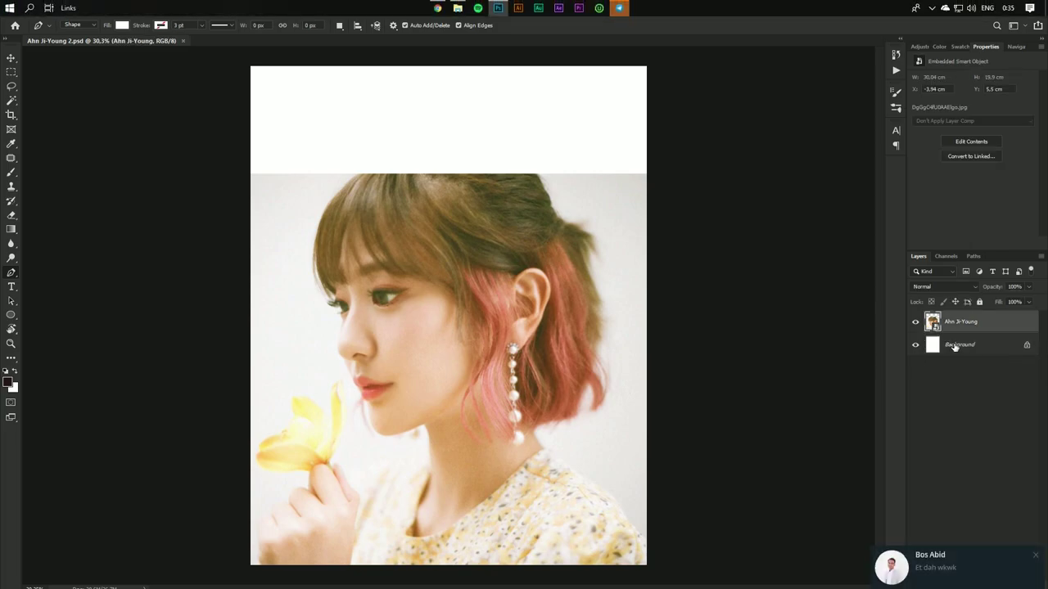
- Select the white Background layer beneath the portrait photo layer
left_click(954, 347)
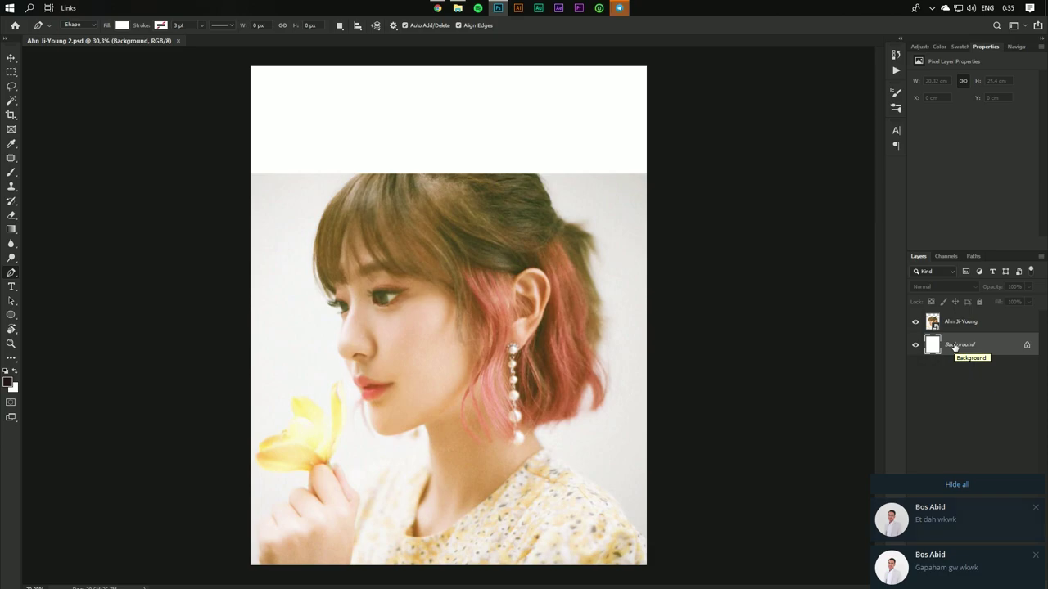
- Zoom in on the near eye and place the first Shape 1 anchor at its inner corner
scroll(432, 350, "up", 1)
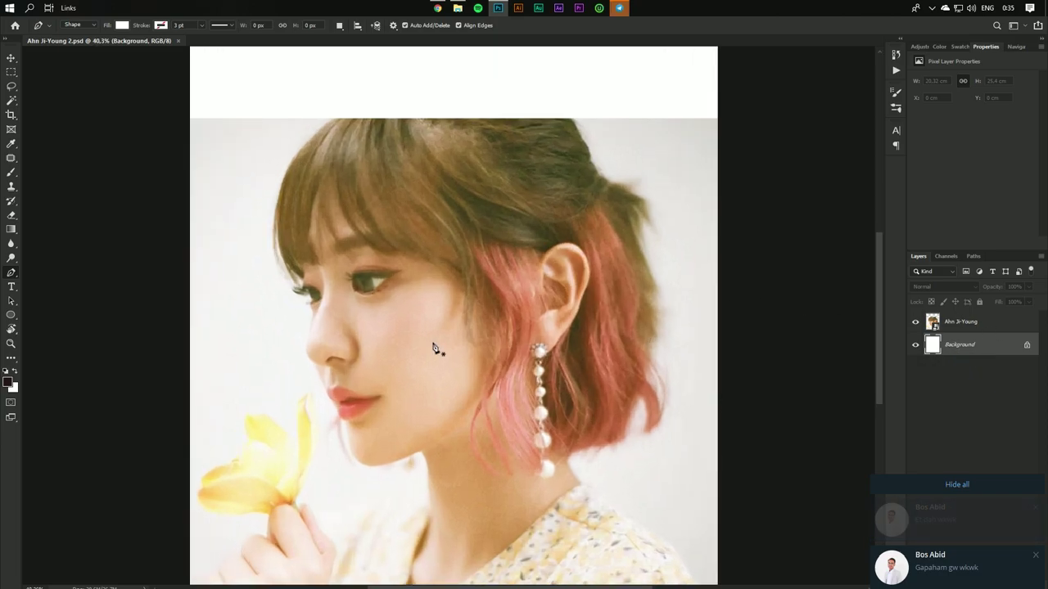
scroll(432, 350, "up", 1)
scroll(432, 351, "up", 1)
scroll(451, 335, "up", 1)
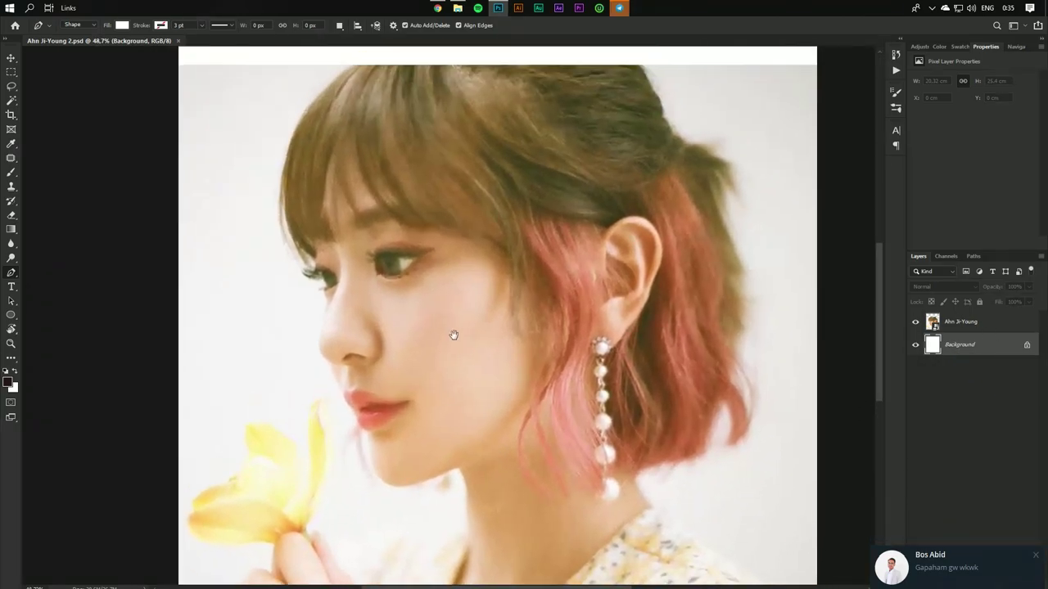
scroll(410, 294, "up", 1)
scroll(372, 252, "up", 2)
scroll(370, 279, "up", 1)
scroll(369, 304, "up", 1)
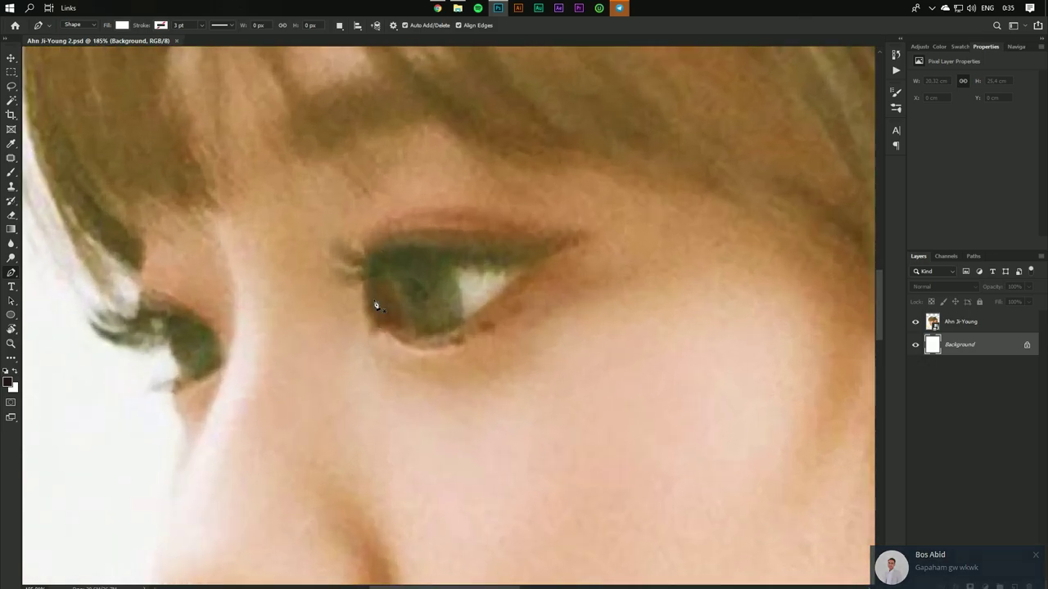
scroll(369, 315, "up", 1)
left_click(364, 318)
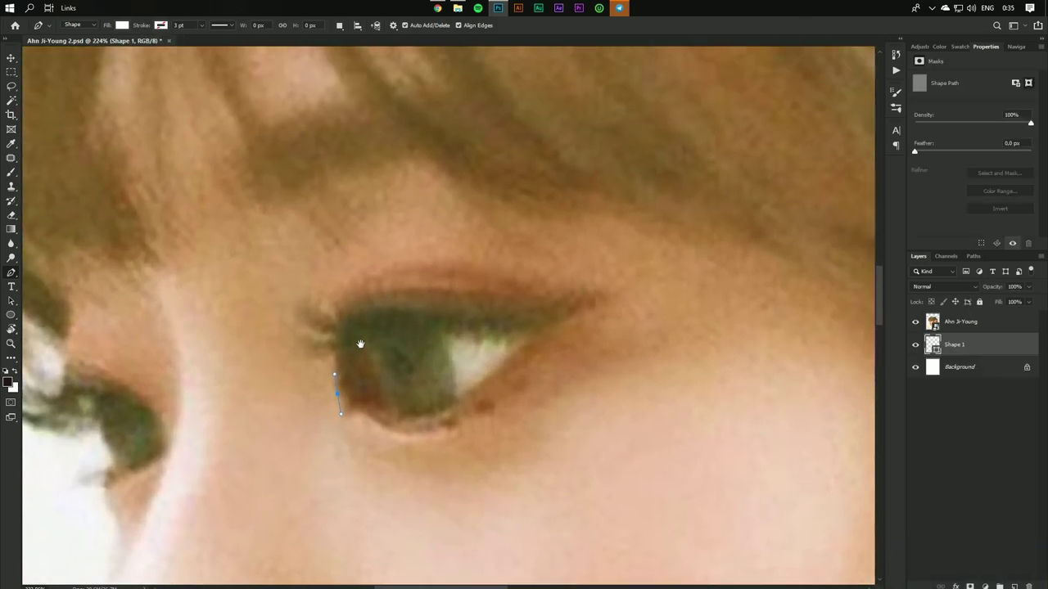
- Trace the upper eyelid outline from the inner corner out to the winged tip
scroll(366, 327, "up", 1)
left_click_drag(371, 298, 394, 286)
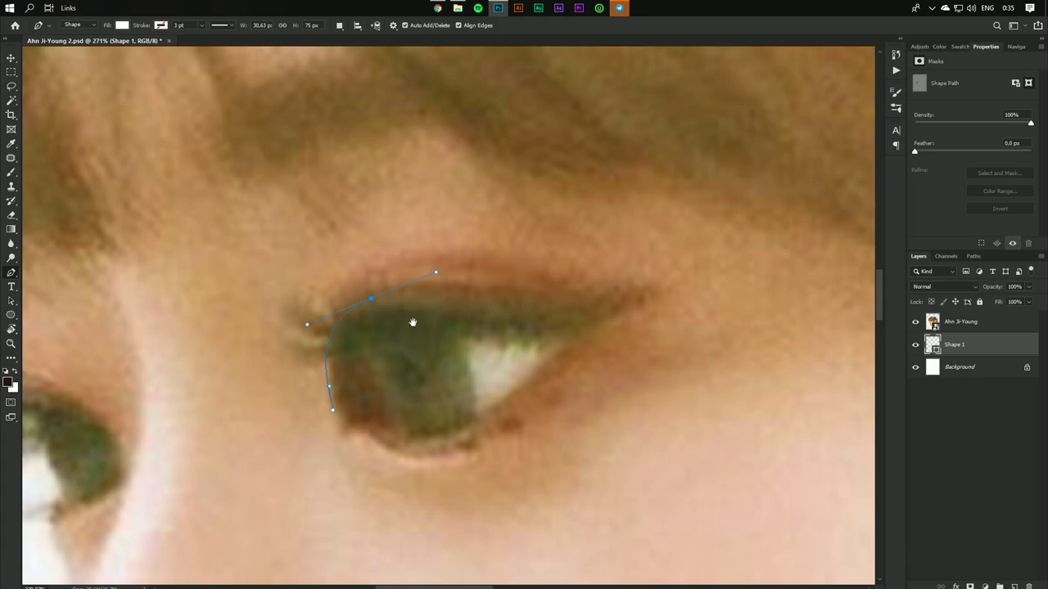
scroll(374, 282, "down", 1)
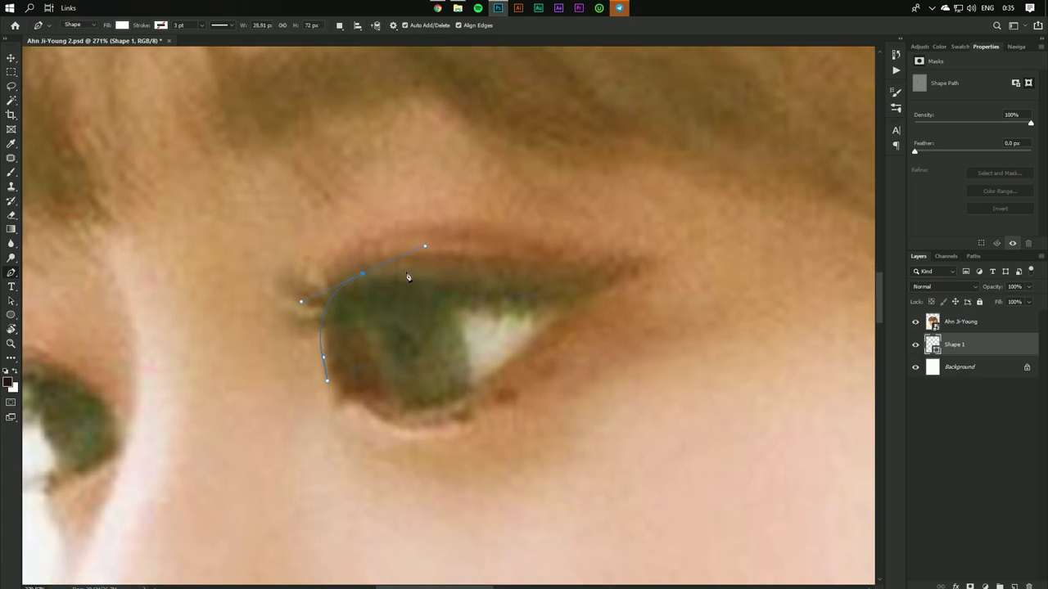
mouse_move(363, 275)
left_mouse_down()
mouse_move(341, 280)
mouse_move(370, 253)
left_mouse_up()
left_click(508, 270)
mouse_move(516, 276)
left_mouse_down()
mouse_move(586, 288)
mouse_move(657, 248)
left_mouse_up()
left_click_drag(635, 272, 668, 250)
left_click_drag(439, 304, 381, 285)
- Bring the liner back along the lash line and close it at the inner corner
scroll(381, 286, "down", 1)
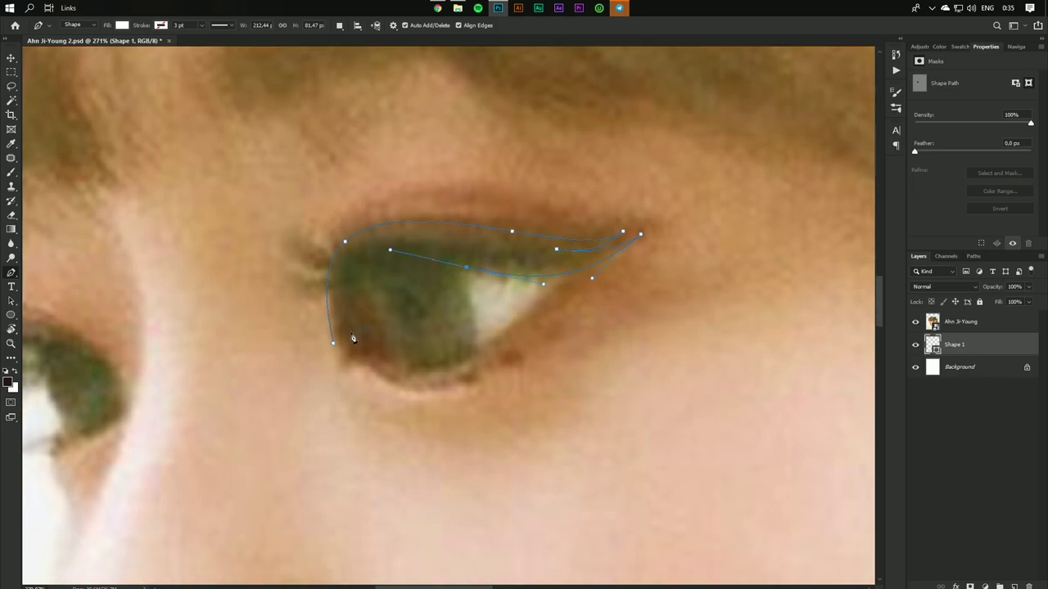
left_click_drag(351, 334, 353, 344)
scroll(358, 356, "up", 1)
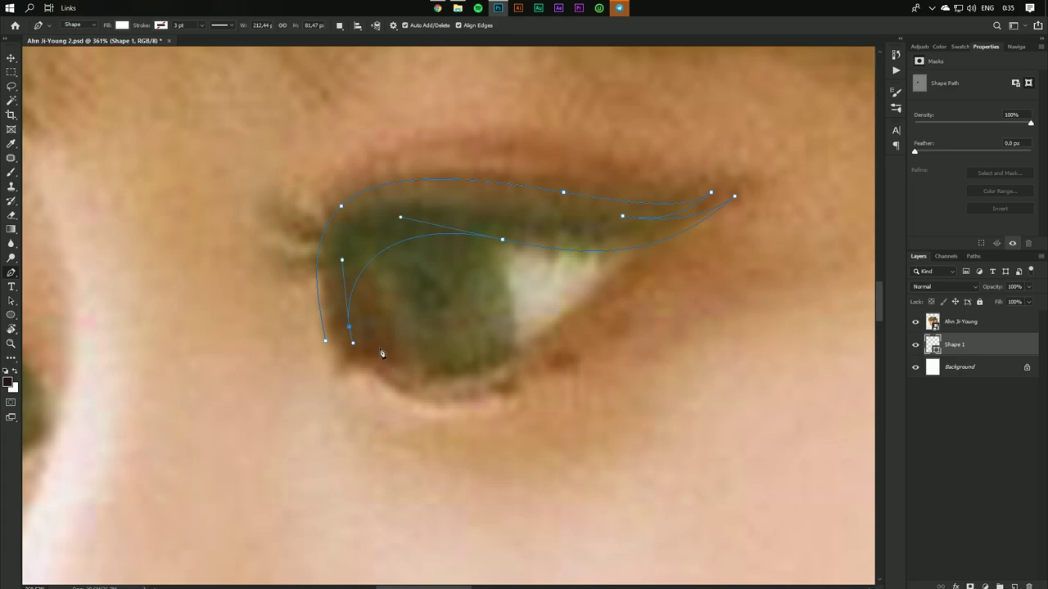
left_click_drag(359, 354, 395, 361)
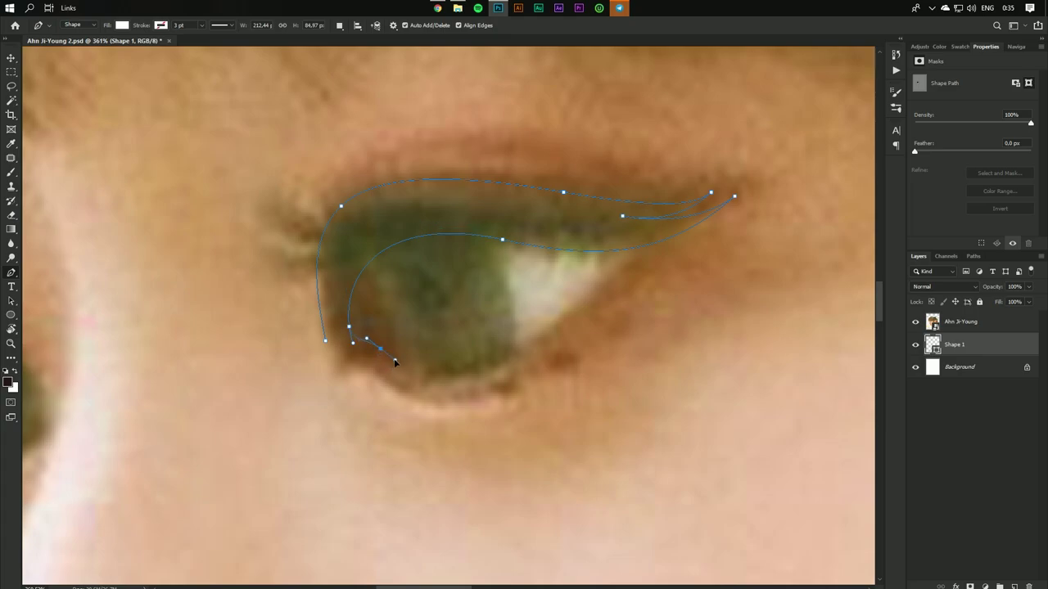
left_click(335, 377)
left_click_drag(326, 341, 322, 322)
scroll(352, 302, "up", 1)
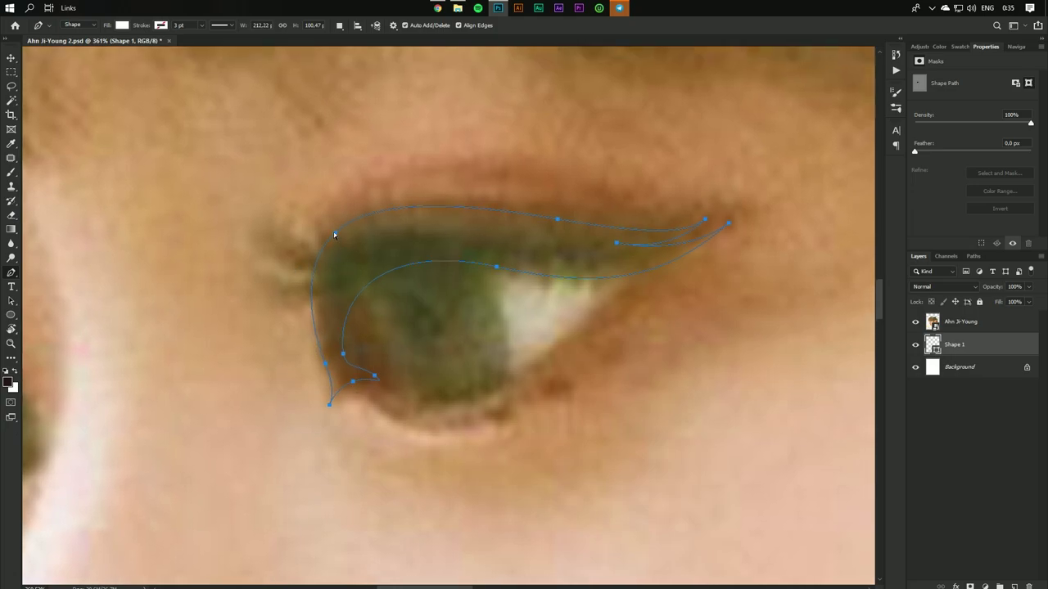
left_click_drag(334, 235, 335, 241)
- Show and then hide the chat window to return to the canvas
scroll(352, 287, "down", 1)
scroll(343, 345, "right", 2)
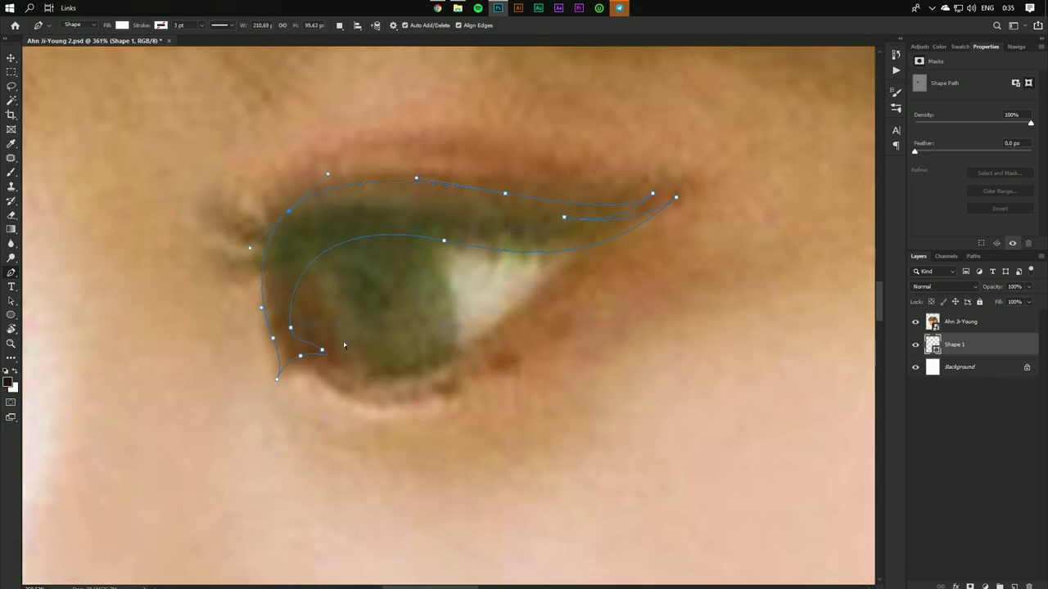
left_click(340, 26)
left_click(619, 9)
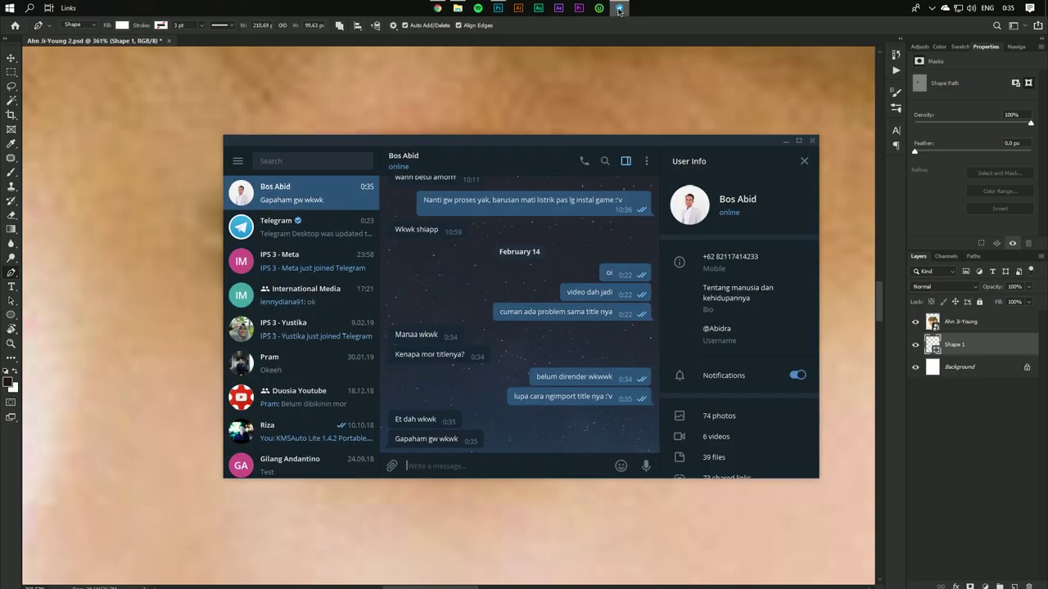
left_click(619, 10)
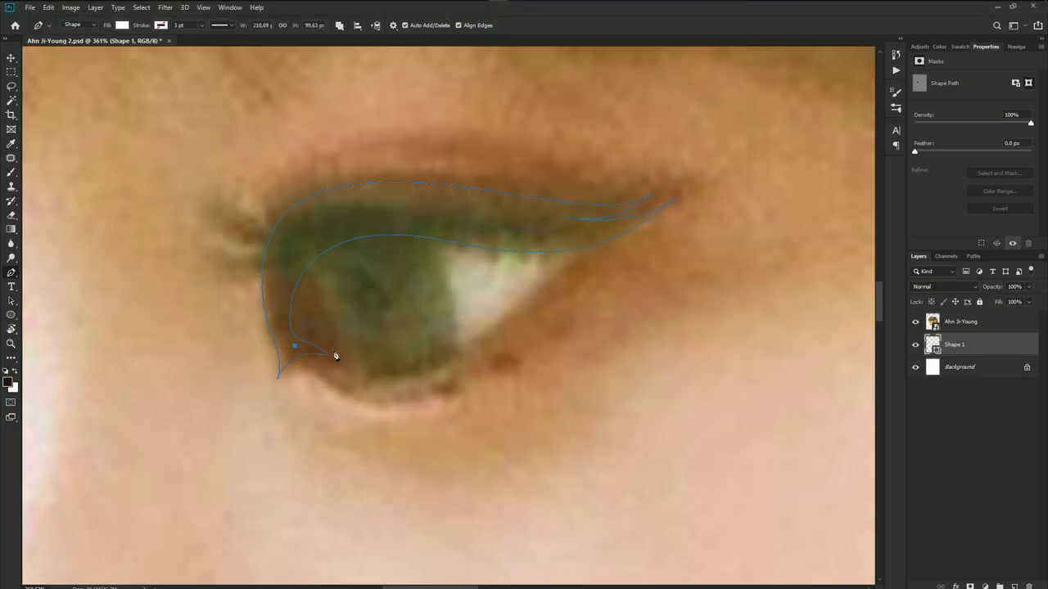
- Trace a closed lower-lid outline curving up to the outer eye corner
left_click(391, 378)
mouse_move(498, 316)
left_mouse_down()
mouse_move(557, 266)
mouse_move(621, 234)
left_mouse_up()
left_click(317, 355)
mouse_move(374, 390)
left_mouse_down()
mouse_move(440, 394)
mouse_move(336, 404)
left_mouse_up()
key("ctrl+z")
left_click_drag(280, 372, 304, 347)
scroll(319, 340, "down", 2)
scroll(323, 304, "up", 3)
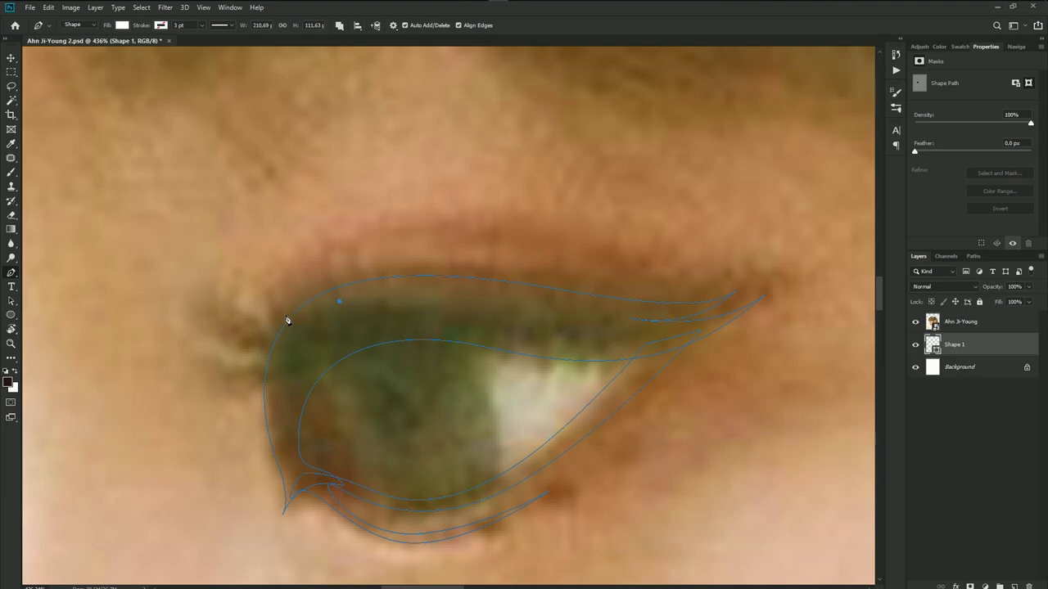
- Draw a small curved shape at the inner eye corner
left_click_drag(242, 292, 258, 327)
left_click_drag(340, 302, 428, 259)
left_click(292, 319)
left_click_drag(229, 318, 172, 282)
left_click_drag(291, 339, 299, 336)
left_click(261, 374)
mouse_move(245, 363)
left_mouse_down()
mouse_move(268, 336)
mouse_move(369, 279)
left_mouse_up()
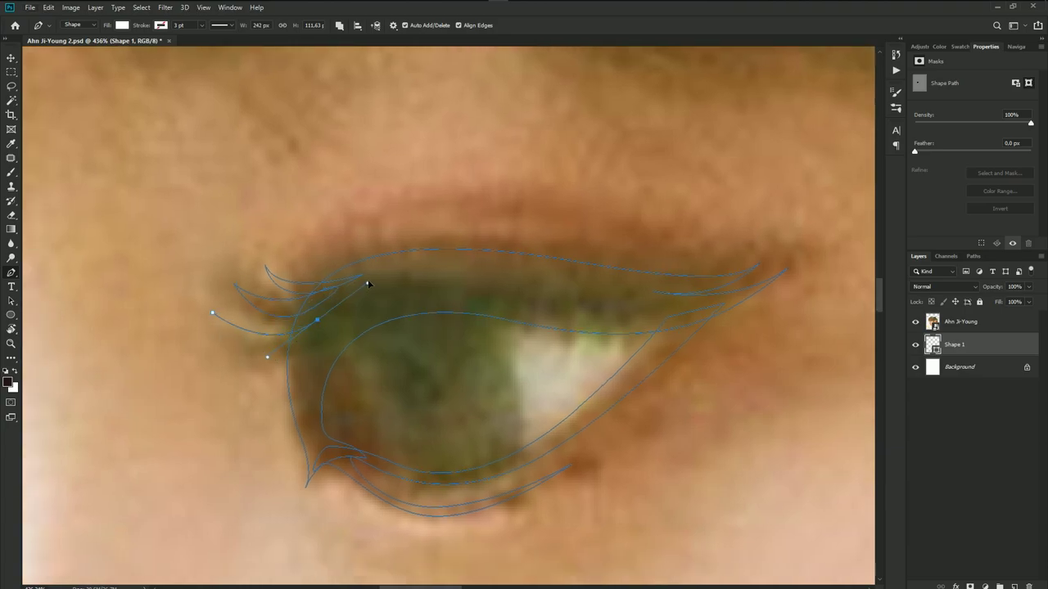
- Shape a curled lash tip, then hide the photo to view the line art alone
left_click(318, 322)
left_click_drag(202, 294, 172, 246)
left_click(316, 329)
left_click_drag(315, 331, 310, 331)
scroll(369, 358, "down", 3)
left_click_drag(513, 351, 443, 333)
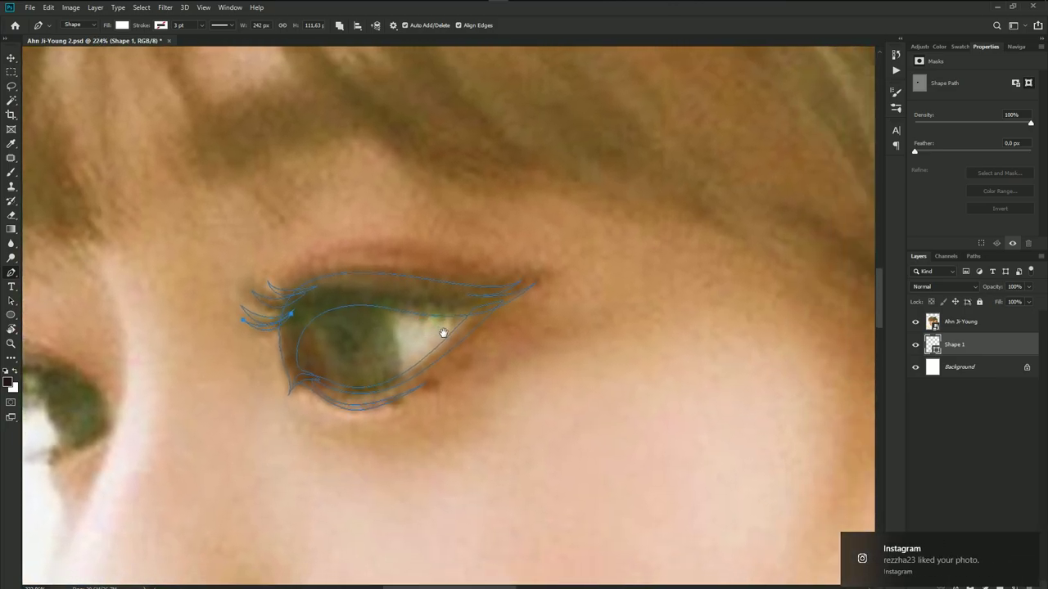
left_click(914, 323)
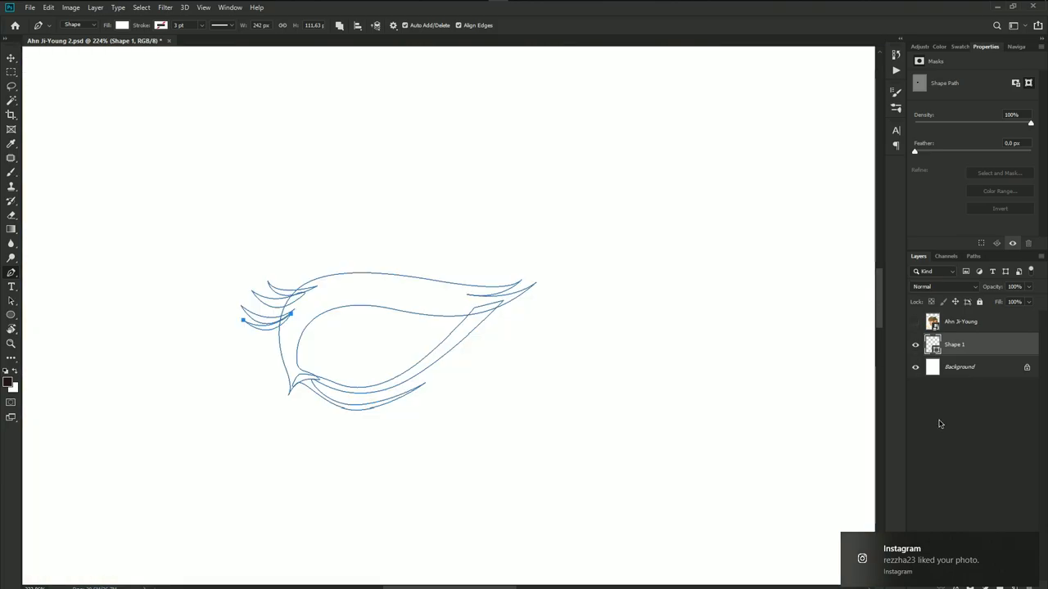
- Fill the Shape 1 eye tracing with a near-black colour
double_click(932, 345)
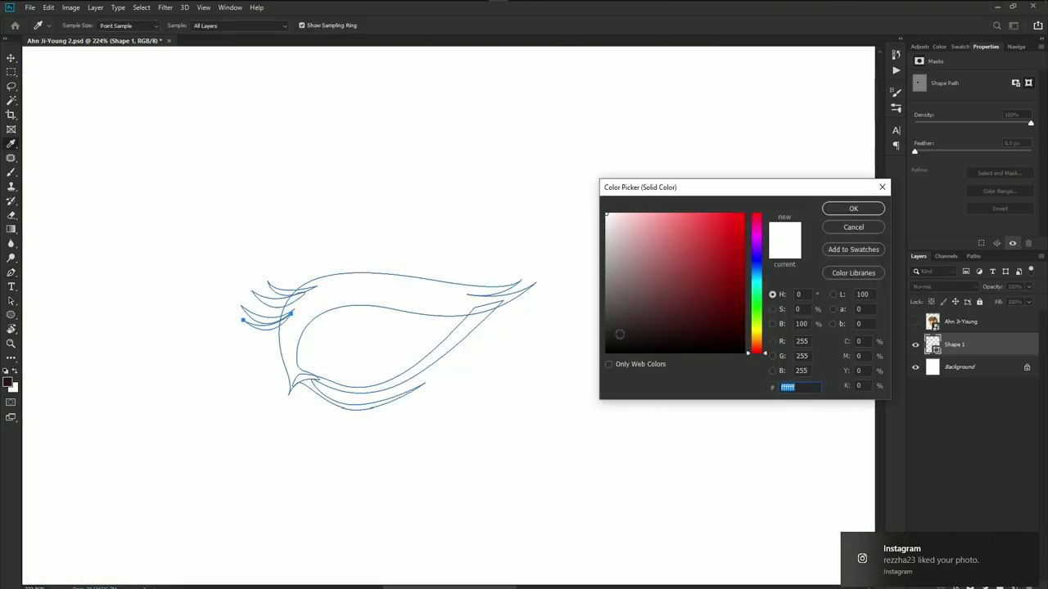
left_click(613, 338)
left_click(853, 208)
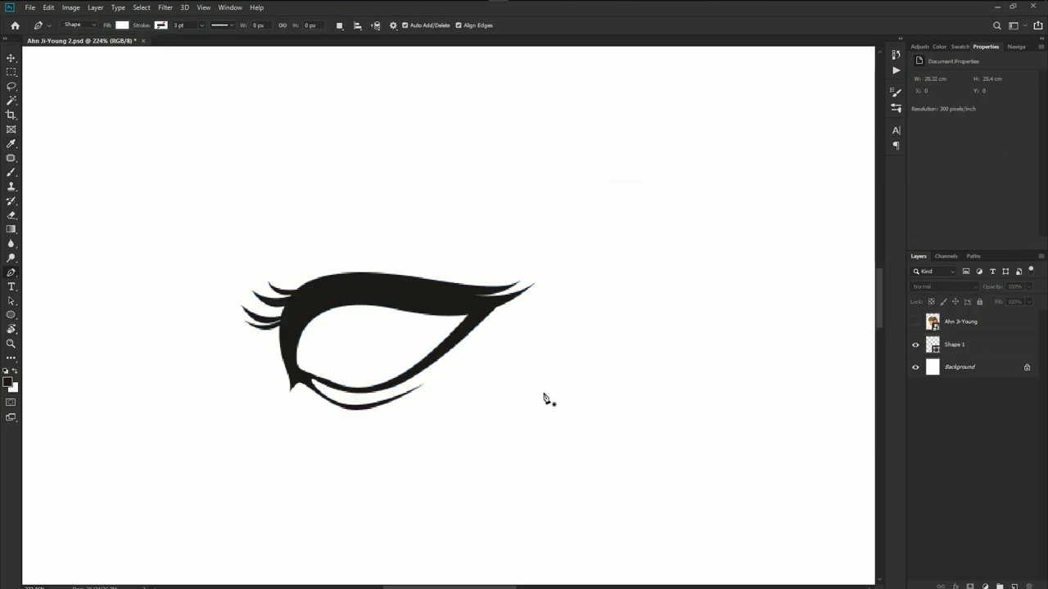
scroll(393, 357, "down", 1)
scroll(393, 358, "down", 1)
- Show the photo again and bend the upper eye curve upward
left_click(953, 345)
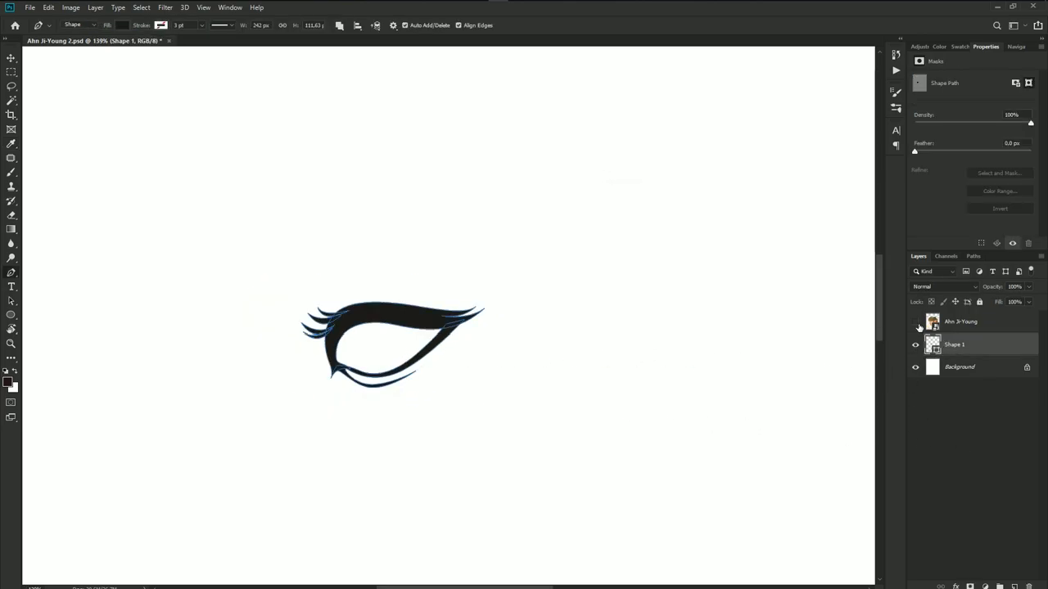
left_click(915, 322)
scroll(449, 343, "up", 2)
scroll(463, 330, "up", 2)
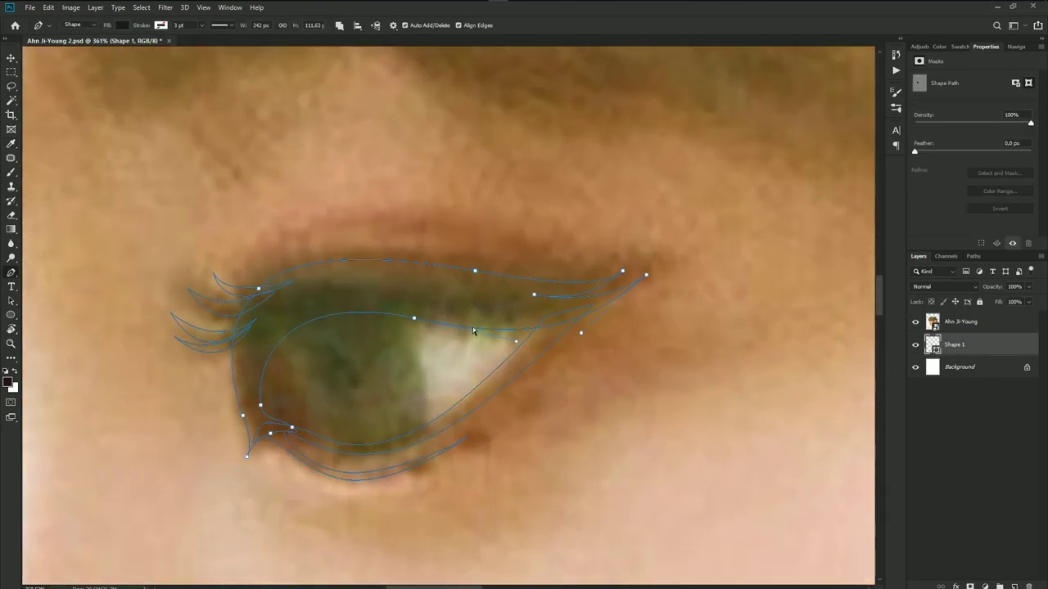
left_click_drag(473, 331, 477, 325)
- Trace the far eye's lash-and-liner outline with a sharp lash tip at the left
scroll(478, 322, "down", 1)
scroll(347, 372, "down", 1)
scroll(393, 381, "left", 2)
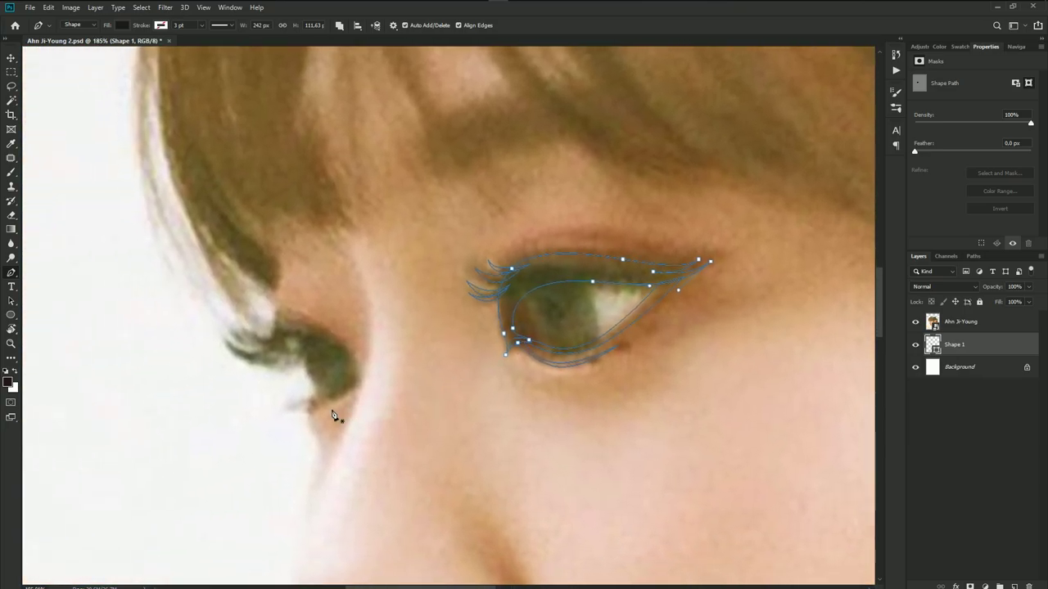
scroll(331, 415, "up", 2)
left_click_drag(394, 371, 434, 386)
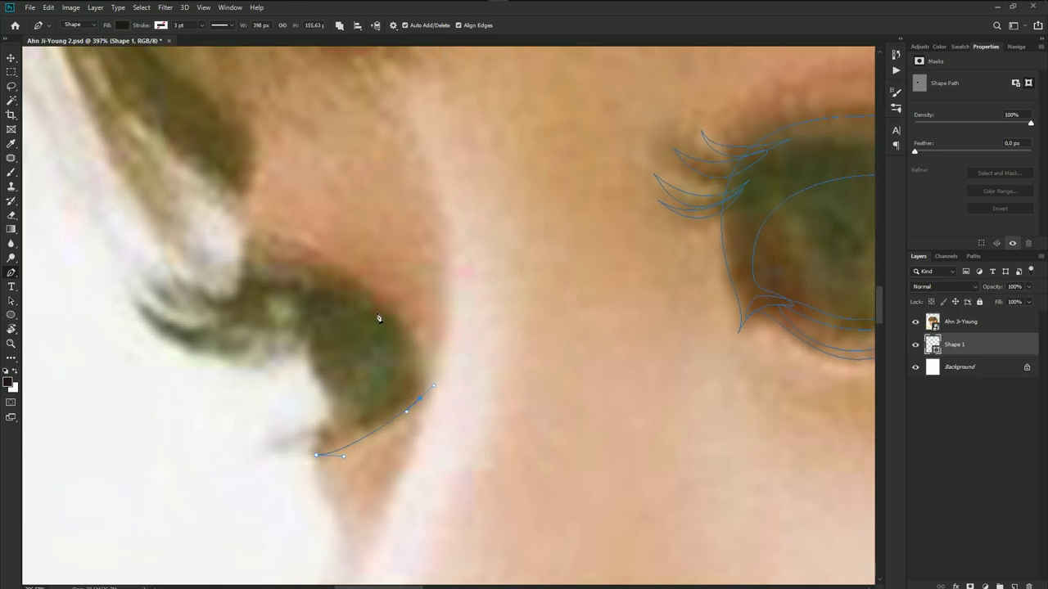
left_click_drag(337, 284, 248, 256)
left_click_drag(151, 289, 136, 276)
left_click_drag(201, 307, 212, 305)
left_click_drag(125, 296, 90, 260)
left_click(125, 296, "alt")
left_click_drag(239, 334, 305, 289)
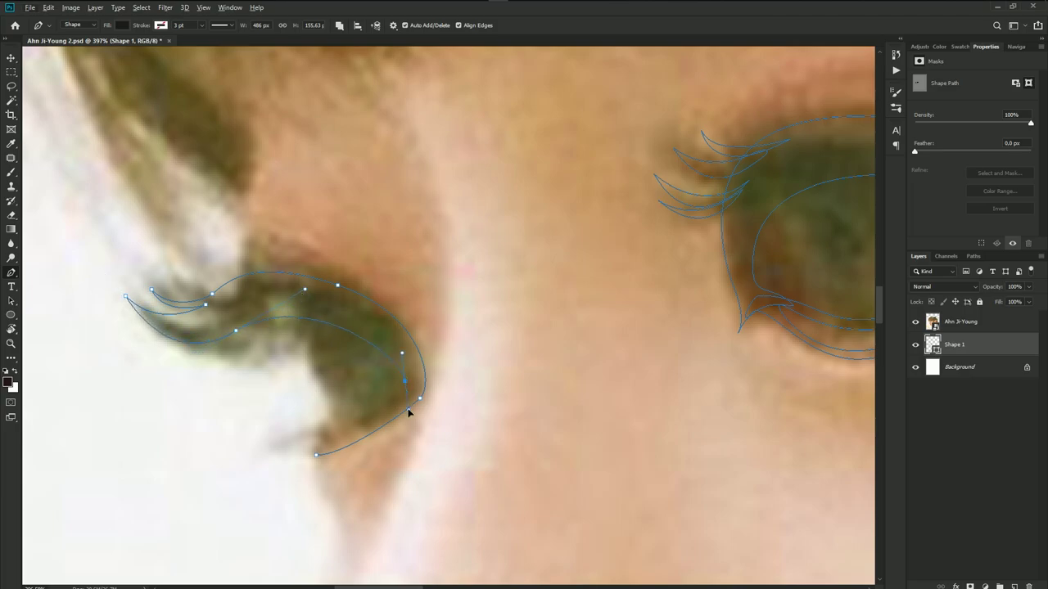
- Smooth the far-eye outline's end and nudge its lower curve point down-right
left_click(318, 437)
left_click_drag(318, 456, 322, 450)
left_click(418, 399)
left_click_drag(417, 399, 420, 401)
- Draw a crease curve above the near eye's upper lid, then hide the photo
left_click(243, 289)
left_click_drag(378, 307, 485, 392)
left_click_drag(429, 312, 312, 370)
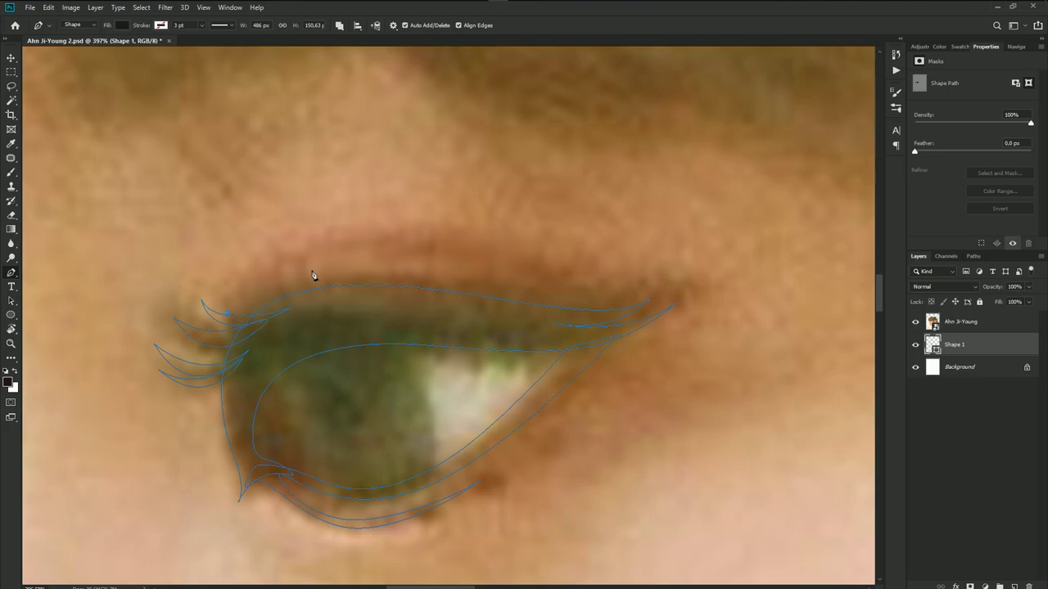
left_click_drag(738, 339, 793, 376)
scroll(302, 276, "down", 2)
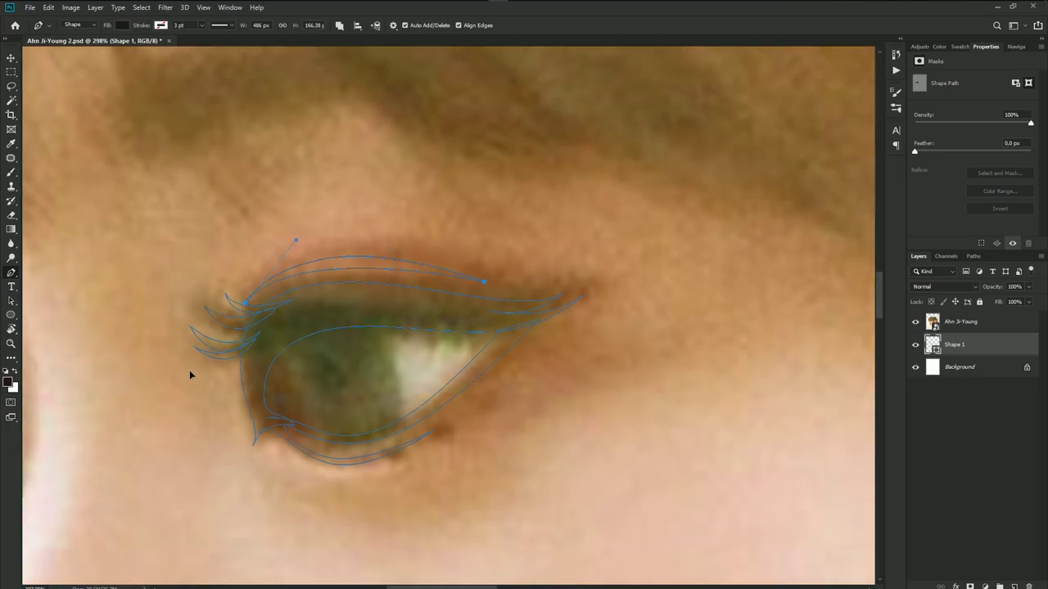
left_click(915, 322)
scroll(681, 393, "down", 3)
- Preview both eye shapes, then show the photo again and reselect Shape 1
left_click_drag(409, 363, 583, 365)
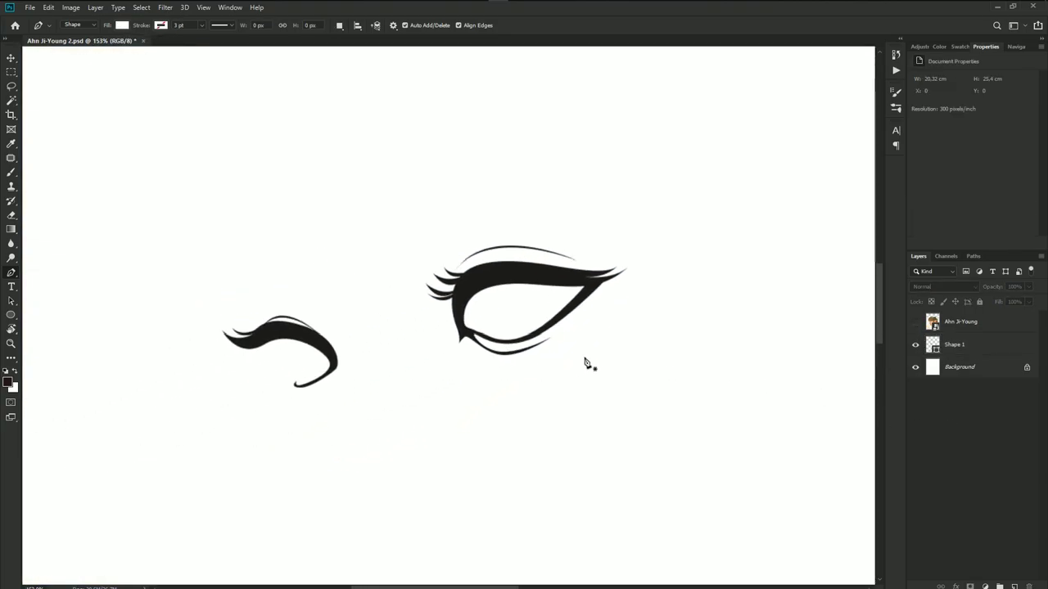
scroll(461, 363, "down", 1)
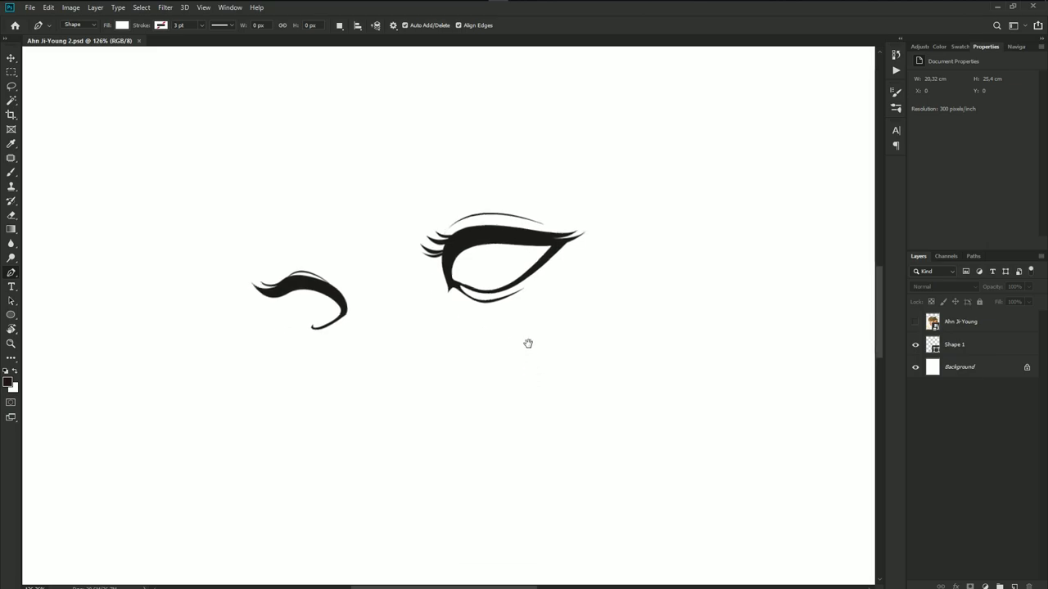
left_click(979, 347)
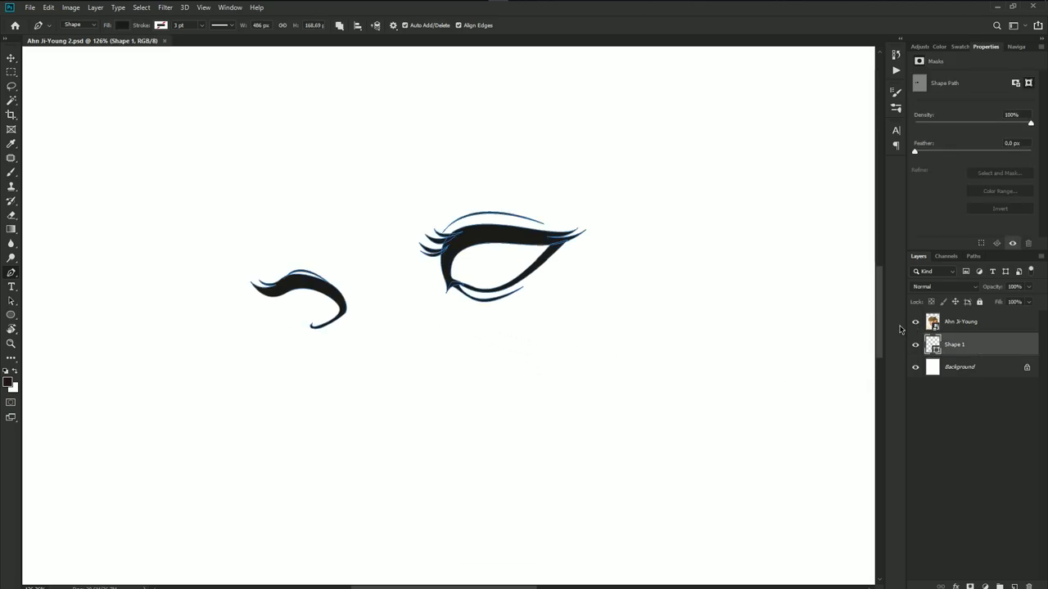
left_click(915, 322)
- Add an extra sharp-cornered lash flick to the far eye's liner
scroll(283, 297, "up", 3)
scroll(278, 292, "up", 2)
scroll(299, 283, "up", 1)
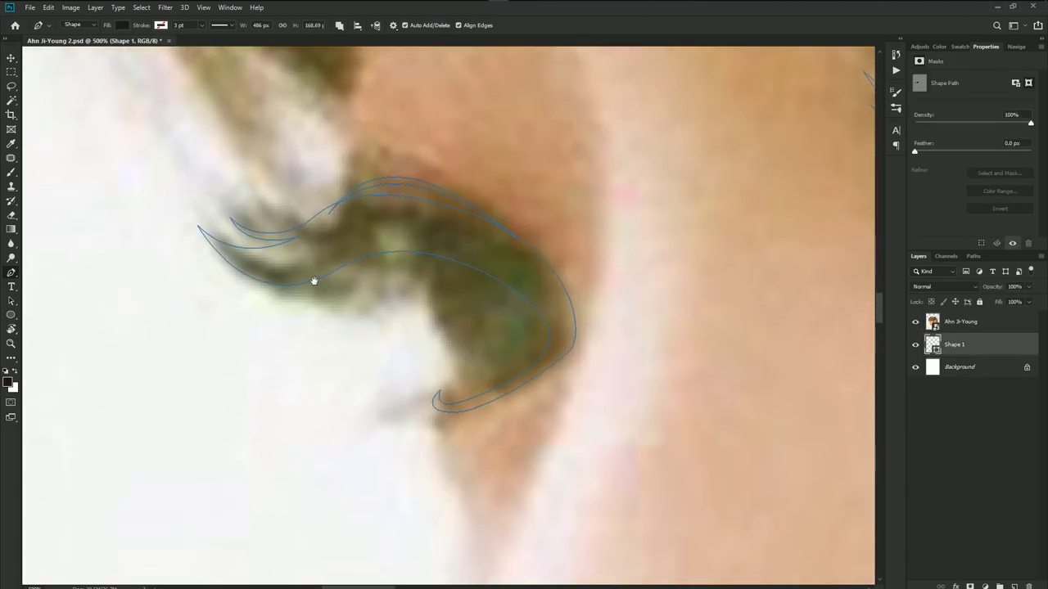
left_click_drag(243, 298, 176, 280)
left_click(244, 298, "alt")
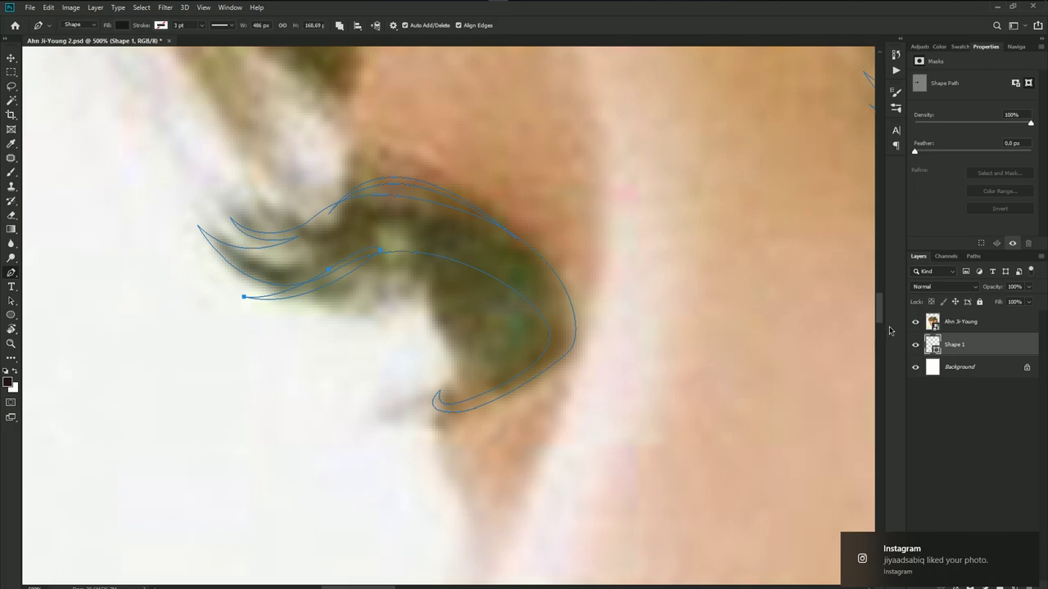
- Preview the eye shapes without the photo, then show the photo again
left_click(915, 321)
scroll(432, 346, "down", 3)
scroll(428, 342, "down", 3)
scroll(465, 344, "down", 2)
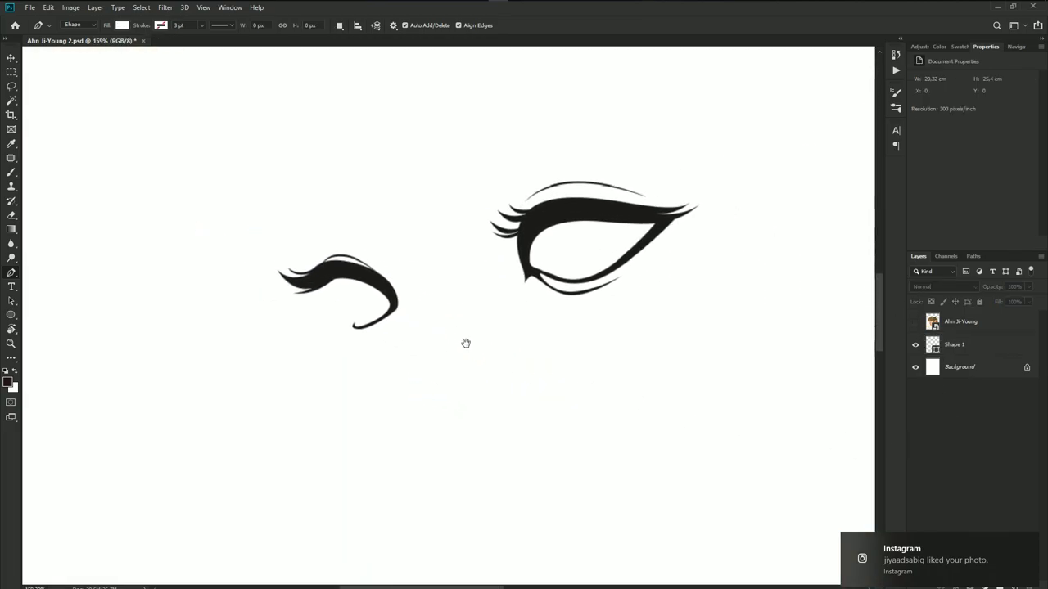
left_click(953, 345)
- Draw a closed curved nostril stroke on the Shape 1 layer
left_click(915, 321)
scroll(437, 300, "down", 2)
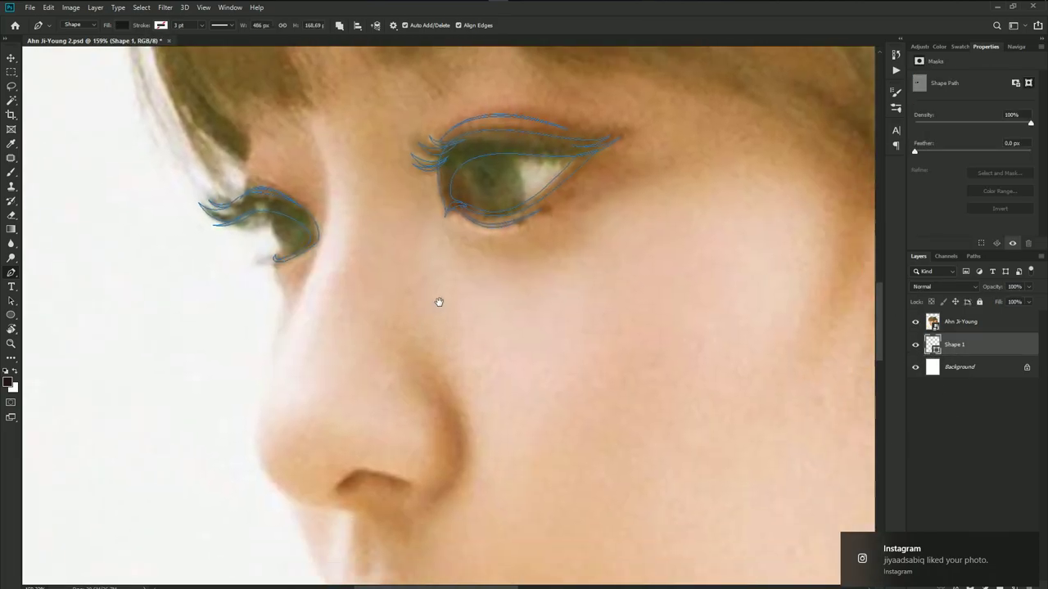
scroll(367, 309, "down", 3)
scroll(311, 378, "up", 2)
scroll(309, 360, "up", 2)
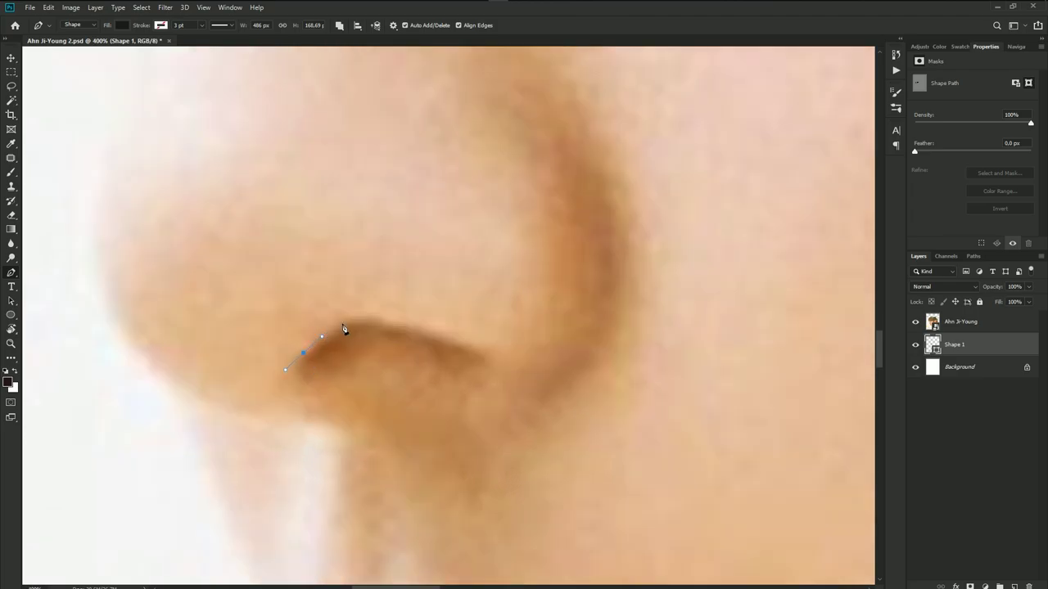
left_click_drag(374, 320, 397, 324)
left_click_drag(485, 353, 490, 359)
mouse_move(385, 344)
left_mouse_down()
mouse_move(330, 355)
mouse_move(321, 329)
left_mouse_up()
- Show the path outlines and bring both eyes into view
scroll(430, 352, "down", 1)
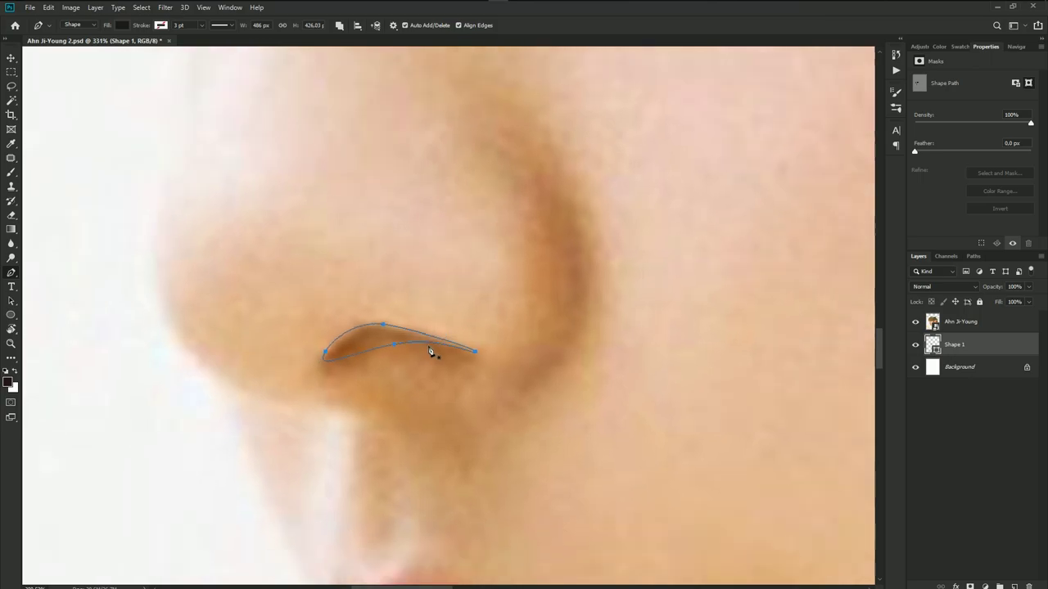
scroll(430, 352, "down", 3)
scroll(463, 400, "up", 2)
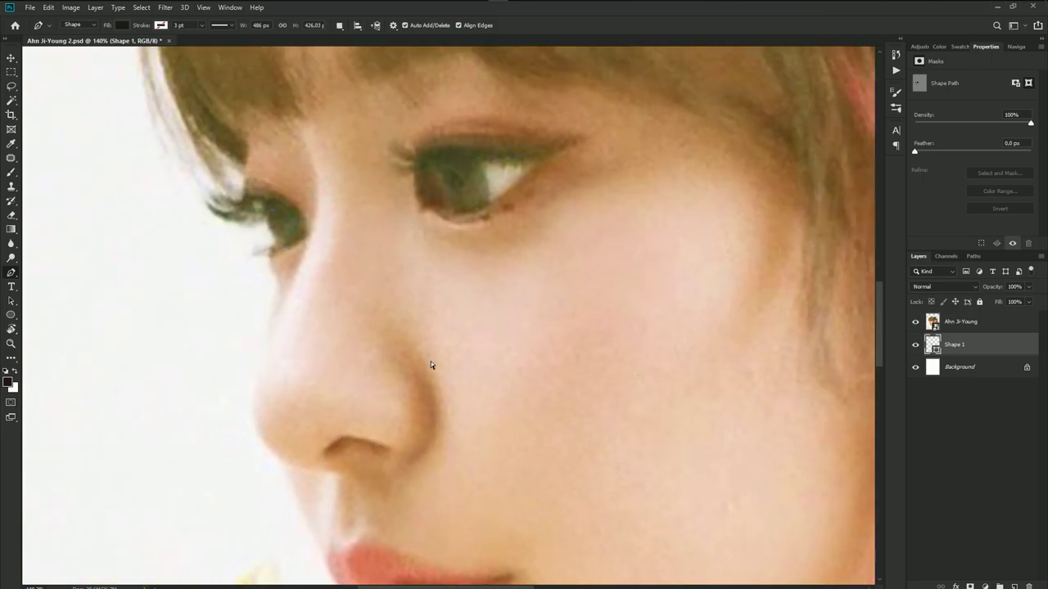
left_click(953, 345)
left_click_drag(516, 186, 451, 301)
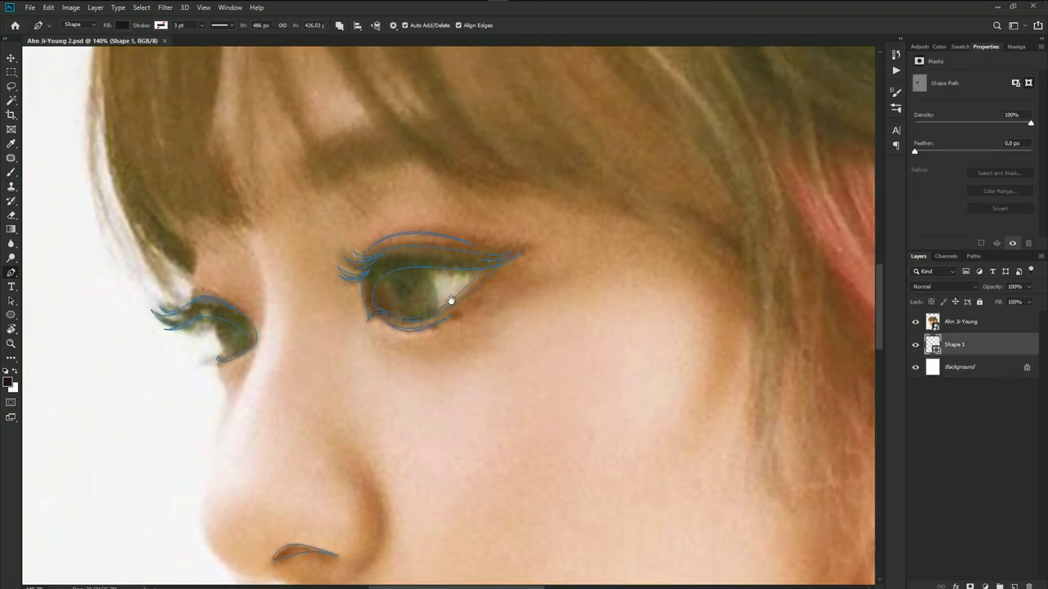
- Duplicate the photo layer, move the copy below Shape 1, and hide the top photo
key("ctrl+j")
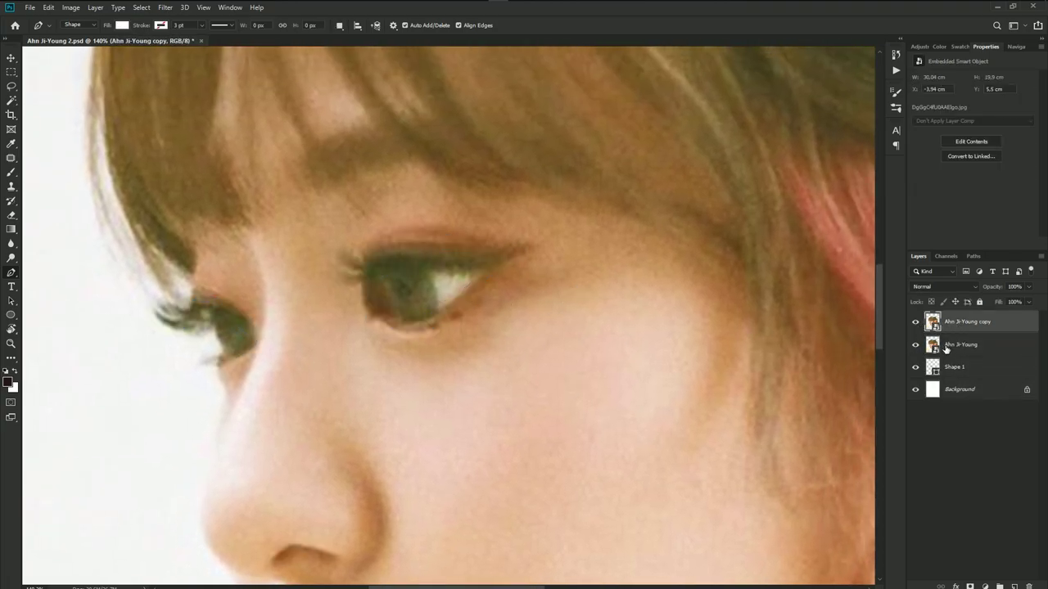
left_click_drag(941, 321, 941, 361)
left_click(915, 322)
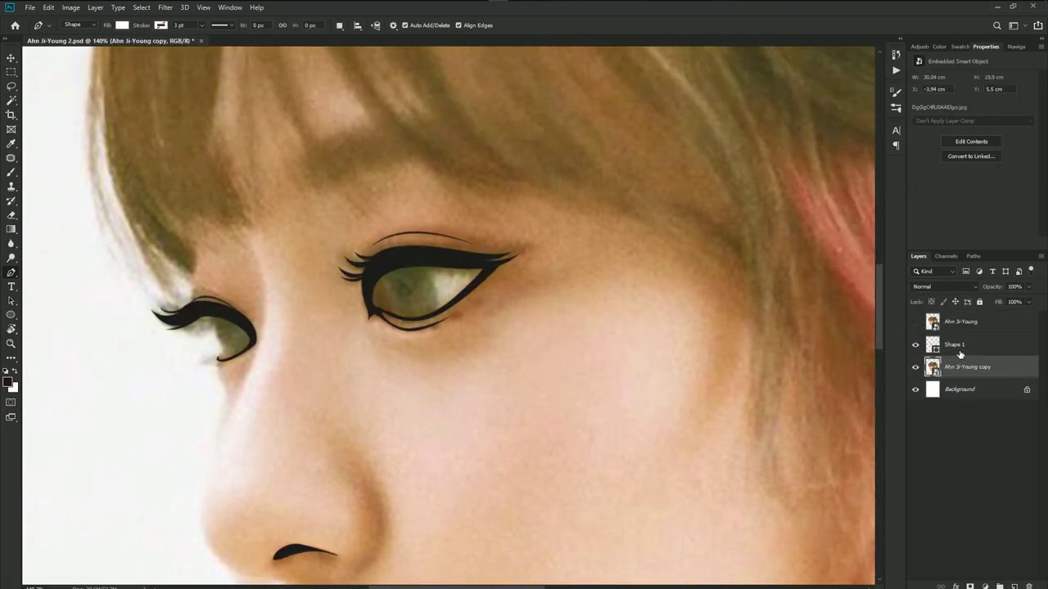
- Outline a new eye-white shape along the near eye's upper and lower lids
scroll(369, 294, "up", 2)
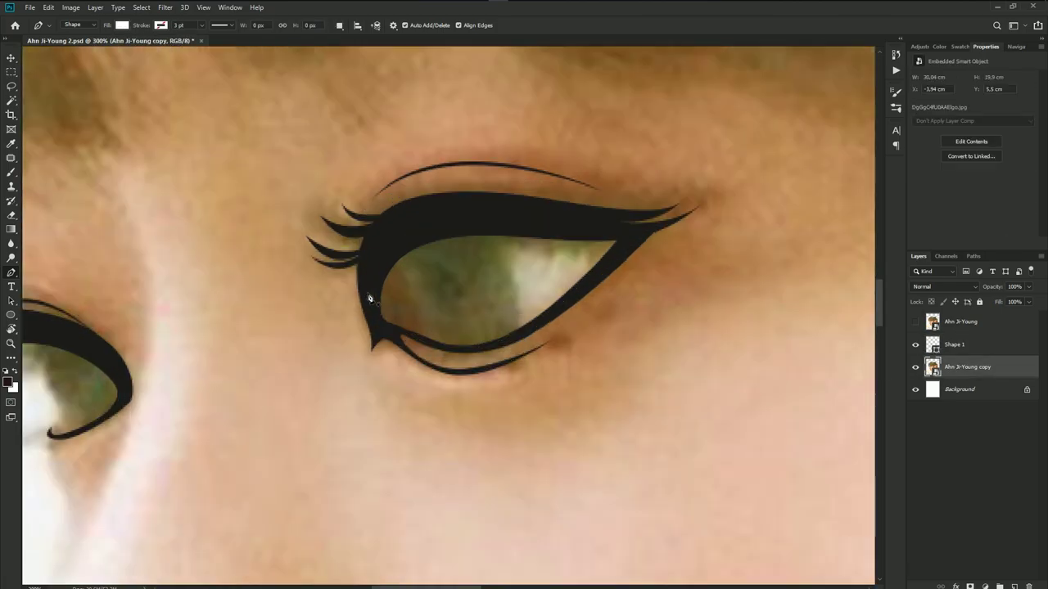
left_click(374, 324)
left_click_drag(392, 243, 457, 218)
left_click_drag(530, 218, 644, 238)
mouse_move(567, 300)
left_mouse_down()
mouse_move(519, 339)
mouse_move(433, 350)
left_mouse_up()
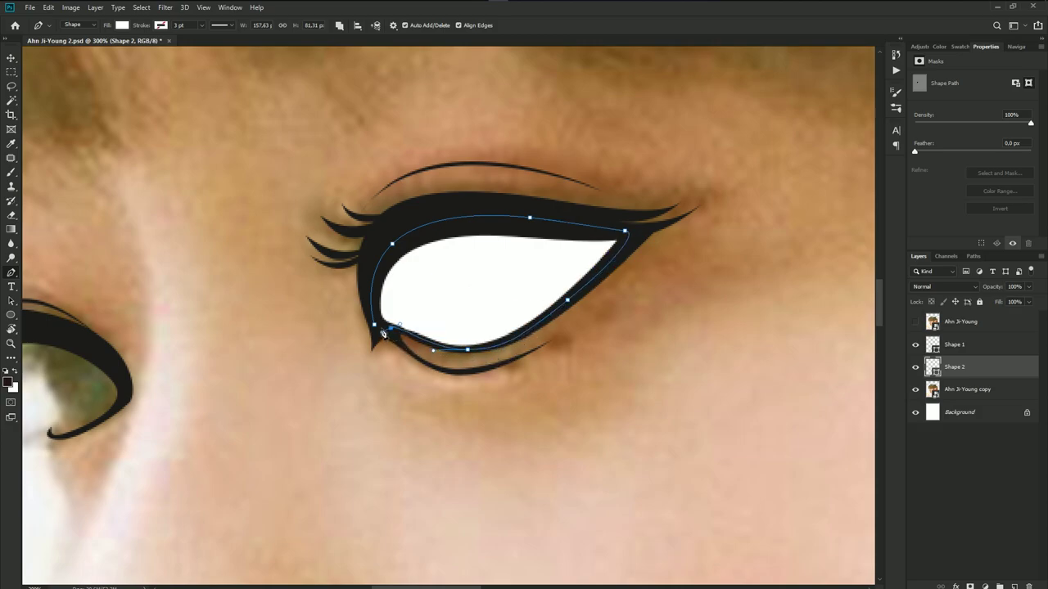
- Close the near eye-white and draw the far eye's white on Shape 2
left_click(377, 329)
mouse_move(295, 322)
left_mouse_down()
mouse_move(571, 320)
mouse_move(521, 363)
left_mouse_up()
left_click(445, 264)
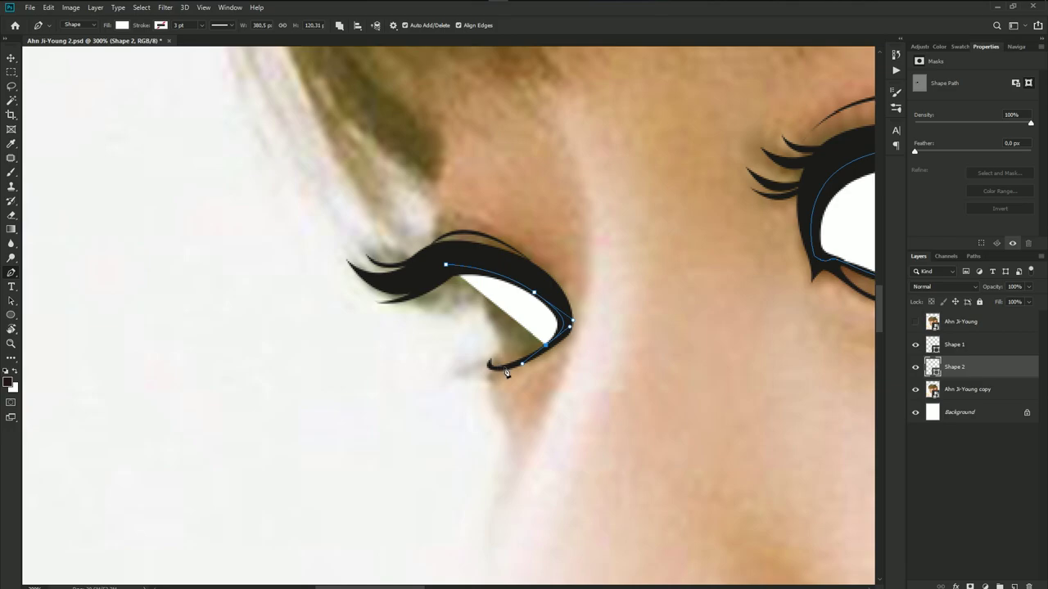
left_click(500, 368)
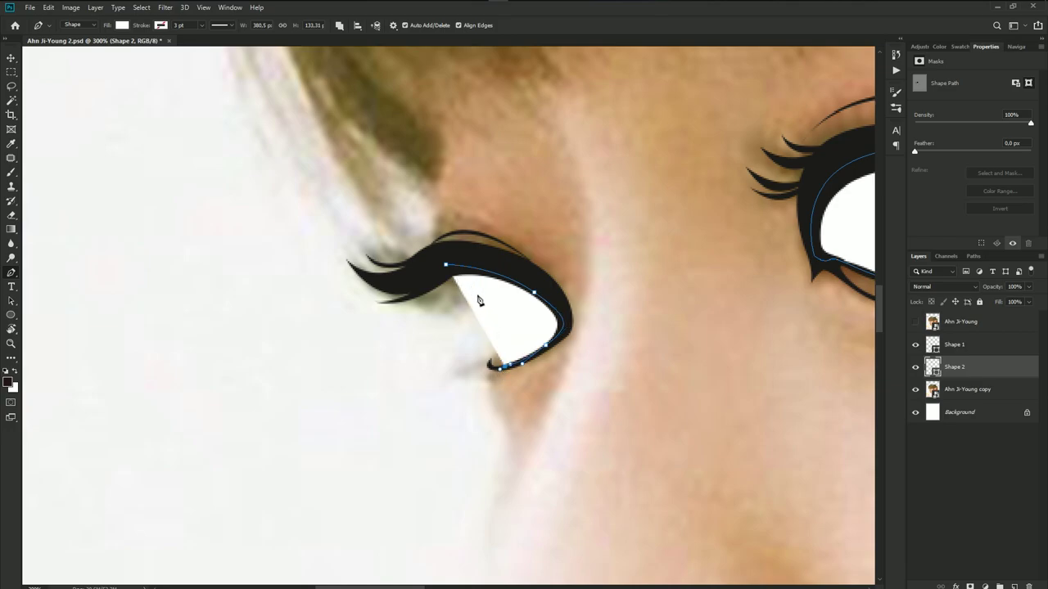
left_click(915, 321)
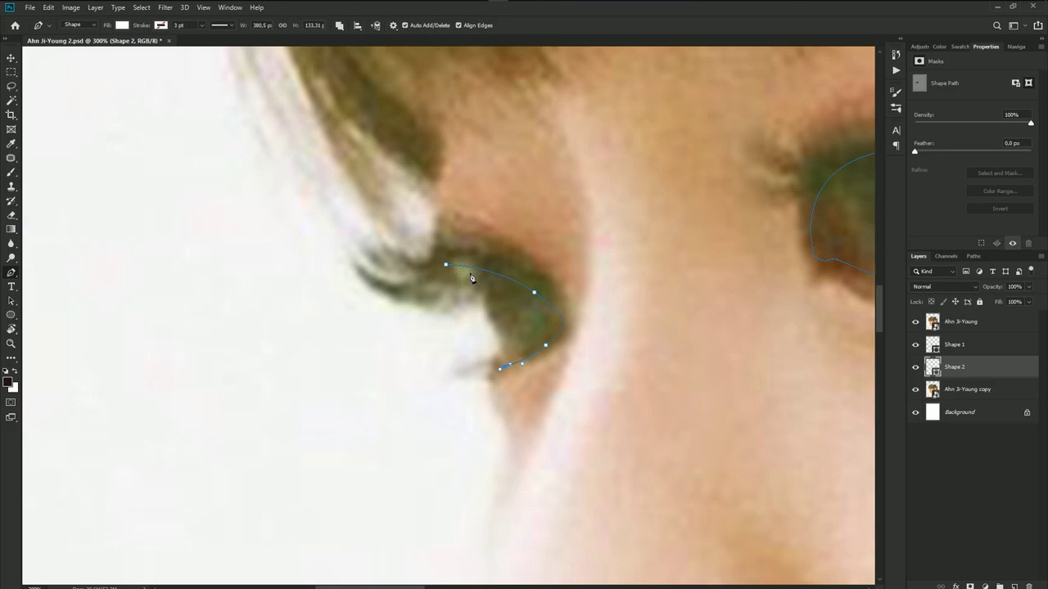
left_click_drag(472, 273, 479, 218)
left_click(915, 321)
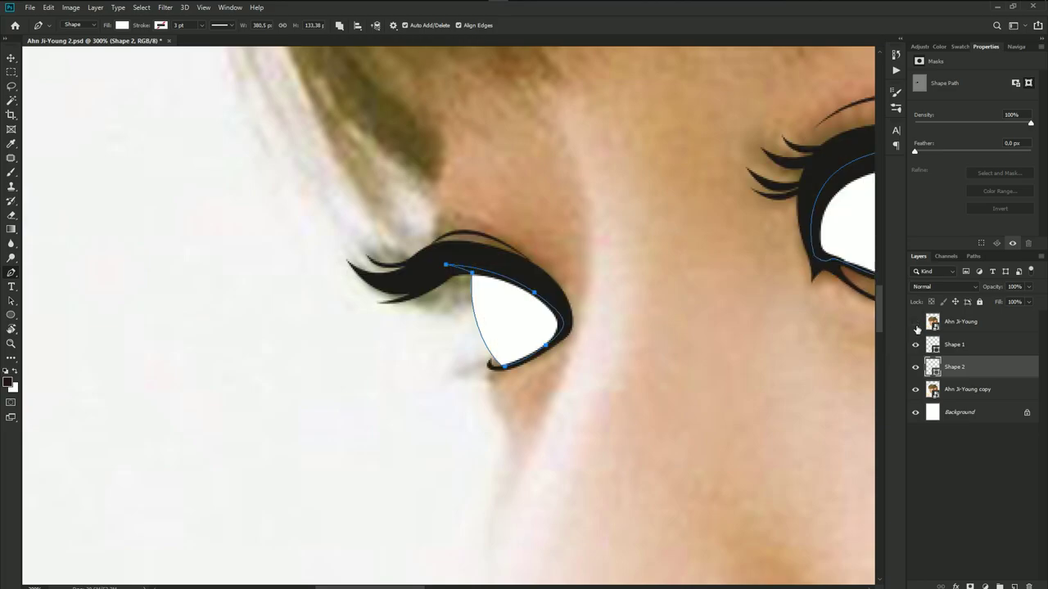
left_click(950, 454)
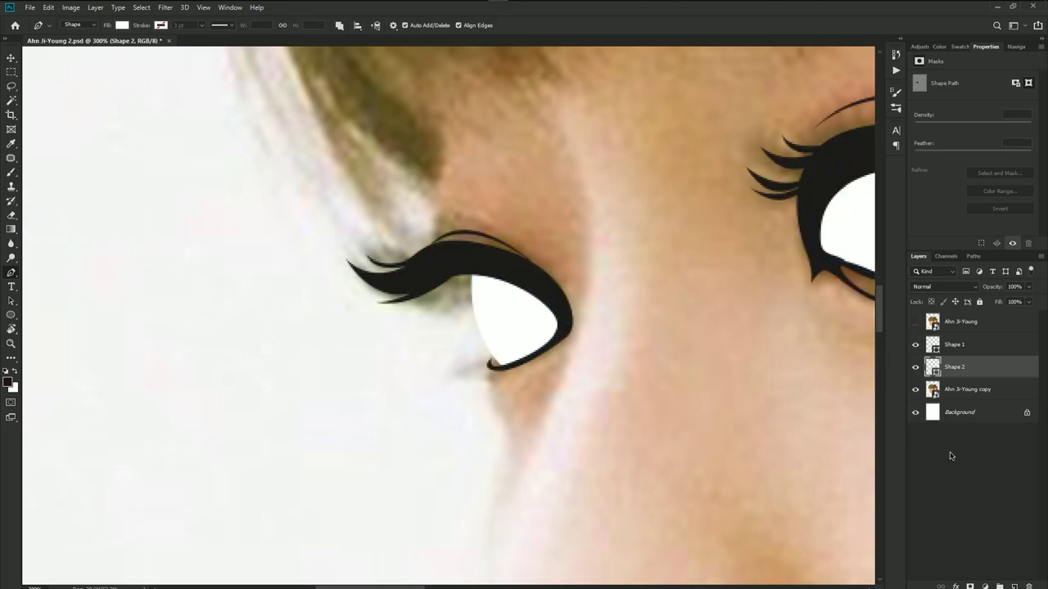
left_click(954, 366)
left_click_drag(642, 293, 390, 295)
left_click(915, 322)
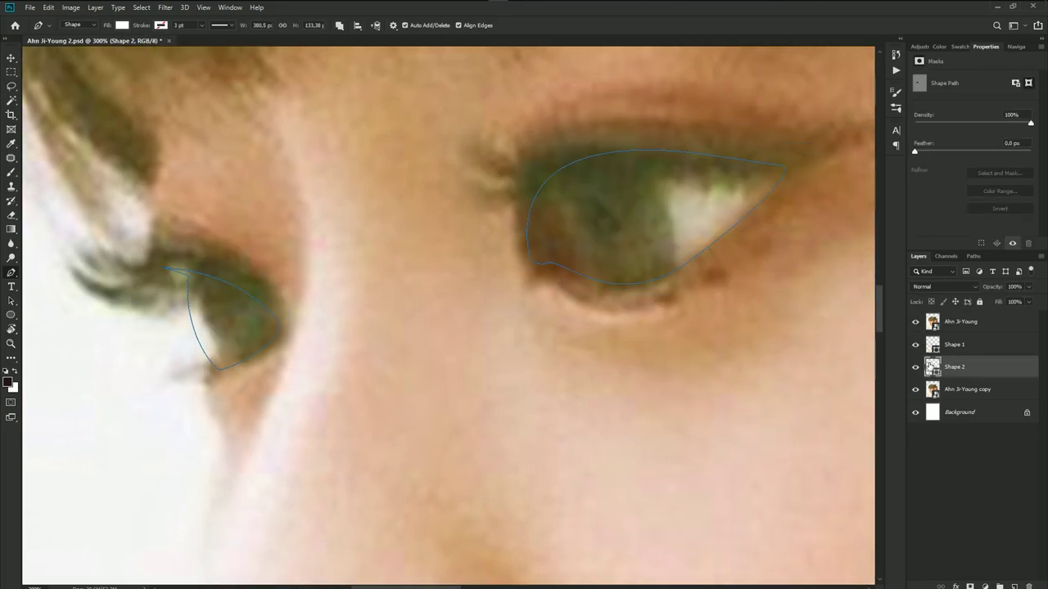
- Recolour the Shape 2 eye-whites to off-white e7e2d9 sampled from the photo
key("i")
double_click(932, 367)
left_click_drag(727, 185, 657, 286)
left_click(700, 217)
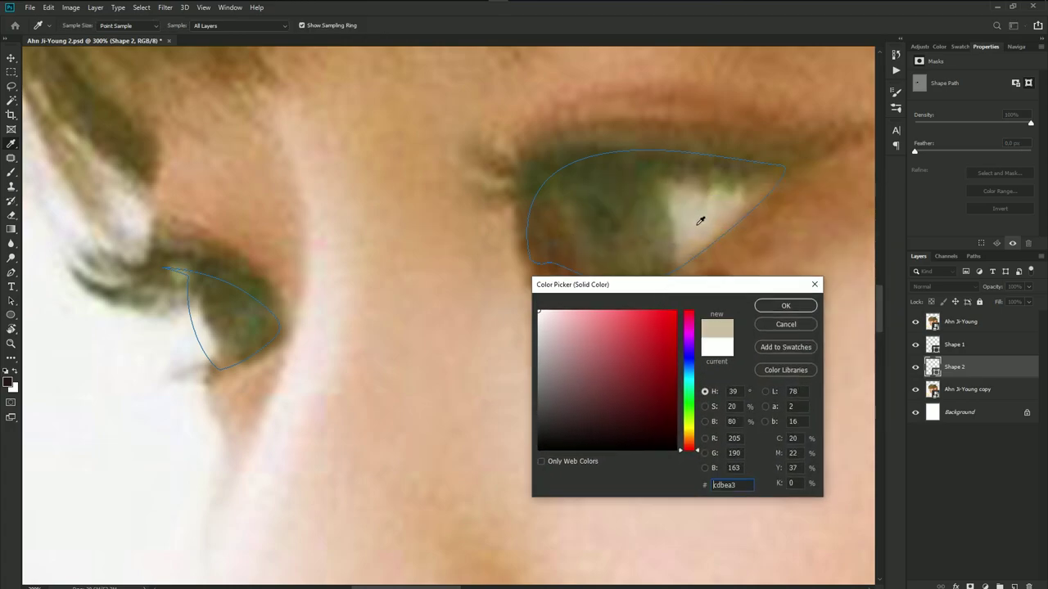
left_click_drag(563, 331, 542, 319)
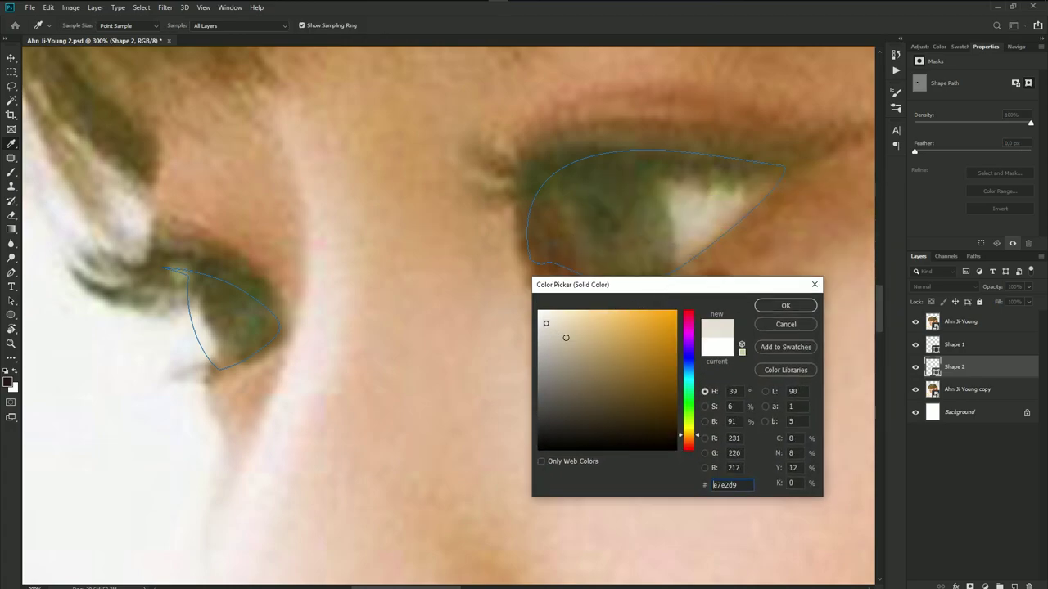
left_click(784, 305)
left_click(915, 321)
left_click(949, 466)
- Nudge two lower-lid anchor points of the Shape 1 liner, checking against the photo
scroll(533, 335, "down", 4)
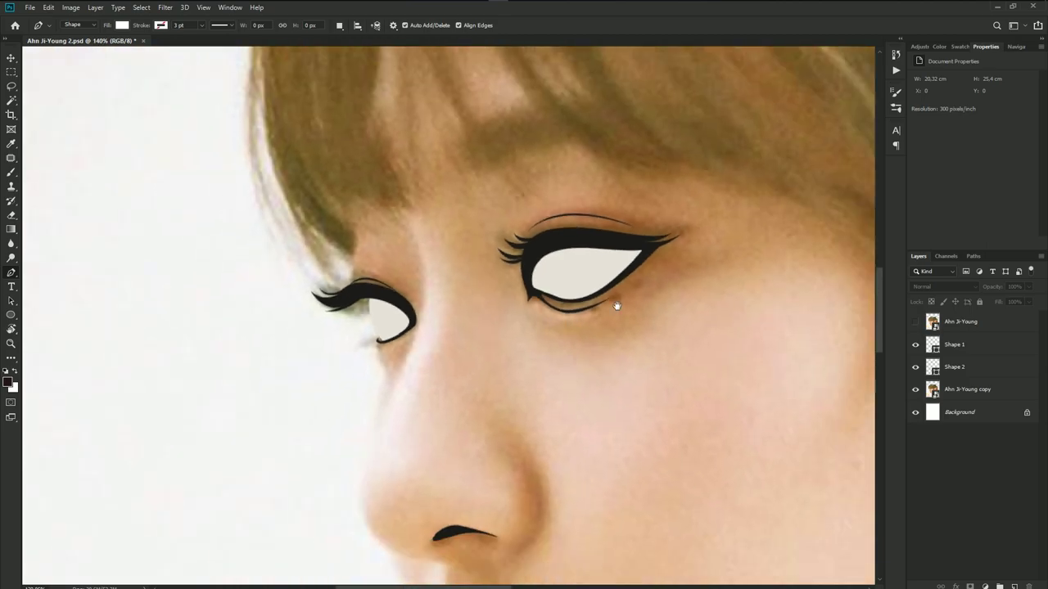
left_click_drag(613, 304, 531, 340)
scroll(499, 333, "up", 2)
scroll(501, 330, "up", 1)
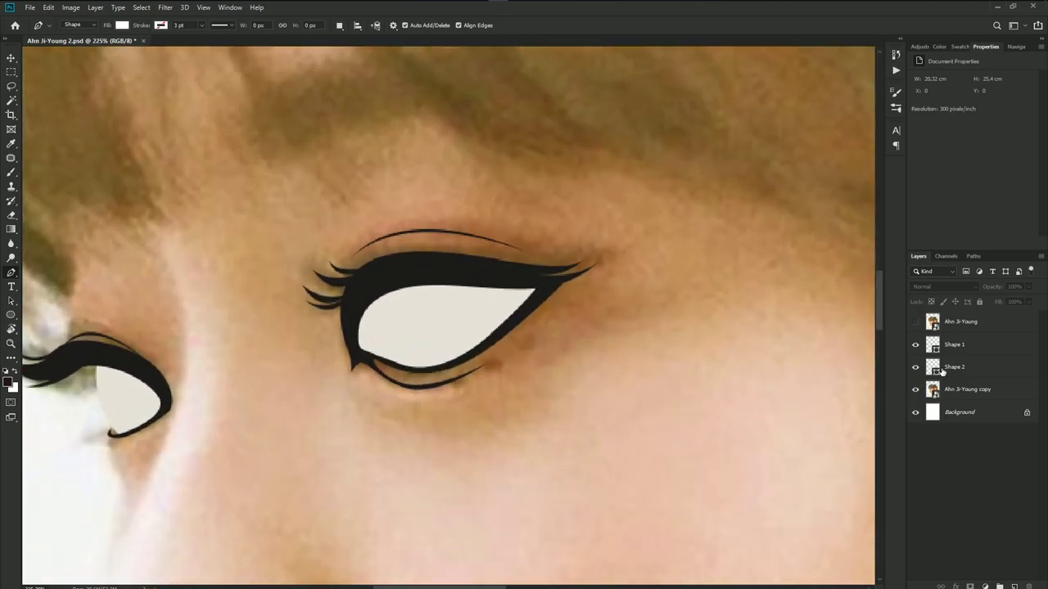
left_click(963, 355)
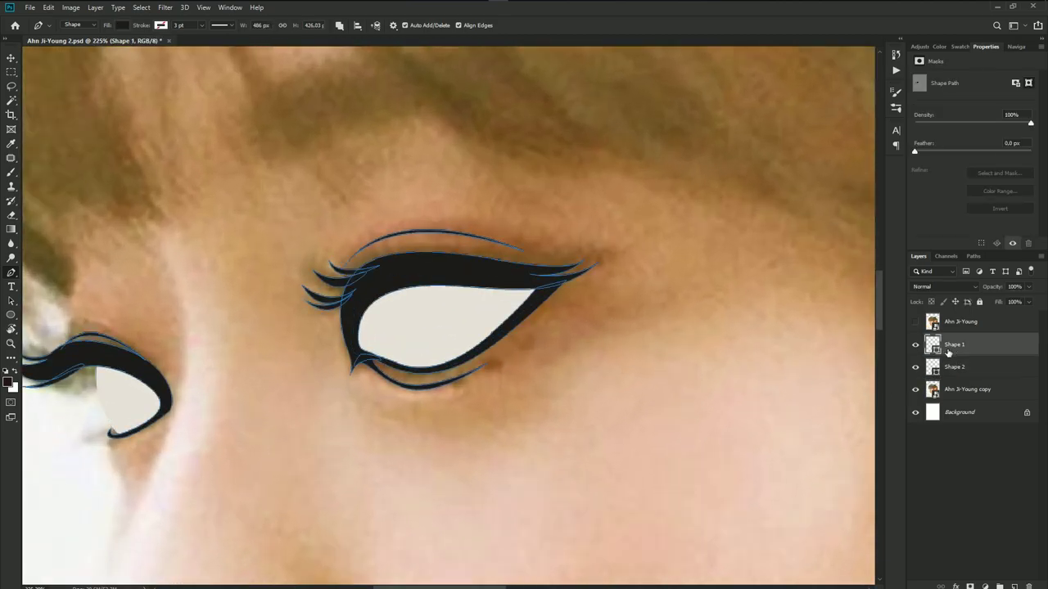
left_click(915, 322)
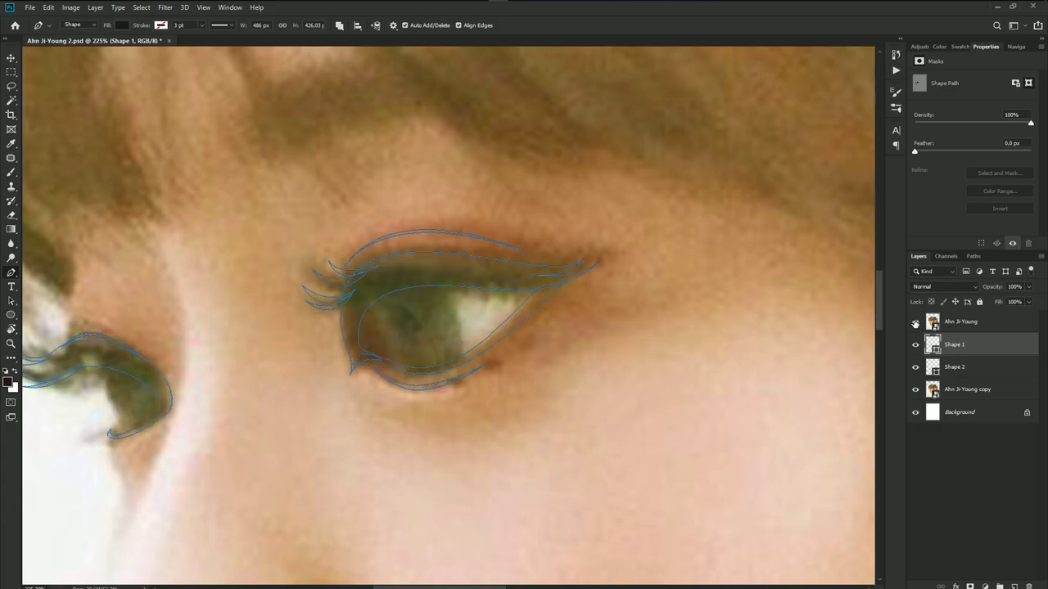
left_click(915, 321)
scroll(540, 306, "up", 2)
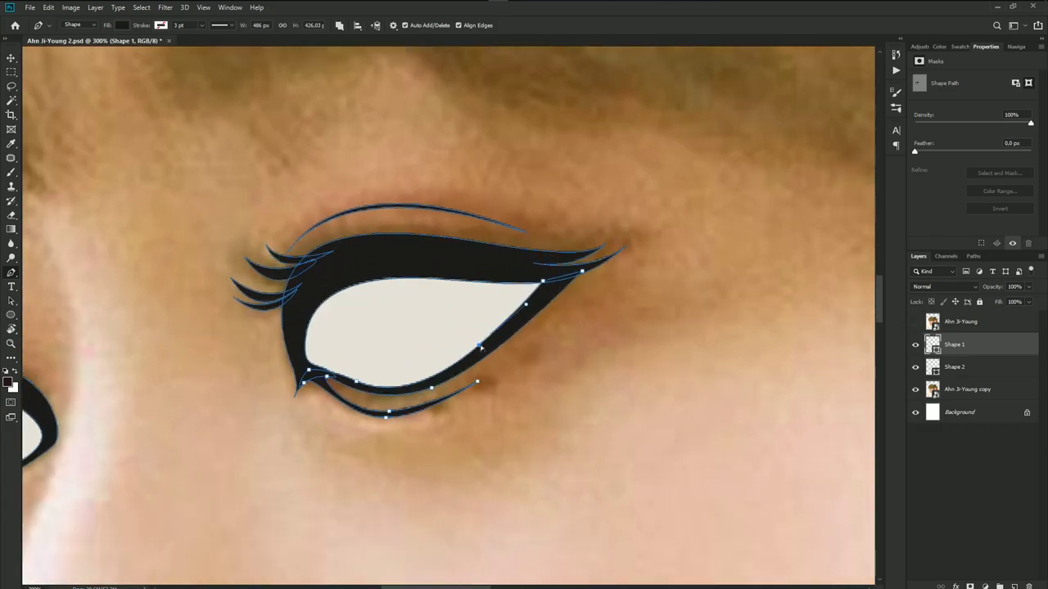
left_click_drag(480, 348, 485, 351)
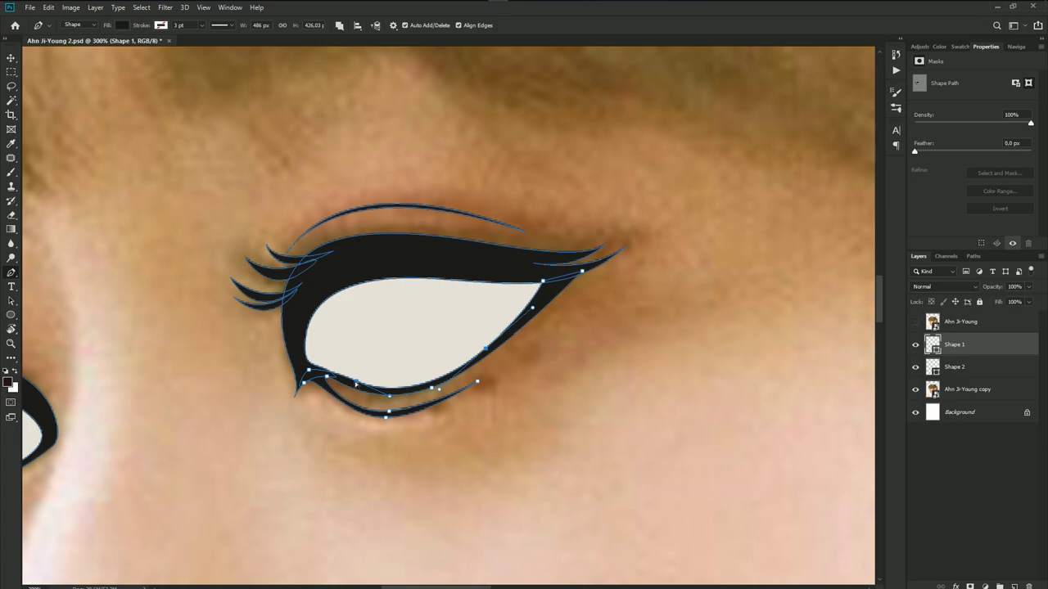
left_click_drag(356, 383, 357, 389)
- Compare the Shape 1 liner with the photo shown and hidden, then save the document
left_click(967, 488)
scroll(505, 391, "down", 3)
scroll(502, 379, "down", 1)
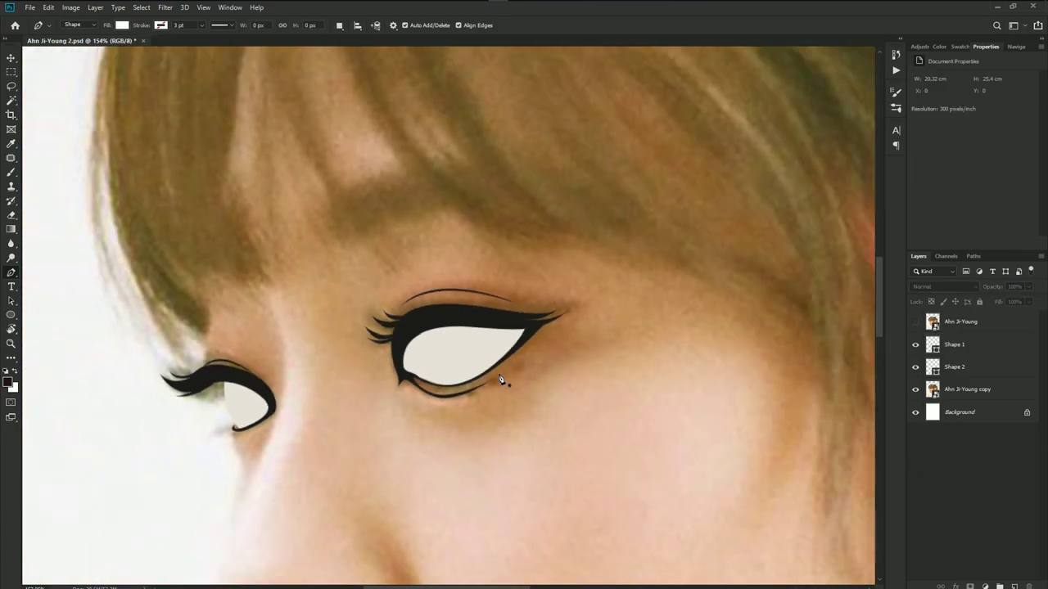
left_click(915, 322)
left_click(954, 344)
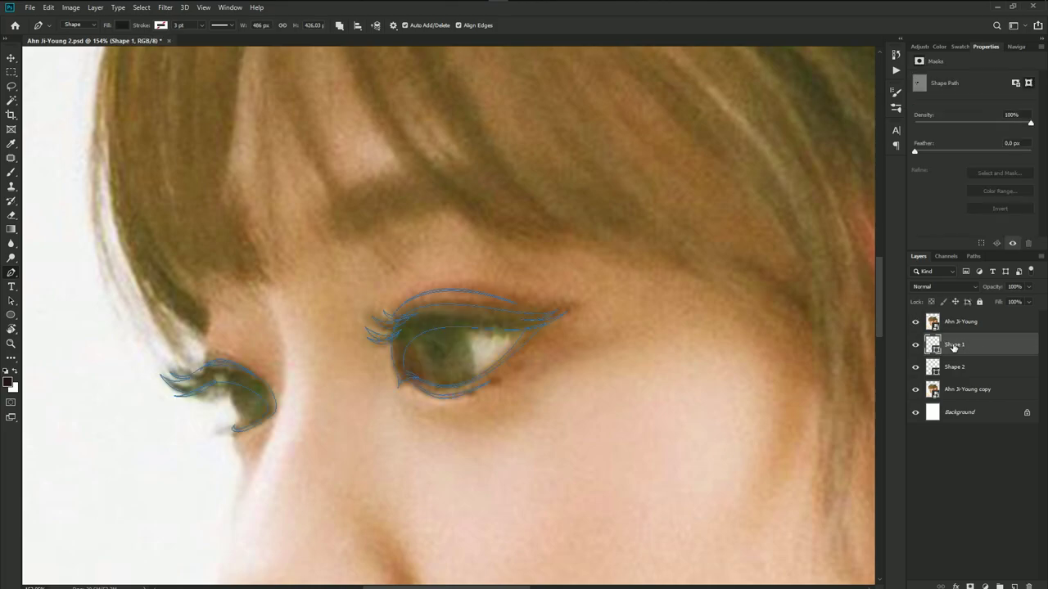
scroll(516, 330, "up", 2)
scroll(516, 330, "up", 3)
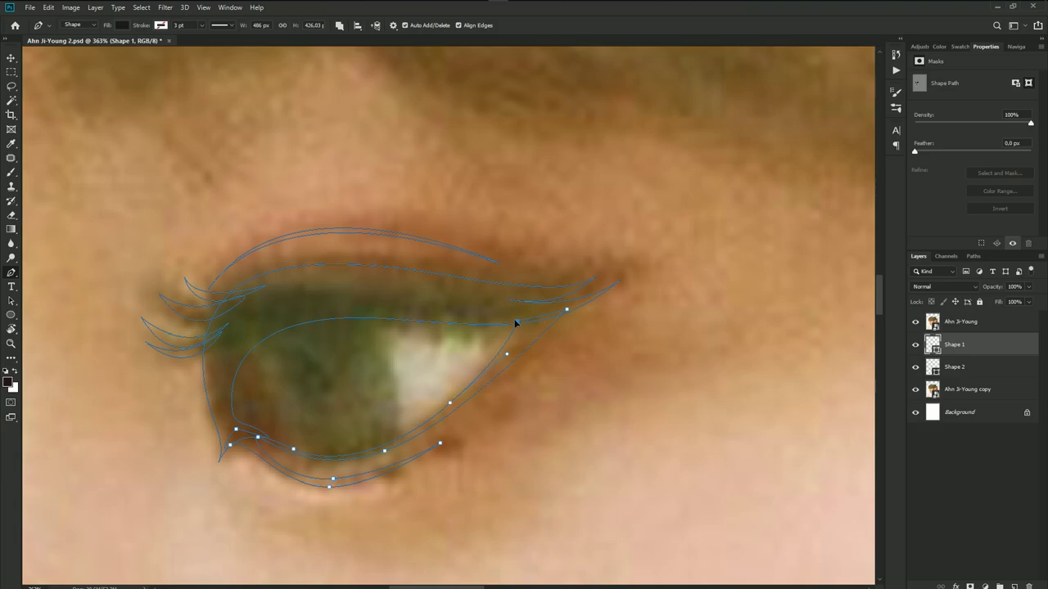
left_click(915, 321)
left_click(961, 455)
scroll(543, 369, "down", 2)
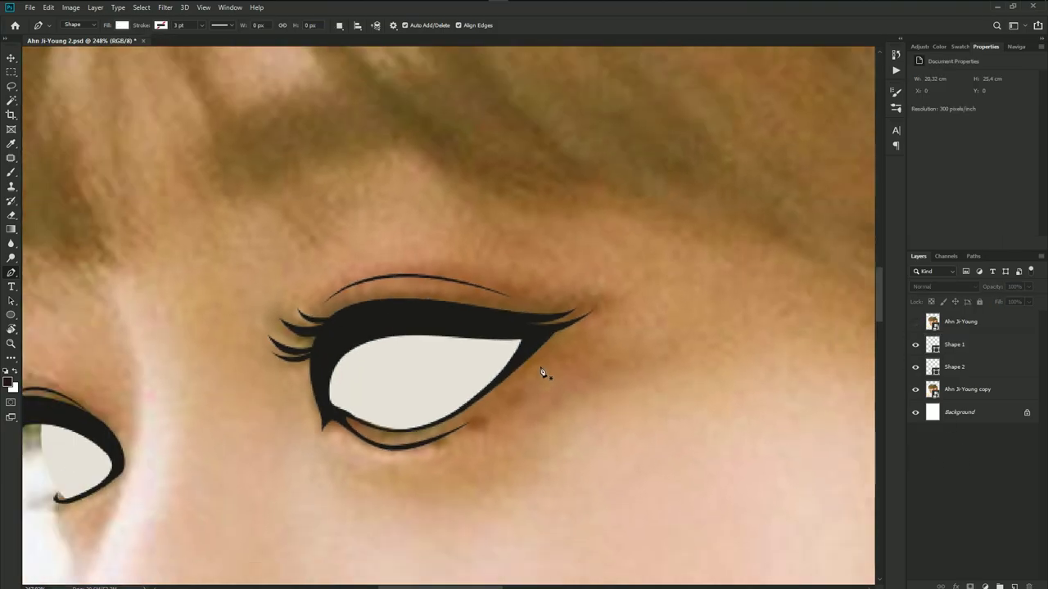
scroll(507, 385, "down", 2)
key("ctrl+s")
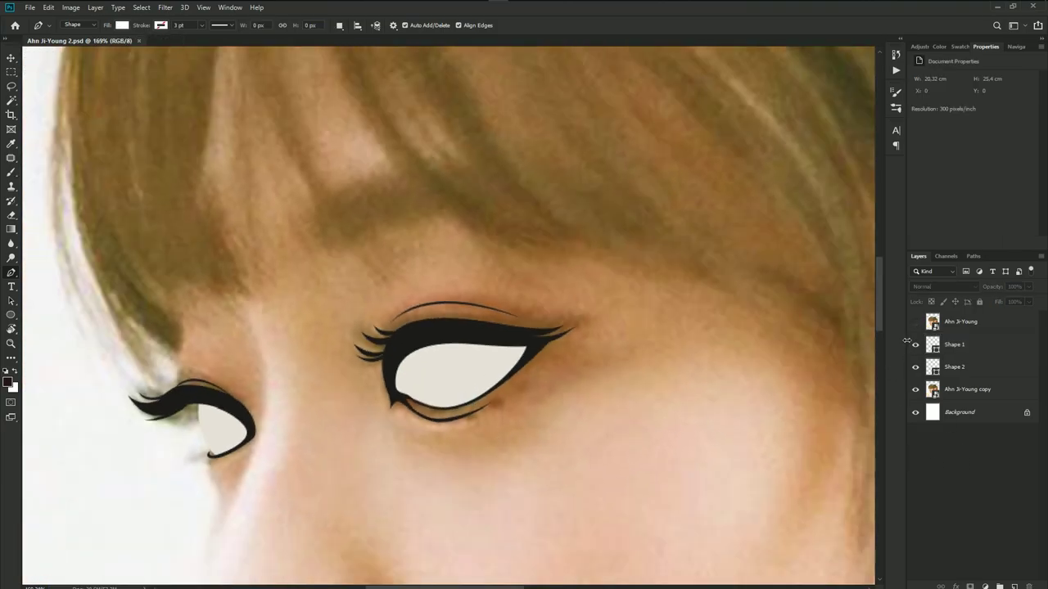
- Reshape the lower-lid curve of the Shape 1 liner over the photo
left_click(915, 322)
left_click(962, 349)
scroll(497, 421, "up", 3)
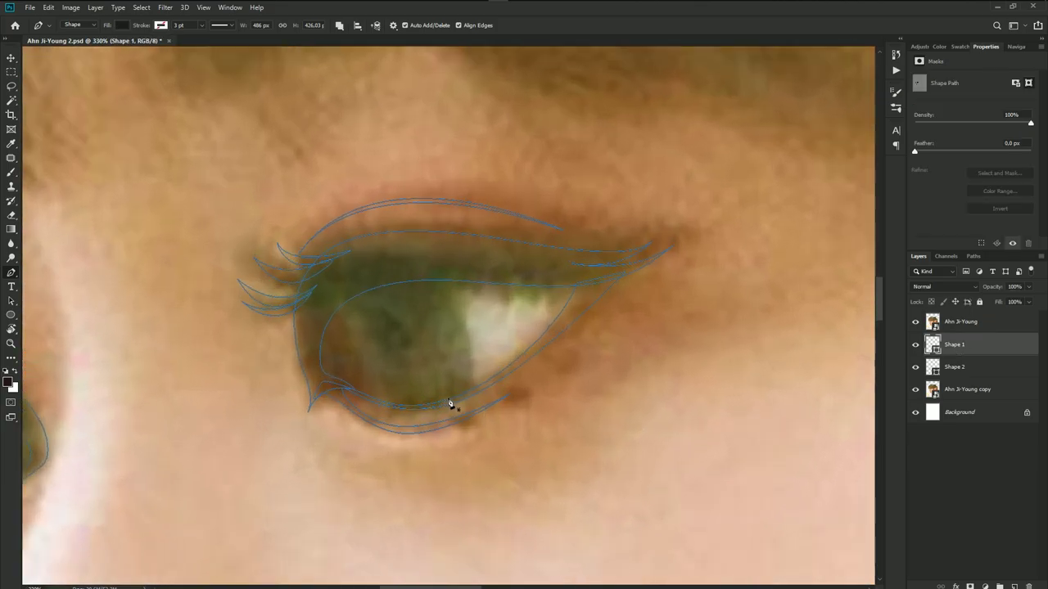
scroll(456, 404, "up", 2)
left_click_drag(465, 401, 473, 396)
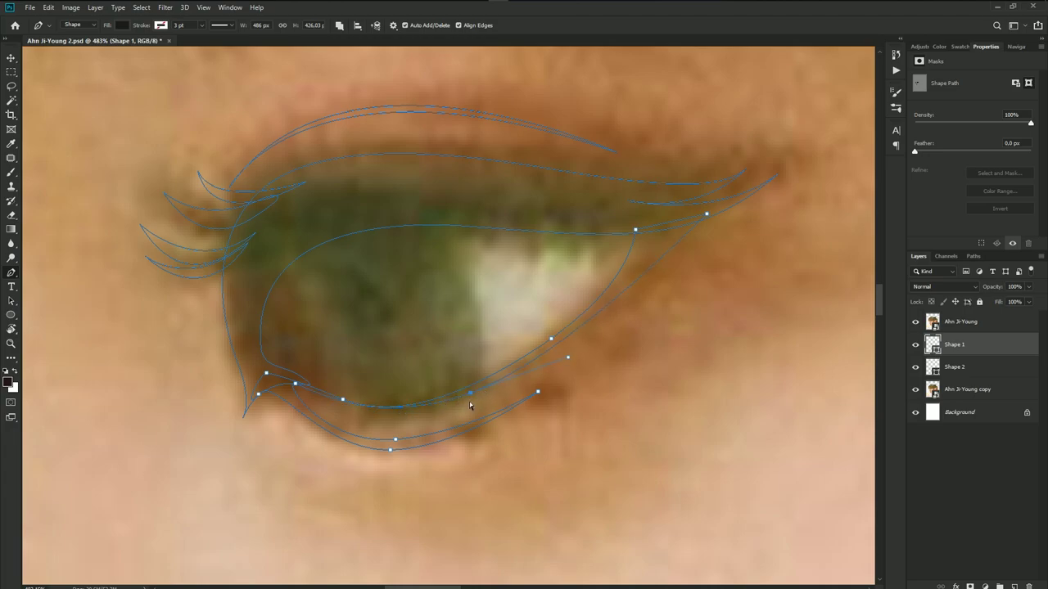
key("Return")
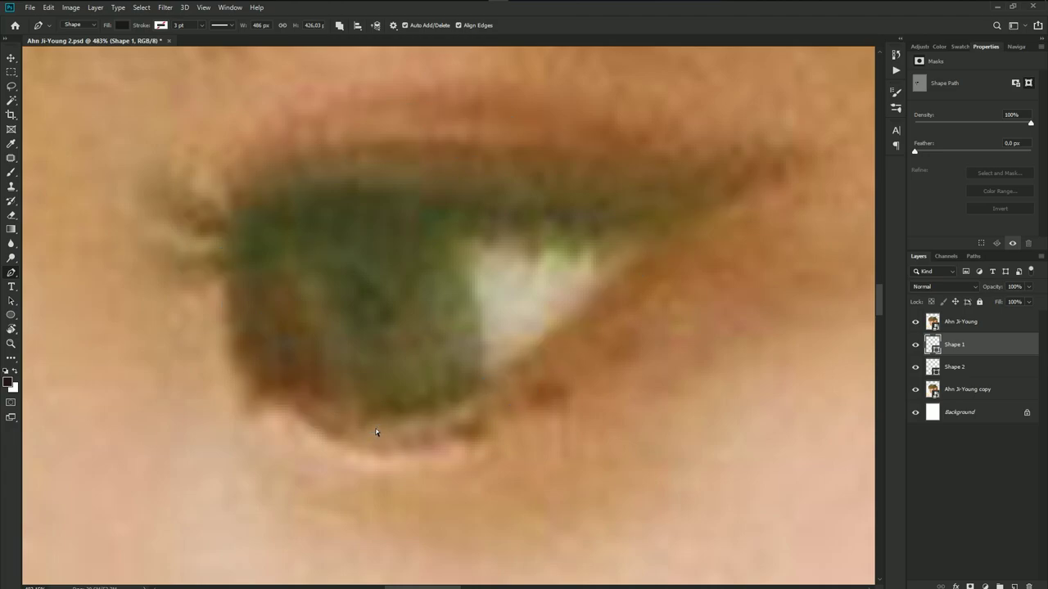
left_click(459, 398, "ctrl")
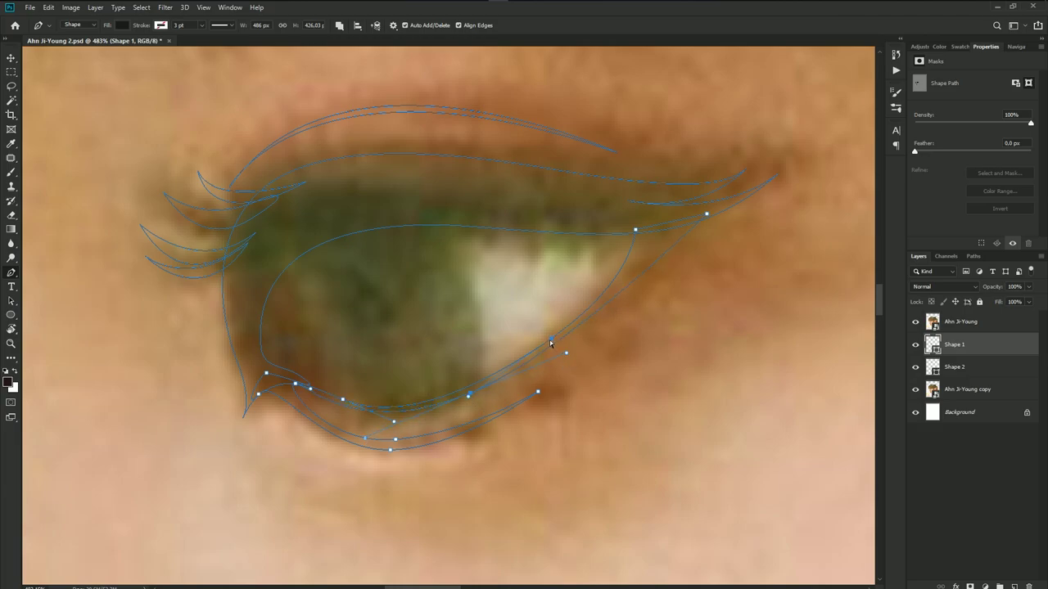
left_click_drag(537, 349, 540, 350)
left_click(915, 322)
- Nudge a lower-lid point of the Shape 2 eye white to sit inside the liner
scroll(514, 398, "down", 1)
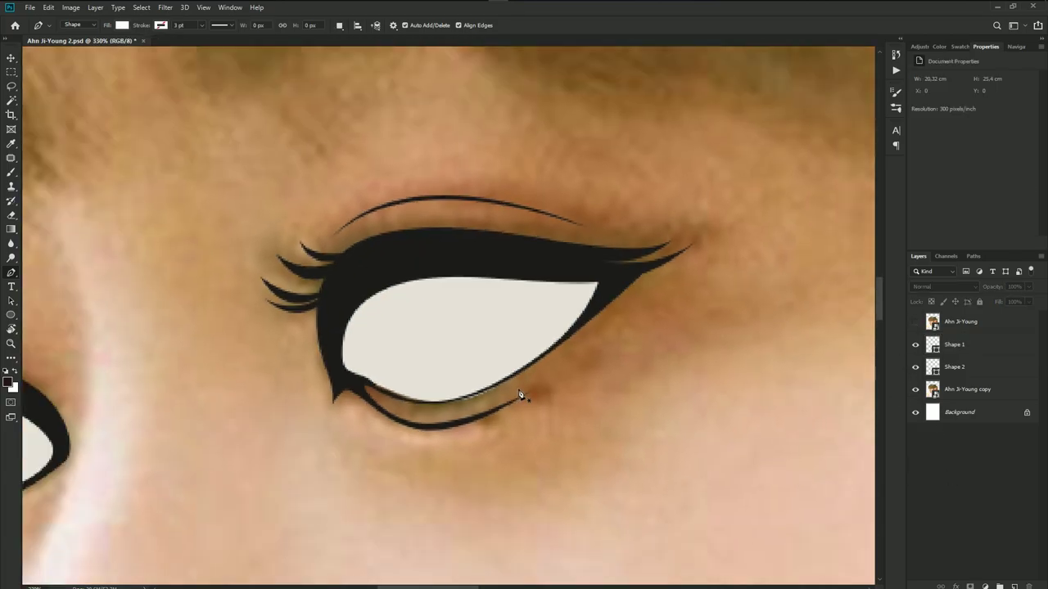
scroll(523, 397, "down", 1)
left_click(933, 372)
scroll(468, 398, "up", 2)
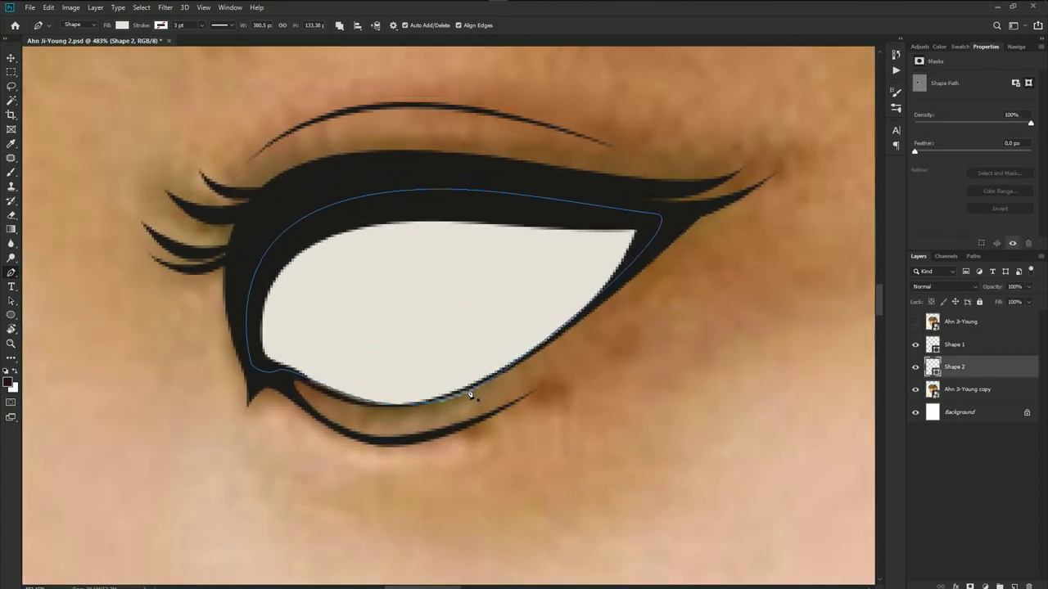
scroll(469, 391, "up", 1)
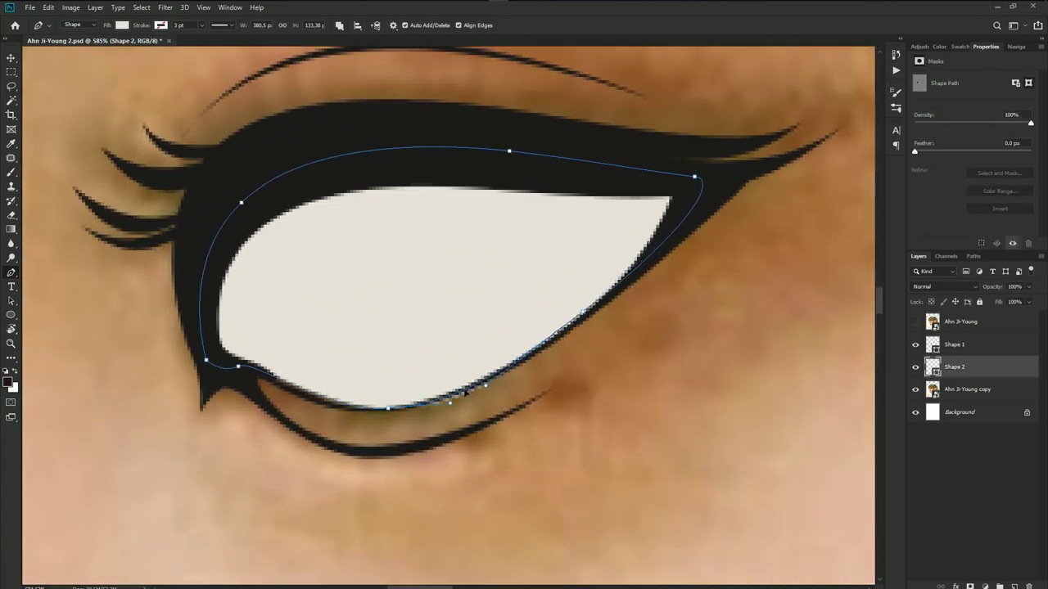
left_click_drag(470, 398, 465, 392)
left_click(983, 489)
scroll(561, 393, "down", 3)
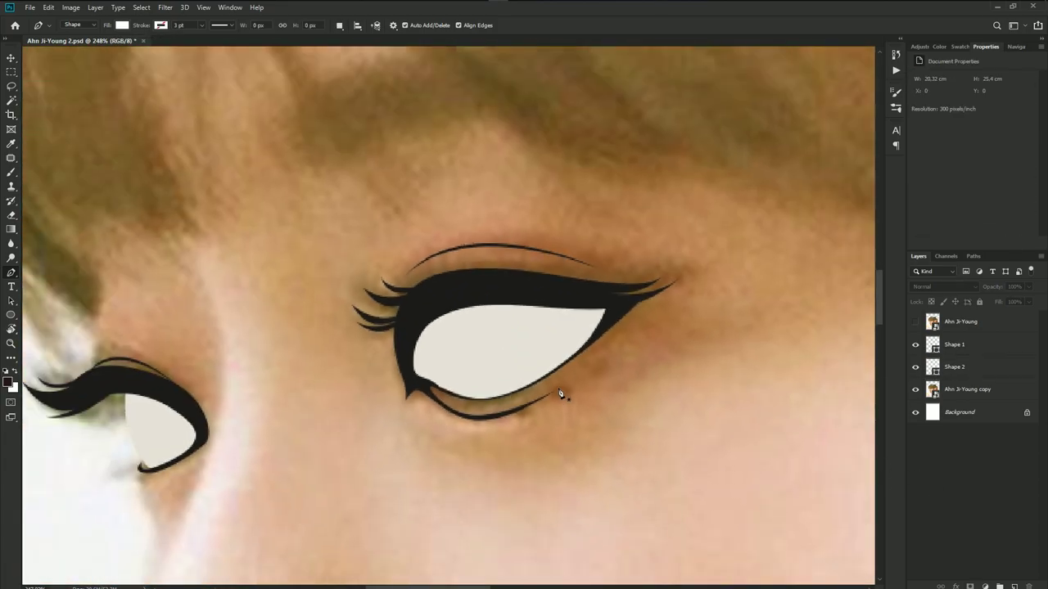
scroll(601, 379, "down", 1)
left_click(971, 367)
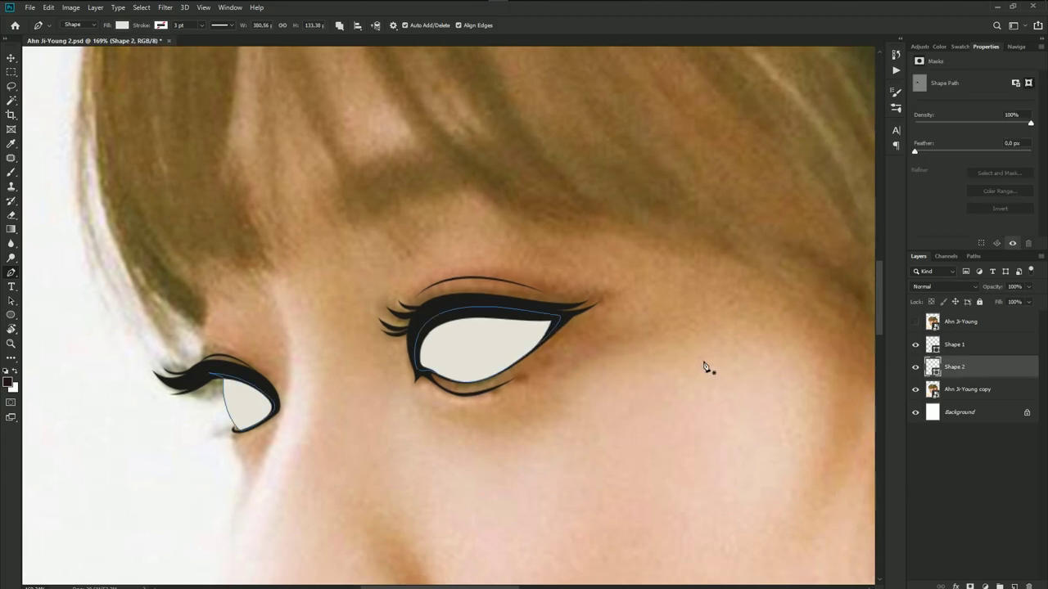
left_click(915, 321)
- Draw an oval over the iris, tilt it to match, and nudge it into position
scroll(468, 345, "up", 1)
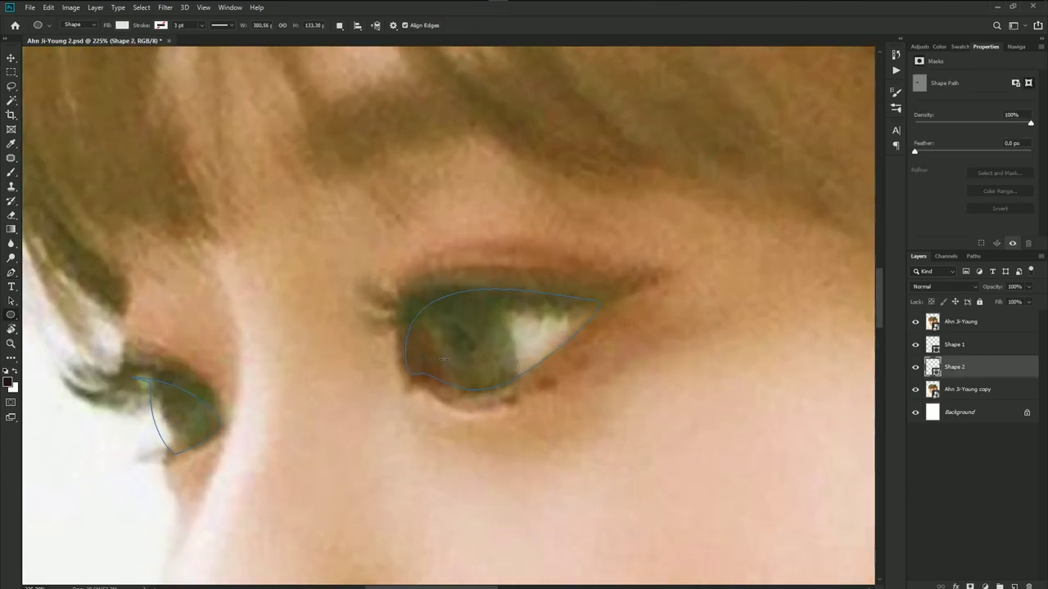
scroll(468, 344, "up", 2)
mouse_move(467, 338)
left_mouse_down()
mouse_move(532, 421)
mouse_move(568, 409)
left_mouse_up()
left_click_drag(483, 367, 492, 380)
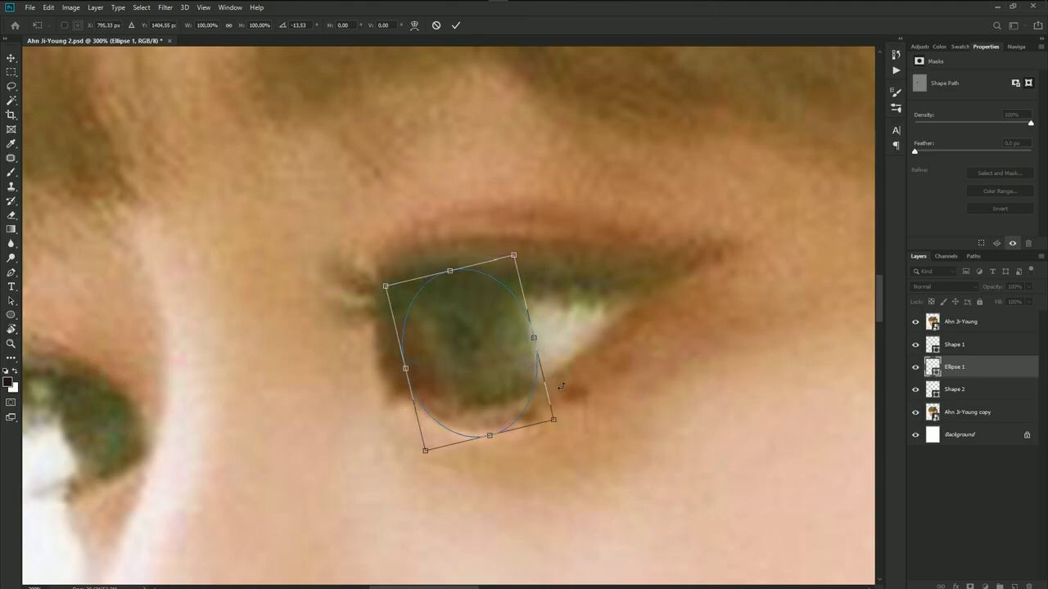
key("Left")
key("Up")
key("Left")
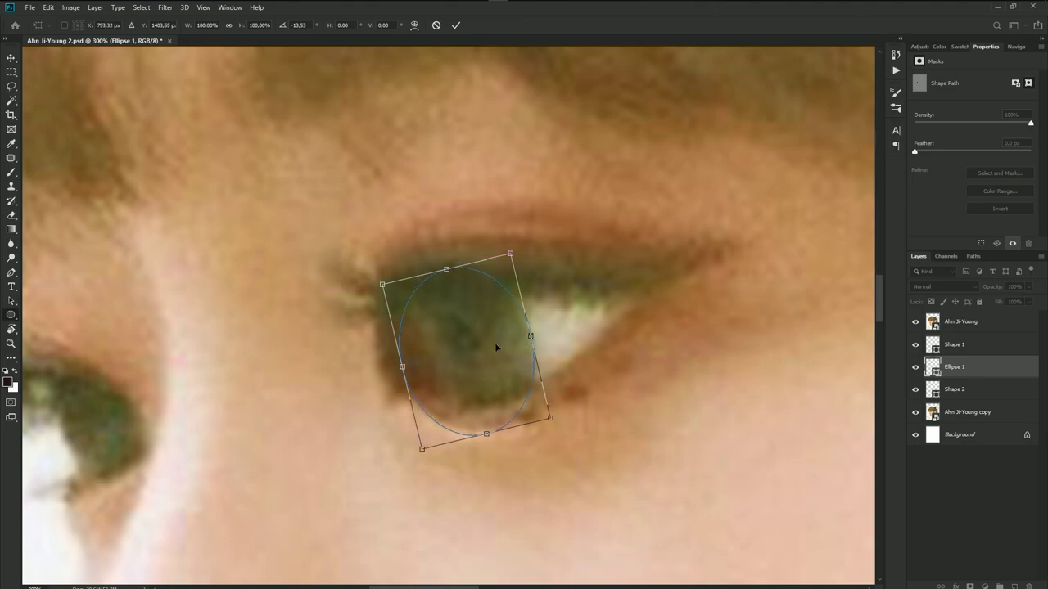
key("Return")
- Fill the oval with black sampled from the eyeliner
left_click(916, 323)
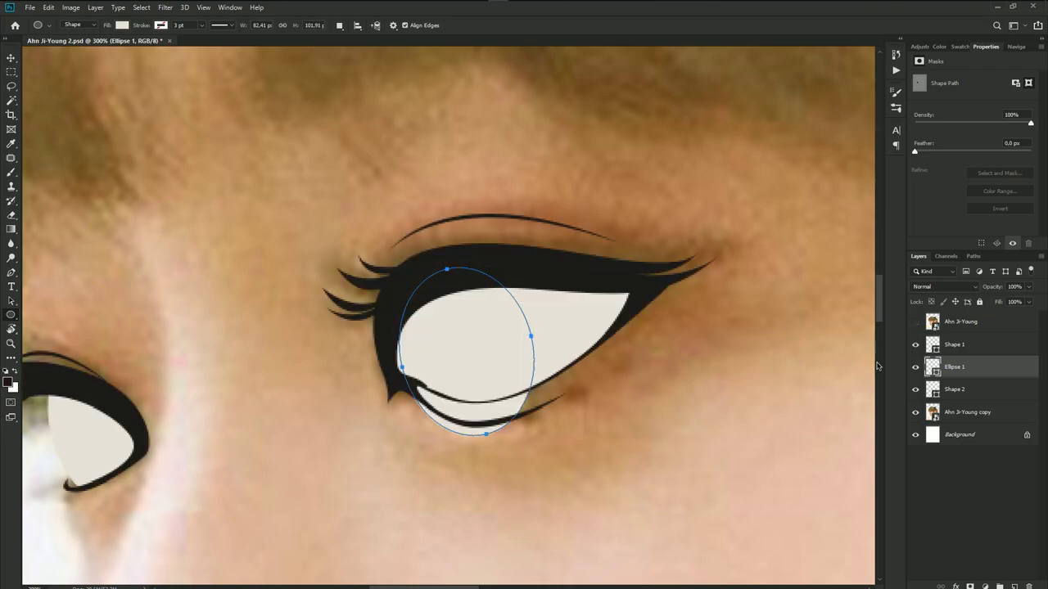
double_click(932, 367)
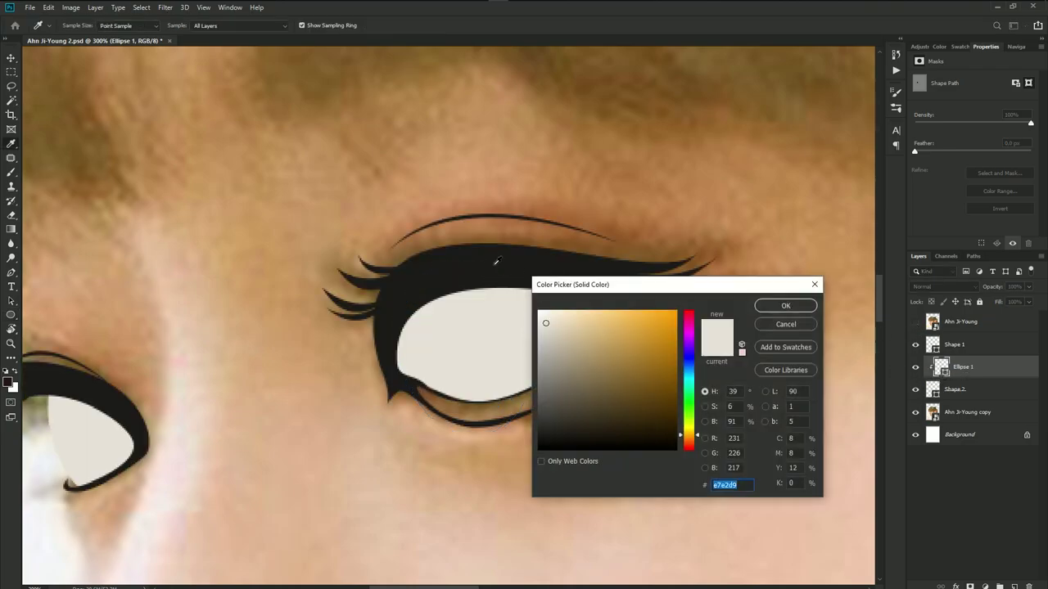
left_click(505, 277)
left_click(783, 309)
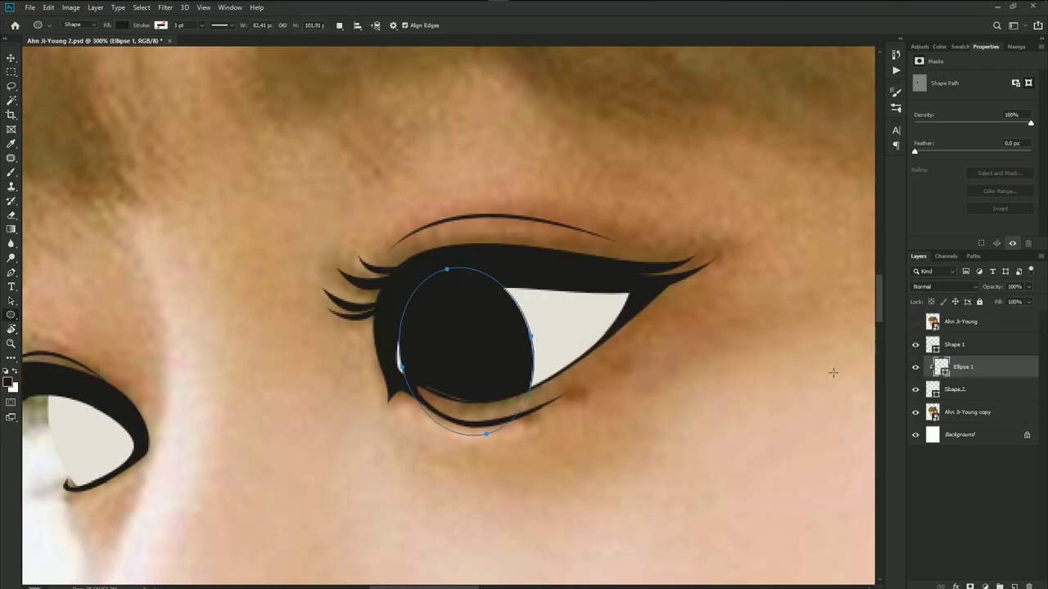
- Move the black oval onto the iris and enlarge it slightly to cover it
key("a")
left_click(916, 321)
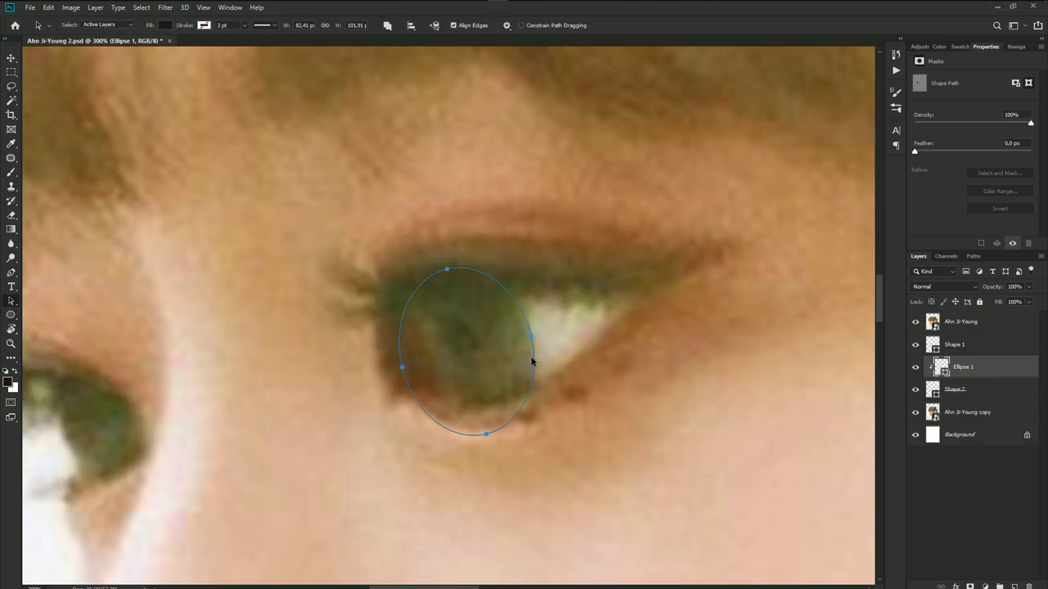
mouse_move(533, 342)
left_mouse_down()
mouse_move(524, 329)
mouse_move(546, 296)
left_mouse_up()
key("ctrl+t")
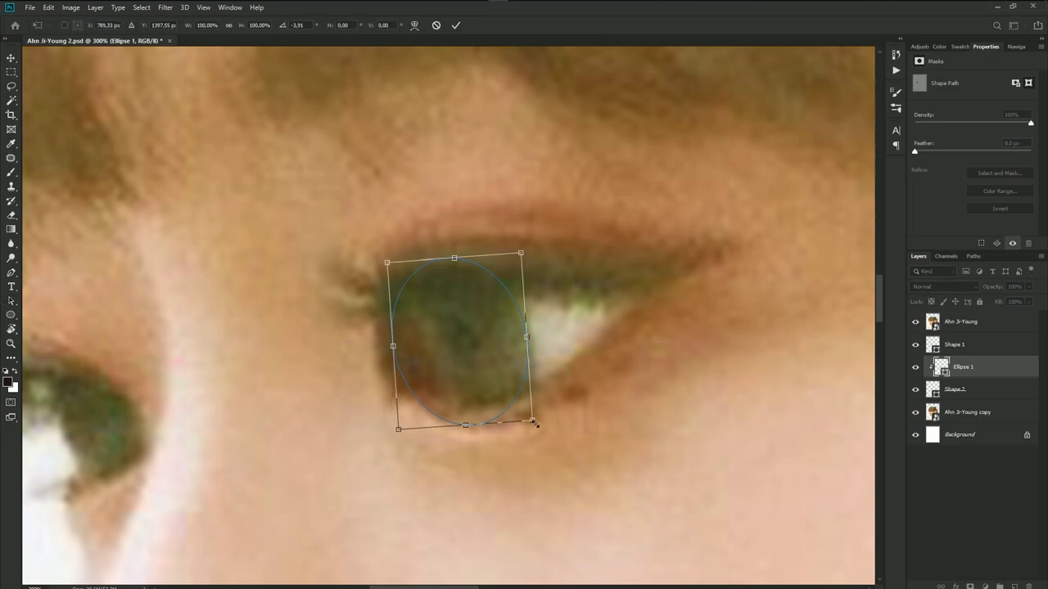
left_click_drag(534, 421, 537, 428)
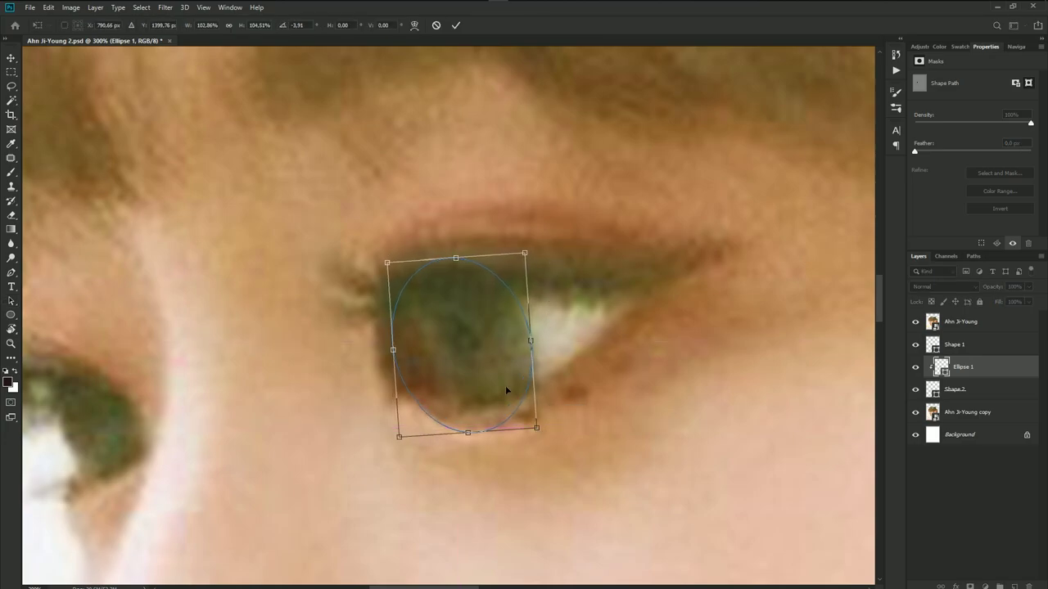
key("Return")
left_click(915, 322)
left_click(962, 524)
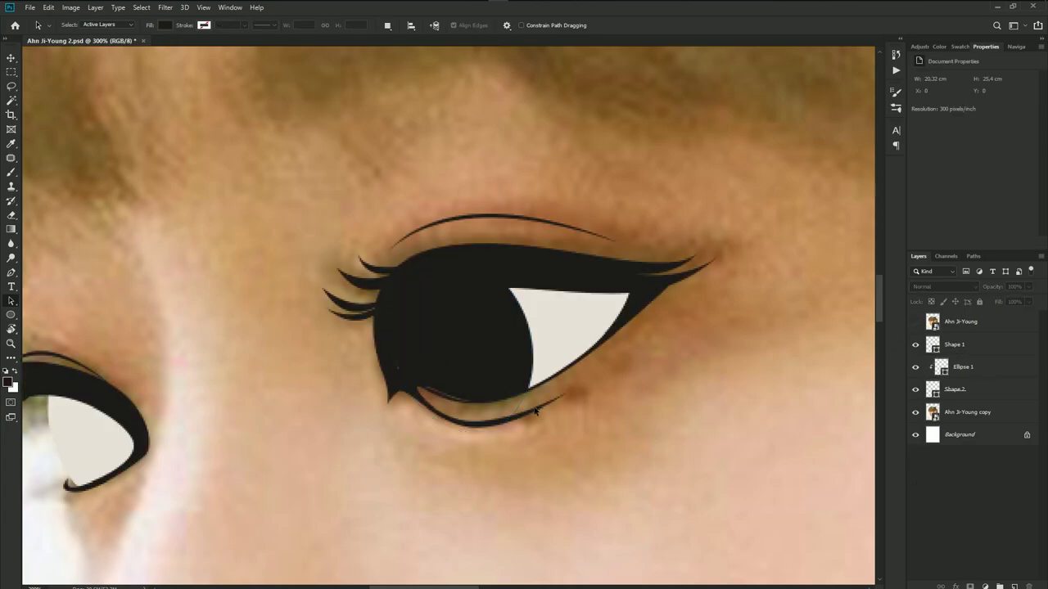
scroll(469, 403, "down", 3)
scroll(470, 403, "up", 2)
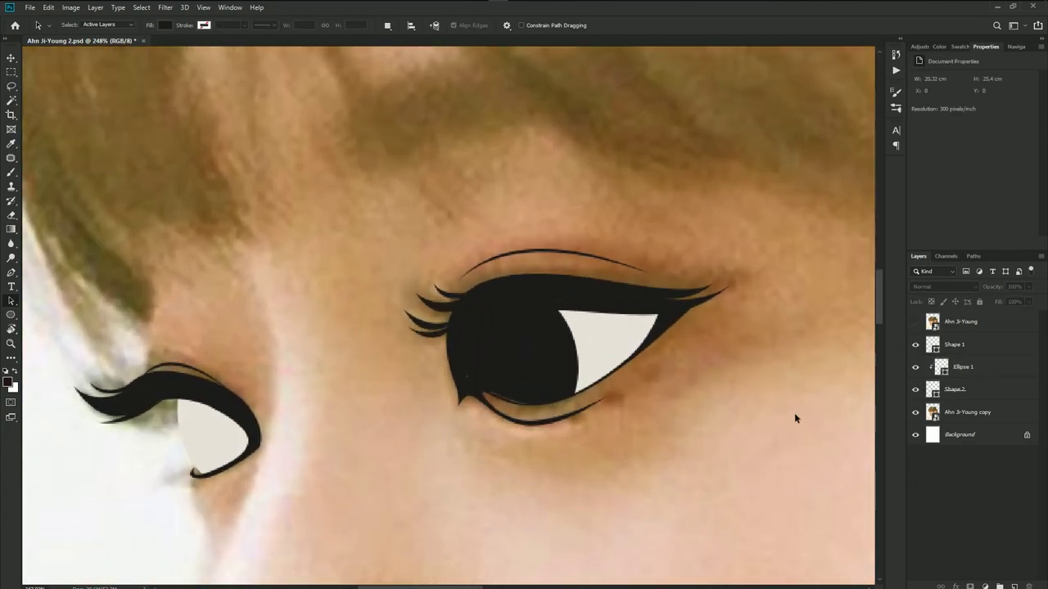
- Duplicate the iris oval twice and clip both copies to the eye white
left_click(962, 366)
scroll(603, 351, "up", 2)
key("ctrl+j")
key("ctrl+j")
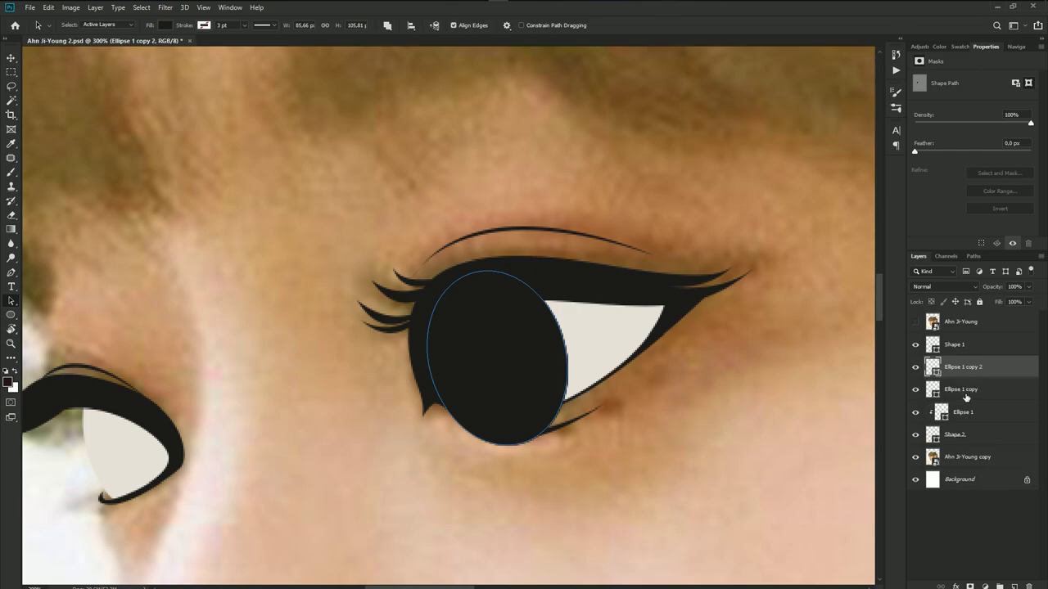
key("alt+space")
key("Escape")
left_click(939, 400, "alt")
left_click(938, 377, "alt")
- Shrink the top iris copy to about 34% as a small pupil and nudge it into place
key("ctrl+t")
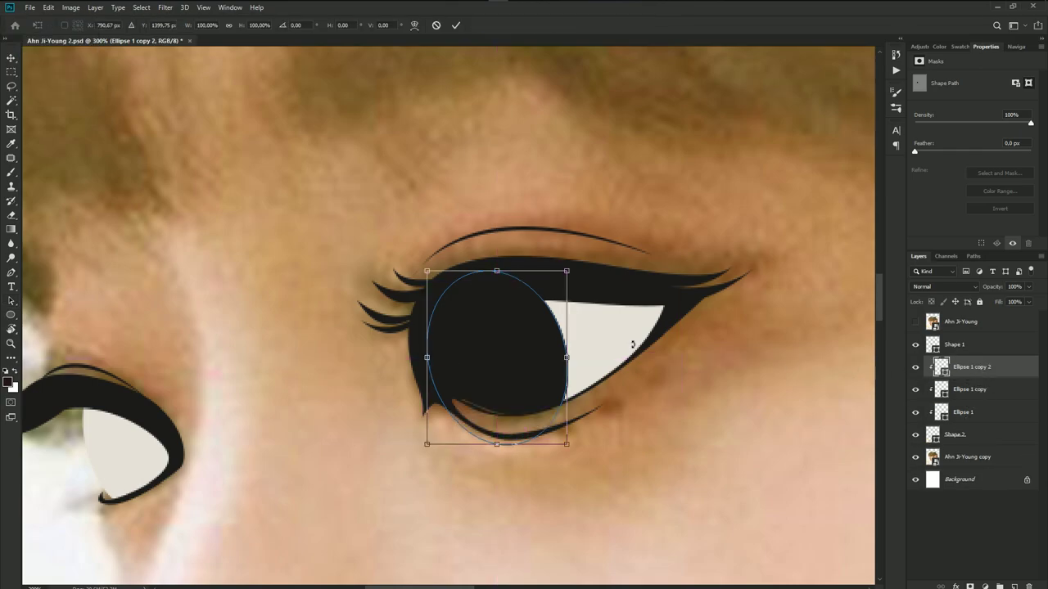
left_click_drag(571, 266, 543, 305)
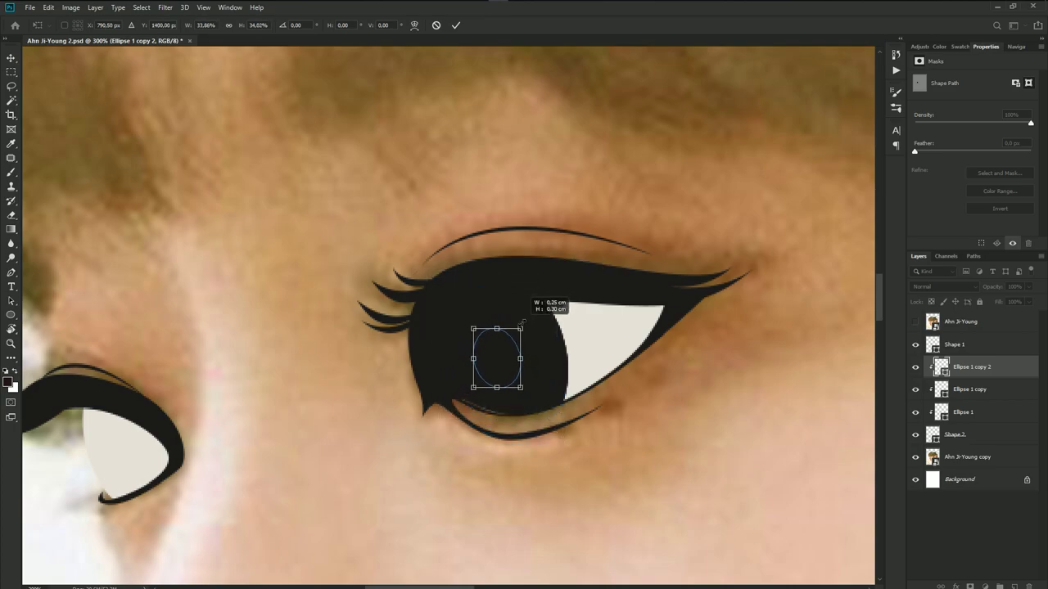
left_click_drag(511, 361, 501, 369)
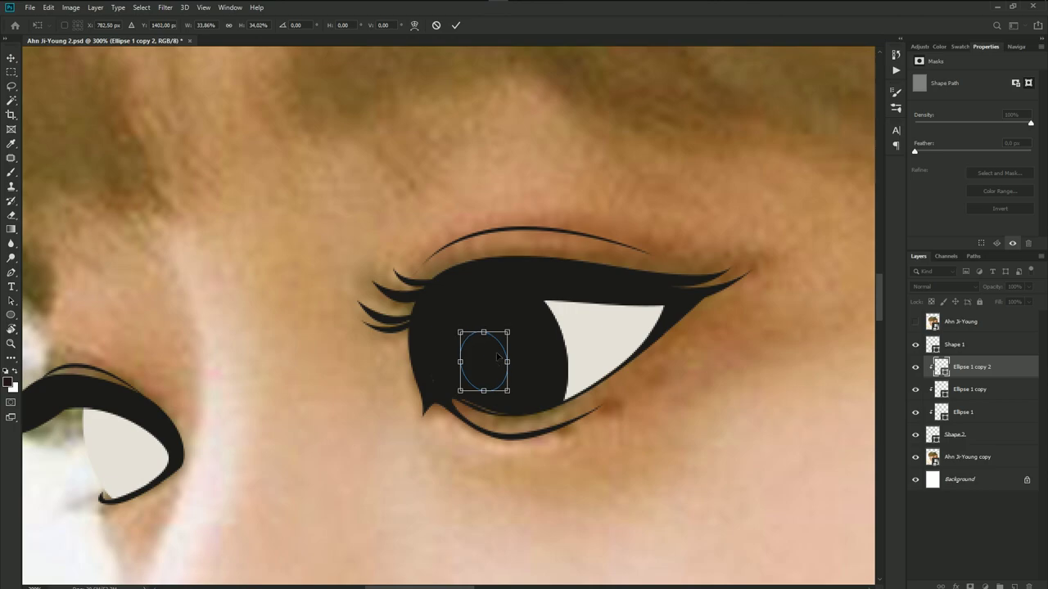
key("Return")
left_click(916, 322)
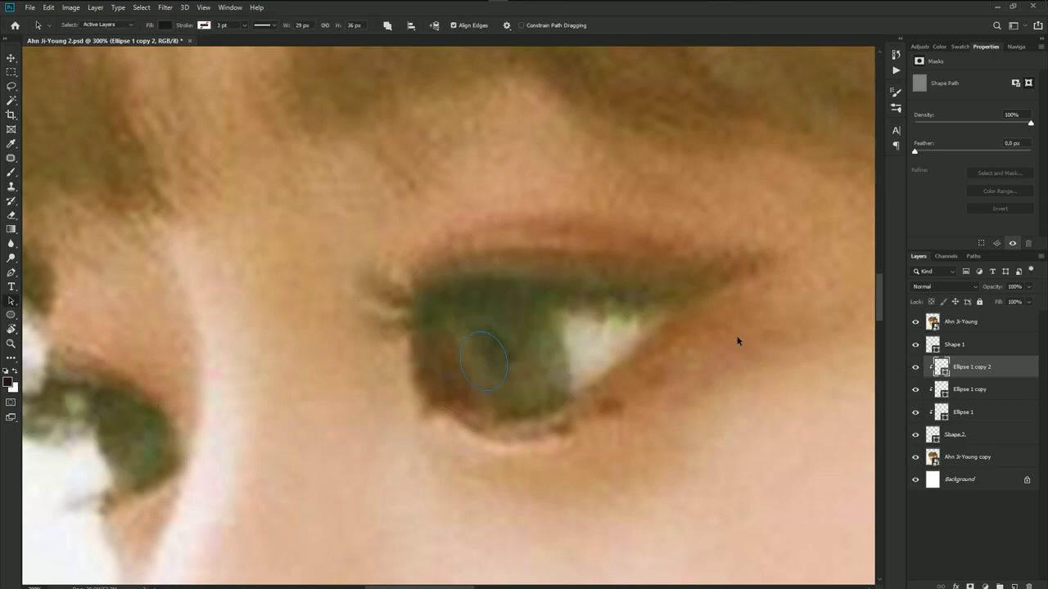
left_click_drag(434, 348, 533, 407)
key("Up")
key("Right")
left_click(915, 321)
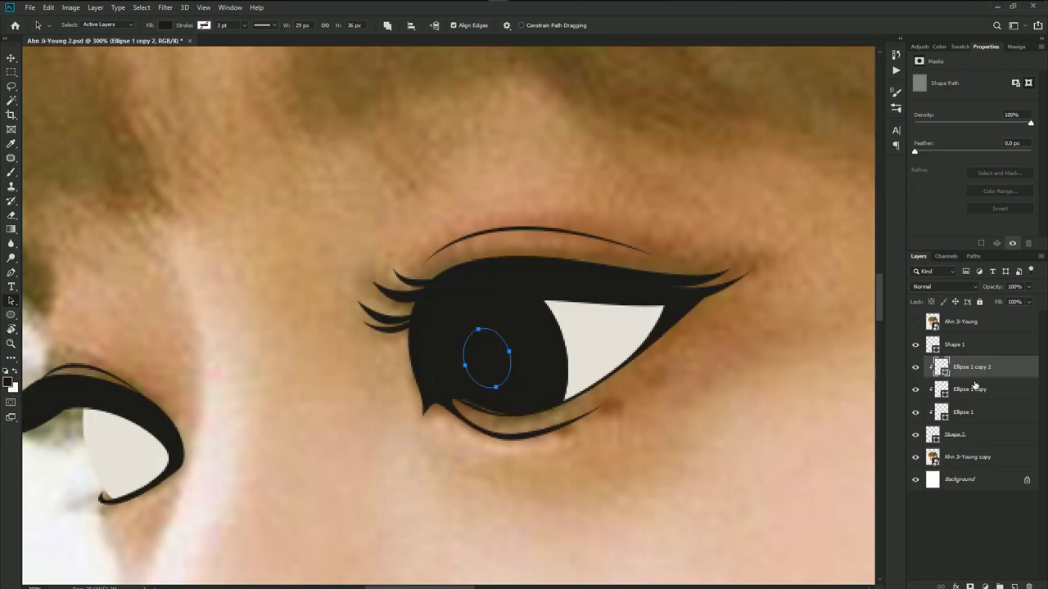
left_click(974, 389)
key("ctrl+t")
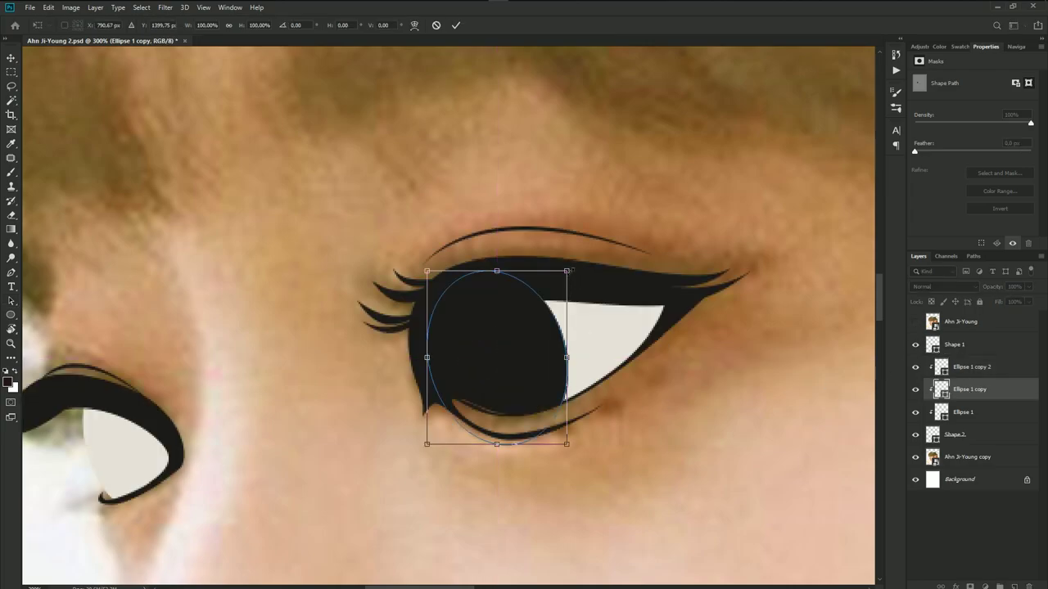
- Scale down the middle iris copy and fill it brown 6a5631 sampled from the photo
left_click_drag(567, 271, 561, 284)
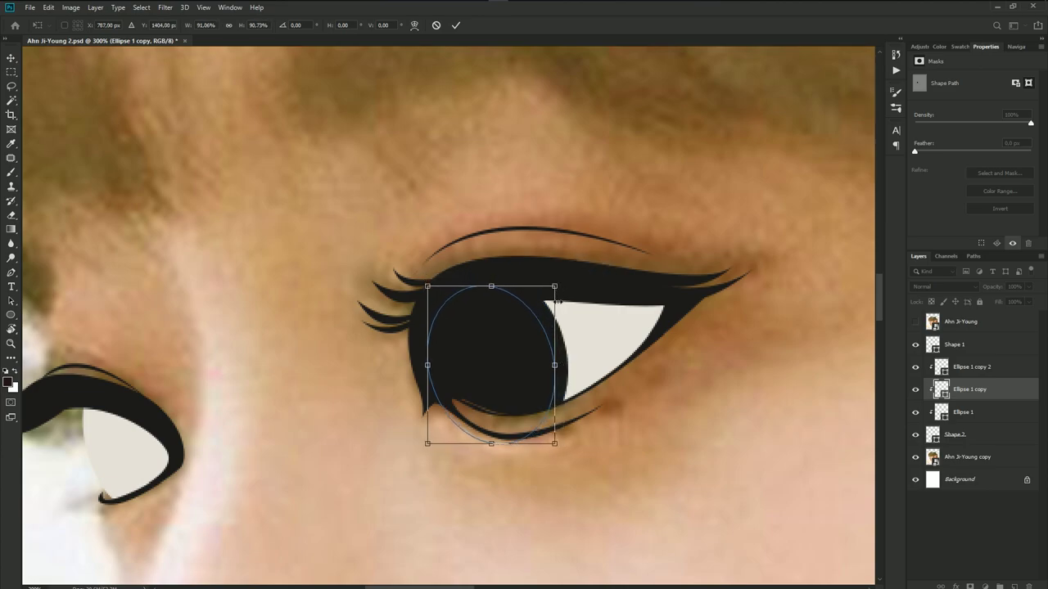
key("Return")
left_click(915, 321)
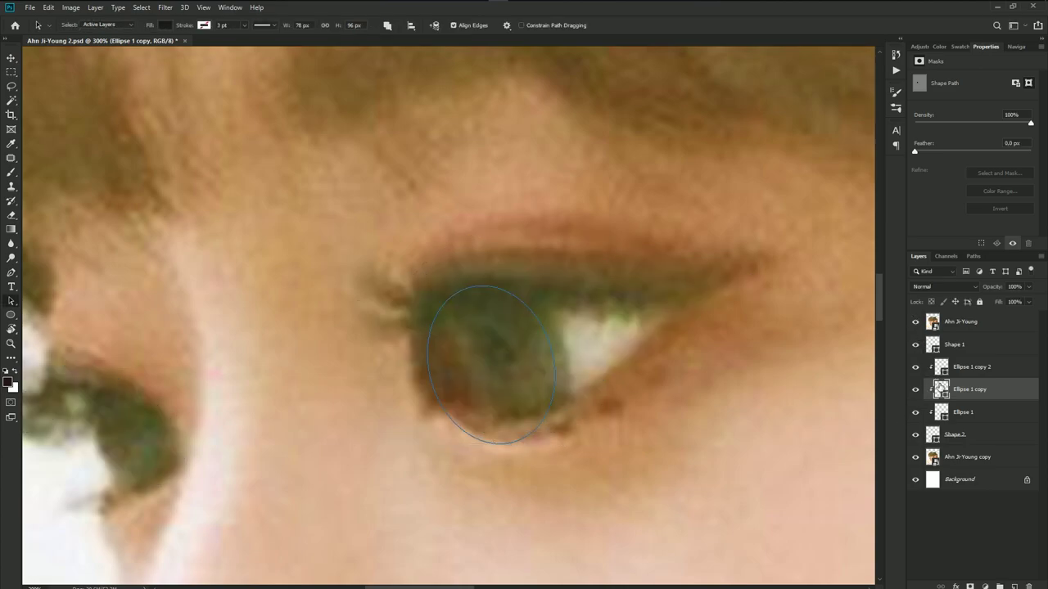
double_click(940, 389)
left_click(525, 369)
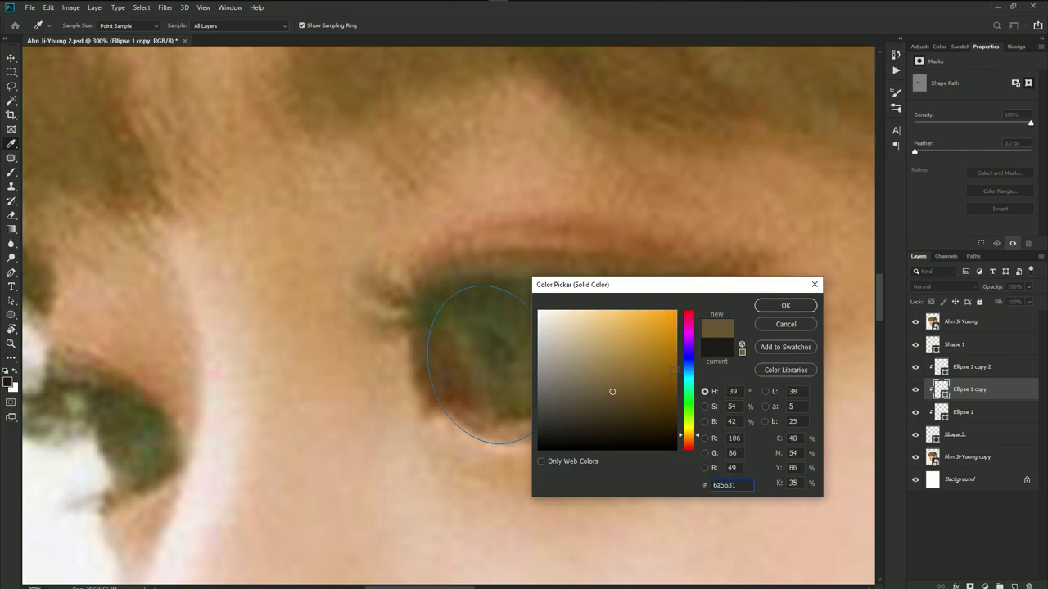
left_click(785, 305)
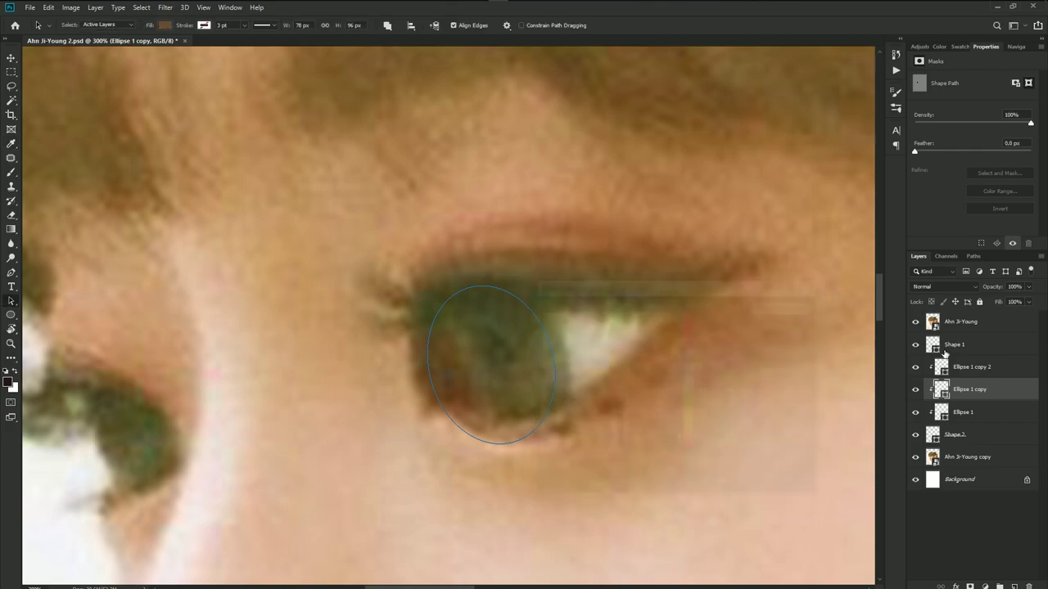
left_click(915, 321)
left_click(1004, 553)
- Review the brown iris against the photo by toggling the reference layer
scroll(606, 444, "down", 3)
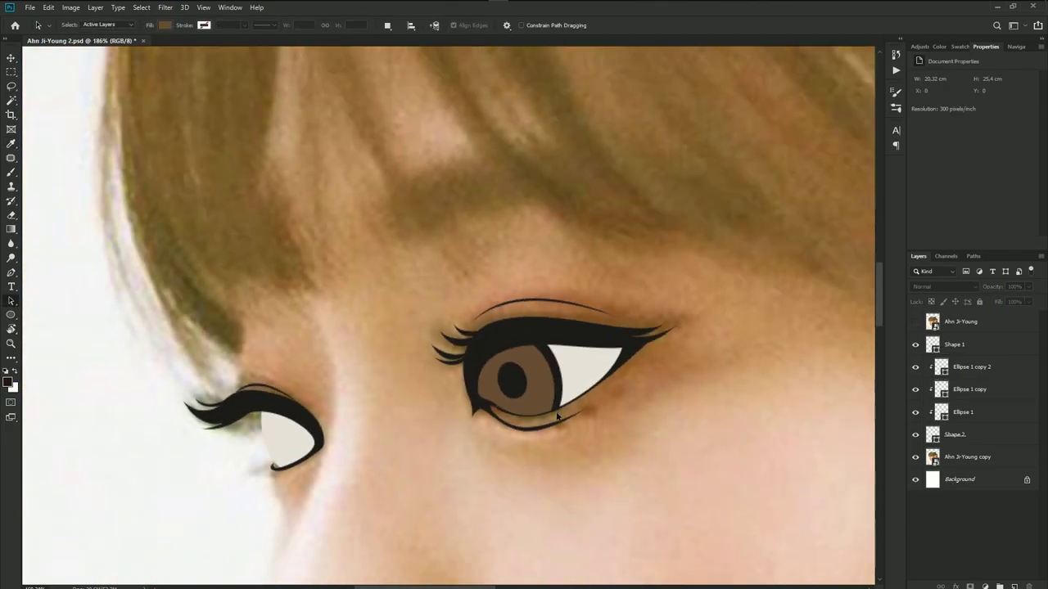
scroll(573, 418, "down", 3)
scroll(531, 399, "up", 2)
scroll(531, 399, "up", 2)
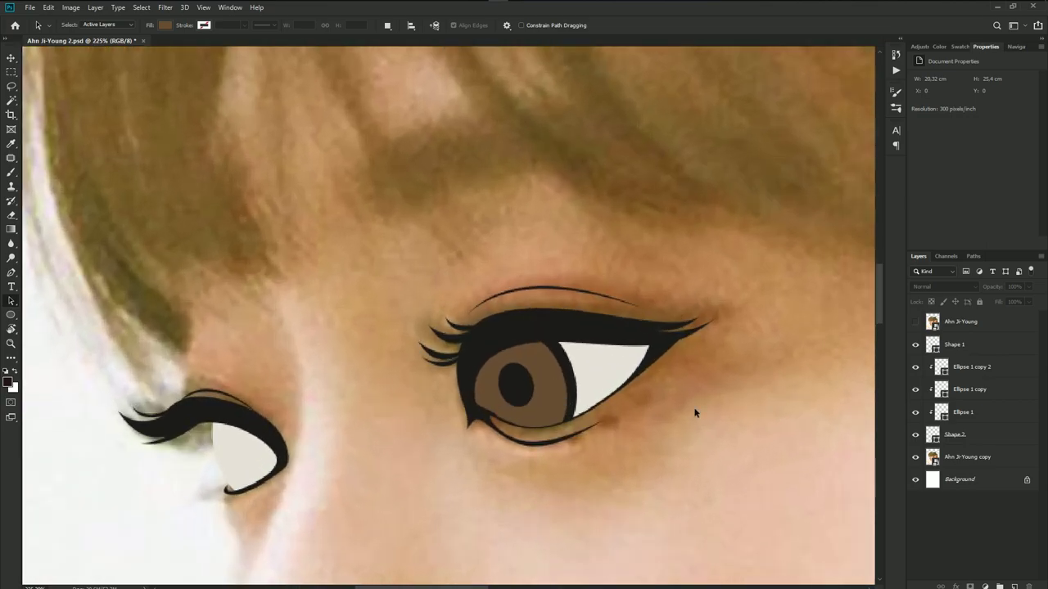
left_click(968, 389)
left_click(918, 322)
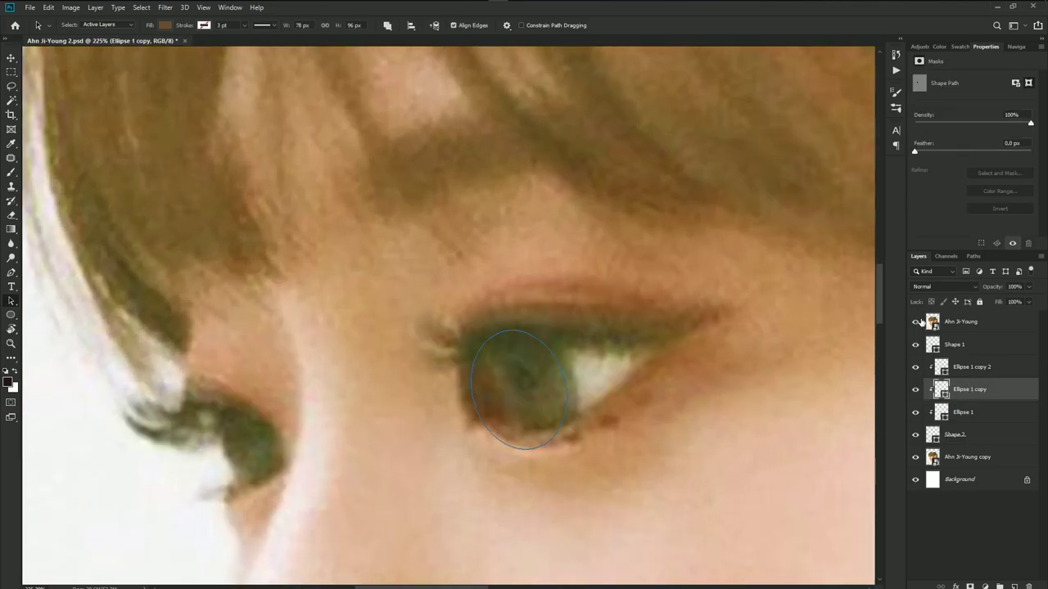
left_click(916, 322)
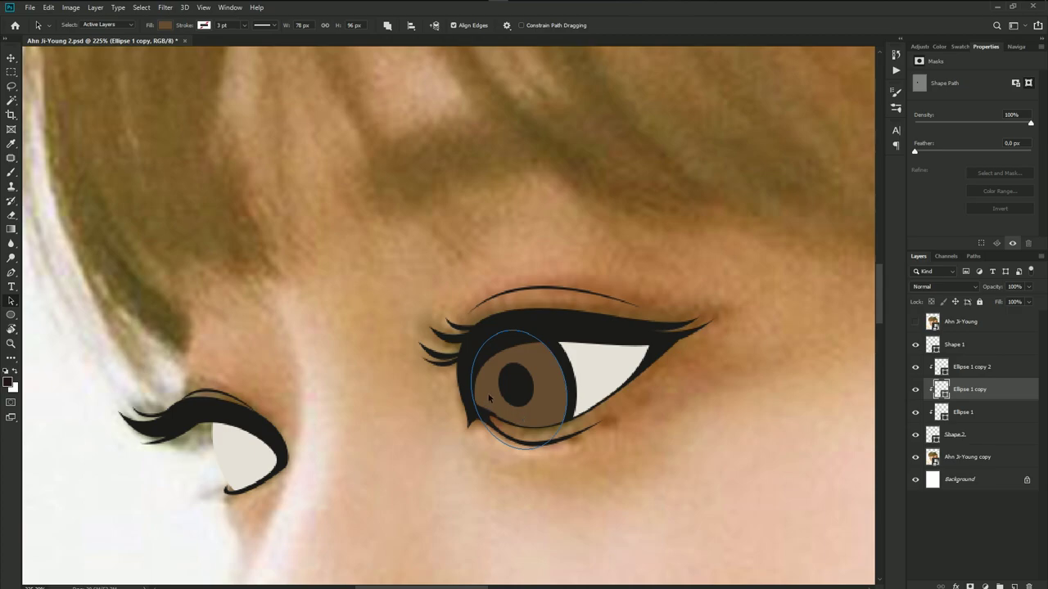
scroll(489, 397, "up", 1)
scroll(488, 397, "up", 1)
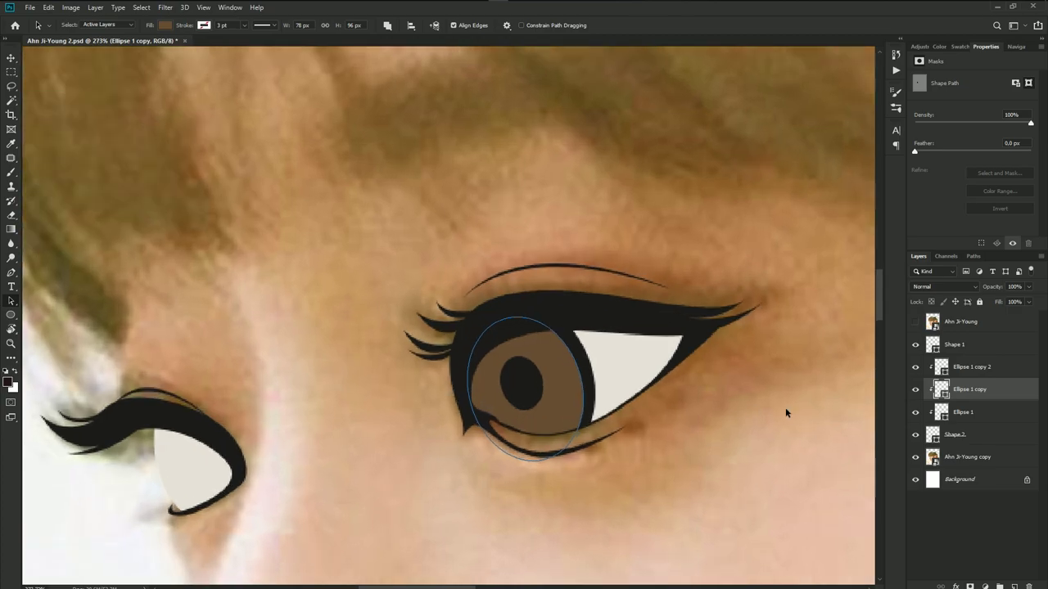
- Mask the brown iris layer and pen-draw a crescent beside the pupil
left_click(988, 584)
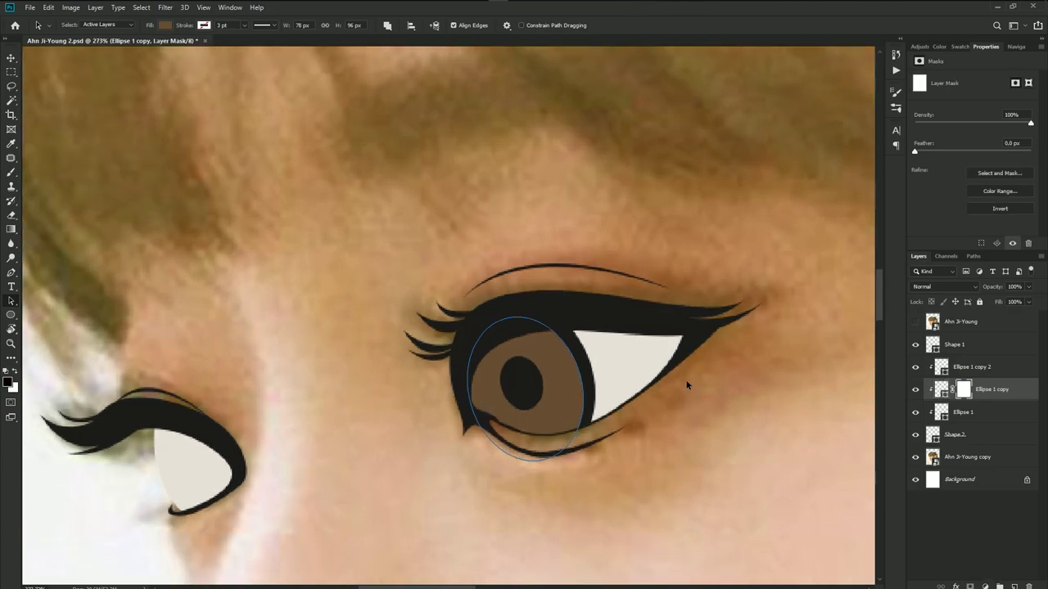
key("p")
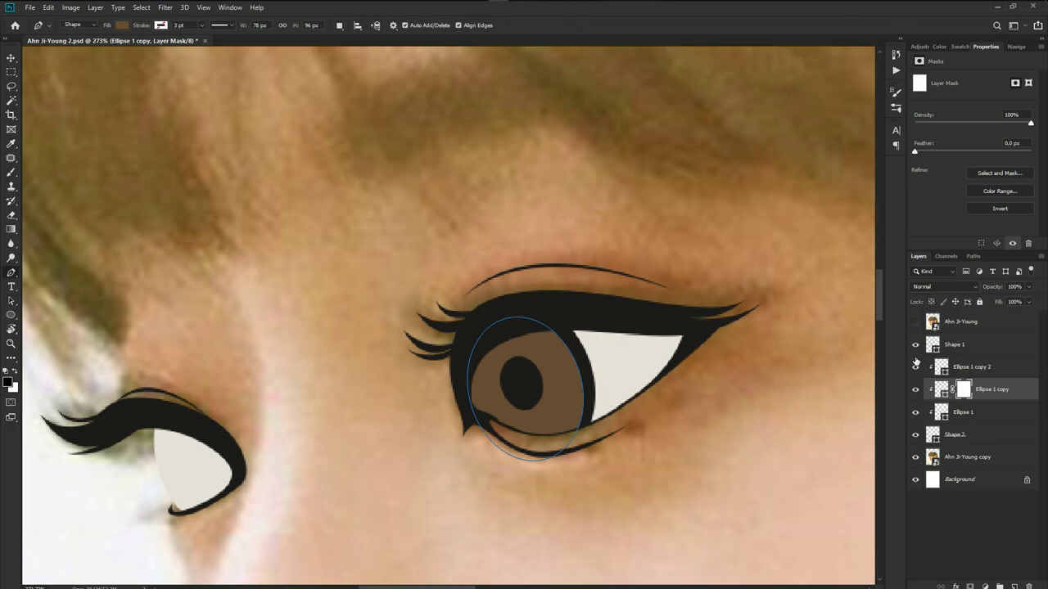
left_click(916, 323)
scroll(605, 402, "up", 2)
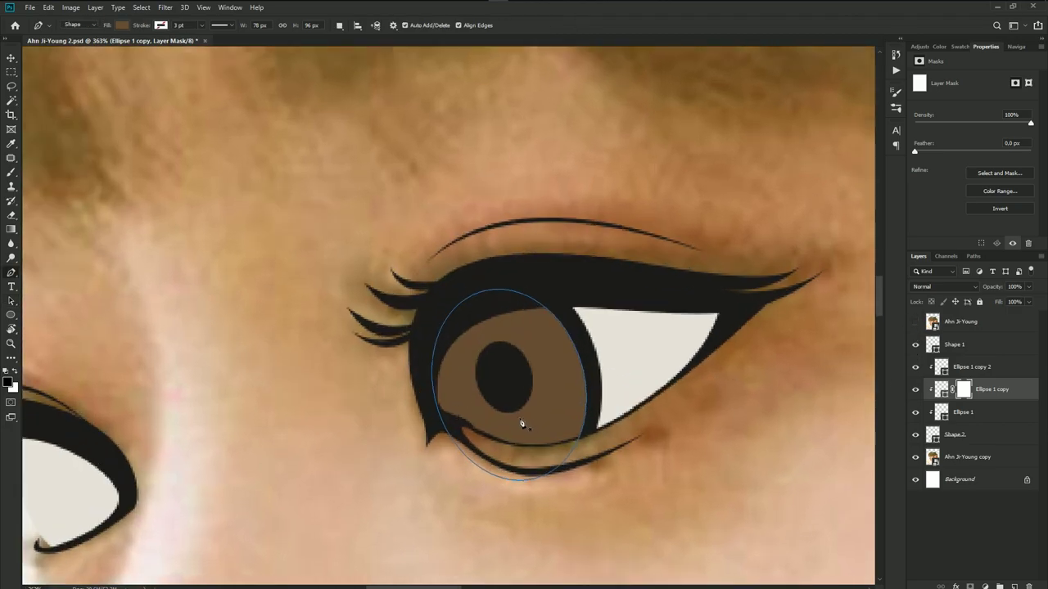
left_click_drag(514, 417, 535, 416)
left_click_drag(537, 358, 521, 342)
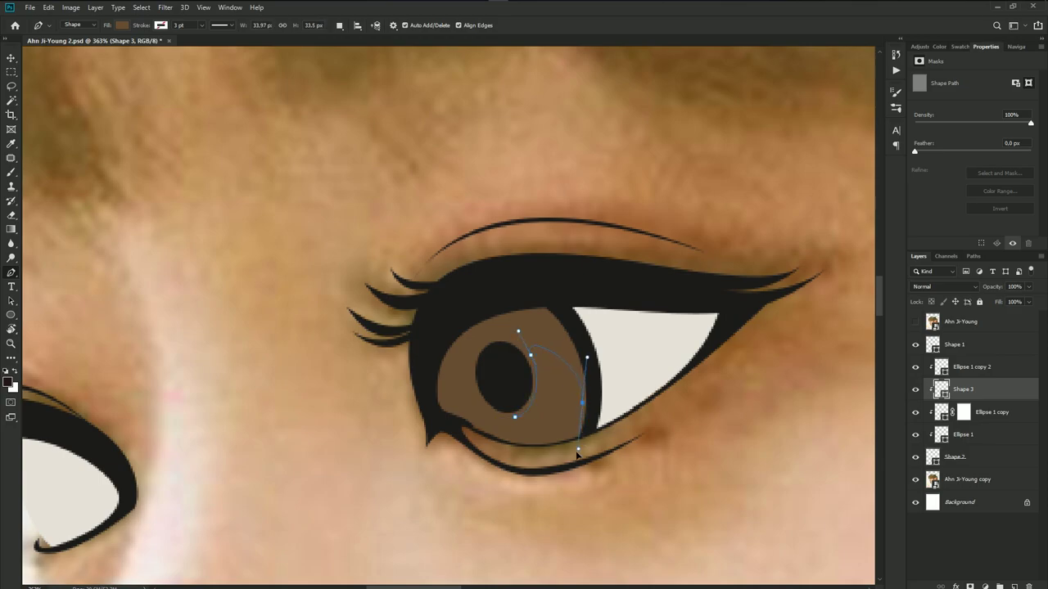
left_click_drag(581, 403, 573, 464)
left_click_drag(516, 442, 501, 421)
- Fill the Shape 3 crescent with tan #ba9150 and add a layer mask
double_click(943, 394)
left_click(620, 362)
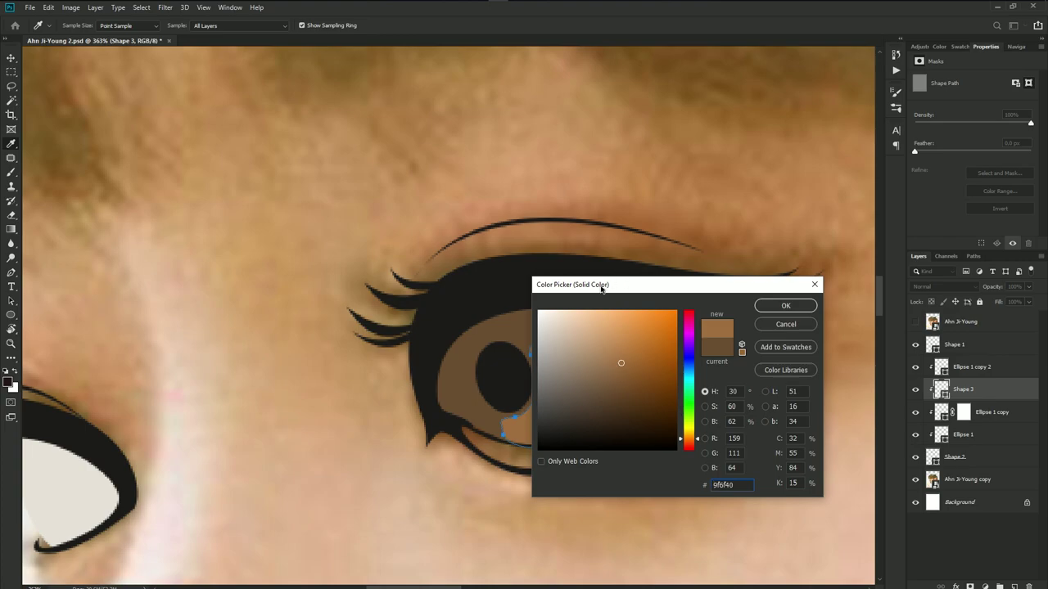
left_click_drag(601, 288, 791, 288)
left_click(809, 345)
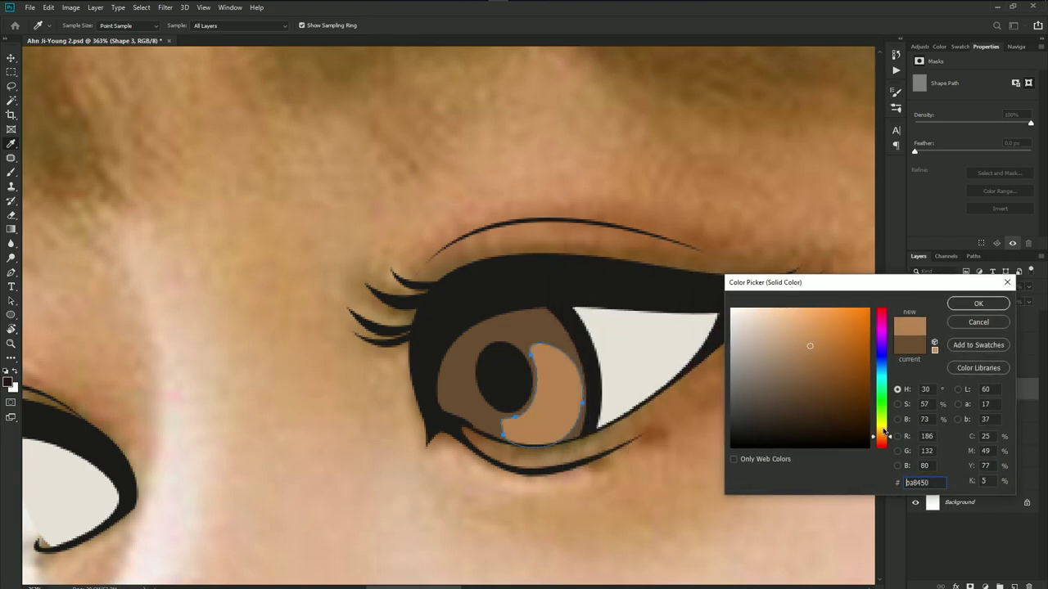
left_click(882, 436)
left_click(977, 303)
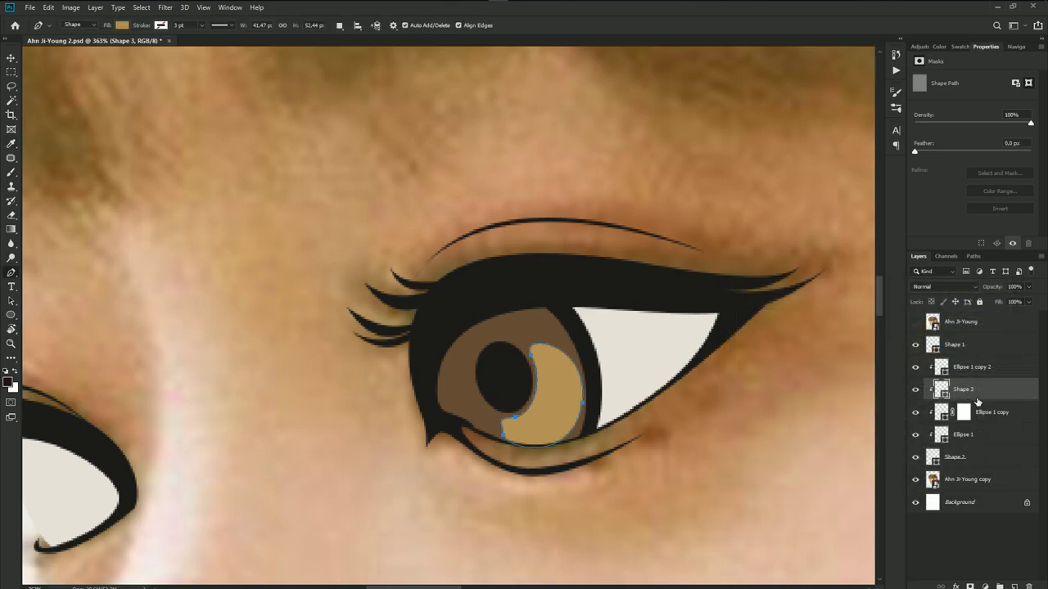
left_click(970, 586)
- Pen-draw a smaller Shape 4 highlight crescent along the pupil's edge
key("b")
scroll(573, 311, "down", 3, "alt")
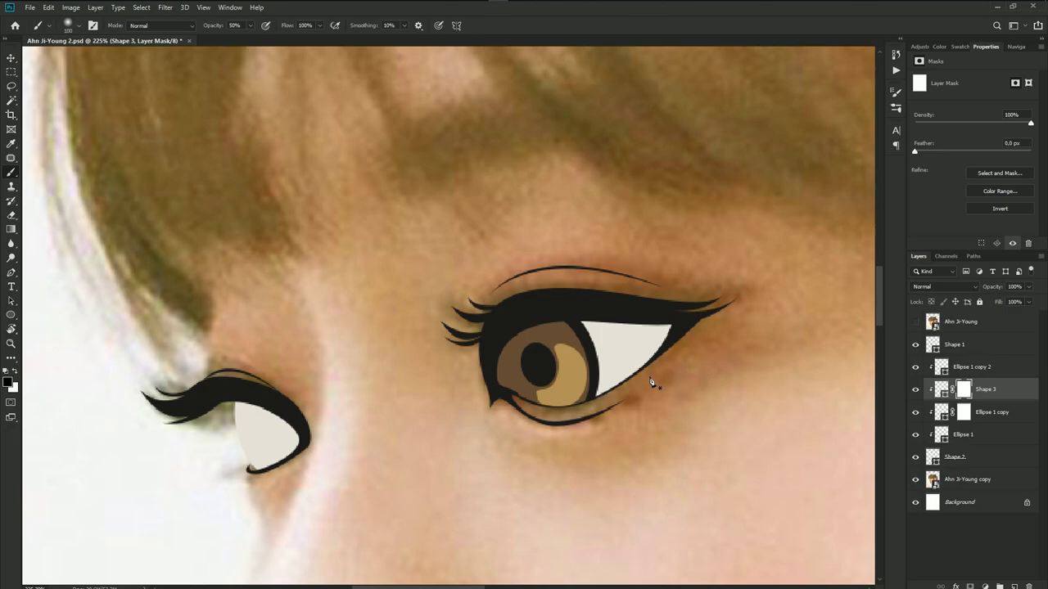
key("p")
key("p")
scroll(673, 428, "up", 2)
scroll(627, 398, "up", 1)
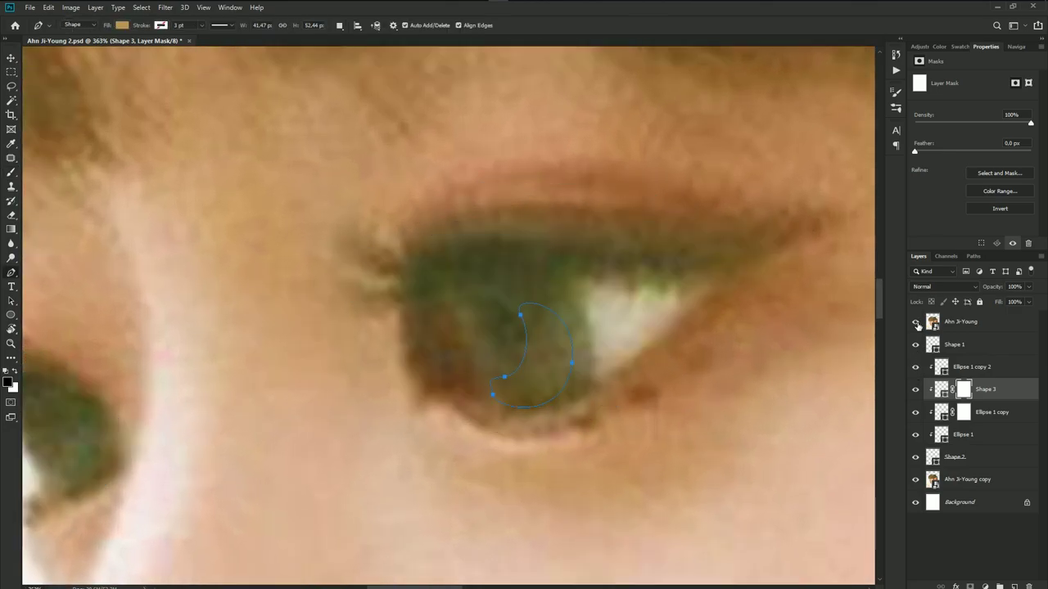
scroll(557, 344, "up", 1)
left_click(518, 336, "ctrl")
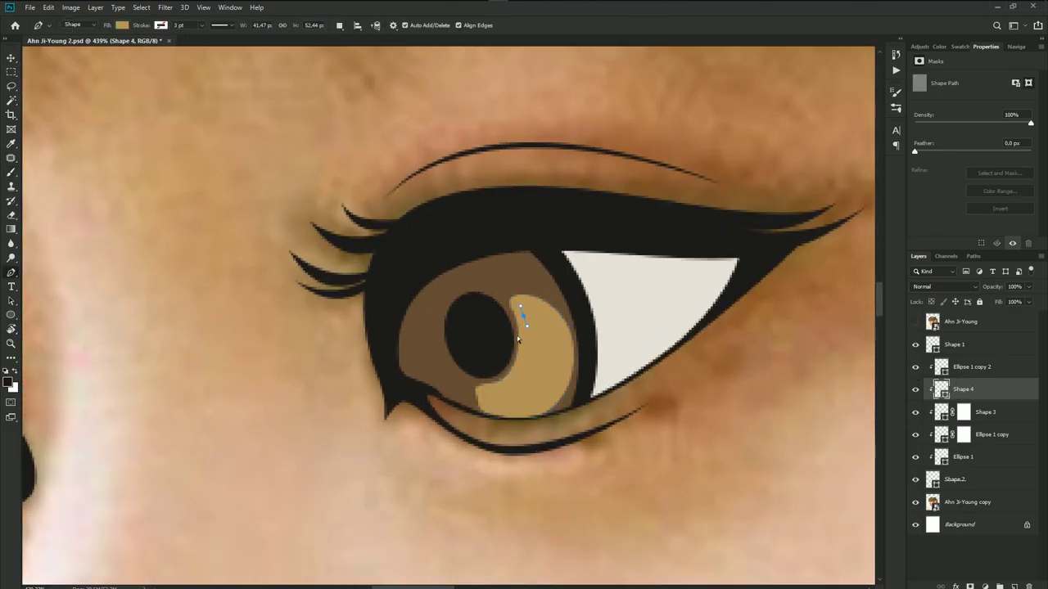
left_click(515, 311)
left_click_drag(482, 385, 540, 368)
left_click(540, 367)
left_click(516, 311)
- Fill Shape 4 with a paler cream tan and add a layer mask
double_click(942, 390)
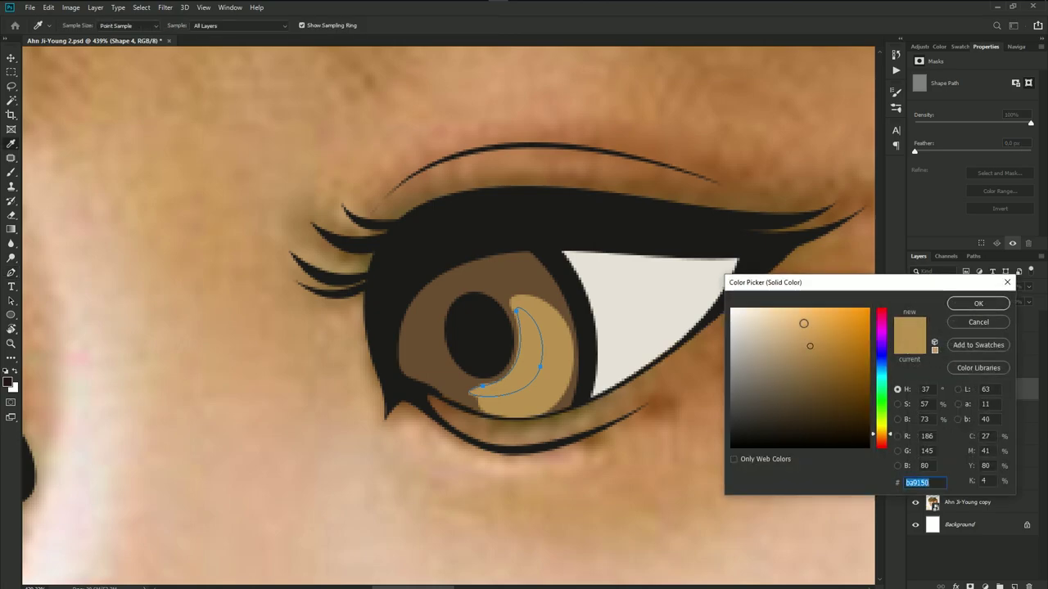
left_click(794, 320)
left_click(978, 304)
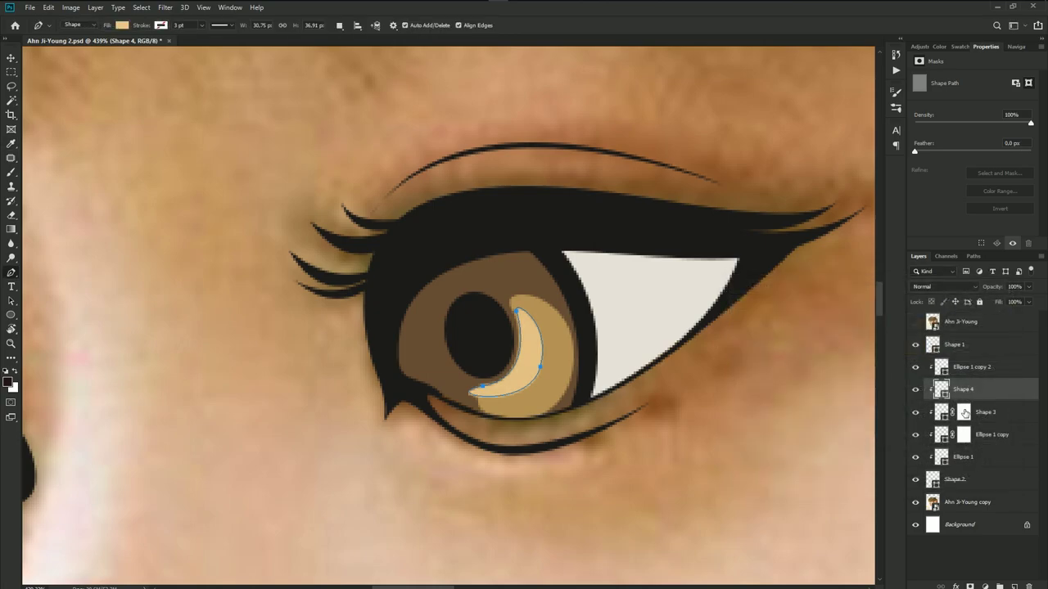
left_click(974, 584)
- Brush the brown iris layer's mask so the iris darkens toward the upper left
left_click(964, 414)
key("b")
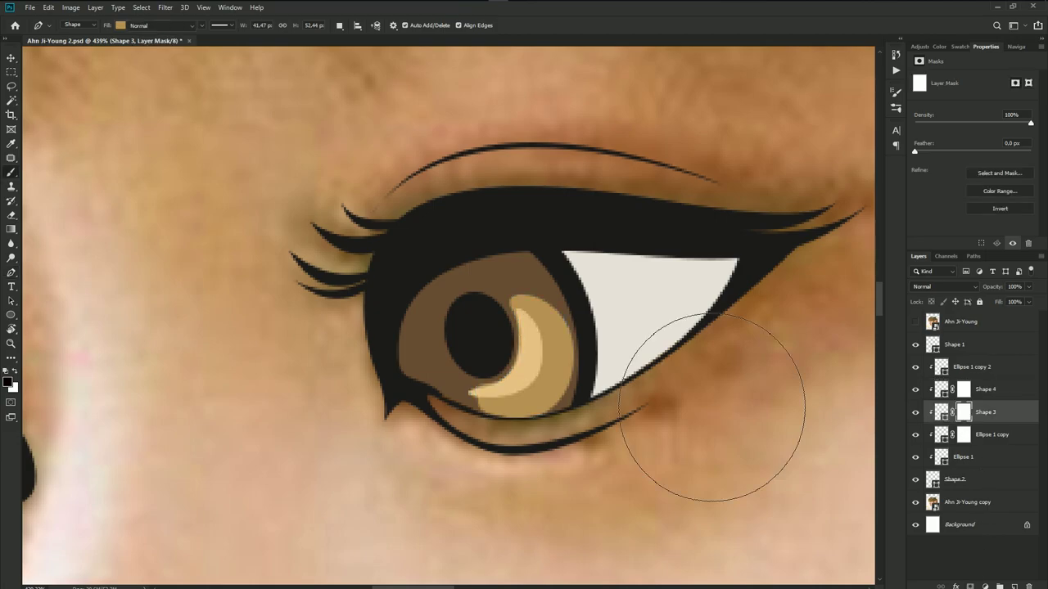
left_click(964, 434)
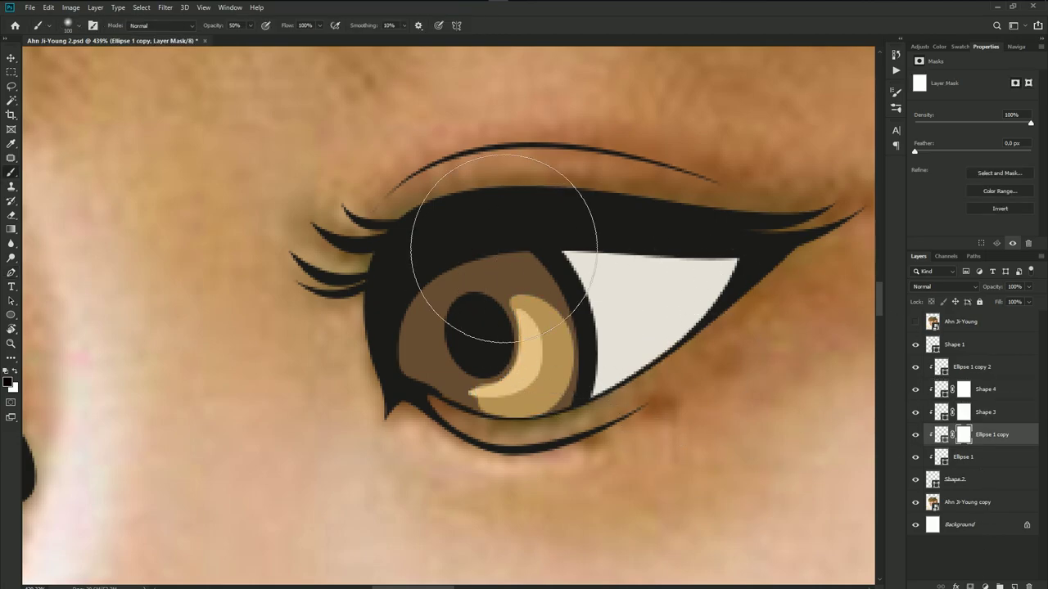
scroll(459, 250, "down", 2)
mouse_move(417, 254)
left_mouse_down()
mouse_move(503, 234)
mouse_move(421, 276)
mouse_move(439, 253)
mouse_move(360, 321)
left_mouse_up()
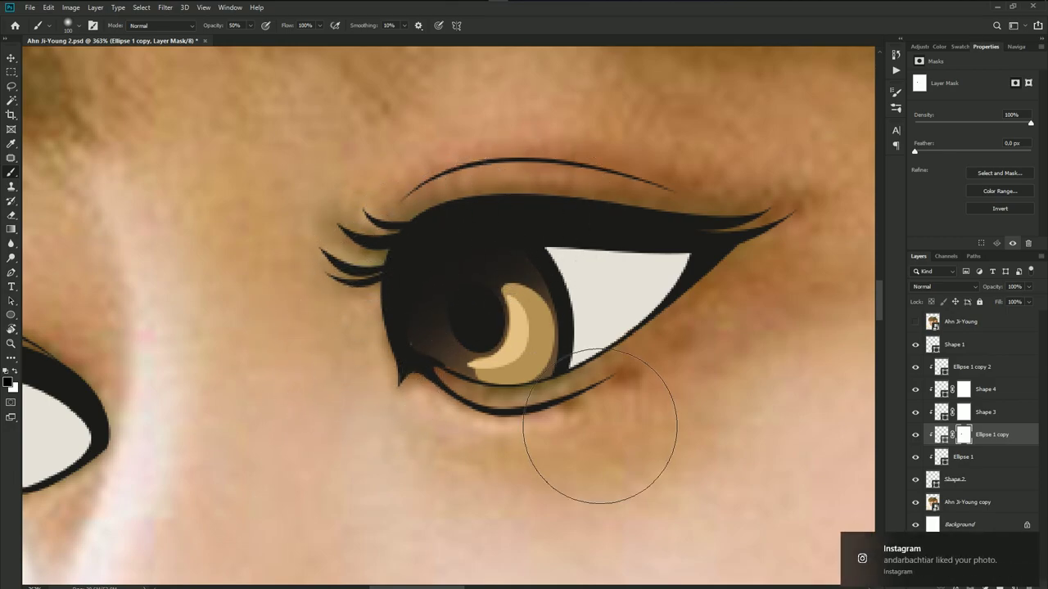
- With a smaller brush, restore the tan crescent along the iris's right edge
left_click(963, 412)
key("bracketleft")
key("bracketleft")
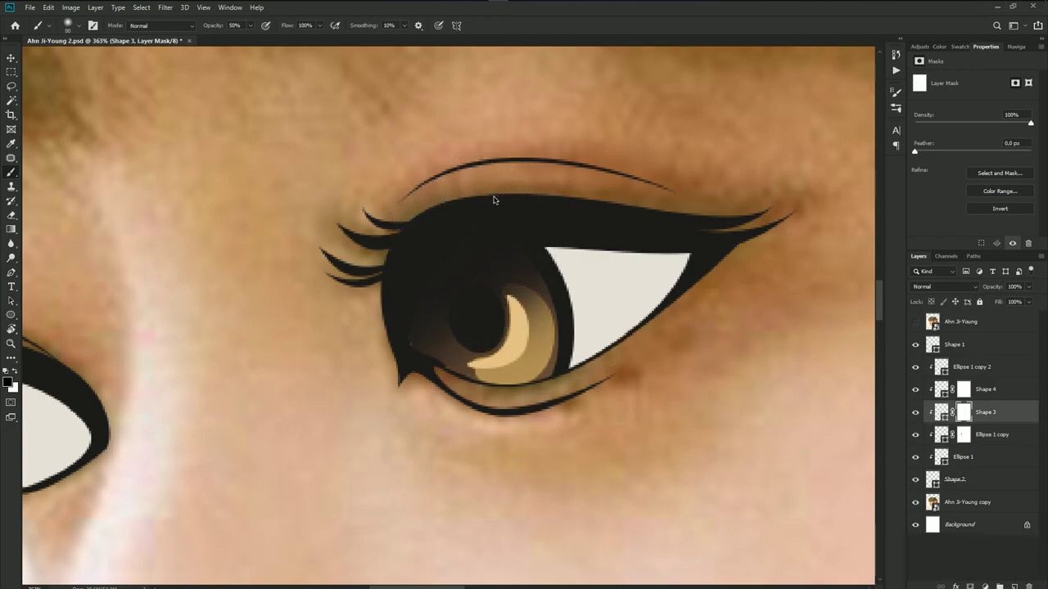
key("bracketleft")
key("bracketleft")
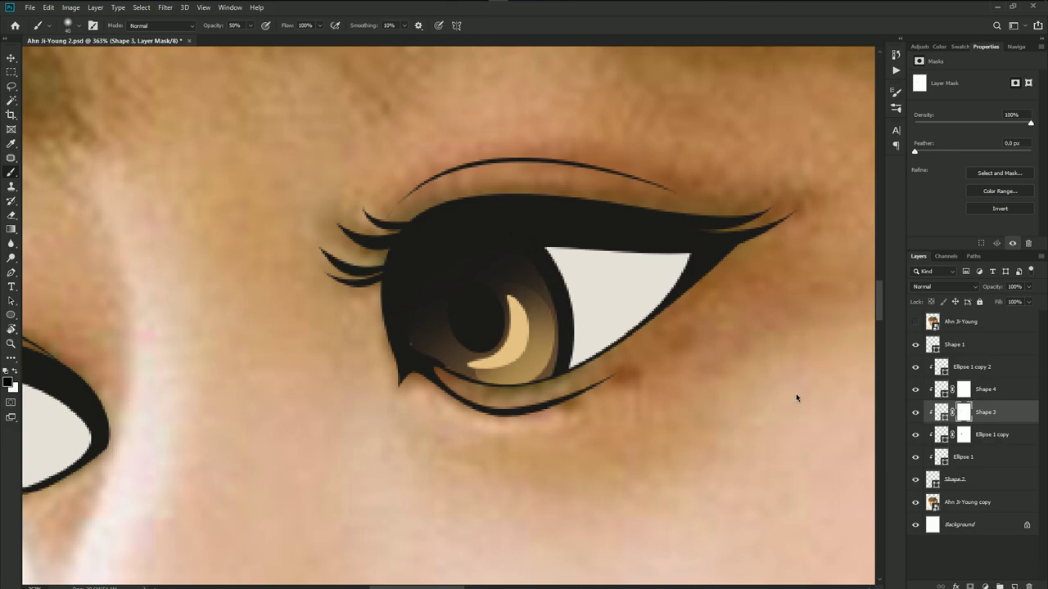
key("x")
left_click_drag(571, 301, 487, 392)
key("x")
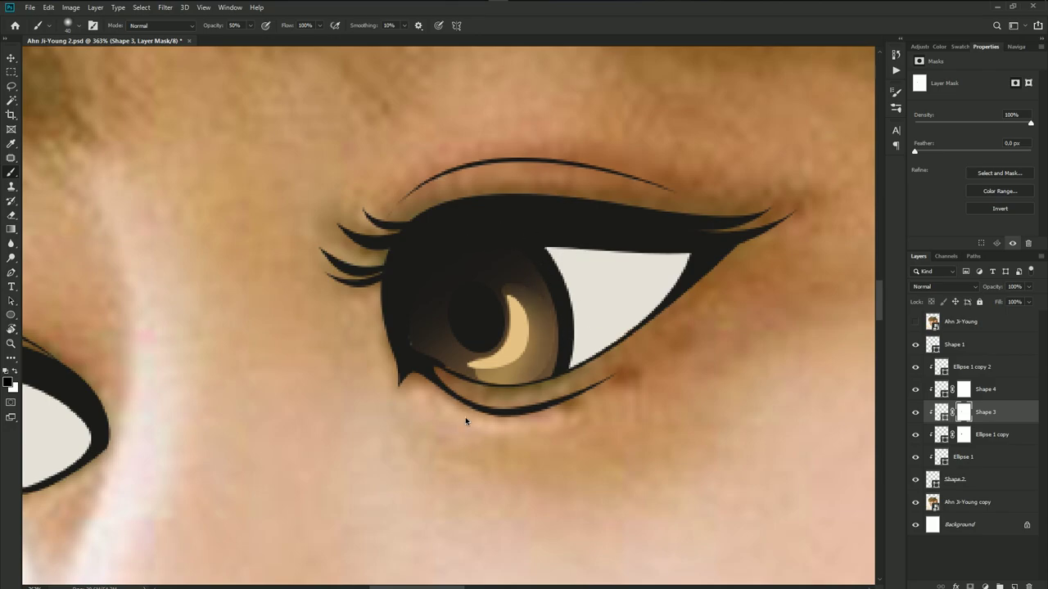
- Fade the top and lower parts of the cream highlight crescent through its mask
left_click(965, 388)
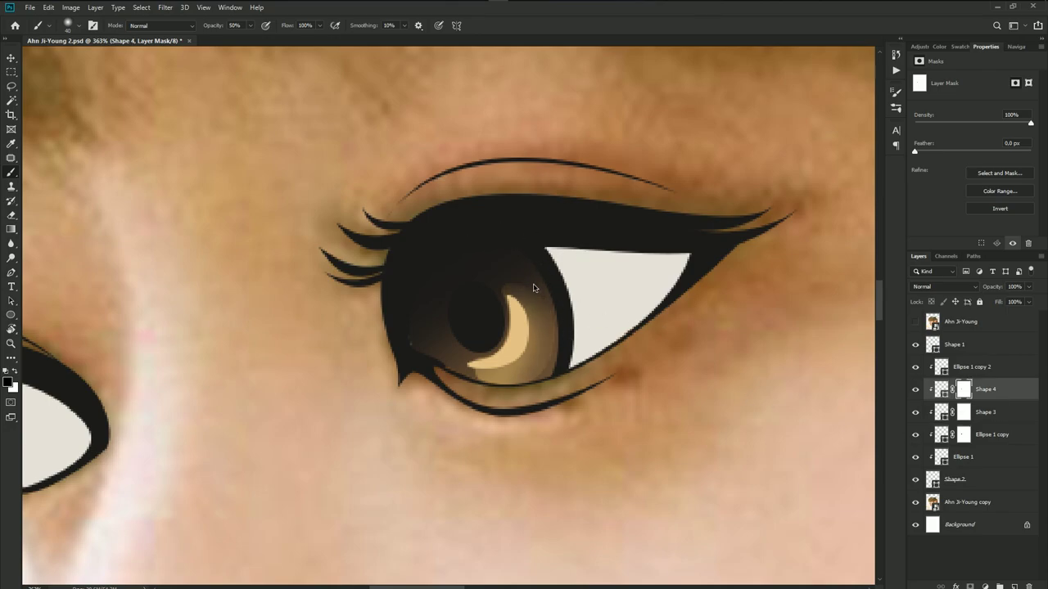
left_click_drag(497, 253, 518, 271)
mouse_move(494, 357)
left_mouse_down()
mouse_move(468, 363)
mouse_move(509, 332)
left_mouse_up()
scroll(519, 371, "down", 3)
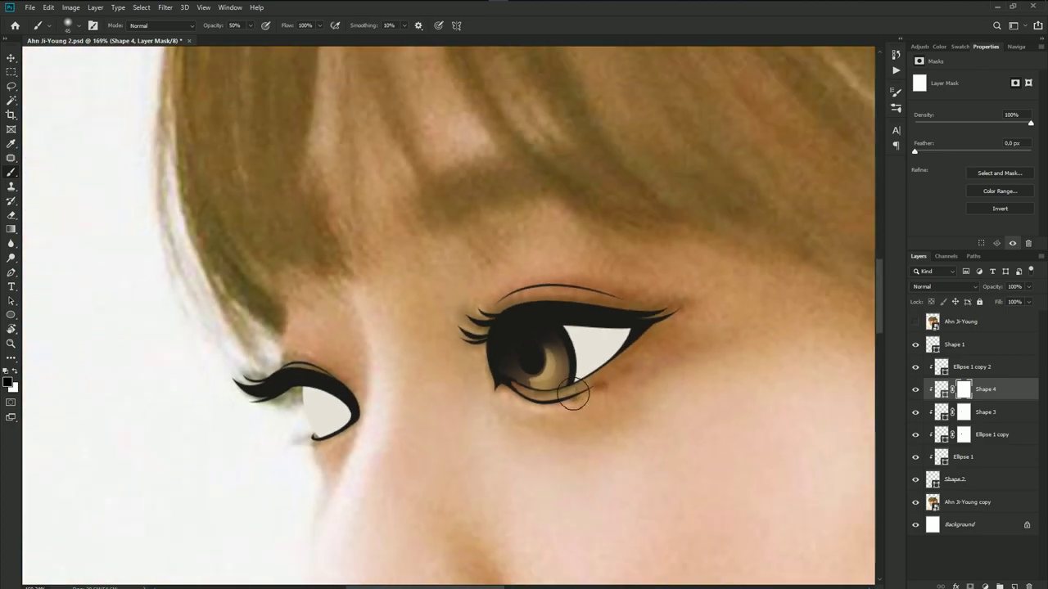
scroll(487, 362, "up", 3)
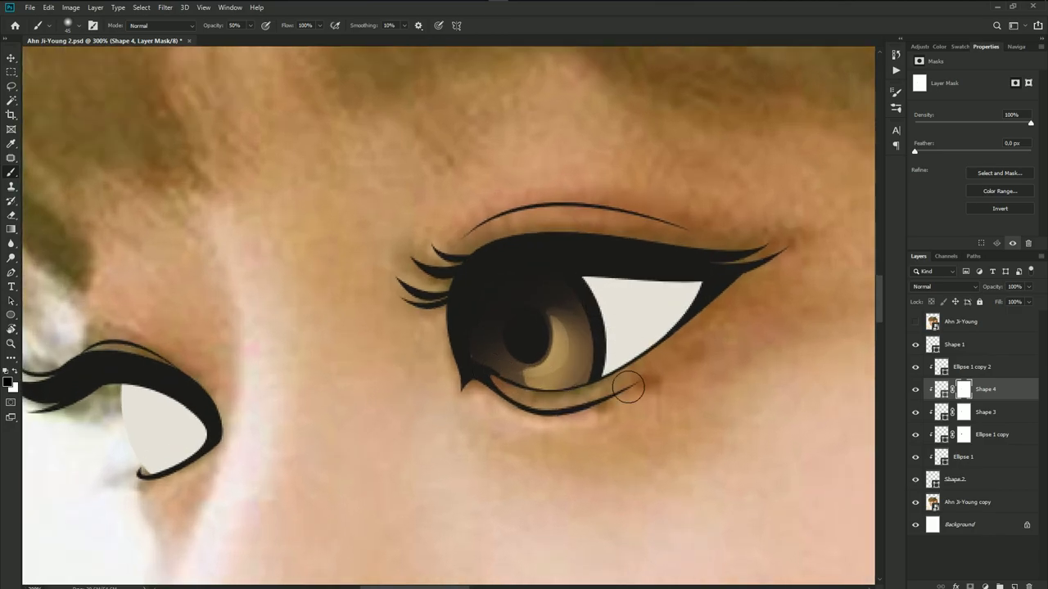
- Darken the tan crescent's right edge, then restore part of the tan there
left_click(963, 414)
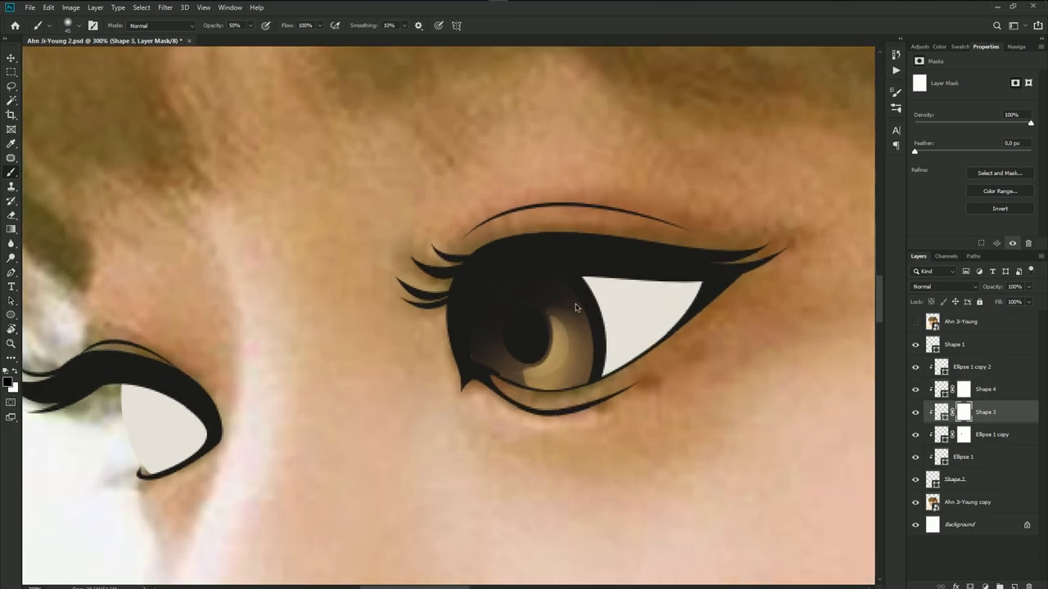
left_click_drag(575, 307, 531, 401)
key("x")
left_click_drag(568, 310, 548, 337)
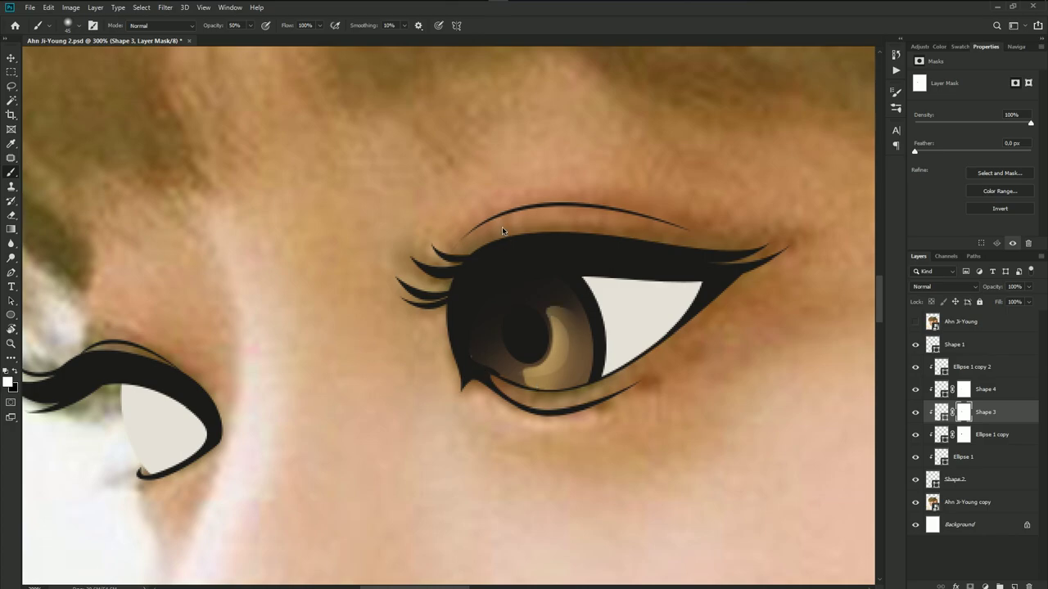
left_click_drag(561, 302, 556, 387)
key("x")
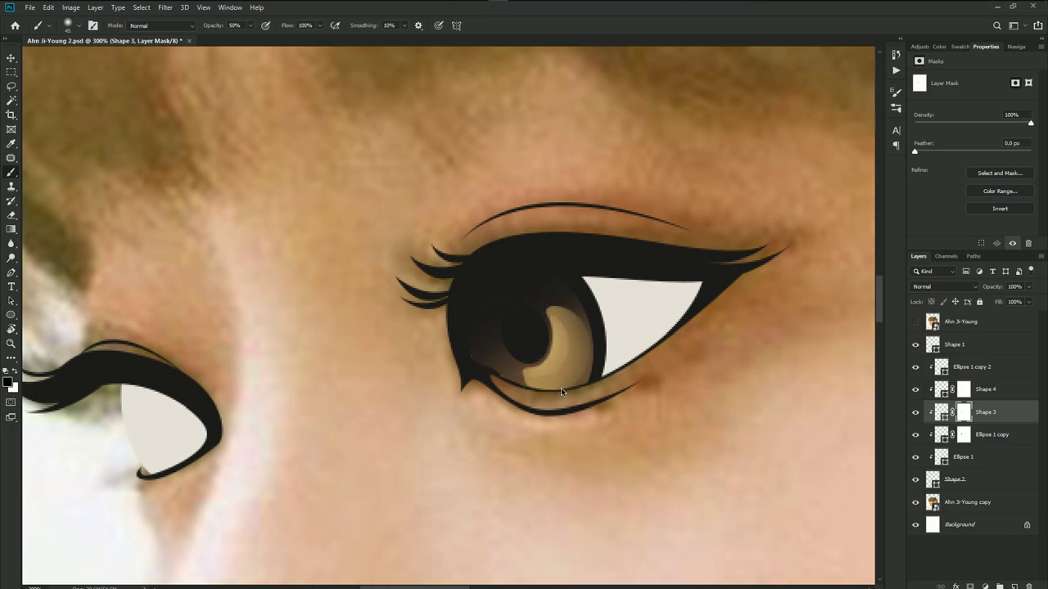
- Soften the tan crescent under the eyelid and at lower left, refining its lower-right edge
left_click_drag(514, 271, 597, 264)
left_click_drag(473, 351, 480, 373)
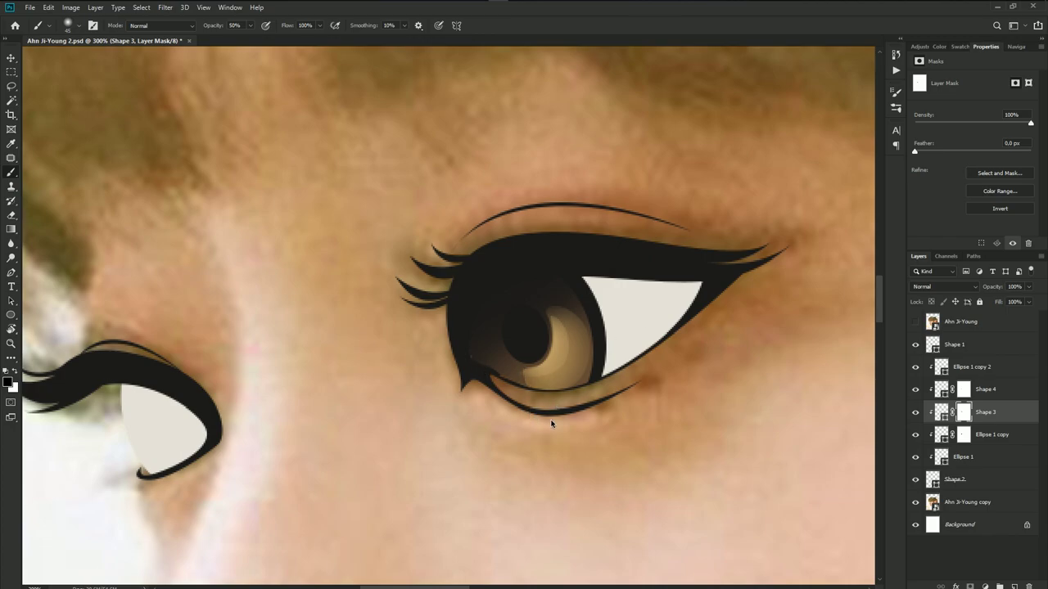
key("x")
left_click_drag(566, 367, 535, 407)
scroll(611, 384, "down", 5)
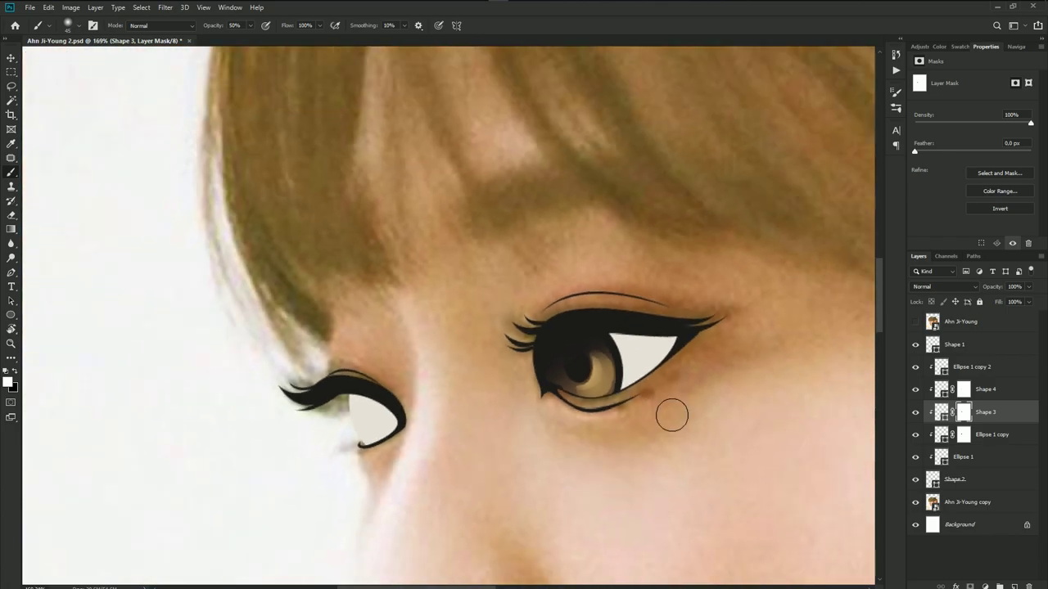
scroll(671, 417, "up", 3)
scroll(622, 384, "up", 2)
key("x")
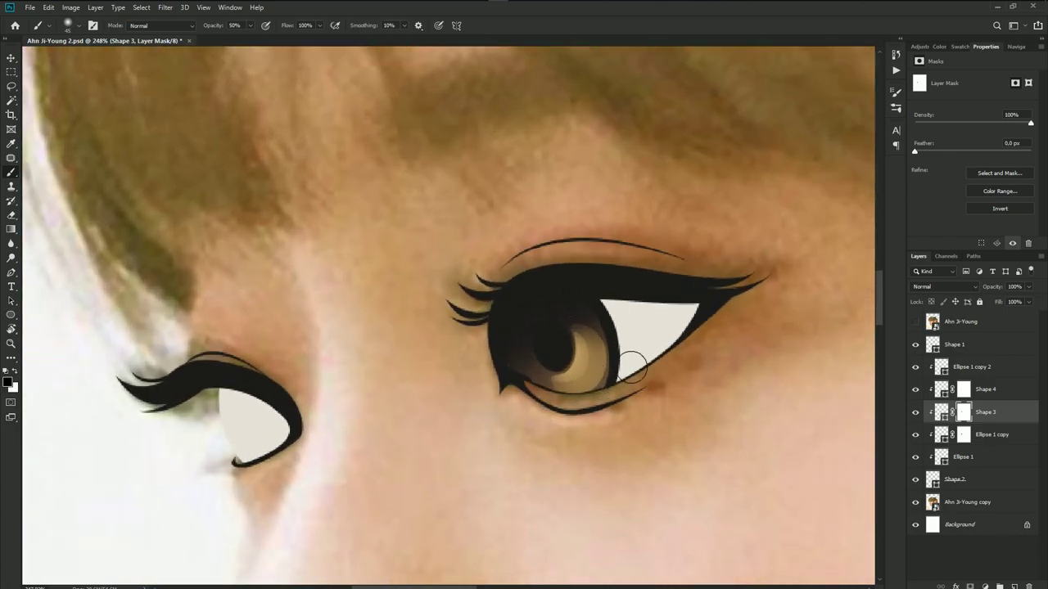
left_click_drag(610, 364, 624, 355)
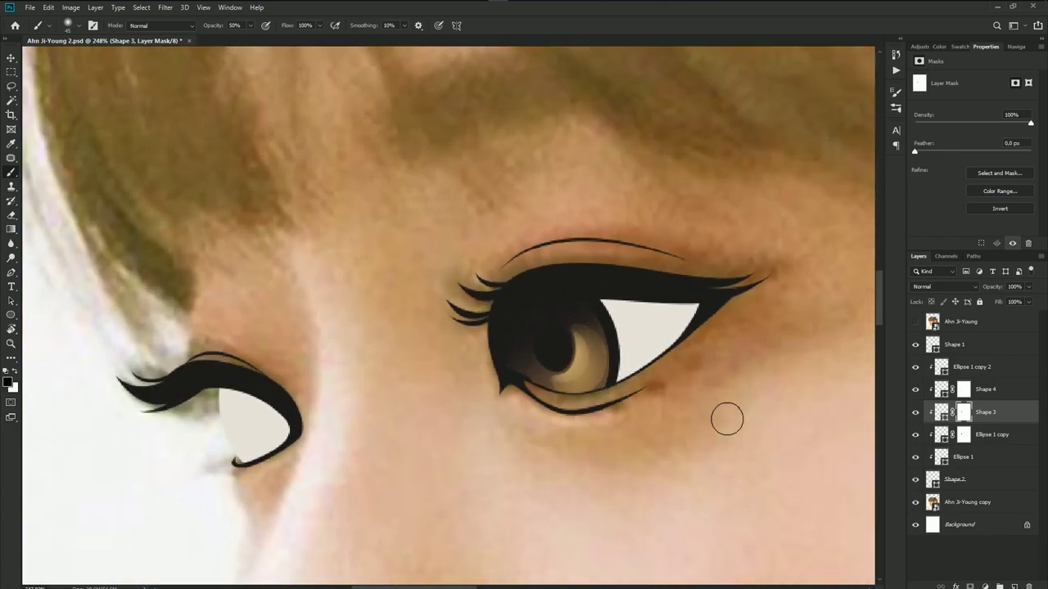
left_click(972, 370)
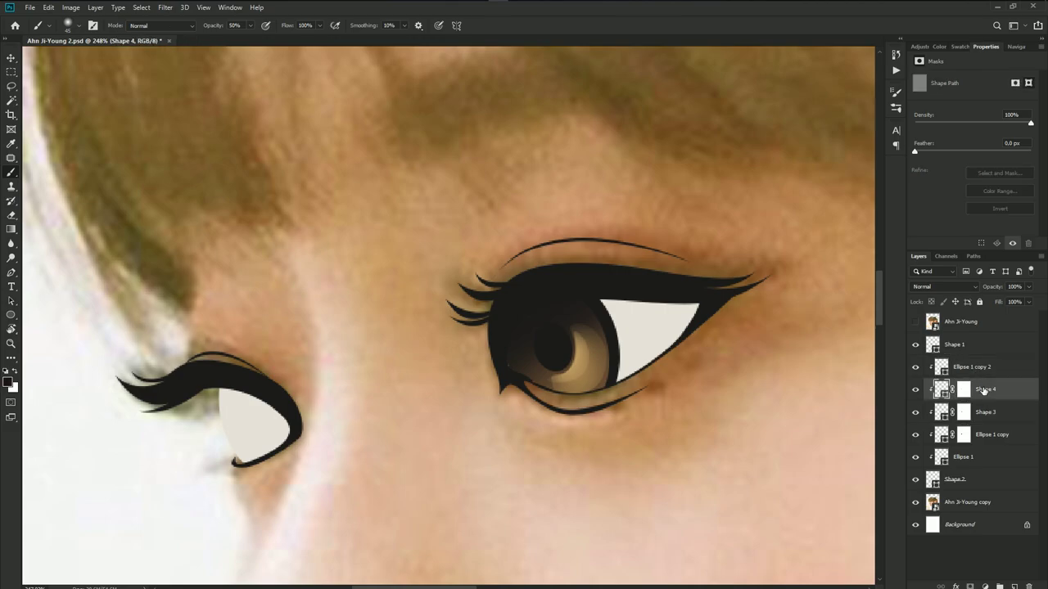
key("p")
scroll(588, 350, "up", 3)
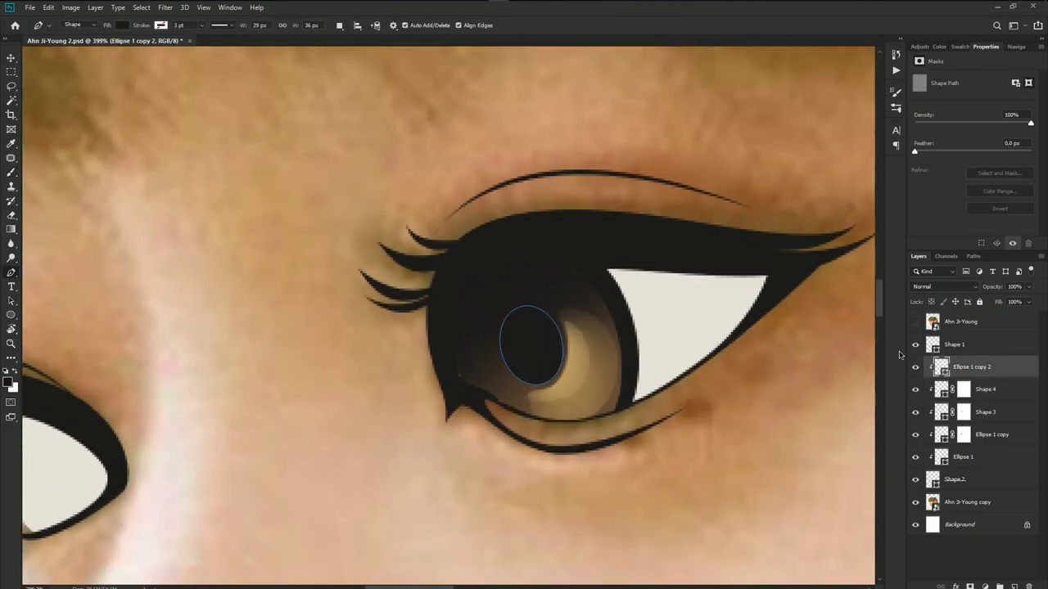
- Select the Ellipse 1 copy 2 pupil layer and toggle the reference photo to compare
left_click(963, 434)
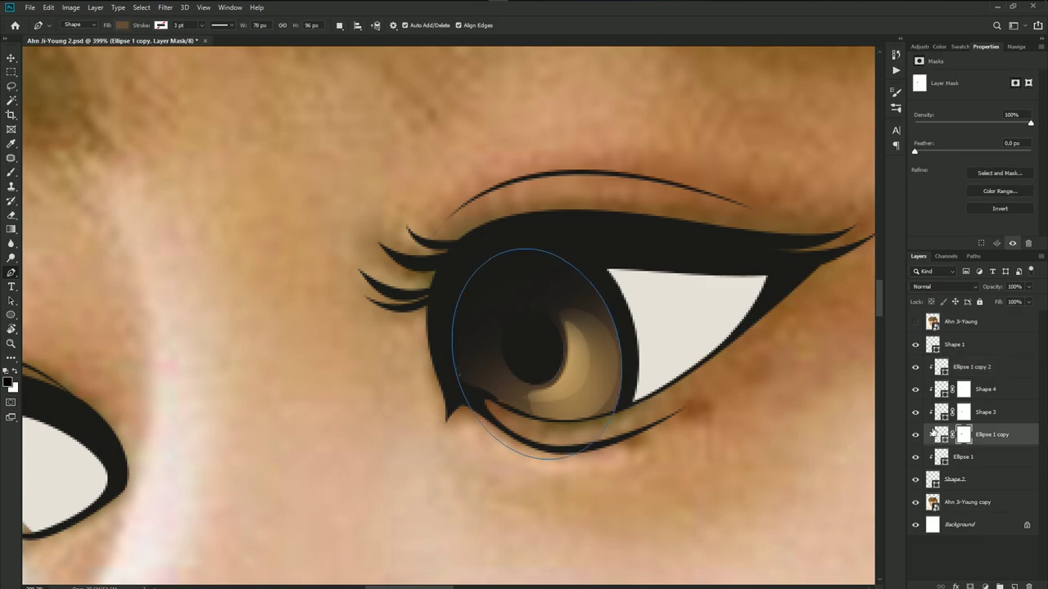
key("b")
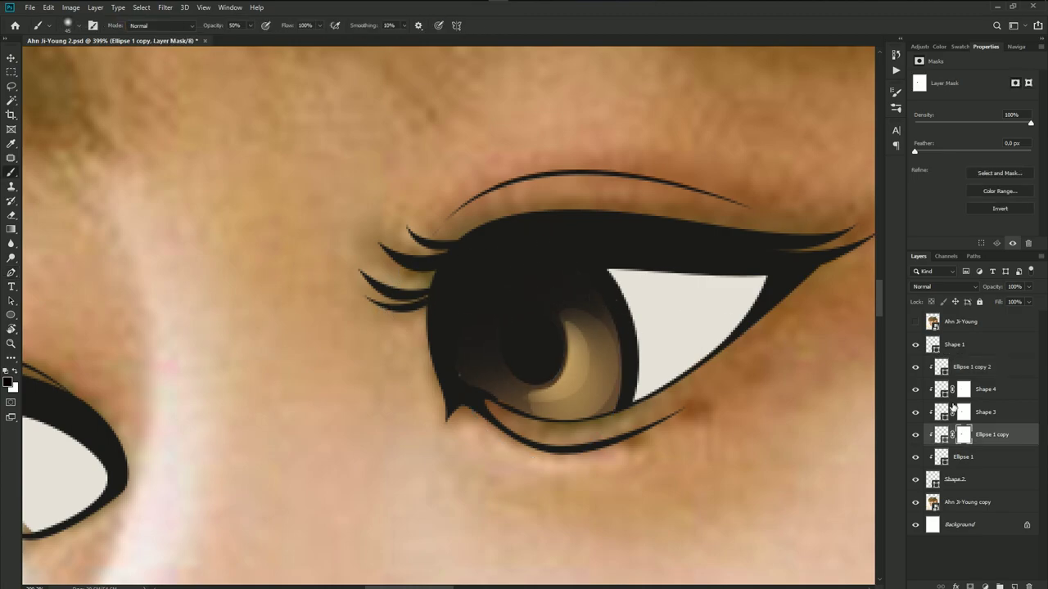
left_click(987, 397)
key("p")
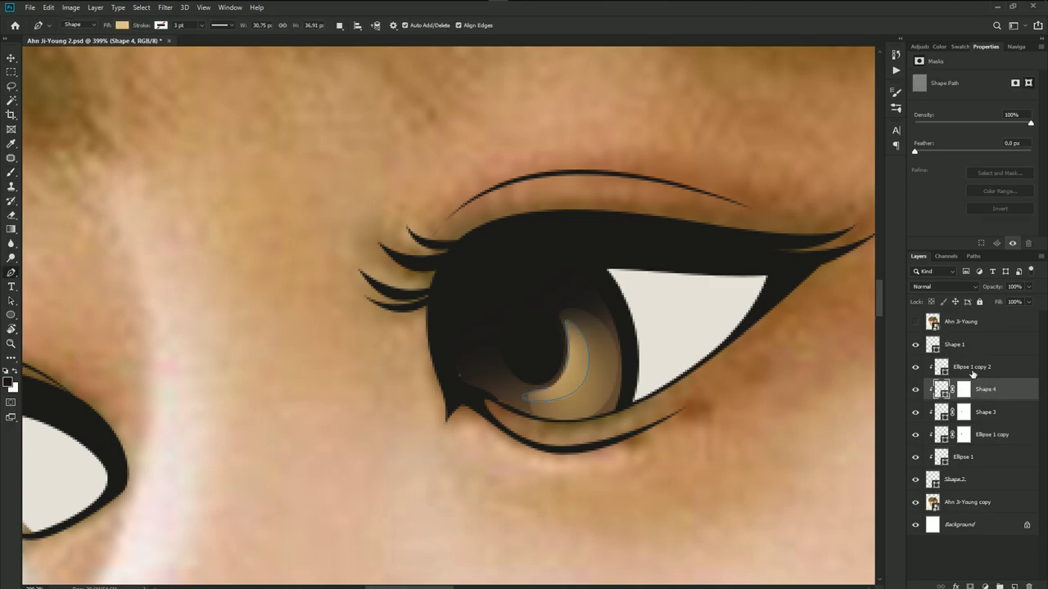
left_click(972, 373)
left_click(915, 322)
left_click(915, 322)
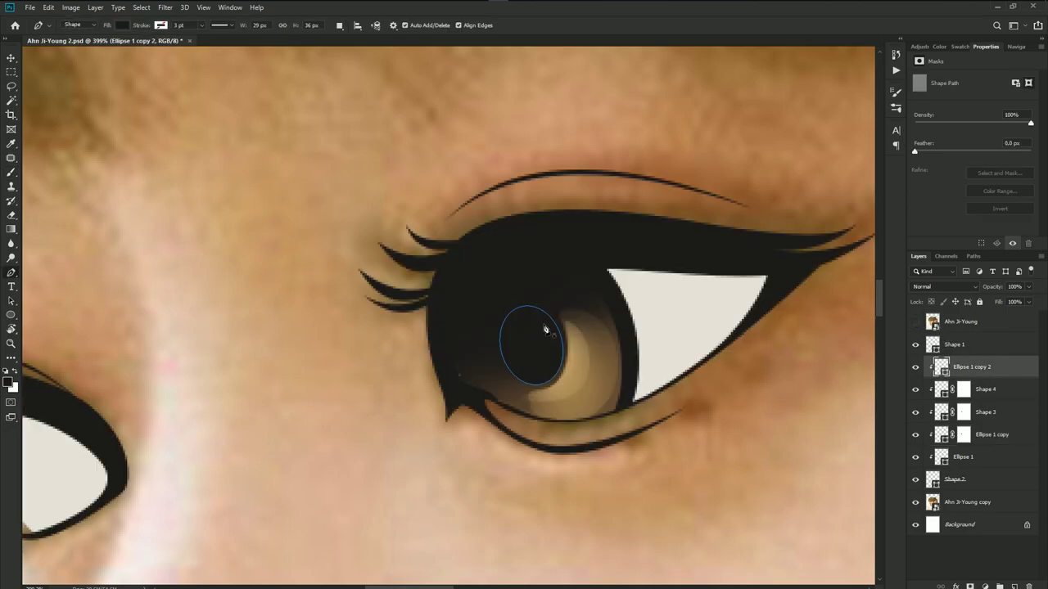
left_click(915, 322)
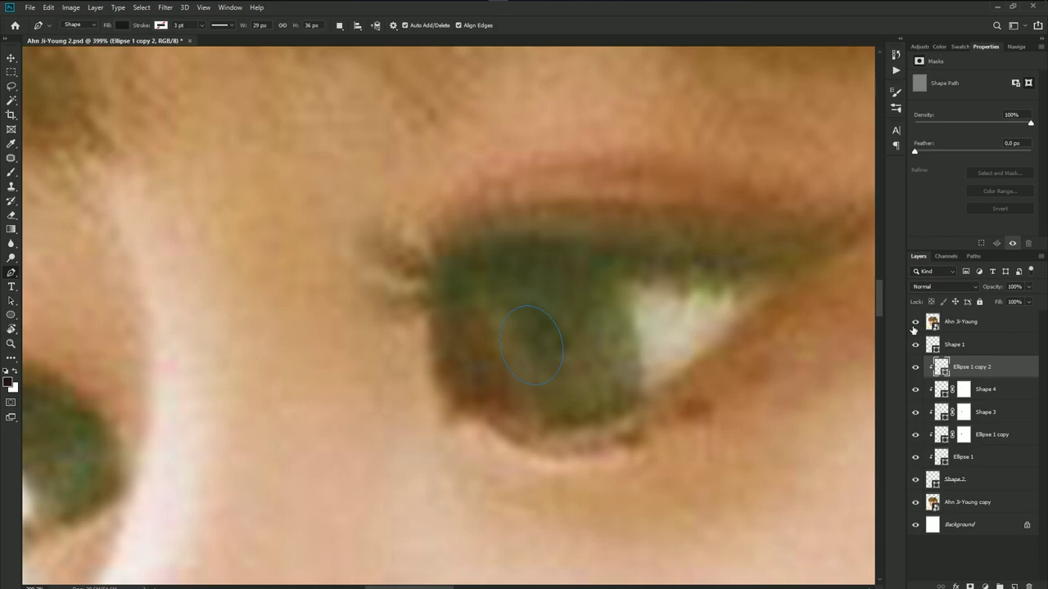
left_click(915, 322)
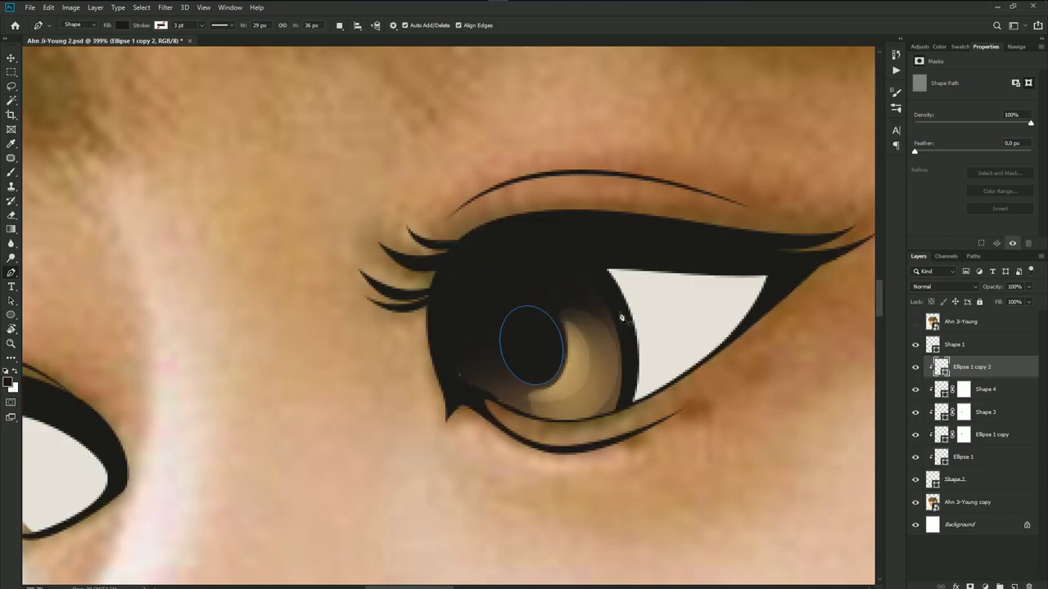
- Draw crescent Shape 5 over the iris top and fill it light grey #e2e2e2
left_click_drag(497, 352, 498, 368)
left_click_drag(580, 302, 639, 302)
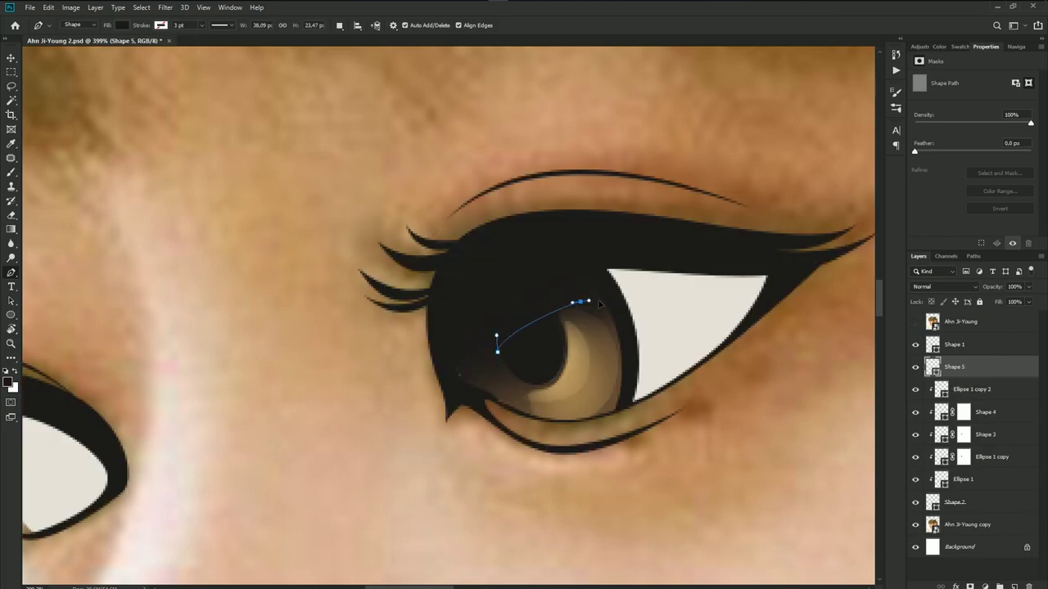
left_click_drag(515, 298, 467, 333)
left_click(498, 353)
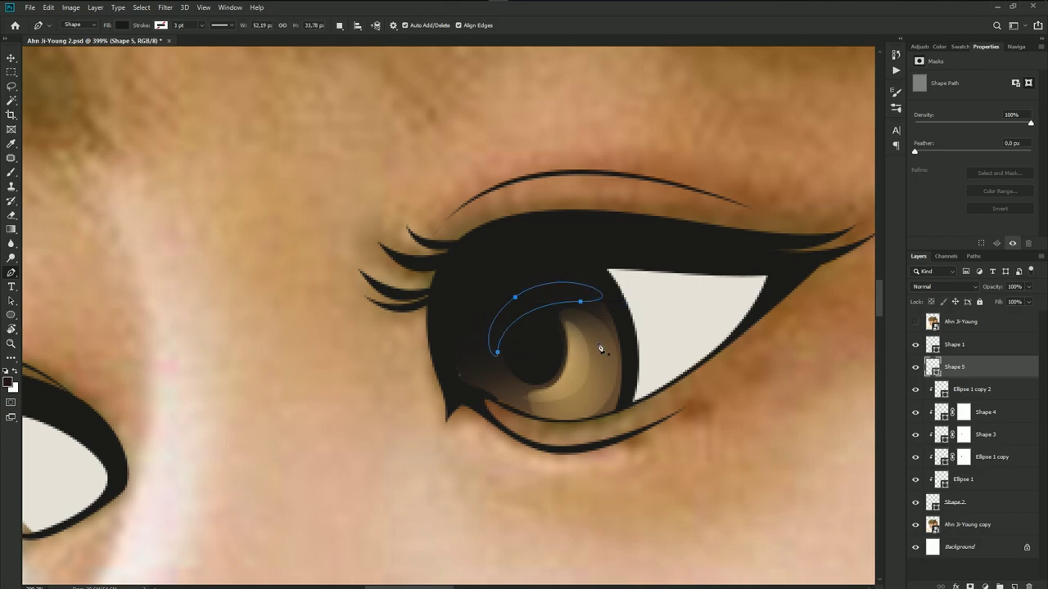
double_click(931, 370)
left_click(732, 324)
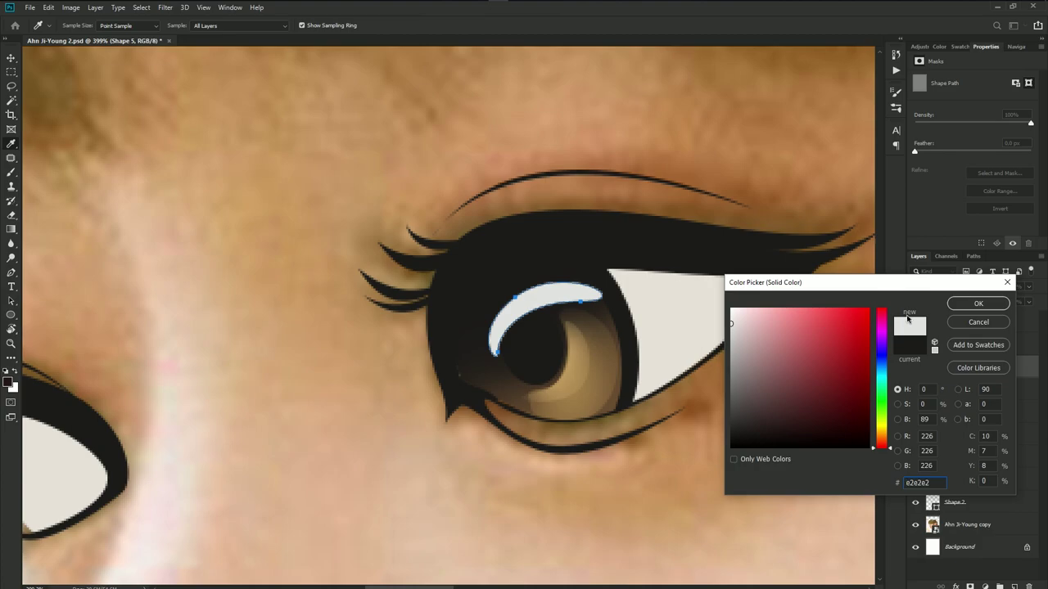
left_click(978, 304)
- Add a layer mask to Shape 5 and brush its left end darker
left_click(970, 586)
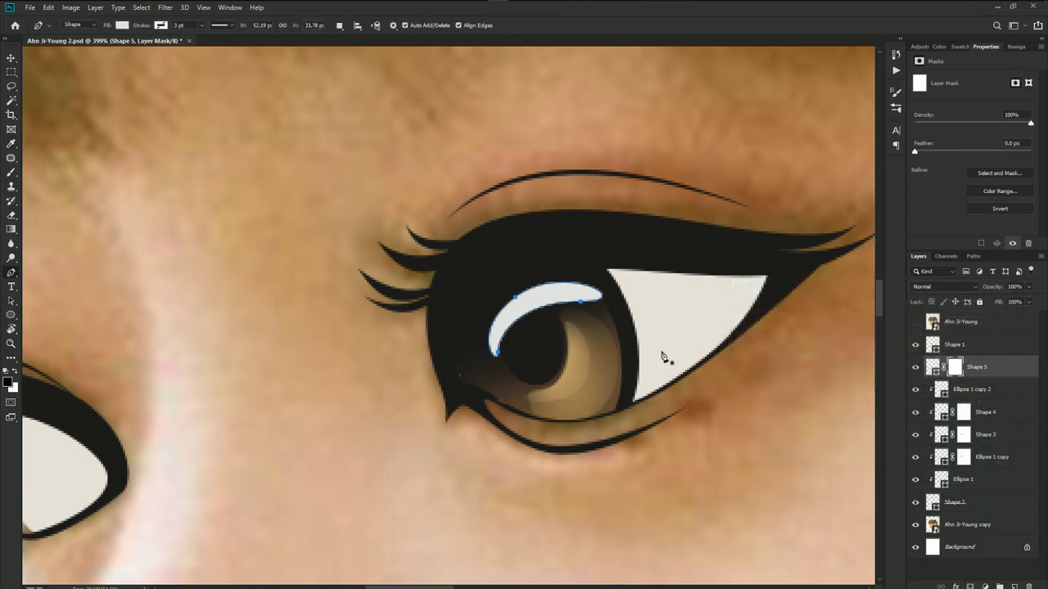
key("b")
scroll(460, 354, "down", 3)
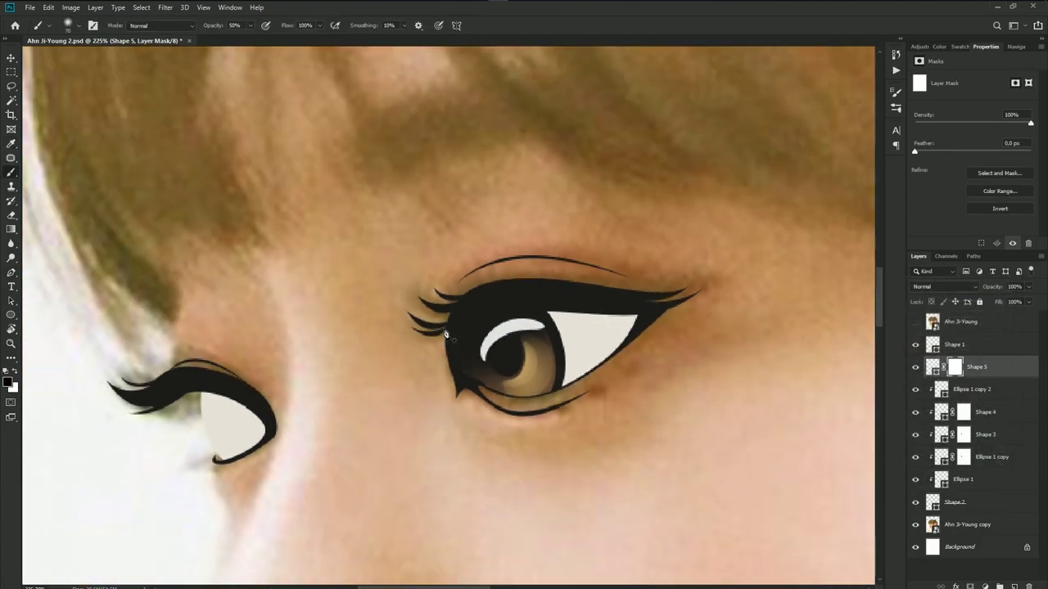
mouse_move(445, 334)
left_mouse_down()
mouse_move(528, 274)
mouse_move(483, 273)
mouse_move(480, 297)
mouse_move(543, 297)
mouse_move(471, 338)
mouse_move(540, 326)
left_mouse_up()
key("x")
key("x")
scroll(577, 425, "down", 2)
scroll(577, 426, "down", 1)
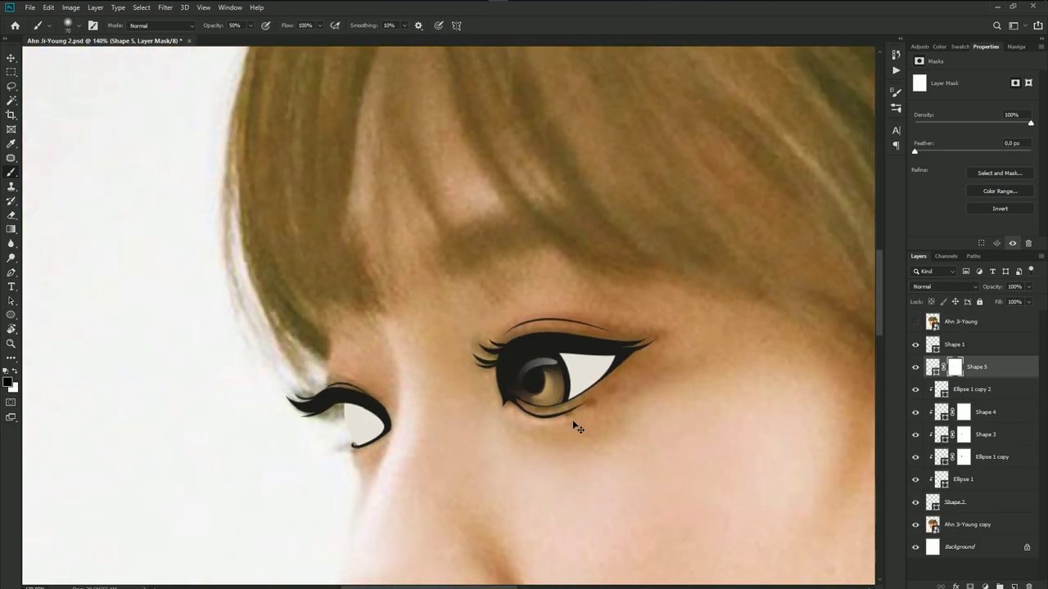
scroll(565, 415, "up", 1)
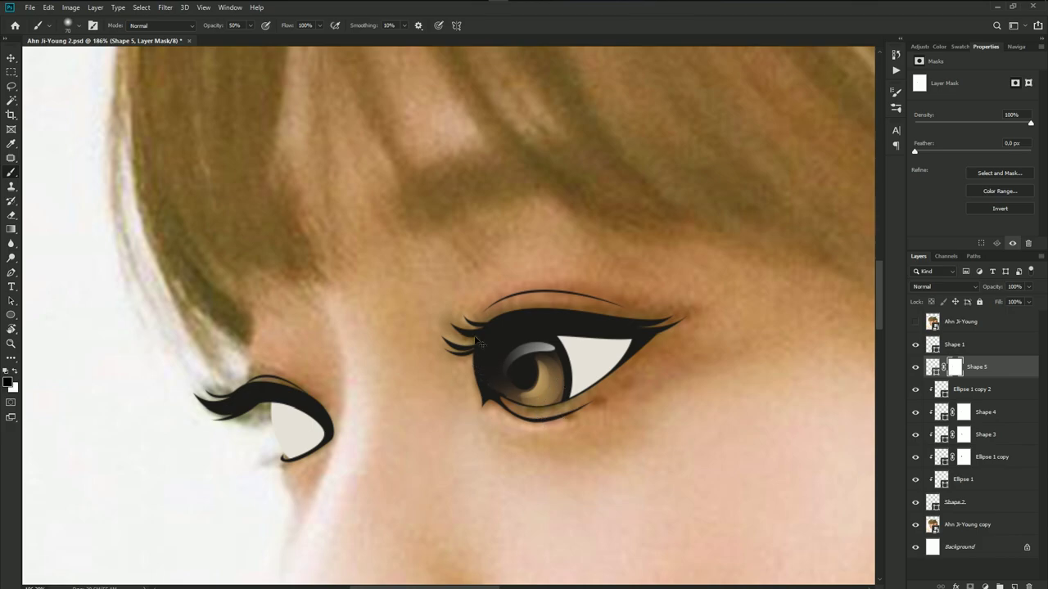
mouse_move(477, 340)
left_mouse_down()
mouse_move(529, 399)
mouse_move(504, 388)
left_mouse_up()
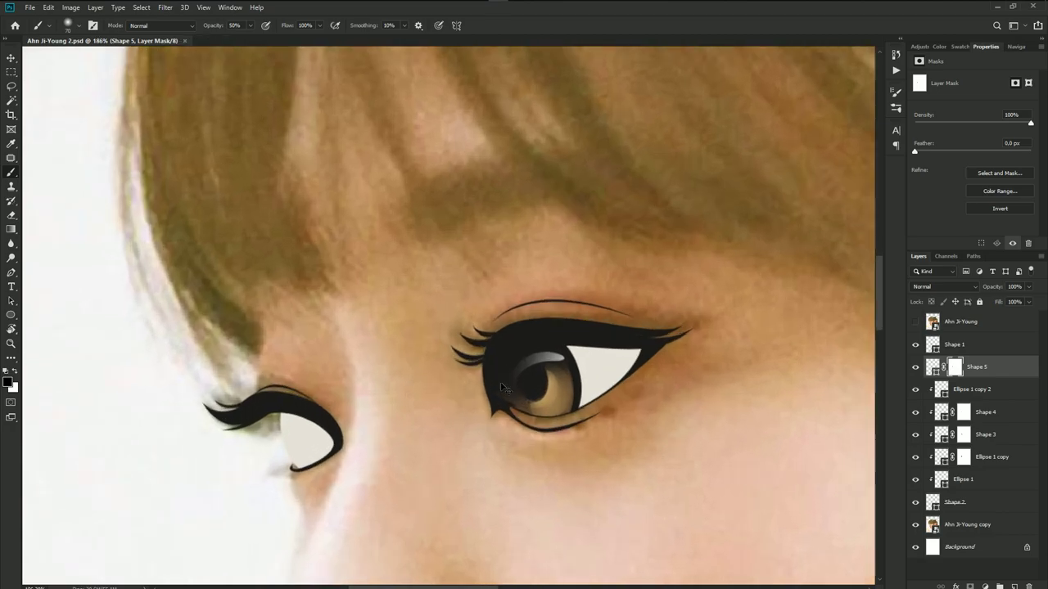
scroll(502, 390, "up", 1)
- Copy the Shape 5 to Ellipse 1 iris shapes onto the left eye, scale to ~72%, nudge left
left_click(963, 479, "shift")
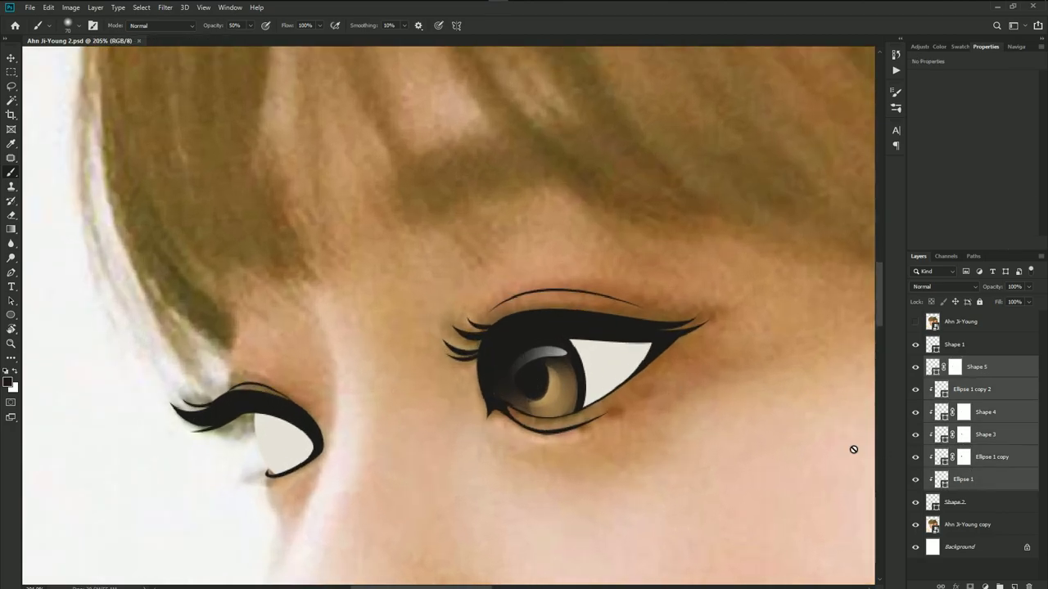
key("a")
left_click_drag(539, 459, 572, 374)
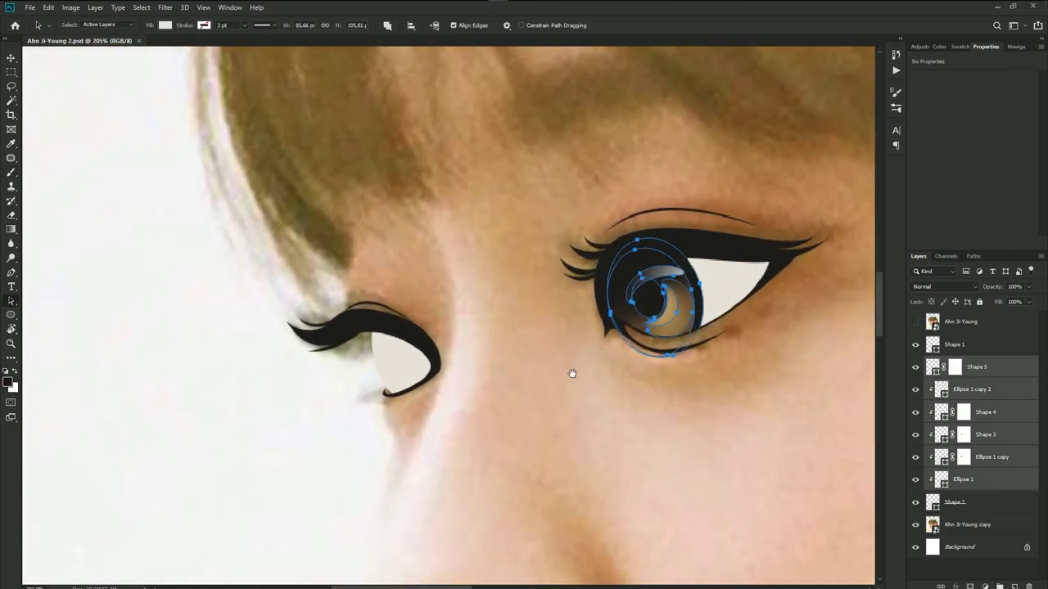
left_click(915, 322)
left_click_drag(636, 337, 400, 358)
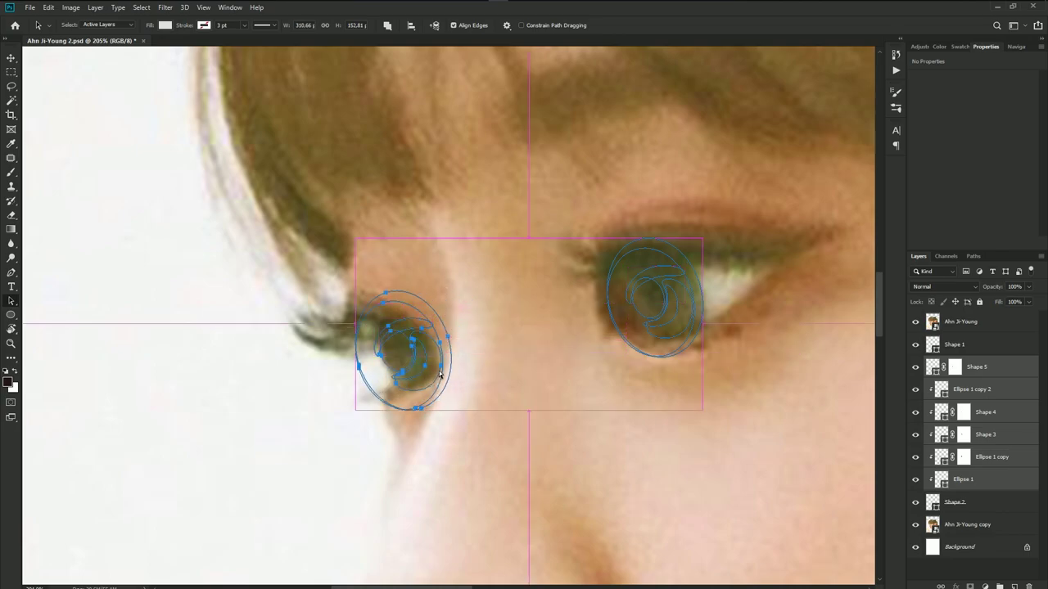
key("ctrl+t")
left_click_drag(449, 411, 427, 404)
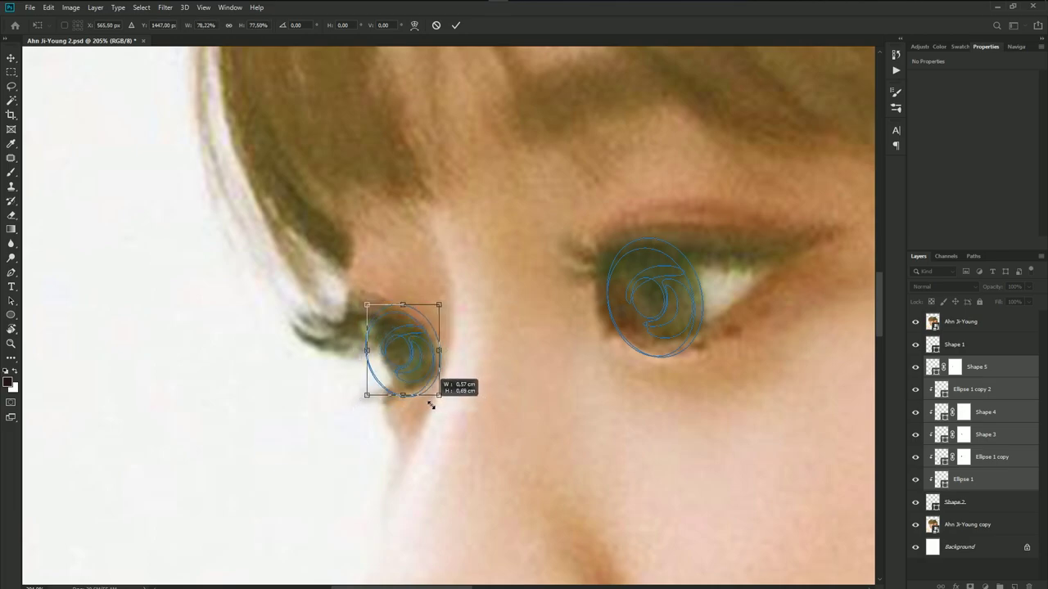
key("Return")
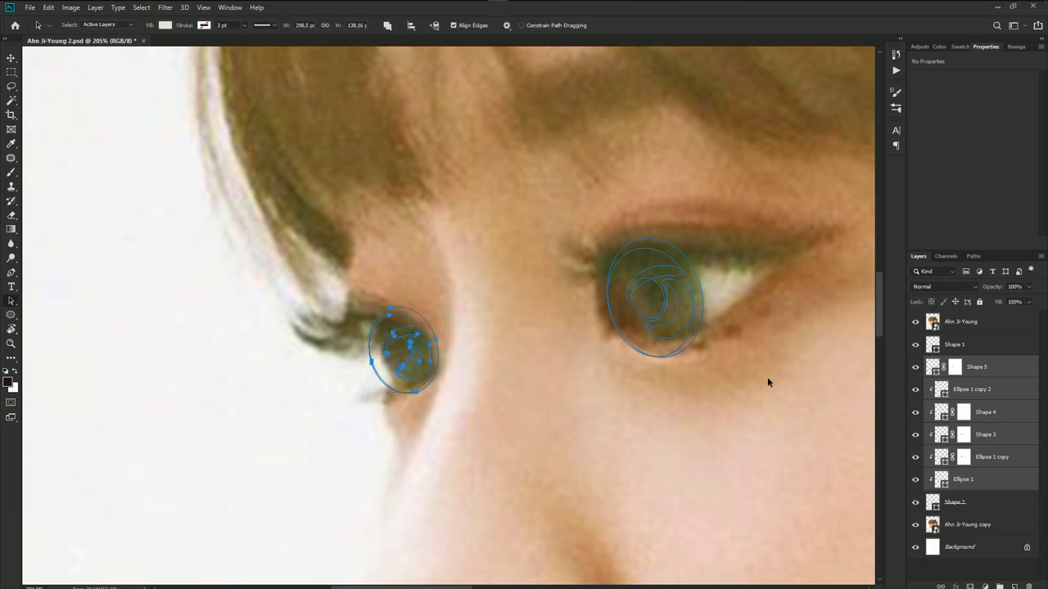
left_click(916, 323)
key("Left")
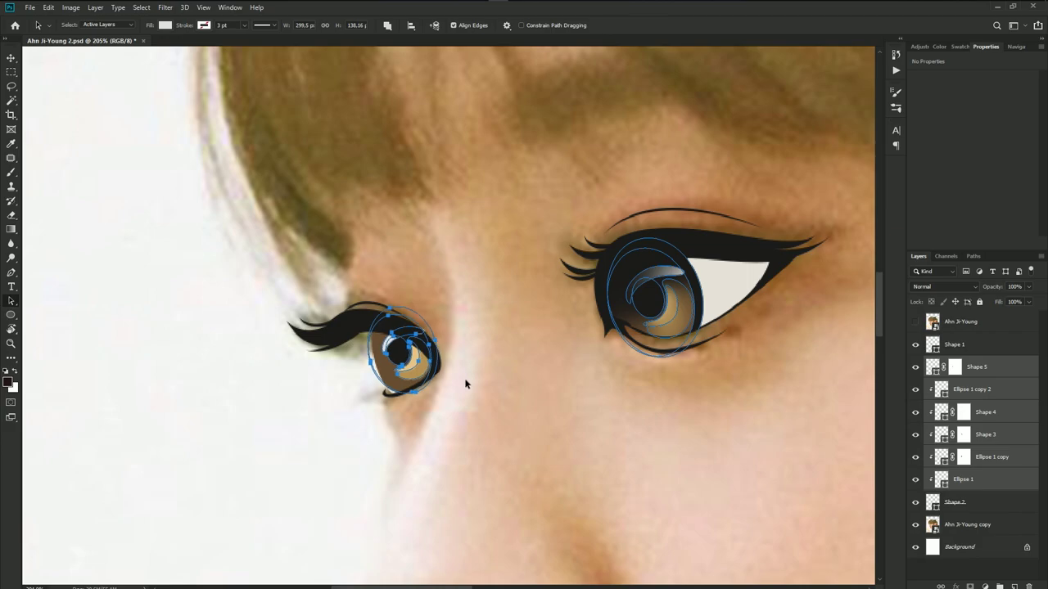
key("Left")
key("Left")
key("Left")
key("Left")
key("Left")
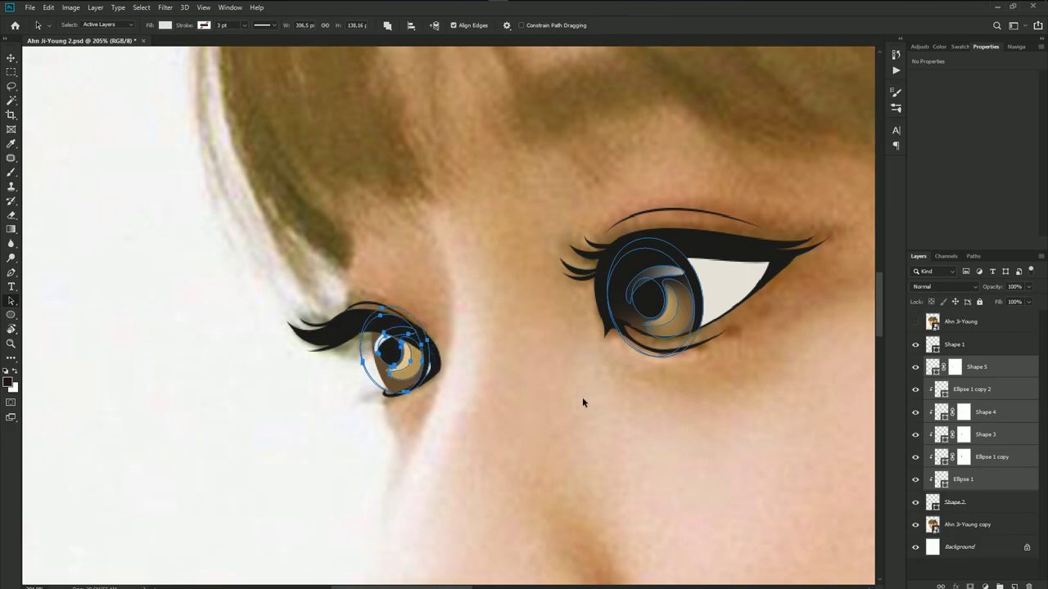
left_click(963, 457)
- Brush the Shape 4 and Shape 5 masks to darken the left iris's lower right and highlight's upper left
key("b")
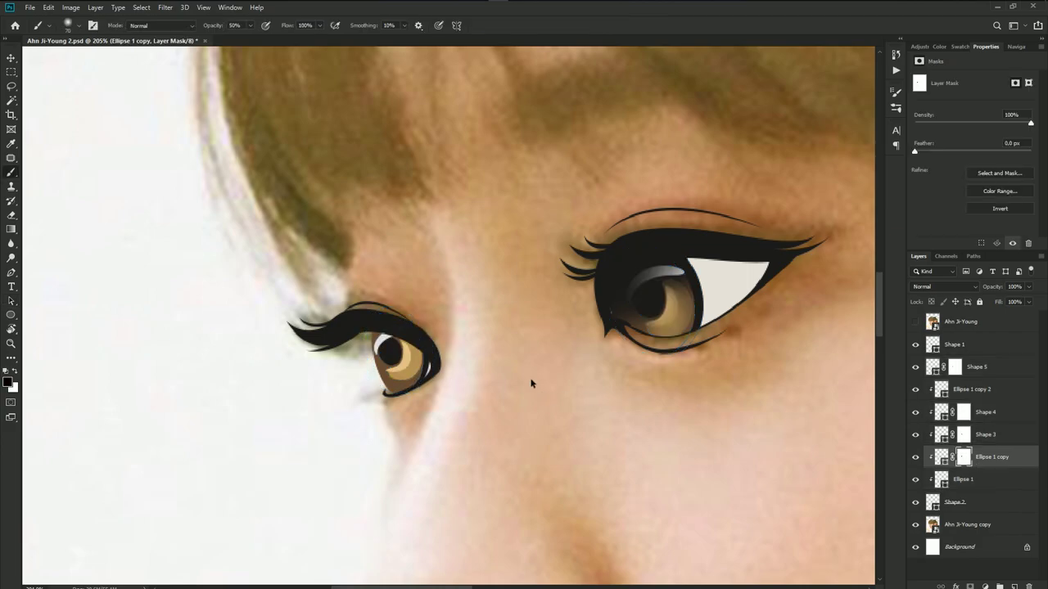
scroll(399, 336, "down", 2)
scroll(409, 315, "up", 2)
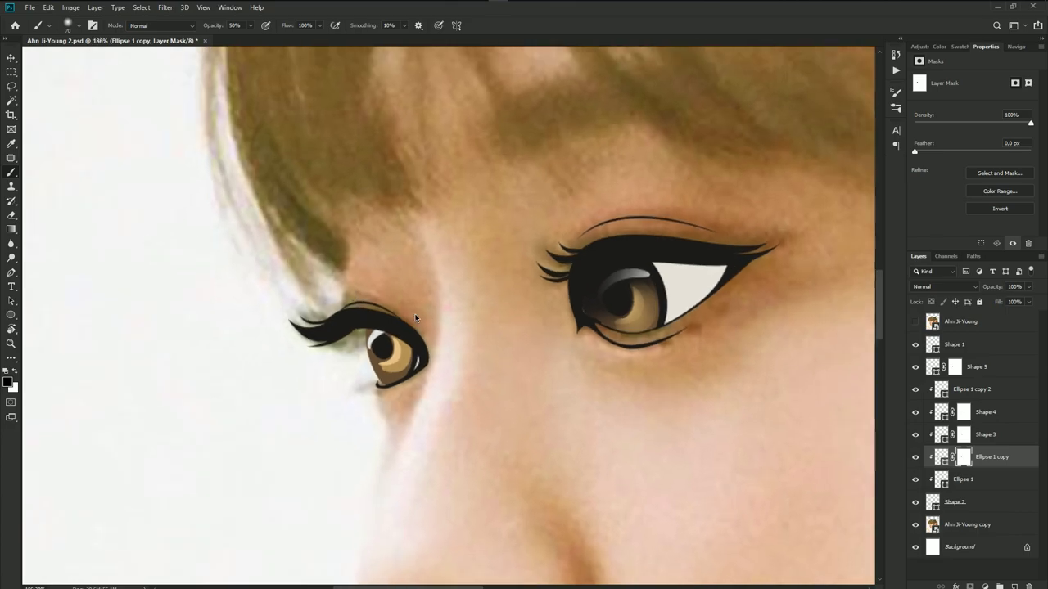
scroll(311, 283, "up", 3)
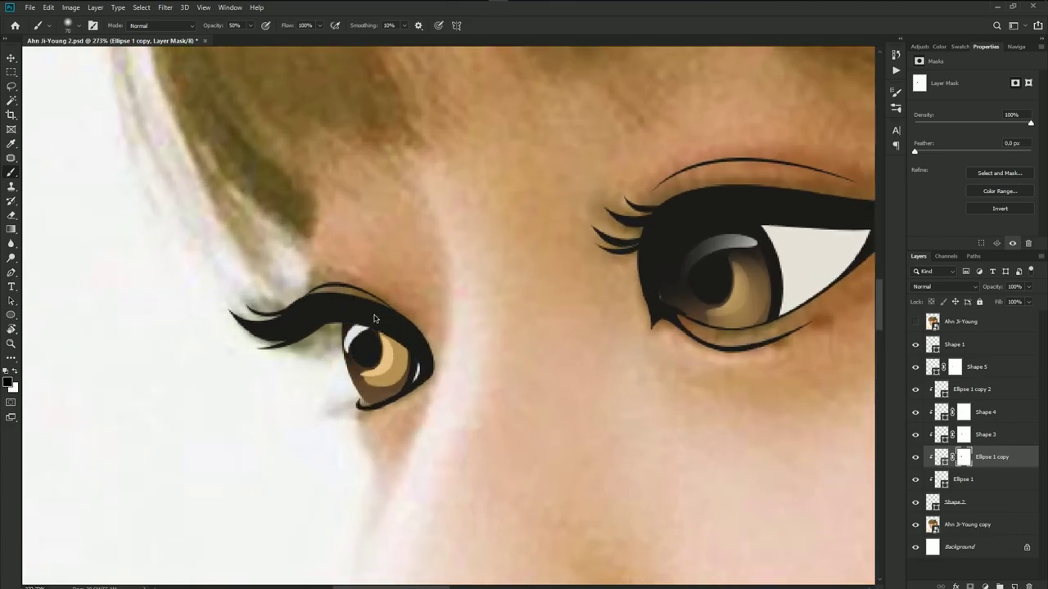
left_click(963, 434)
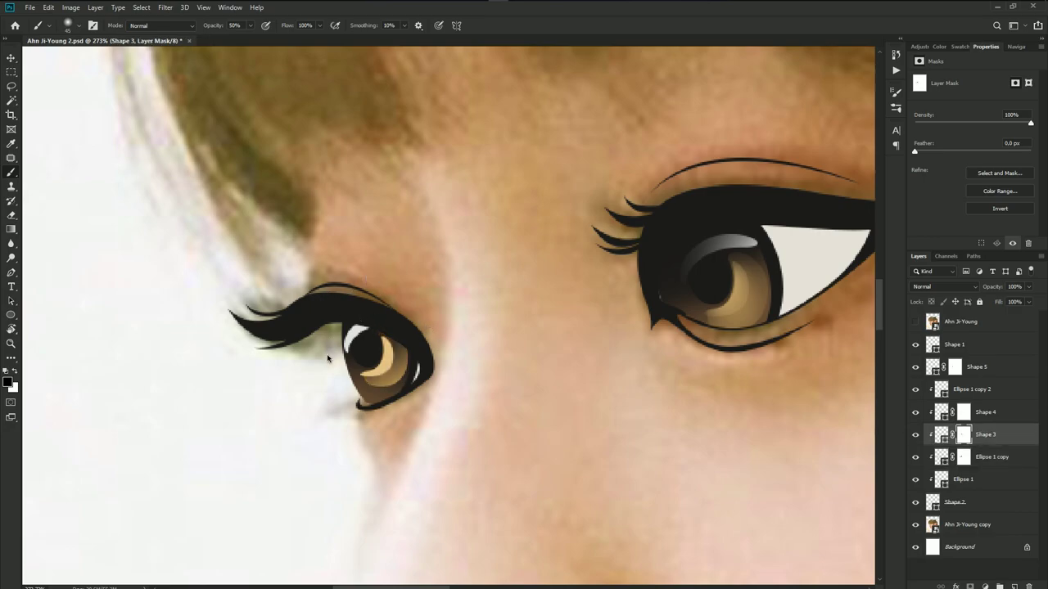
left_click(981, 415)
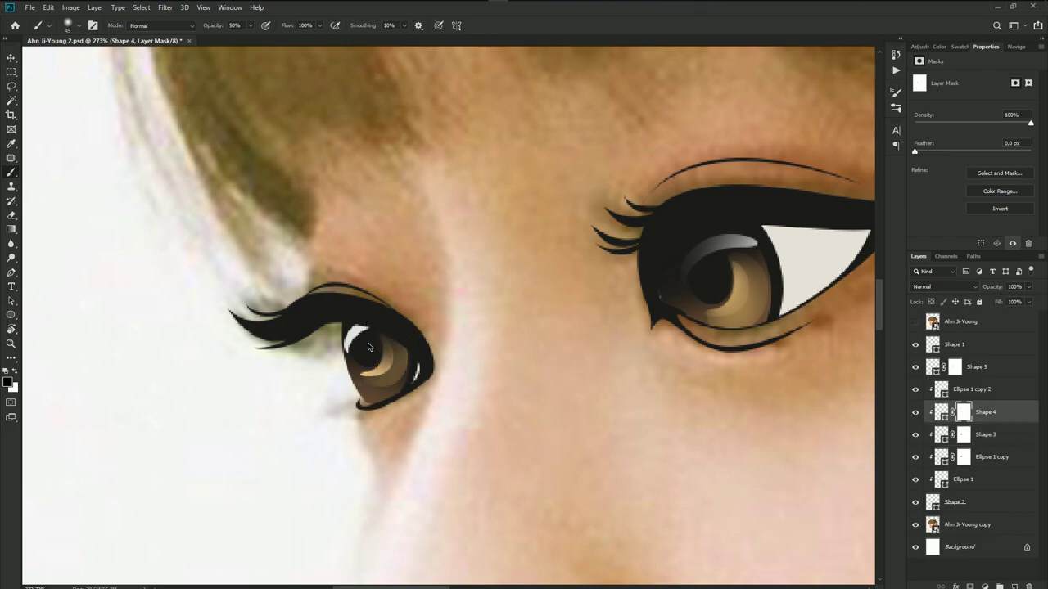
left_click_drag(367, 347, 354, 364)
left_click(959, 372)
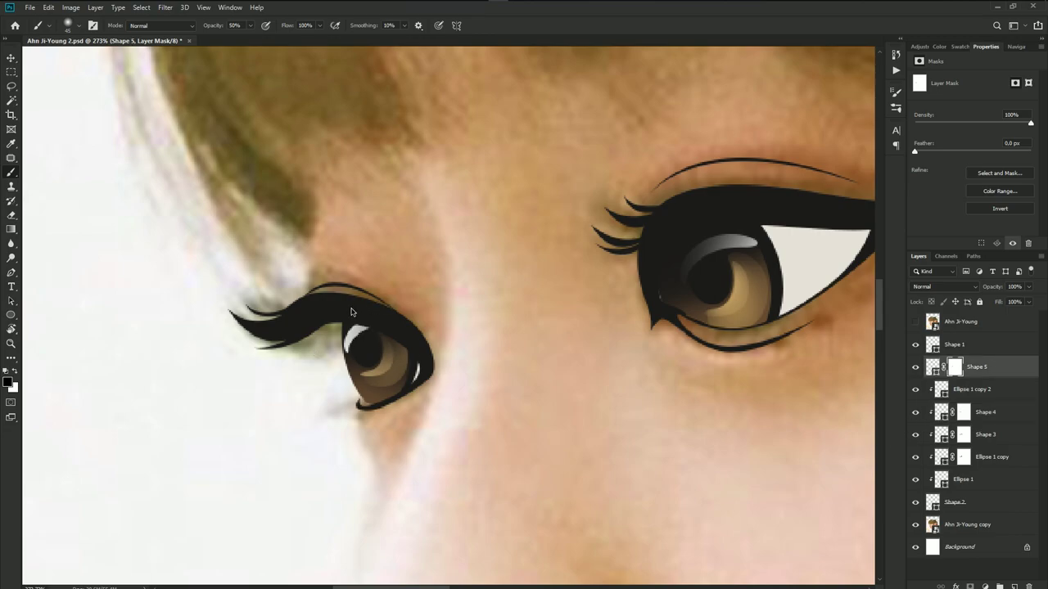
left_click_drag(346, 308, 348, 327)
- Review the Shape 3, Ellipse 1 copy and Shape 4 masks of the copied iris
scroll(336, 355, "down", 3)
scroll(500, 363, "down", 3)
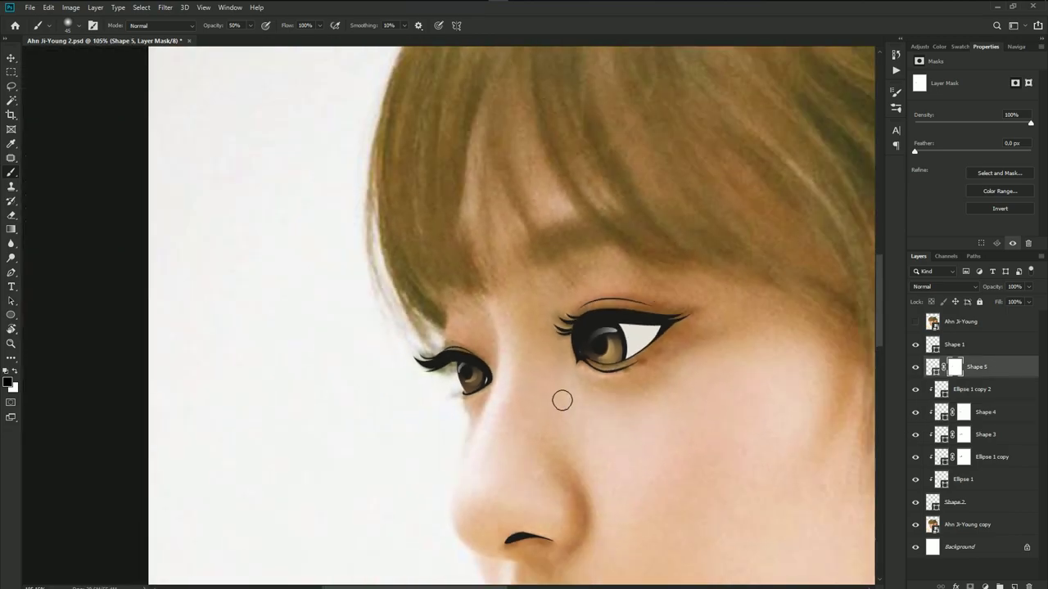
scroll(576, 424, "down", 1)
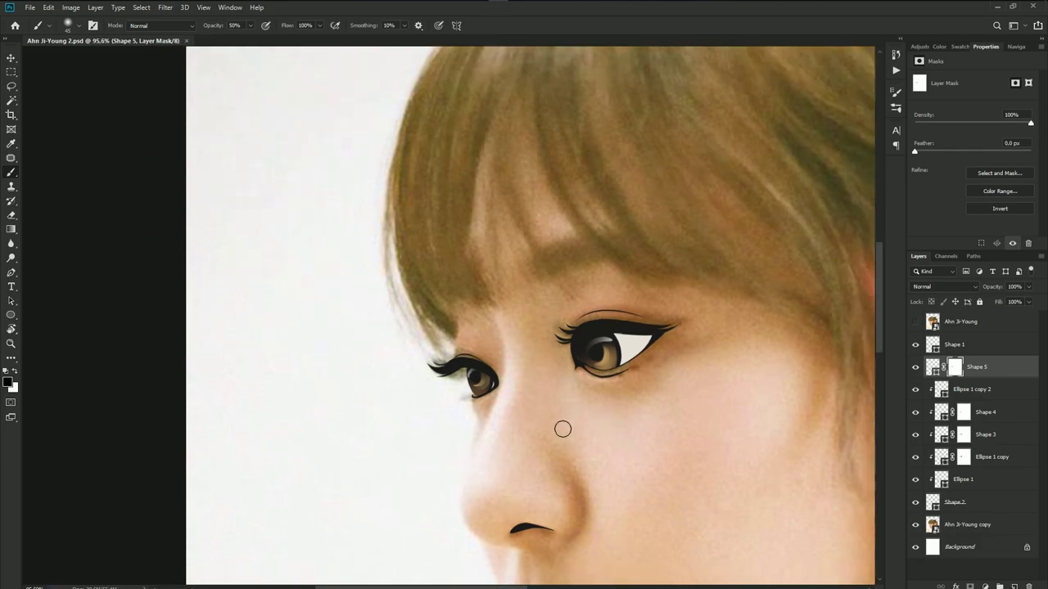
scroll(562, 428, "down", 2)
scroll(660, 402, "up", 2)
scroll(610, 390, "up", 1)
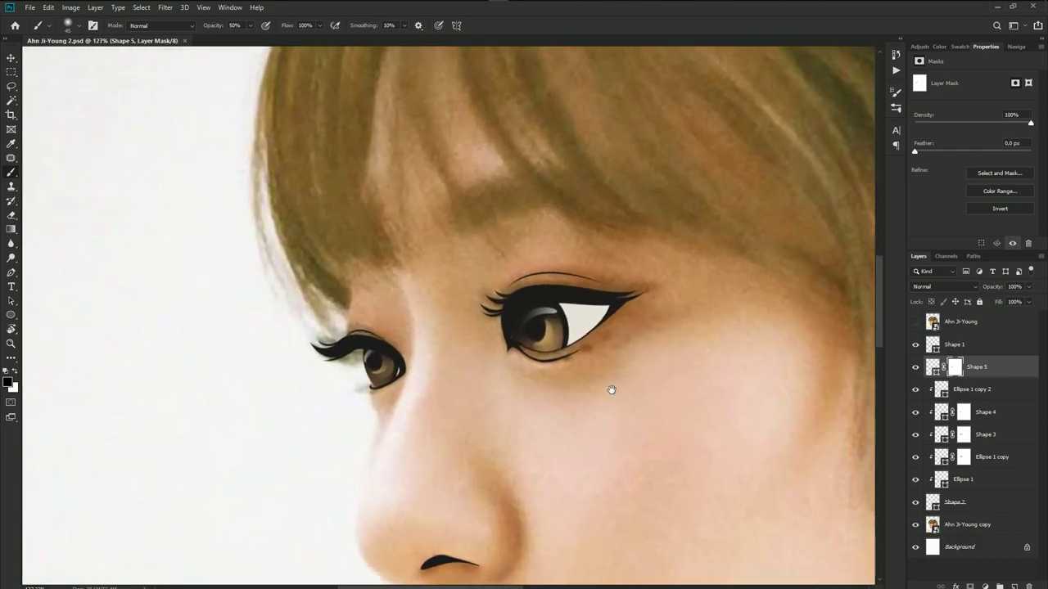
left_click(962, 434)
scroll(565, 332, "up", 1)
scroll(565, 332, "up", 2)
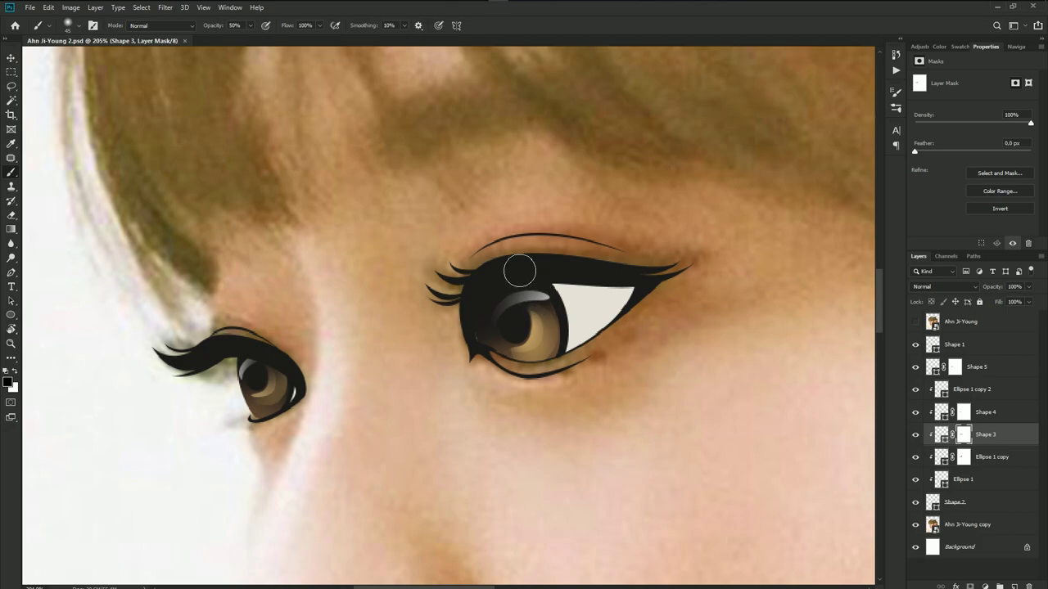
left_click(964, 457)
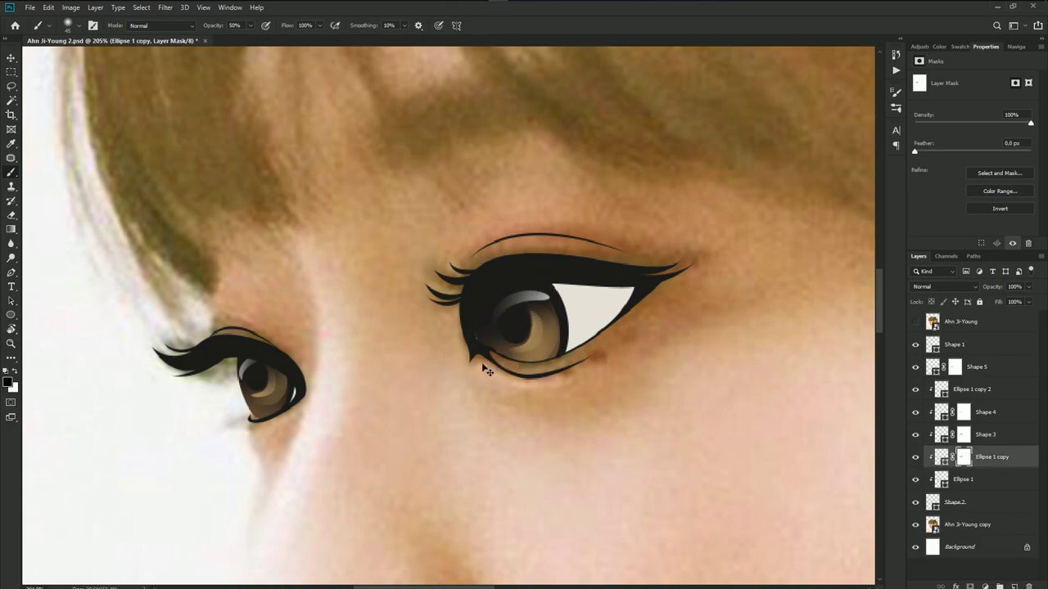
left_click(964, 413)
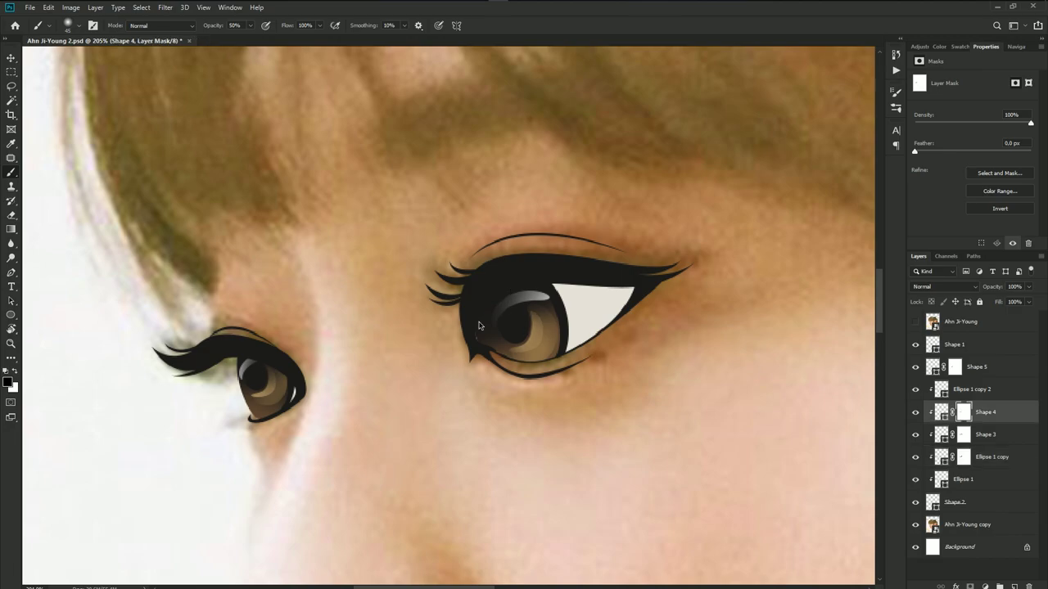
scroll(573, 327, "down", 5)
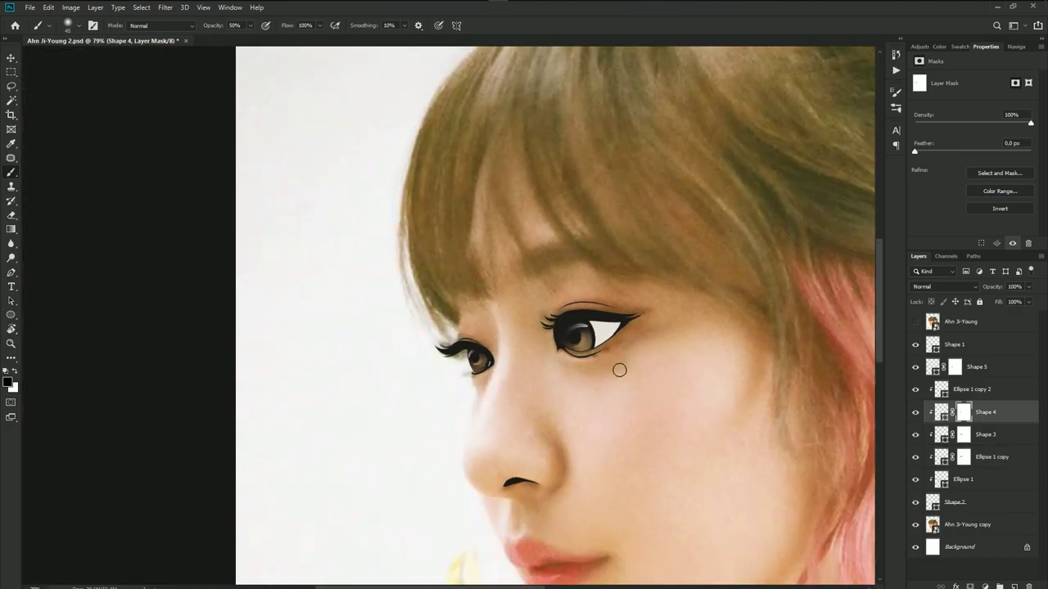
scroll(625, 373, "up", 2)
scroll(625, 373, "up", 2)
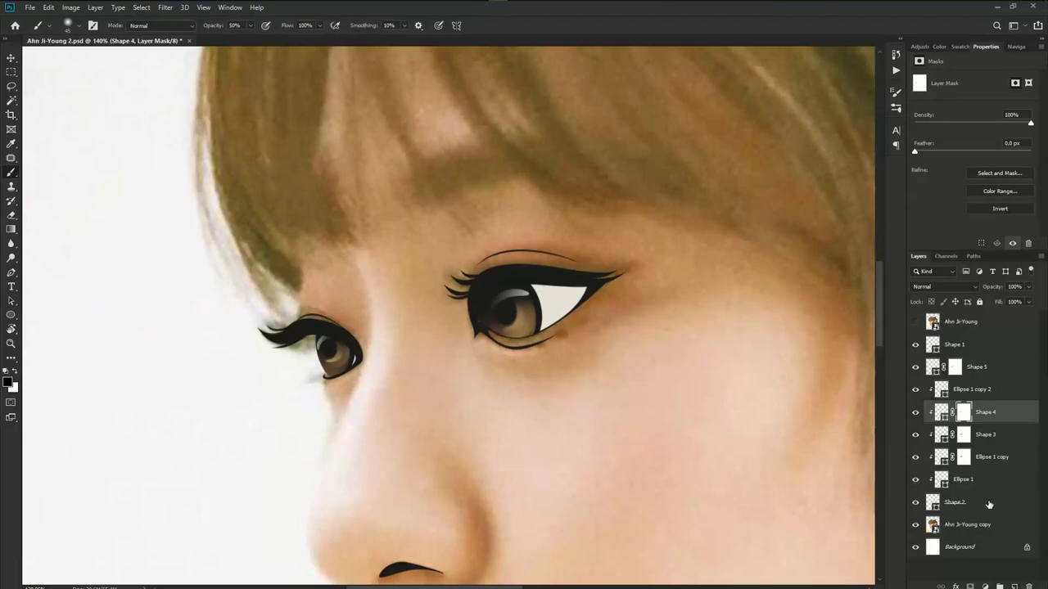
left_click(956, 501)
- Draw Shape 6 over the eye white and fill it light warm grey #afa89a
key("p")
key("p")
scroll(562, 328, "up", 2)
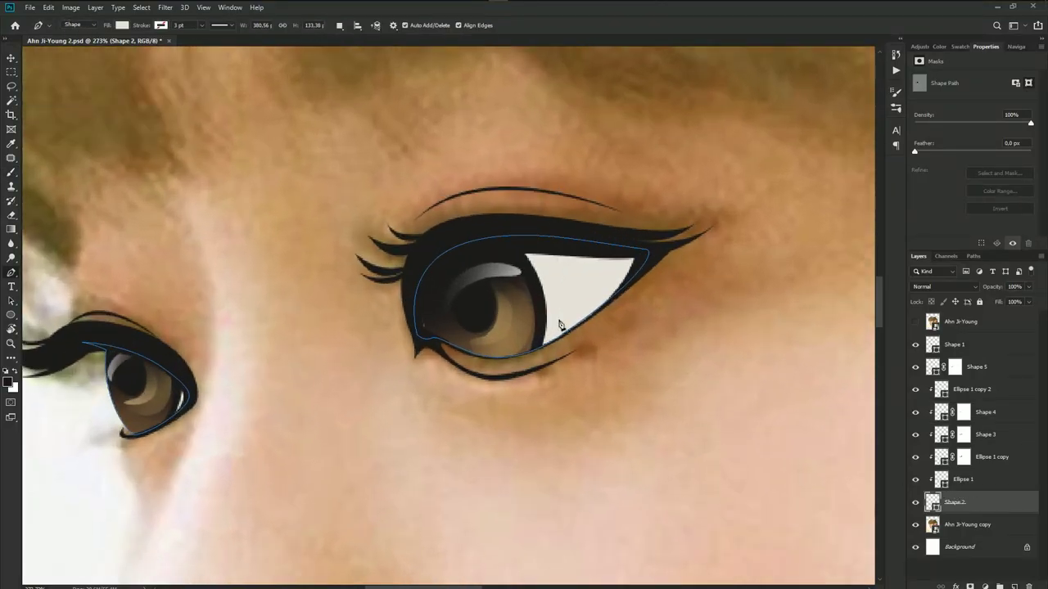
scroll(561, 327, "up", 1)
left_click(915, 322)
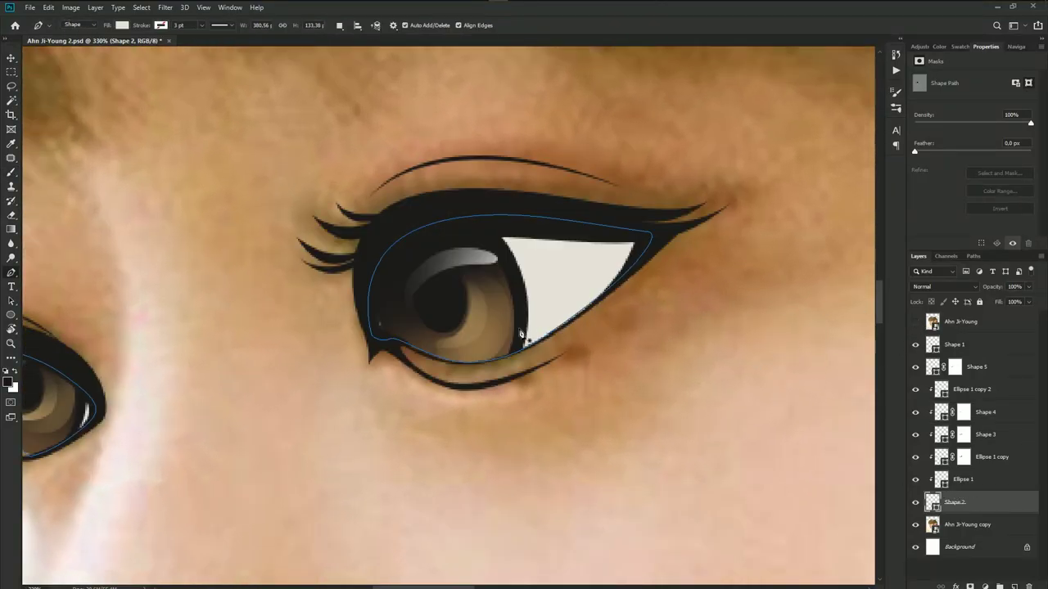
left_click(509, 330)
left_click_drag(573, 296, 595, 272)
left_click_drag(465, 268, 410, 281)
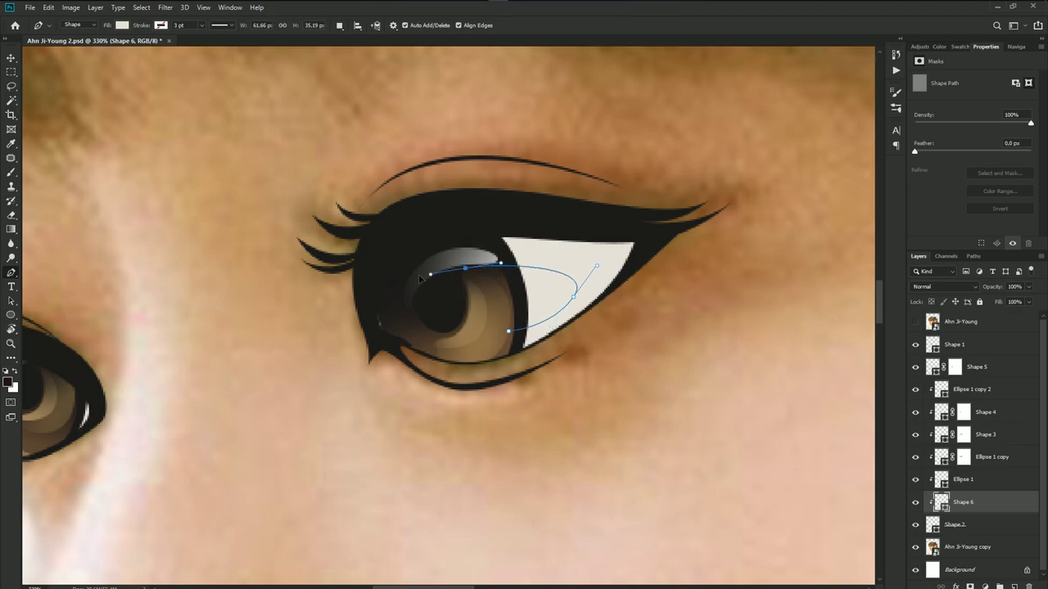
left_click_drag(520, 226, 590, 226)
left_click(662, 234)
left_click_drag(521, 358, 485, 364)
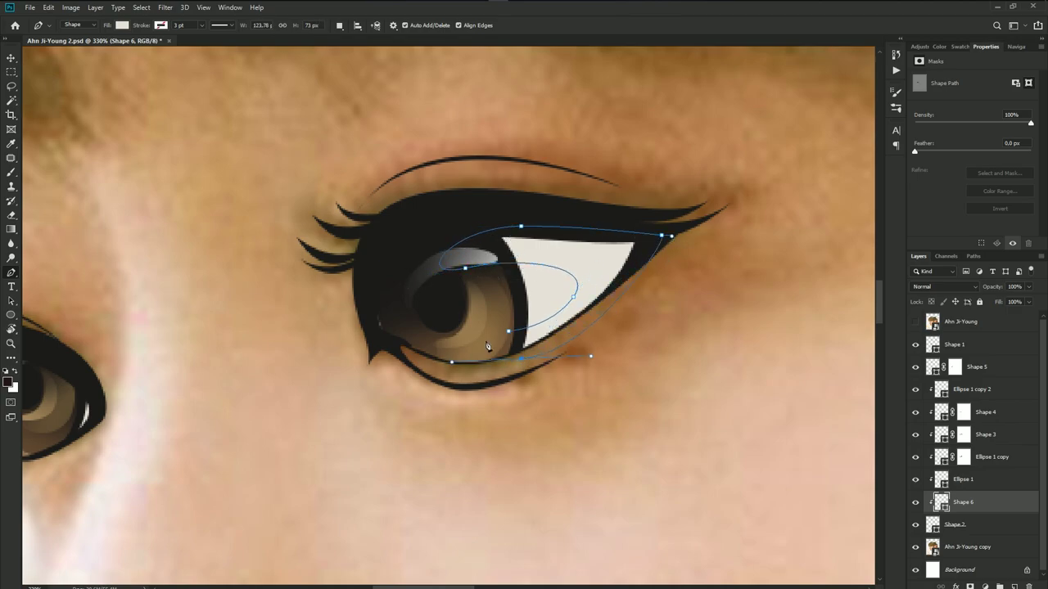
left_click(509, 330)
double_click(940, 502)
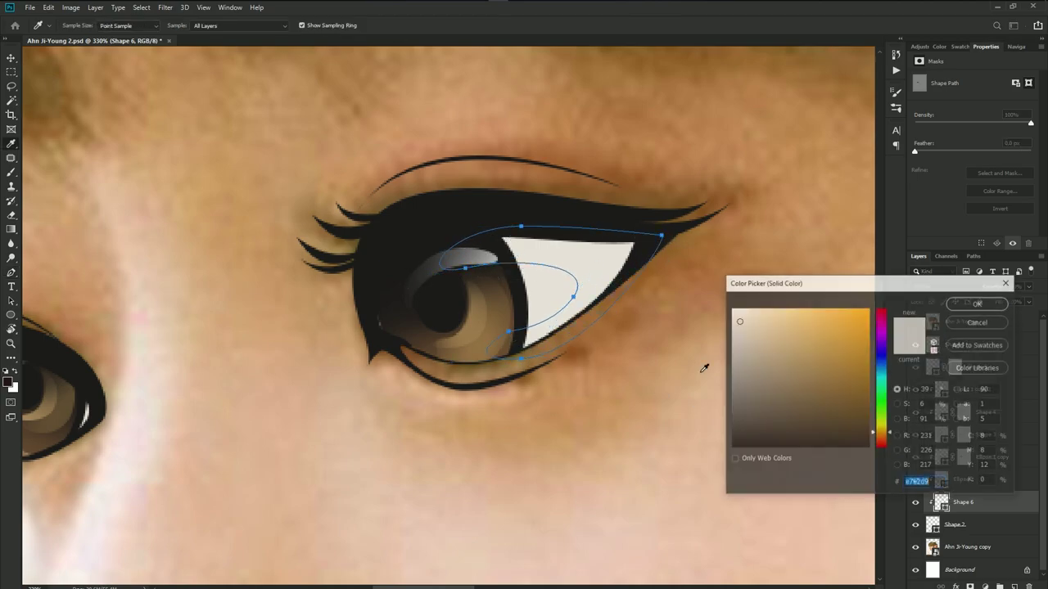
left_click(747, 352)
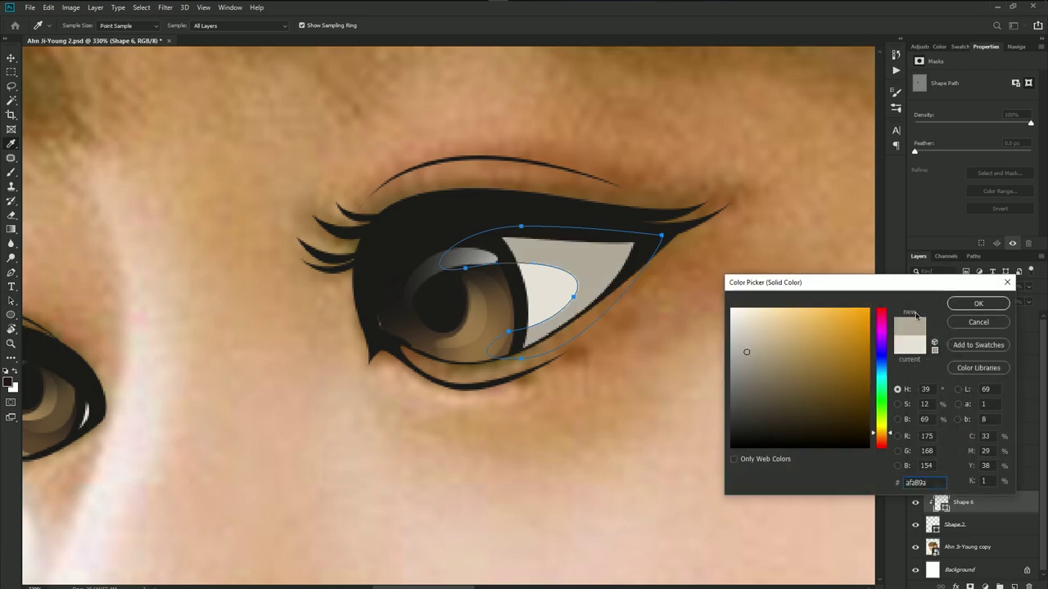
key("Return")
- Draw the darker rim Shape 7 around the eye white, filled #686155
left_click(509, 342)
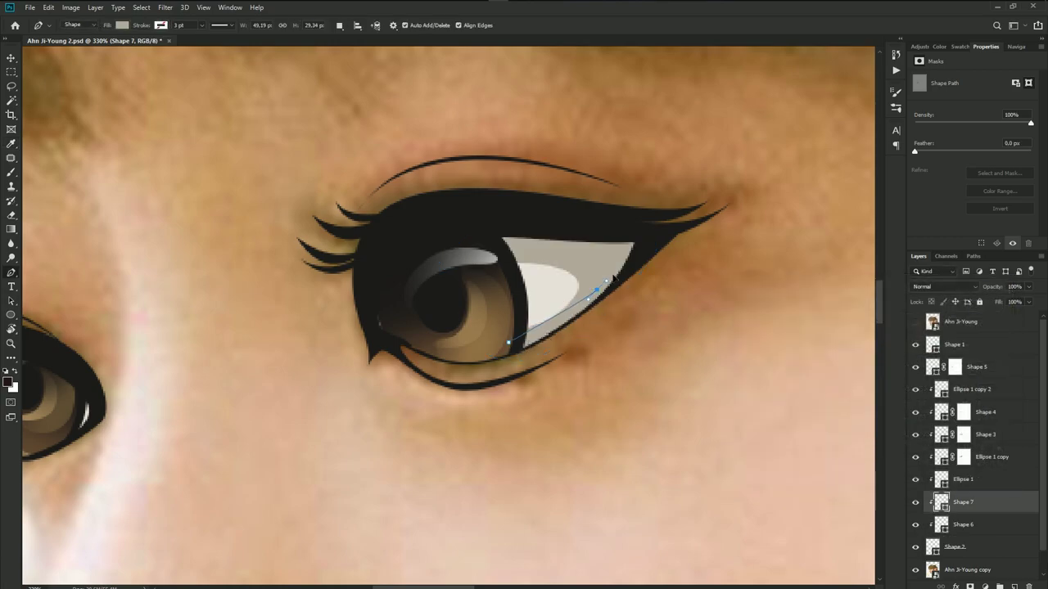
left_click_drag(612, 278, 625, 252)
left_click_drag(483, 261, 400, 274)
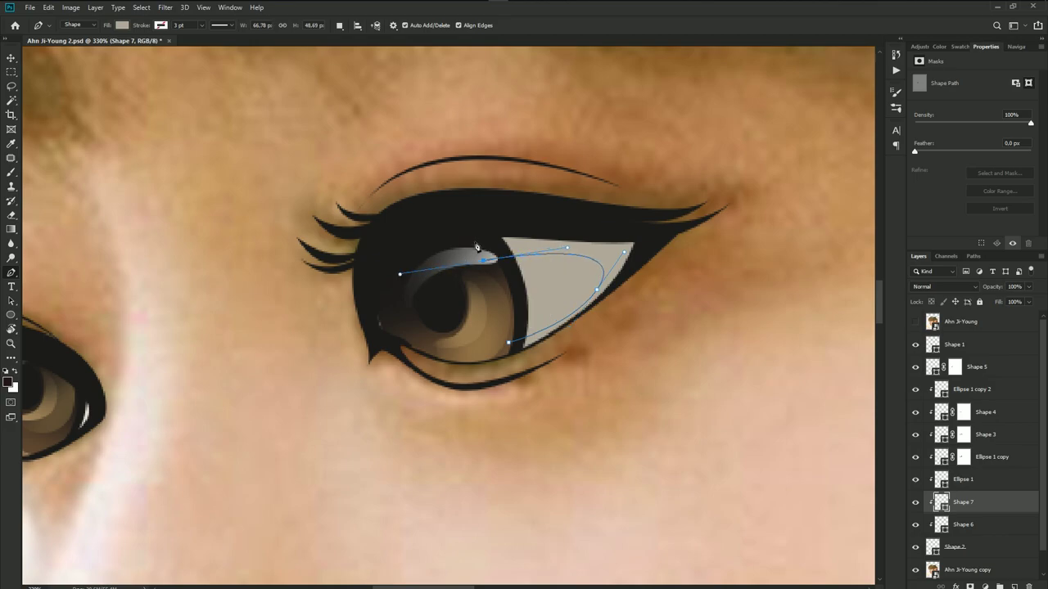
left_click(526, 230)
left_click_drag(649, 225, 669, 217)
mouse_move(593, 326)
left_mouse_down()
mouse_move(528, 372)
mouse_move(572, 316)
left_mouse_up()
double_click(940, 501)
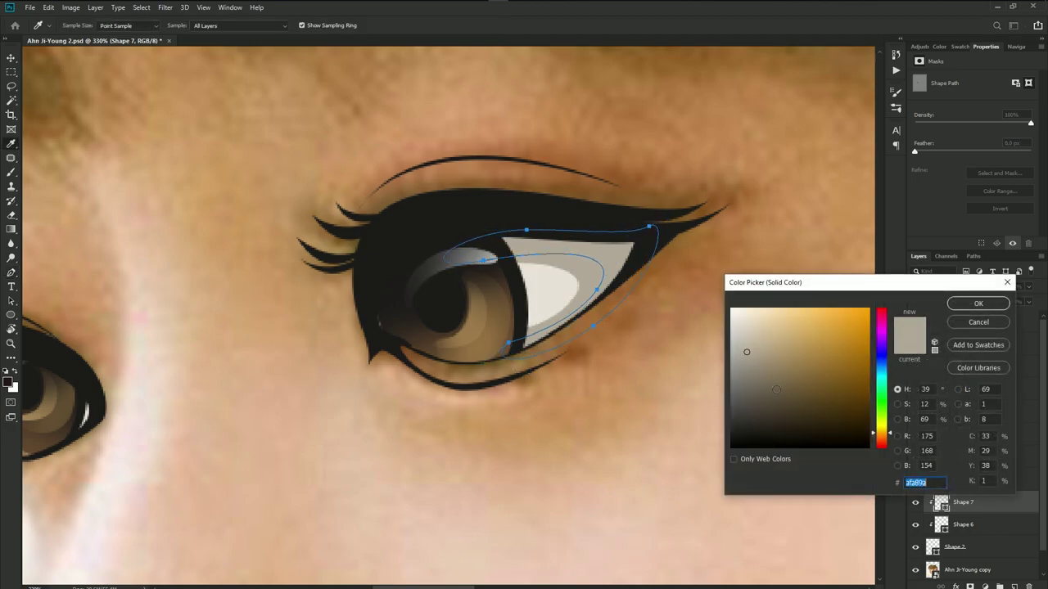
left_click(756, 390)
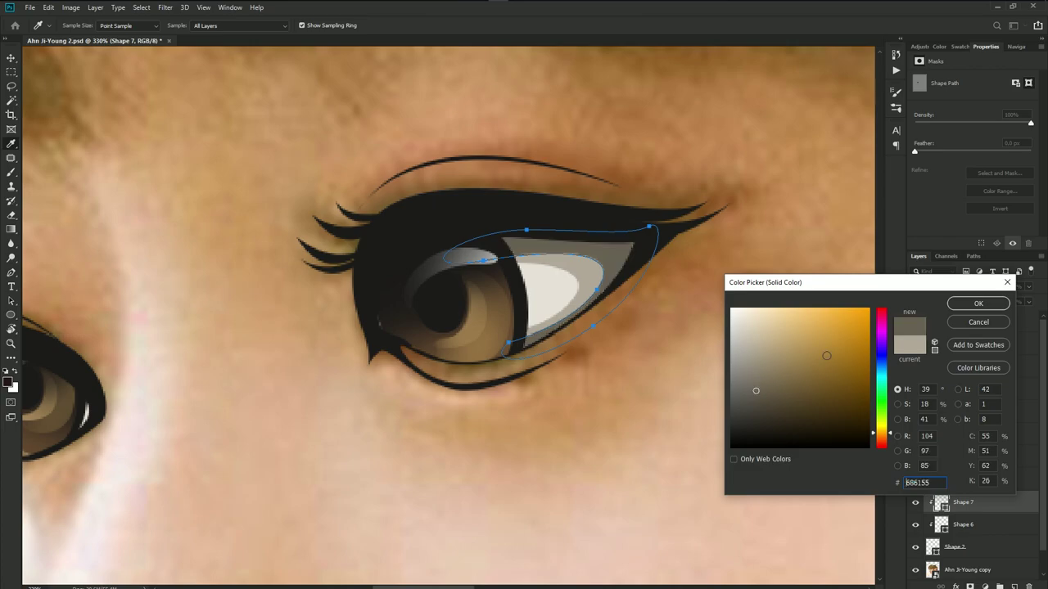
left_click(978, 303)
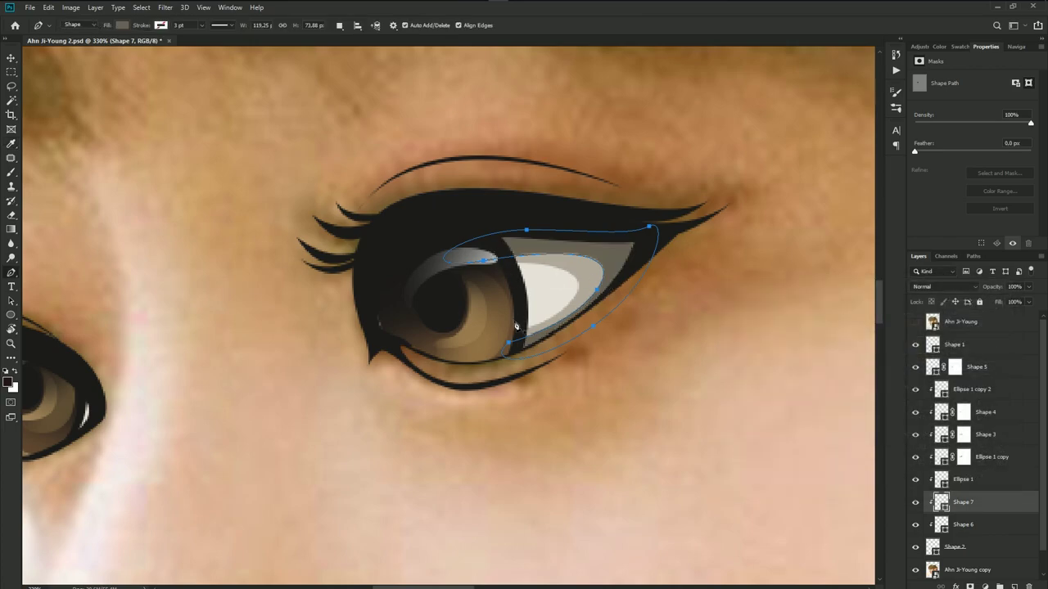
- Draw a rounded white #ffffff highlight, Shape 8, and compare against the photo
left_click(505, 328)
mouse_move(553, 293)
left_mouse_down()
mouse_move(529, 279)
mouse_move(454, 286)
left_mouse_up()
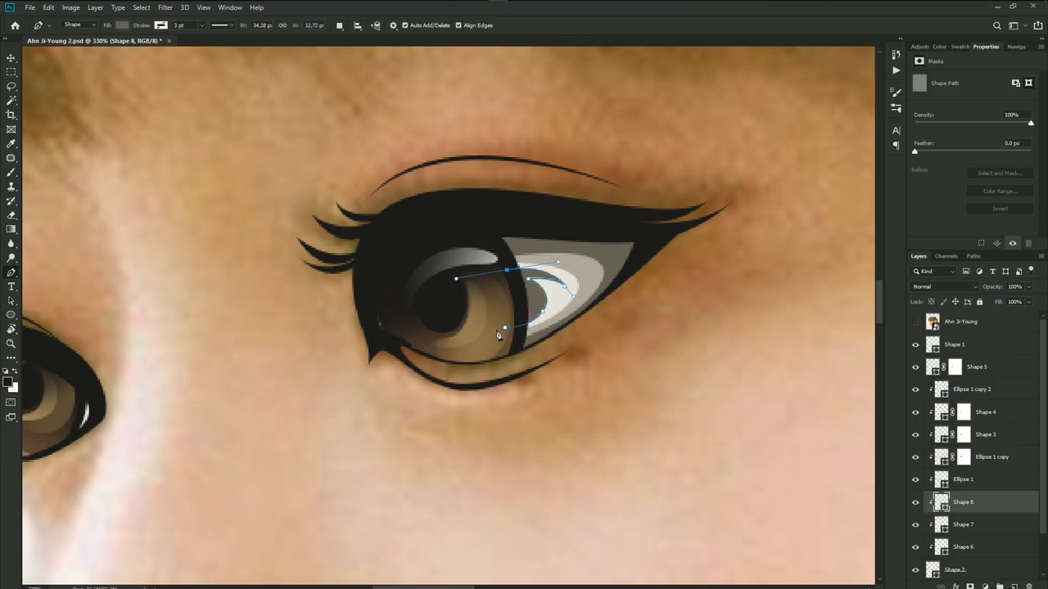
left_click_drag(505, 328, 559, 325)
double_click(942, 501)
left_click_drag(753, 385, 710, 296)
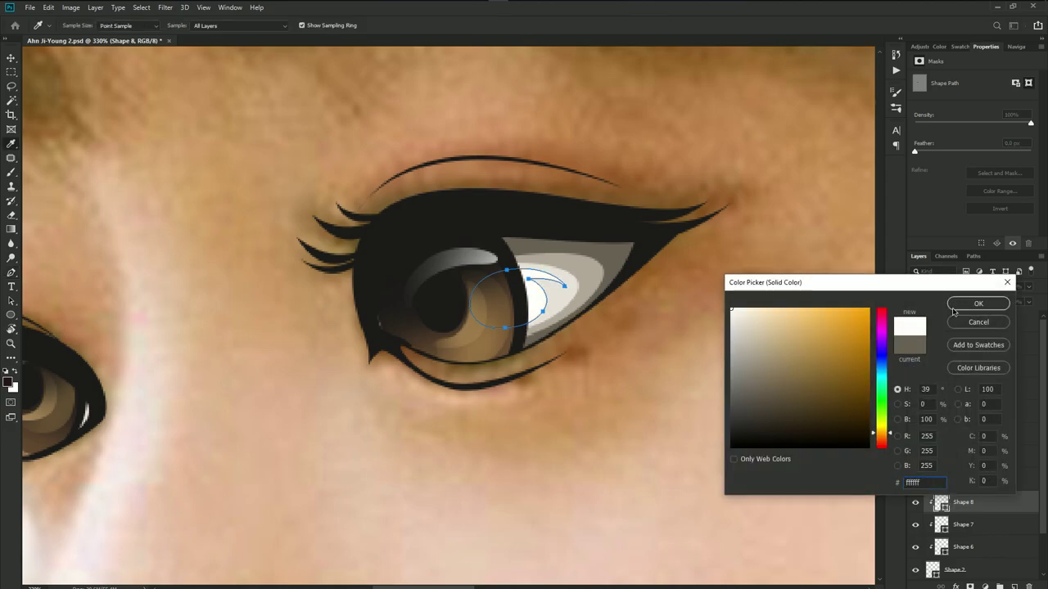
left_click(976, 303)
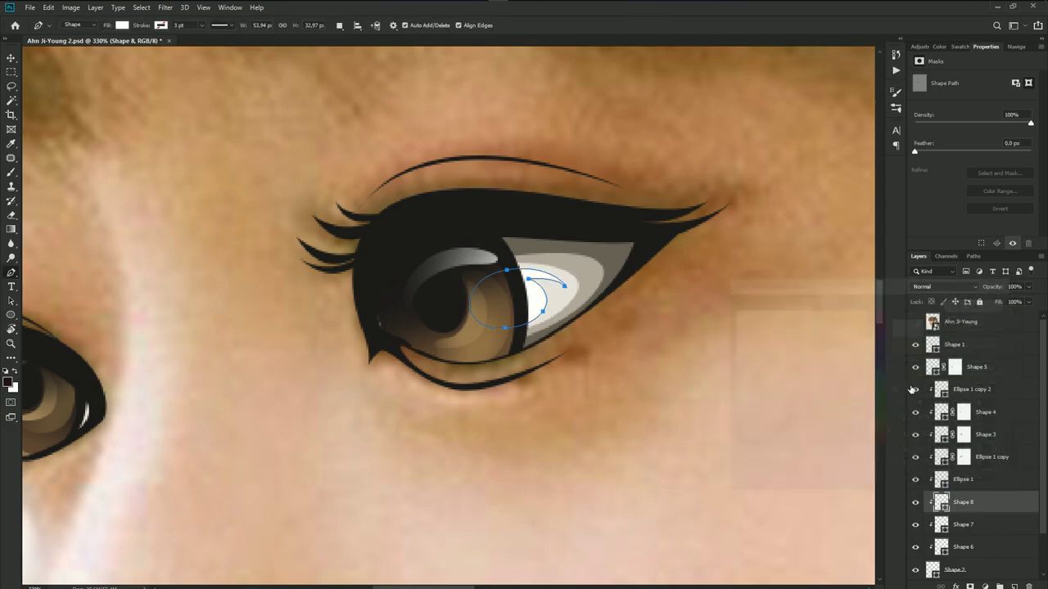
left_click(915, 321)
left_click(915, 322)
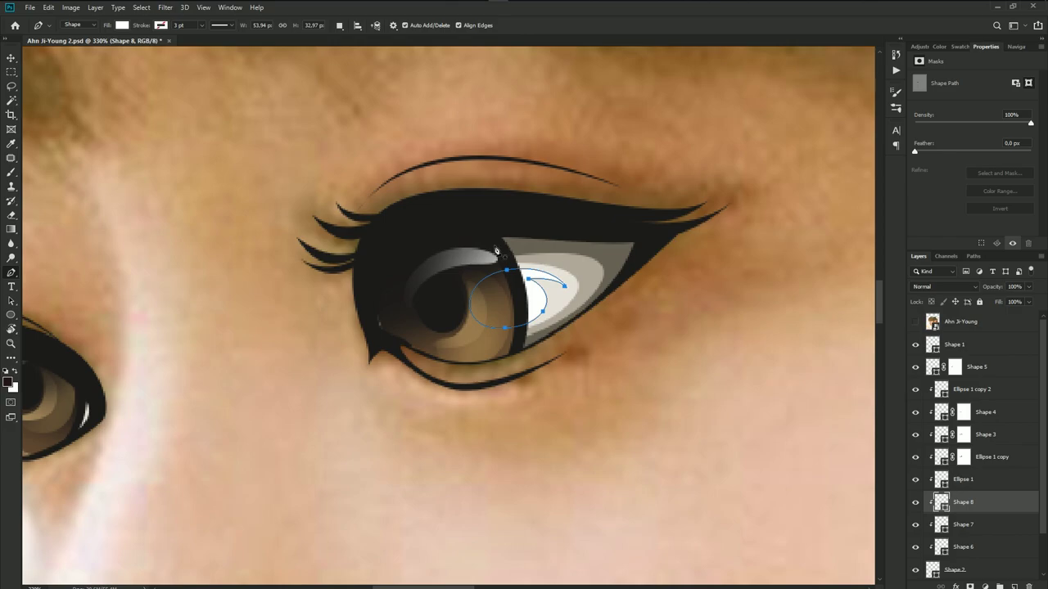
left_click(456, 246)
- Pen-draw Shape 9, a shadow strip under the upper lid, filled with #36322a
left_click(962, 524)
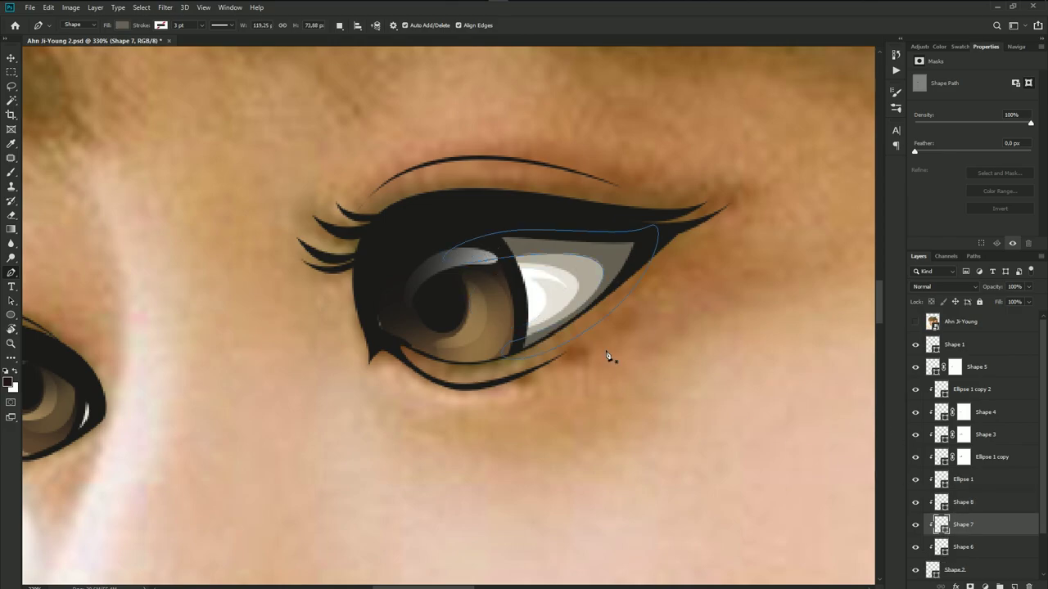
left_click(444, 245)
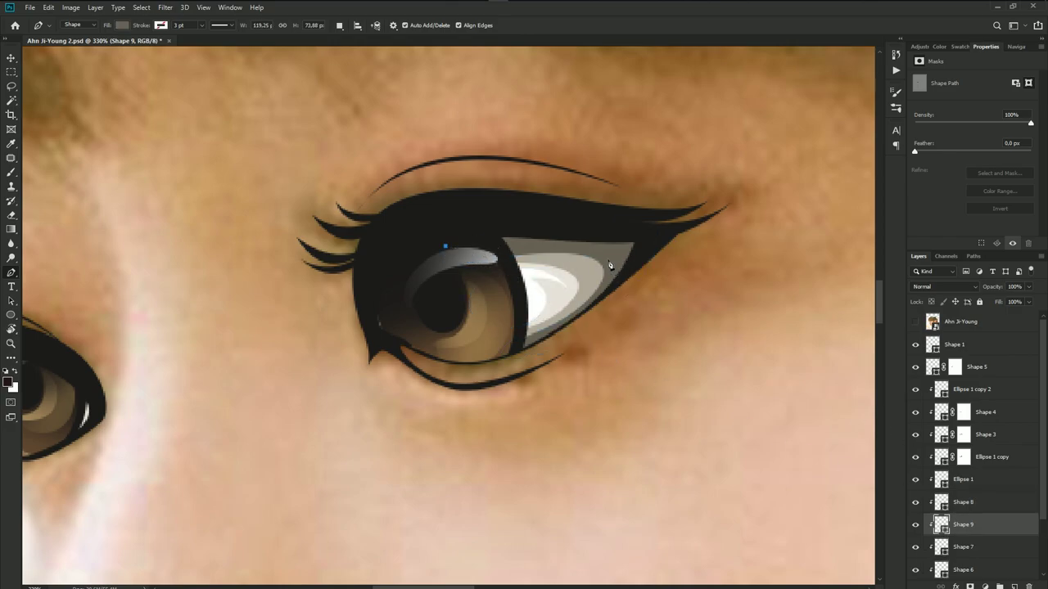
left_click_drag(639, 247, 690, 221)
left_click(489, 223)
left_click(445, 246)
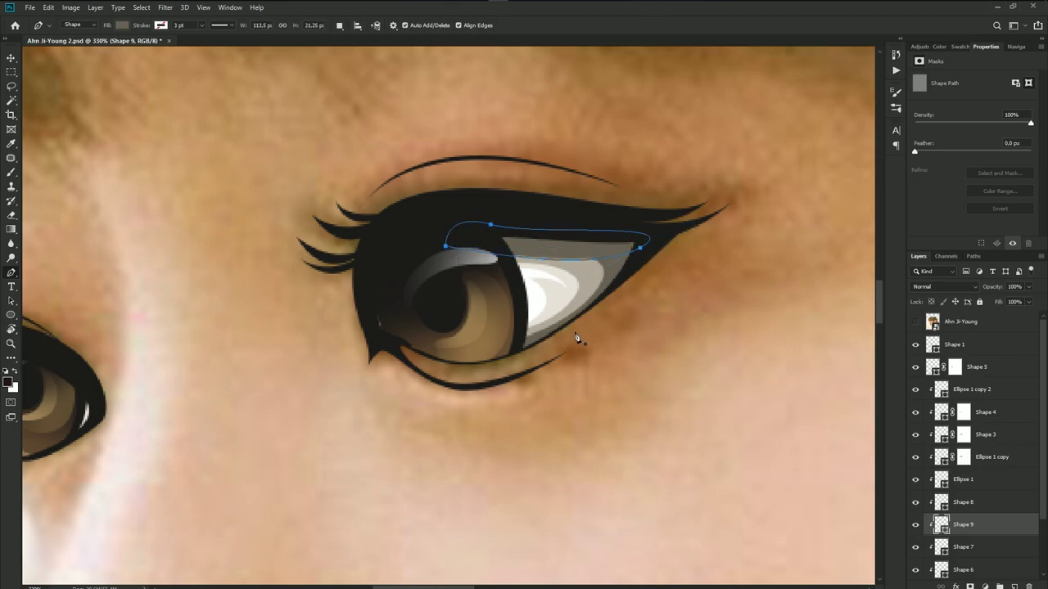
double_click(940, 524)
left_click(761, 417)
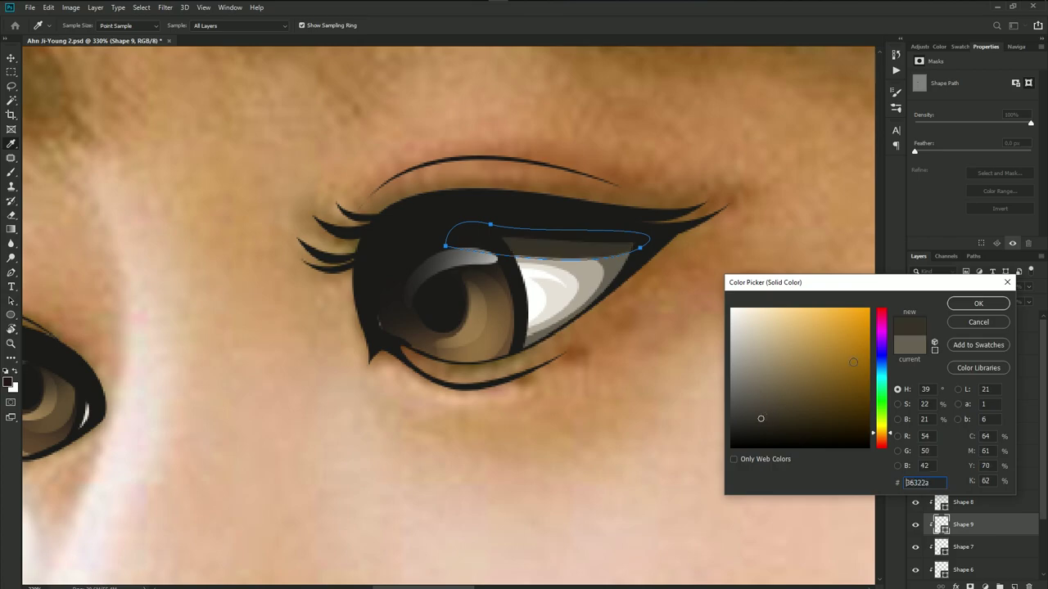
left_click(949, 306)
- Add layer masks to the Shape 9 shadow strip and the Shape 7 grey rim
left_click(985, 586)
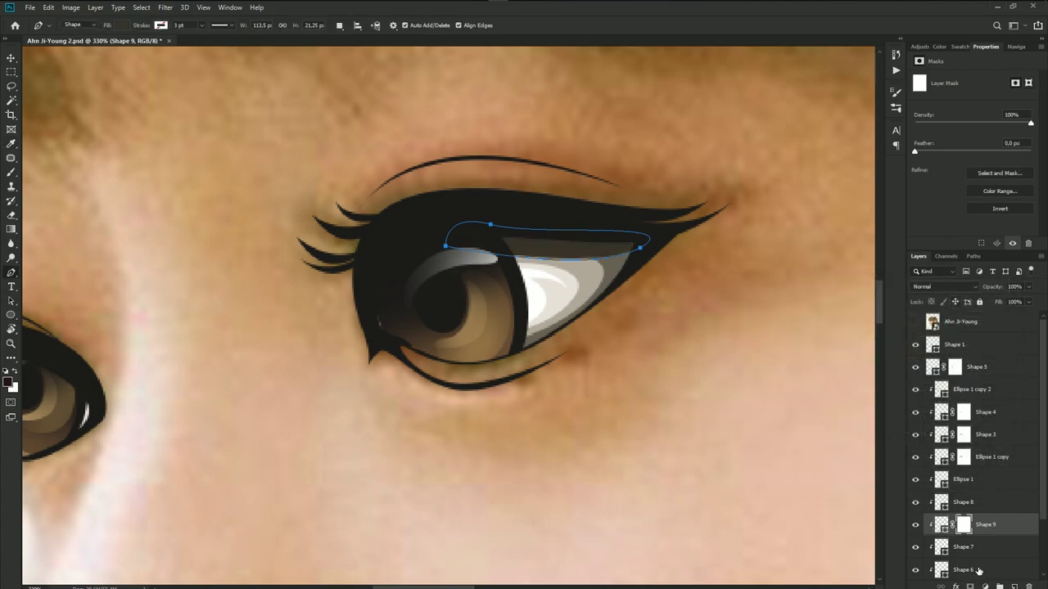
scroll(982, 491, "down", 3)
left_click(982, 478)
left_click(970, 586)
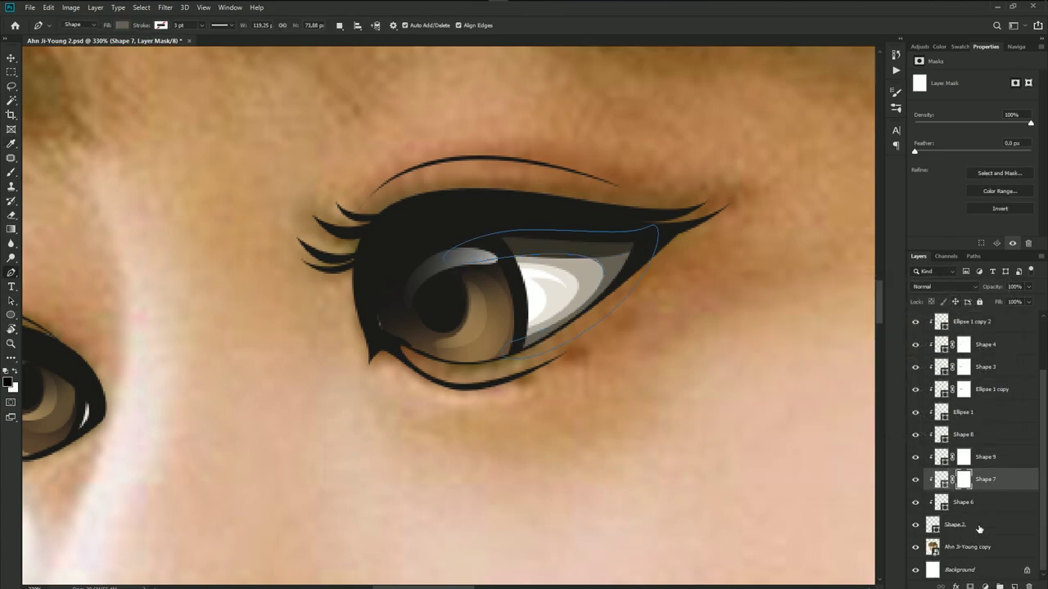
left_click(979, 503)
- Add a layer mask to Shape 6 and set the brush to 40% opacity
left_click(970, 586)
key("b")
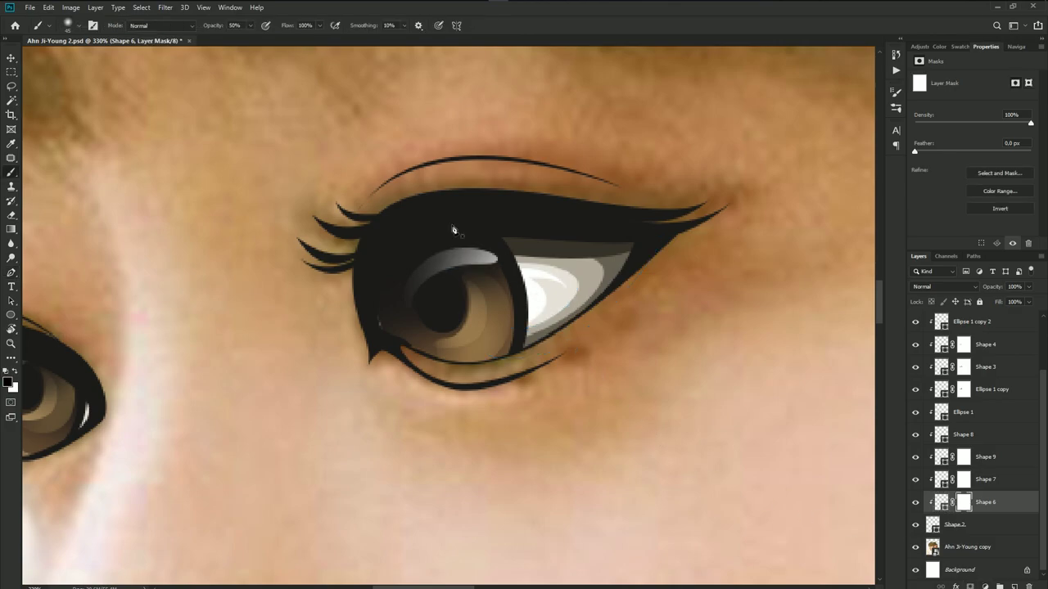
key("4")
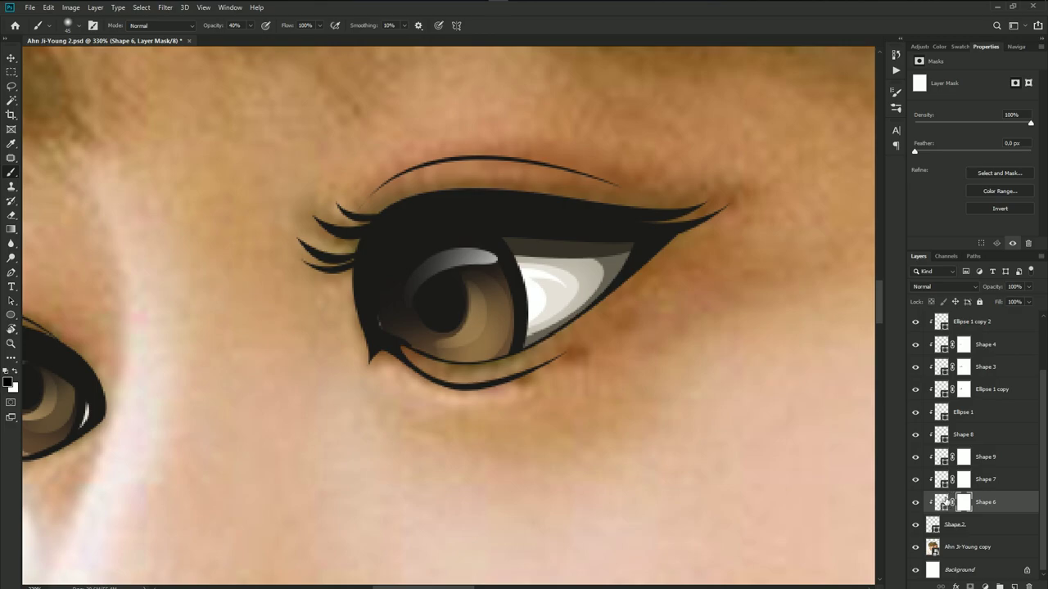
- Brush the Shape 7 and Shape 6 masks to fade the shading, then mask Shape 8
left_click(946, 480)
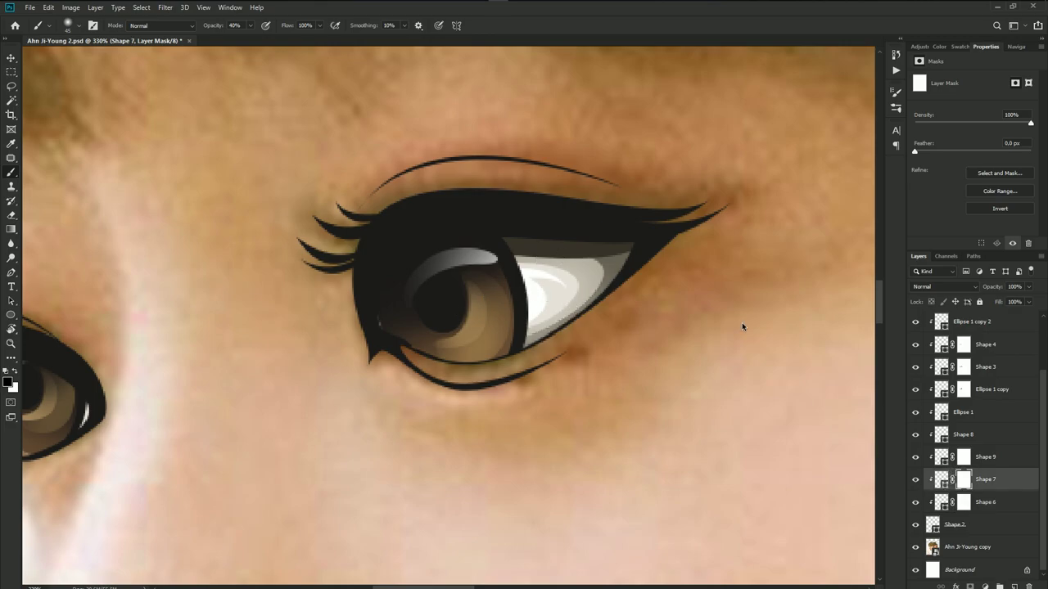
left_click(963, 458)
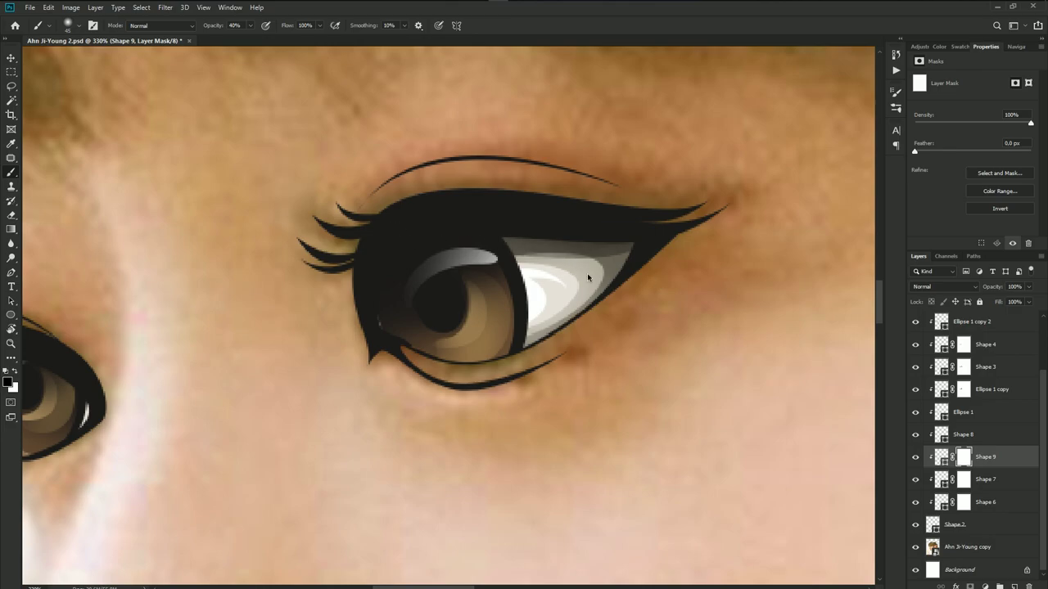
left_click(962, 481)
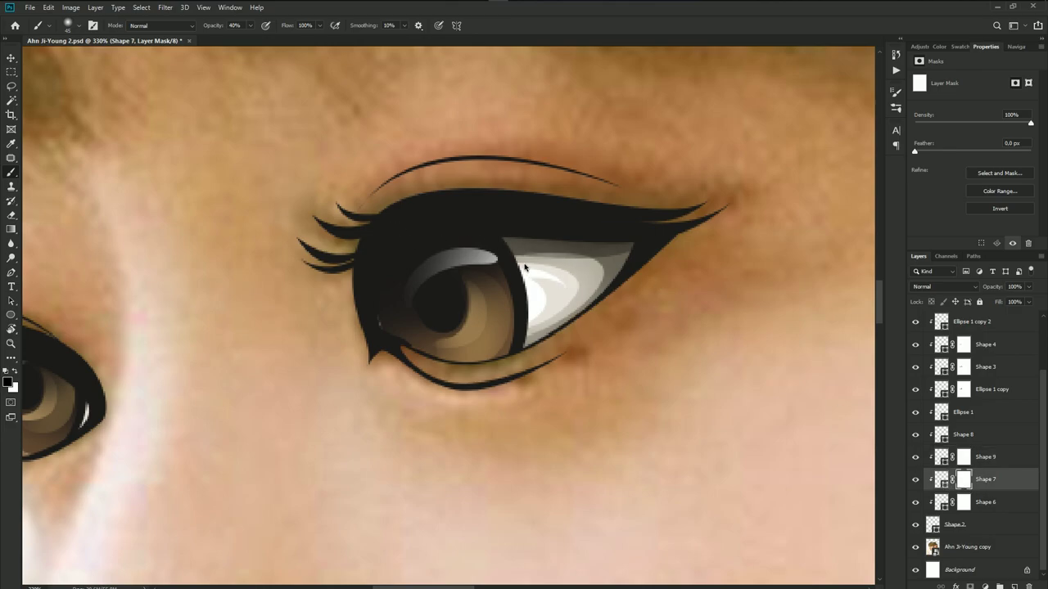
left_click_drag(524, 266, 593, 256)
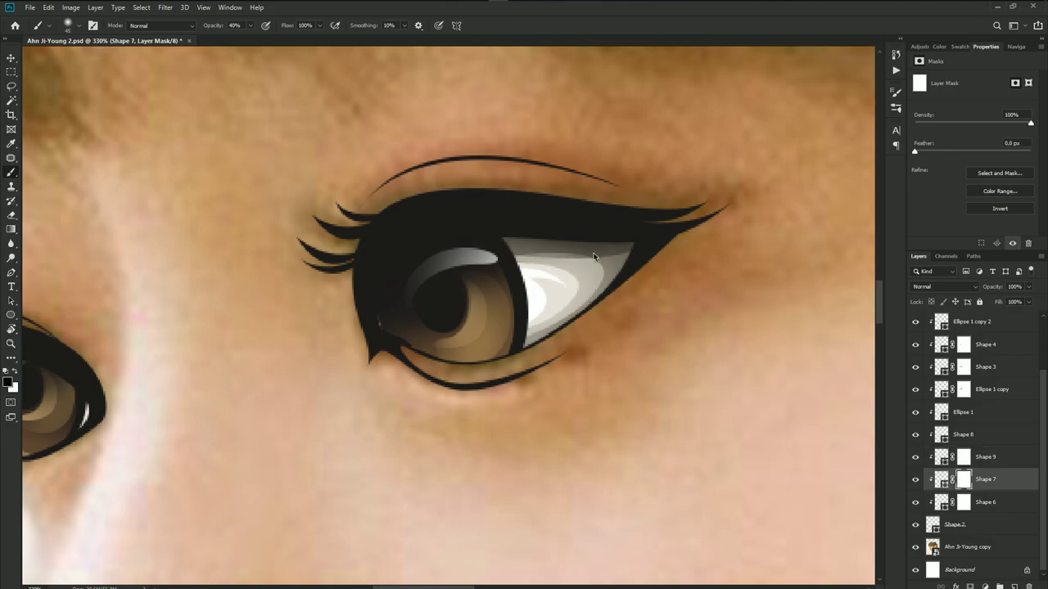
left_click(966, 503)
left_click_drag(535, 273, 561, 262)
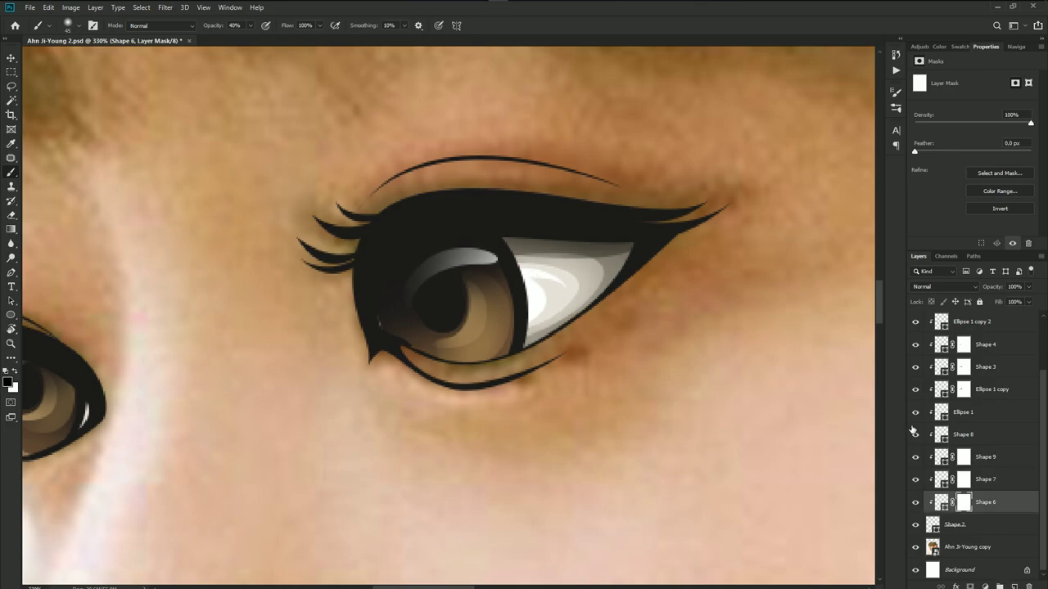
left_click_drag(962, 455, 964, 435)
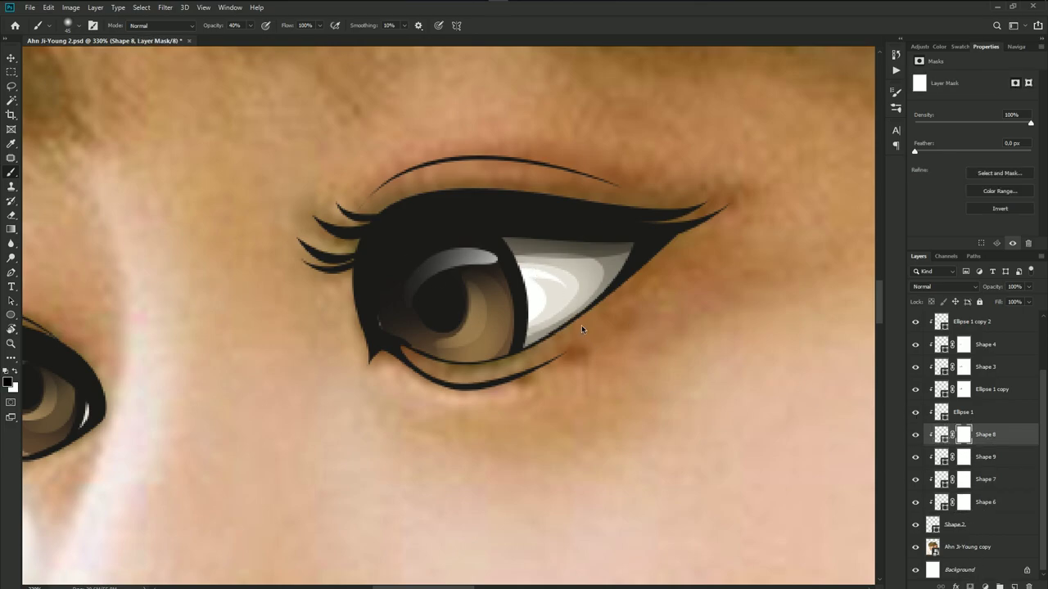
scroll(532, 281, "down", 5)
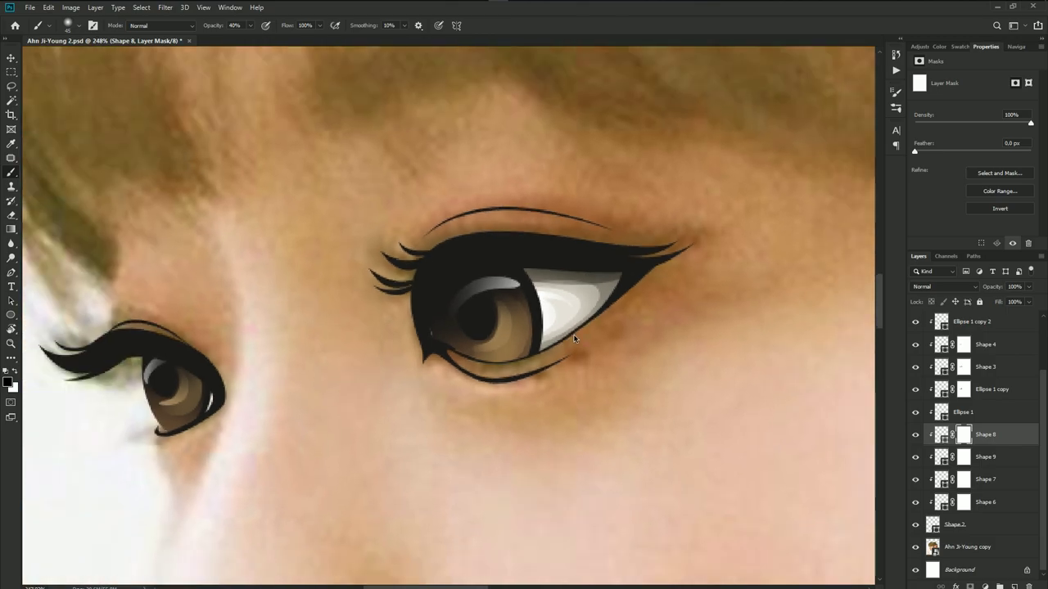
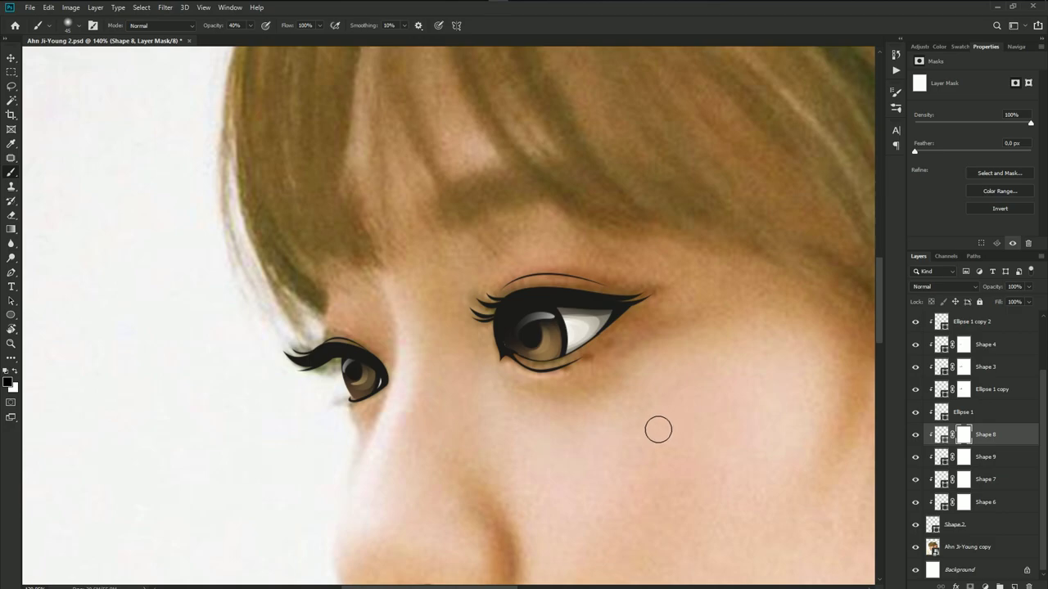
- Save the portrait document
scroll(658, 428, "down", 1)
scroll(659, 429, "down", 2)
key("ctrl+s")
scroll(635, 424, "up", 1)
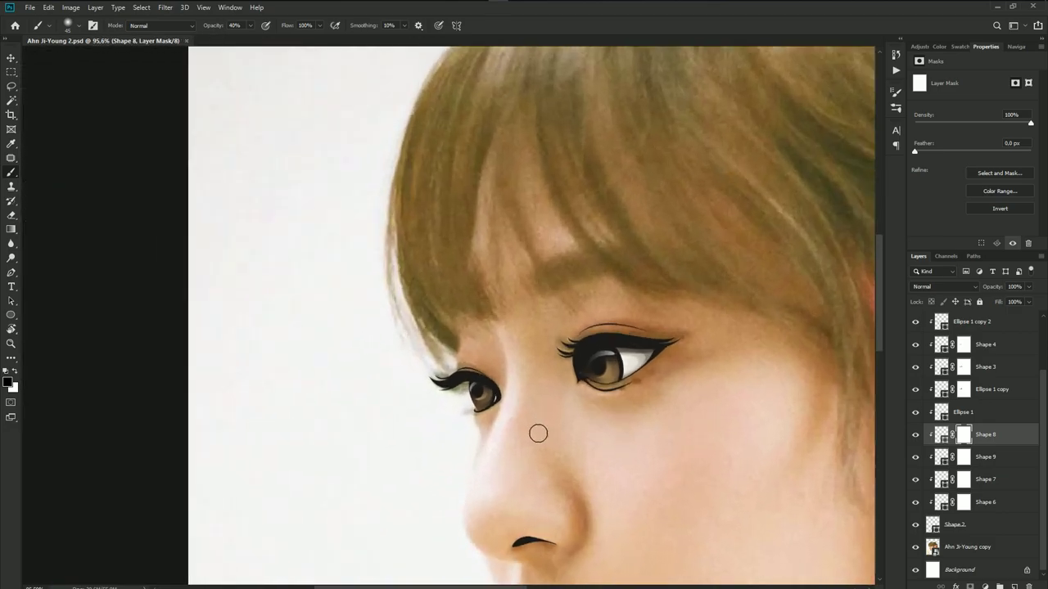
scroll(660, 437, "up", 1)
scroll(571, 372, "down", 1)
scroll(571, 374, "down", 1)
scroll(571, 374, "down", 1)
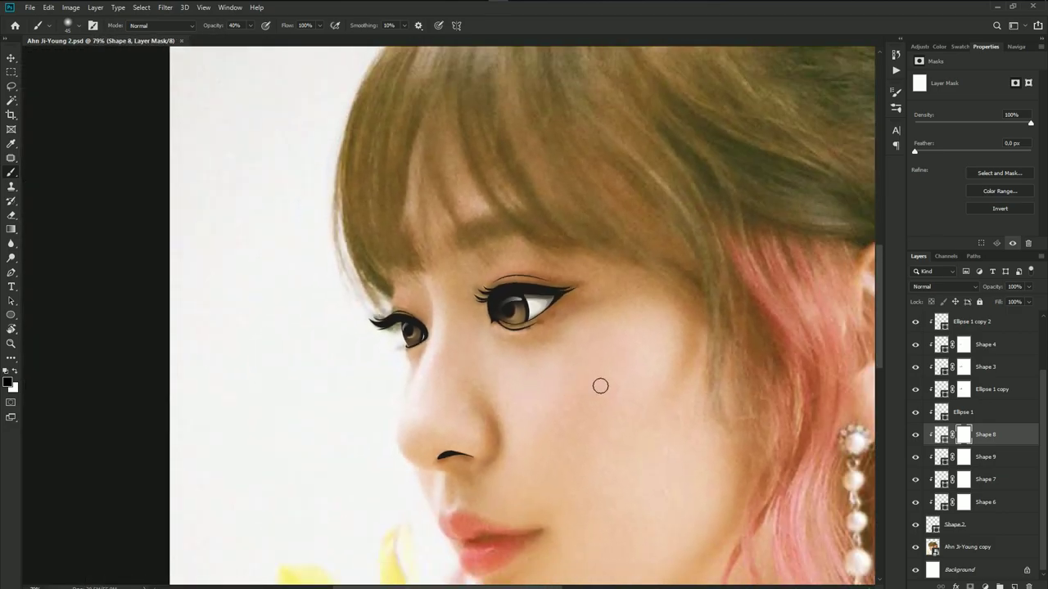
- Group layers Shape 2 through Shape 5 into Group 1
left_click(958, 524)
scroll(984, 413, "up", 2)
left_click(981, 374, "shift")
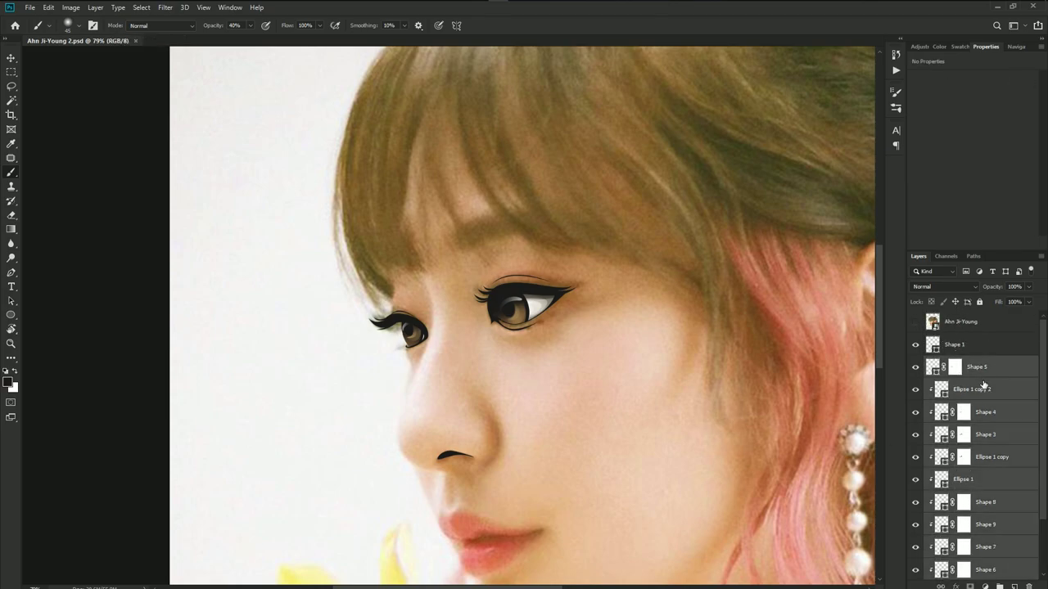
key("ctrl+g")
- Hide and re-show the photo copy to check the drawn shapes
left_click(915, 381)
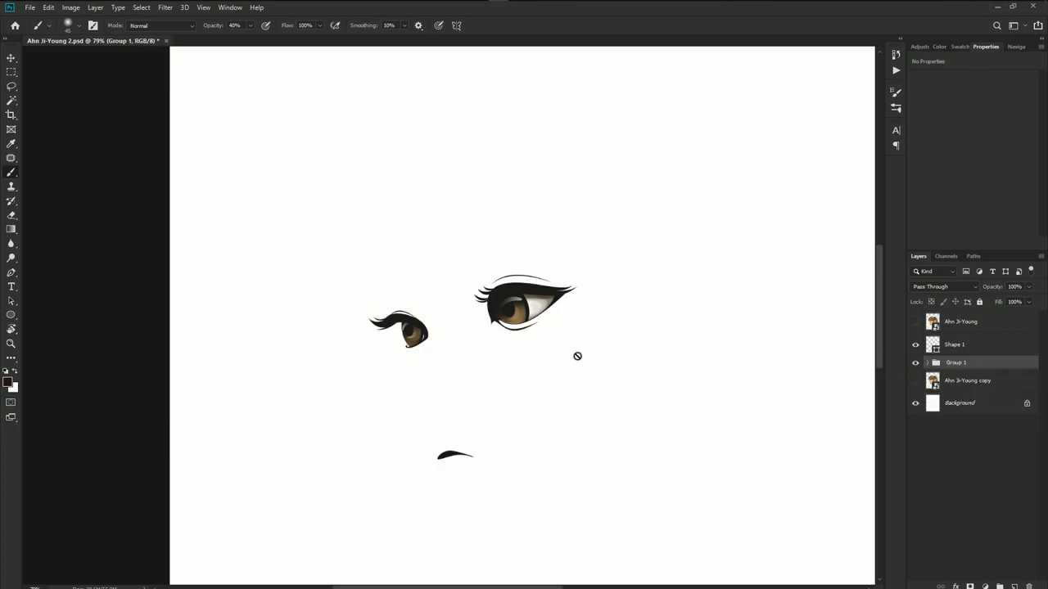
scroll(524, 346, "down", 2)
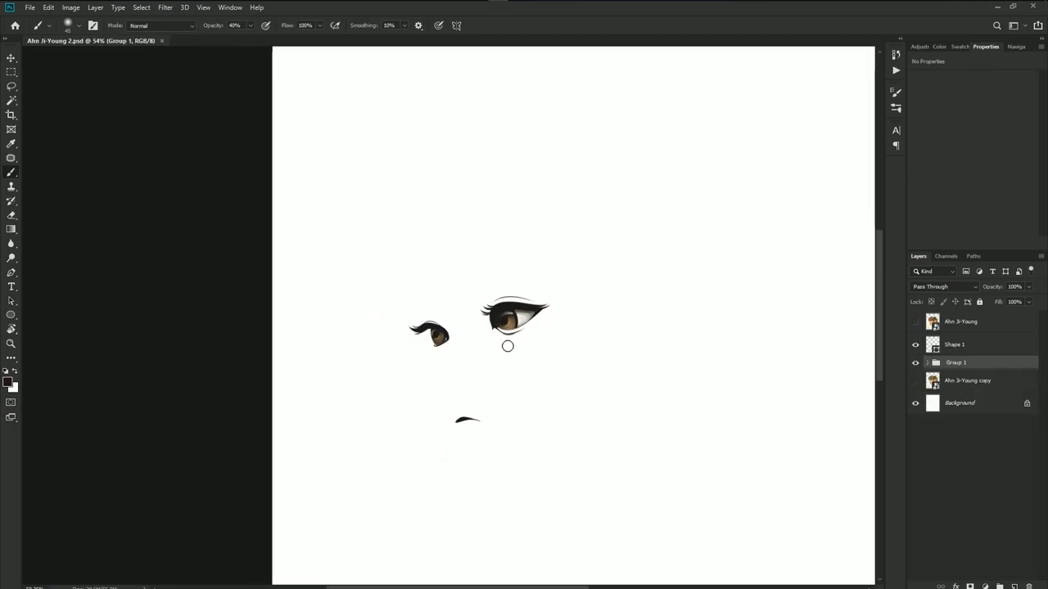
left_click(915, 380)
scroll(512, 315, "up", 2)
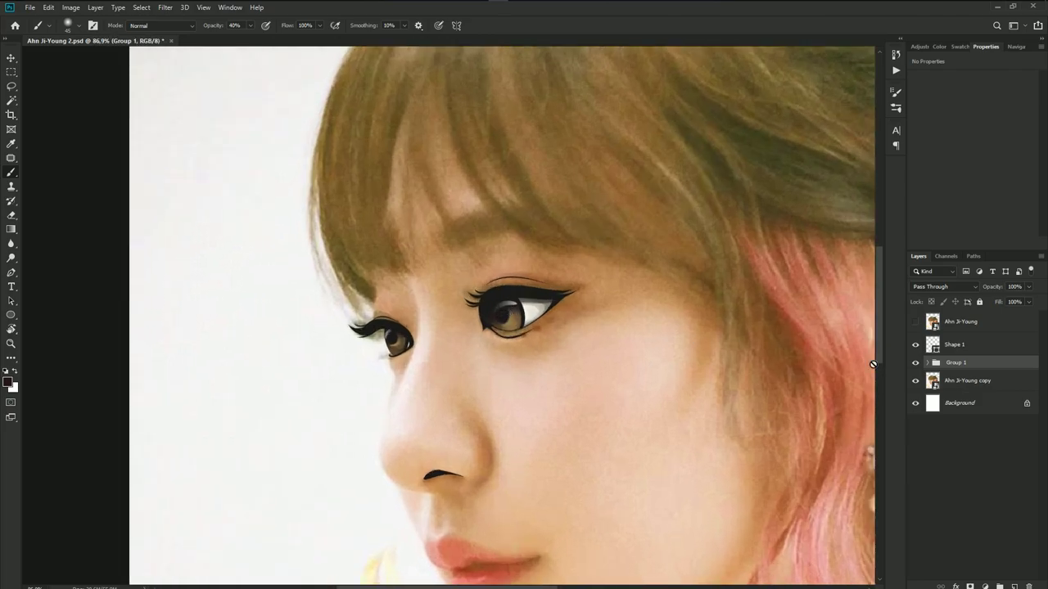
- Trace the near eyebrow's curved top edge and pointed outer tip as a shape
key("p")
left_click(953, 344)
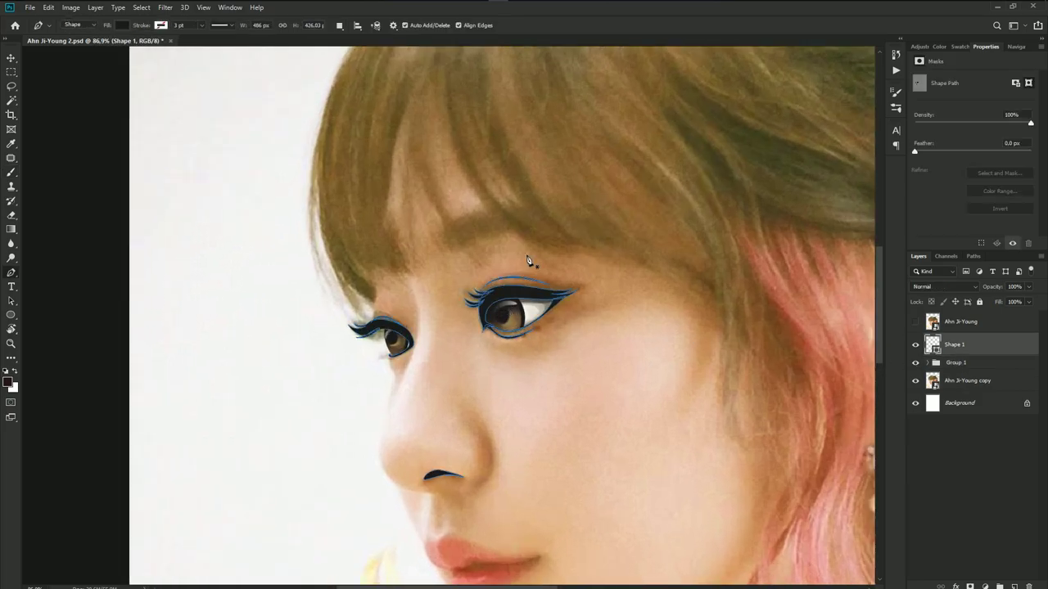
scroll(464, 233, "up", 3)
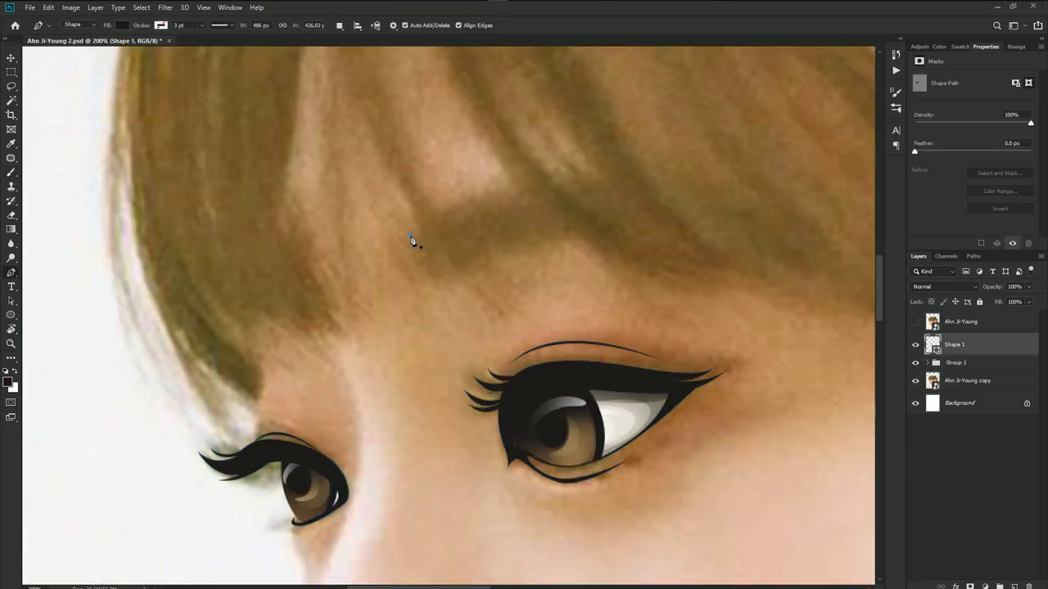
scroll(411, 237, "up", 1)
left_click(265, 312)
left_click_drag(409, 259, 452, 250)
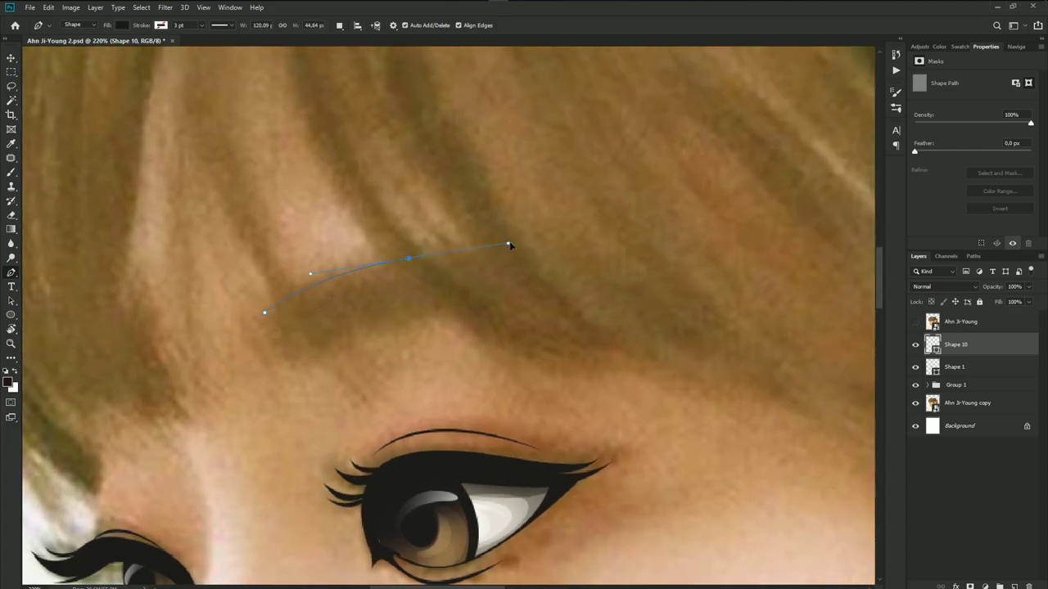
left_click(570, 245)
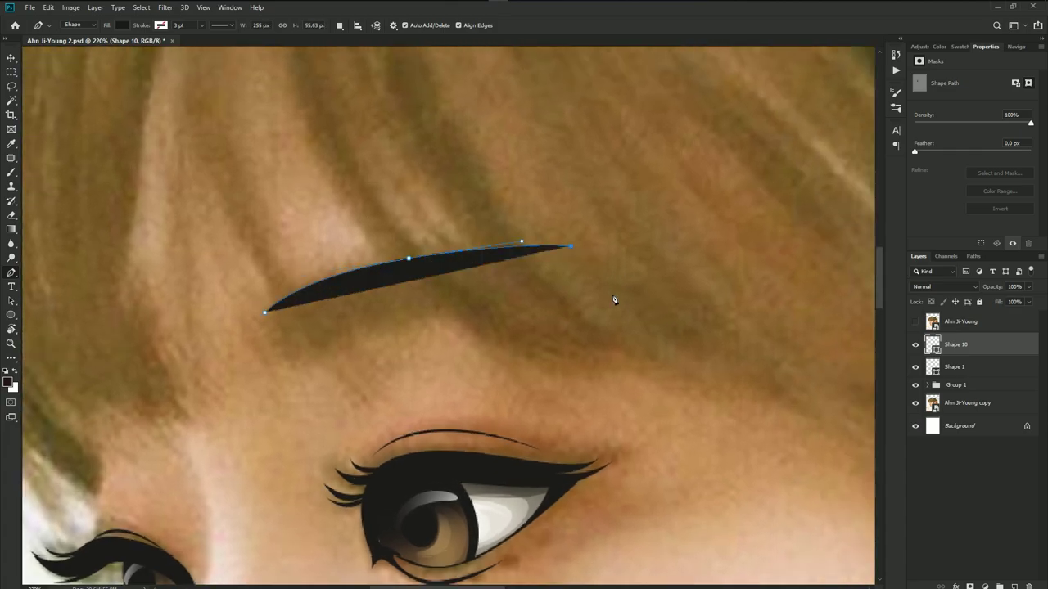
left_click(636, 305)
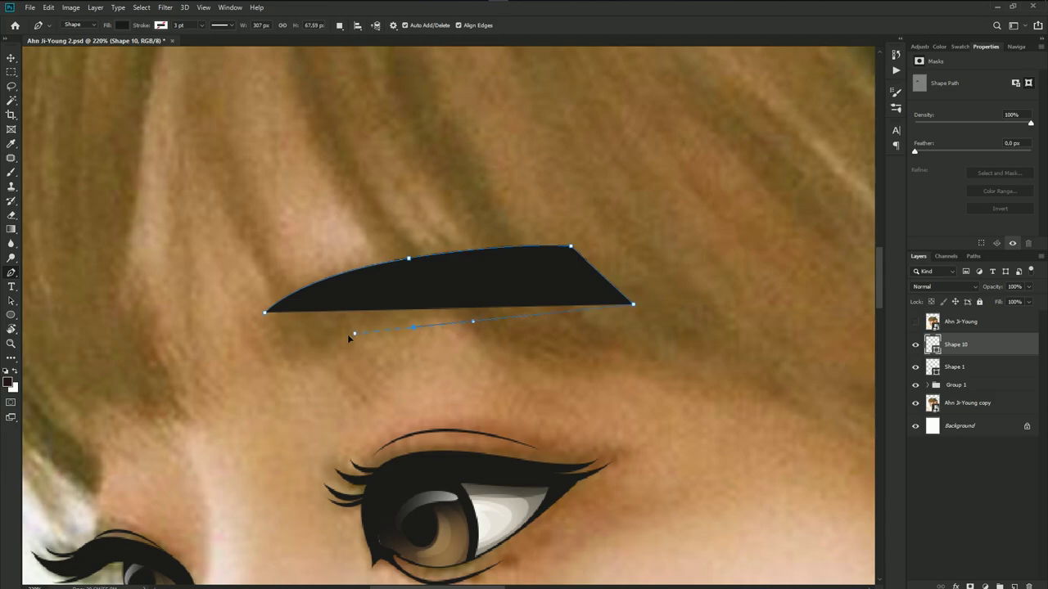
left_click_drag(322, 347, 316, 355)
key("ctrl+z")
- Add two strand-like notches at the eyebrow's inner end and close the path
left_click(291, 365)
scroll(294, 346, "up", 2)
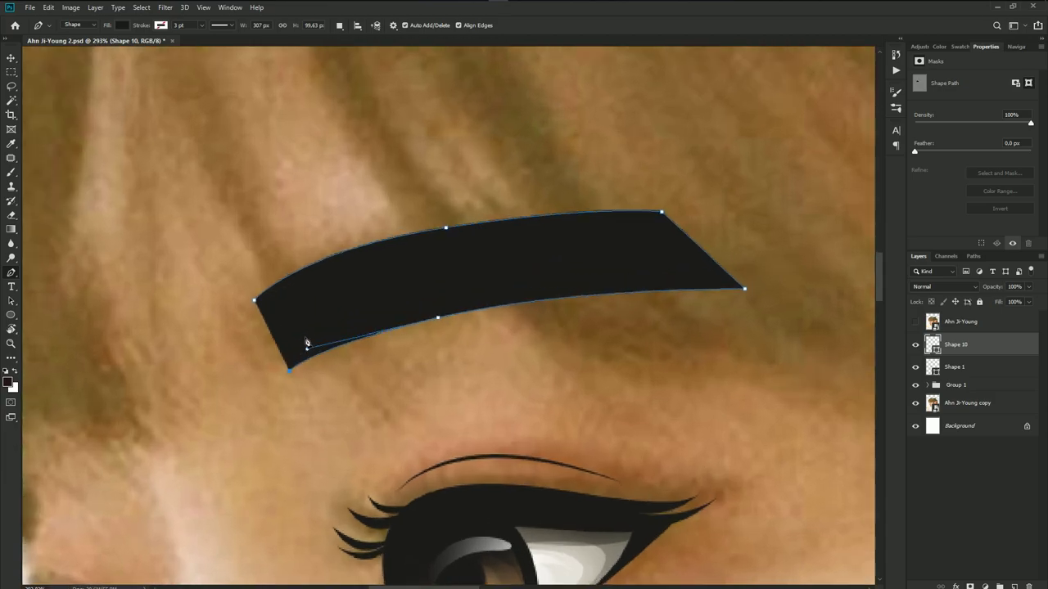
left_click_drag(282, 369, 285, 337)
left_click_drag(273, 373, 271, 325)
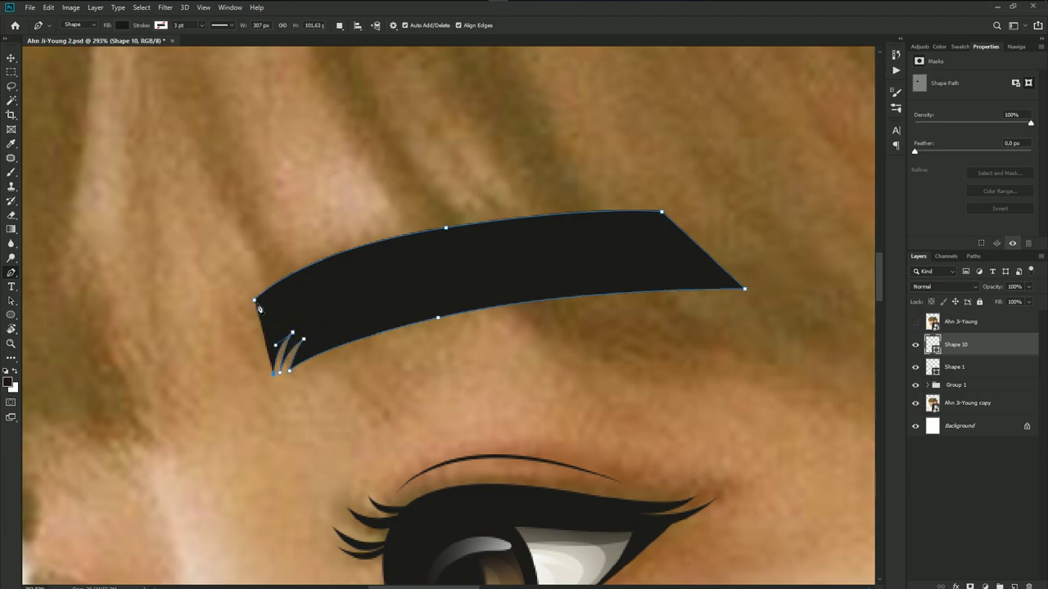
left_click_drag(259, 297, 272, 274)
left_click_drag(220, 373, 338, 334)
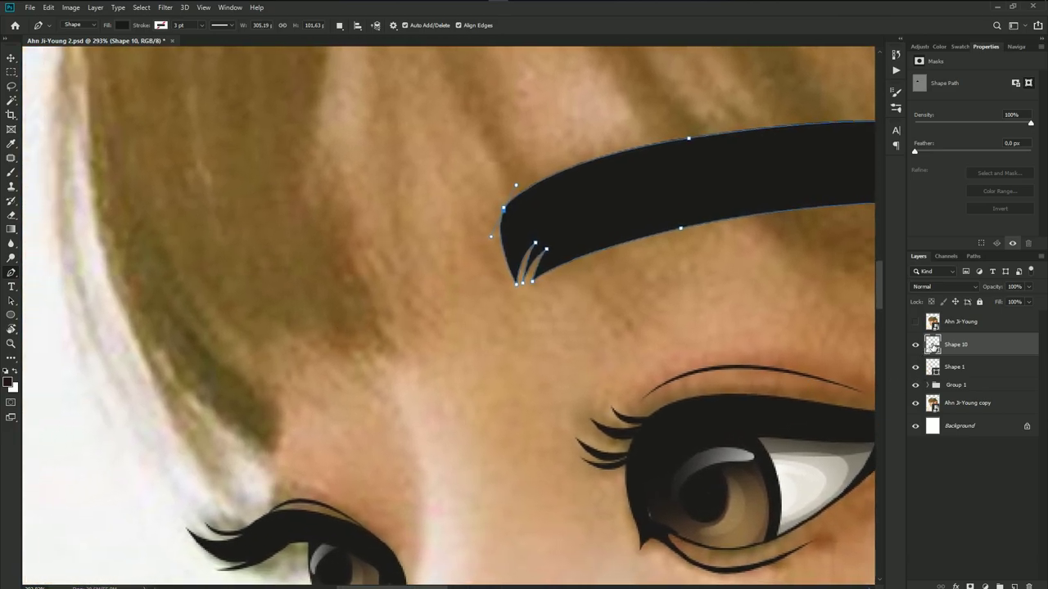
- Fill the eyebrow shape with reddish brown #784222
double_click(932, 345)
left_click(302, 256)
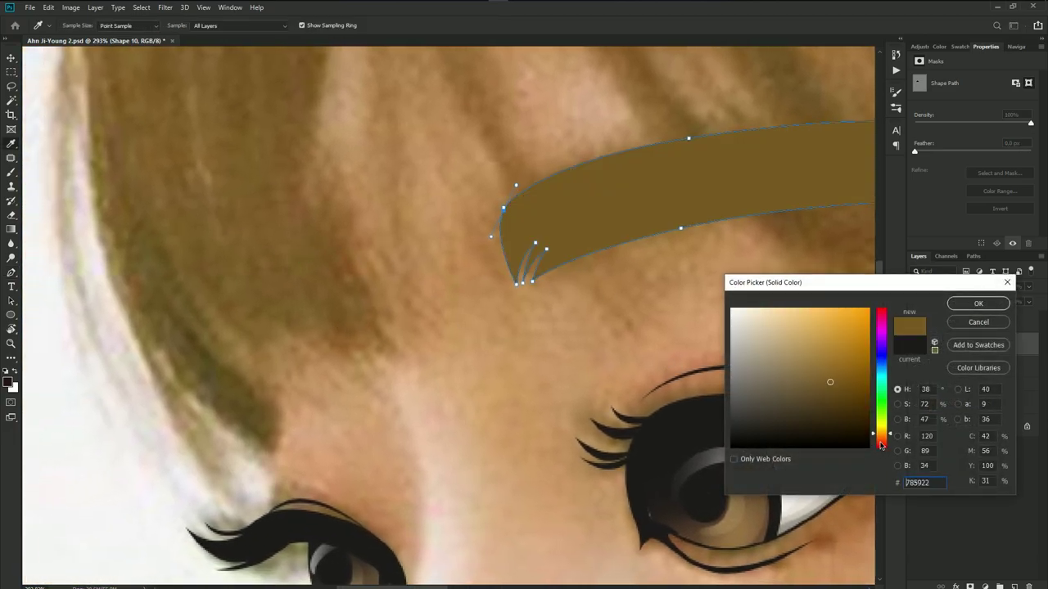
left_click(881, 442)
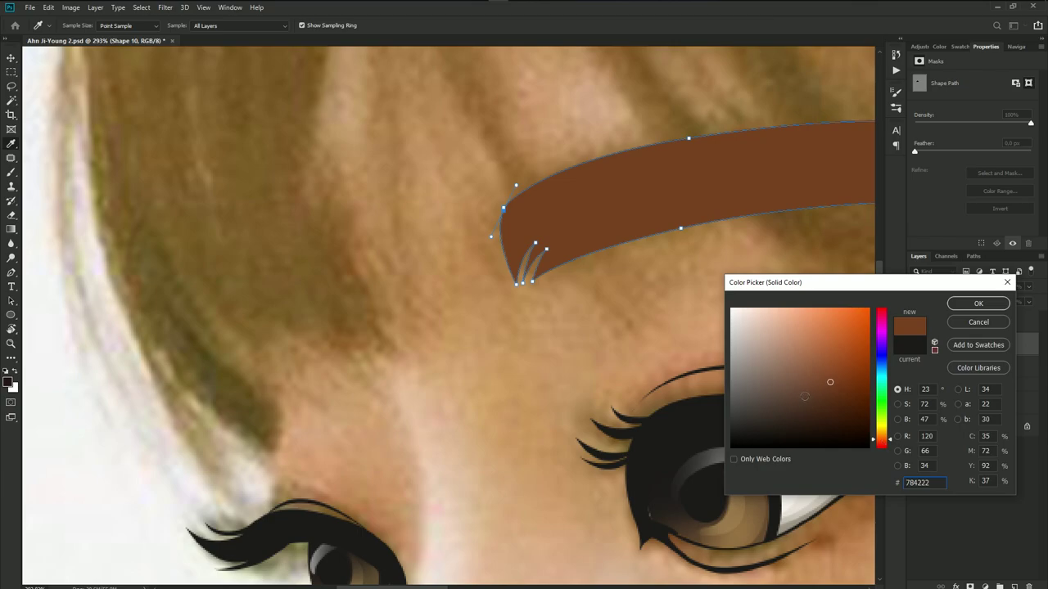
left_click(978, 303)
- Save the document and reselect the eyebrow shape layer
key("p")
scroll(638, 374, "down", 3)
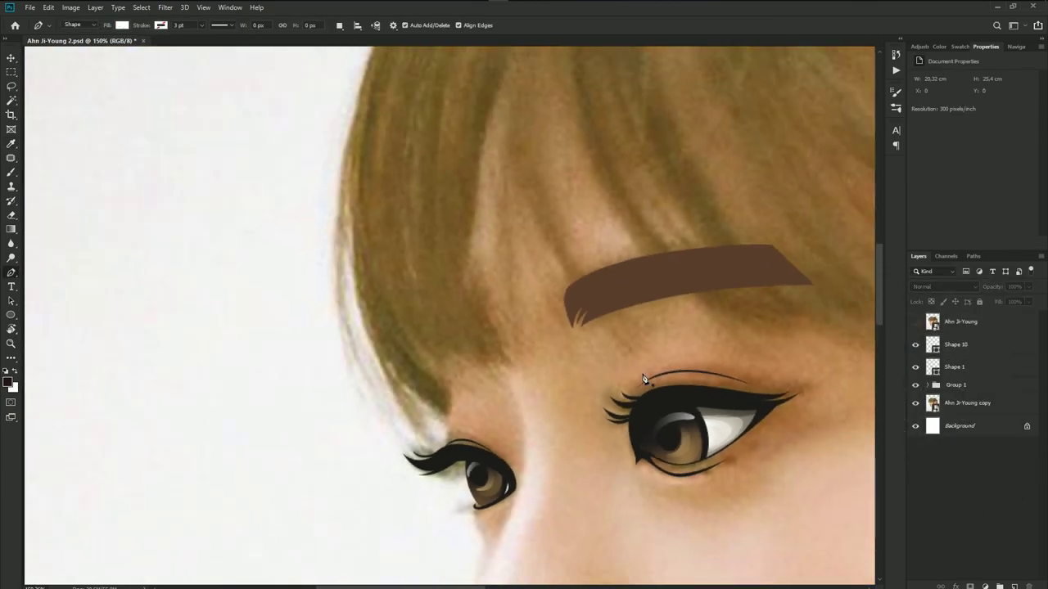
scroll(643, 379, "down", 2)
scroll(478, 355, "down", 2)
scroll(475, 339, "down", 2)
key("ctrl+s")
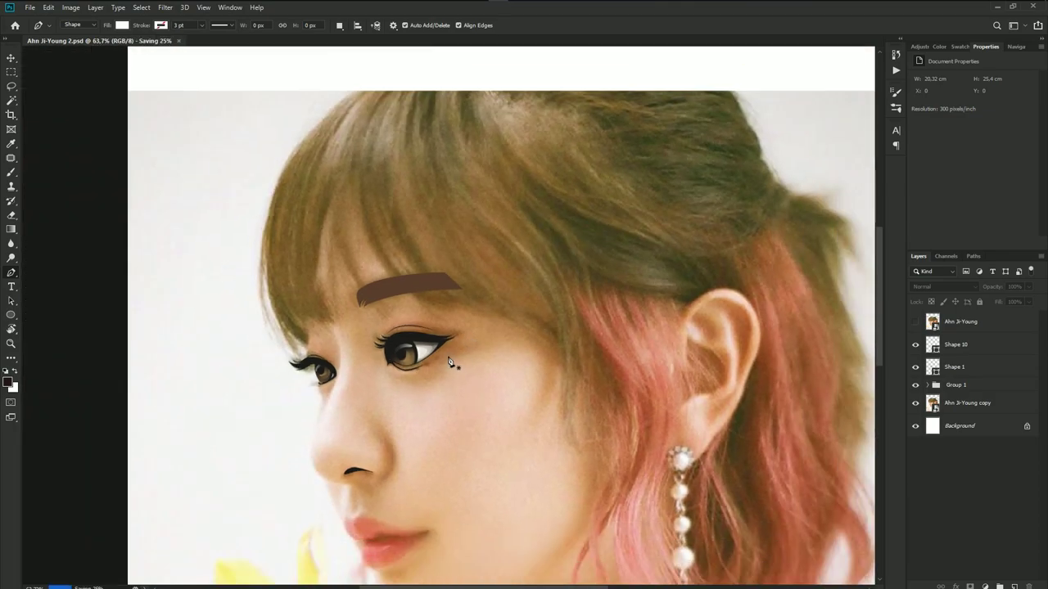
scroll(319, 300, "up", 2)
scroll(320, 311, "up", 1)
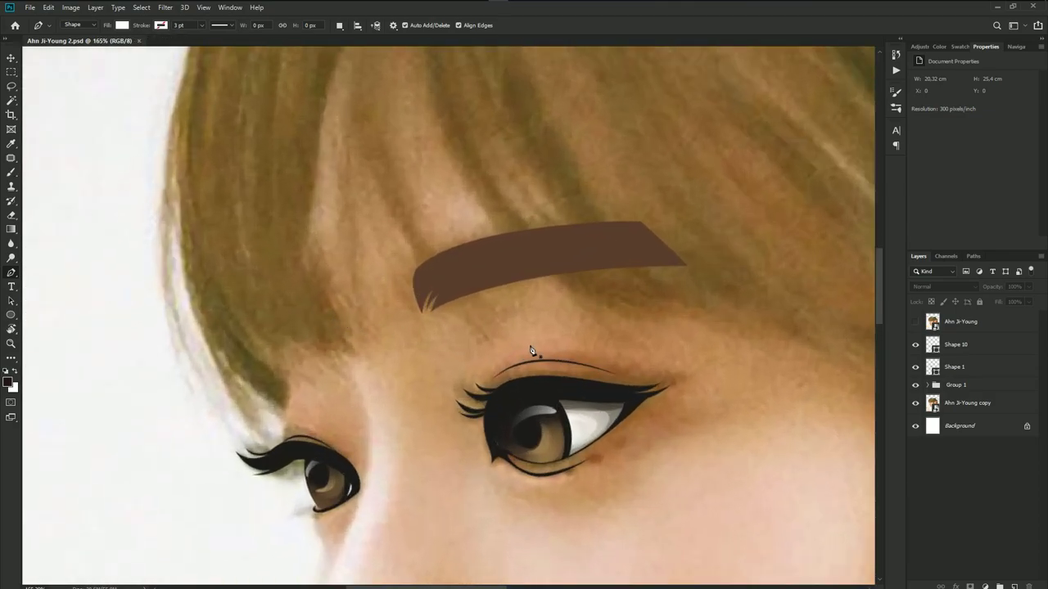
left_click(961, 348)
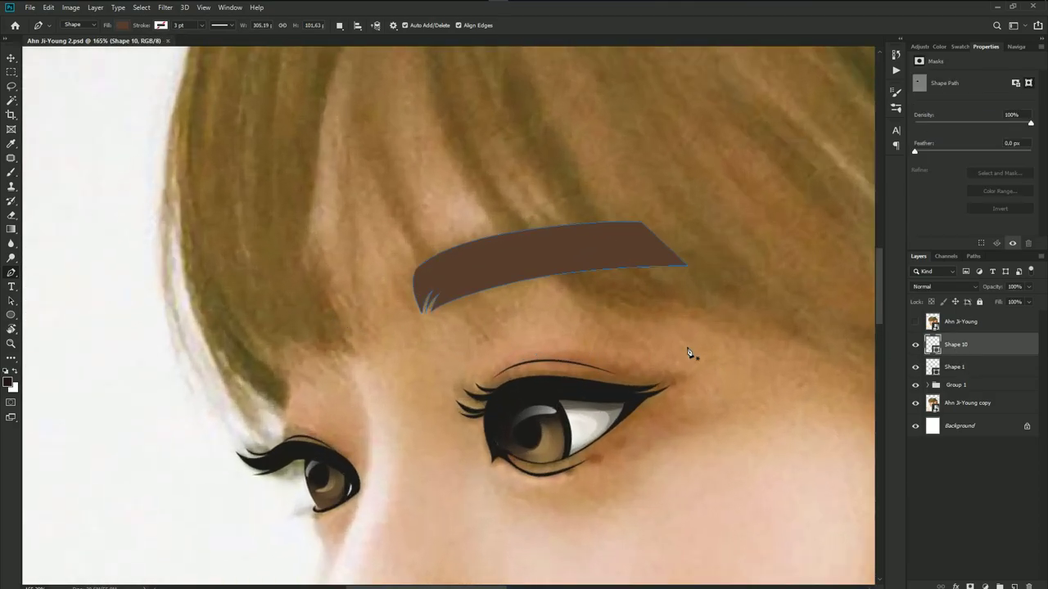
- Trace the far eyebrow into the brown Shape 10 layer with curved anchors and close it
left_click(339, 329)
left_click(315, 289)
left_click_drag(260, 293, 246, 301)
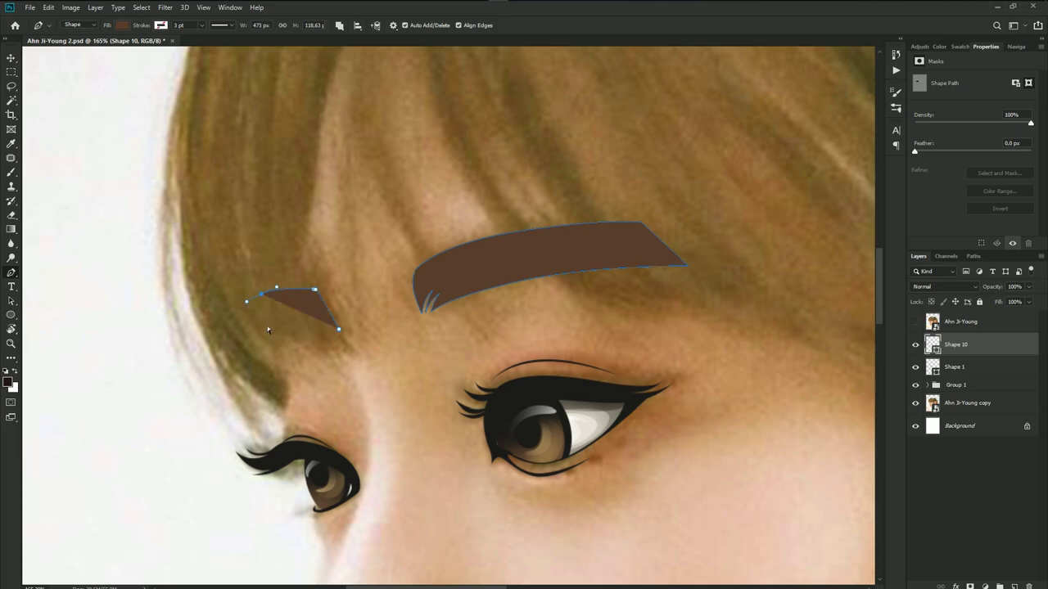
key("ctrl+z")
left_click_drag(256, 300, 235, 311)
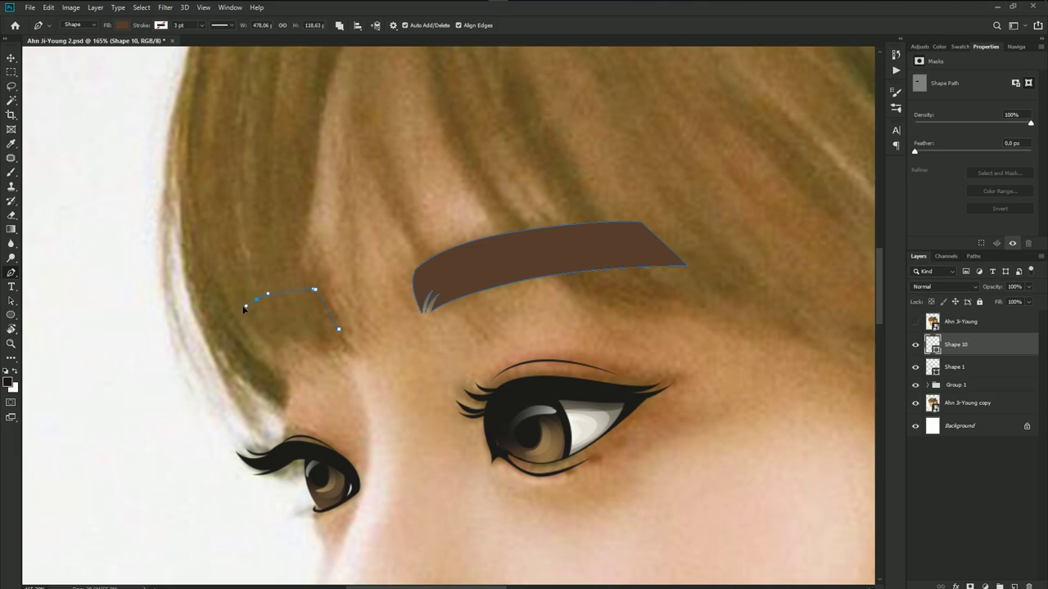
left_click(261, 356)
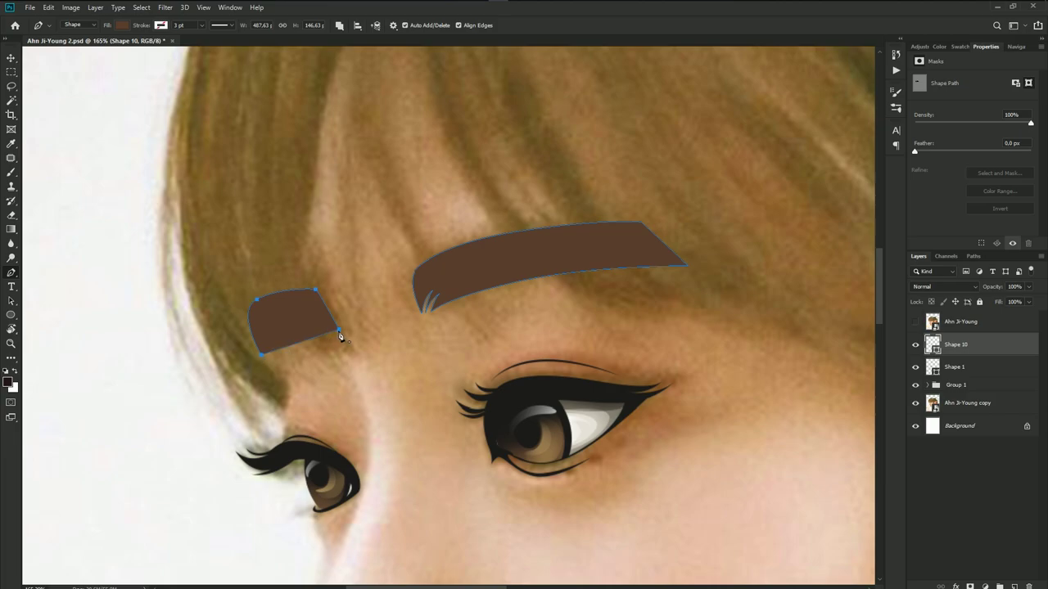
left_click_drag(339, 331, 409, 346)
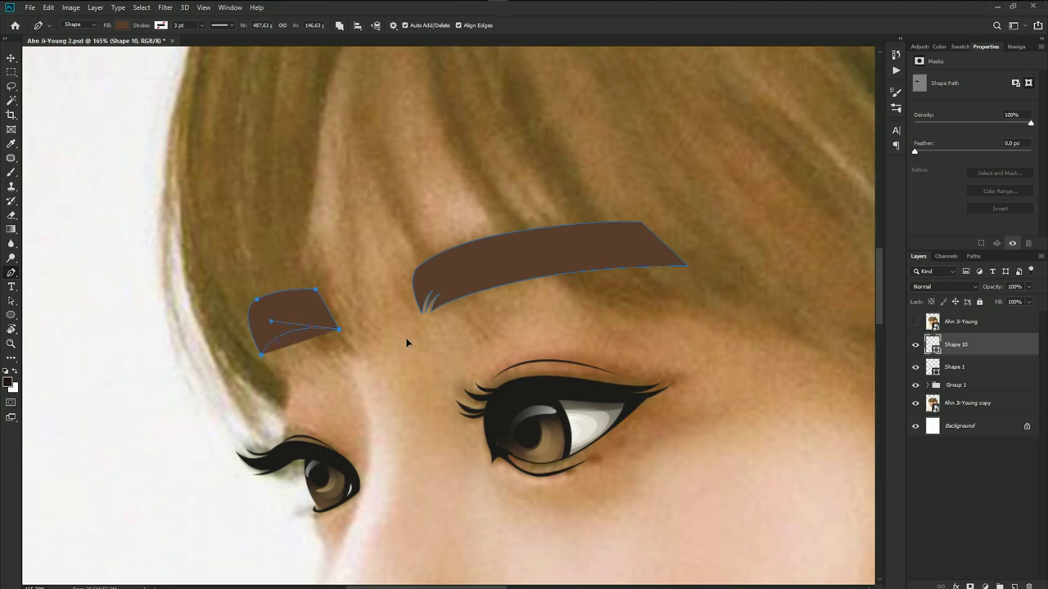
left_click(947, 489)
scroll(491, 356, "down", 5)
scroll(492, 356, "down", 4)
- Trace a thin curved lip-line shape where the lips meet
left_click_drag(569, 434, 480, 344)
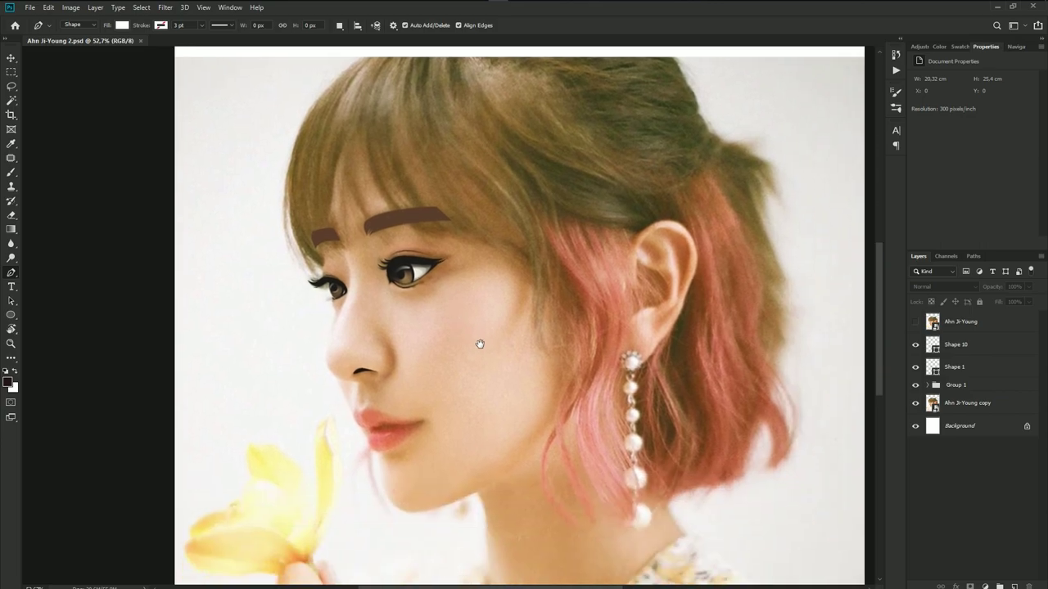
scroll(398, 402, "up", 1)
scroll(374, 432, "up", 2)
scroll(374, 433, "up", 1)
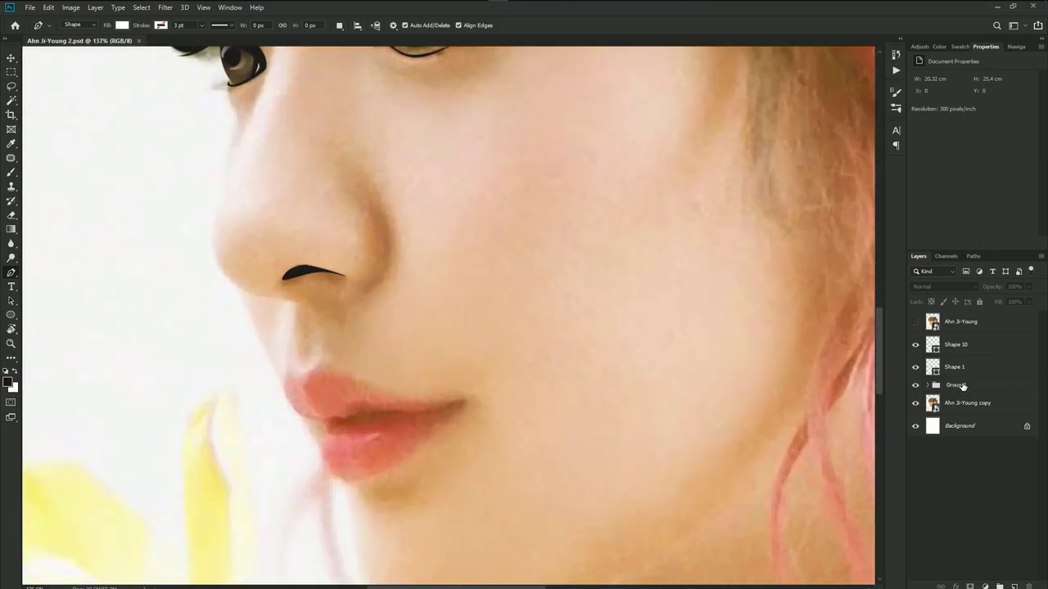
left_click(961, 386)
scroll(329, 428, "up", 2)
scroll(320, 426, "up", 2)
scroll(309, 421, "up", 1)
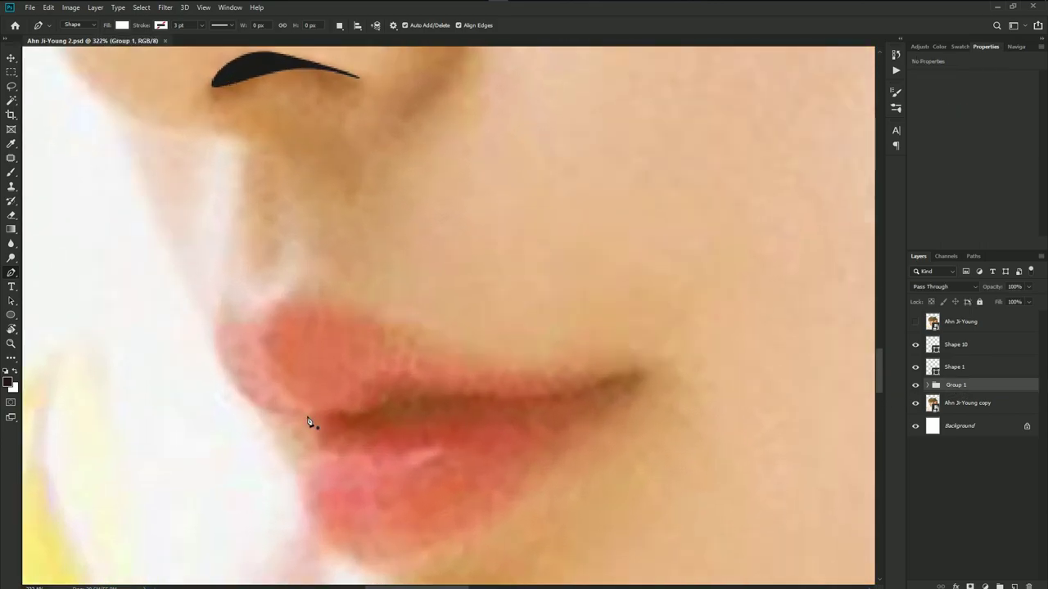
left_click_drag(303, 416, 321, 419)
left_click_drag(383, 399, 398, 385)
left_click_drag(498, 396, 565, 398)
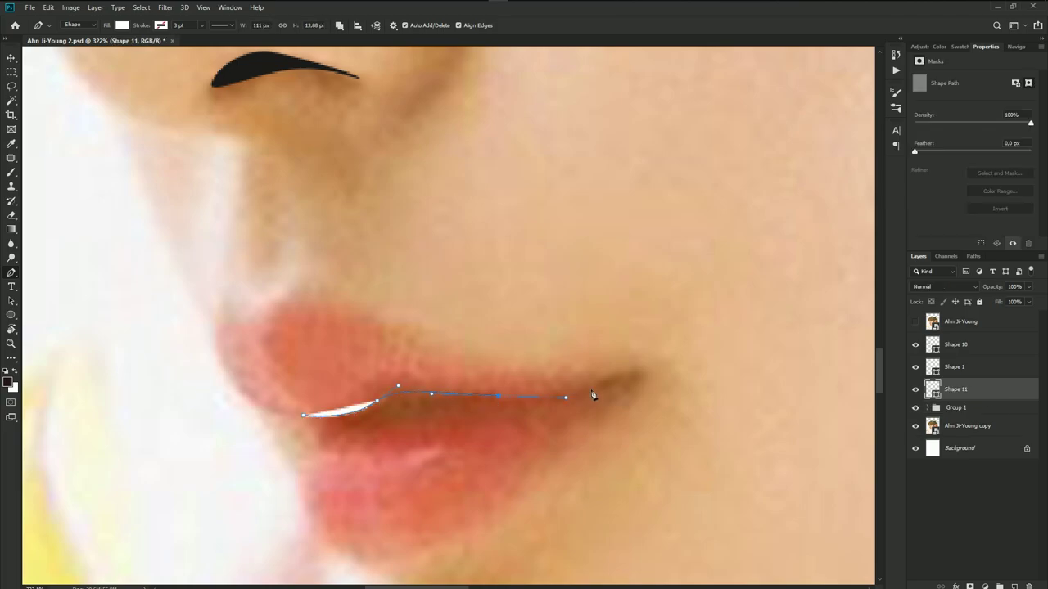
left_click_drag(622, 372, 635, 366)
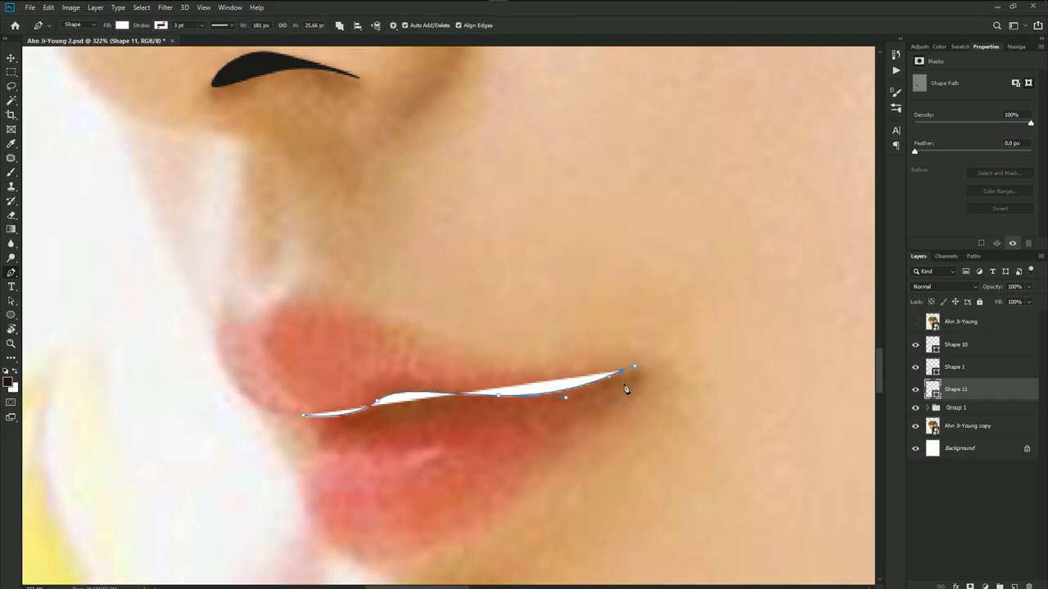
left_click_drag(456, 404, 436, 405)
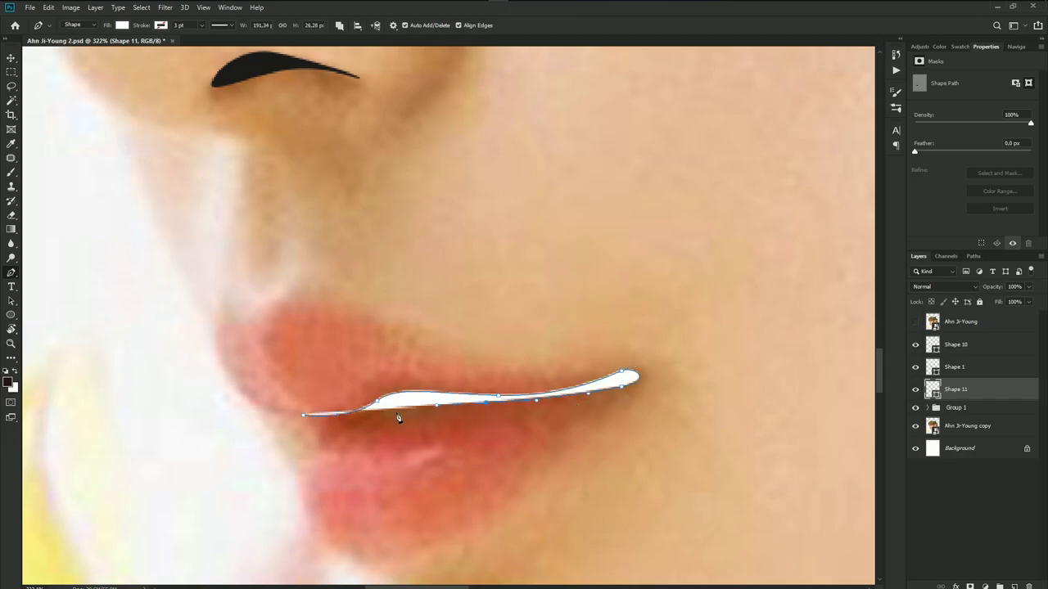
mouse_move(368, 417)
left_mouse_down()
mouse_move(313, 429)
mouse_move(281, 416)
mouse_move(290, 419)
left_mouse_up()
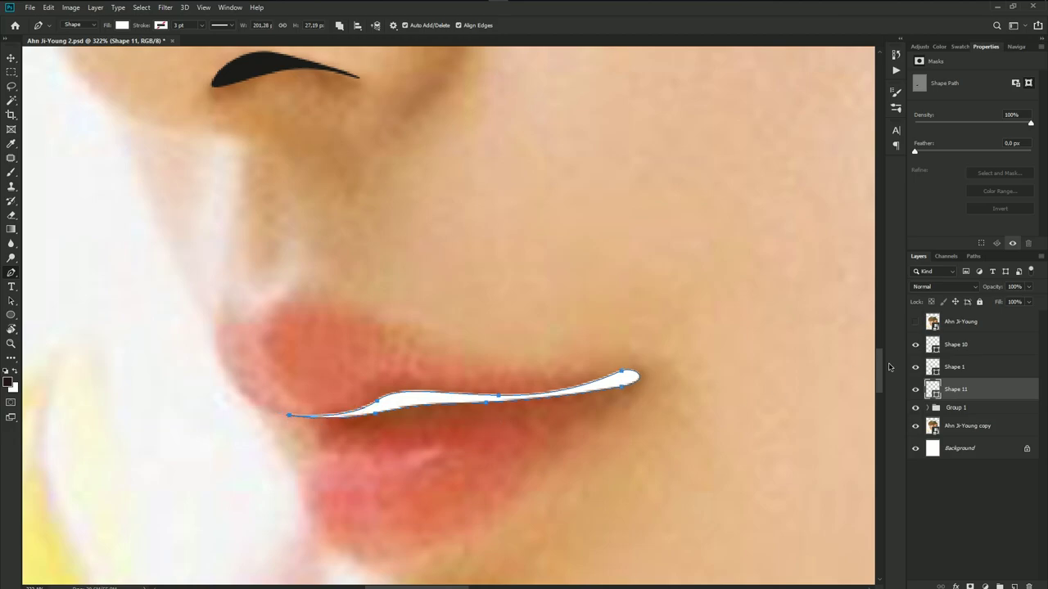
- Fill the lip-line shape with a brown sampled from the photo's lip crease
left_click(914, 322)
double_click(933, 390)
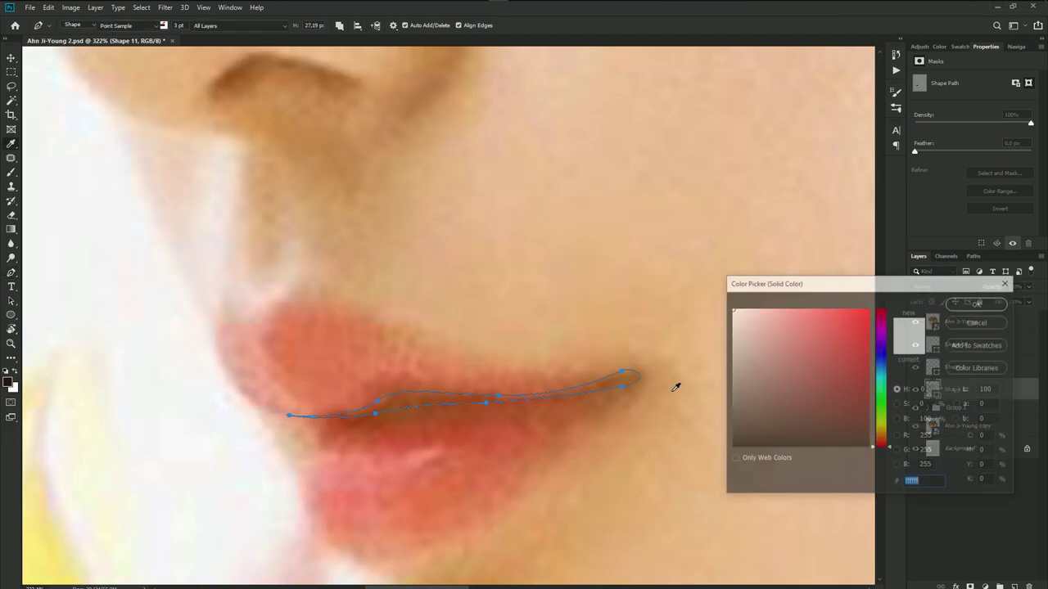
left_click(429, 396)
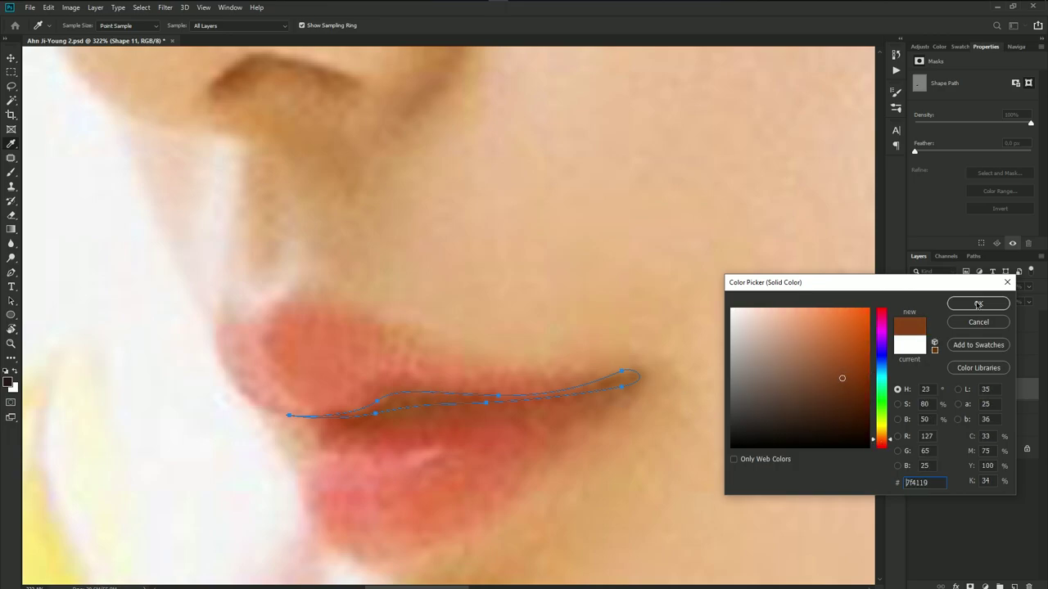
left_click(978, 302)
left_click(914, 322)
left_click(941, 499)
scroll(596, 416, "down", 2)
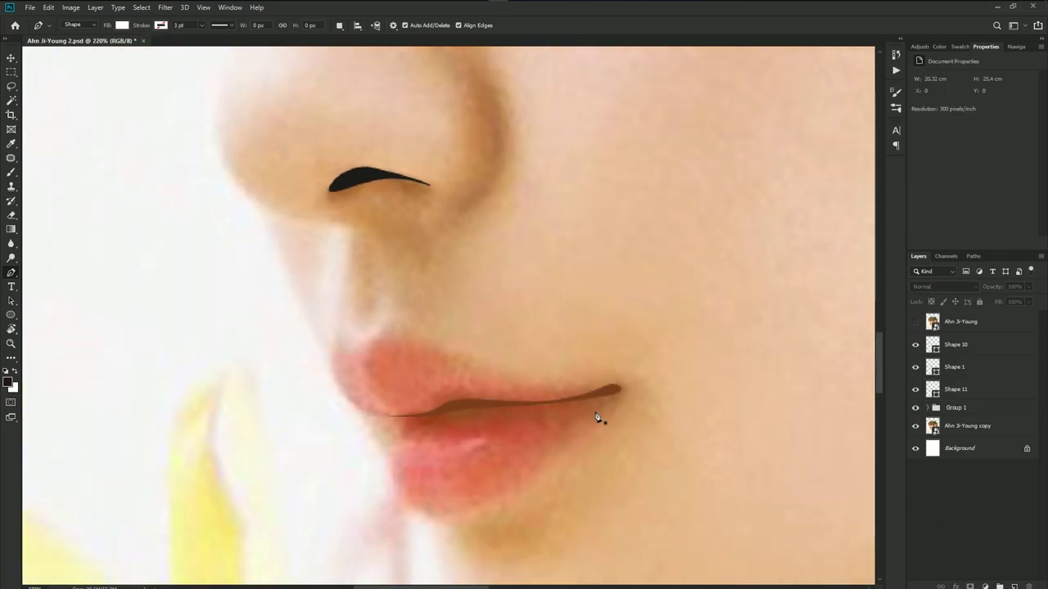
scroll(597, 417, "down", 1)
scroll(598, 434, "up", 1)
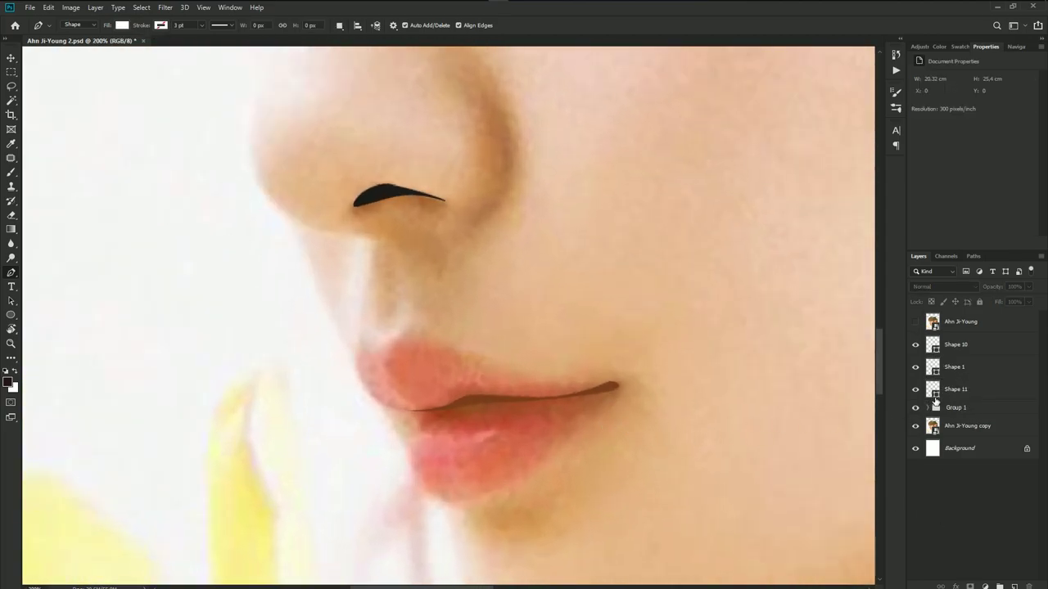
- Darken the lip-line fill to dark brown #603113
double_click(933, 389)
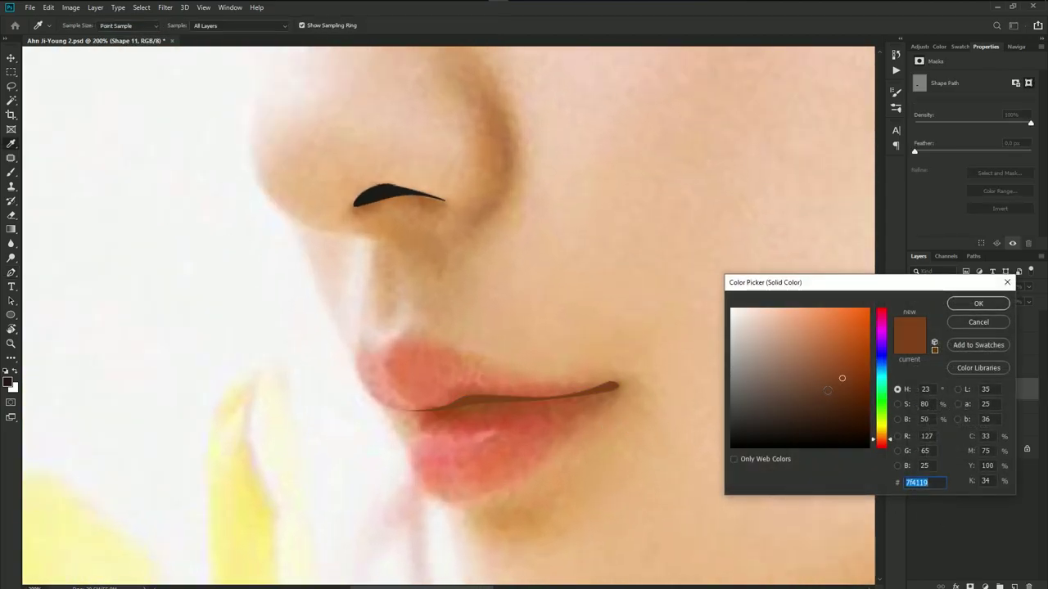
left_click(842, 396)
left_click(976, 303)
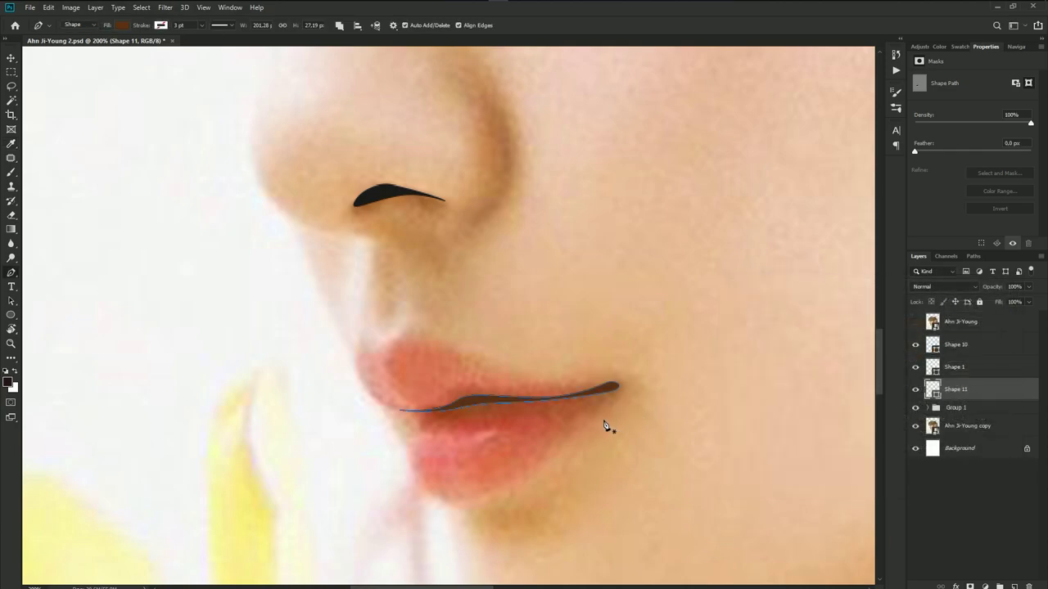
scroll(603, 423, "up", 1)
left_click(957, 407)
scroll(528, 355, "down", 1)
scroll(492, 369, "down", 1)
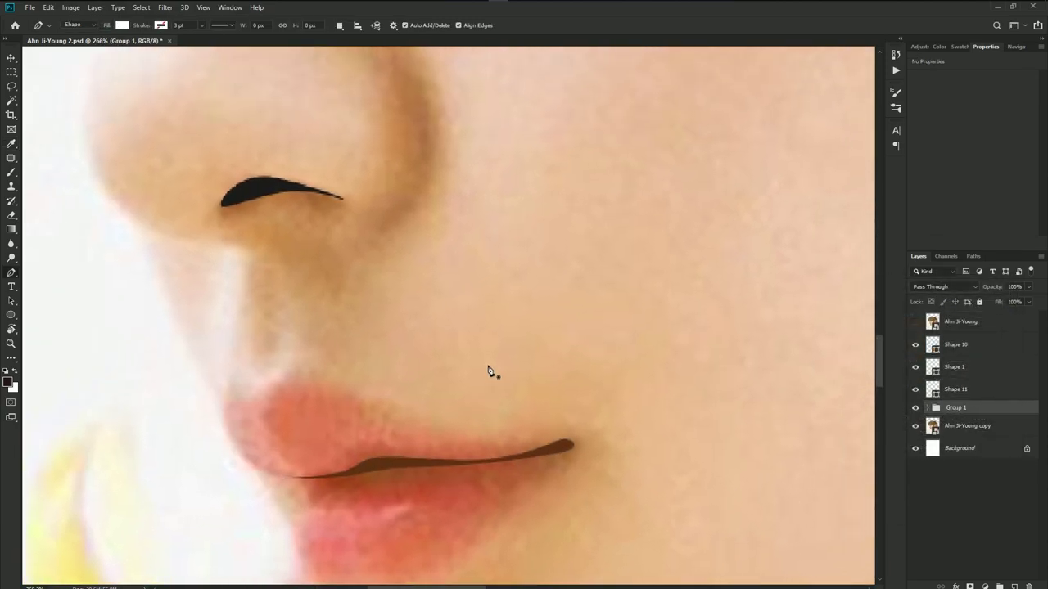
scroll(491, 360, "down", 2)
scroll(496, 342, "down", 1)
scroll(480, 440, "up", 1)
scroll(474, 433, "up", 1)
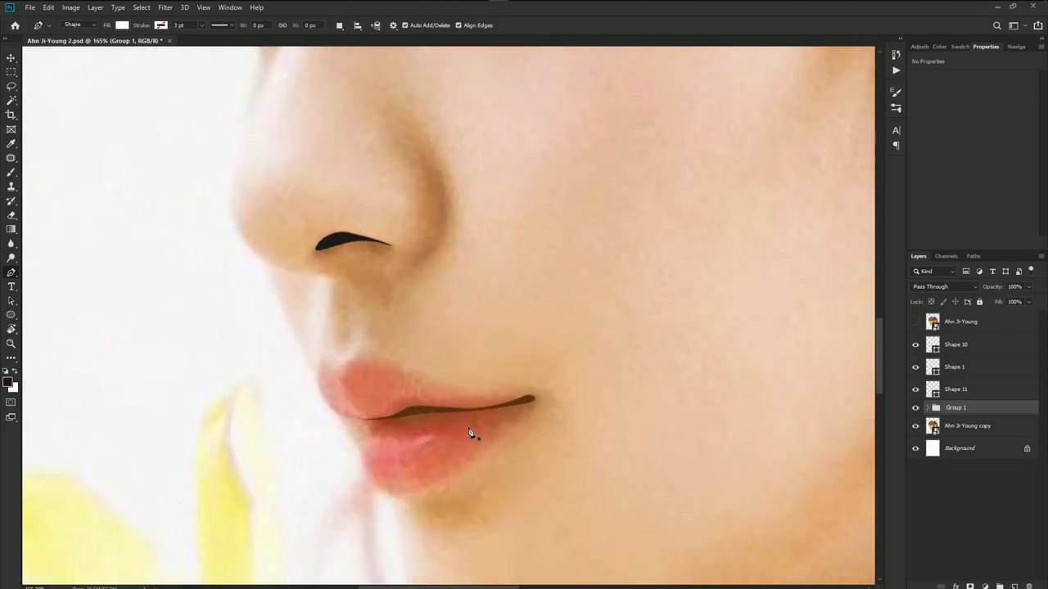
scroll(474, 433, "up", 1)
double_click(932, 390)
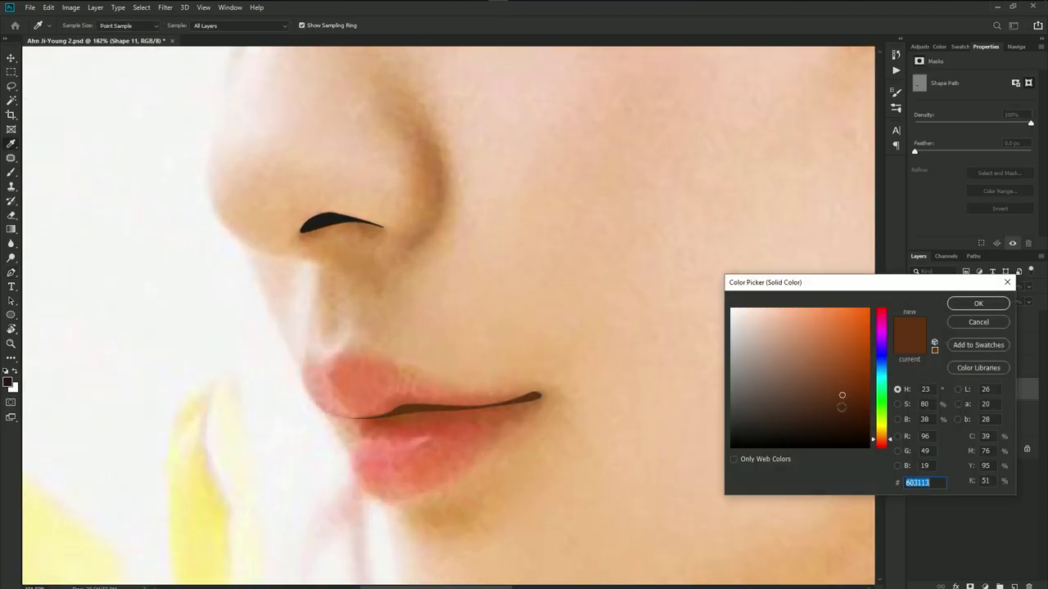
left_click(980, 305)
scroll(511, 419, "up", 2)
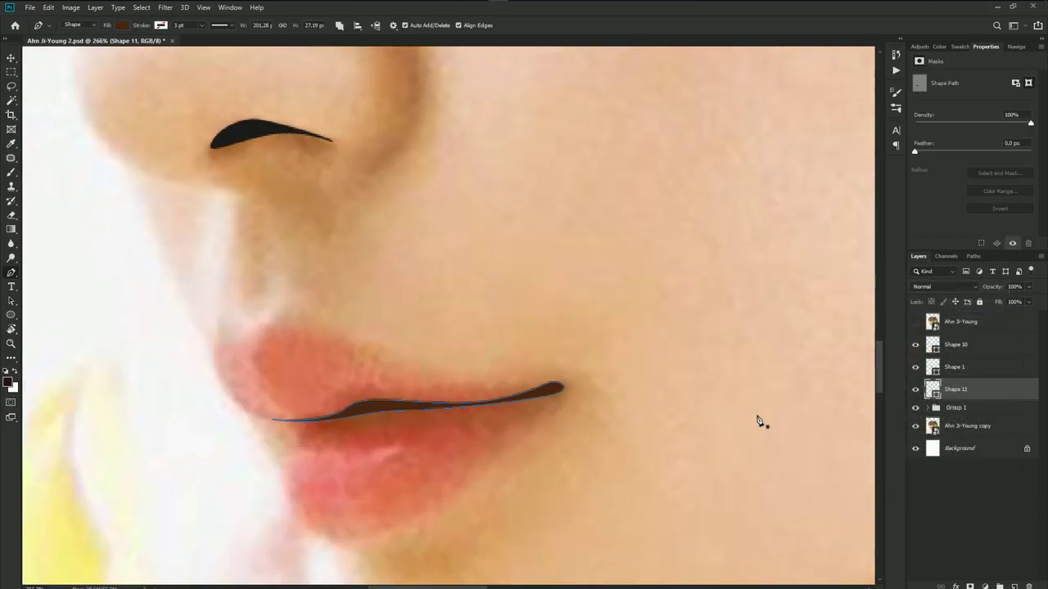
- Outline both lips with curved anchors as the closed Shape 12 path
mouse_move(547, 417)
left_mouse_down()
mouse_move(578, 338)
mouse_move(560, 311)
left_mouse_up()
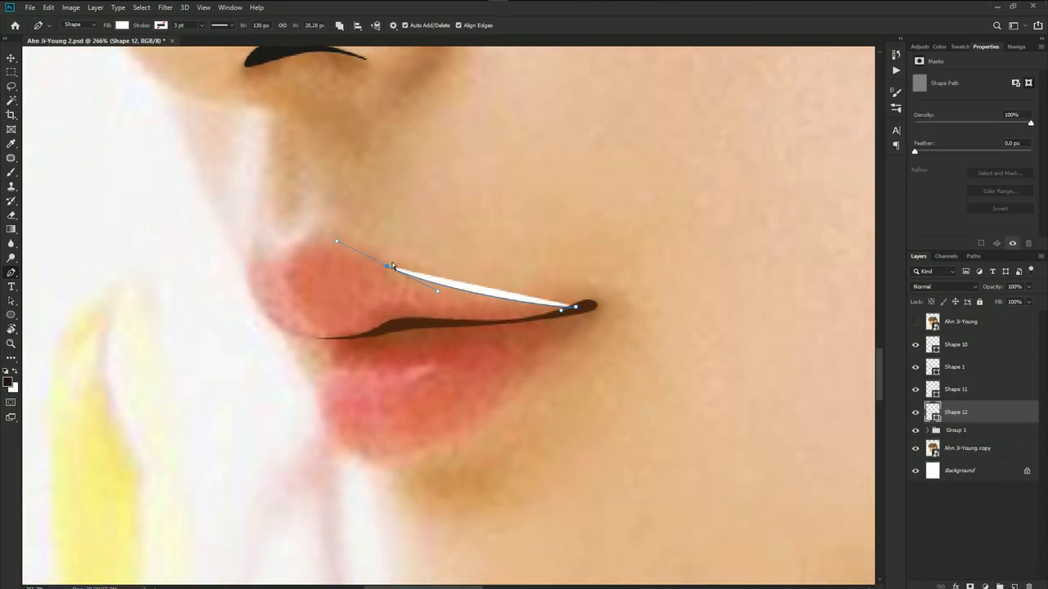
left_click_drag(373, 251, 297, 211)
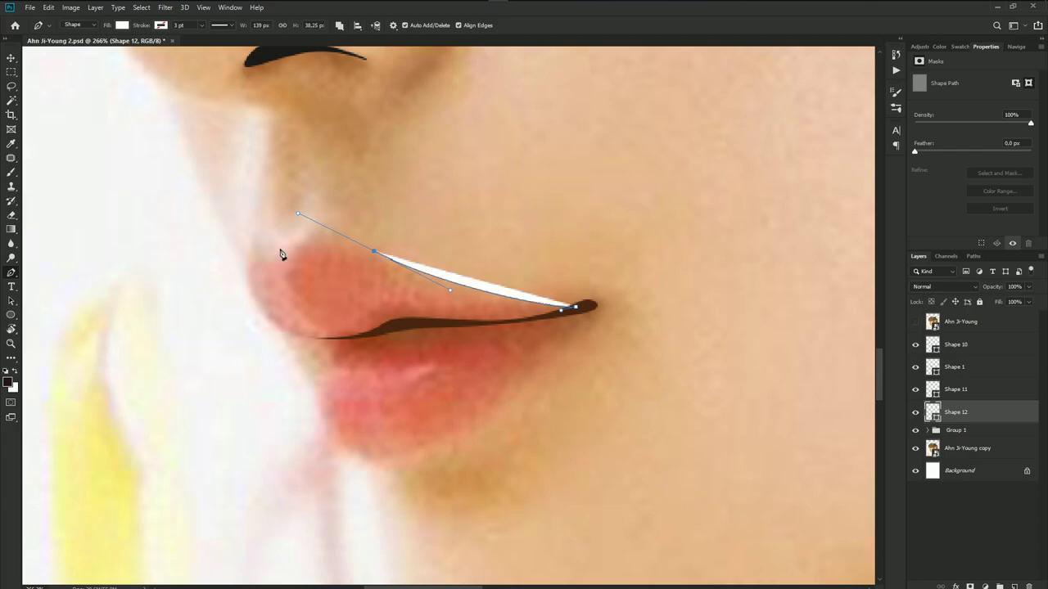
left_click_drag(279, 252, 239, 272)
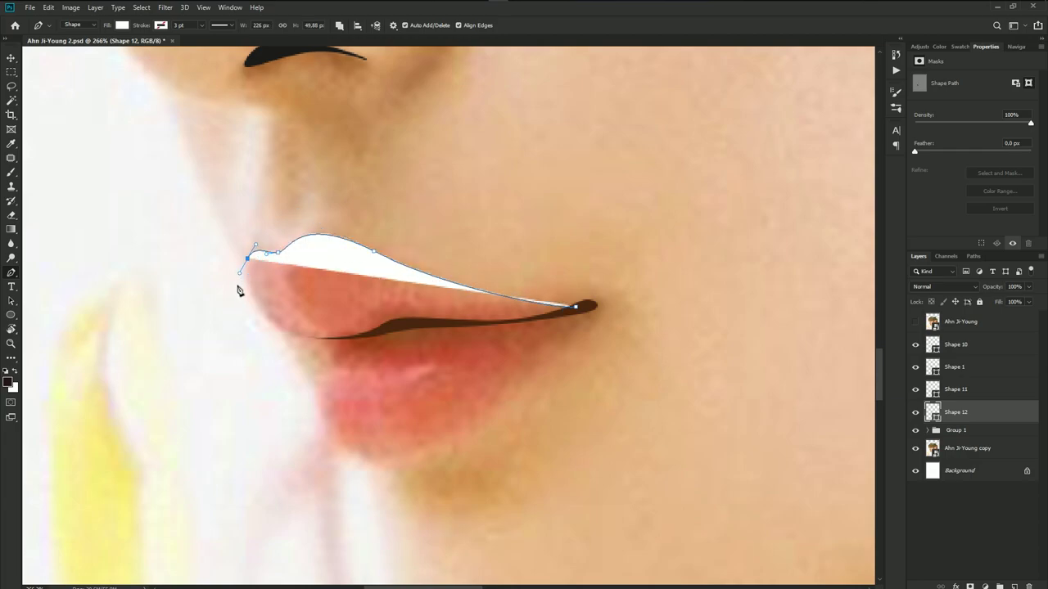
left_click_drag(316, 338, 377, 339)
left_click_drag(315, 379, 369, 339)
left_click_drag(328, 431, 354, 462)
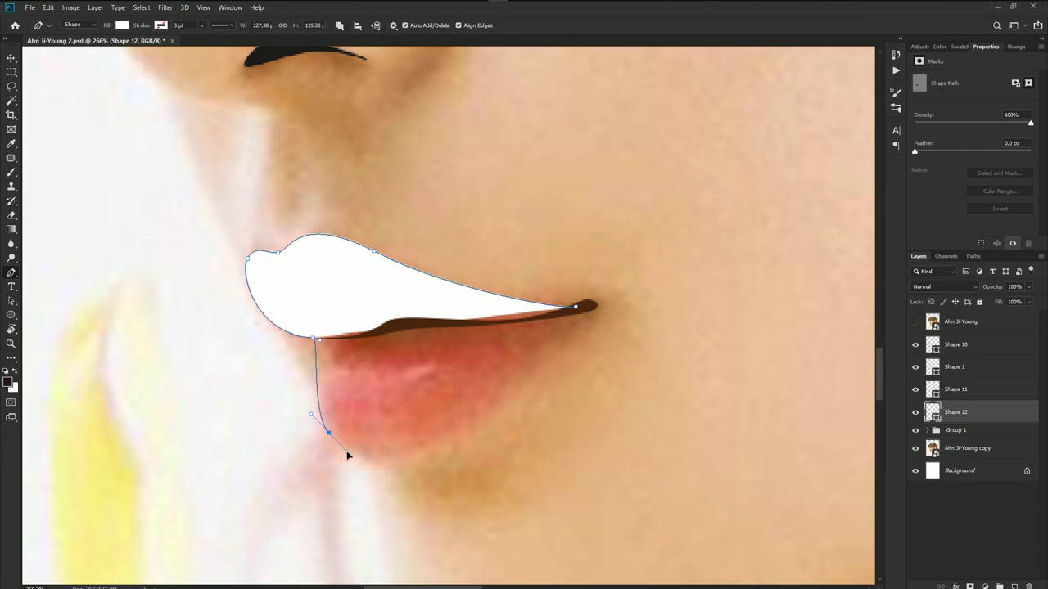
left_click(484, 407)
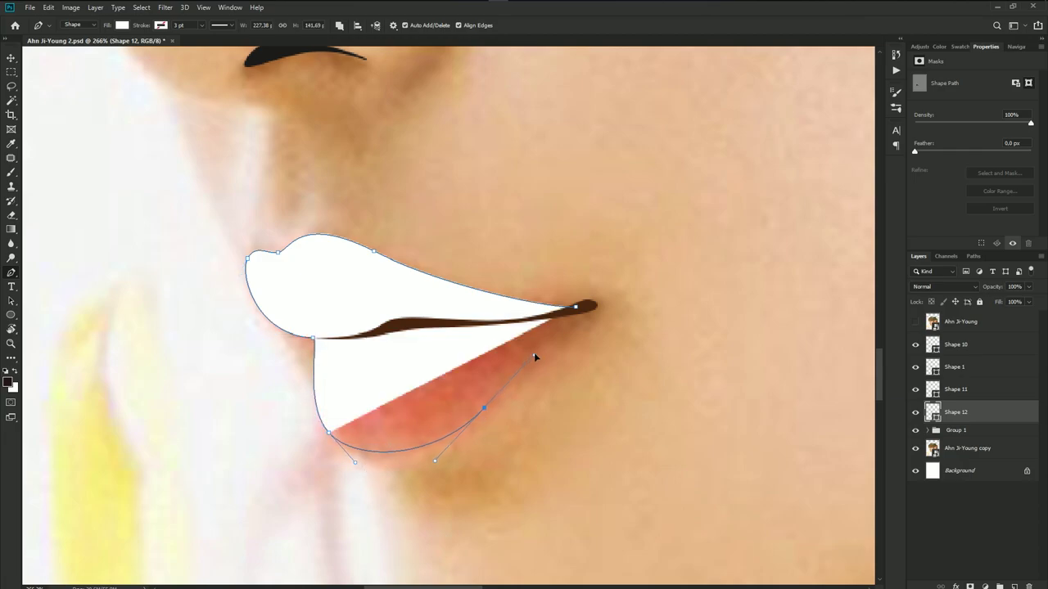
left_click(534, 353)
left_click(586, 309)
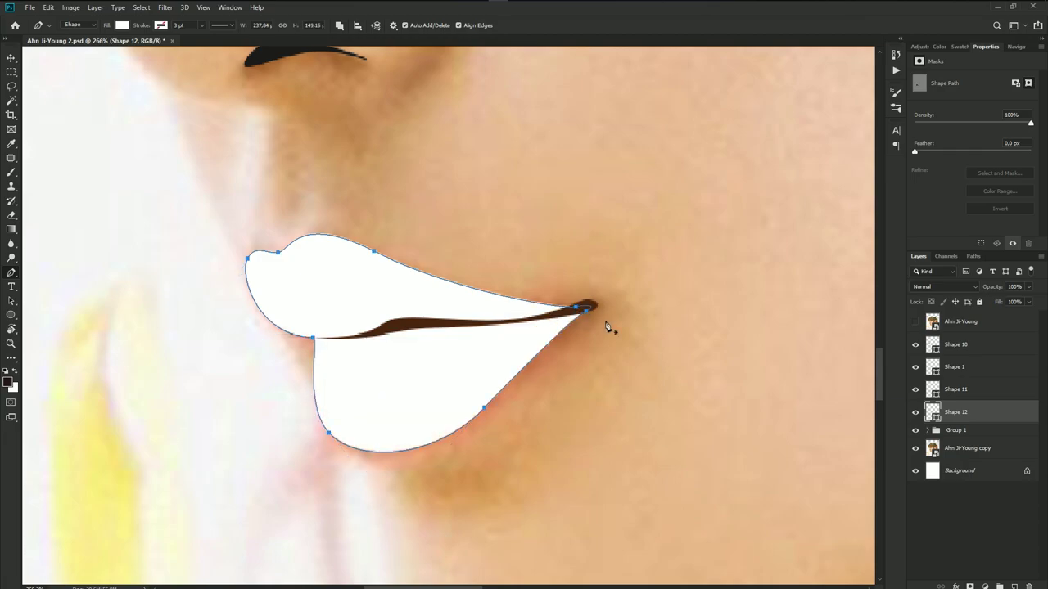
left_click(915, 321)
- Fill the lip shape with coral #f48069 sampled from the photo
double_click(932, 414)
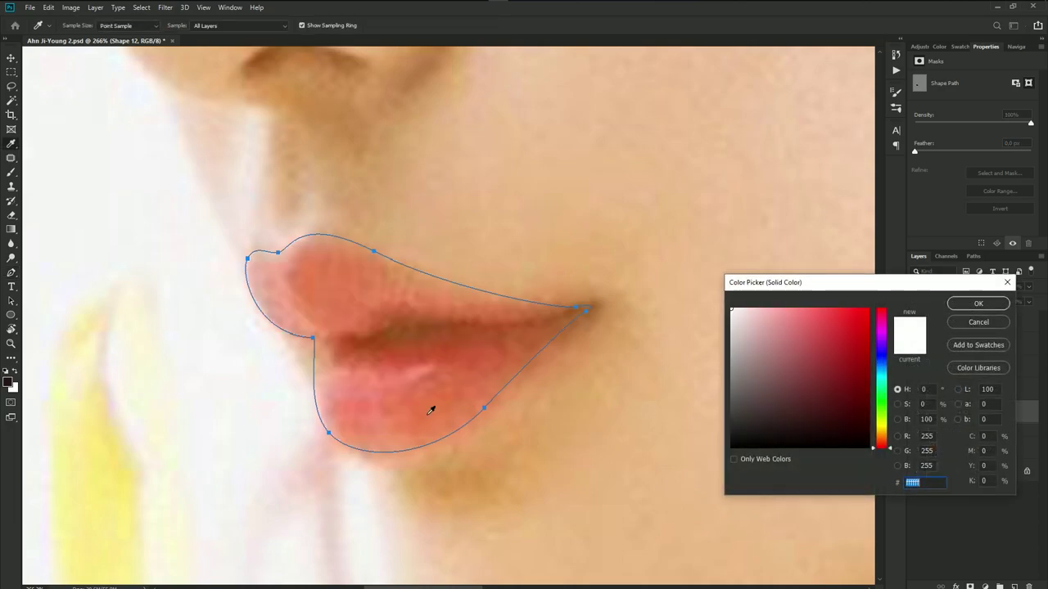
left_click(382, 402)
left_click(971, 307)
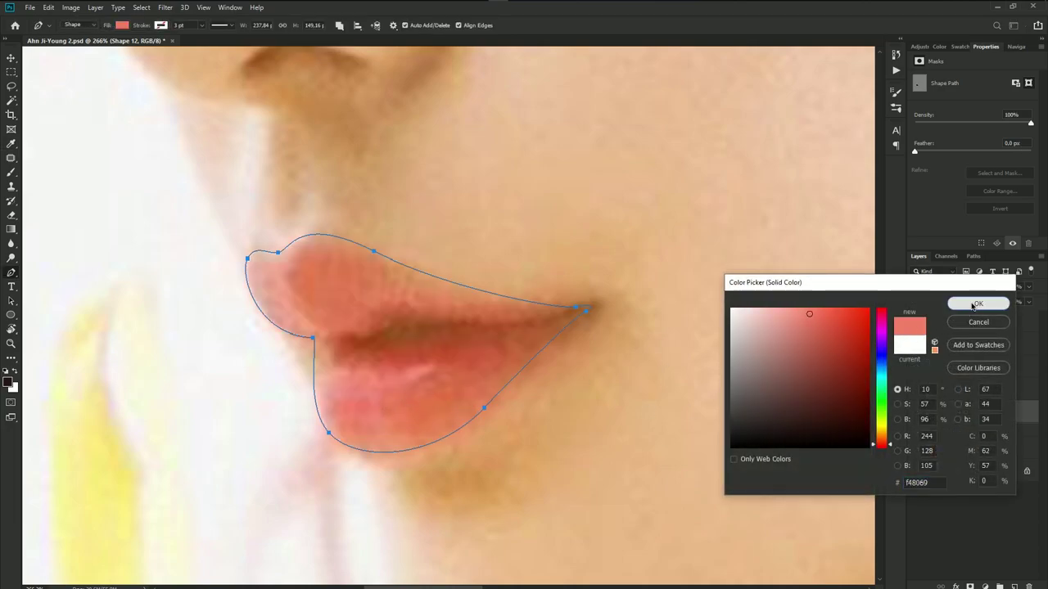
- Adjust the upper-lip, lower-left and corner anchors to refine the lip outline
left_click(375, 254, "ctrl")
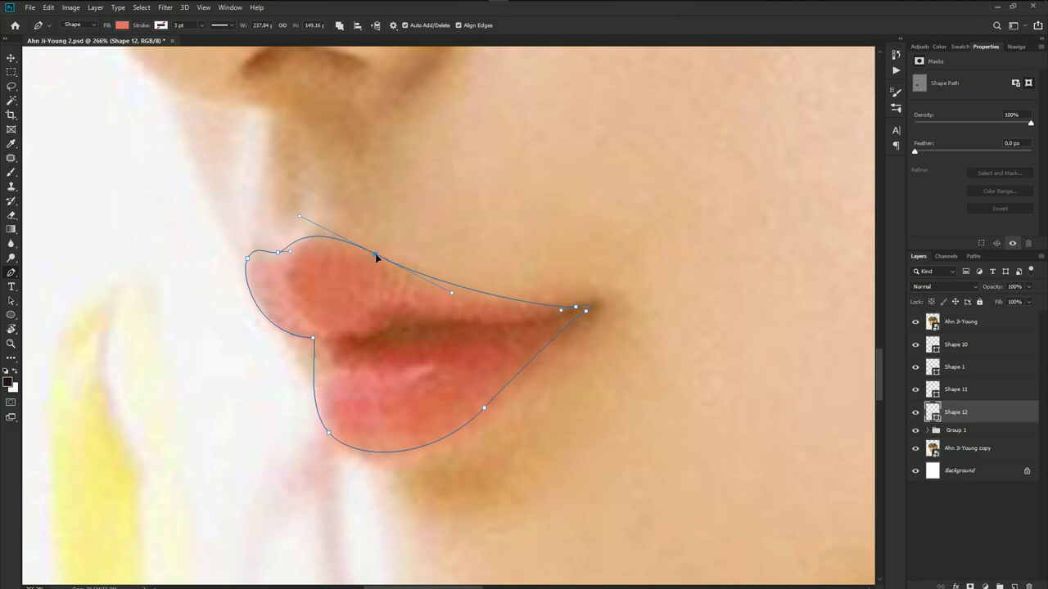
left_click_drag(375, 254, 378, 260)
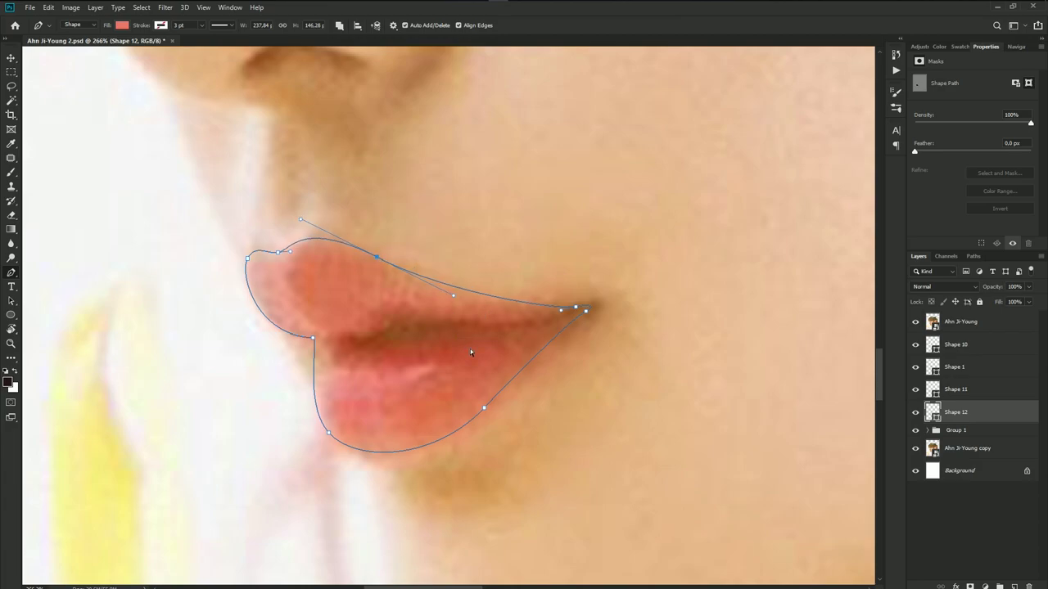
scroll(470, 352, "down", 3)
left_click(381, 402, "ctrl")
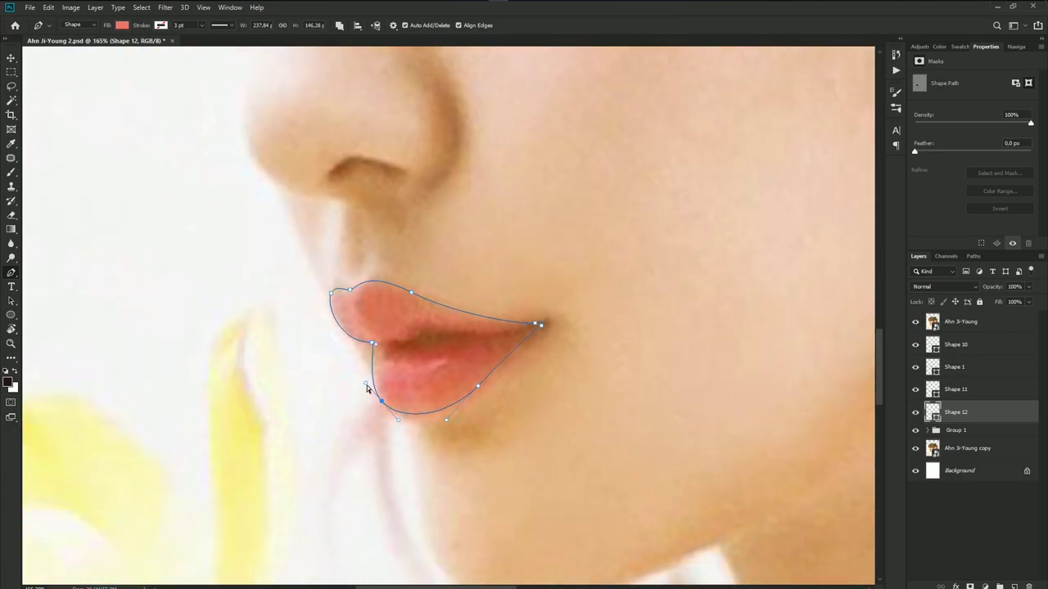
left_click_drag(367, 387, 361, 387)
left_click(374, 345, "ctrl")
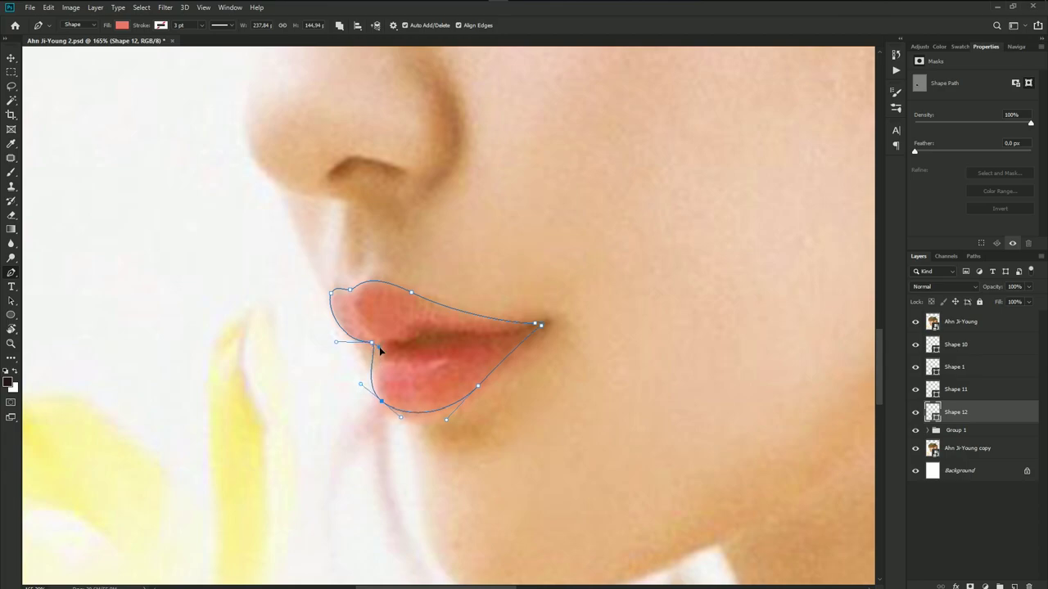
left_click(915, 322)
scroll(541, 397, "down", 2)
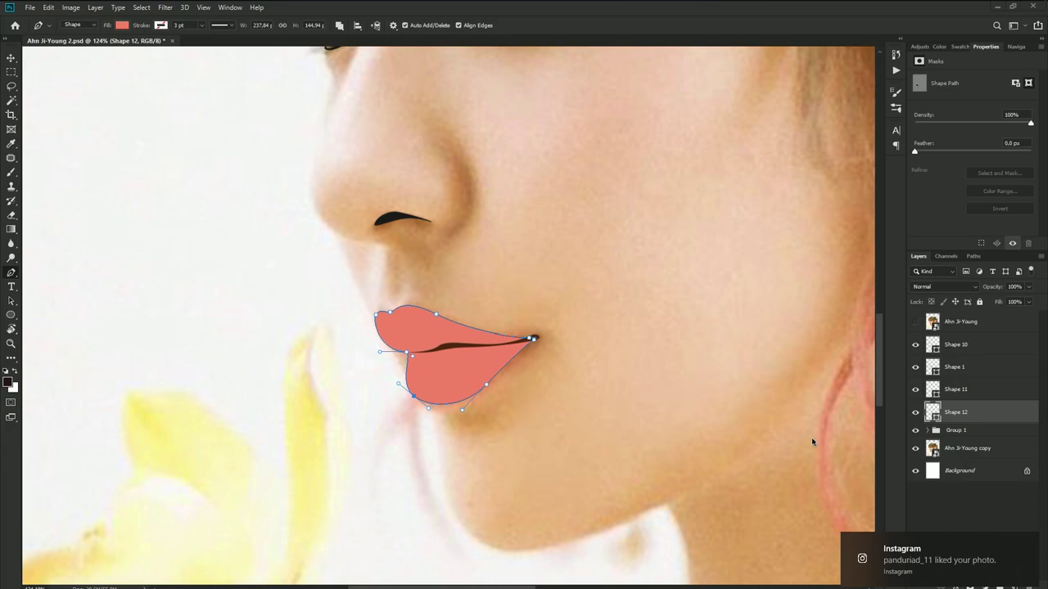
left_click(963, 434)
left_click(966, 415)
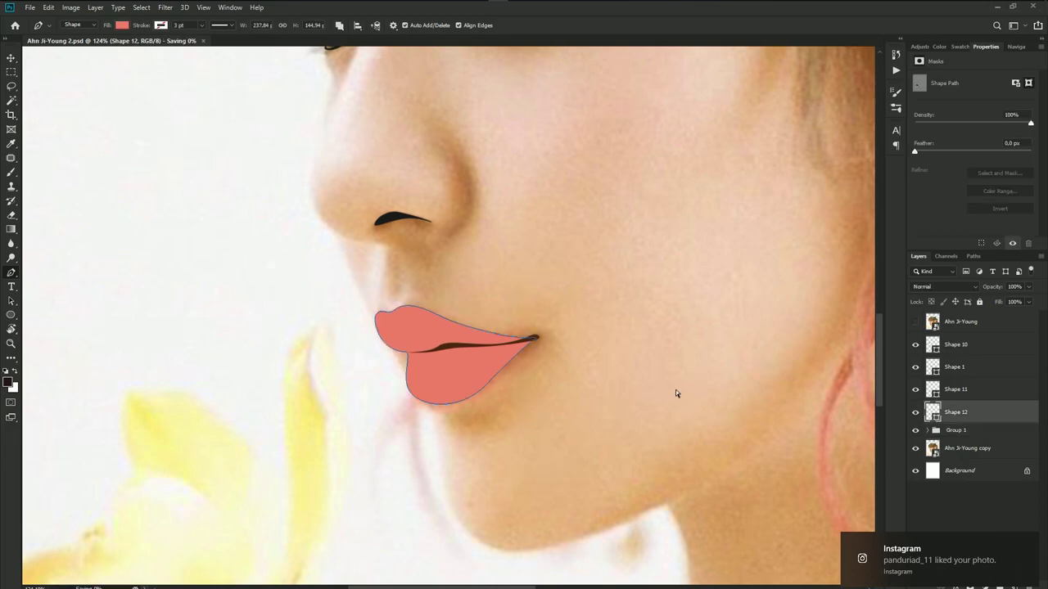
- Duplicate the lip shape as Shape 12 copy and fill it with red-orange #d76b44
key("ctrl+j")
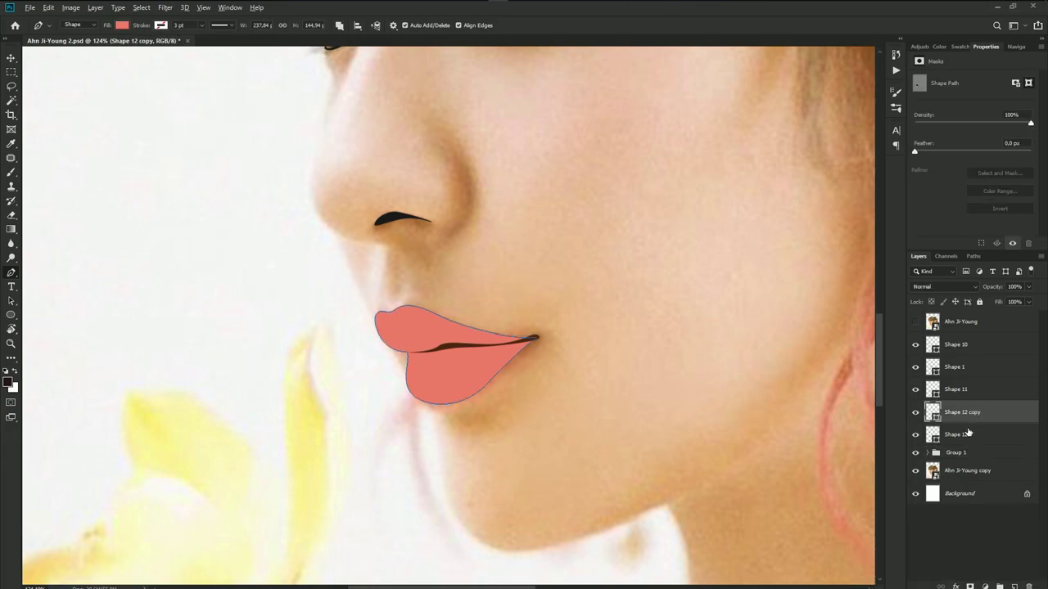
left_click(915, 322)
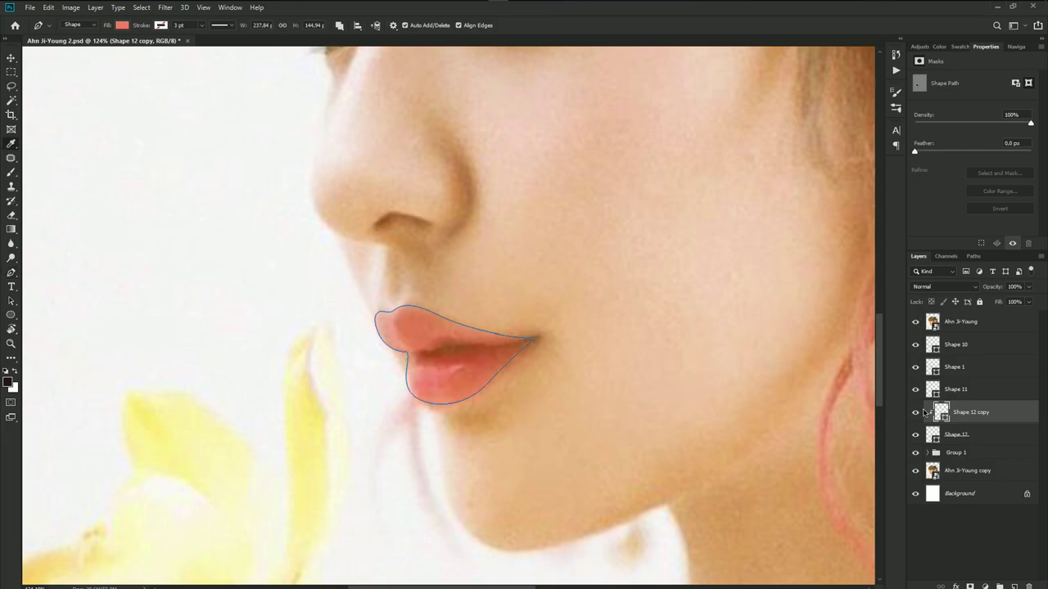
double_click(940, 411)
left_click(450, 386)
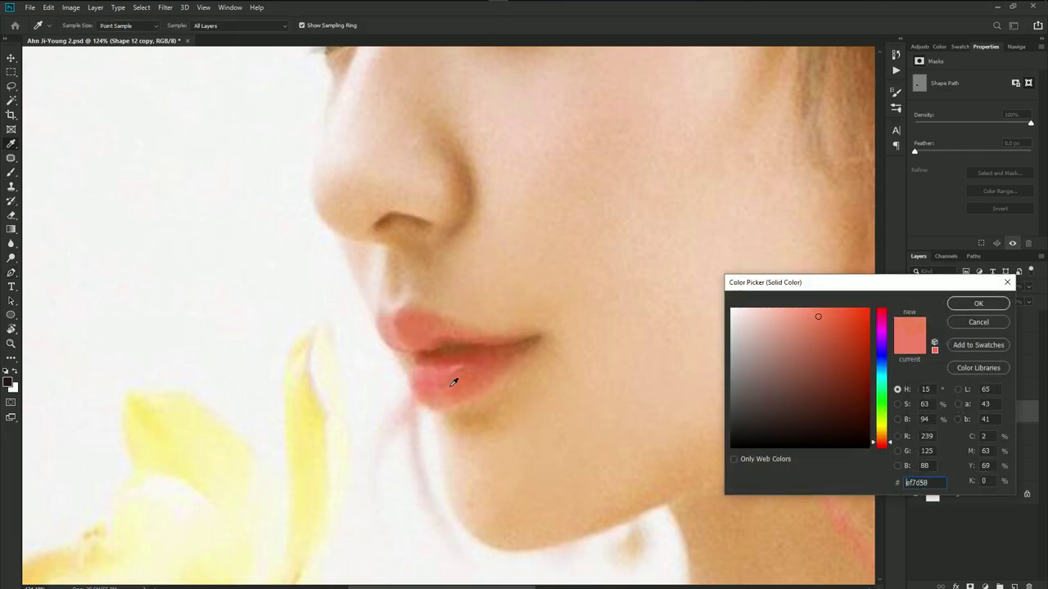
left_click(475, 370)
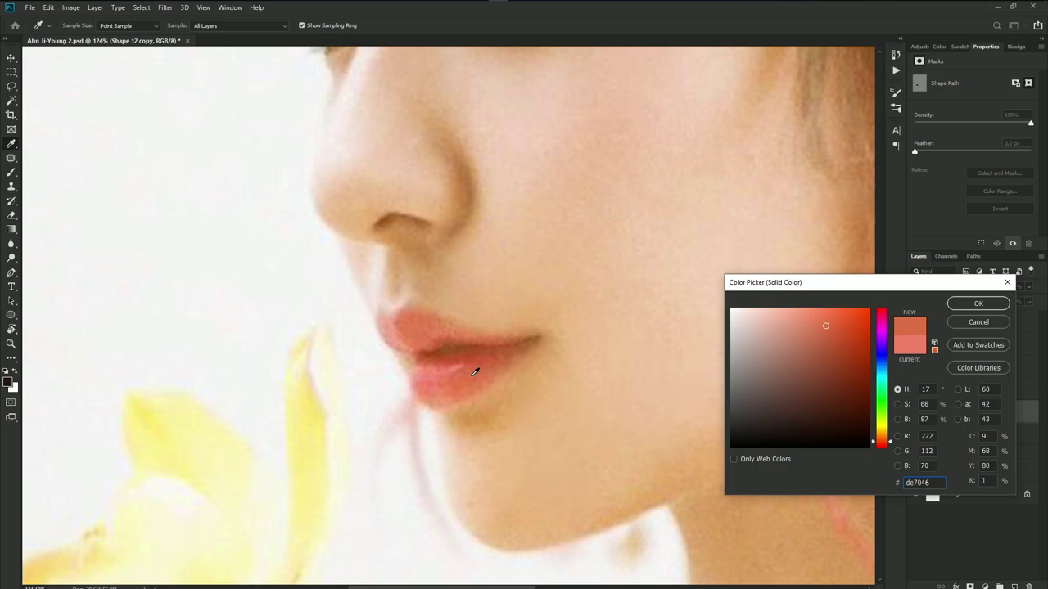
left_click(475, 367)
left_click(978, 304)
scroll(471, 377, "up", 3)
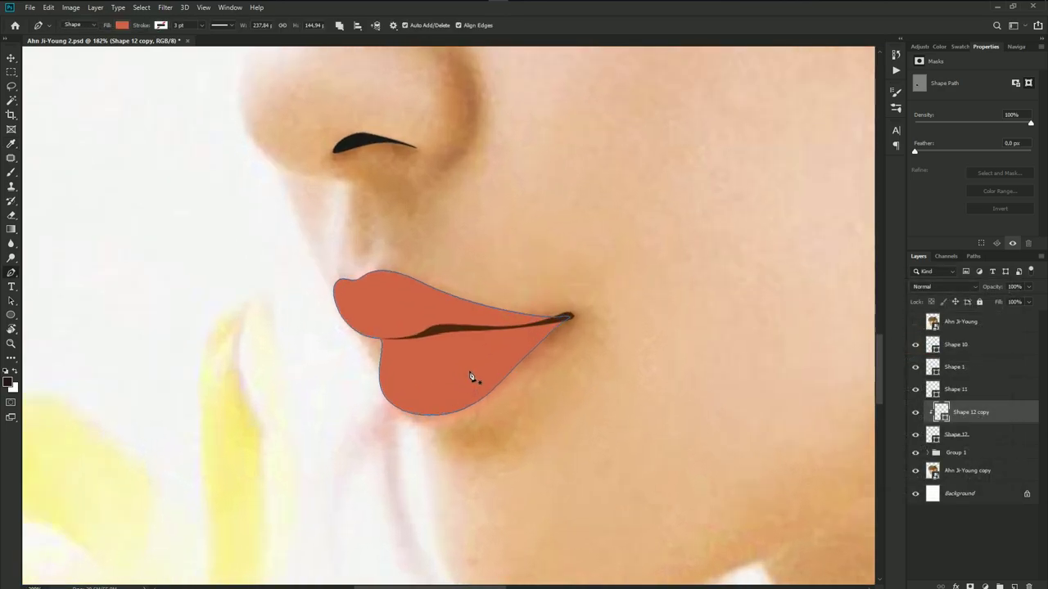
scroll(470, 377, "up", 2)
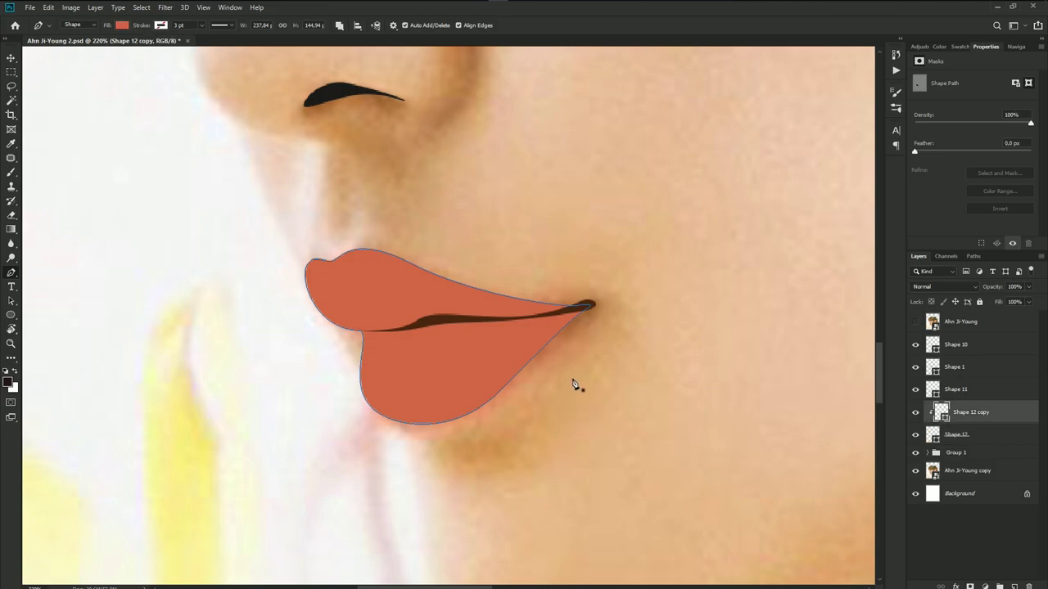
left_click(915, 325)
- Draw a closed highlight path inside the lower lip on Shape 12 copy
scroll(426, 367, "up", 2)
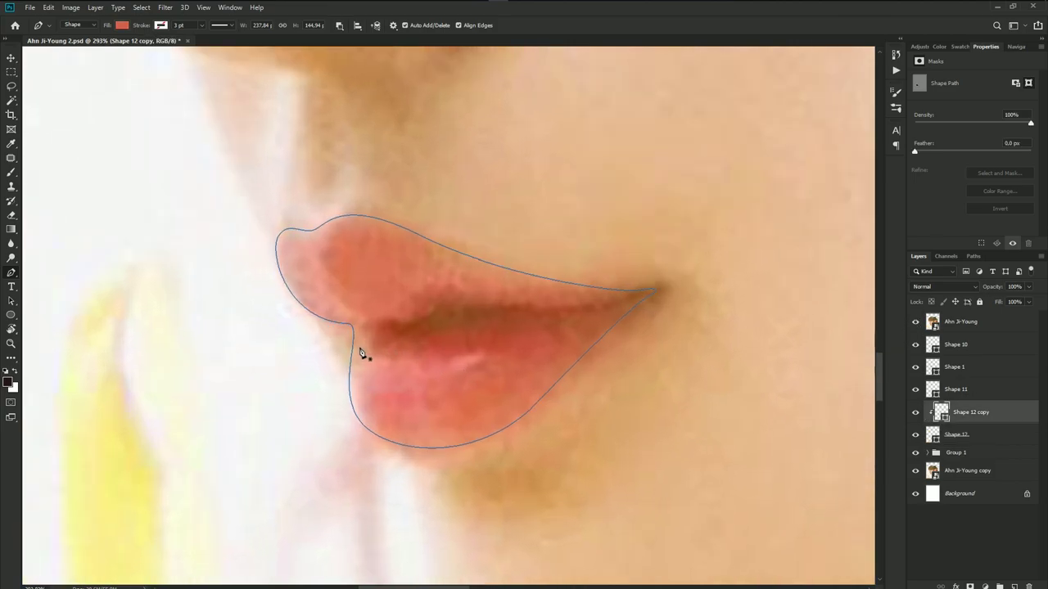
left_click(352, 344)
left_click_drag(446, 358, 495, 358)
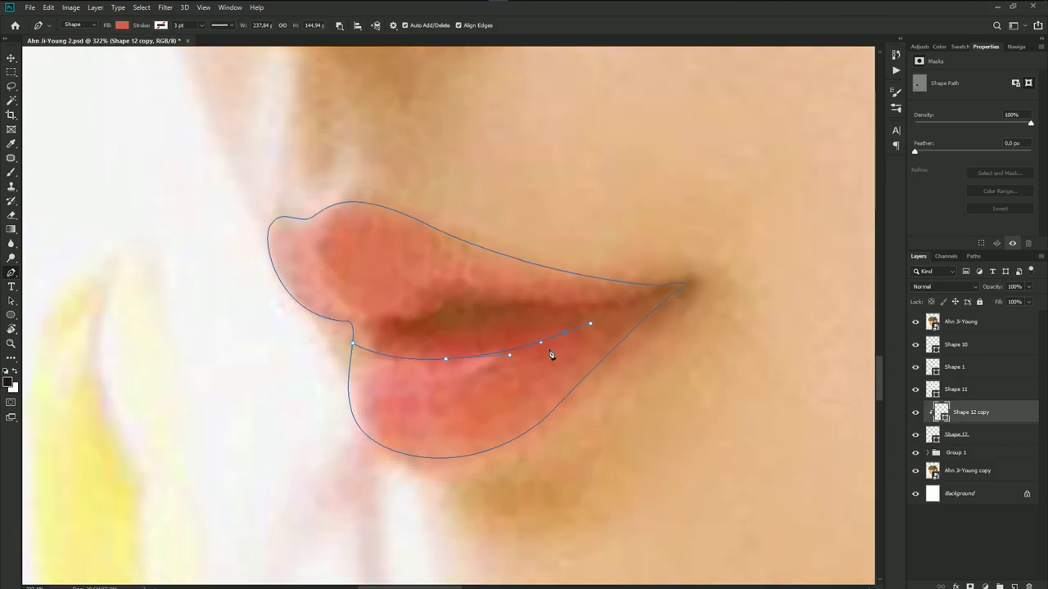
key("ctrl+z")
mouse_move(569, 329)
left_mouse_down()
mouse_move(667, 293)
mouse_move(707, 265)
left_mouse_up()
left_click_drag(461, 396, 382, 418)
left_click_drag(347, 383, 349, 359)
left_click(352, 345)
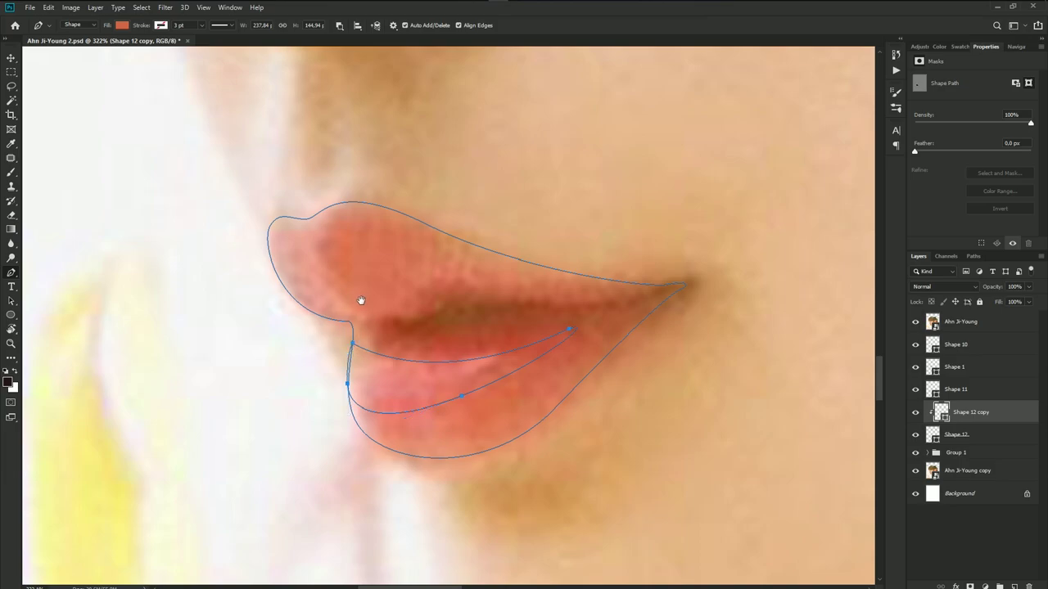
- Draw a closed highlight path inside the upper lip, curving around its tip
left_click_drag(361, 301, 345, 345)
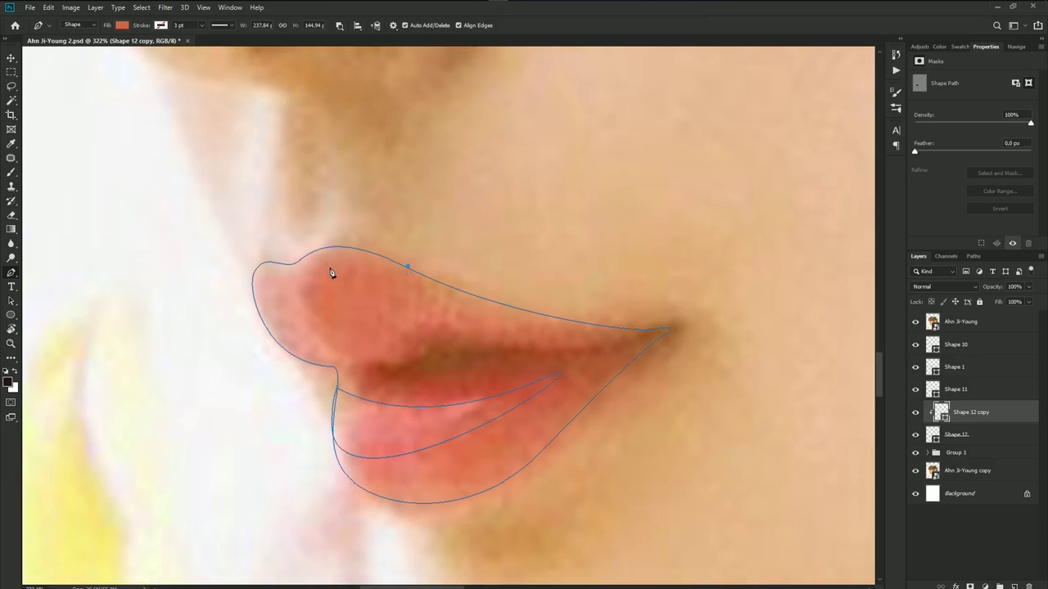
left_click_drag(307, 269, 276, 300)
left_click_drag(352, 354, 378, 354)
left_click_drag(289, 331, 262, 301)
left_click_drag(275, 349, 304, 368)
left_click_drag(242, 307, 258, 244)
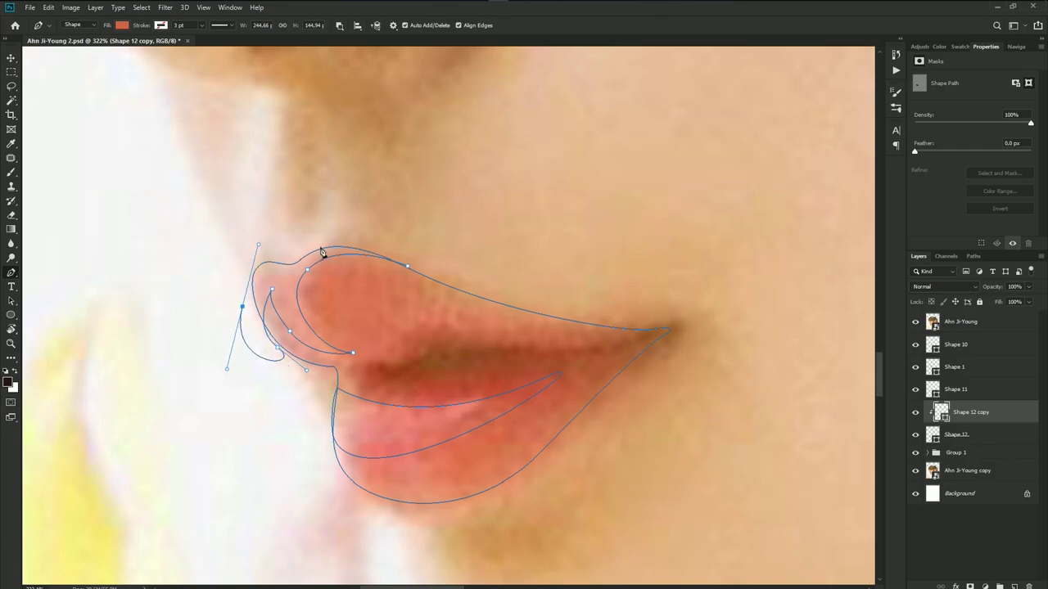
left_click(320, 248)
left_click(407, 266)
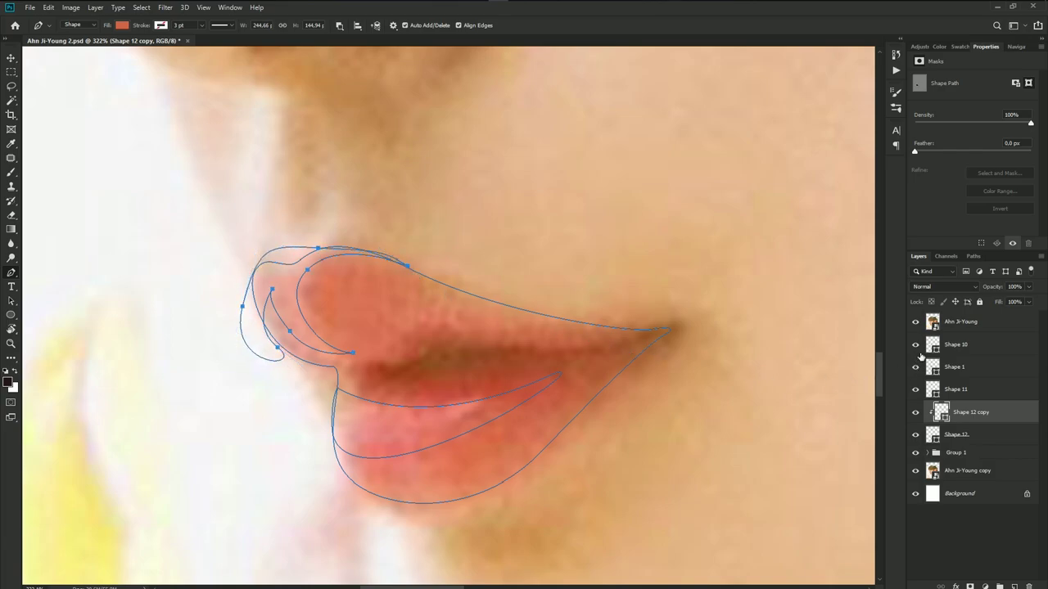
- Hide the top photo layer to view the flat lip shapes
left_click(915, 321)
scroll(502, 420, "down", 4)
scroll(538, 439, "down", 3)
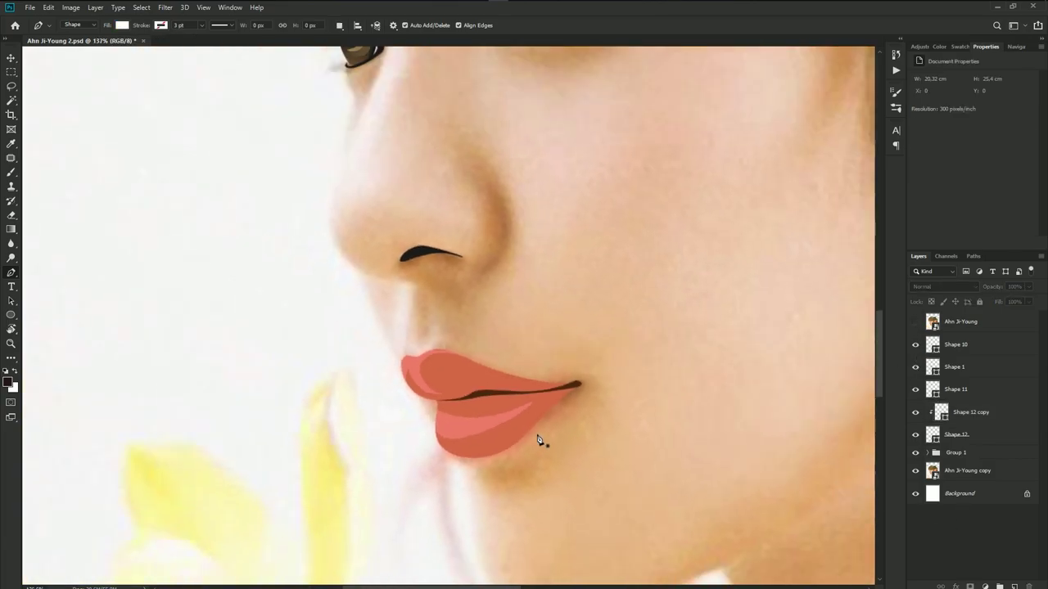
- Shift the Shape 12 copy lip fill redder to #d76044
double_click(941, 412)
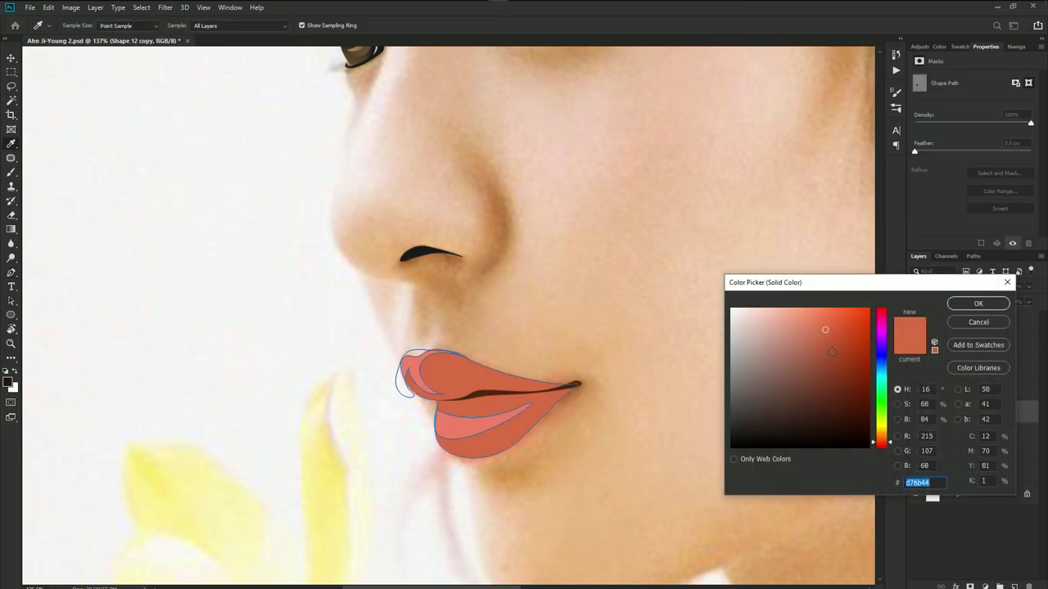
left_click(883, 444)
left_click_drag(882, 446, 882, 447)
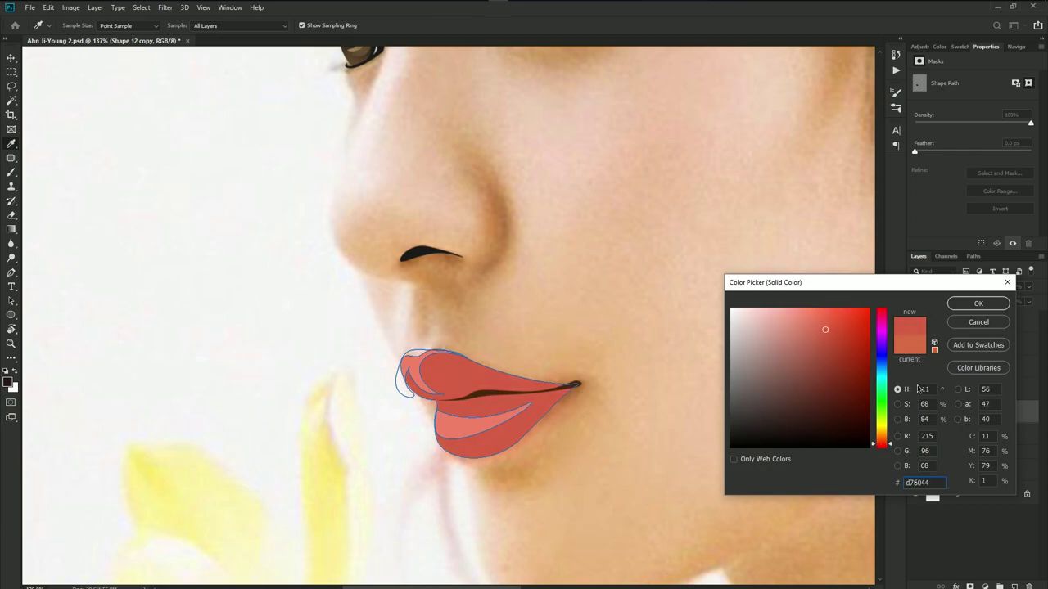
left_click(978, 304)
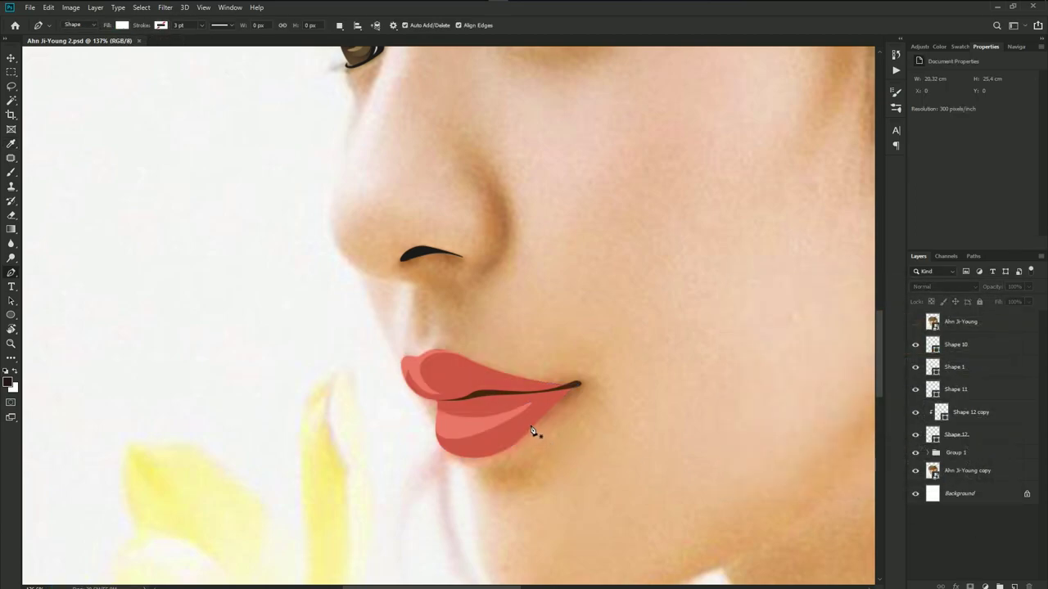
- Drag the lower-lip highlight anchor down to widen the highlight
scroll(532, 431, "up", 6, "alt")
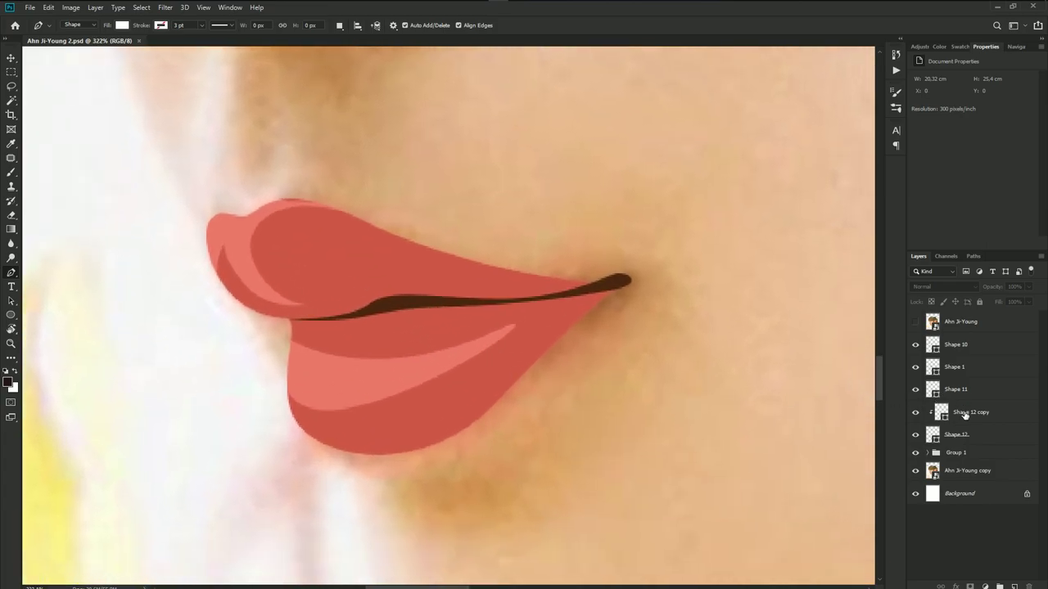
left_click(965, 415)
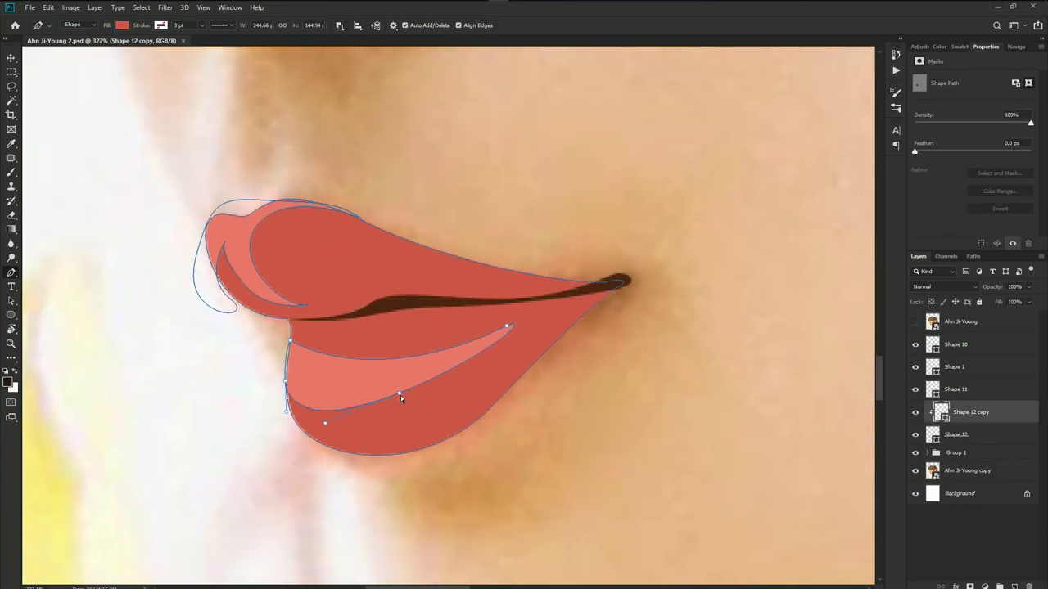
left_click_drag(400, 395, 400, 403)
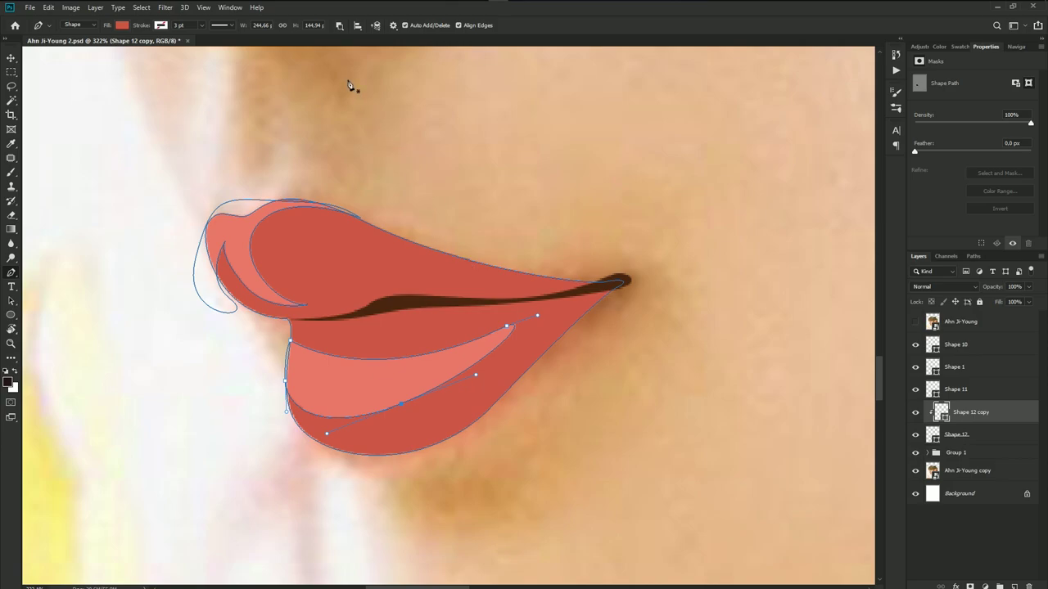
- Set Path Operations to New Layer and start a new path on the lower lip
left_click(340, 26)
left_click(372, 39)
left_click(280, 411)
- Trace the Shape 13 shadow path along the lower lip and lip line
left_click_drag(374, 431, 433, 420)
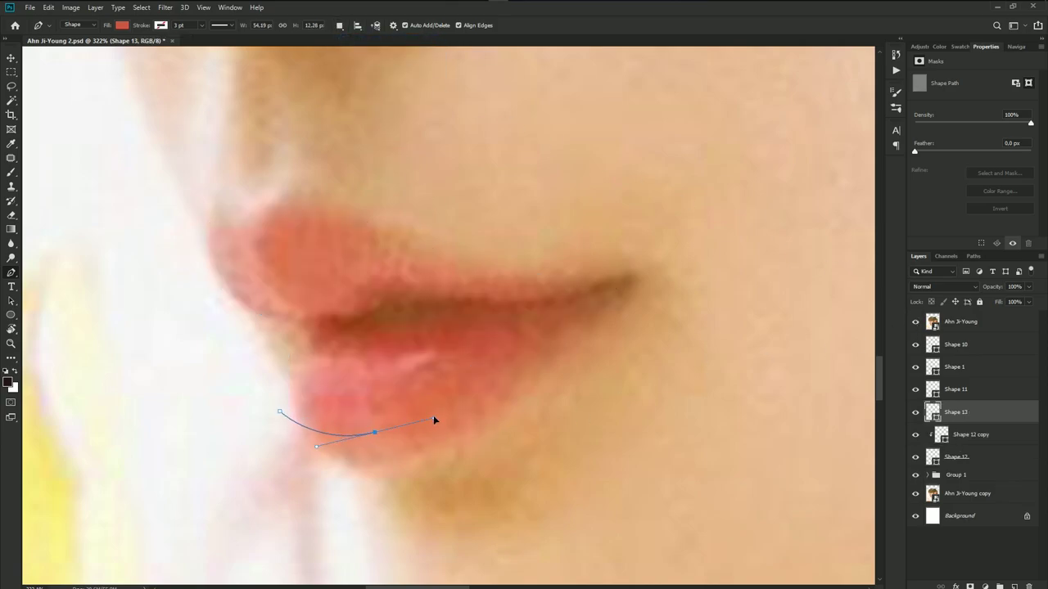
key("ctrl+z")
left_click_drag(360, 435, 432, 411)
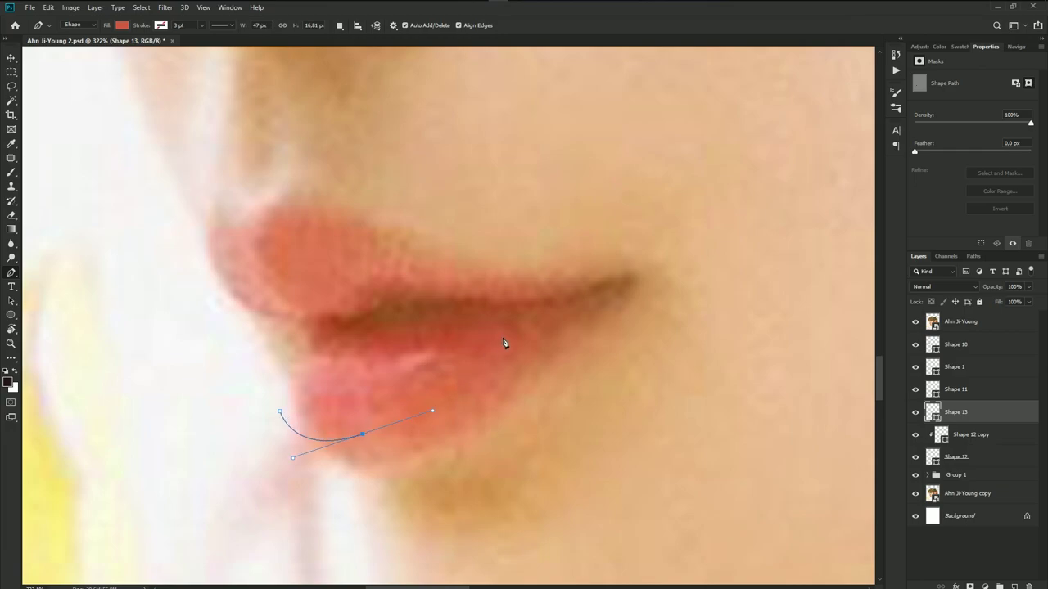
left_click_drag(522, 332, 554, 322)
mouse_move(349, 347)
left_mouse_down()
mouse_move(275, 344)
mouse_move(361, 314)
left_mouse_up()
left_click(288, 321)
left_click(236, 304)
left_click(367, 280)
key("ctrl+z")
- Loop the shadow path around the upper lip and close it at the lower lip
scroll(367, 290, "down", 3)
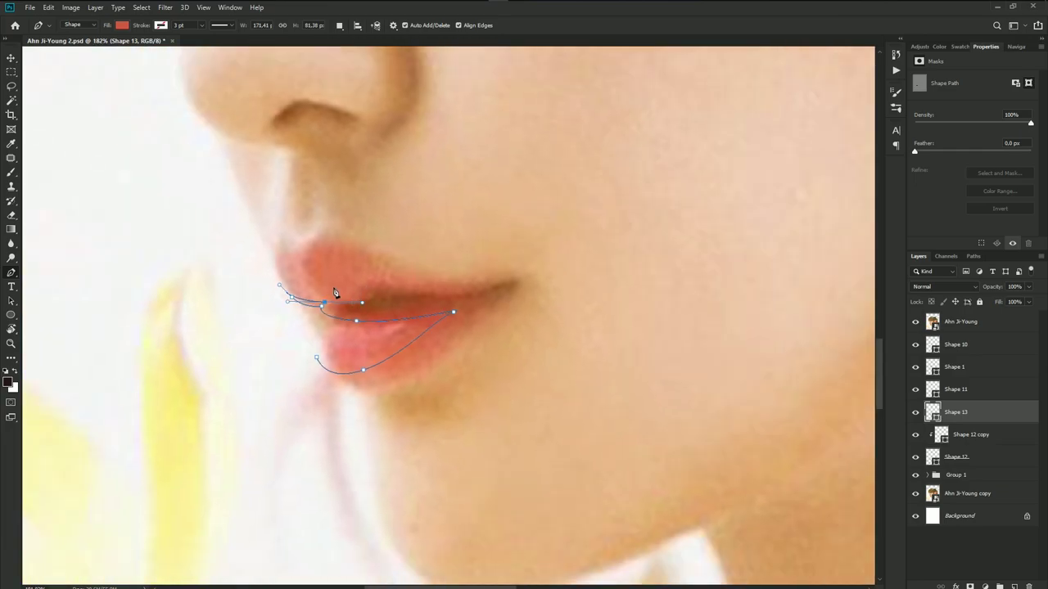
scroll(335, 293, "up", 2)
left_click(382, 278)
left_click_drag(343, 287, 316, 307)
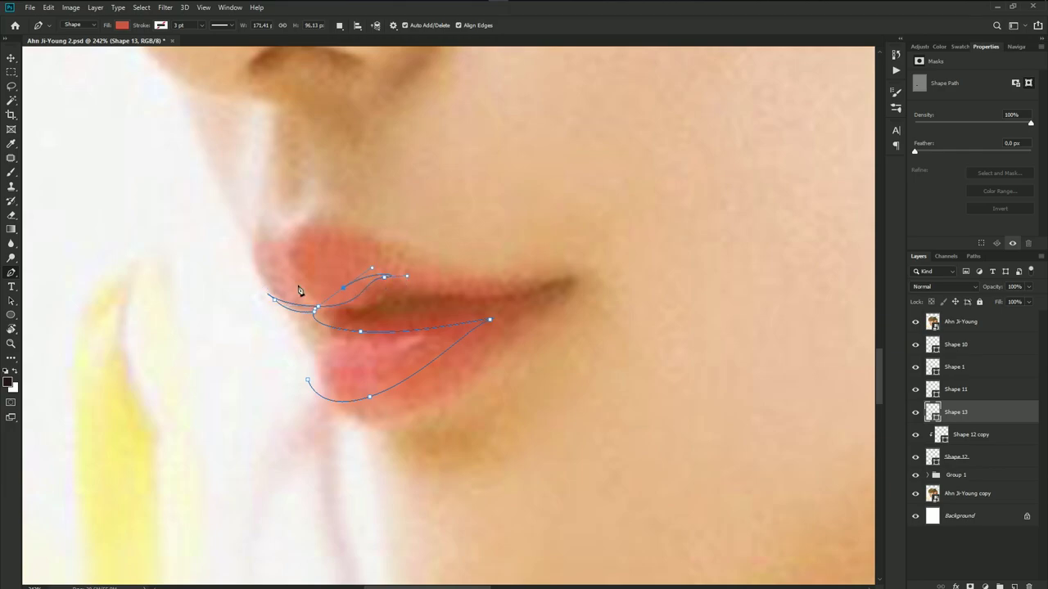
left_click_drag(289, 245, 306, 224)
left_click_drag(374, 238, 433, 265)
mouse_move(520, 286)
left_mouse_down()
mouse_move(584, 281)
mouse_move(608, 259)
left_mouse_up()
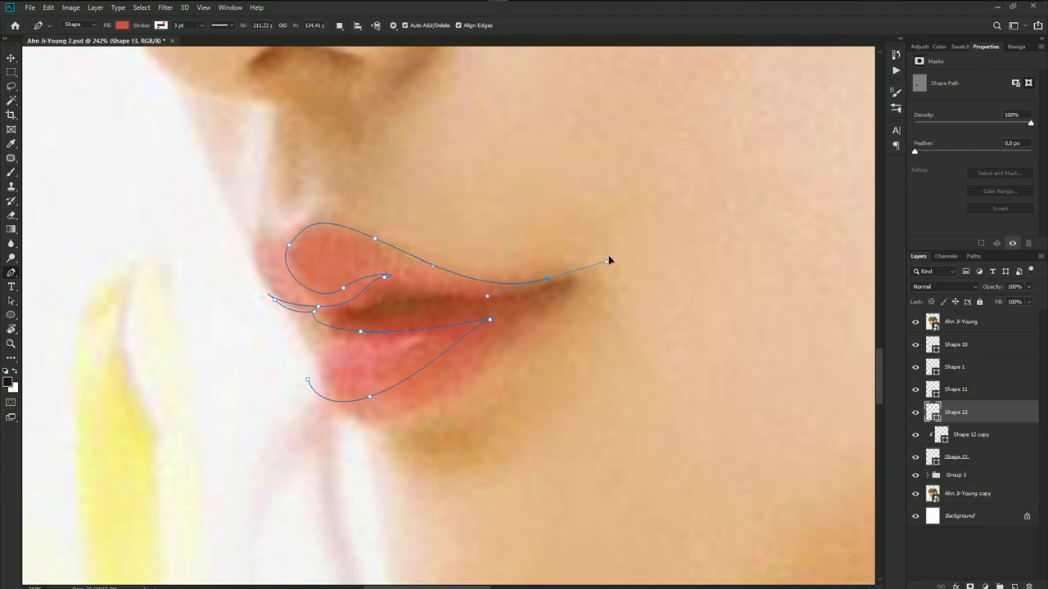
left_click_drag(541, 317, 486, 366)
left_click_drag(399, 420, 327, 439)
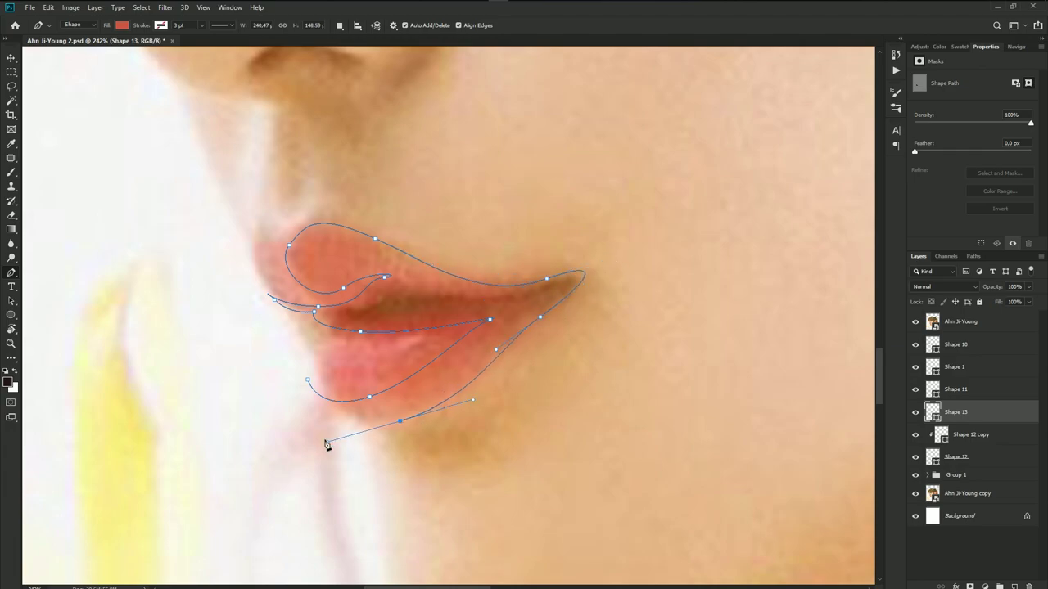
left_click(307, 380)
- Fill Shape 13 with a darker lip tone, #b6462c, sampled from the photo
double_click(937, 416)
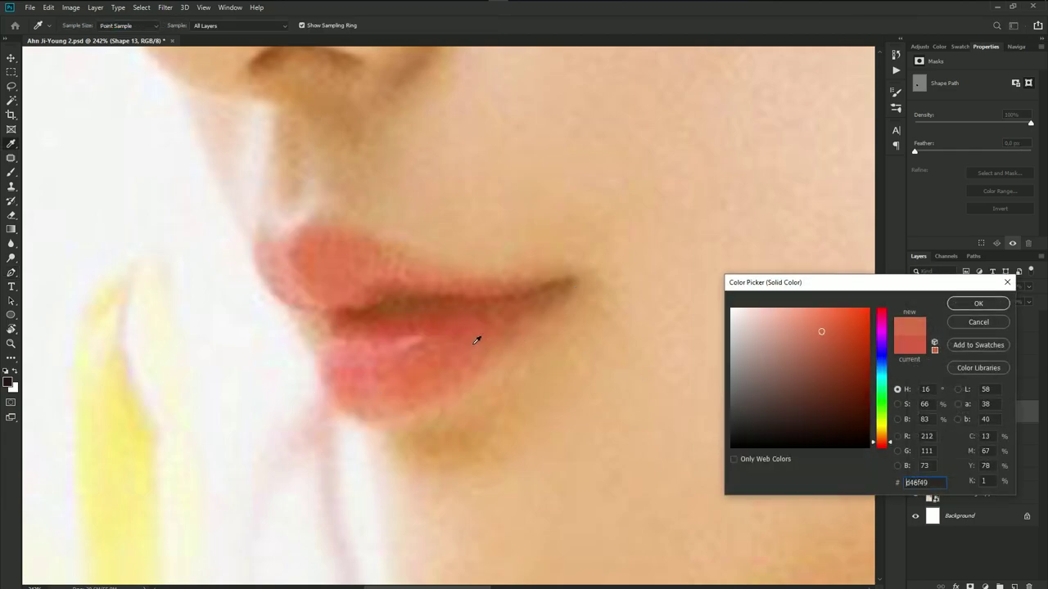
left_click(449, 315)
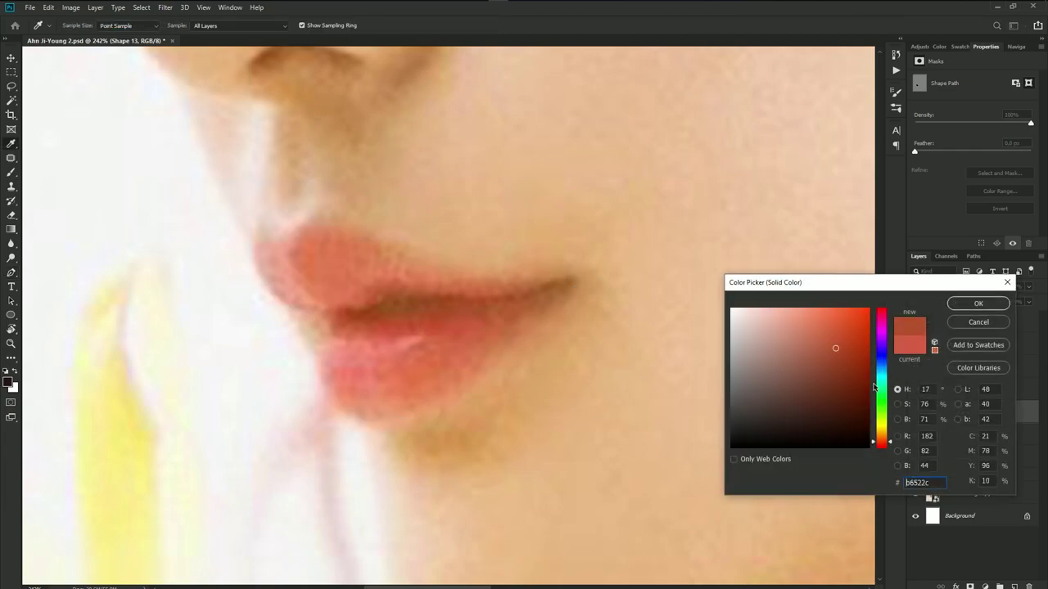
left_click(978, 303)
left_click(974, 546)
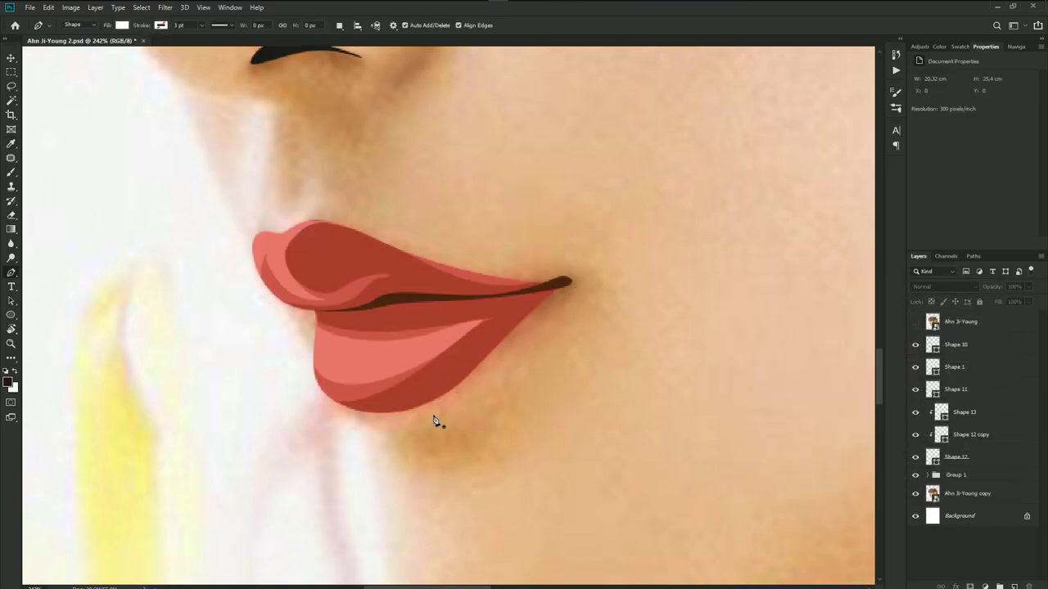
- Reselect Shape 13 and show the top photo layer again
scroll(435, 421, "down", 2)
scroll(434, 416, "down", 2)
scroll(426, 393, "up", 3)
scroll(417, 371, "up", 2)
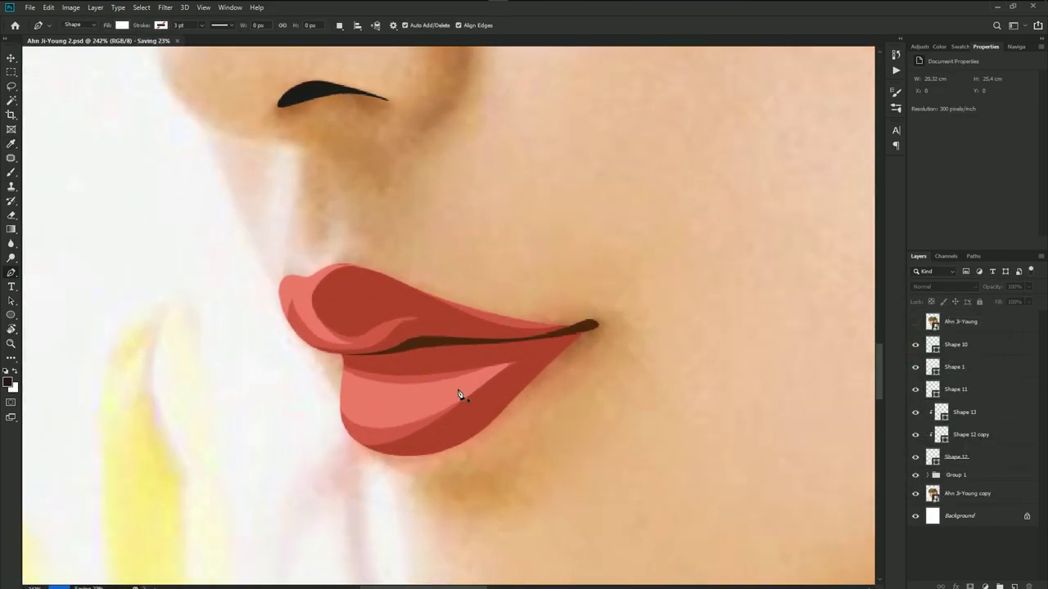
left_click(966, 413)
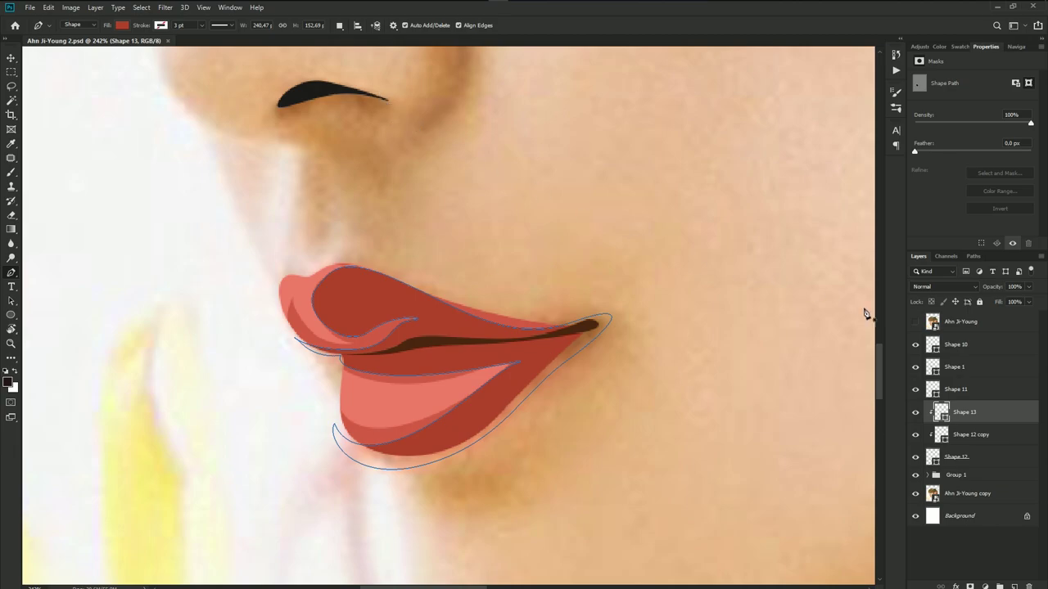
left_click(915, 322)
scroll(524, 385, "up", 1)
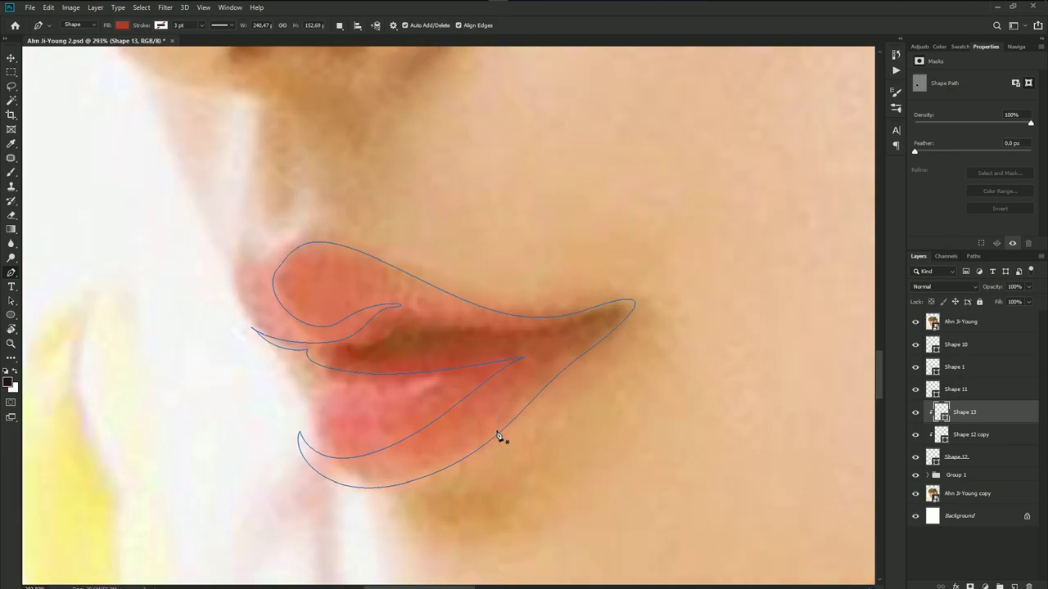
- Trace a closed Shape 14 outline around the mouth corner and lower lip
left_click(427, 474)
left_click_drag(527, 358, 557, 345)
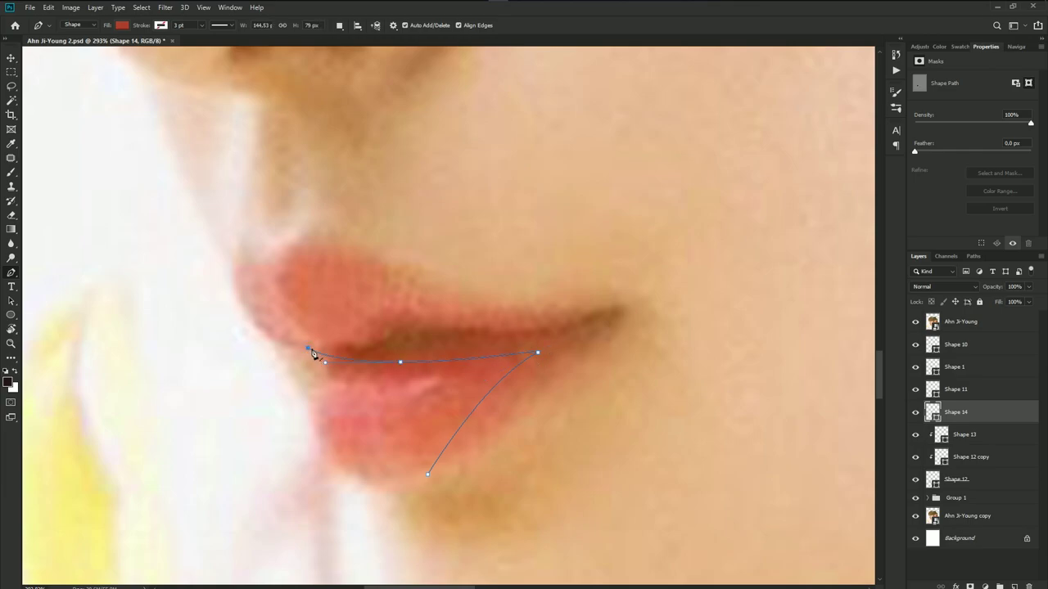
left_click_drag(308, 349, 469, 318)
left_click_drag(529, 303, 577, 281)
left_click(647, 313)
left_click_drag(574, 385, 521, 429)
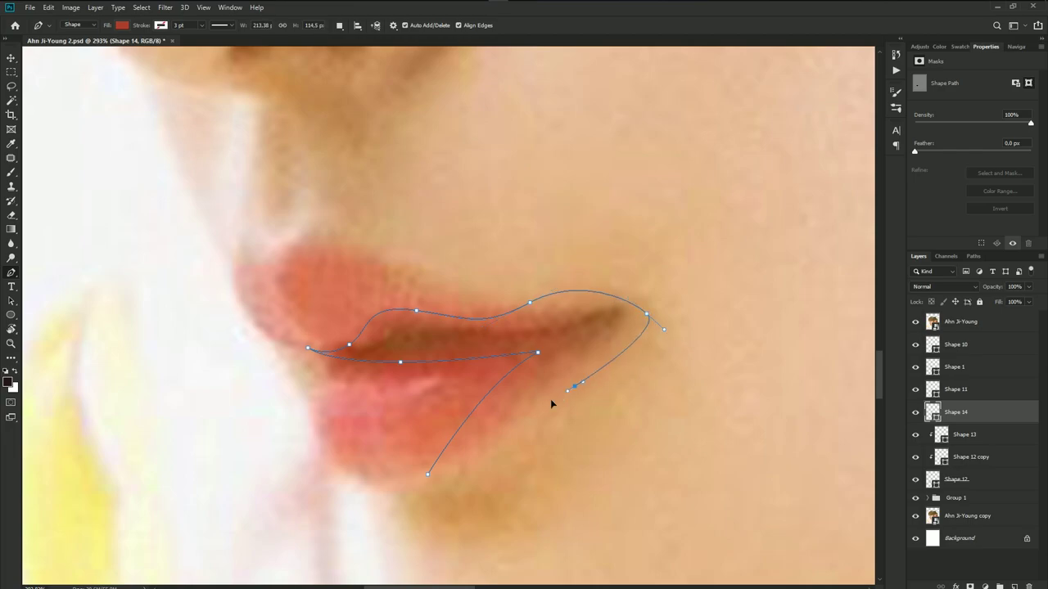
left_click_drag(461, 487, 425, 492)
left_click(427, 474)
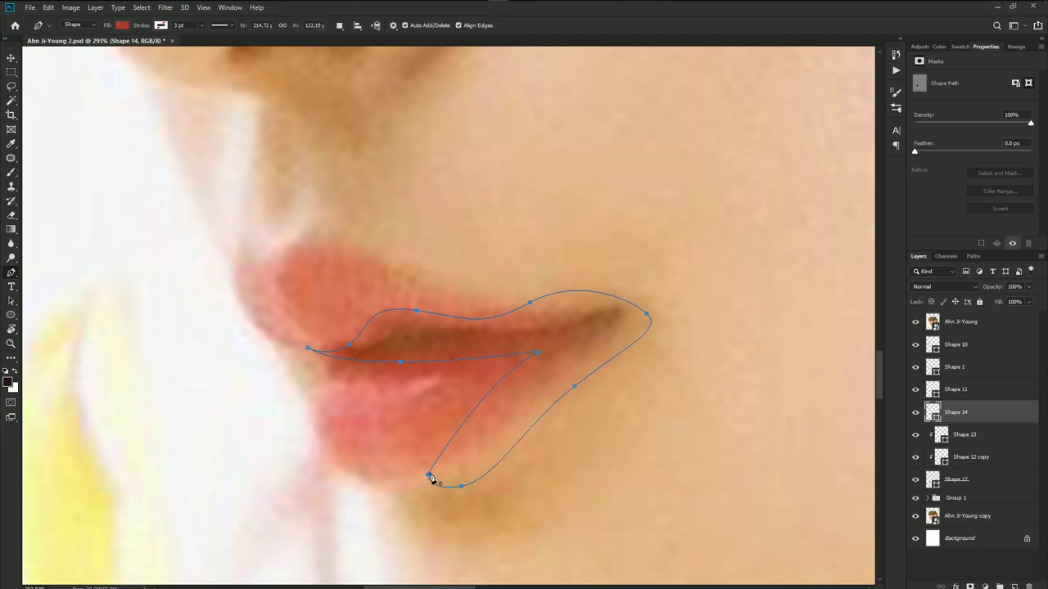
- Fill Shape 14 dark red #89361f, then show the photo again for tracing
left_click(915, 322)
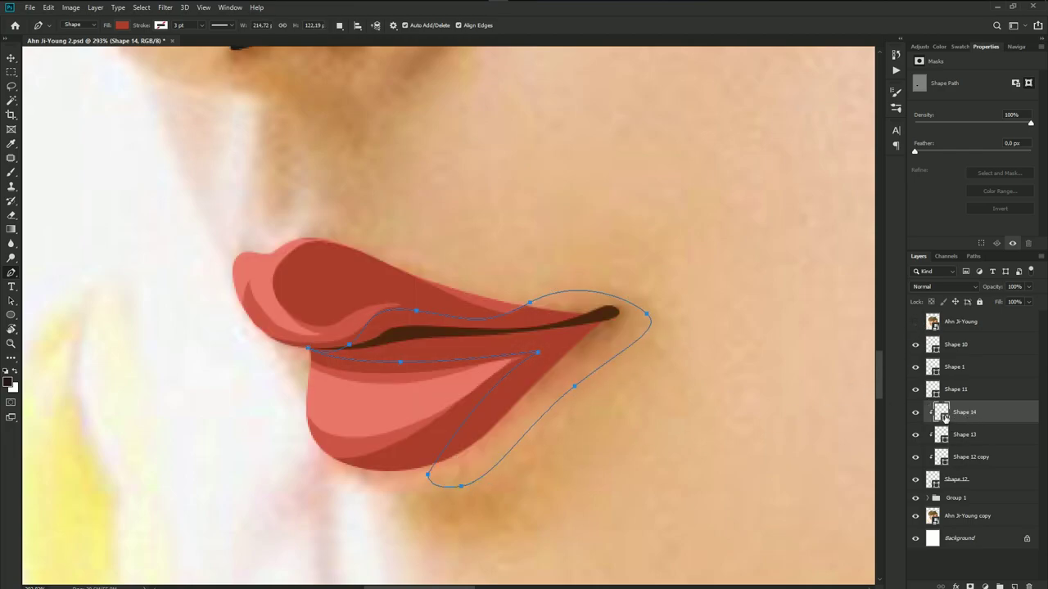
double_click(933, 412)
left_click(837, 373)
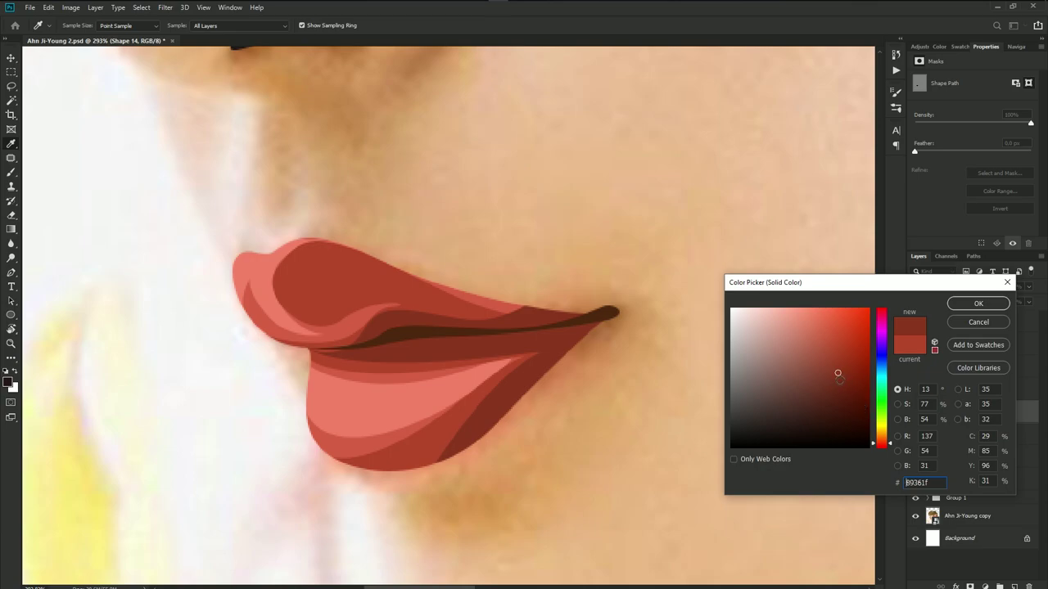
left_click(839, 380)
left_click(978, 304)
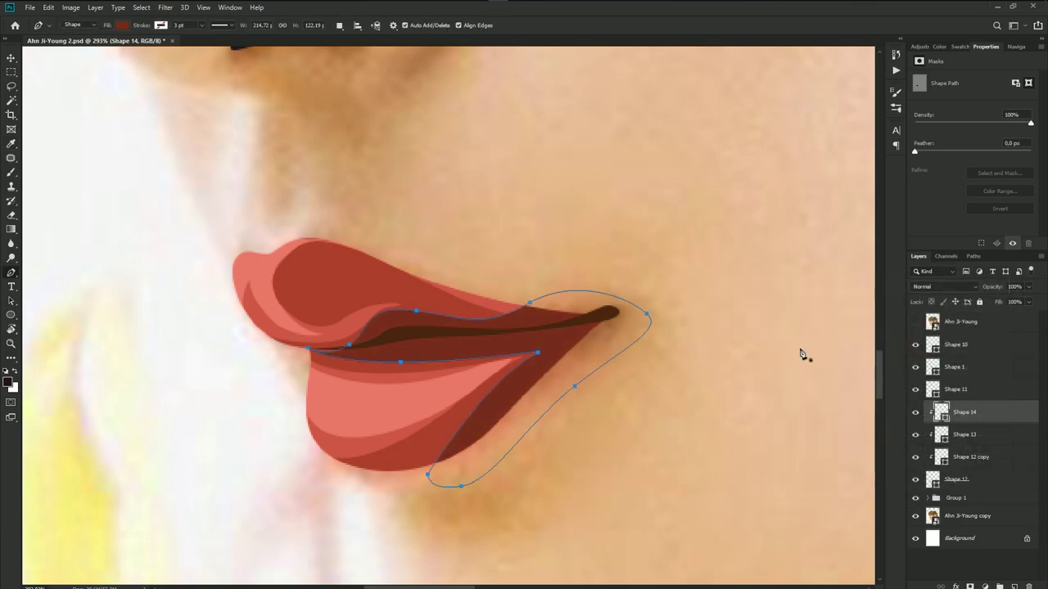
left_click(913, 322)
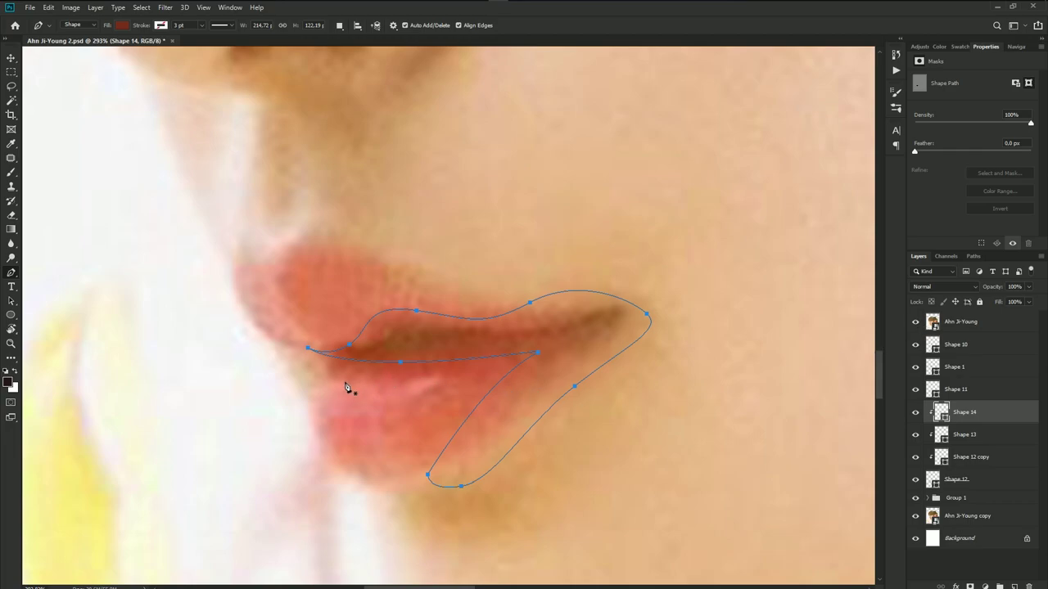
left_click(328, 379)
- Trace and close the Shape 15 highlight on the lower lip
left_click_drag(452, 375, 481, 365)
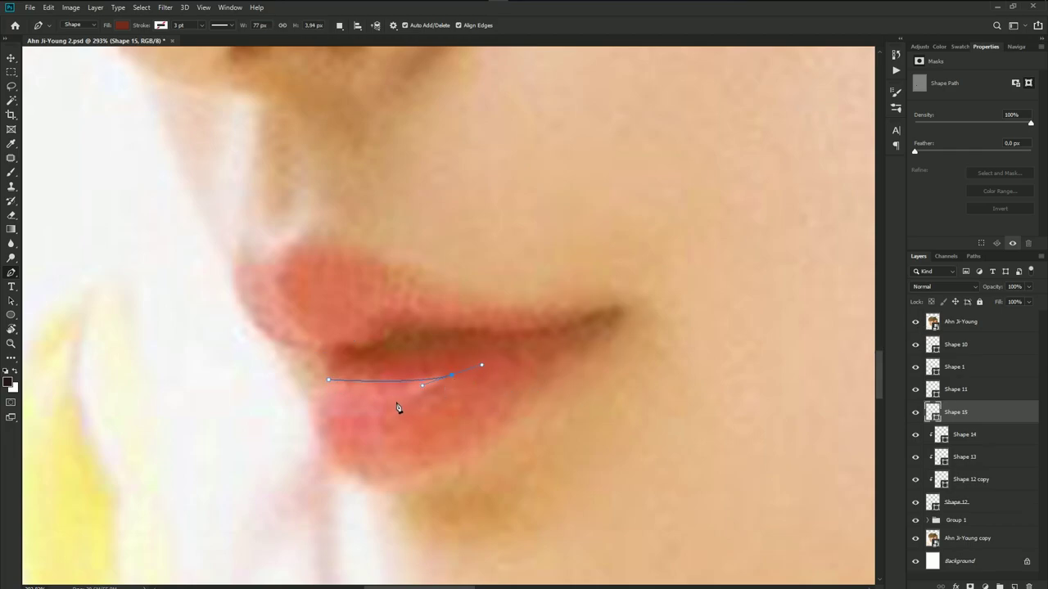
left_click(358, 410)
left_click(329, 381)
scroll(384, 404, "up", 2)
mouse_move(384, 405)
left_mouse_down()
mouse_move(393, 402)
mouse_move(273, 390)
mouse_move(289, 393)
left_mouse_up()
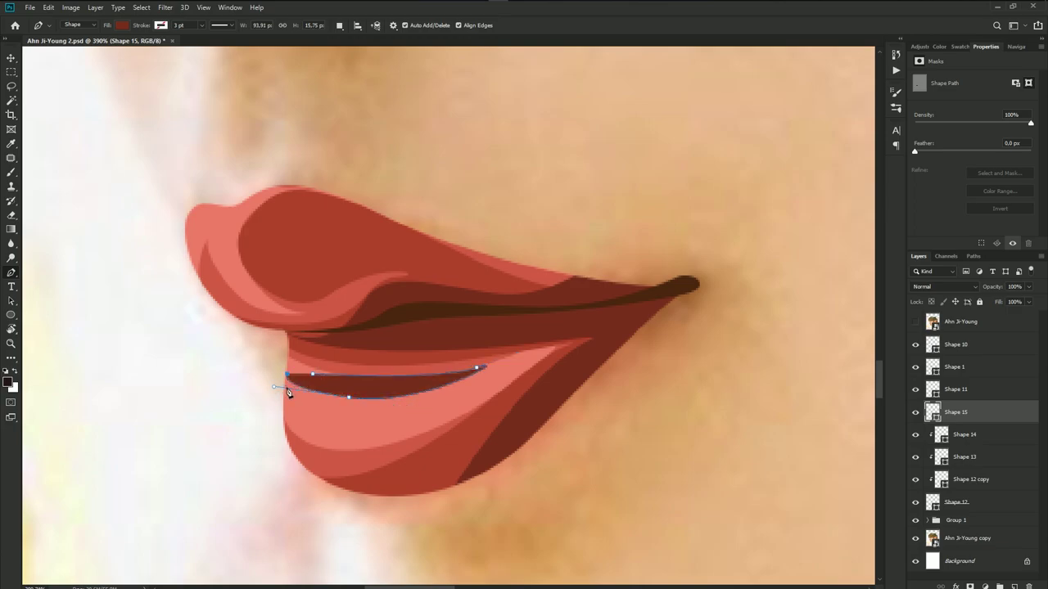
left_click(287, 374)
left_click(285, 360)
- Clip Shape 15 to the lips and fill it pale pink #ffa591
left_click(966, 425, "alt")
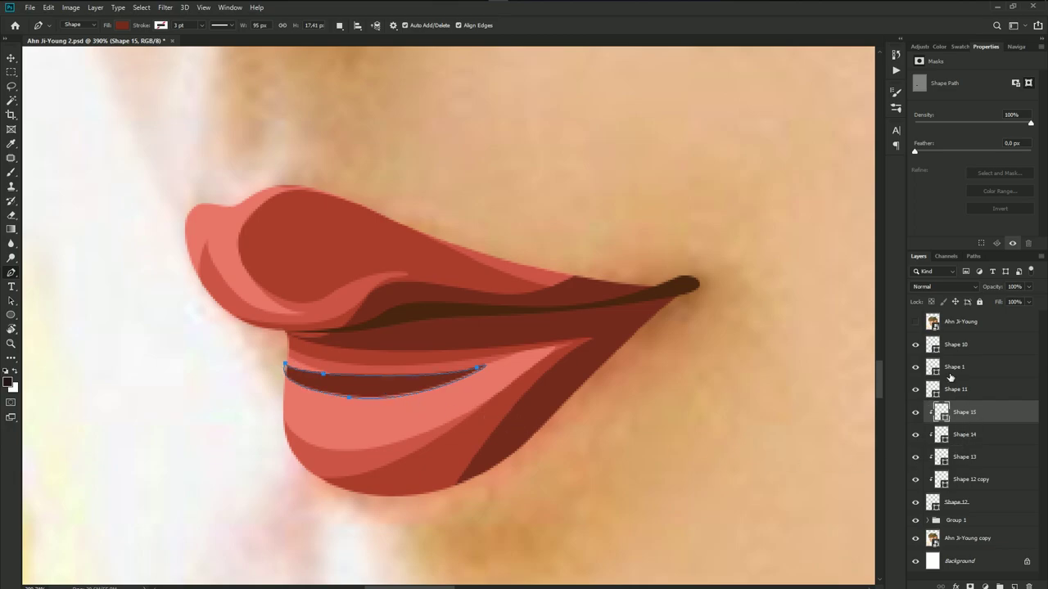
left_click(914, 323)
double_click(940, 411)
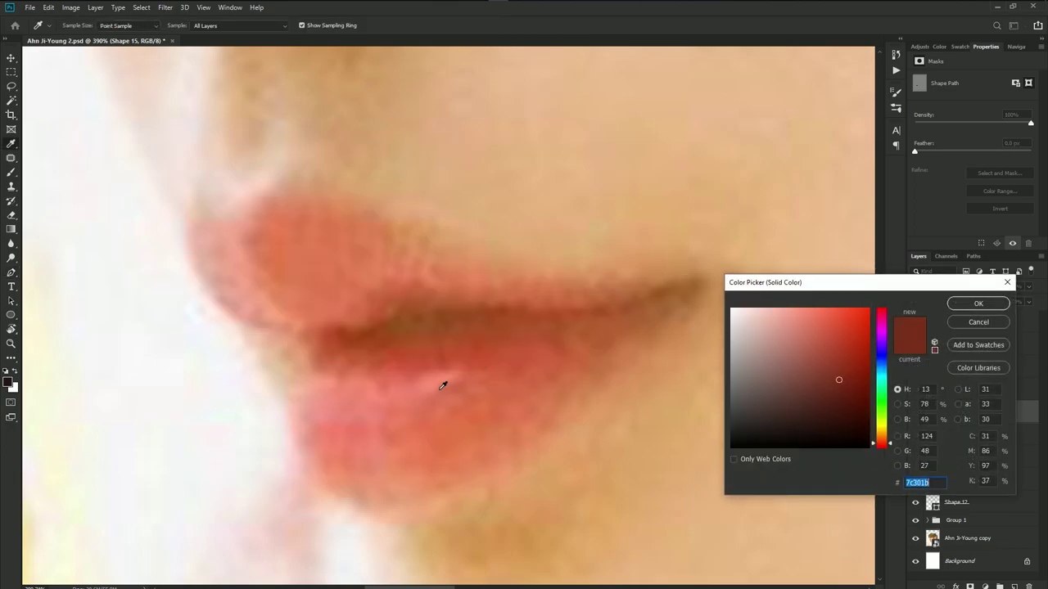
left_click(439, 380)
left_click(978, 304)
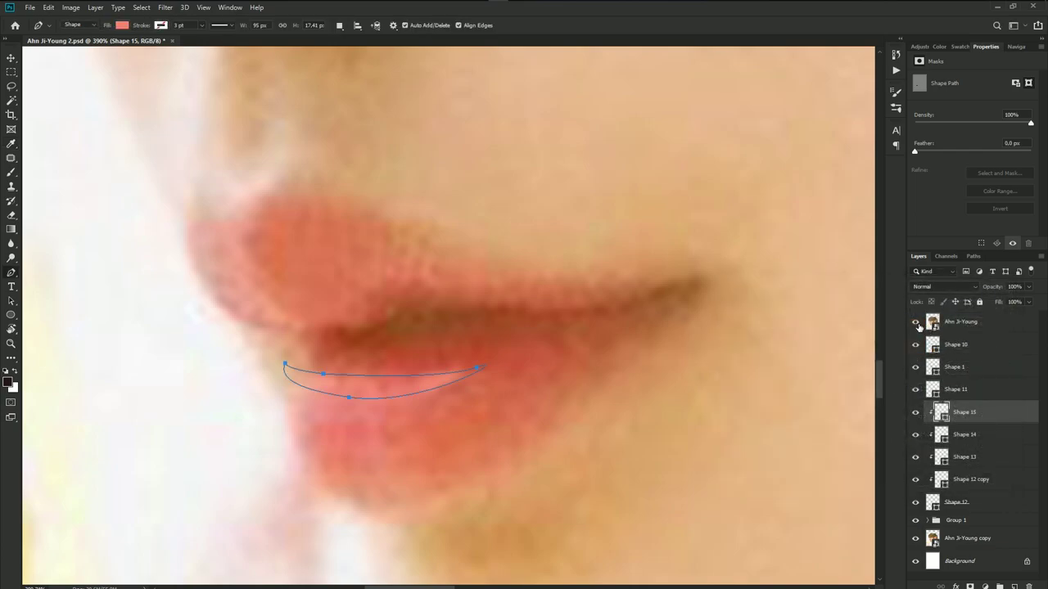
left_click(915, 322)
double_click(942, 414)
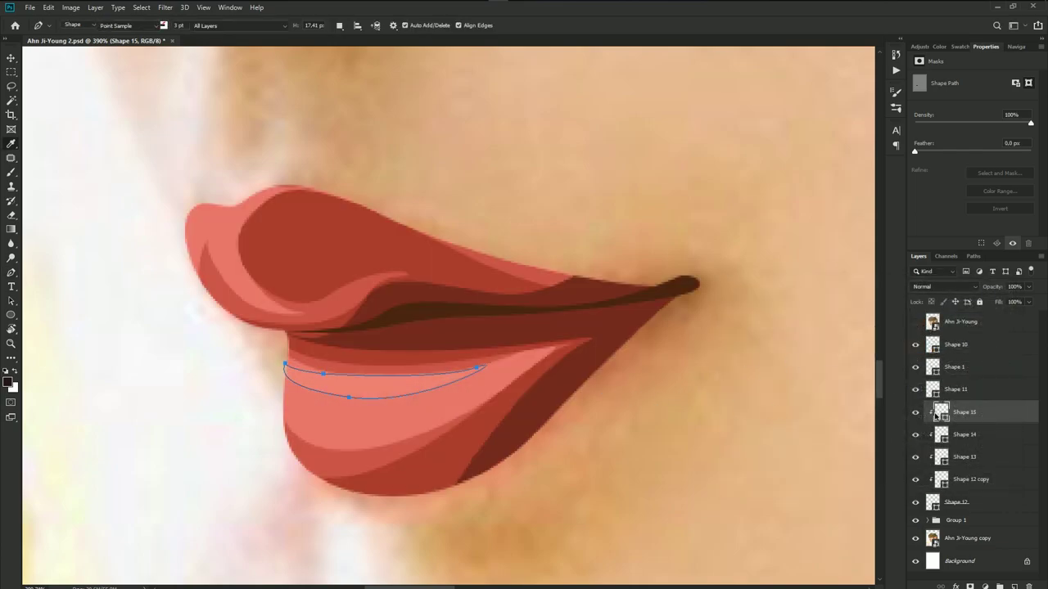
left_click_drag(797, 326, 779, 302)
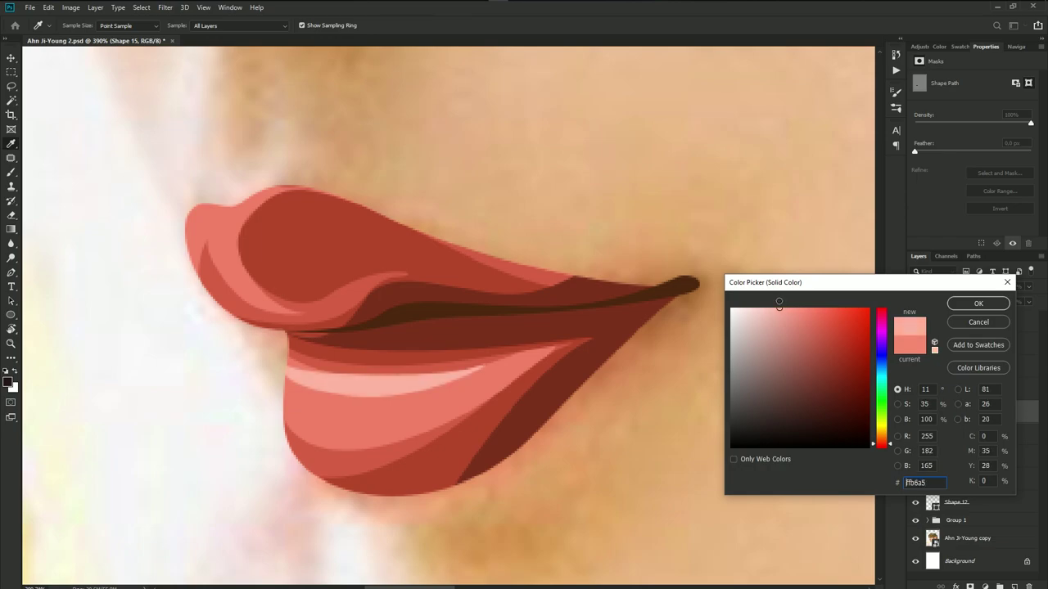
left_click(978, 304)
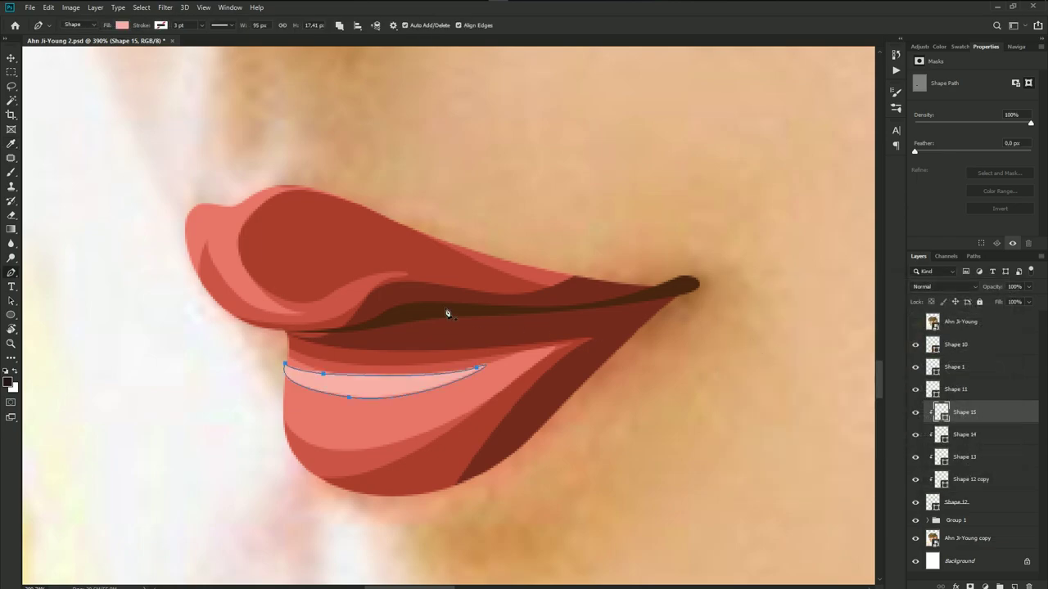
left_click(914, 321)
- Draw a closed highlight outline curling around the upper lip's left tip
left_click_drag(232, 271, 280, 307)
left_click(241, 255)
left_click(279, 303)
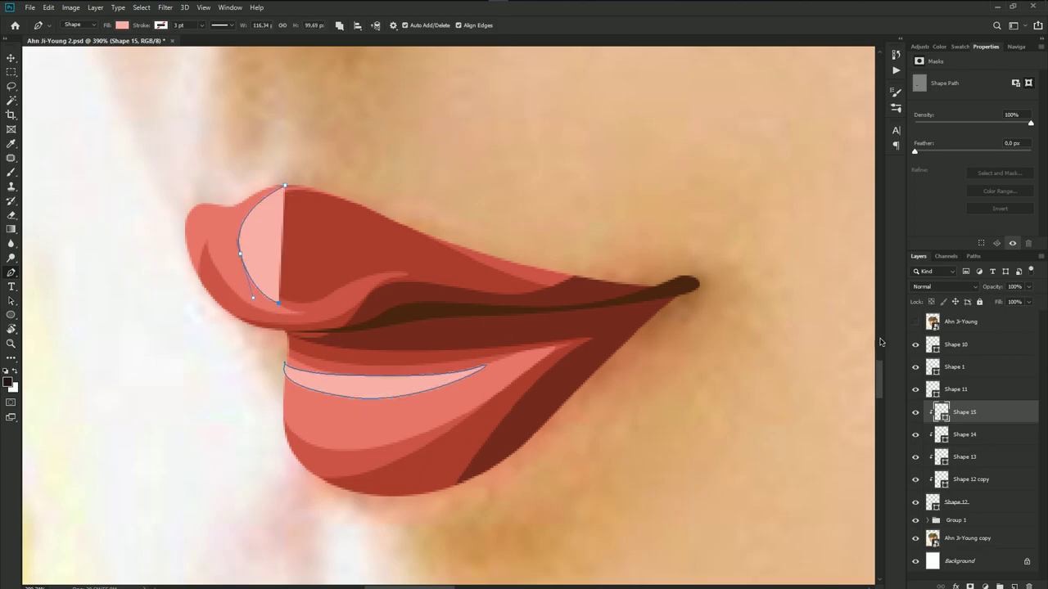
left_click(915, 322)
mouse_move(217, 226)
left_mouse_down()
mouse_move(215, 165)
mouse_move(211, 211)
mouse_move(187, 245)
mouse_move(201, 183)
left_mouse_up()
left_click(285, 186)
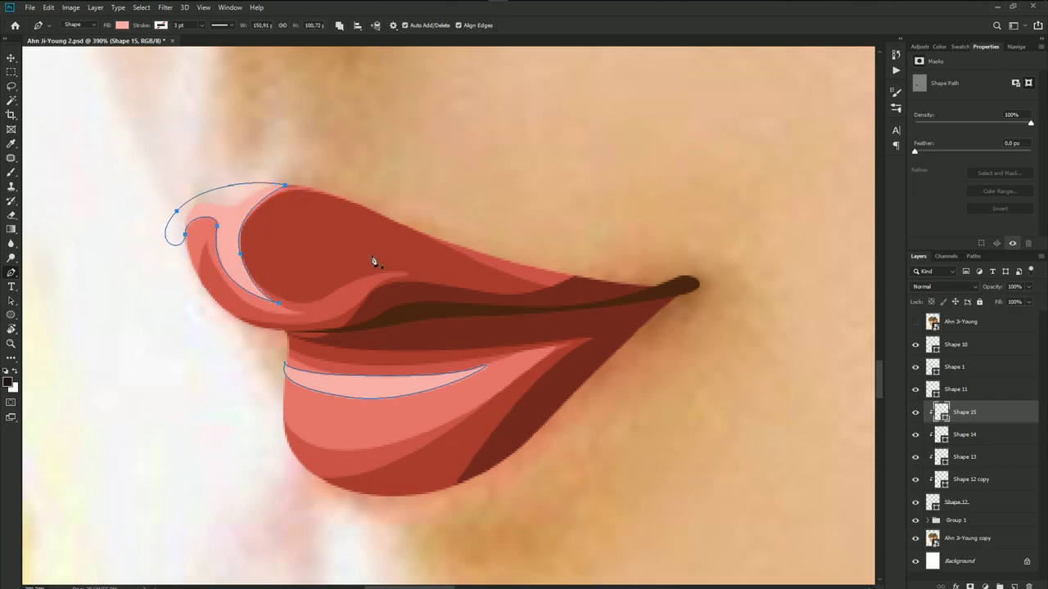
left_click_drag(449, 280, 447, 266)
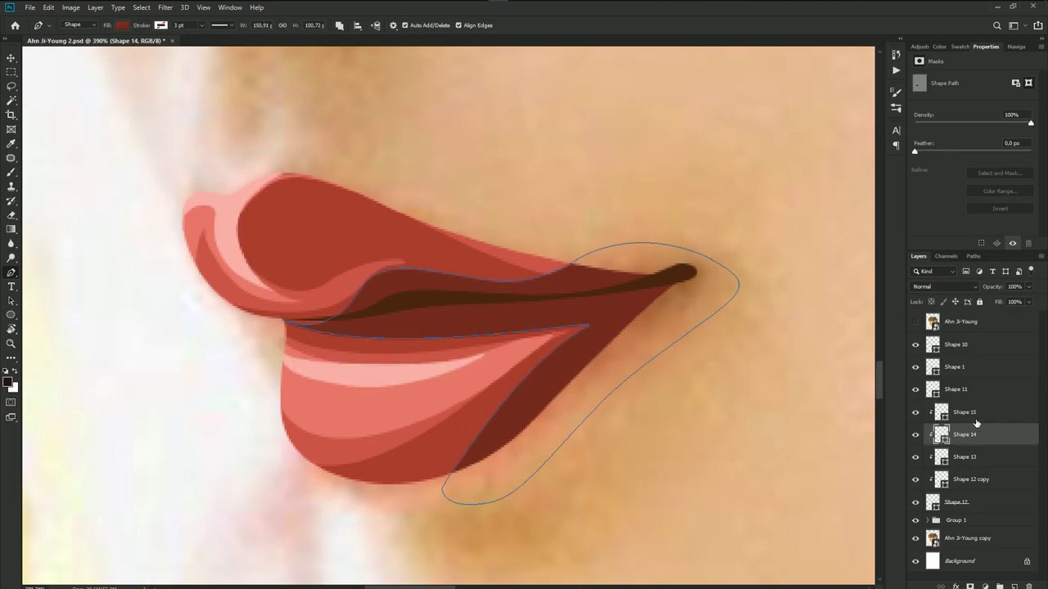
left_click(339, 25)
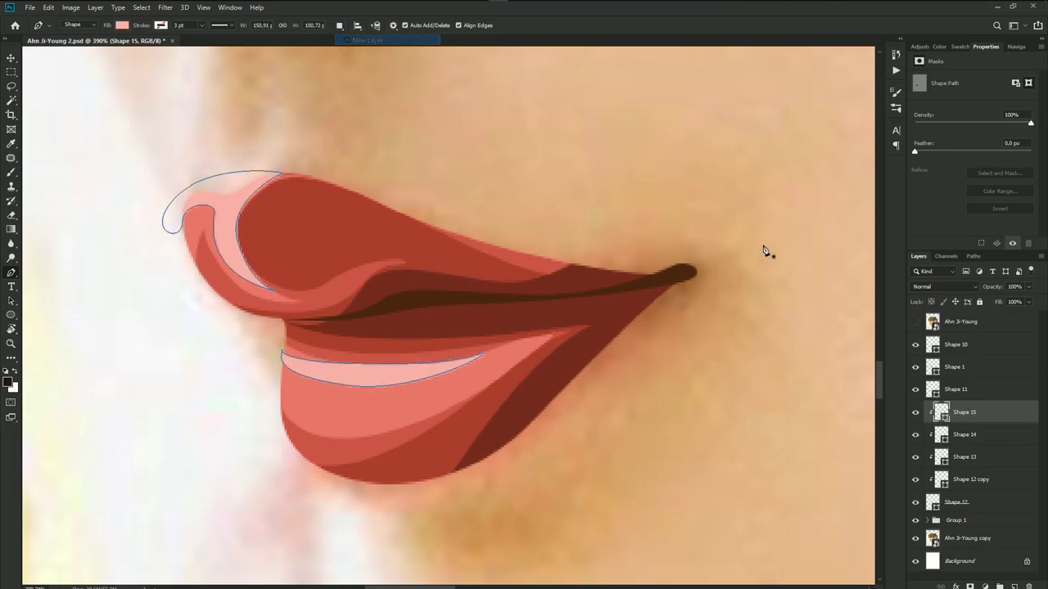
left_click(915, 321)
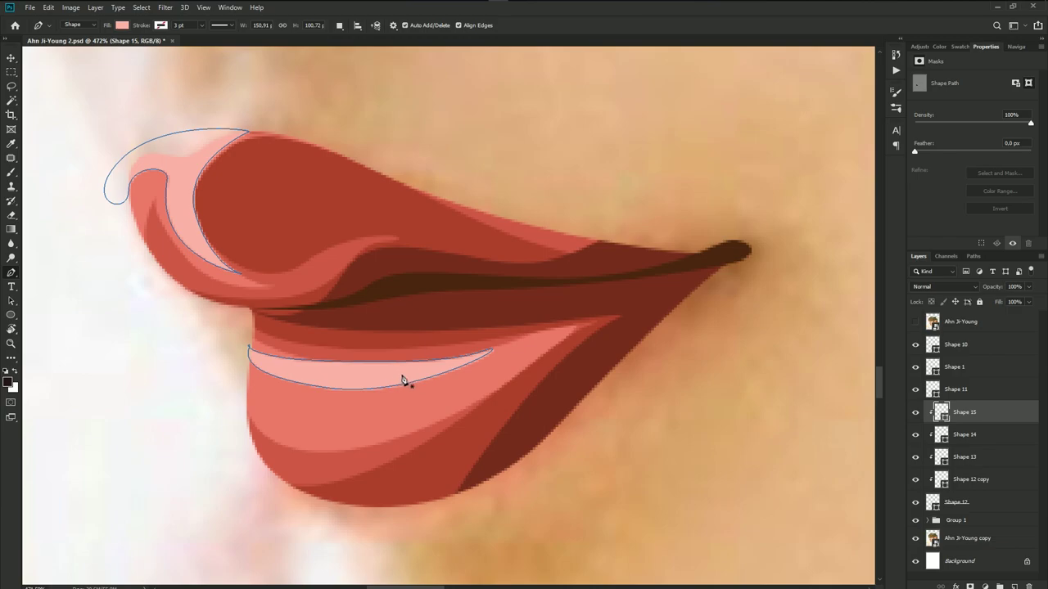
- Draw three small gloss highlight paths on the lower lip as Shape 16
left_click(363, 369)
left_click_drag(466, 355, 484, 352)
left_click_drag(402, 389, 368, 397)
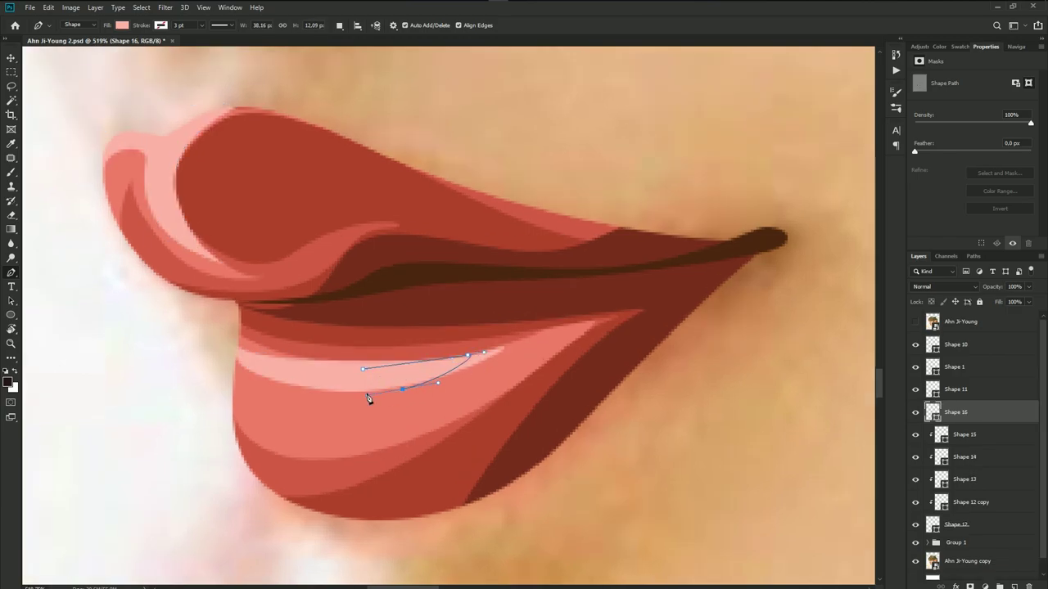
left_click(362, 369)
scroll(281, 378, "up", 2)
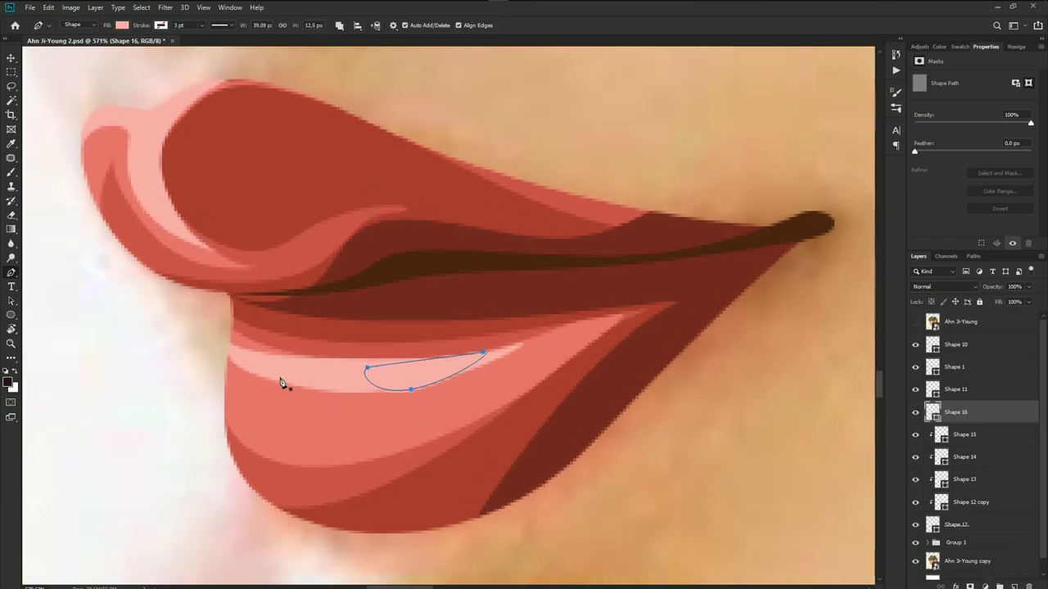
left_click(227, 343)
mouse_move(267, 363)
left_mouse_down()
mouse_move(279, 365)
mouse_move(249, 389)
left_mouse_up()
left_click(227, 344)
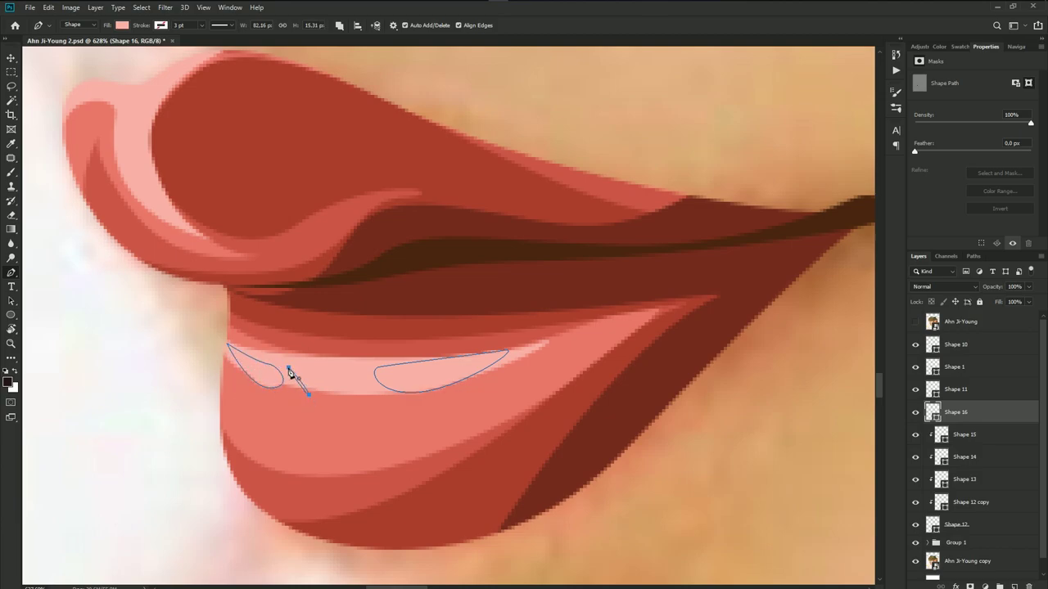
left_click_drag(308, 395, 260, 381)
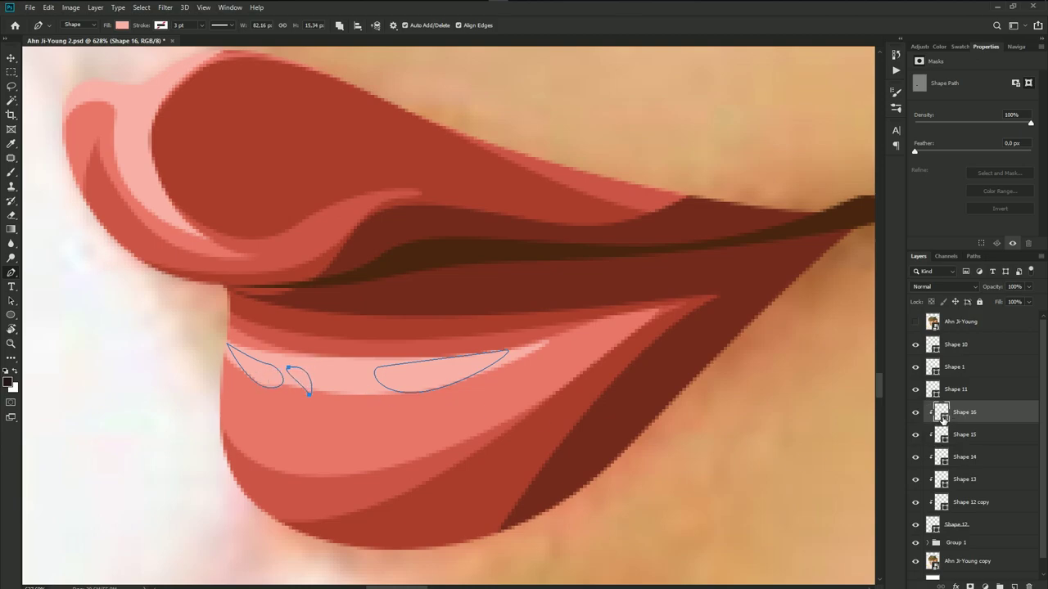
- Set the Shape 16 highlight fill to white #ffffff
double_click(932, 411)
left_click(730, 303)
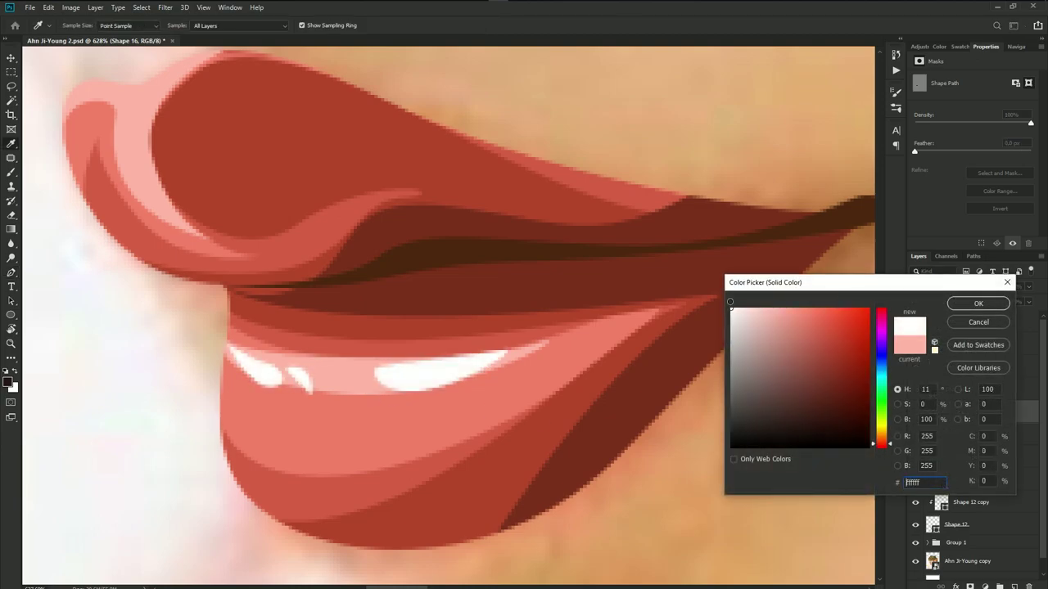
left_click(978, 303)
left_click(964, 390)
- Add layer masks to Shape 16 and Shape 15
left_click(970, 421)
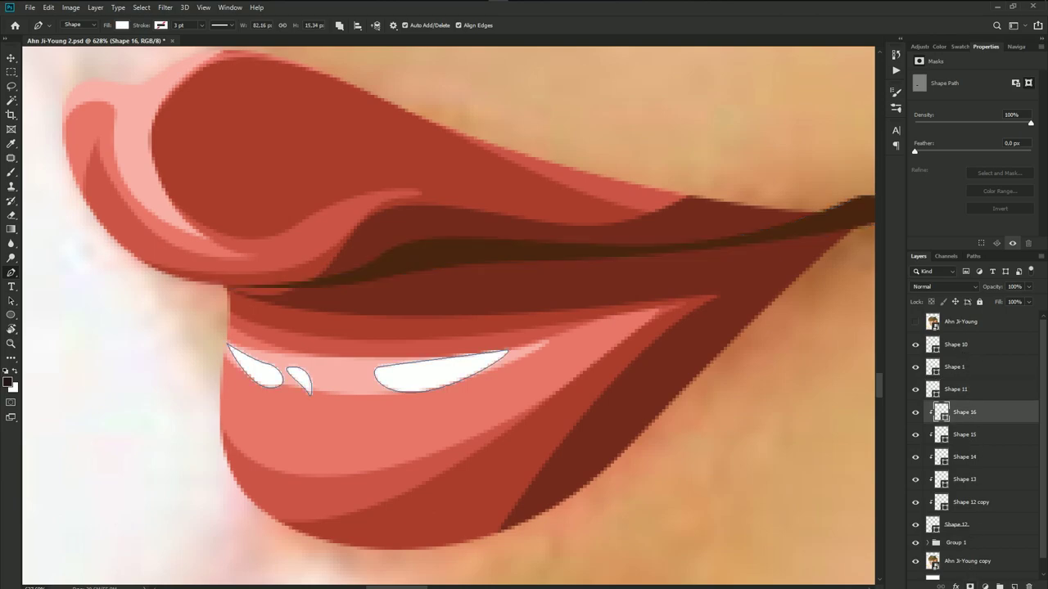
left_click(969, 587)
left_click(982, 435)
left_click(970, 587)
- Add layer masks to Shape 14, Shape 13 and Shape 12 copy
left_click(982, 456)
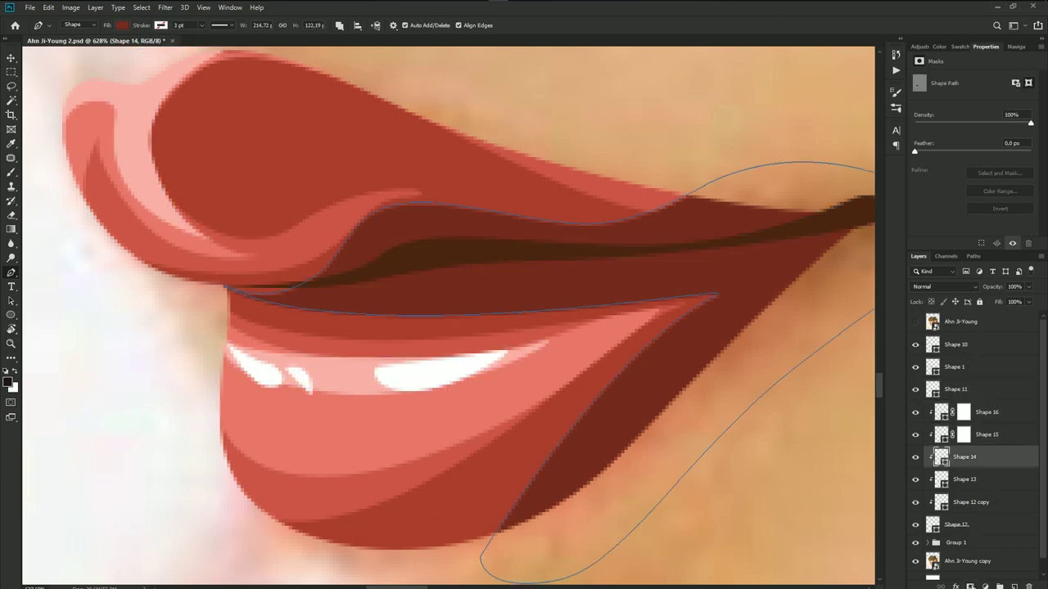
left_click(970, 587)
left_click(982, 478)
left_click(970, 587)
left_click(974, 501)
left_click(969, 587)
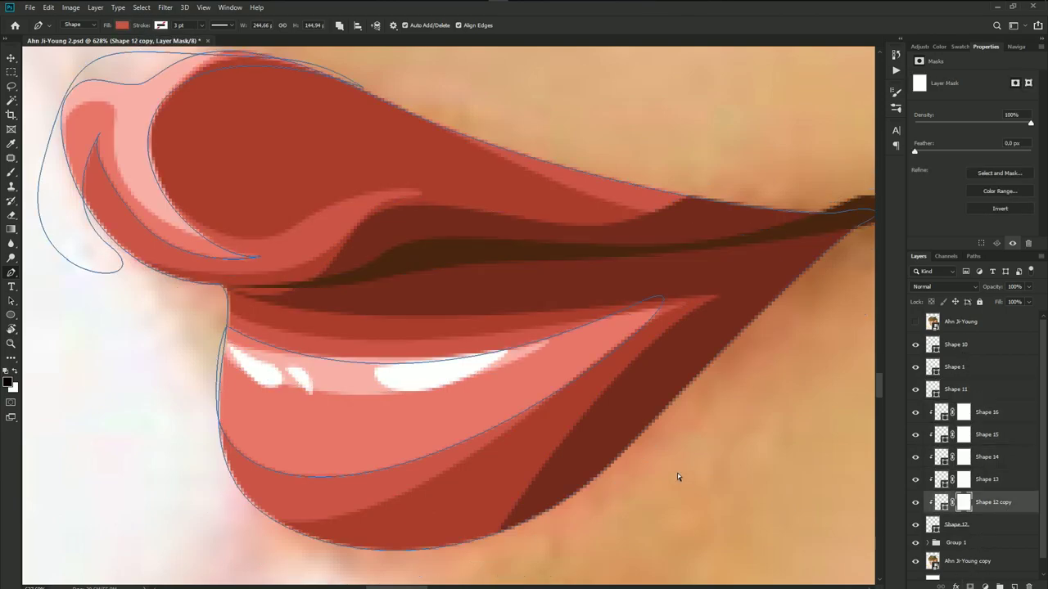
- Brush on Shape 14's mask with an enlarged brush to smooth the upper lip's right shading band
key("b")
scroll(510, 434, "down", 1)
scroll(368, 385, "down", 2)
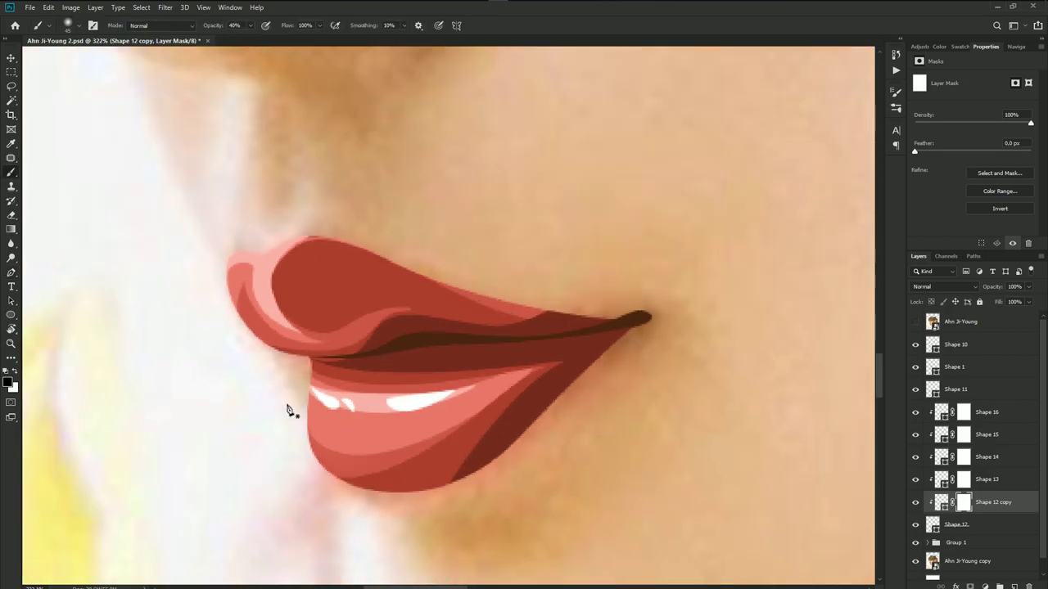
left_click(957, 525)
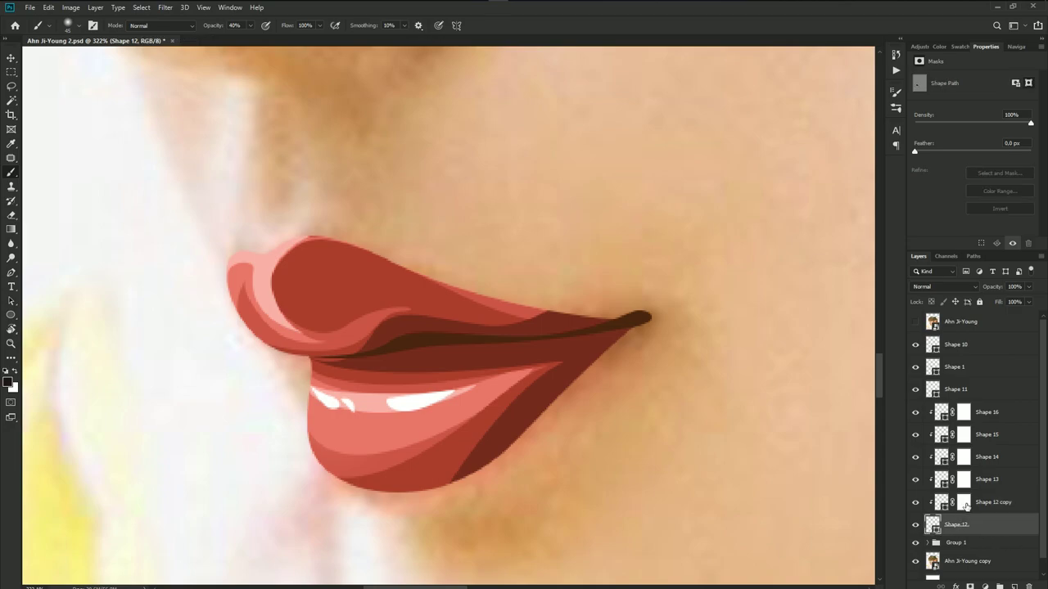
left_click(963, 502)
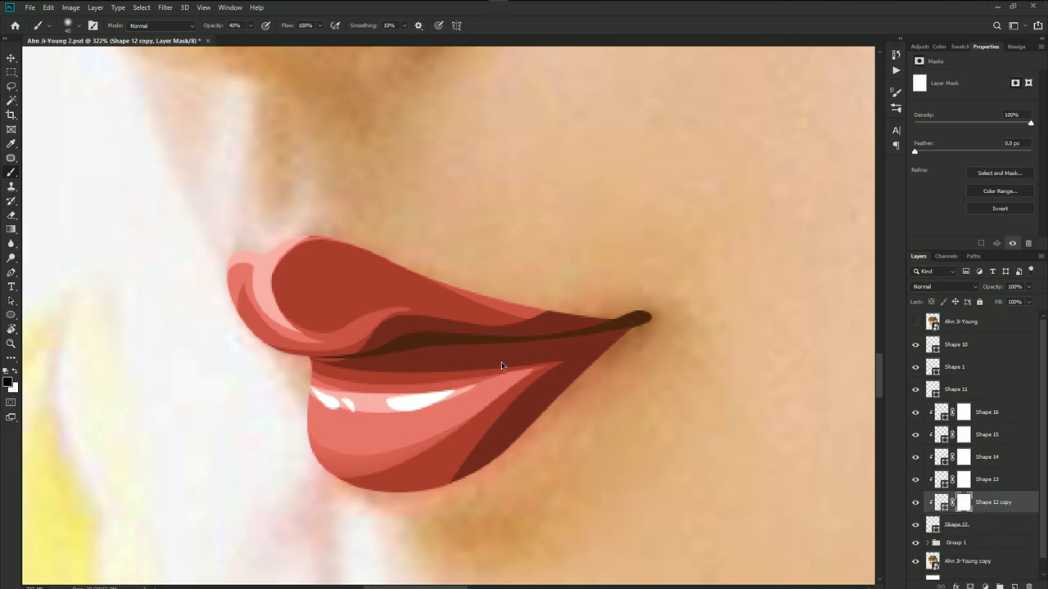
left_click(960, 482)
key("bracketright")
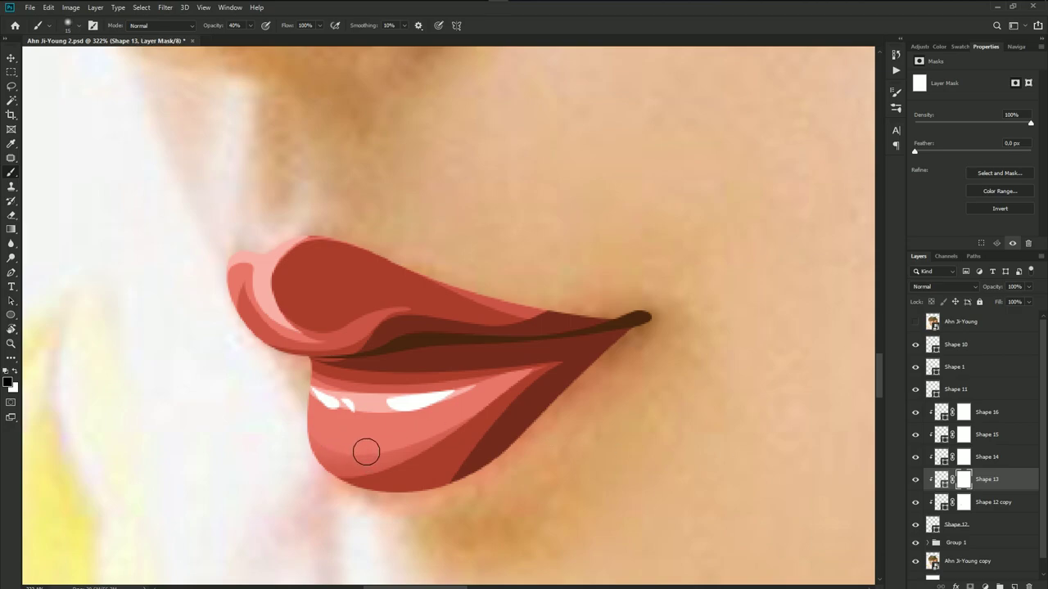
key("bracketright")
key("bracketright")
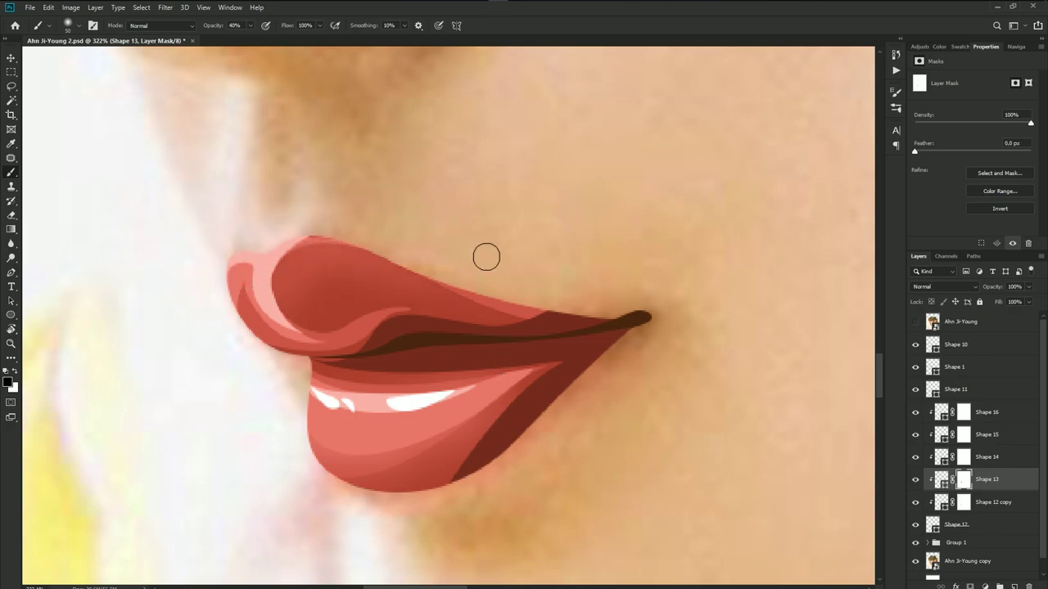
left_click(959, 459)
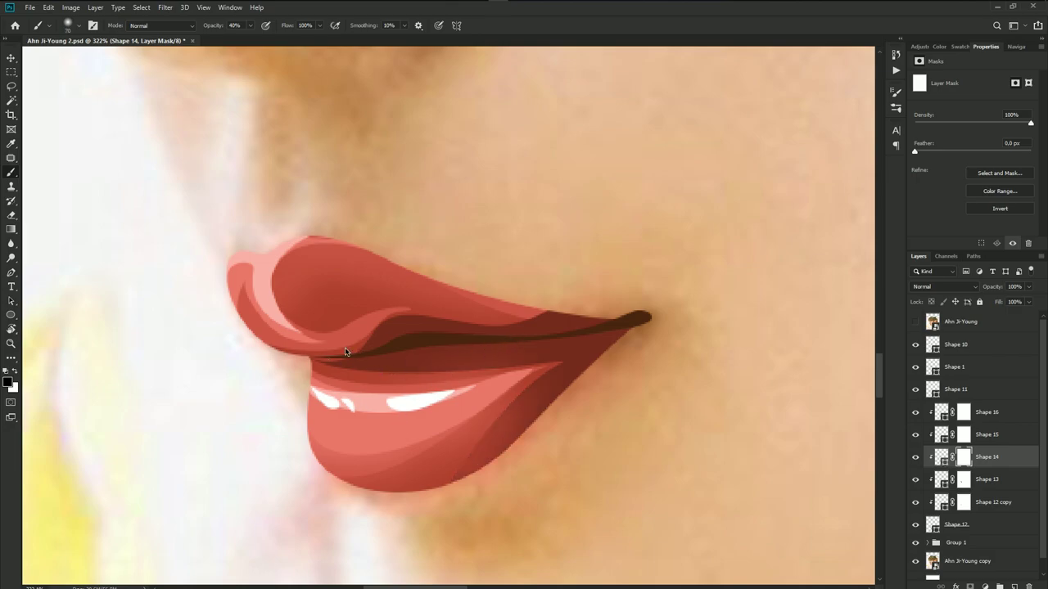
key("bracketleft")
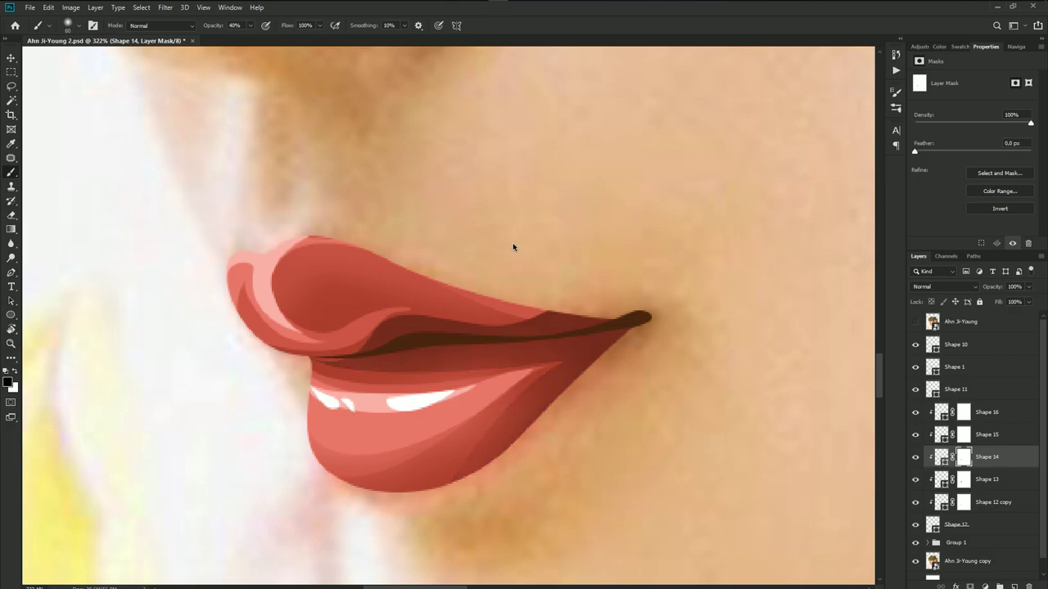
left_click_drag(548, 266, 347, 270)
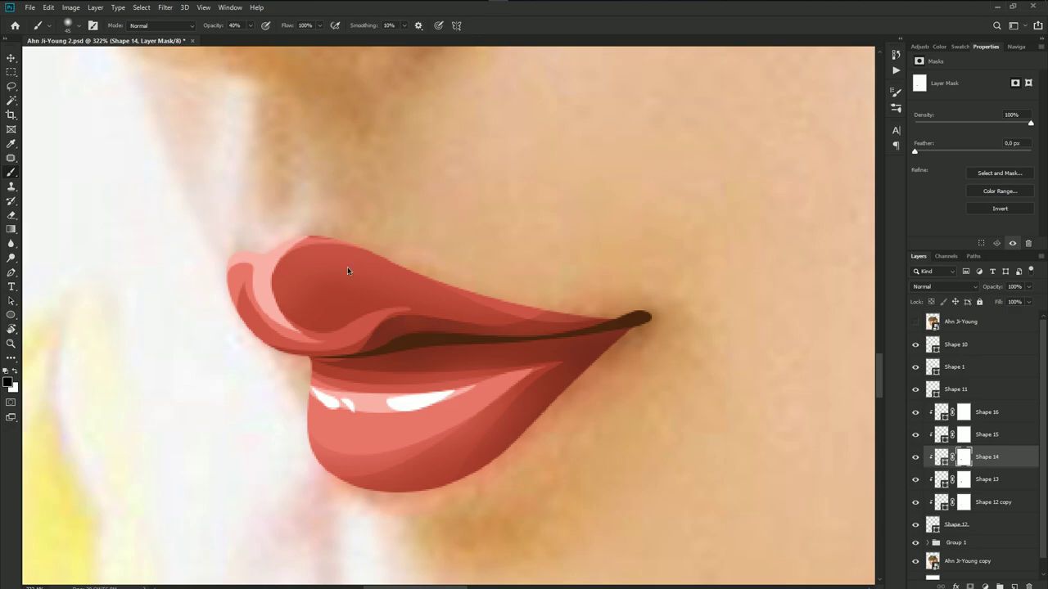
- Paint down the white lower-lip highlight on Shape 16's mask, ending on Shape 15's mask
left_click(963, 480)
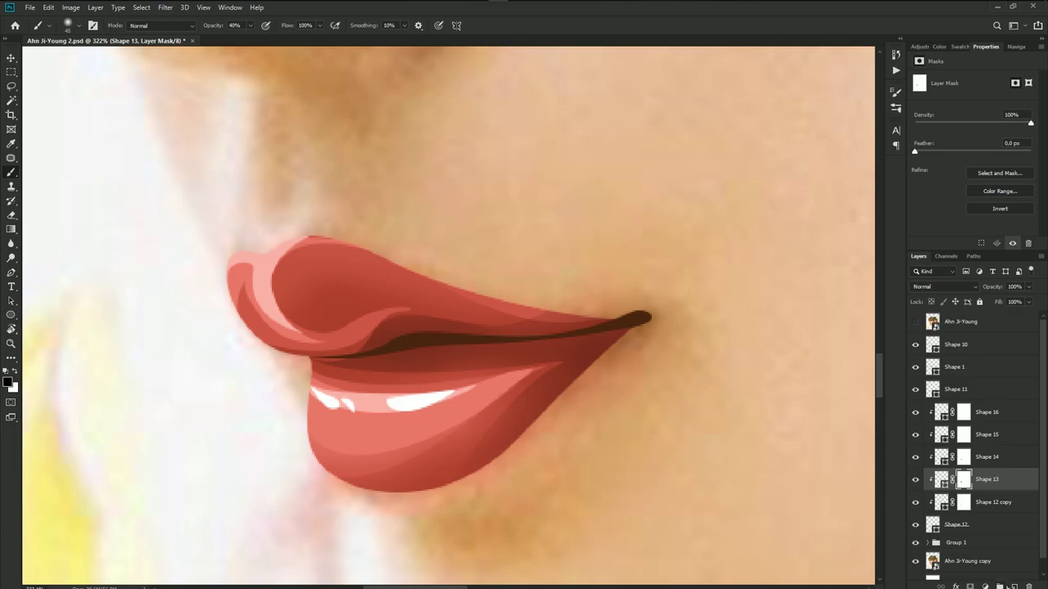
left_click(964, 503)
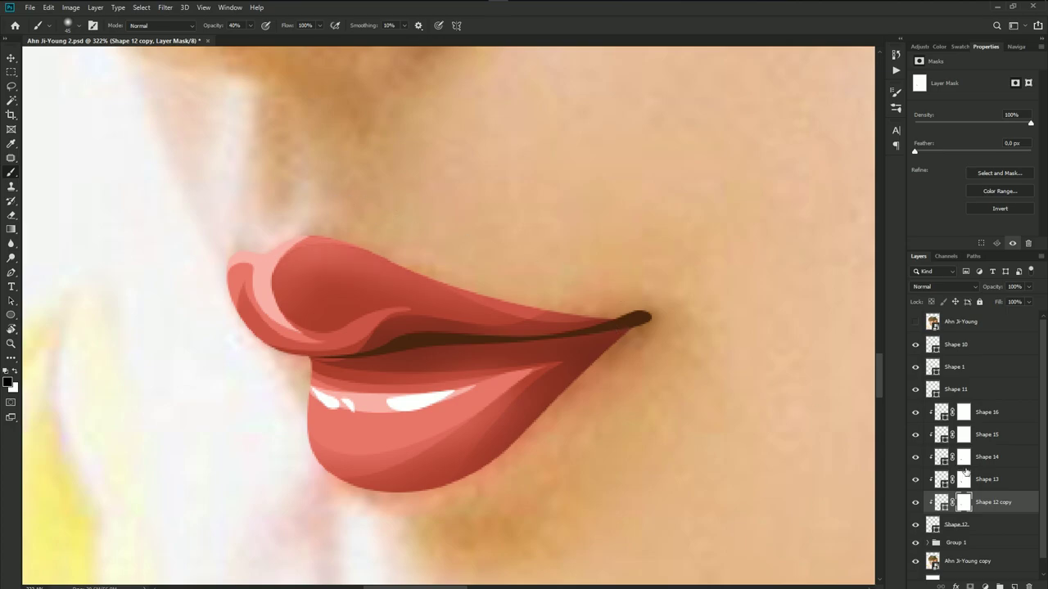
left_click(963, 435)
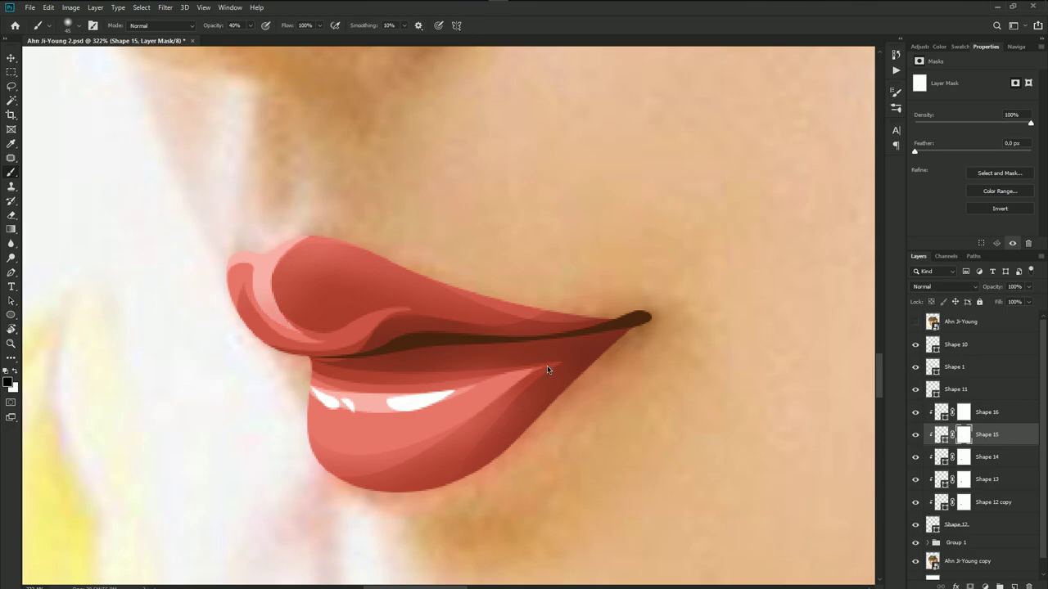
left_click(963, 412)
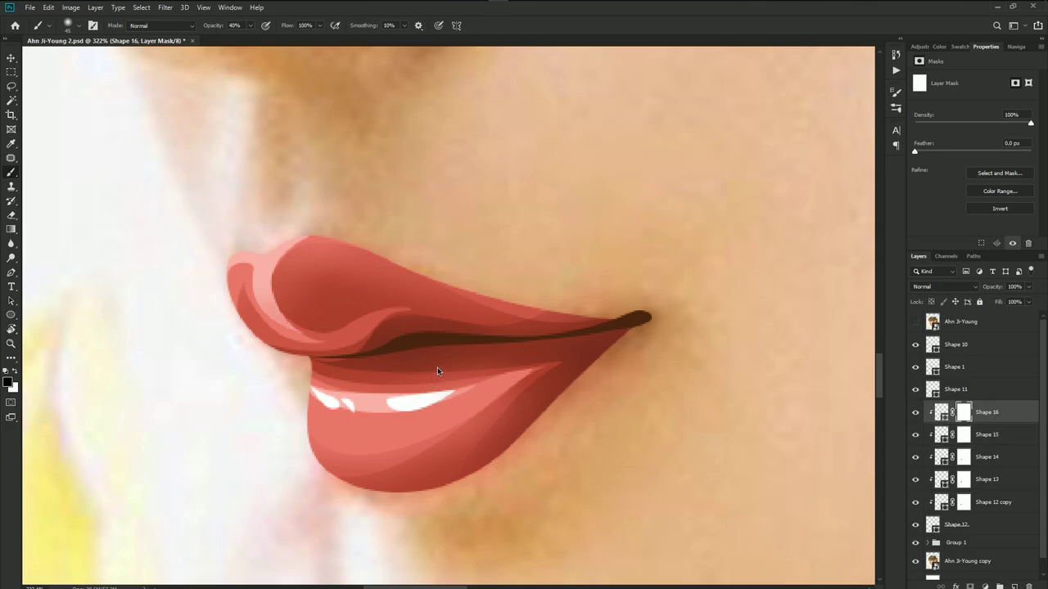
left_click_drag(437, 367, 321, 401)
scroll(374, 401, "down", 5)
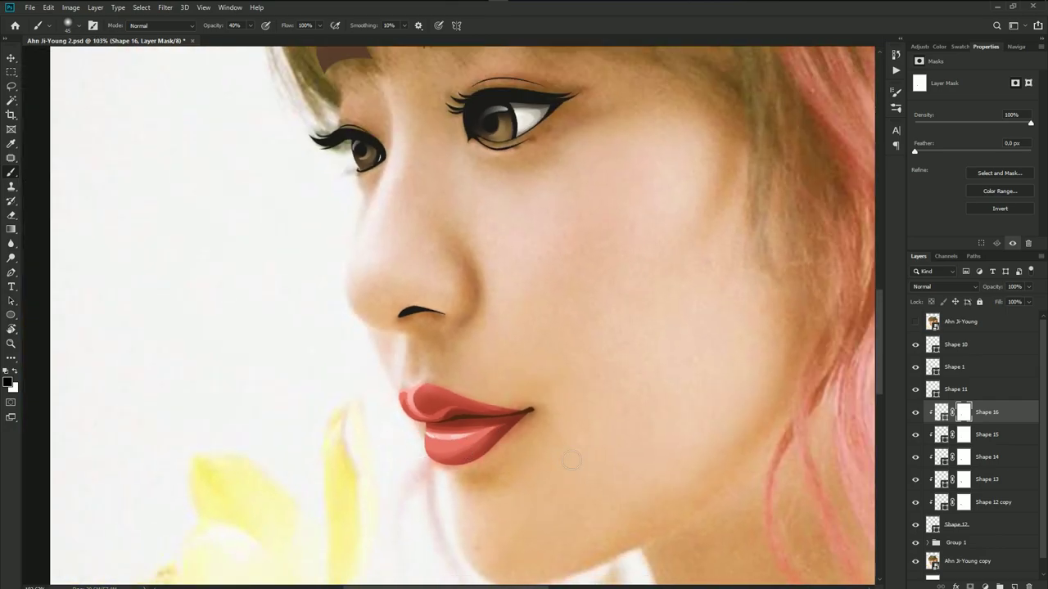
left_click(963, 434)
- Toggle the photo layer to compare, then show the lip path outlines
scroll(461, 439, "up", 2)
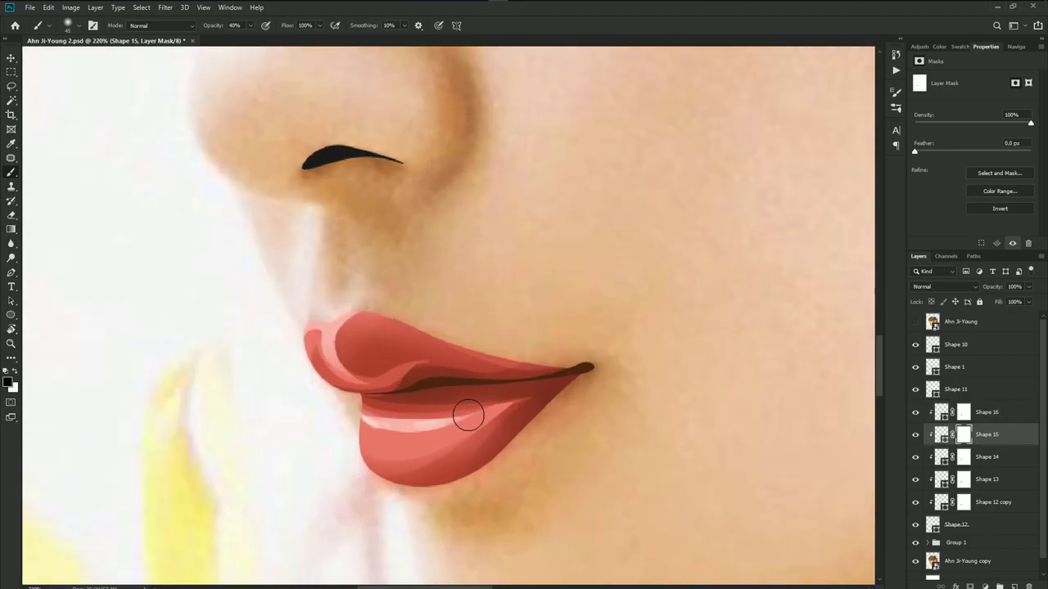
scroll(467, 412, "up", 1)
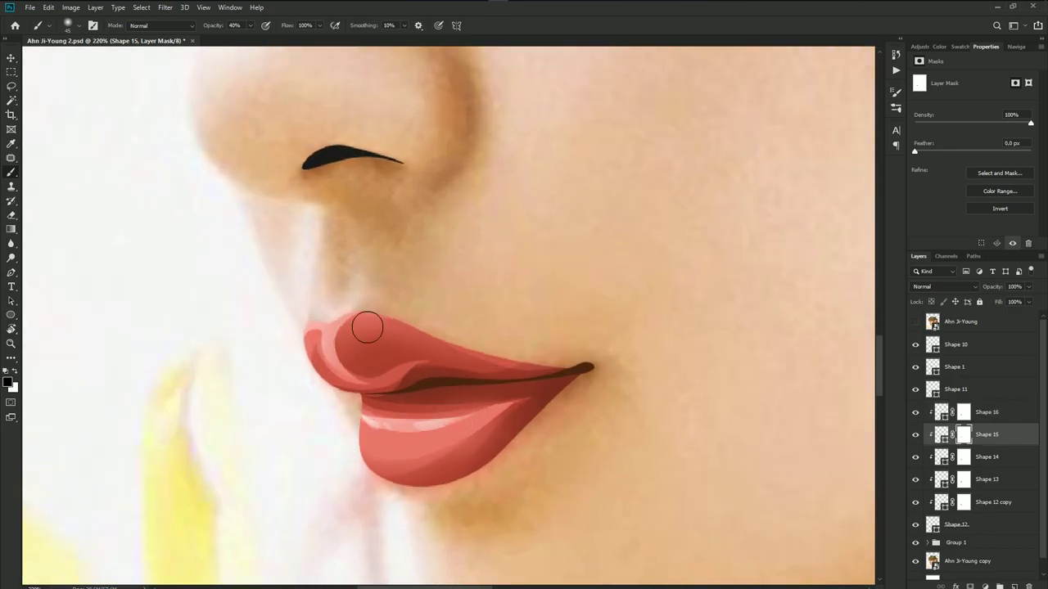
scroll(368, 401, "down", 3)
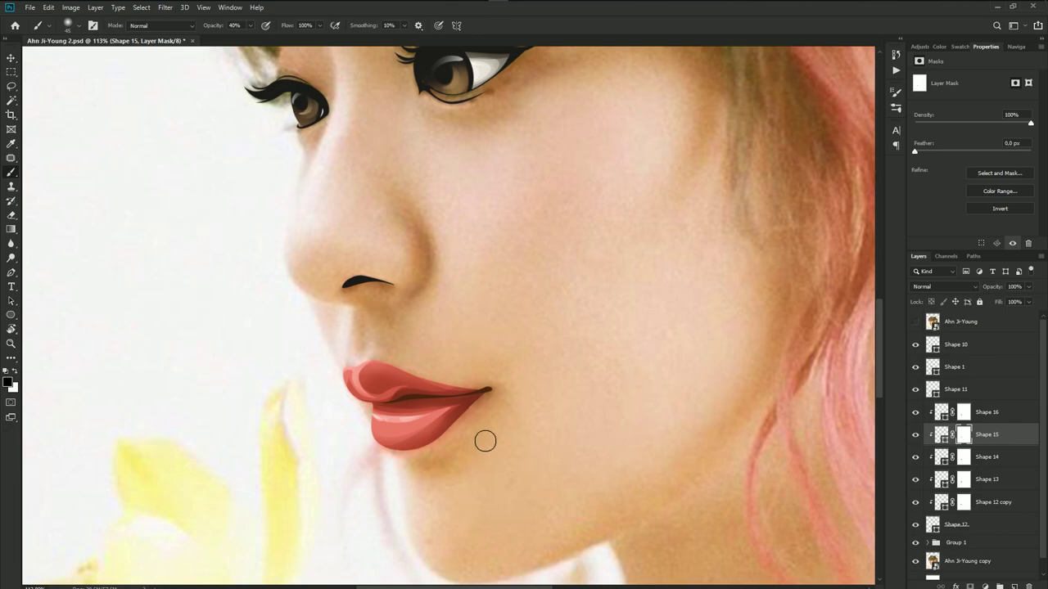
left_click(916, 324)
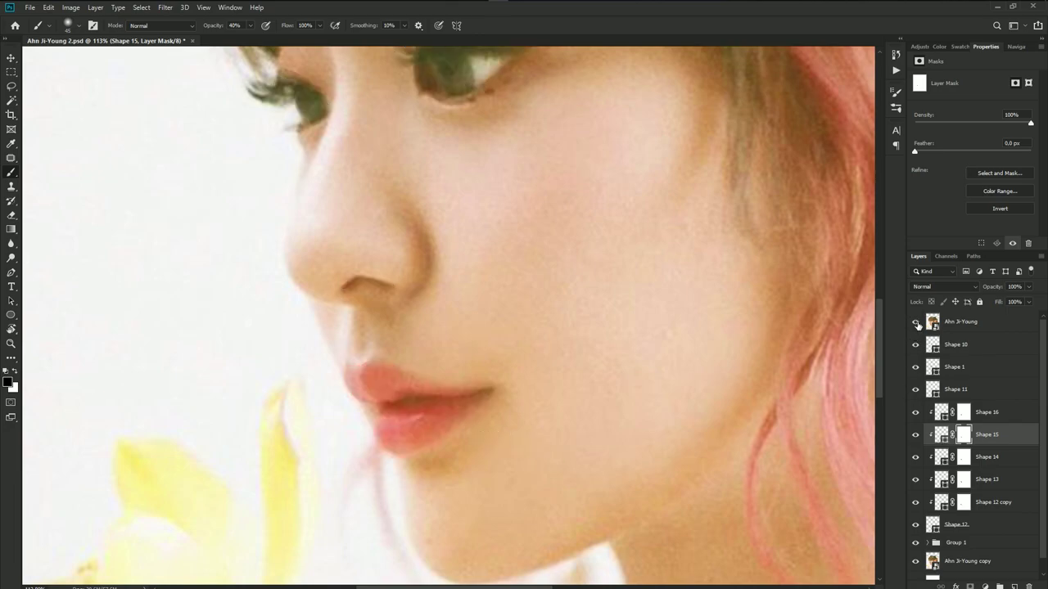
left_click(917, 324)
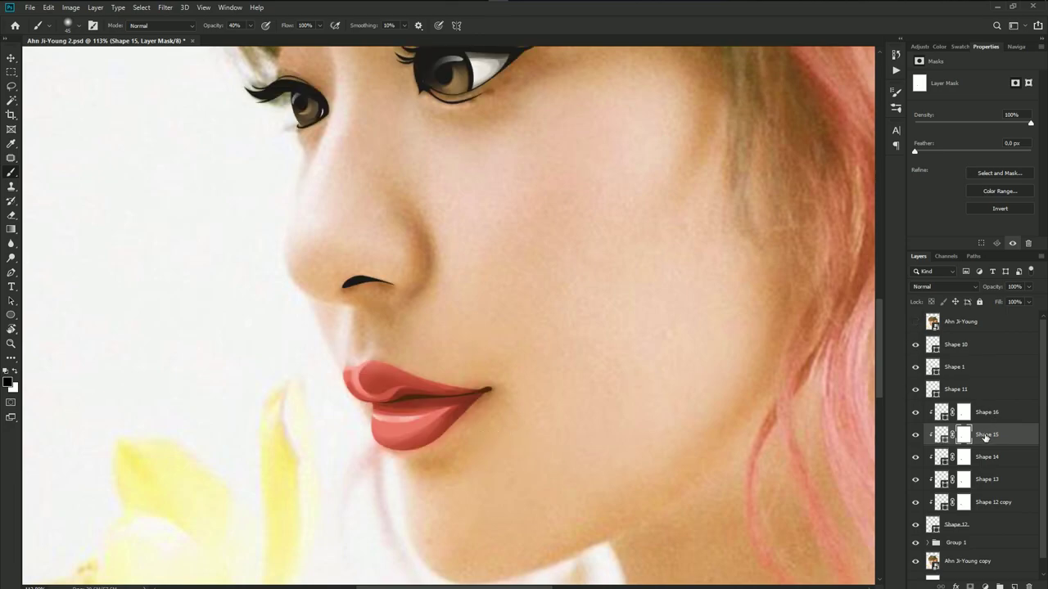
key("p")
scroll(346, 369, "up", 2)
scroll(338, 398, "up", 3)
- Reshape the highlight curve near the upper-lip corner and fit the portrait on screen
scroll(363, 351, "up", 1)
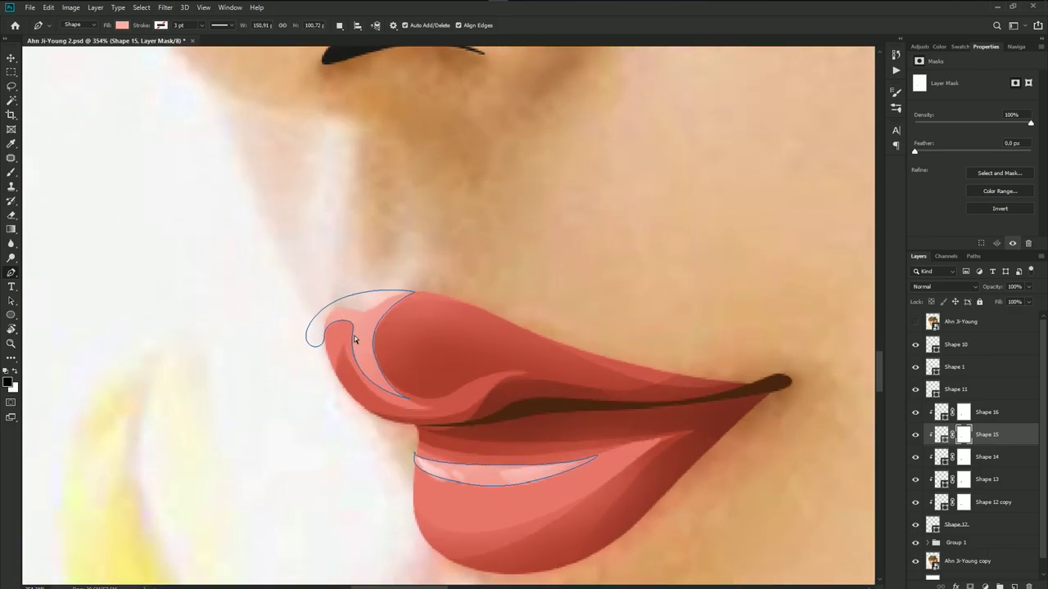
left_click_drag(354, 328, 335, 354)
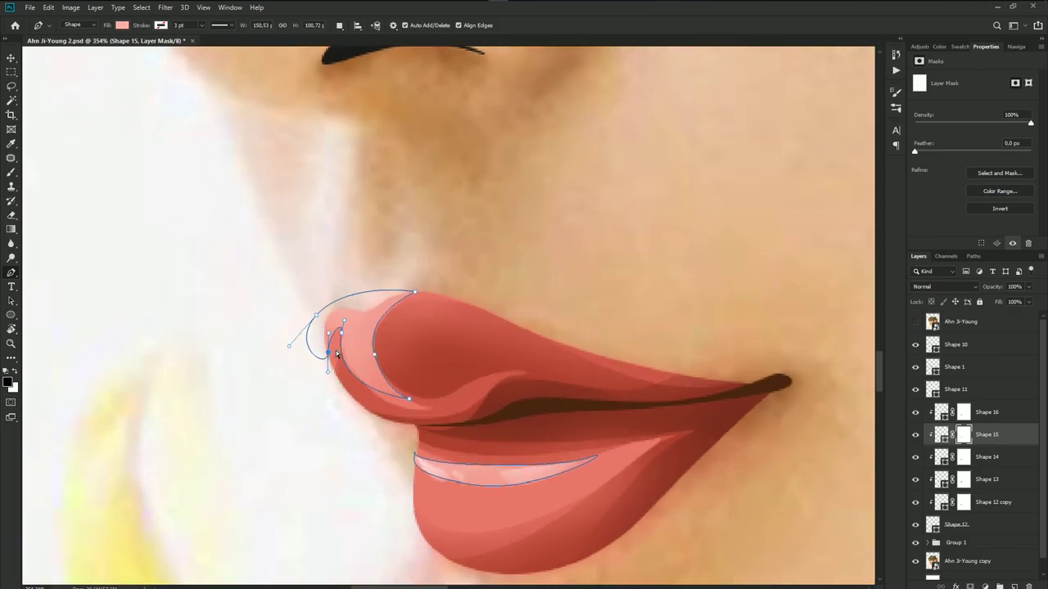
left_click(973, 326)
key("ctrl+0")
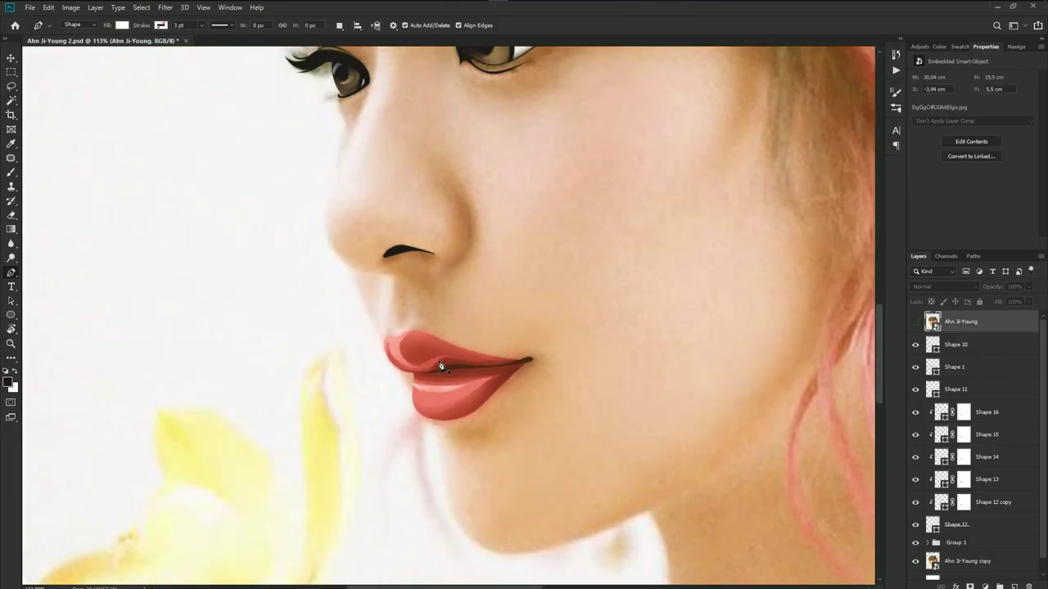
key("ctrl+s")
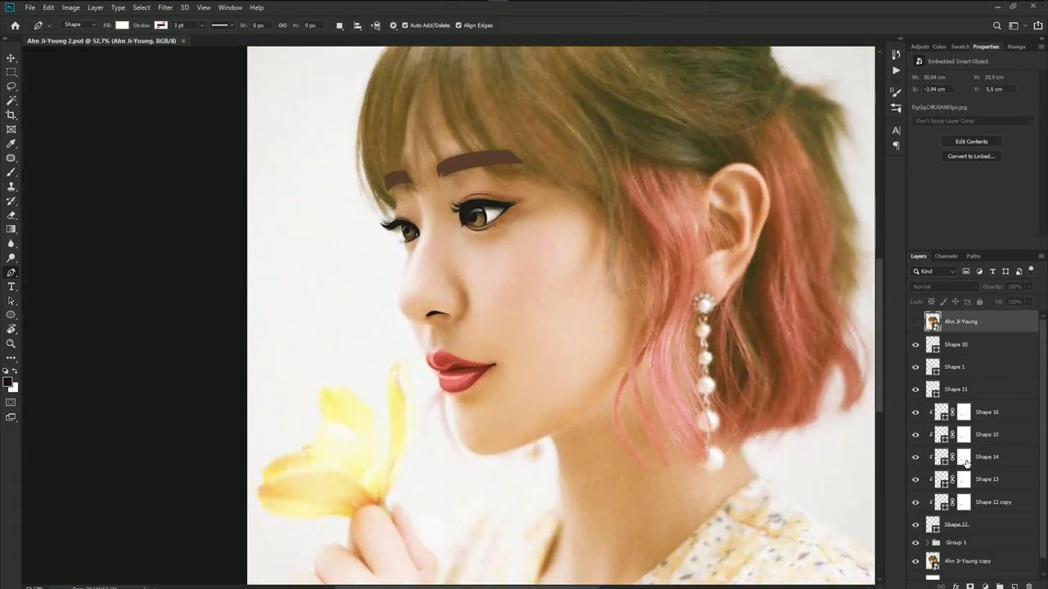
- Deepen the curve along the upper lip line on Shape 13's path
left_click(963, 459)
scroll(432, 377, "up", 2)
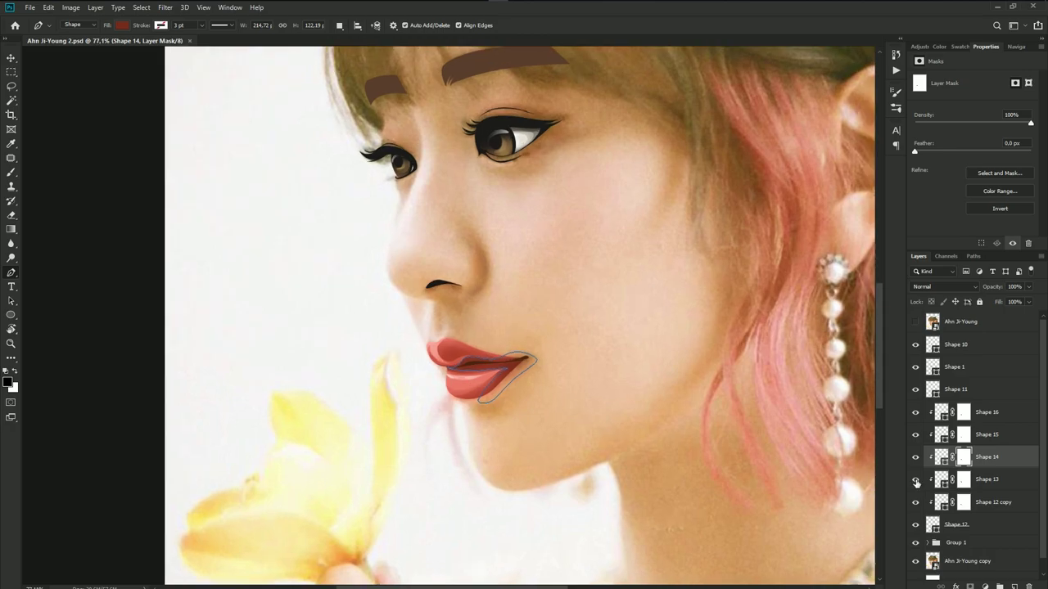
left_click(962, 480)
key("b")
scroll(471, 357, "up", 4)
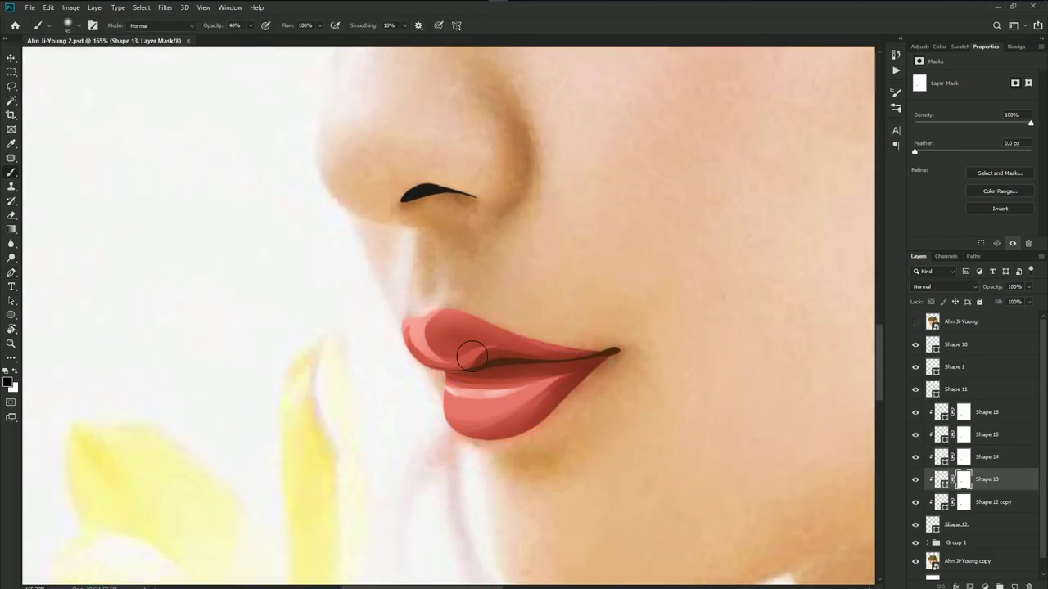
key("ctrl+2")
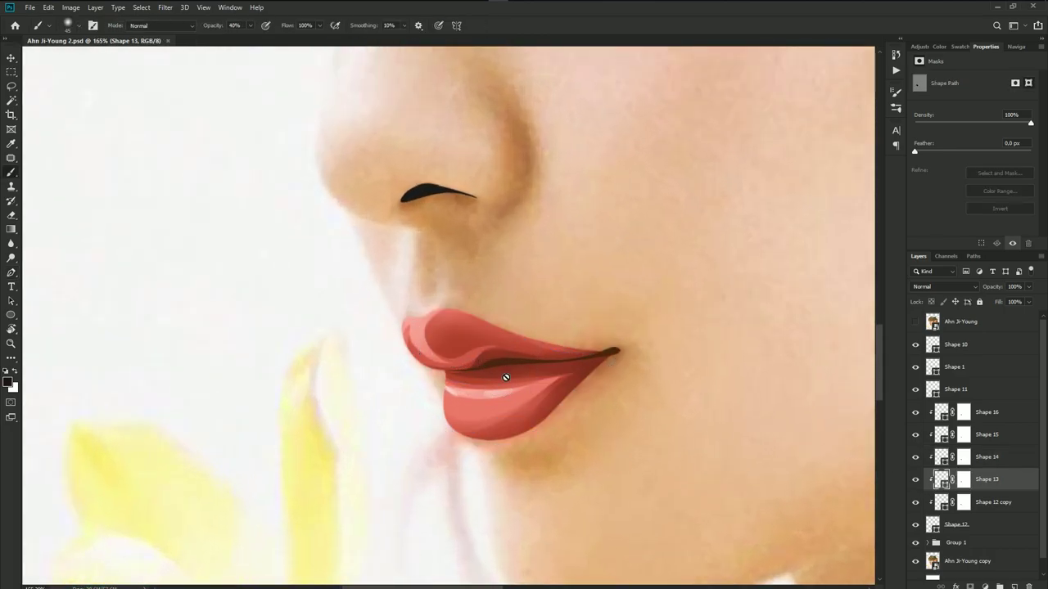
left_click(964, 480)
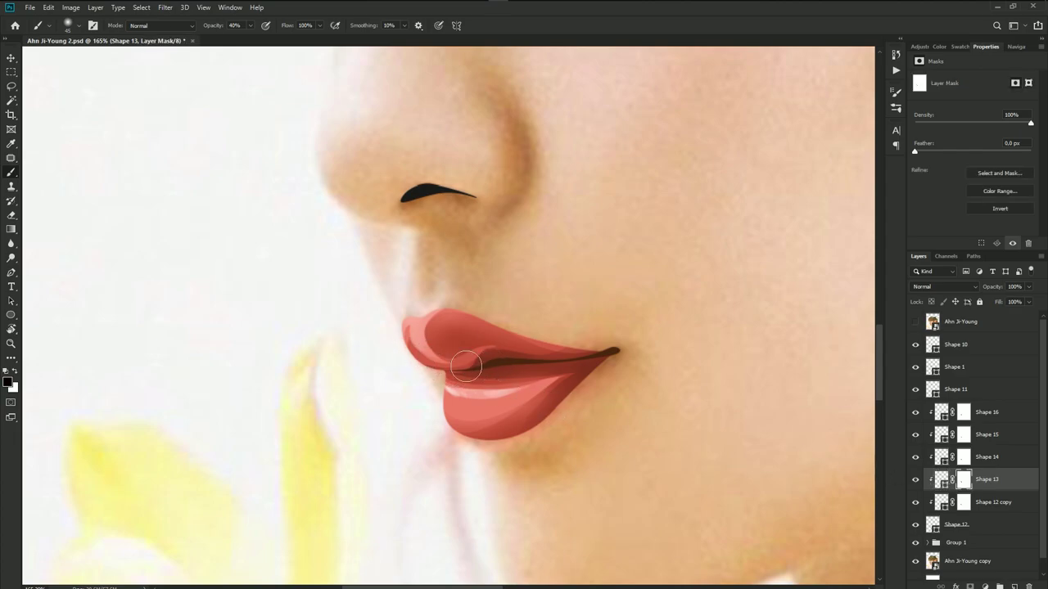
scroll(497, 368, "up", 2)
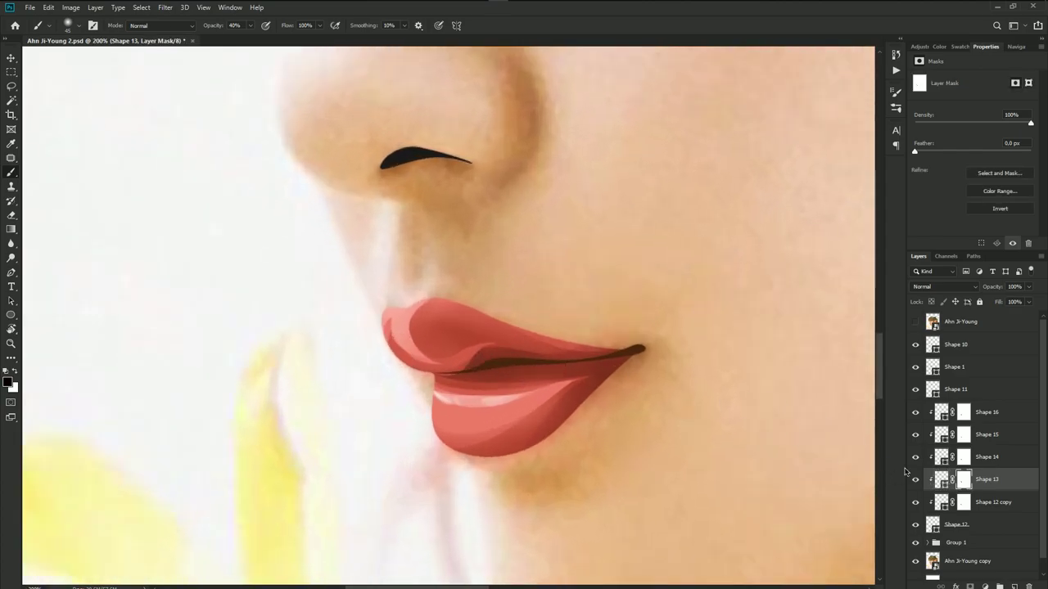
key("p")
scroll(429, 347, "up", 5)
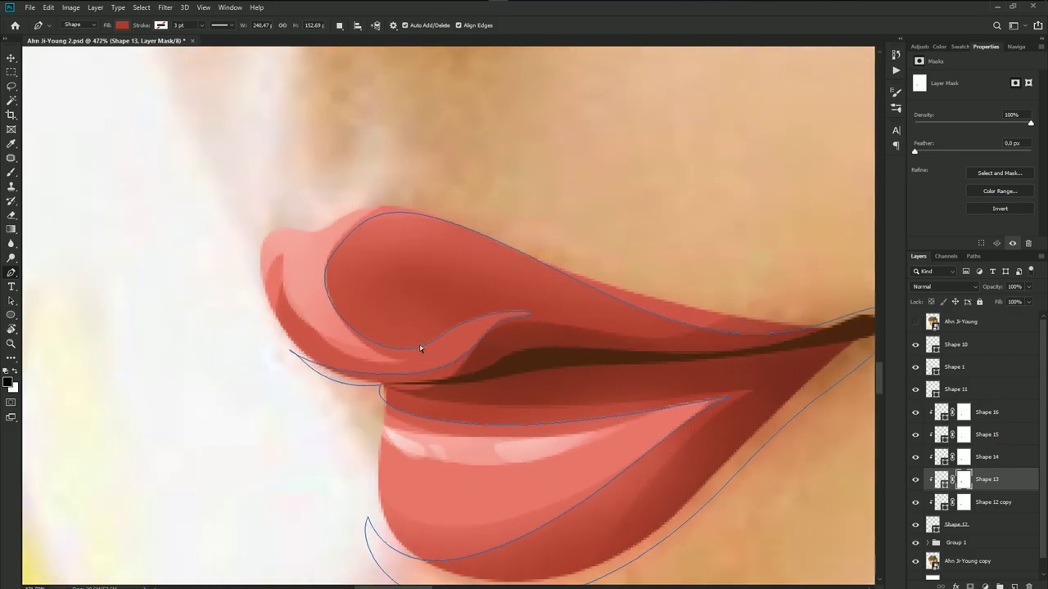
left_click_drag(438, 342, 437, 354)
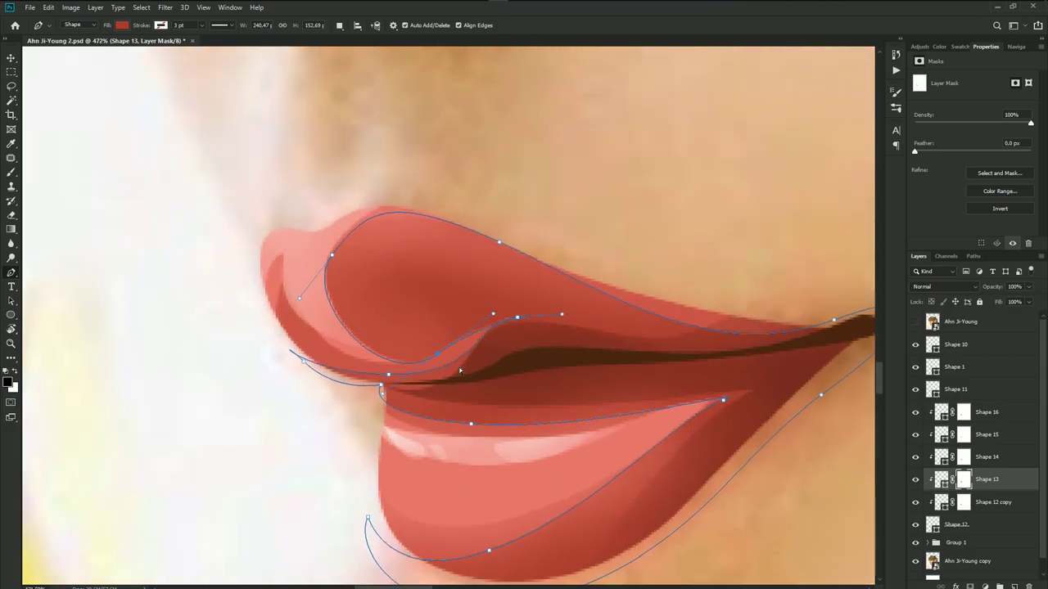
- Pan to the ear and earring and toggle the photo to compare against the shapes
left_click(962, 323)
scroll(502, 339, "down", 5)
scroll(538, 286, "down", 3)
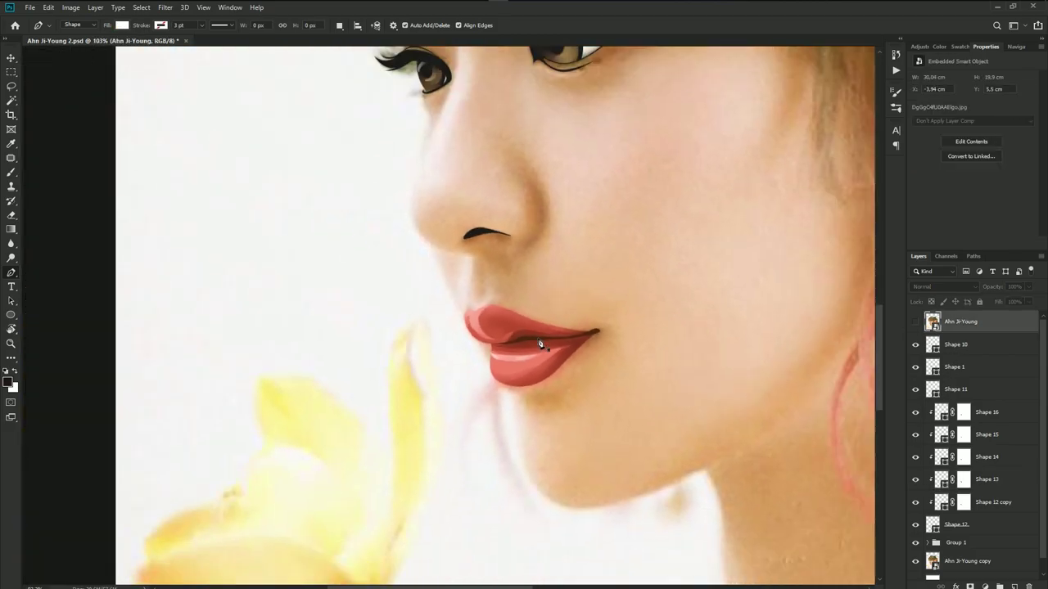
scroll(569, 368, "down", 2)
left_click_drag(590, 375, 417, 385)
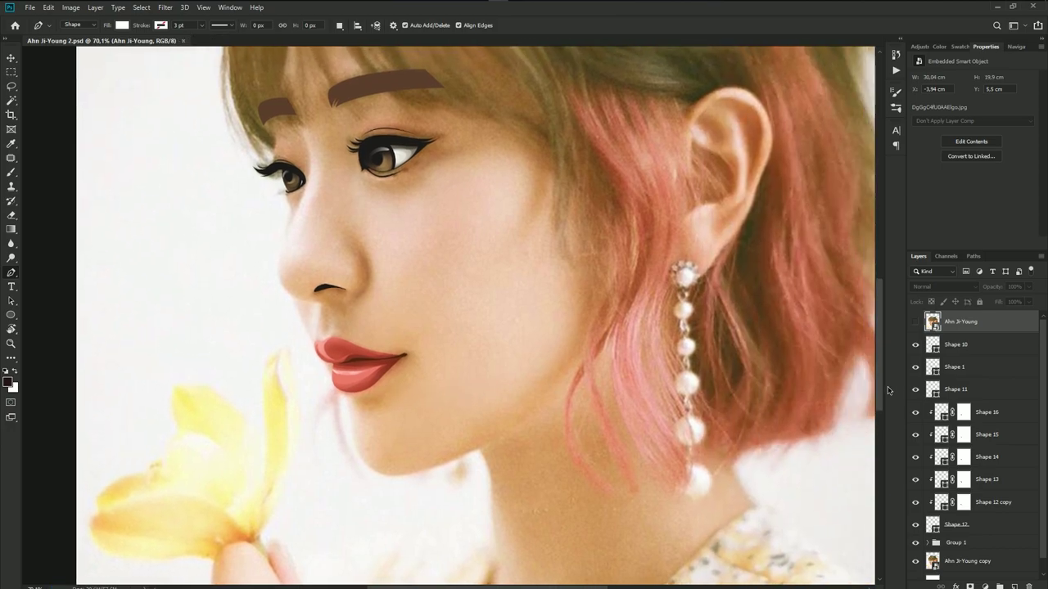
left_click(915, 323)
left_click(916, 323)
scroll(479, 381, "up", 3)
scroll(346, 374, "up", 2)
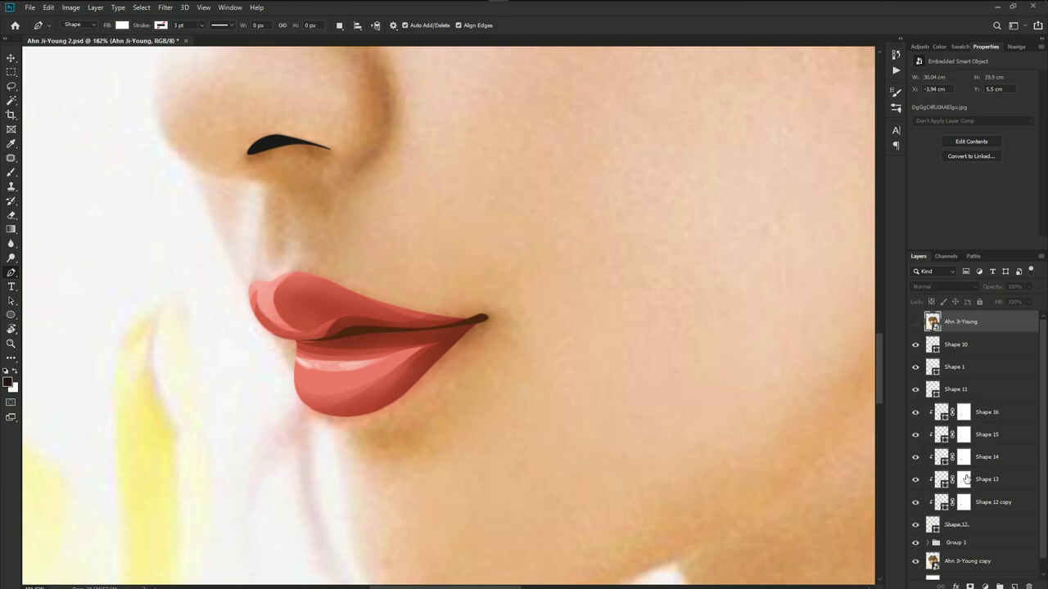
- Pull a lower-lip outline point on Shape 13's path to the right
left_click(964, 479)
key("b")
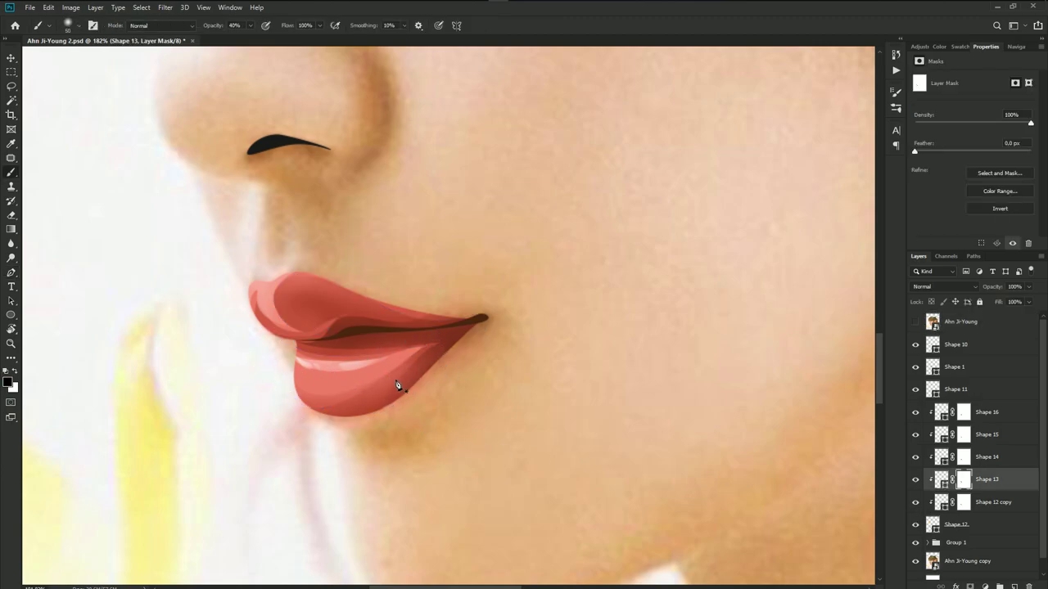
key("ctrl+2")
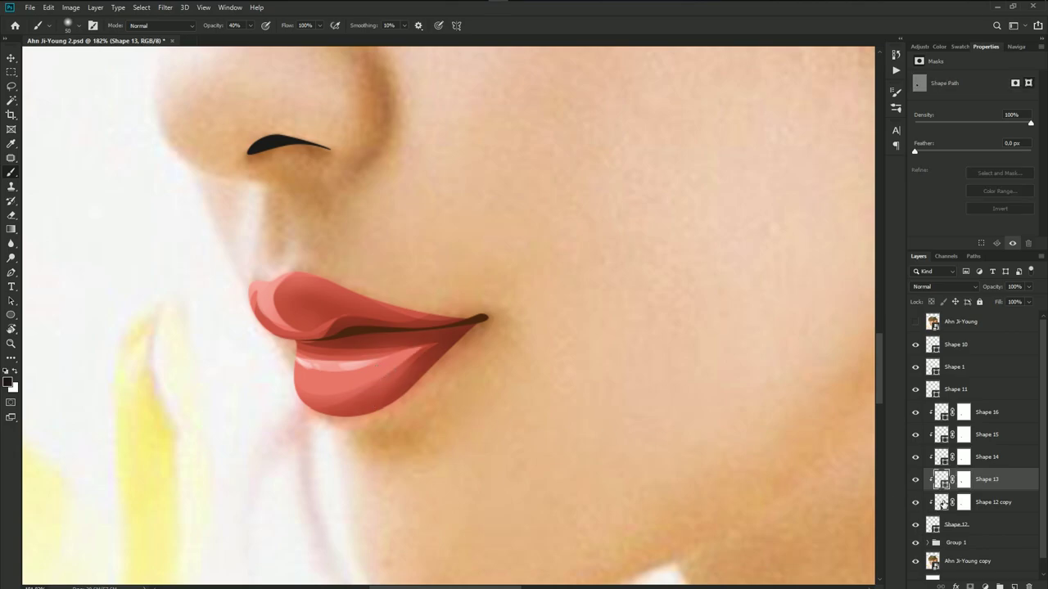
key("ctrl+backslash")
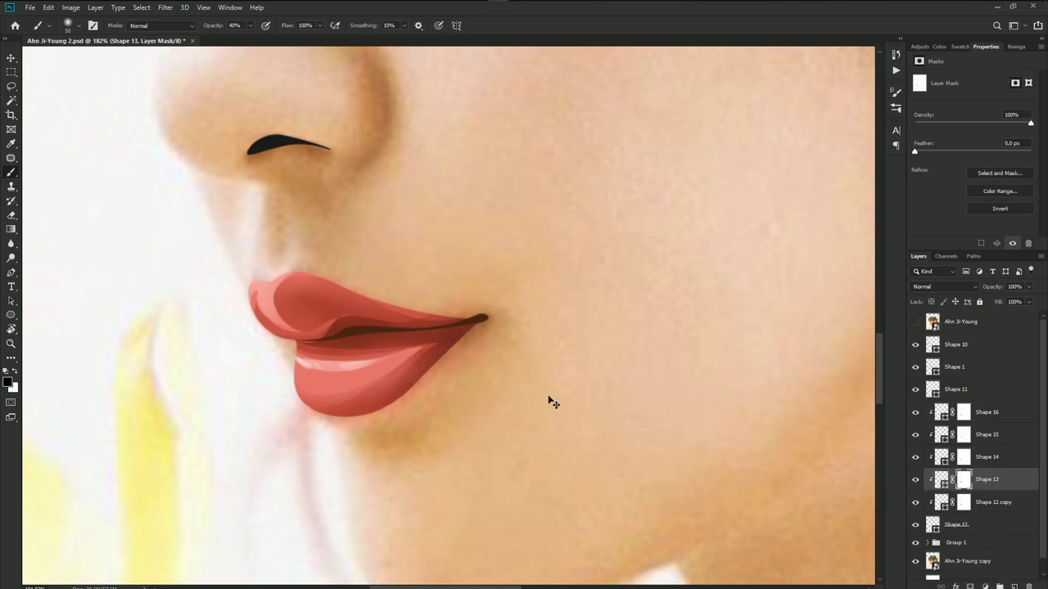
key("ctrl+2")
key("p")
scroll(409, 374, "up", 2)
scroll(392, 369, "up", 2)
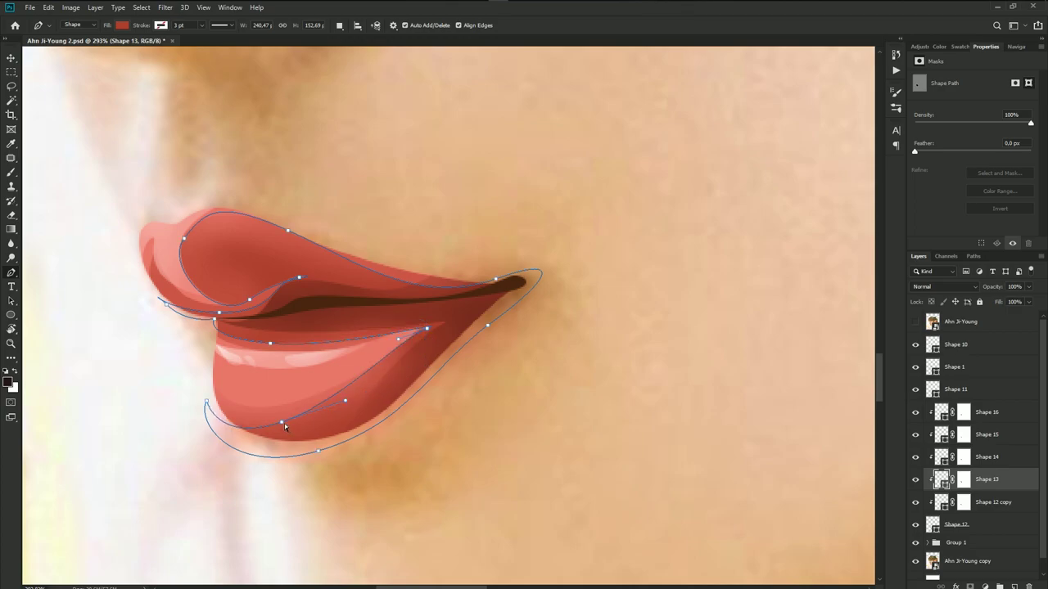
left_click_drag(284, 423, 333, 428)
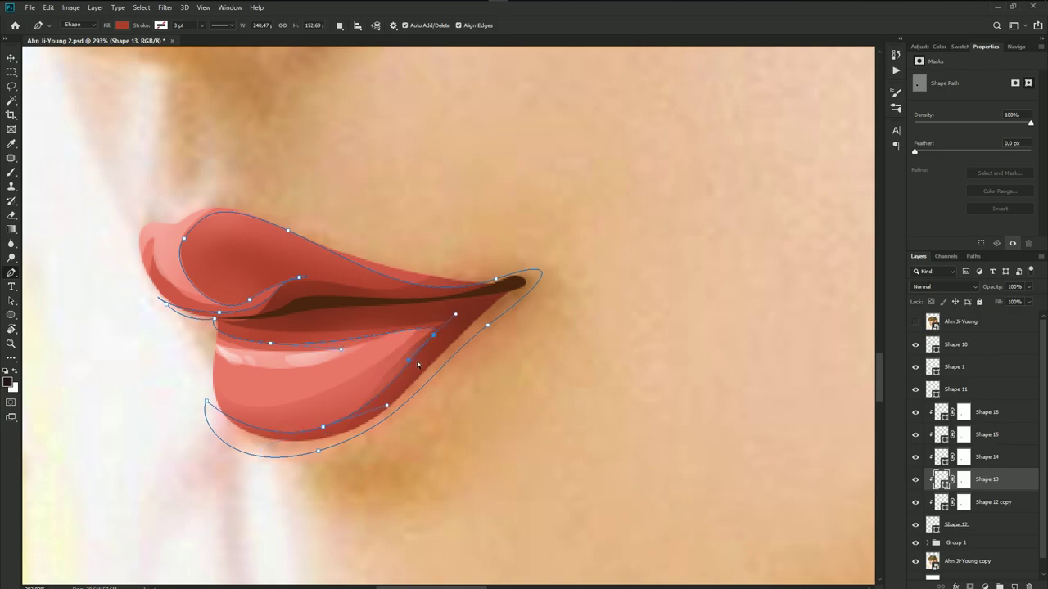
- Select Shape 11 and briefly compare the shapes against the photo
left_click(971, 395)
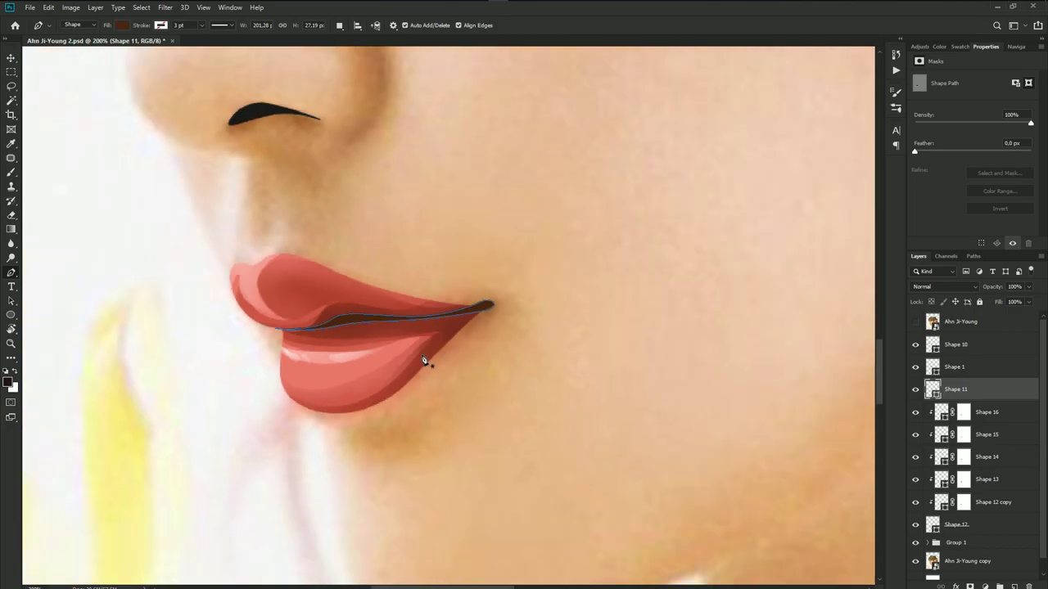
scroll(425, 355, "down", 2)
scroll(435, 369, "down", 2)
scroll(425, 374, "up", 1)
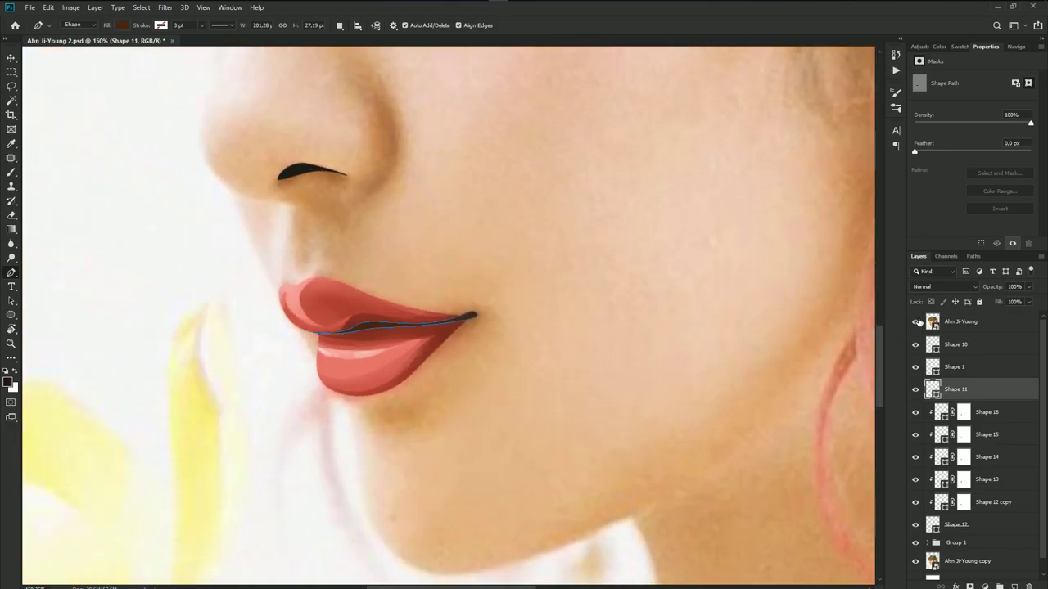
left_click(915, 321)
- Shift a lower-lip anchor on Shape 13 slightly left, undoing an accidental deletion
left_click(983, 482)
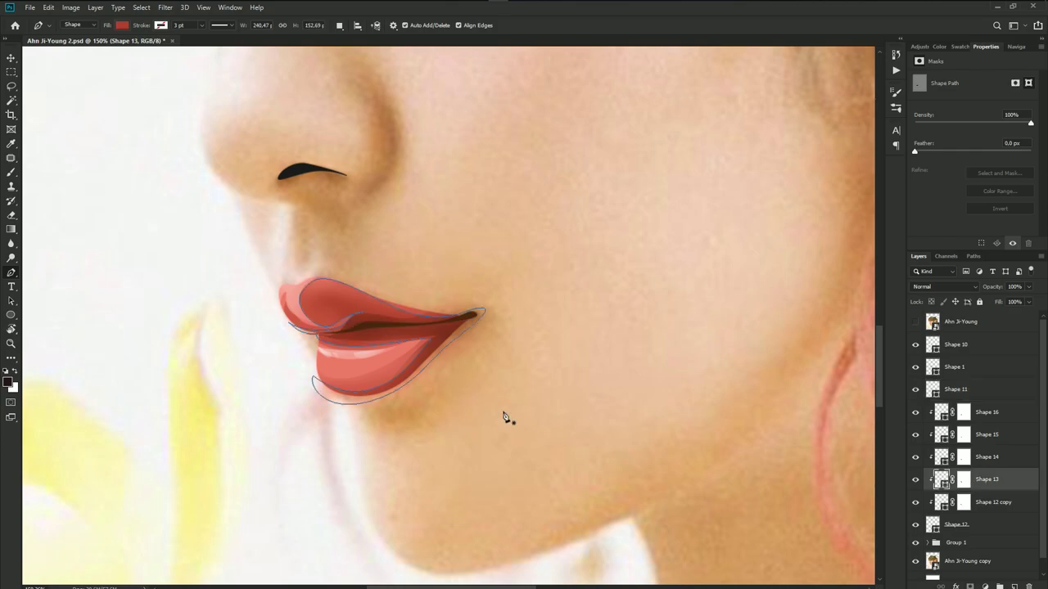
left_click(373, 390)
key("ctrl+z")
left_click_drag(372, 389, 363, 390)
- Switch to the brush and target the Shape 13, Shape 12 copy and Shape 14 masks
key("b")
left_click(964, 480)
scroll(352, 390, "up", 2)
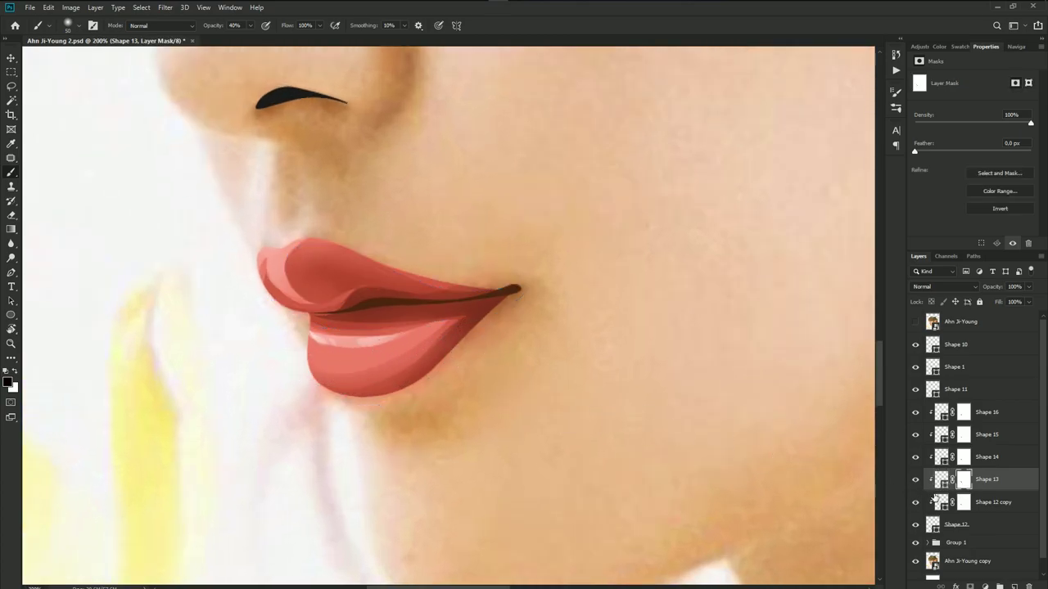
left_click(992, 504)
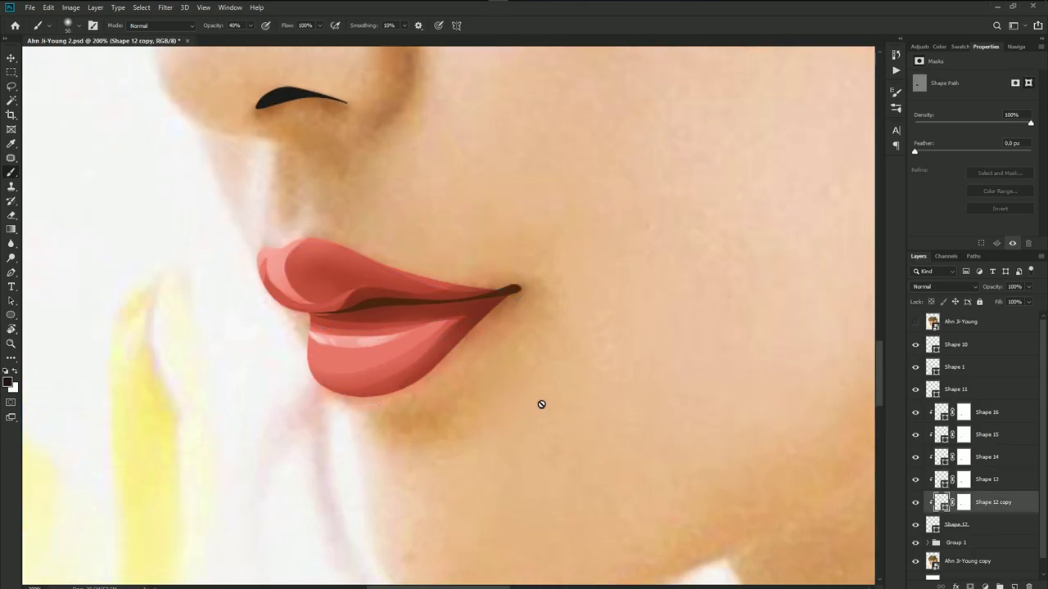
left_click(964, 458)
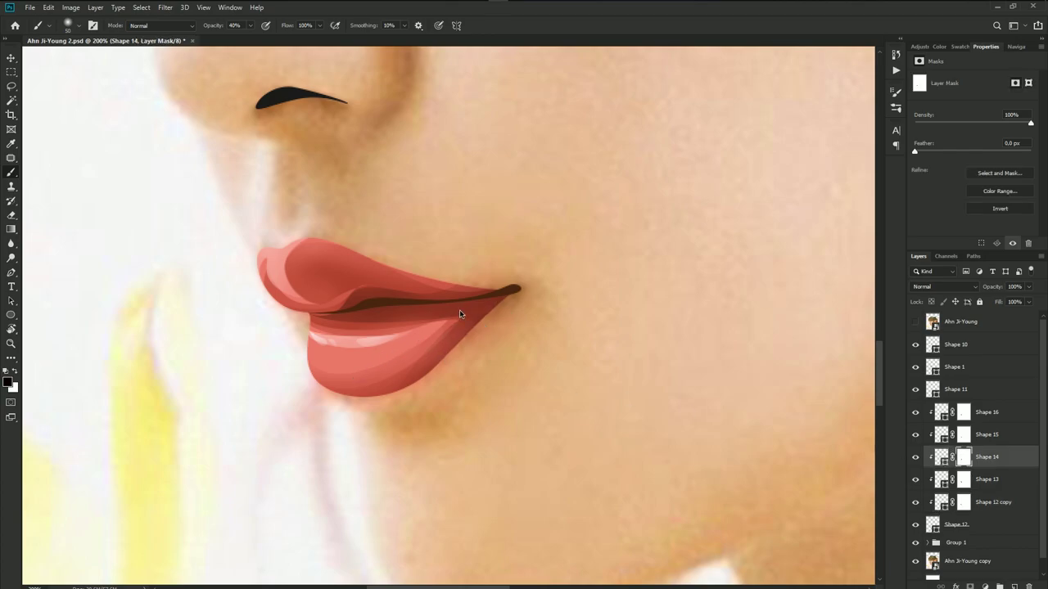
scroll(363, 368, "down", 3)
scroll(432, 390, "down", 3)
scroll(482, 409, "down", 2)
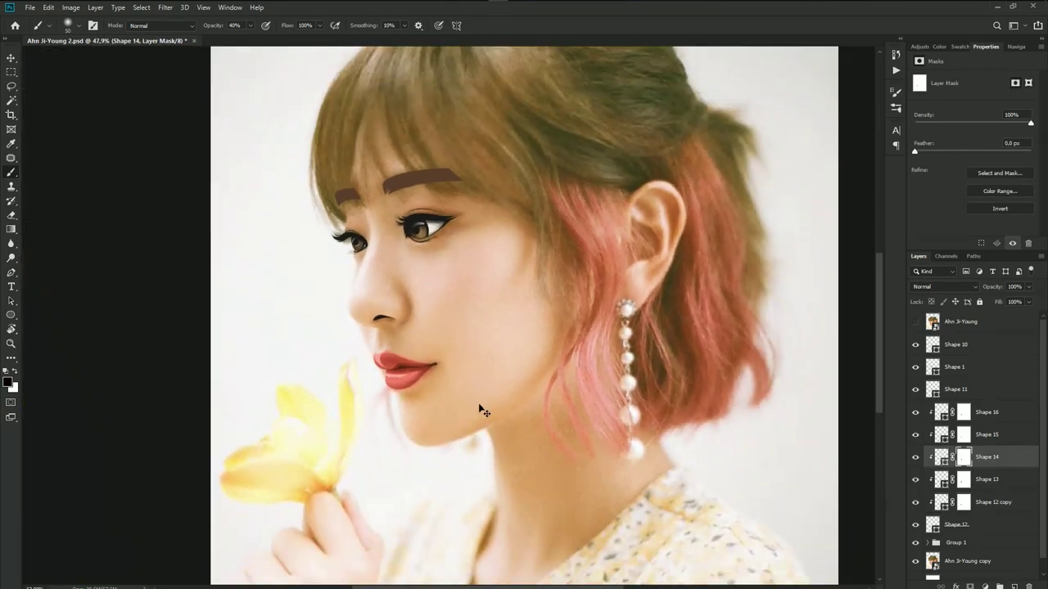
key("ctrl+a")
- Show the reference photo and place the first Pen anchor of a new lip-line shape
left_click(915, 322)
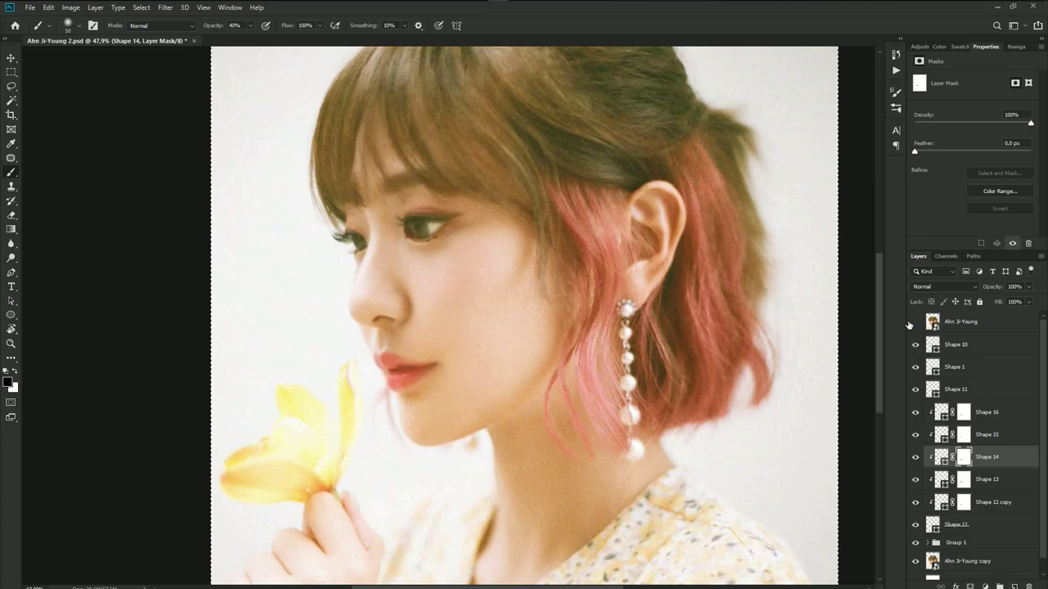
left_click(915, 322)
scroll(437, 368, "up", 2)
scroll(374, 362, "up", 3)
scroll(376, 369, "up", 1)
key("p")
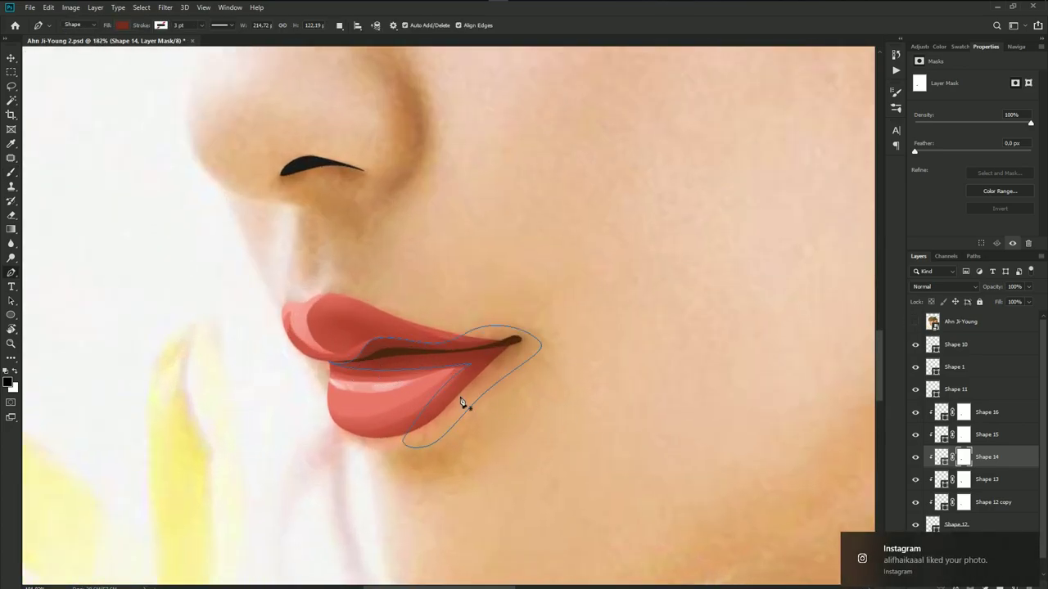
scroll(462, 403, "up", 2)
scroll(332, 374, "up", 1)
left_click(915, 322)
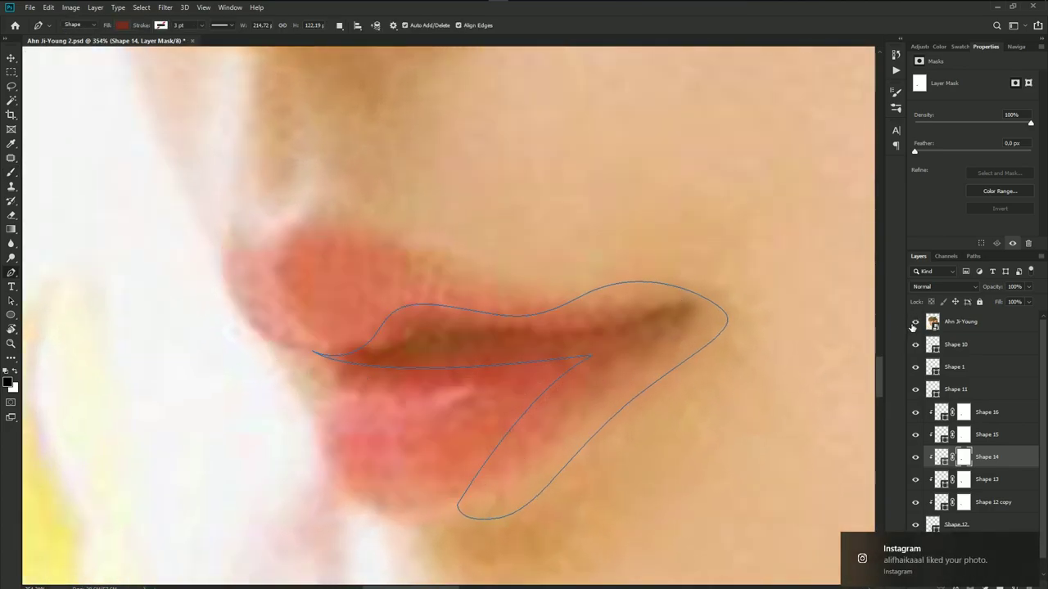
left_click(324, 354)
- Trace the mouth-gap path along the lip line to the corner and close it
left_click_drag(429, 366, 489, 352)
left_click(549, 339)
left_click_drag(552, 341, 574, 330)
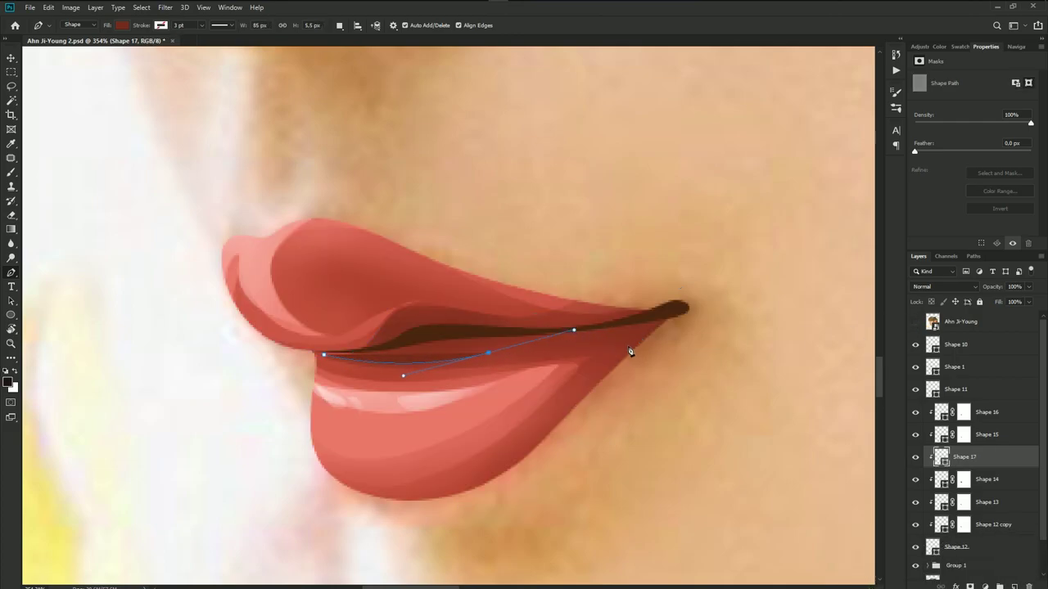
left_click(914, 321)
left_click_drag(489, 352, 522, 352)
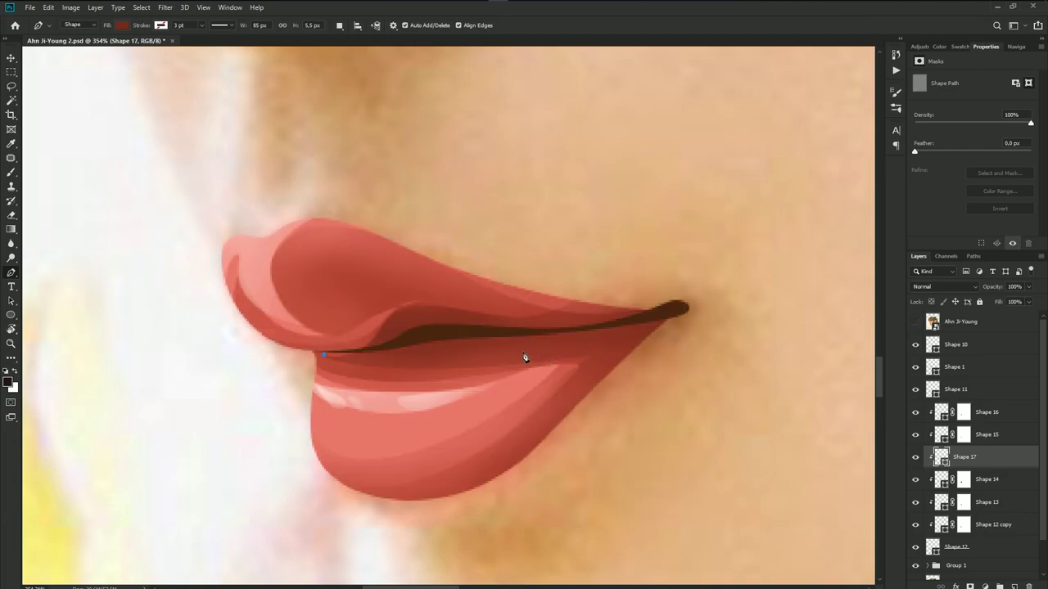
mouse_move(607, 331)
left_mouse_down()
mouse_move(656, 332)
mouse_move(482, 317)
left_mouse_up()
left_click(687, 308)
left_click(915, 323)
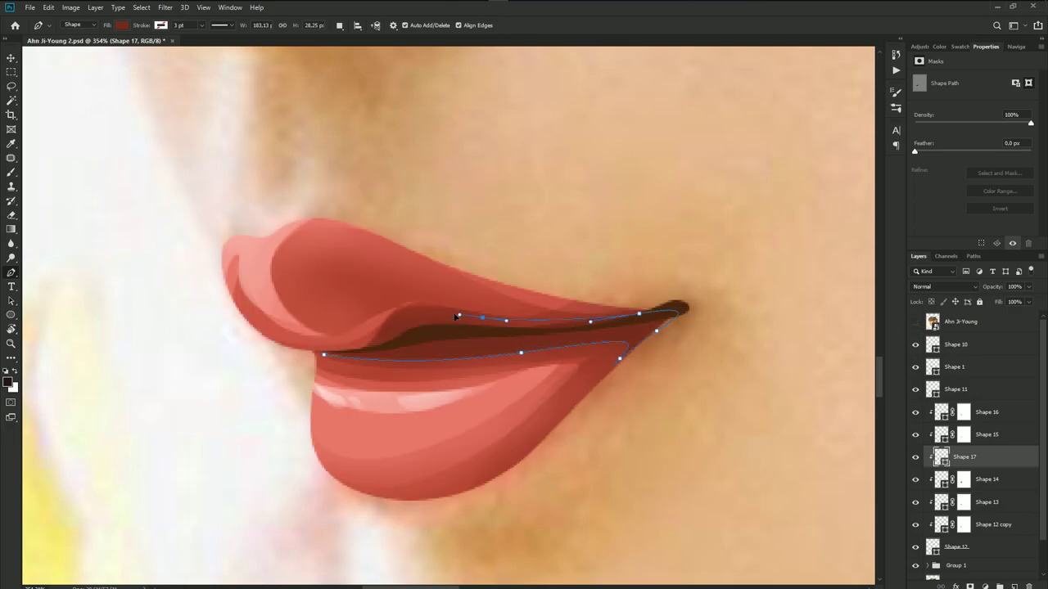
left_click(424, 306)
left_click(324, 355)
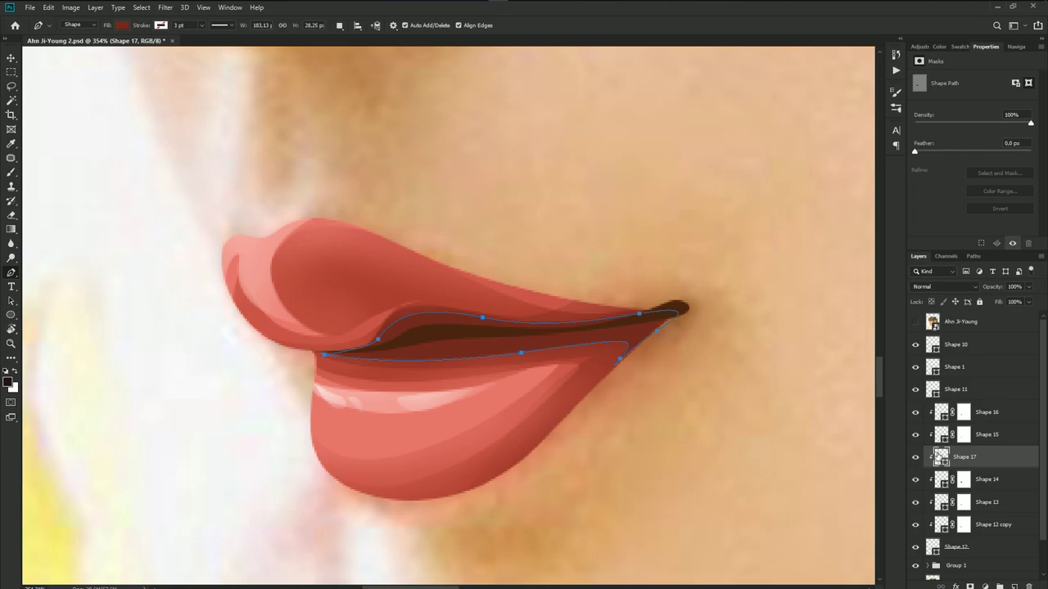
- Fill Shape 17 with dark brown #632c11 and add a layer mask
double_click(938, 457)
left_click(839, 397)
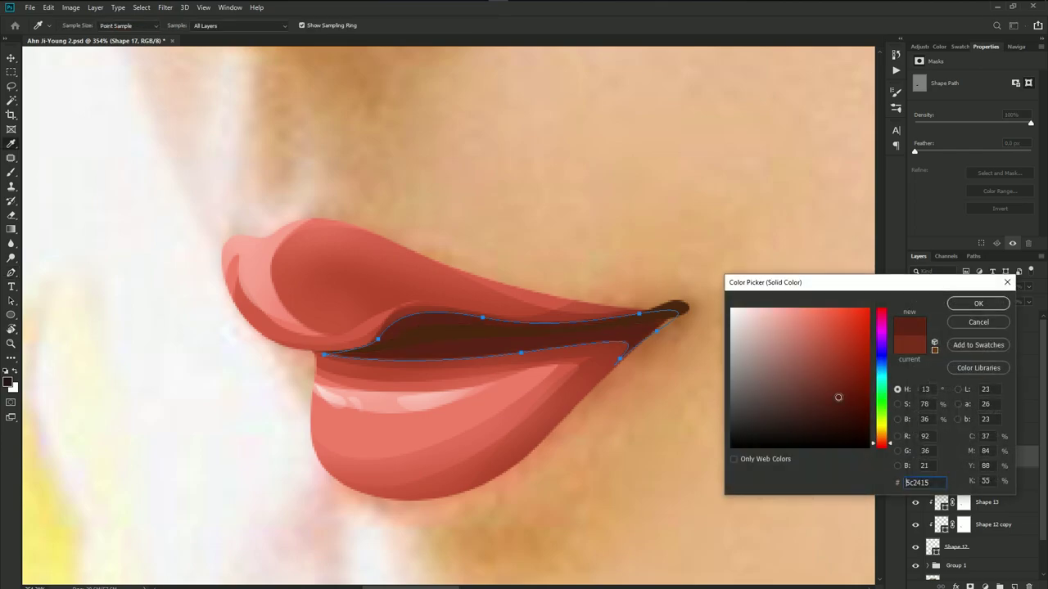
left_click_drag(882, 443, 881, 443)
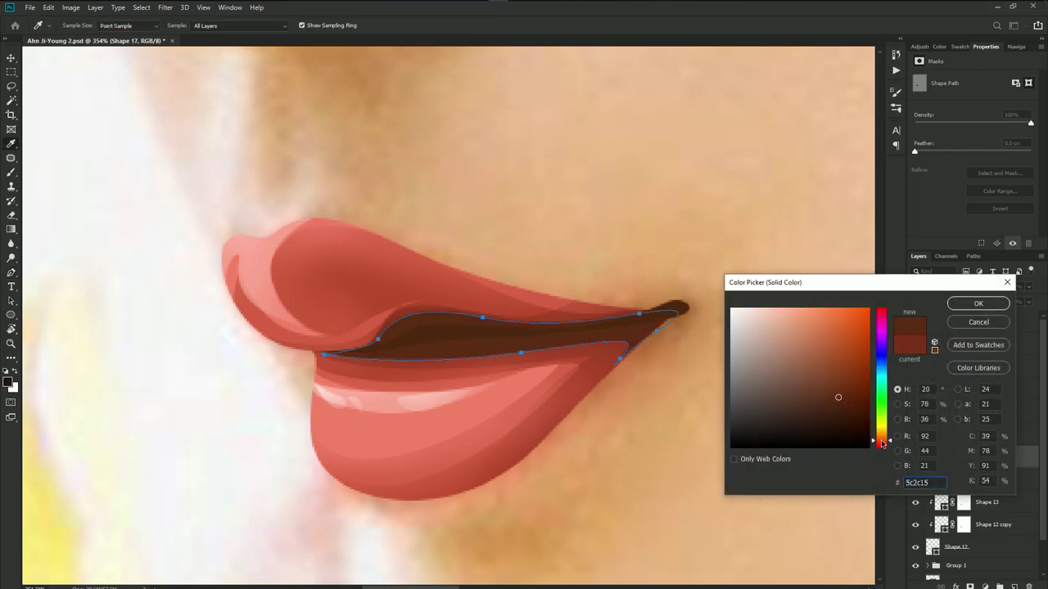
left_click(845, 393)
left_click(970, 304)
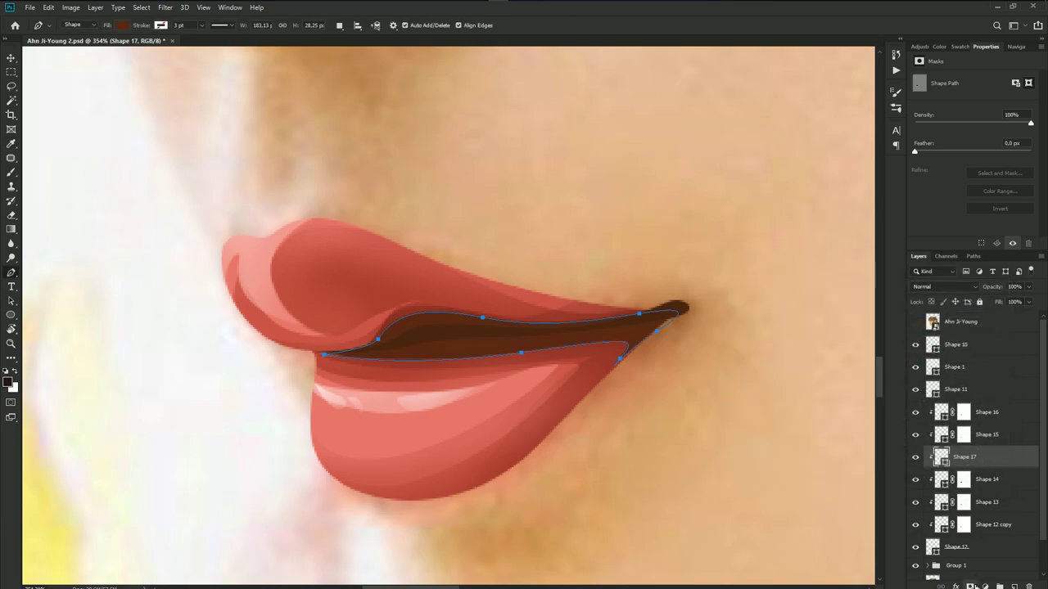
left_click(972, 585)
key("b")
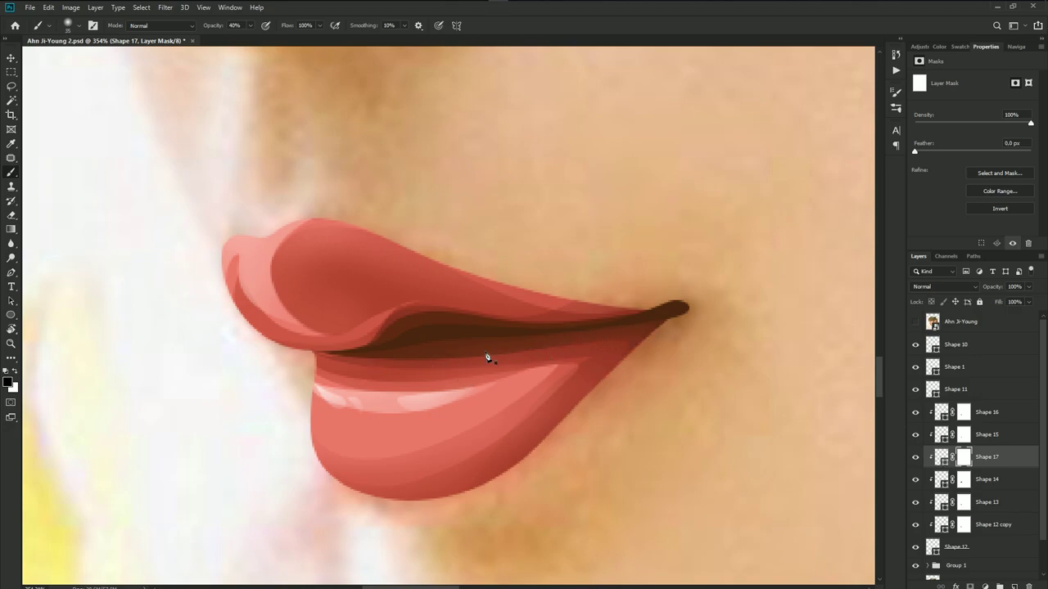
- Group the lip layers Shape 12 through Shape 16 into Group 2
scroll(603, 311, "down", 3)
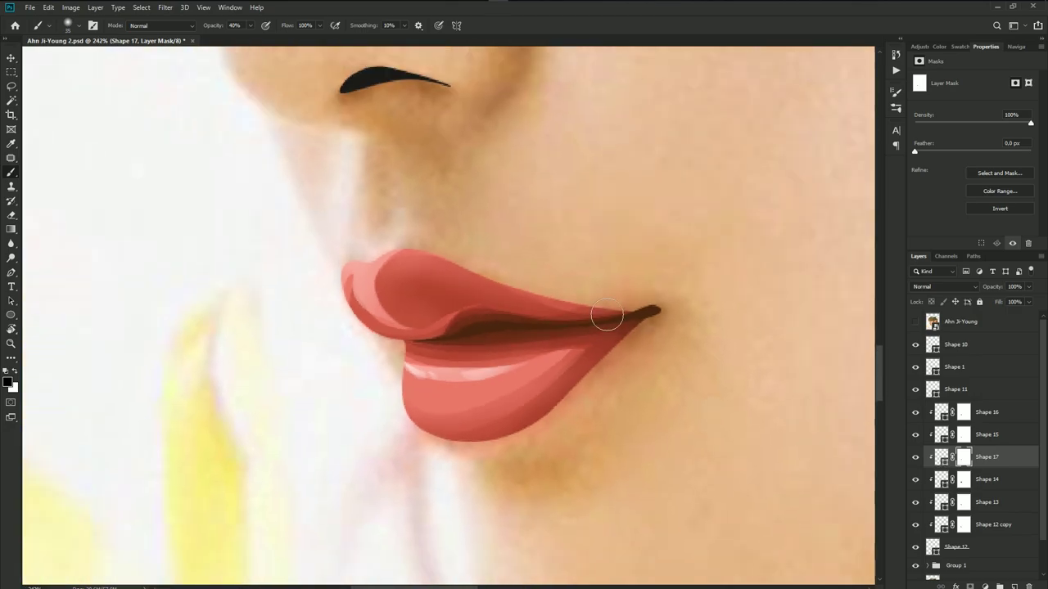
scroll(657, 369, "down", 3)
scroll(656, 382, "down", 2)
scroll(656, 382, "down", 2)
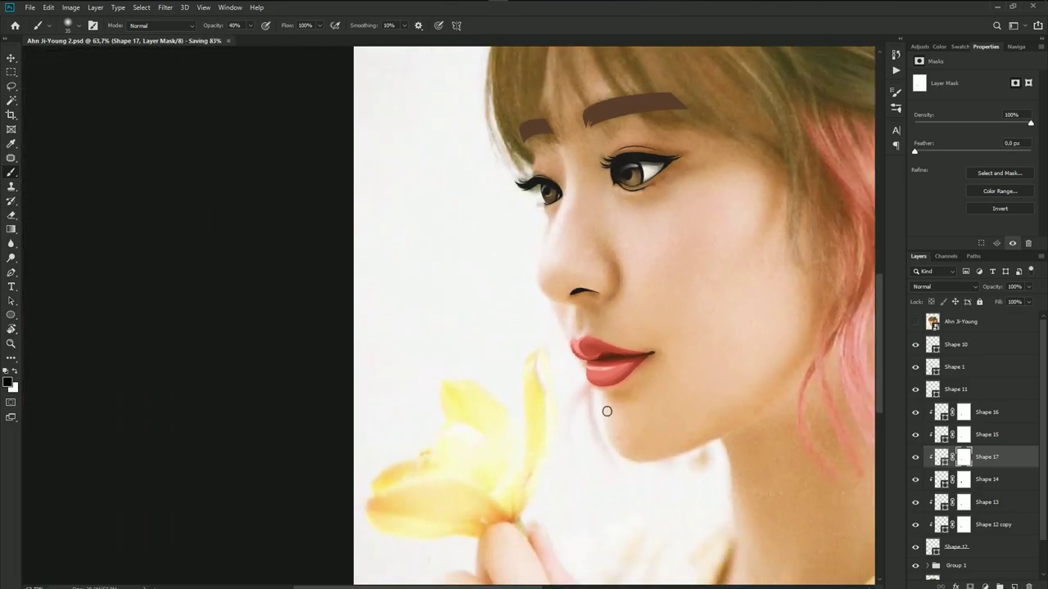
scroll(603, 409, "down", 2)
scroll(603, 402, "down", 1)
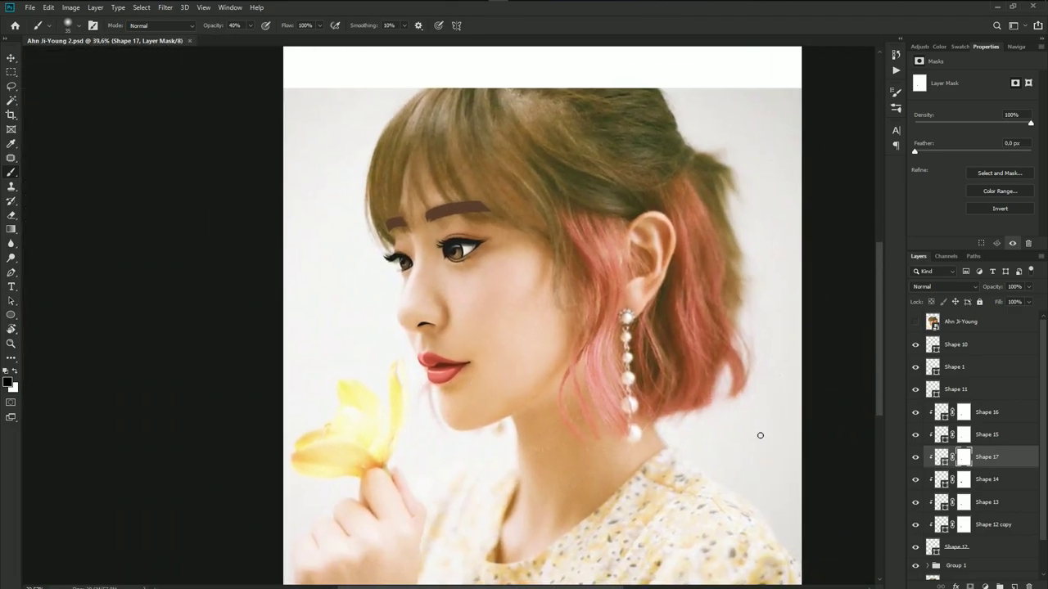
left_click(978, 414)
left_click(975, 548, "shift")
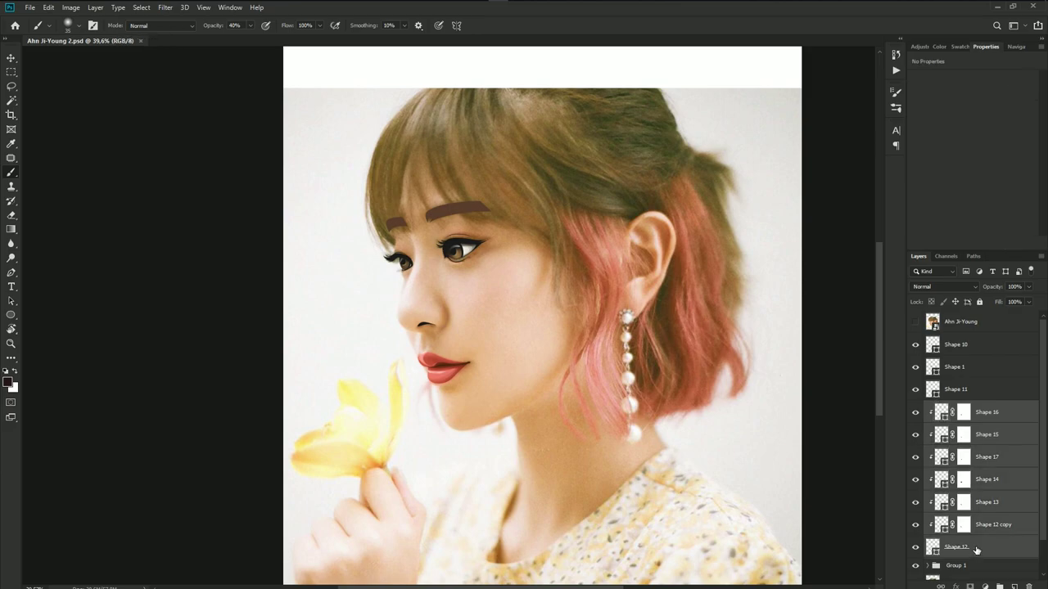
key("ctrl+g")
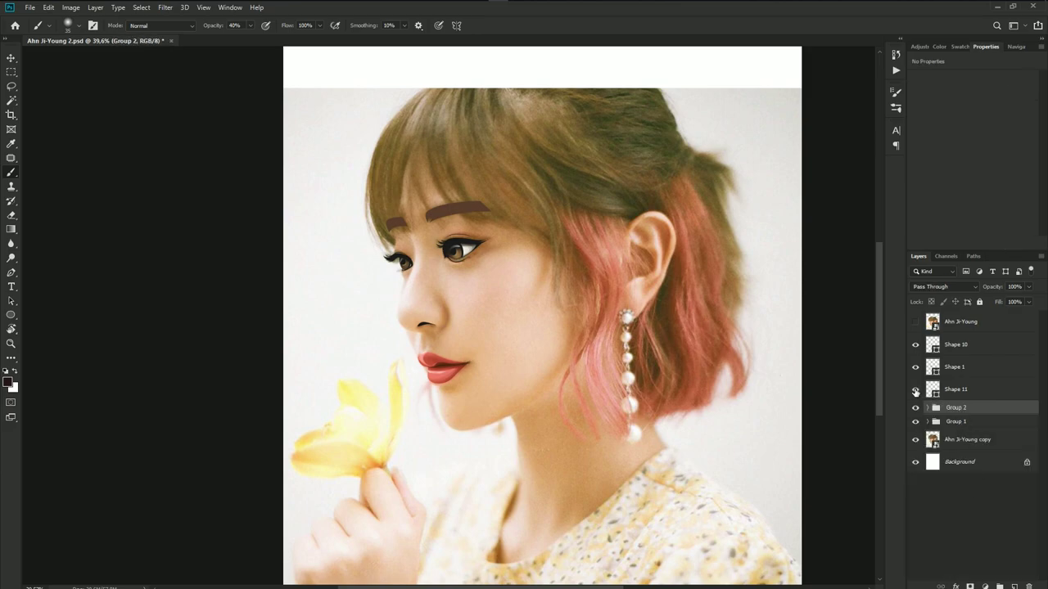
- Toggle the photo copy's visibility to compare and zoom in on the portrait
left_click(916, 439)
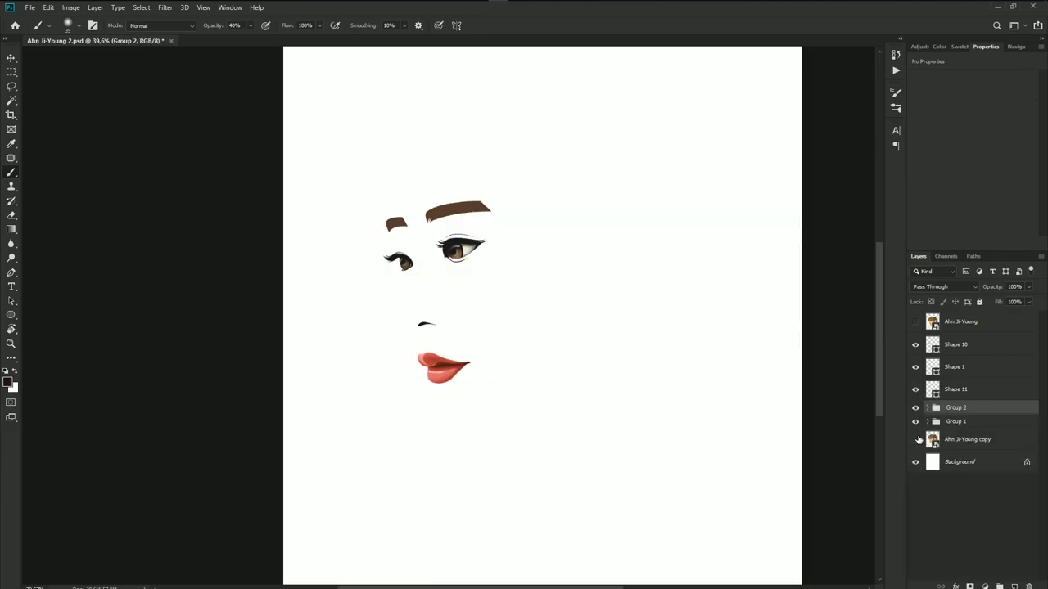
left_click(916, 439)
key("ctrl+plus")
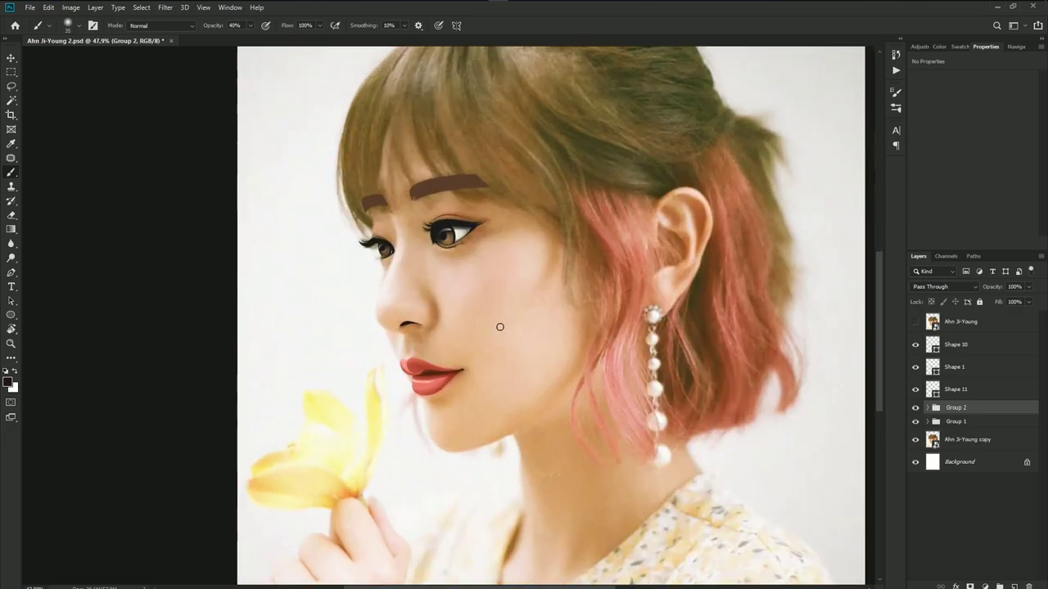
left_click(962, 440)
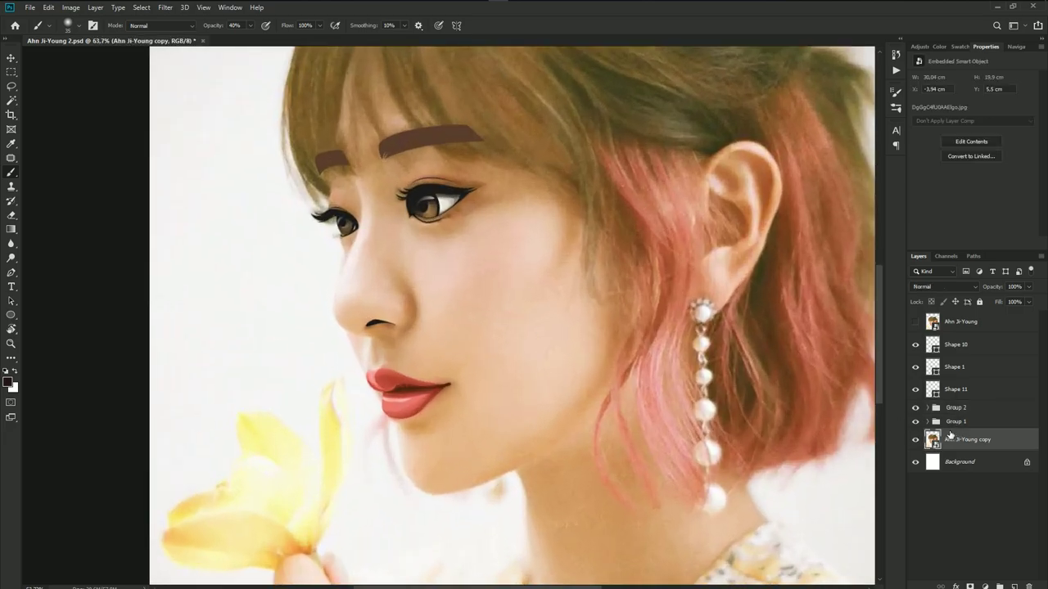
key("p")
- Select the Shape 10 eyebrow layer and zoom in on the eyebrows
left_click_drag(389, 216, 384, 301)
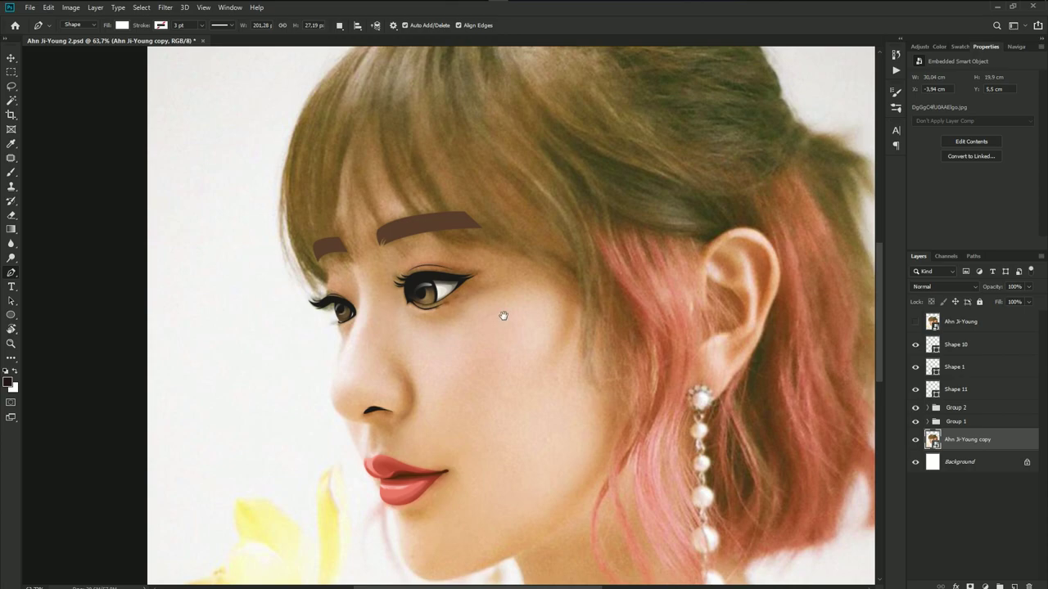
left_click(969, 370)
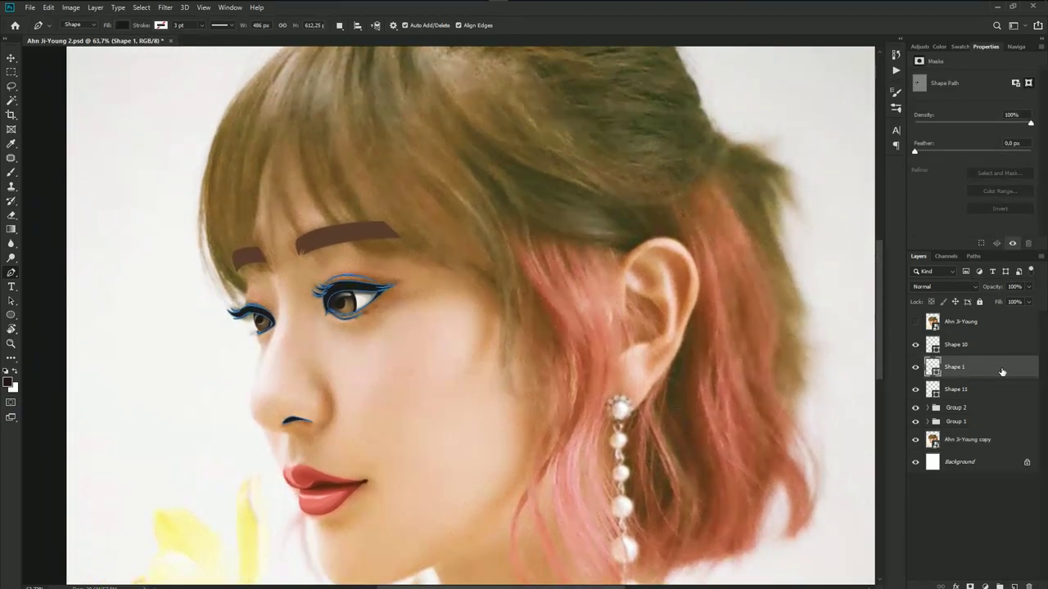
left_click(961, 353)
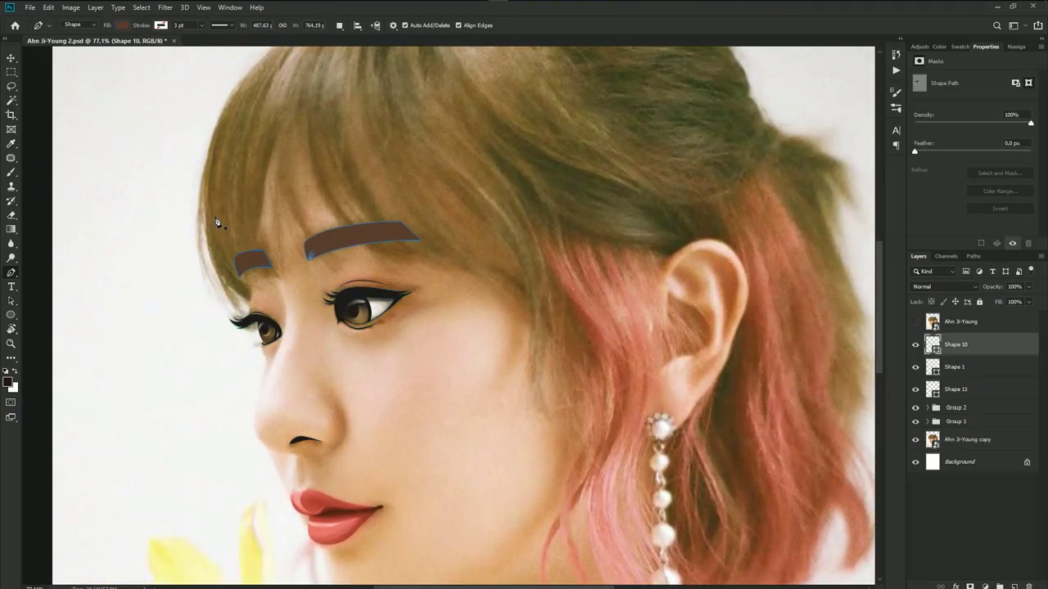
left_click_drag(218, 222, 335, 234)
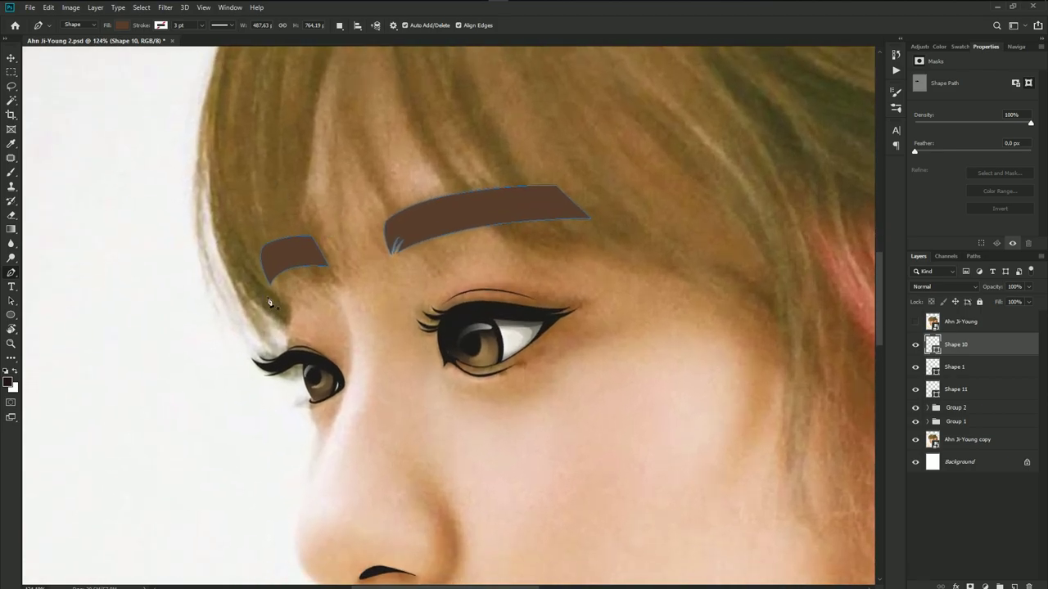
scroll(264, 350, "down", 2)
scroll(262, 350, "up", 1)
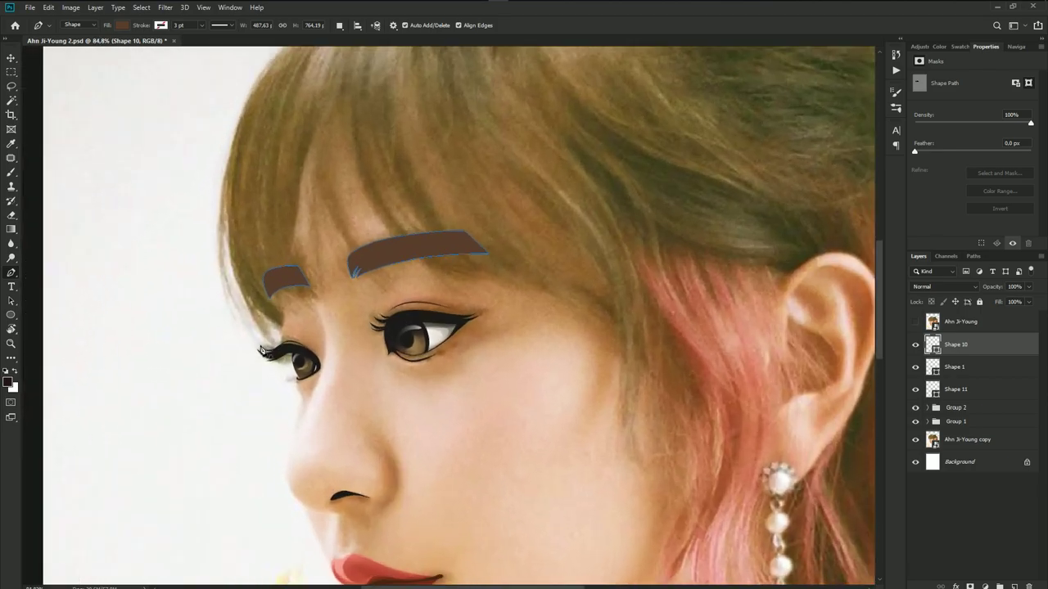
scroll(265, 349, "up", 1)
scroll(270, 360, "up", 1)
scroll(286, 393, "up", 2)
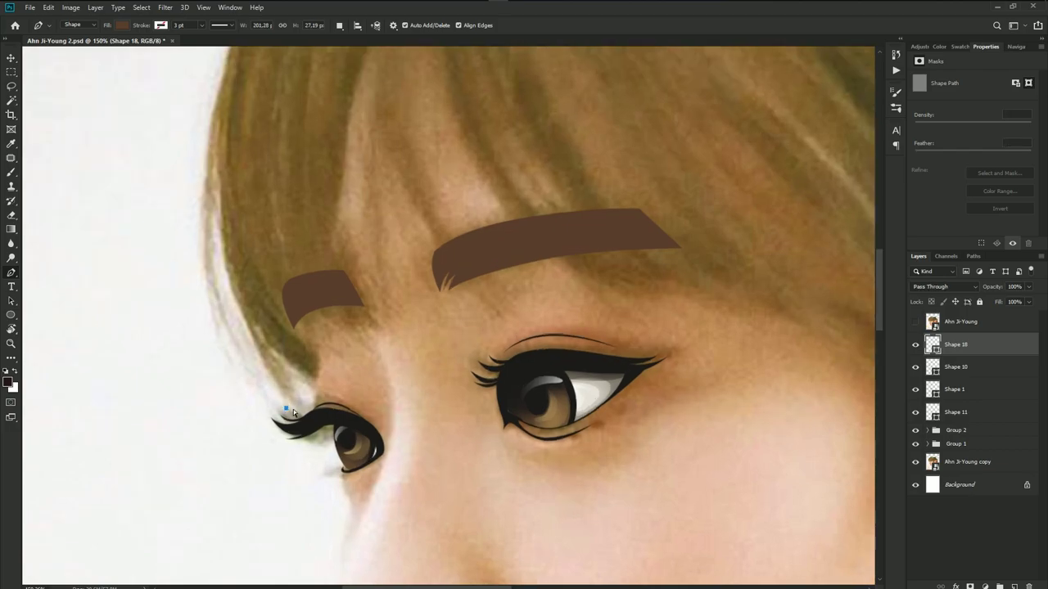
- Start Shape 18 at the outer eye corner and curve the outline up the hair edge
left_click(293, 409)
scroll(262, 364, "down", 2)
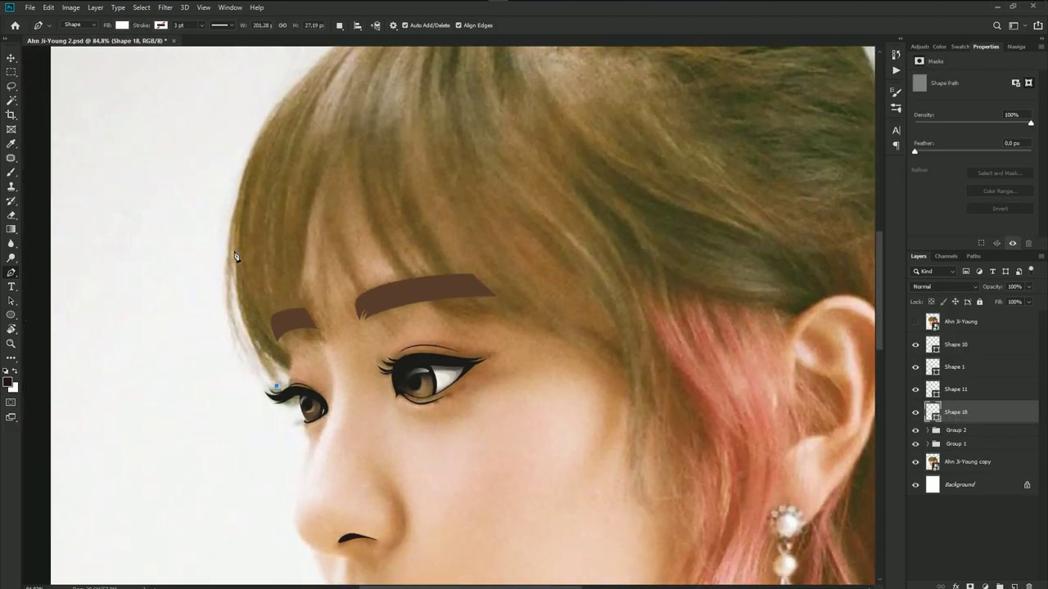
left_click_drag(234, 252, 238, 147)
left_click(233, 252, "alt")
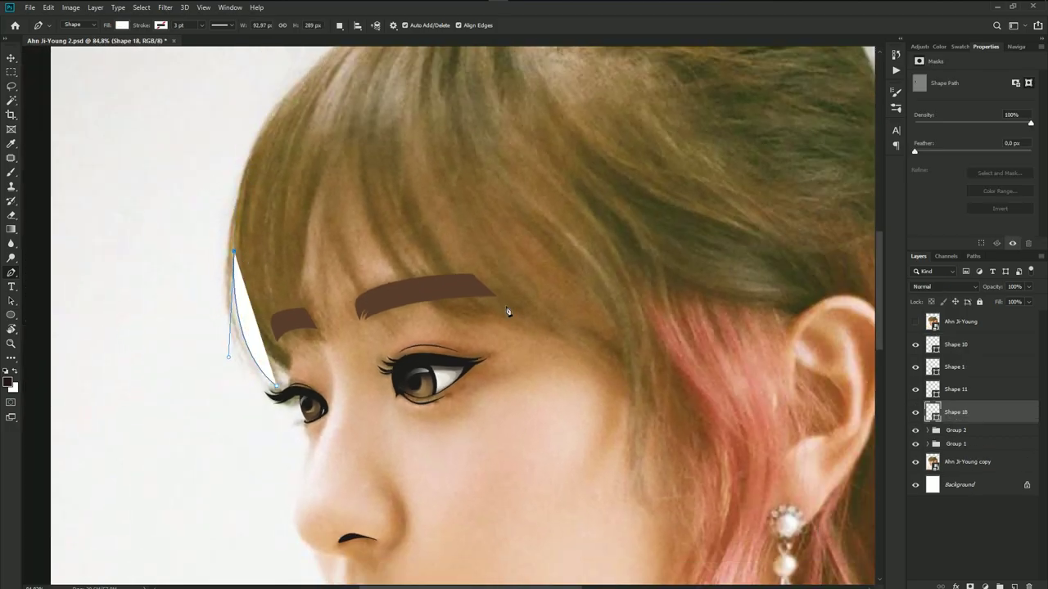
- Show the top photo layer and add a curved anchor along the hair edge
left_click(915, 322)
scroll(265, 352, "up", 1)
scroll(248, 386, "up", 2)
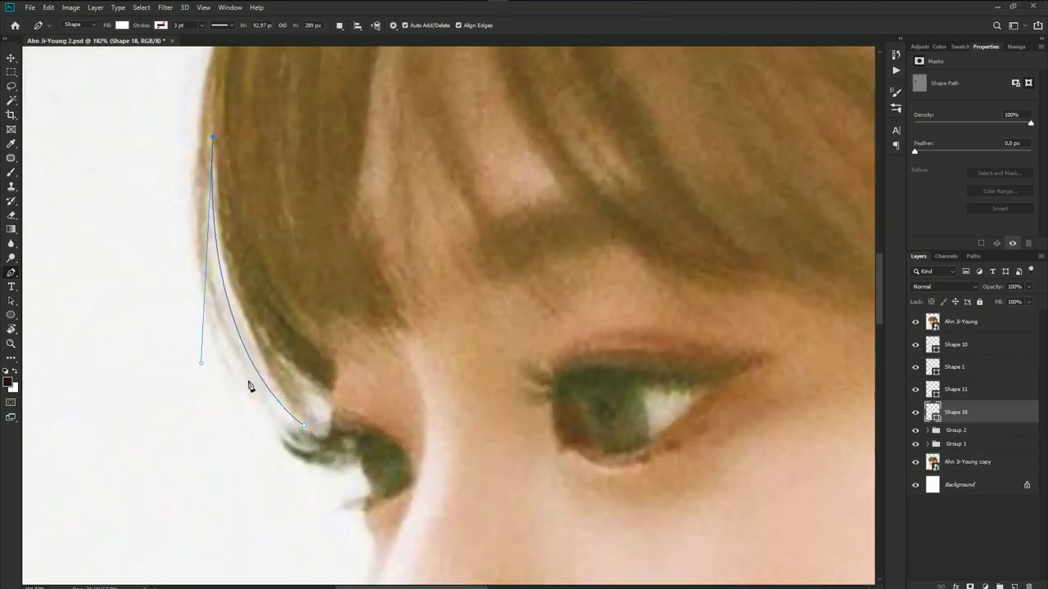
scroll(285, 423, "up", 2)
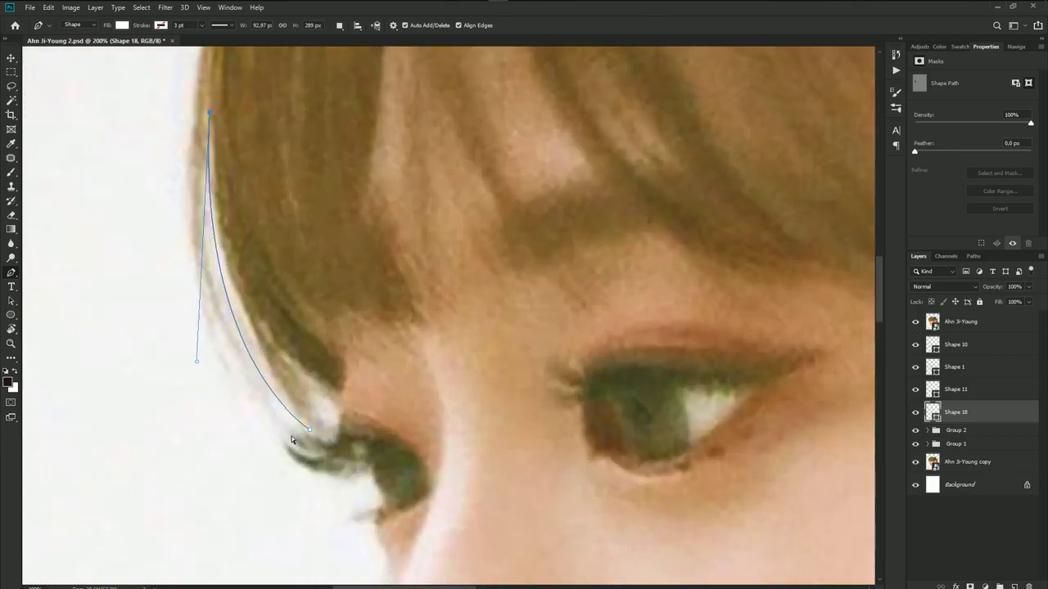
left_click_drag(277, 408, 368, 488)
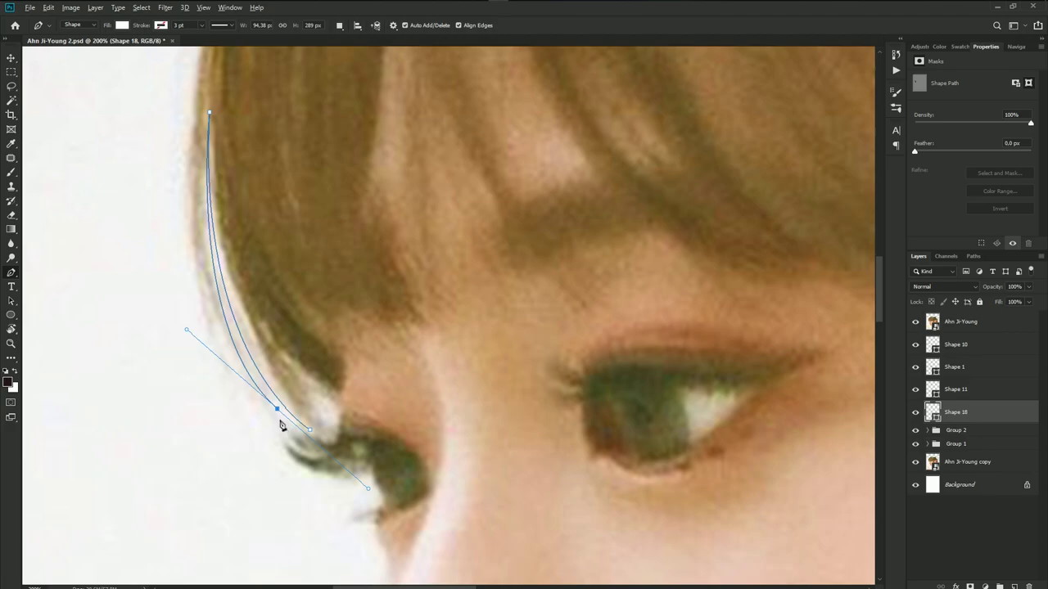
scroll(264, 316, "down", 3)
scroll(253, 351, "up", 1)
scroll(249, 322, "up", 2)
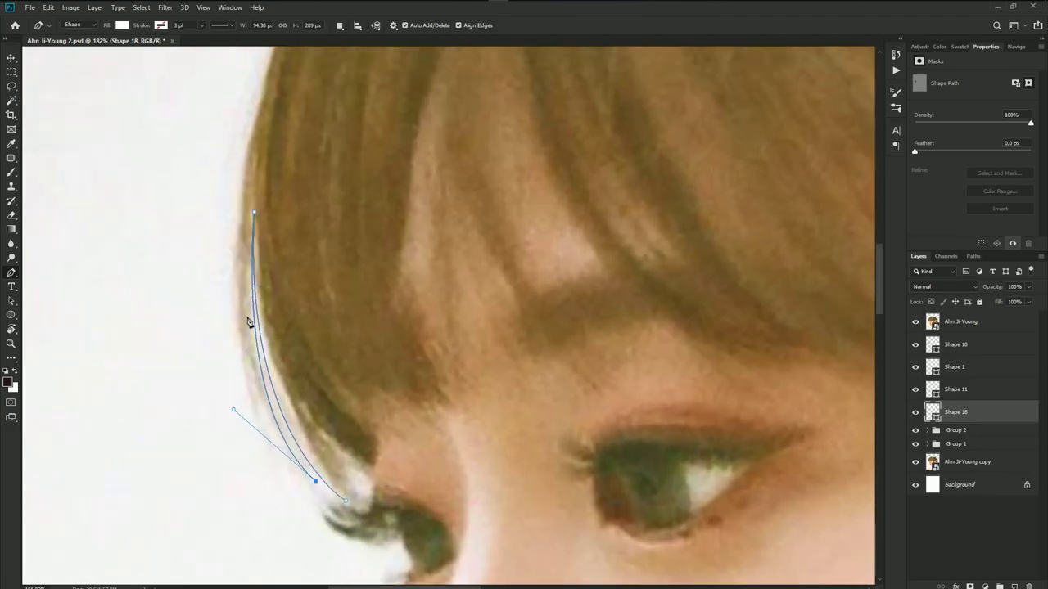
- Trace curved anchors up the hairline and along the bangs toward the top of the head
left_click_drag(246, 310, 238, 160)
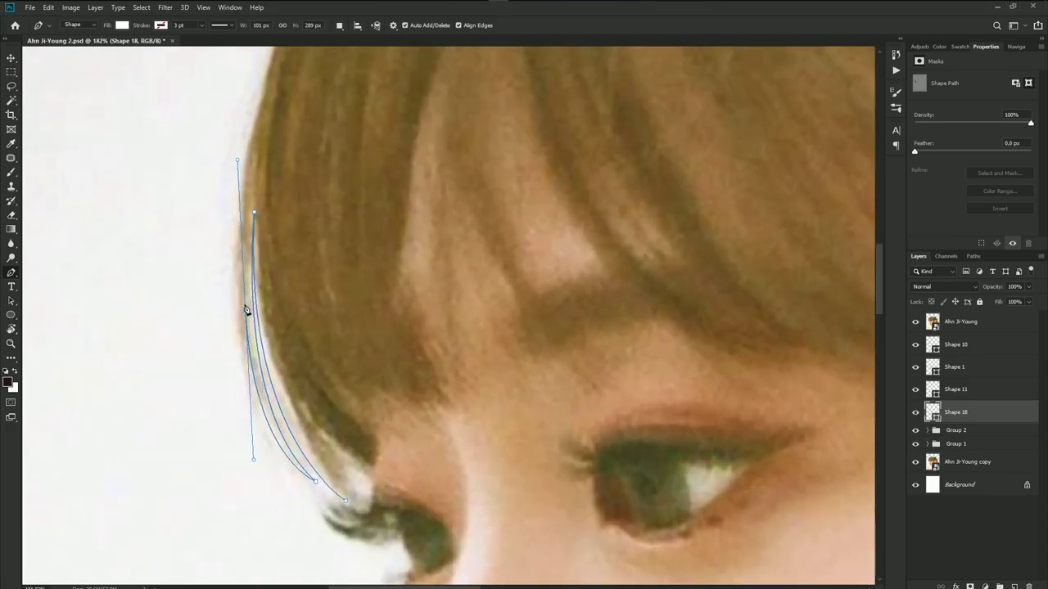
mouse_move(283, 464)
left_mouse_down()
mouse_move(319, 492)
mouse_move(321, 518)
left_mouse_up()
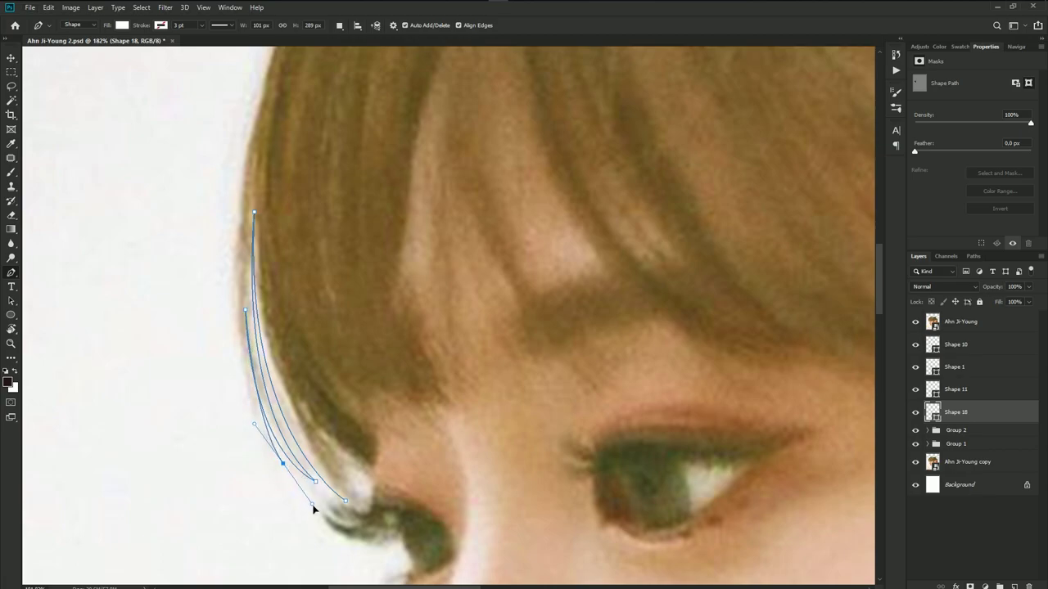
scroll(283, 467, "down", 3)
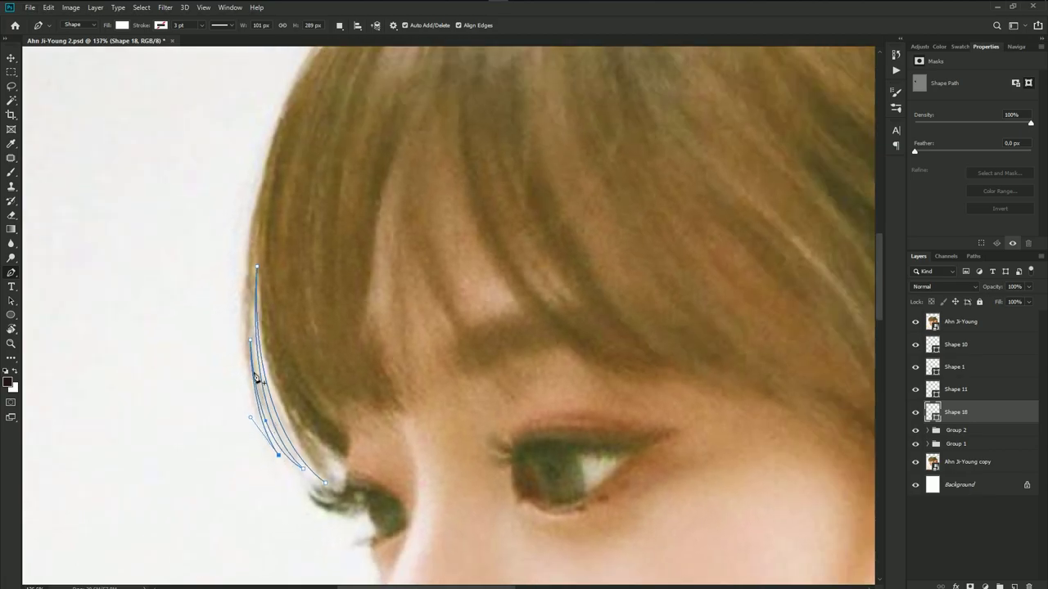
mouse_move(242, 282)
left_mouse_down()
mouse_move(251, 145)
mouse_move(211, 414)
left_mouse_up()
left_click_drag(324, 213, 463, 101)
scroll(431, 197, "down", 6)
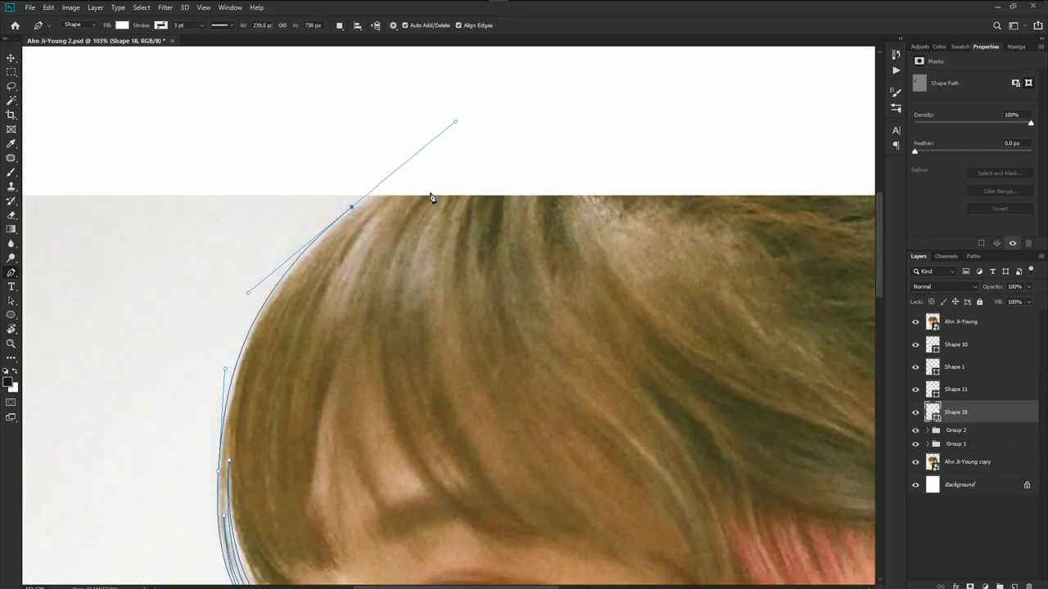
scroll(424, 262, "down", 1)
scroll(382, 262, "down", 1)
scroll(390, 231, "down", 2)
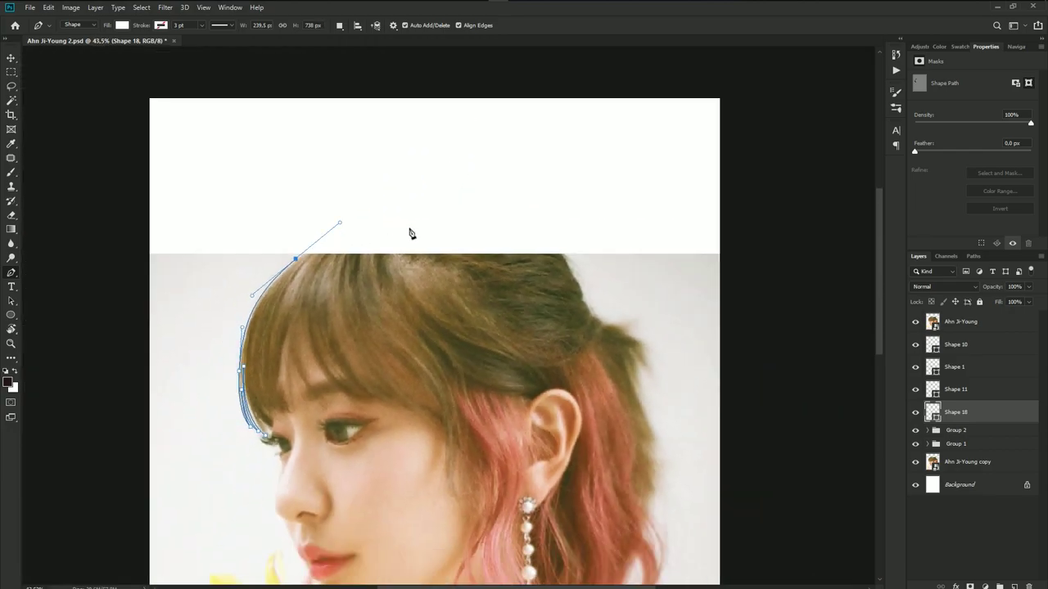
scroll(412, 232, "up", 1)
scroll(365, 236, "up", 1)
- Curve the outline over the crown, undoing misplaced anchors for a gentler arc
left_click(357, 218)
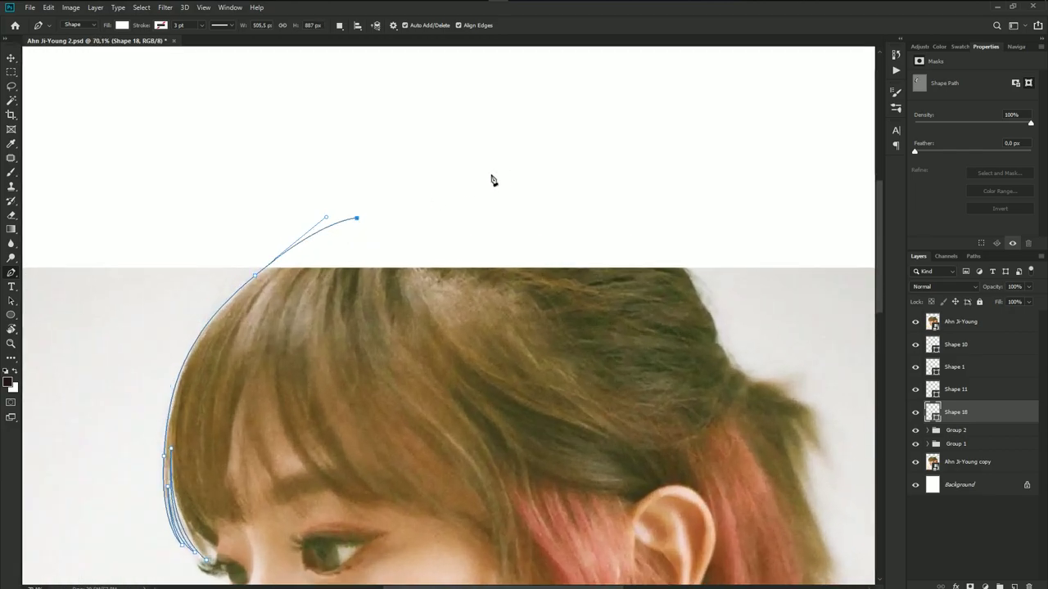
left_click_drag(567, 157, 706, 176)
scroll(604, 226, "down", 2)
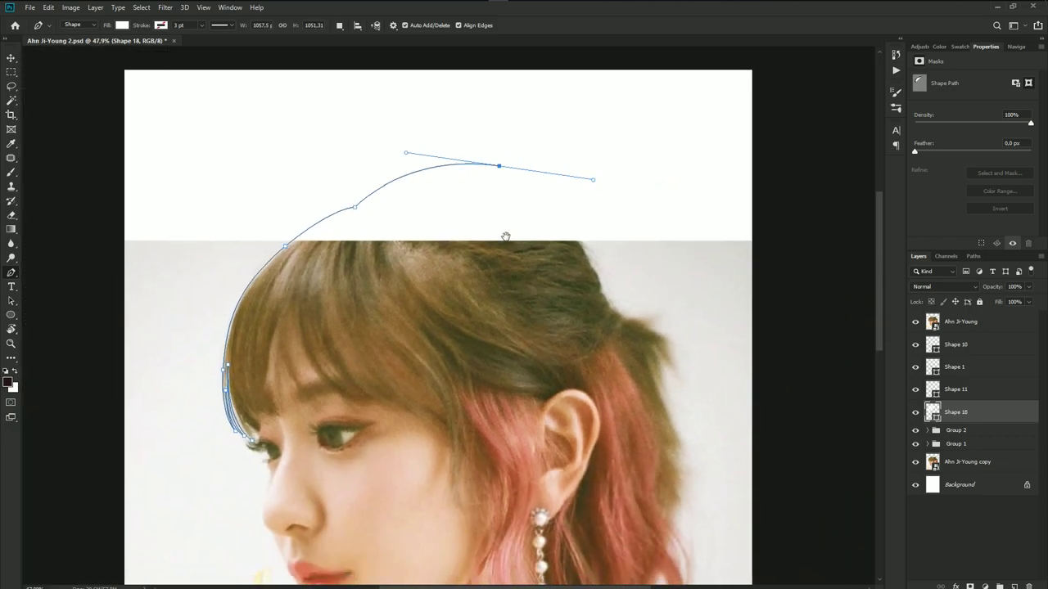
key("ctrl+z")
mouse_move(478, 195)
left_mouse_down()
mouse_move(577, 259)
mouse_move(592, 283)
mouse_move(615, 287)
mouse_move(599, 299)
mouse_move(573, 286)
left_mouse_up()
key("ctrl+z")
left_click_drag(413, 156, 506, 177)
scroll(507, 245, "up", 3)
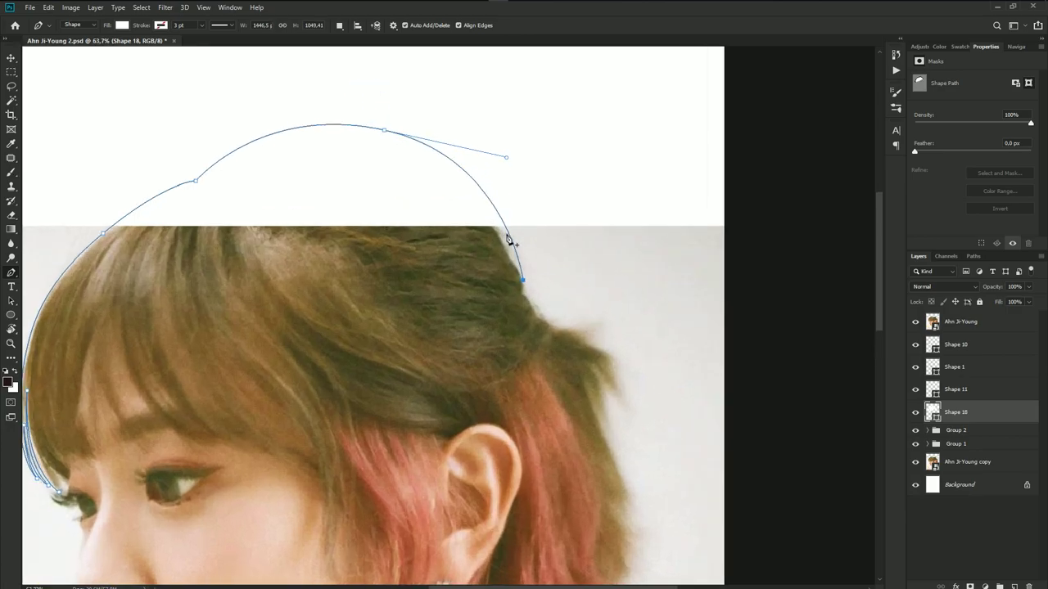
- Add anchors down the back hair edge where it meets the background
left_click(509, 263)
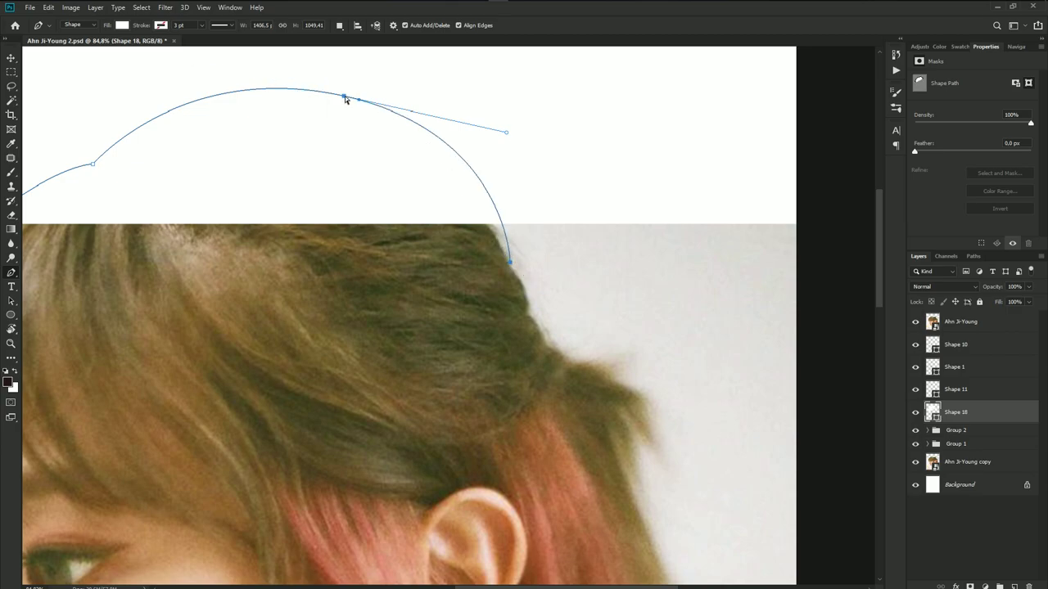
left_click_drag(345, 96, 323, 117)
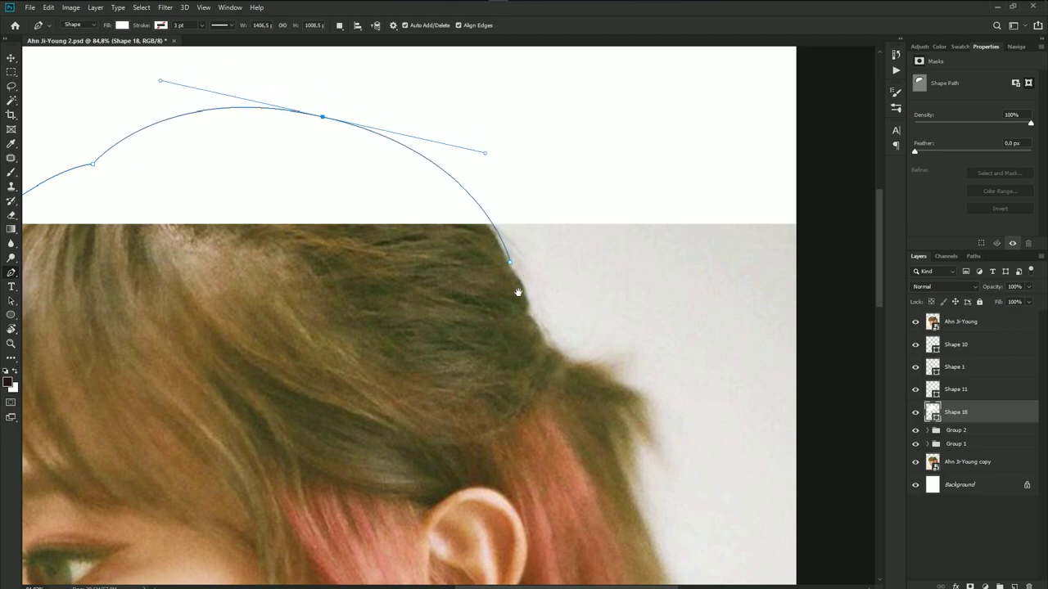
mouse_move(518, 292)
left_mouse_down()
mouse_move(457, 208)
mouse_move(459, 241)
left_mouse_up()
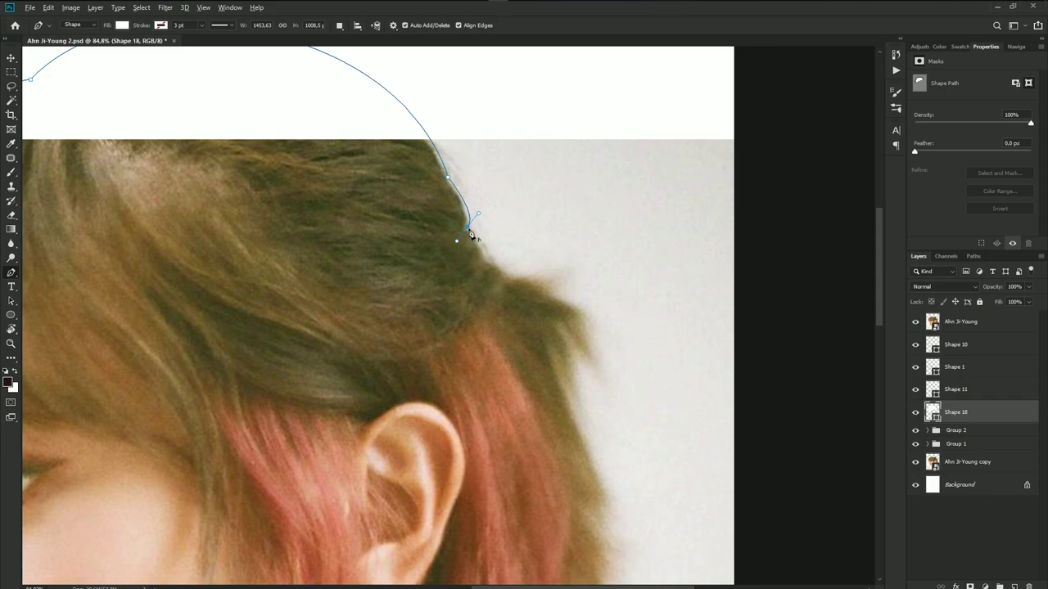
scroll(484, 258, "up", 2)
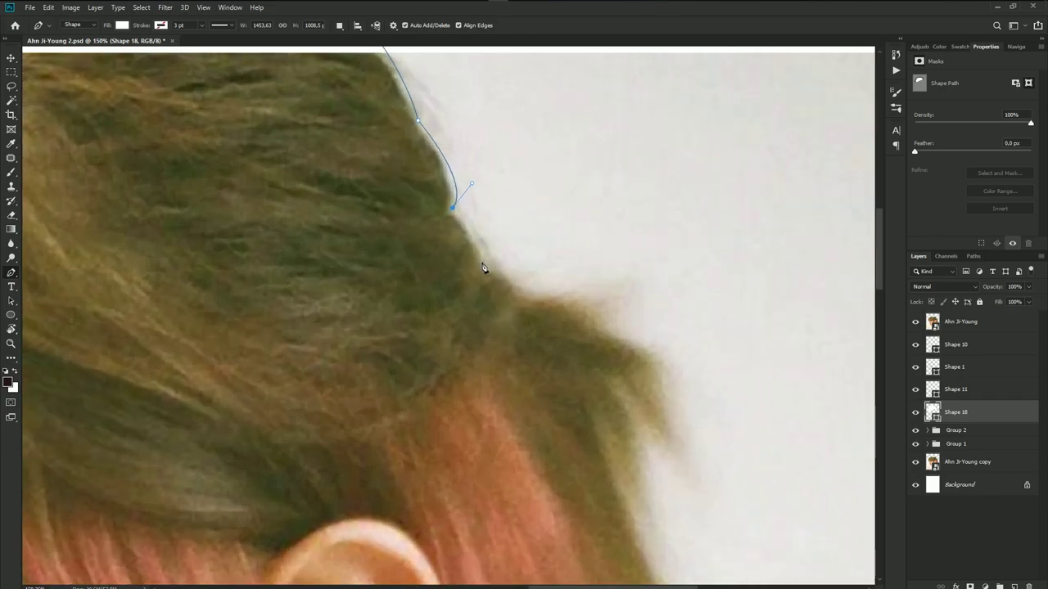
left_click(524, 291)
left_click_drag(595, 340, 498, 217)
- Shape the first pointed strand tips along the back of the hair
left_click_drag(544, 168, 568, 152)
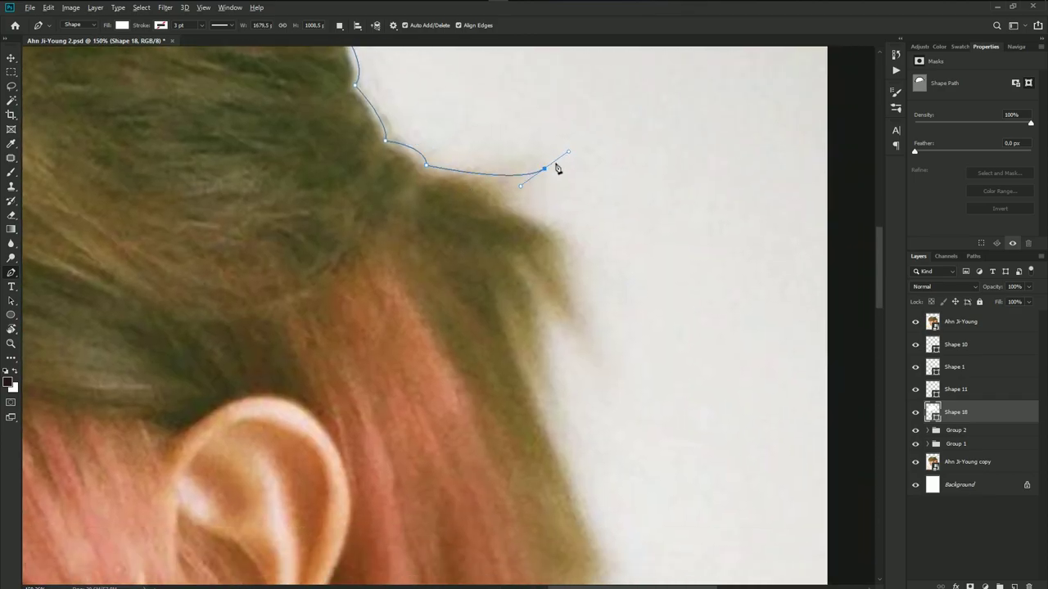
scroll(502, 186, "up", 1)
left_click_drag(487, 177, 436, 175)
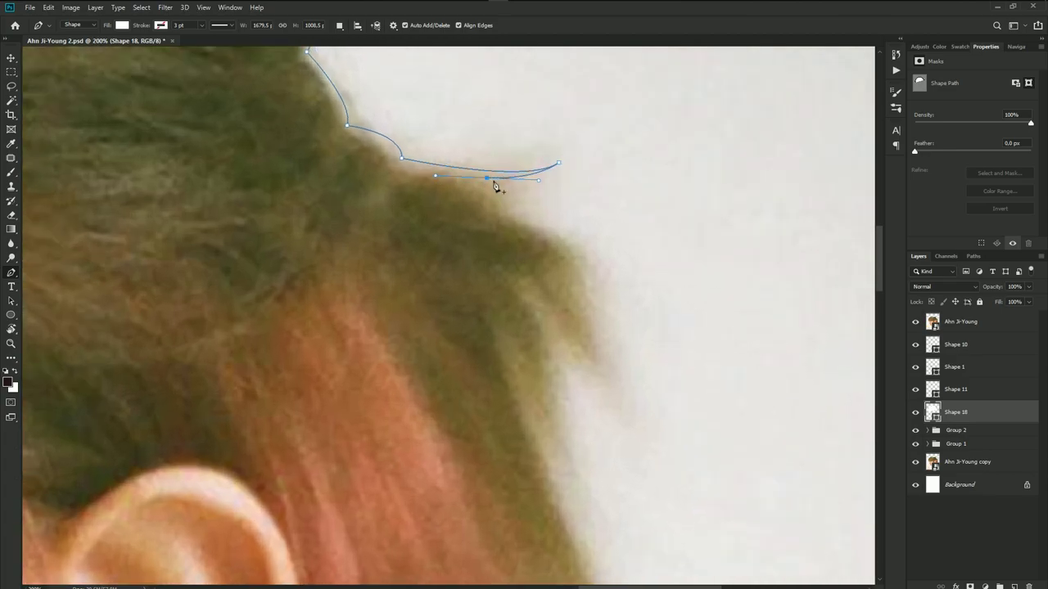
left_click_drag(565, 169, 596, 152)
left_click(564, 169, "alt")
left_click_drag(482, 189, 435, 181)
- Add another sharp strand tip and a downward-pointing tip, curving back into the hair
scroll(544, 219, "down", 1)
left_click_drag(583, 168, 618, 145)
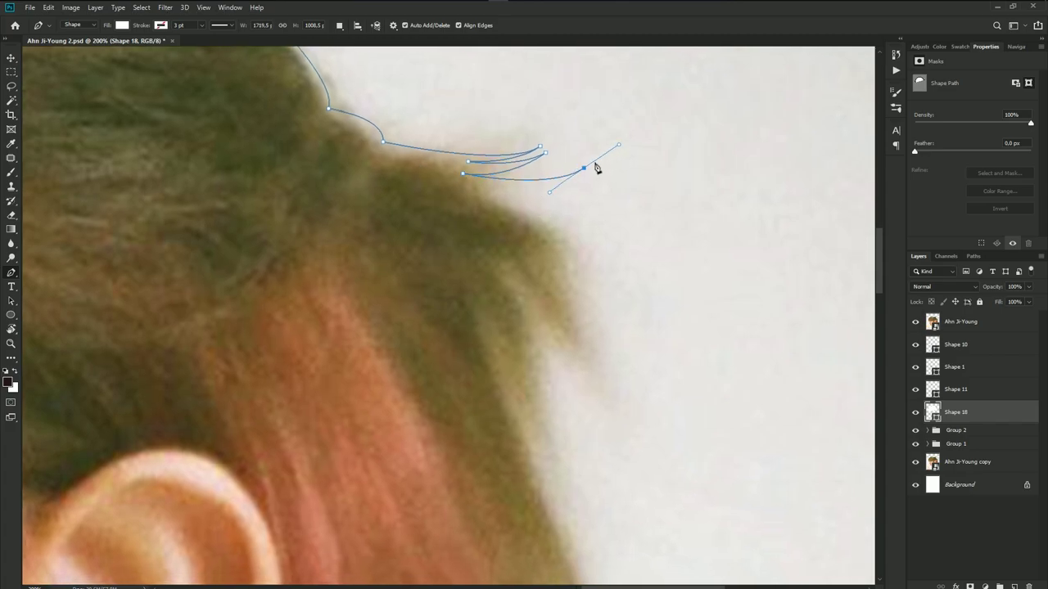
left_click(582, 168, "alt")
left_click_drag(491, 190, 434, 182)
scroll(566, 262, "down", 1)
left_click_drag(572, 253, 554, 318)
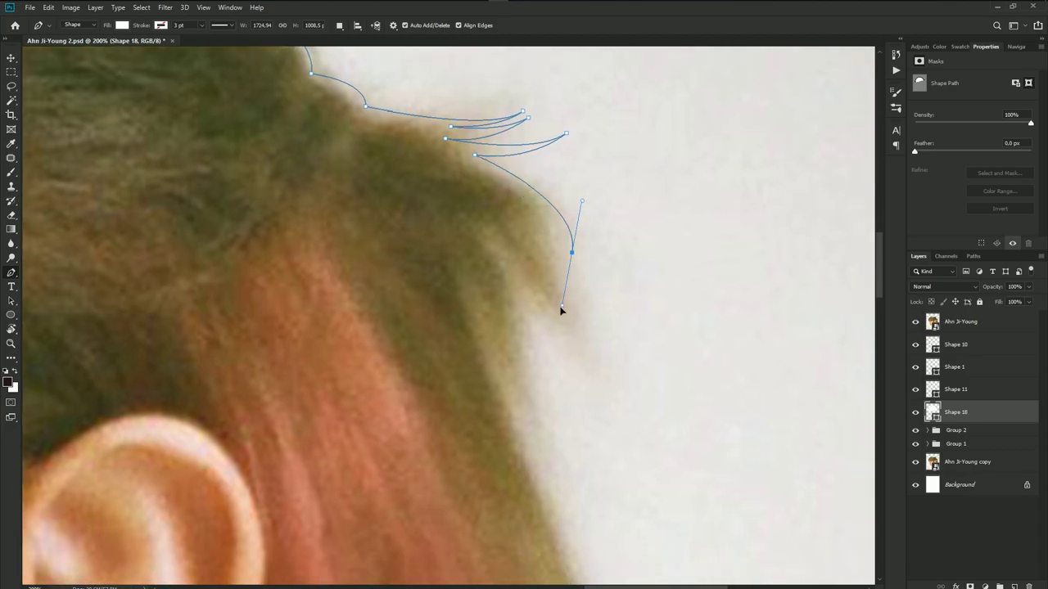
left_click(571, 253, "alt")
left_click_drag(536, 202, 472, 182)
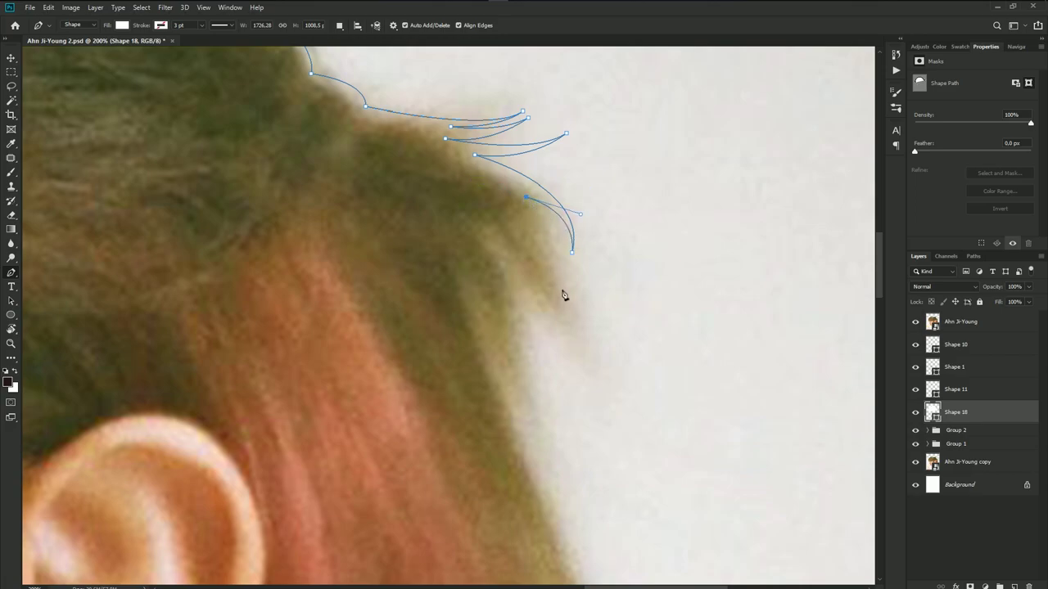
- Extend the outline down the hair's side with more strand tips below
left_click_drag(559, 315, 512, 383)
left_click_drag(537, 242, 485, 197)
left_click_drag(537, 351, 487, 386)
left_click_drag(528, 279, 492, 223)
scroll(528, 287, "down", 3)
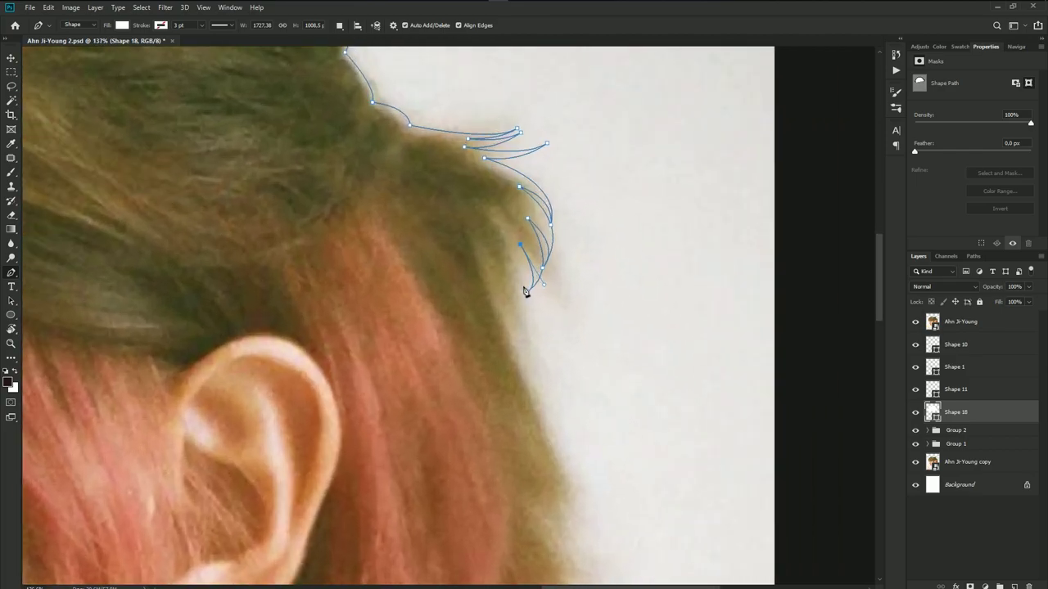
scroll(527, 291, "up", 3)
left_click(526, 322)
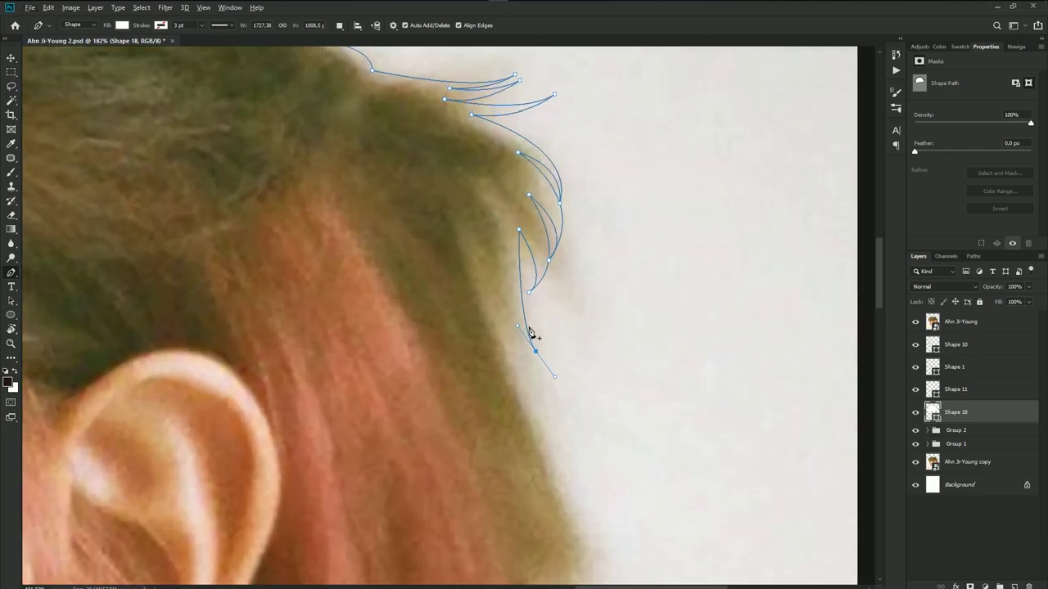
- Redo the lower strand anchors, adding a corner point and continuing down the hair edge
key("ctrl+z")
key("ctrl+z")
key("ctrl+z")
key("ctrl+z")
key("ctrl+z")
scroll(559, 264, "down", 2)
scroll(558, 262, "up", 2)
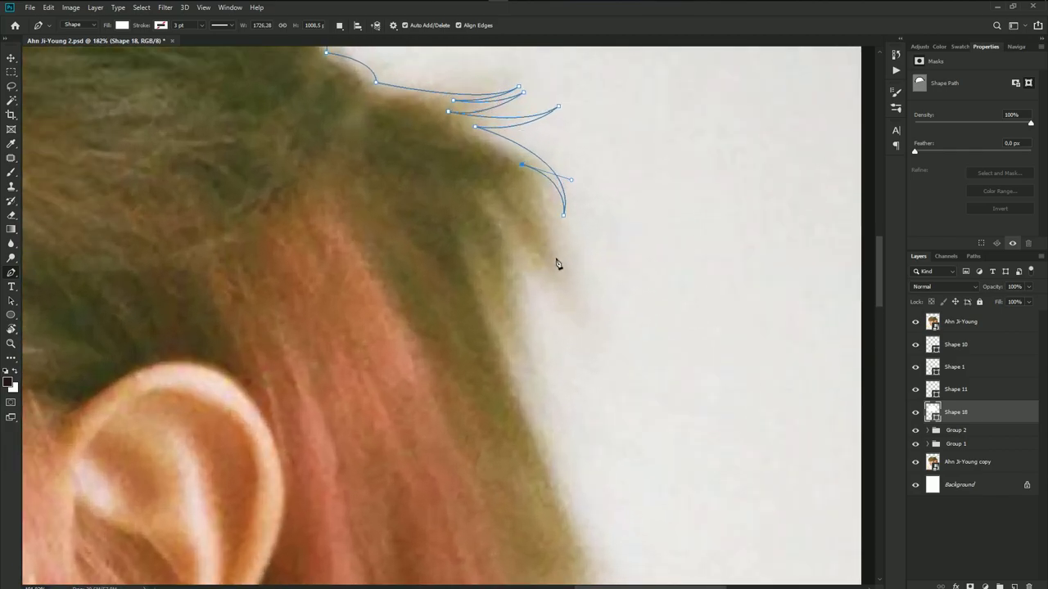
scroll(557, 270, "up", 1)
left_click_drag(559, 294, 531, 421)
key("ctrl+z")
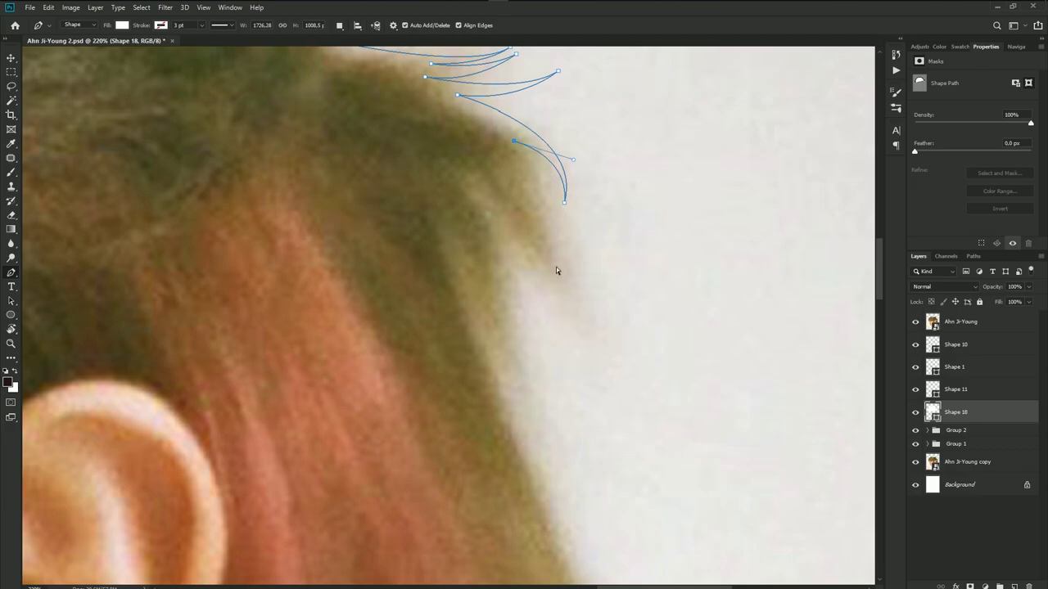
left_click_drag(561, 249, 541, 314)
left_click(561, 250, "alt")
left_click_drag(531, 185, 490, 137)
left_click_drag(560, 286, 561, 299)
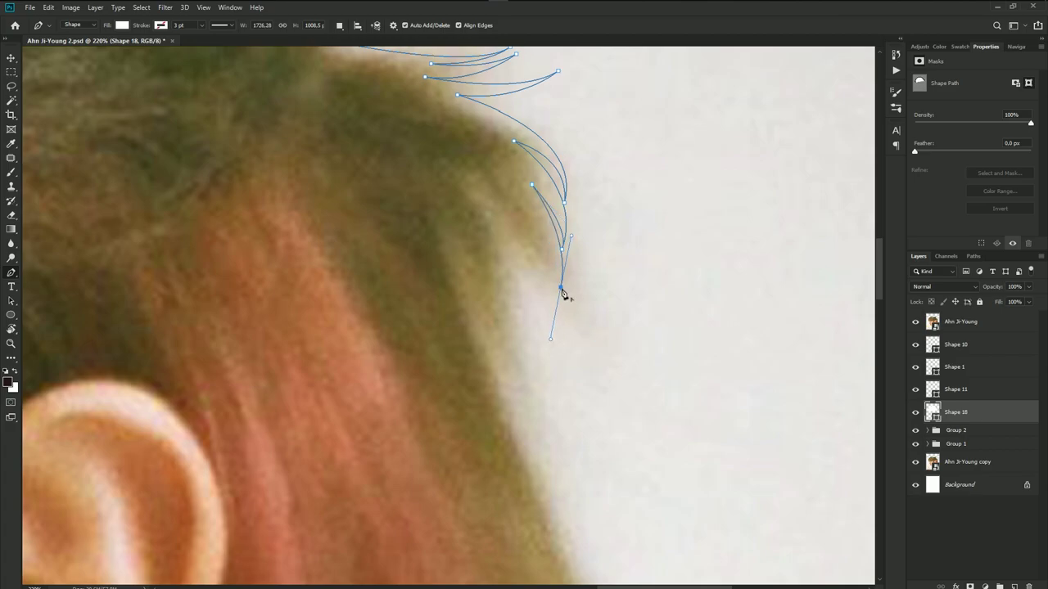
- Trace sharp hair-strand tips along the hair edge beside the ear, undoing one misplaced point
left_click(560, 288, "alt")
left_click(507, 199)
left_click_drag(507, 199, 529, 229)
scroll(530, 233, "down", 2)
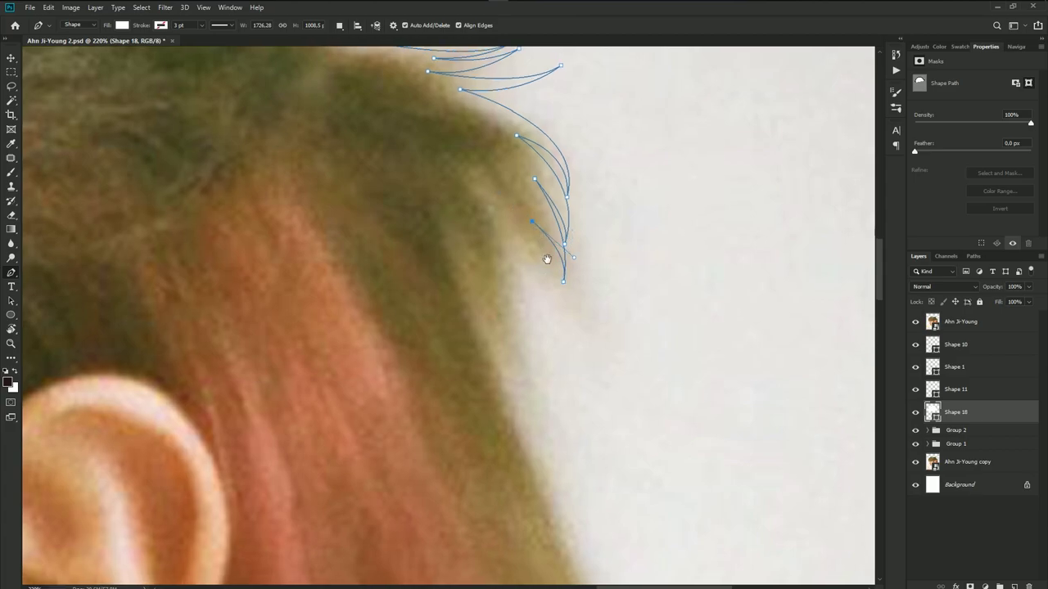
left_click_drag(529, 331, 474, 404)
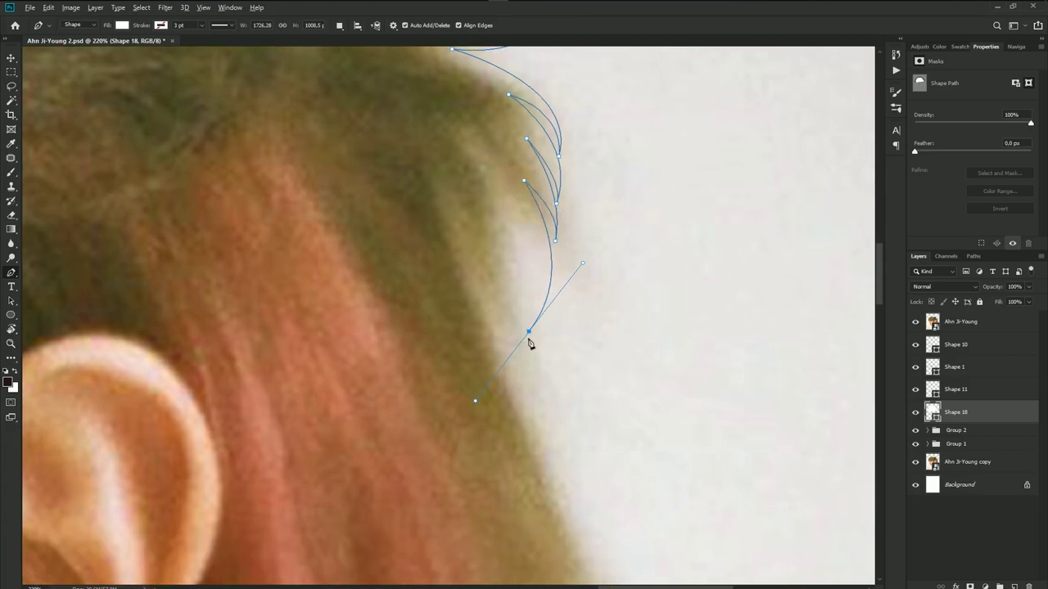
left_click_drag(501, 219, 451, 126)
mouse_move(521, 353)
left_mouse_down()
mouse_move(499, 402)
mouse_move(517, 389)
left_mouse_up()
key("ctrl+z")
left_click_drag(506, 313, 504, 243)
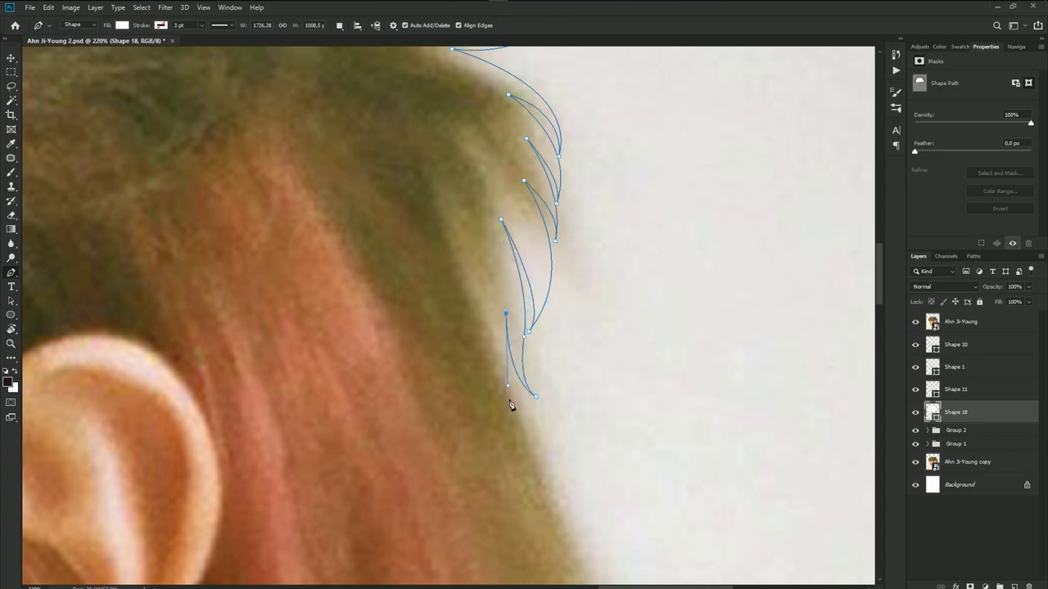
left_click_drag(526, 422, 559, 485)
- Continue the hair outline down past the ear, ending another strand tip with a sharp corner
scroll(545, 439, "down", 3)
scroll(546, 438, "down", 2)
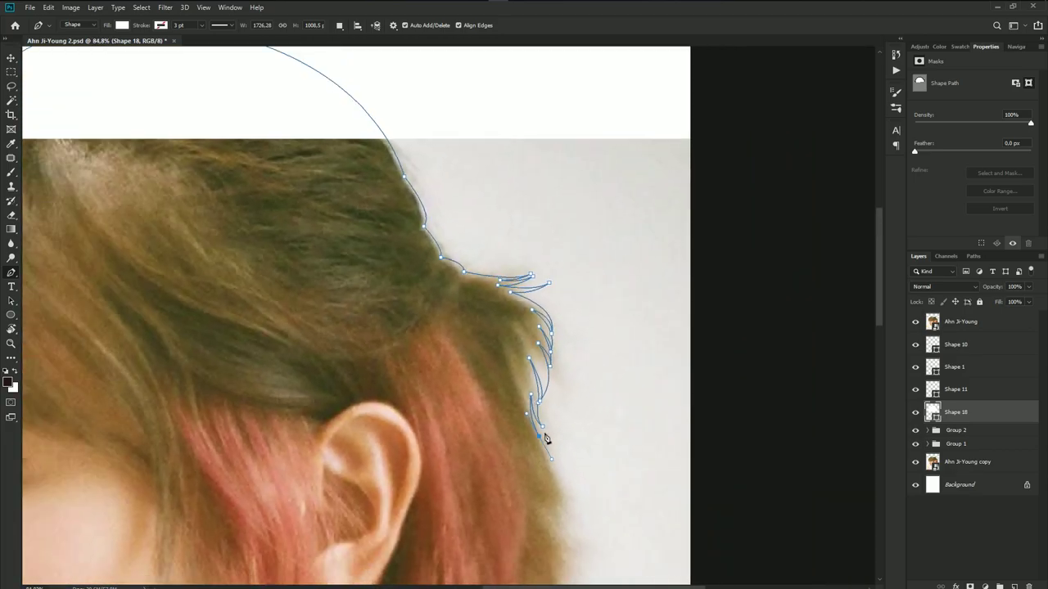
mouse_move(556, 442)
left_mouse_down()
mouse_move(568, 410)
mouse_move(532, 274)
left_mouse_up()
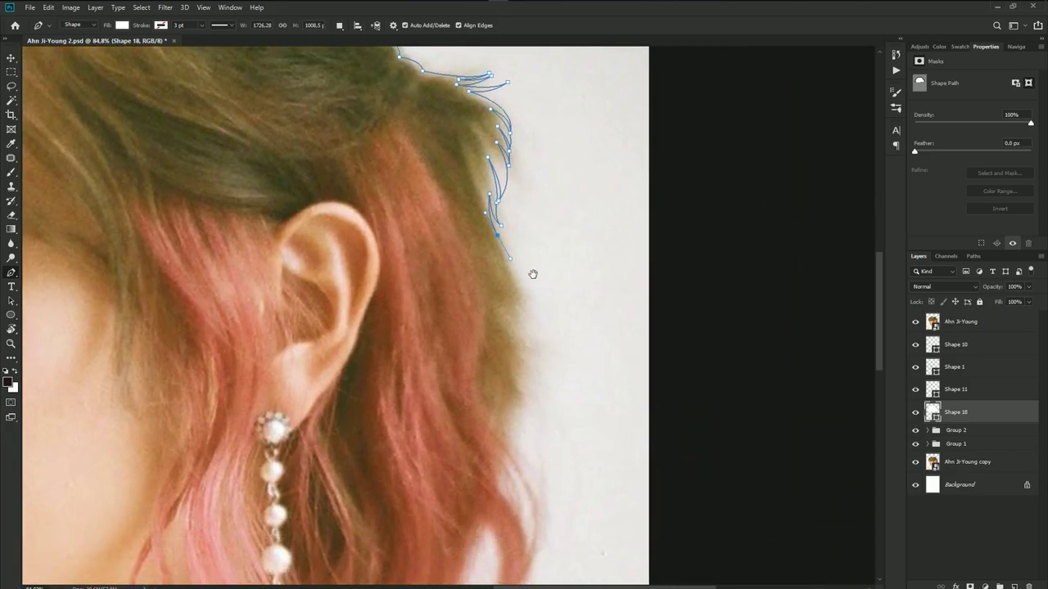
scroll(525, 327, "down", 2)
scroll(526, 328, "up", 2)
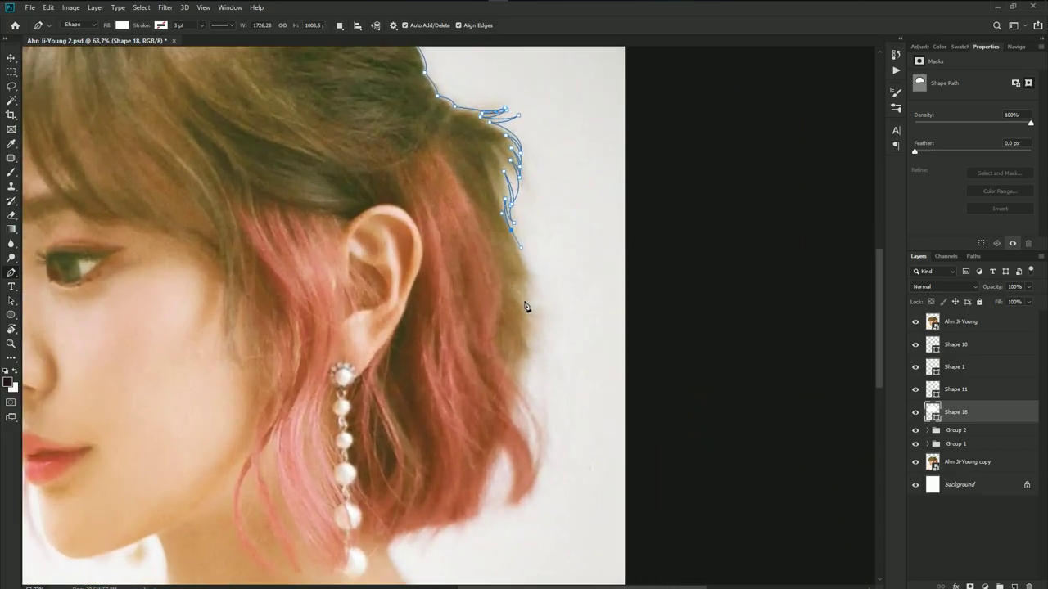
scroll(531, 322, "up", 1)
left_click(557, 334)
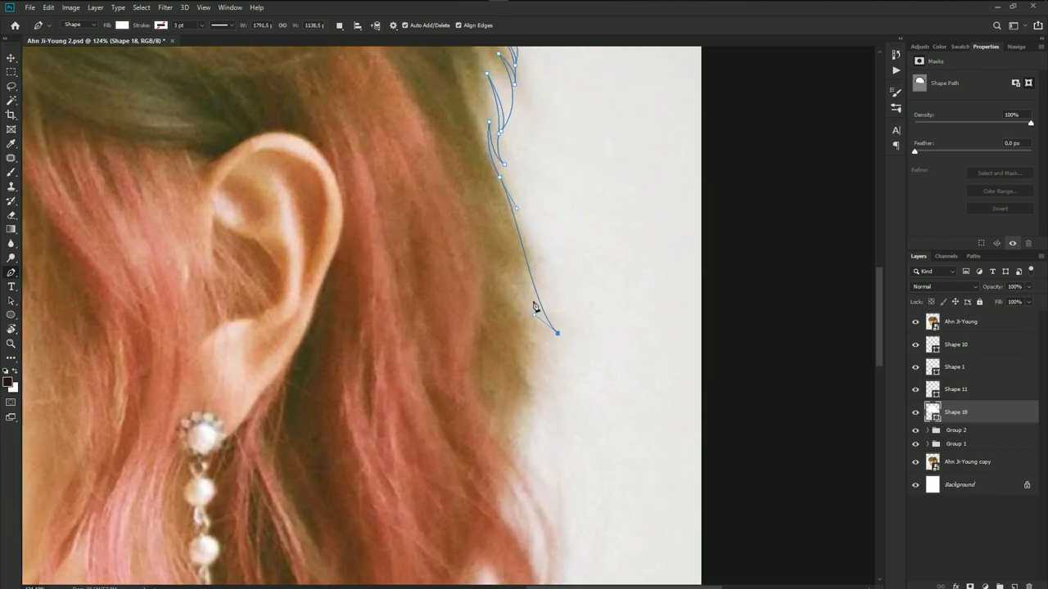
scroll(533, 301, "up", 1)
left_click_drag(515, 259, 507, 232)
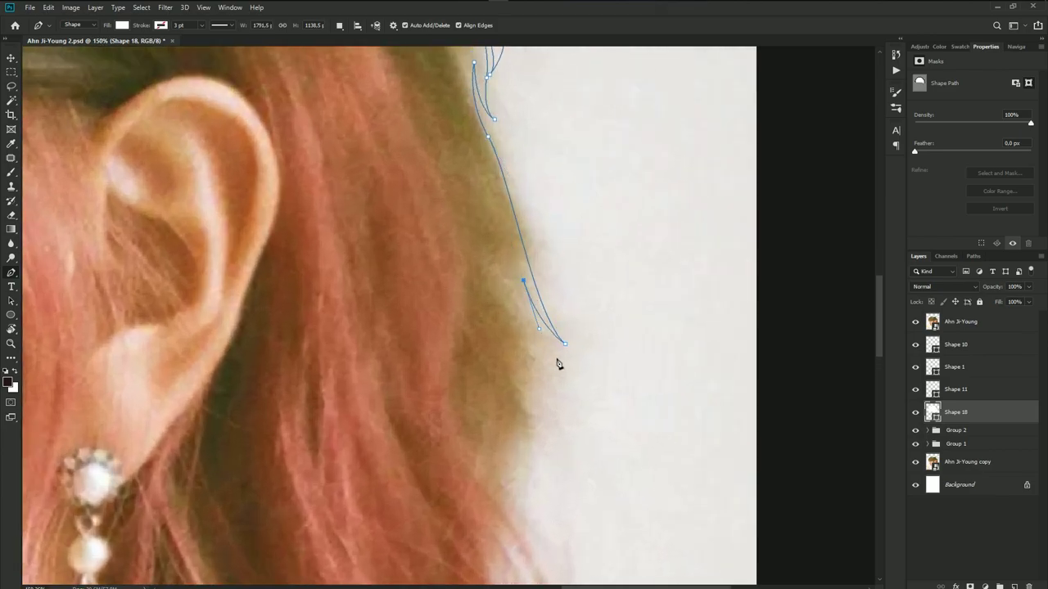
left_click_drag(571, 368, 601, 382)
left_click_drag(504, 285, 483, 209)
left_click(505, 286, "alt")
- Add an outward-pointing sharp strand tip, refine its curve, and extend points below the strands
left_click_drag(572, 399, 627, 418)
key("ctrl+z")
left_click(578, 403, "alt")
left_click_drag(506, 339, 473, 266)
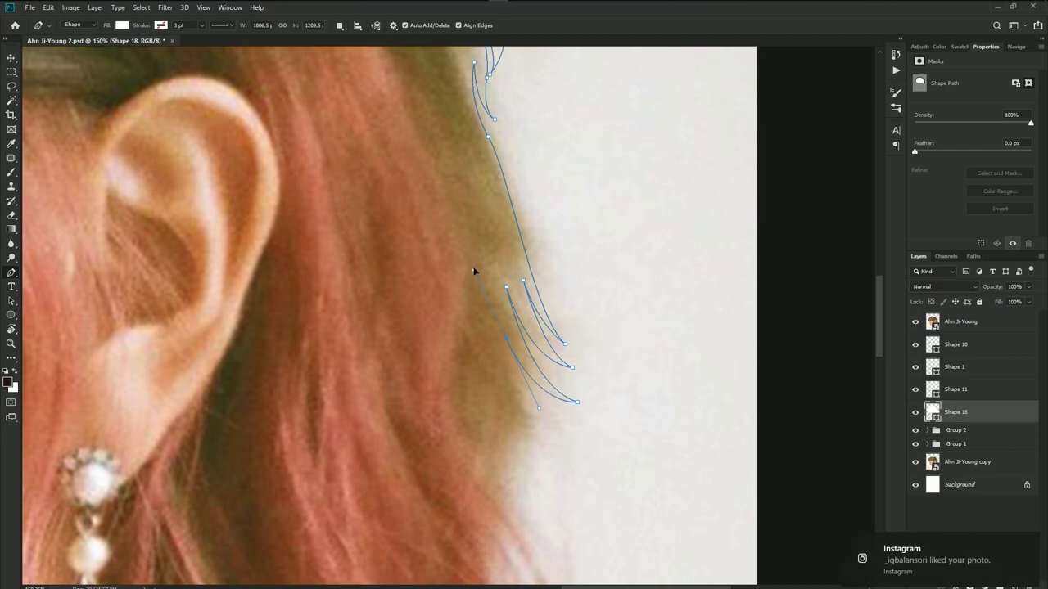
scroll(491, 303, "down", 2)
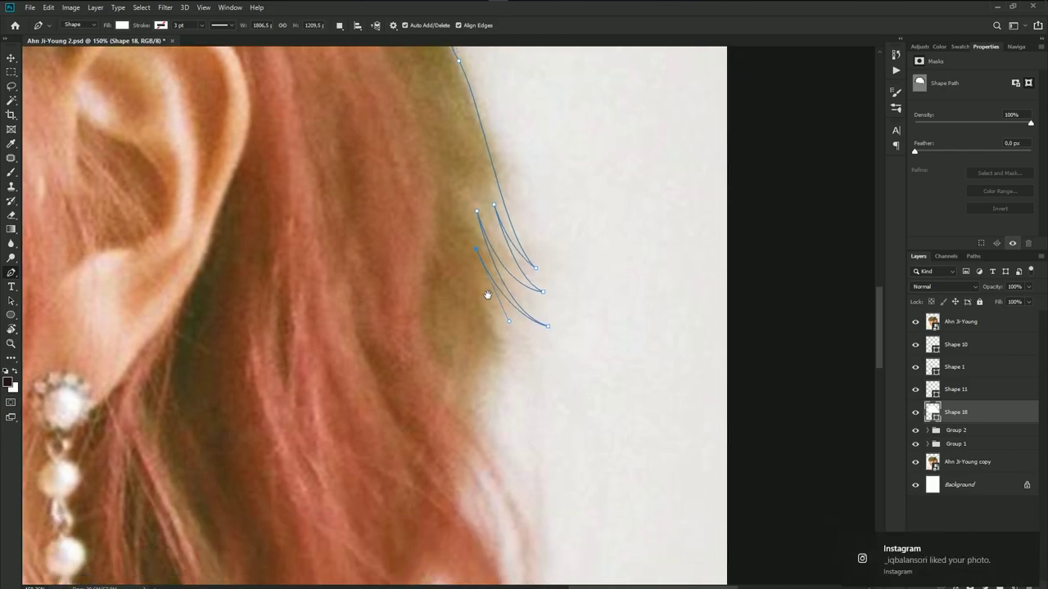
left_click_drag(502, 324, 493, 318)
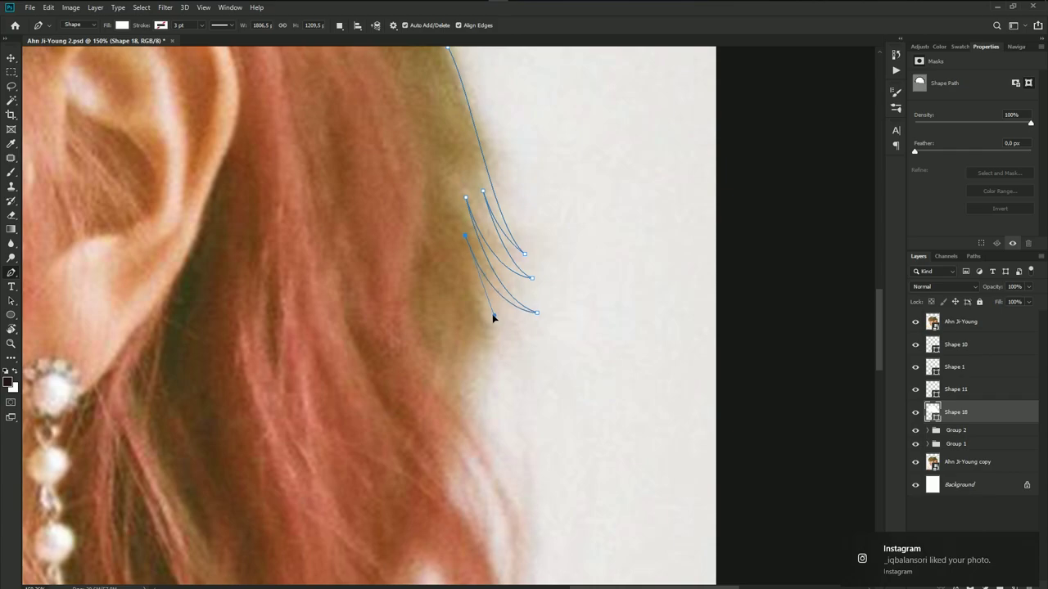
scroll(501, 337, "down", 2)
left_click(517, 365)
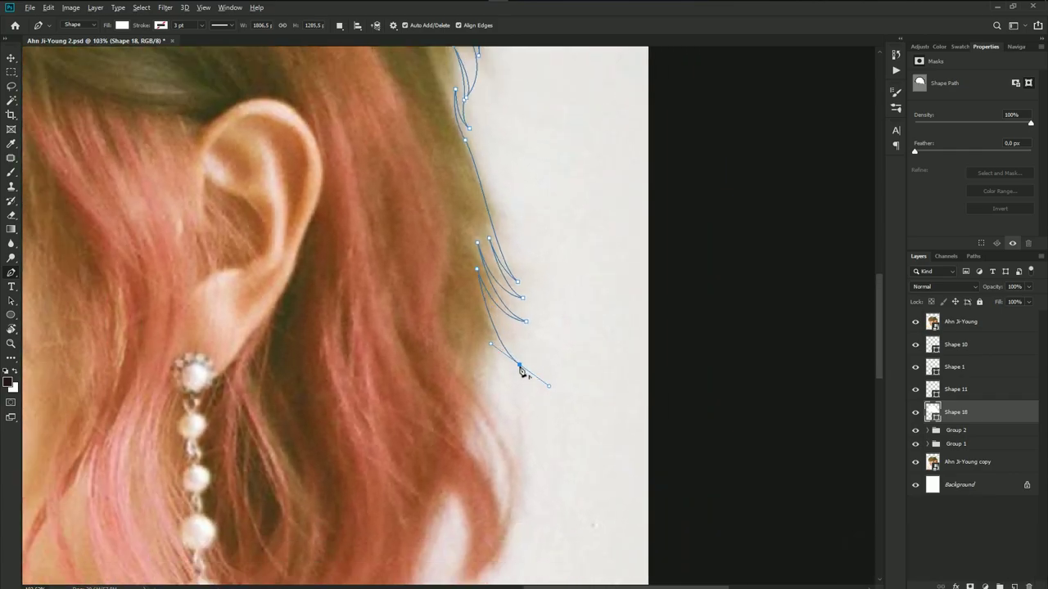
left_click(482, 324, "ctrl")
left_click_drag(482, 355, 499, 287)
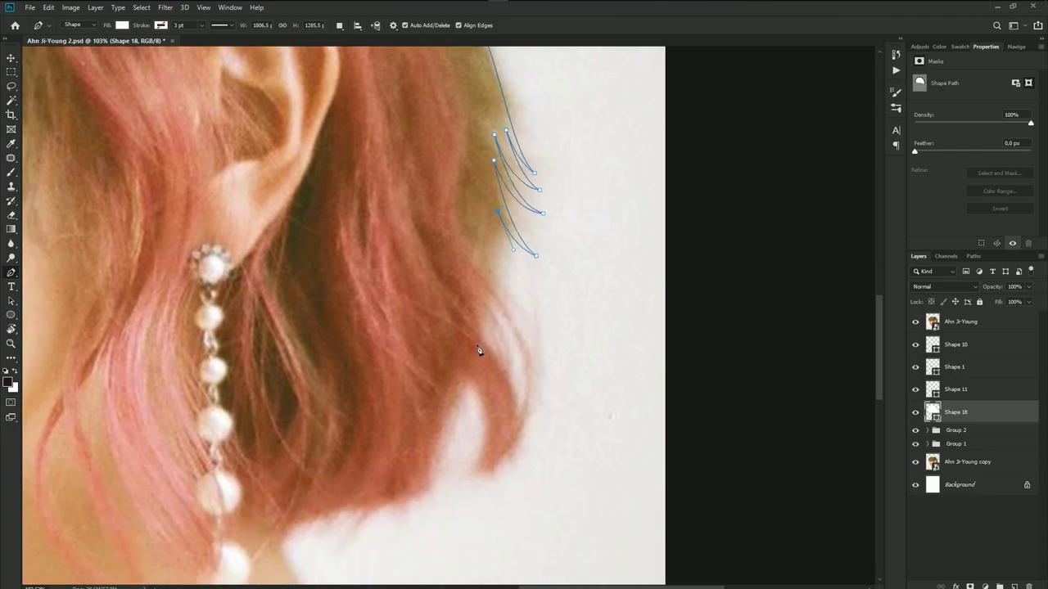
left_click(433, 407)
left_click_drag(433, 422, 457, 350)
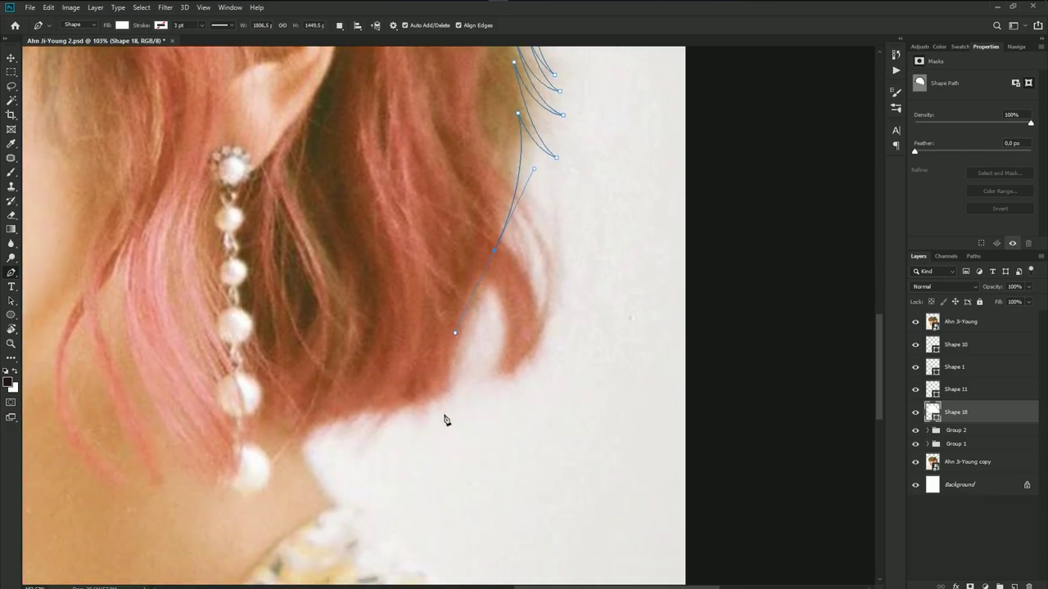
- Trace the hair's bottom tip and a lower-edge strand as sharp corner points
left_click_drag(445, 419, 448, 450)
scroll(442, 398, "up", 2)
scroll(443, 397, "up", 1)
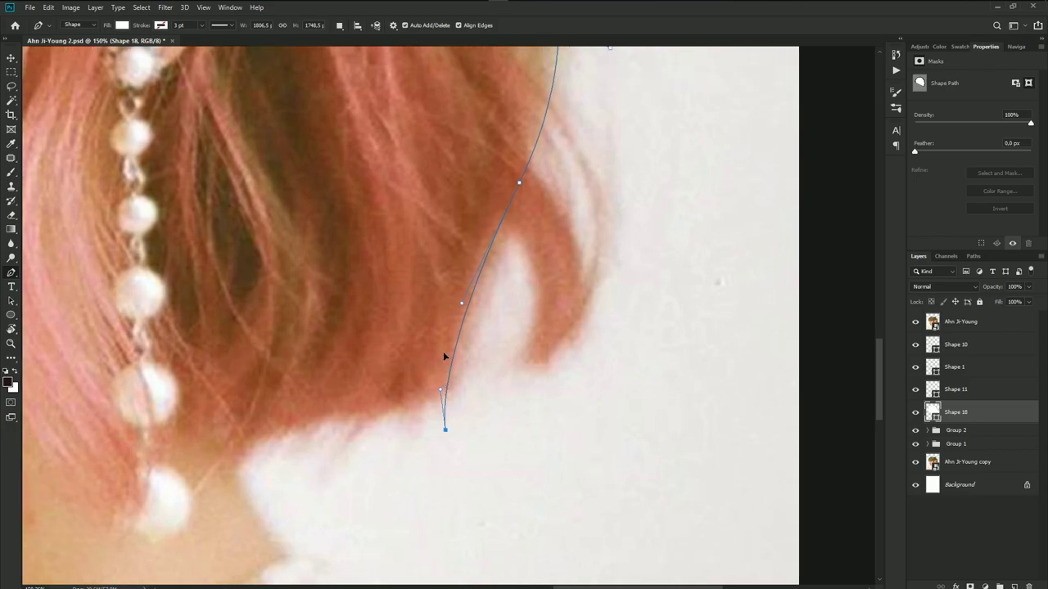
left_click_drag(443, 356, 453, 310)
left_click(443, 357, "alt")
scroll(443, 361, "up", 1)
scroll(451, 304, "up", 1)
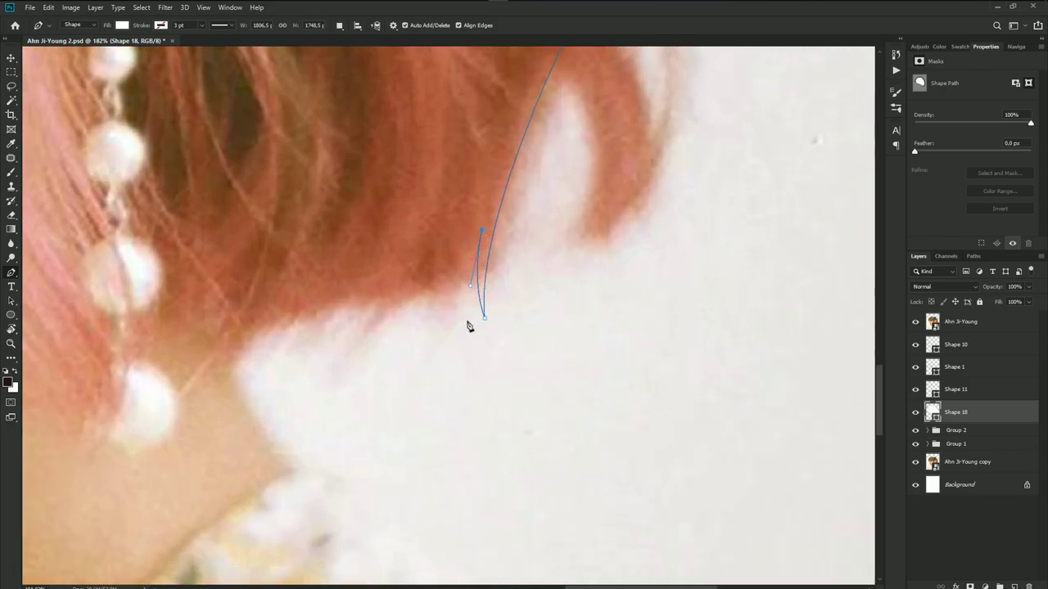
left_click_drag(468, 327, 479, 363)
left_click(468, 329, "alt")
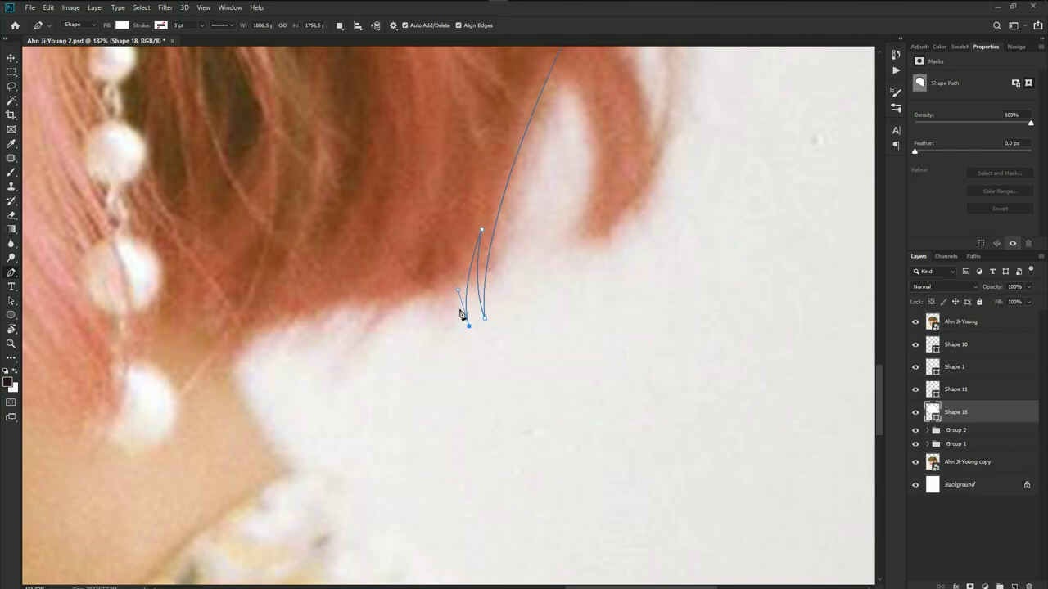
- Add curved strand points leftward along the hair's bottom edge
left_click(465, 245)
left_click(410, 326)
left_click_drag(408, 329, 464, 205)
left_click_drag(445, 273, 446, 266)
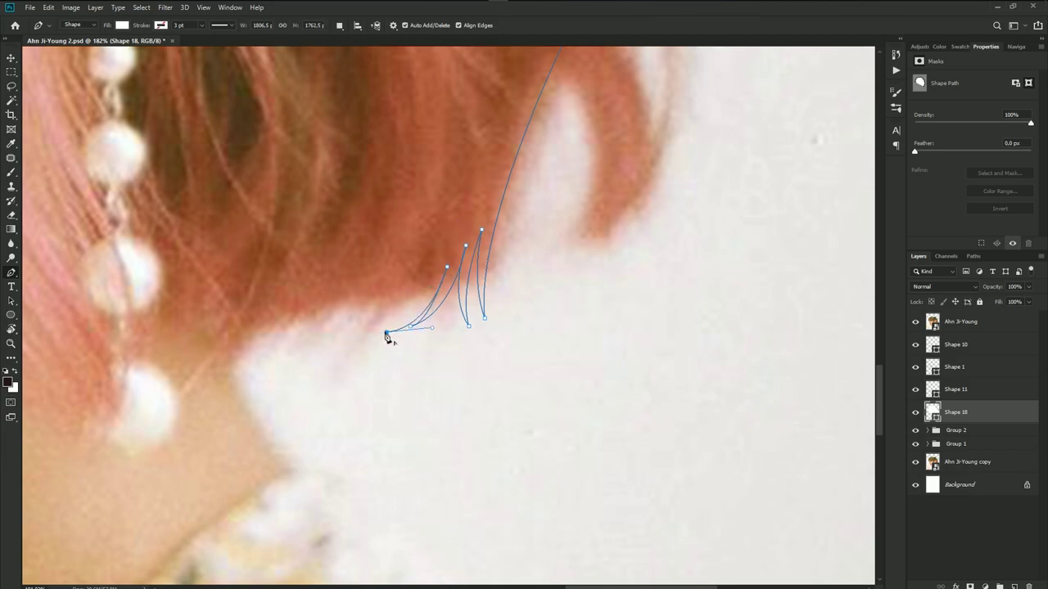
left_click_drag(386, 332, 428, 276)
left_click_drag(351, 339, 298, 343)
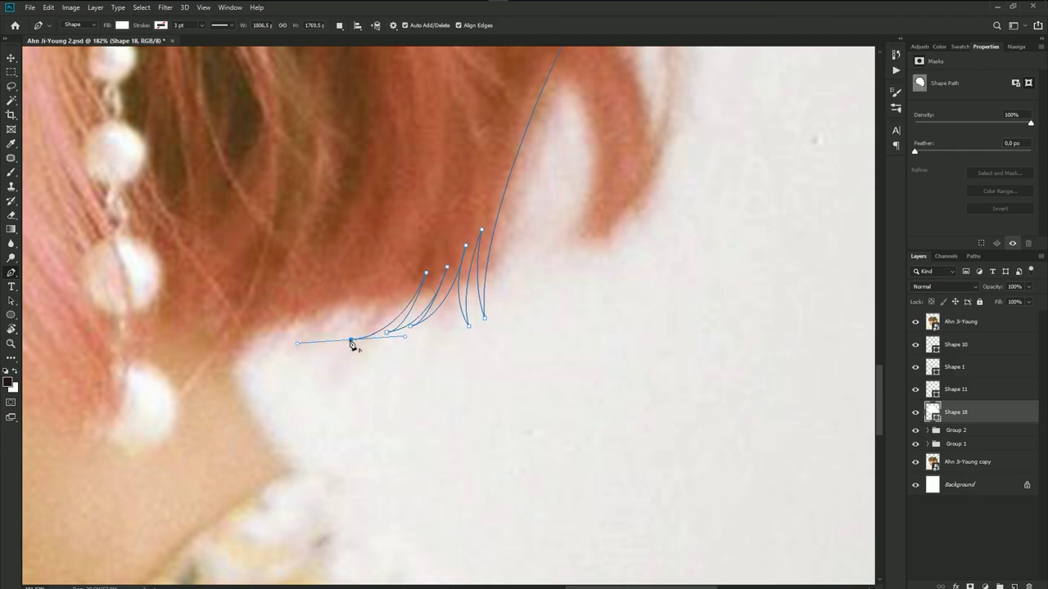
left_click_drag(398, 293, 421, 238)
left_click_drag(321, 345, 389, 277)
- Extend the bottom edge further left toward the neck with more strand tips
left_click_drag(292, 349, 264, 352)
left_click_drag(336, 312, 362, 271)
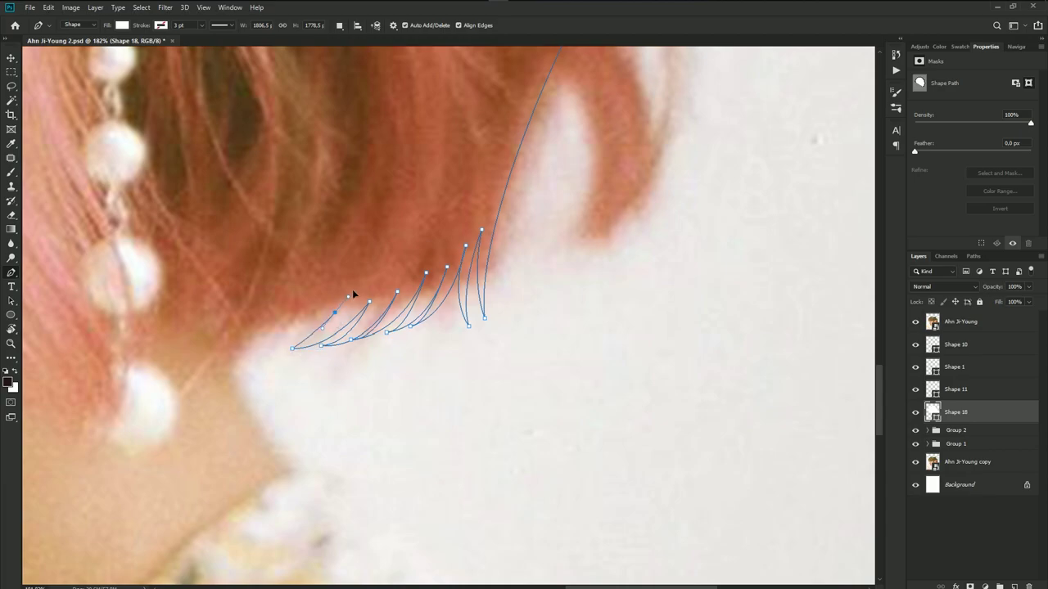
left_click_drag(262, 355, 225, 352)
left_click_drag(308, 312, 338, 266)
left_click_drag(308, 312, 315, 311)
mouse_move(236, 358)
left_mouse_down()
mouse_move(196, 355)
mouse_move(274, 302)
left_mouse_up()
- Pull a curve handle at the end point, then add a strand down near the earring
scroll(296, 336, "down", 3)
scroll(311, 320, "up", 2)
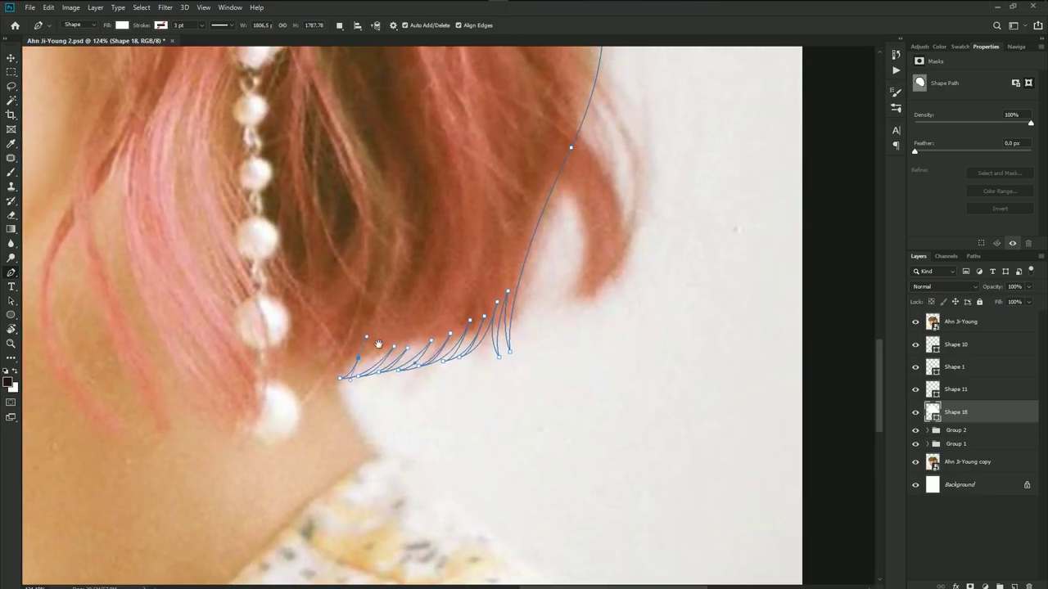
scroll(312, 320, "up", 3)
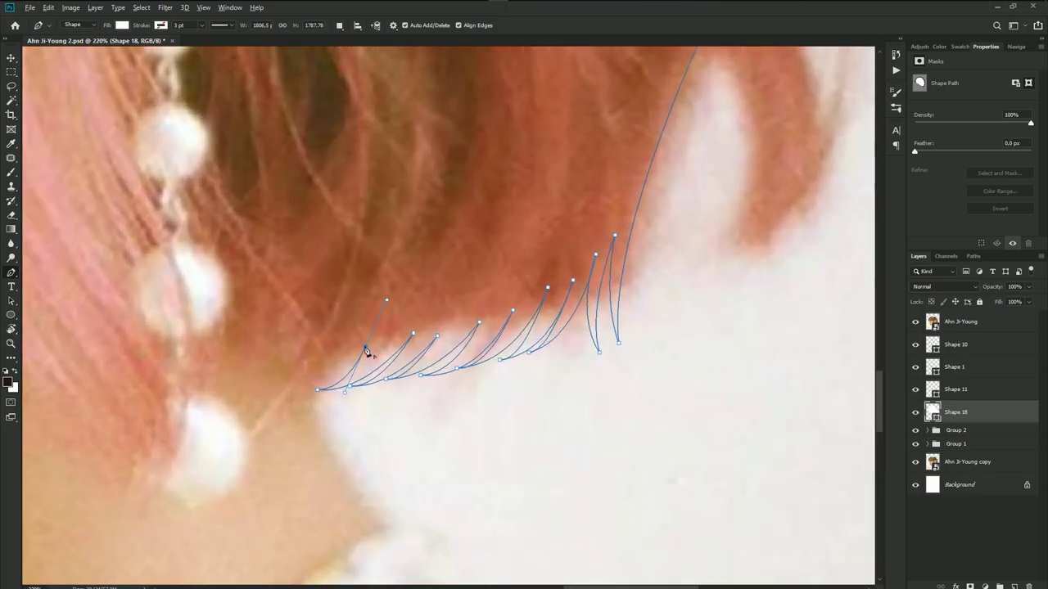
left_click_drag(308, 394, 295, 399)
scroll(301, 395, "down", 5)
scroll(404, 402, "up", 3)
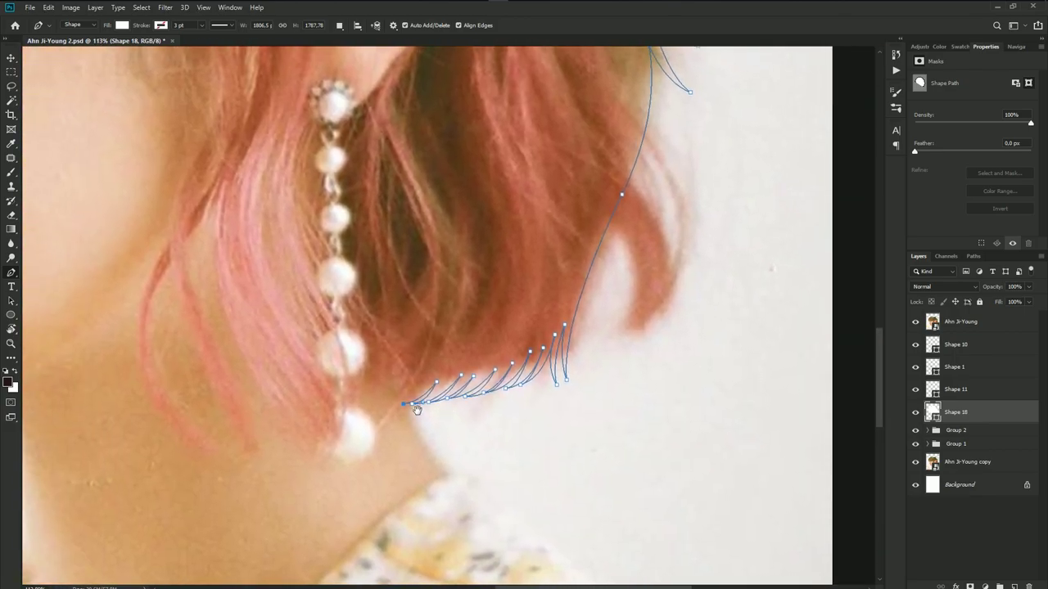
scroll(429, 420, "down", 2)
scroll(429, 419, "down", 2)
scroll(425, 420, "up", 3)
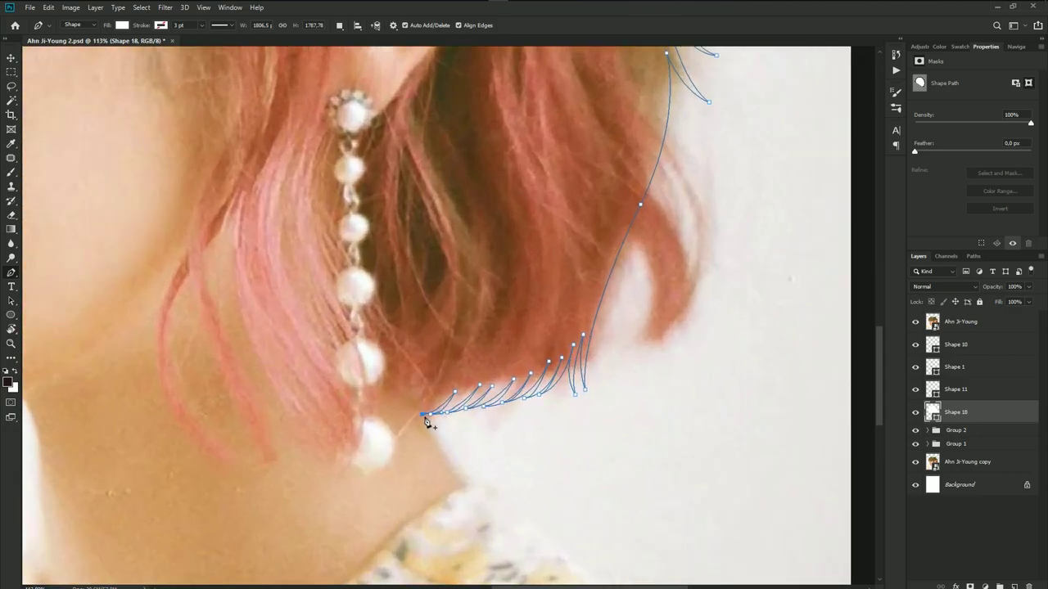
scroll(425, 426, "up", 2)
left_click_drag(407, 455, 413, 472)
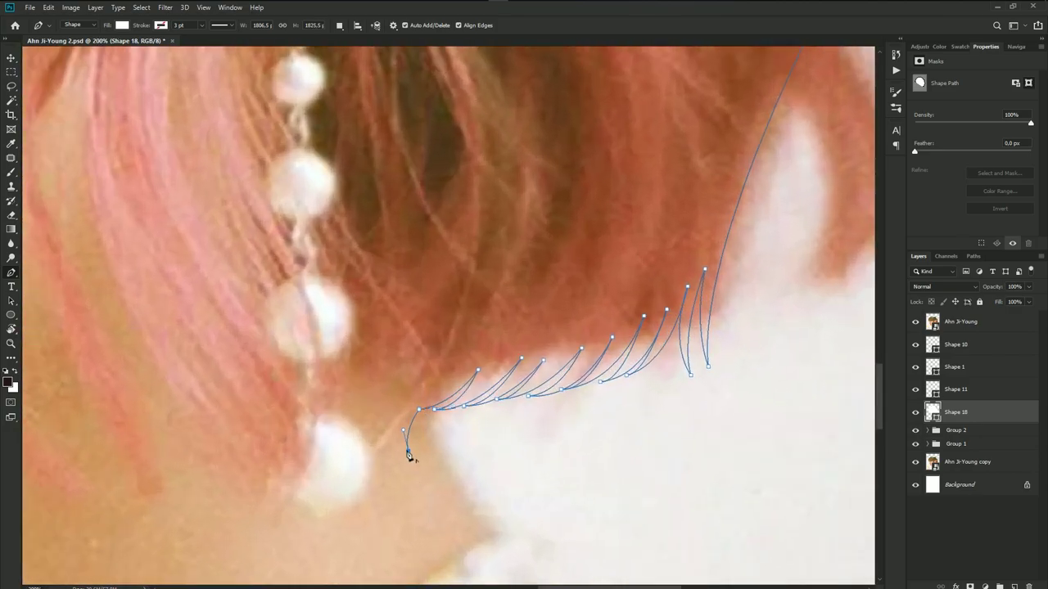
left_click_drag(420, 381, 449, 335)
- Add strand tips near the neck curving back up into the hair, redoing one misplaced point
mouse_move(398, 432)
left_mouse_down()
mouse_move(405, 462)
mouse_move(400, 418)
left_mouse_up()
left_click_drag(411, 367, 441, 330)
key("ctrl+z")
key("ctrl+z")
left_click_drag(393, 432, 396, 434)
mouse_move(407, 371)
left_mouse_down()
mouse_move(438, 324)
mouse_move(443, 344)
left_mouse_up()
scroll(383, 375, "down", 3)
scroll(393, 401, "up", 2)
left_click(391, 410)
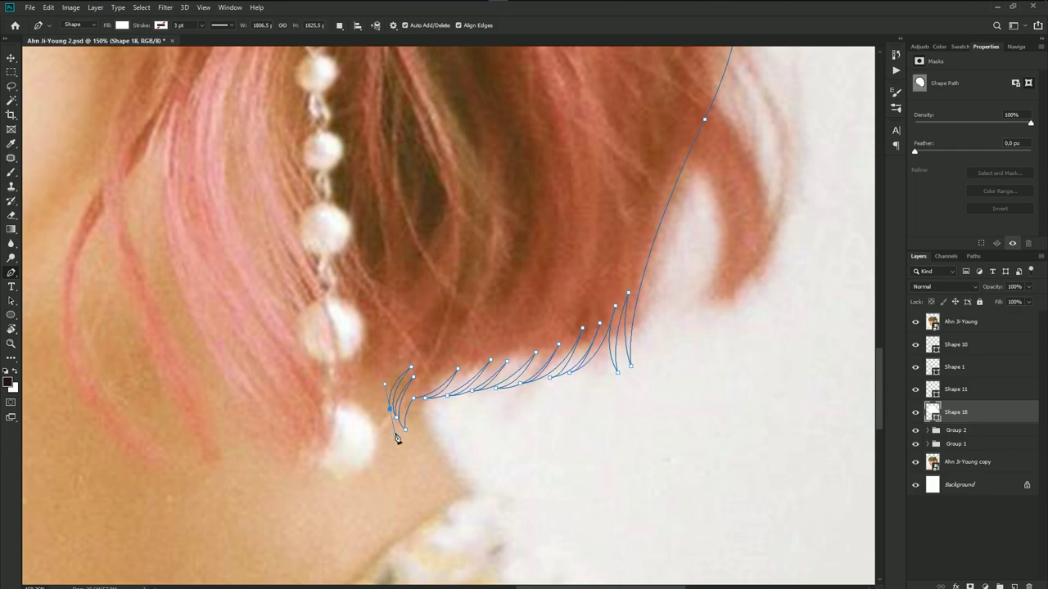
left_click_drag(407, 352, 437, 318)
- Trace two more strand tips beneath the earring and shape the lower anchor's curve
scroll(409, 358, "down", 2)
scroll(398, 369, "down", 1)
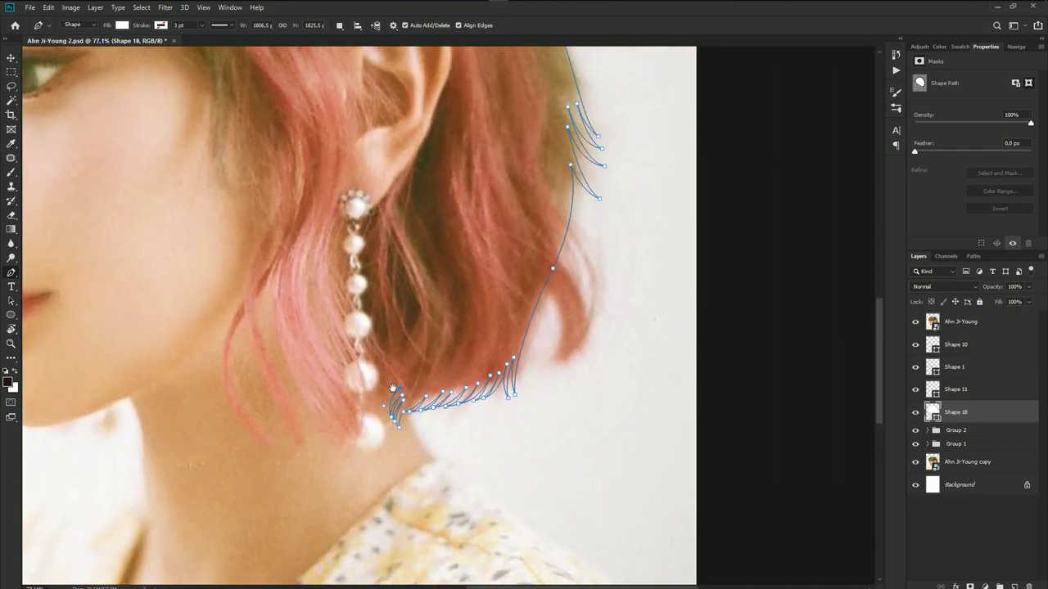
scroll(392, 398, "up", 1)
scroll(398, 409, "up", 1)
left_click_drag(378, 442, 386, 478)
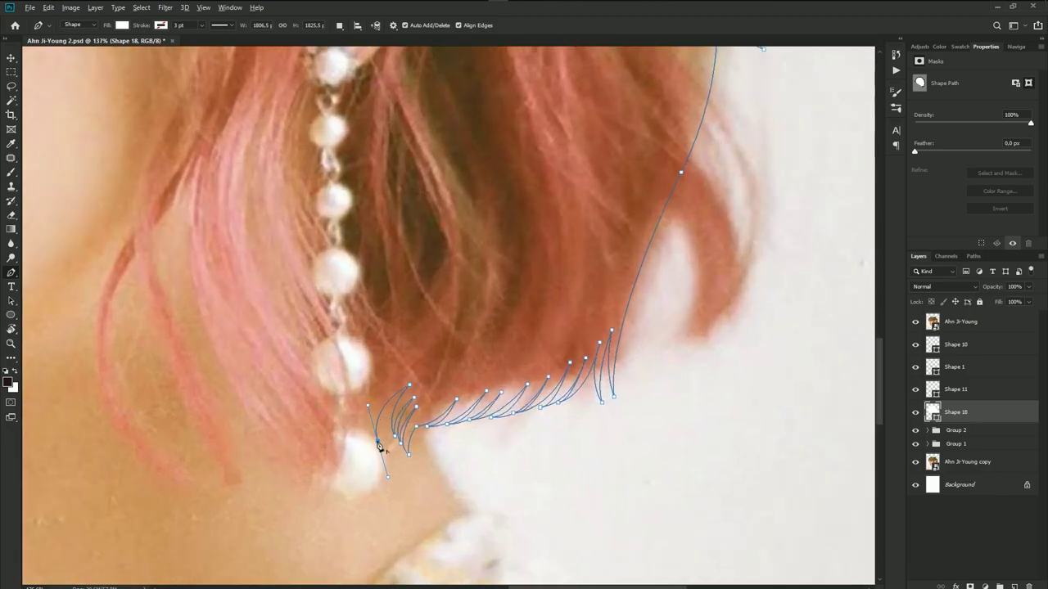
left_click_drag(386, 381, 413, 343)
left_click_drag(369, 430, 375, 437)
left_click_drag(382, 359, 408, 313)
scroll(357, 408, "up", 3)
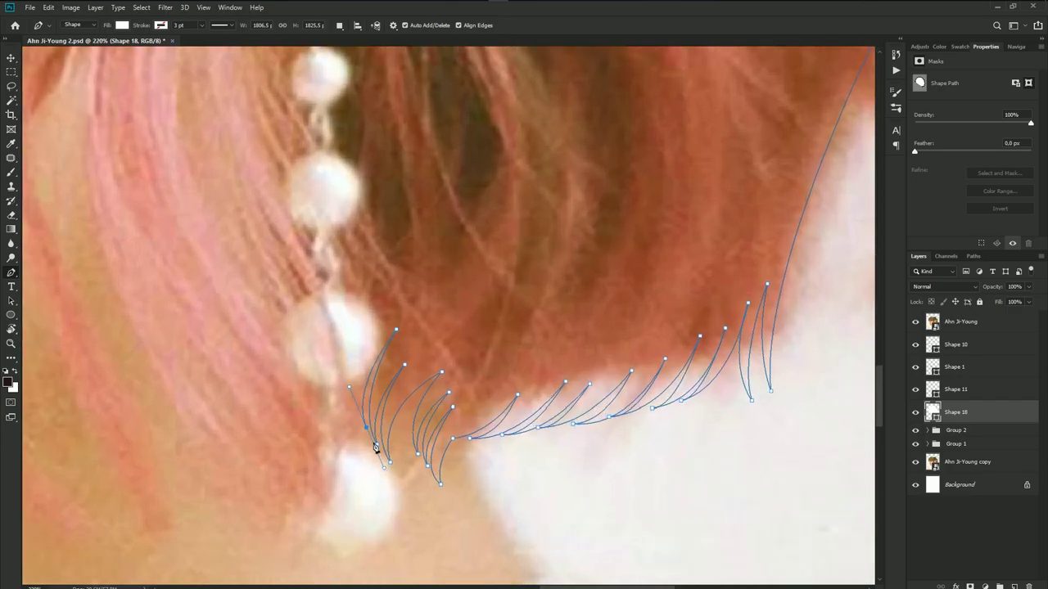
scroll(367, 431, "down", 2)
scroll(360, 427, "down", 2)
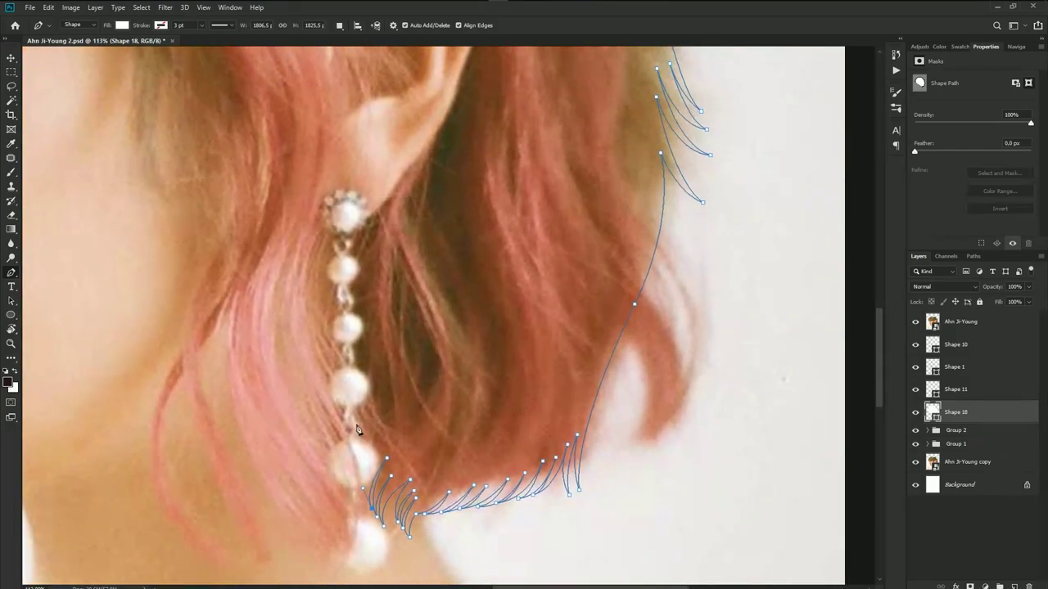
left_click_drag(358, 446, 352, 376)
- Trace pointed strand tips below the earring, cutting handles for sharp anchors
scroll(358, 450, "up", 1)
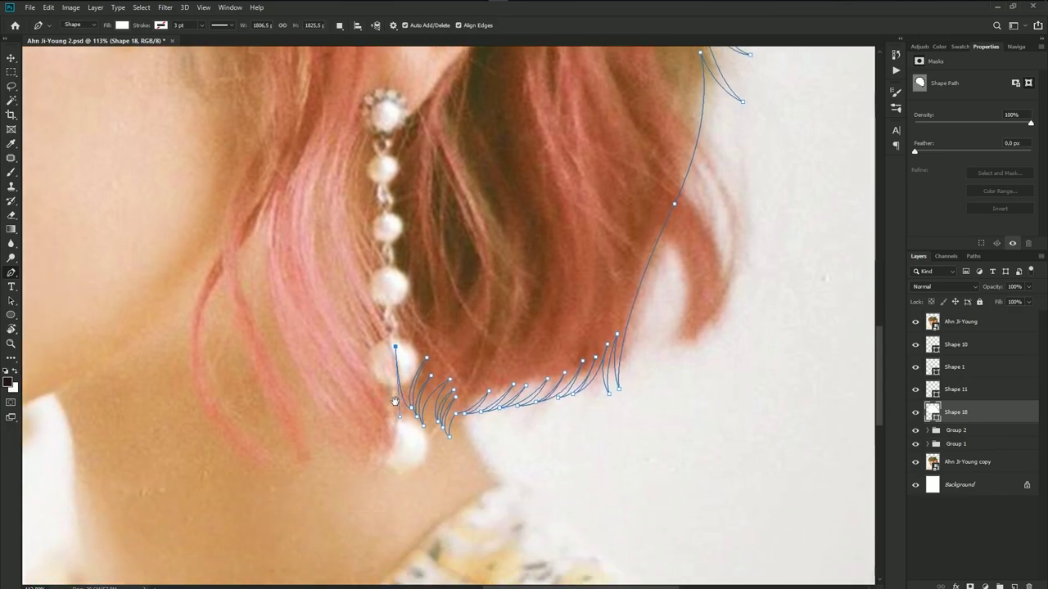
scroll(372, 437, "up", 1)
left_click_drag(367, 449, 314, 477)
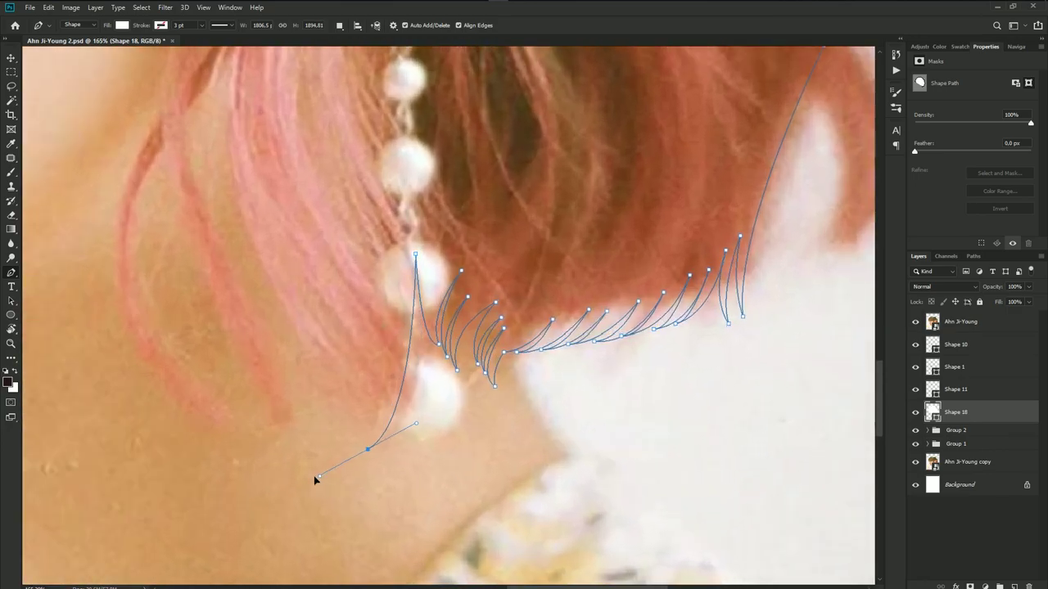
left_click(368, 449, "alt")
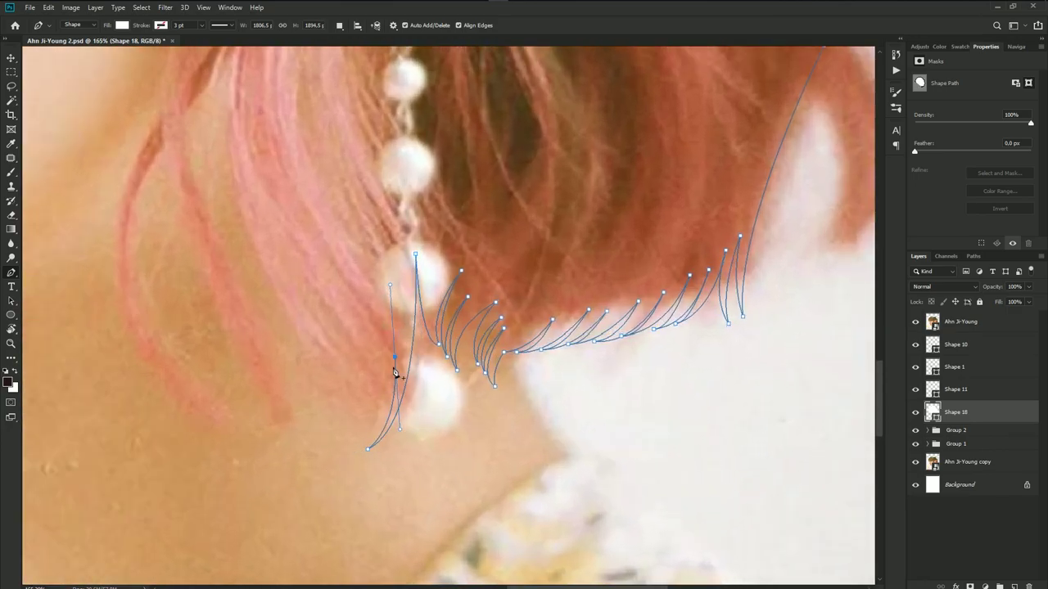
left_click_drag(380, 374, 367, 315)
left_click(381, 375, "alt")
left_click_drag(351, 454, 313, 478)
left_click(352, 454, "alt")
mouse_move(326, 373)
left_mouse_down()
mouse_move(274, 300)
mouse_move(317, 414)
left_mouse_up()
- Add curved anchors along the pink strand and delete a stray anchor to smooth it
scroll(292, 314, "down", 3)
left_click_drag(306, 230, 315, 207)
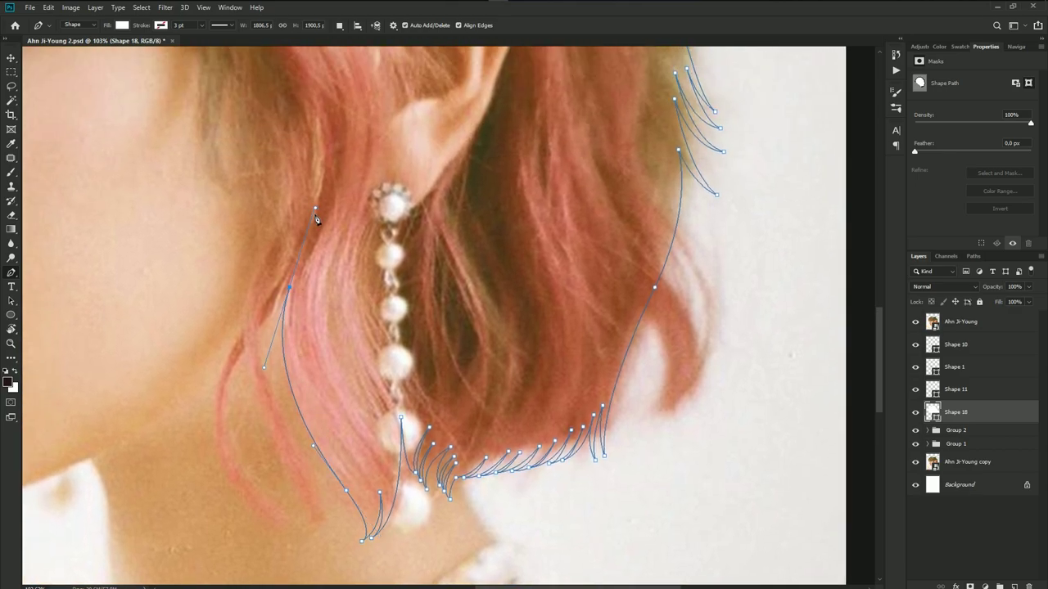
scroll(291, 295, "down", 3)
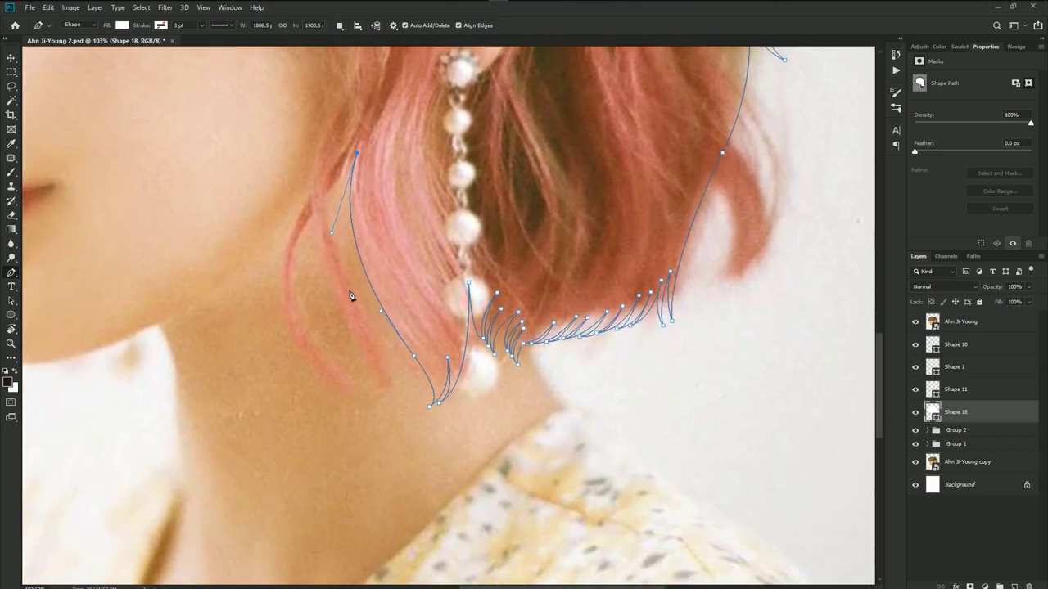
scroll(351, 294, "up", 2)
left_click_drag(363, 295, 417, 406)
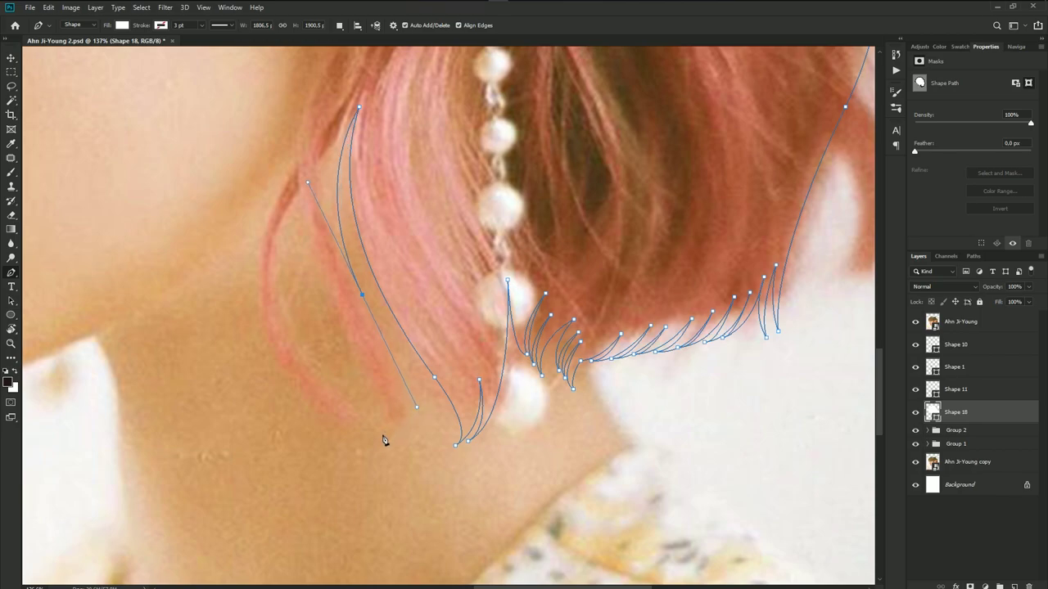
left_click_drag(377, 442, 366, 461)
mouse_move(368, 352)
left_mouse_down()
mouse_move(332, 266)
mouse_move(344, 333)
left_mouse_up()
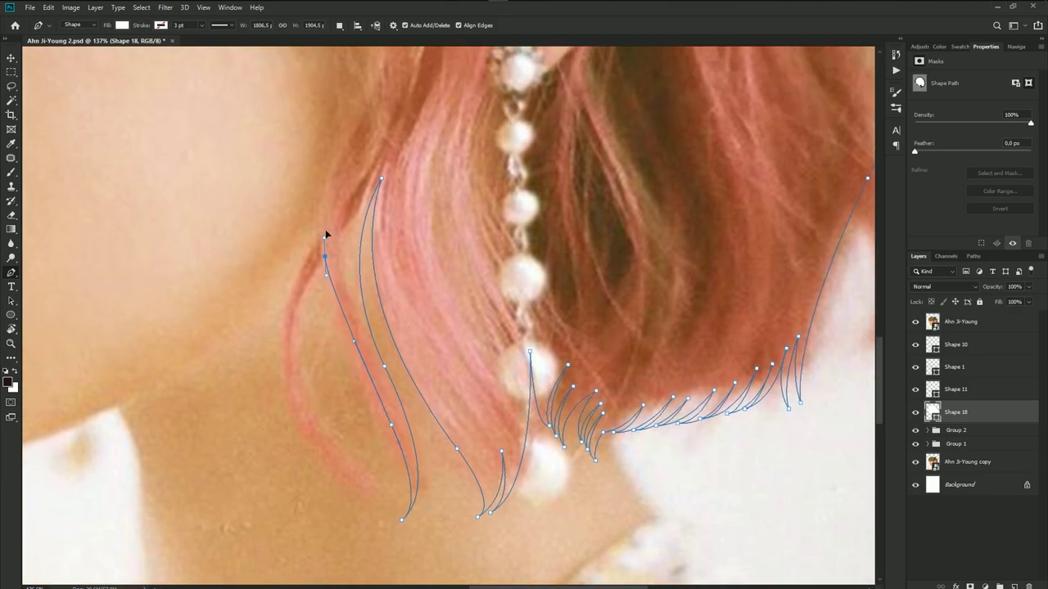
left_click(391, 425)
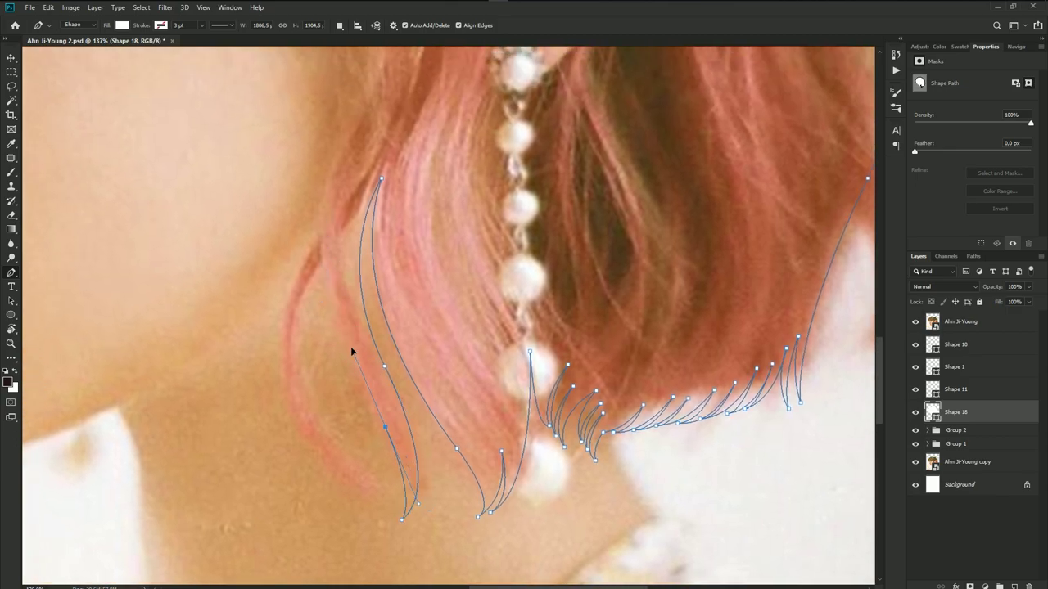
- Draw a new strand from a sharp top point down to a curved tip
left_click_drag(328, 254, 334, 214)
left_click(329, 254)
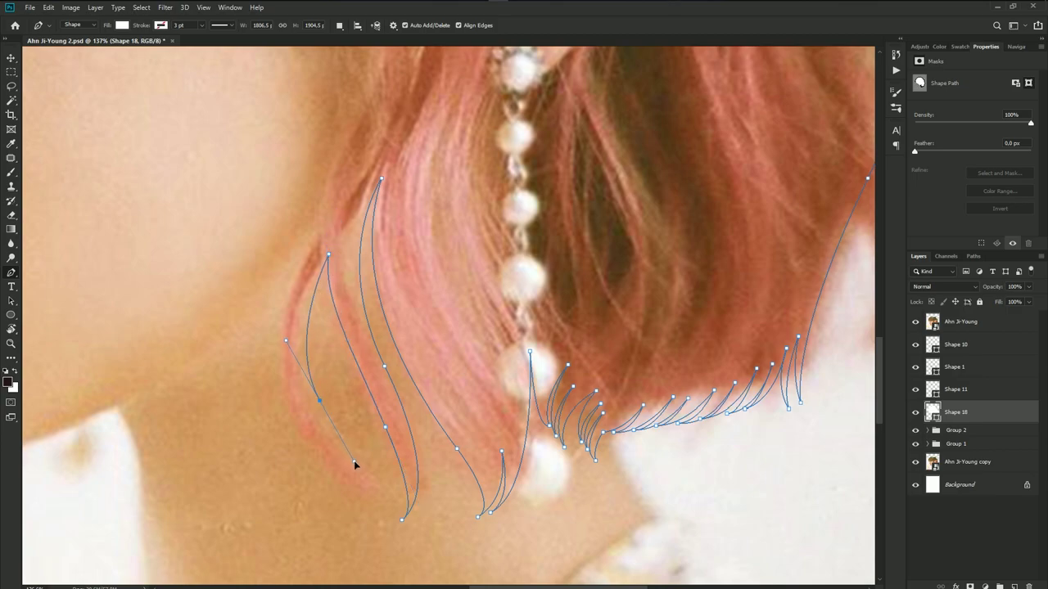
left_click_drag(320, 420, 365, 494)
left_click(388, 484)
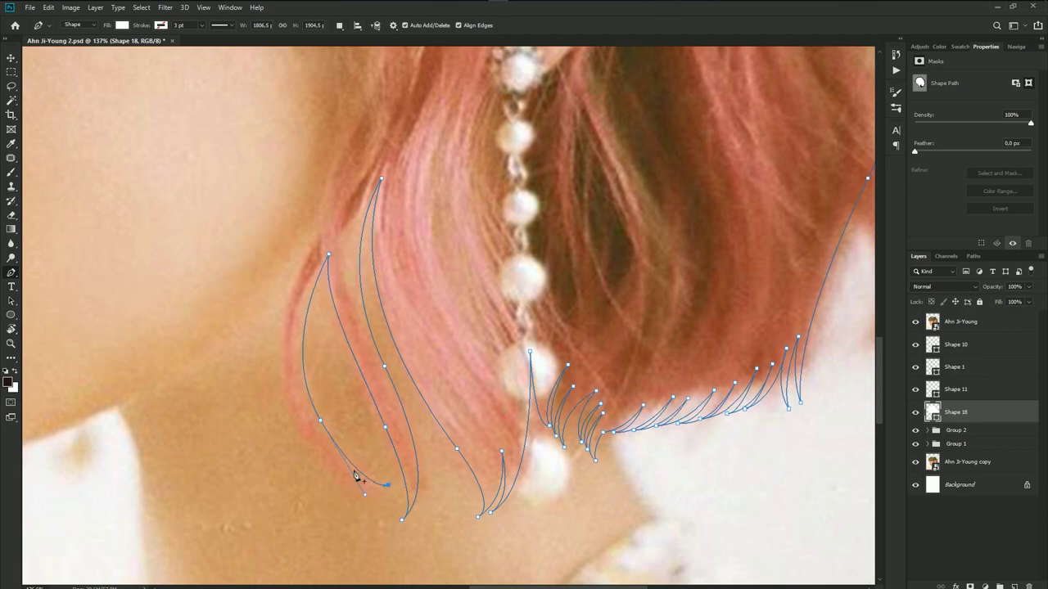
left_click_drag(276, 347, 285, 374)
left_click_drag(369, 489, 405, 495)
- Reshape the strand's last curve beside the cheek
left_click_drag(254, 320, 275, 409)
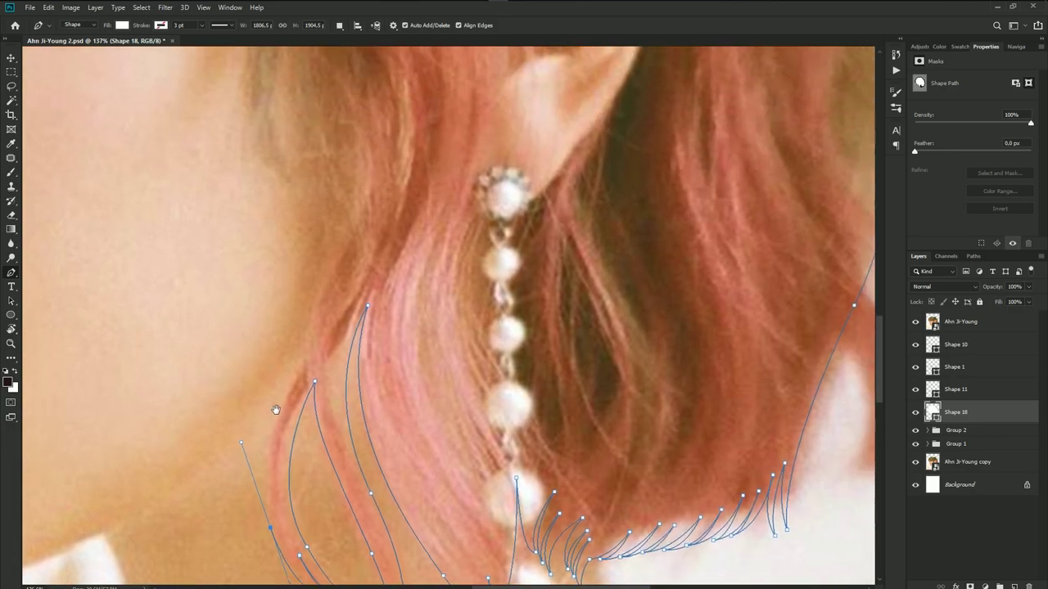
left_click_drag(303, 374, 306, 418)
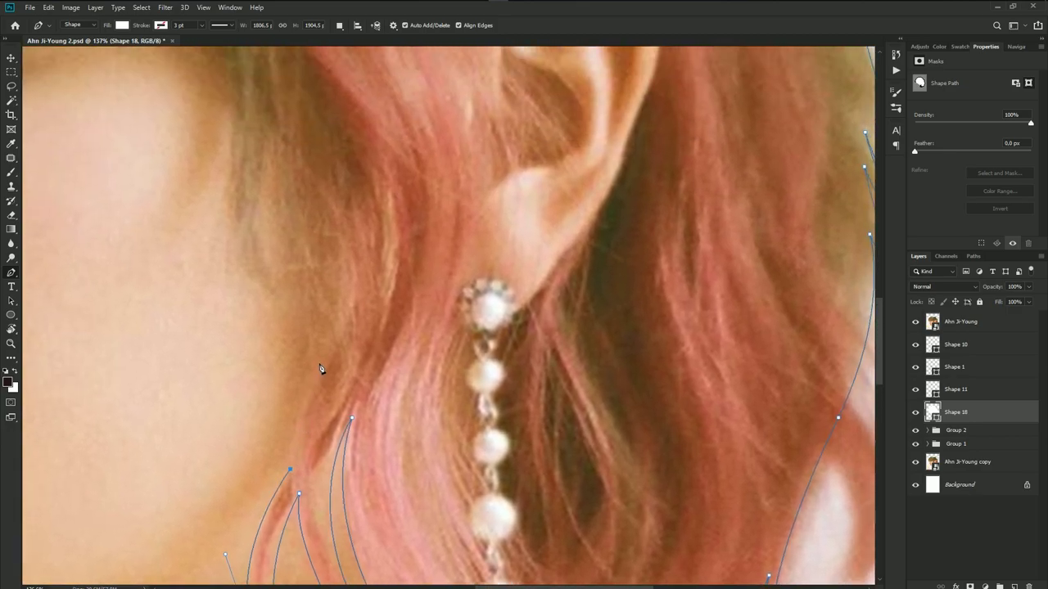
scroll(352, 344, "down", 2)
scroll(358, 333, "down", 1)
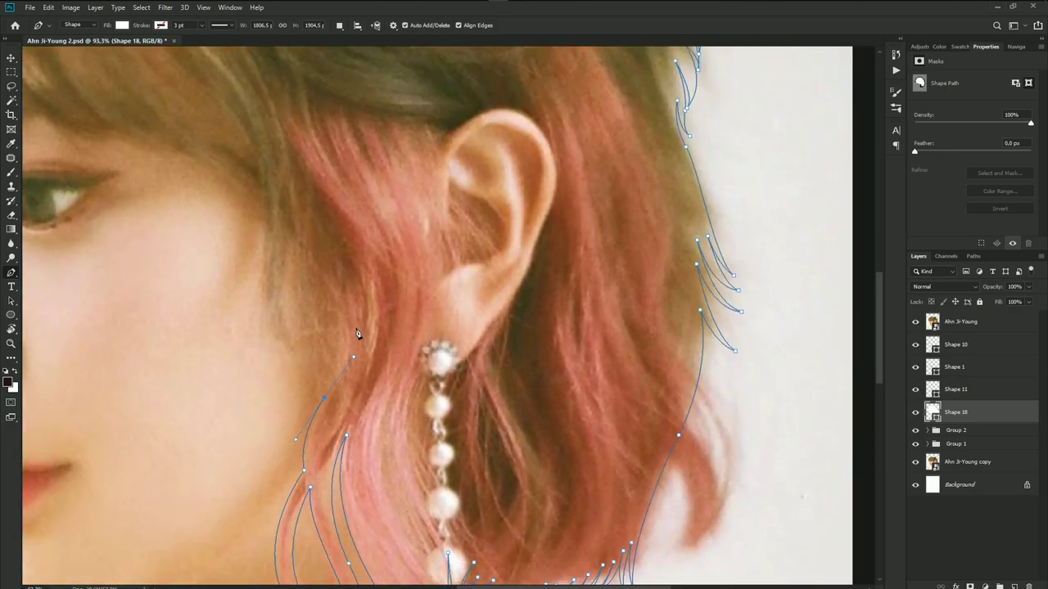
scroll(356, 331, "down", 1)
scroll(356, 311, "up", 1)
scroll(355, 290, "up", 1)
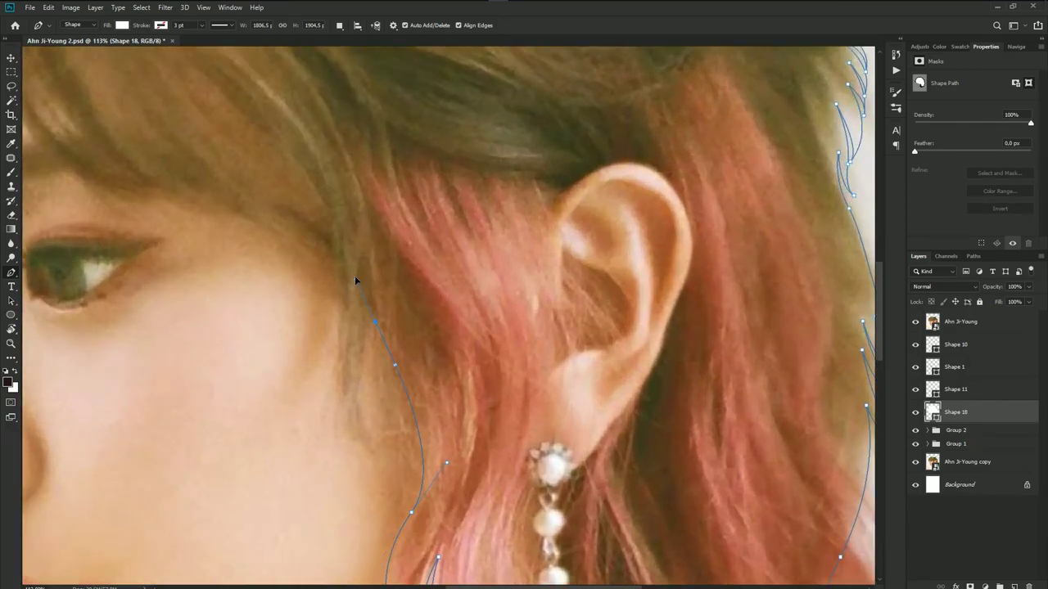
mouse_move(355, 276)
left_mouse_down()
mouse_move(392, 350)
mouse_move(372, 327)
left_mouse_up()
- Add a curved anchor below the strand's top with a sharp upper point
scroll(373, 321, "down", 1)
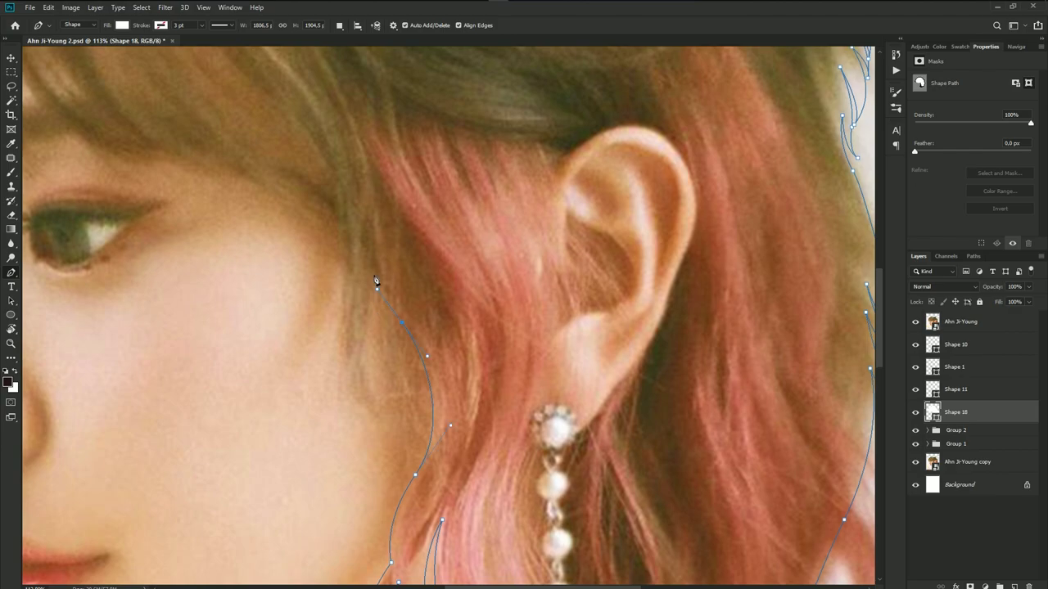
left_click_drag(395, 416, 425, 436)
scroll(373, 375, "up", 1)
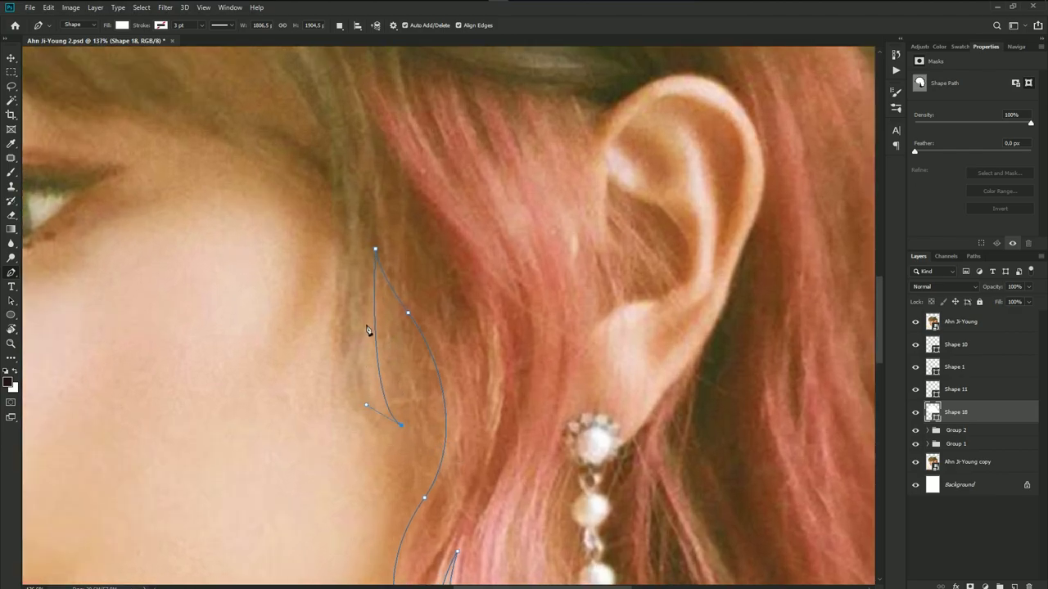
left_click_drag(370, 249, 360, 222)
left_click(364, 319, "alt")
- Trace more wispy strands along the cheek, pulling one up toward the temple
left_click_drag(388, 424, 421, 446)
left_click_drag(347, 329, 351, 234)
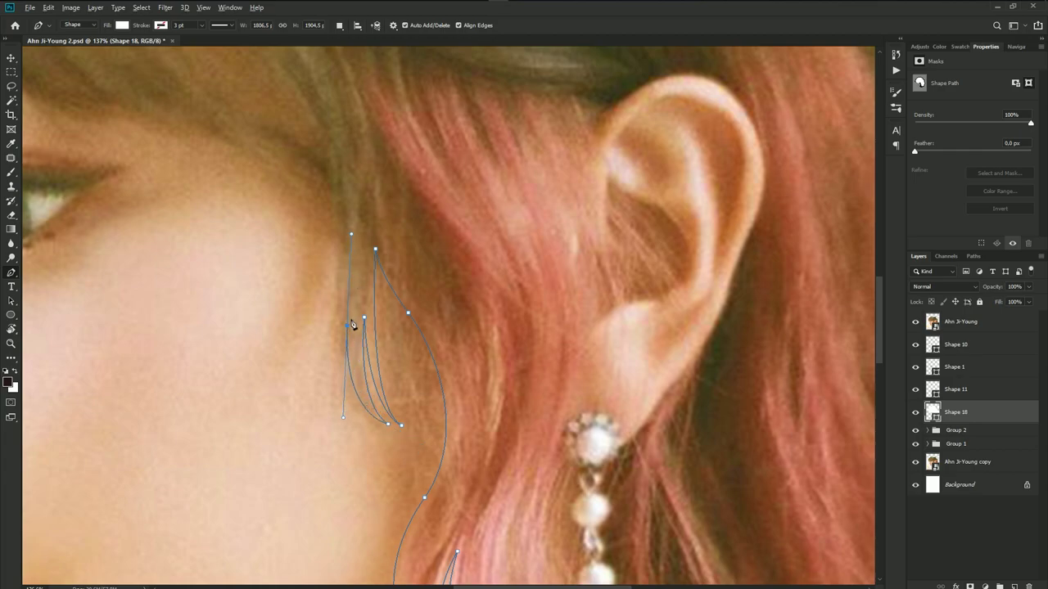
key("ctrl+z")
left_click_drag(363, 317, 386, 423)
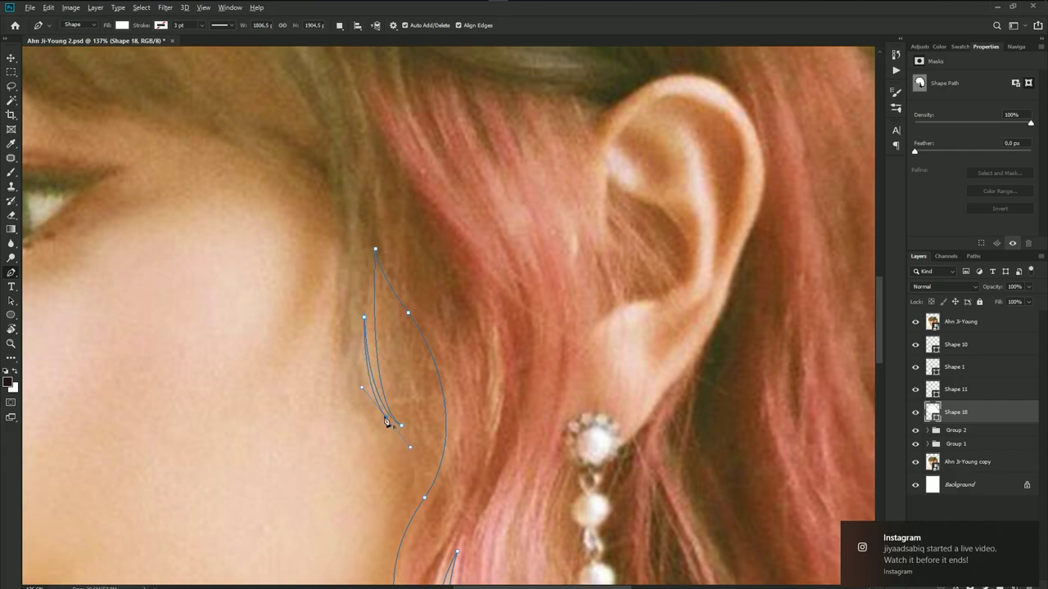
scroll(380, 419, "down", 3)
left_click_drag(348, 307, 348, 194)
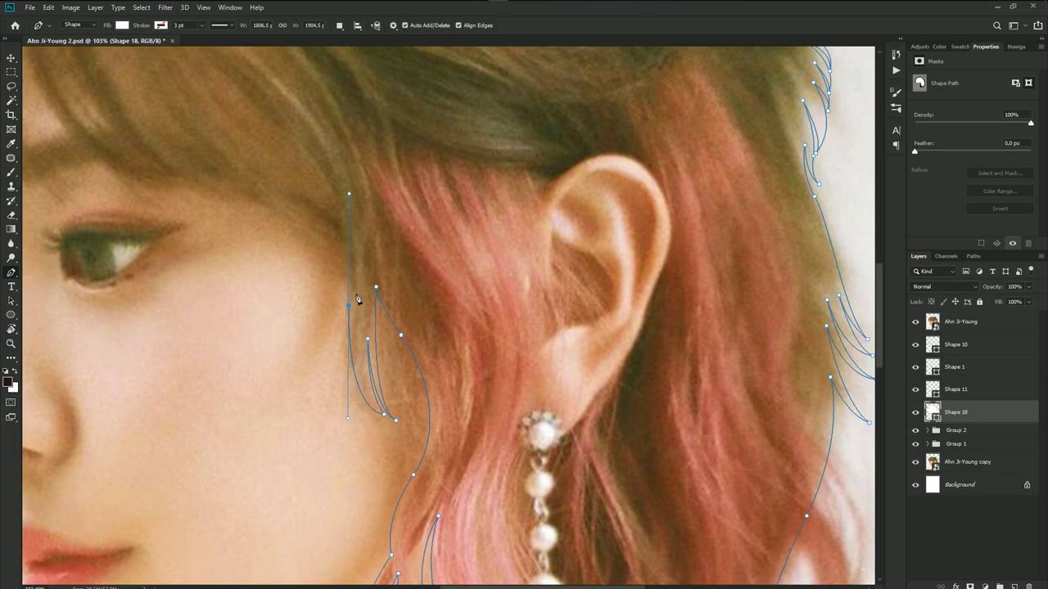
left_click_drag(383, 415, 365, 407)
scroll(362, 405, "up", 5)
scroll(381, 419, "up", 1)
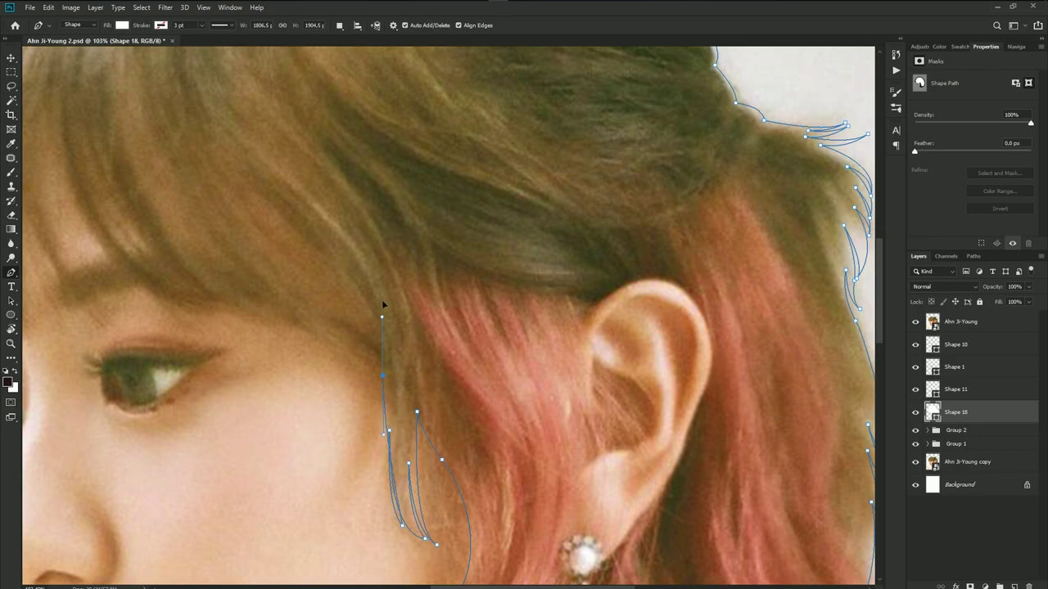
left_click_drag(378, 376, 384, 228)
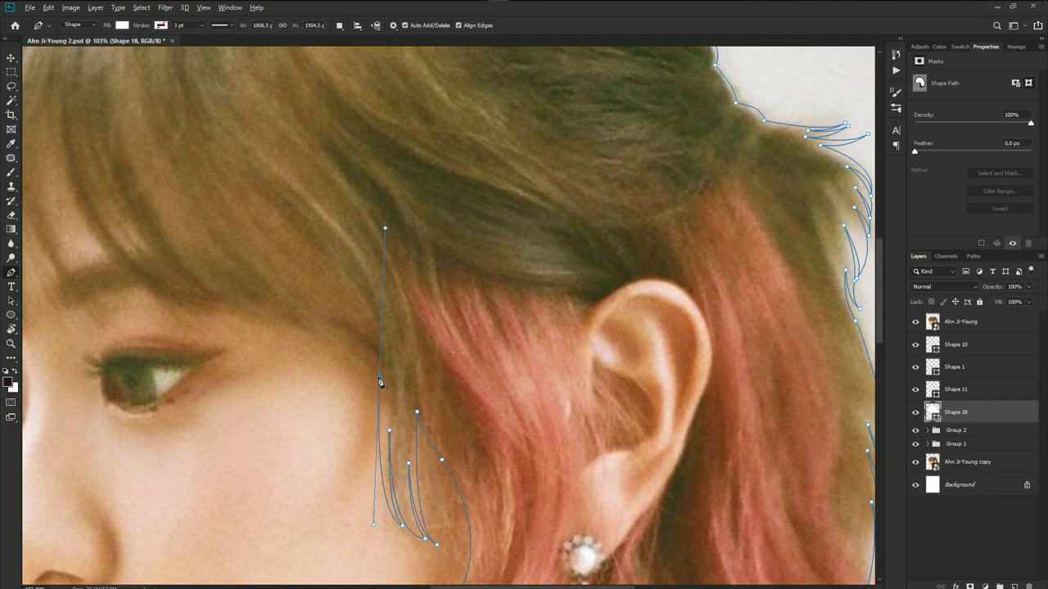
- Reselect the Shape 18 hair layer and reshape a strand by moving its bottom anchor
left_click_drag(261, 301, 434, 344)
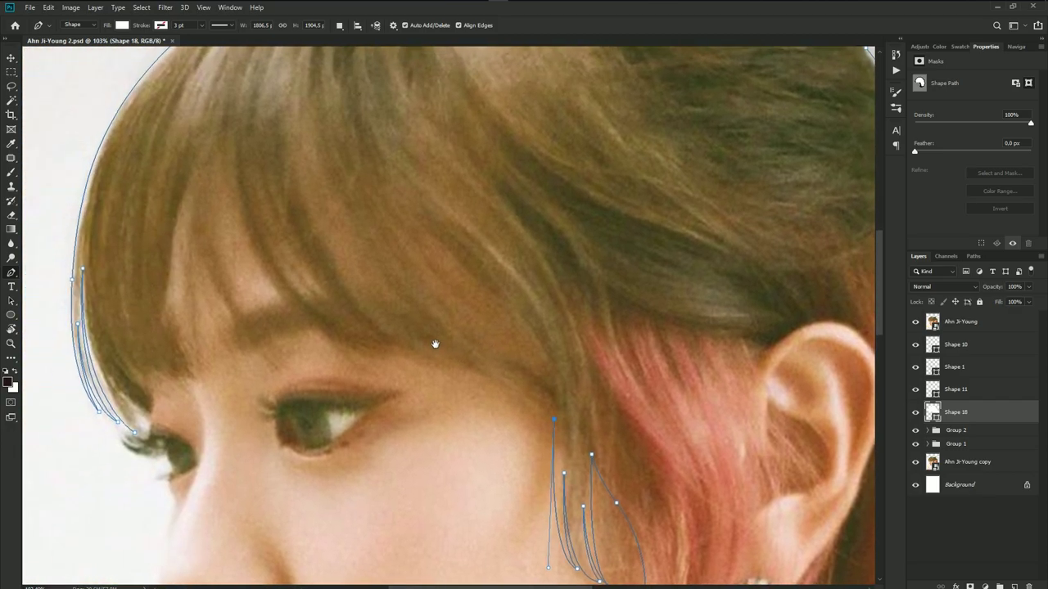
left_click_drag(456, 394, 498, 357)
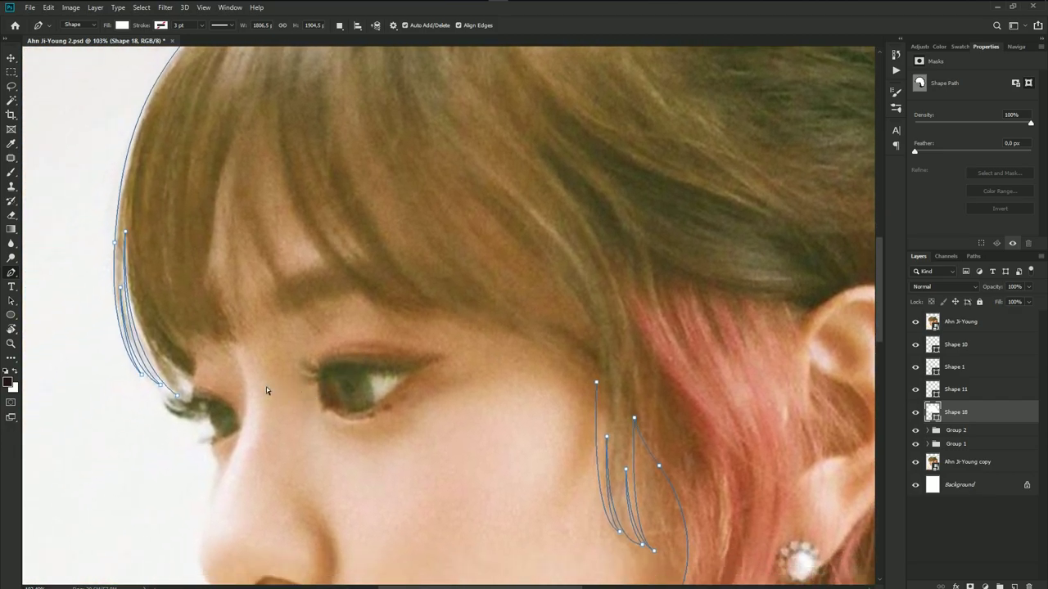
key("Escape")
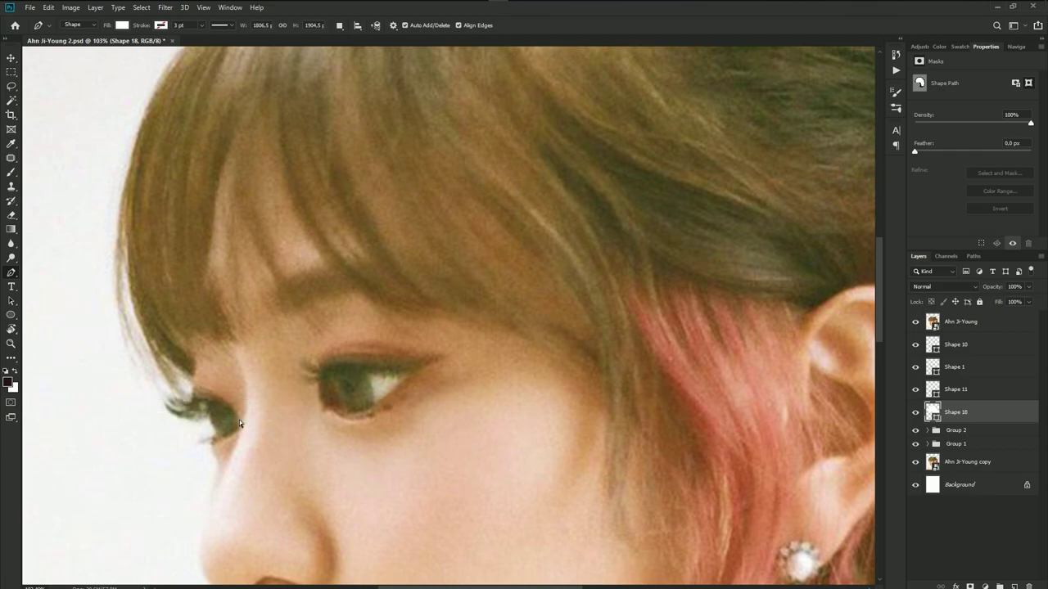
left_click(933, 433)
left_click(950, 412)
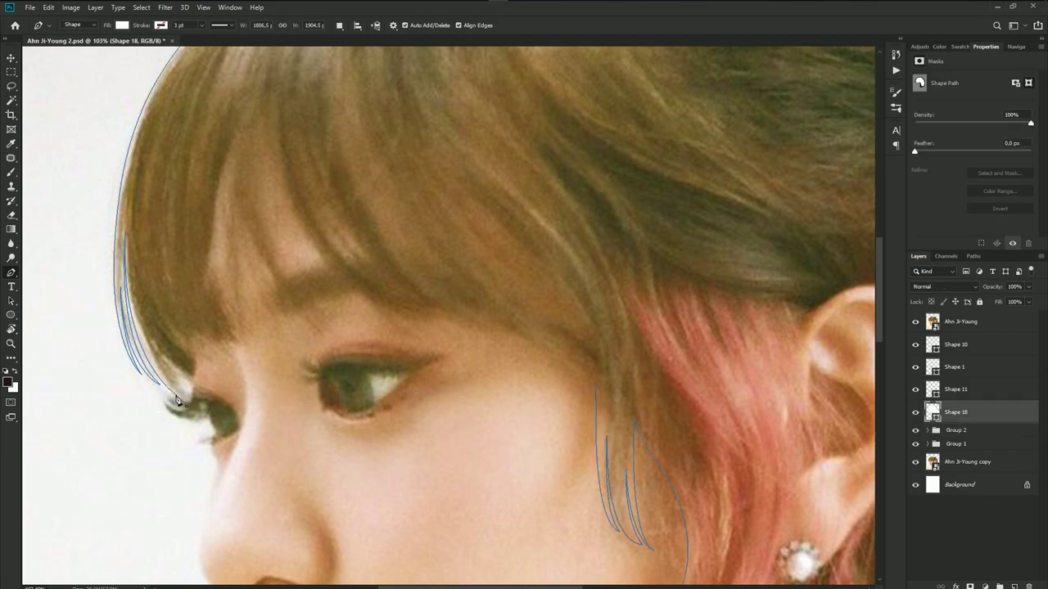
scroll(257, 398, "up", 2)
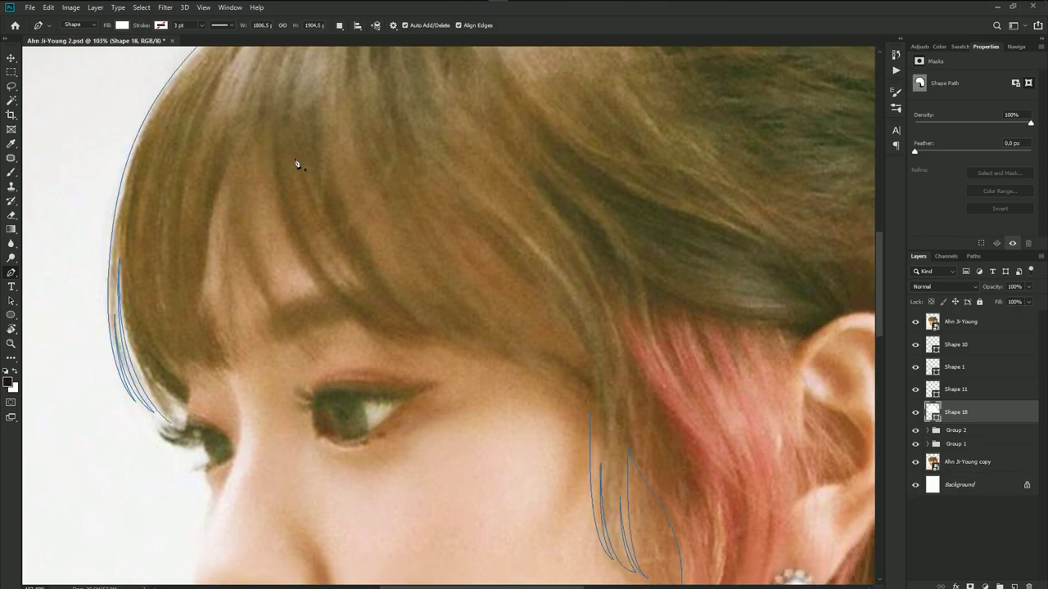
left_click(591, 412, "ctrl")
scroll(550, 384, "up", 2)
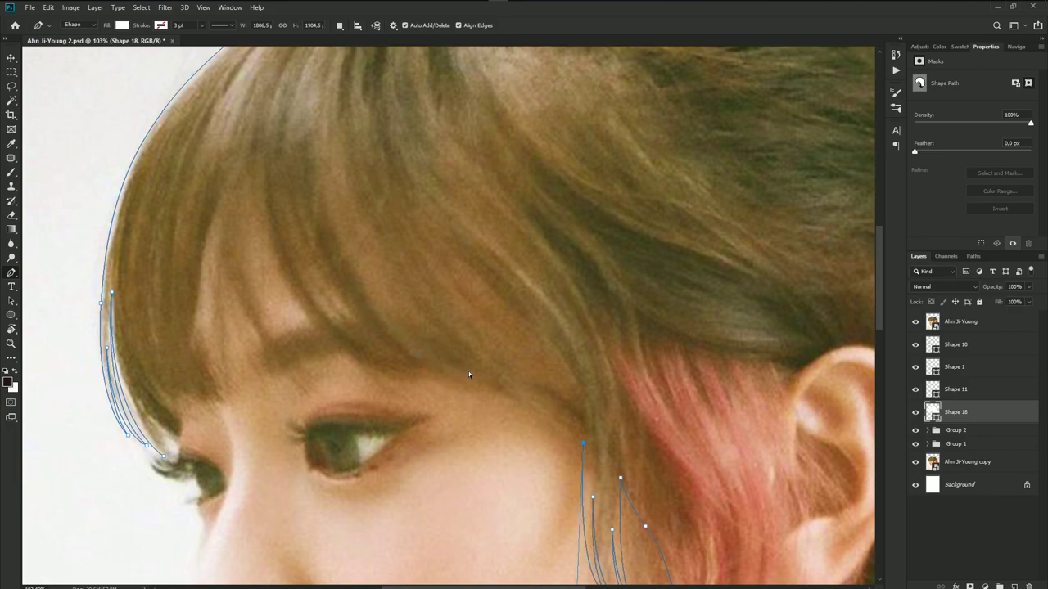
scroll(594, 451, "up", 3)
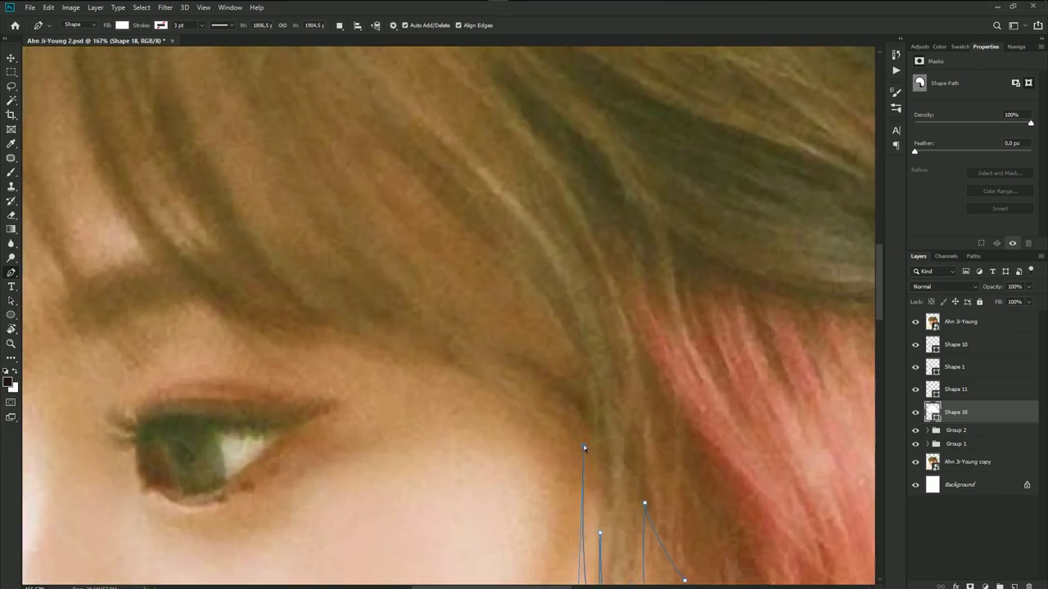
scroll(588, 423, "down", 2)
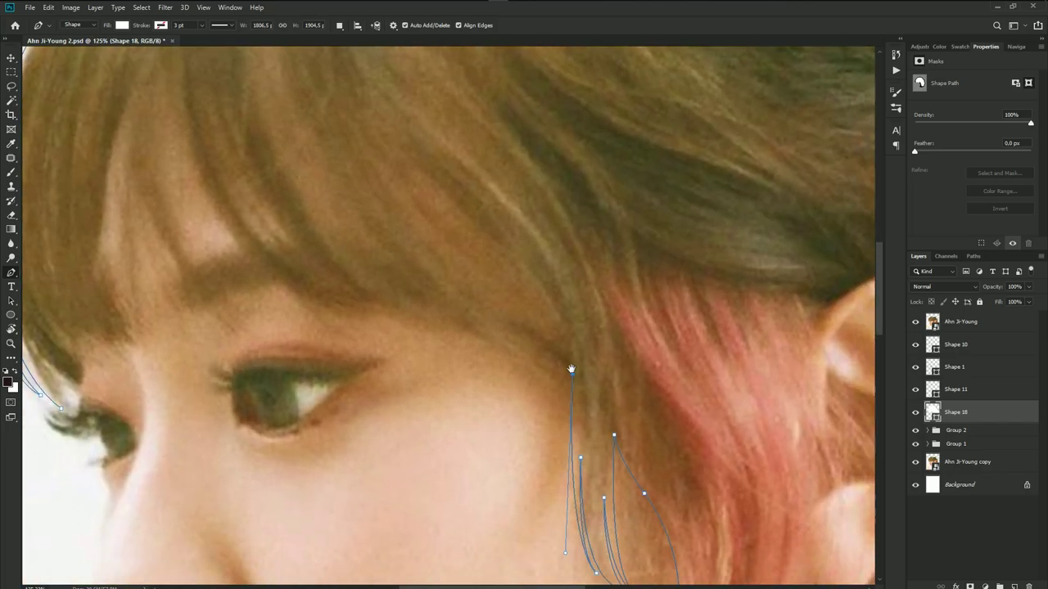
left_click_drag(527, 494, 519, 503)
scroll(519, 467, "up", 1)
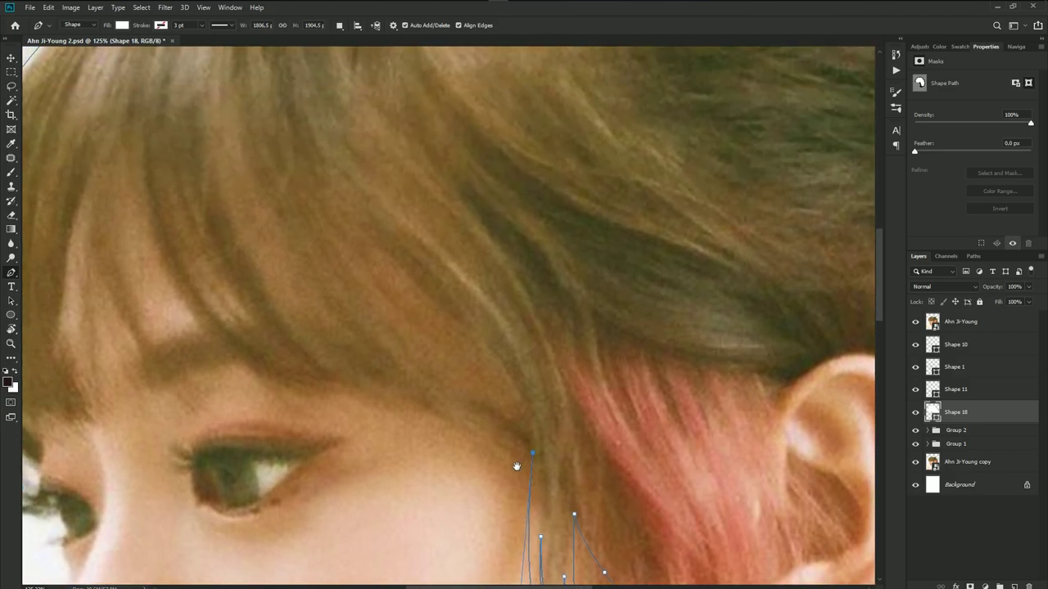
scroll(421, 411, "up", 1)
- Continue the hair outline down the fringe's left edge into the first small strand tips
left_click_drag(398, 382, 350, 337)
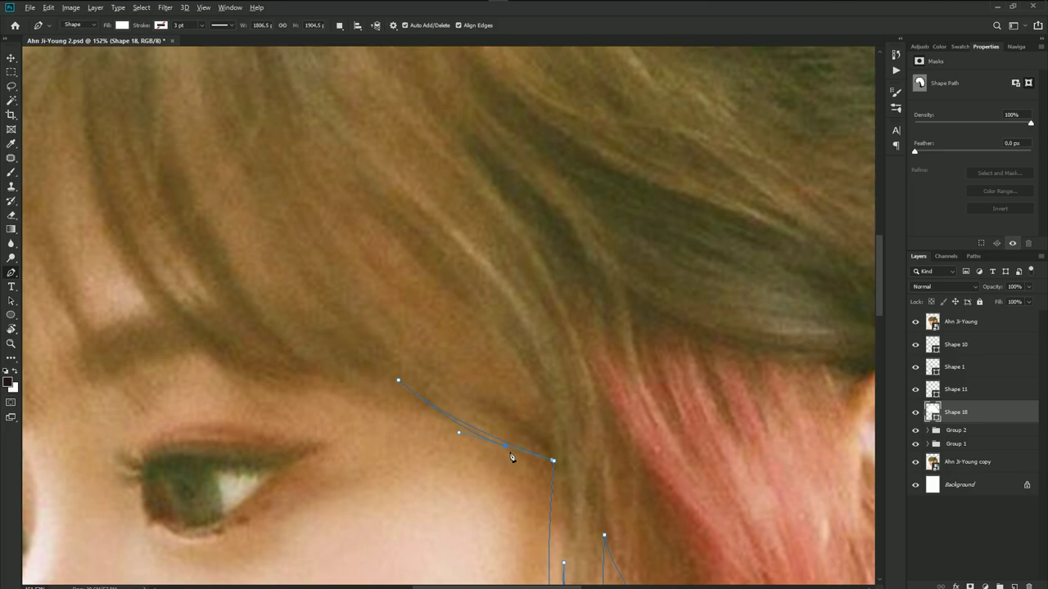
left_click_drag(260, 341, 174, 264)
key("ctrl+z")
mouse_move(420, 438)
left_mouse_down()
mouse_move(452, 434)
mouse_move(393, 438)
left_mouse_up()
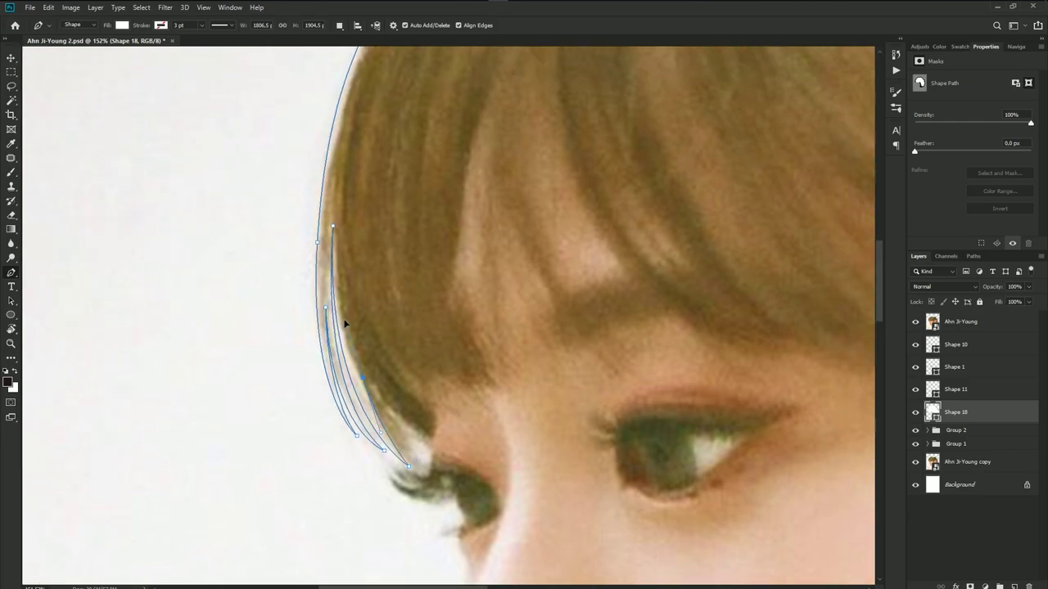
scroll(384, 416, "up", 2)
left_click_drag(377, 415, 352, 344)
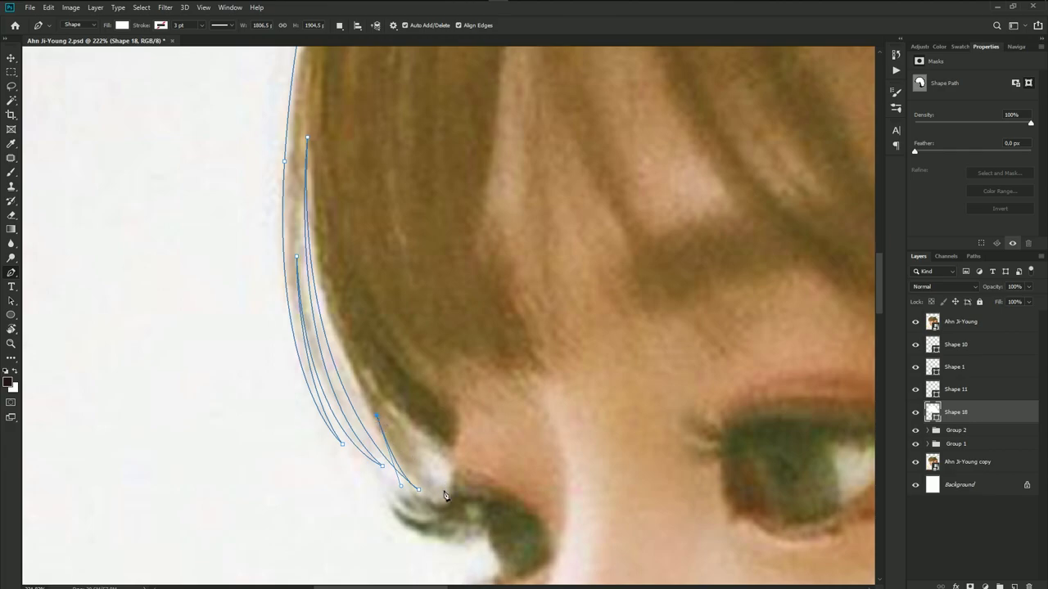
left_click_drag(466, 498, 536, 510)
key("ctrl+z")
mouse_move(452, 489)
left_mouse_down()
mouse_move(501, 488)
mouse_move(454, 414)
left_mouse_up()
left_click_drag(446, 398, 480, 418)
left_click_drag(477, 406, 477, 401)
- Replace a misplaced anchor with a smooth curved point up the fringe edge
scroll(491, 407, "up", 3)
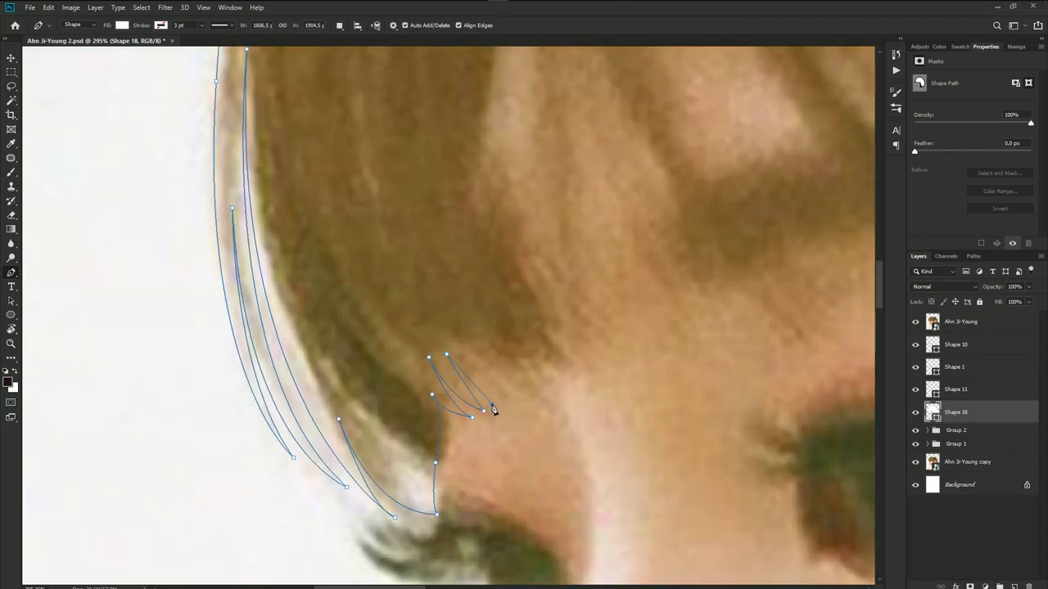
left_click(462, 353)
key("ctrl+z")
left_click_drag(448, 356, 436, 316)
scroll(491, 369, "down", 2)
scroll(480, 374, "down", 2)
scroll(459, 392, "down", 2)
scroll(467, 398, "up", 1)
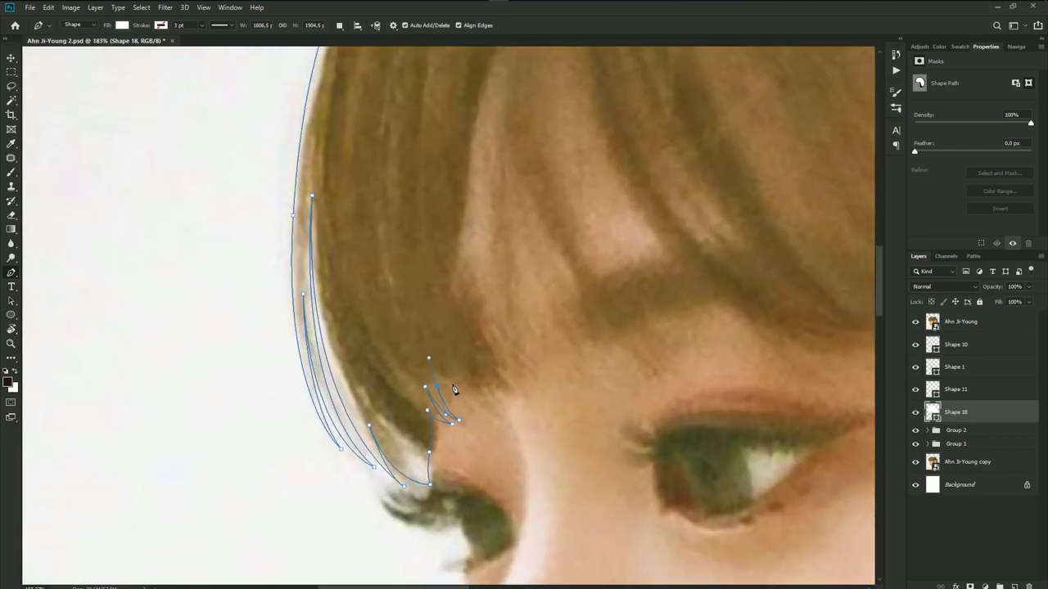
scroll(438, 392, "up", 1)
- Add three more small pointed strand tips, curving back up between each
left_click(466, 423)
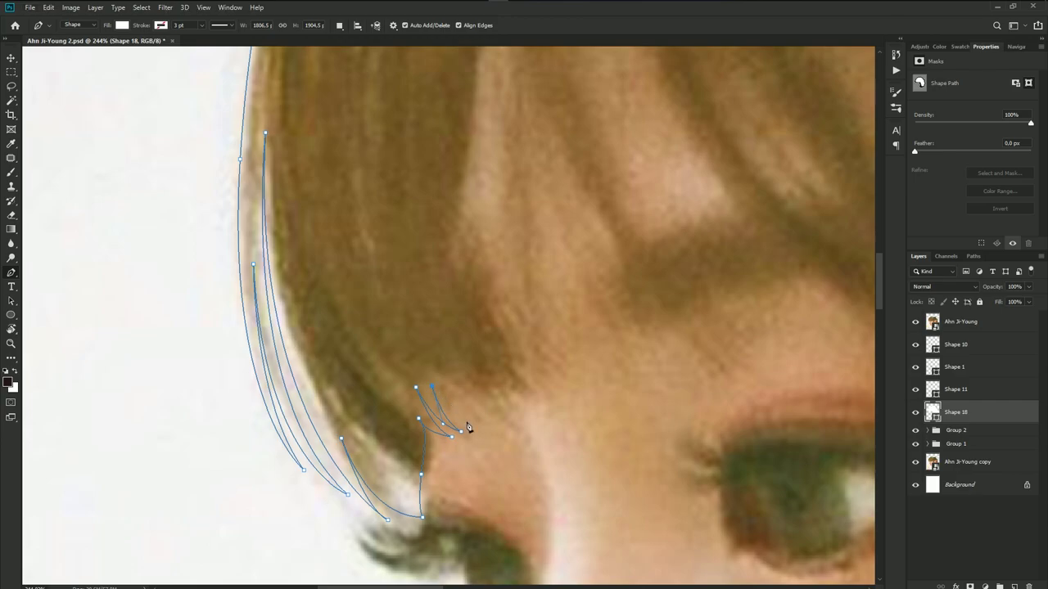
left_click_drag(442, 378, 432, 353)
left_click_drag(488, 407, 522, 398)
left_click_drag(452, 374, 427, 337)
left_click_drag(507, 403, 538, 403)
scroll(507, 402, "down", 3)
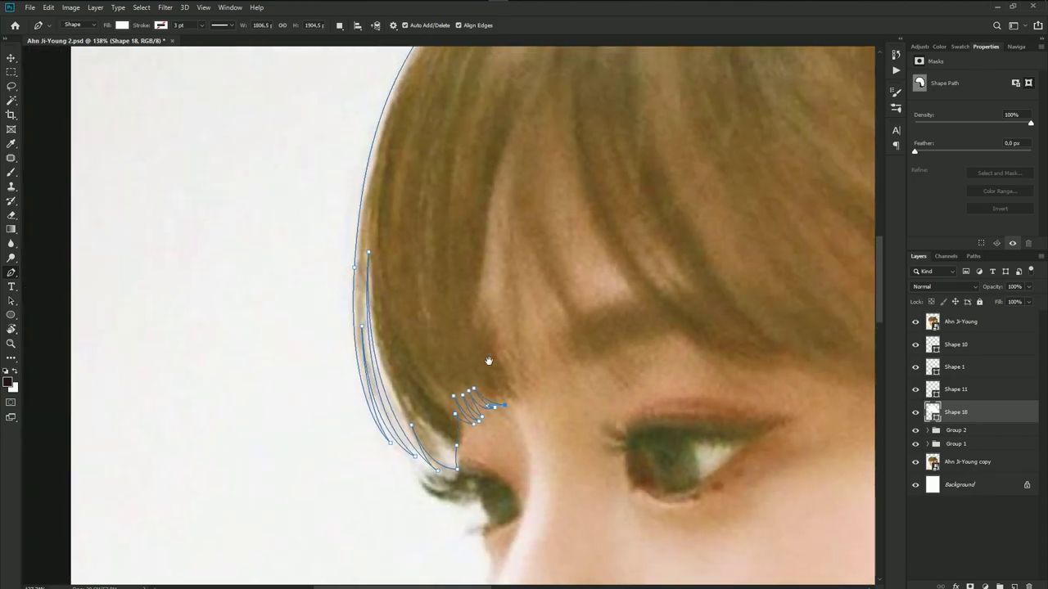
scroll(479, 363, "down", 2)
- Curve the outline up into the fringe, making a sharp strand tip and a reshaped curve
left_click_drag(470, 289, 502, 133)
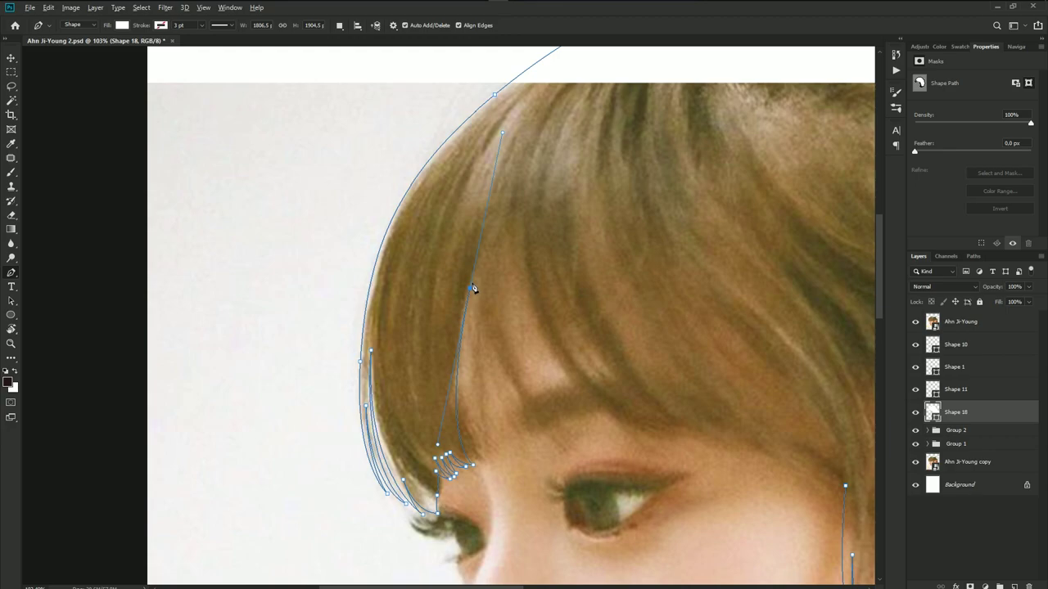
scroll(471, 292, "up", 2)
scroll(440, 269, "up", 2)
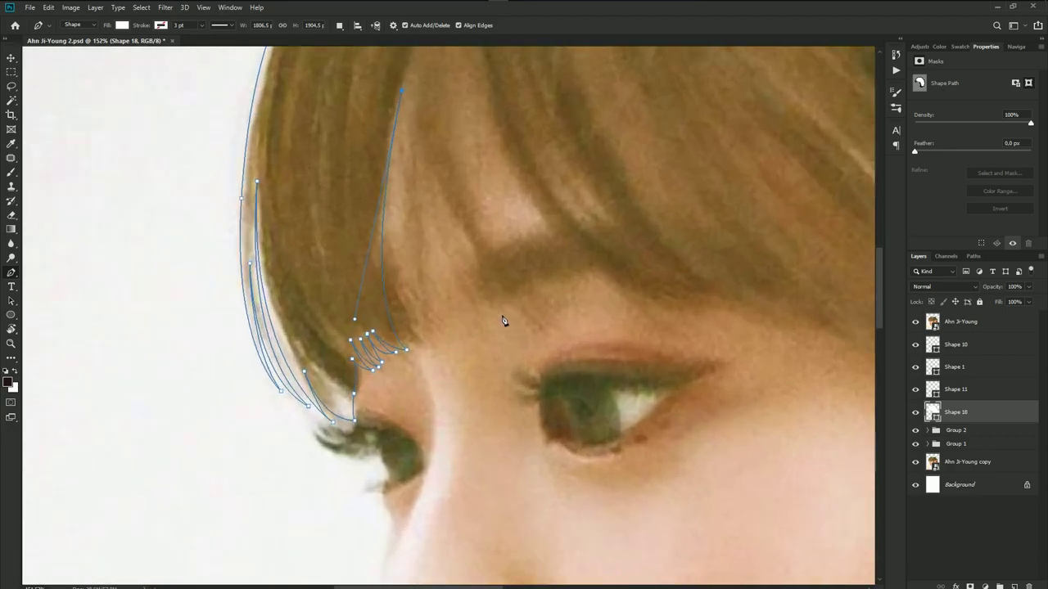
left_click_drag(524, 318, 667, 381)
left_click(524, 318)
scroll(524, 318, "down", 2)
scroll(523, 318, "down", 2)
scroll(434, 337, "up", 3)
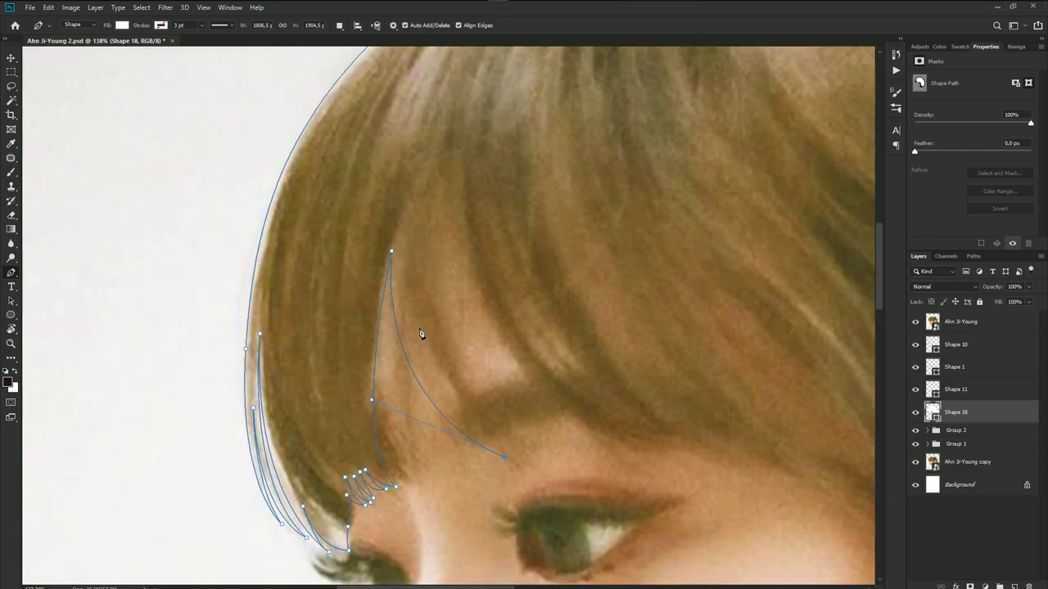
left_click(420, 334)
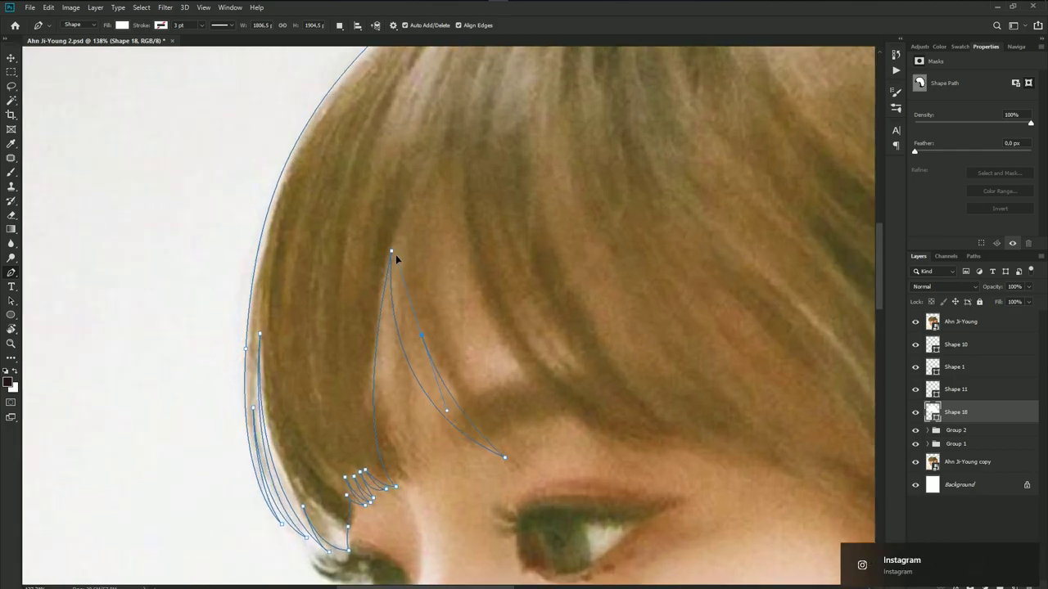
left_click_drag(395, 258, 397, 242)
left_click_drag(424, 327, 411, 226)
- Trace the next pointed fringe strands along the bangs over the eyebrow
scroll(512, 398, "down", 2)
scroll(409, 355, "up", 3)
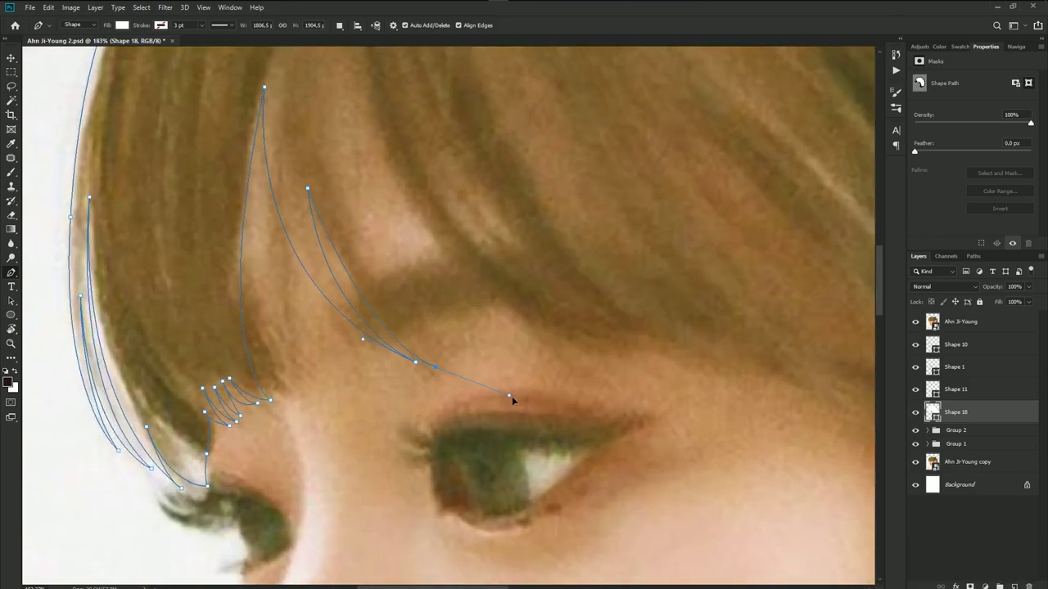
scroll(442, 372, "down", 2)
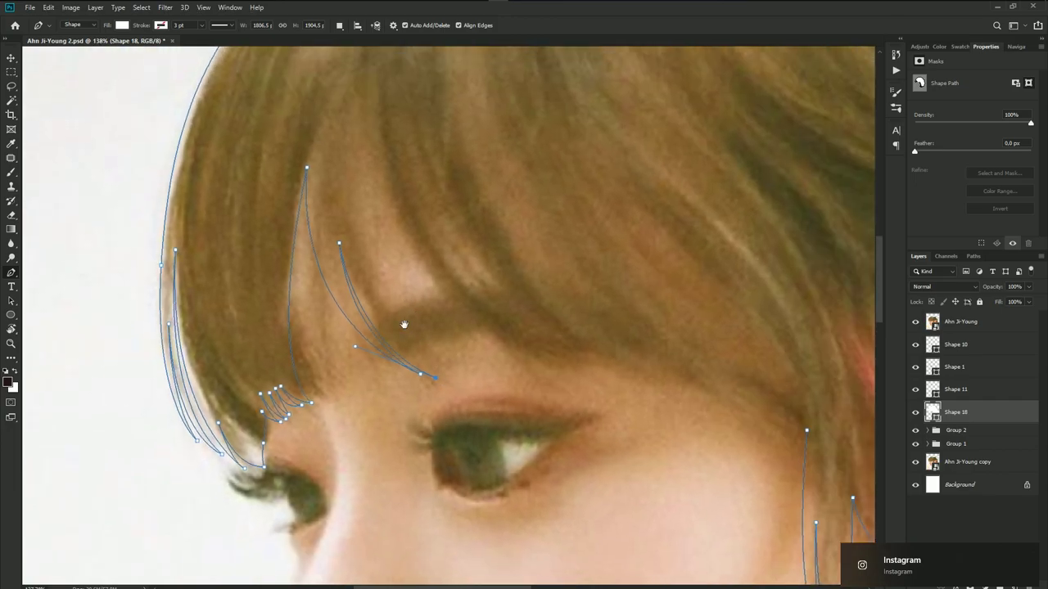
scroll(369, 345, "up", 2)
left_click_drag(357, 278, 356, 117)
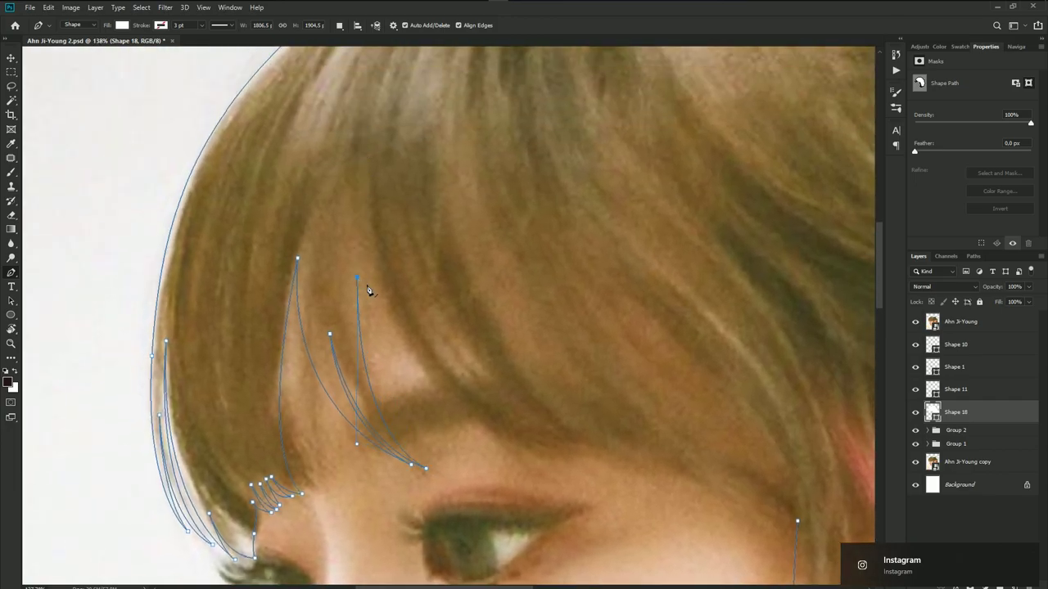
scroll(369, 291, "down", 3)
scroll(368, 291, "right", 2)
left_click_drag(511, 330, 649, 310)
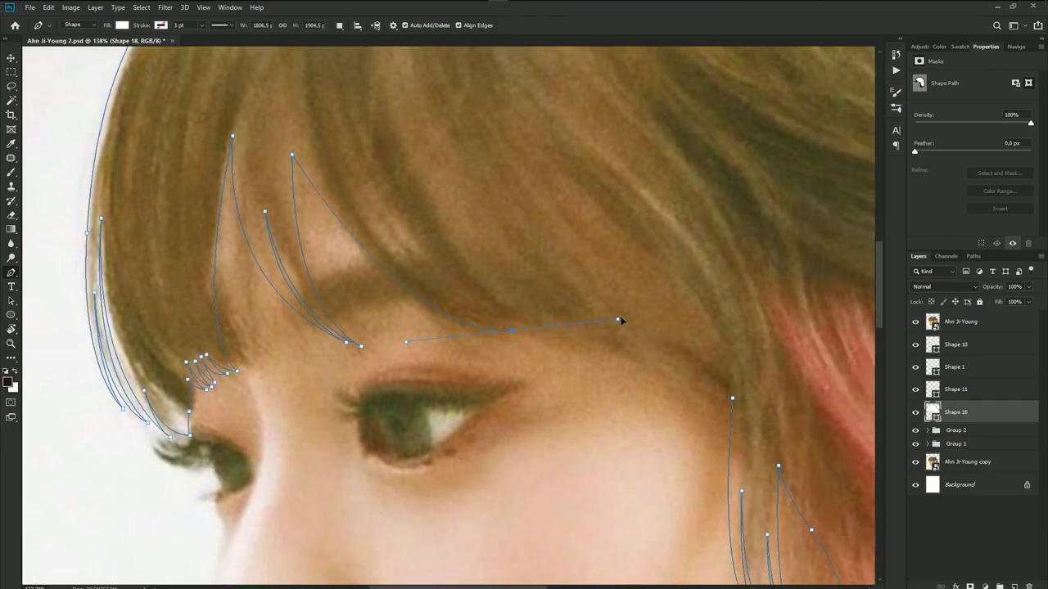
scroll(461, 328, "up", 3)
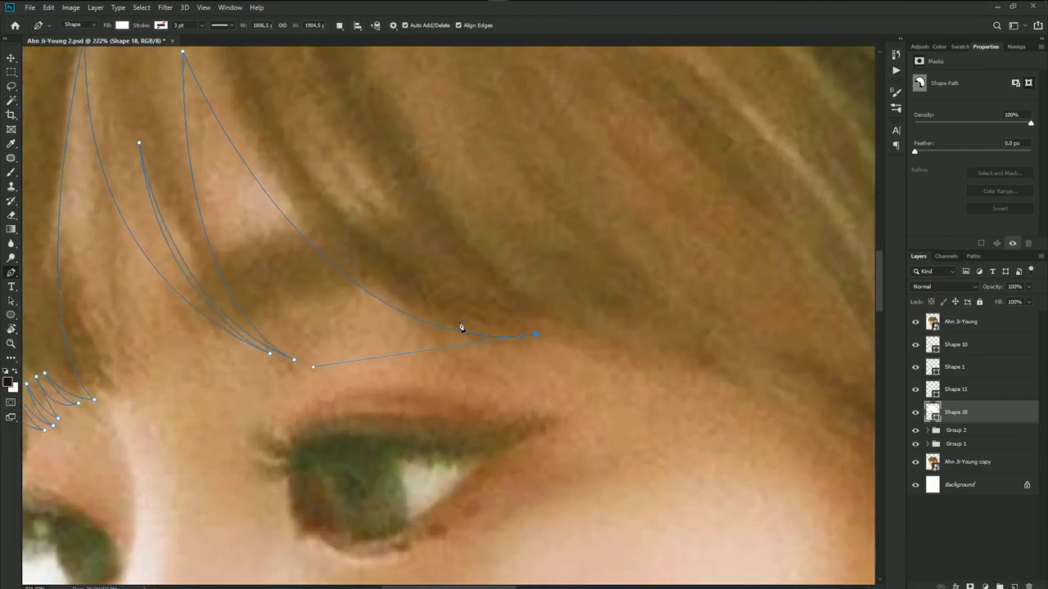
left_click_drag(428, 304, 360, 262)
scroll(573, 334, "down", 4)
scroll(499, 383, "up", 2)
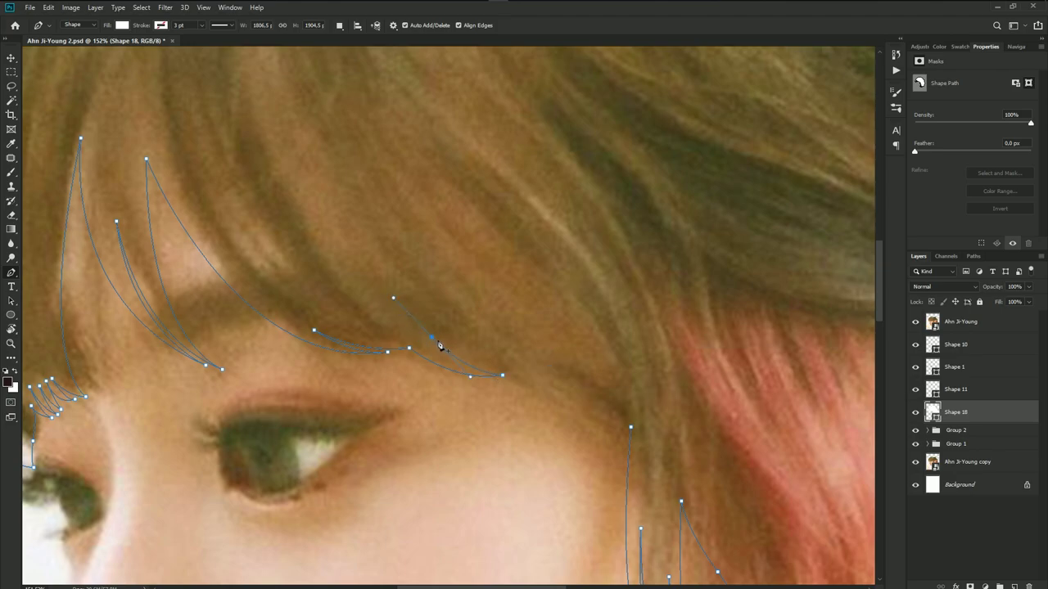
- Close the hair outline at its starting anchor and nudge a point to fit the fringe
left_click_drag(631, 427, 665, 430)
scroll(502, 379, "down", 3)
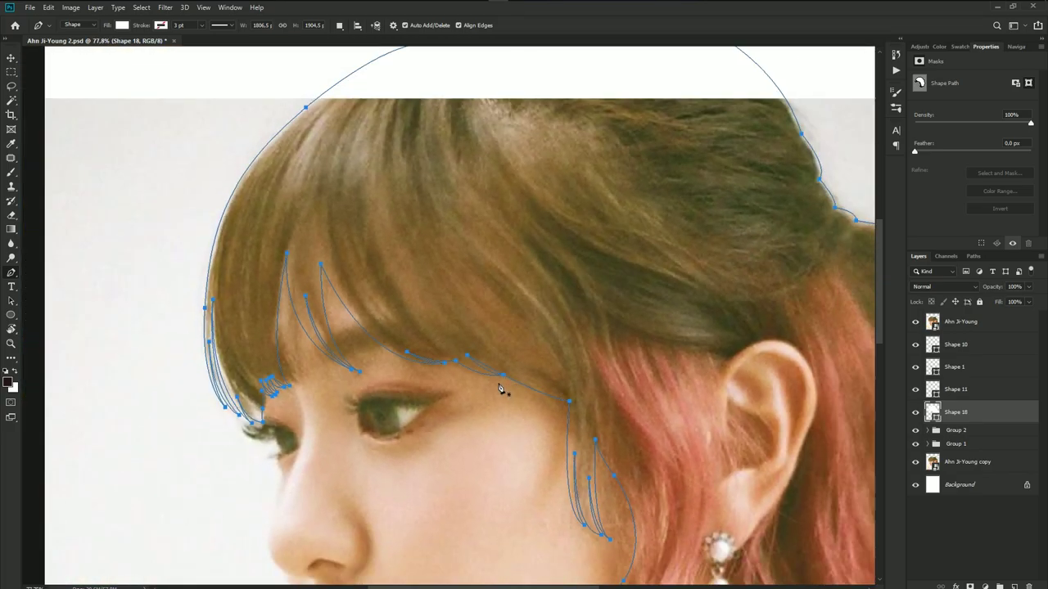
scroll(462, 366, "up", 1)
scroll(462, 366, "up", 2)
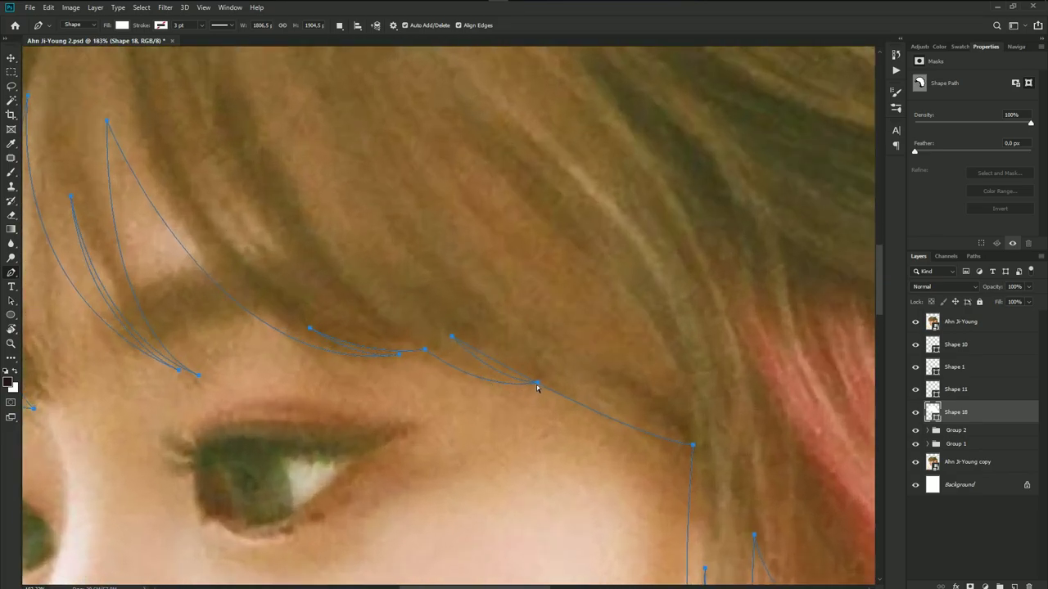
left_click_drag(539, 385, 537, 389)
scroll(505, 390, "down", 2)
scroll(600, 393, "down", 1)
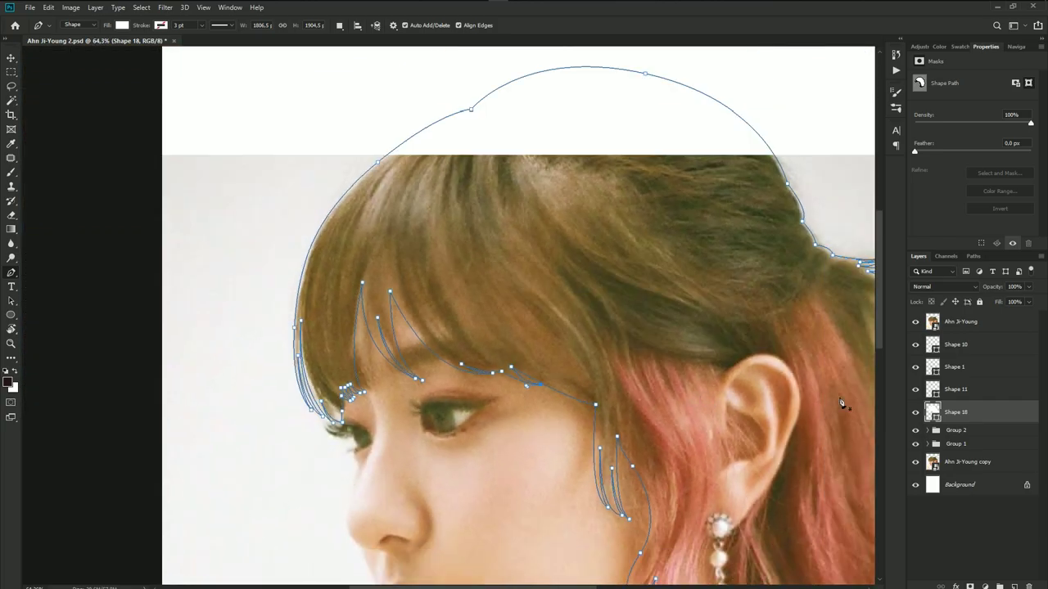
- Fill Shape 18 with a reddish dark brown sampled from the photo's hair
left_click(915, 321)
left_click(916, 322)
left_click(916, 322)
double_click(932, 415)
left_click_drag(770, 283, 741, 375)
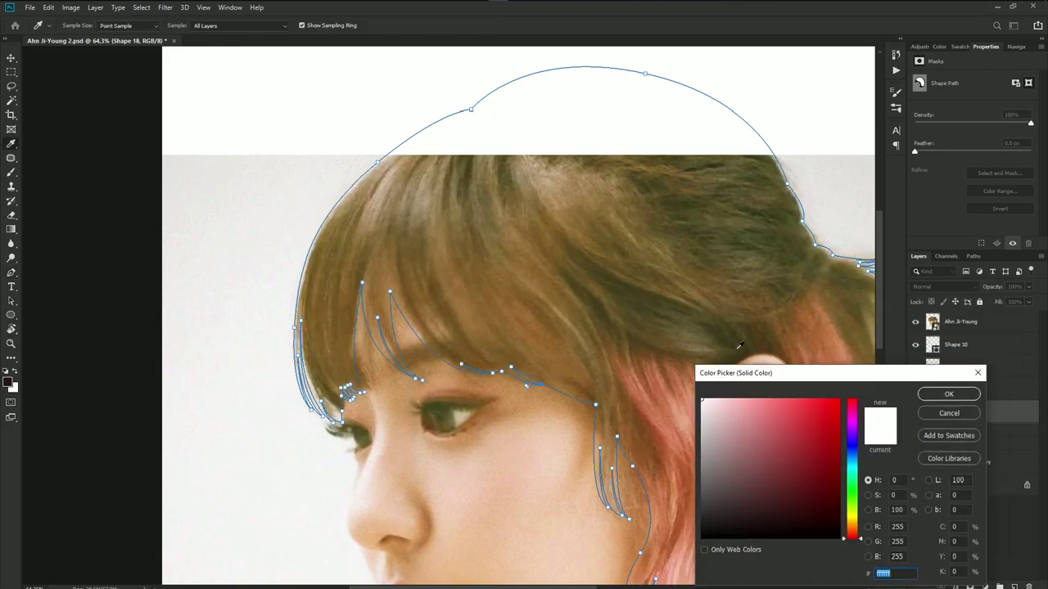
left_click(739, 345)
left_click(856, 529)
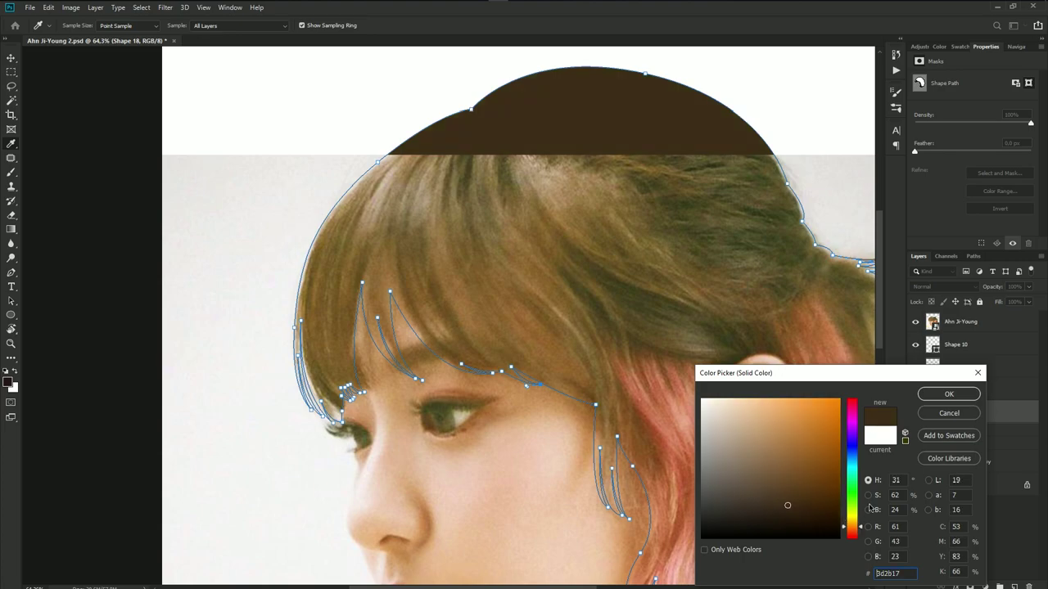
left_click(949, 394)
- Move the Shape 18 hair layer above the eyebrow shape layers
left_click(915, 321)
left_click(976, 343)
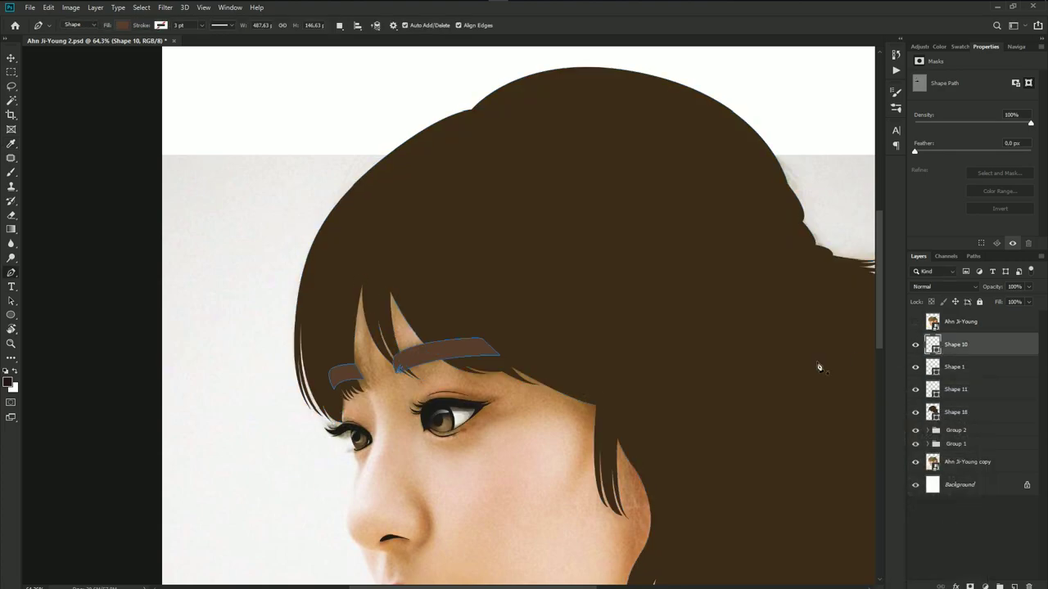
mouse_move(977, 374)
left_mouse_down()
mouse_move(963, 374)
mouse_move(962, 350)
mouse_move(955, 368)
mouse_move(956, 350)
left_mouse_up()
left_click_drag(956, 411, 956, 337)
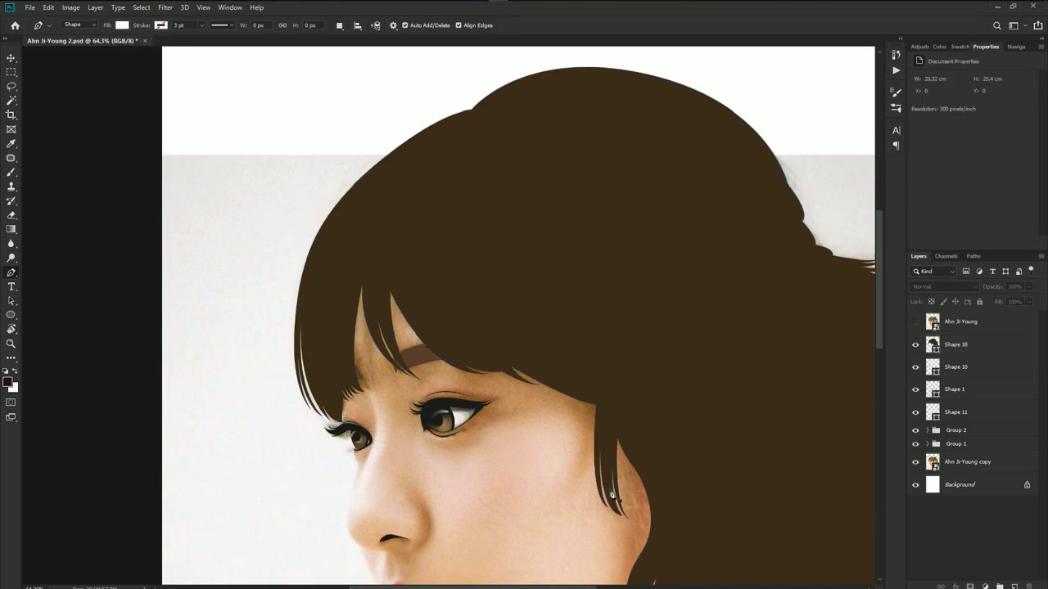
- Show the reference photo again, reselect the hair layer, and bring the ear into view
scroll(611, 495, "down", 3)
scroll(508, 480, "down", 2)
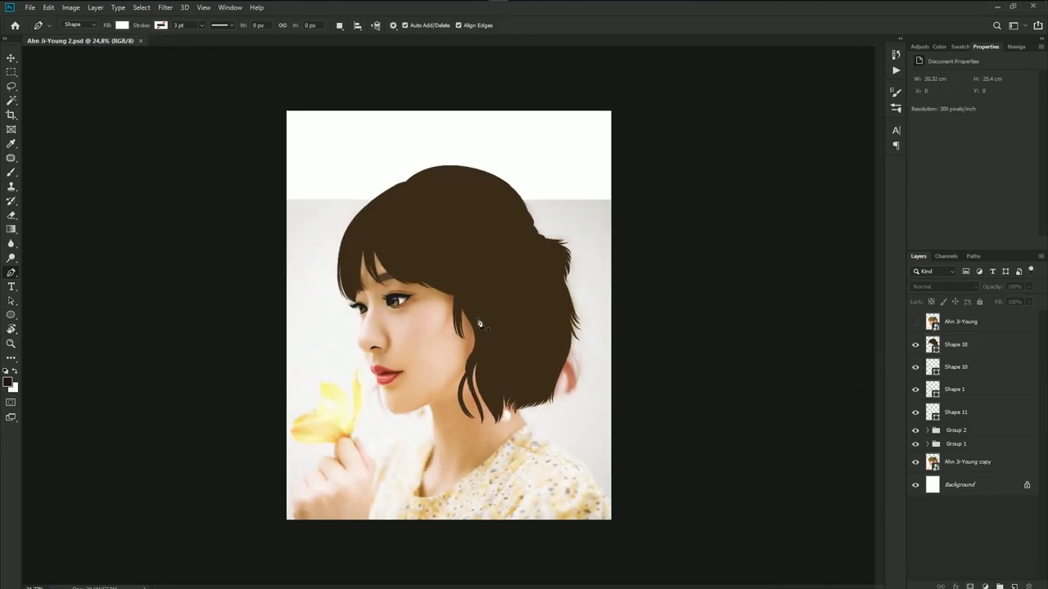
scroll(480, 324, "up", 1)
scroll(491, 336, "up", 2)
scroll(506, 351, "up", 1)
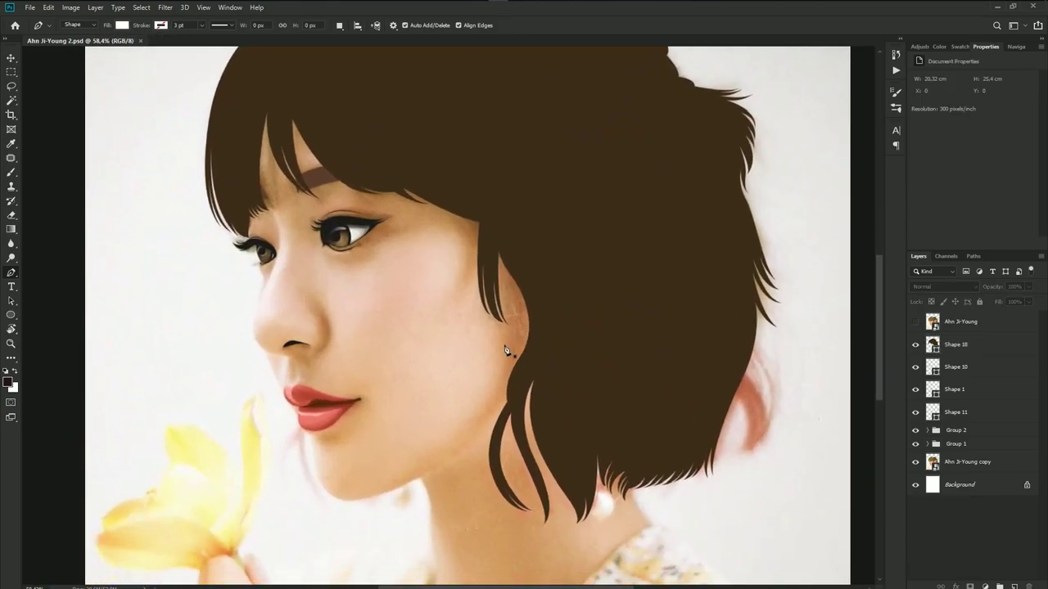
scroll(506, 350, "up", 3)
scroll(527, 403, "up", 1)
left_click(915, 321)
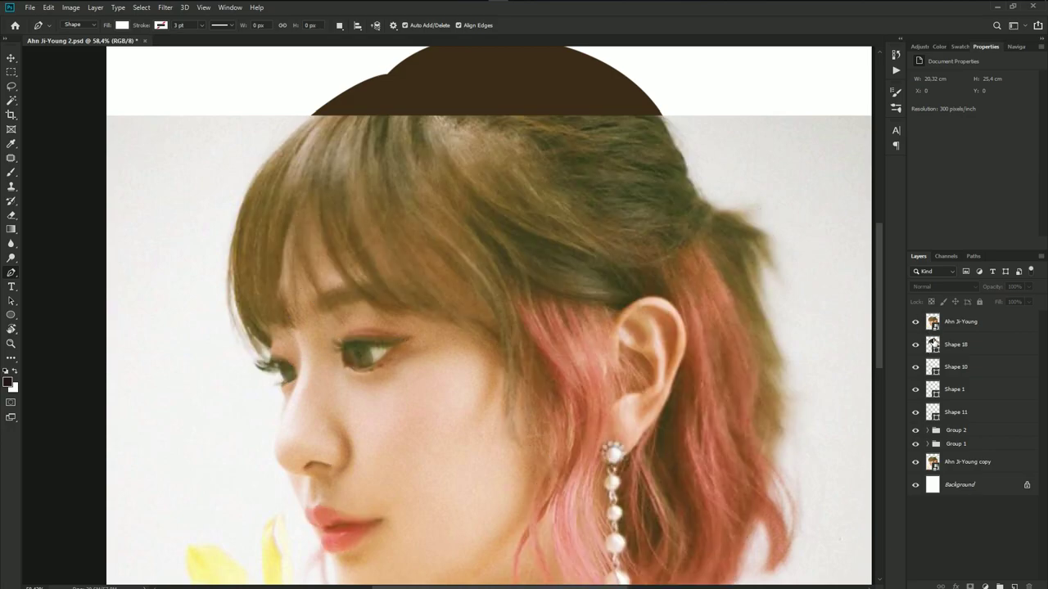
left_click(954, 345)
left_click_drag(729, 402, 561, 327)
- Trace the cutout around the top and back of the ear down to the earring
scroll(484, 262, "up", 2)
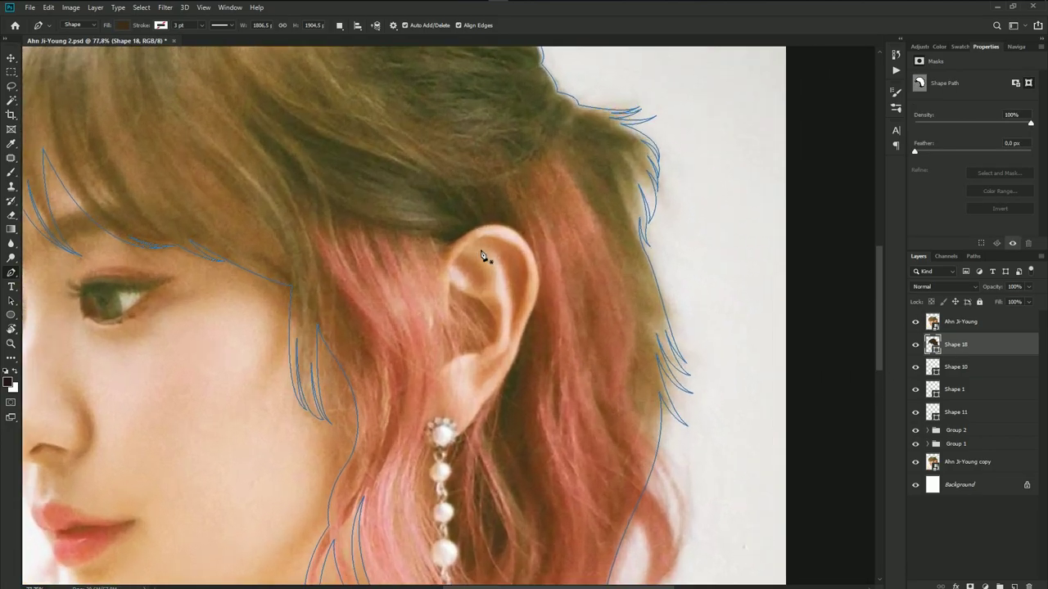
scroll(489, 269, "up", 2)
scroll(496, 271, "up", 2)
scroll(479, 240, "up", 2)
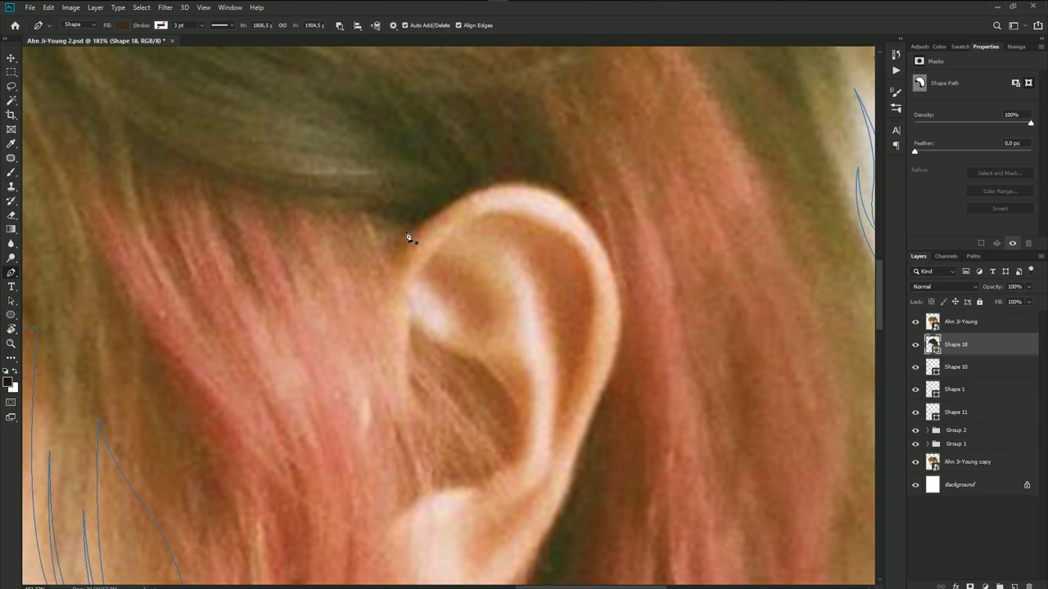
left_click_drag(529, 187, 588, 198)
left_click_drag(619, 344, 598, 391)
scroll(583, 360, "down", 5)
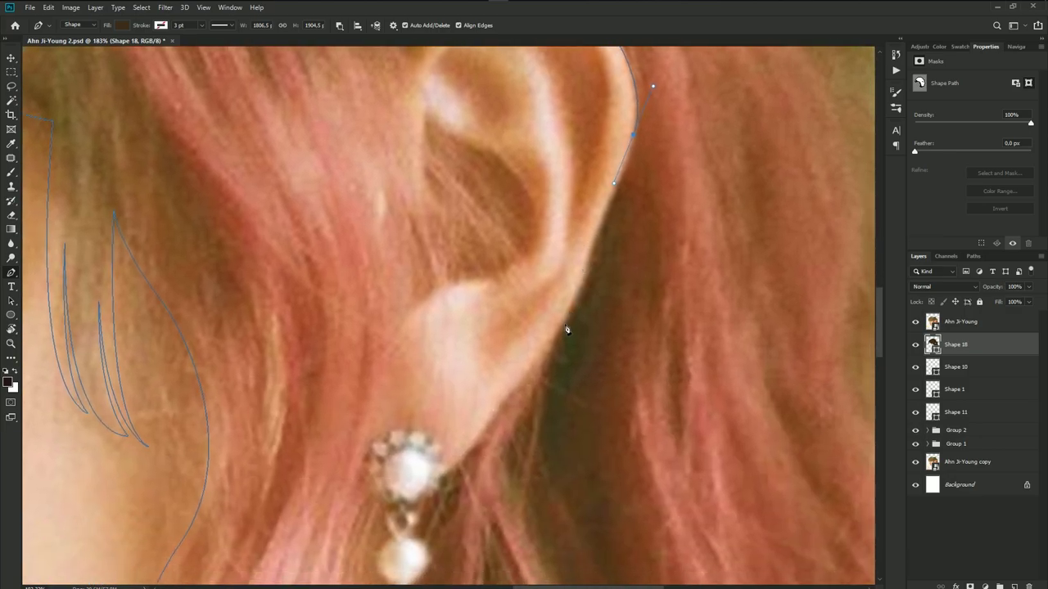
left_click_drag(562, 329, 474, 435)
left_click_drag(429, 480, 410, 471)
scroll(409, 471, "down", 1)
scroll(425, 375, "down", 1)
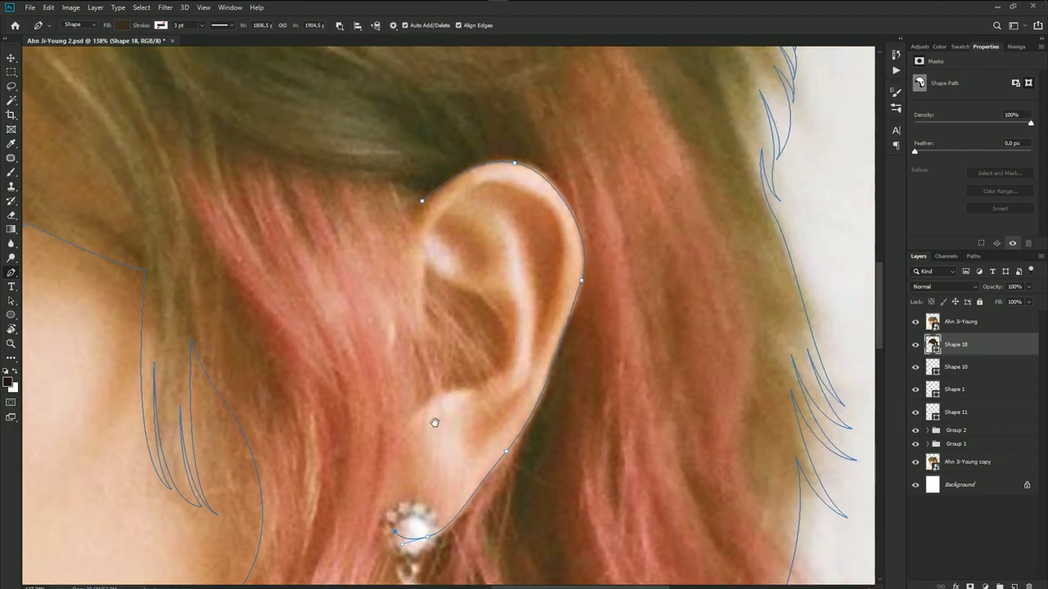
left_click_drag(409, 350, 381, 270)
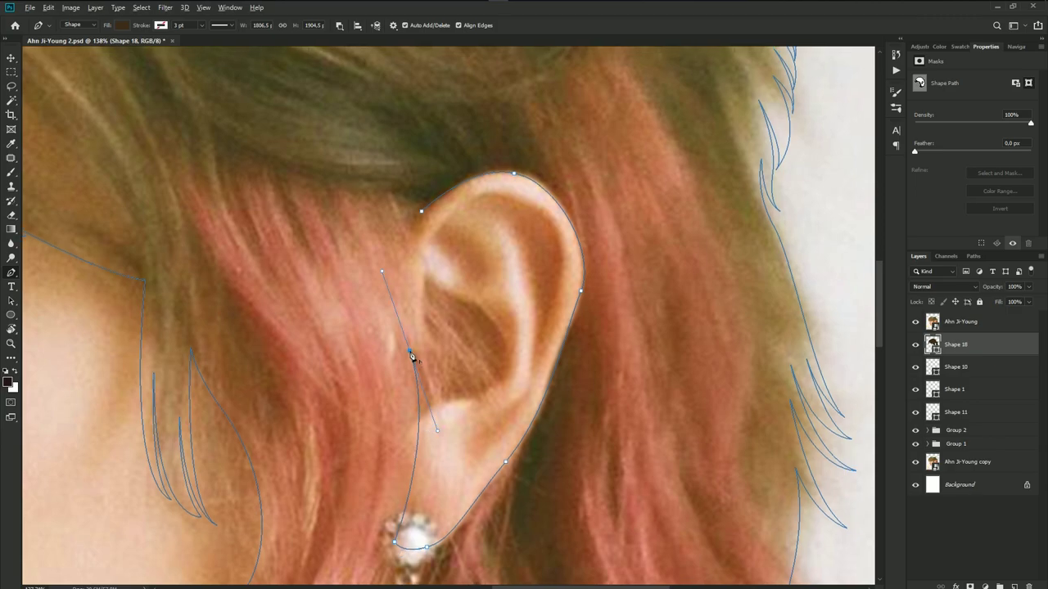
left_click_drag(424, 463, 413, 492)
- Draw two pointed hair strands across the ear with sharp corner tips
scroll(436, 411, "up", 1)
left_click_drag(406, 326, 367, 242)
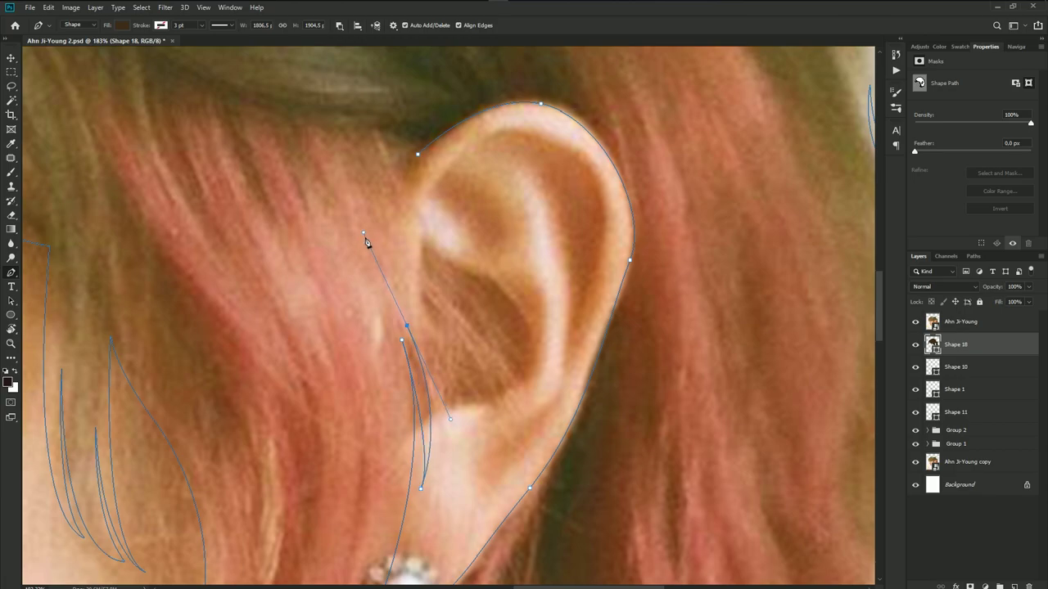
left_click(407, 326)
left_click(448, 469)
left_click_drag(417, 302, 353, 198)
left_click(416, 302)
left_click_drag(496, 460, 481, 523)
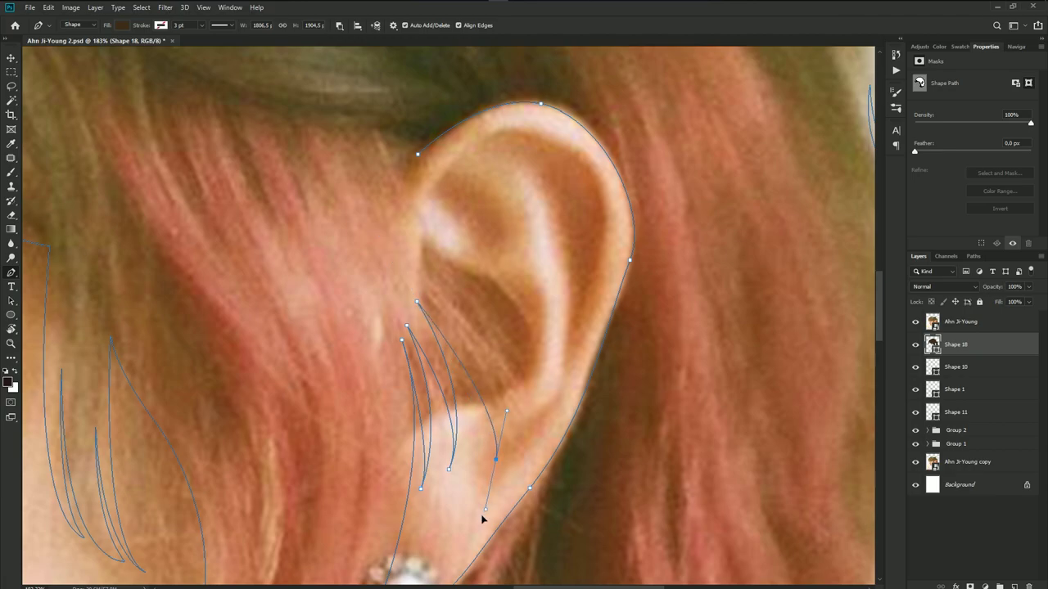
left_click(496, 462)
left_click_drag(422, 279, 313, 177)
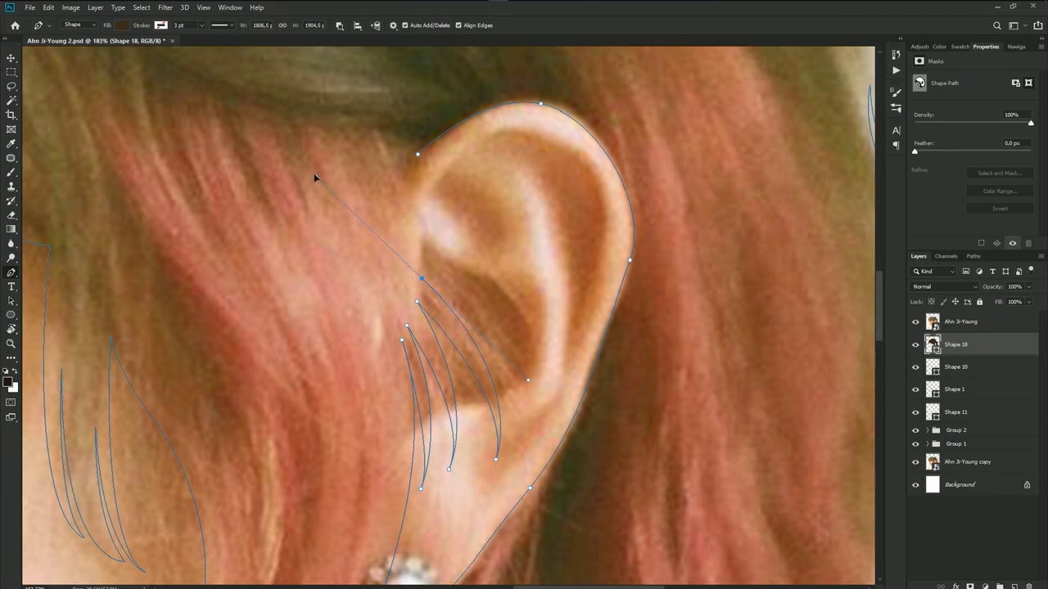
left_click(422, 280)
- Add a final strand curving into the ear bowl and close the ear cutout path
mouse_move(526, 371)
left_mouse_down()
mouse_move(557, 374)
mouse_move(495, 338)
mouse_move(504, 381)
left_mouse_up()
left_click_drag(425, 263, 334, 199)
left_click(426, 266)
left_click_drag(560, 334, 563, 334)
left_click(405, 182)
left_click_drag(463, 264, 505, 278)
left_click(418, 155)
left_click(915, 322)
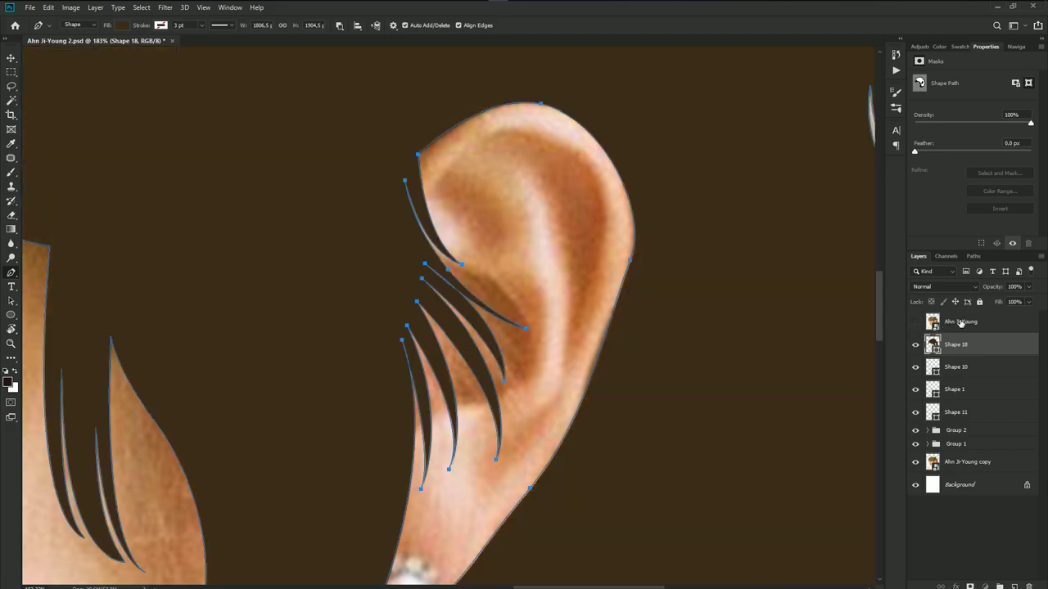
left_click(959, 322)
scroll(526, 272, "down", 2)
scroll(525, 273, "down", 3)
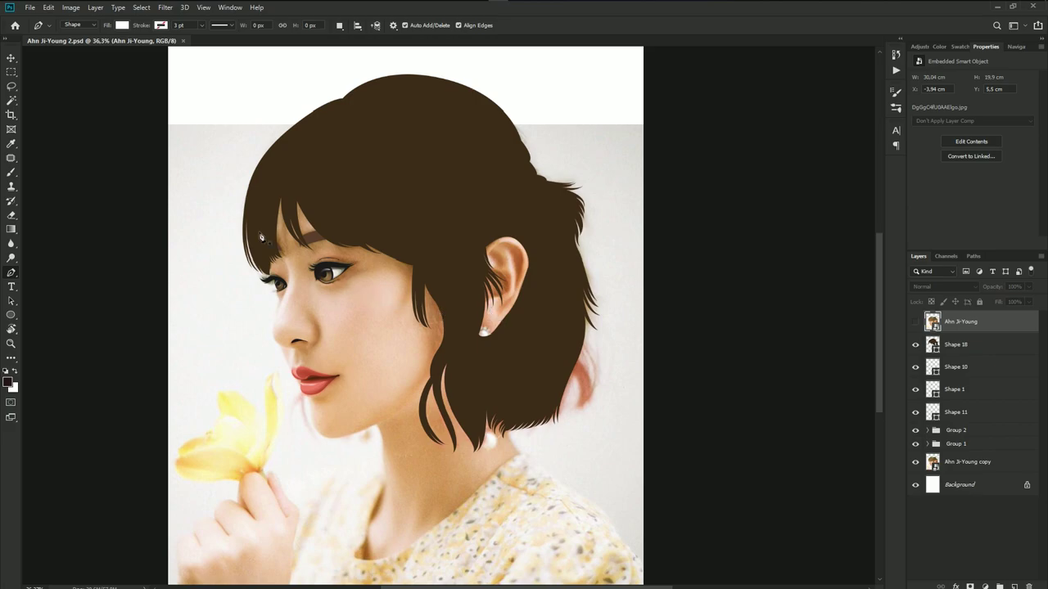
scroll(261, 237, "up", 2)
scroll(279, 294, "up", 1)
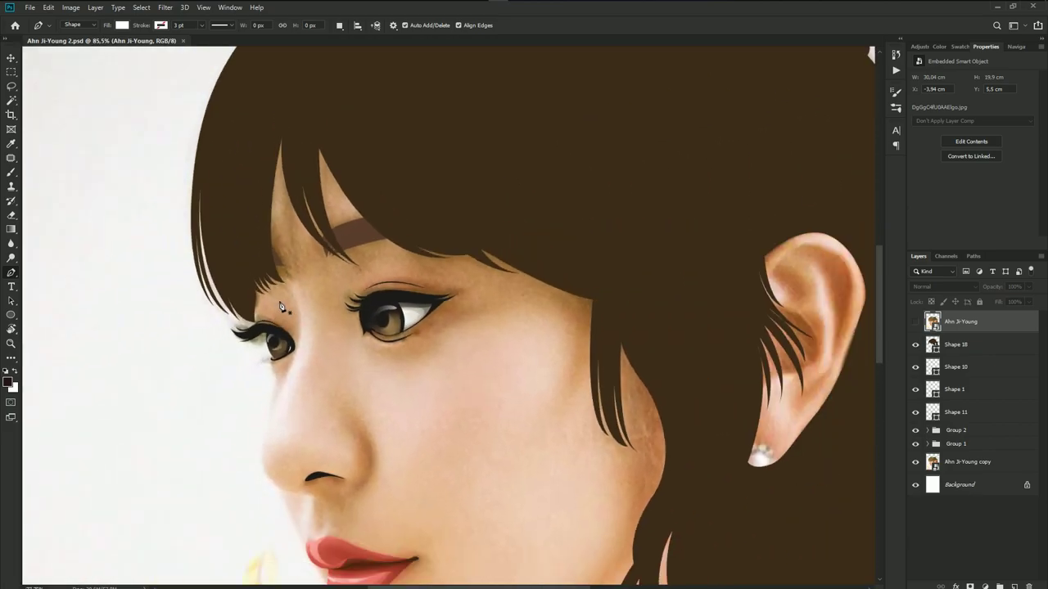
scroll(328, 319, "down", 1)
scroll(320, 262, "down", 2)
scroll(397, 336, "down", 1)
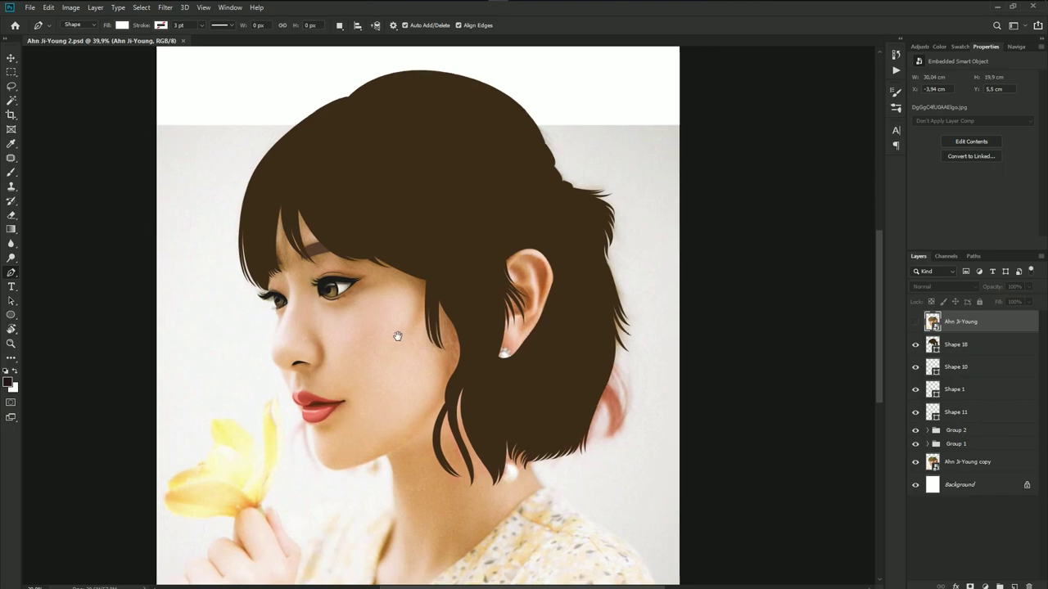
scroll(397, 335, "down", 2)
scroll(508, 351, "up", 2)
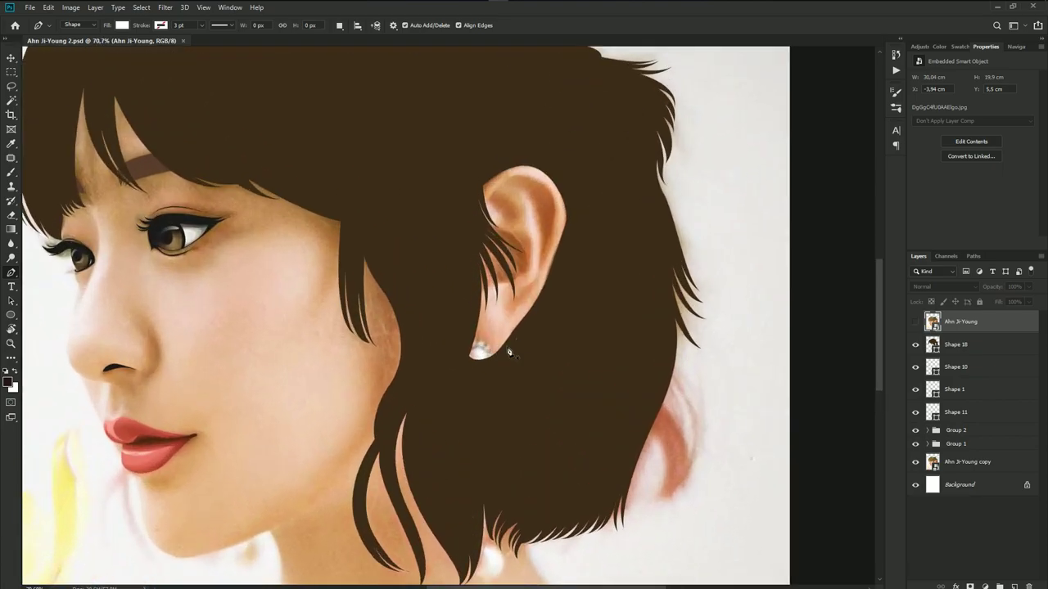
left_click(914, 323)
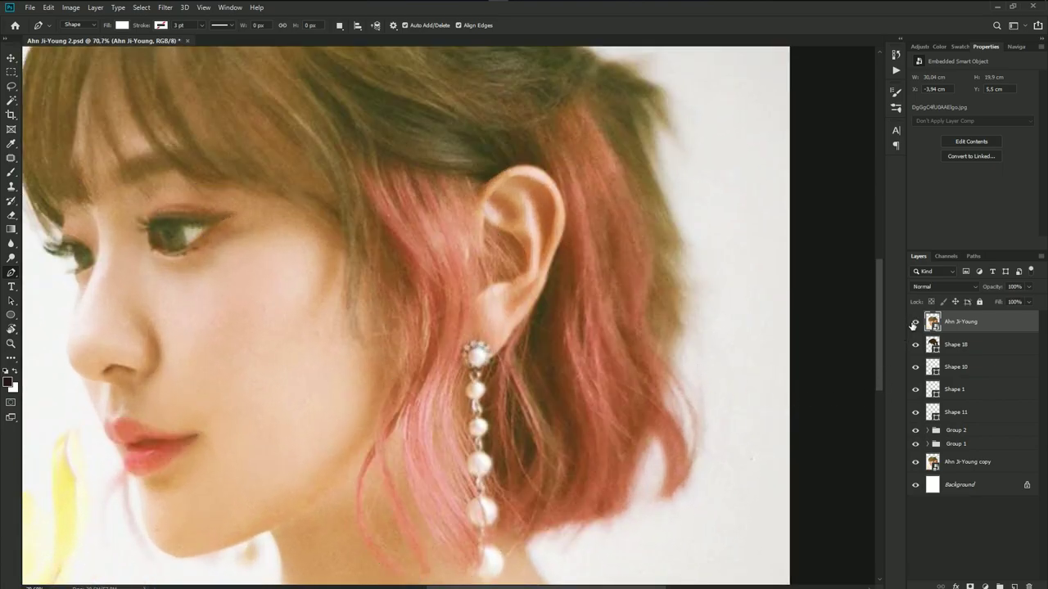
left_click(914, 324)
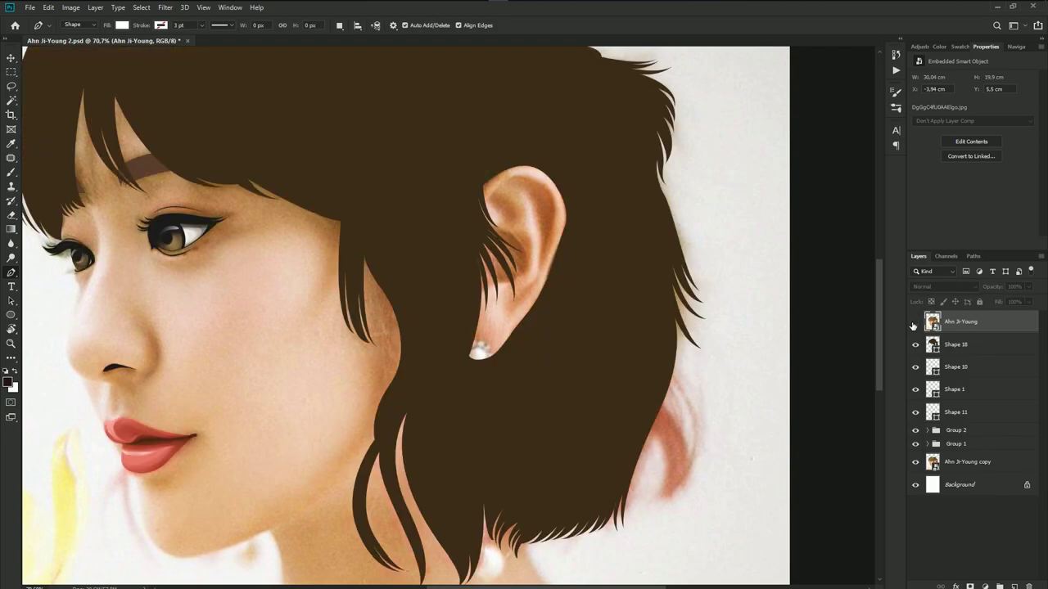
scroll(552, 374, "up", 2)
key("alt+bracketleft")
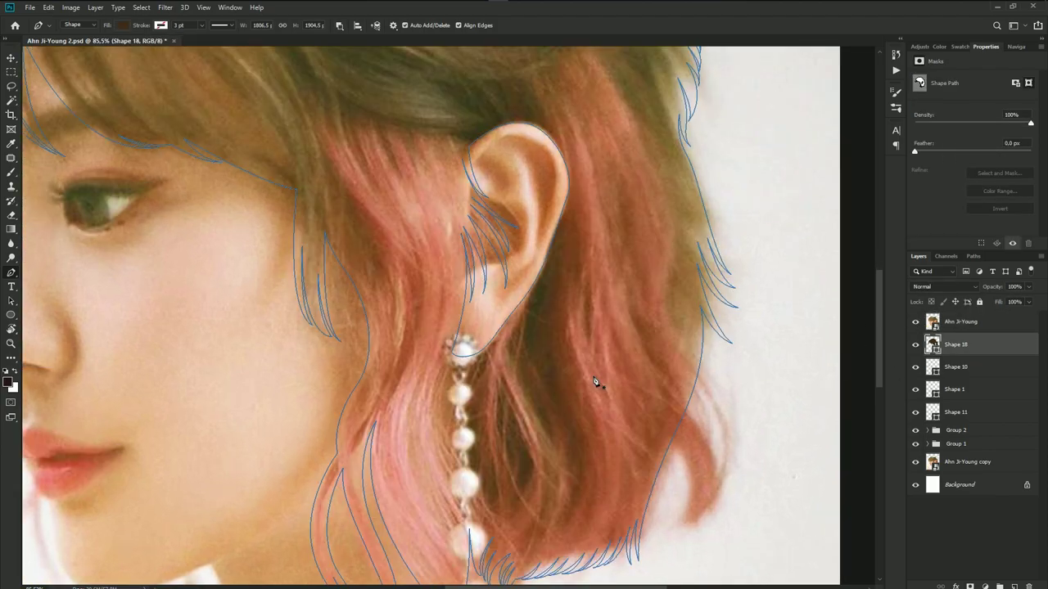
- Draw and close a curved sliver cutout in Shape 18 just beneath the earring stud
scroll(481, 351, "up", 3)
left_click_drag(446, 426, 440, 280)
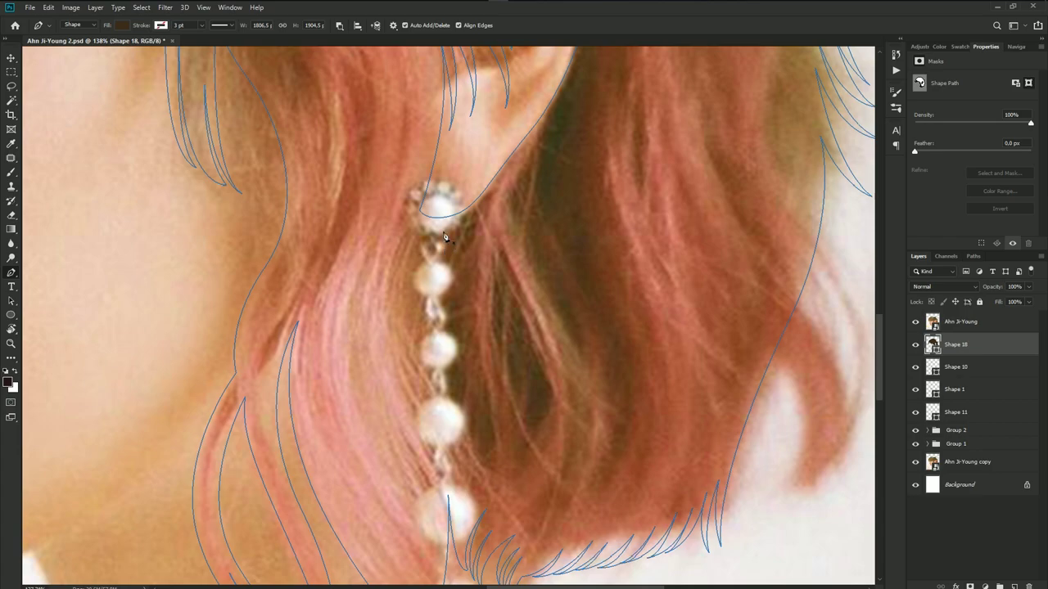
left_click(471, 209)
left_click_drag(416, 345, 434, 411)
scroll(417, 346, "up", 1)
scroll(419, 299, "up", 1)
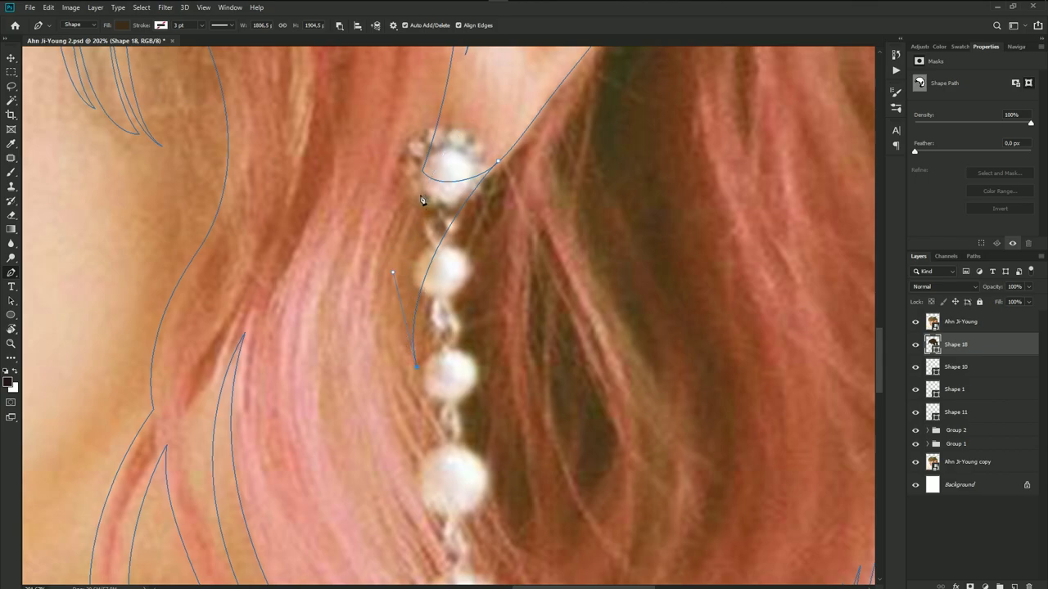
left_click_drag(420, 193, 464, 73)
left_click_drag(498, 163, 489, 174)
left_click(491, 177)
left_click(915, 322)
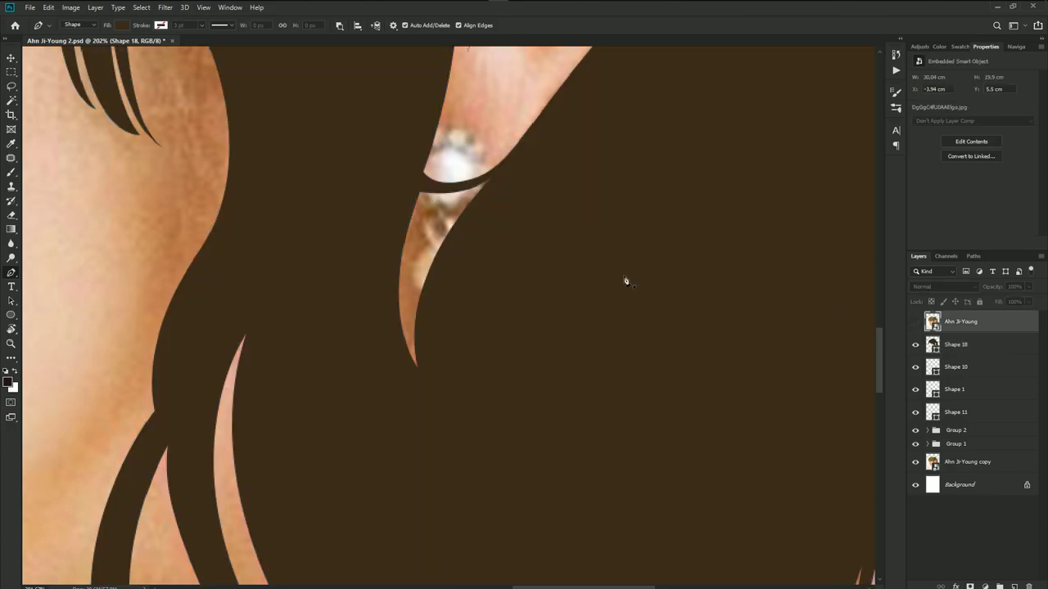
scroll(508, 251, "down", 5)
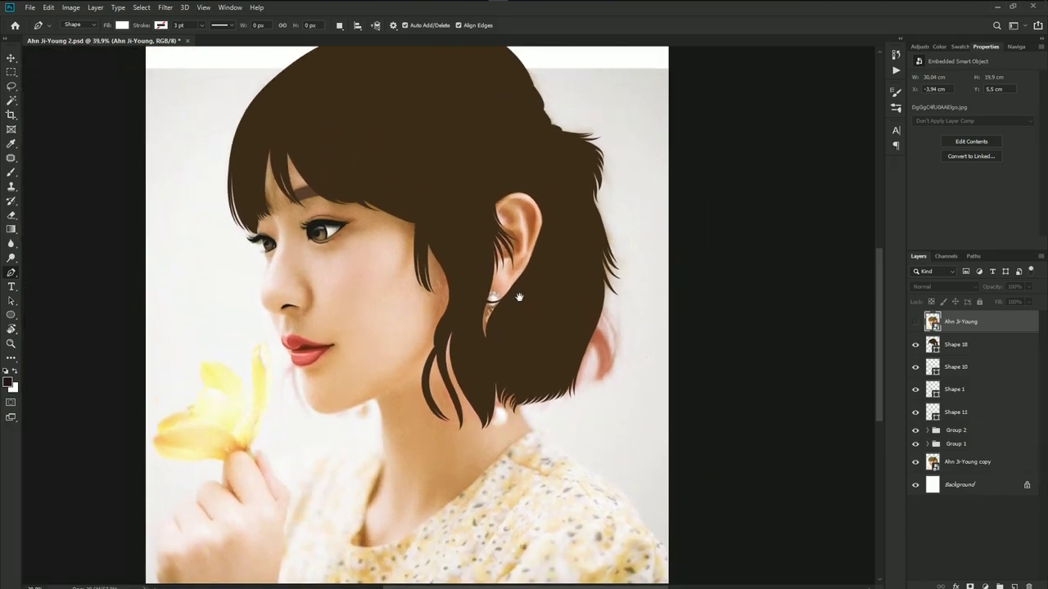
scroll(514, 294, "up", 3)
scroll(504, 296, "up", 2)
scroll(489, 301, "down", 3)
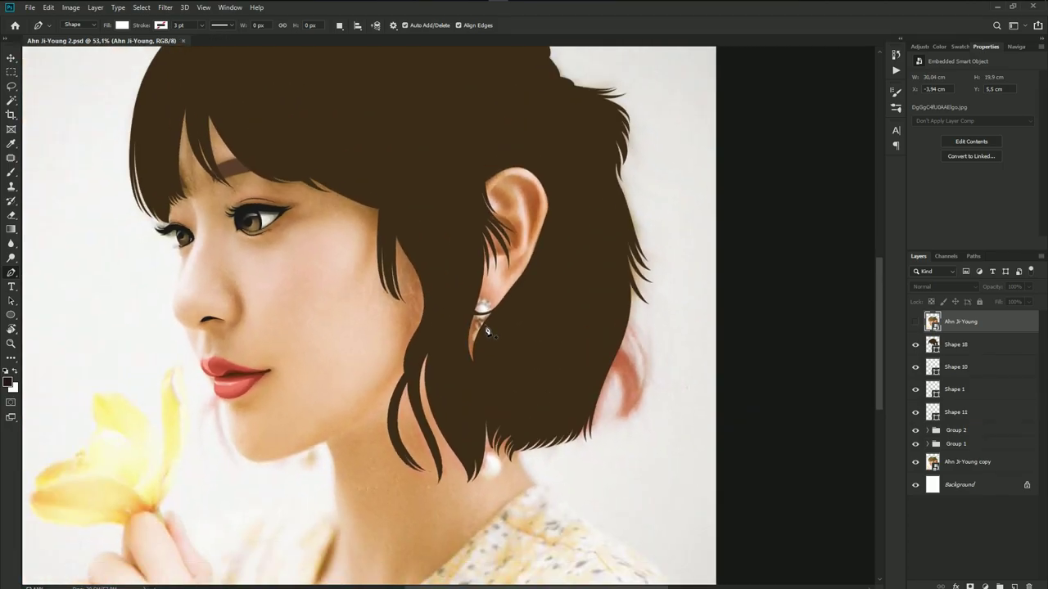
scroll(507, 315, "down", 2)
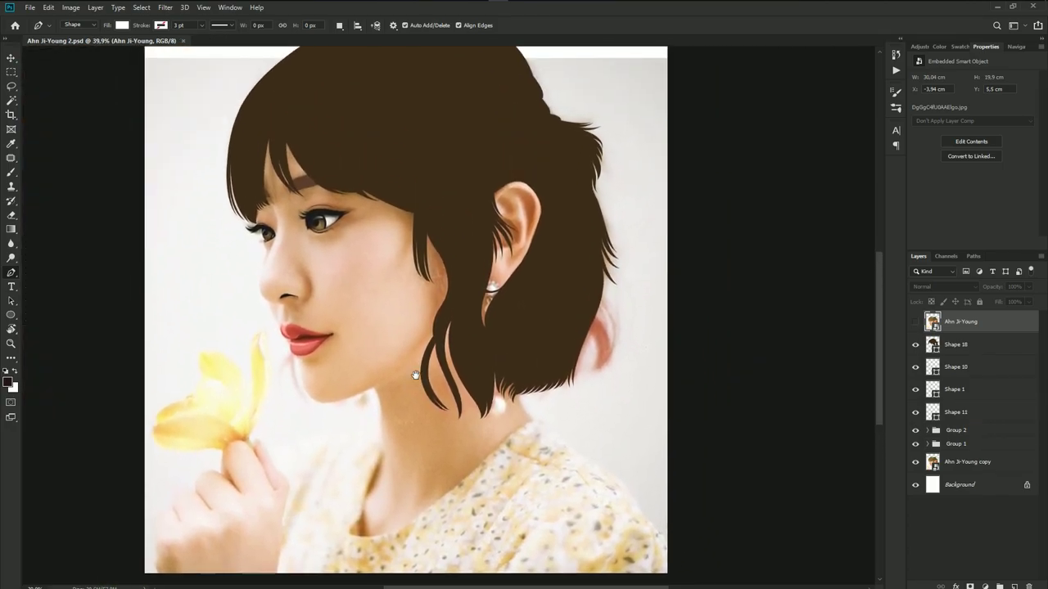
scroll(374, 327, "up", 4)
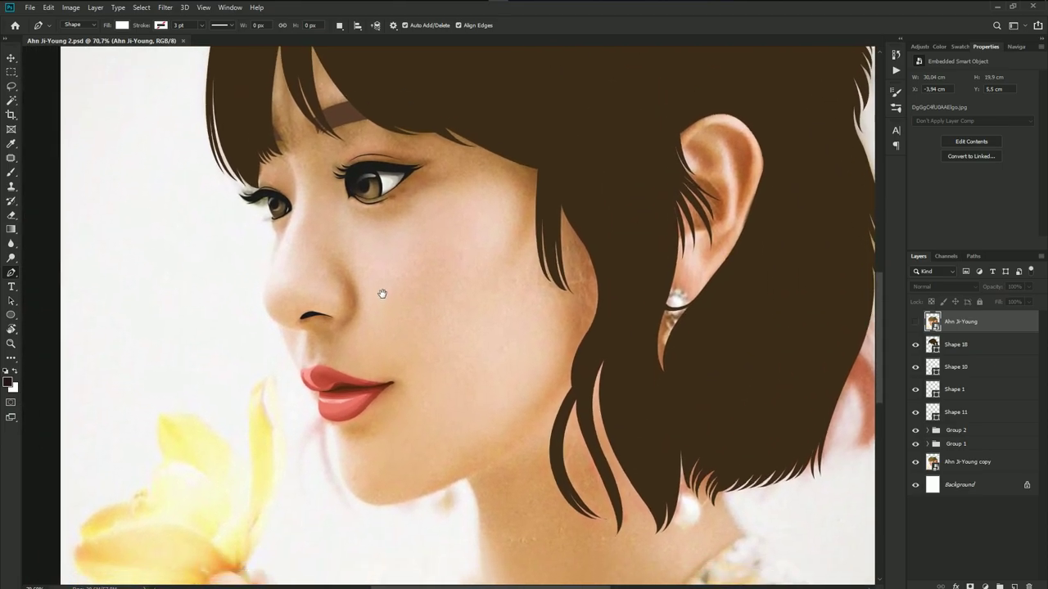
scroll(382, 290, "down", 2)
scroll(409, 309, "down", 2)
left_click_drag(466, 331, 483, 386)
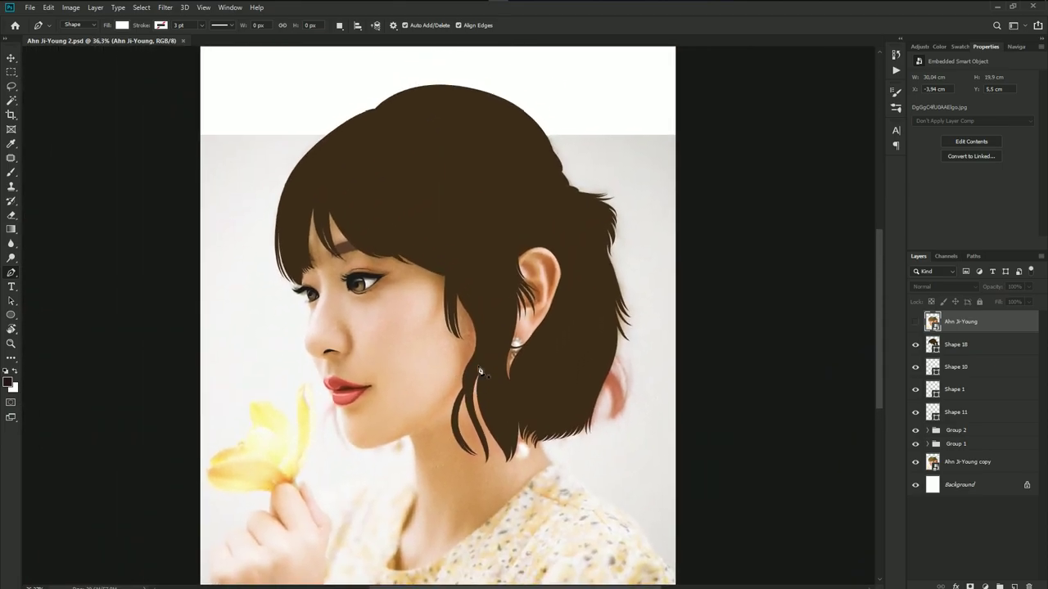
left_click(915, 322)
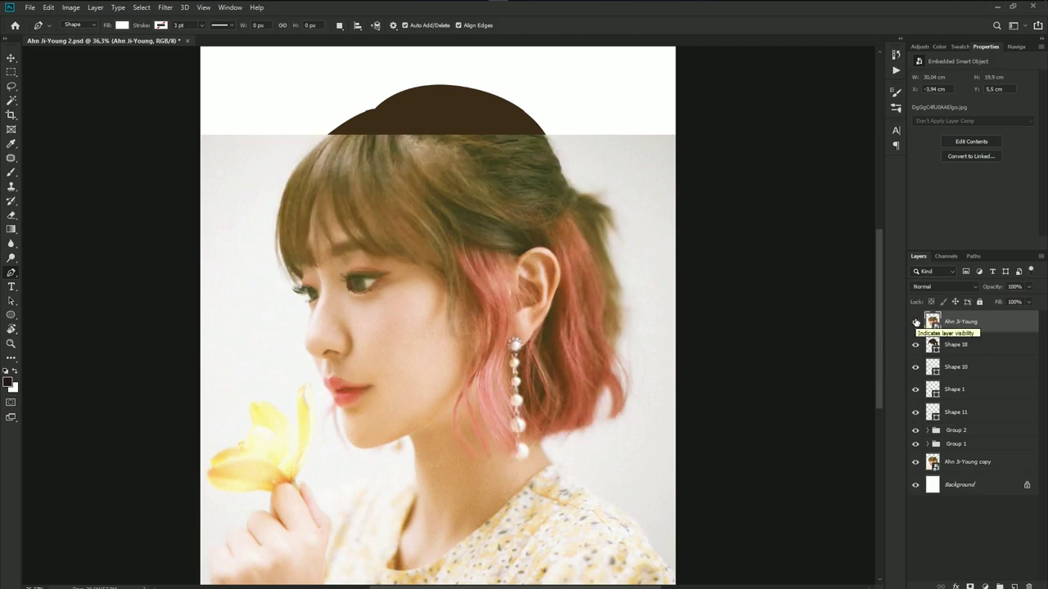
left_click(915, 321)
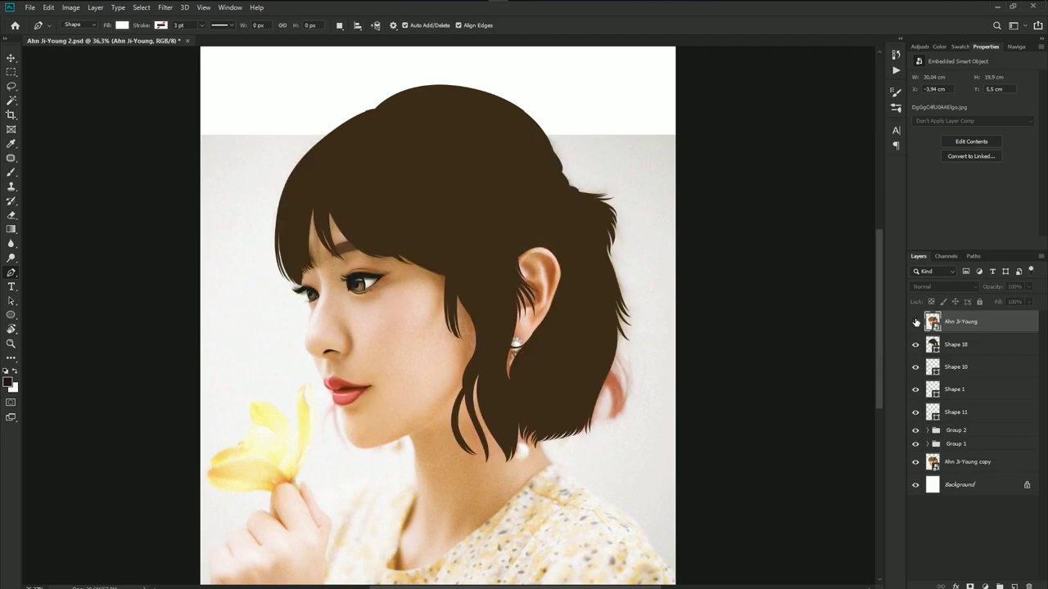
mouse_move(675, 361)
left_mouse_down()
mouse_move(671, 317)
mouse_move(531, 285)
left_mouse_up()
left_click(915, 322)
left_click(958, 345)
scroll(630, 336, "up", 5)
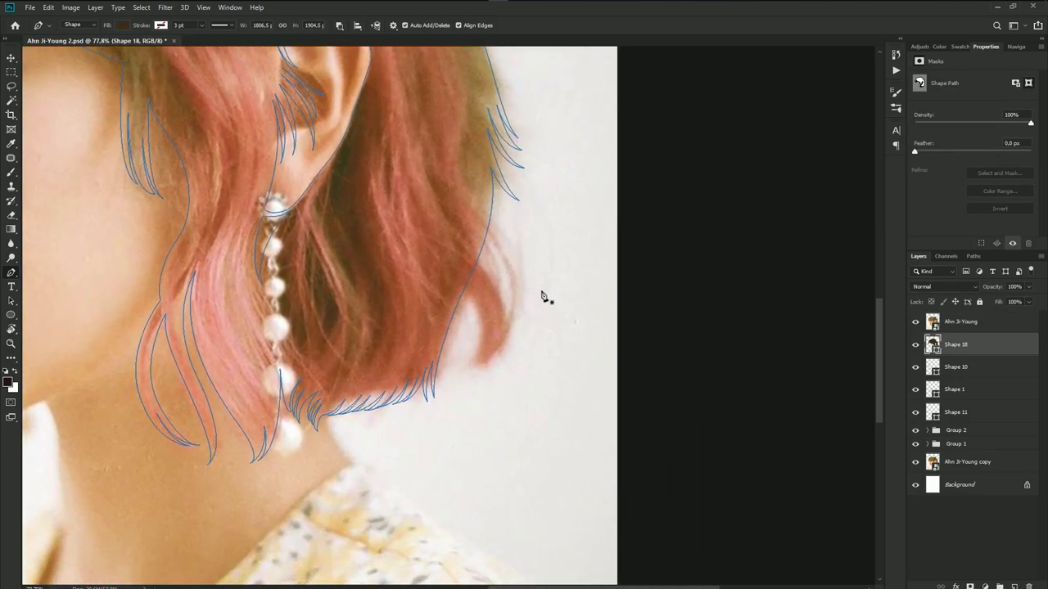
- Trace the first pointed strand down the hair curl's tip, cornering its tip point
scroll(475, 229, "up", 1)
scroll(474, 230, "up", 2)
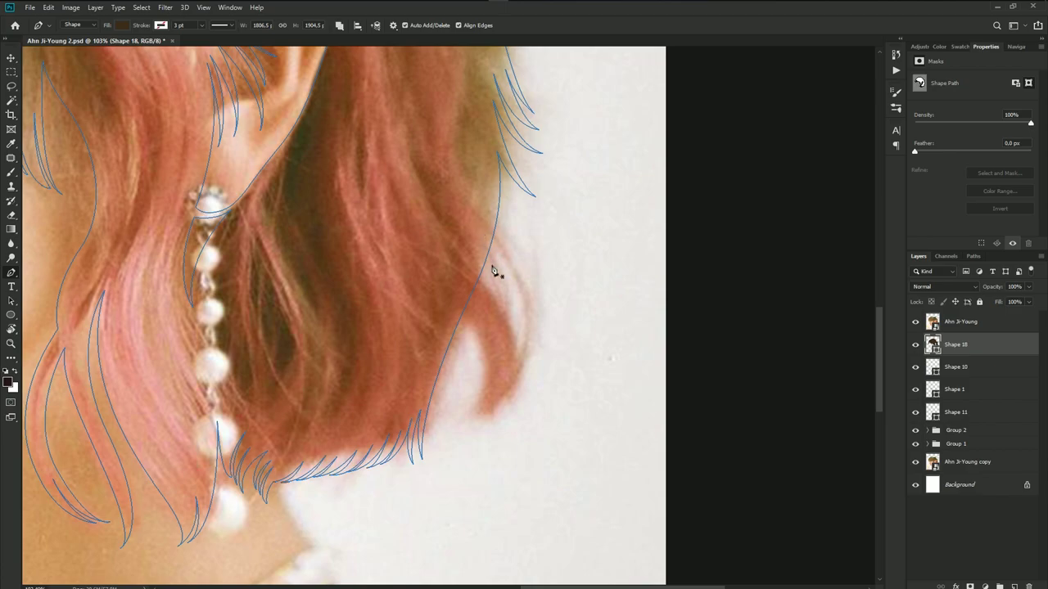
scroll(508, 245, "up", 1)
scroll(528, 316, "up", 2)
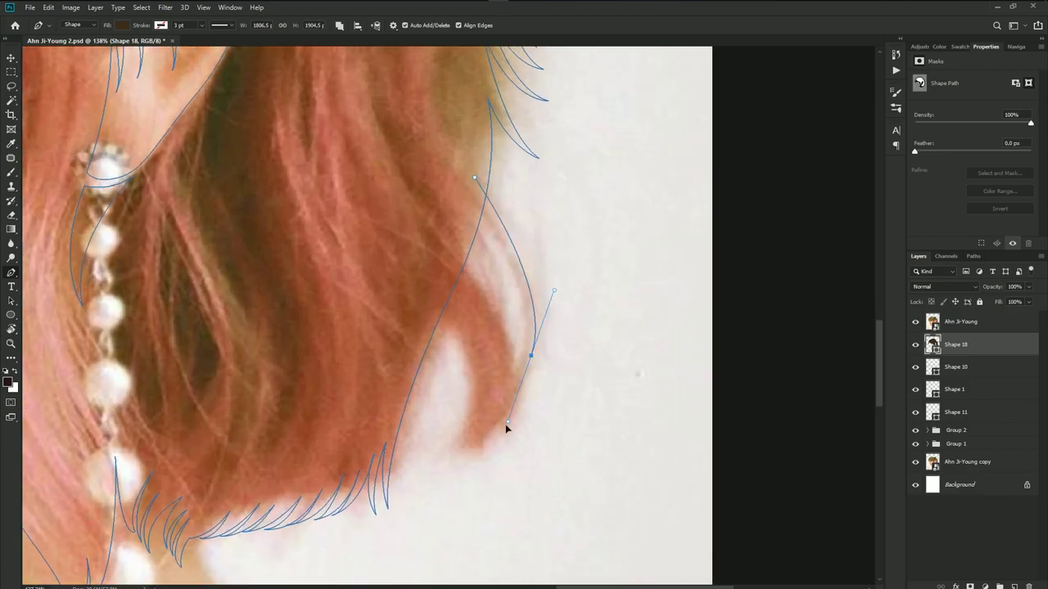
scroll(497, 440, "up", 2)
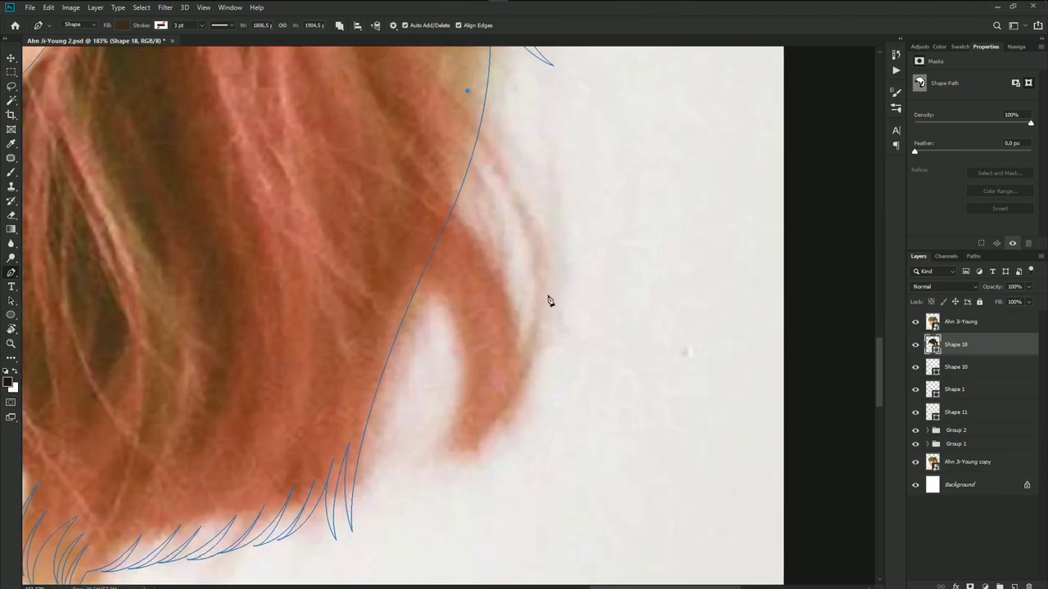
left_click_drag(548, 293, 540, 384)
left_click(499, 424)
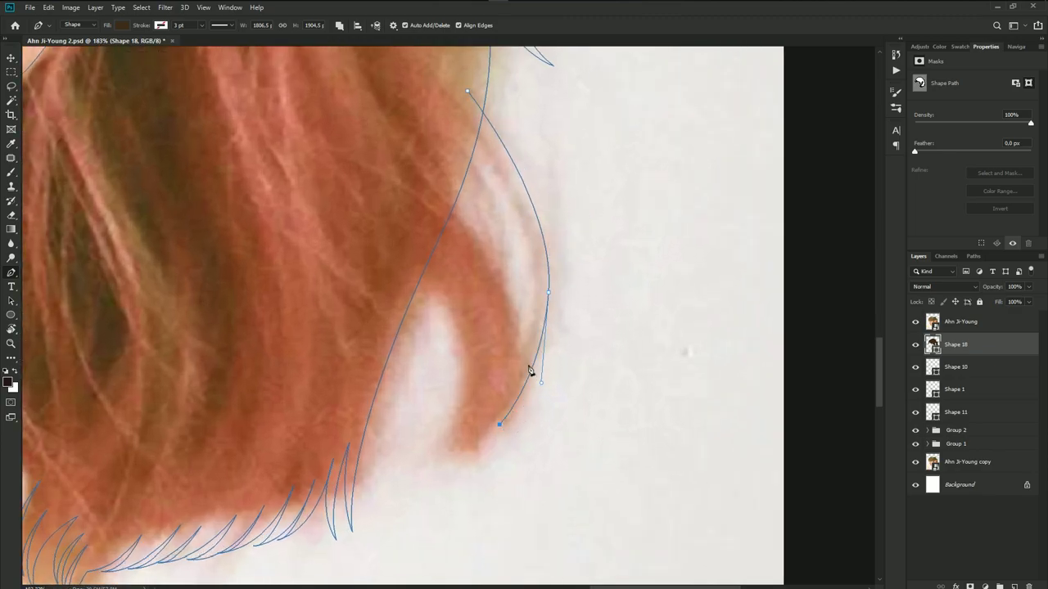
left_click_drag(530, 306, 526, 239)
left_click(530, 306)
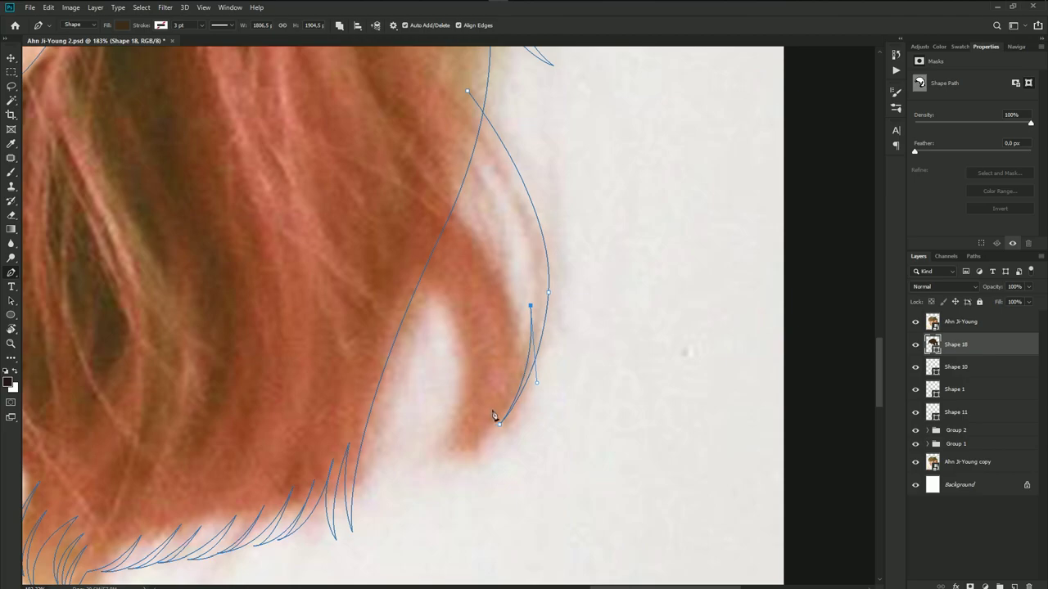
- Trace two more strand tips lower on the curl, each with a sharp corner
left_click_drag(464, 449, 403, 478)
left_click(464, 450)
left_click_drag(500, 366, 501, 290)
left_click_drag(442, 458, 398, 469)
left_click(443, 459)
mouse_move(480, 402)
left_mouse_down()
mouse_move(481, 370)
mouse_move(468, 415)
left_mouse_up()
- Refine the strand points, then close the strand outline up into the hair mass
scroll(482, 413, "up", 2)
left_click_drag(477, 367, 478, 346)
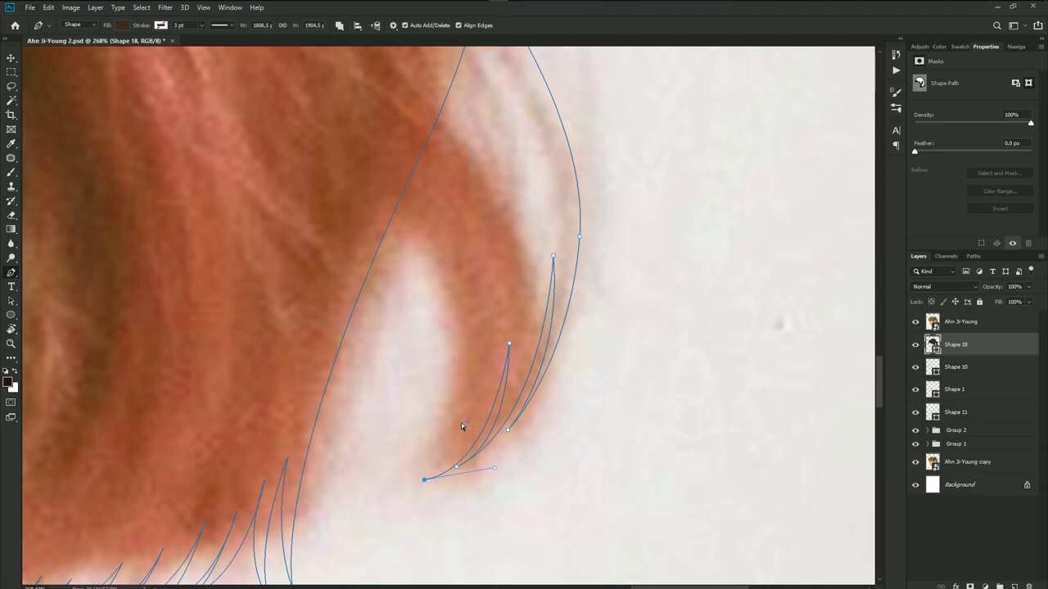
left_click_drag(462, 418, 467, 367)
left_click_drag(463, 423, 471, 419)
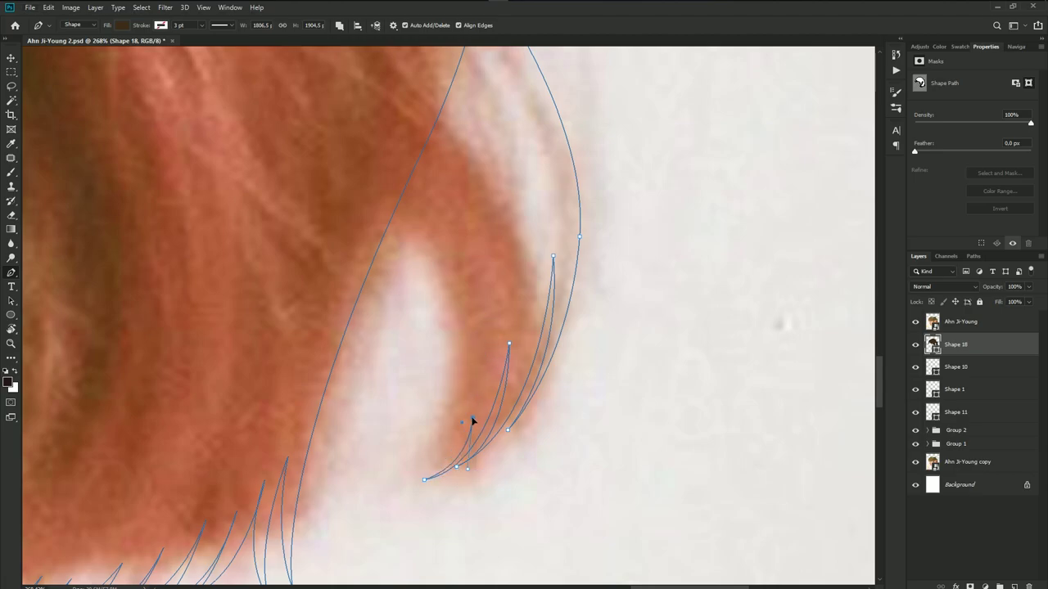
left_click(432, 478)
left_click_drag(454, 383, 455, 304)
left_click_drag(393, 216, 309, 123)
scroll(362, 175, "down", 3)
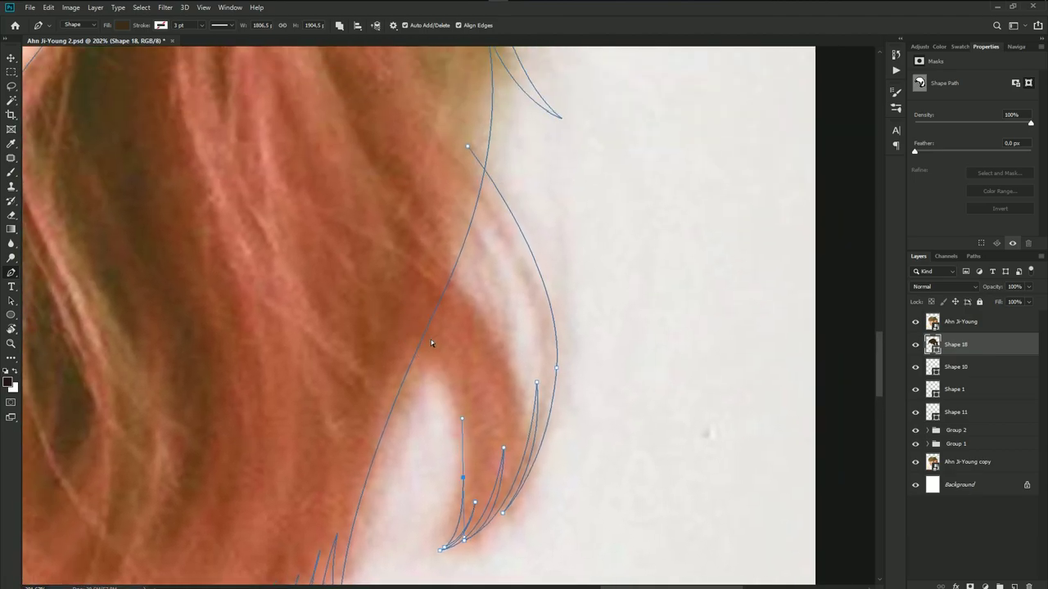
left_click(415, 343)
left_click(467, 149)
- Trace another pointed strand along the curl and hide the reference photo
left_click(915, 367)
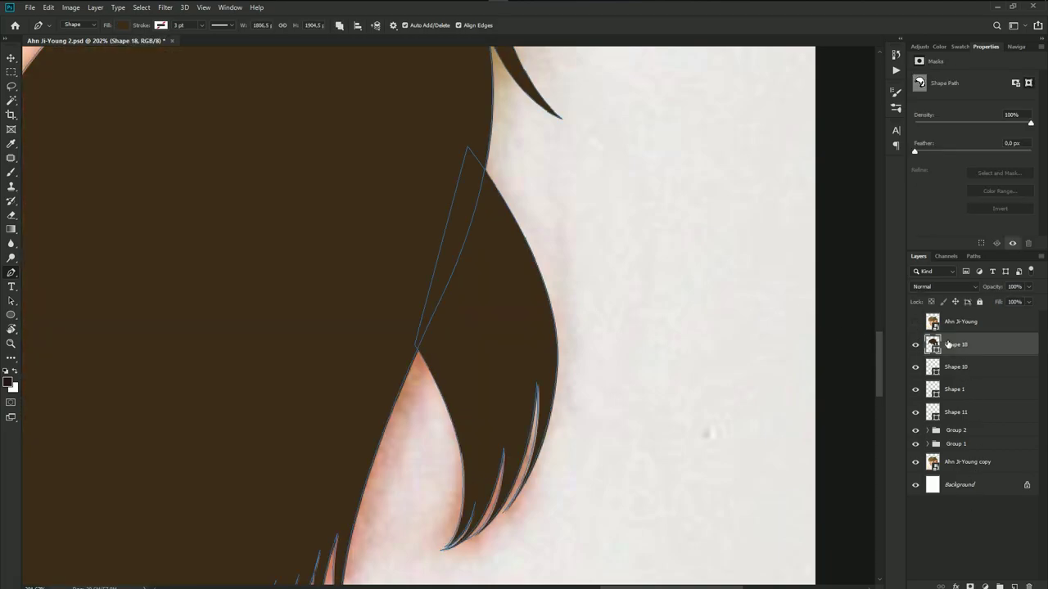
left_click(912, 324)
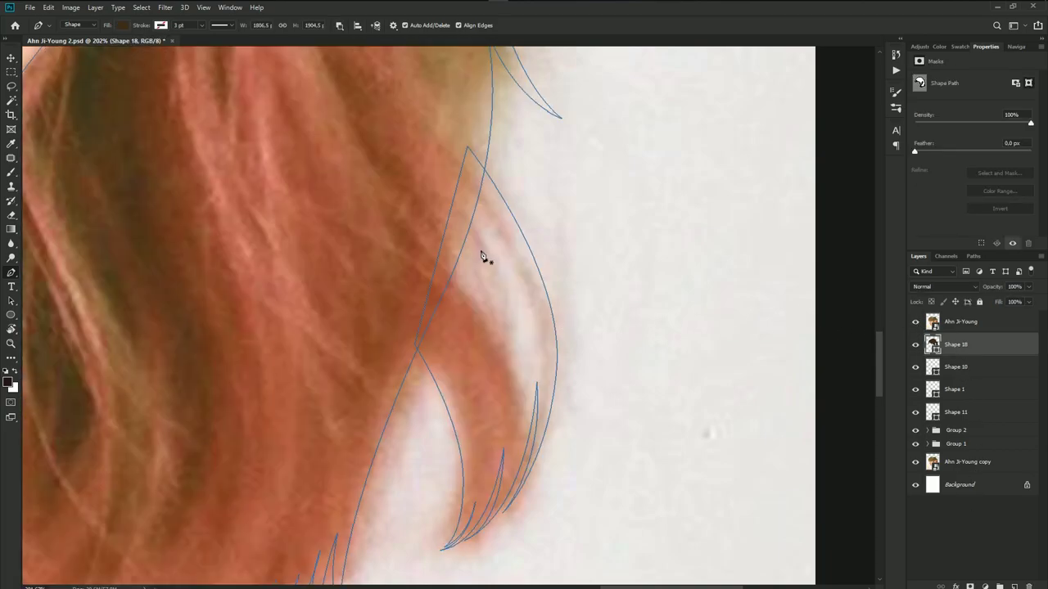
left_click_drag(518, 431, 499, 512)
left_click_drag(479, 198, 378, 62)
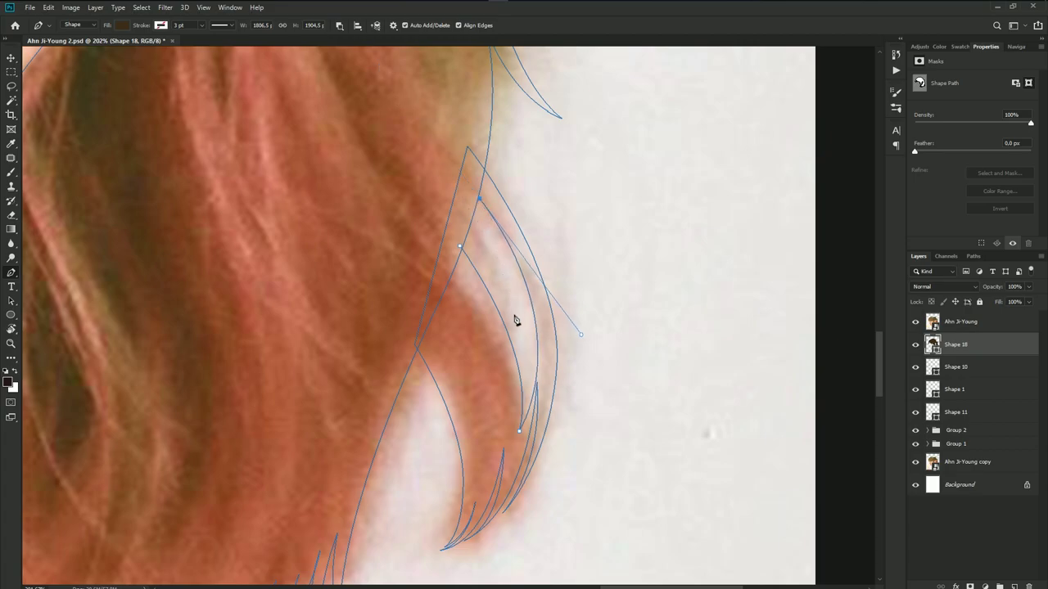
left_click_drag(518, 332, 503, 390)
left_click_drag(475, 219, 413, 123)
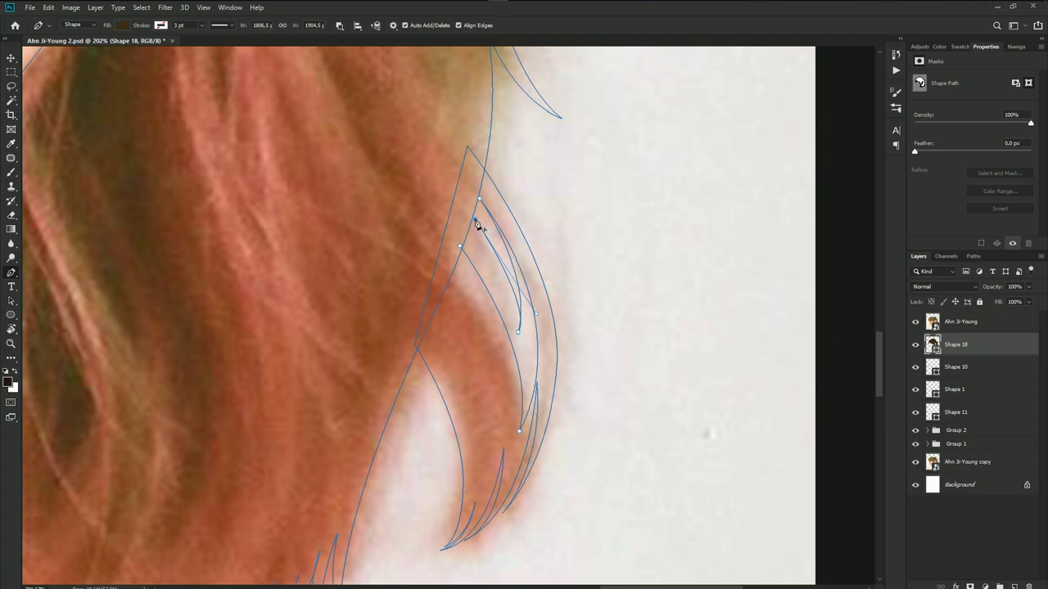
left_click_drag(518, 349, 509, 387)
left_click(518, 350)
left_click_drag(467, 250, 416, 188)
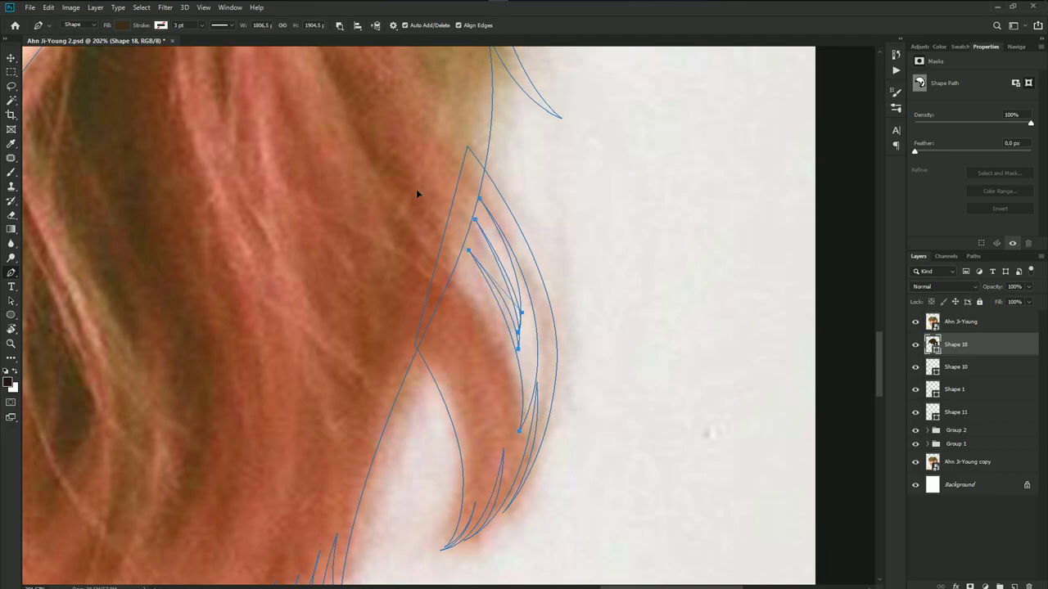
left_click(923, 325)
- Save the document and show the reference photo with the hair shape active again
scroll(536, 309, "down", 5)
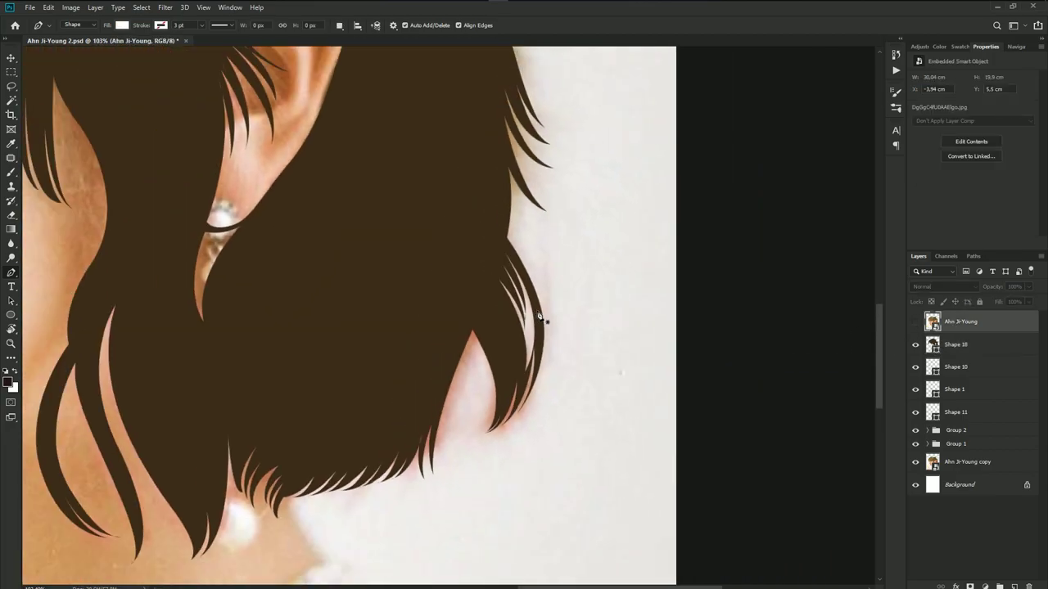
key("ctrl+s")
scroll(538, 366, "down", 3)
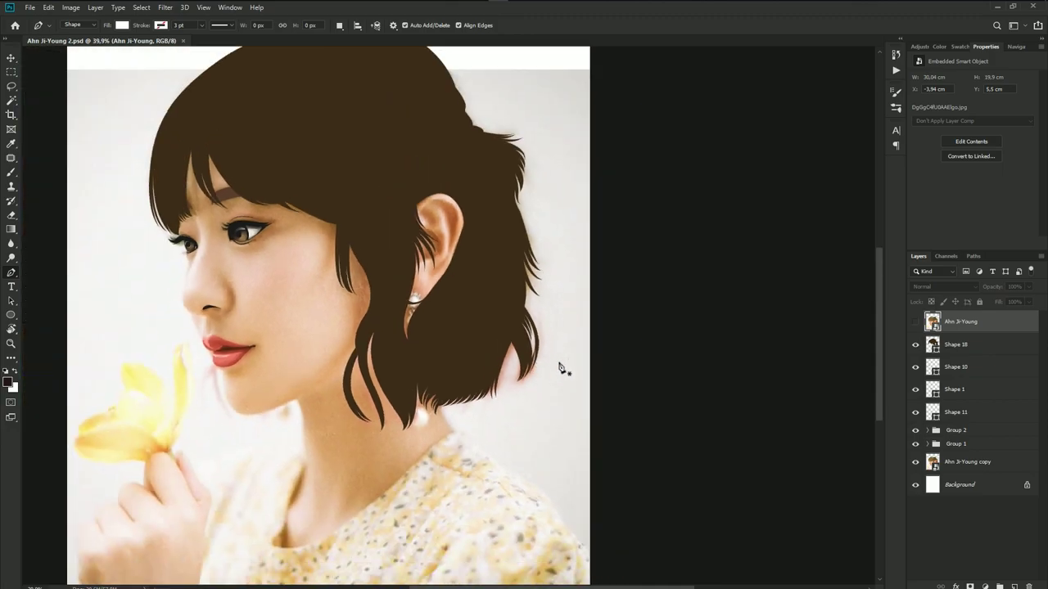
scroll(436, 327, "up", 3)
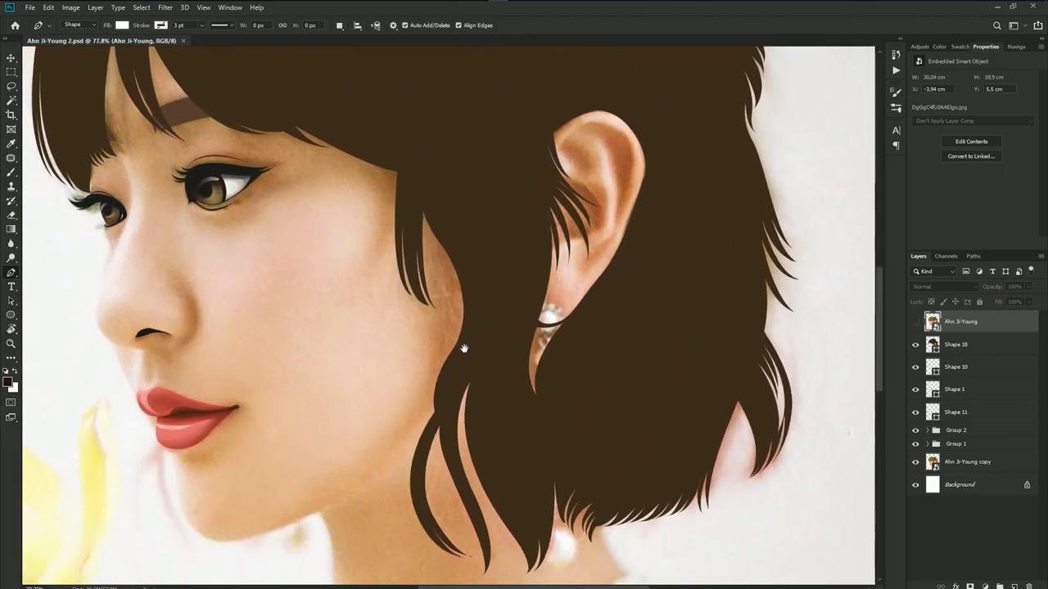
left_click_drag(466, 348, 465, 305)
left_click(915, 322)
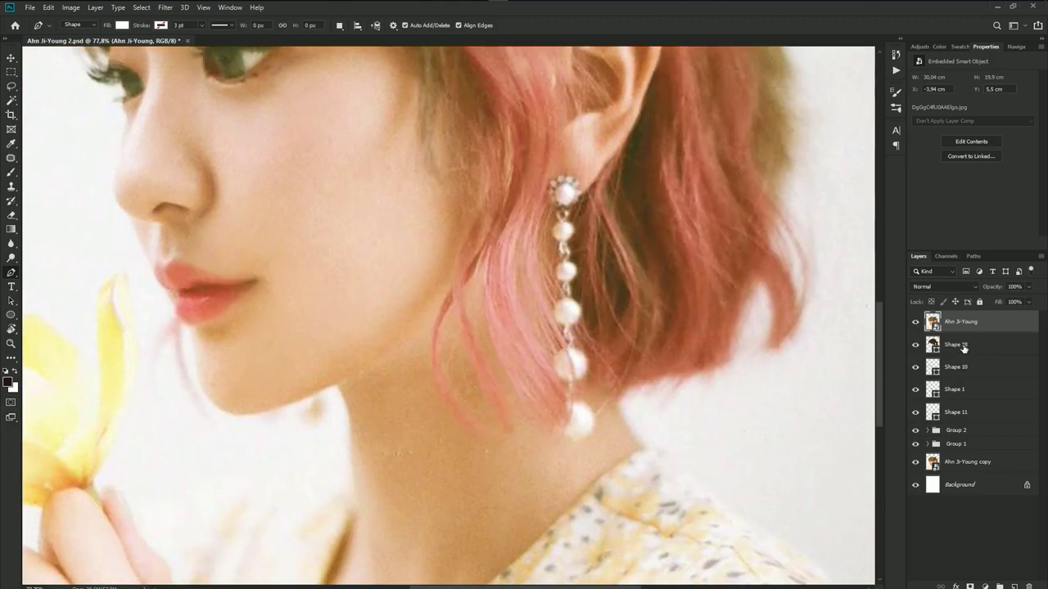
left_click(955, 344)
- Add a new strand beside the earring to the hair shape, then hide the photo
scroll(535, 317, "up", 1)
scroll(405, 339, "up", 1)
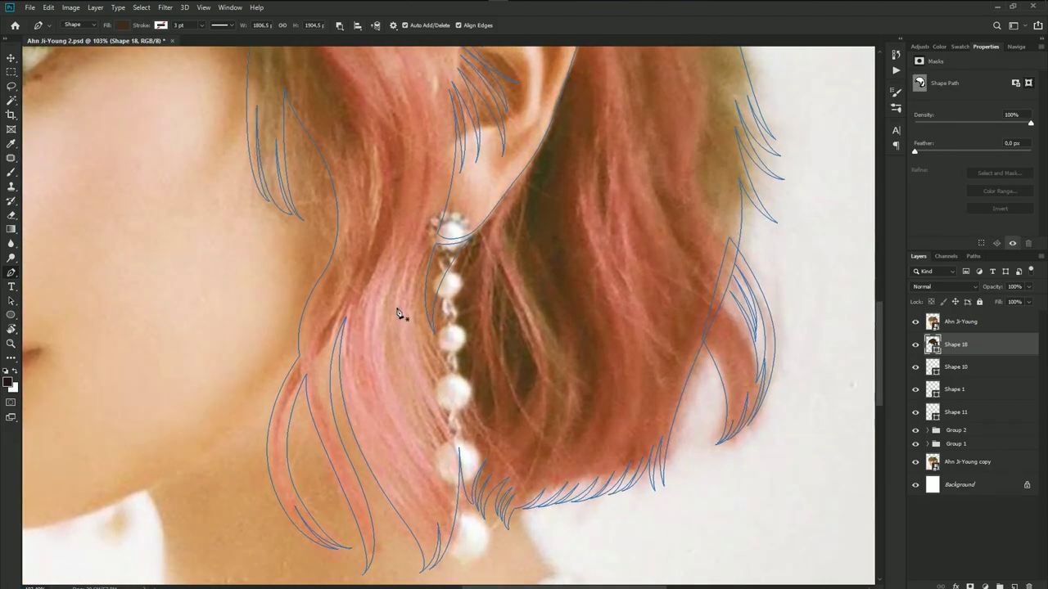
mouse_move(401, 306)
left_mouse_down()
mouse_move(365, 271)
mouse_move(404, 347)
left_mouse_up()
left_click(353, 203)
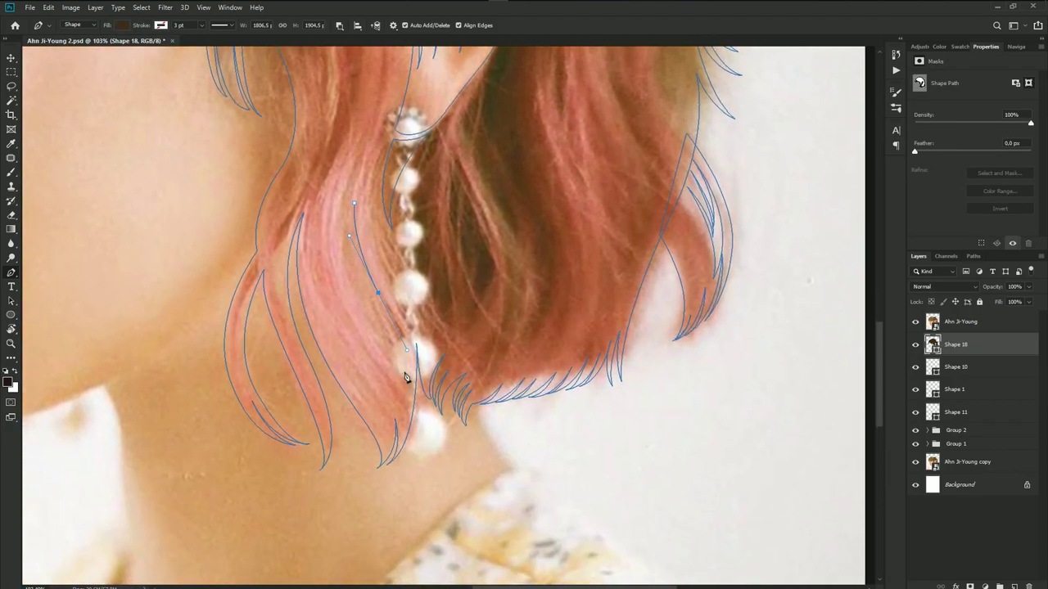
left_click(403, 372)
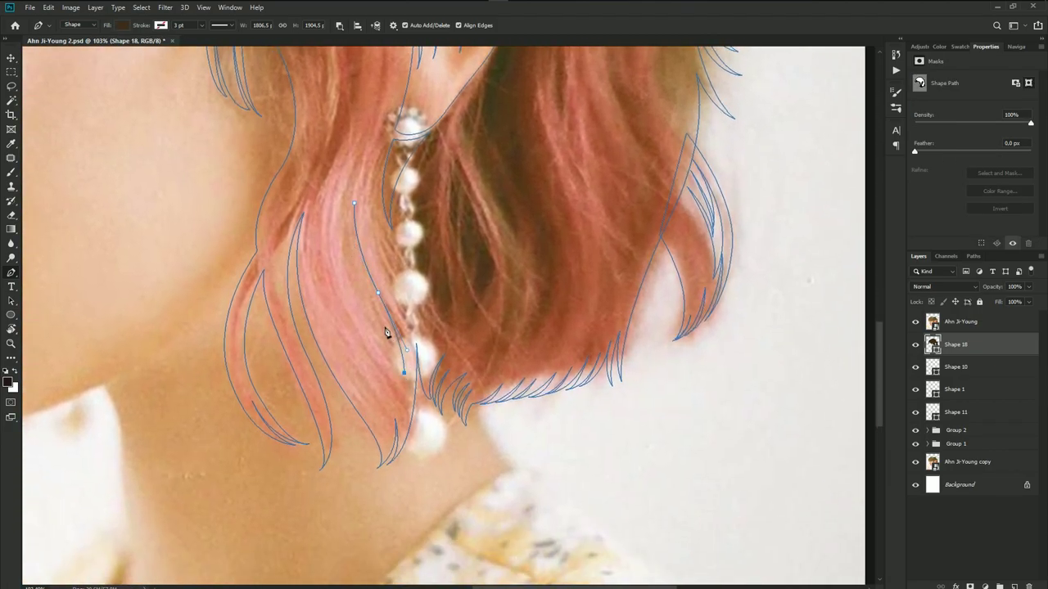
left_click(355, 204)
left_click(915, 321)
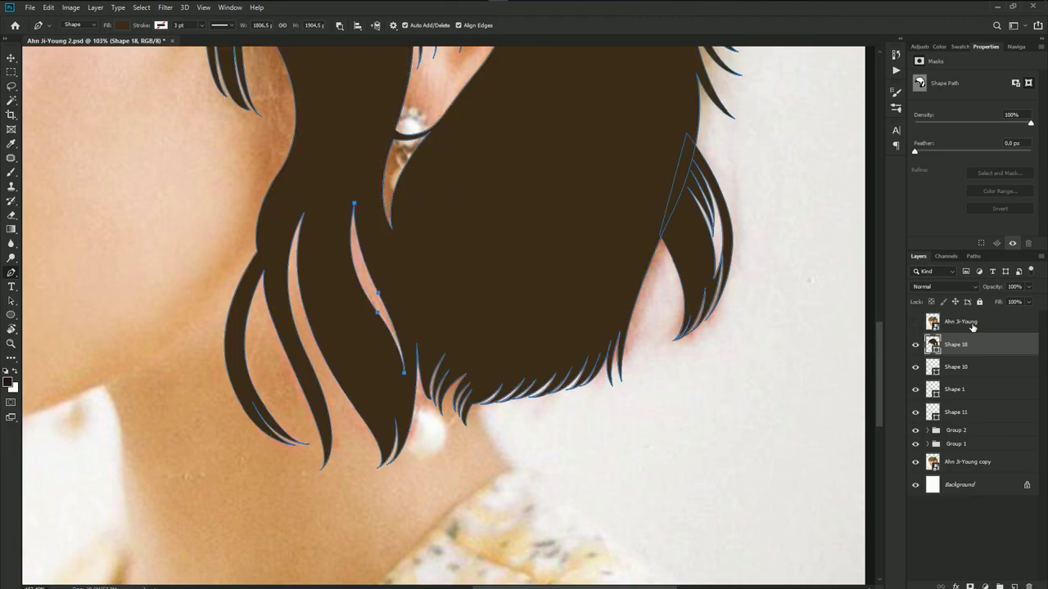
- Select one thin stray strand in the hair shape and delete it
left_click(974, 327)
scroll(410, 307, "down", 3)
scroll(411, 307, "down", 2)
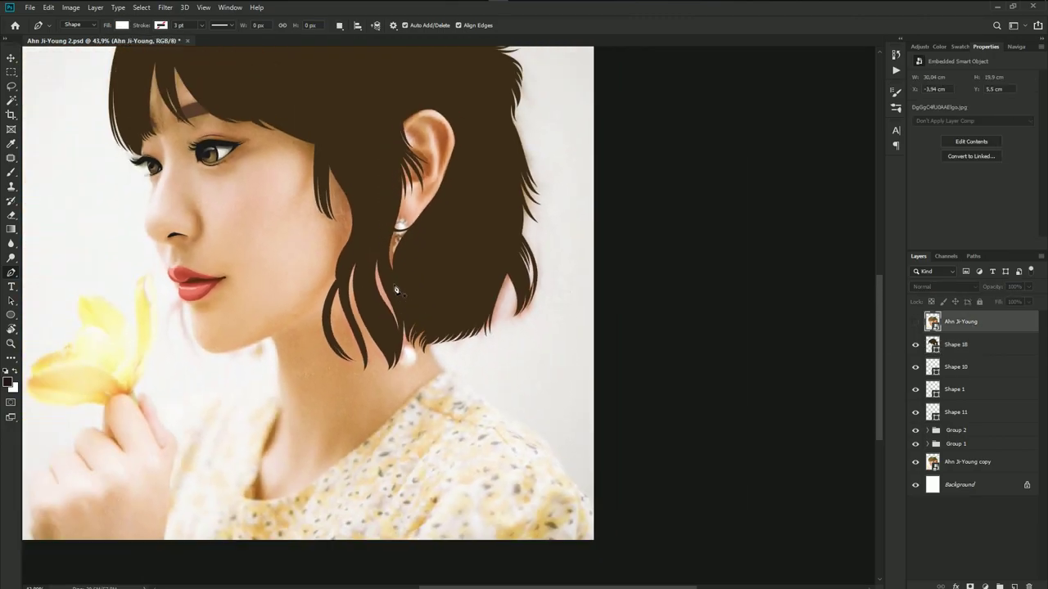
scroll(395, 290, "up", 2)
scroll(373, 297, "up", 2)
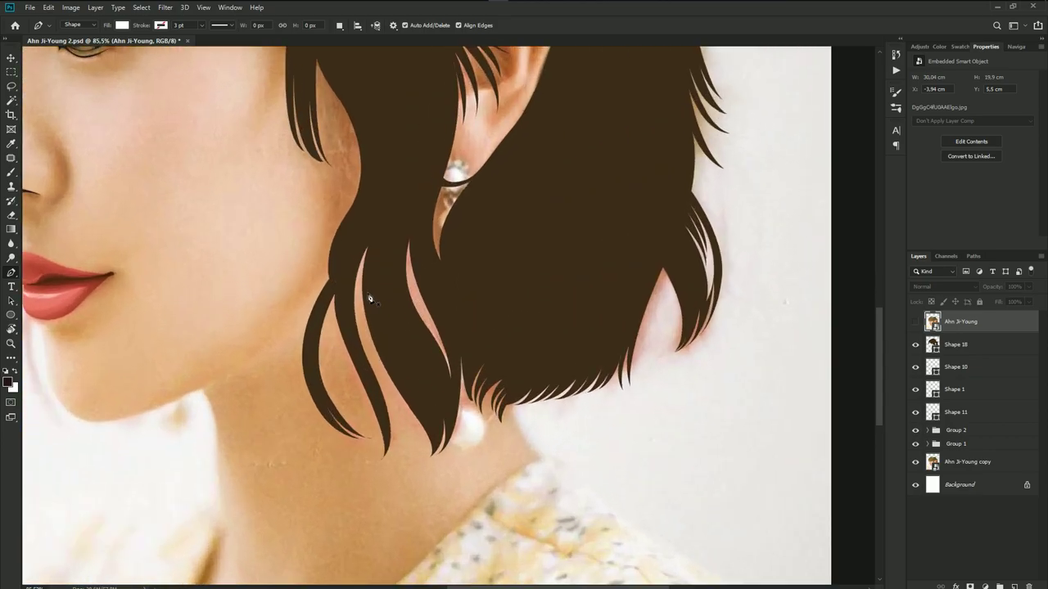
left_click(941, 350)
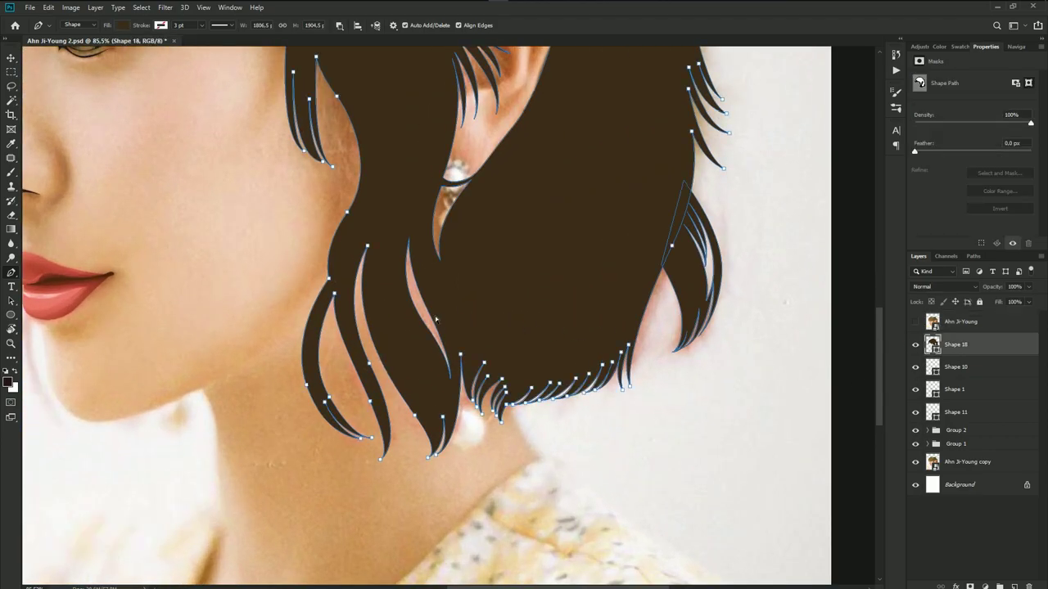
left_click(418, 317, "ctrl")
key("Delete")
- Bring the whole portrait into view and select the photo copy layer below the hair
scroll(404, 291, "down", 2)
scroll(403, 290, "down", 3)
left_click_drag(377, 233, 516, 315)
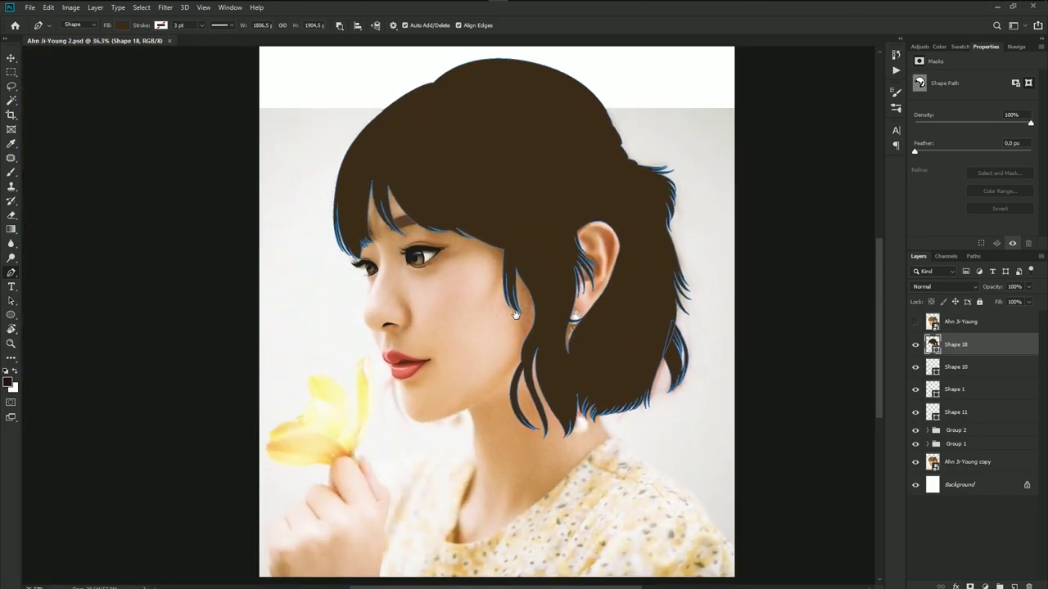
left_click(970, 413)
key("ctrl+z")
left_click(960, 366)
left_click(964, 462)
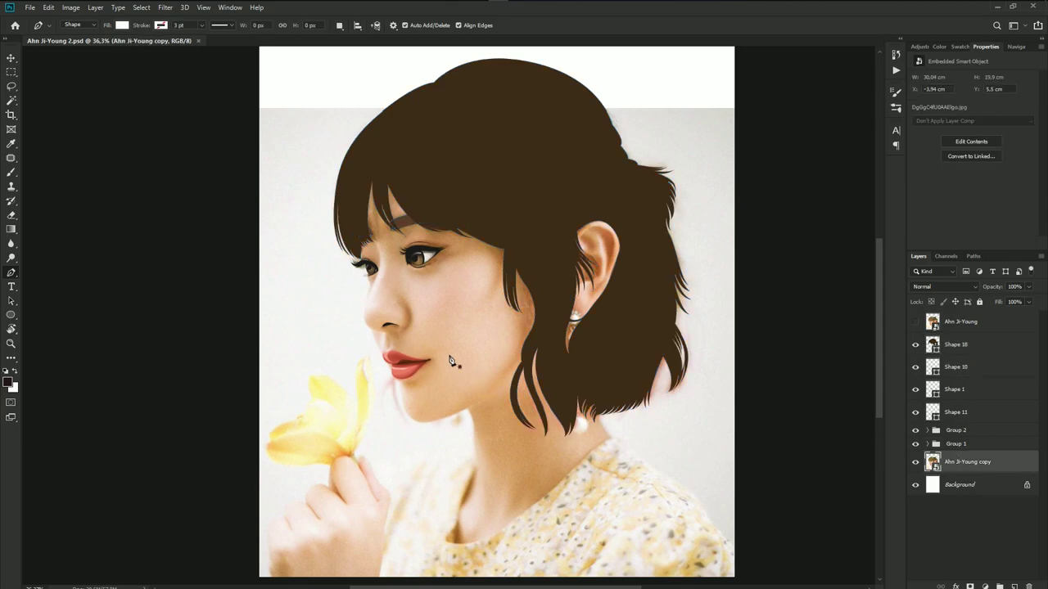
scroll(366, 247, "up", 1)
scroll(360, 244, "up", 2)
scroll(351, 237, "up", 2)
- Start the skin shape at the hairline and trace down past the eye
scroll(350, 239, "up", 1)
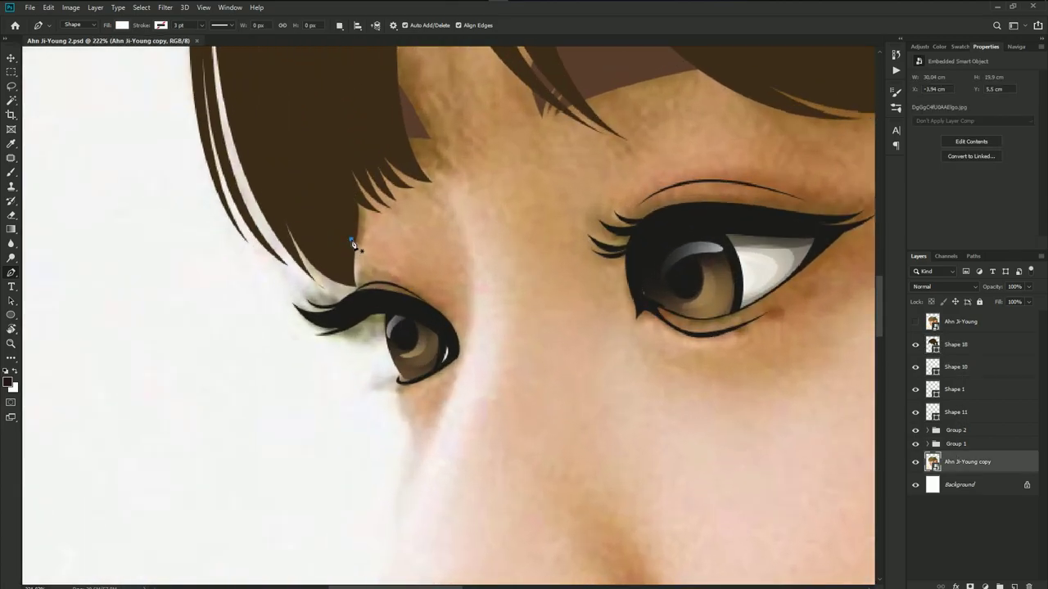
left_click(350, 239)
mouse_move(359, 297)
left_mouse_down()
mouse_move(379, 315)
mouse_move(369, 307)
left_mouse_up()
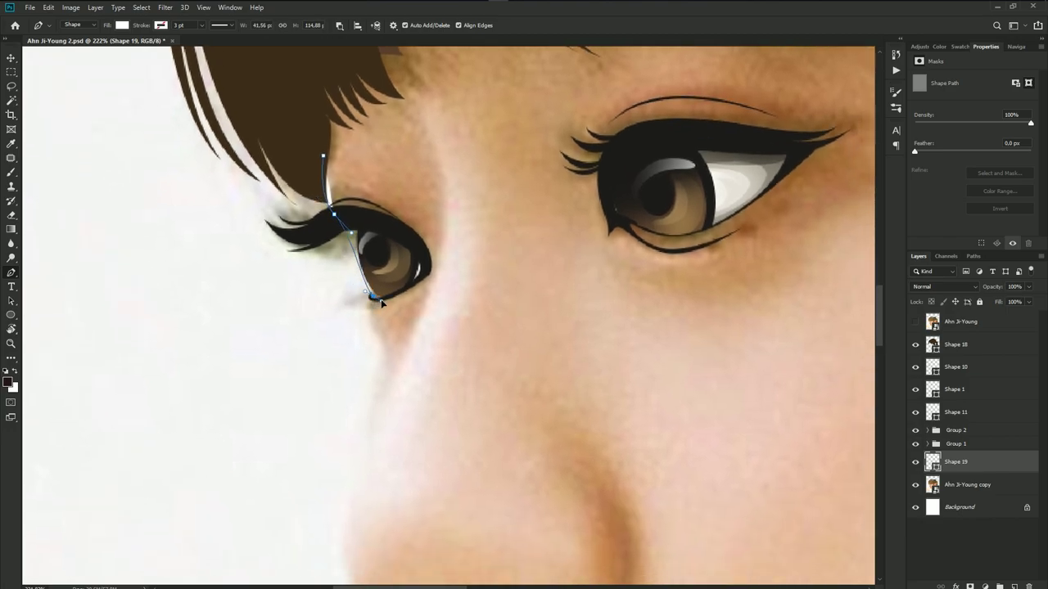
left_click(374, 294)
left_click_drag(371, 330, 377, 340)
key("ctrl+z")
left_click_drag(374, 333, 380, 342)
- Trace the profile down the nose bridge and around a cornered nose tip
left_click_drag(374, 397, 368, 215)
left_click_drag(356, 272, 364, 306)
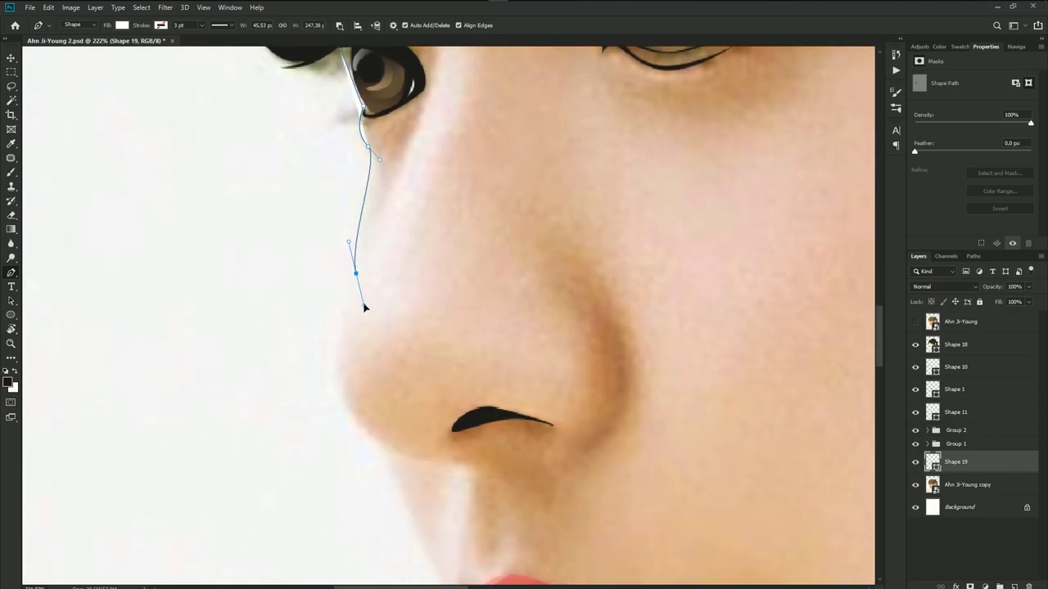
scroll(375, 273, "down", 3)
key("ctrl+z")
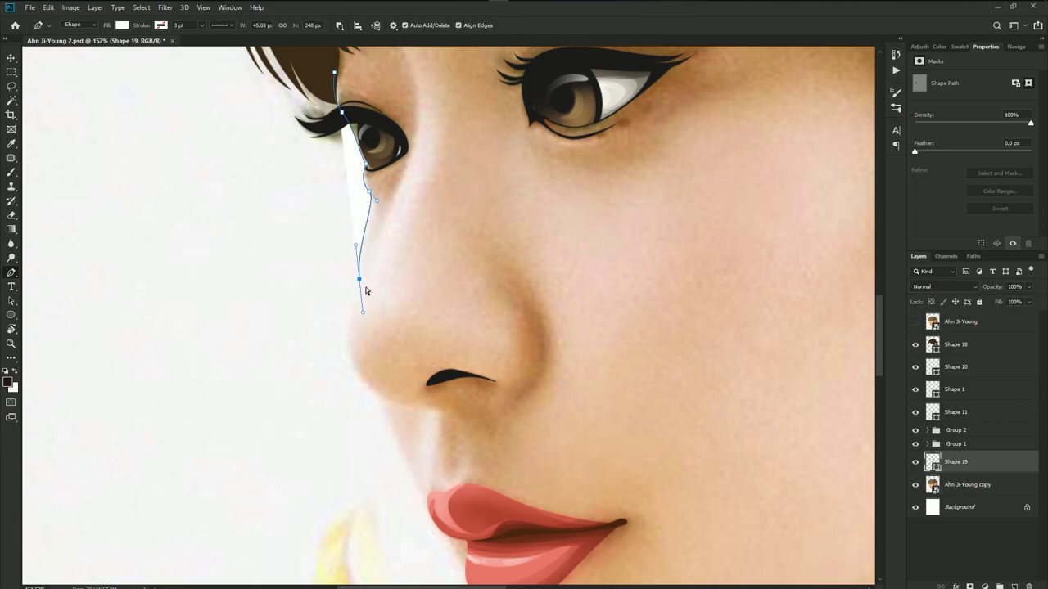
key("ctrl+z")
mouse_move(361, 272)
left_mouse_down()
mouse_move(362, 295)
mouse_move(342, 319)
left_mouse_up()
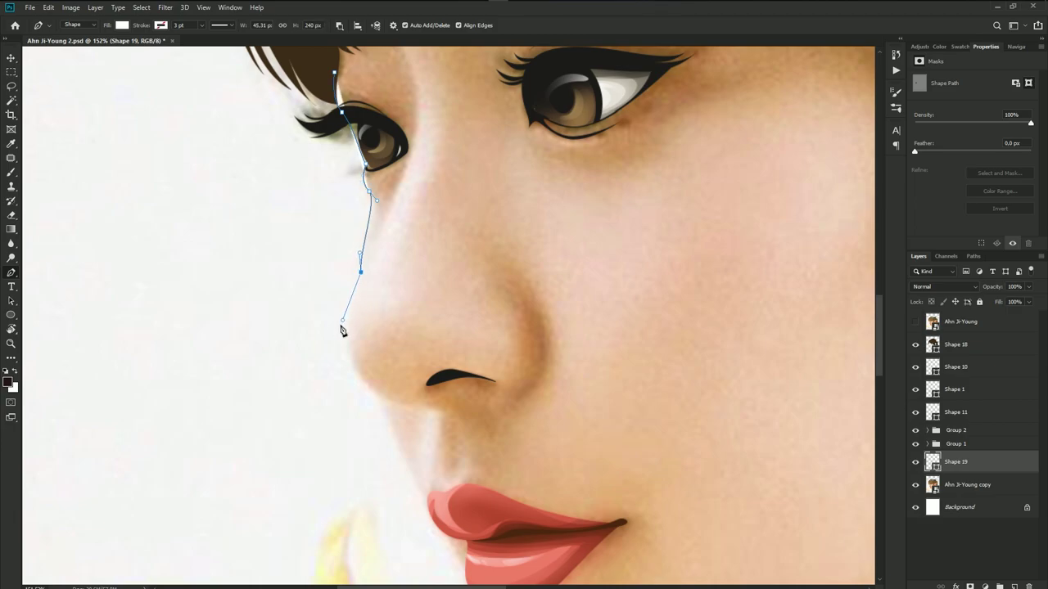
left_click_drag(383, 399, 435, 427)
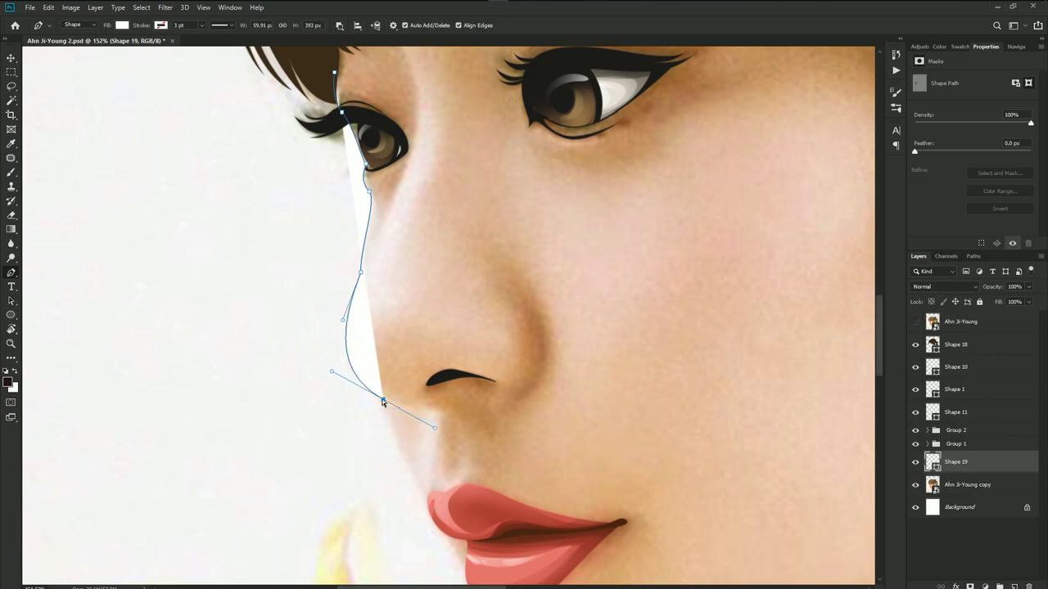
left_click(383, 399, "alt")
- Continue the skin outline over the upper lip, chin and jaw
scroll(393, 369, "down", 5)
scroll(393, 369, "right", 2)
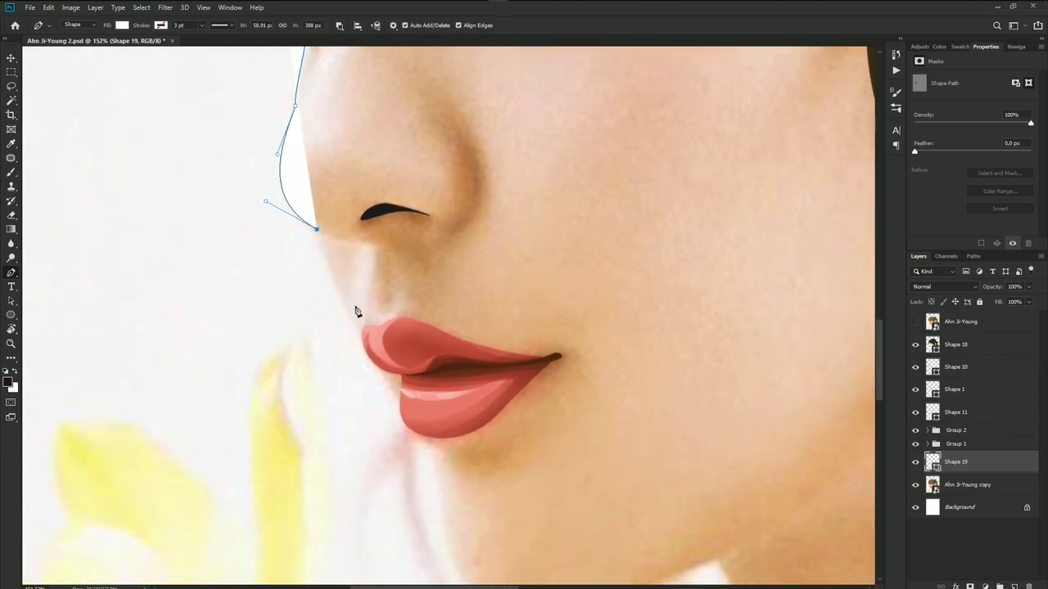
mouse_move(354, 327)
left_mouse_down()
mouse_move(381, 370)
mouse_move(374, 310)
left_mouse_up()
left_click_drag(388, 378, 394, 418)
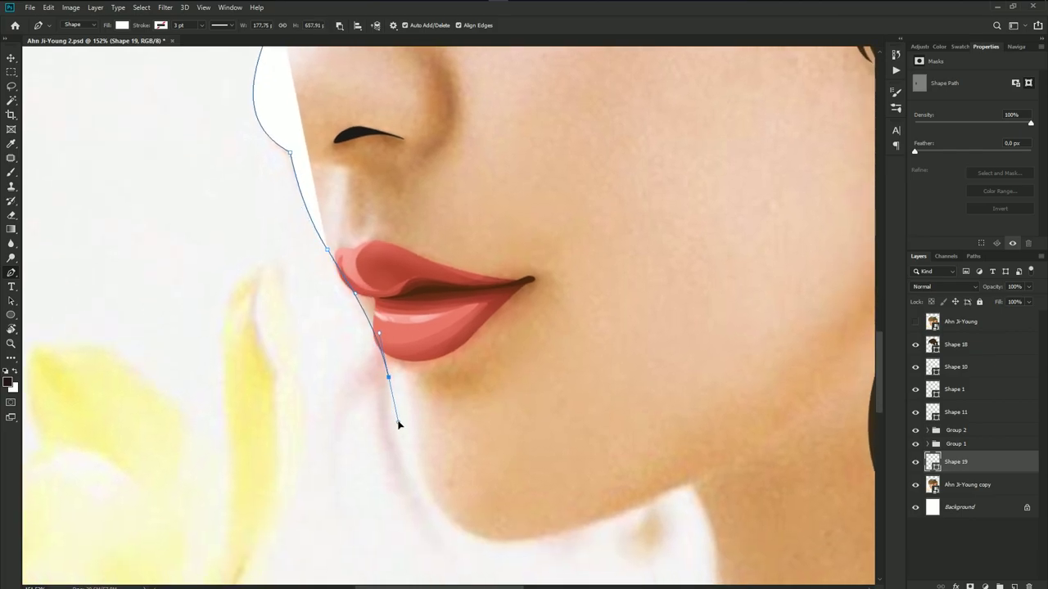
left_click_drag(441, 469, 381, 355)
left_click_drag(410, 420, 463, 443)
mouse_move(630, 373)
left_mouse_down()
mouse_move(685, 346)
mouse_move(680, 356)
left_mouse_up()
scroll(652, 404, "down", 2)
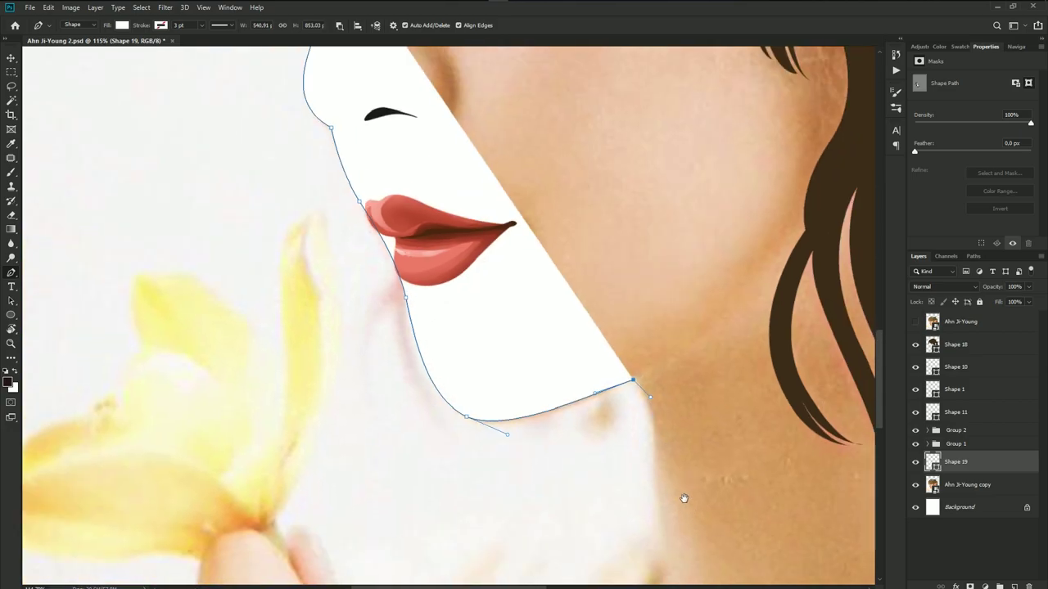
mouse_move(683, 496)
left_mouse_down()
mouse_move(558, 296)
mouse_move(536, 344)
left_mouse_up()
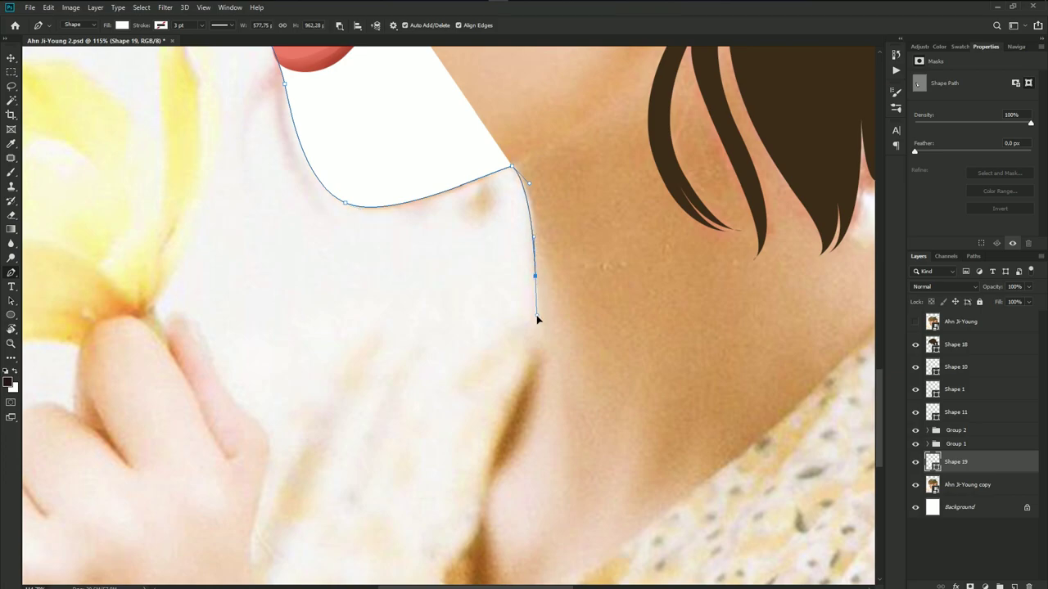
- Place anchors down the neck and along the collar to the shoulder
left_click(539, 364)
left_click_drag(542, 421, 400, 257)
left_click(342, 359)
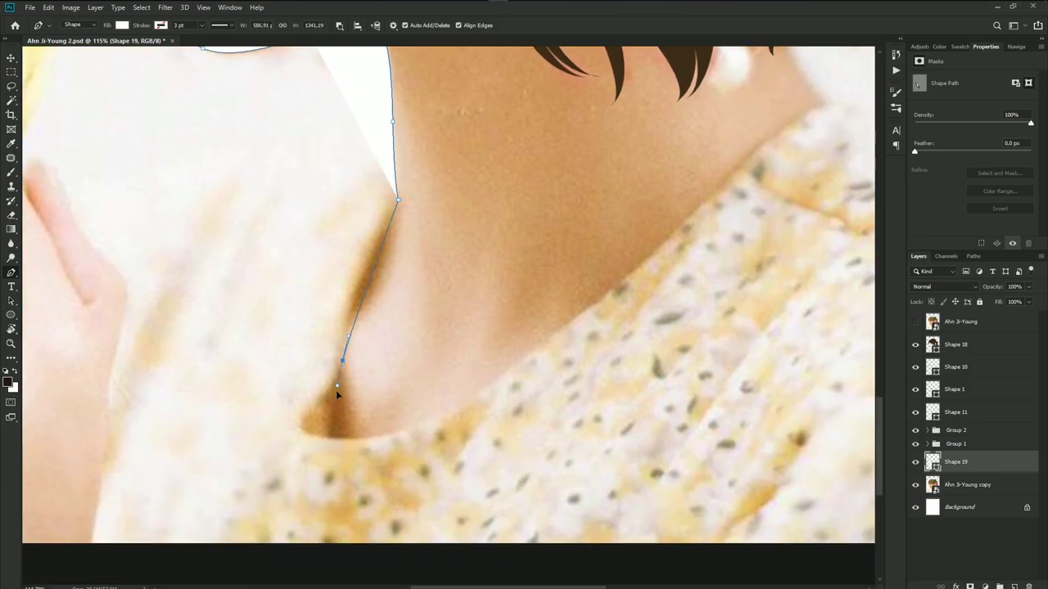
left_click(332, 431)
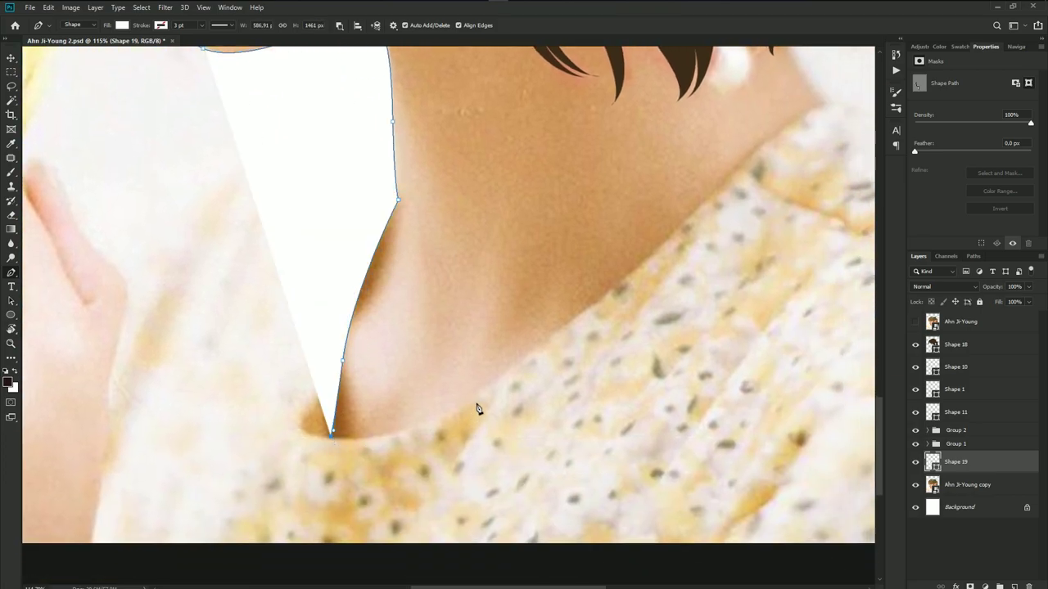
left_click_drag(483, 393, 560, 336)
left_click(504, 373)
left_click(603, 292)
left_click_drag(603, 292, 416, 450)
left_click(509, 360)
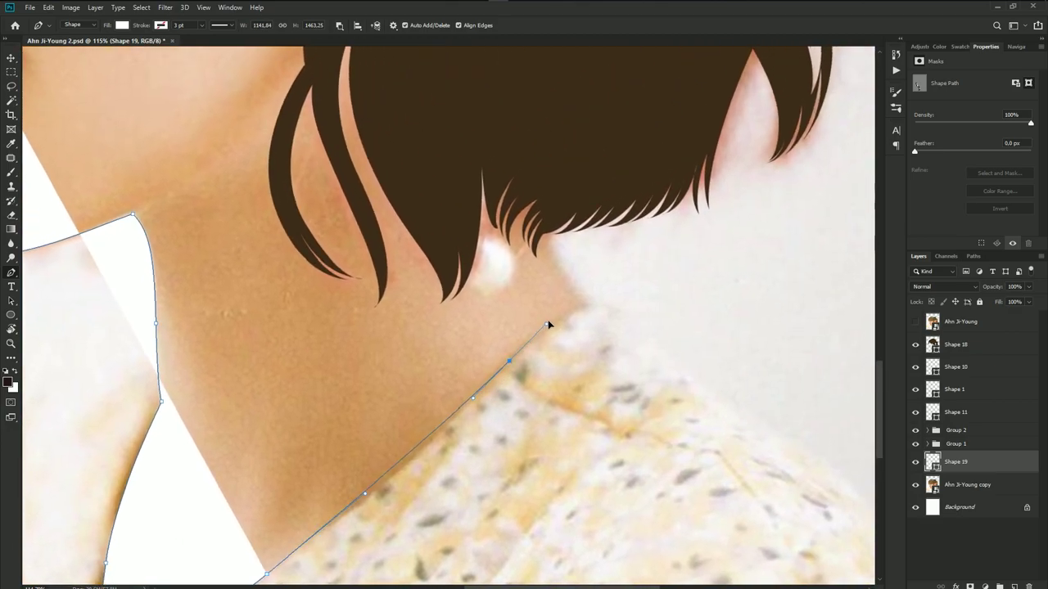
left_click(591, 304)
- Curve the outline up through the hair and over the head, closing it at the start
left_click_drag(540, 186, 538, 98)
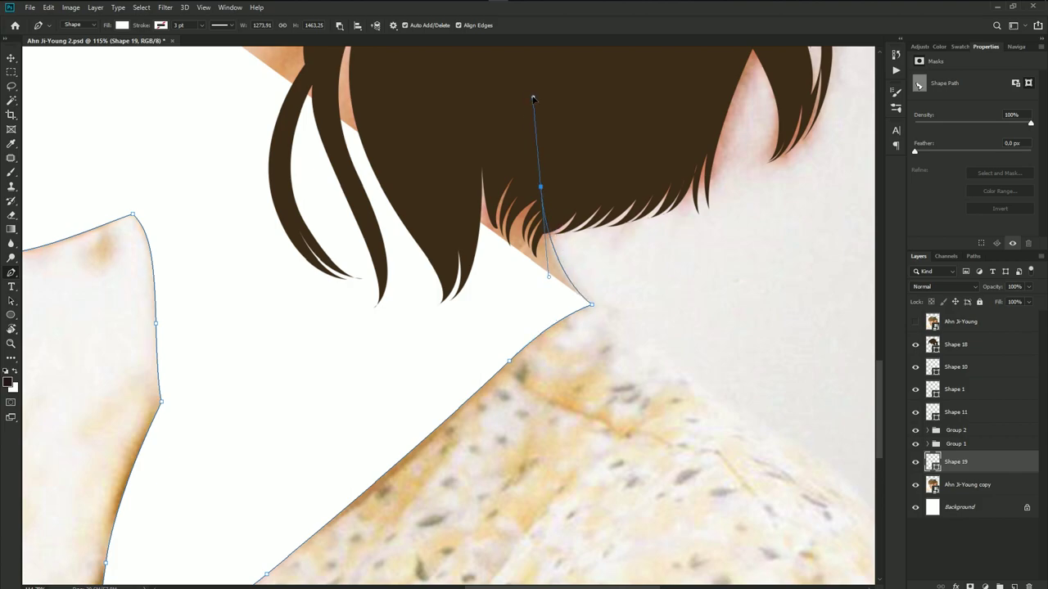
scroll(540, 103, "down", 5)
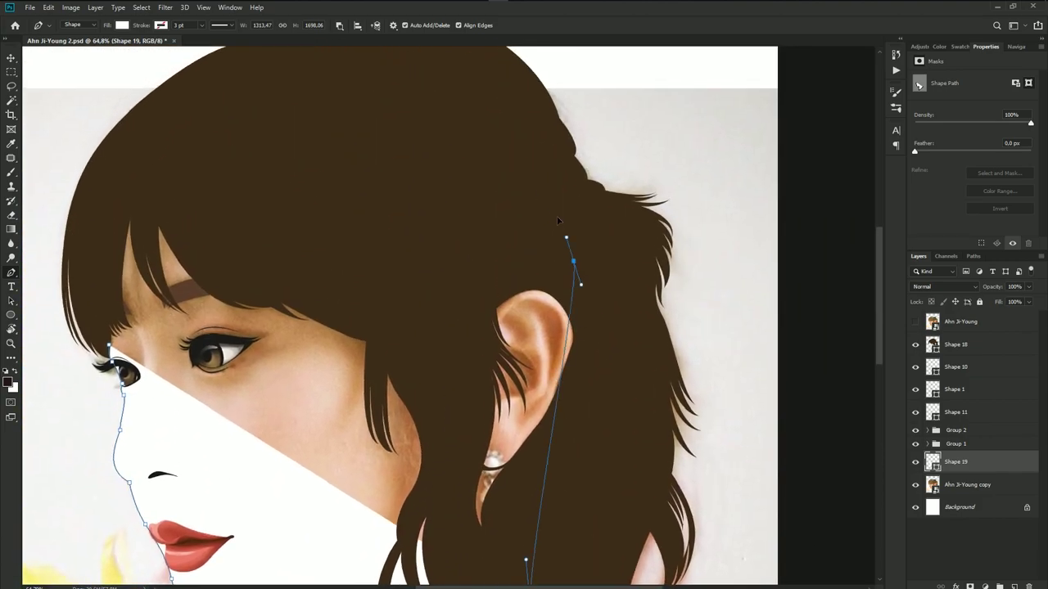
left_click_drag(572, 260, 531, 175)
left_click_drag(250, 139, 154, 180)
left_click(156, 181)
left_click_drag(112, 219, 99, 253)
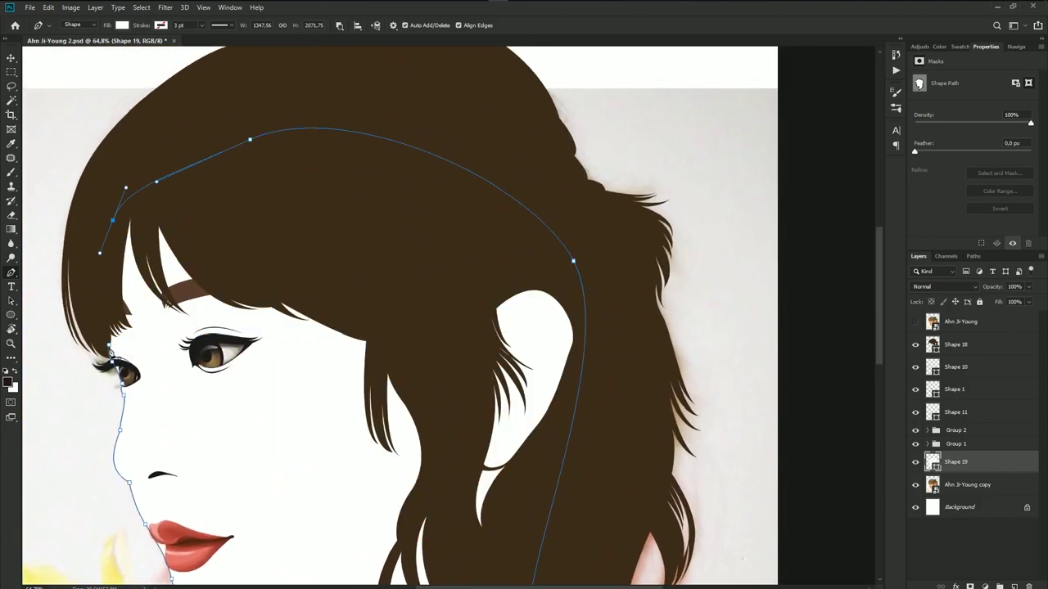
left_click(112, 352)
scroll(311, 347, "down", 5)
scroll(311, 346, "left", 5)
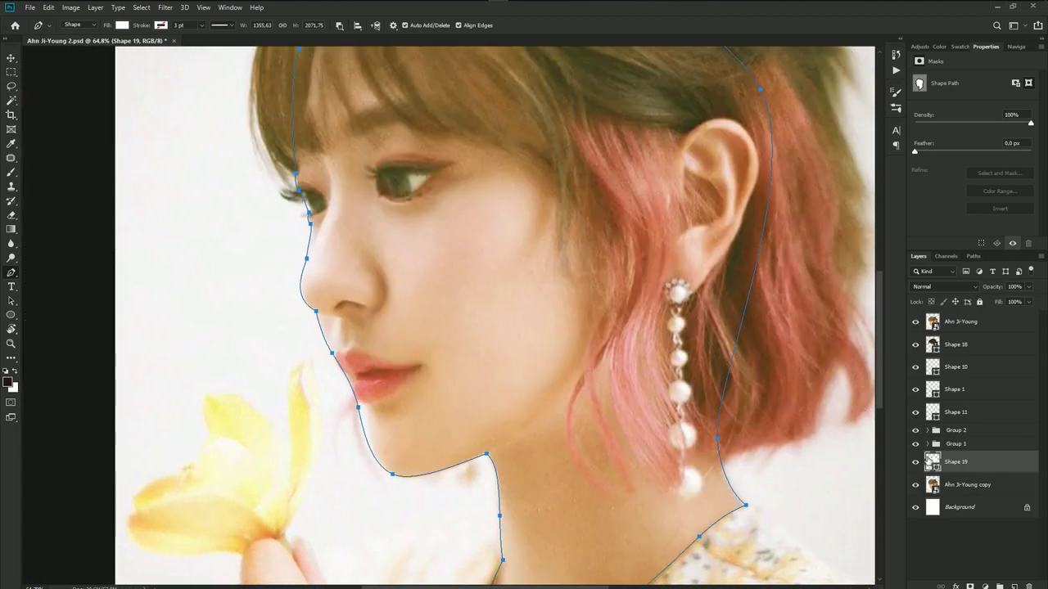
- Fill Shape 19 with a peach tone sampled from the photo, then hide the photo
double_click(931, 461)
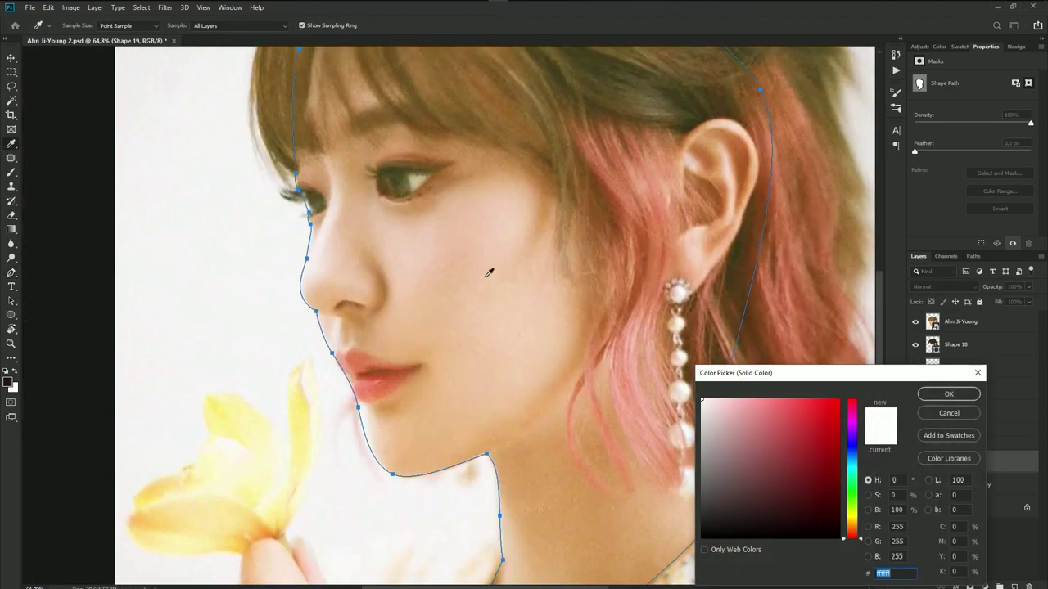
left_click(572, 327)
left_click(948, 394)
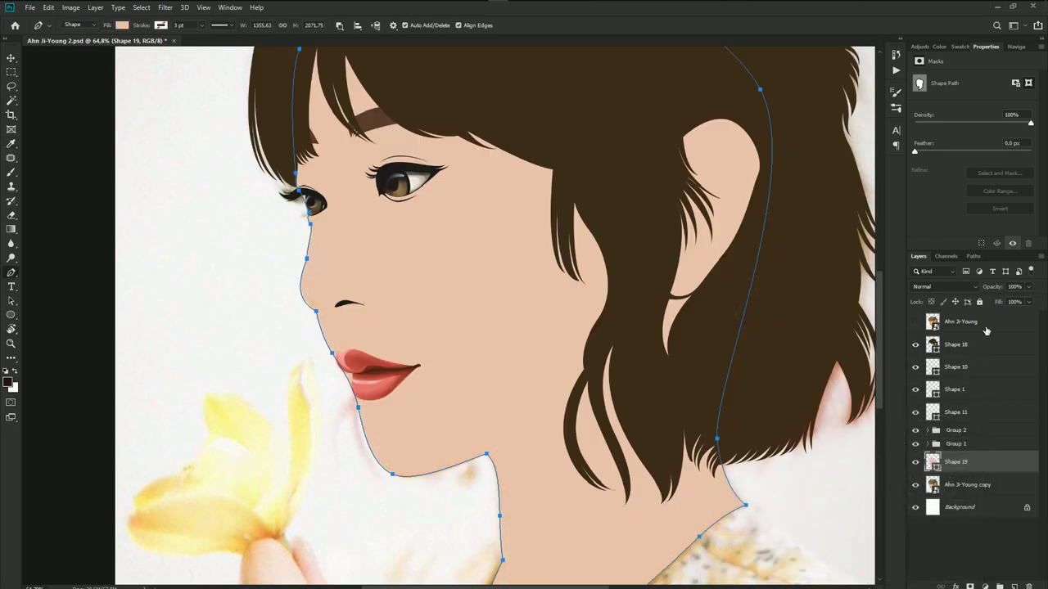
left_click(986, 328)
scroll(521, 352, "down", 2)
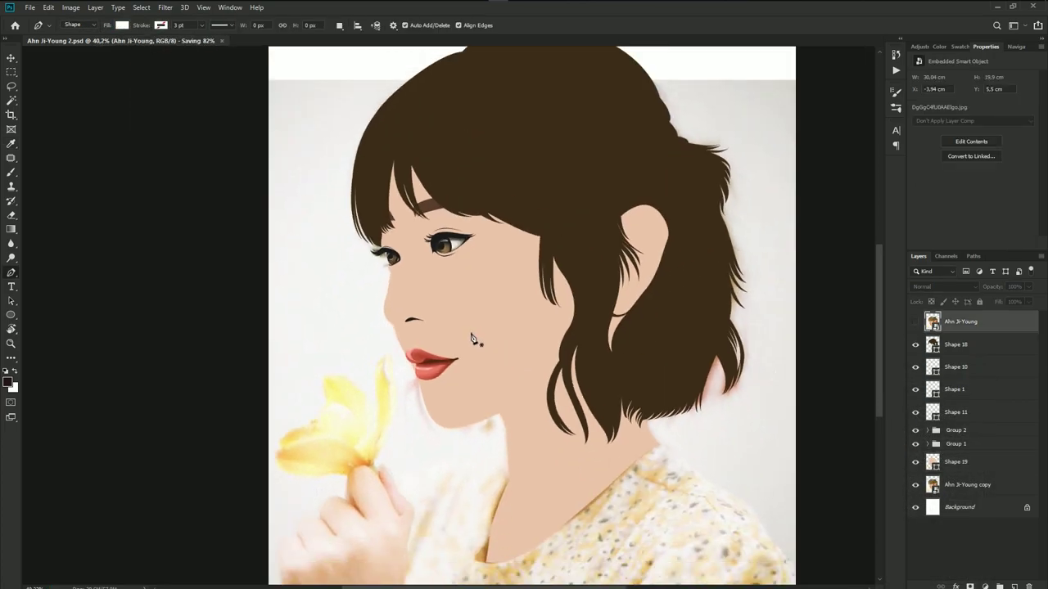
scroll(491, 351, "up", 1)
left_click_drag(586, 375, 443, 346)
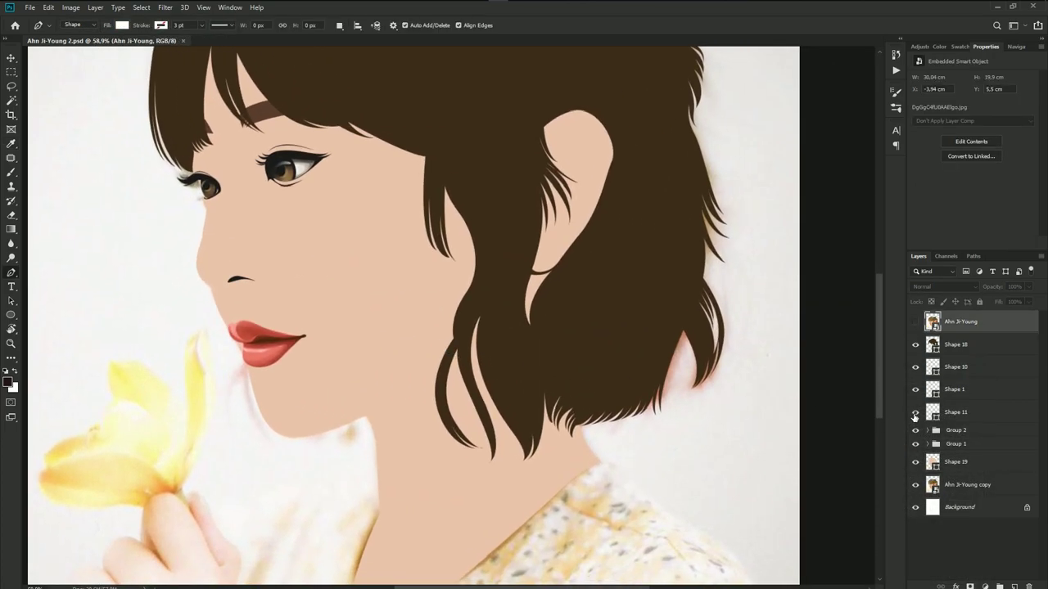
- Switch to the Path Selection tool and select the Shape 10 eyebrow layer
left_click(963, 461)
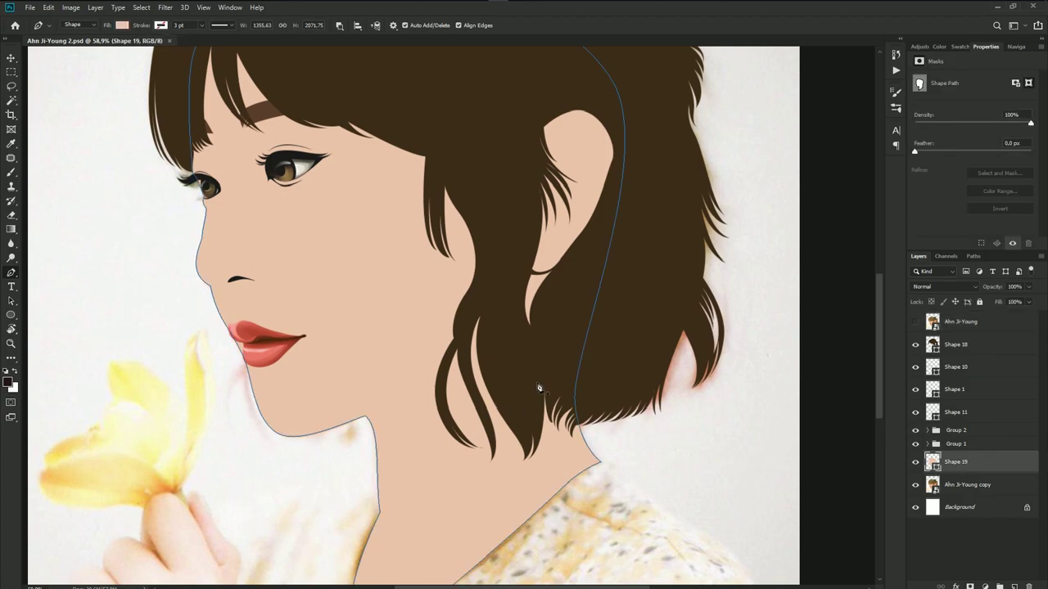
left_click(957, 346)
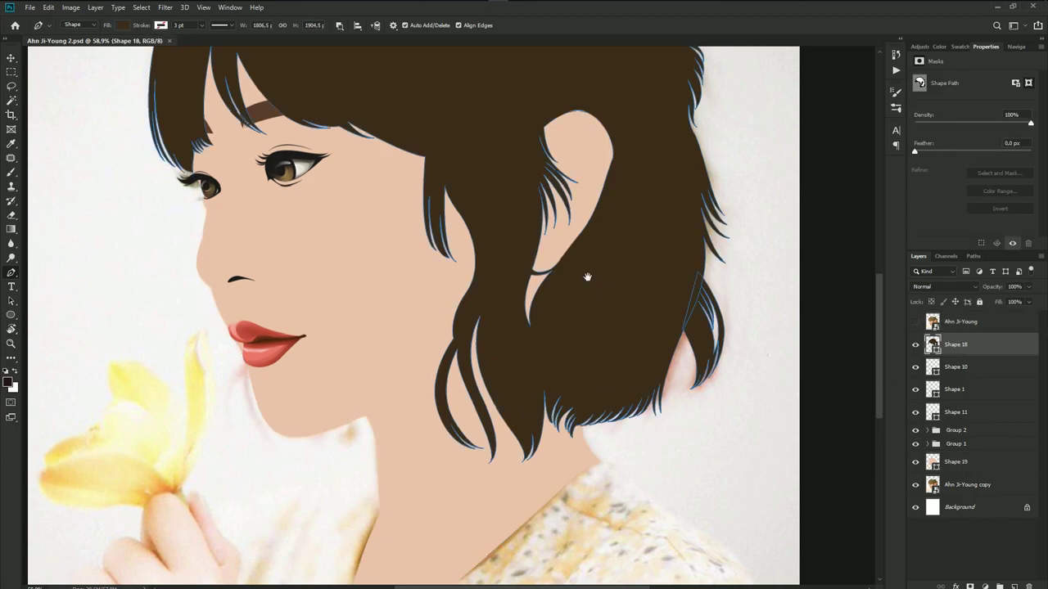
left_click_drag(563, 244, 512, 407)
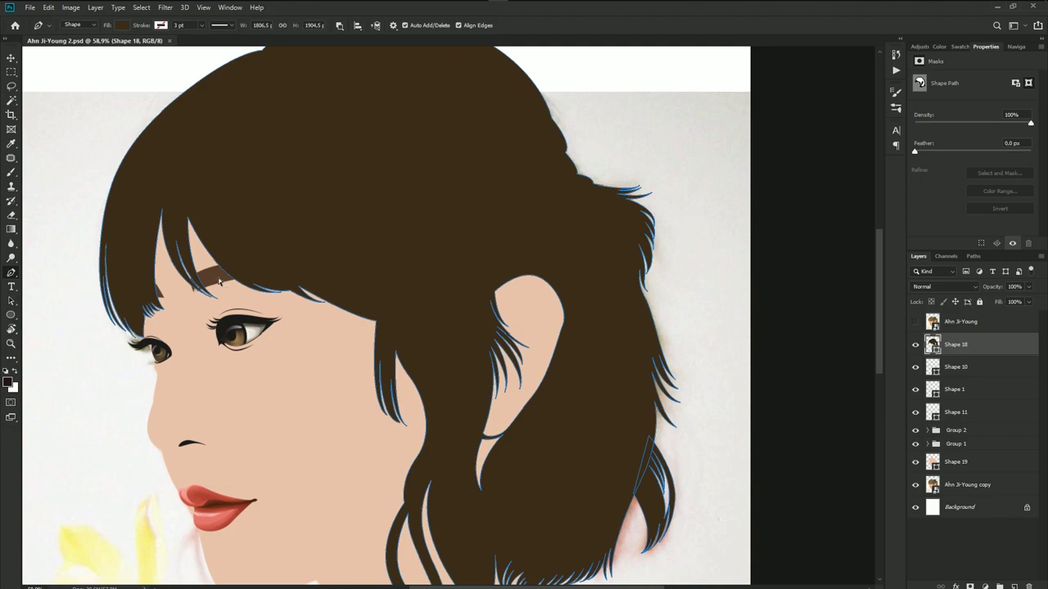
key("a")
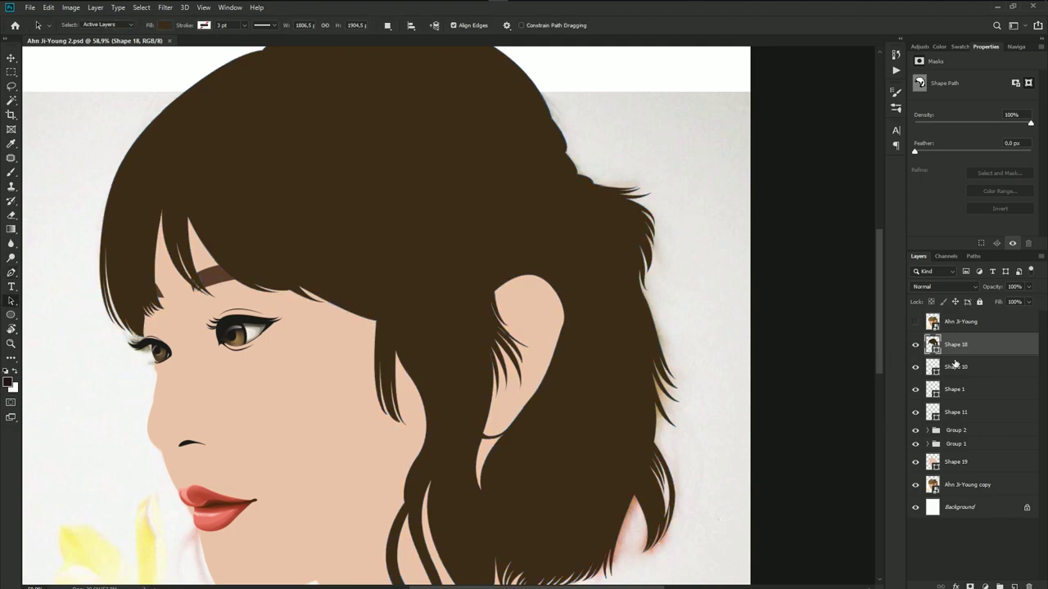
left_click(949, 366)
- Return to the Pen tool and show the reference photo zoomed on the ear
key("p")
scroll(528, 299, "up", 3)
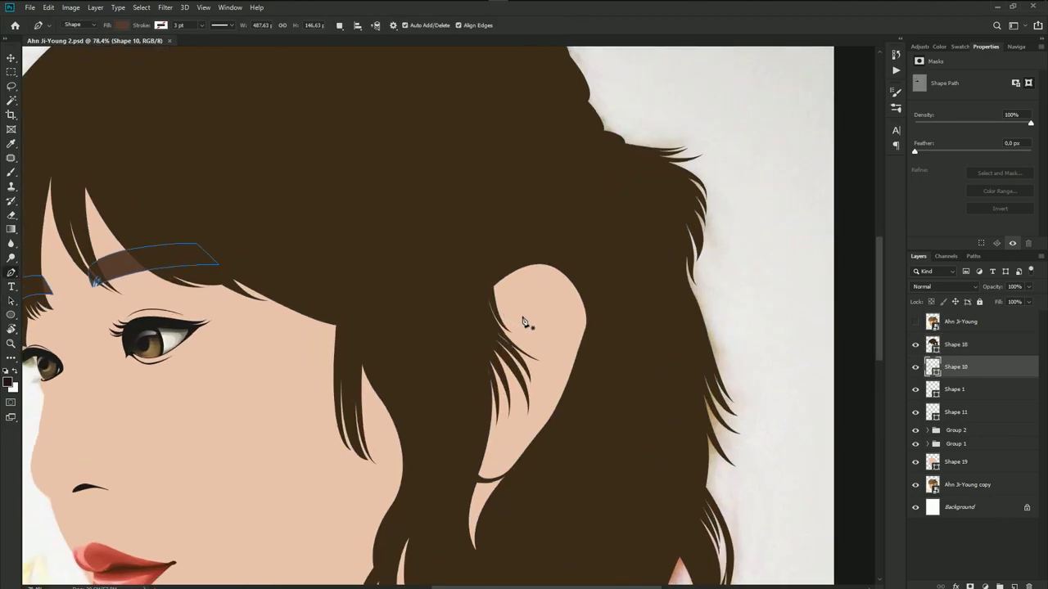
scroll(528, 298, "up", 3)
left_click(916, 323)
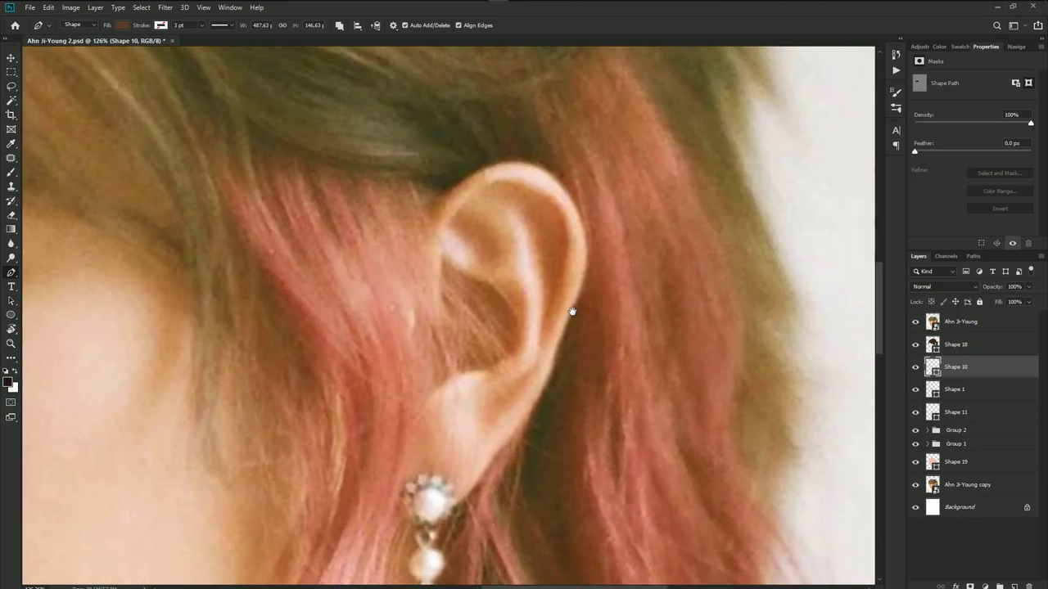
scroll(526, 226, "up", 1)
- Trace and close a crescent along the ear's upper rim, then reshape its inner curve
left_click_drag(520, 210, 523, 216)
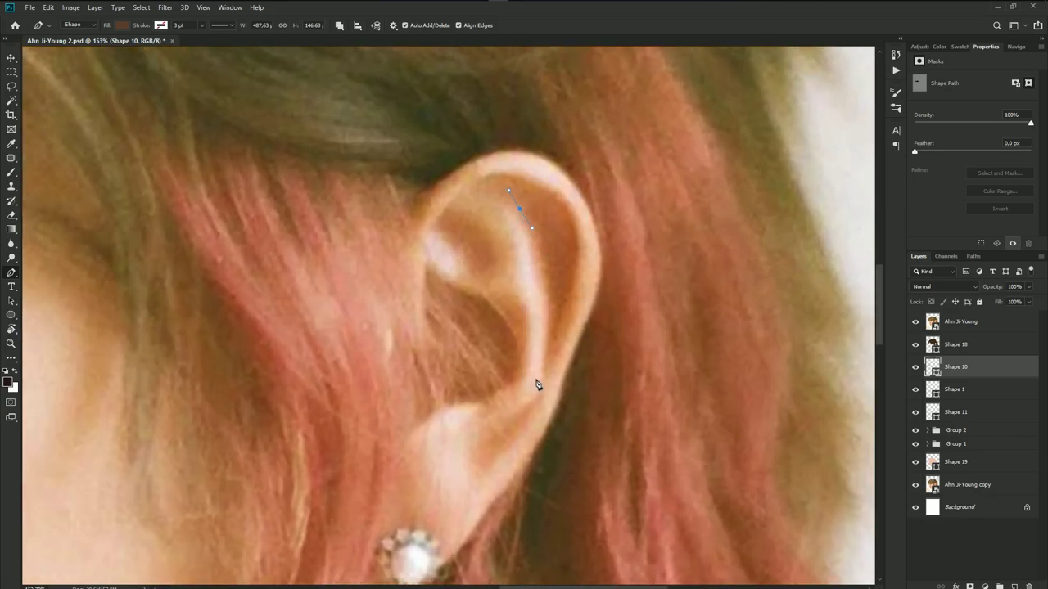
left_click_drag(540, 379, 513, 427)
left_click(499, 431)
left_click_drag(553, 366, 570, 320)
mouse_move(535, 181)
left_mouse_down()
mouse_move(467, 169)
mouse_move(479, 184)
left_mouse_up()
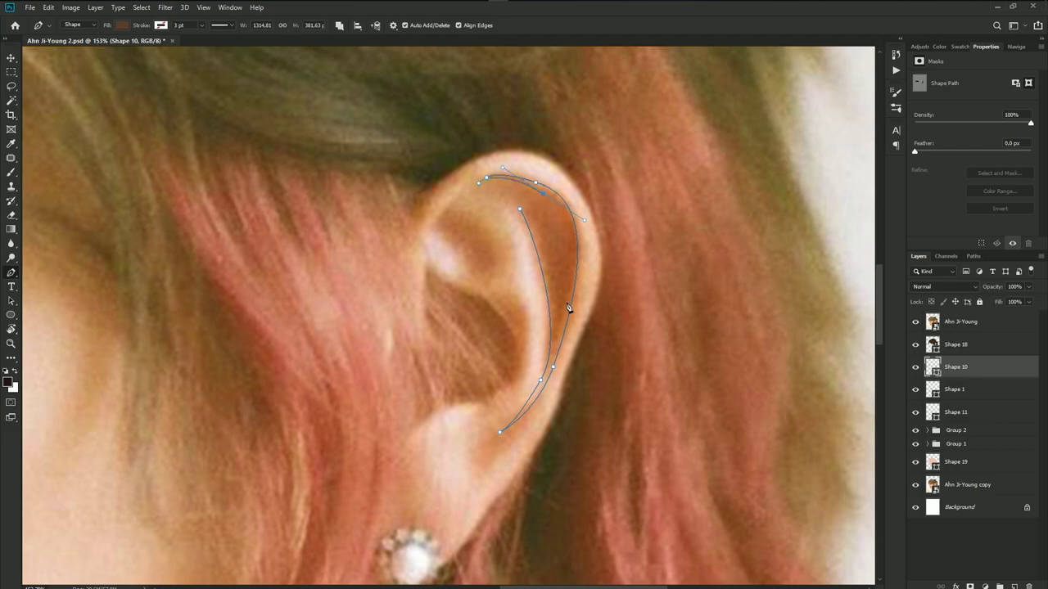
mouse_move(558, 343)
left_mouse_down()
mouse_move(552, 293)
mouse_move(561, 312)
left_mouse_up()
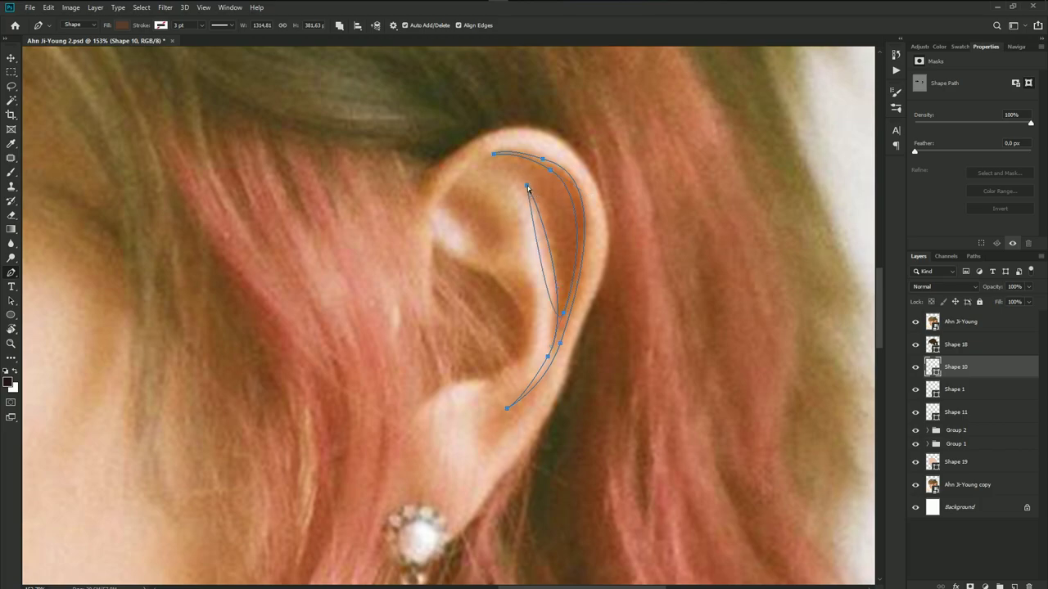
left_click(528, 189, "alt")
left_click(548, 219)
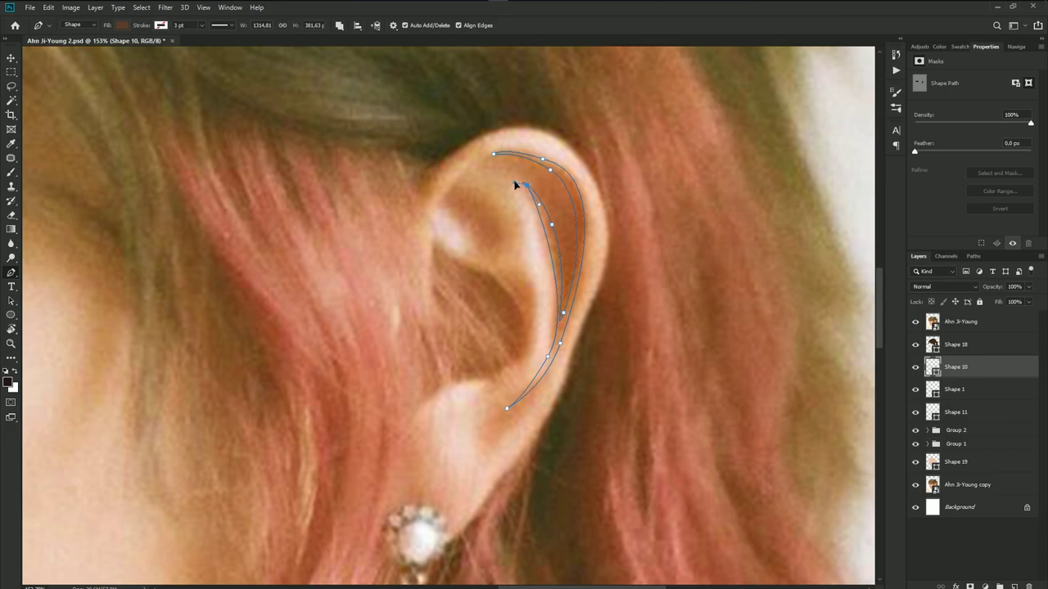
- Finish the previous ear path and hide the reference photo to review the illustration
scroll(622, 294, "down", 1)
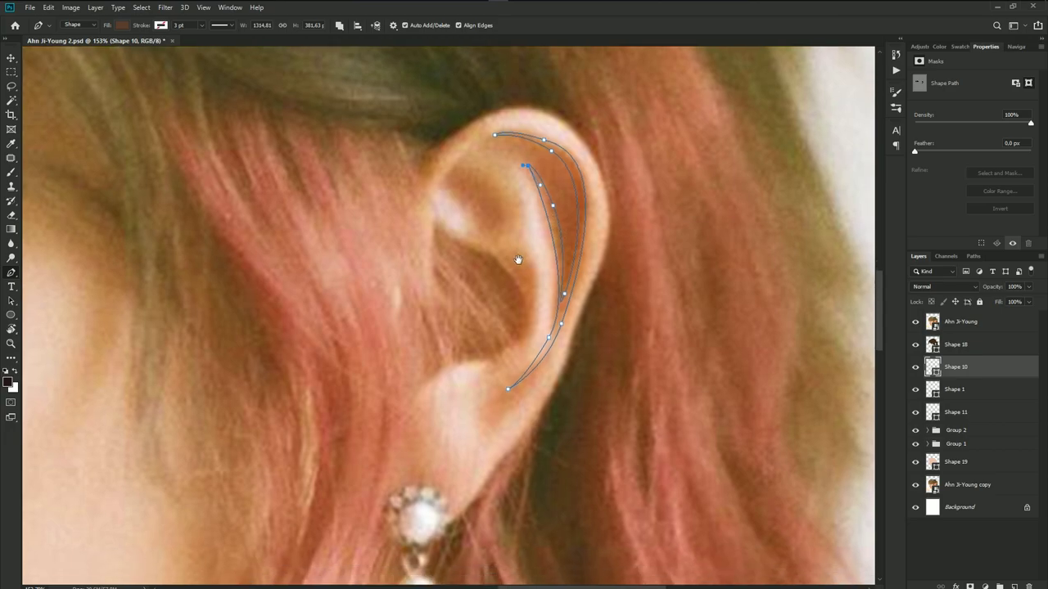
key("Return")
left_click(914, 322)
left_click(959, 322)
scroll(533, 275, "down", 2)
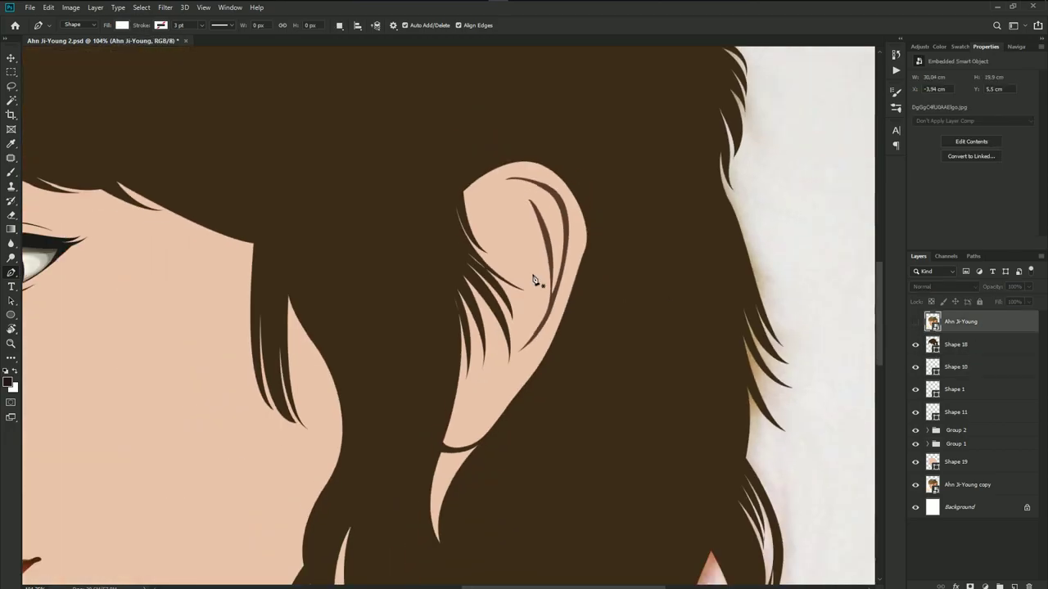
scroll(563, 304, "down", 2)
scroll(557, 319, "down", 1)
scroll(558, 319, "up", 1)
scroll(565, 313, "up", 1)
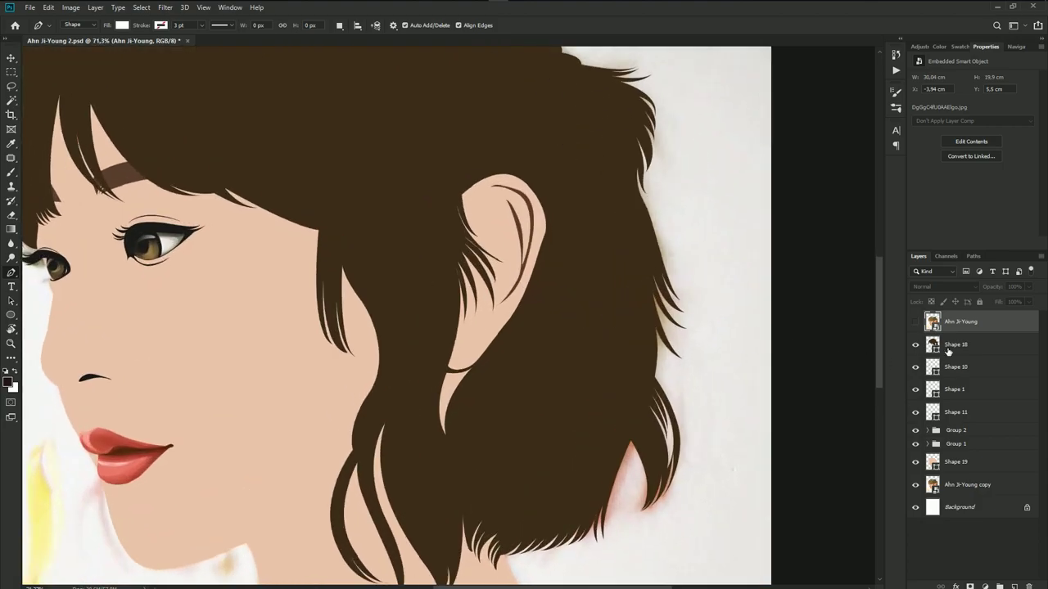
- Select the Shape 10 ear-line layer and show the reference photo again
left_click(948, 347)
left_click(955, 409)
left_click(956, 368)
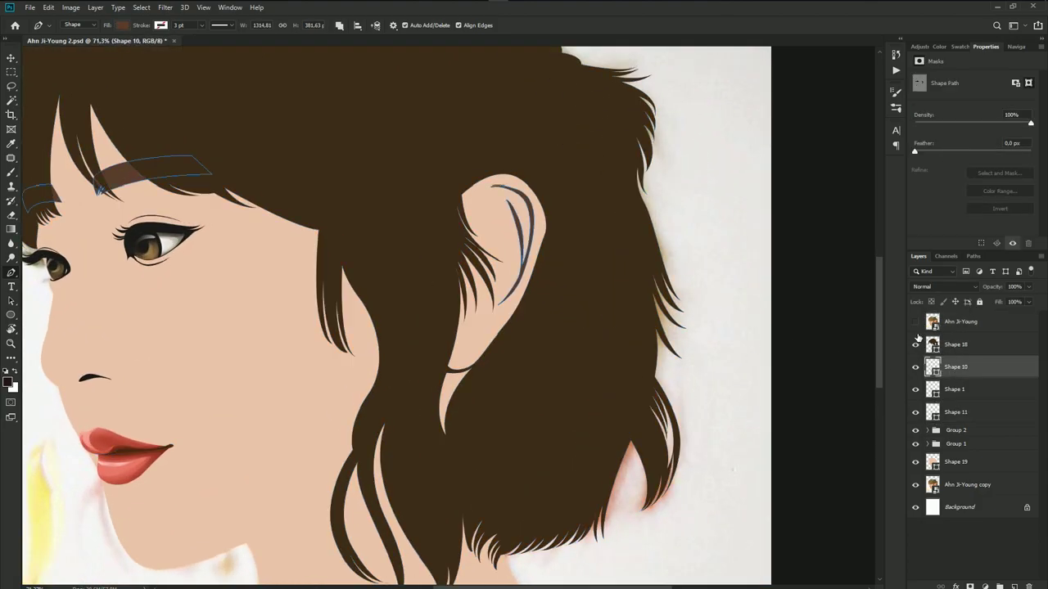
left_click(915, 321)
scroll(524, 259, "up", 1)
scroll(450, 237, "up", 1)
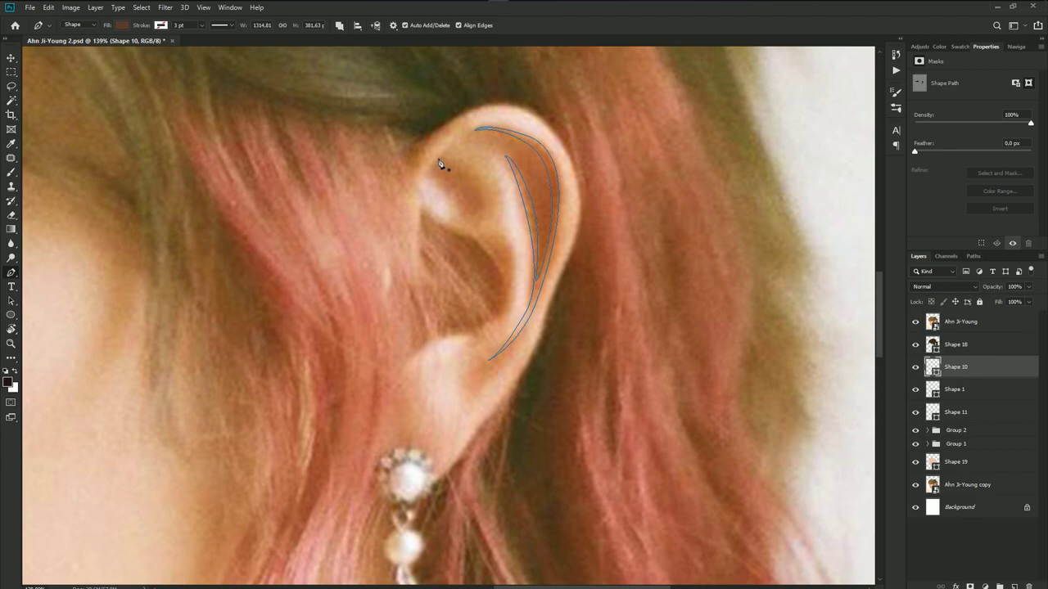
- Trace a closed, curved inner-ear shading path over the photo
left_click_drag(418, 217, 424, 264)
left_click_drag(402, 356, 387, 382)
left_click_drag(446, 342, 494, 342)
left_click_drag(489, 249, 443, 209)
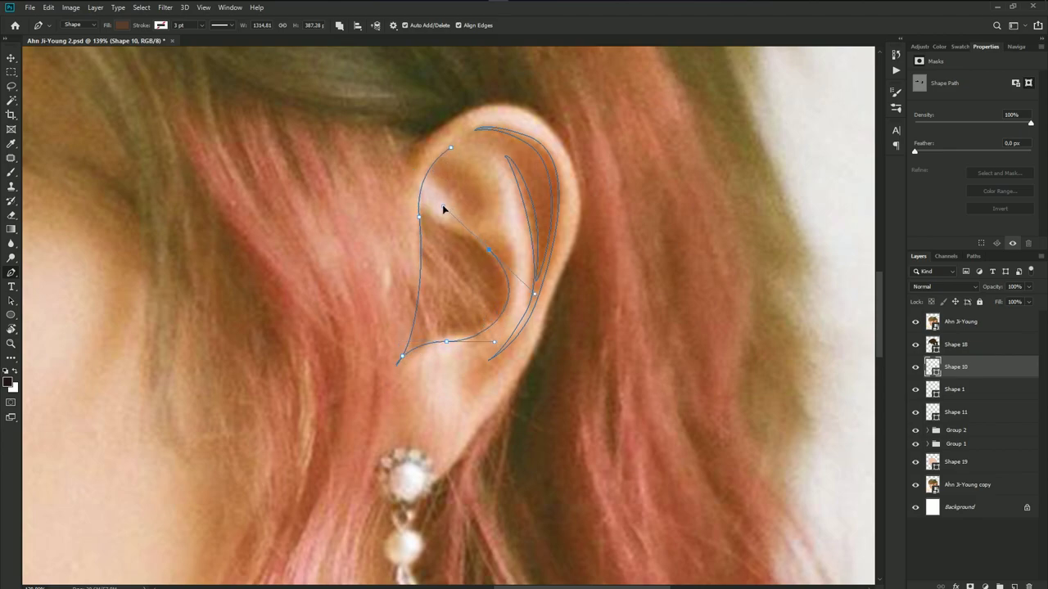
left_click_drag(476, 326, 434, 339)
left_click_drag(427, 257, 418, 197)
left_click(450, 149)
- Hide the reference photo to review the ear and save the document
left_click(915, 321)
left_click(957, 322)
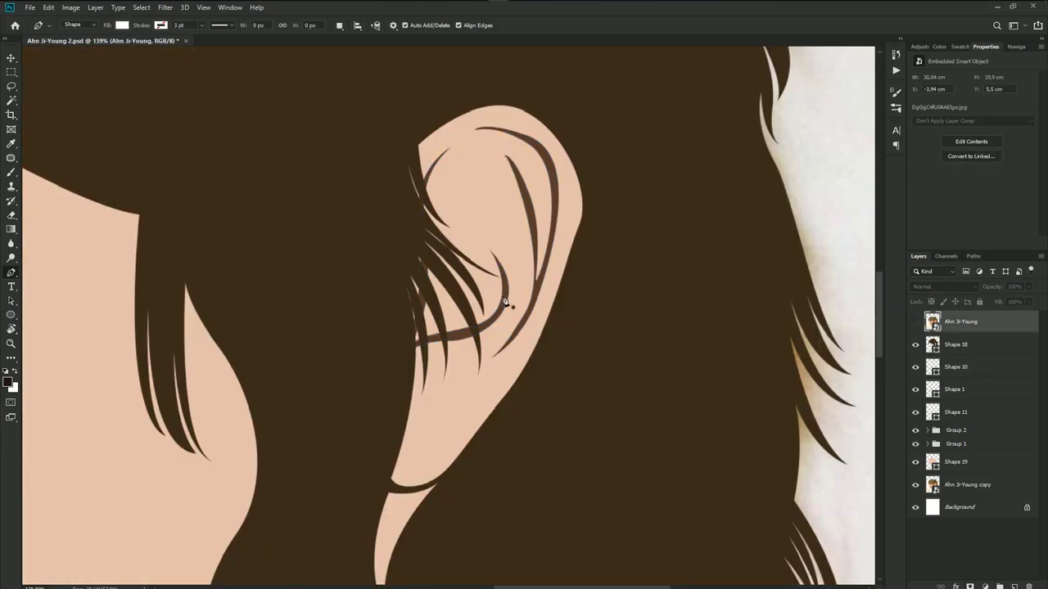
scroll(503, 300, "down", 3, "alt")
scroll(466, 336, "down", 3, "alt")
scroll(434, 373, "down", 2, "alt")
key("ctrl+s")
scroll(435, 374, "up", 1)
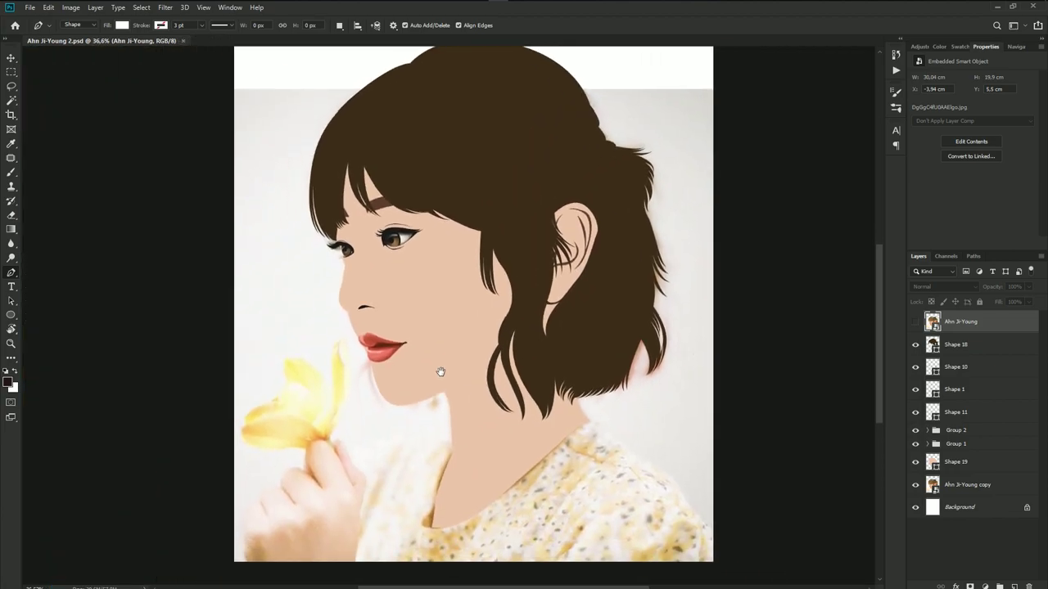
scroll(437, 369, "up", 1)
scroll(369, 300, "up", 3)
scroll(362, 306, "up", 2)
- Select the Shape 1 eye outline layer and show the reference photo
left_click_drag(412, 323, 388, 355)
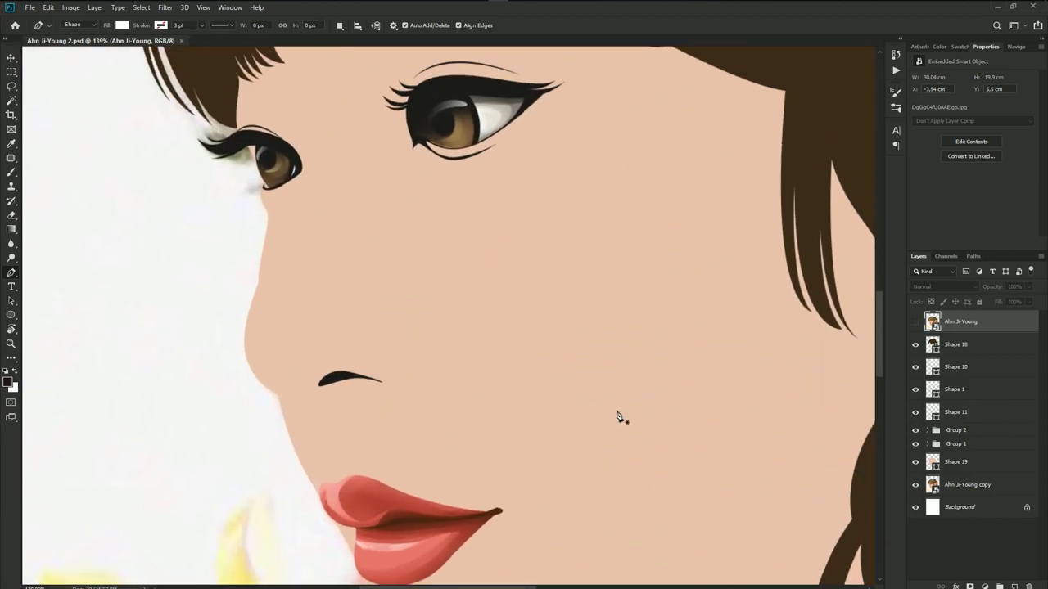
left_click(949, 398)
scroll(608, 306, "down", 2)
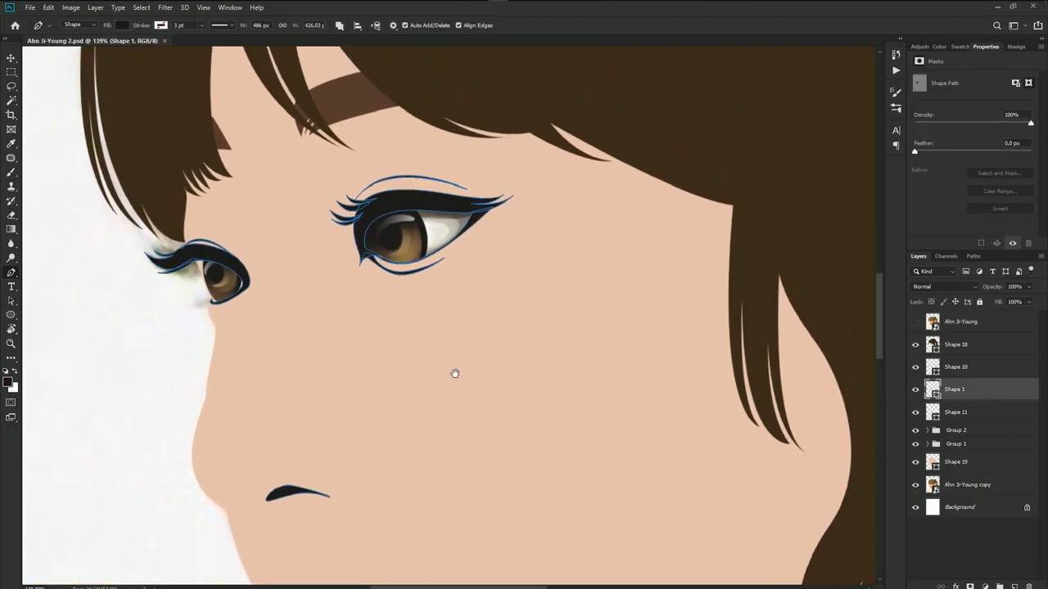
scroll(453, 374, "down", 1)
scroll(464, 381, "down", 1)
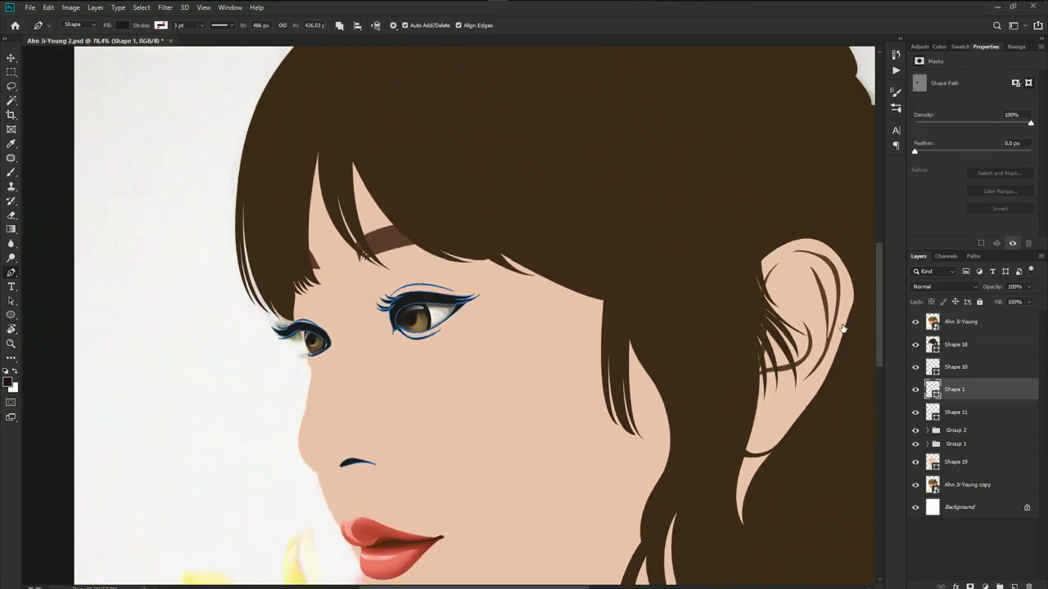
left_click(915, 322)
scroll(425, 314, "up", 3)
- Give Shape 1 a reddish fill sampled from the photo's eye, then hide the photo
double_click(933, 390)
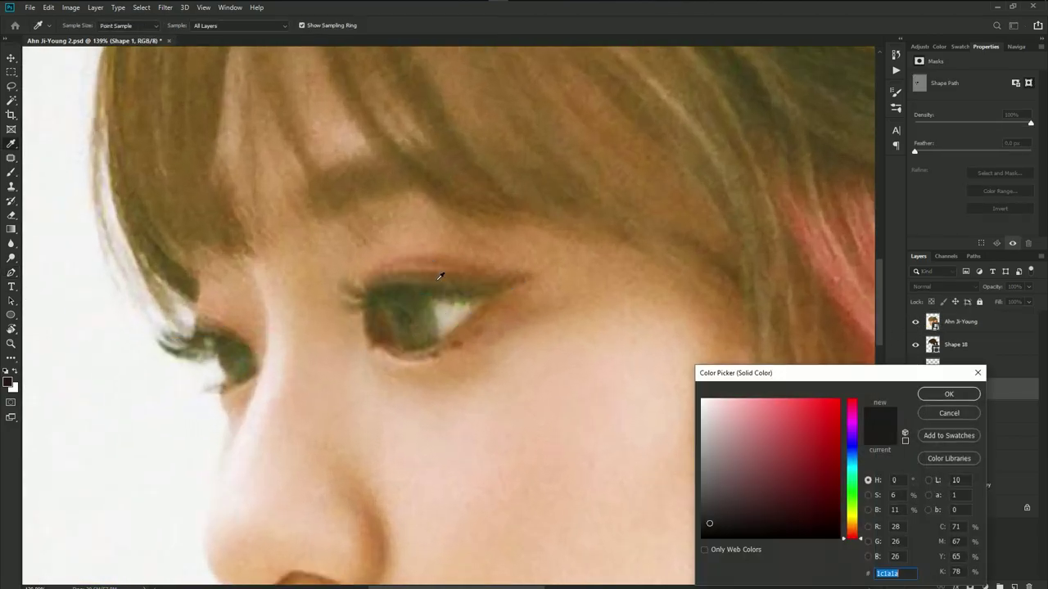
left_click(404, 286)
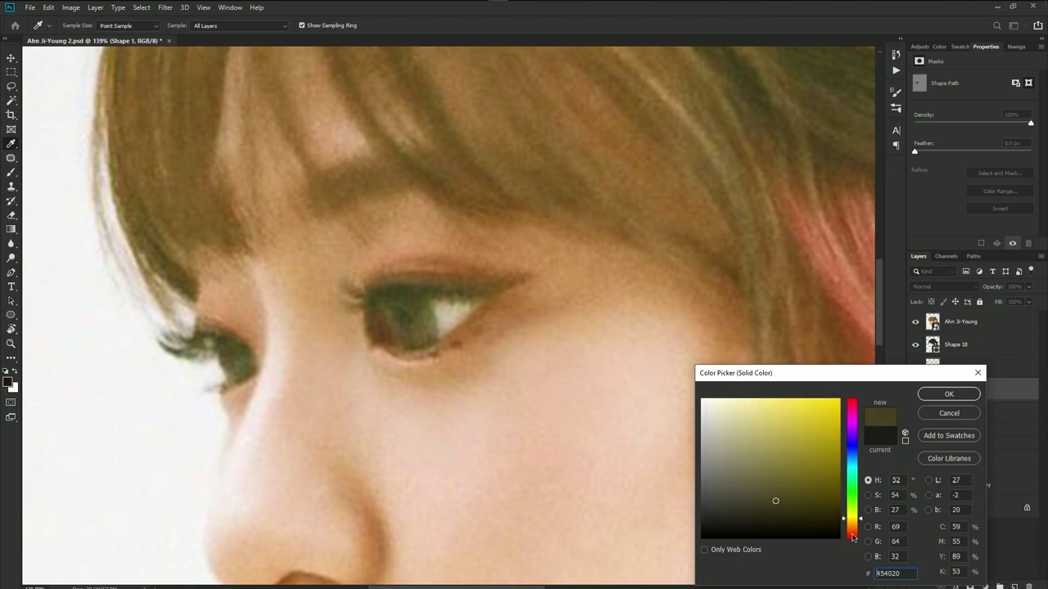
left_click(851, 533)
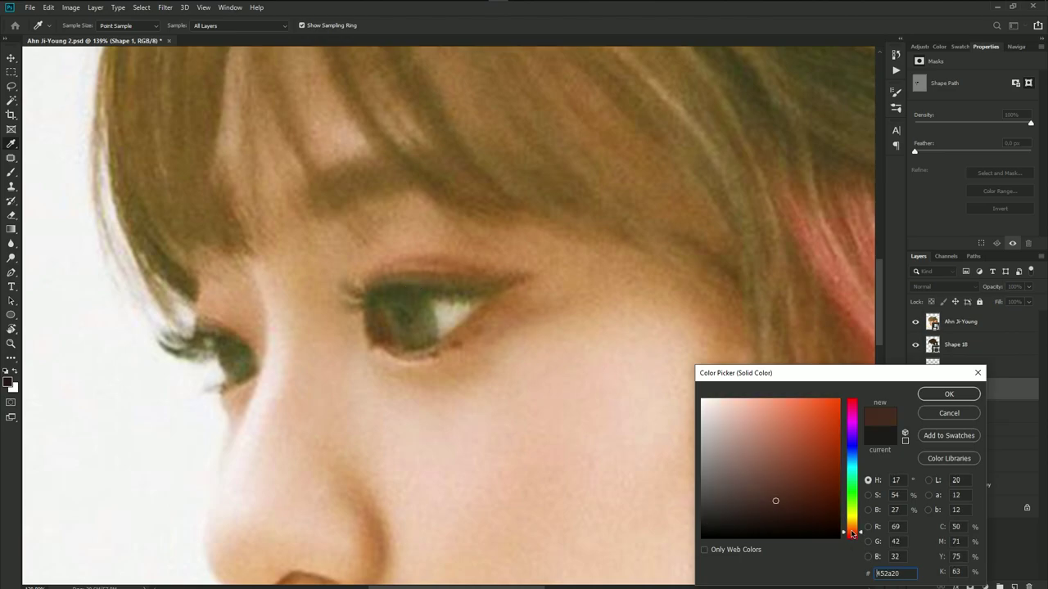
left_click(949, 393)
left_click(915, 322)
scroll(589, 383, "down", 2)
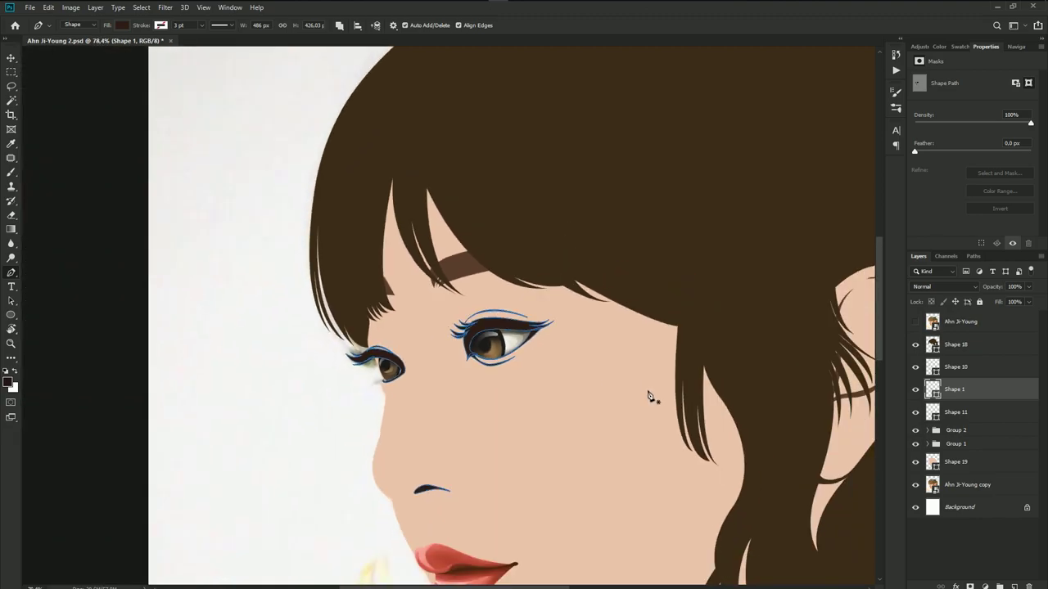
- Refine the Shape 1 fill to dark reddish brown #2d1810
double_click(931, 391)
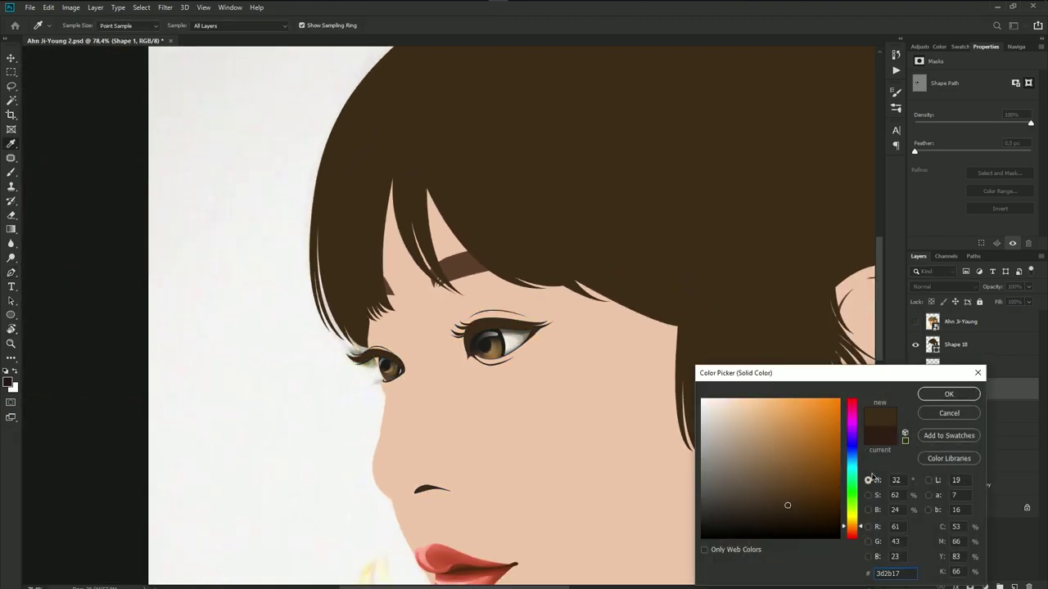
left_click(851, 532)
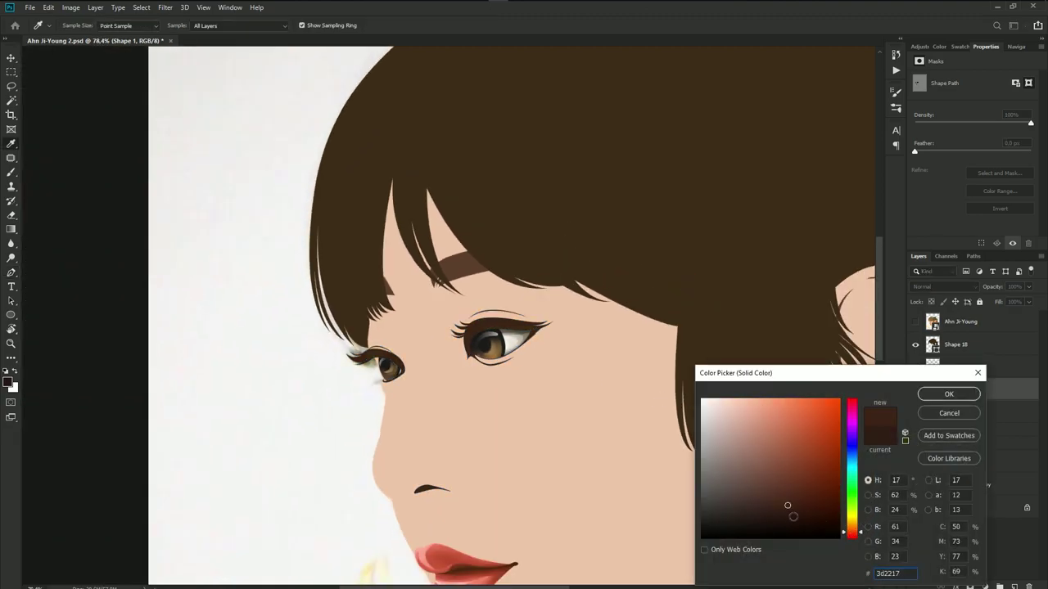
left_click(786, 513)
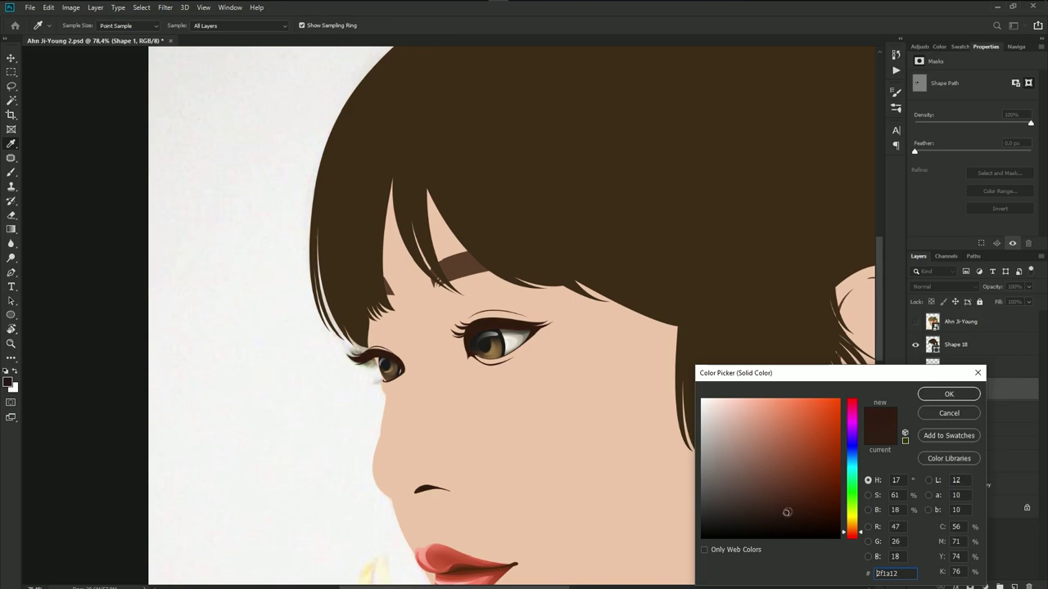
left_click_drag(786, 513, 796, 506)
left_click(790, 514)
left_click(948, 393)
scroll(491, 349, "up", 2)
scroll(491, 349, "up", 2)
scroll(491, 349, "up", 3)
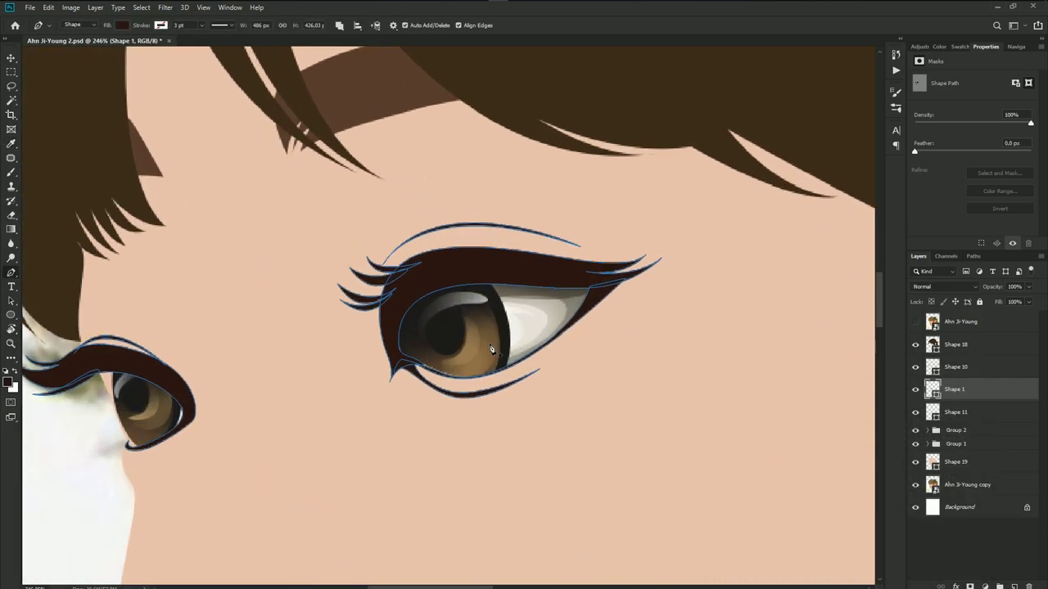
scroll(491, 349, "up", 1)
- Set the pupil layer Ellipse 1 copy 2 to the dark brown fill
key("v")
left_click(442, 346)
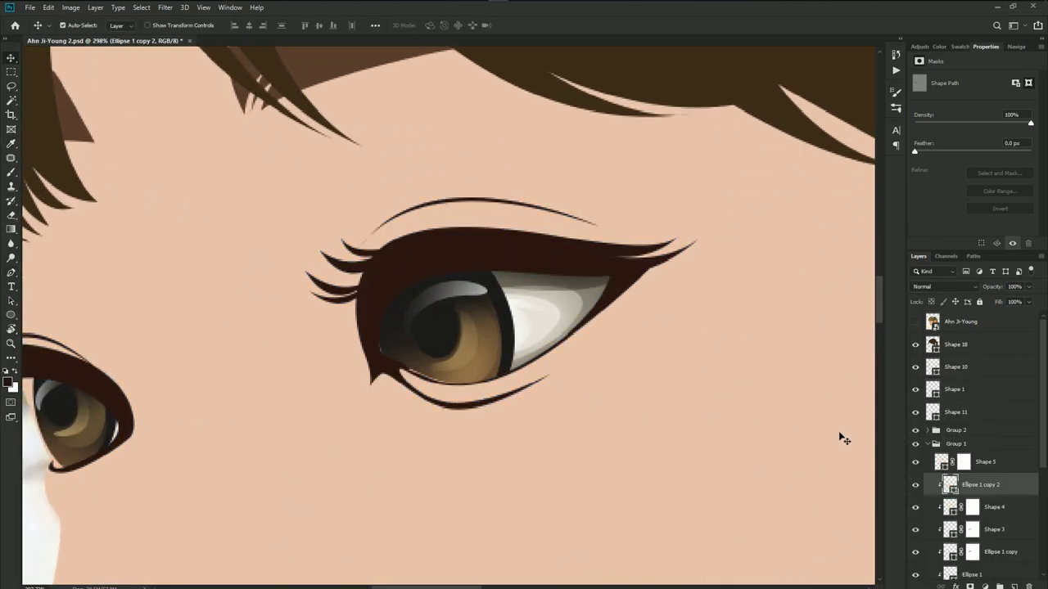
double_click(950, 485)
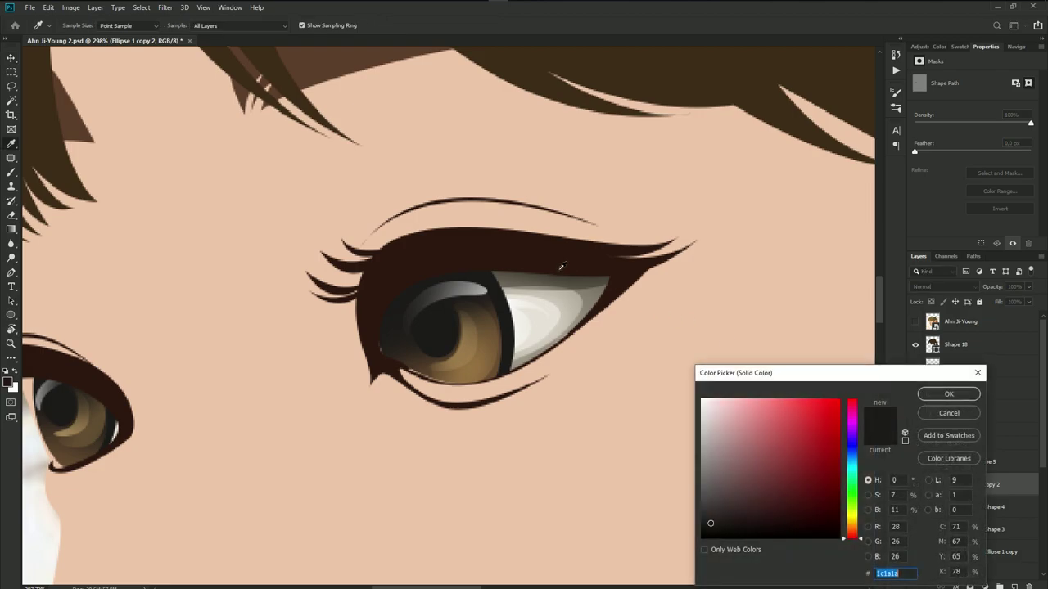
left_click(948, 395)
- Select Shape 2 and inspect Shape 6's fill colour without changing it
scroll(949, 524, "down", 5)
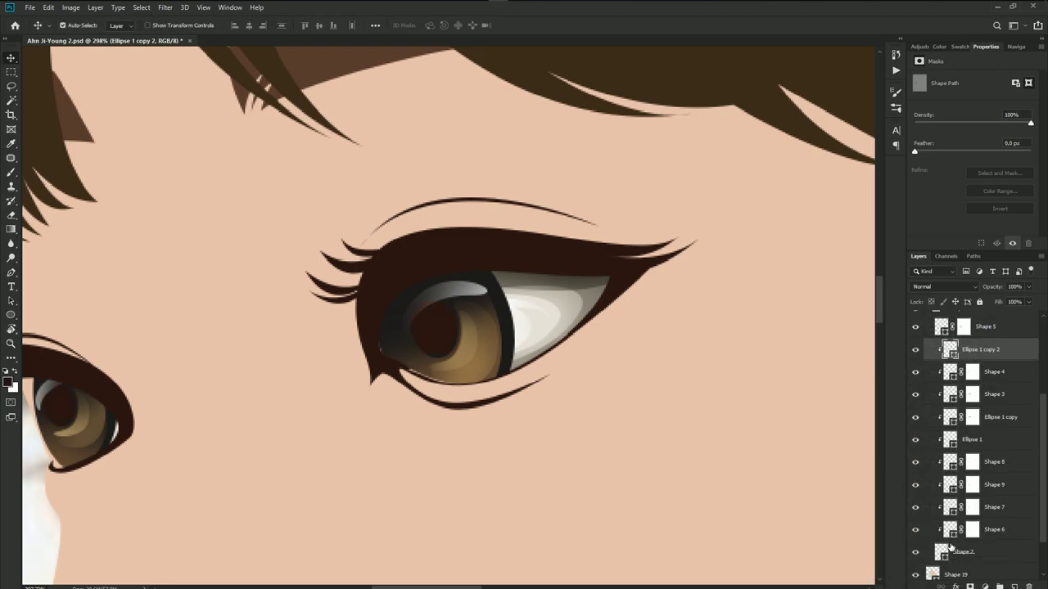
left_click(943, 552)
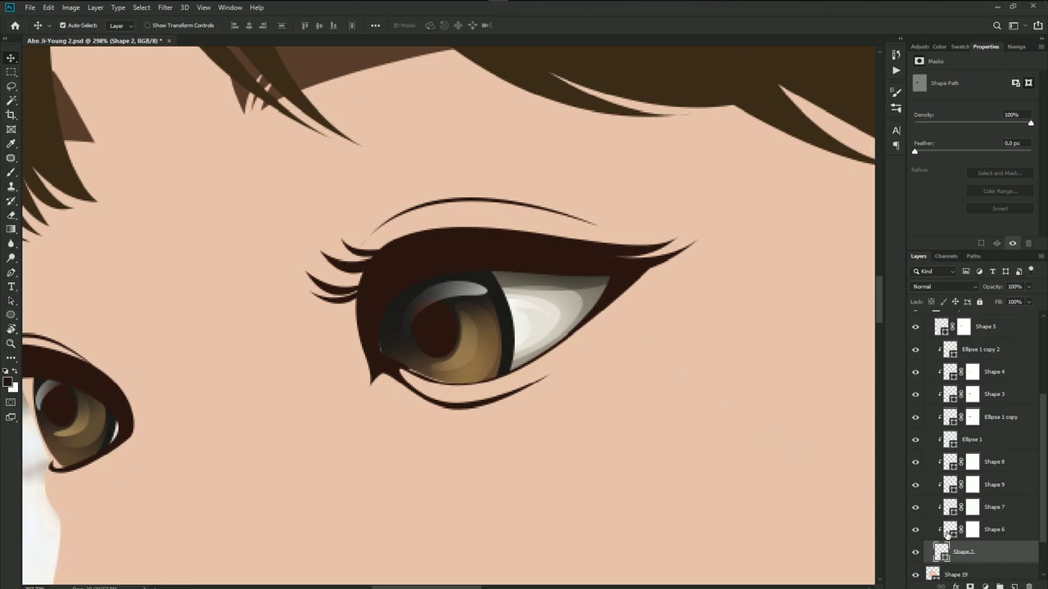
double_click(948, 530)
left_click(947, 414)
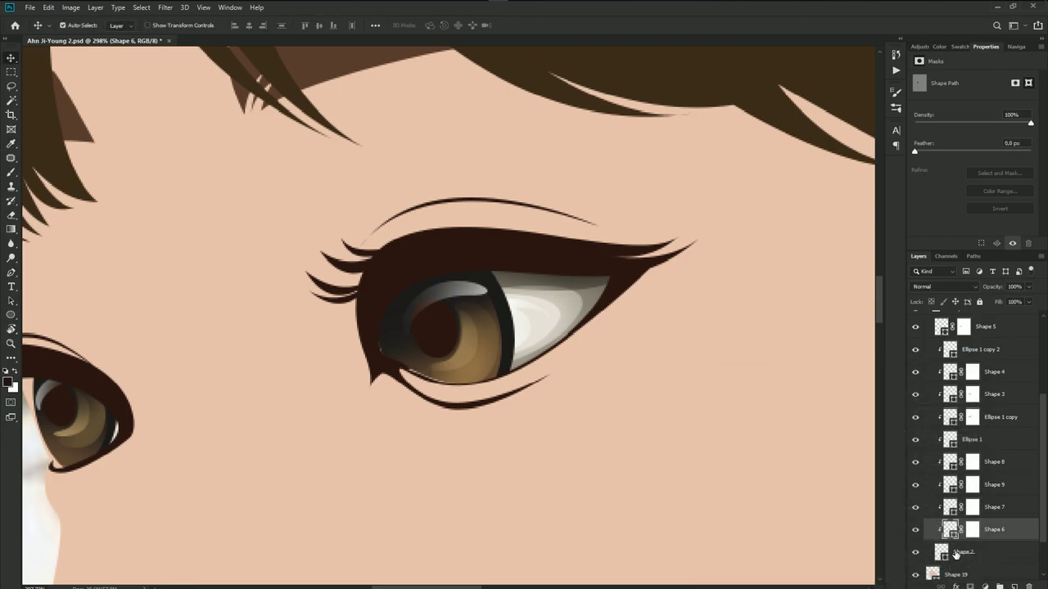
- Give the Ellipse 1 iris ring the eyeliner's #2d1810 and view the whole face
double_click(949, 442)
left_click(486, 243)
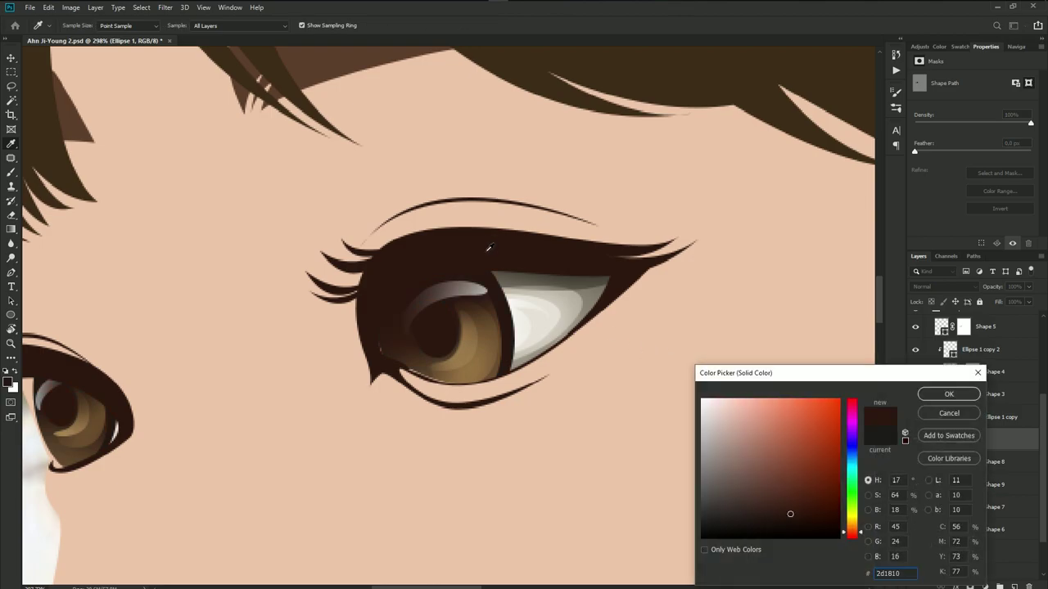
left_click(948, 393)
key("v")
scroll(571, 386, "down", 10)
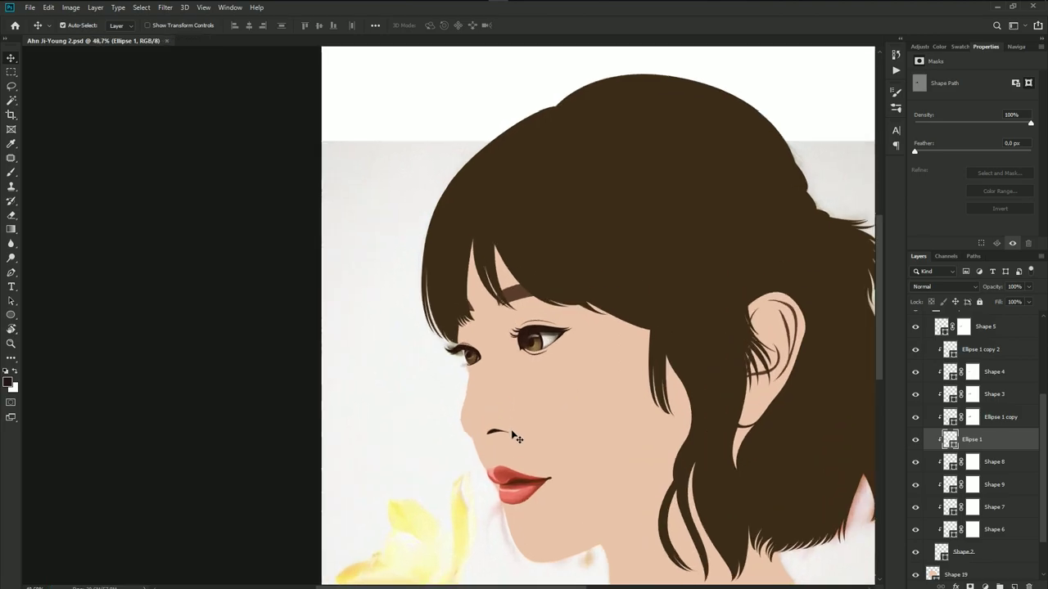
scroll(595, 418, "up", 4)
scroll(495, 423, "up", 4)
scroll(497, 418, "down", 2)
scroll(498, 409, "down", 2)
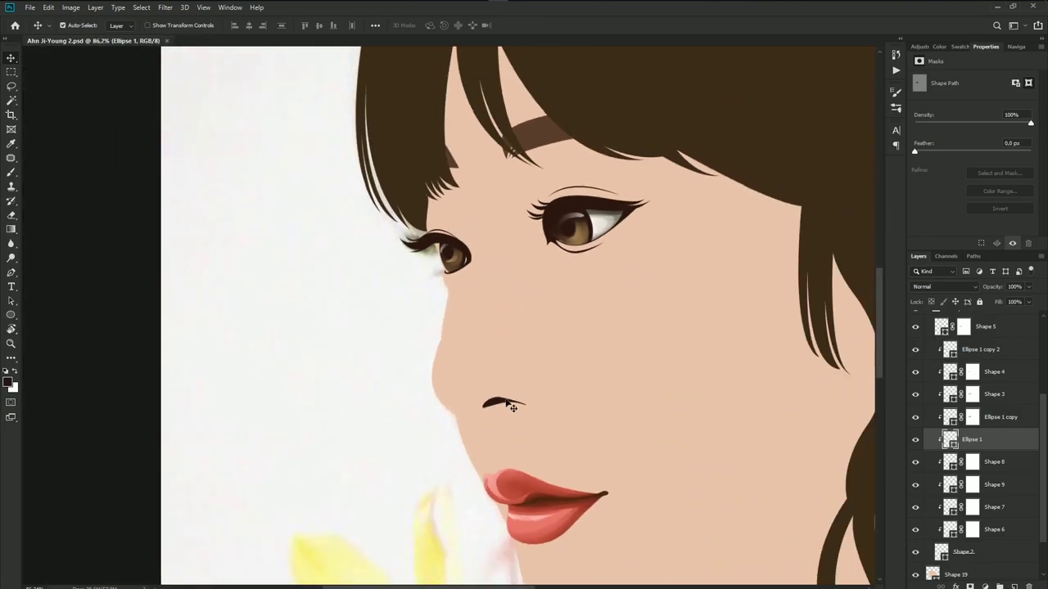
scroll(930, 359, "up", 2)
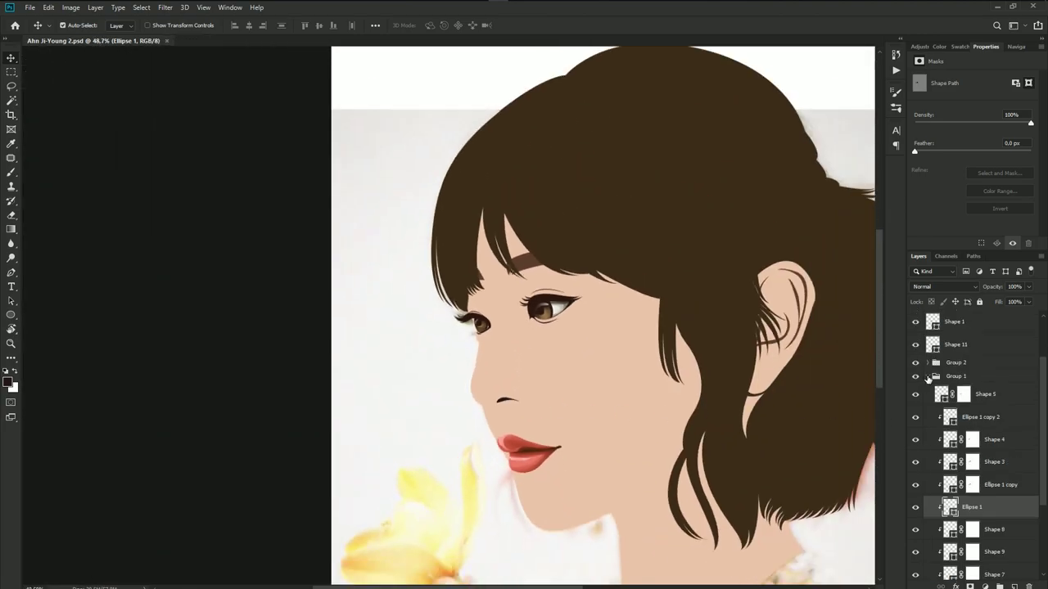
- Collapse the eye group and duplicate Shape 19 as a copy clipped to it
left_click(928, 378)
left_click_drag(609, 439, 557, 383)
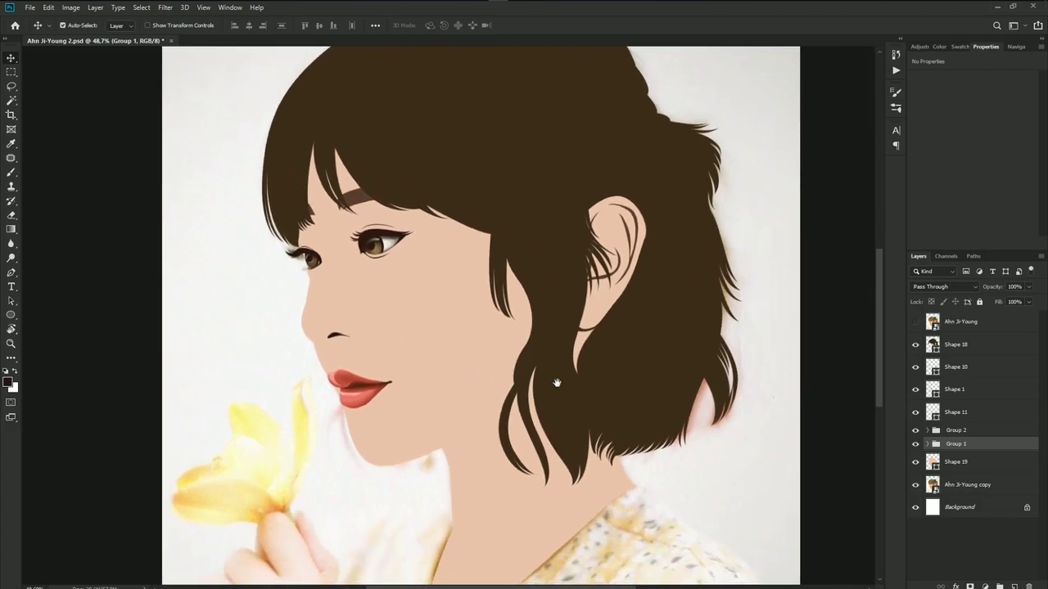
left_click(960, 468)
key("ctrl+j")
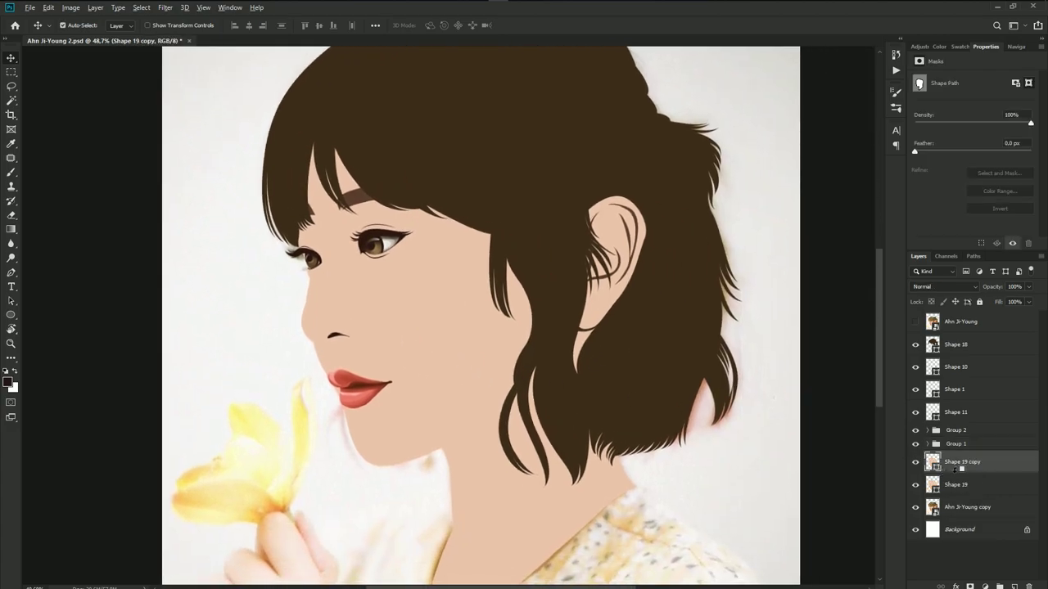
key("ctrl+alt+g")
- Fill the Shape 19 copy with a skin tone sampled from the photo's face
left_click(915, 322)
double_click(942, 463)
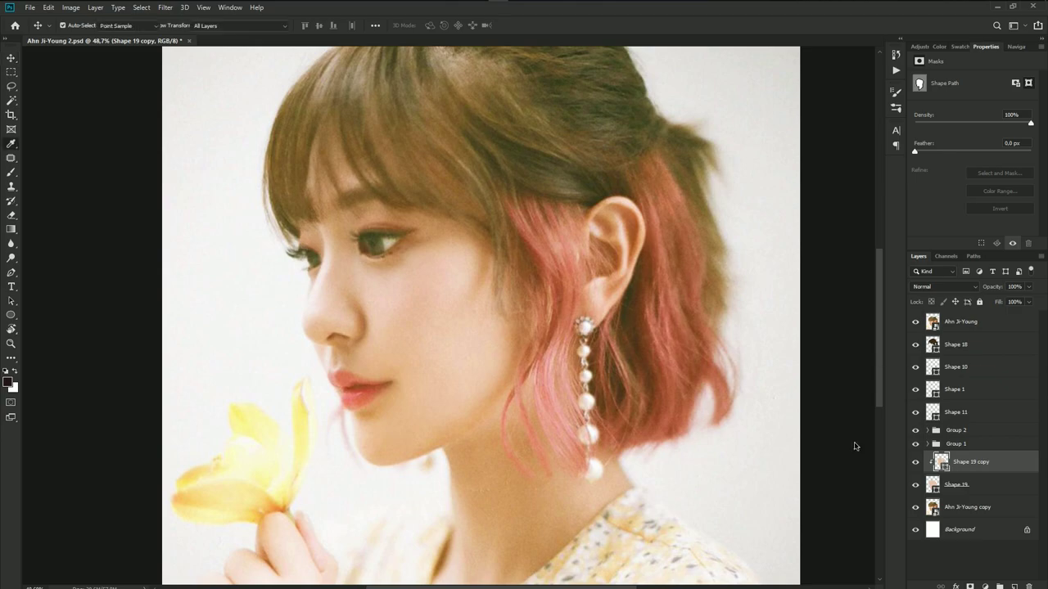
left_click(422, 415)
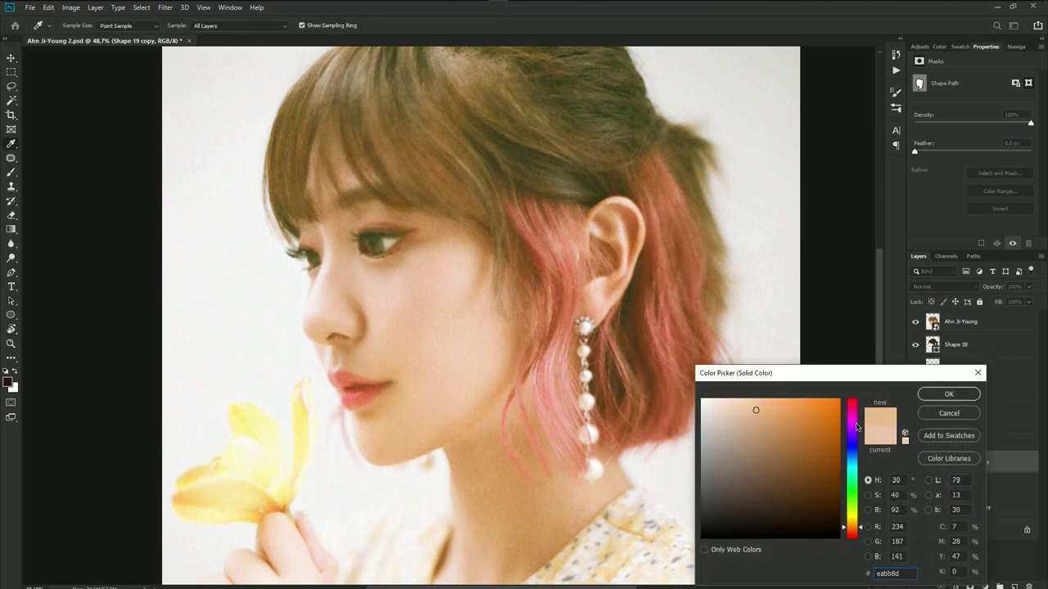
left_click(476, 299)
left_click(948, 414)
left_click(915, 321)
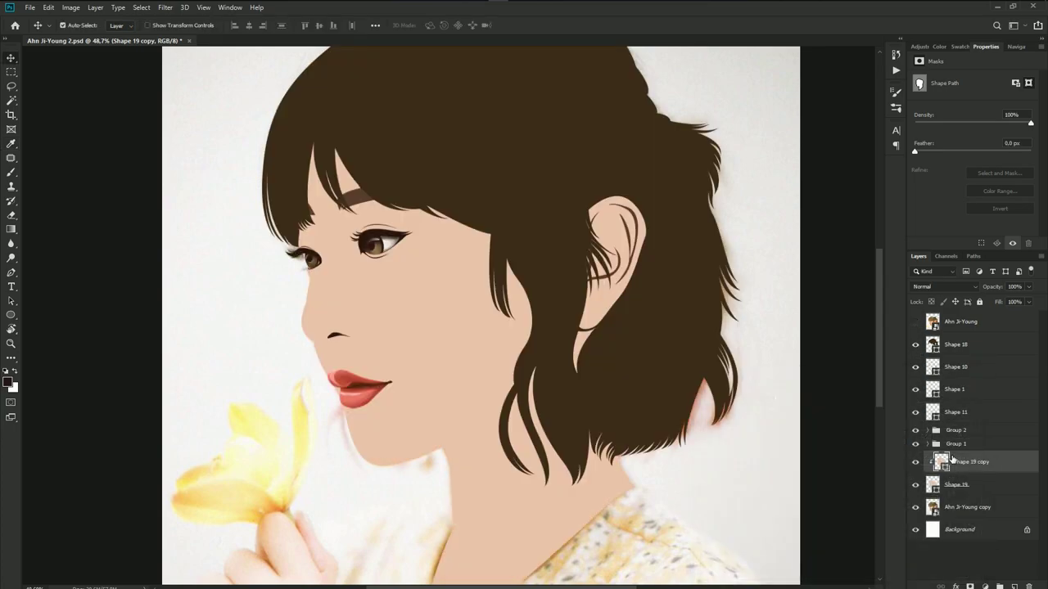
- Change the face fill to the warmer tan #cda182
double_click(941, 461)
left_click(750, 426)
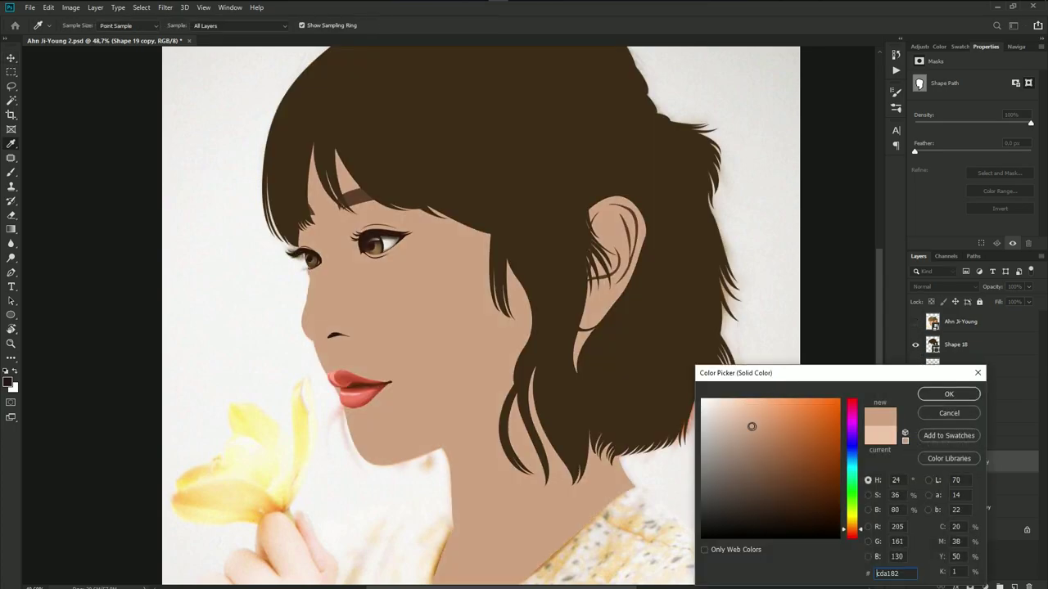
left_click(948, 394)
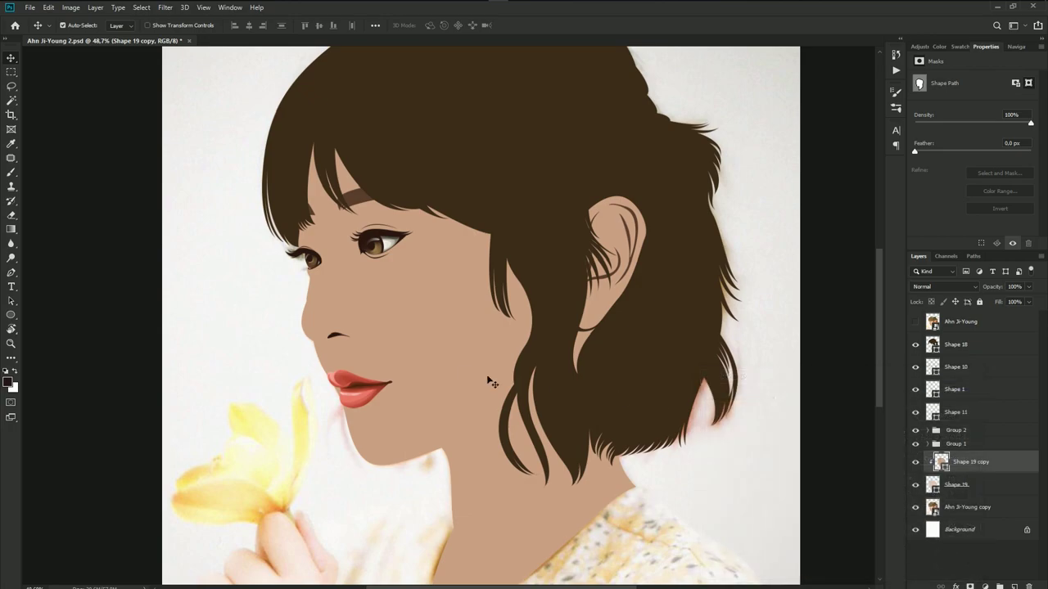
scroll(486, 382, "up", 2)
scroll(433, 379, "up", 1)
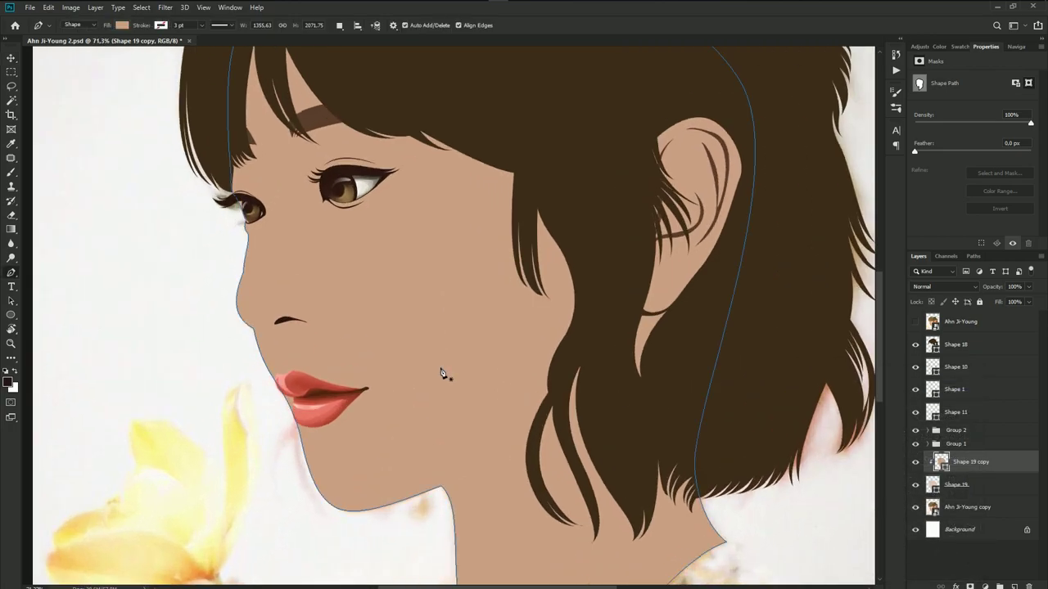
- Show the reference photo and start the shading path under the eye and across the cheek
left_click(915, 322)
scroll(346, 215, "up", 2)
scroll(314, 221, "up", 1)
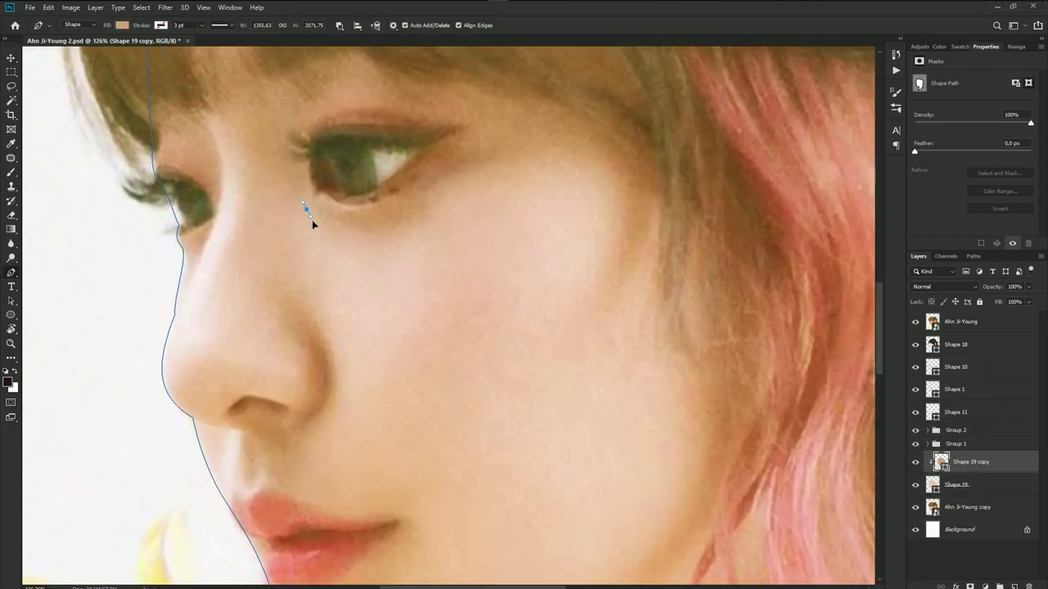
left_click_drag(437, 199, 490, 153)
scroll(540, 154, "down", 1)
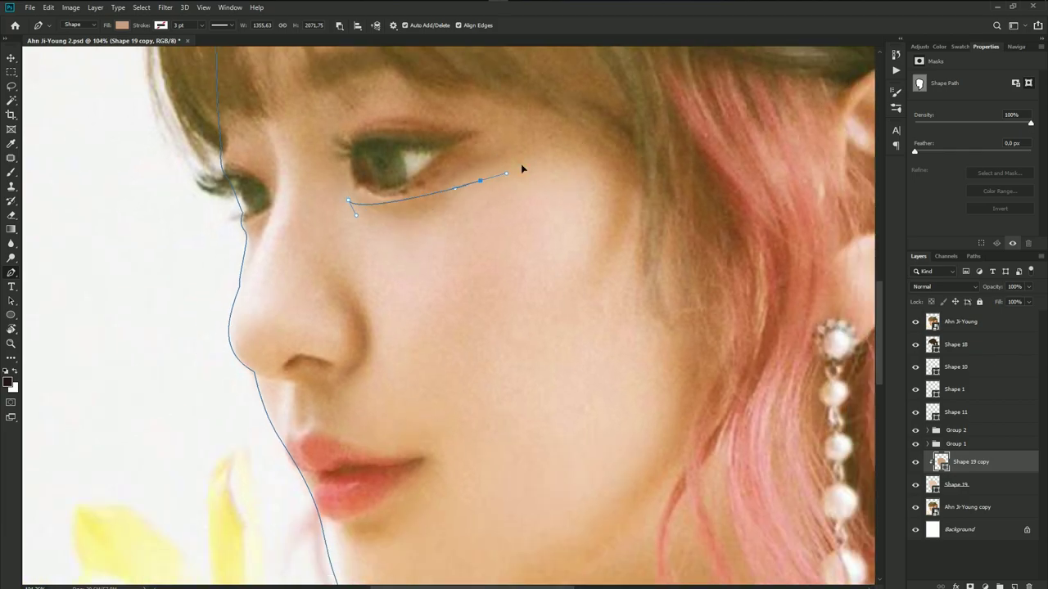
mouse_move(489, 153)
left_mouse_down()
mouse_move(570, 127)
mouse_move(561, 133)
left_mouse_up()
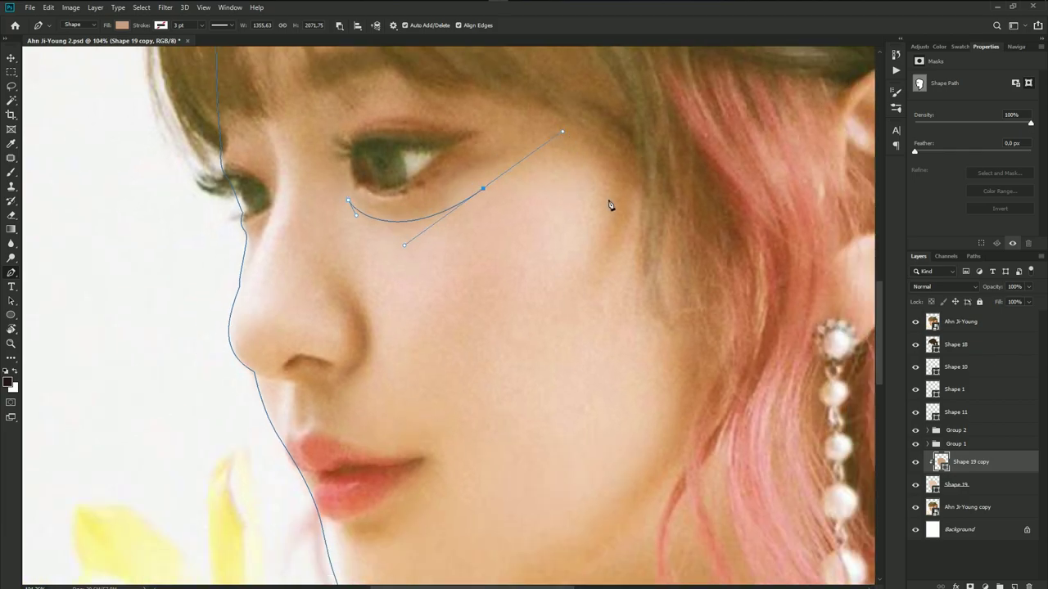
left_click_drag(593, 273, 574, 308)
left_click_drag(621, 251, 630, 228)
left_click_drag(621, 297, 603, 261)
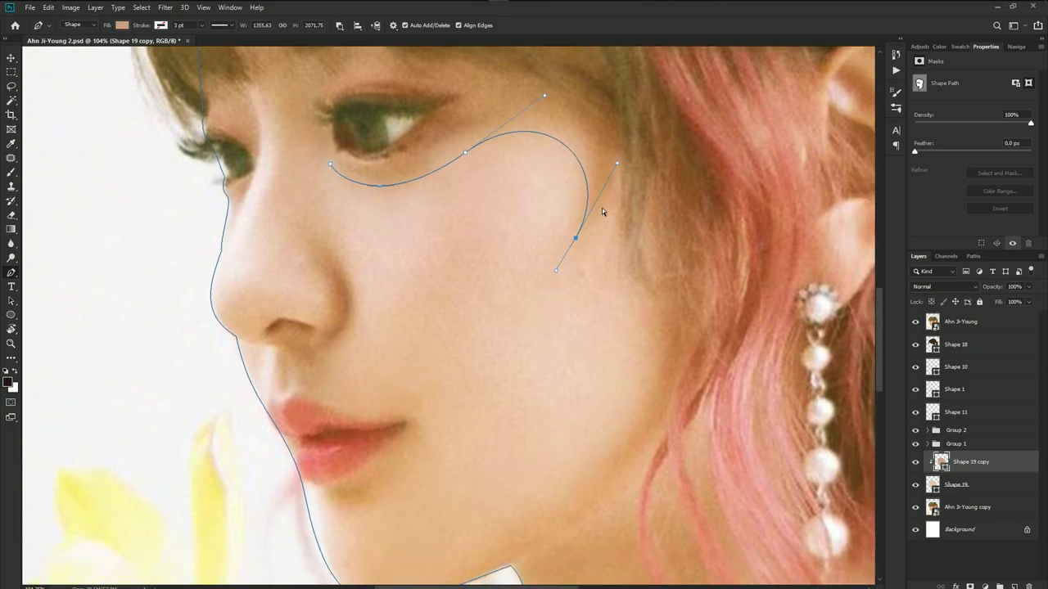
left_click(574, 241, "alt")
left_click_drag(615, 197, 627, 151)
- Extend the path down to the jaw bottom and up toward the chin below the lips
mouse_move(613, 423)
left_mouse_down()
mouse_move(548, 511)
mouse_move(557, 411)
left_mouse_up()
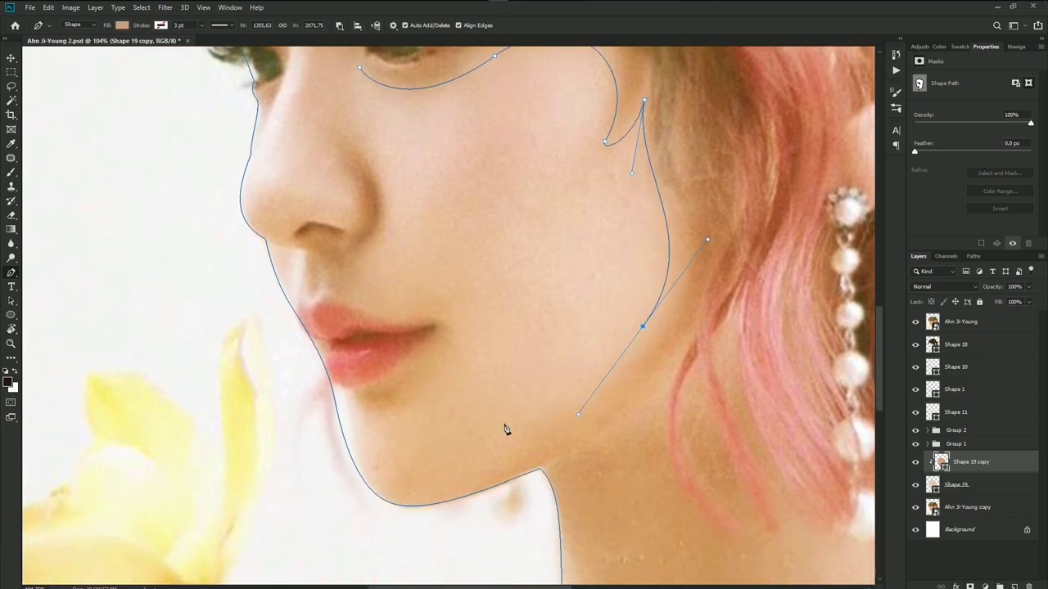
scroll(496, 379, "down", 2)
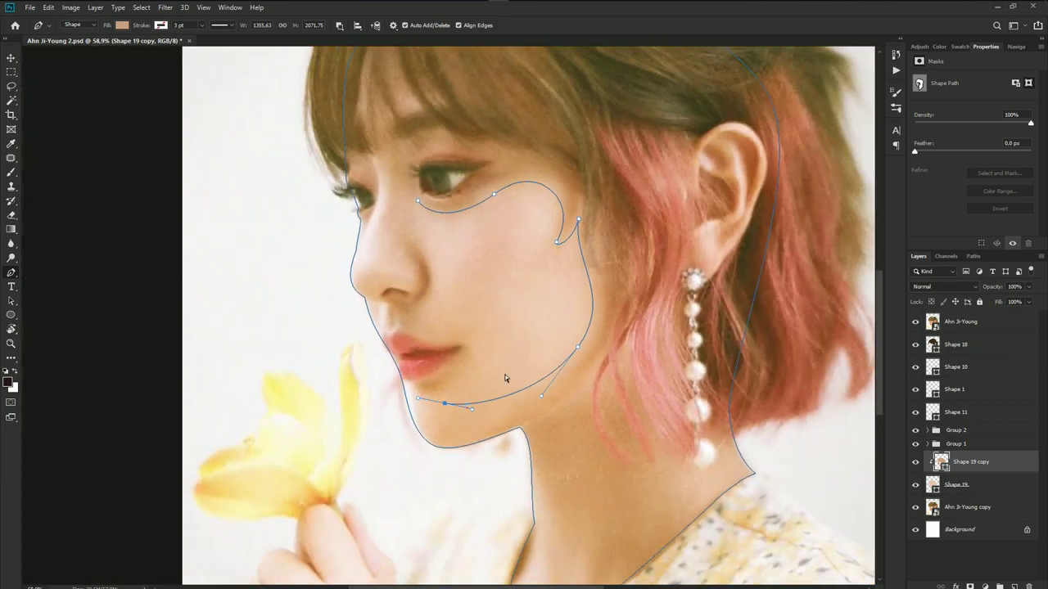
scroll(508, 378, "down", 2)
scroll(500, 419, "up", 2)
scroll(504, 416, "up", 2)
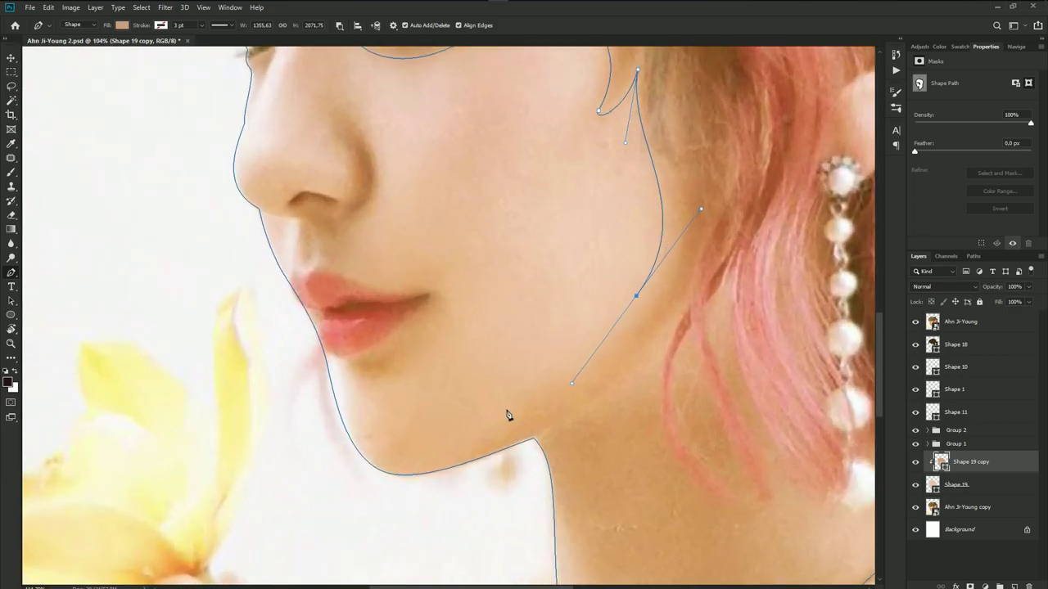
scroll(458, 425, "up", 2)
left_click_drag(370, 475, 290, 463)
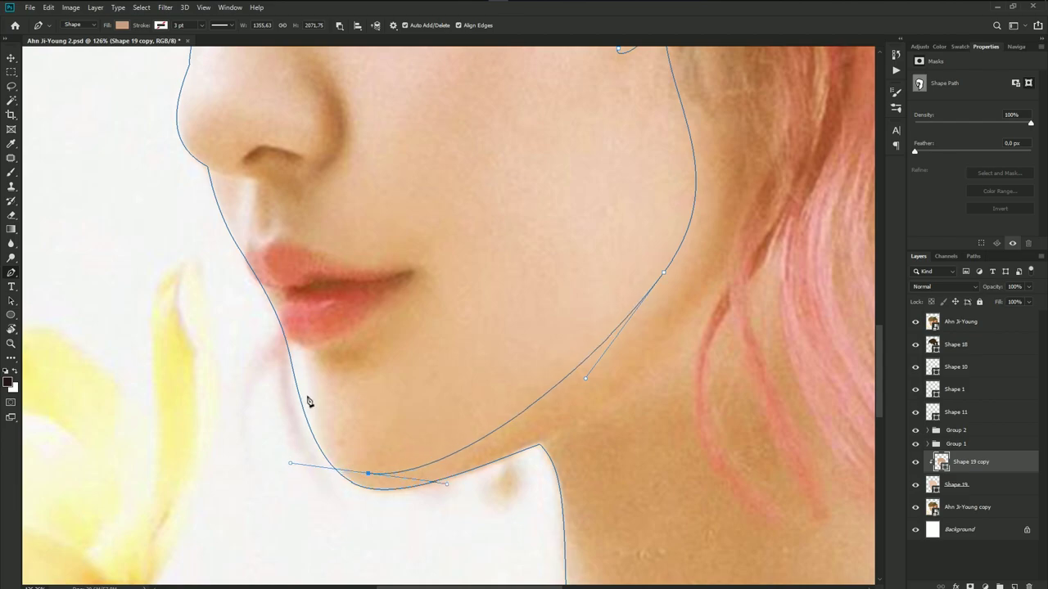
left_click_drag(292, 350, 288, 333)
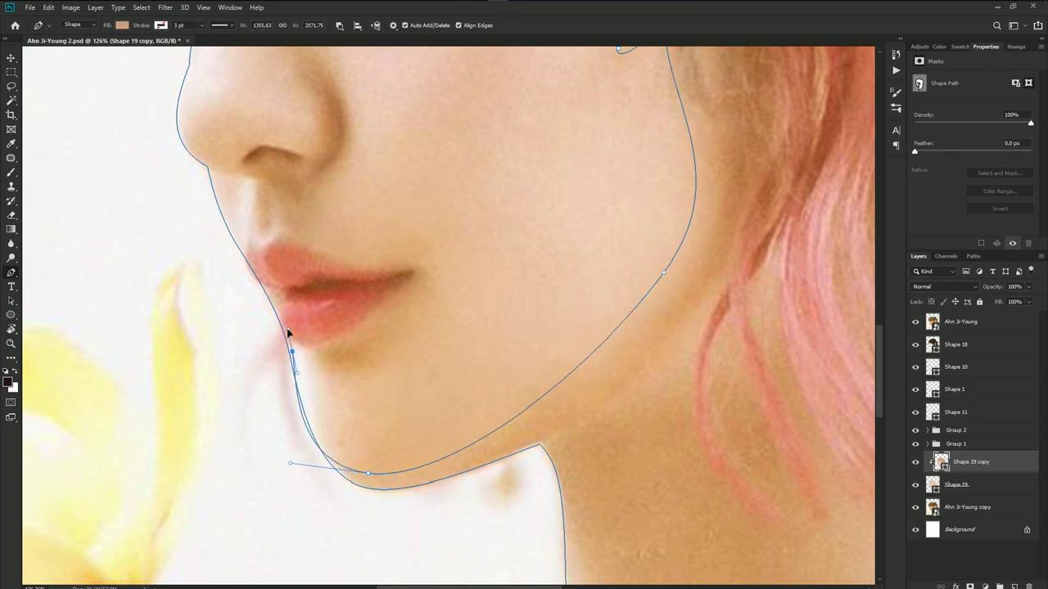
left_click_drag(360, 374, 417, 364)
scroll(442, 301, "up", 1)
key("ctrl+z")
left_click_drag(372, 401, 456, 374)
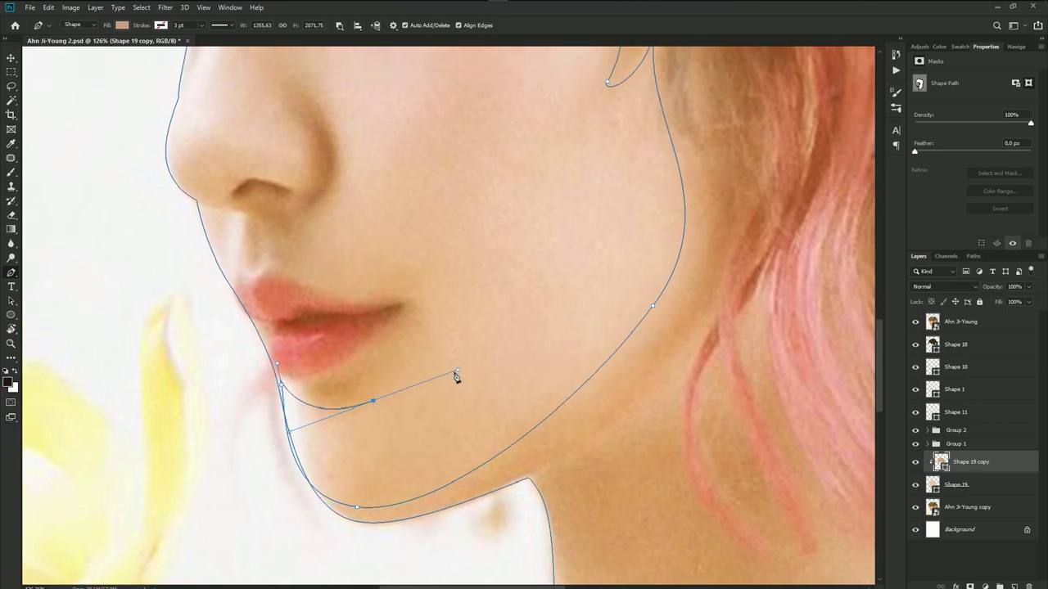
- Continue the path from the chin past the mouth to the lip corner
scroll(442, 385, "down", 2)
scroll(433, 391, "down", 2)
scroll(434, 391, "down", 2)
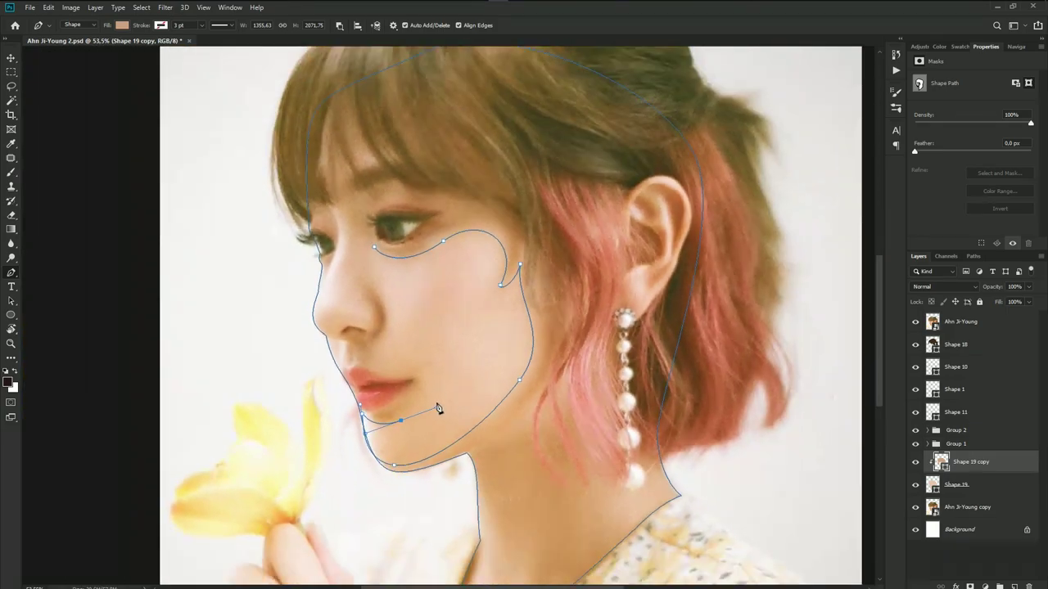
scroll(435, 384, "up", 2)
scroll(426, 377, "up", 4)
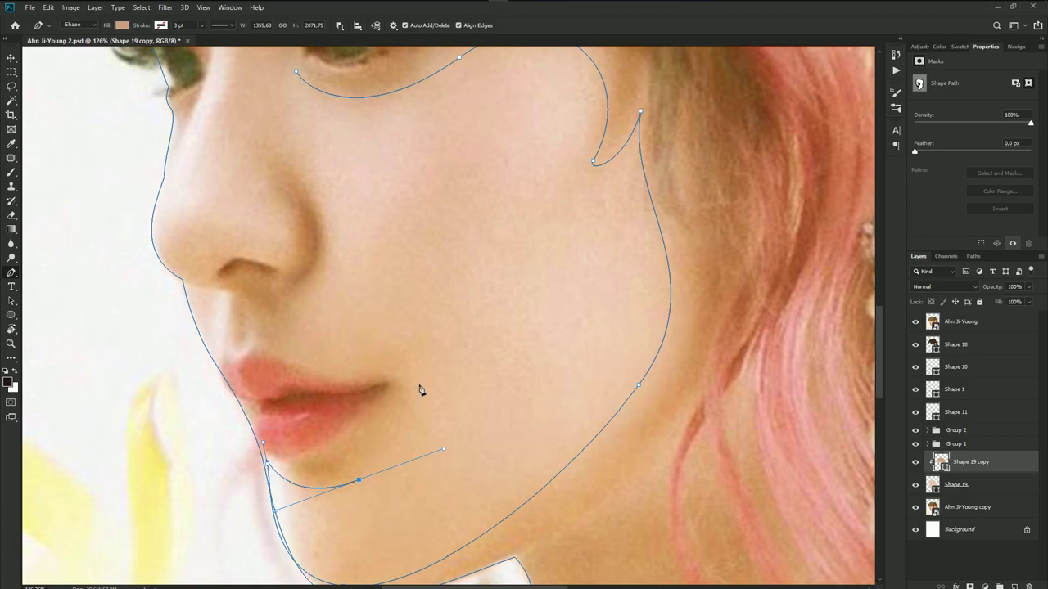
scroll(428, 391, "down", 2)
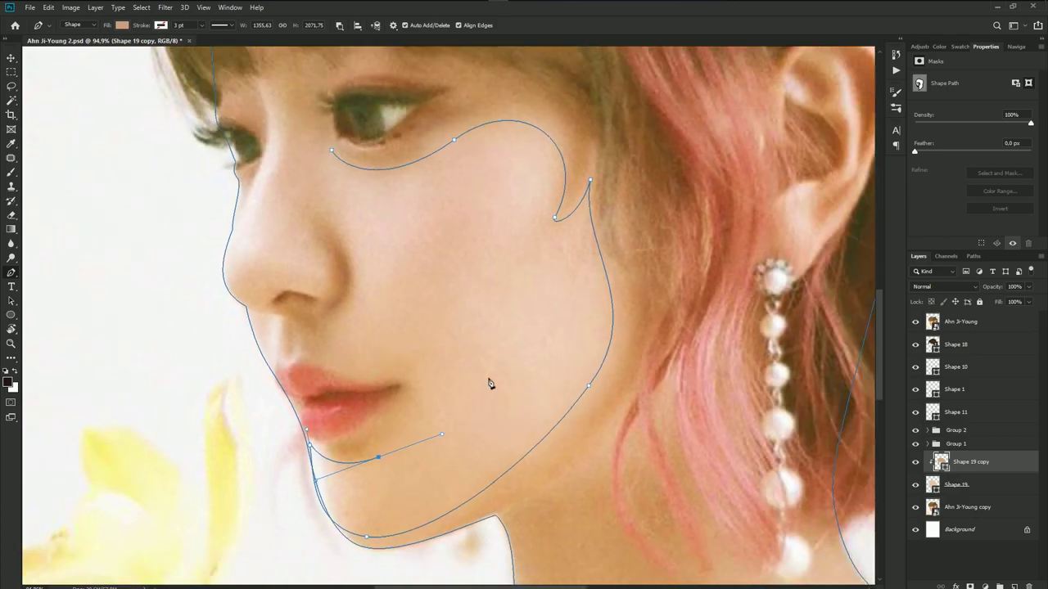
left_click_drag(473, 324, 453, 274)
key("ctrl+z")
left_click_drag(437, 347, 406, 316)
left_click_drag(364, 382, 353, 390)
scroll(336, 367, "up", 3)
mouse_move(263, 366)
left_mouse_down()
mouse_move(236, 370)
mouse_move(157, 286)
left_mouse_up()
- Add anchors around the nostril and beside the upper lip
left_click(163, 266)
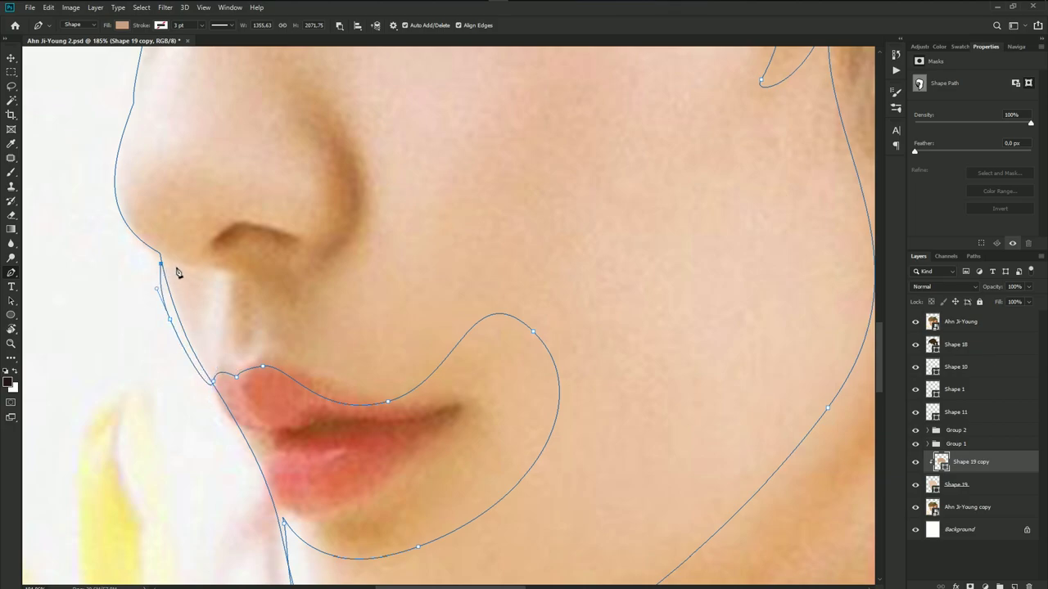
left_click_drag(193, 325, 204, 343)
left_click_drag(206, 277, 213, 264)
left_click(231, 280)
left_click(225, 352)
left_click_drag(254, 345, 268, 327)
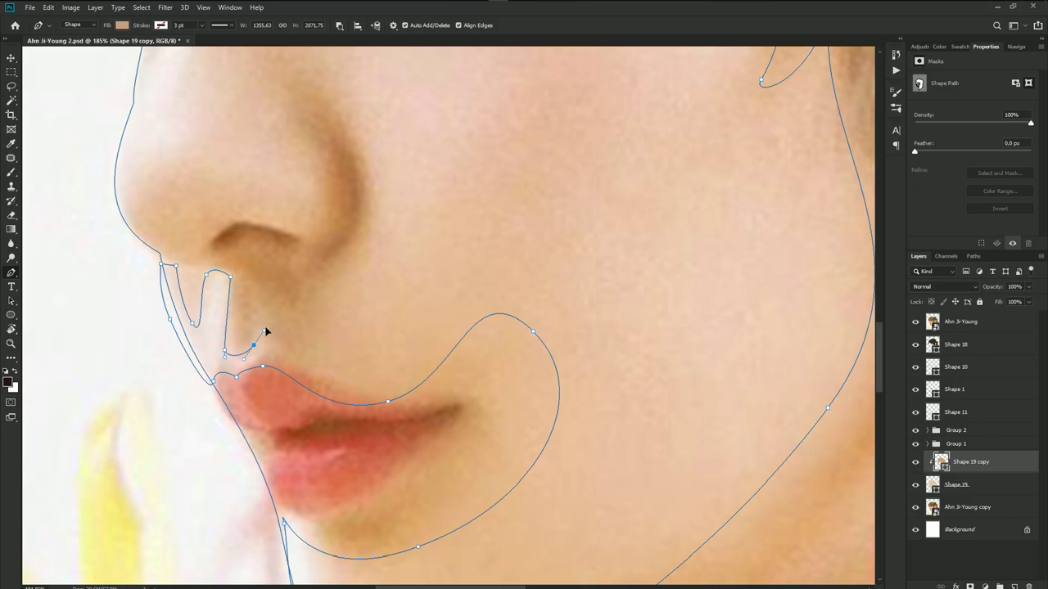
left_click_drag(307, 361, 349, 378)
- Run the path up the side of the nose, close it under the eye, and hide the photo
scroll(345, 379, "down", 2)
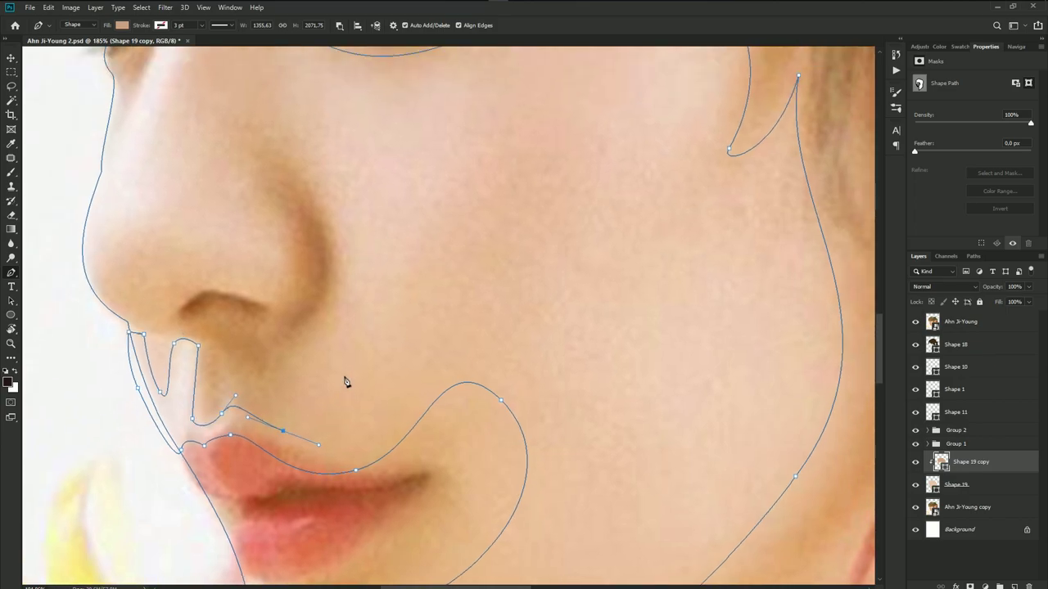
scroll(339, 377, "down", 2)
left_click_drag(302, 345, 296, 349)
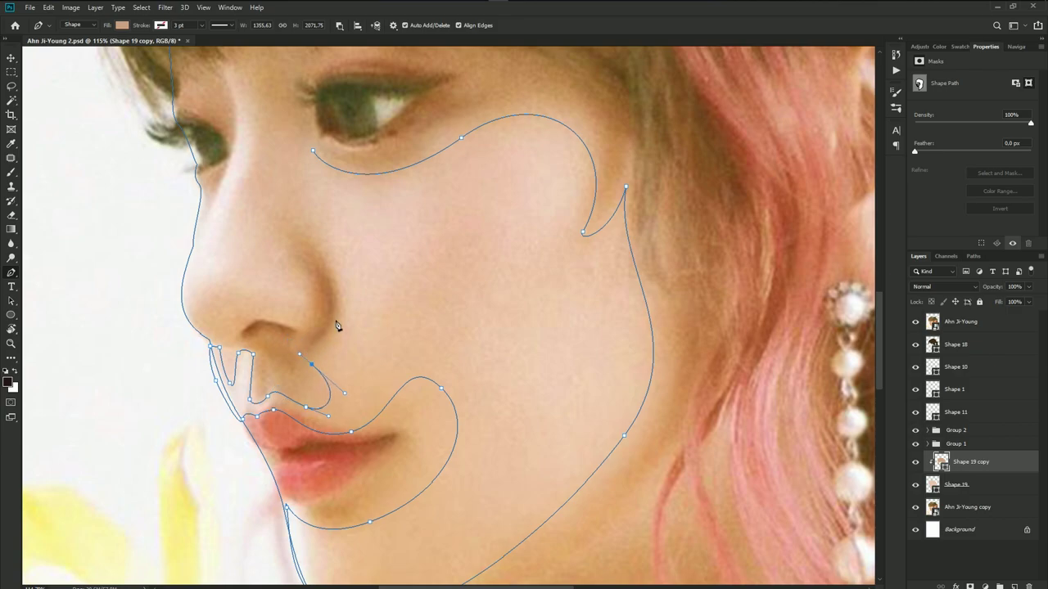
left_click_drag(357, 324, 368, 274)
scroll(368, 275, "up", 2)
left_click_drag(300, 271, 273, 256)
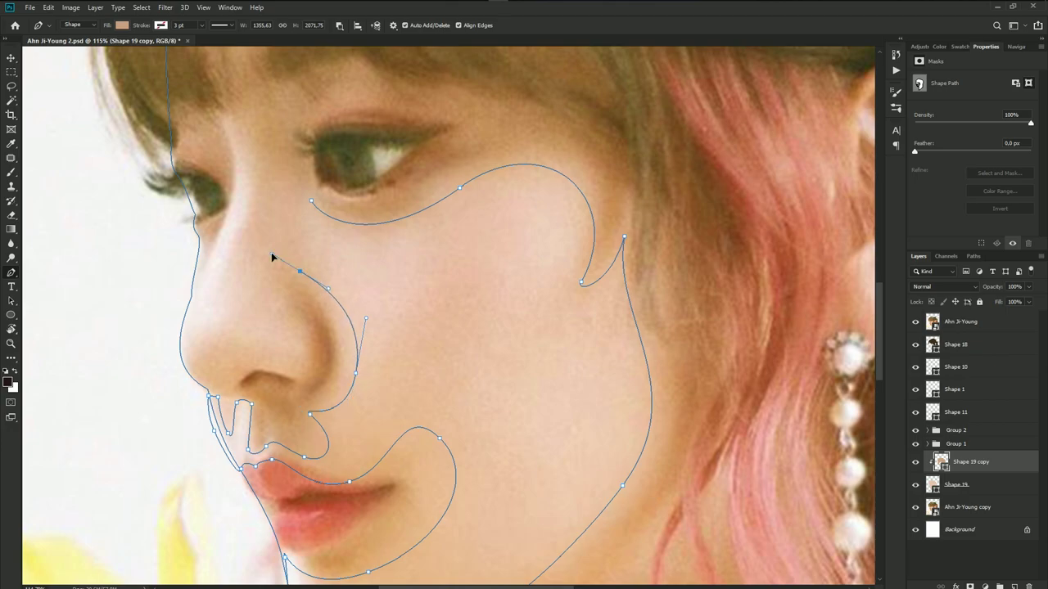
left_click(311, 203)
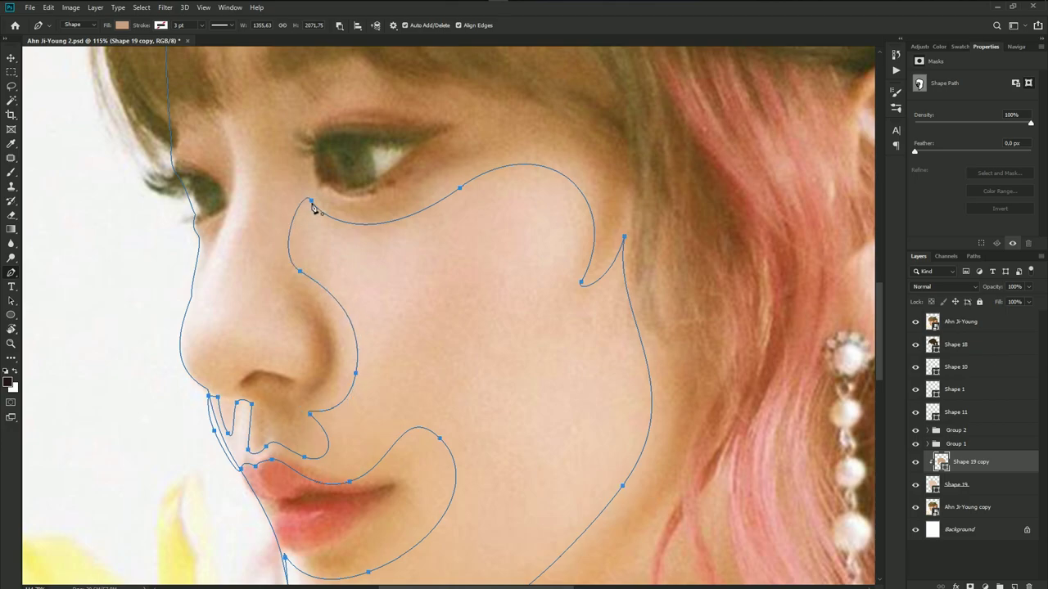
left_click(913, 322)
scroll(460, 353, "down", 4)
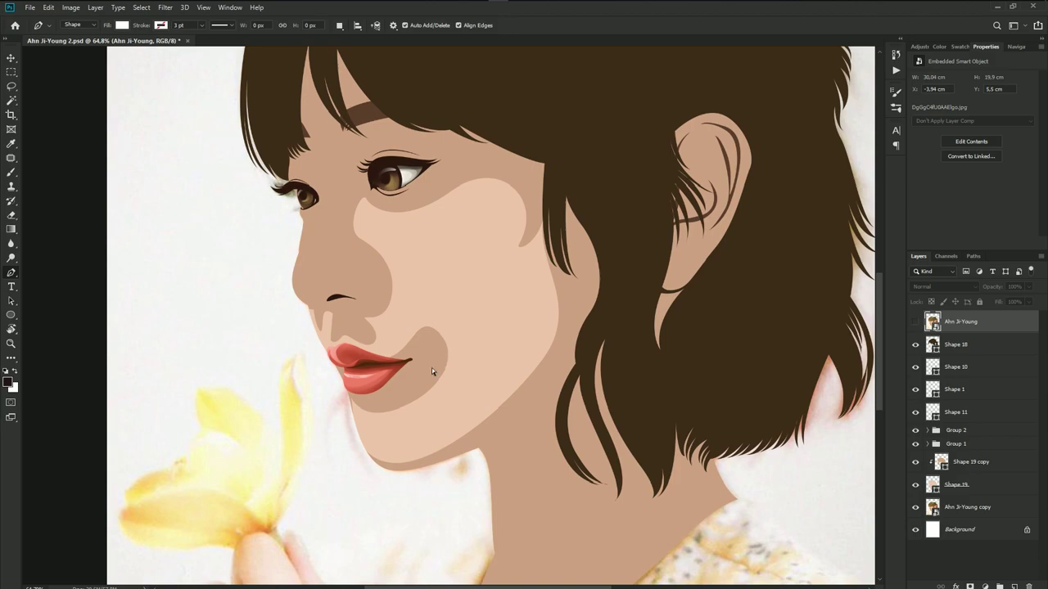
- With Shape 19 and the reference photo visible, reshape the face outline's chin curve and lip-corner point
left_click(958, 485)
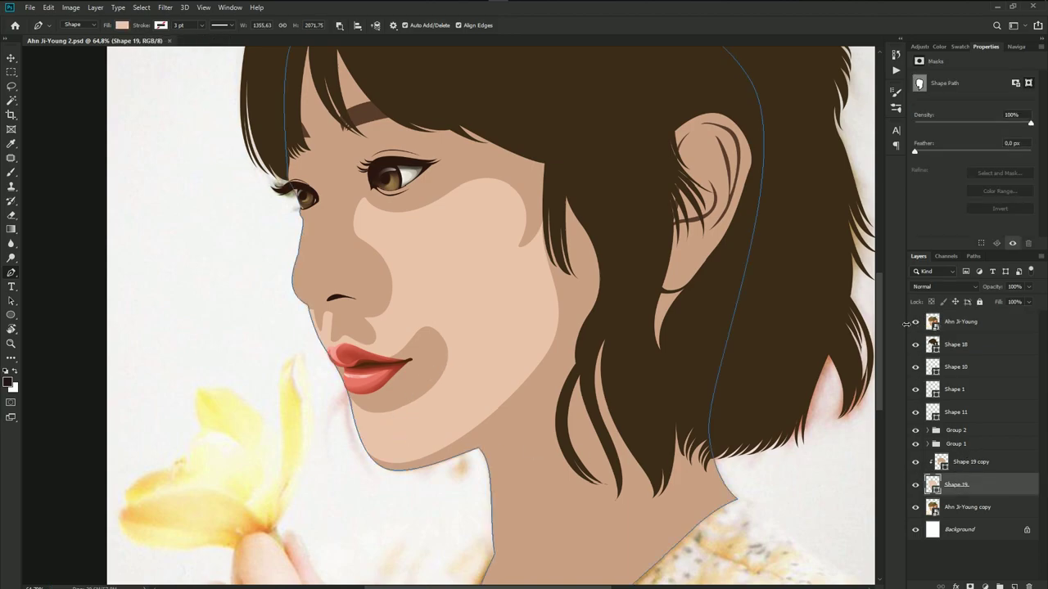
left_click(915, 321)
scroll(363, 441, "up", 3)
scroll(334, 381, "up", 2)
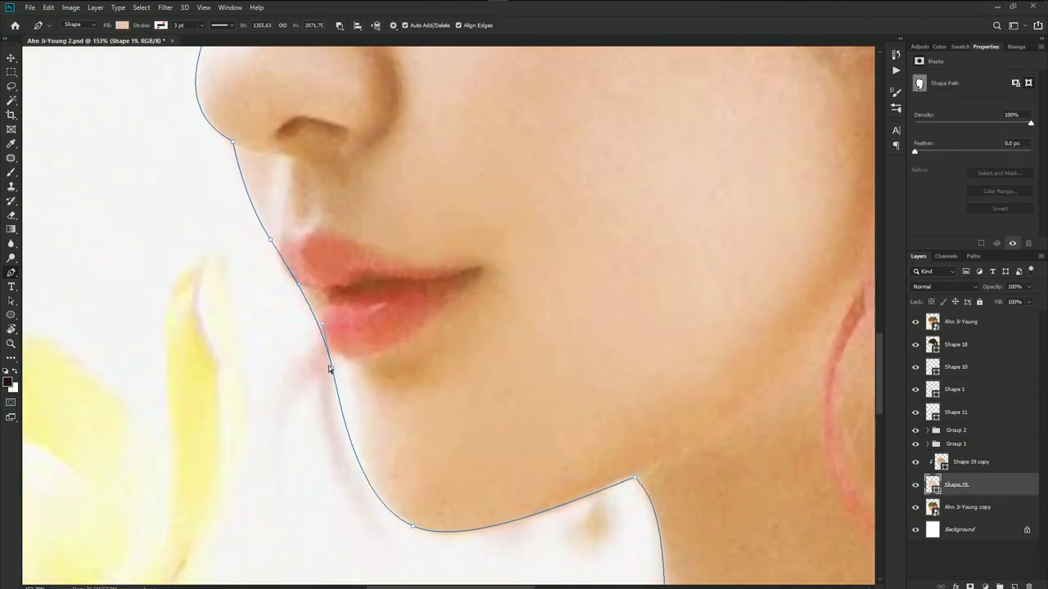
left_click_drag(329, 369, 341, 365)
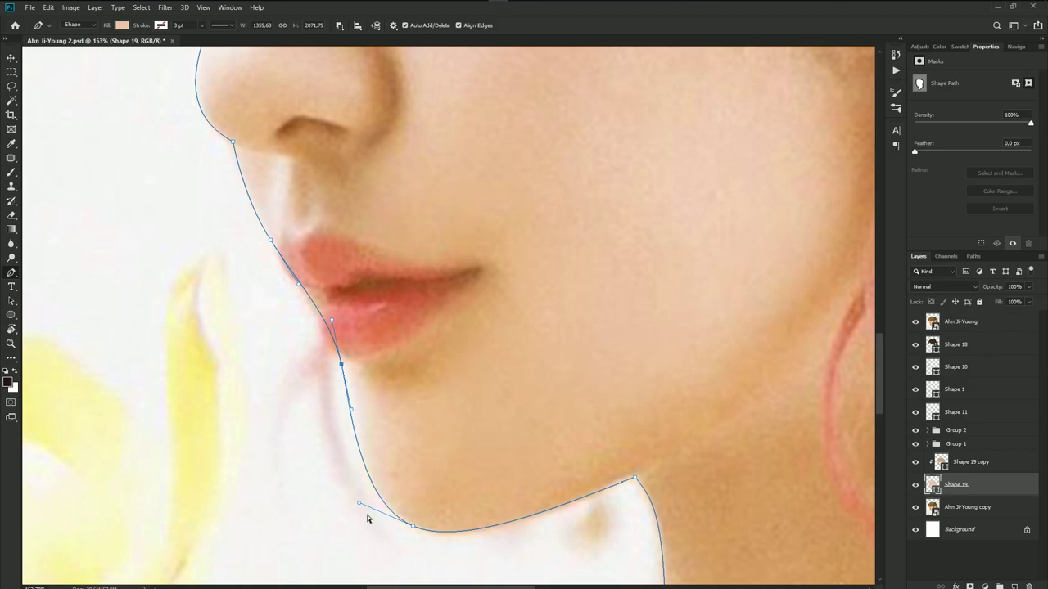
left_click_drag(360, 505, 342, 509)
left_click(413, 527, "ctrl")
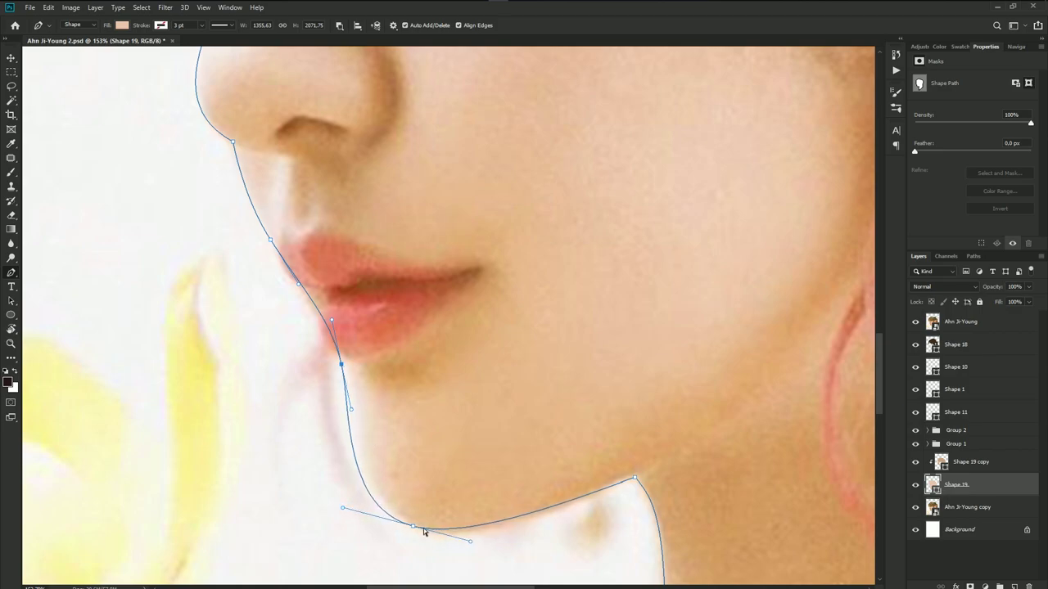
left_click_drag(470, 542, 493, 557)
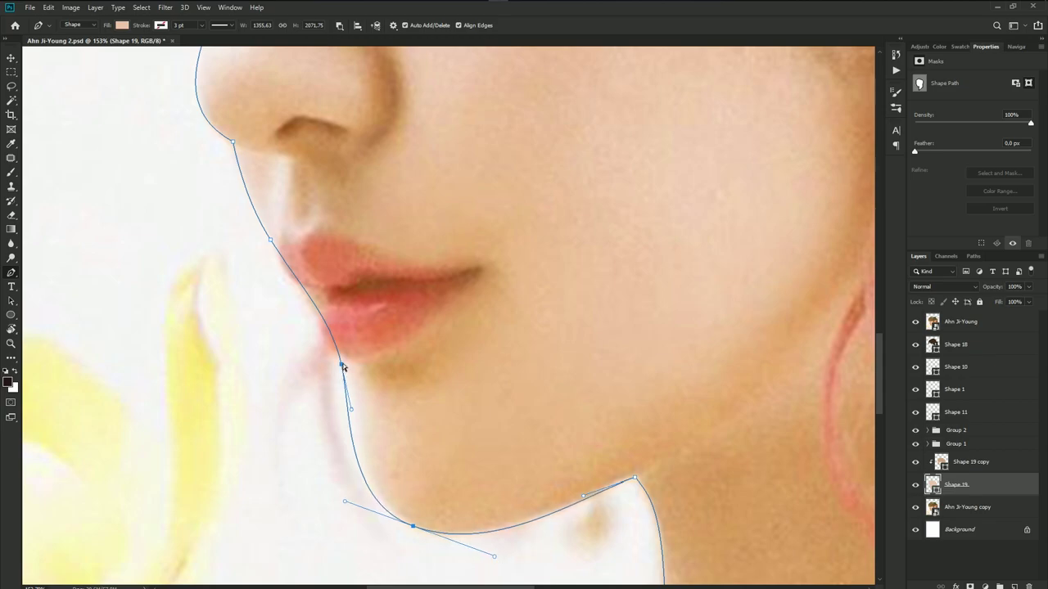
left_click_drag(343, 365, 346, 370)
- Nudge the profile, nose-bridge and eye-corner points of the face outline to fit the photo
left_click_drag(330, 293, 339, 391)
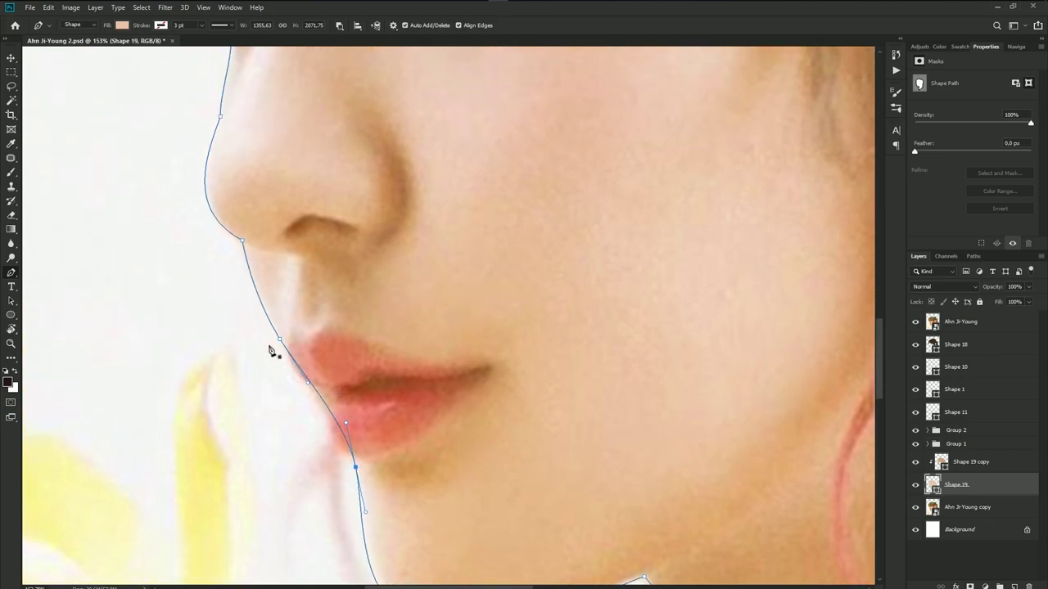
left_click_drag(278, 338, 282, 343)
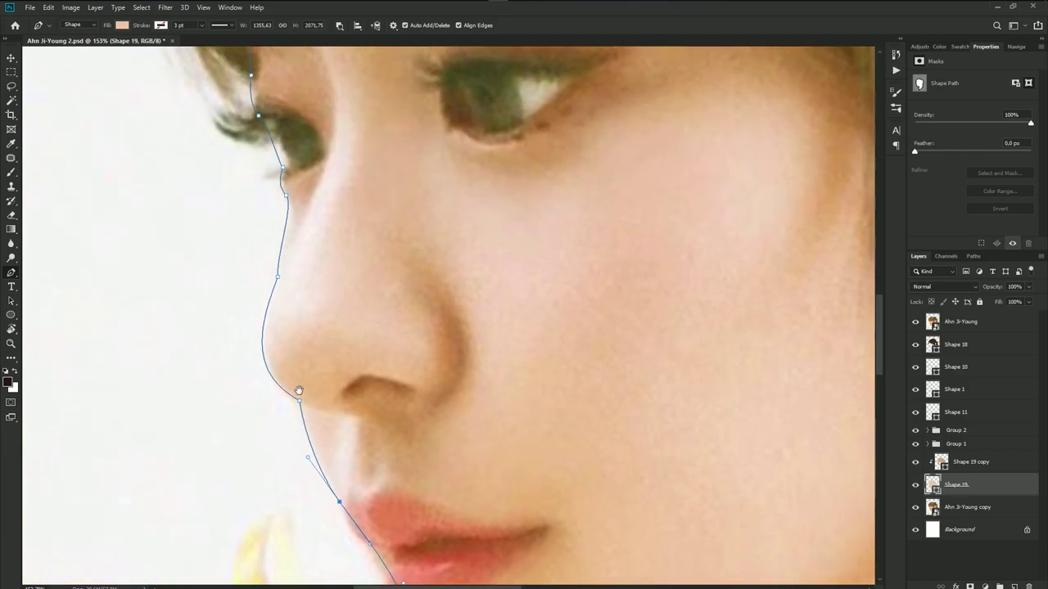
left_click_drag(246, 238, 302, 400)
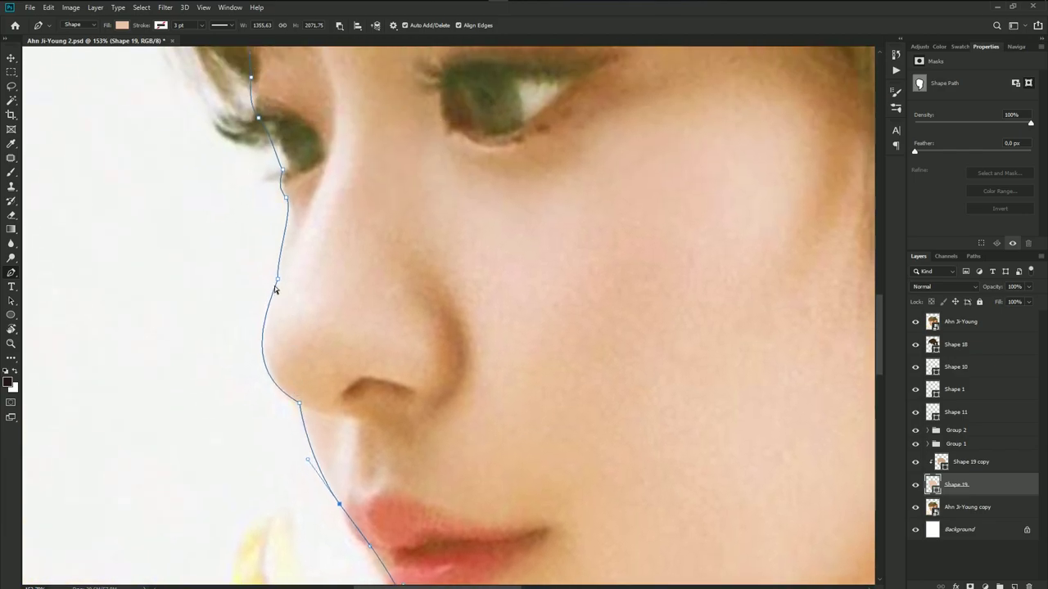
left_click(278, 280)
left_click_drag(278, 280, 279, 277)
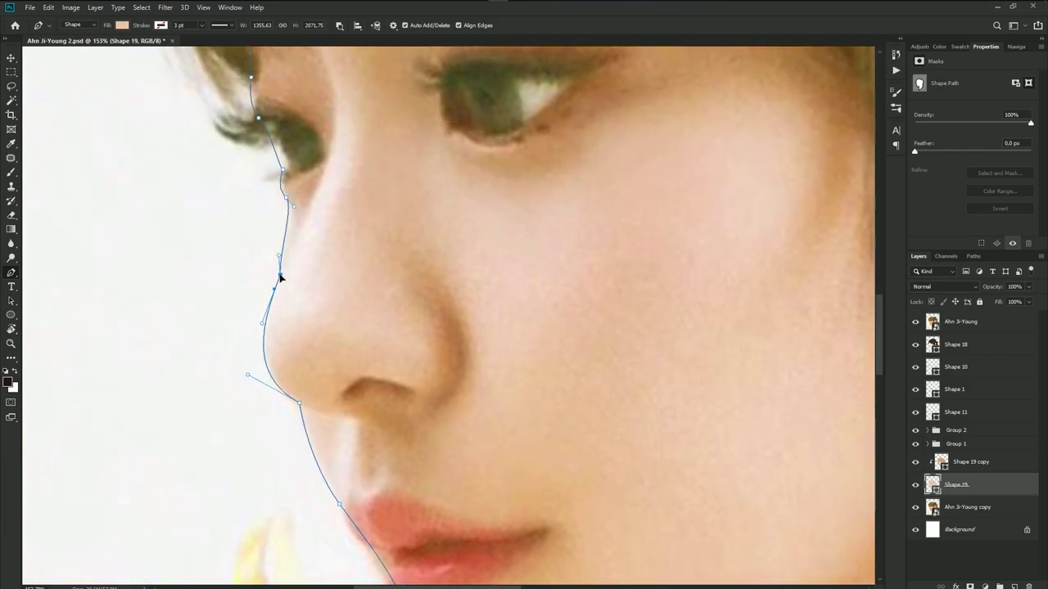
left_click_drag(287, 200, 291, 205)
- Hide the reference photo to preview the flat portrait and save the file
left_click(915, 322)
scroll(540, 342, "down", 6)
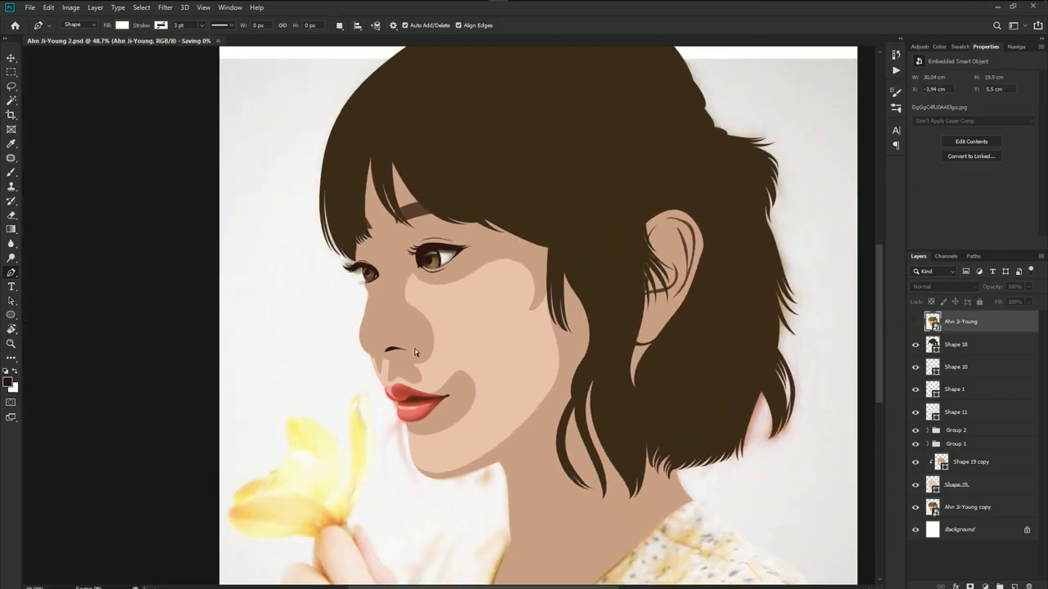
key("ctrl+s")
- On Shape 19 copy, draw a closed curved shadow shape under the lower lip
left_click(984, 468)
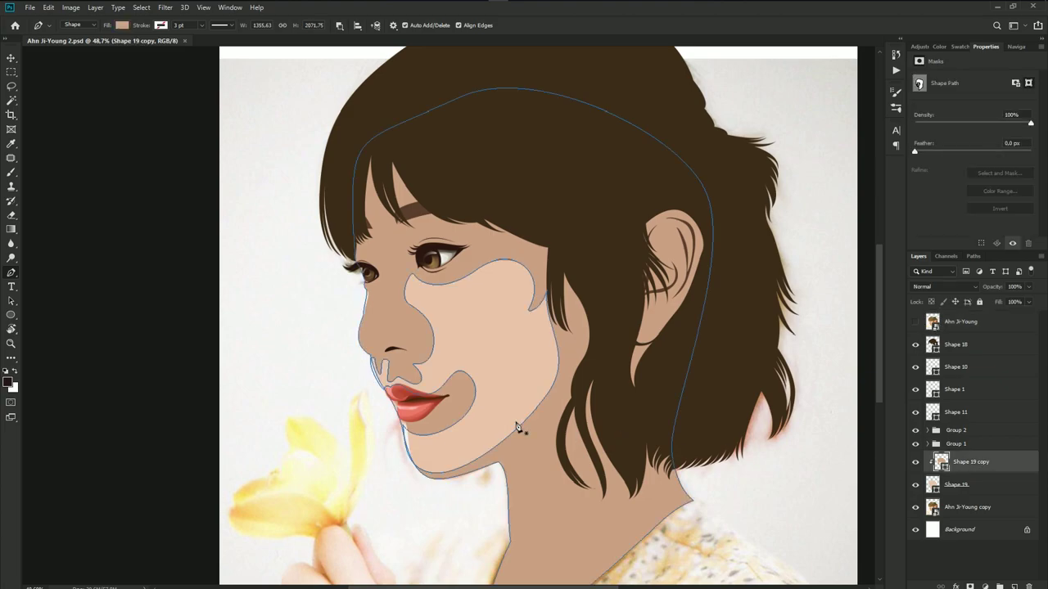
scroll(515, 421, "up", 3)
scroll(480, 437, "up", 2)
scroll(390, 437, "up", 3)
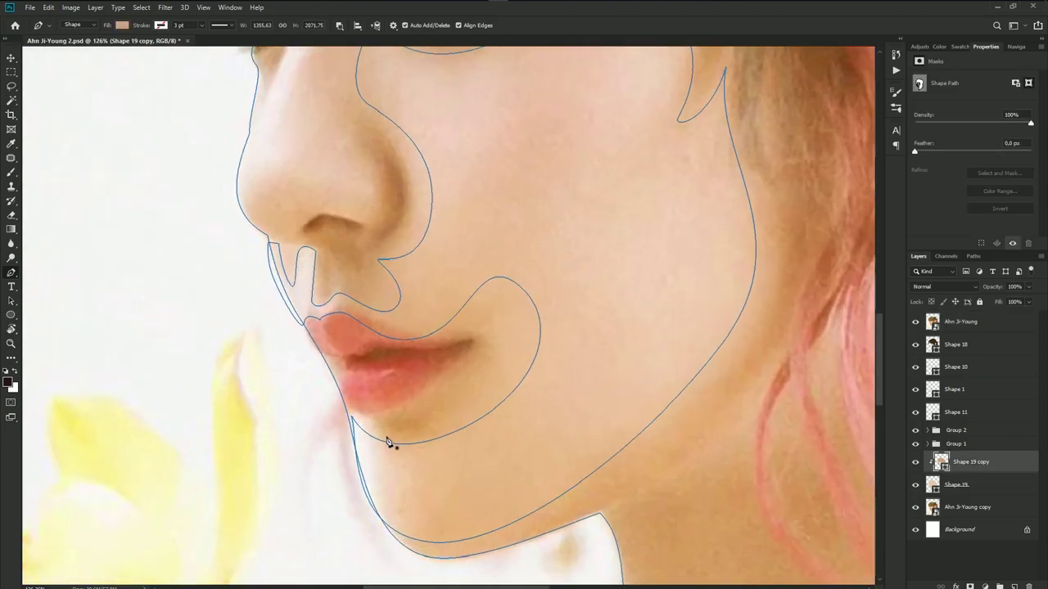
scroll(357, 417, "up", 2)
scroll(351, 428, "up", 1)
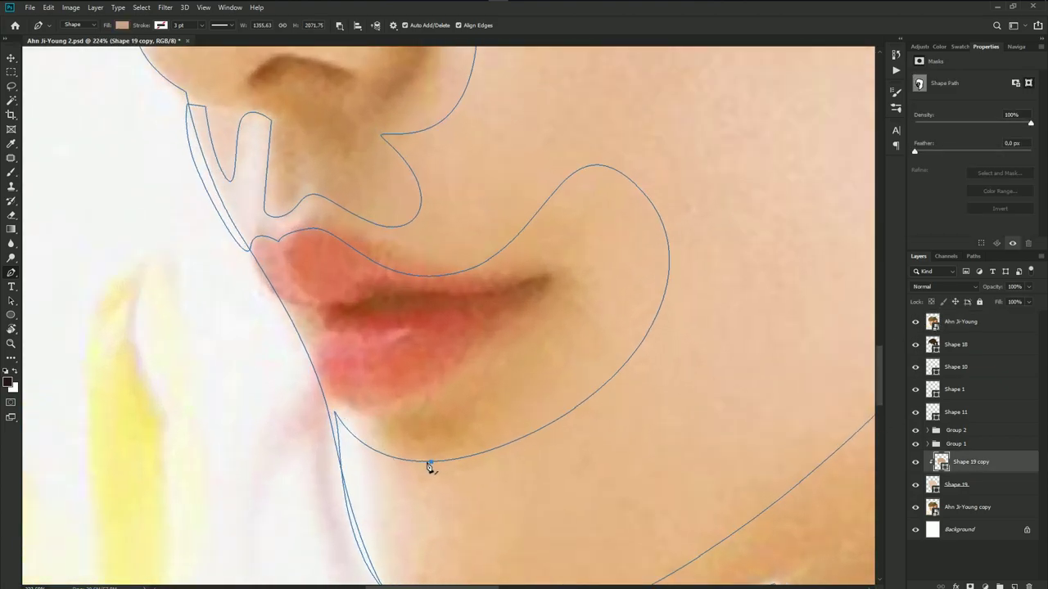
left_click_drag(343, 425, 353, 418)
left_click(341, 402)
left_click_drag(412, 384, 478, 354)
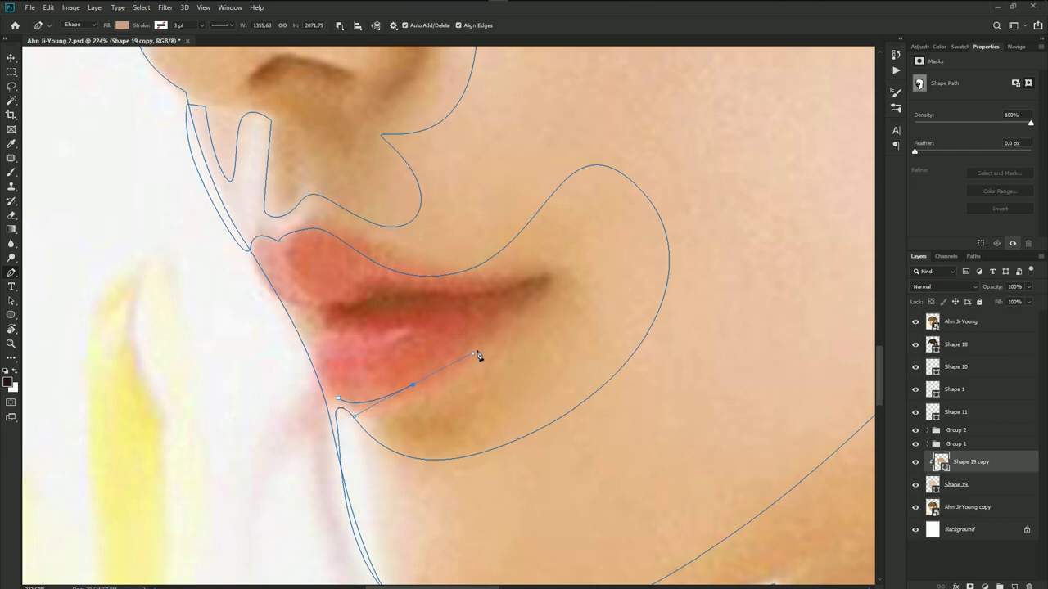
left_click_drag(513, 321, 525, 315)
left_click_drag(343, 414, 342, 407)
left_click(340, 401)
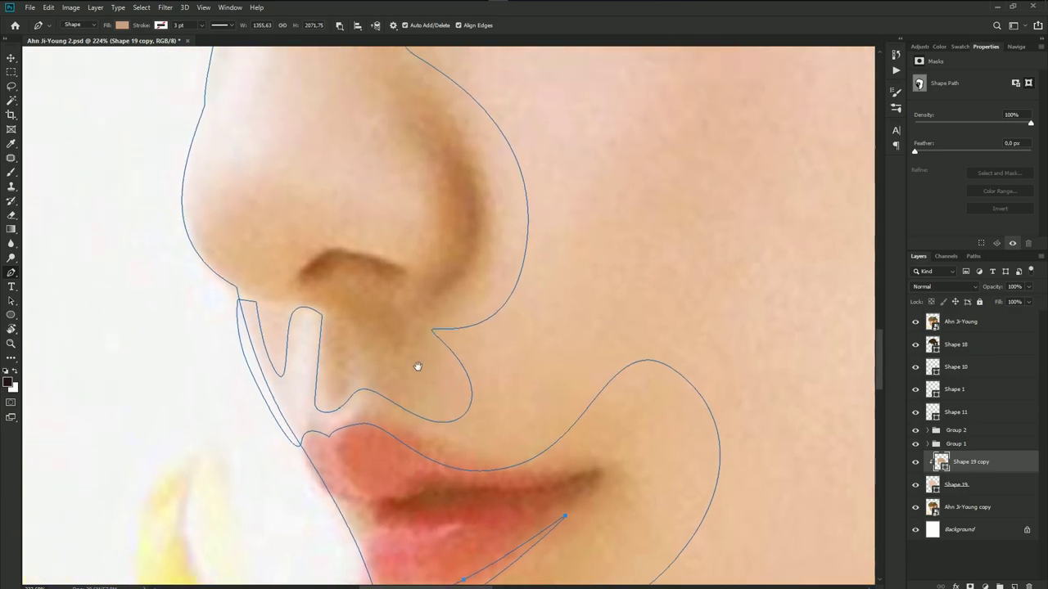
- Draw a small closed triangular shadow beneath the nostril
left_click_drag(362, 276, 477, 477)
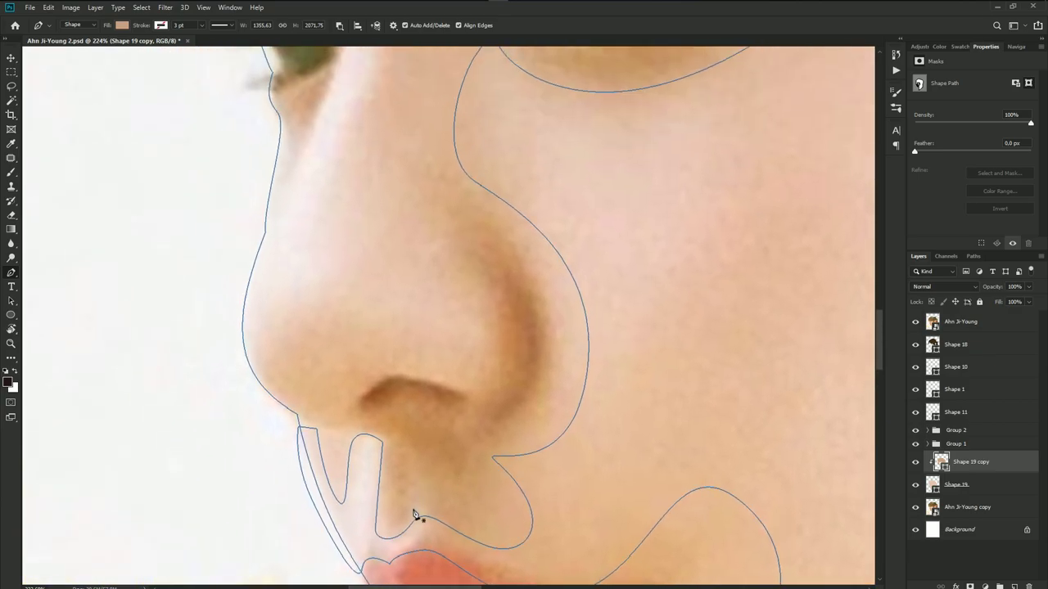
left_click_drag(415, 516, 413, 483)
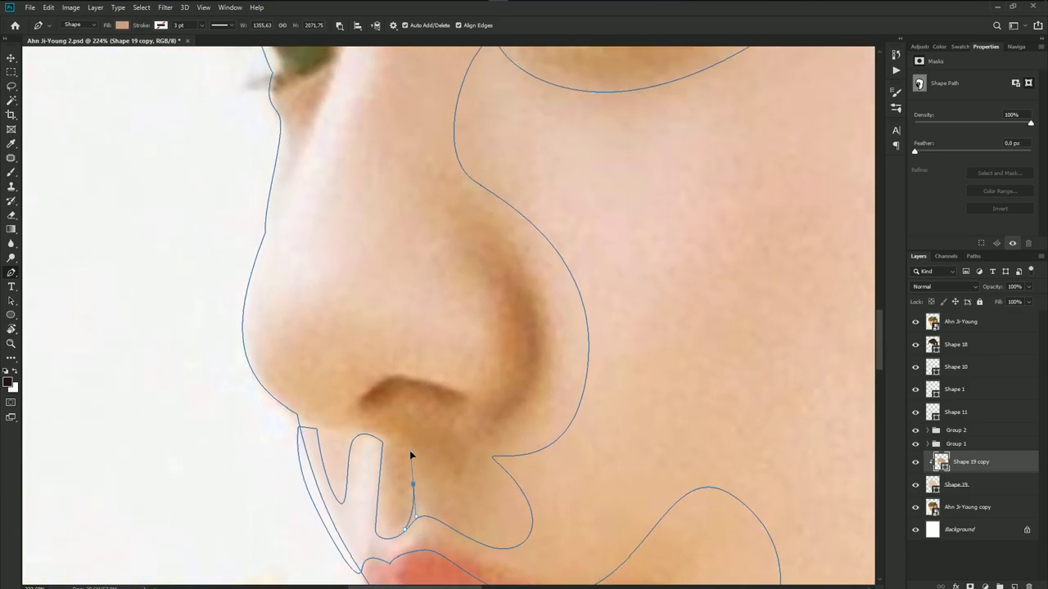
left_click(436, 519)
left_click(404, 529)
- Trace a nose shadow around the nostril and tip, then up the bridge toward the inner eye
left_click_drag(454, 412, 458, 477)
left_click_drag(268, 399, 301, 379)
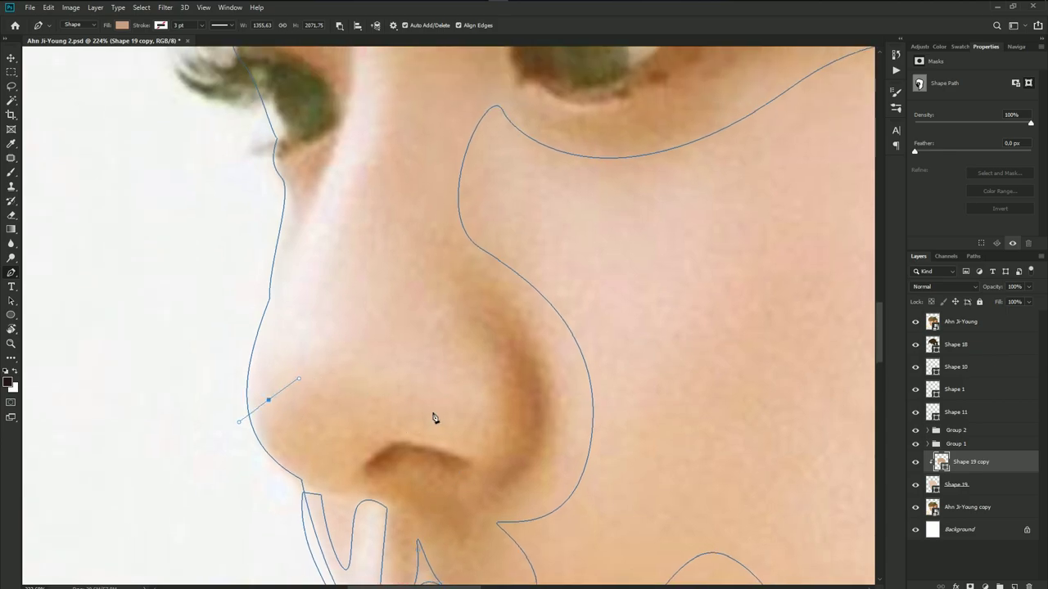
left_click_drag(434, 417, 495, 457)
scroll(480, 381, "down", 2)
mouse_move(469, 335)
left_mouse_down()
mouse_move(428, 279)
mouse_move(403, 319)
mouse_move(355, 343)
mouse_move(346, 380)
mouse_move(361, 358)
left_mouse_up()
scroll(374, 341, "down", 3)
scroll(377, 331, "down", 2)
key("ctrl+z")
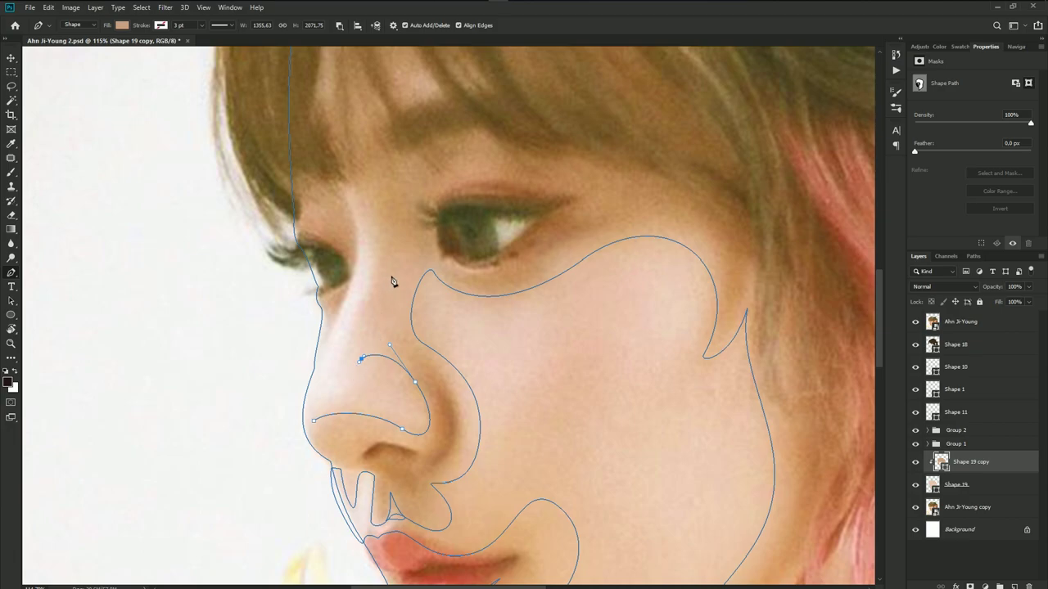
mouse_move(396, 267)
left_mouse_down()
mouse_move(390, 205)
mouse_move(357, 216)
left_mouse_up()
left_click(348, 195)
left_click_drag(346, 289, 322, 358)
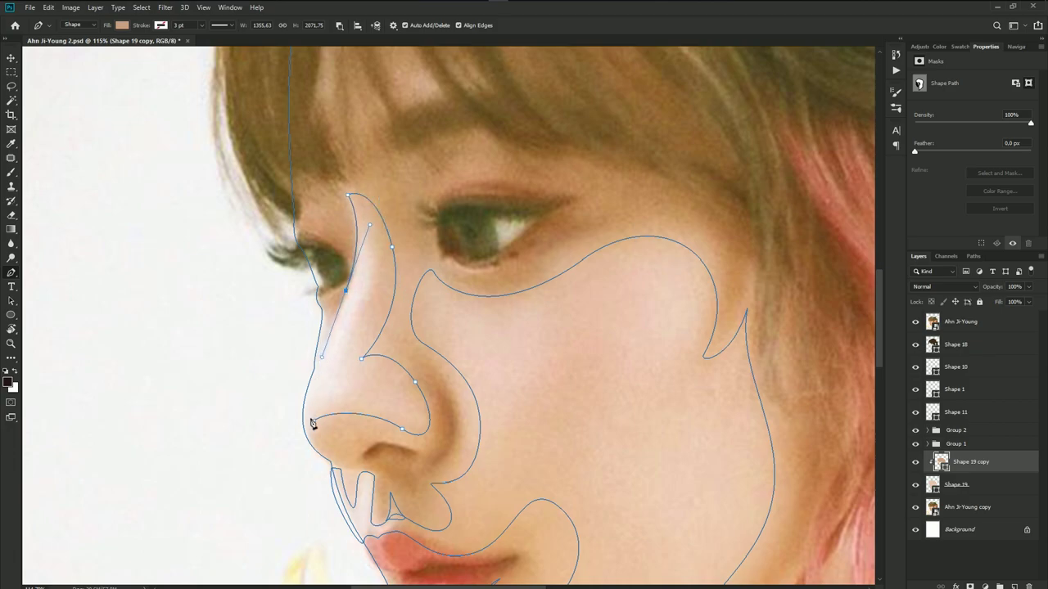
left_click_drag(316, 450, 328, 472)
scroll(374, 397, "down", 2)
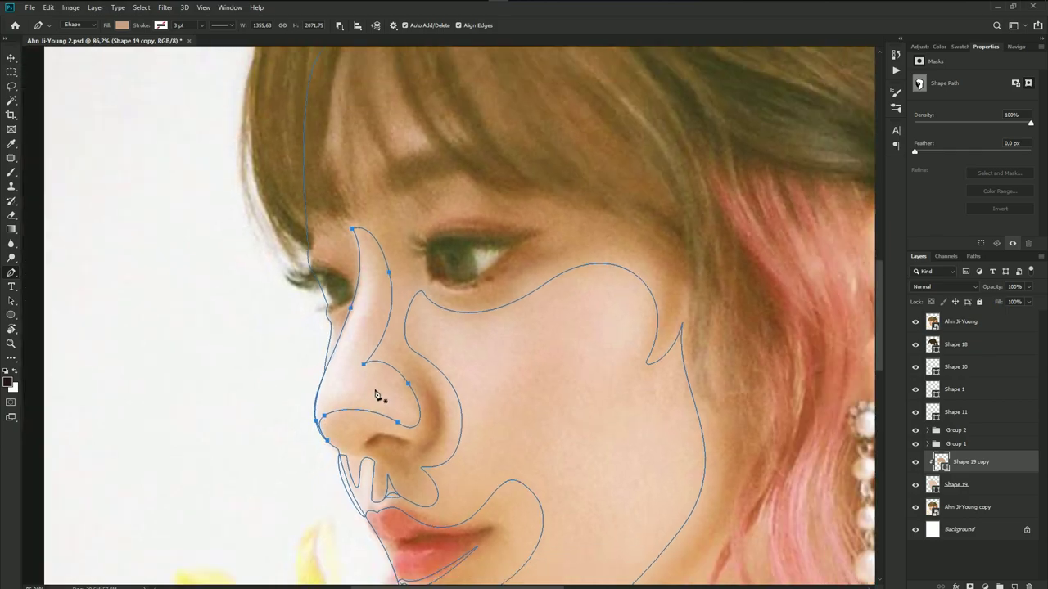
scroll(409, 339, "down", 1)
scroll(442, 294, "up", 2)
scroll(437, 299, "up", 2)
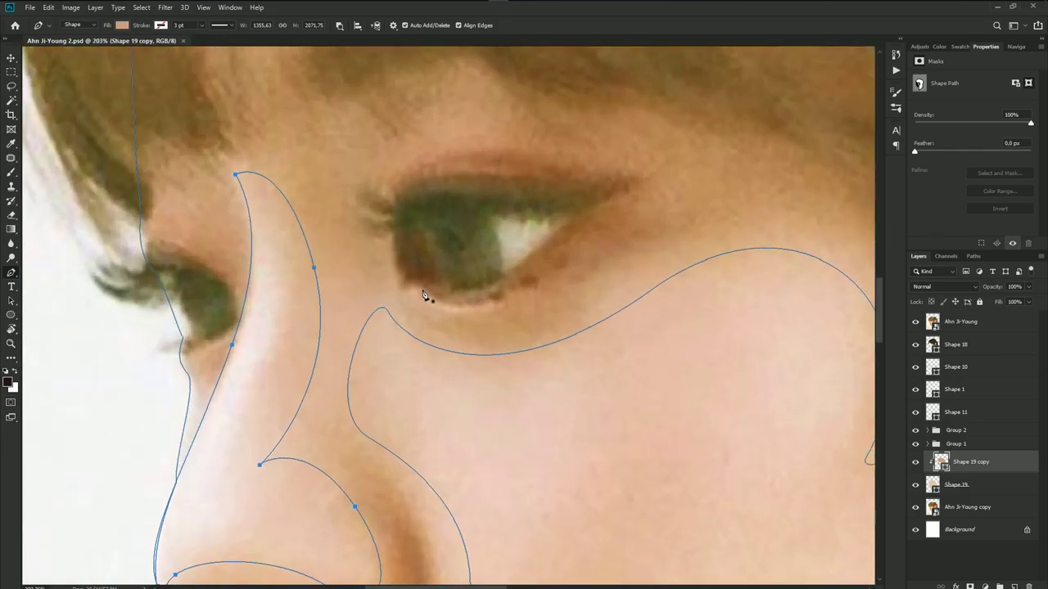
- Draw the under-eye shadow and a closed upper-eyelid shading shape on the near eye
left_click_drag(534, 282, 524, 299)
mouse_move(456, 318)
left_mouse_down()
mouse_move(440, 323)
mouse_move(396, 292)
left_mouse_up()
left_click_drag(408, 252, 396, 319)
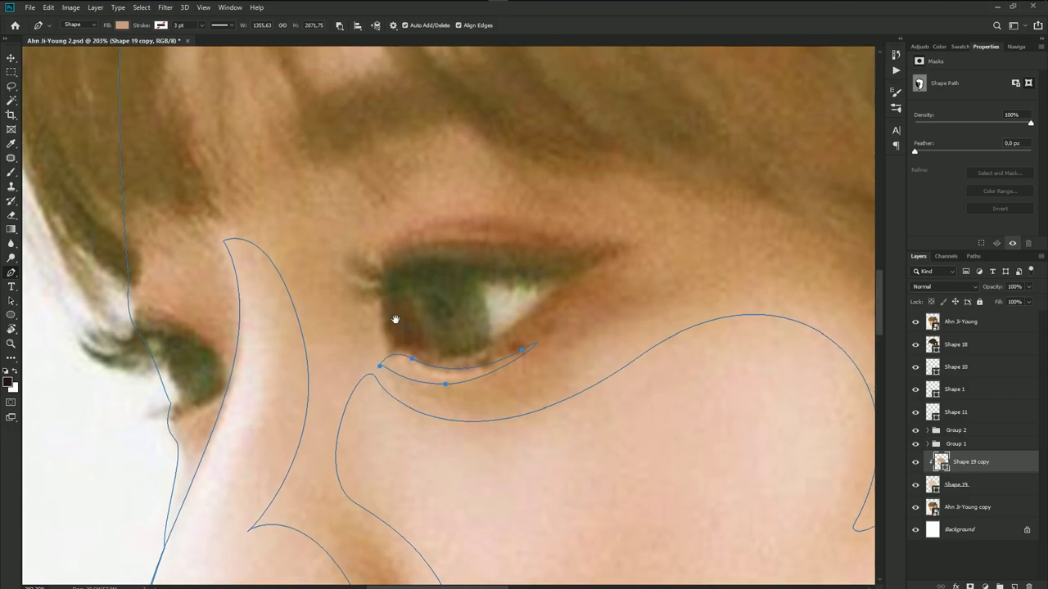
left_click_drag(378, 242, 392, 225)
left_click_drag(515, 213, 565, 223)
left_click_drag(436, 155, 365, 180)
left_click(378, 243)
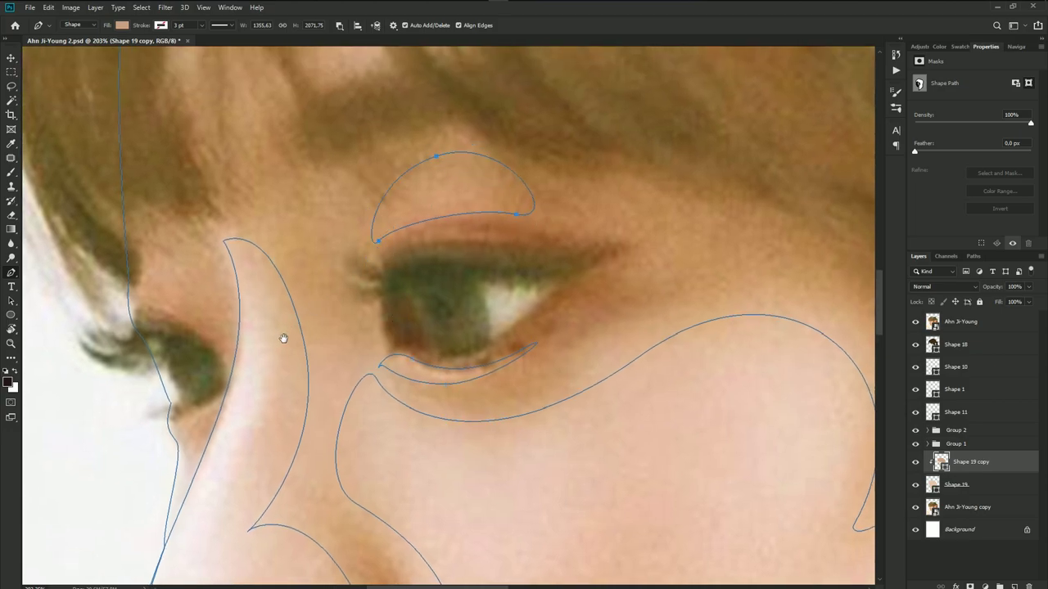
- Add a small shape above the far eye and a closed sliver beneath it
left_click_drag(283, 339, 351, 278)
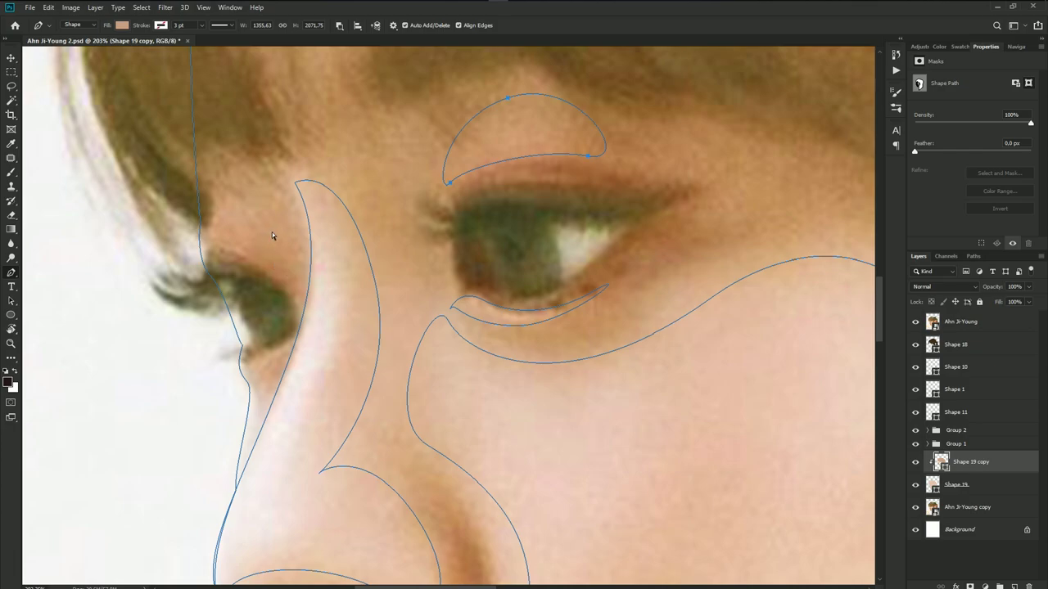
mouse_move(275, 233)
left_mouse_down()
mouse_move(256, 219)
mouse_move(209, 248)
left_mouse_up()
left_click_drag(227, 191, 234, 173)
left_click_drag(275, 234, 245, 239)
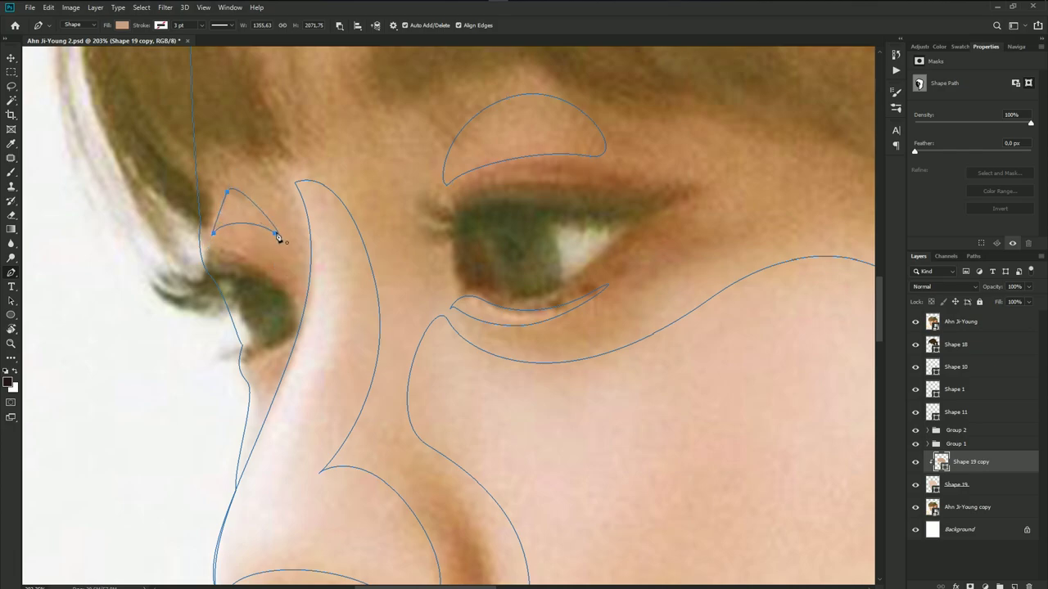
left_click_drag(313, 309, 299, 191)
left_click(228, 240)
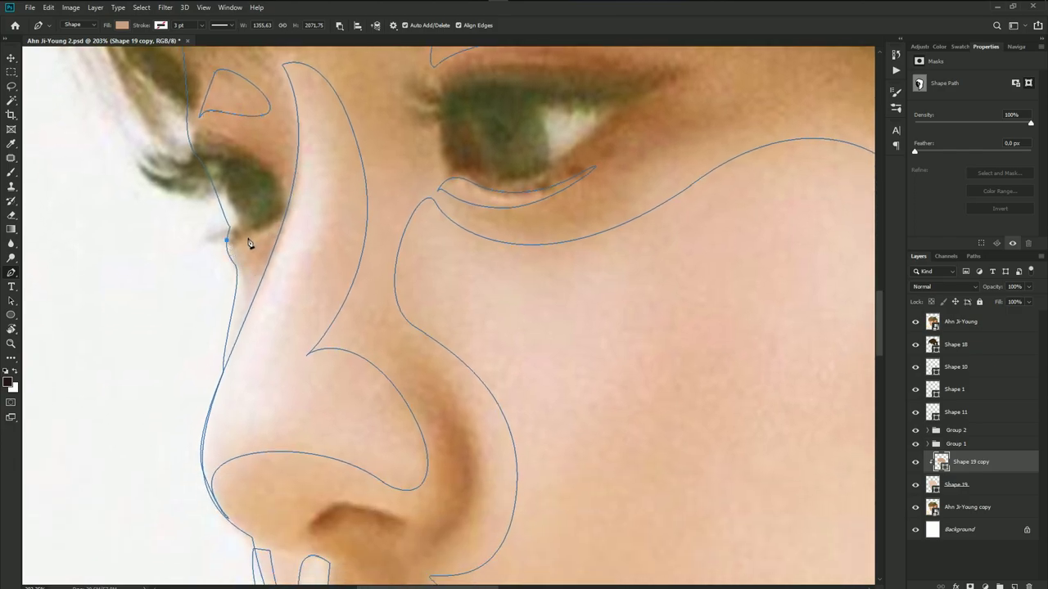
left_click_drag(257, 232, 281, 219)
mouse_move(244, 250)
left_mouse_down()
mouse_move(224, 250)
mouse_move(266, 258)
left_mouse_up()
left_click(228, 240)
- Draw a thin closed shadow shape along the nose edge
left_click(230, 263)
left_click_drag(221, 365, 214, 384)
left_click(231, 266)
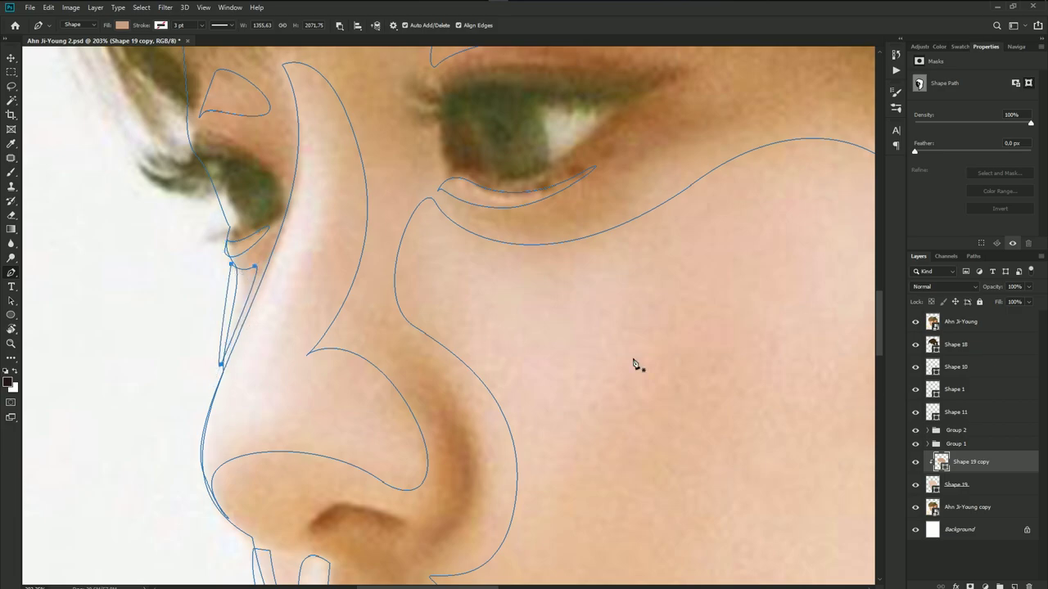
- Hide the reference photo and fit the whole portrait on screen
left_click(915, 324)
left_click(974, 322)
key("ctrl+0")
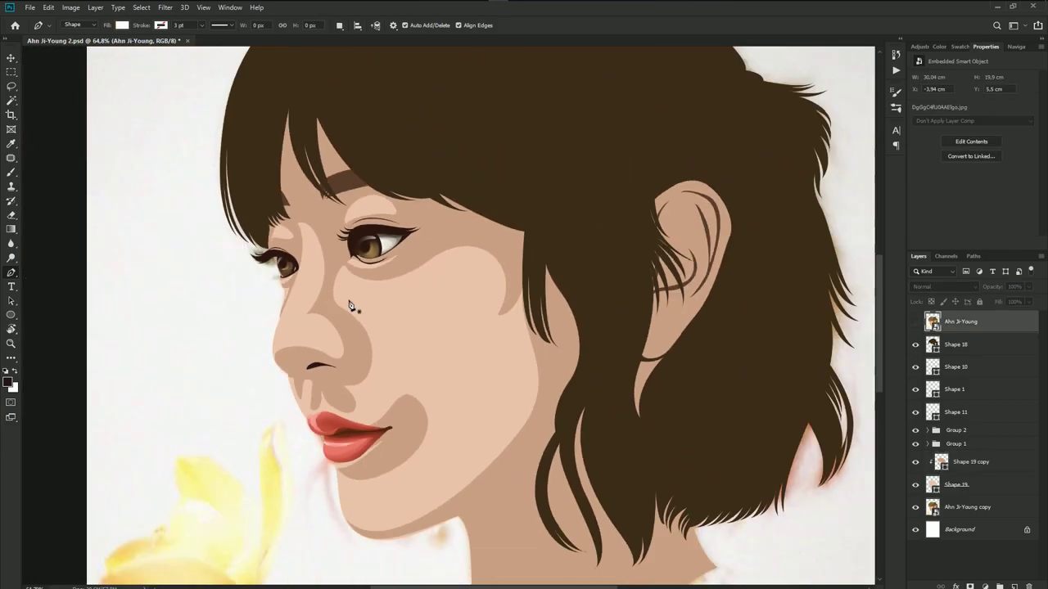
- Save the portrait, then show the reference photo with Shape 19 copy selected
key("ctrl+s")
scroll(335, 350, "up", 3, "alt")
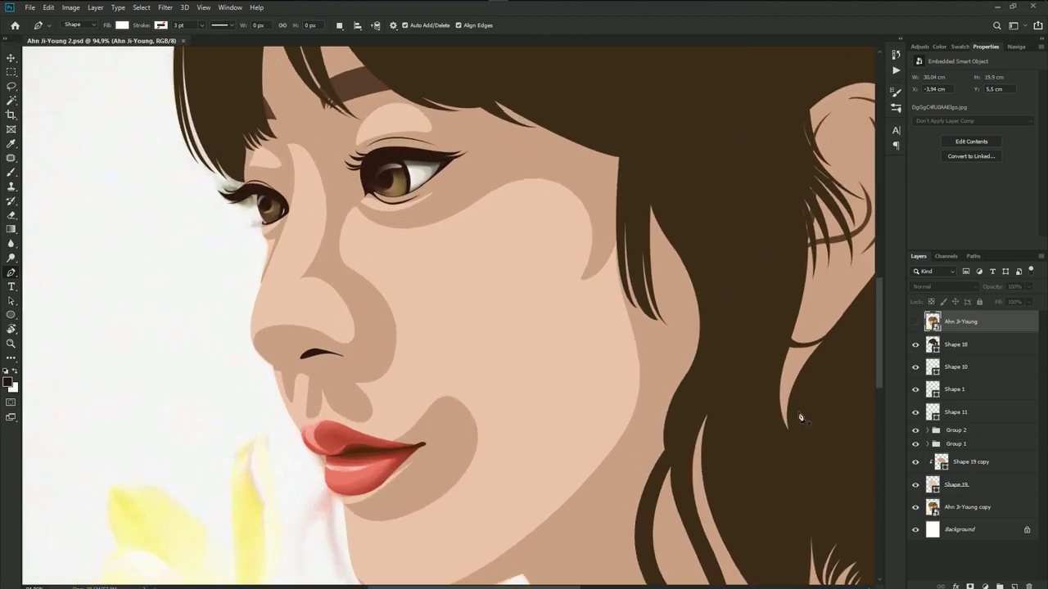
left_click(957, 465)
left_click(915, 322)
scroll(393, 315, "up", 2, "alt")
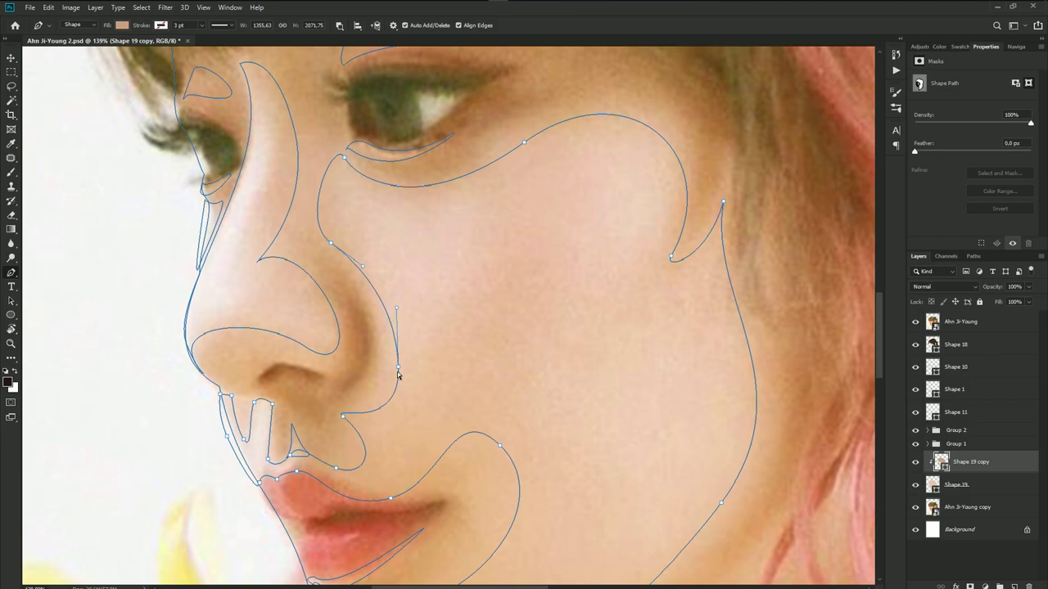
- Move the cheek and nose-side anchors and pull the cheek handle to follow the photo
left_click_drag(397, 367, 390, 355)
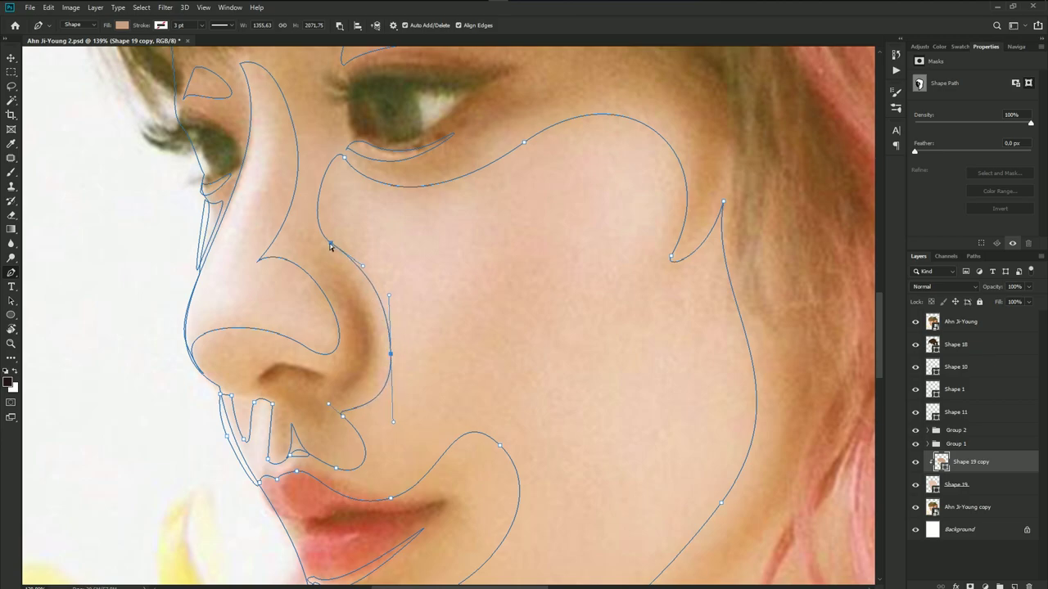
left_click_drag(330, 247, 321, 237)
left_click_drag(389, 298, 401, 298)
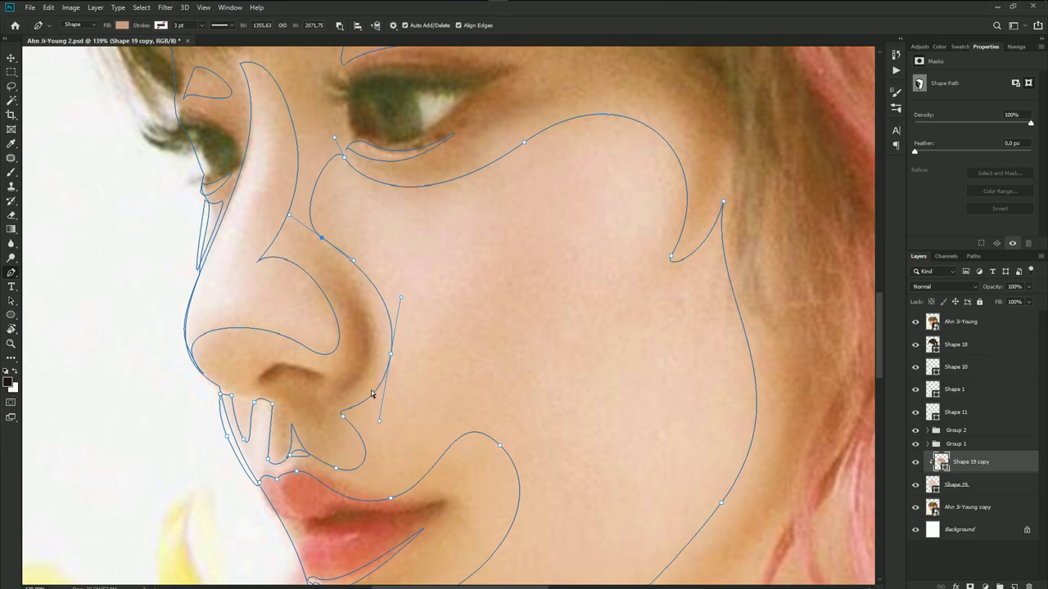
scroll(458, 360, "down", 3)
scroll(543, 340, "down", 1)
scroll(755, 228, "up", 1)
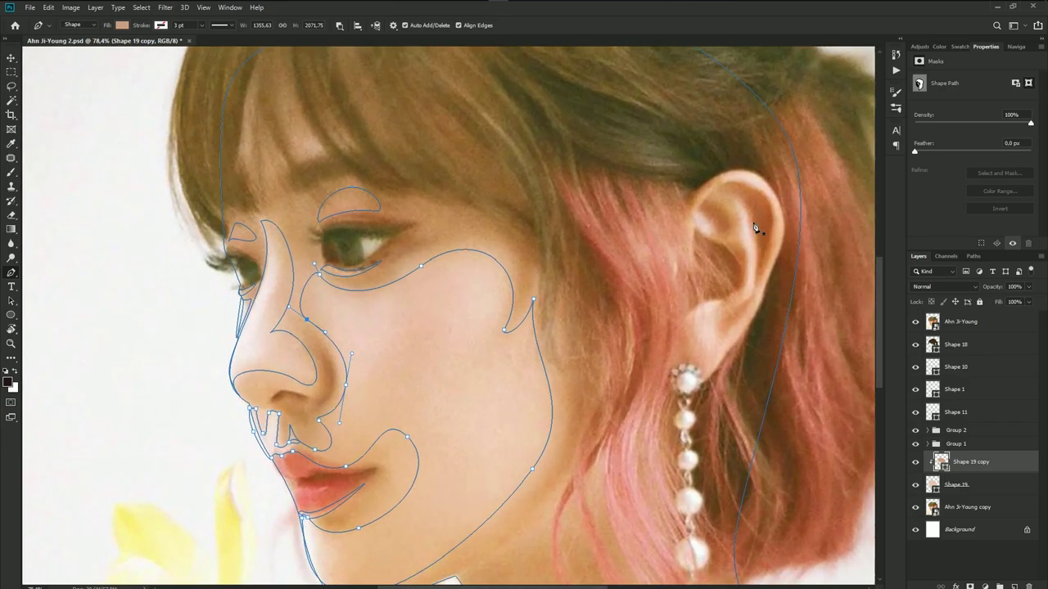
scroll(754, 228, "up", 3)
scroll(753, 240, "up", 2)
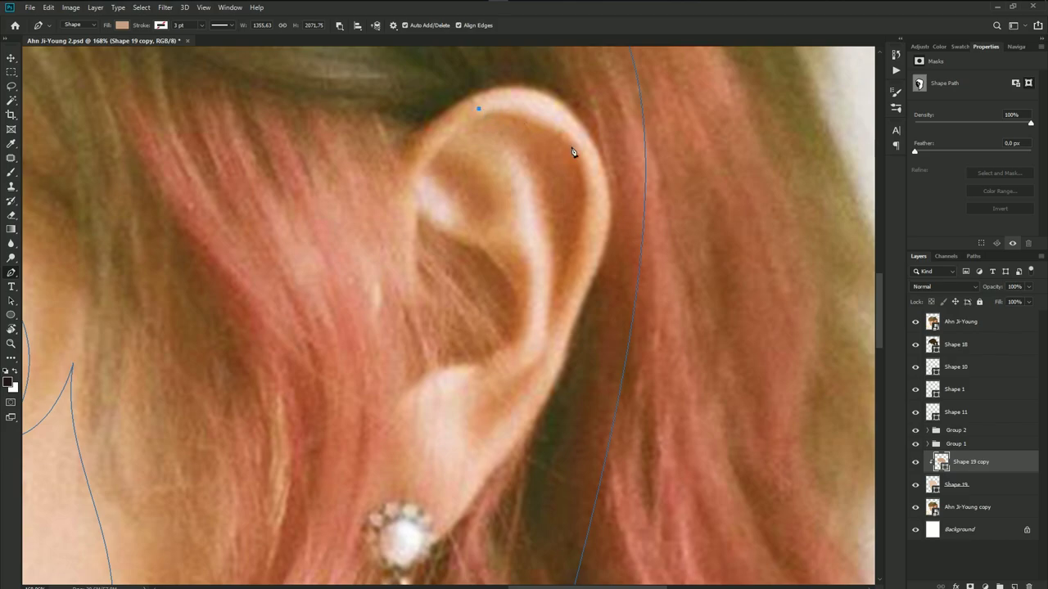
- Trace the ear's rim with curved points down to the bottom and back along the inner rim
left_click_drag(582, 159, 609, 214)
scroll(550, 334, "down", 1)
left_click_drag(546, 355, 535, 385)
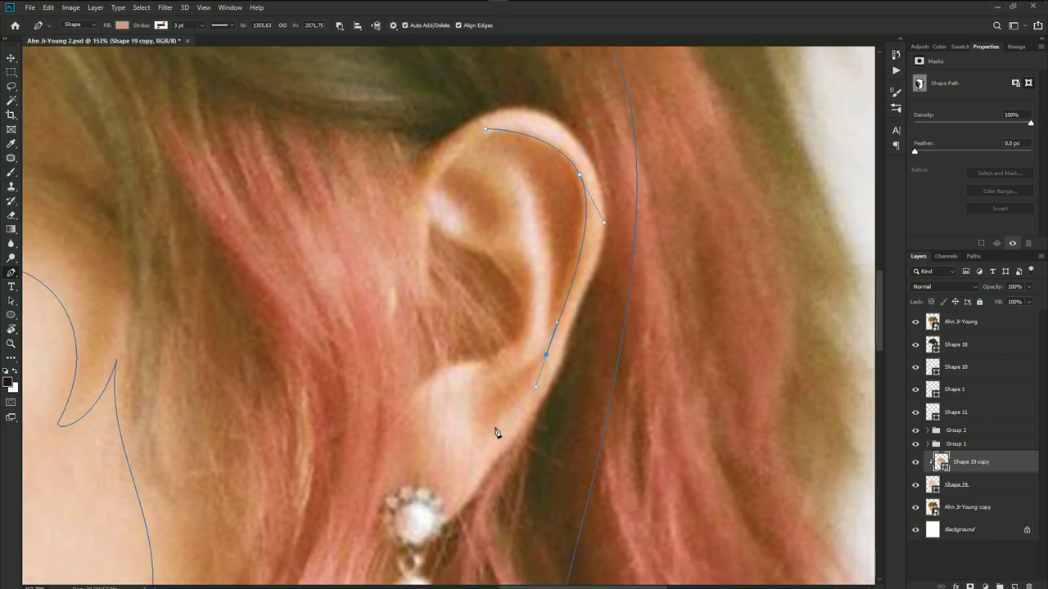
left_click_drag(475, 447, 463, 466)
left_click_drag(489, 385, 534, 358)
left_click_drag(547, 306, 549, 243)
left_click_drag(470, 151, 507, 158)
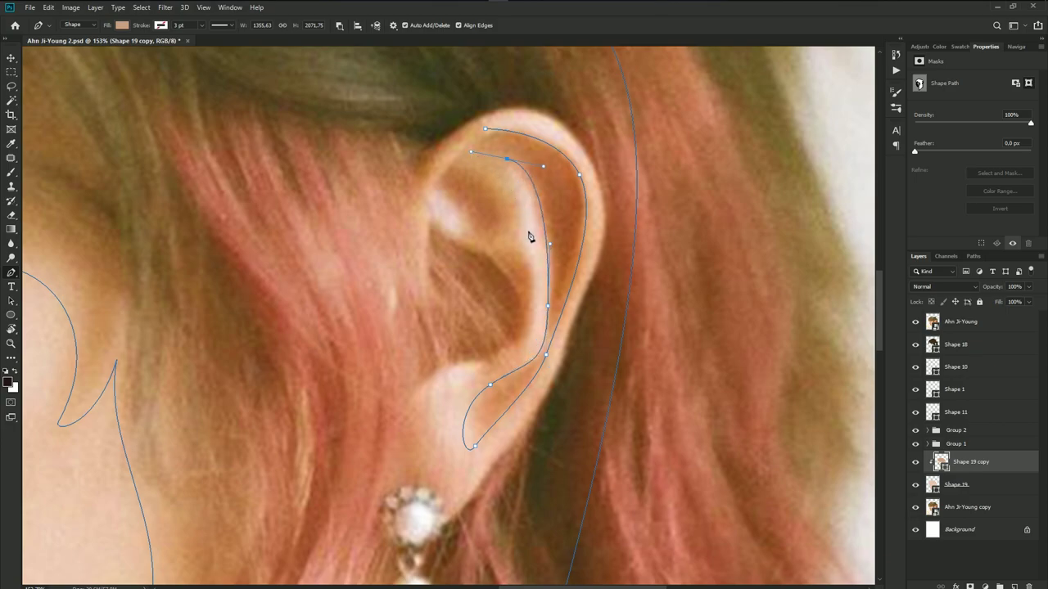
left_click_drag(529, 238, 530, 321)
left_click_drag(503, 355, 476, 366)
left_click_drag(417, 396, 391, 426)
- Add the remaining outer-rim points and close the ear shadow shape
scroll(438, 509, "down", 2)
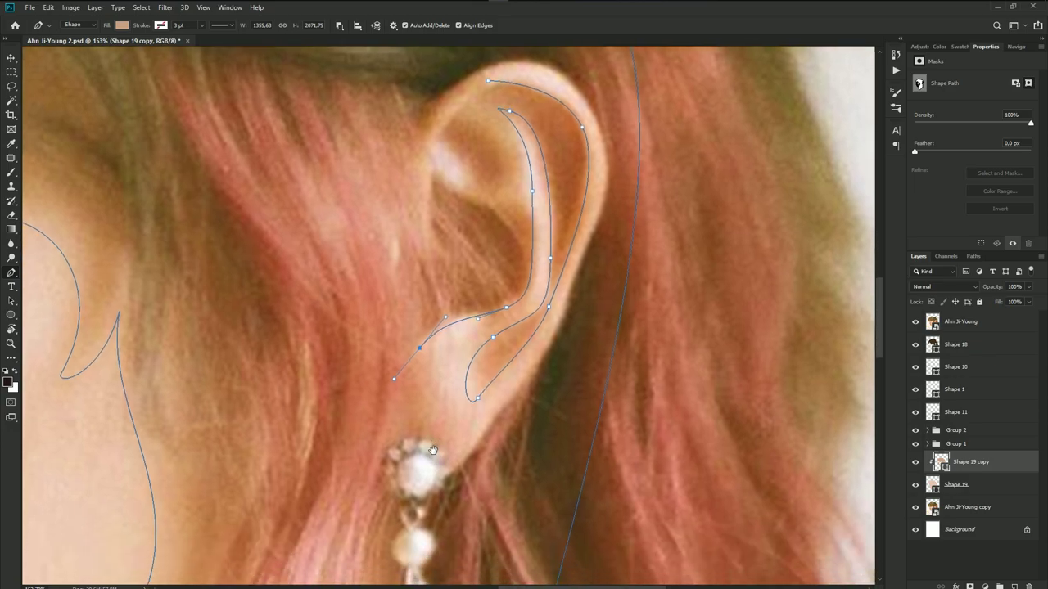
left_click_drag(417, 461, 458, 447)
left_click_drag(482, 405, 518, 337)
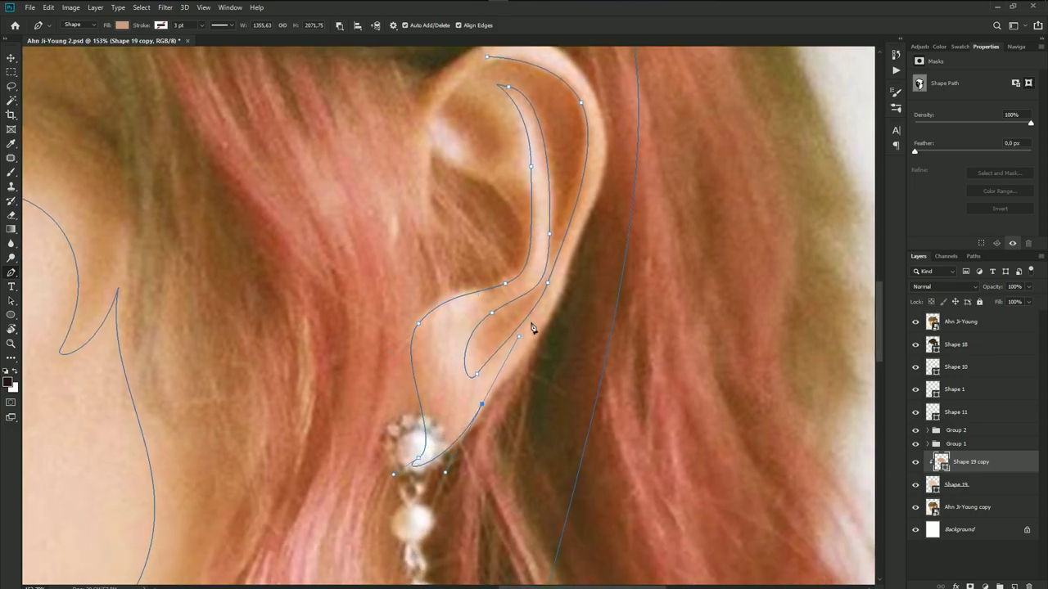
scroll(596, 199, "up", 5)
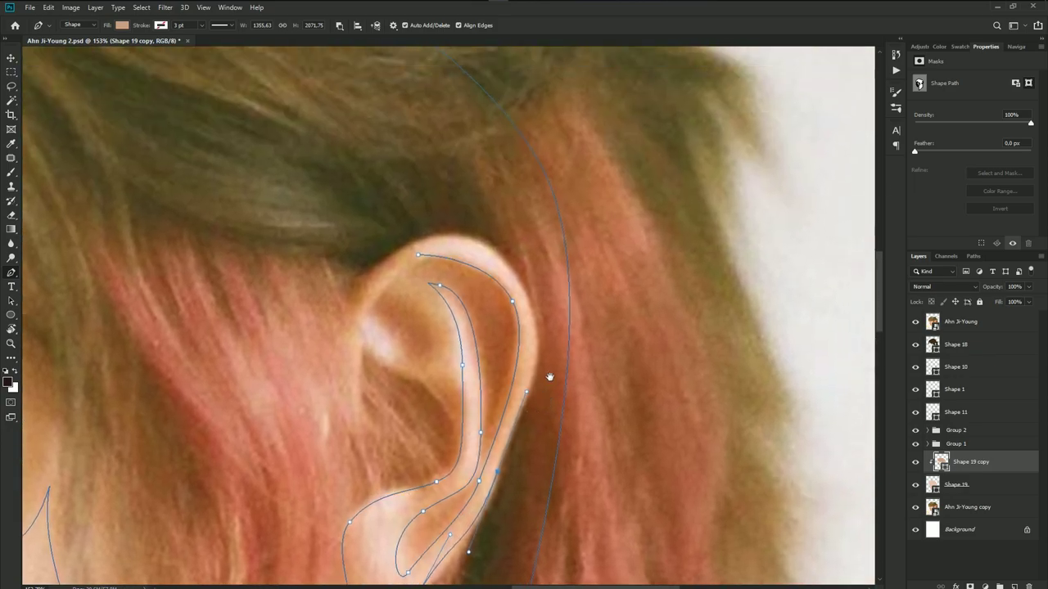
left_click_drag(520, 275, 503, 230)
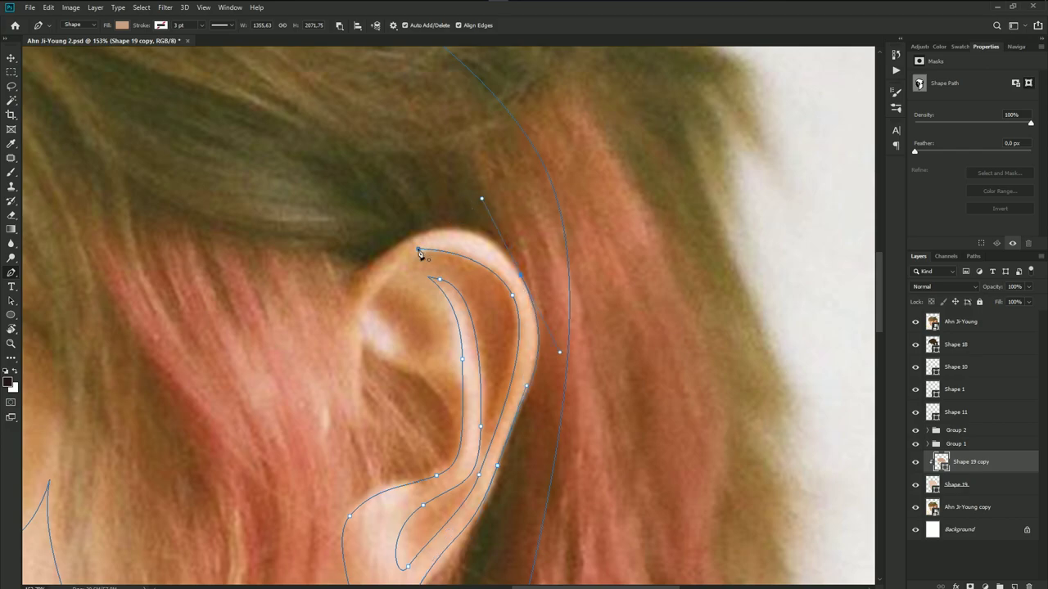
left_click(419, 255)
scroll(397, 276, "up", 2)
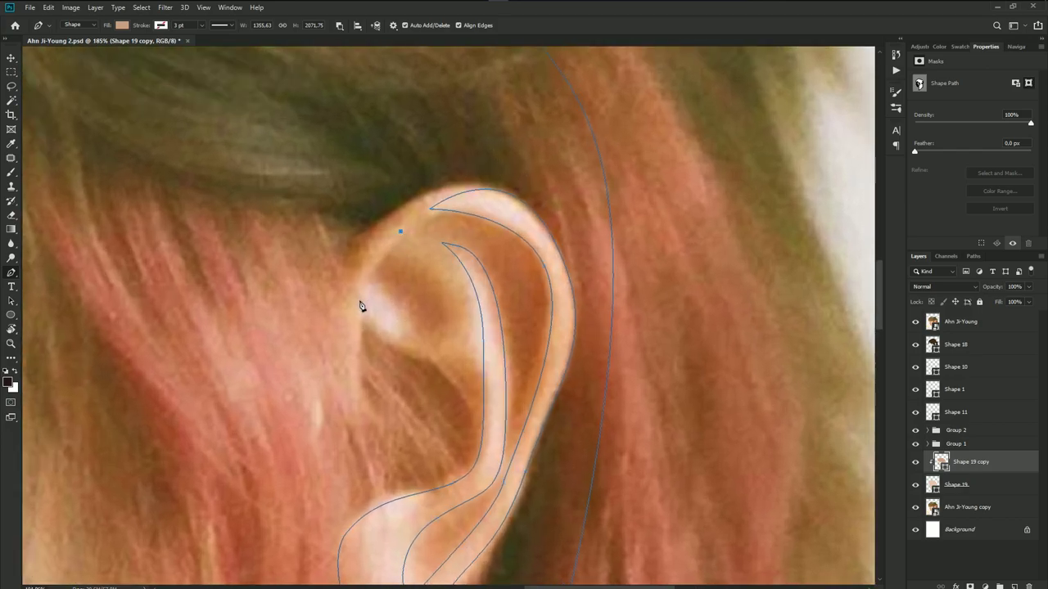
left_click_drag(388, 298, 370, 280)
left_click(401, 233)
- Hide the reference photo to compare the vector ear, then show it again
left_click(915, 322)
left_click(958, 322)
scroll(536, 331, "down", 3)
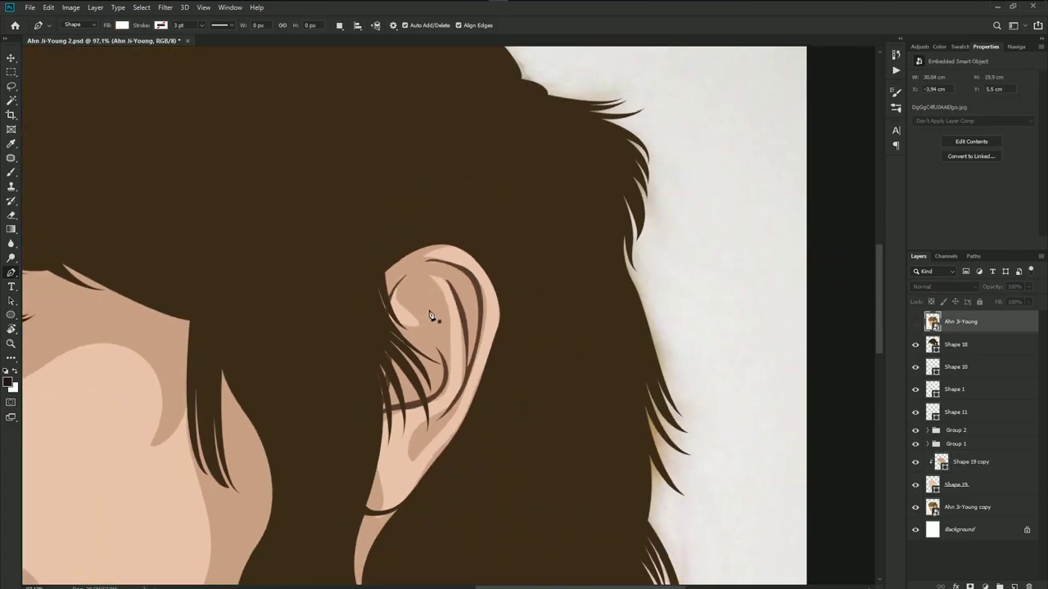
scroll(434, 315, "down", 3)
left_click_drag(234, 413, 491, 328)
scroll(482, 368, "down", 1)
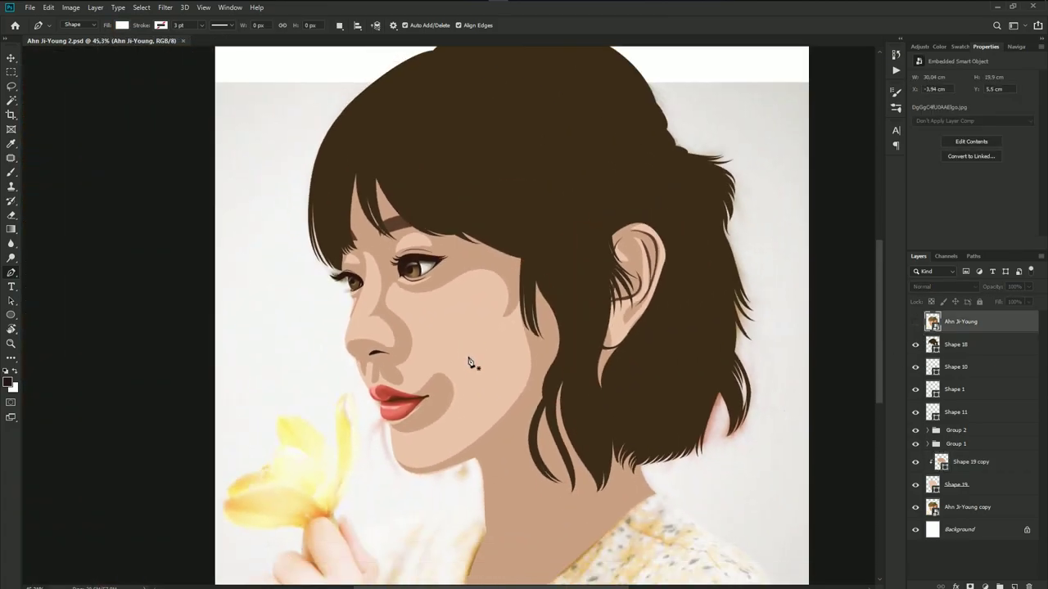
scroll(465, 293, "down", 2)
left_click(971, 463)
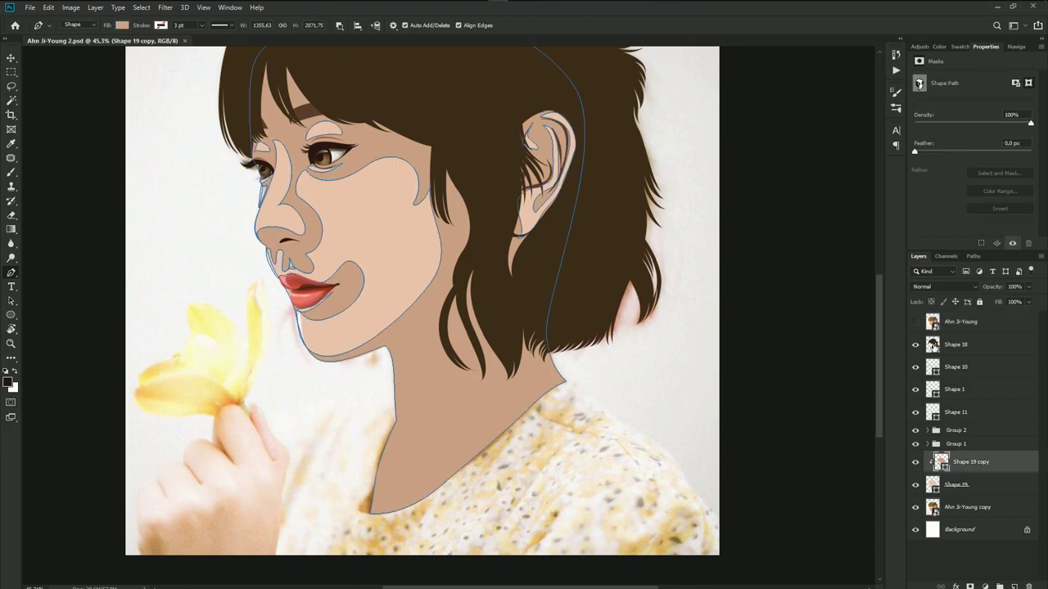
left_click(915, 321)
scroll(430, 332, "up", 1)
scroll(397, 345, "up", 2)
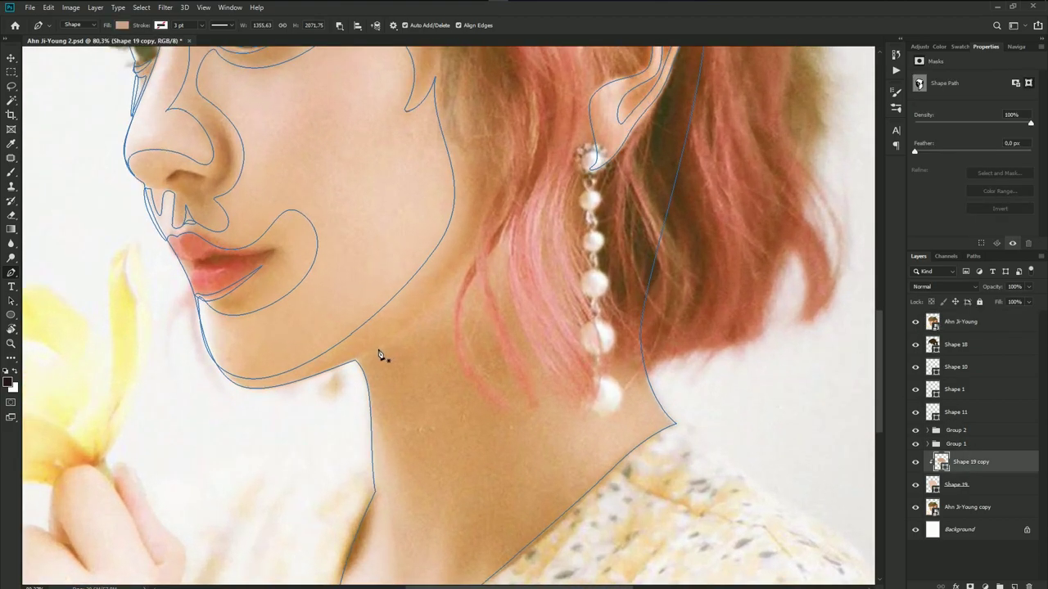
- Add curved points near the earlobe to shape the jaw shadow down the neck
mouse_move(502, 235)
left_mouse_down()
mouse_move(532, 188)
mouse_move(521, 206)
left_mouse_up()
left_click_drag(470, 303, 429, 330)
scroll(356, 382, "down", 2)
scroll(451, 374, "down", 3)
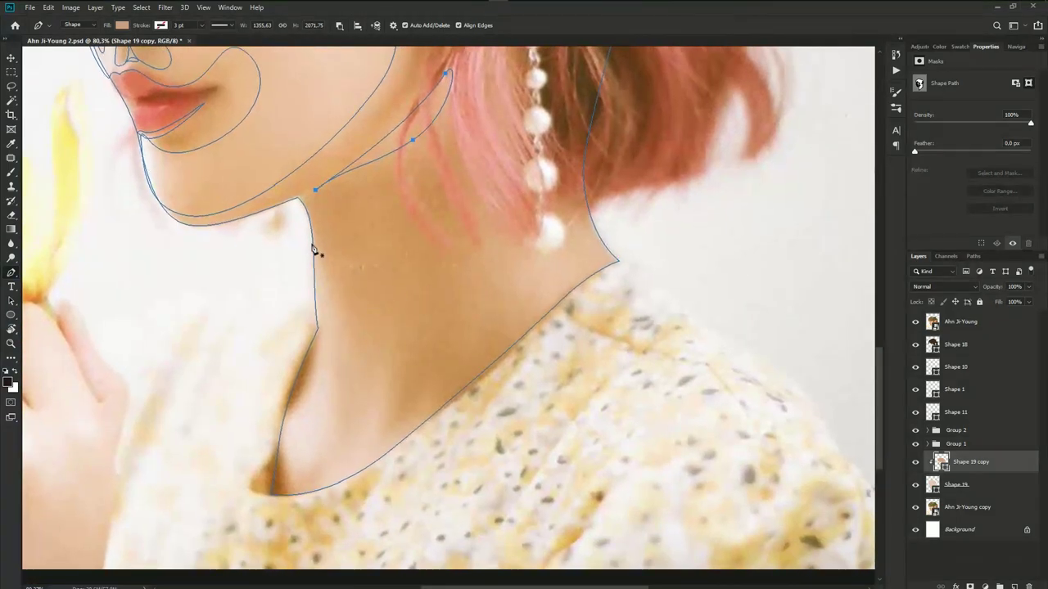
- Draw a throat shadow from below the chin down to the collarbone and close it
left_click_drag(338, 419, 356, 417)
left_click_drag(376, 339, 376, 276)
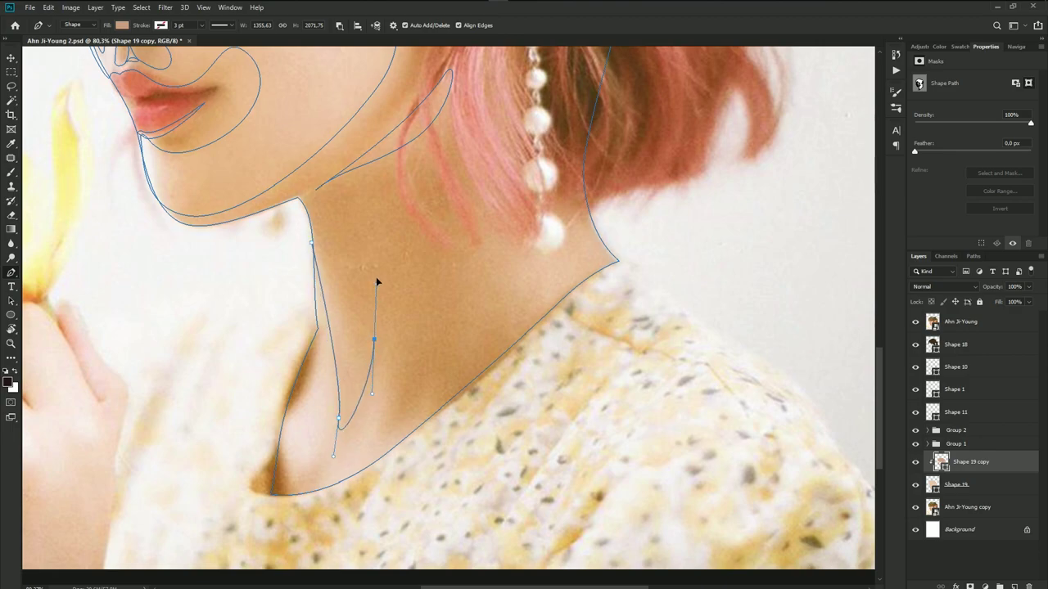
left_click_drag(362, 437, 326, 481)
left_click_drag(362, 437, 373, 429)
left_click_drag(425, 391, 440, 363)
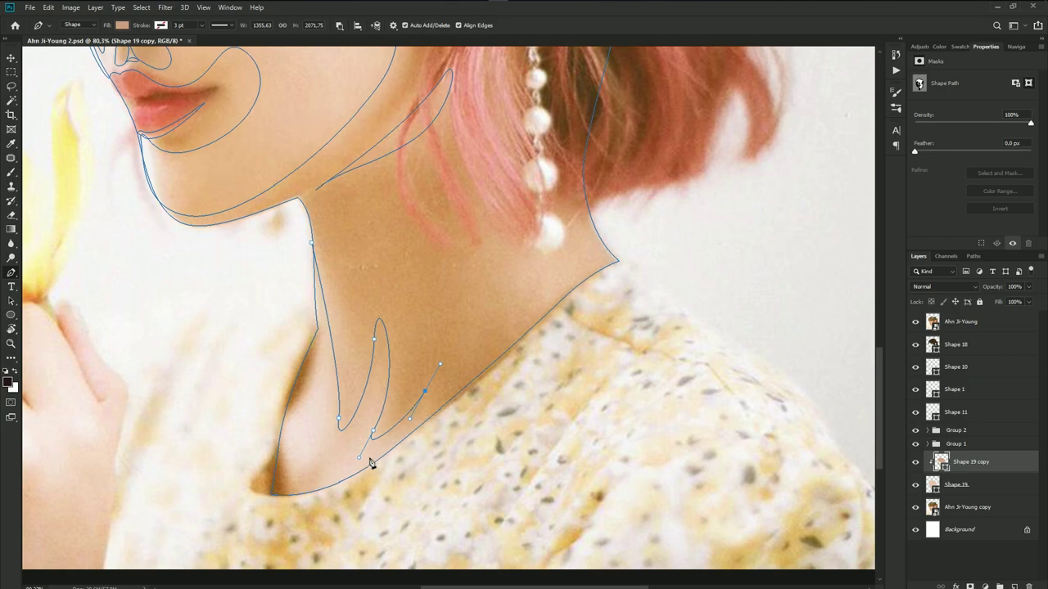
mouse_move(349, 476)
left_mouse_down()
mouse_move(325, 496)
mouse_move(363, 477)
mouse_move(281, 514)
mouse_move(301, 507)
mouse_move(260, 479)
left_mouse_up()
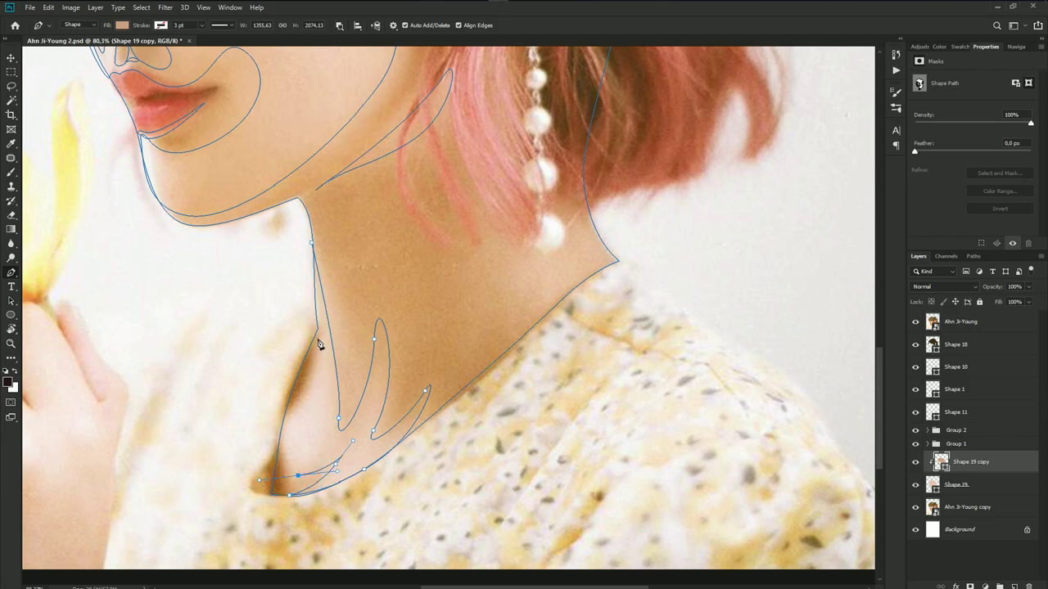
left_click_drag(318, 335, 321, 234)
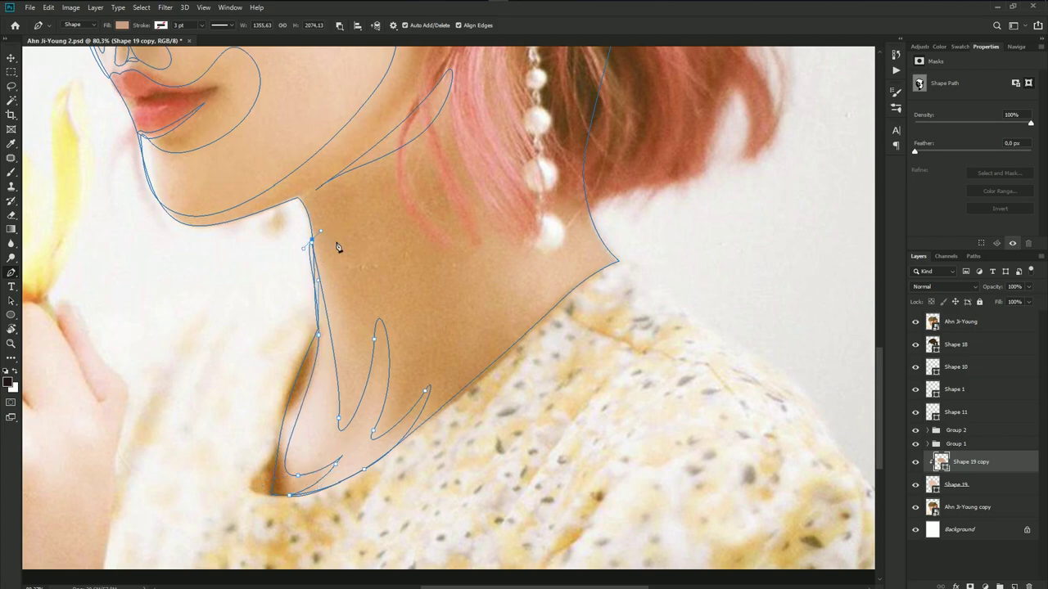
scroll(352, 311, "up", 2)
scroll(352, 311, "right", 2)
left_click(538, 321)
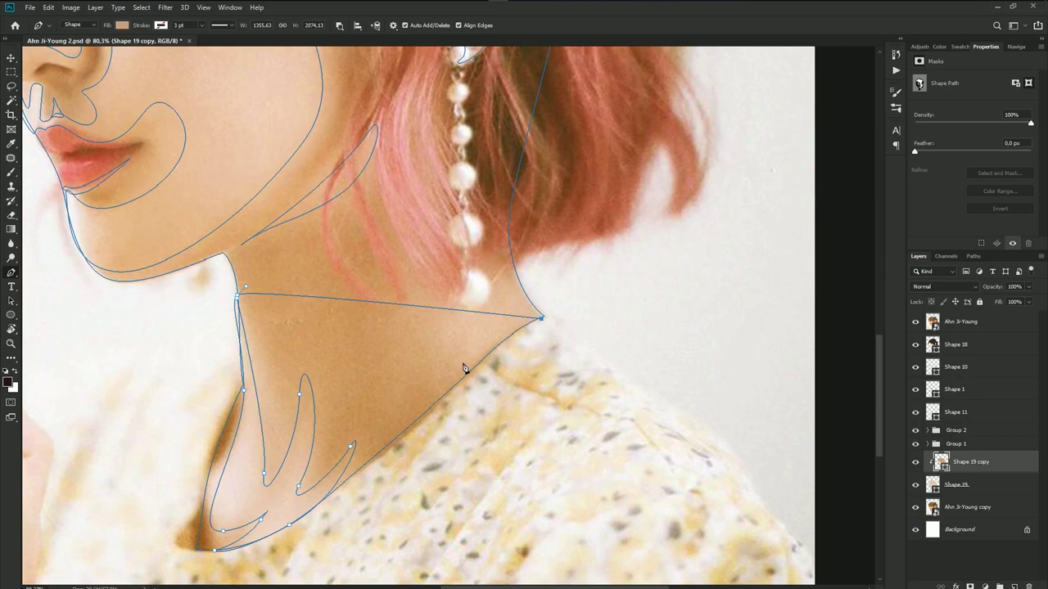
key("ctrl+z")
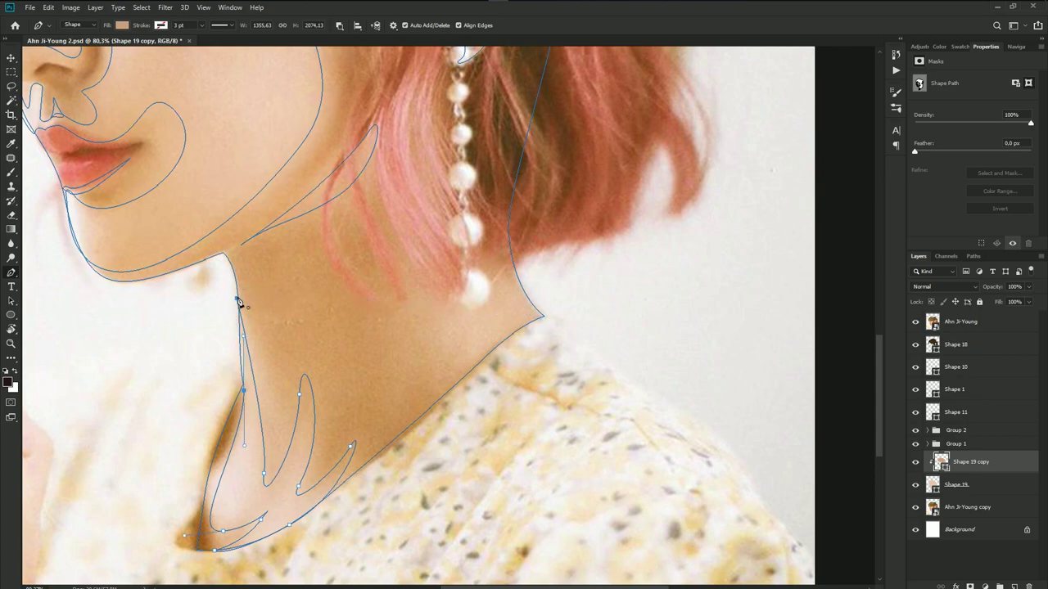
- Draw a closed side-neck shadow from the shoulder line up behind the ear
left_click(427, 403)
left_click_drag(409, 434, 459, 344)
left_click_drag(409, 310, 374, 247)
left_click(418, 177)
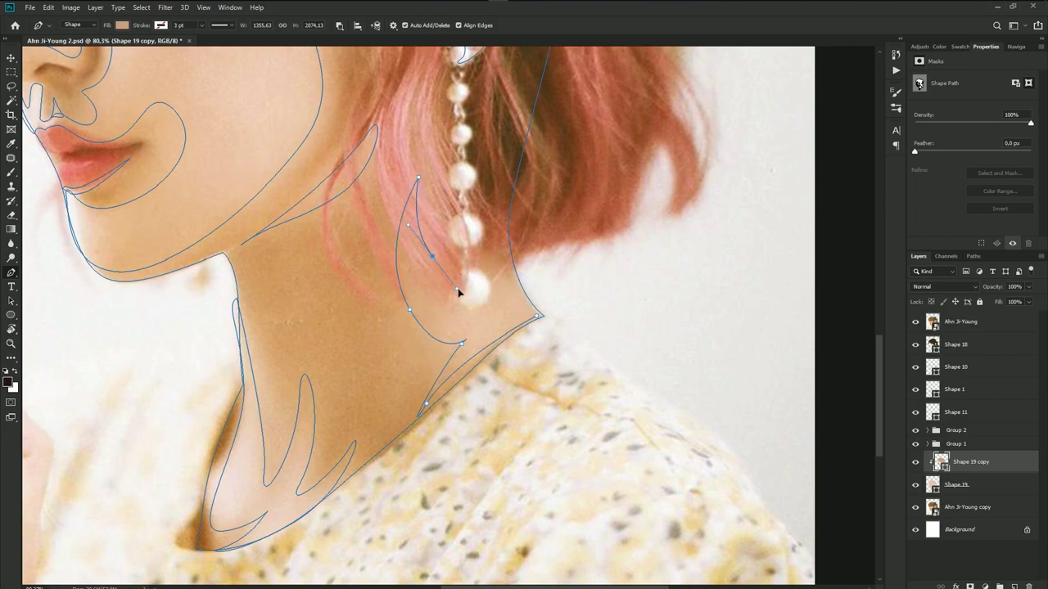
left_click_drag(514, 276, 552, 264)
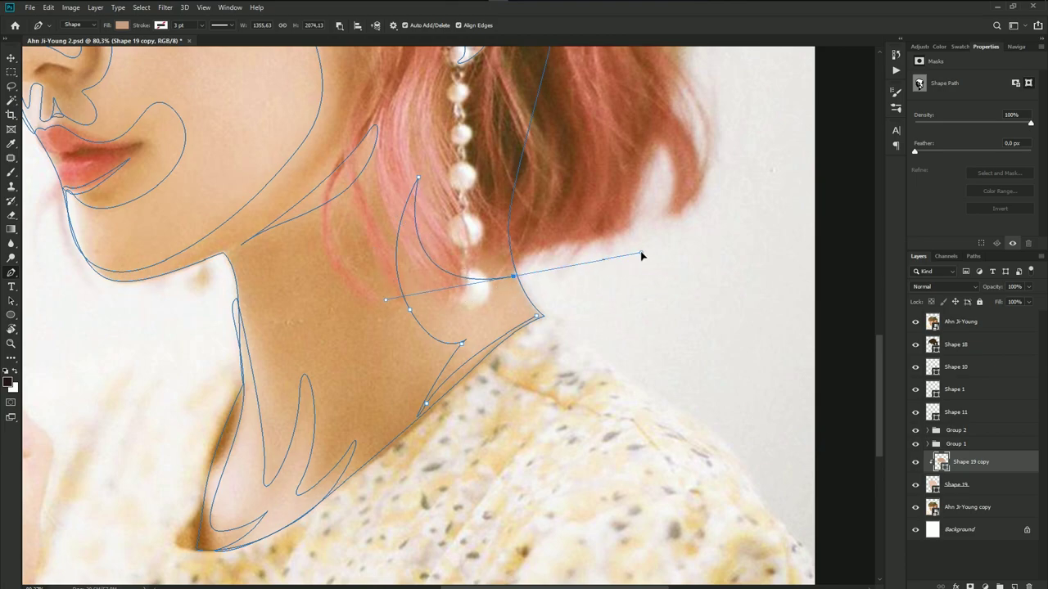
left_click(538, 317)
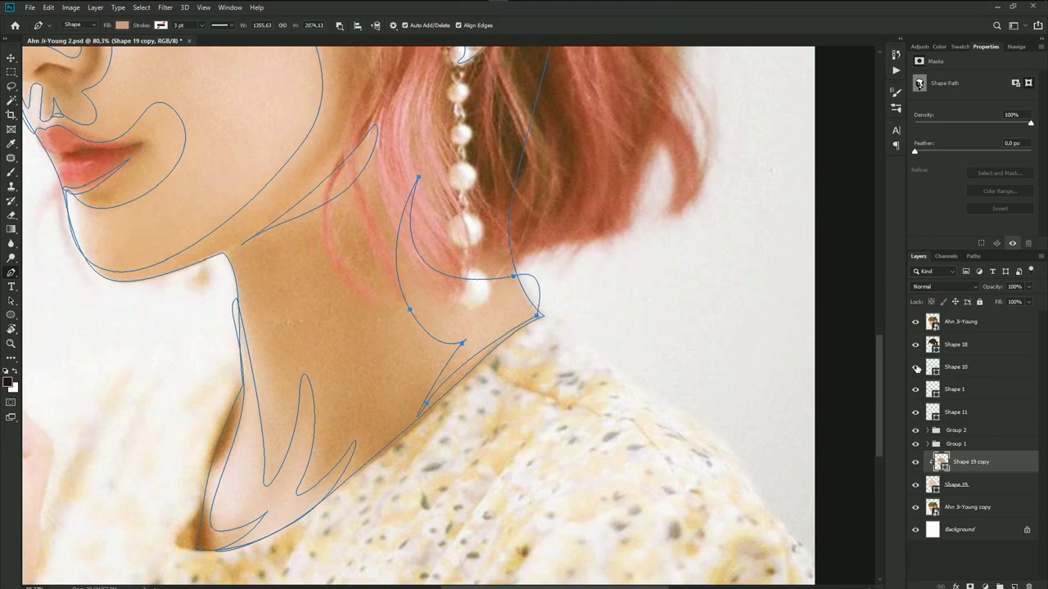
left_click(974, 327)
scroll(475, 311, "down", 3)
- Change the Shape 19 copy skin-shading colour to the warmer cda782
scroll(491, 369, "down", 2)
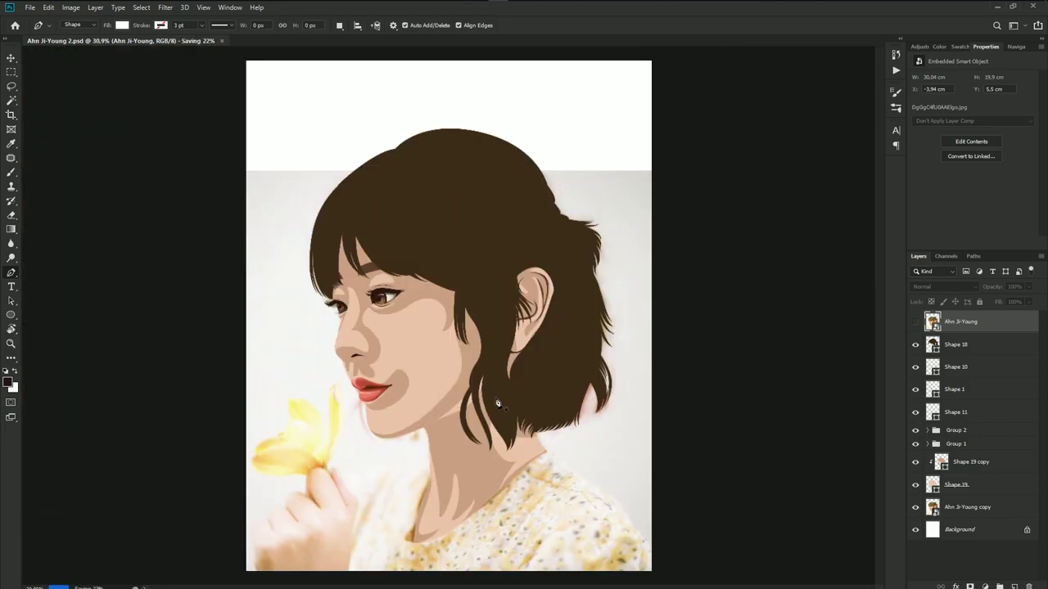
scroll(438, 347, "up", 3)
scroll(438, 347, "up", 2)
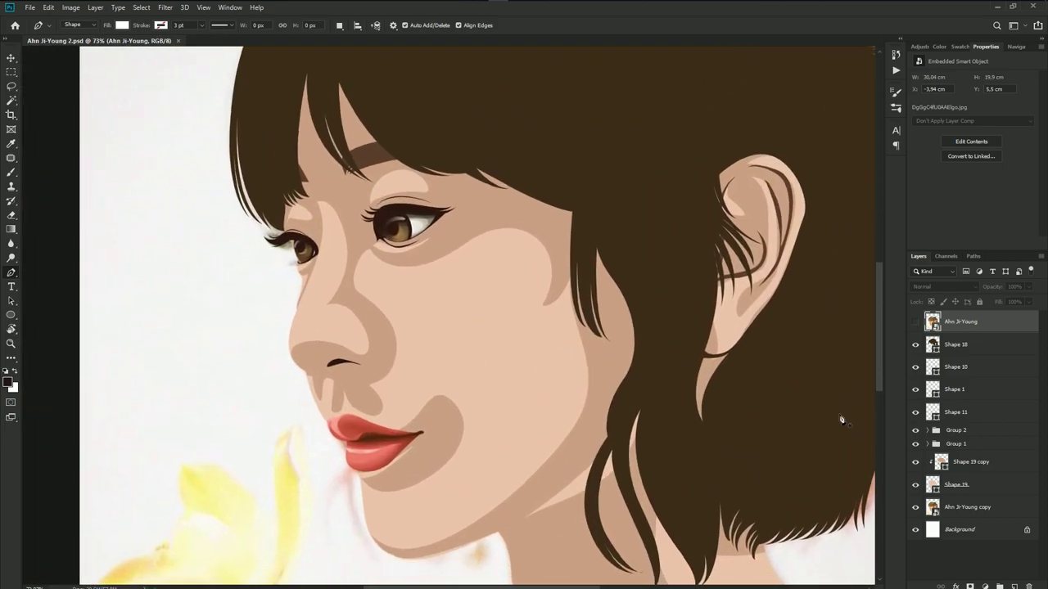
left_click(916, 323)
double_click(945, 463)
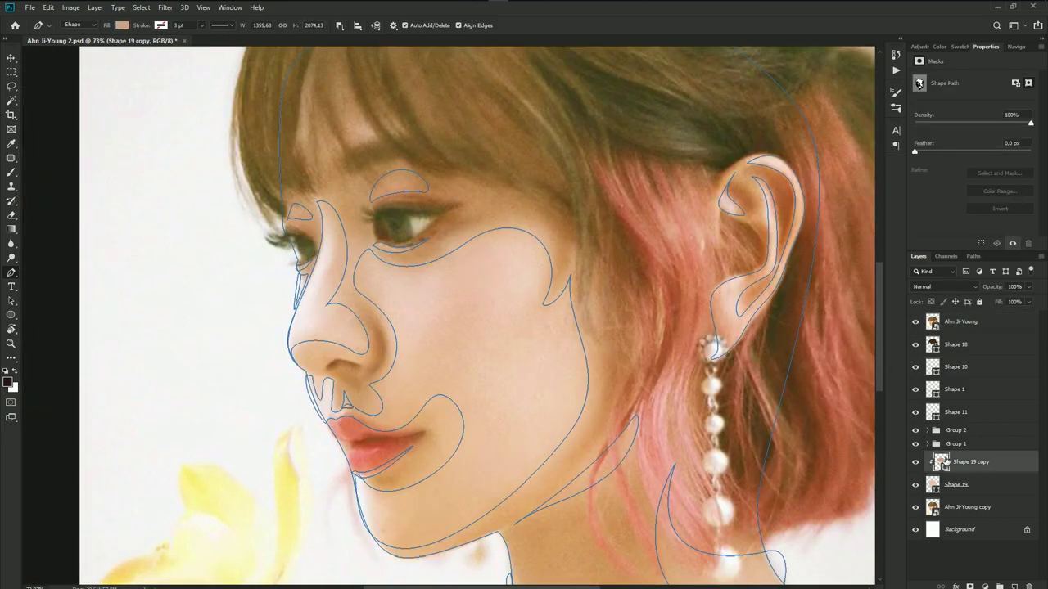
left_click_drag(852, 532, 852, 526)
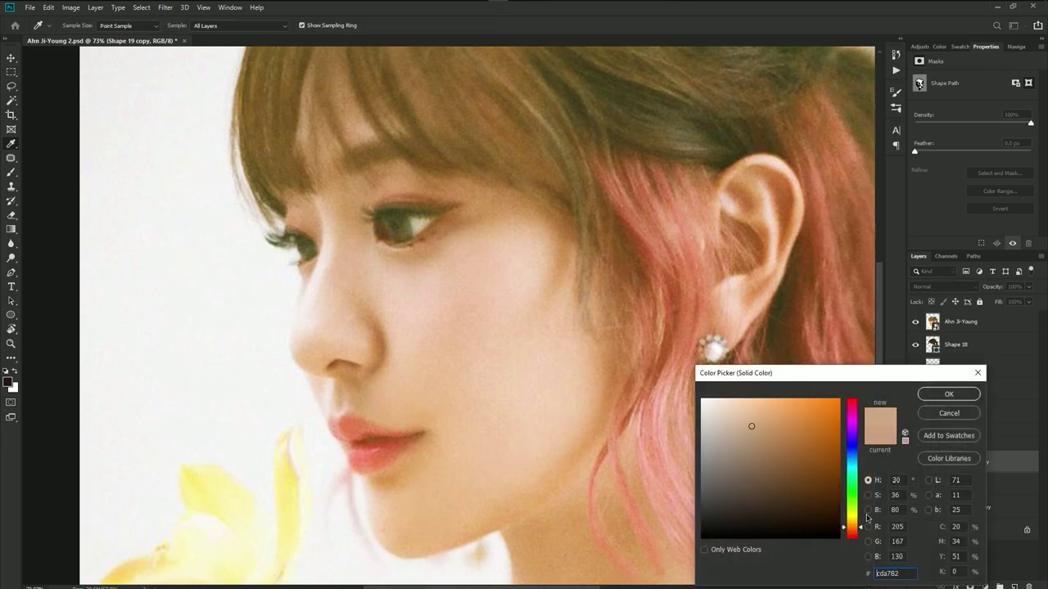
left_click(947, 394)
- Compare the new shading against the reference photo with the whole canvas in view
left_click(916, 323)
left_click_drag(673, 355, 588, 330)
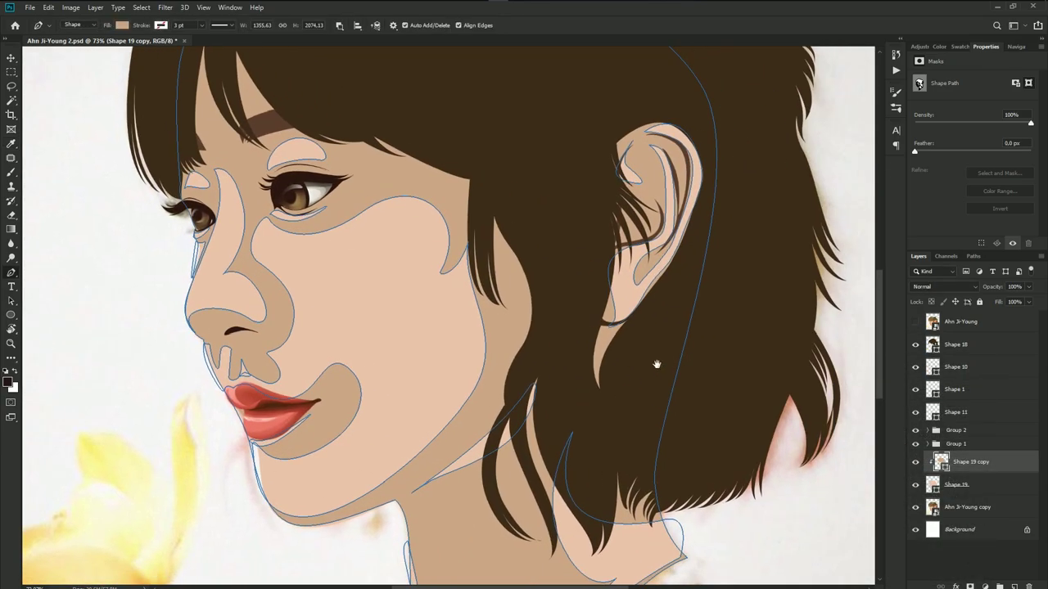
left_click(916, 322)
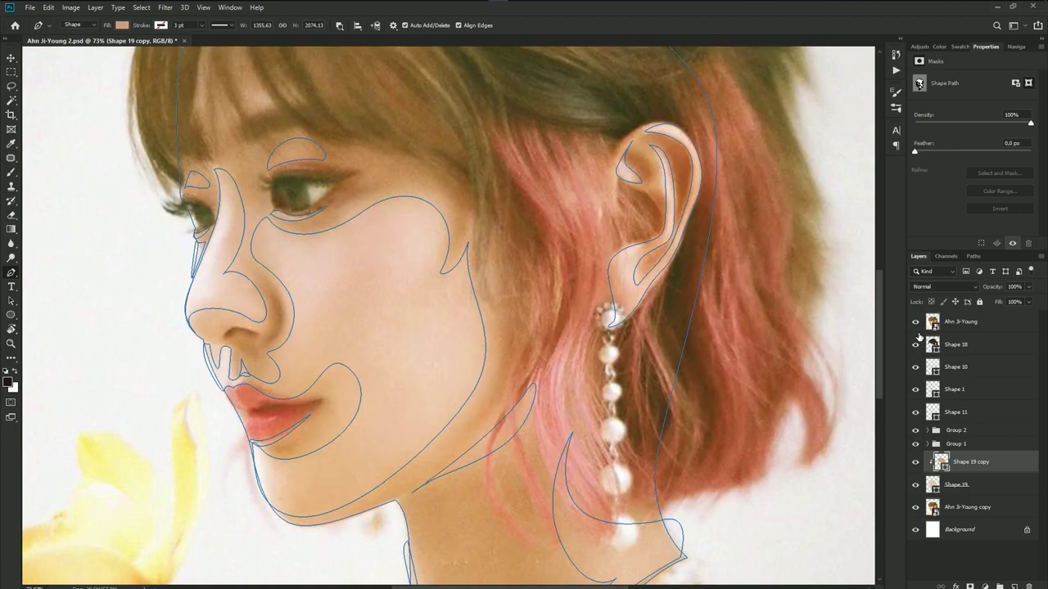
left_click(915, 322)
left_click(972, 321)
key("ctrl+0")
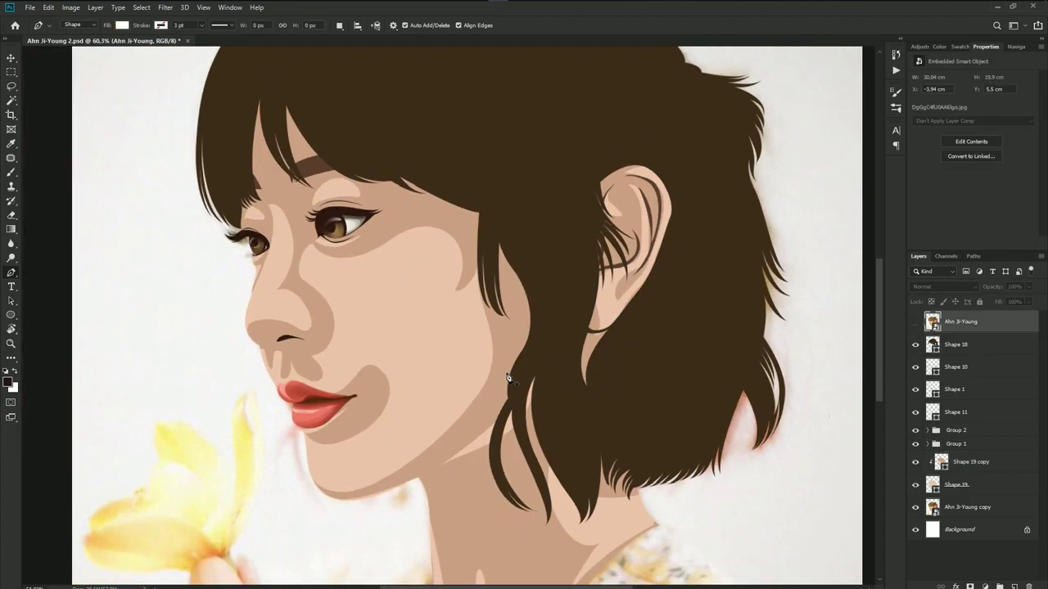
scroll(456, 387, "up", 4)
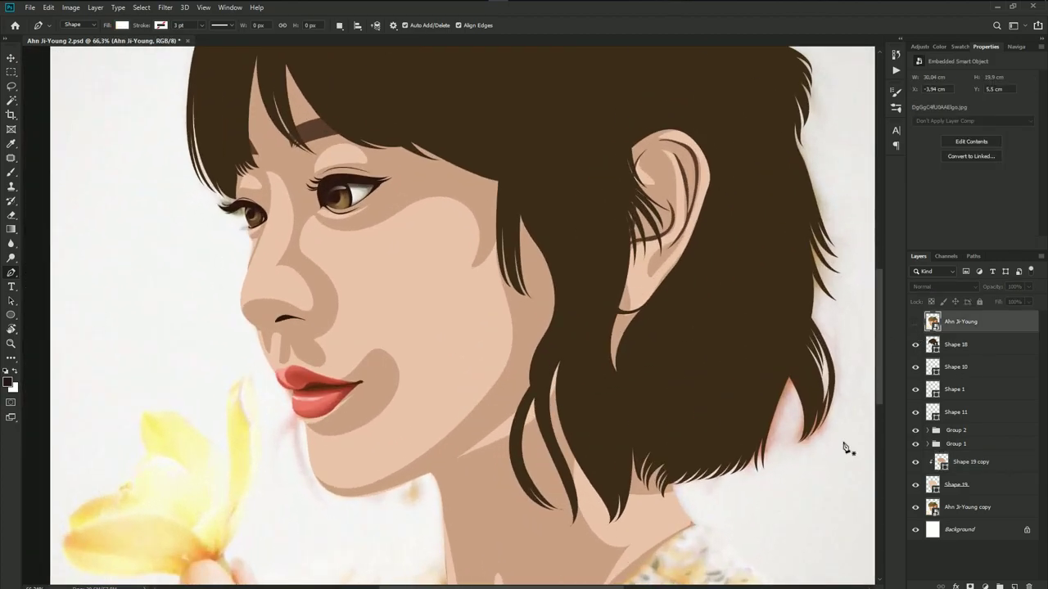
left_click(970, 461)
- Add a layer mask to Shape 19 copy and soften the cheek shadow edge with a 300px black brush
left_click(918, 83)
key("b")
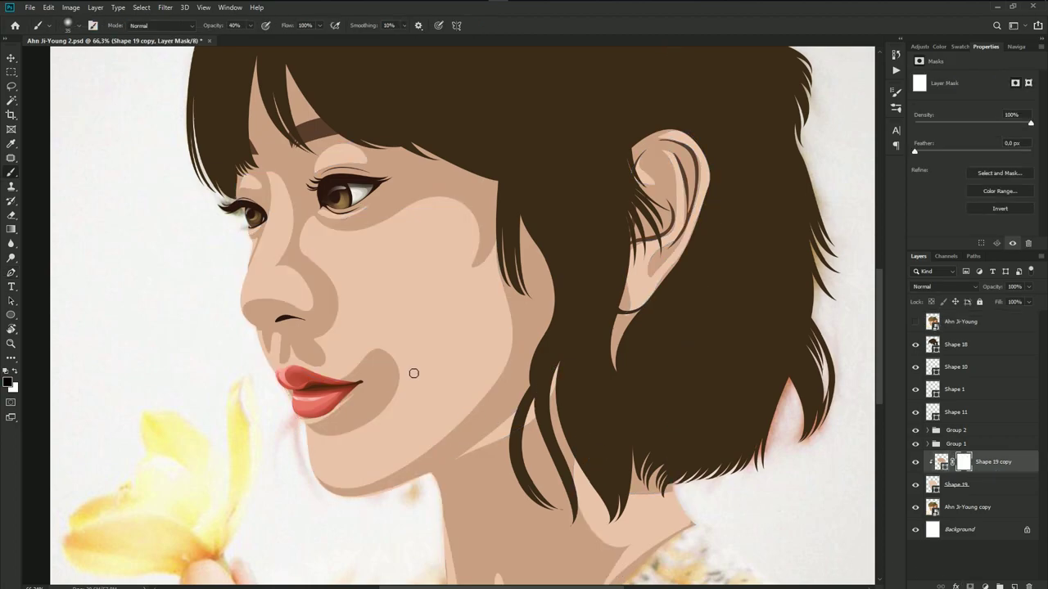
key("bracketright")
key("bracketright")
key("bracketright")
left_click(377, 307)
key("bracketleft")
key("bracketleft")
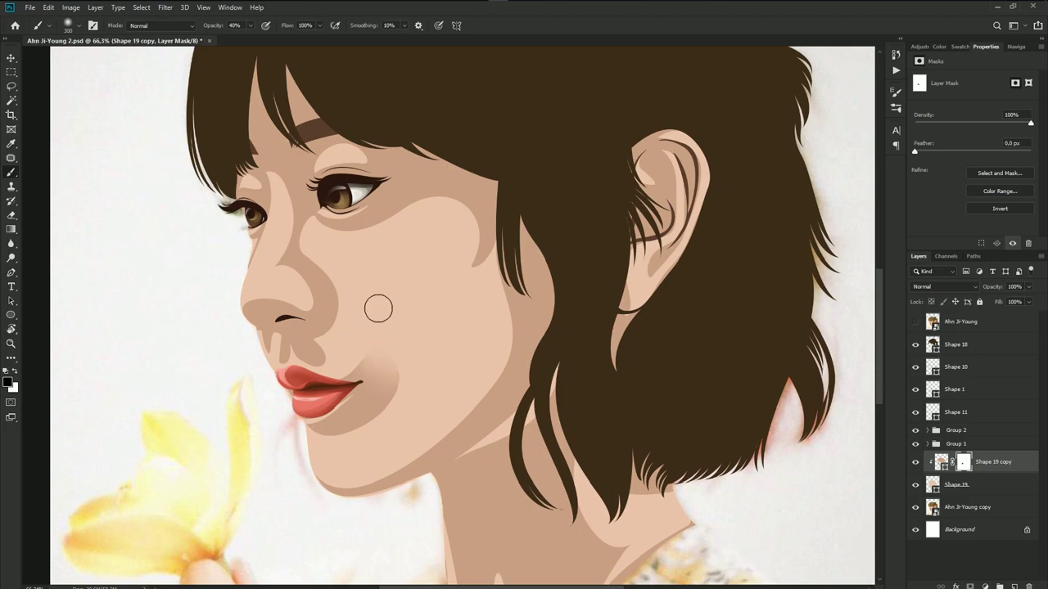
key("bracketright")
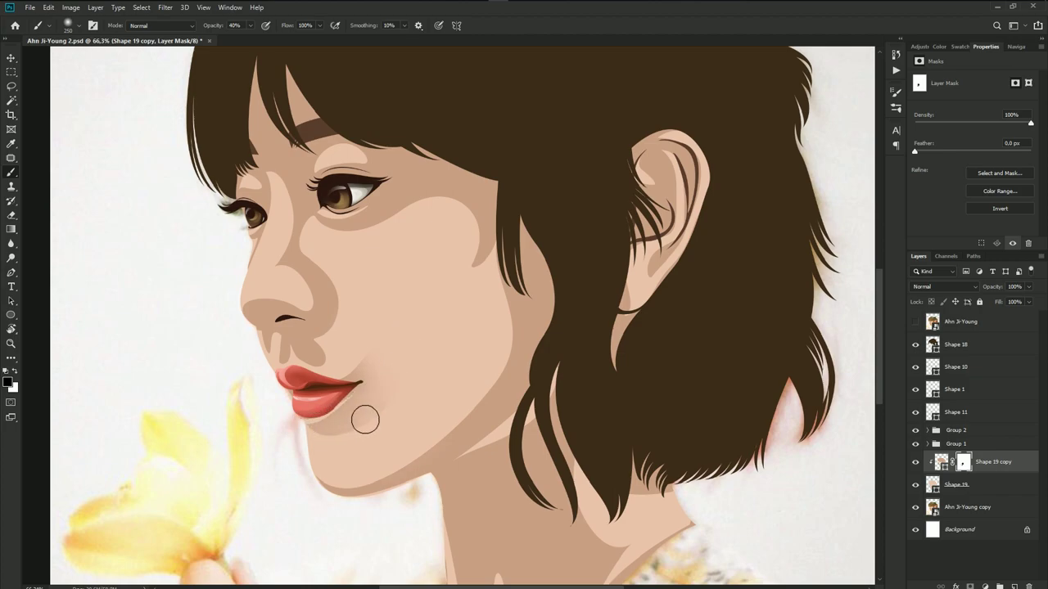
- Fade the cheek shadow beside the mouth corner with a 175px black brush on the mask
scroll(362, 416, "up", 2)
key("x")
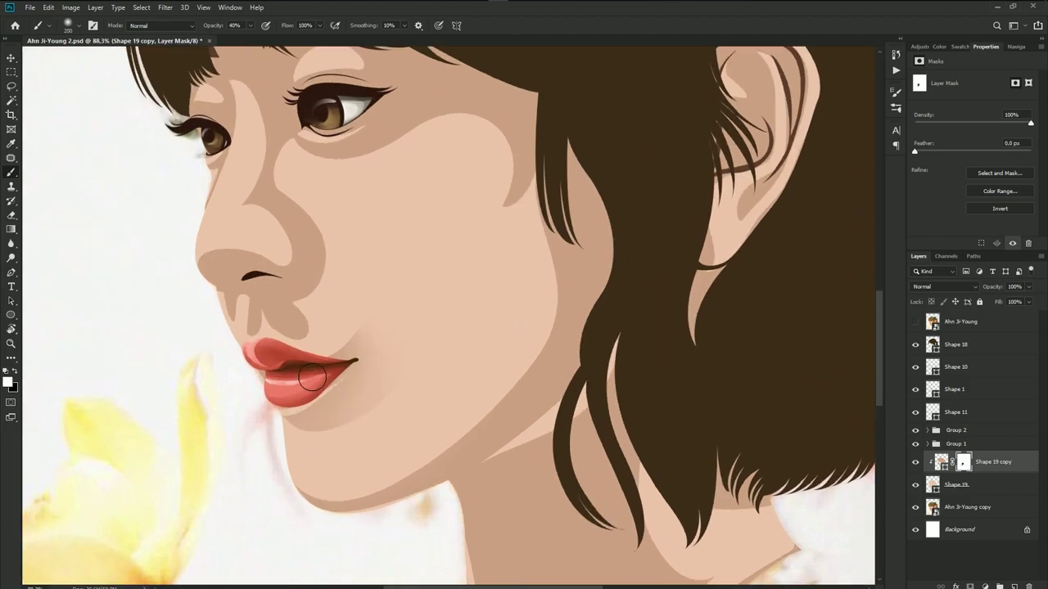
key("bracketleft")
key("bracketleft")
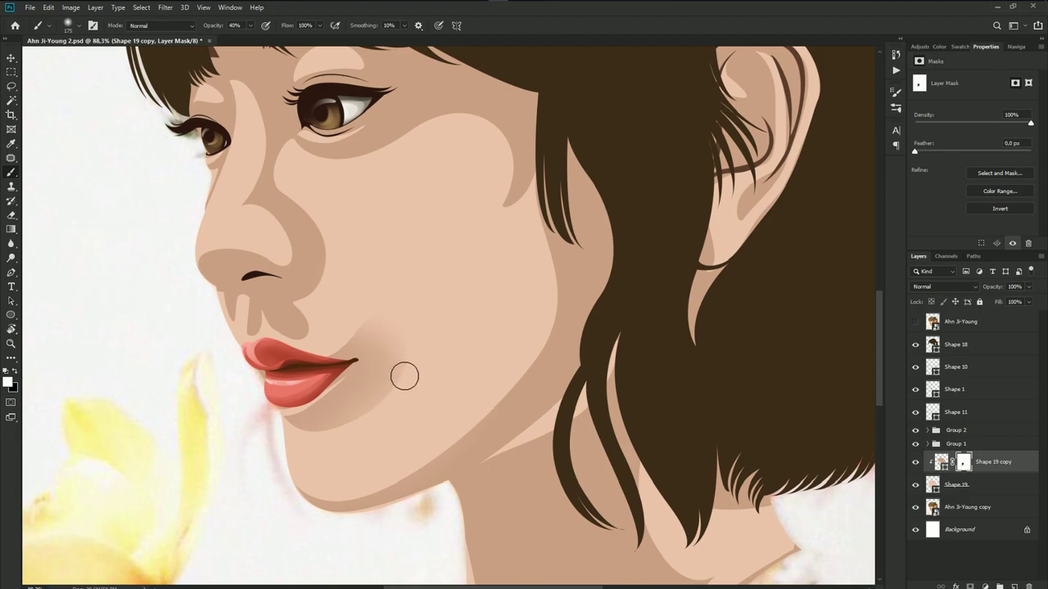
scroll(422, 372, "down", 2)
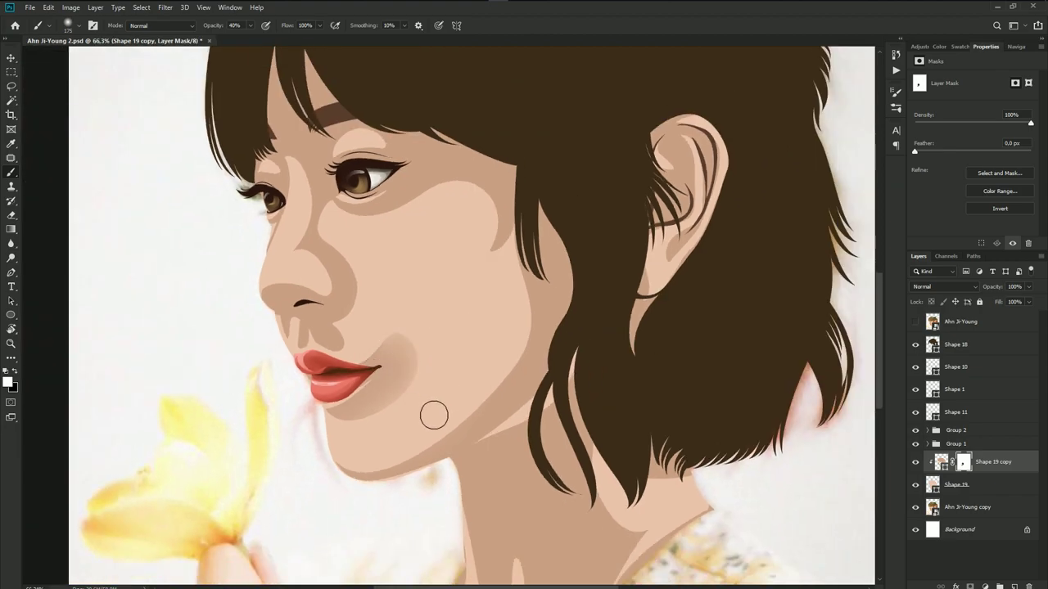
key("x")
left_click_drag(385, 312, 414, 332)
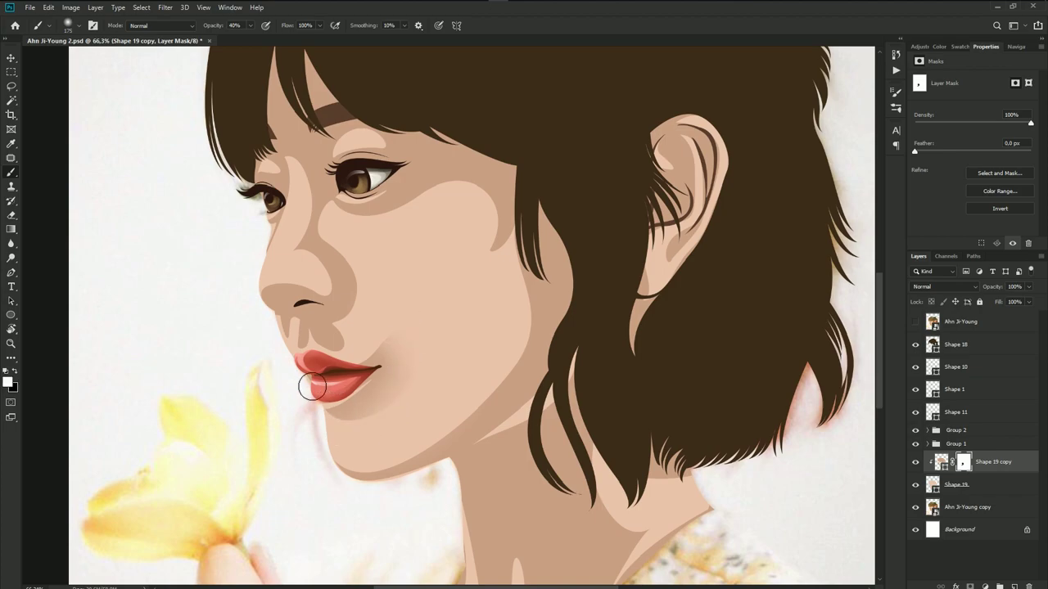
key("x")
scroll(409, 393, "up", 1)
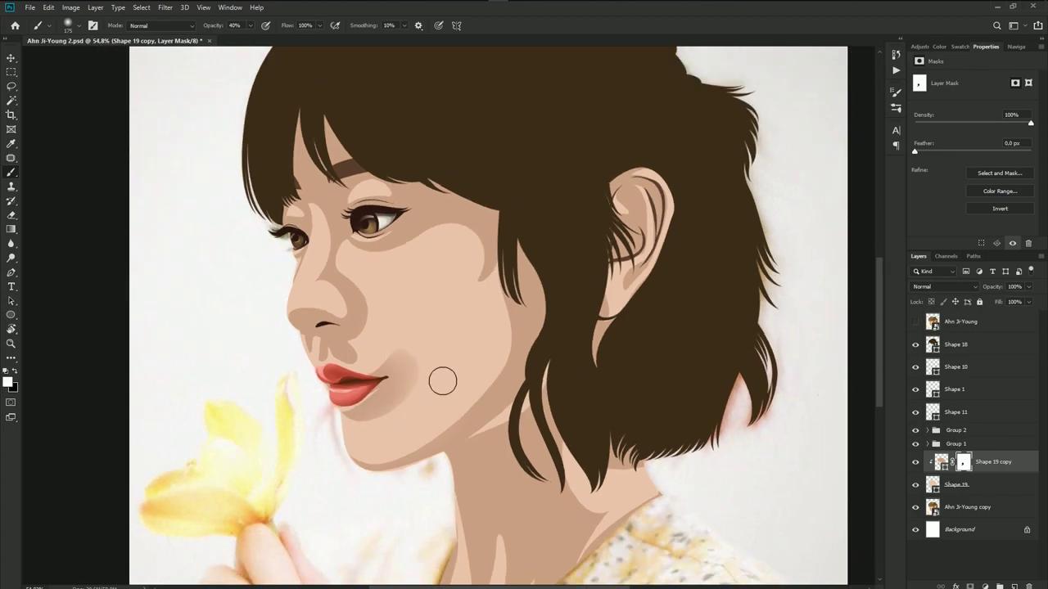
scroll(302, 296, "up", 2)
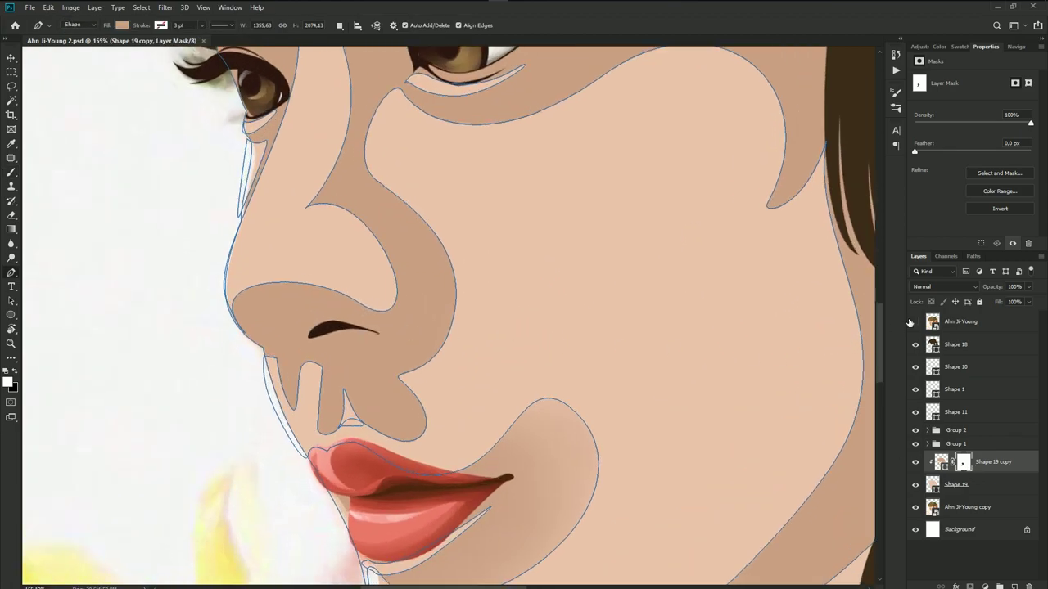
- Over the reference photo, trace the nostril outline and the nose-wing shading shape
left_click(914, 322)
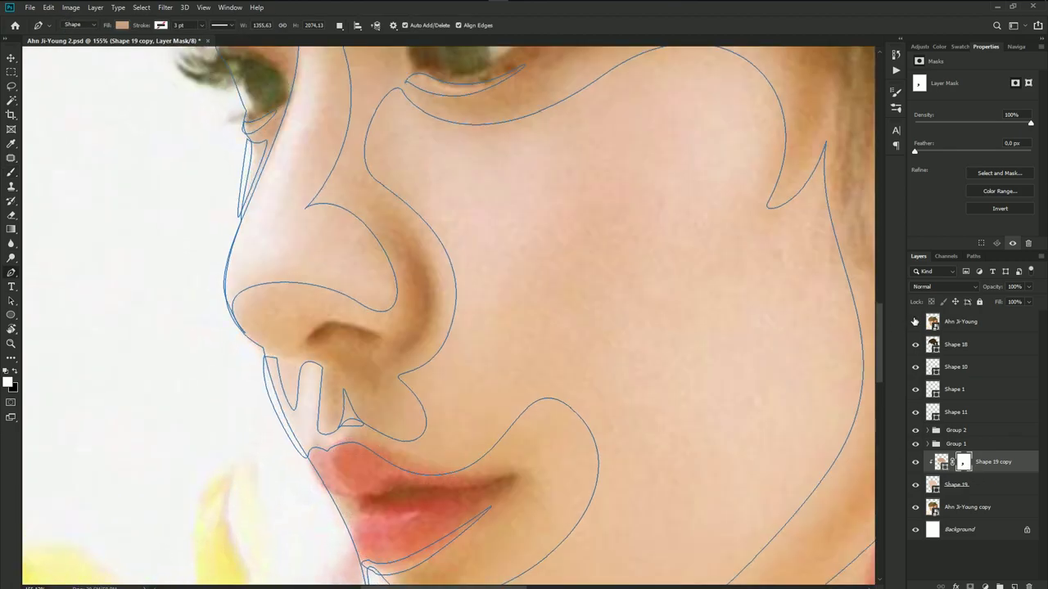
left_click_drag(345, 302, 347, 315)
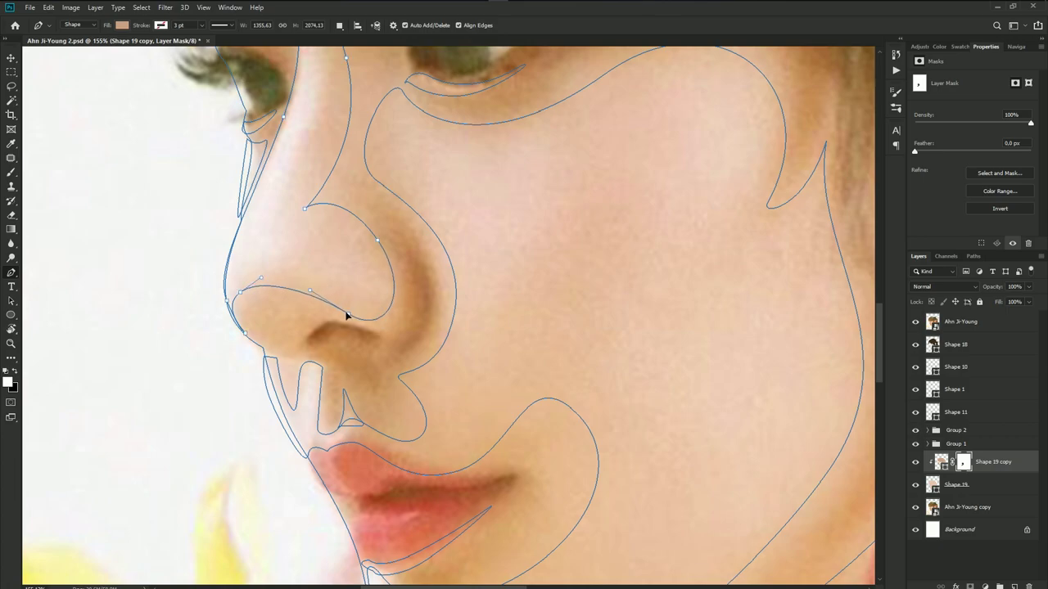
left_click(261, 341)
left_click(237, 315)
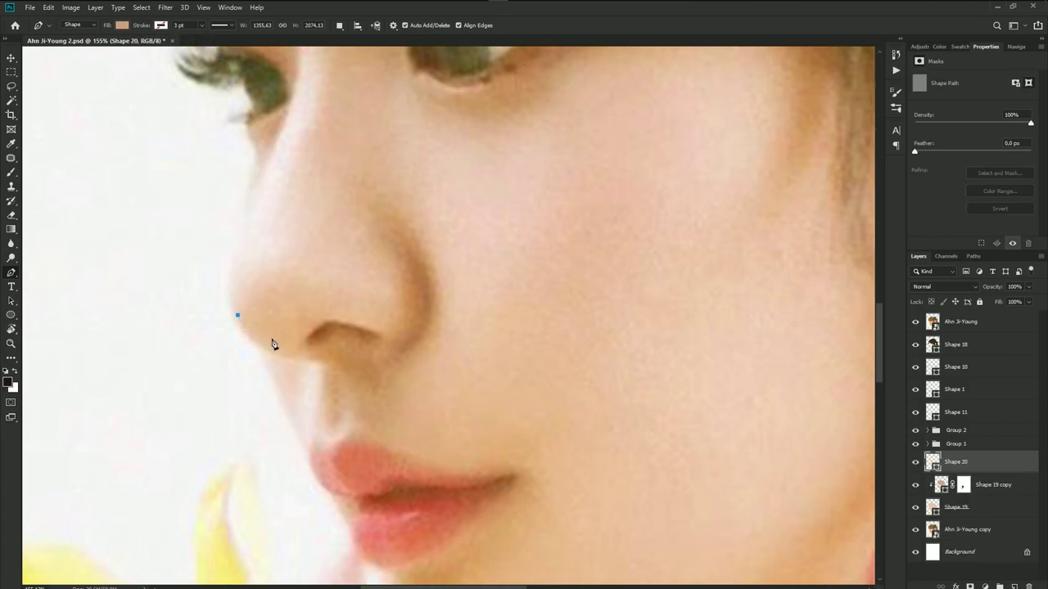
mouse_move(282, 338)
left_mouse_down()
mouse_move(307, 329)
mouse_move(302, 346)
mouse_move(411, 268)
left_mouse_up()
left_click_drag(365, 210, 382, 215)
left_click_drag(431, 275, 437, 352)
scroll(397, 361, "up", 2)
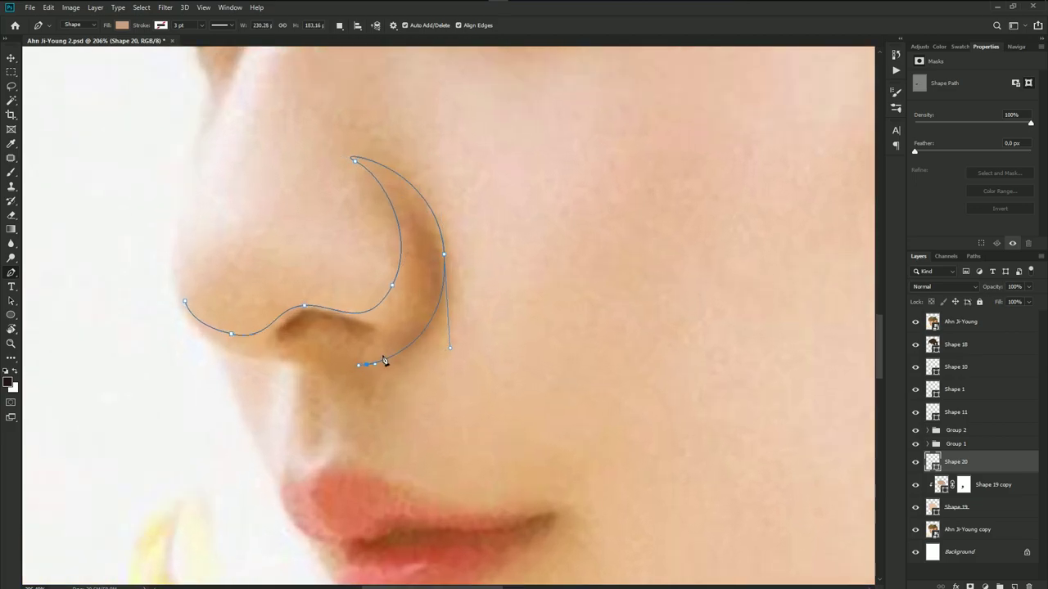
mouse_move(362, 365)
left_mouse_down()
mouse_move(397, 335)
mouse_move(320, 354)
mouse_move(234, 353)
left_mouse_up()
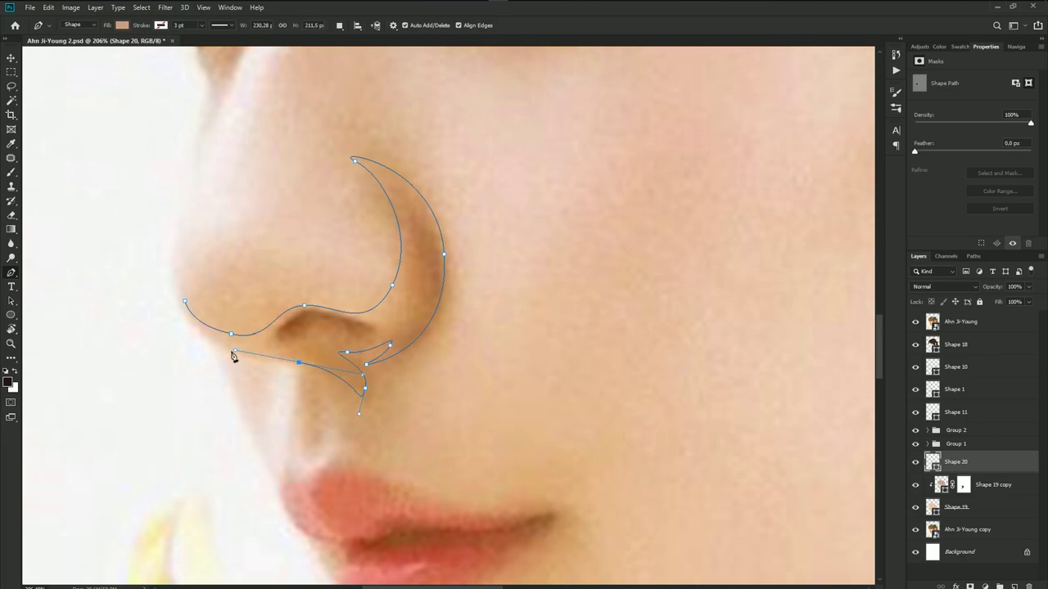
left_click_drag(185, 302, 185, 269)
- Set new paths to Combine Shapes and close the teardrop shading under the nose
left_click(338, 25)
left_click(360, 46)
mouse_move(381, 388)
left_mouse_down()
mouse_move(322, 250)
mouse_move(301, 317)
mouse_move(324, 315)
left_mouse_up()
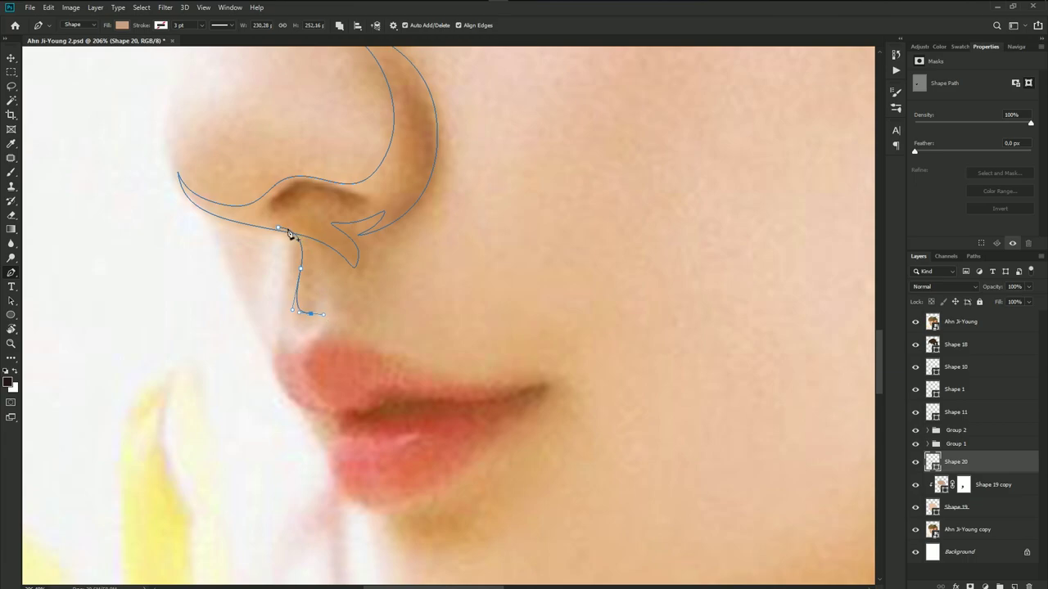
left_click_drag(279, 232, 228, 226)
scroll(274, 241, "down", 3)
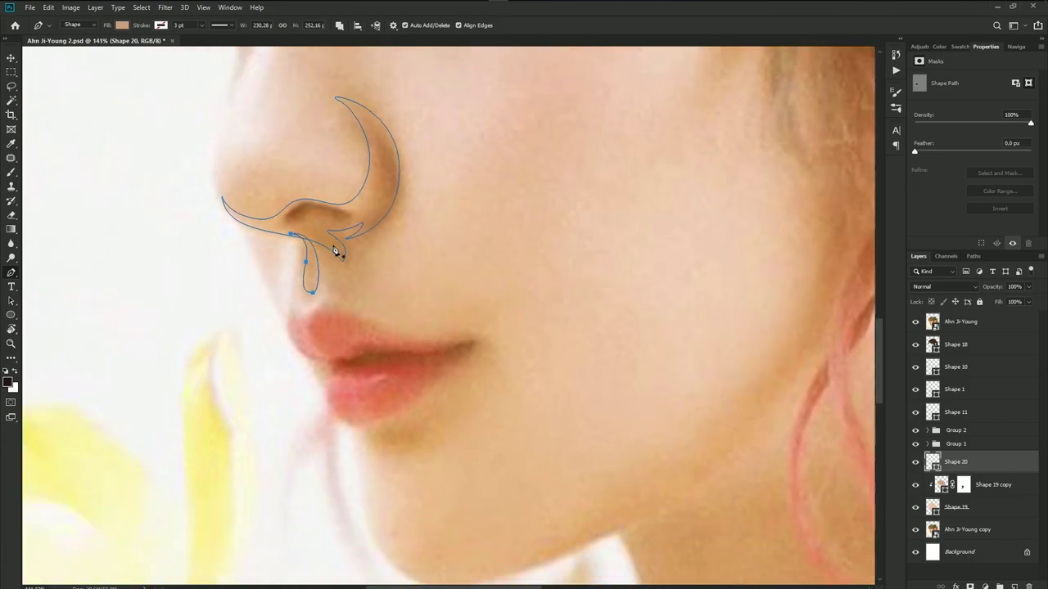
scroll(409, 205, "down", 1)
scroll(391, 169, "up", 1)
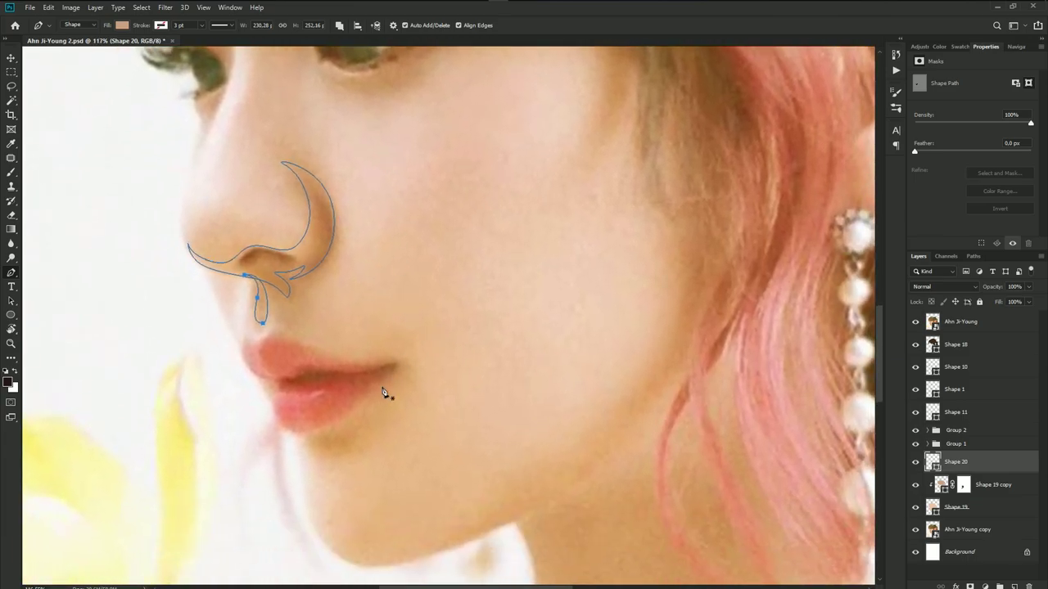
scroll(316, 350, "up", 3)
- Trace the mouth-corner shading along the upper and lower lip
left_click(301, 338)
left_click_drag(389, 339, 431, 320)
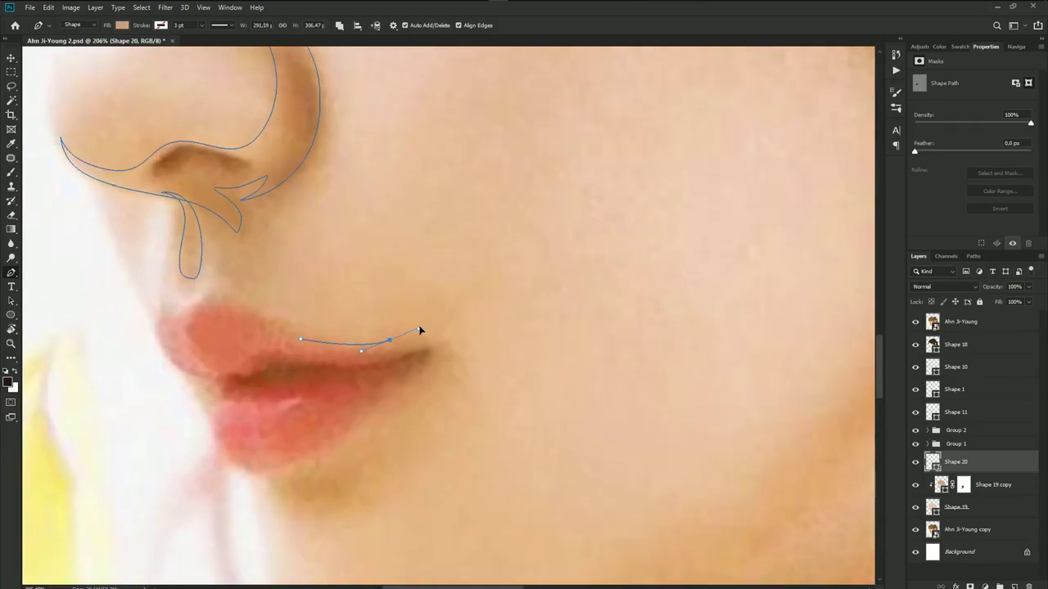
left_click(456, 359)
left_click_drag(459, 373, 455, 409)
key("ctrl+z")
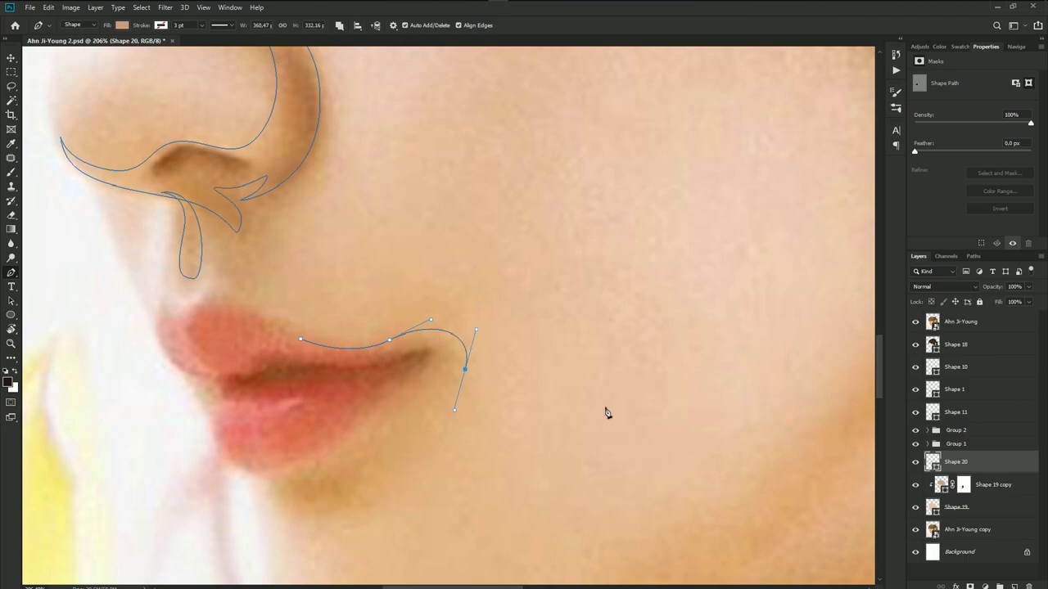
left_click(915, 322)
left_click_drag(348, 417, 292, 472)
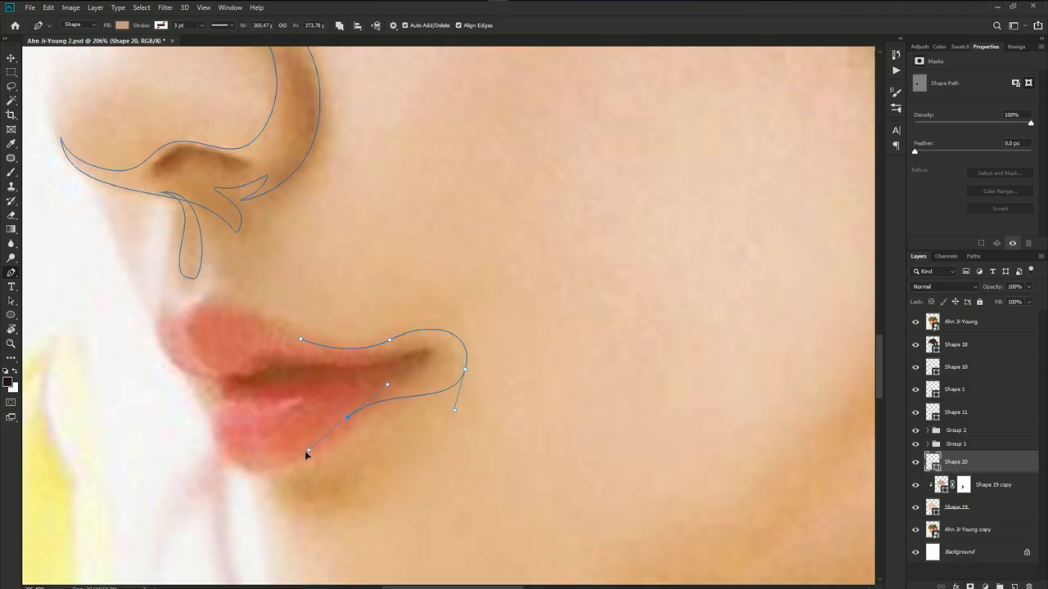
left_click(302, 341)
- Trace the crescent-shaped shading under the lower lip
scroll(328, 360, "down", 3)
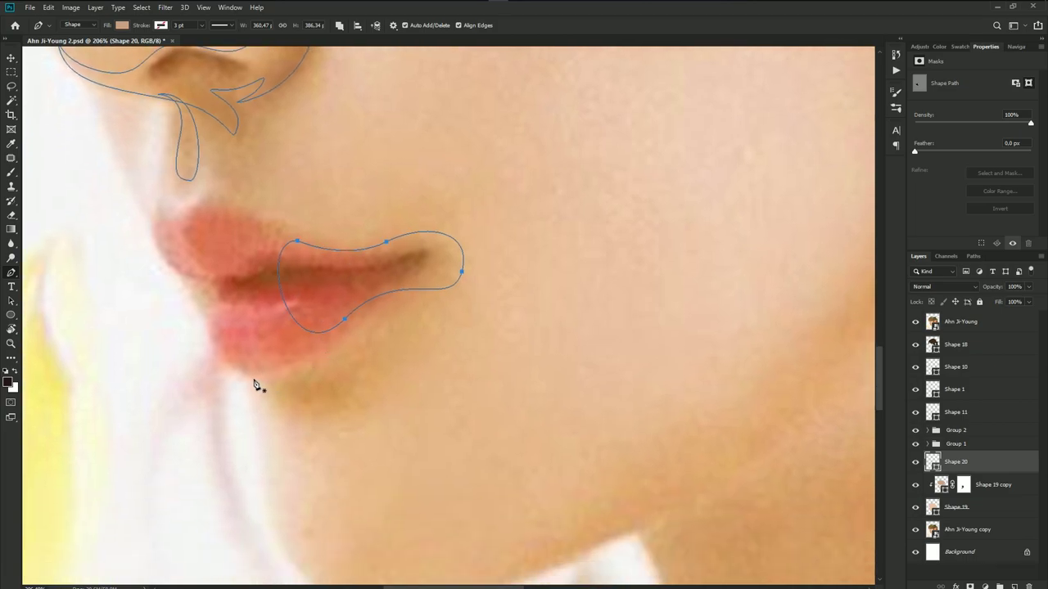
left_click_drag(253, 378, 280, 386)
left_click_drag(370, 352, 398, 334)
left_click_drag(307, 413, 261, 405)
left_click(253, 379)
scroll(433, 369, "up", 3)
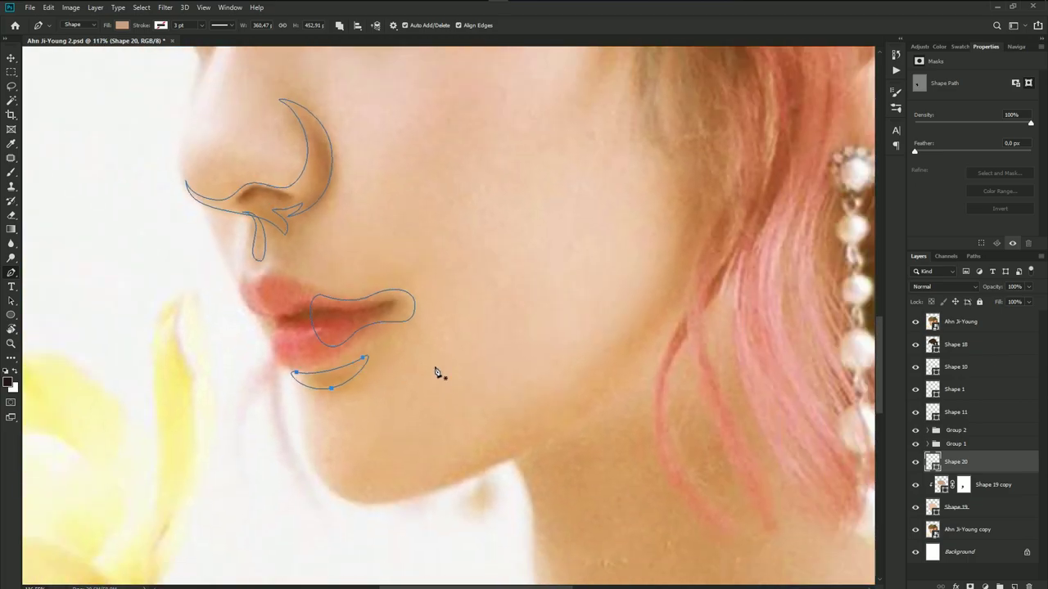
left_click_drag(464, 352, 446, 380)
left_click_drag(279, 401, 287, 407)
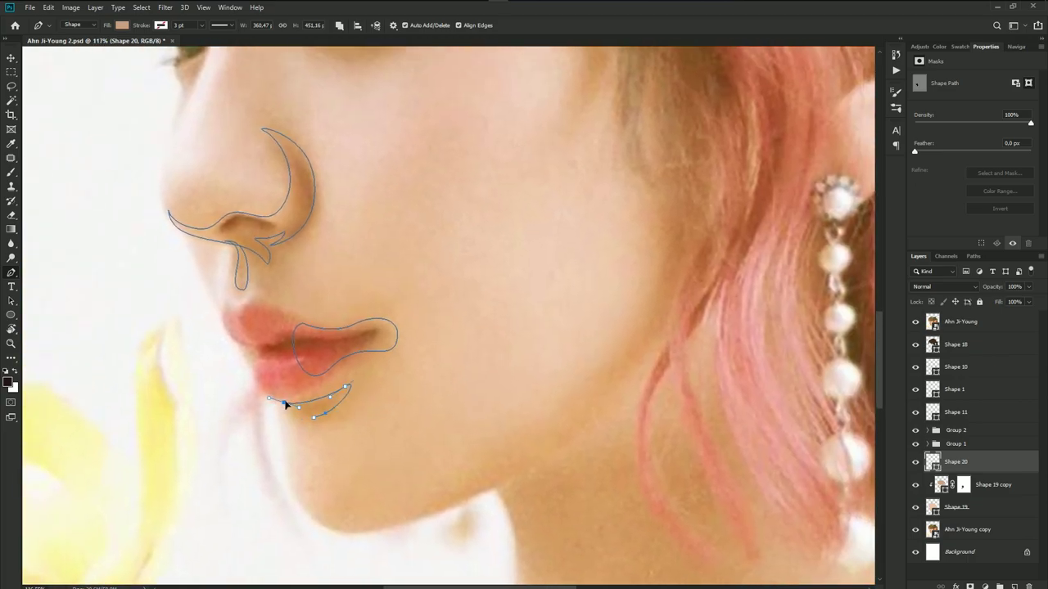
left_click_drag(489, 423, 437, 376)
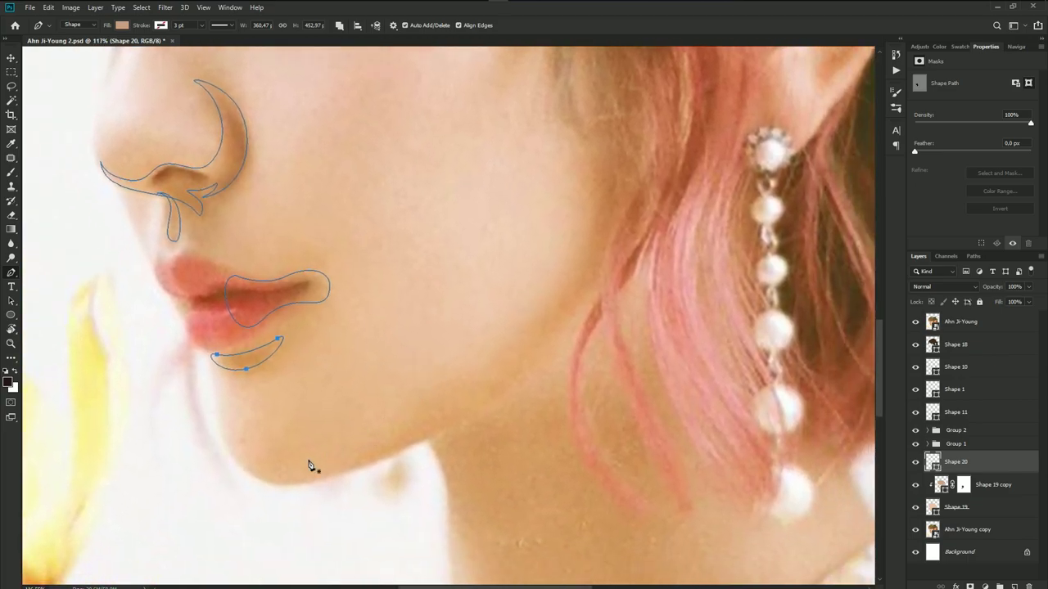
- Outline the jaw up the cheek to a sharp inner spike toward the eye
left_click(221, 430)
left_click_drag(302, 475, 384, 465)
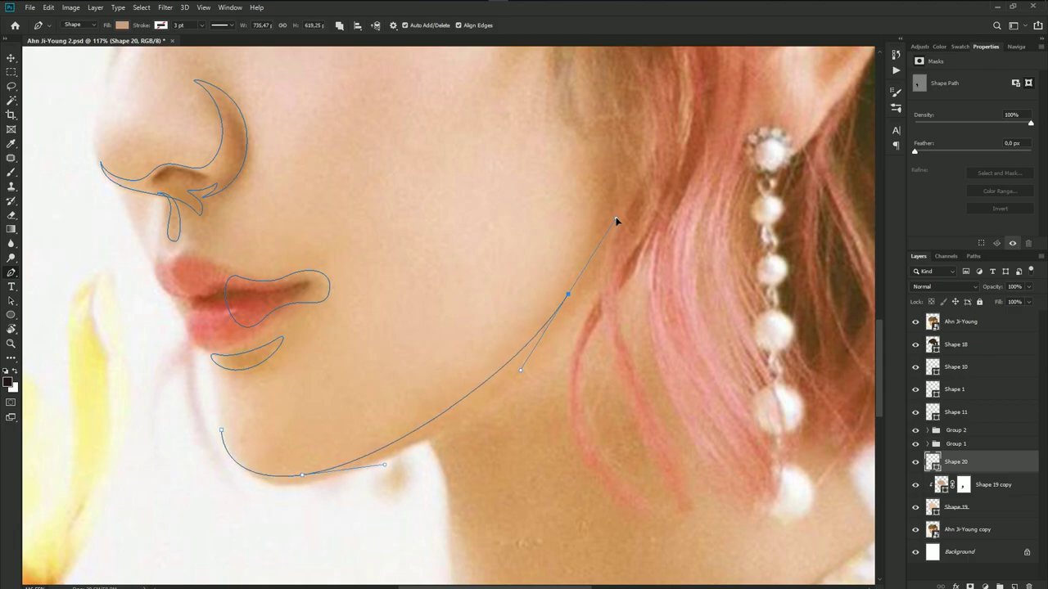
left_click_drag(568, 279, 618, 208)
scroll(622, 201, "down", 3)
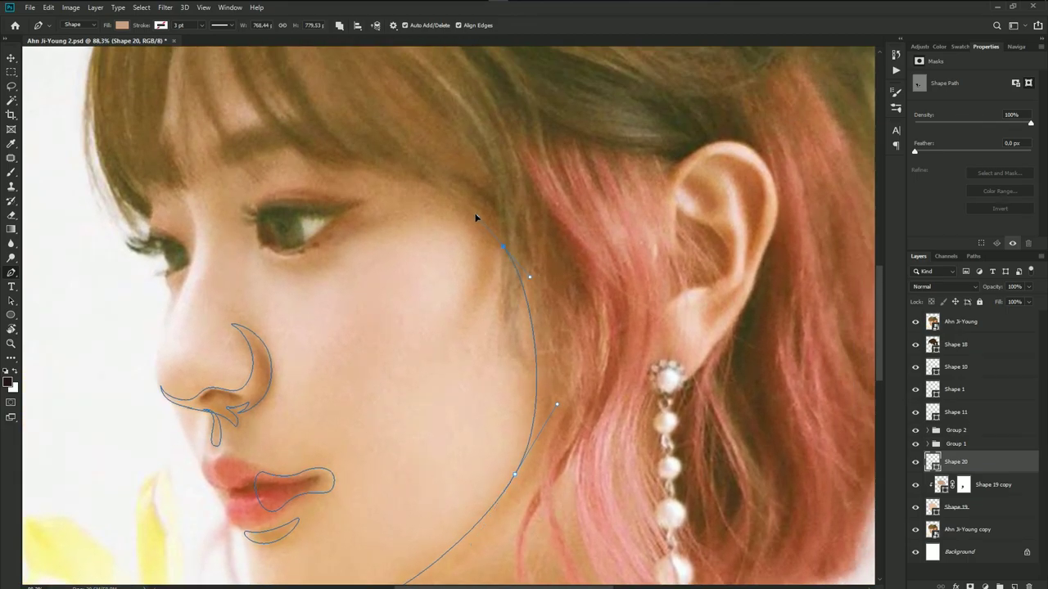
left_click_drag(500, 240, 448, 188)
left_click(497, 241, "alt")
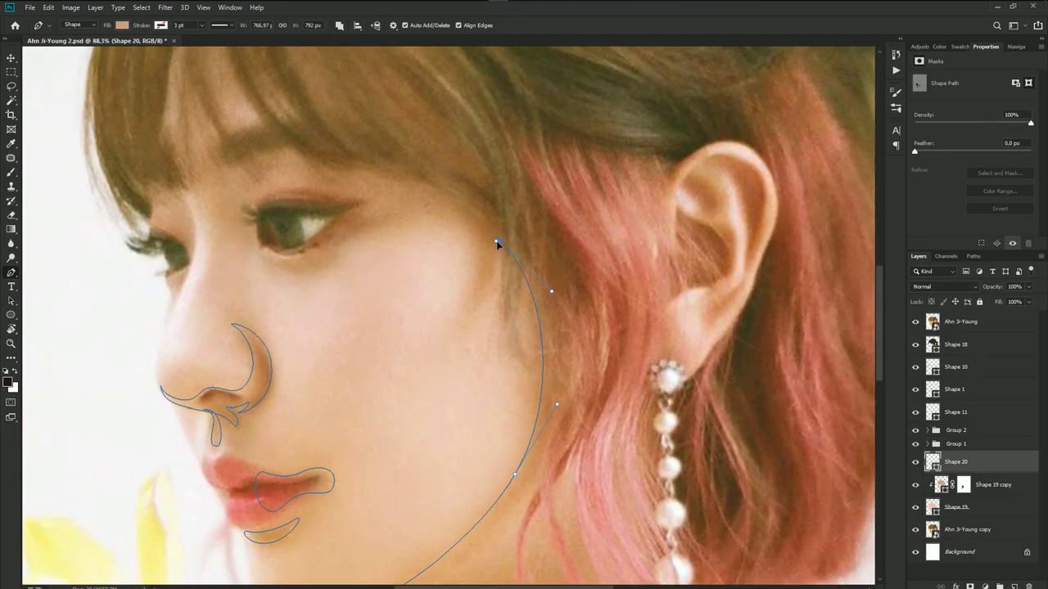
left_click_drag(487, 289, 475, 313)
left_click(472, 221)
scroll(445, 203, "up", 2)
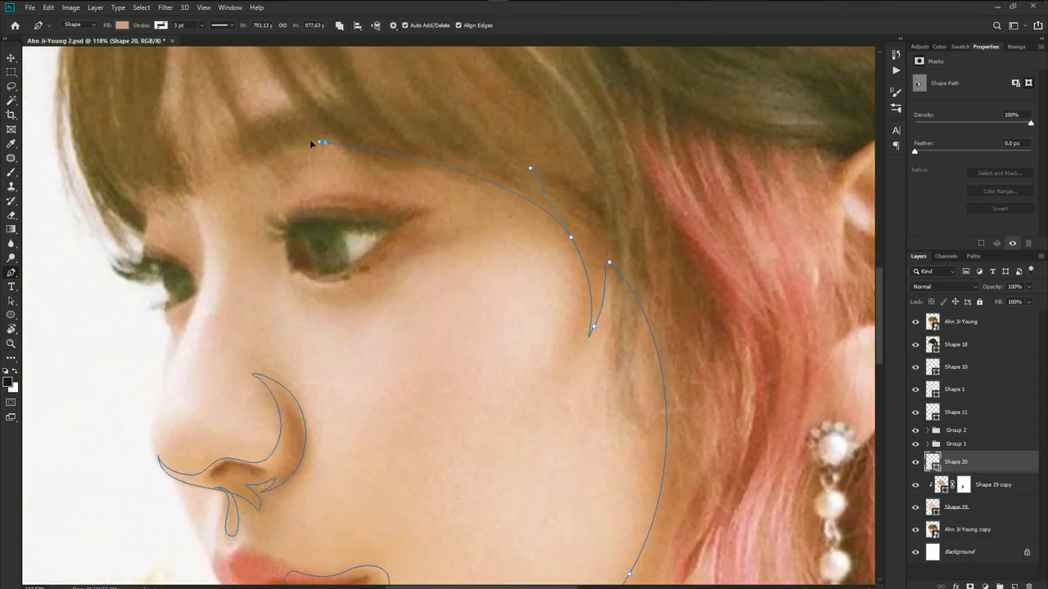
- Extend the outline along the brow, around the eye corner and up over the brow
left_click_drag(321, 142, 276, 139)
left_click_drag(349, 151, 276, 140)
scroll(287, 188, "up", 1)
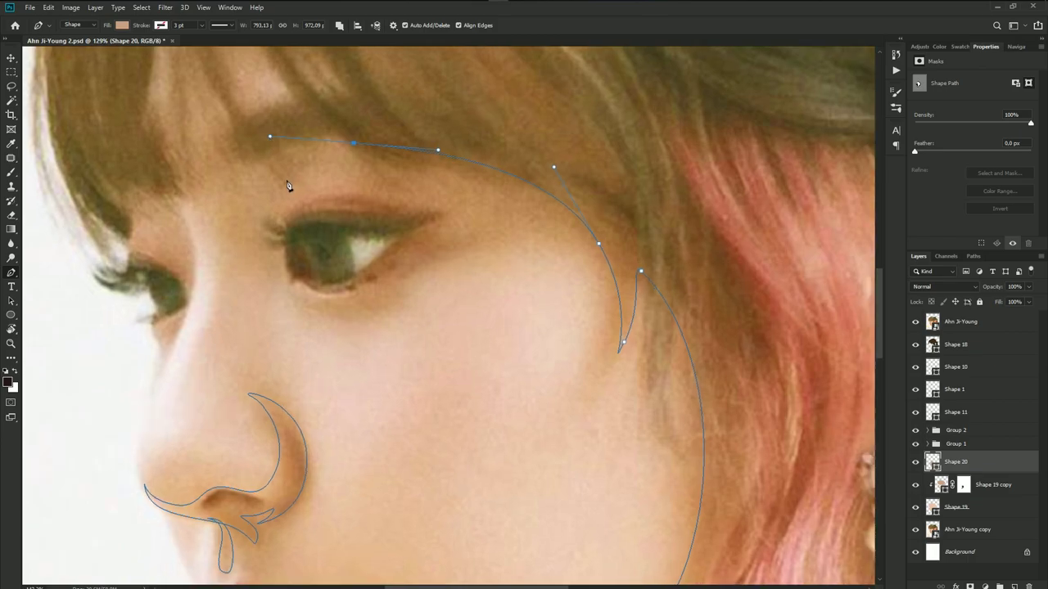
scroll(287, 188, "up", 1)
left_click_drag(262, 236, 262, 248)
left_click_drag(246, 211, 263, 252)
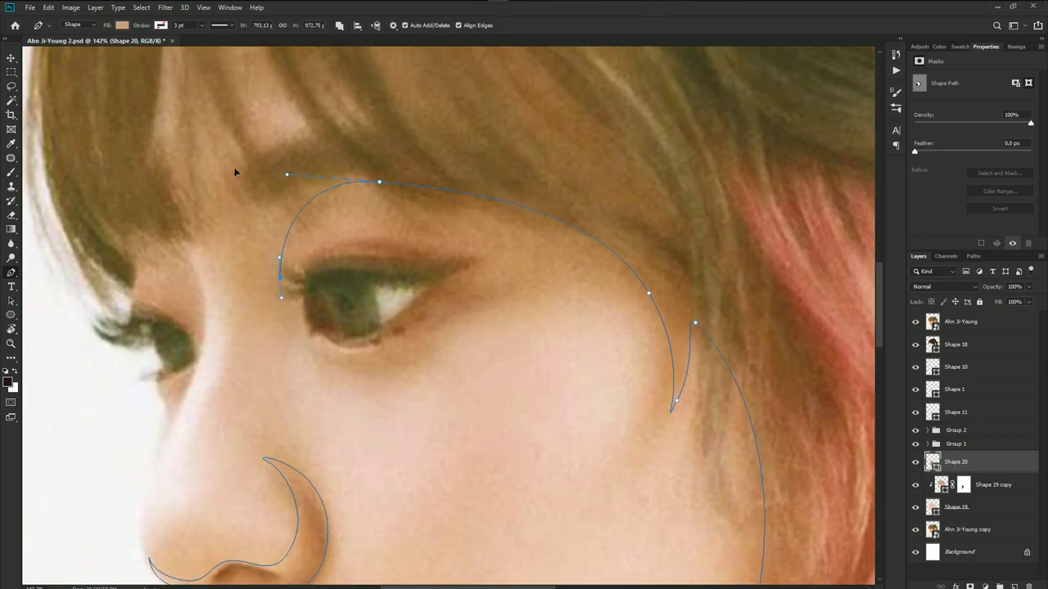
left_click_drag(235, 171, 249, 134)
mouse_move(269, 190)
left_mouse_down()
mouse_move(278, 216)
mouse_move(235, 149)
left_mouse_up()
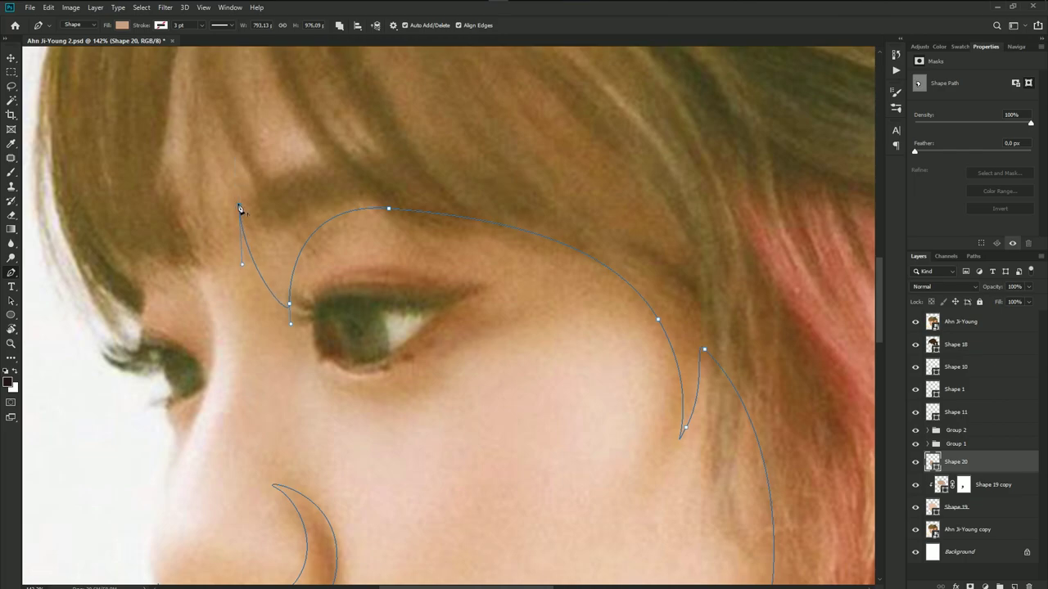
left_click_drag(371, 152, 433, 154)
scroll(388, 153, "down", 3)
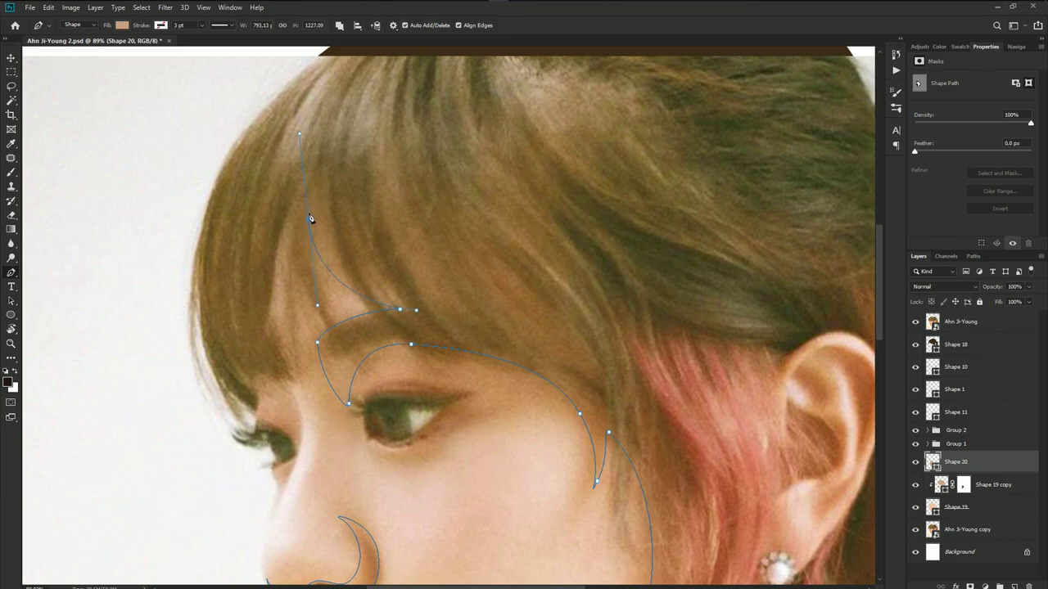
scroll(309, 223, "up", 2)
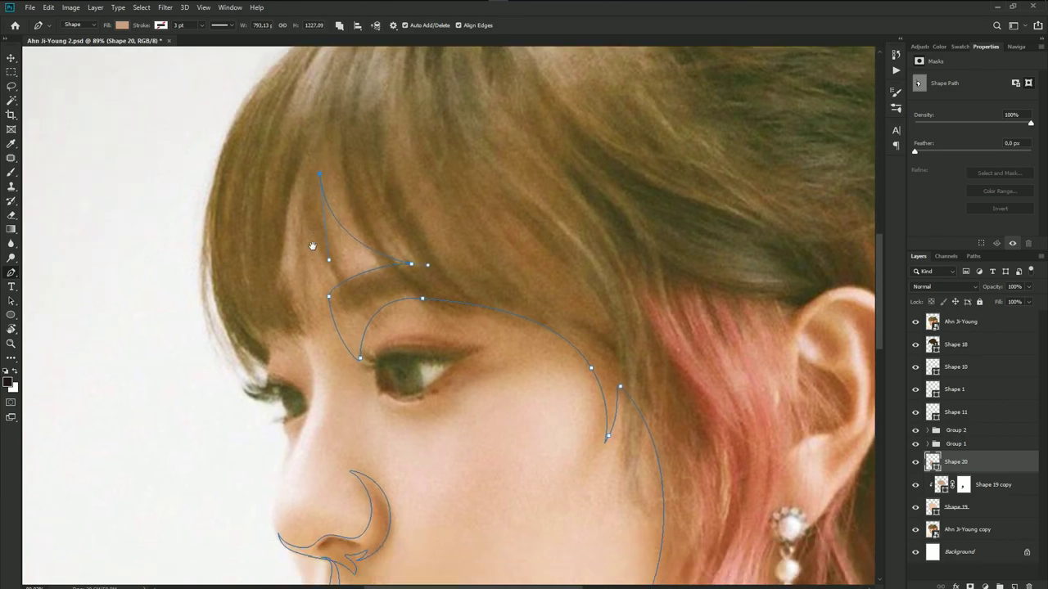
scroll(320, 239, "up", 2)
- Bring the outline down past the nose bridge and fit it to the eyelid
mouse_move(305, 303)
left_mouse_down()
mouse_move(328, 350)
mouse_move(291, 296)
left_mouse_up()
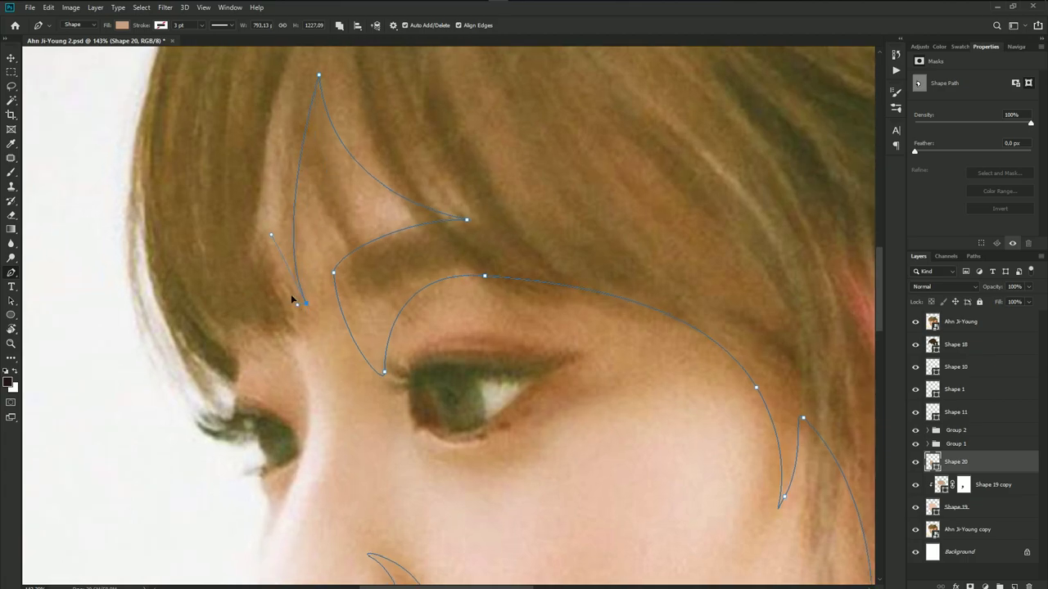
left_click_drag(281, 235, 285, 198)
scroll(288, 198, "down", 2)
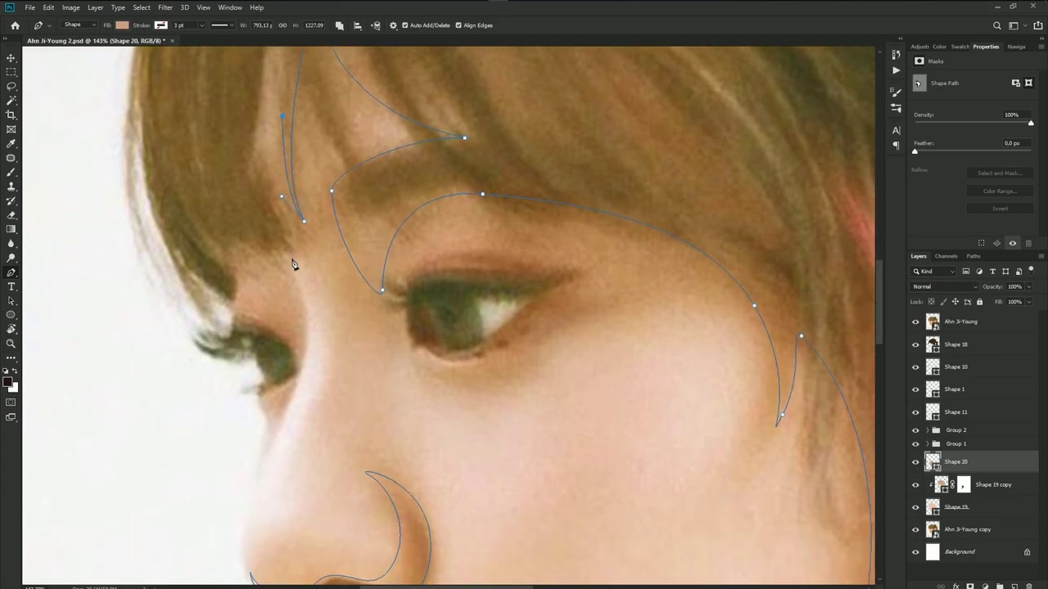
mouse_move(286, 255)
left_mouse_down()
mouse_move(318, 325)
mouse_move(316, 266)
left_mouse_up()
left_click_drag(287, 339, 264, 393)
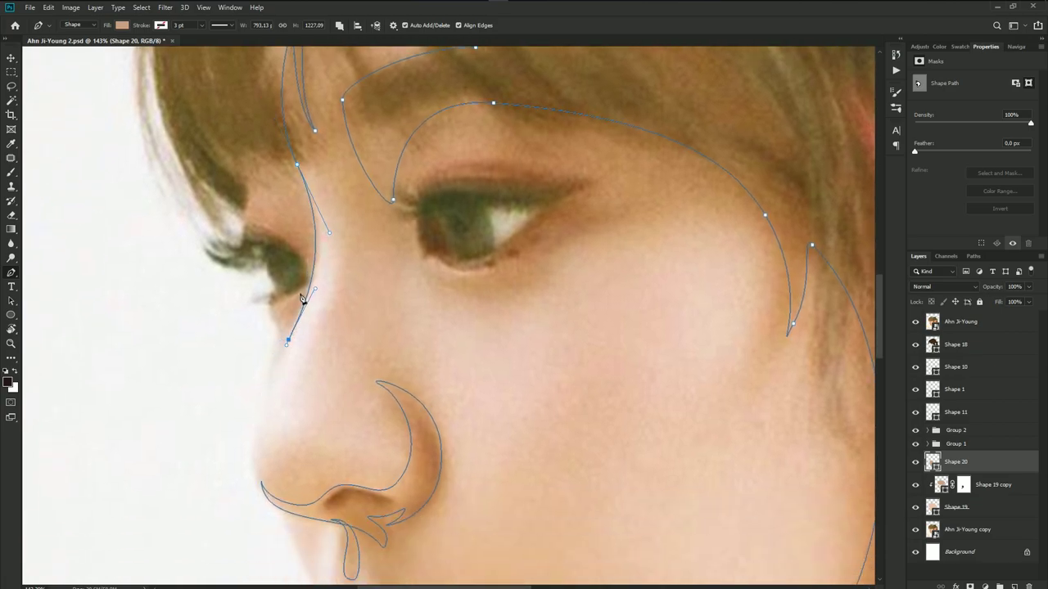
left_click_drag(302, 298, 304, 272)
mouse_move(271, 235)
left_mouse_down()
mouse_move(309, 262)
mouse_move(307, 282)
left_mouse_up()
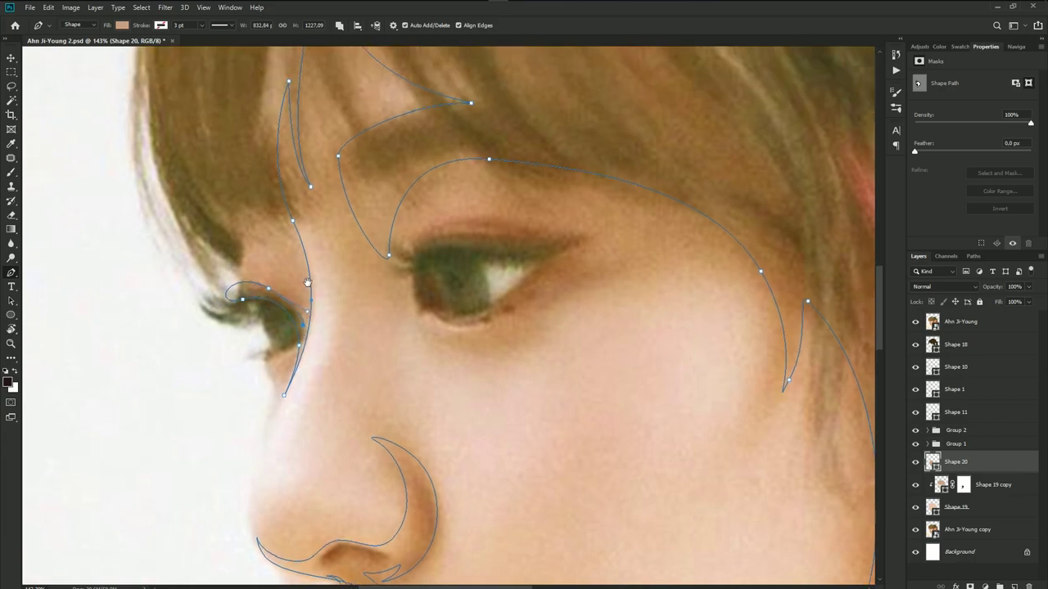
left_click_drag(266, 232, 225, 203)
left_click_drag(266, 232, 283, 247)
scroll(229, 218, "down", 1)
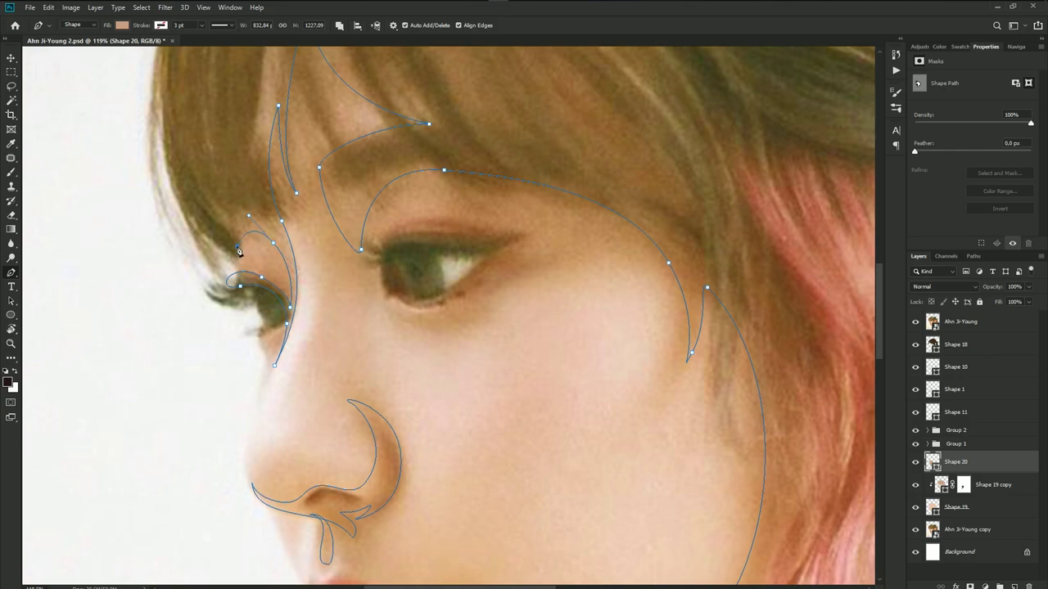
left_click(237, 248)
- Trace the shadow outline over the top and front edge of the ear and into the inner ear
scroll(261, 86, "down", 1)
scroll(270, 85, "down", 1)
scroll(286, 85, "down", 1)
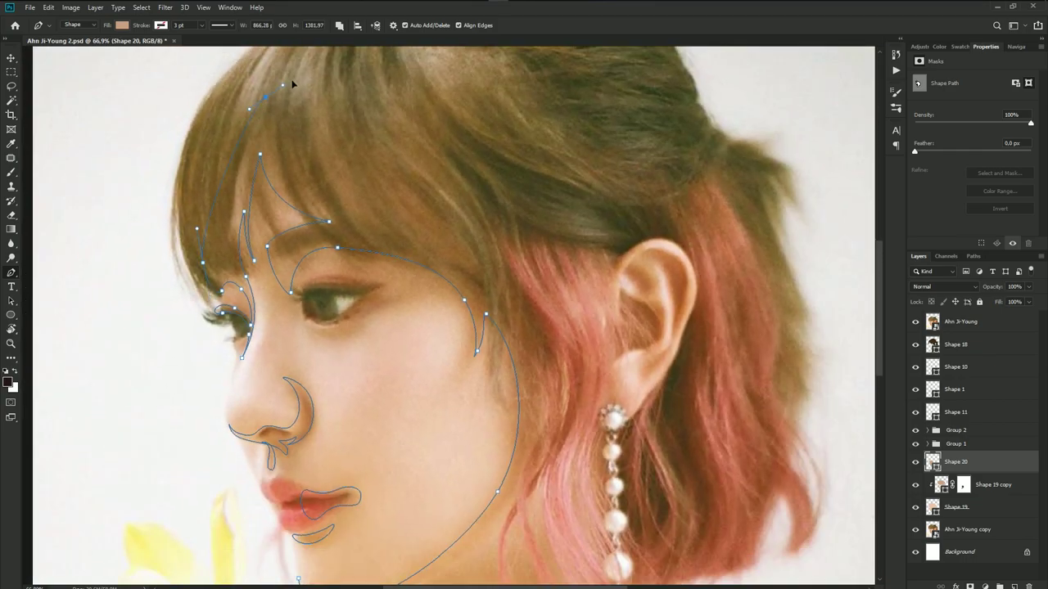
scroll(622, 258, "up", 3)
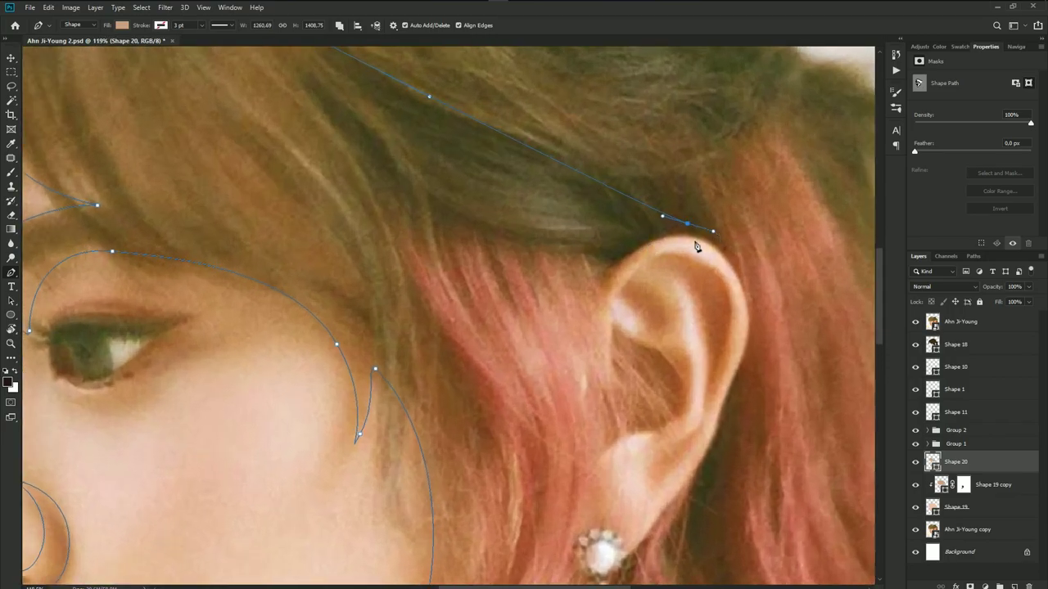
left_click_drag(715, 254, 641, 250)
scroll(631, 279, "up", 2)
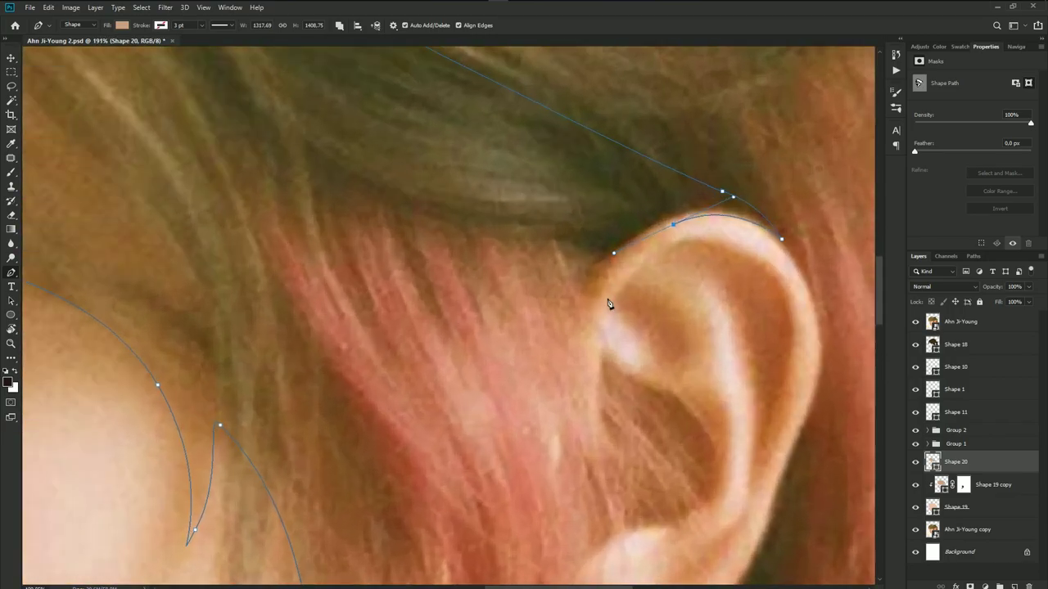
mouse_move(586, 362)
left_mouse_down()
mouse_move(584, 440)
mouse_move(423, 327)
left_mouse_up()
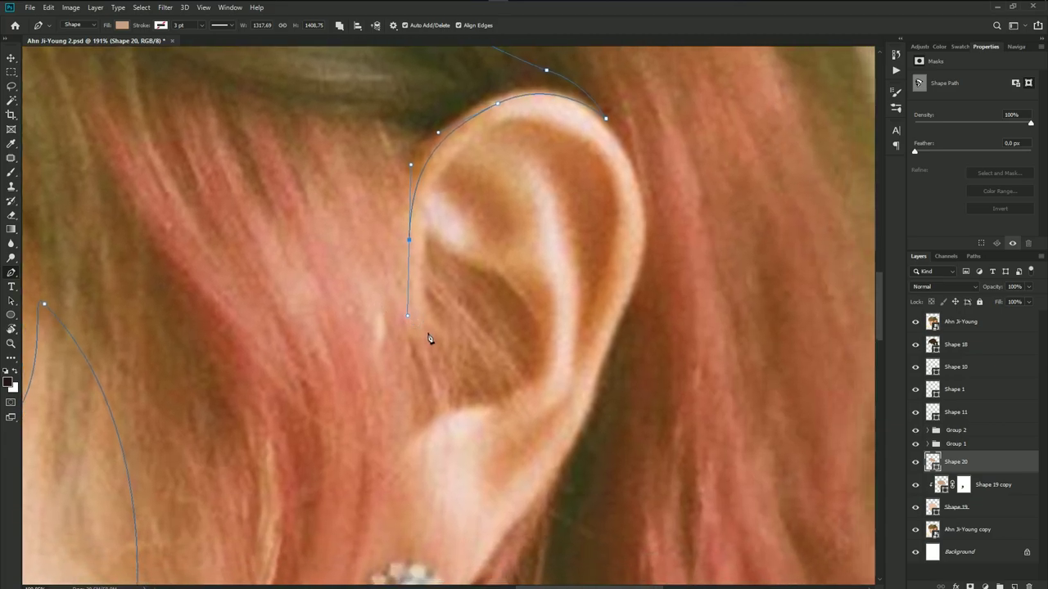
left_click(428, 333)
left_click(418, 263)
left_click(438, 236)
left_click(455, 254)
left_click(516, 283)
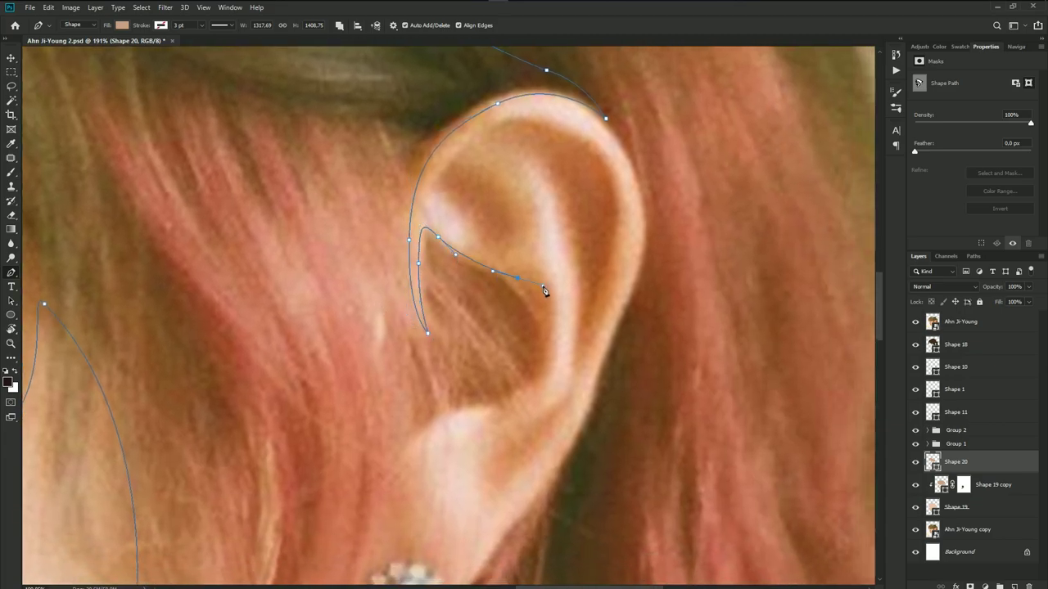
left_click_drag(527, 381, 482, 402)
- Continue the outline below the ear and around the earring
left_click_drag(414, 491, 363, 286)
left_click_drag(374, 221, 343, 258)
left_click_drag(344, 375, 373, 419)
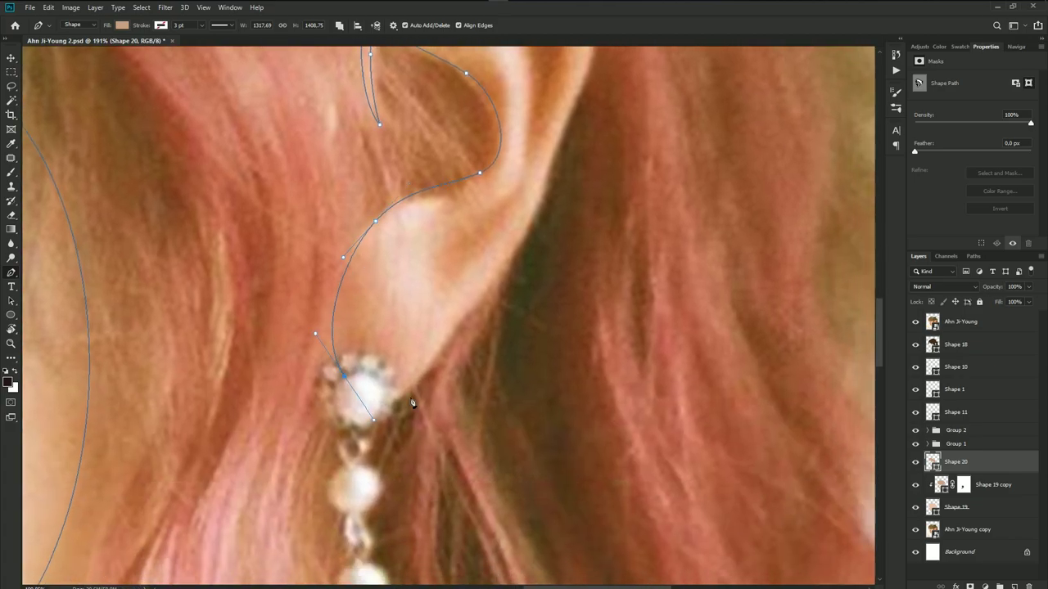
left_click_drag(433, 351, 460, 314)
scroll(463, 313, "down", 3)
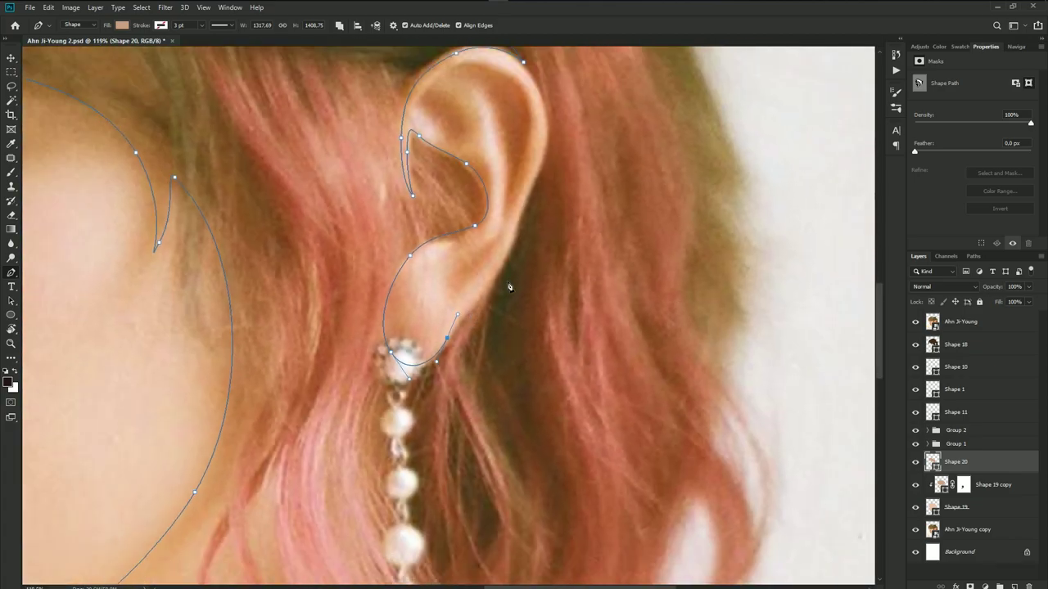
scroll(509, 286, "down", 3)
scroll(486, 325, "down", 1)
scroll(478, 403, "down", 1)
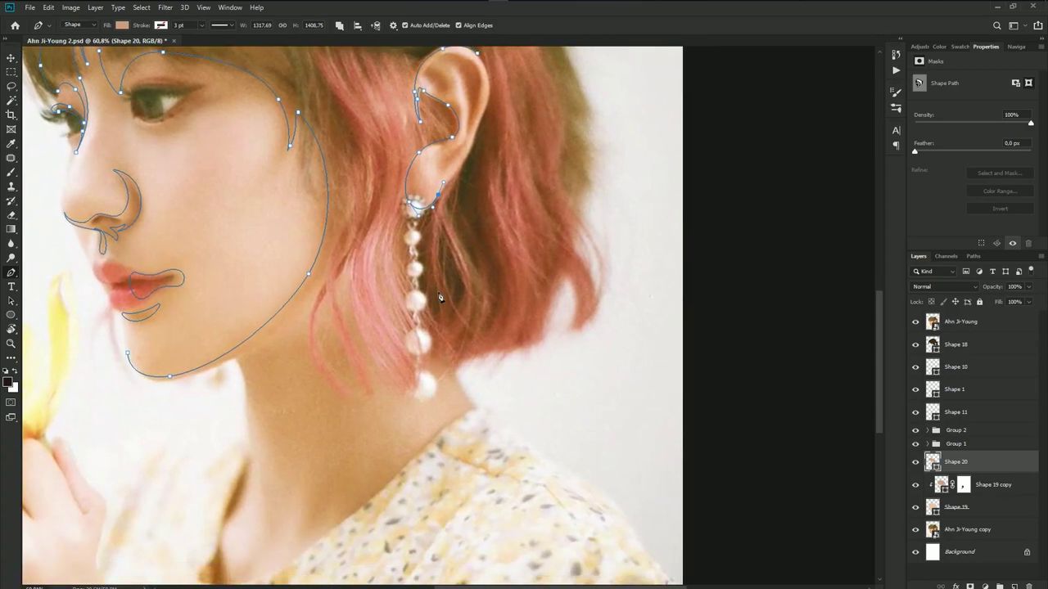
left_click_drag(390, 222, 401, 170)
key("ctrl+z")
scroll(335, 274, "up", 1)
scroll(361, 262, "up", 1)
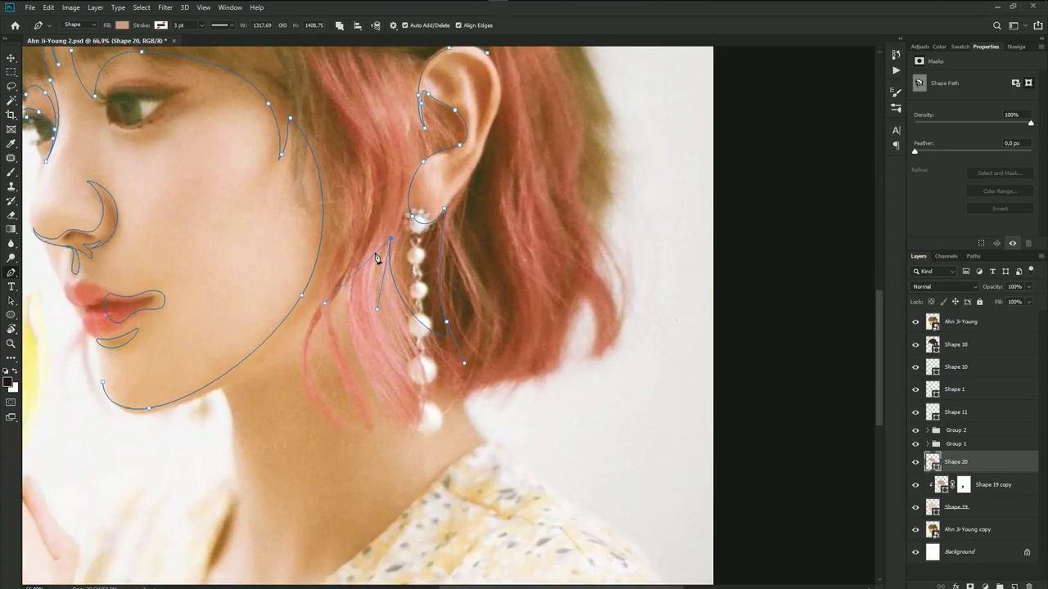
scroll(379, 244, "up", 1)
left_click_drag(396, 235, 342, 246)
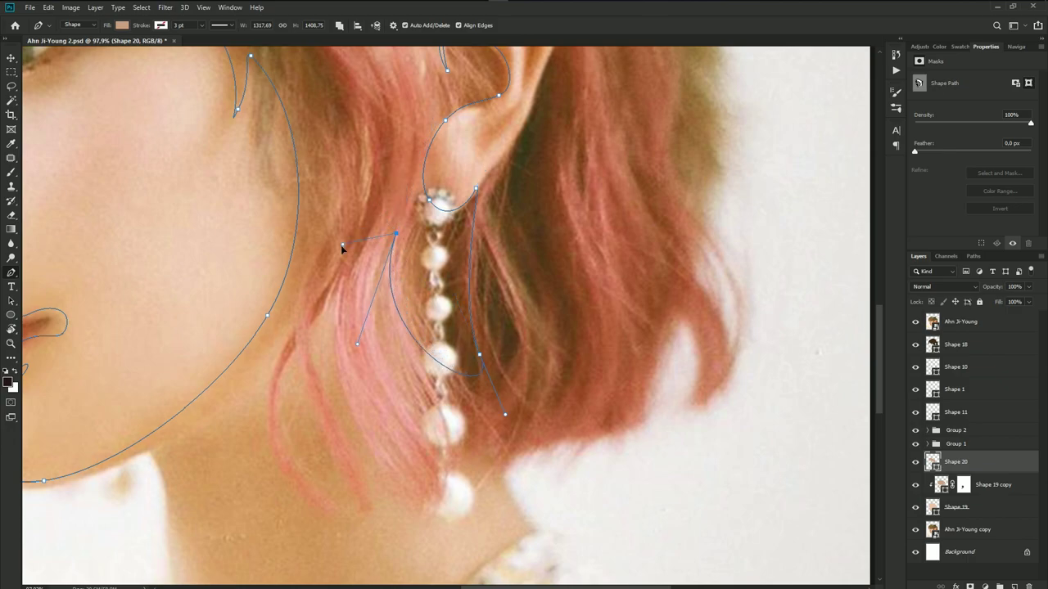
- Run the outline along the jaw, down the neck and under the chin, close it, and hide the photo
mouse_move(276, 336)
left_mouse_down()
mouse_move(217, 423)
mouse_move(287, 346)
left_mouse_up()
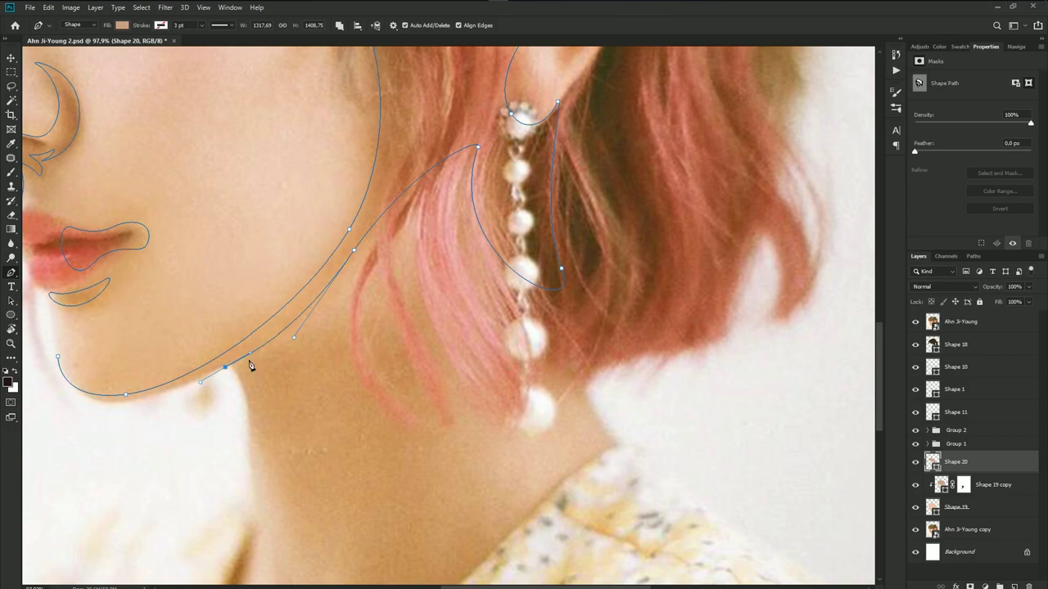
left_click(225, 366)
left_click_drag(244, 380, 226, 379)
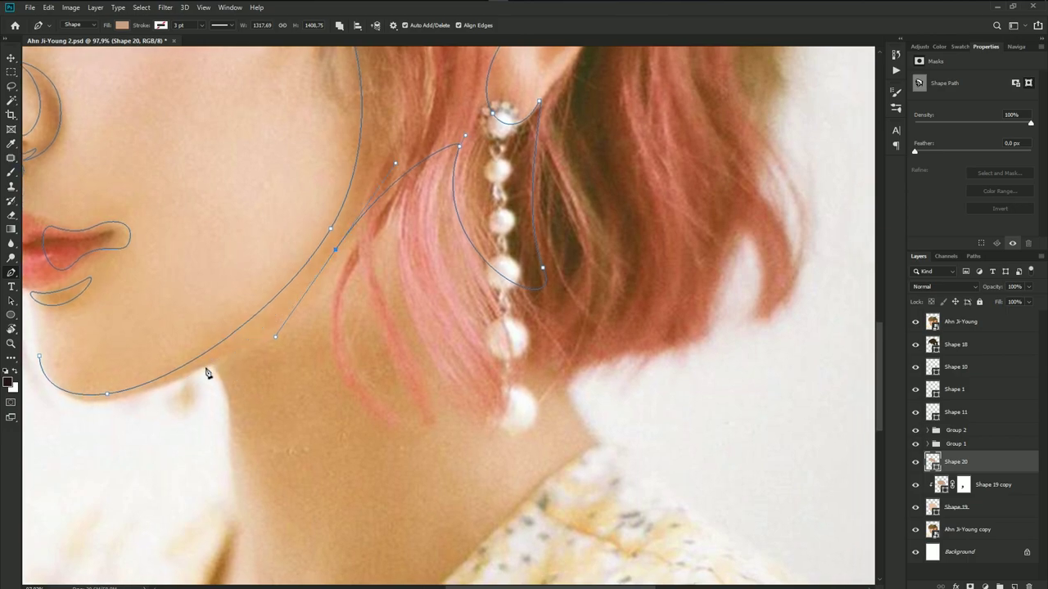
scroll(277, 373, "down", 2)
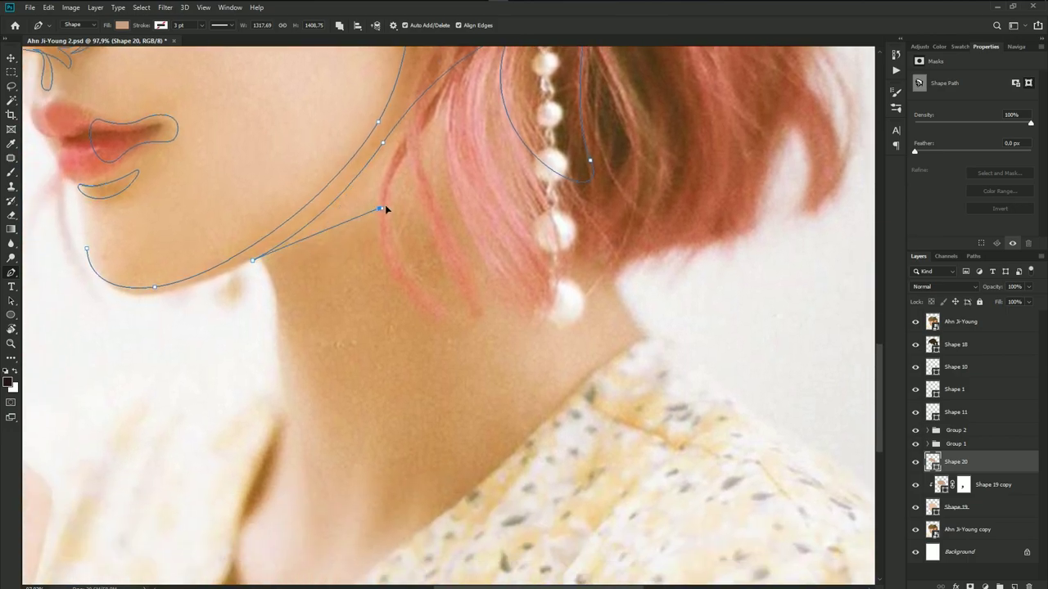
left_click_drag(382, 212, 417, 202)
scroll(396, 228, "down", 2)
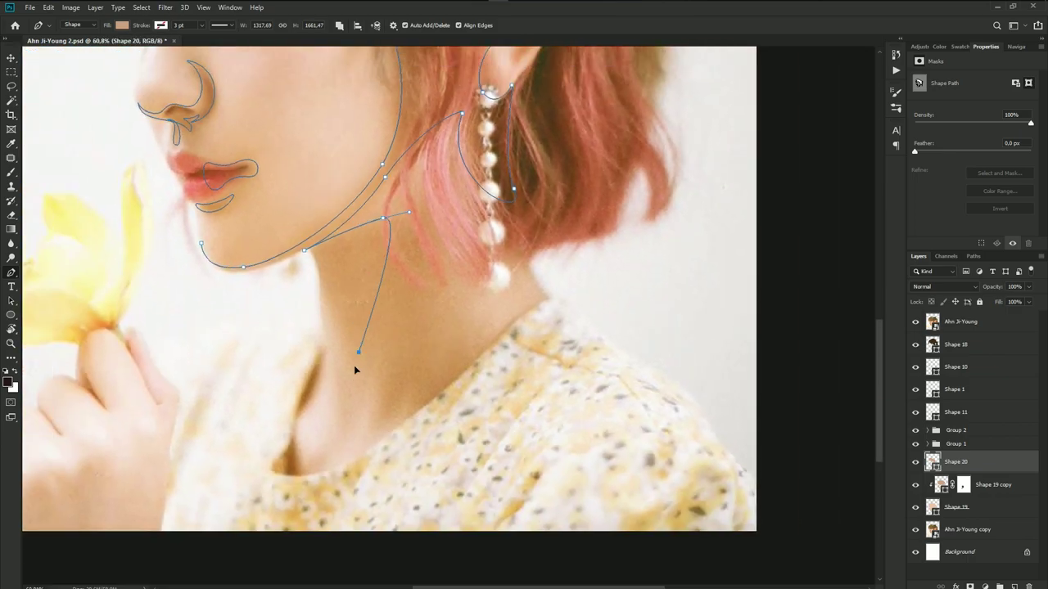
left_click_drag(358, 352, 351, 411)
left_click_drag(319, 272, 308, 243)
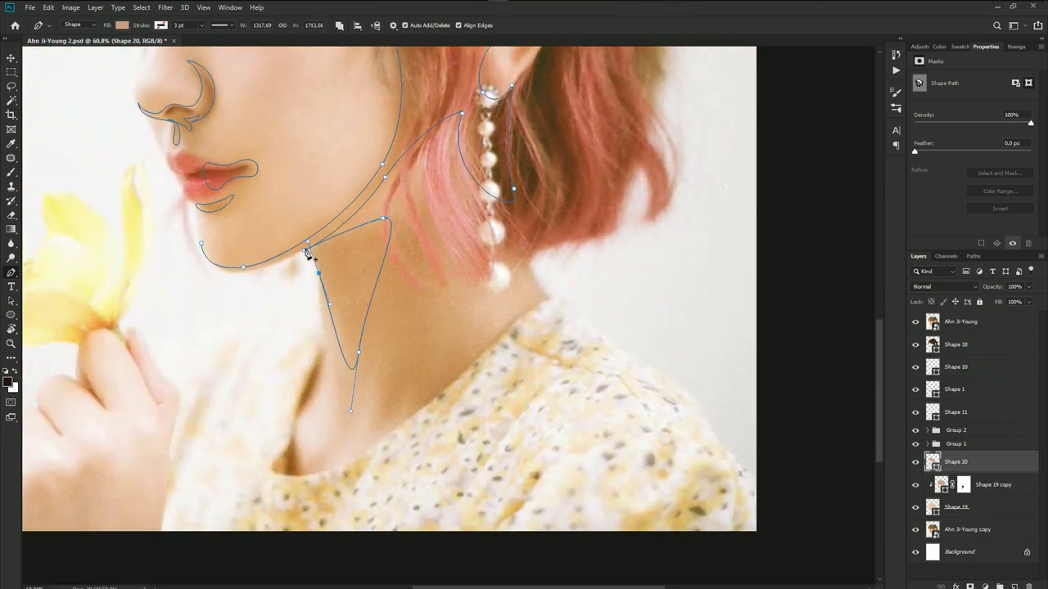
left_click_drag(217, 279, 262, 286)
left_click(199, 244)
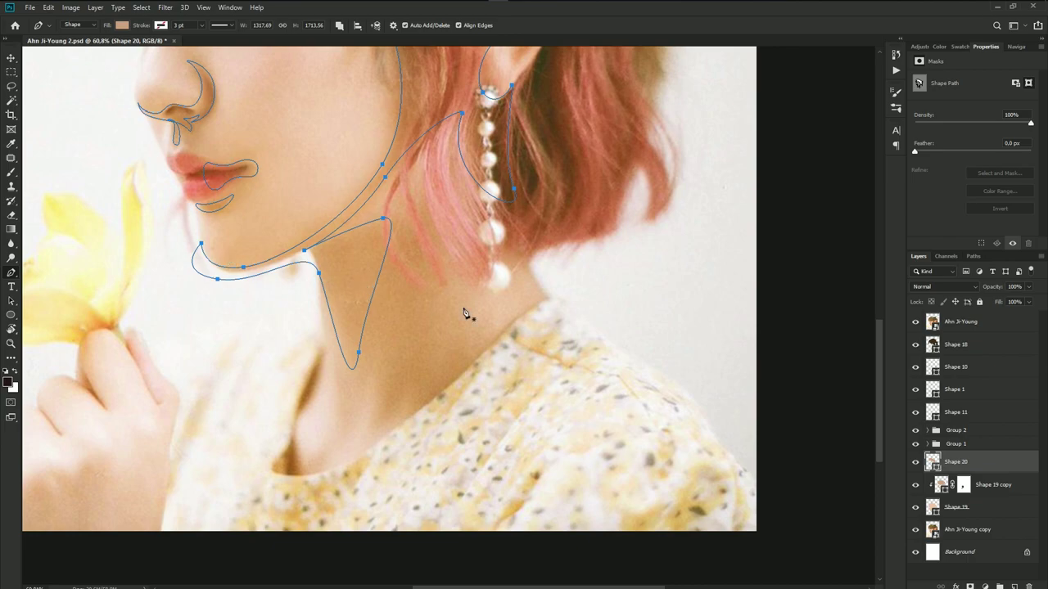
left_click(915, 323)
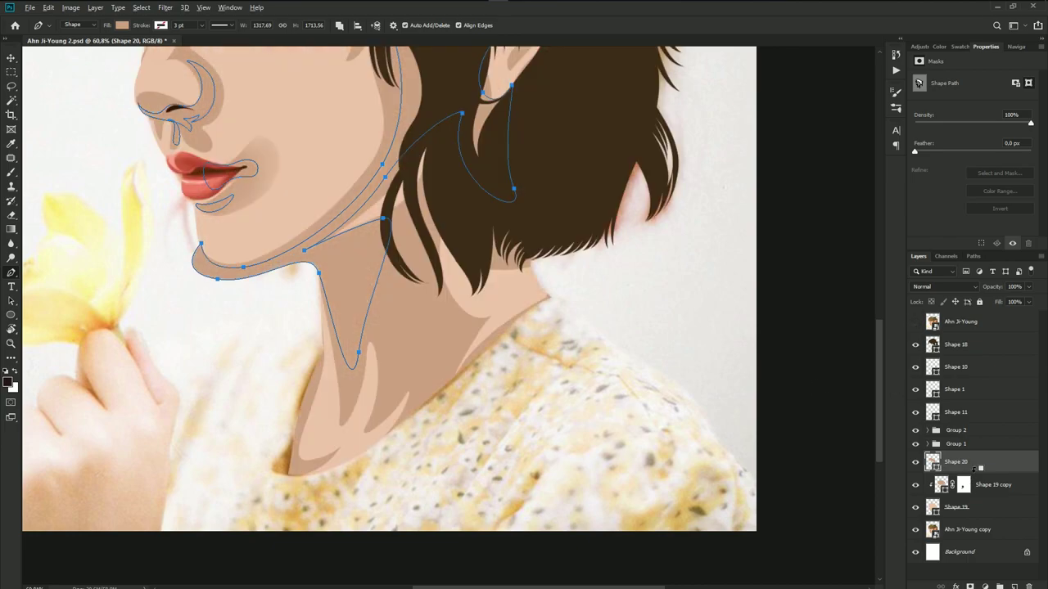
- Darken the neck shadow shape (Shape 20) fill to a deeper tan
double_click(932, 461)
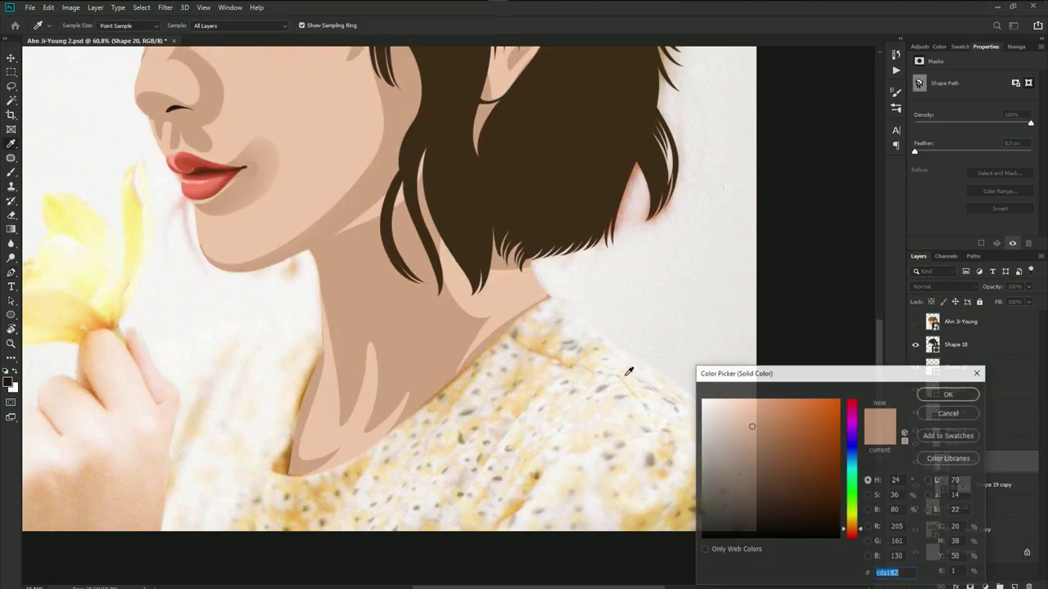
left_click(761, 452)
left_click_drag(489, 302, 578, 442)
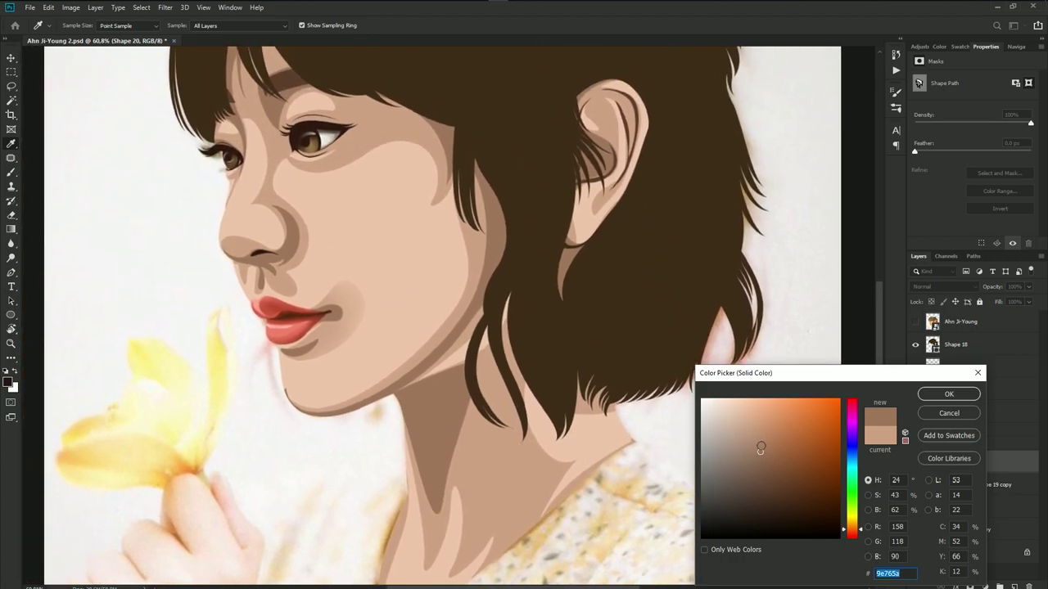
left_click(760, 445)
left_click(947, 395)
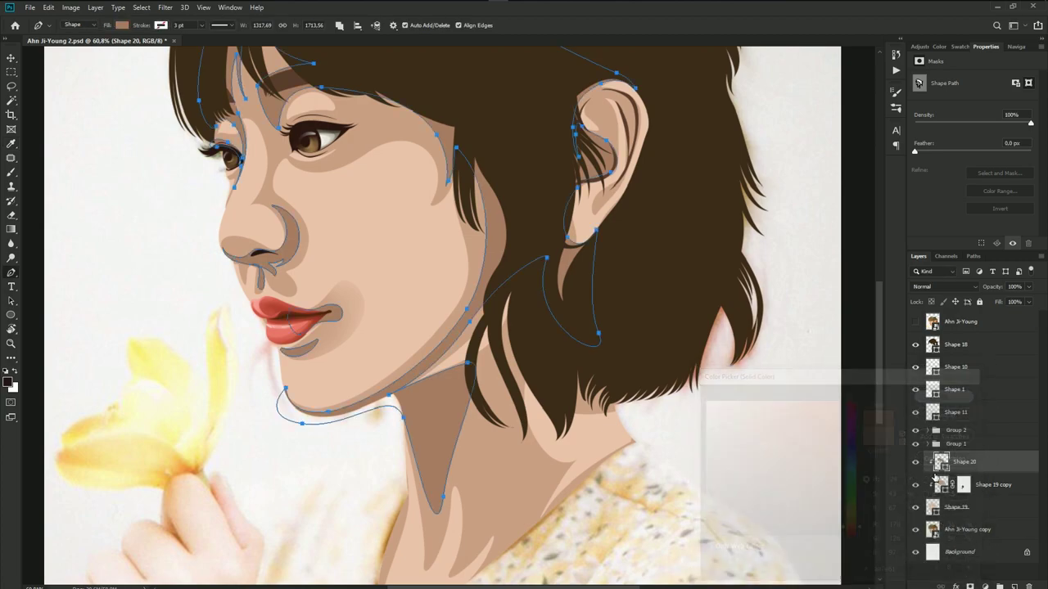
- Lighten the base skin shape (Shape 19 copy) fill to #dbae8f
double_click(931, 485)
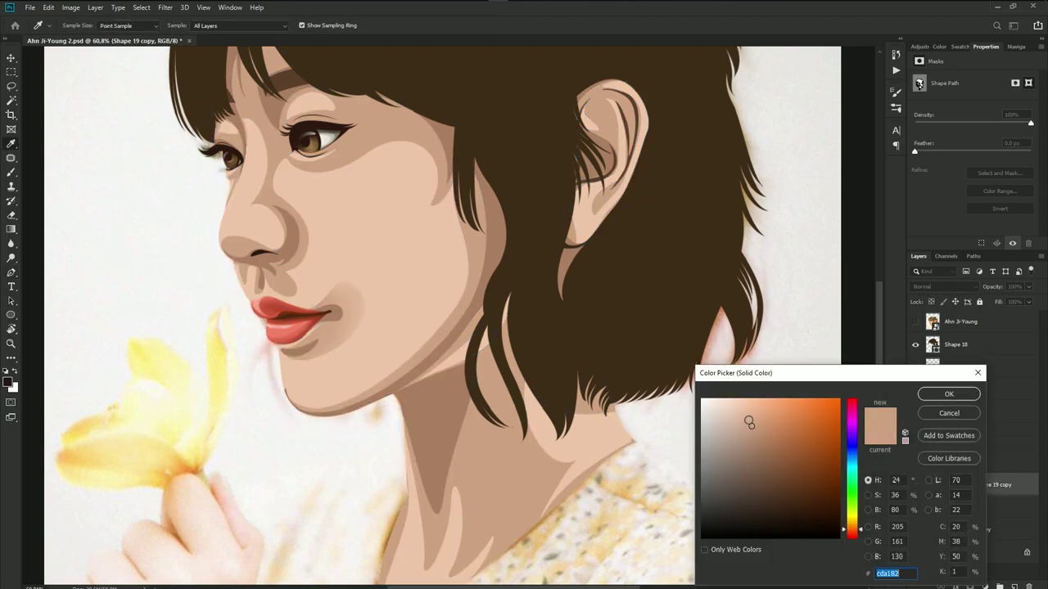
left_click(750, 419)
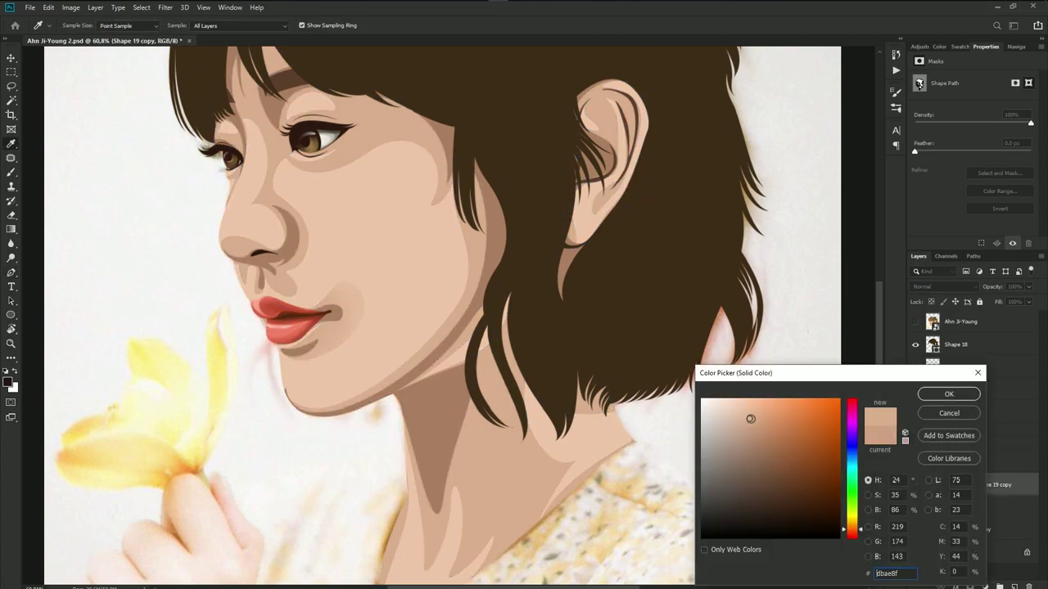
left_click(947, 395)
- Set the neck shadow shape's fill to exactly #b9876b
key("p")
left_click_drag(620, 347, 614, 371)
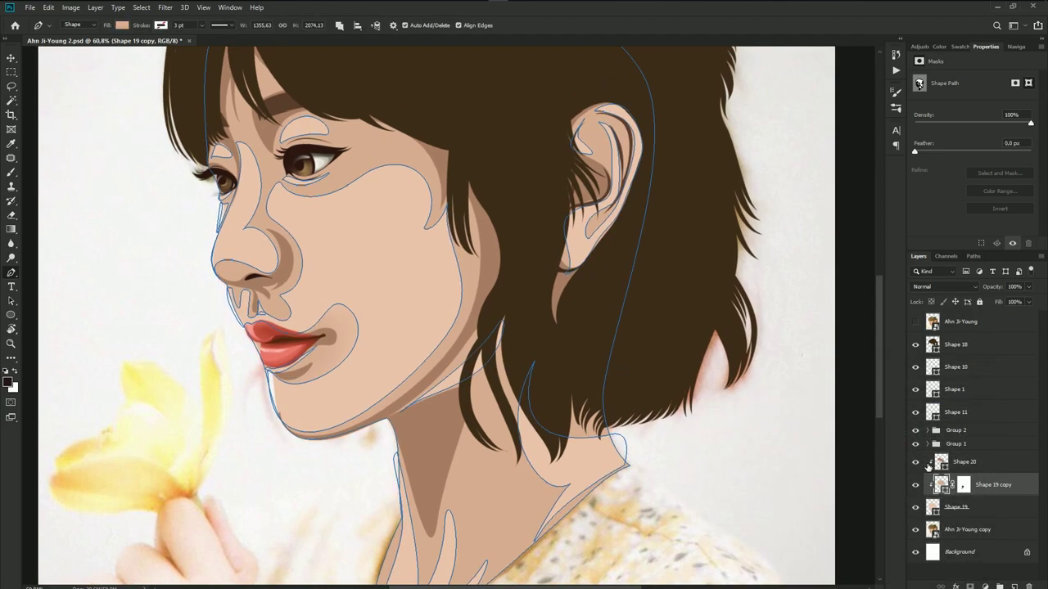
double_click(939, 463)
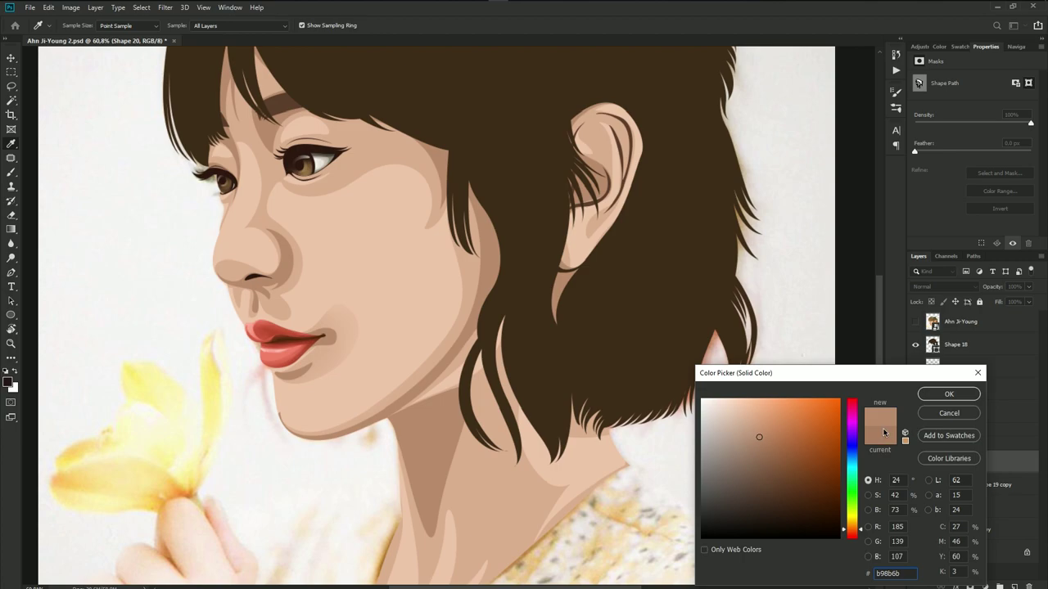
type("b9876b")
left_click(949, 395)
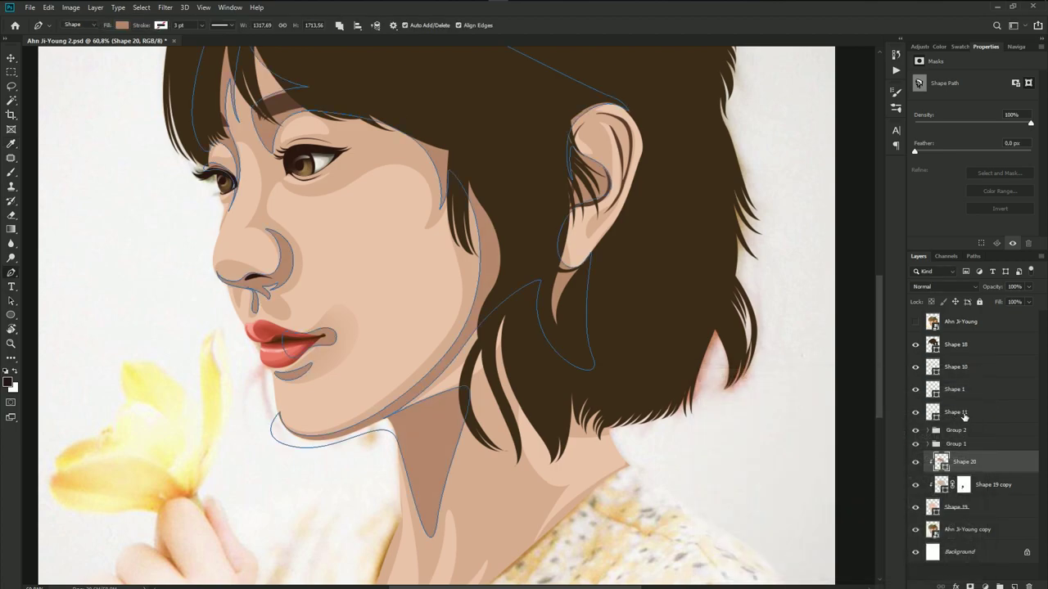
key("ctrl+0")
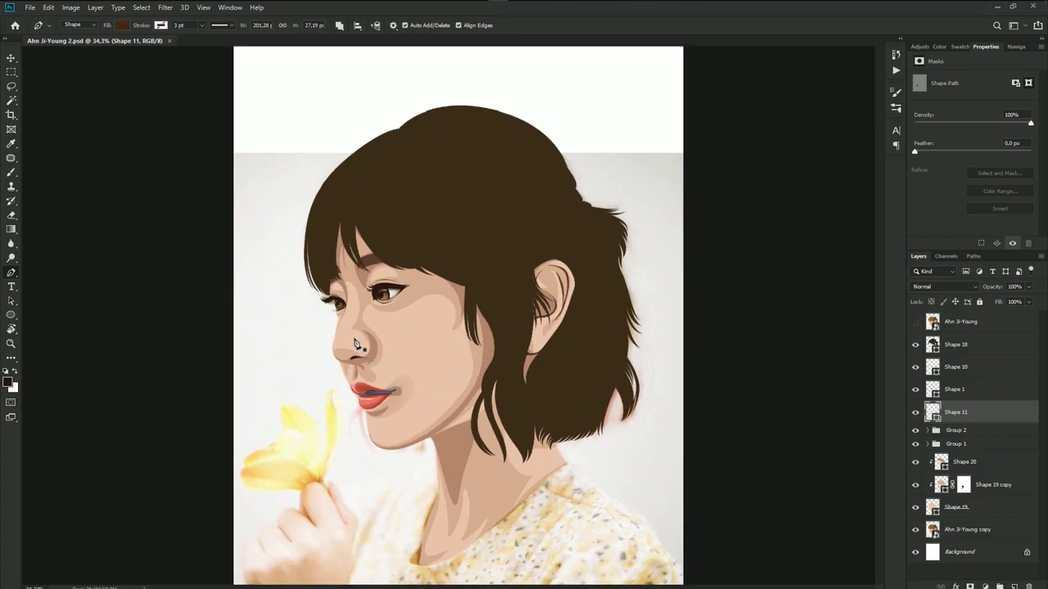
- Add a layer mask to Shape 20 and make the reference photo visible again
scroll(391, 348, "up", 5)
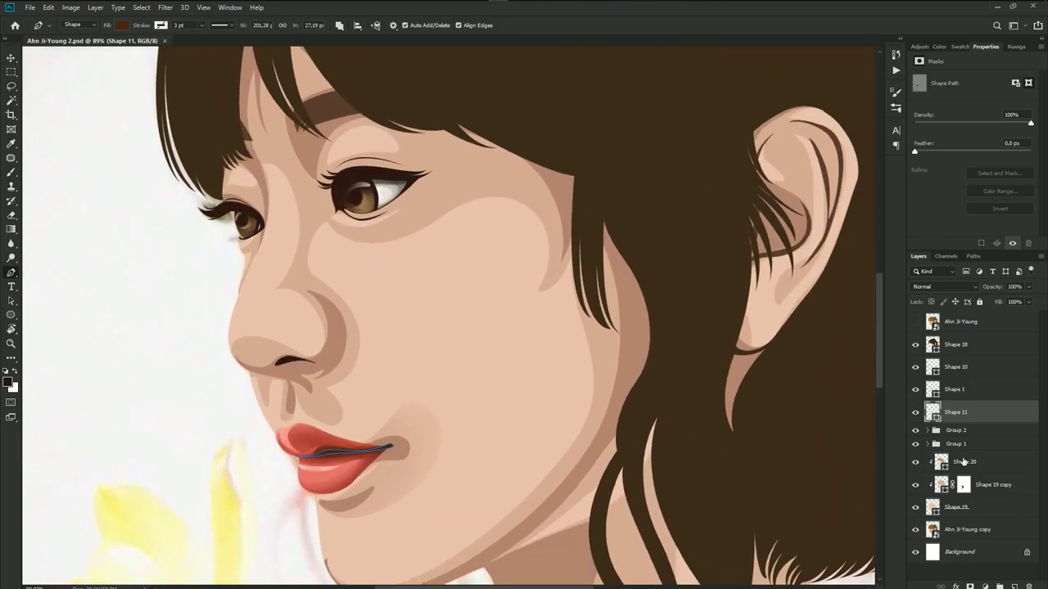
left_click(962, 463)
left_click(972, 583)
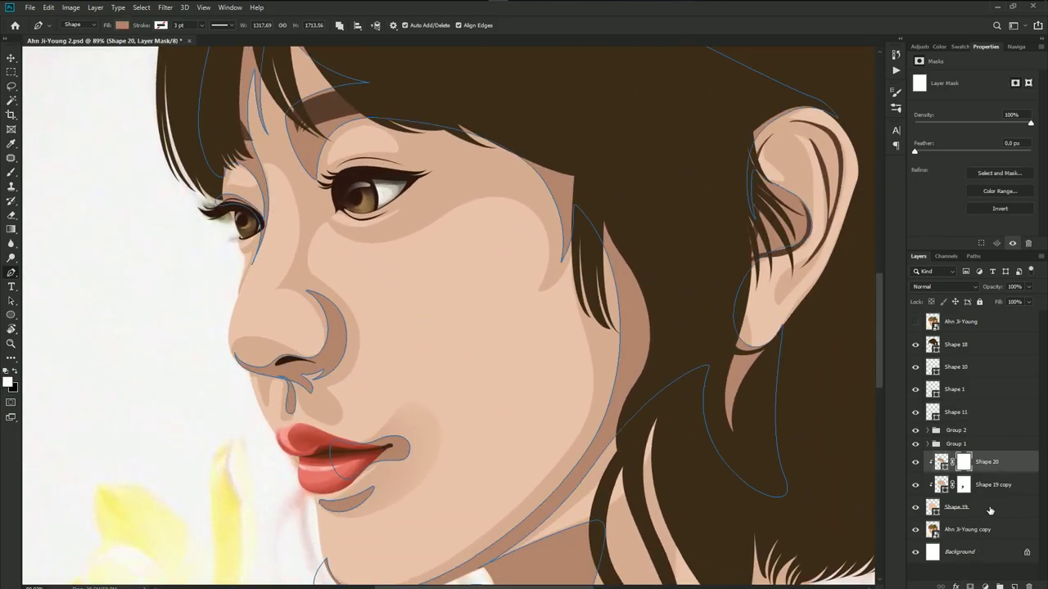
left_click_drag(556, 268, 618, 366)
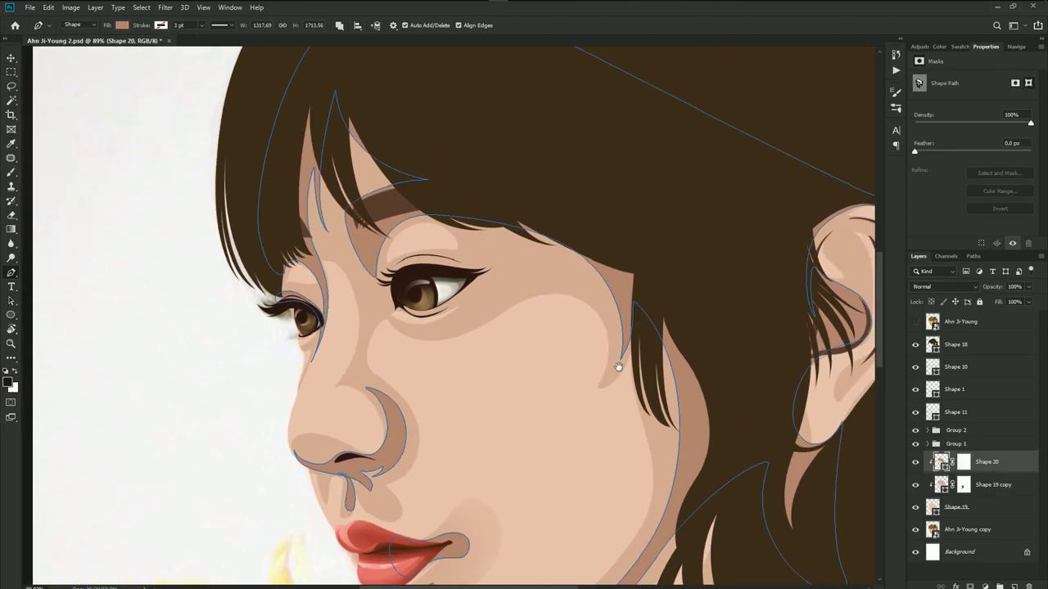
left_click(915, 321)
- Trace a shadow path along the larger eye's upper lid, curving beneath the outer corner
scroll(376, 290, "up", 4)
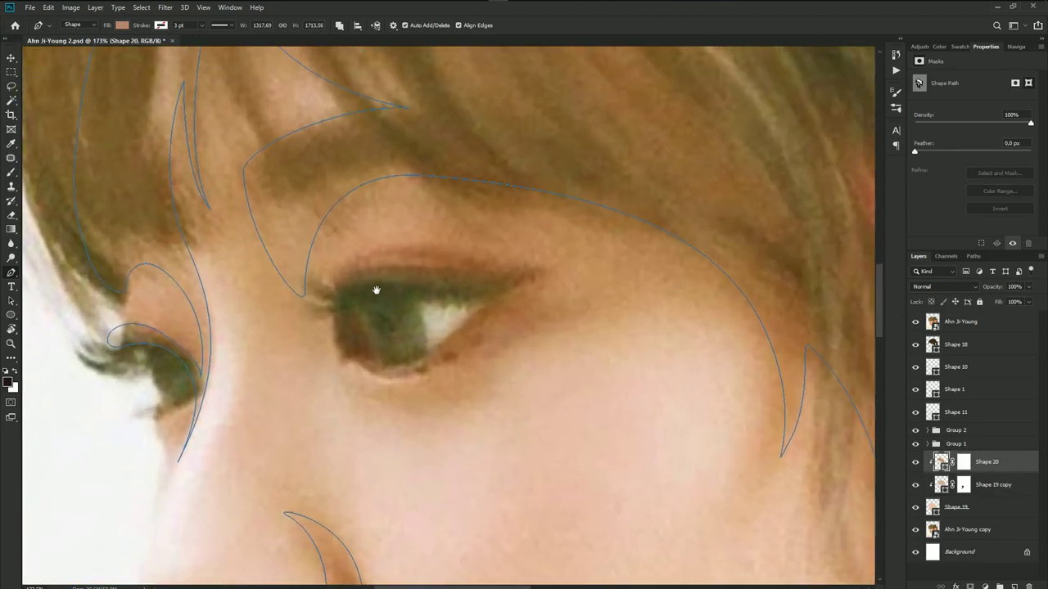
scroll(331, 288, "up", 1)
left_click(326, 281)
left_click_drag(419, 235, 499, 233)
mouse_move(608, 262)
left_mouse_down()
mouse_move(622, 249)
mouse_move(612, 271)
mouse_move(628, 263)
left_mouse_up()
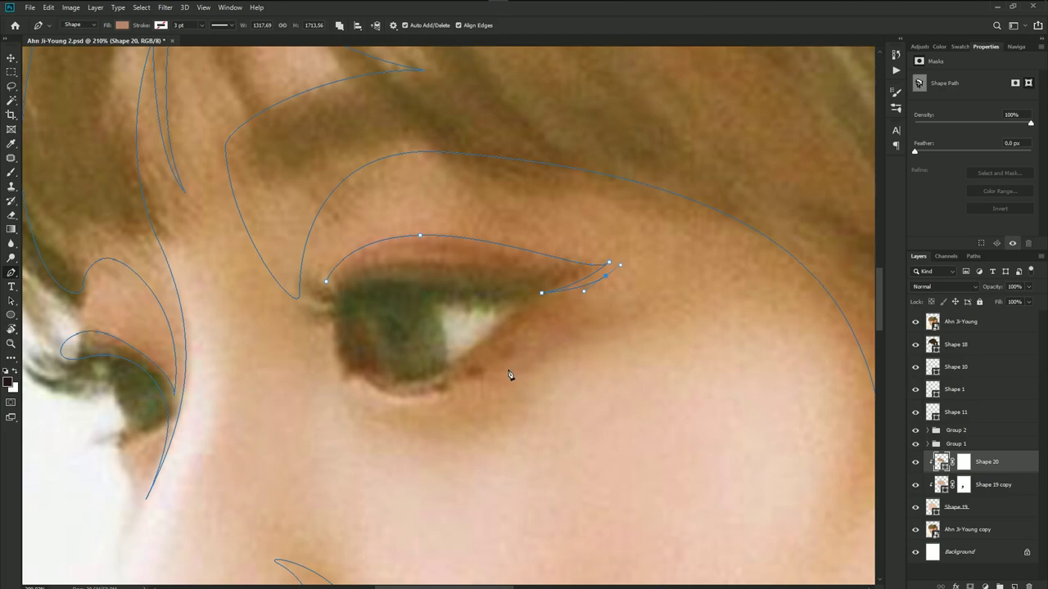
left_click_drag(518, 370, 431, 404)
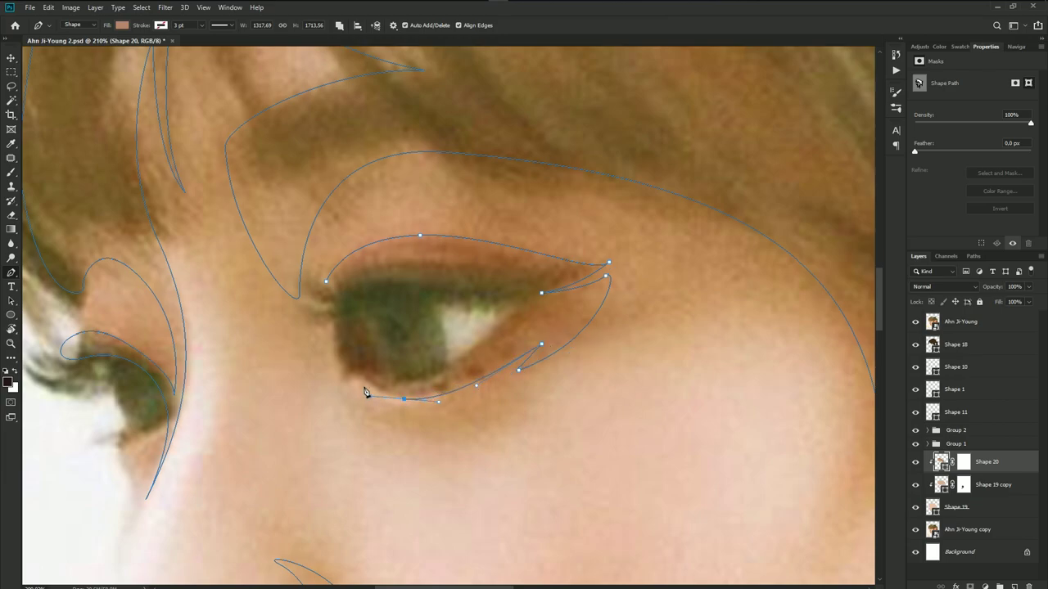
- Extend the lower-lid shadow and curve it around the inner eye corner
left_click_drag(361, 375, 448, 384)
left_click_drag(338, 287, 360, 245)
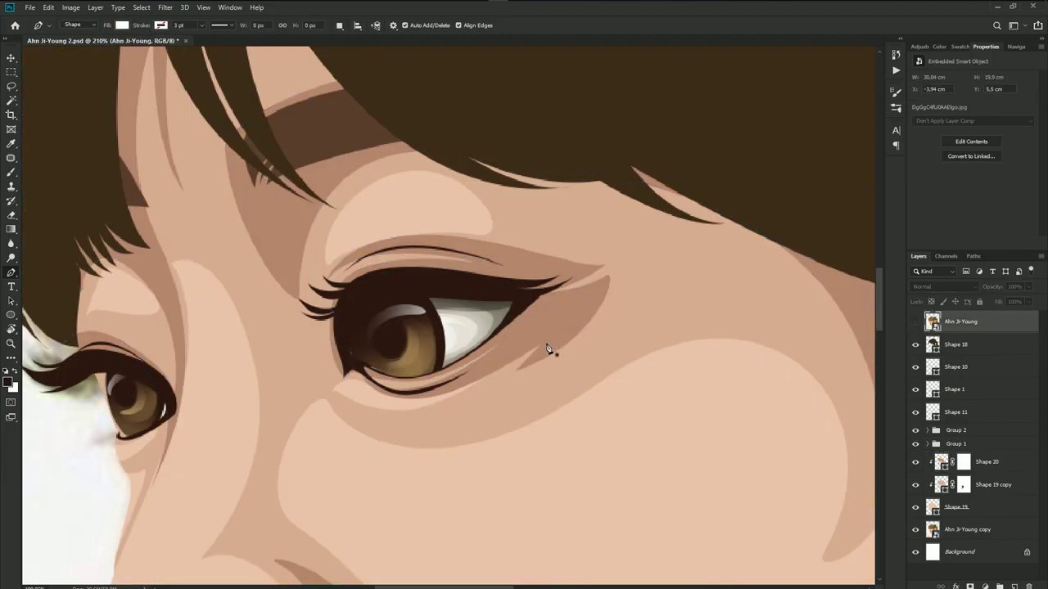
scroll(377, 340, "up", 3)
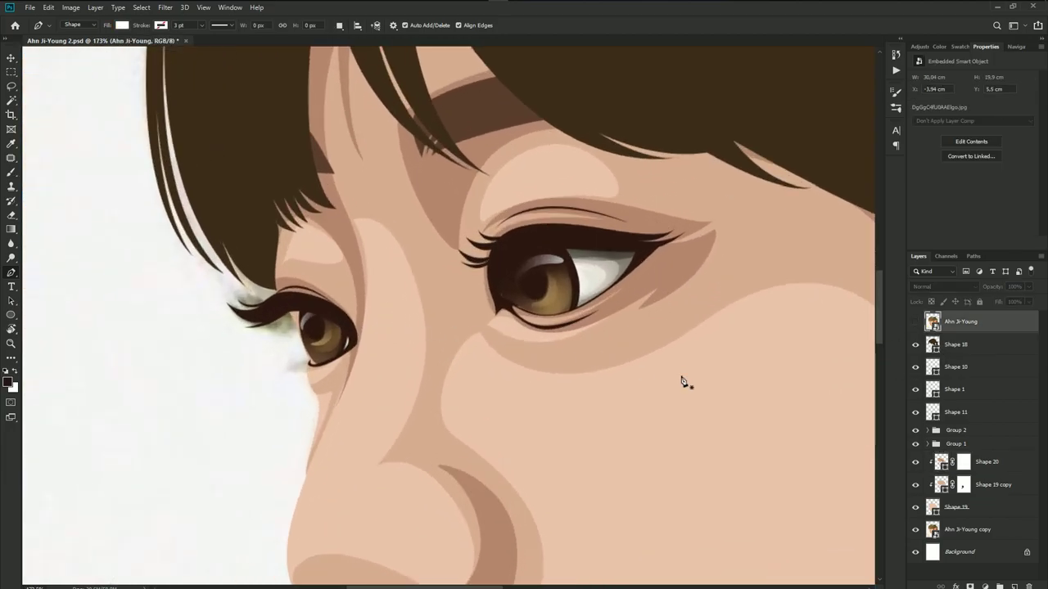
- On Shape 20, with the reference photo visible, add a closed shadow beside the left eye's corner
left_click(974, 462)
left_click(915, 322)
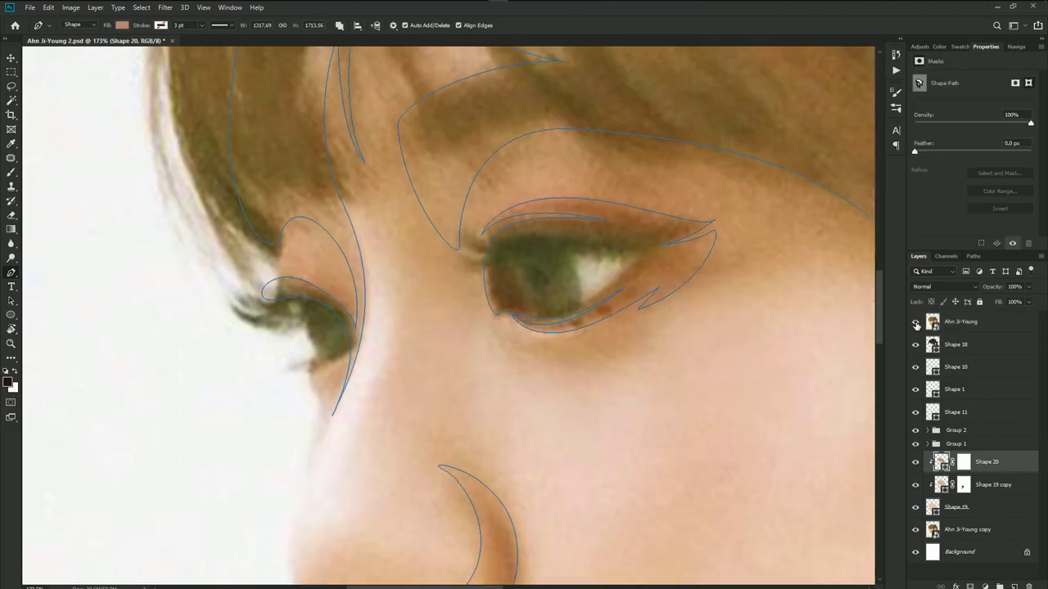
scroll(347, 368, "up", 3)
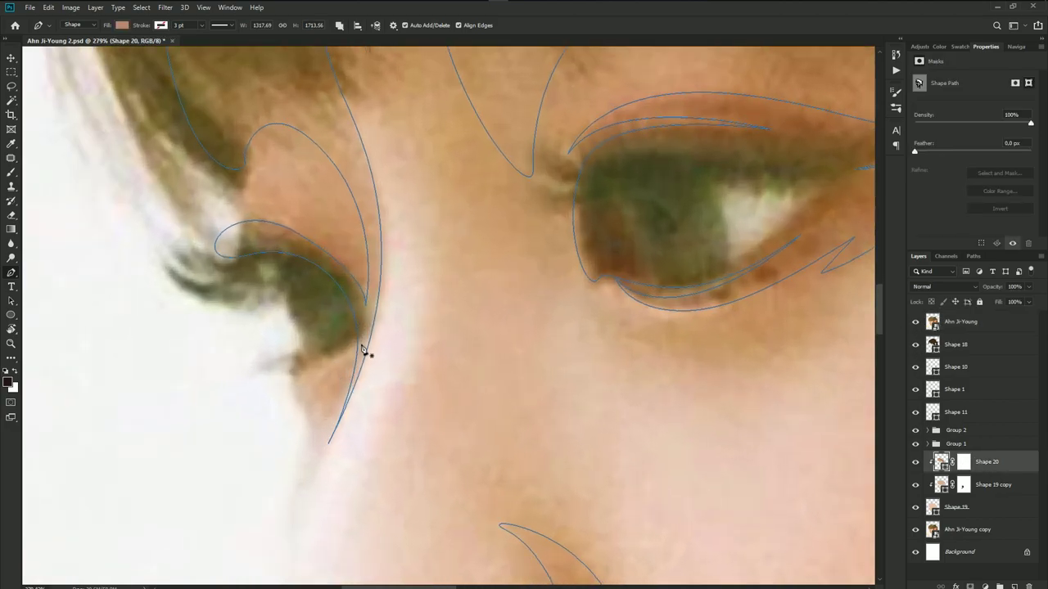
mouse_move(302, 381)
left_mouse_down()
mouse_move(325, 382)
mouse_move(379, 342)
left_mouse_up()
left_click(364, 343)
- Hide the reference photo, select its layer, and save the portrait
left_click(915, 322)
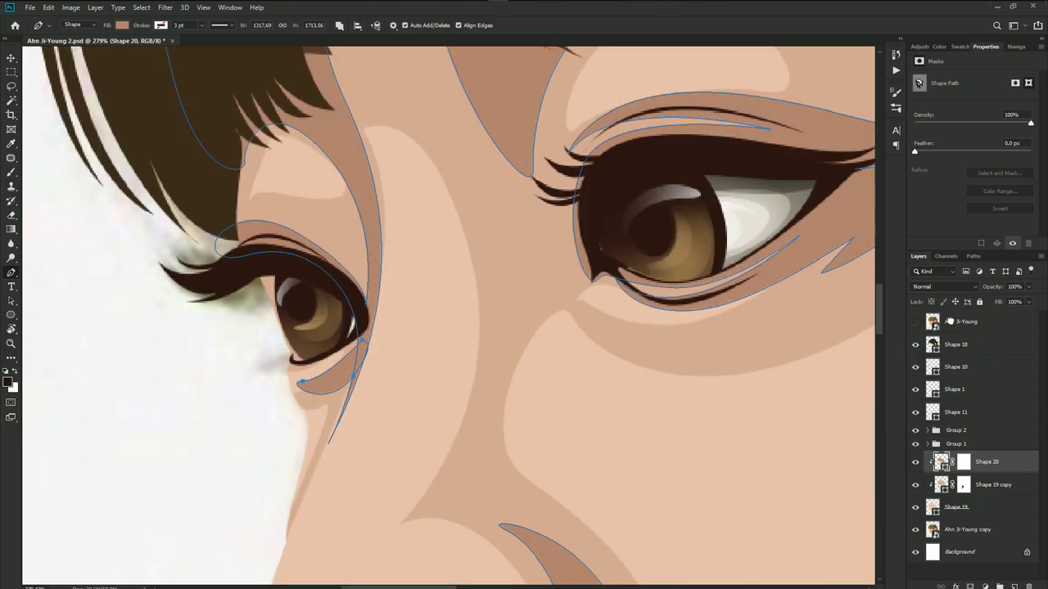
left_click(966, 322)
scroll(351, 386, "down", 5)
key("ctrl+s")
- Select the Shape 20 shading layer and show the reference photo for tracing the ear
scroll(420, 374, "down", 2)
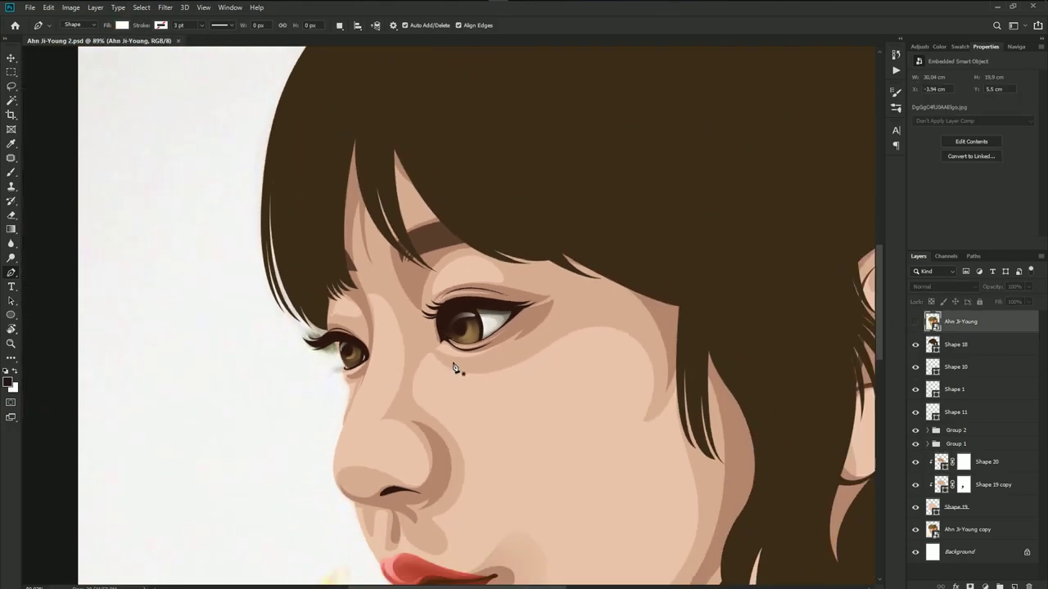
scroll(434, 352, "down", 2)
scroll(446, 335, "down", 1)
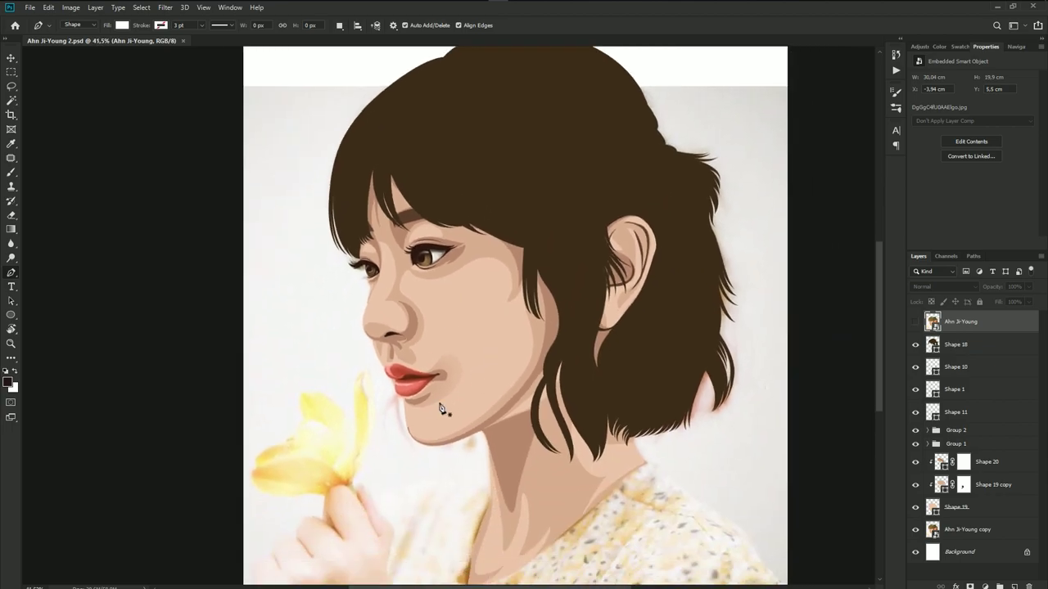
scroll(444, 374, "up", 2)
scroll(451, 378, "up", 1)
scroll(448, 384, "up", 1)
scroll(647, 319, "down", 1)
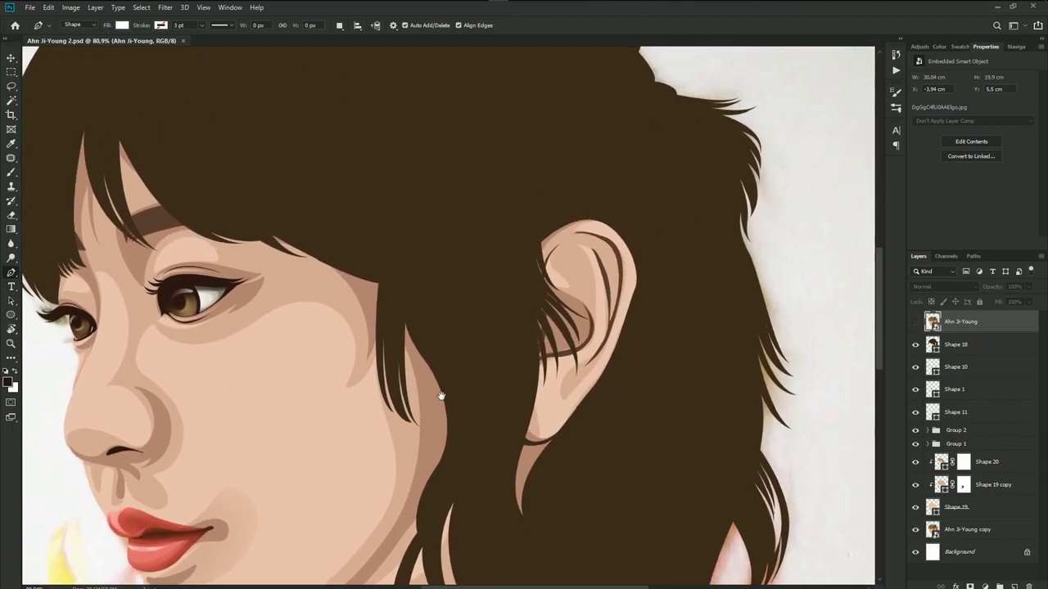
scroll(644, 374, "up", 1)
left_click(982, 461)
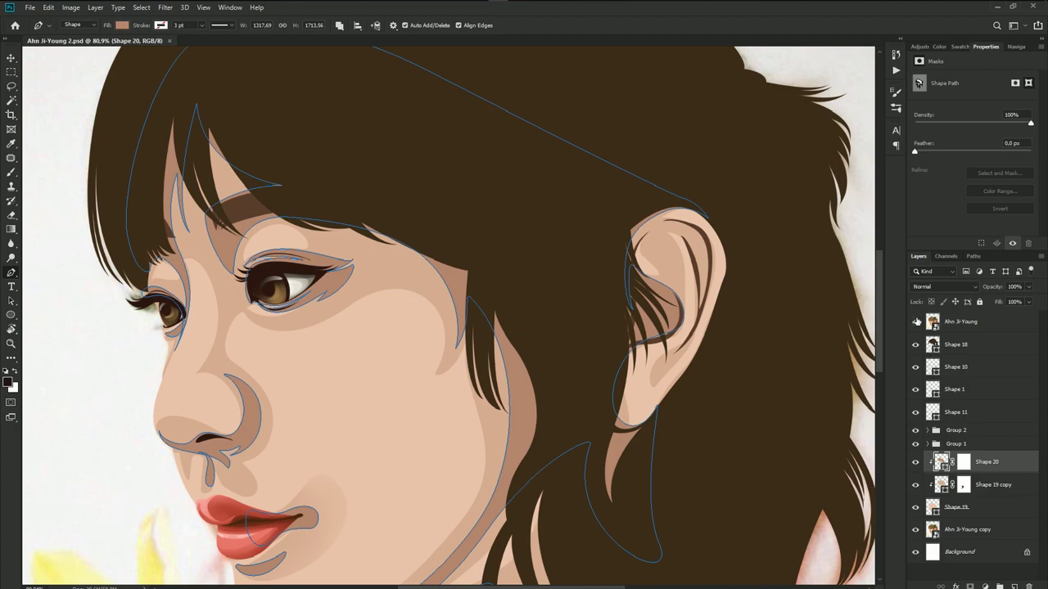
left_click(915, 321)
scroll(657, 212, "up", 1)
scroll(657, 212, "up", 1)
- Trace a shadow path down the ear rim, around the lobe and back up inside the ear
left_click_drag(705, 224, 738, 252)
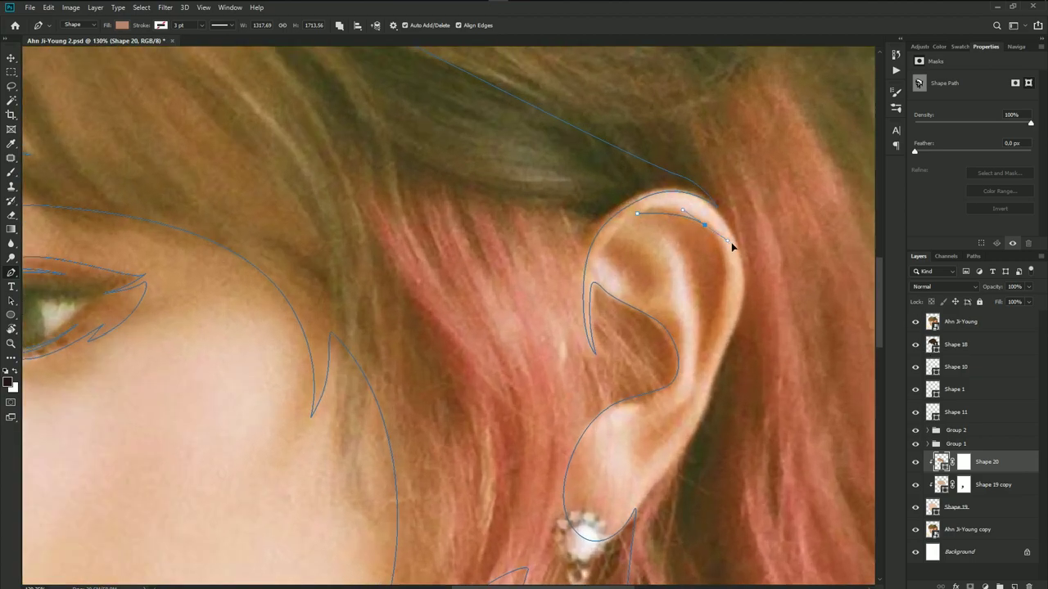
left_click_drag(712, 347, 693, 388)
left_click_drag(660, 437, 634, 470)
left_click_drag(696, 293, 686, 233)
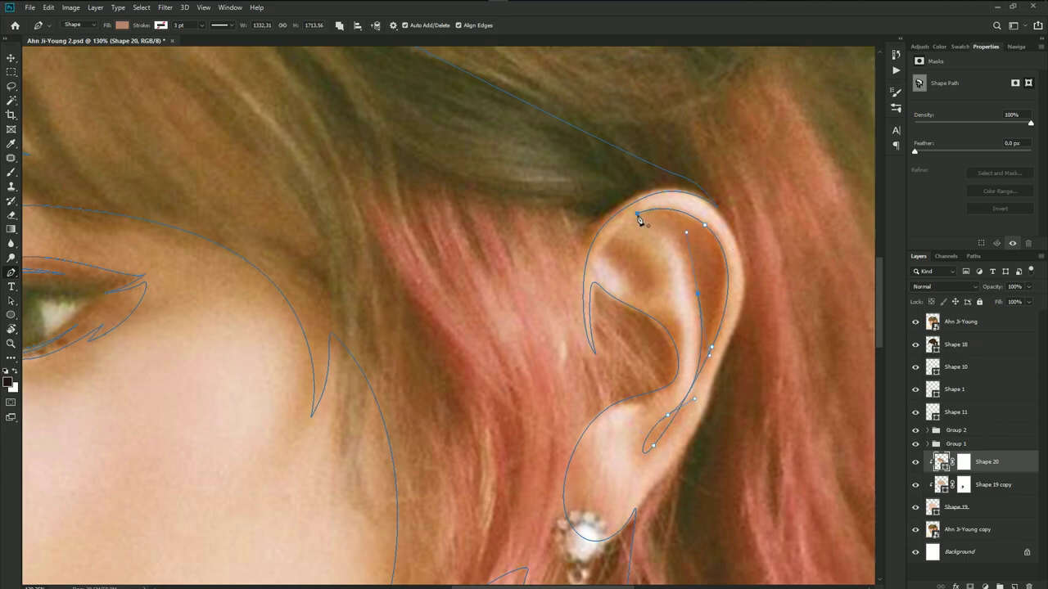
mouse_move(593, 264)
left_mouse_down()
mouse_move(620, 282)
mouse_move(624, 238)
left_mouse_up()
- Hide the reference photo and save the portrait
left_click(916, 321)
left_click(962, 322)
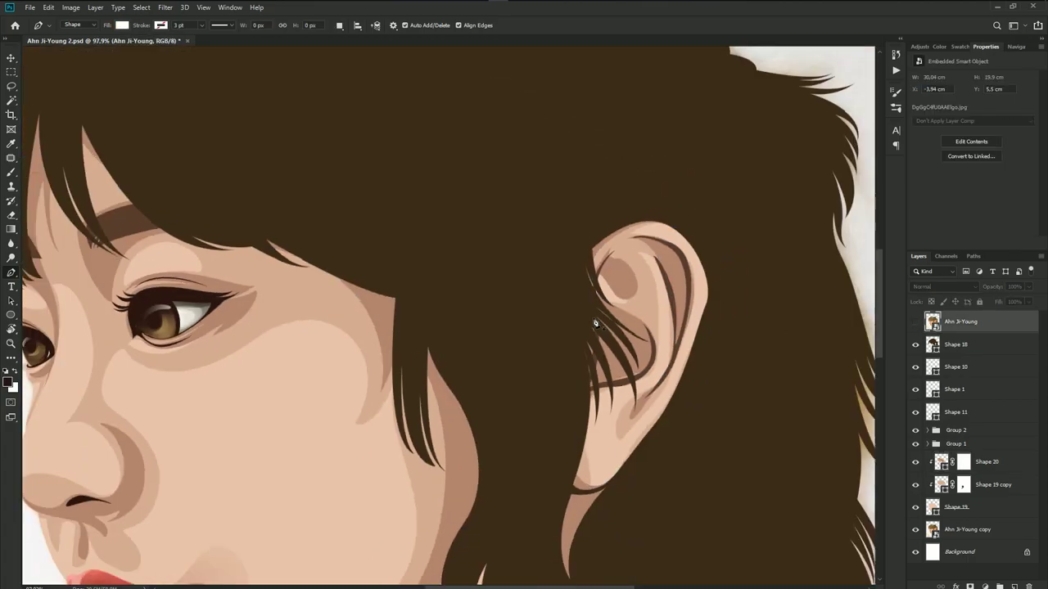
scroll(647, 352, "down", 5)
key("ctrl+s")
scroll(561, 464, "up", 2)
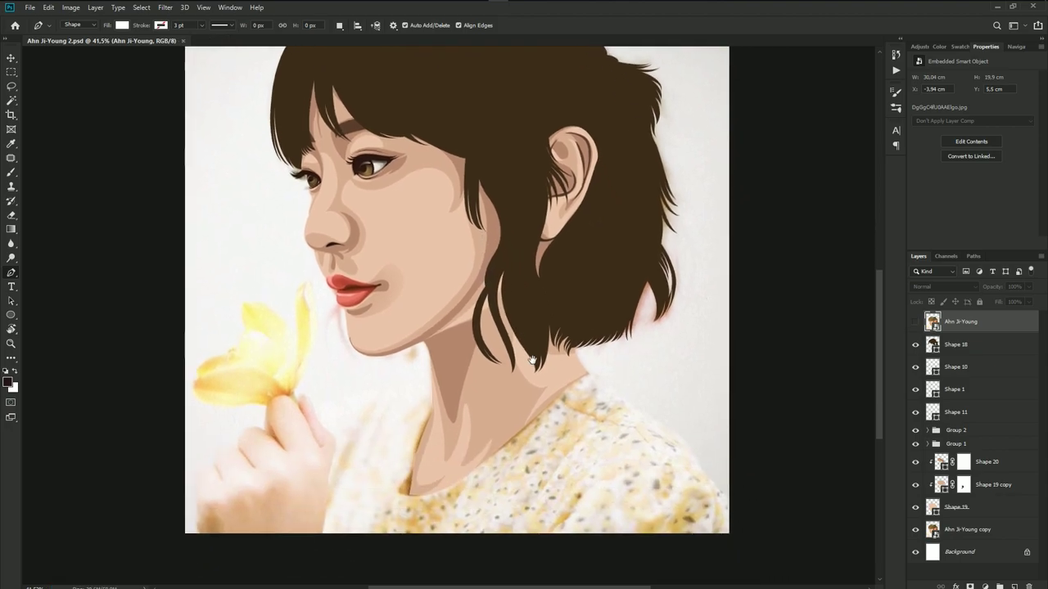
scroll(564, 435, "up", 2)
- On Shape 20, draw a closed shadow shape where the hair meets the neck
left_click(974, 462)
scroll(545, 297, "up", 1)
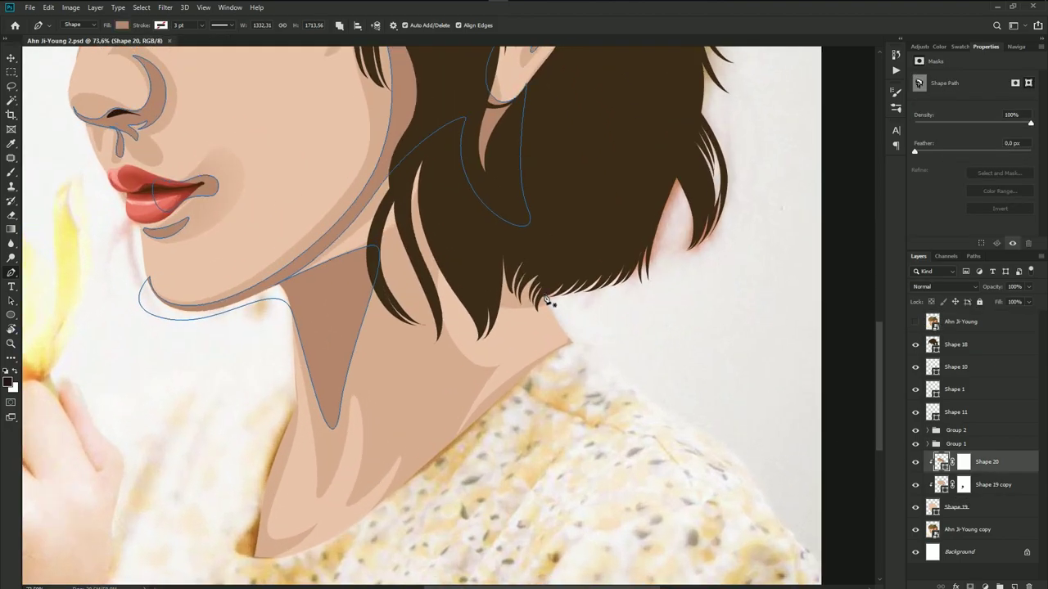
scroll(685, 311, "up", 1)
scroll(633, 328, "up", 2)
left_click(916, 321)
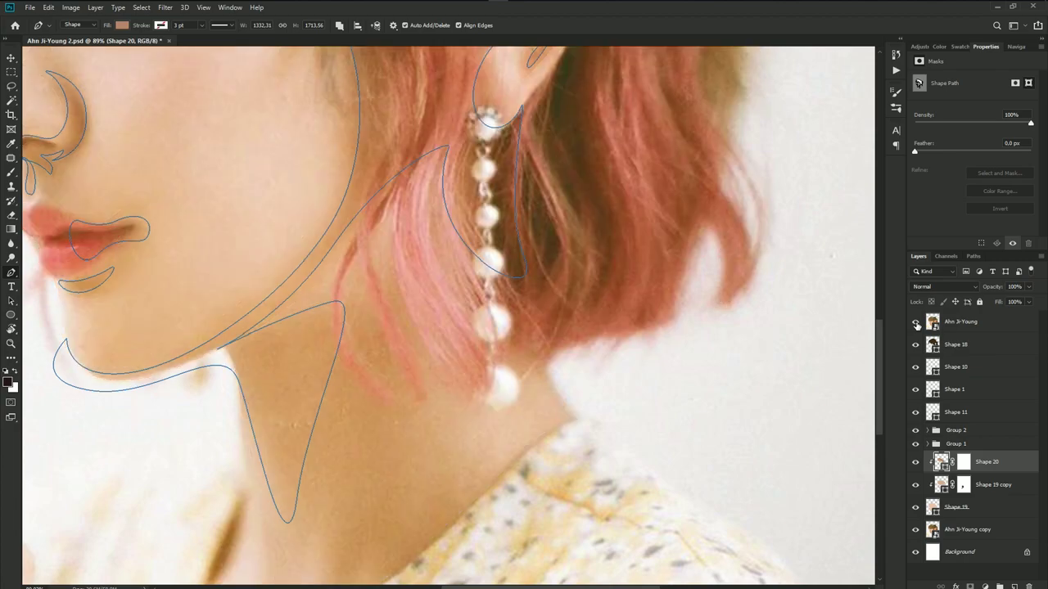
left_click(916, 322)
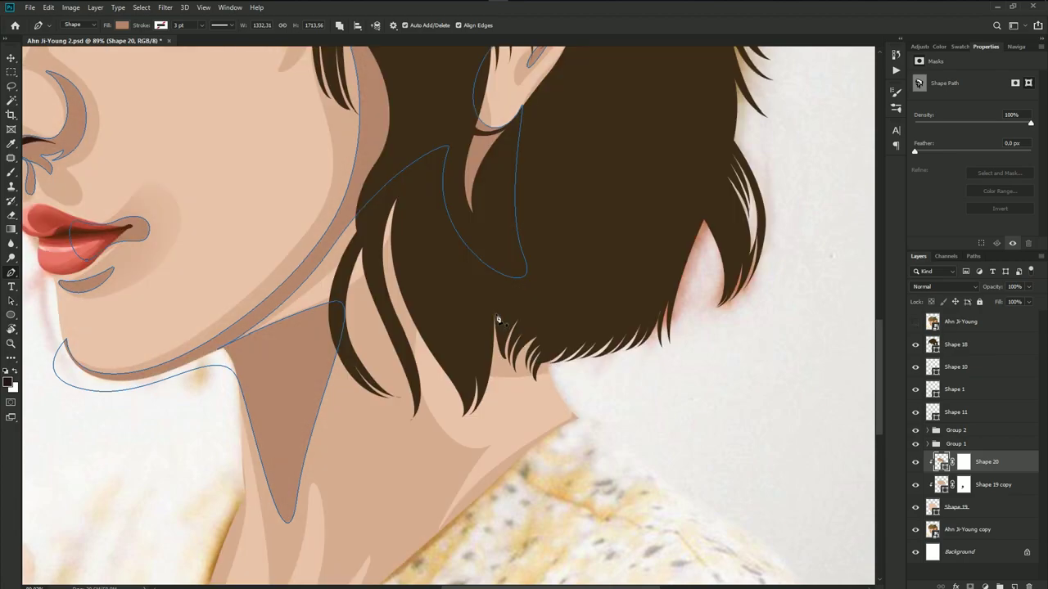
left_click(568, 370)
left_click_drag(446, 312, 416, 231)
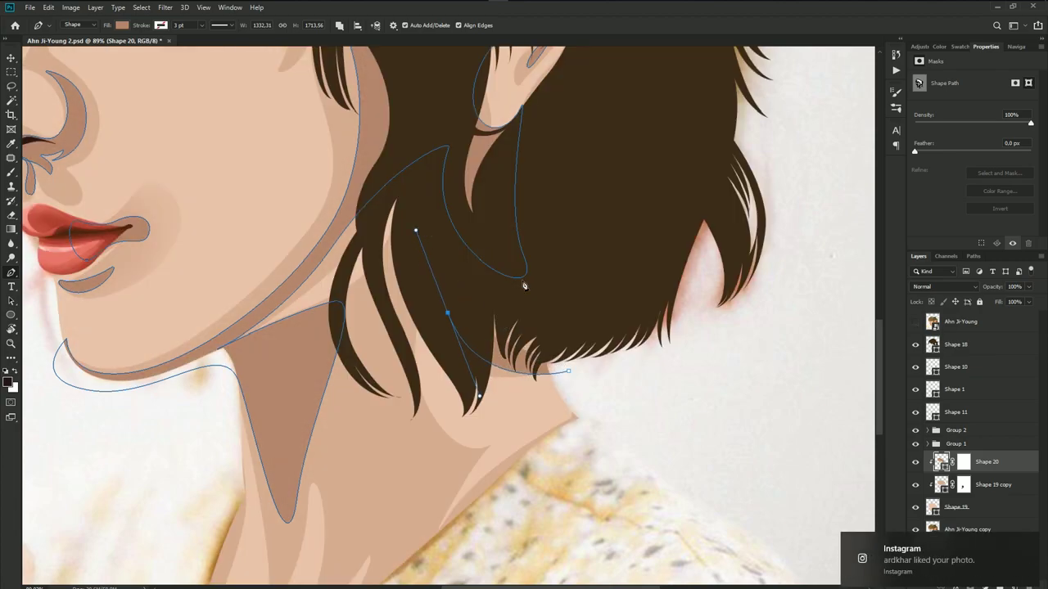
left_click_drag(534, 296, 570, 347)
left_click(569, 374)
- With the photo shown, draw a closed lower-neck shadow following the collar
left_click_drag(695, 507, 779, 358)
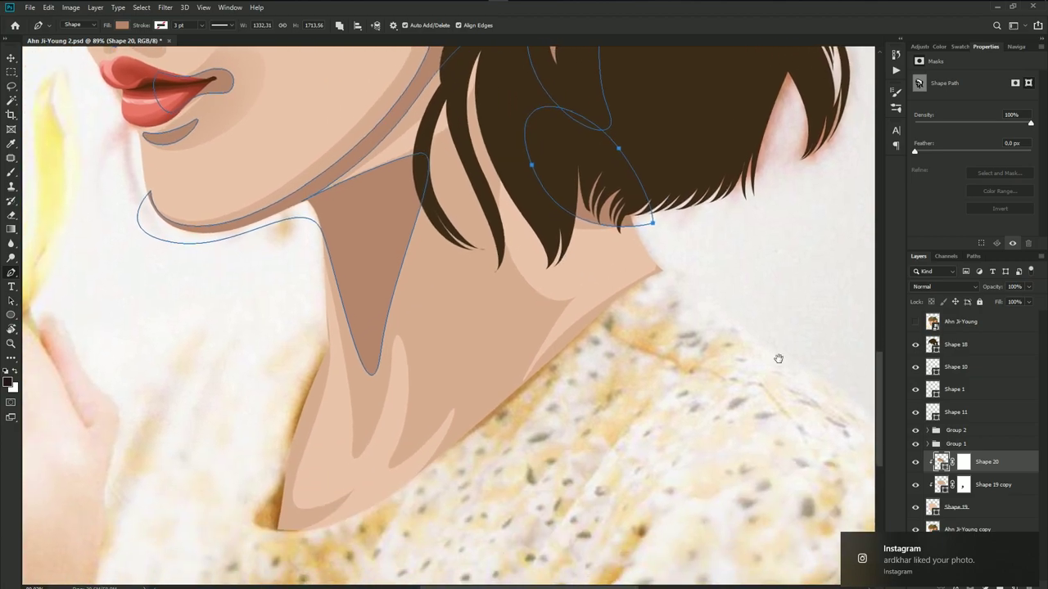
left_click(915, 323)
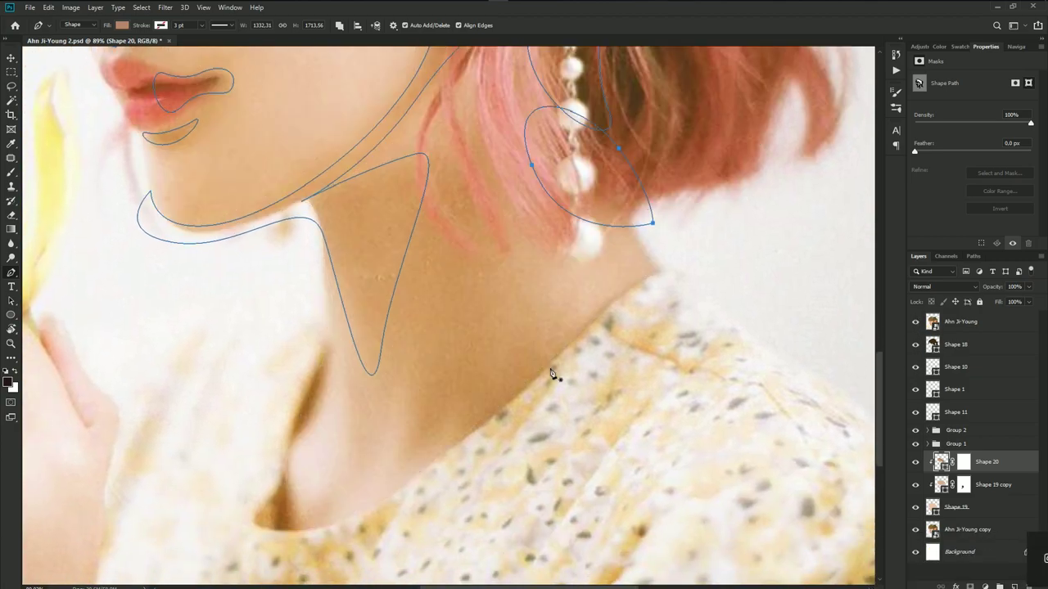
left_click(588, 334)
left_click_drag(488, 379, 463, 427)
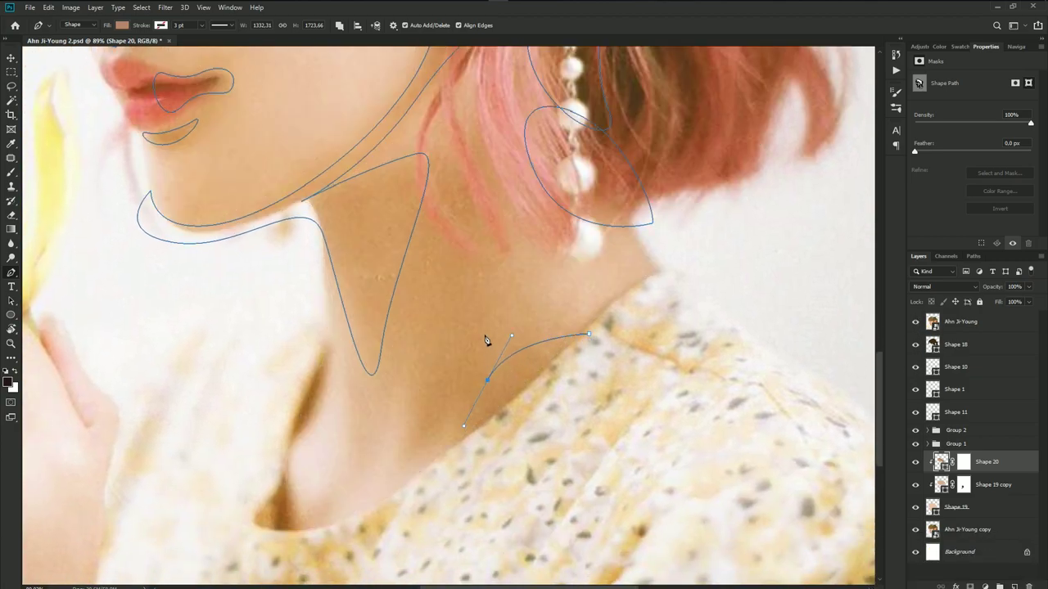
left_click_drag(486, 315, 463, 266)
left_click(413, 442)
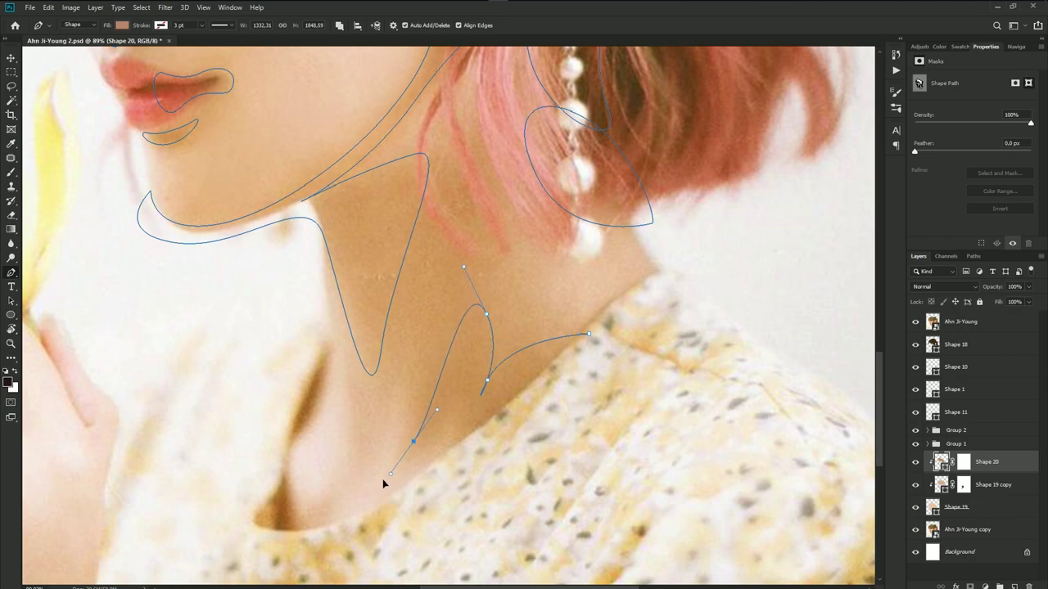
left_click(468, 401)
left_click_drag(430, 475, 396, 508)
left_click(508, 421)
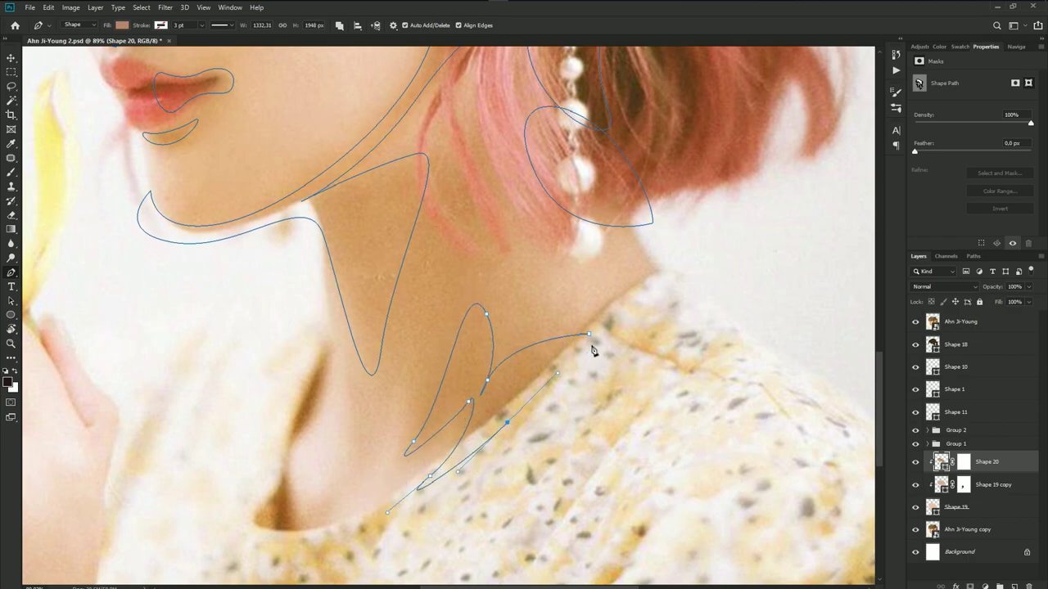
left_click(588, 334)
- Draw a closed shadow shape down the left side of the neck
mouse_move(347, 455)
left_mouse_down()
mouse_move(369, 371)
mouse_move(281, 400)
left_mouse_up()
left_click(915, 322)
left_click(350, 255)
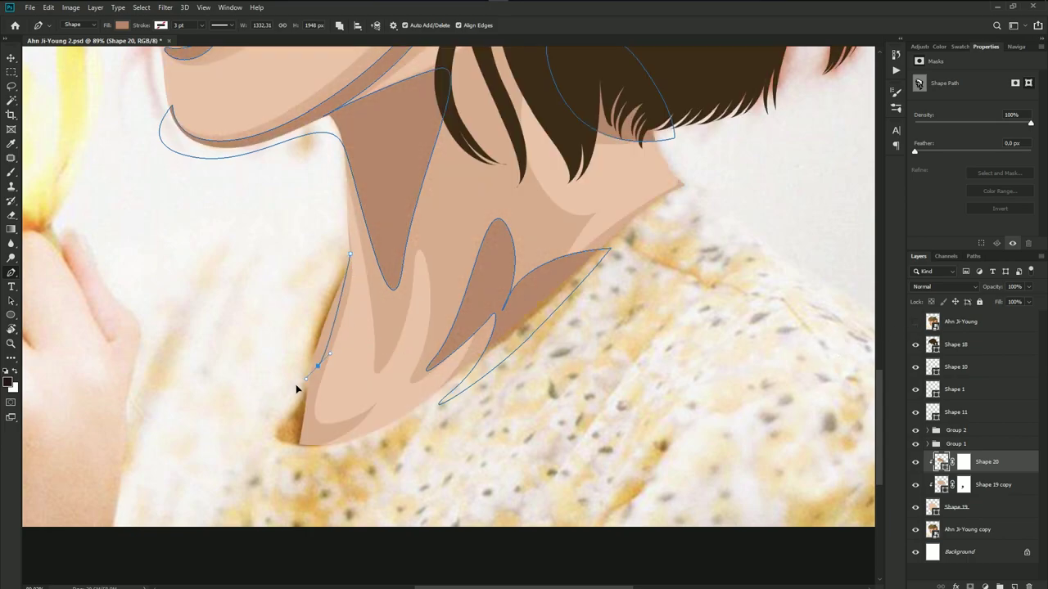
left_click_drag(318, 366, 325, 357)
left_click(358, 442)
left_click_drag(282, 444, 267, 401)
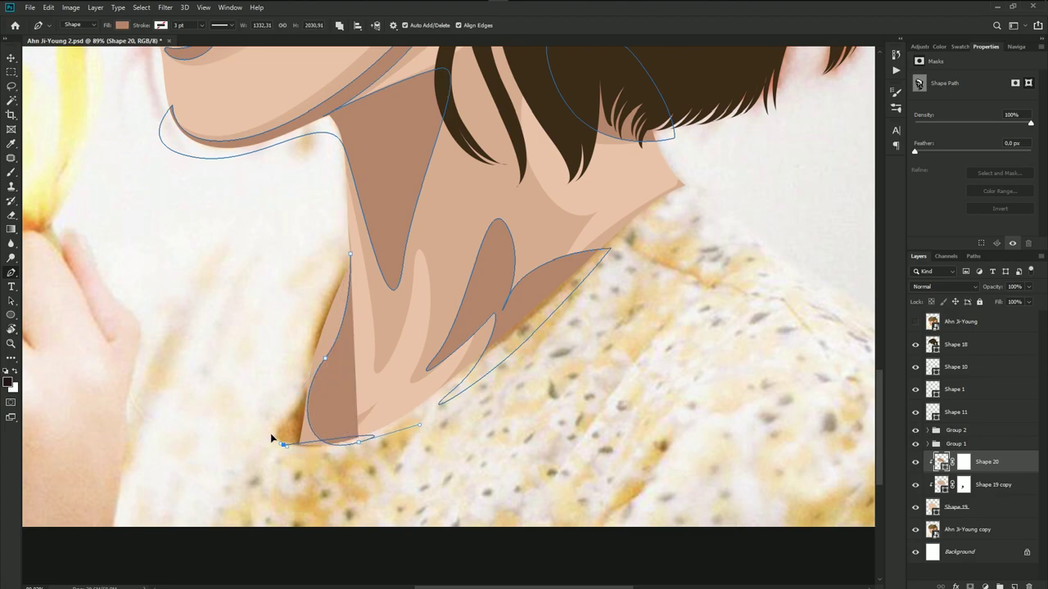
left_click_drag(336, 262, 342, 239)
left_click(351, 255)
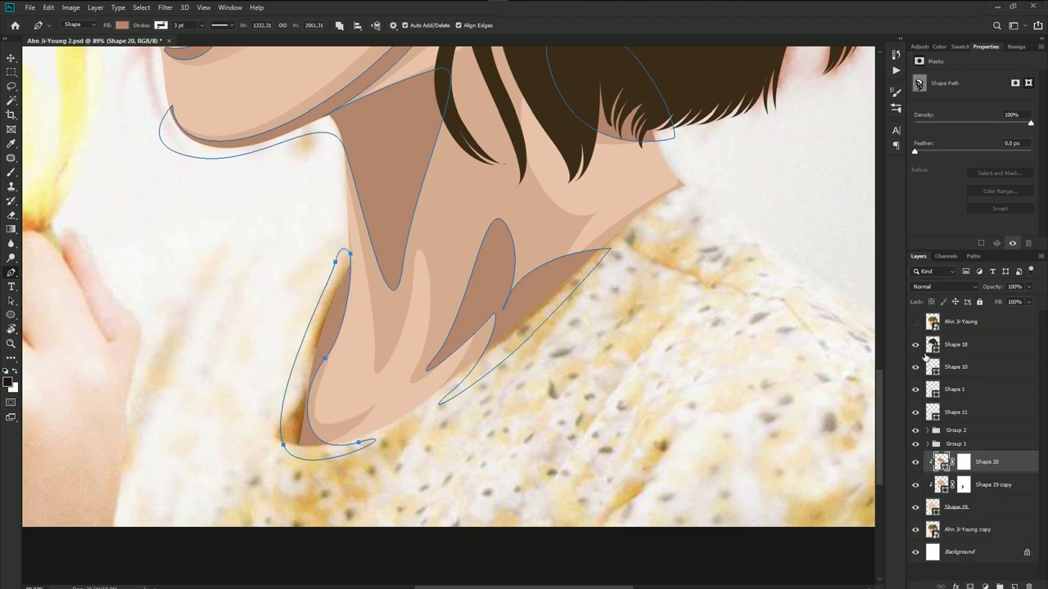
- Select the reference photo layer and save the portrait
left_click(961, 322)
scroll(491, 319, "down", 3)
scroll(499, 333, "down", 2)
key("ctrl+s")
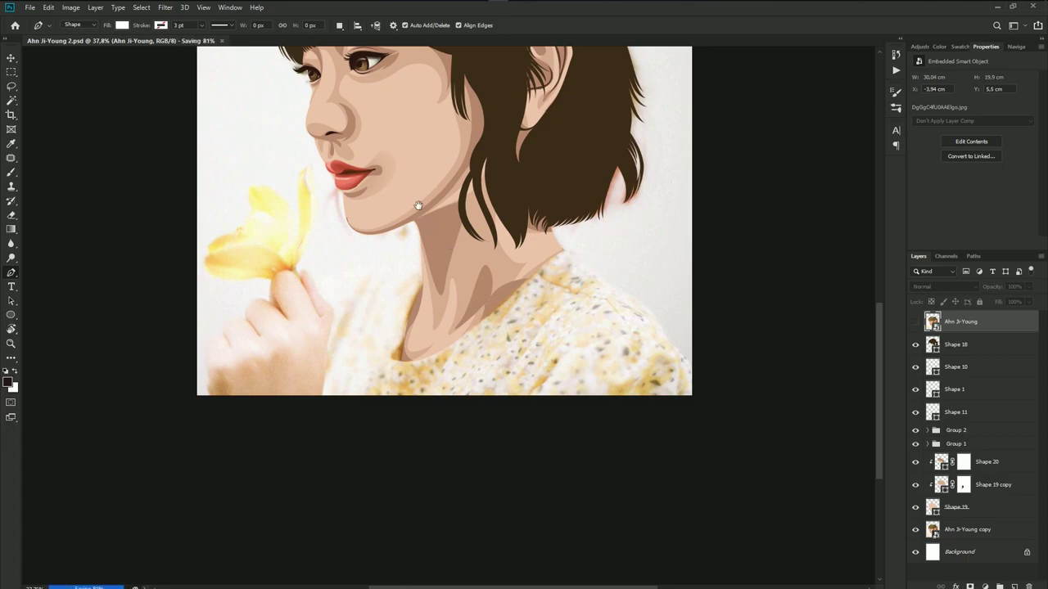
scroll(446, 384, "up", 1)
scroll(429, 434, "up", 1)
- Select Shape 20 with the photo shown and reshape the left curve of the under-lip shadow
left_click(915, 322)
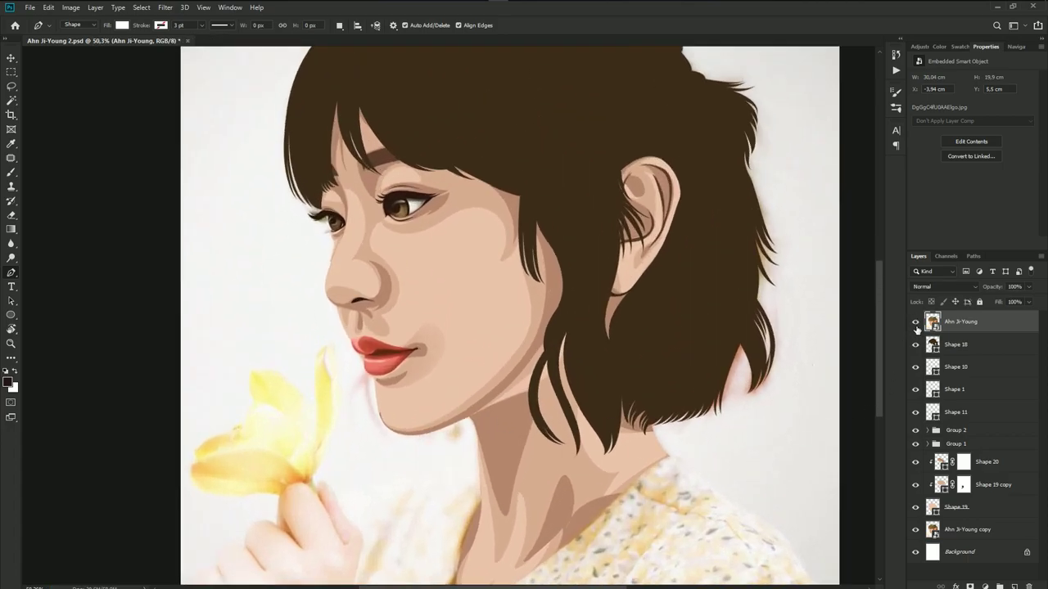
left_click(915, 323)
scroll(383, 399, "up", 3)
left_click(981, 467)
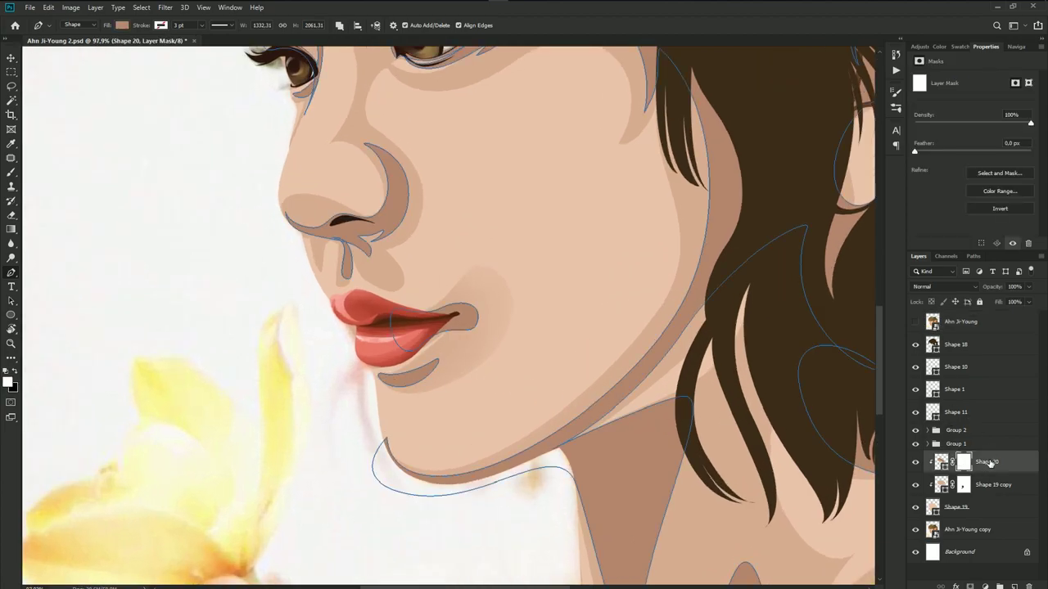
left_click(915, 324)
scroll(479, 381, "up", 2)
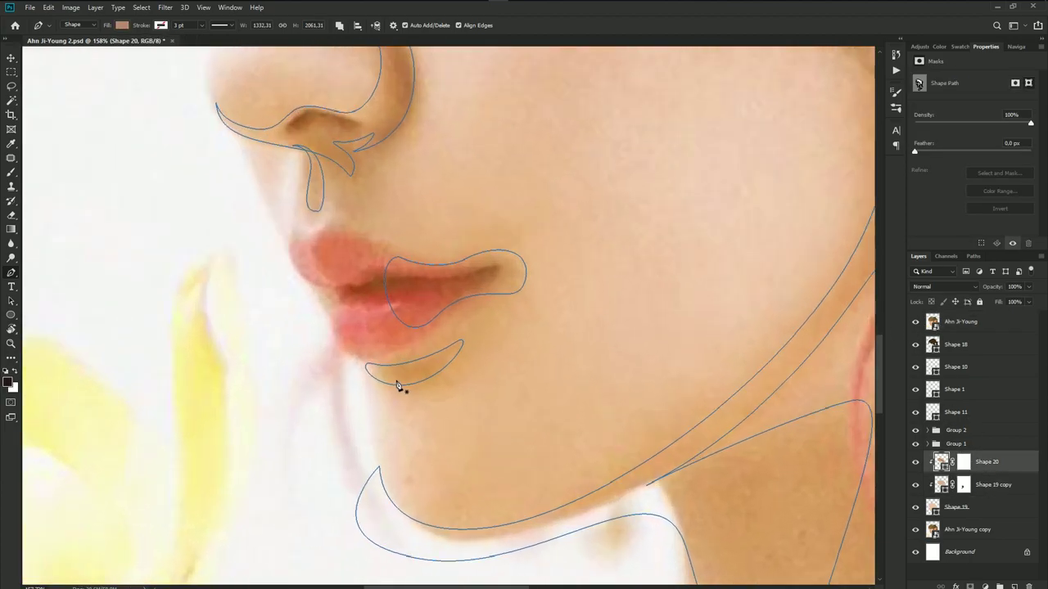
scroll(402, 386, "up", 2)
scroll(368, 367, "up", 1)
left_click(363, 372, "ctrl")
left_click_drag(363, 374, 374, 378)
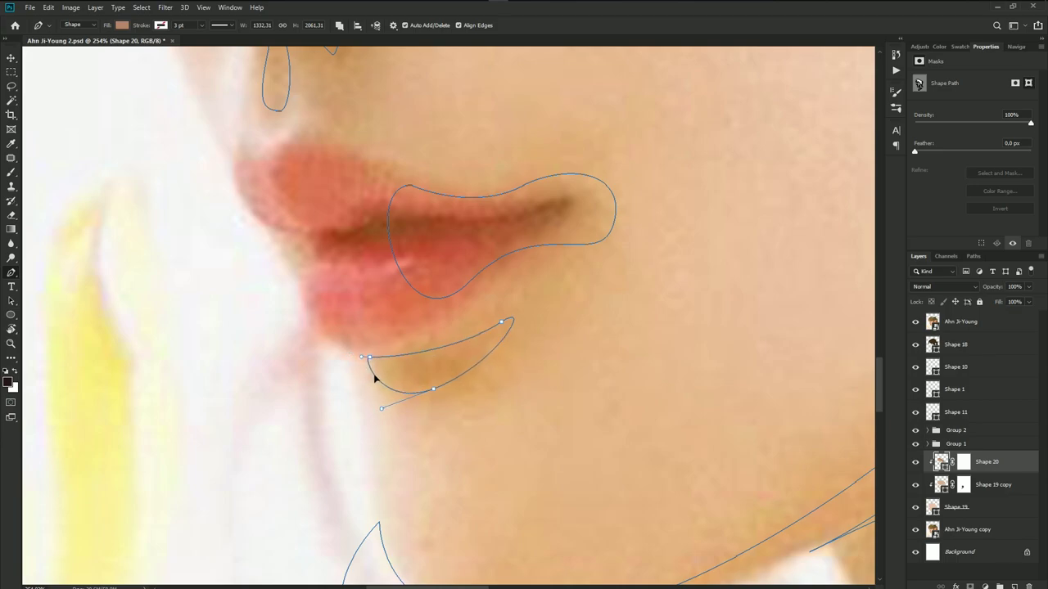
left_click_drag(434, 392, 439, 381)
scroll(442, 381, "down", 3)
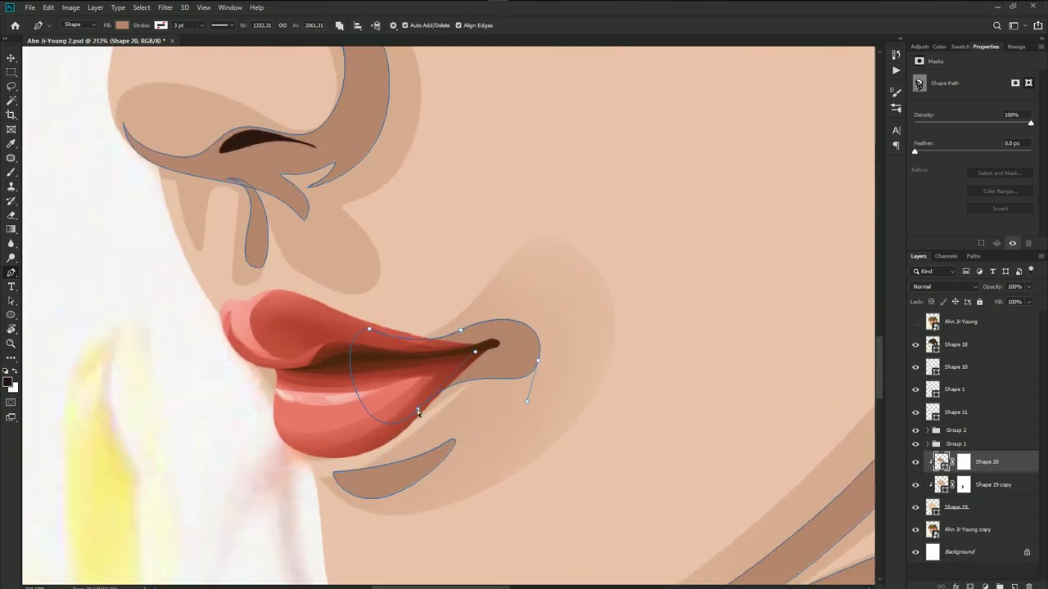
- Bend the mouth-corner shadow's lower curve and tip up toward the lip corner
left_click_drag(417, 412, 402, 427)
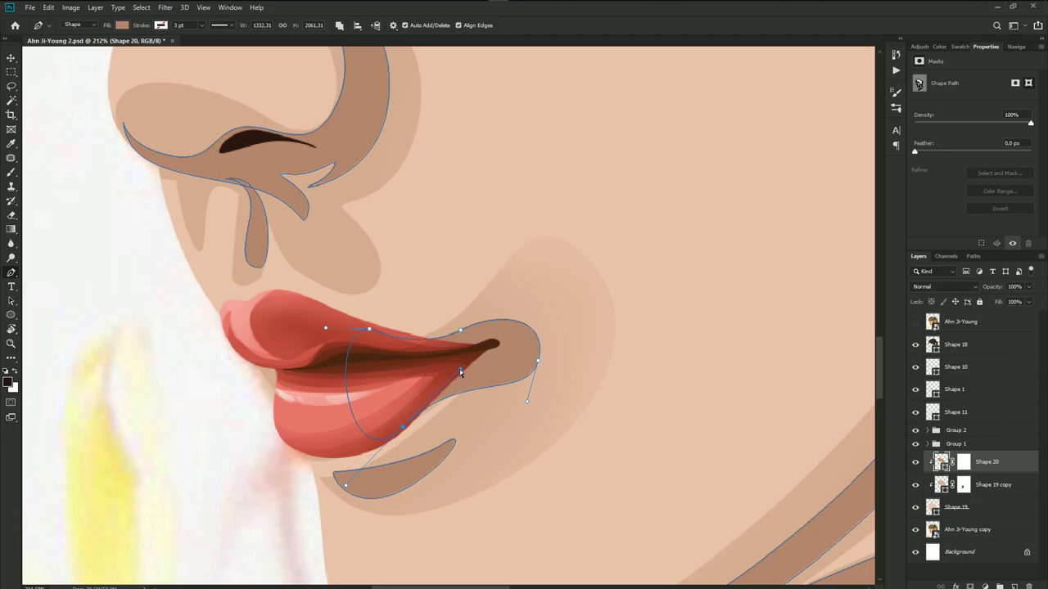
left_click_drag(460, 371, 490, 338)
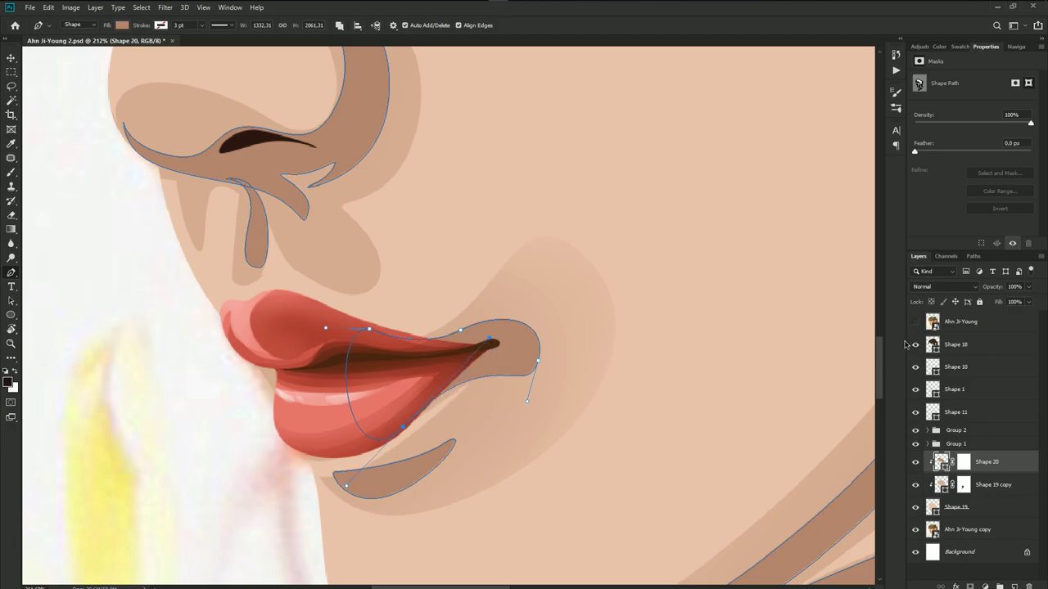
left_click_drag(533, 346, 532, 319)
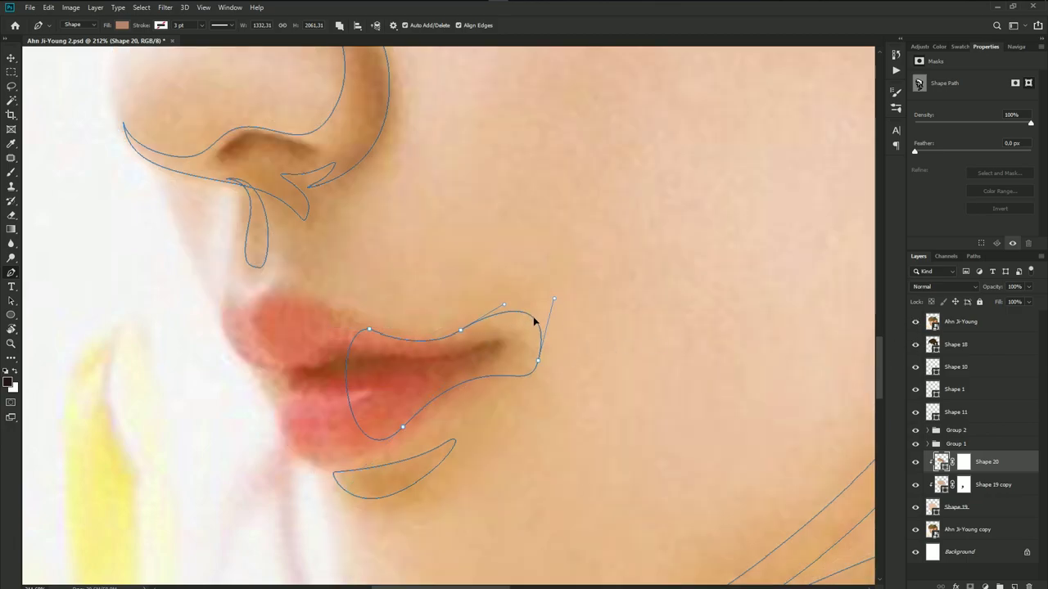
left_click(915, 322)
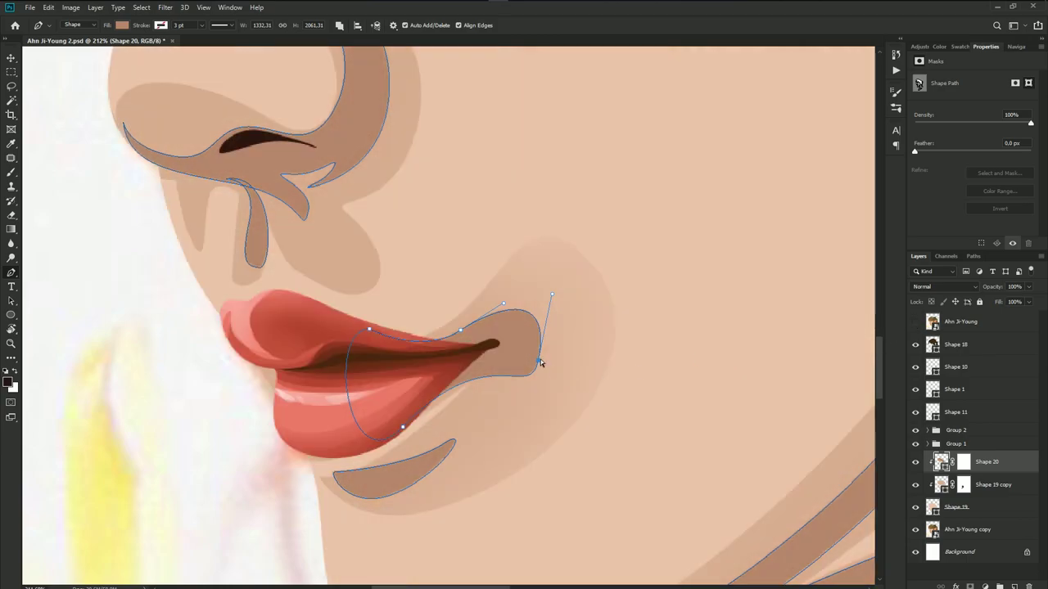
left_click_drag(528, 403, 517, 405)
- Save the file and reselect the Shape 20 shading layer
left_click(957, 344)
scroll(571, 346, "down", 3)
scroll(573, 360, "down", 3)
key("ctrl+s")
scroll(524, 343, "up", 2)
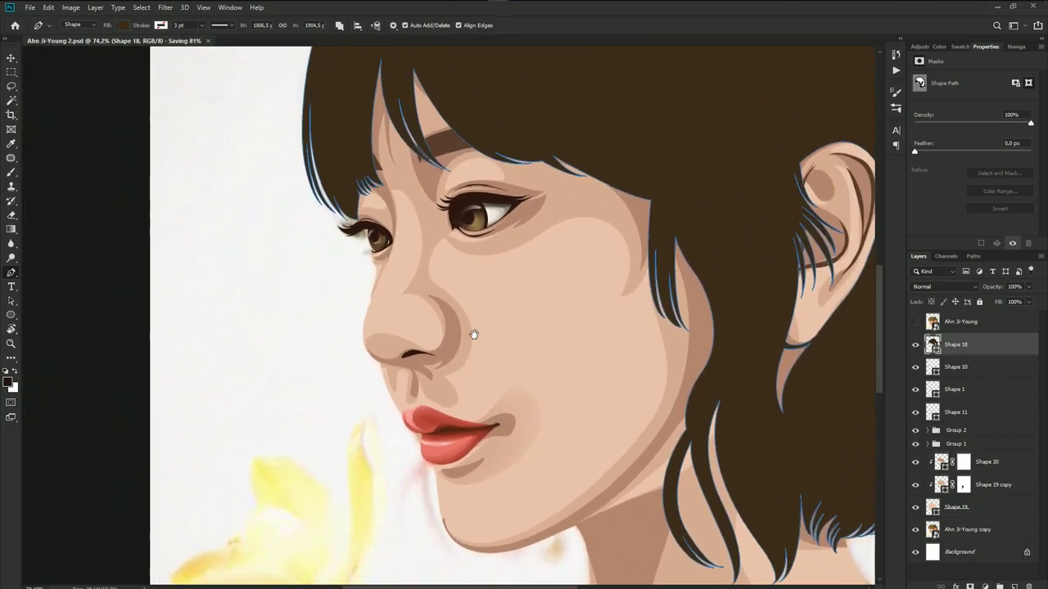
left_click(974, 463)
- Reshape the nostril shadow's left curve so it runs along the underside of the nose
left_click(915, 322)
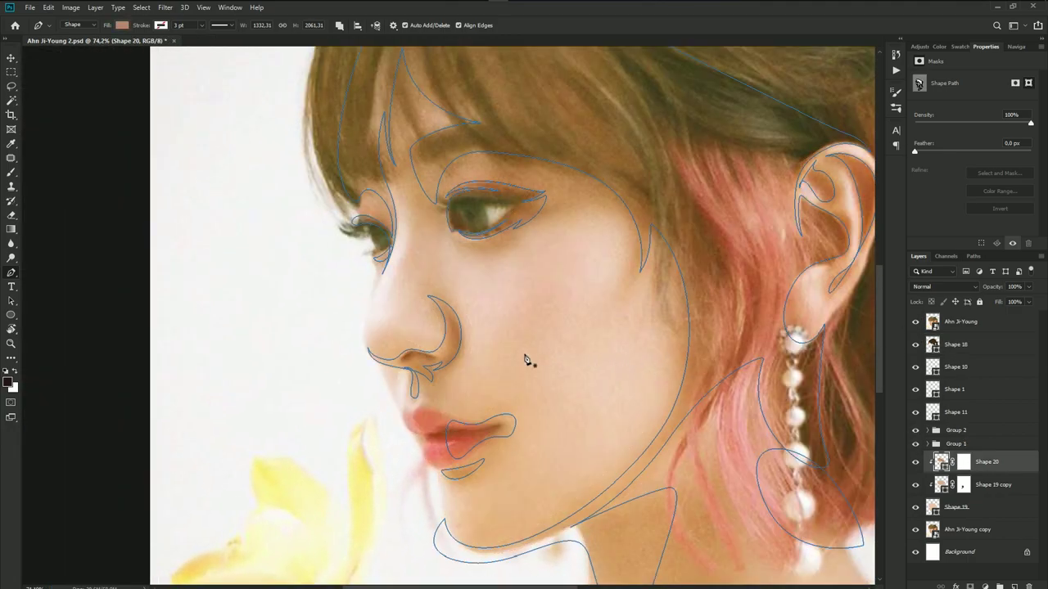
scroll(526, 363, "up", 2)
scroll(527, 363, "up", 1)
left_click(916, 322)
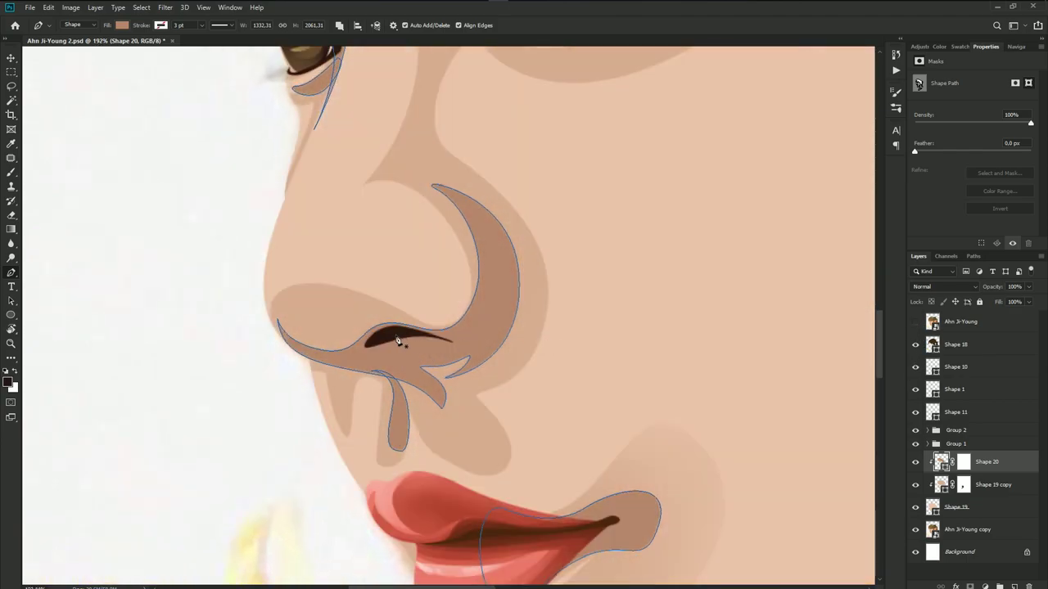
scroll(338, 353, "up", 2)
left_click_drag(303, 354, 245, 316)
left_click(440, 334)
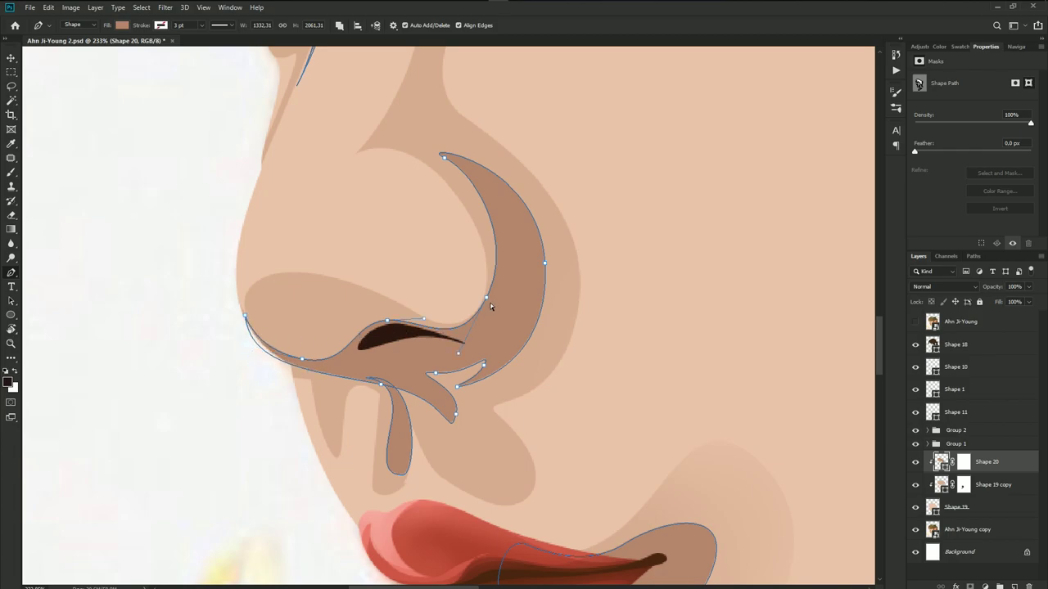
key("alt+period")
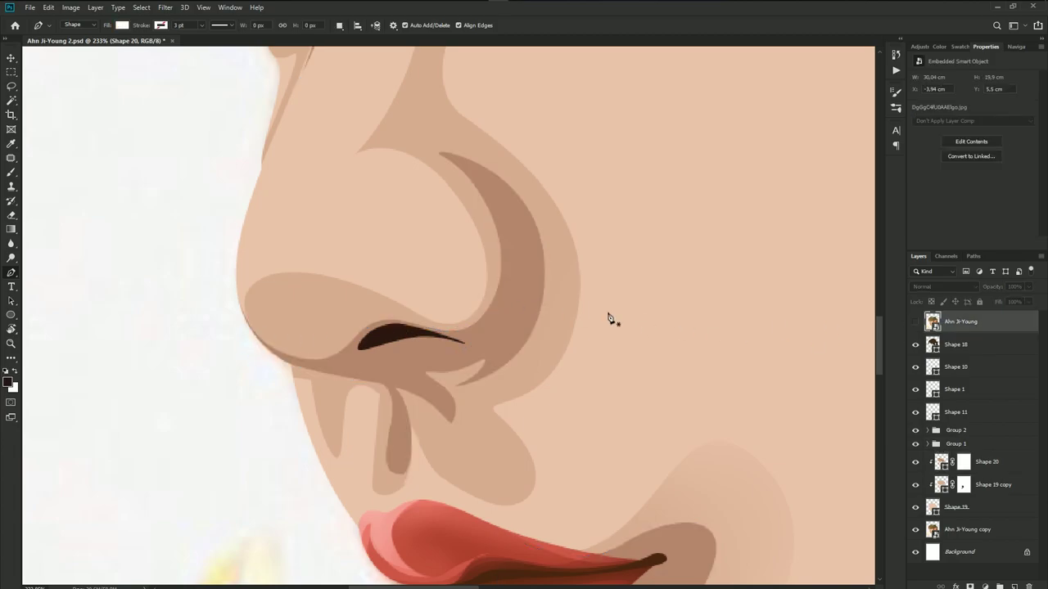
- Zoom out and centre the view to check the whole face
scroll(609, 318, "down", 3)
scroll(532, 319, "down", 3)
left_click_drag(481, 290, 469, 296)
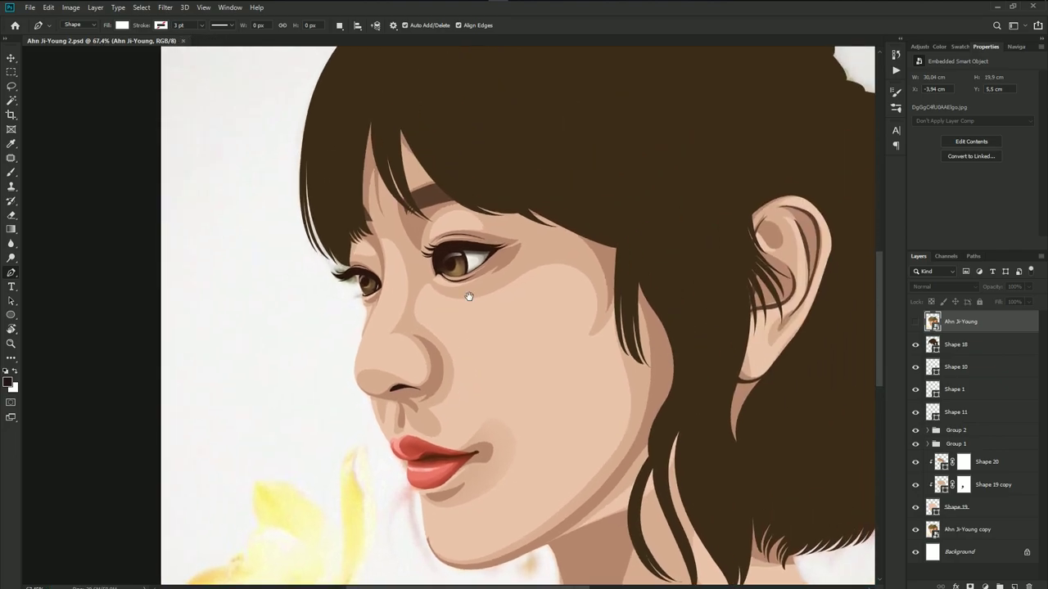
scroll(498, 304, "down", 2)
scroll(542, 355, "down", 1)
- Zoom to the eye and reshape Shape 20's eyelid shadow near the inner corner
scroll(508, 328, "up", 3)
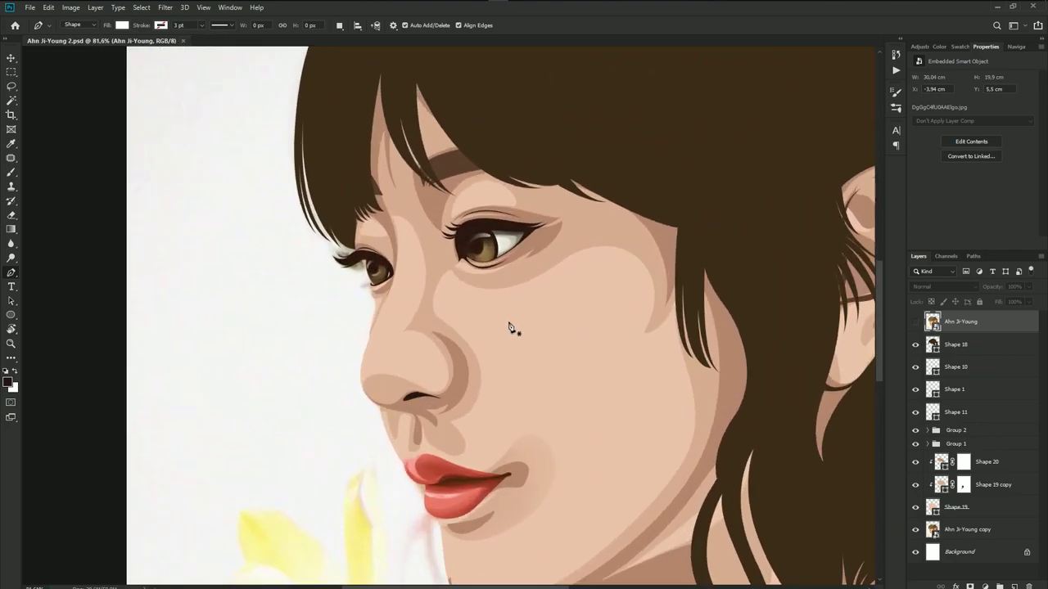
scroll(508, 328, "up", 2)
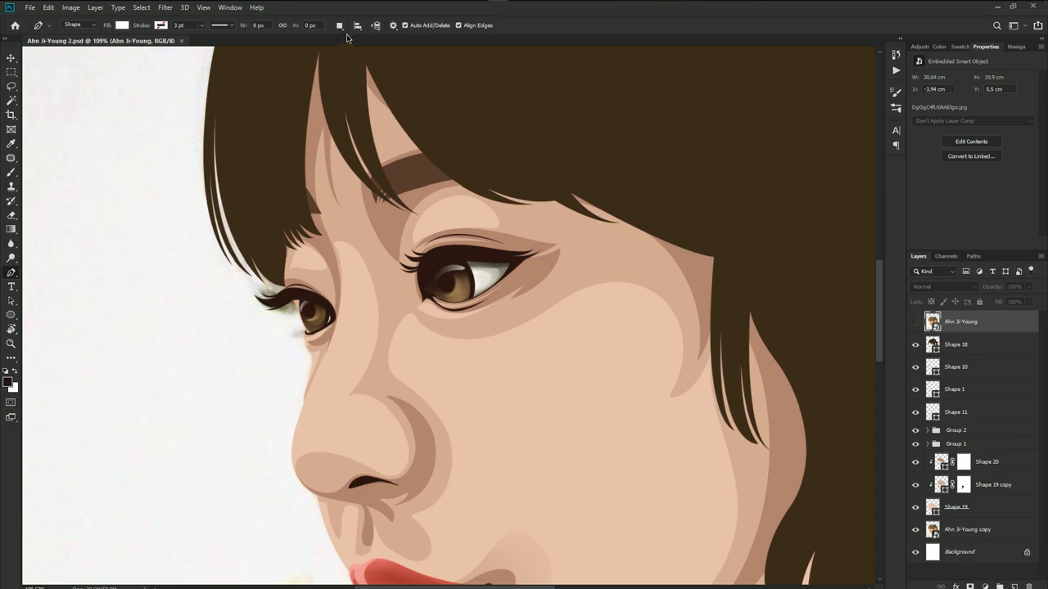
scroll(532, 262, "up", 1)
scroll(543, 269, "up", 1)
left_click(915, 322)
left_click(987, 463)
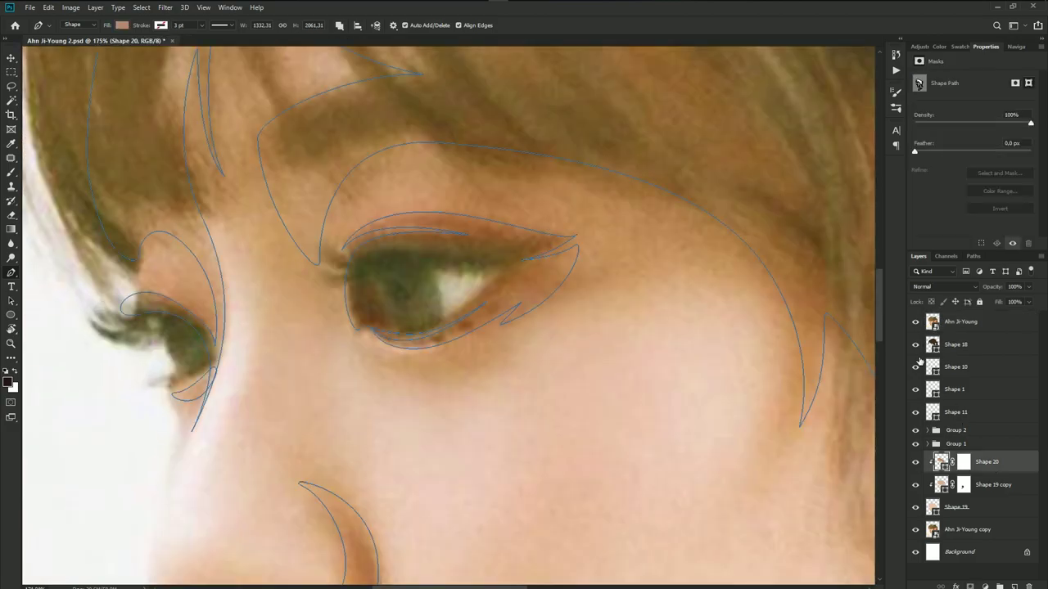
scroll(409, 246, "up", 2)
scroll(326, 238, "up", 2)
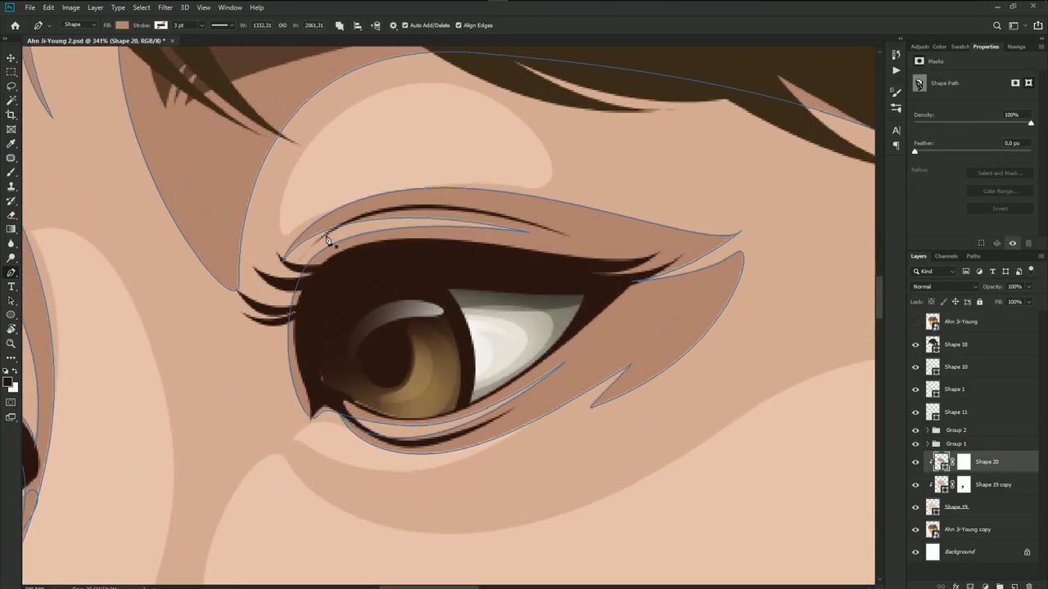
mouse_move(283, 264)
left_mouse_down()
mouse_move(329, 226)
mouse_move(310, 240)
left_mouse_up()
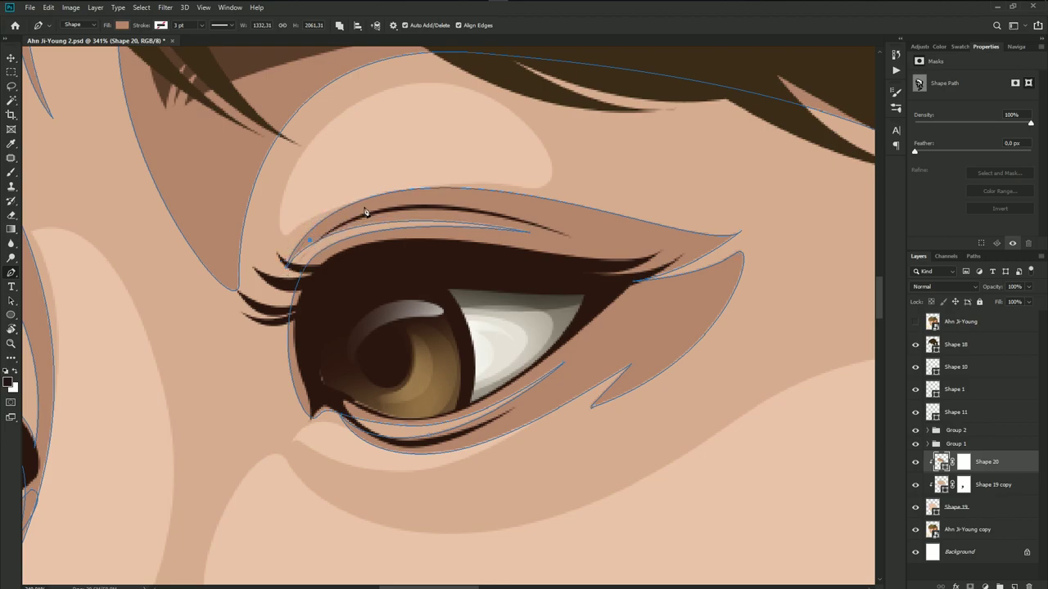
- Add an anchor extending the upper-eyelid shadow along the crease and commit the path
left_click(576, 243)
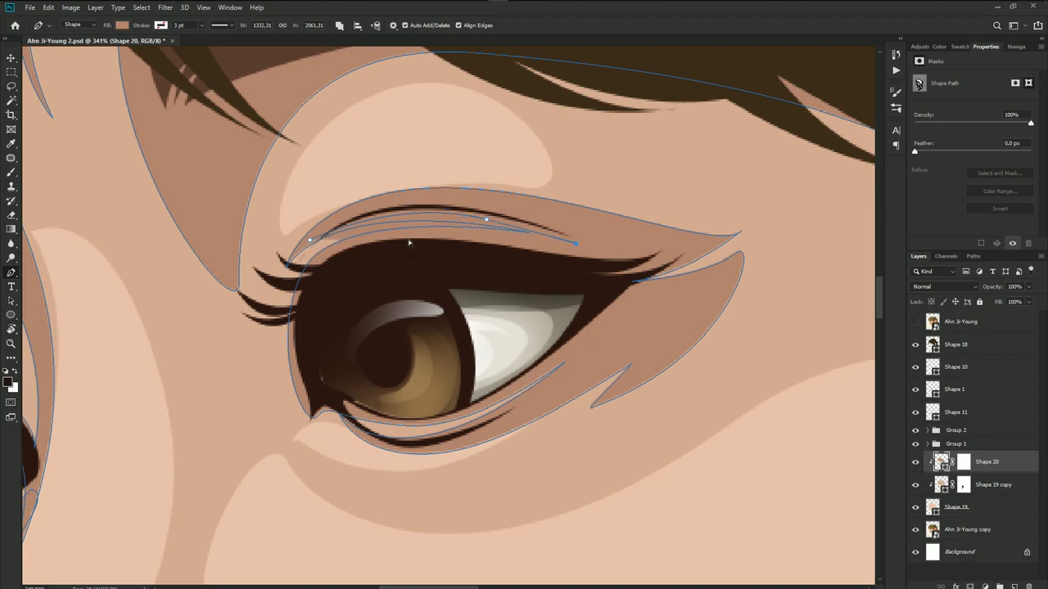
left_click(341, 27)
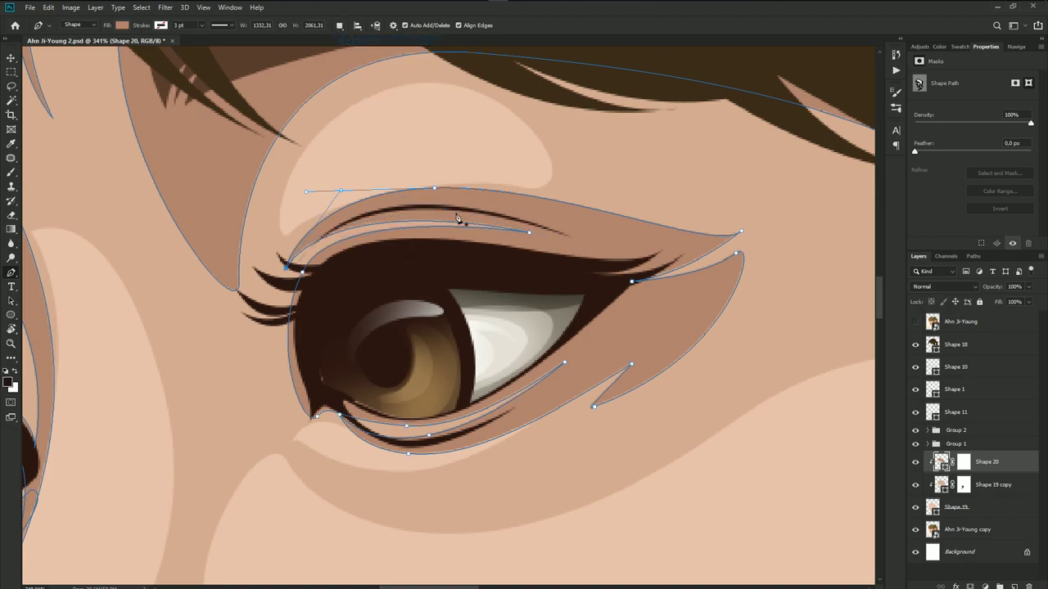
left_click(915, 322)
left_click(316, 246)
key("Return")
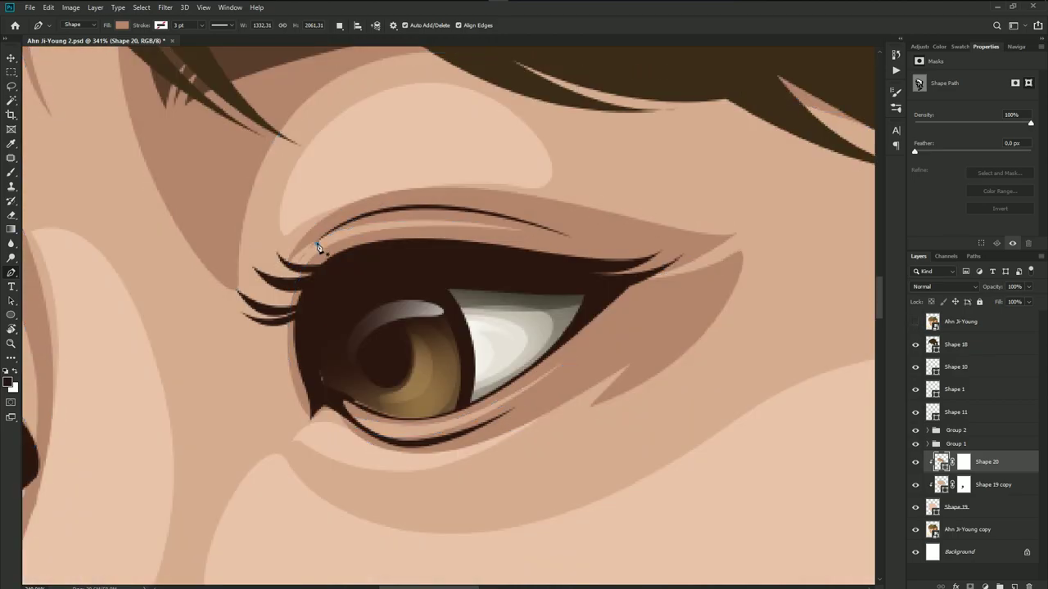
left_click(317, 243)
- Trace the eyelid crease to its outer end, then back around the inner eye corner
left_click_drag(452, 213, 557, 227)
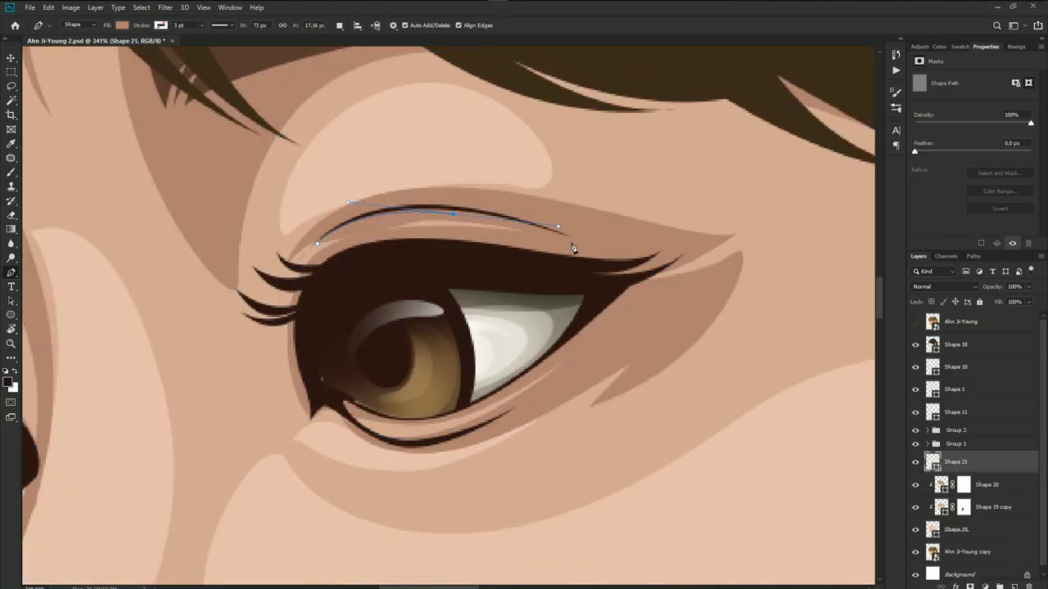
left_click(572, 244)
left_click(363, 233)
left_click(296, 259)
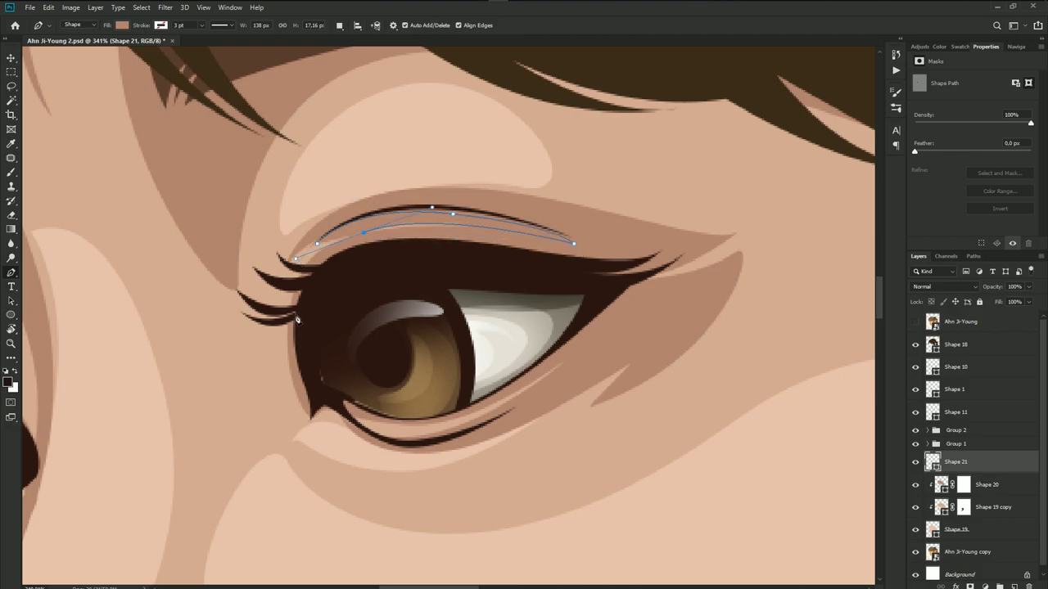
left_click_drag(289, 329, 295, 371)
left_click(308, 418)
left_click_drag(328, 408, 345, 417)
- Trace the lower lid out to its outer tip and back along the lid
left_click(915, 322)
left_click_drag(442, 449, 519, 439)
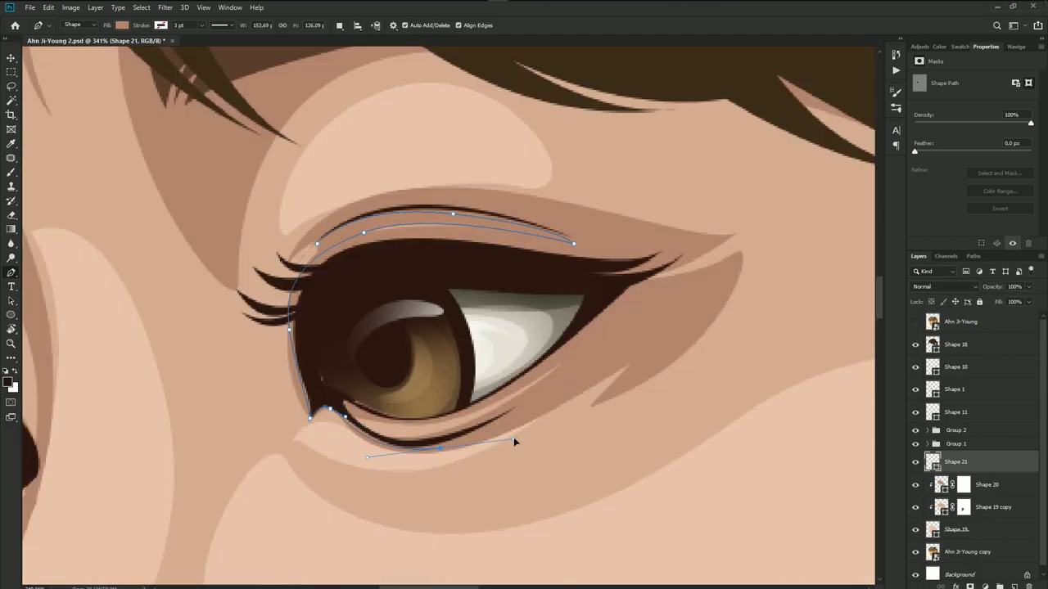
left_click(915, 321)
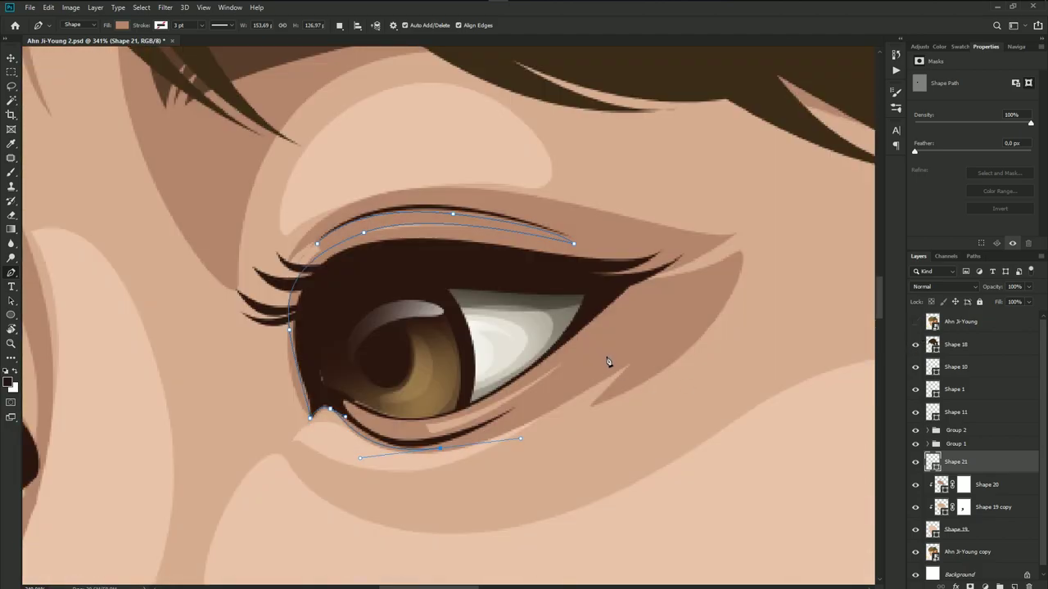
left_click(608, 356)
left_click_drag(501, 406, 443, 445)
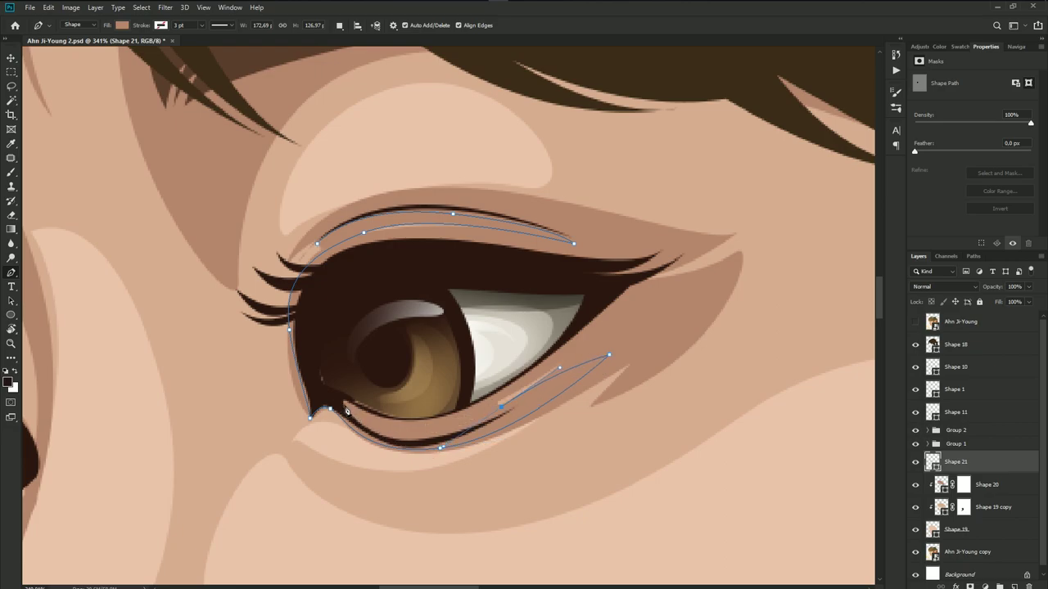
left_click_drag(344, 405, 319, 362)
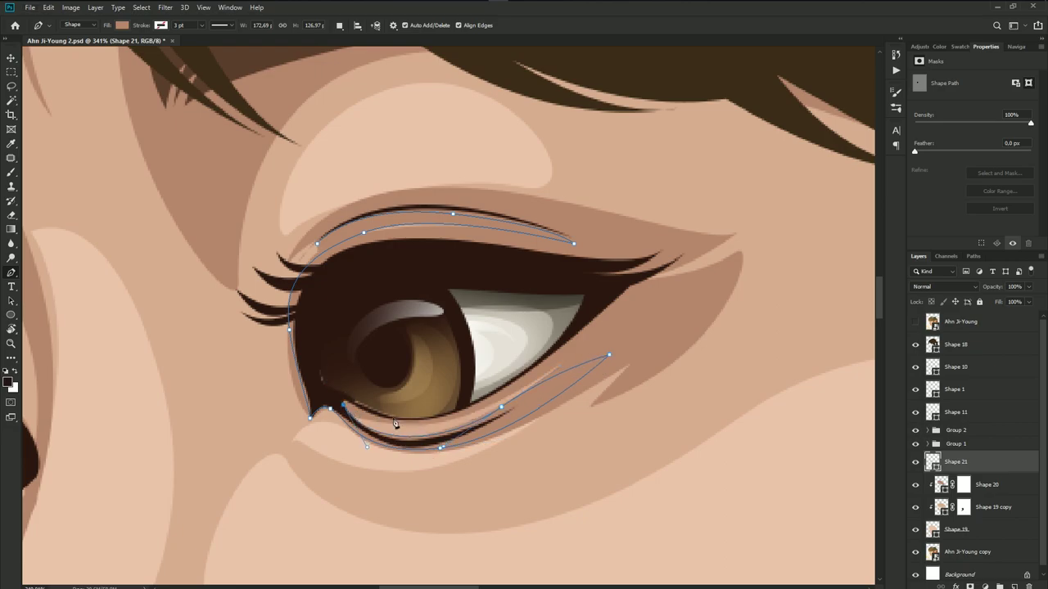
left_click_drag(457, 412, 546, 389)
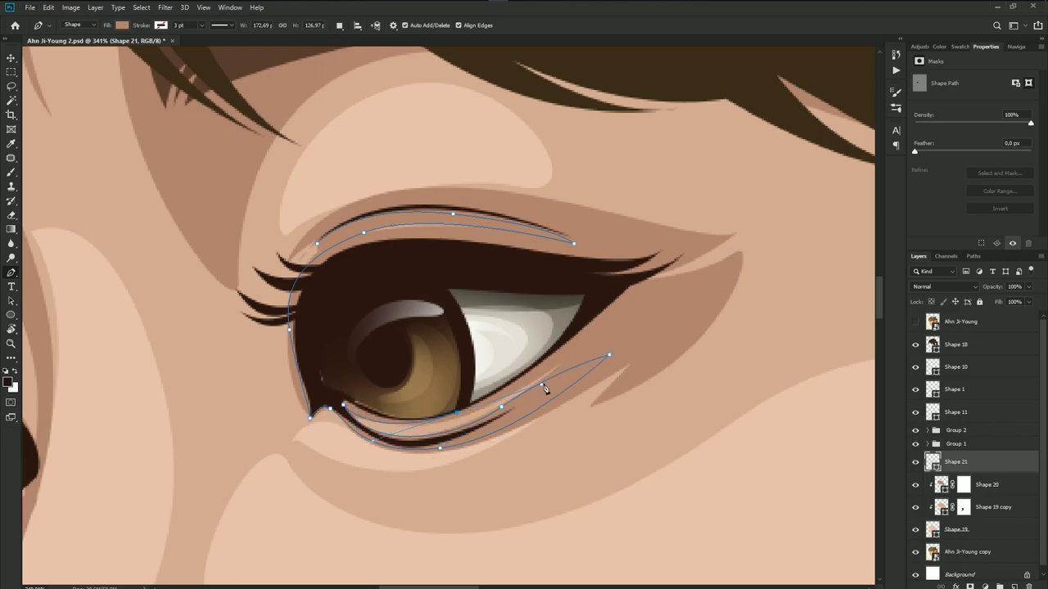
- Curve the path around the outer eye corner and upper lid, closing it at the inner eyelid
left_click(914, 322)
left_click_drag(715, 287, 613, 302)
mouse_move(701, 251)
left_mouse_down()
mouse_move(728, 236)
mouse_move(695, 289)
left_mouse_up()
left_click(915, 322)
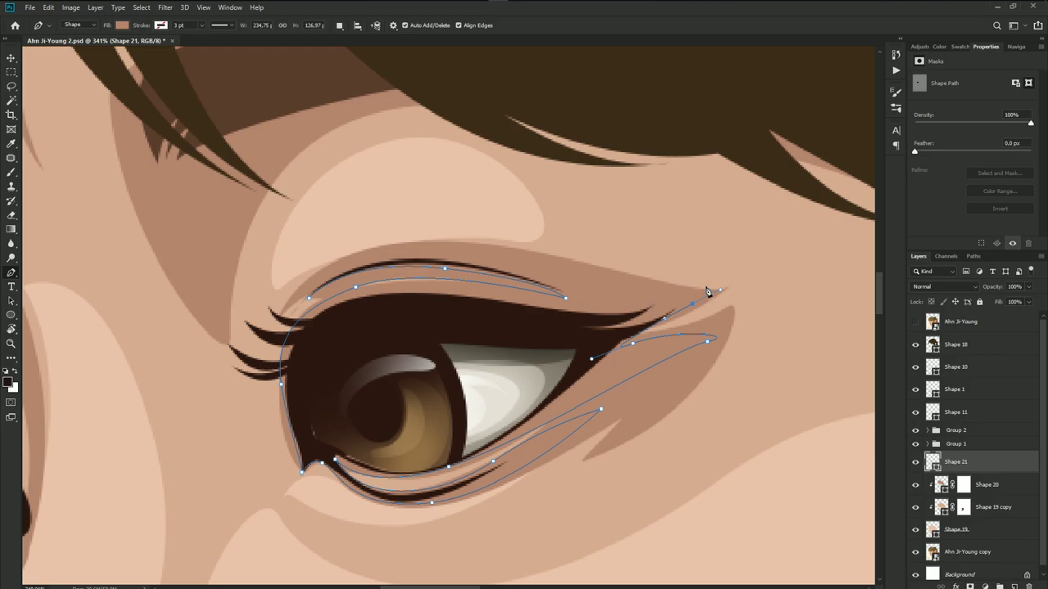
left_click_drag(640, 304, 589, 322)
key("ctrl+z")
left_click_drag(548, 274, 428, 243)
left_click(914, 322)
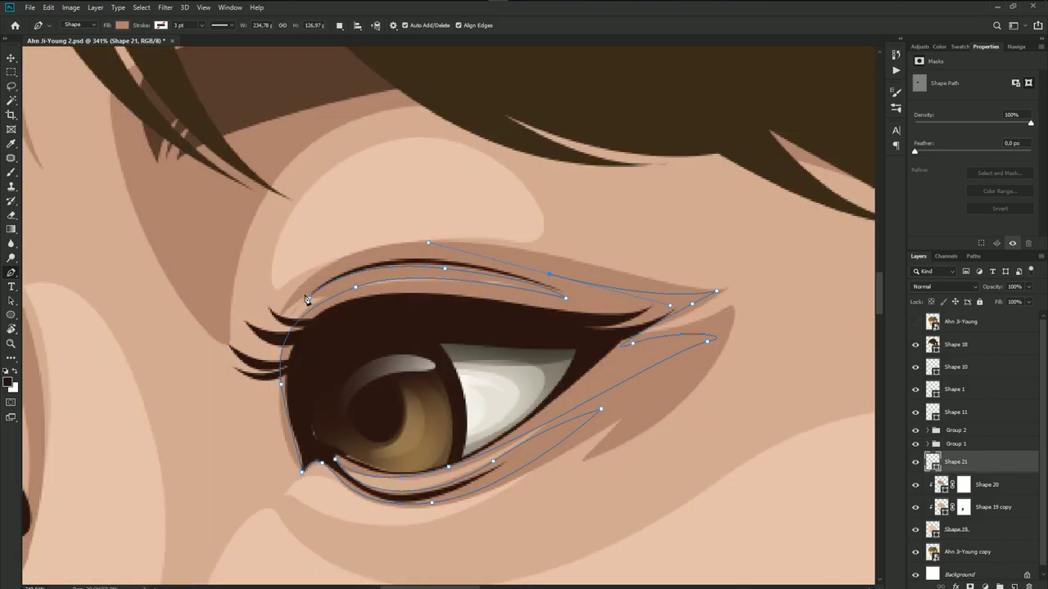
left_click_drag(307, 300, 349, 238)
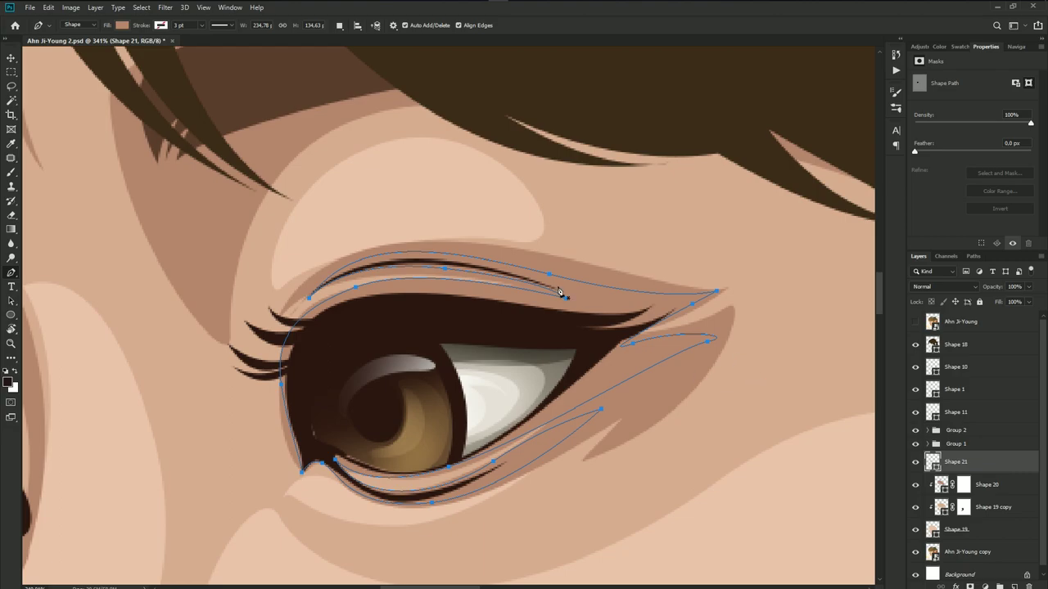
left_click_drag(549, 276, 551, 269)
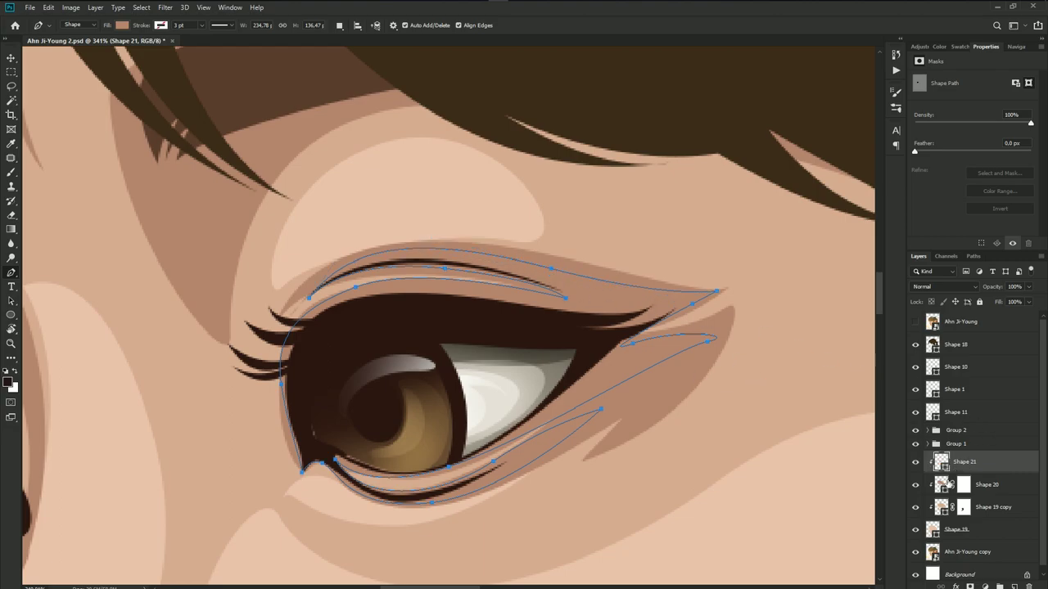
- Try a darker, olive-shifted fill for the new eye shape, then cancel it
double_click(932, 462)
left_click(769, 463)
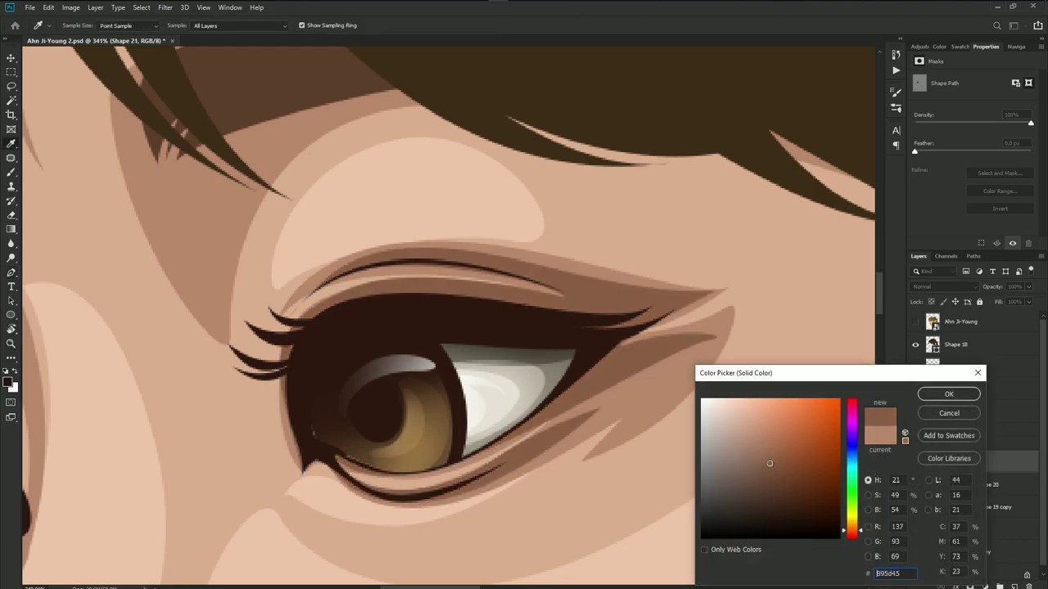
left_click_drag(770, 464, 772, 469)
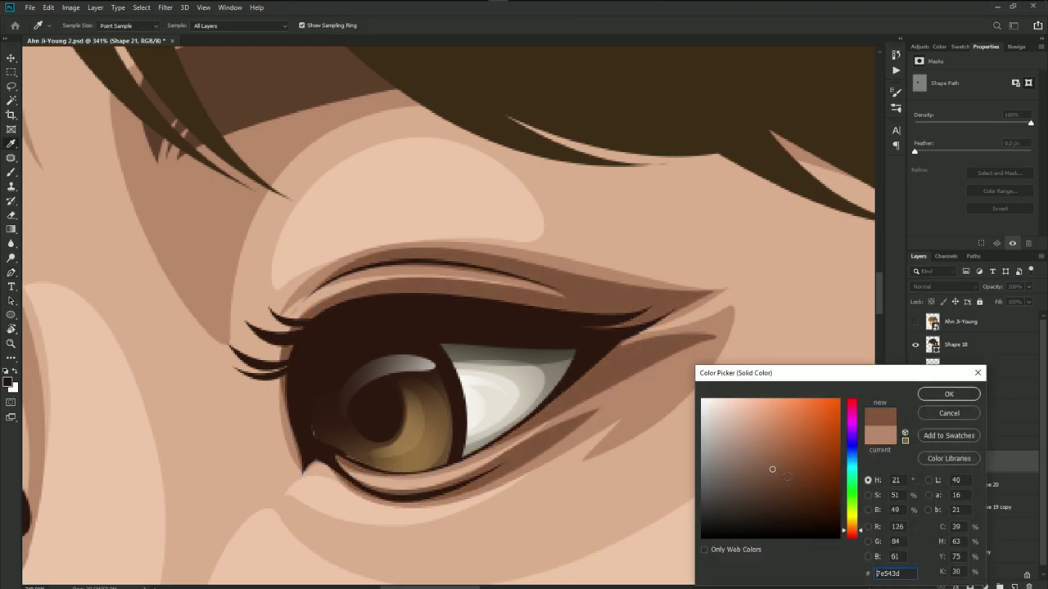
left_click_drag(852, 530, 852, 527)
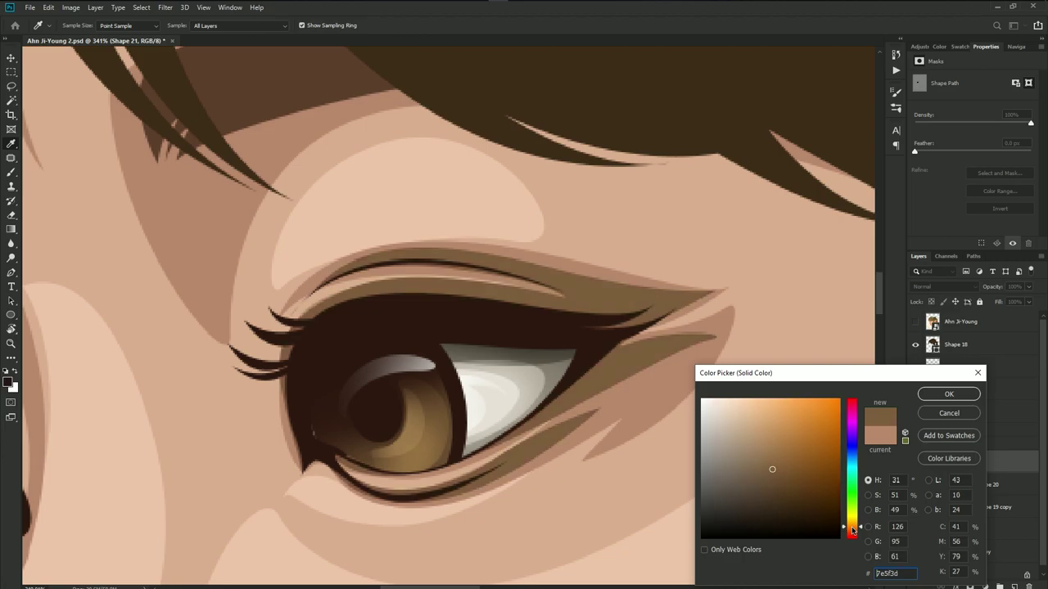
left_click(948, 413)
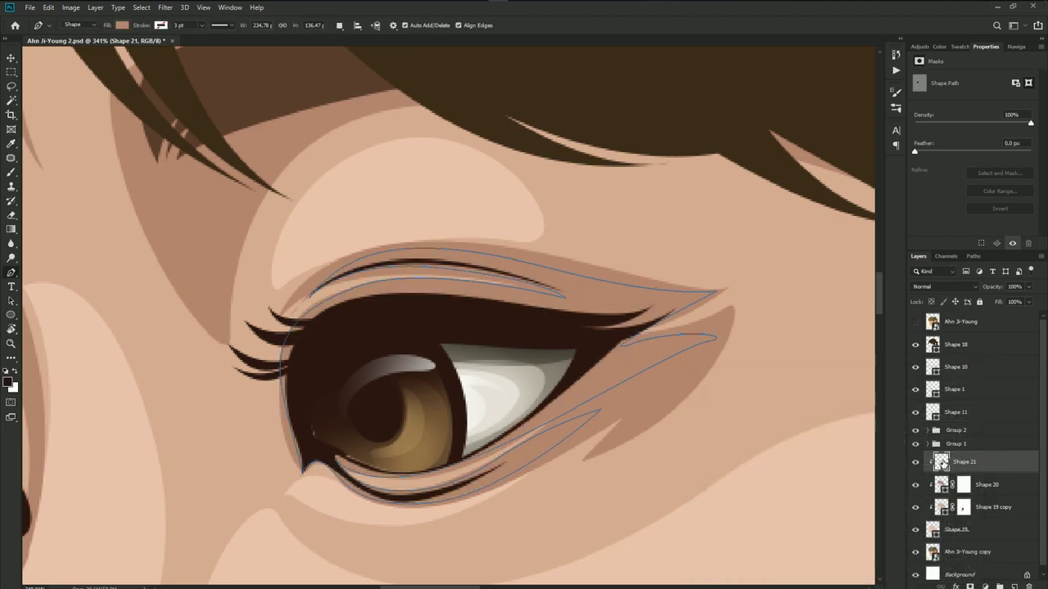
- Sample the eyelid tone from the reference photo and apply a redder brown eyeshadow fill
double_click(941, 464)
left_click_drag(766, 463, 772, 472)
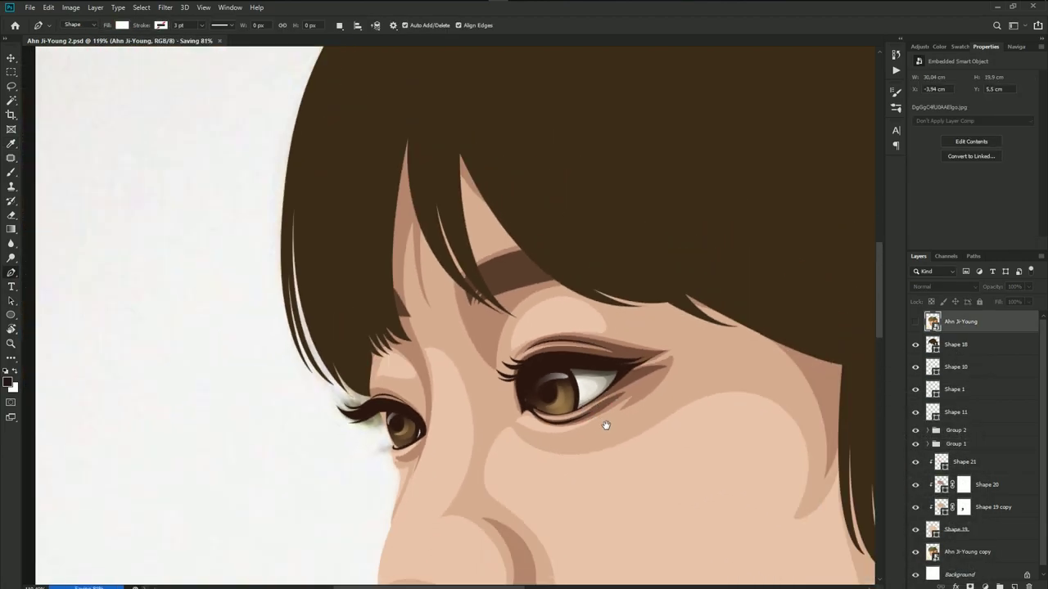
left_click_drag(604, 428, 516, 386)
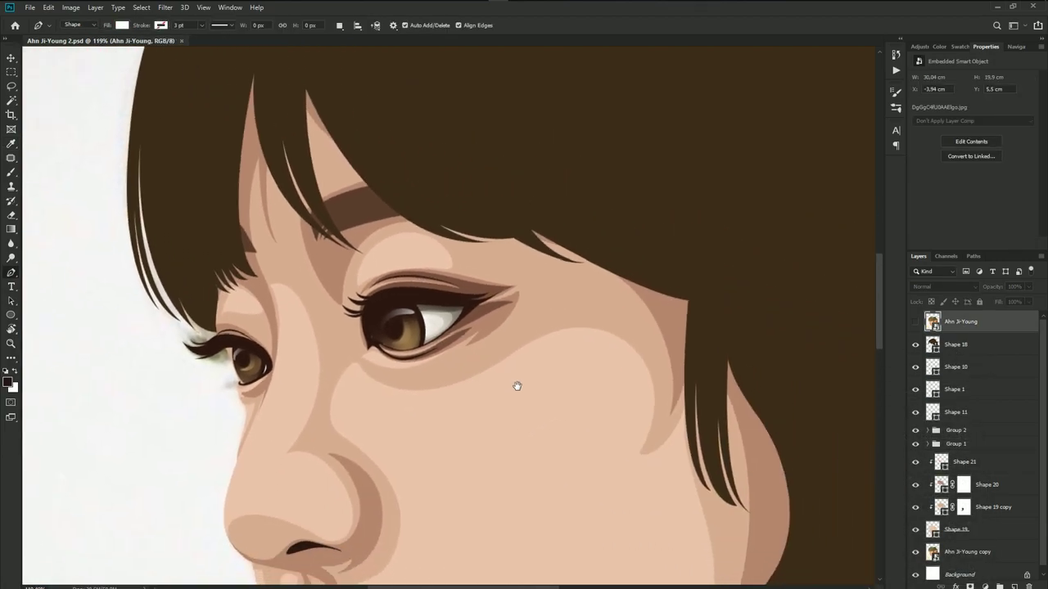
left_click(915, 322)
double_click(941, 462)
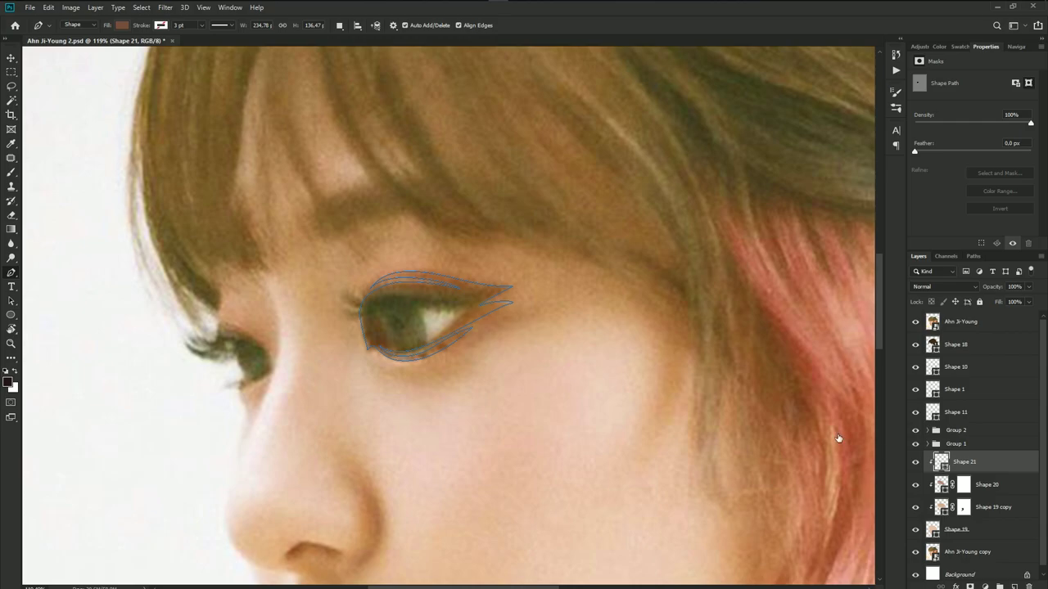
left_click(446, 272)
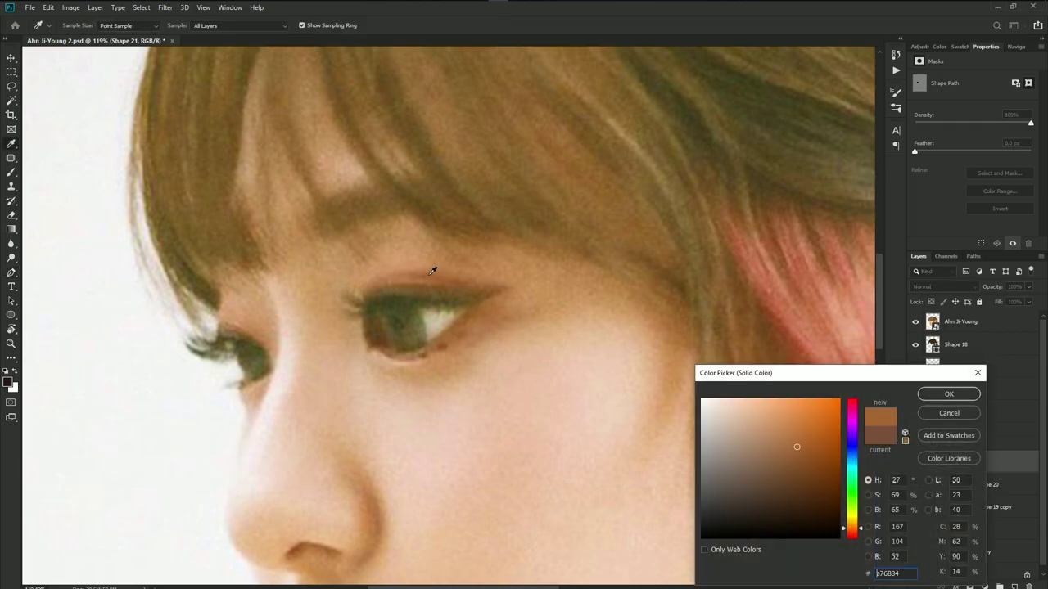
left_click(460, 281)
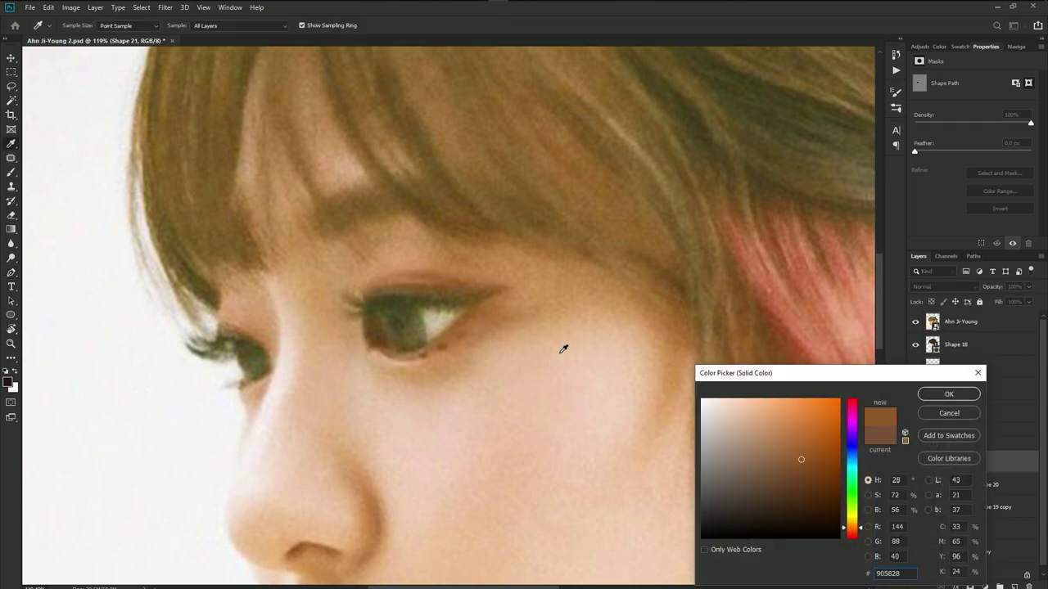
left_click_drag(853, 531, 853, 532)
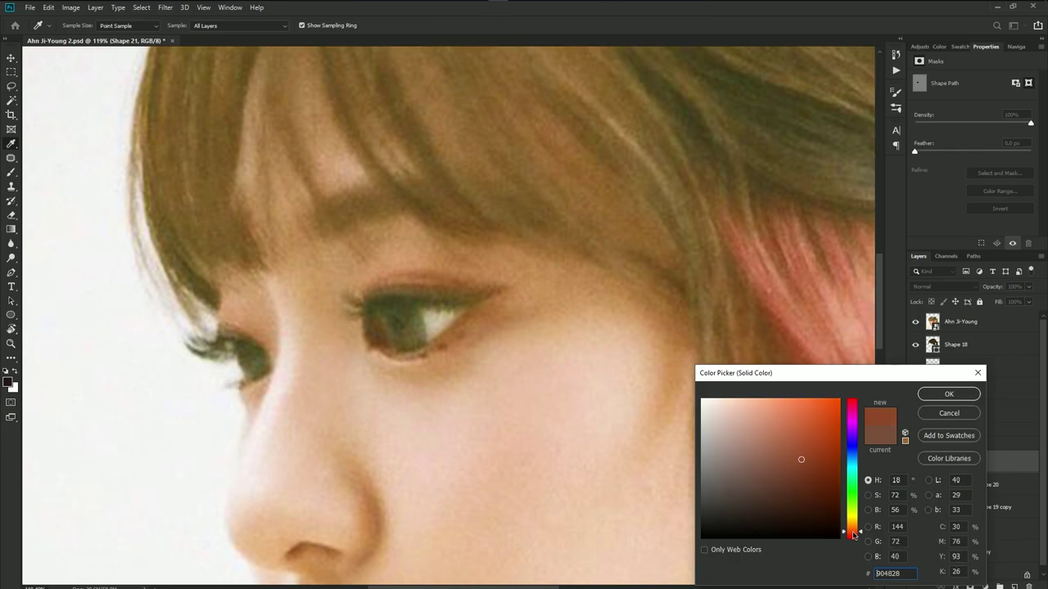
left_click(948, 393)
- Soften the eyeshadow to a less saturated, lighter reddish brown, ending at 8c5844
left_click(915, 322)
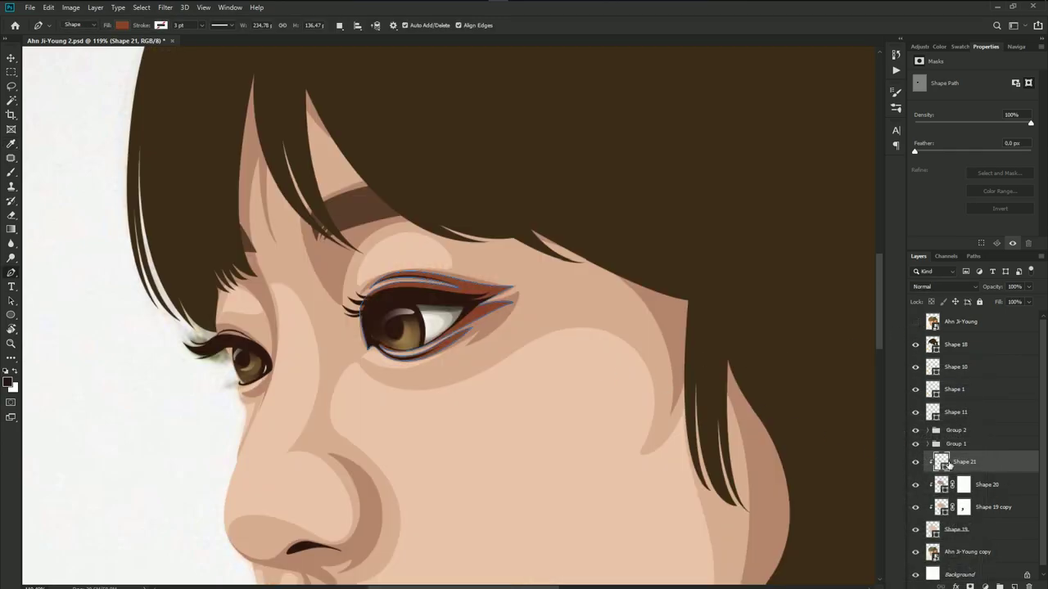
double_click(939, 461)
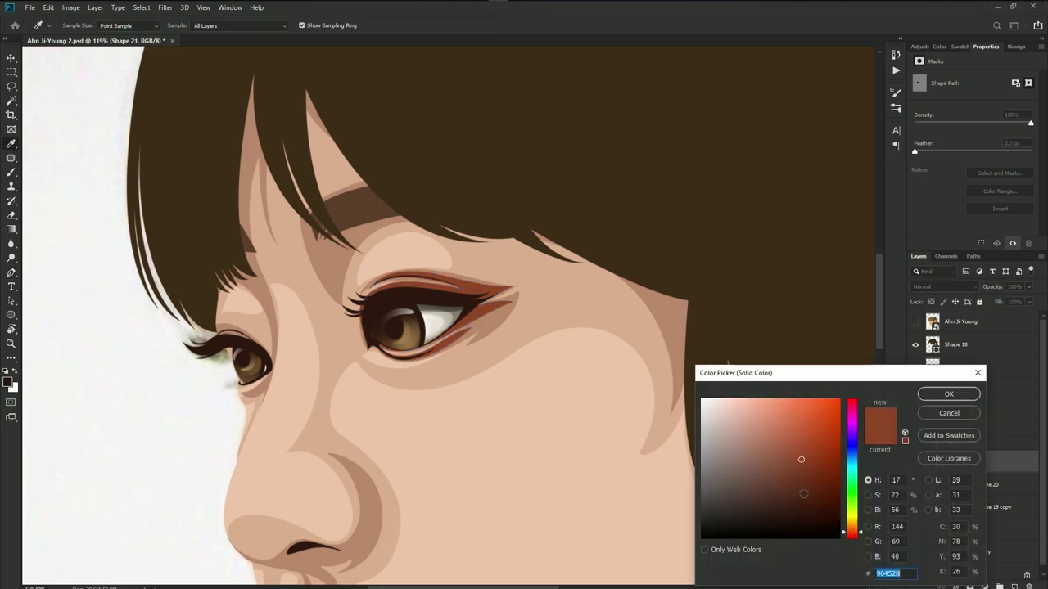
left_click_drag(794, 463, 780, 462)
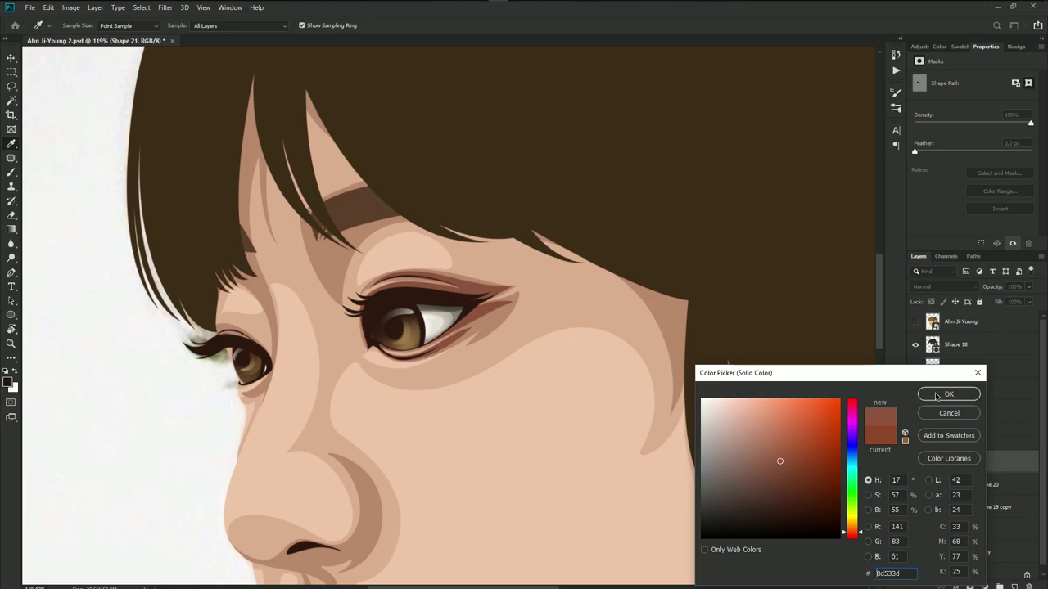
left_click(947, 395)
left_click(960, 321)
key("ctrl+0")
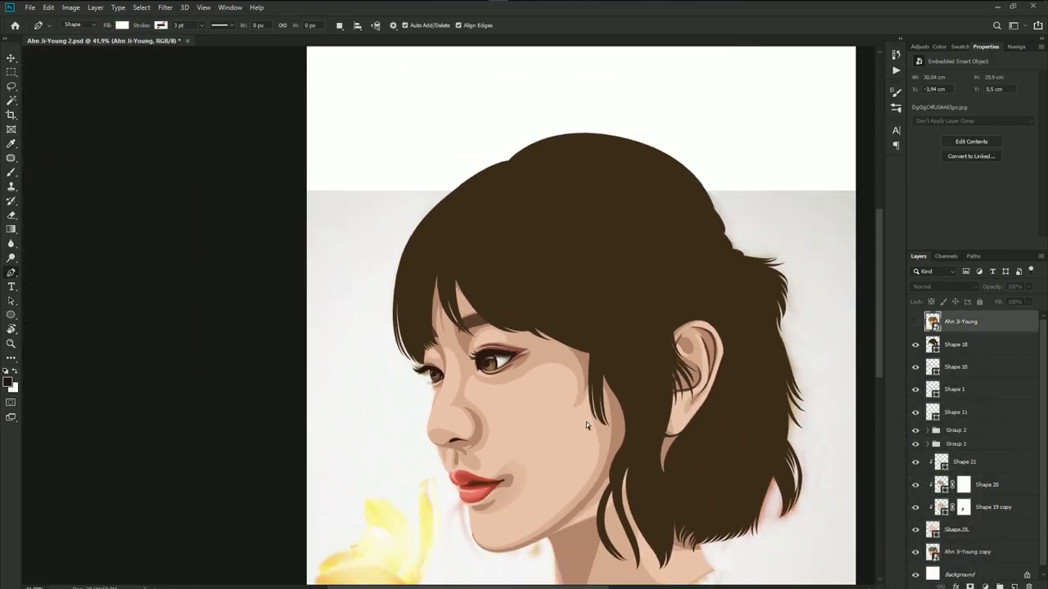
scroll(512, 417, "up", 5)
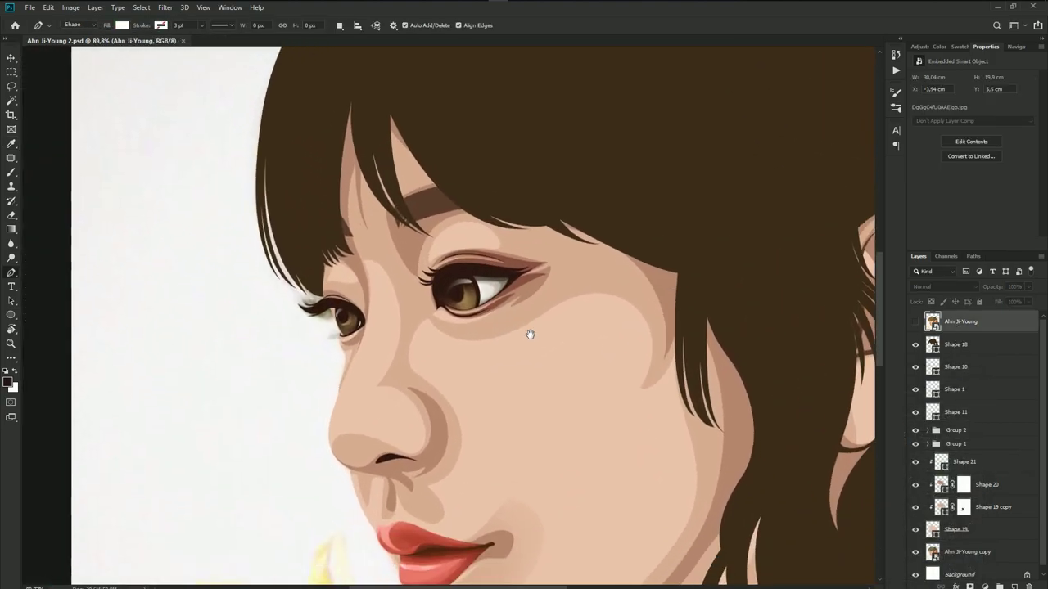
double_click(941, 463)
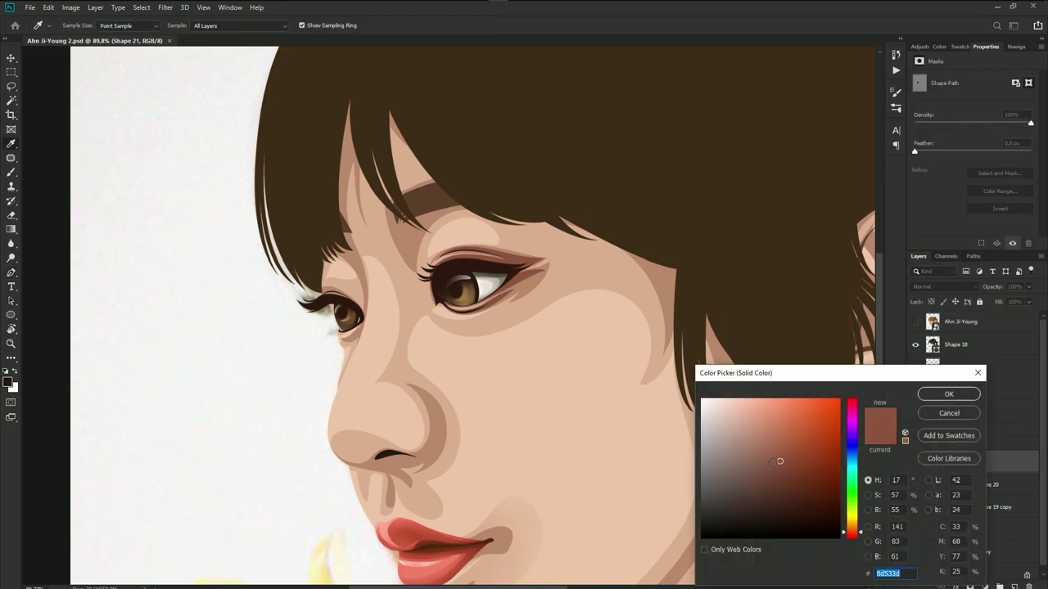
left_click(772, 462)
left_click_drag(849, 533, 853, 530)
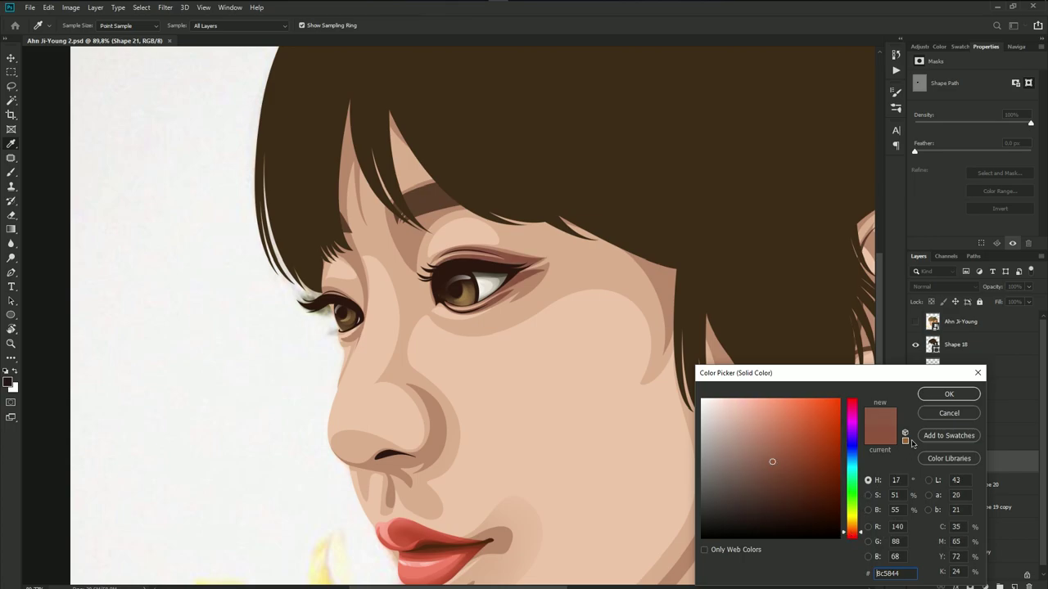
left_click(939, 396)
- Set the Pen path operation to Combine Shapes and zoom in on the far eye
scroll(440, 412, "up", 1)
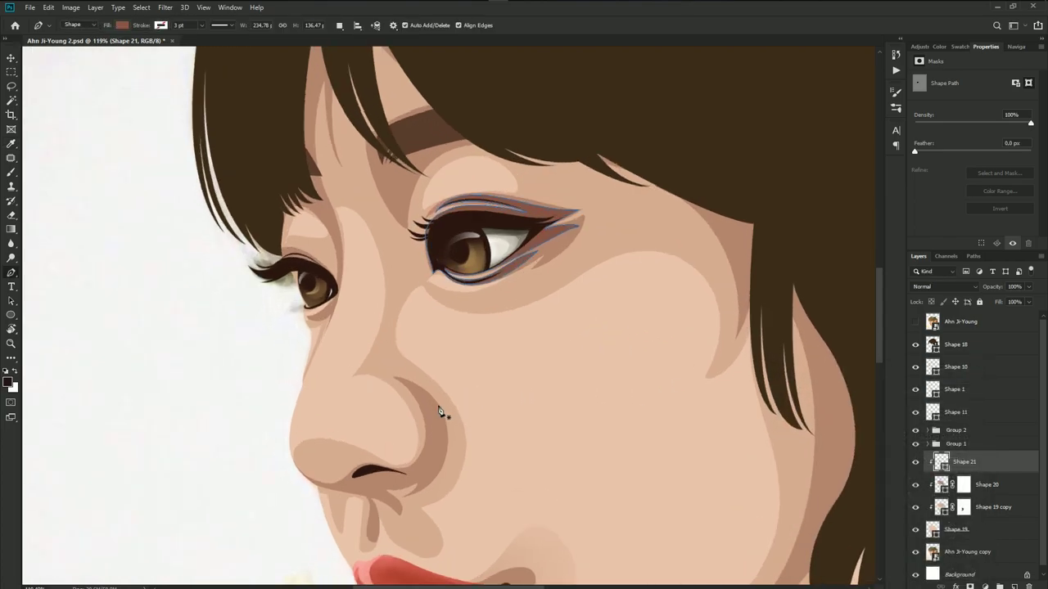
scroll(442, 410, "up", 1)
left_click(340, 25)
left_click(377, 50)
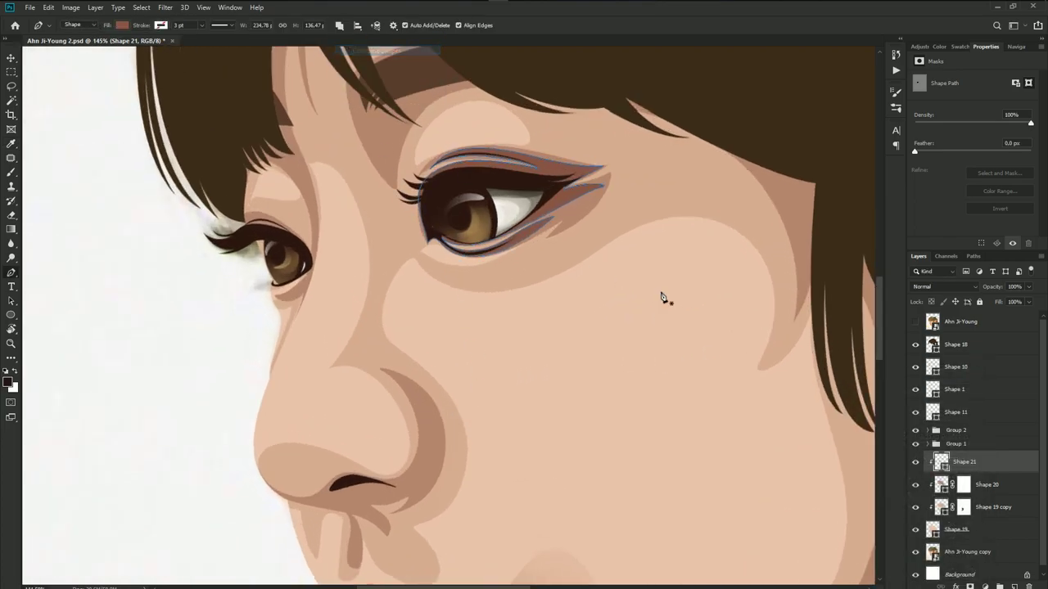
left_click(915, 322)
scroll(401, 281, "up", 1)
scroll(654, 306, "up", 2)
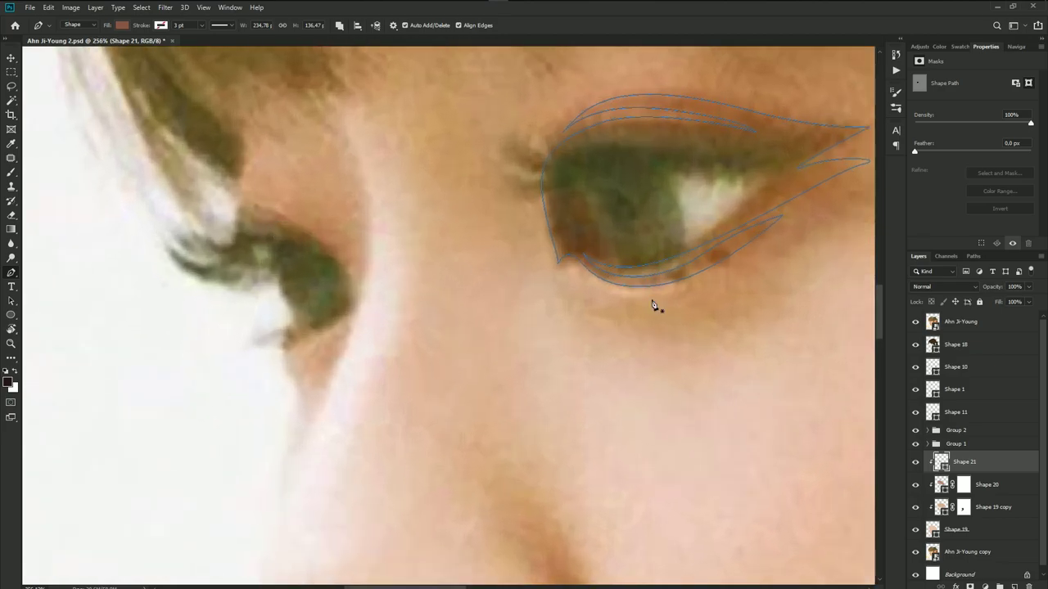
left_click(915, 322)
scroll(245, 234, "up", 1)
scroll(243, 234, "up", 1)
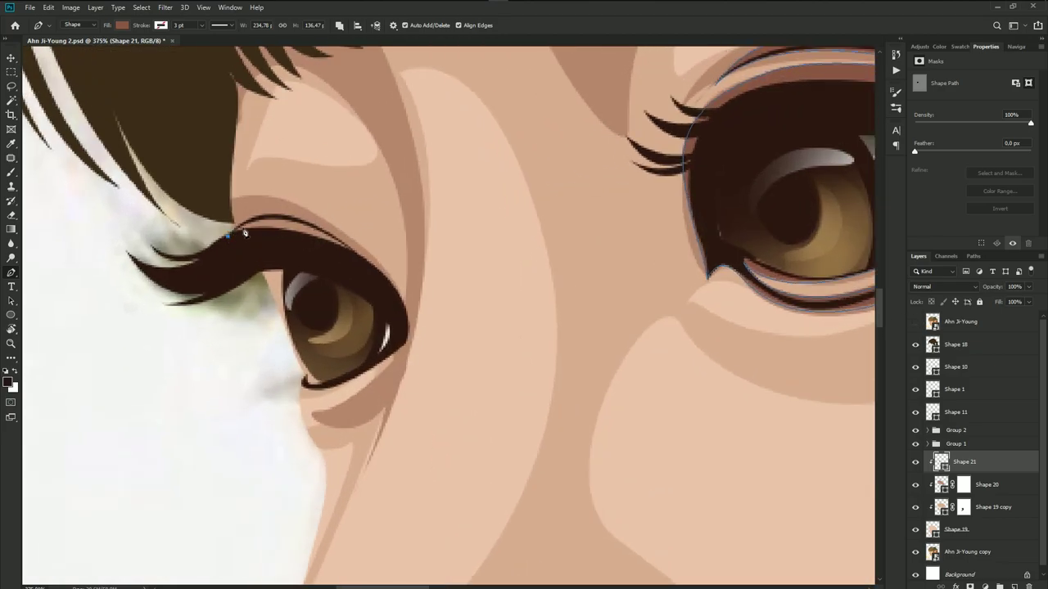
- Trace the far eye's upper lid, outer corner and lower lash line
left_click_drag(307, 229, 363, 243)
mouse_move(414, 329)
left_mouse_down()
mouse_move(412, 342)
mouse_move(415, 285)
left_mouse_up()
left_click(915, 322)
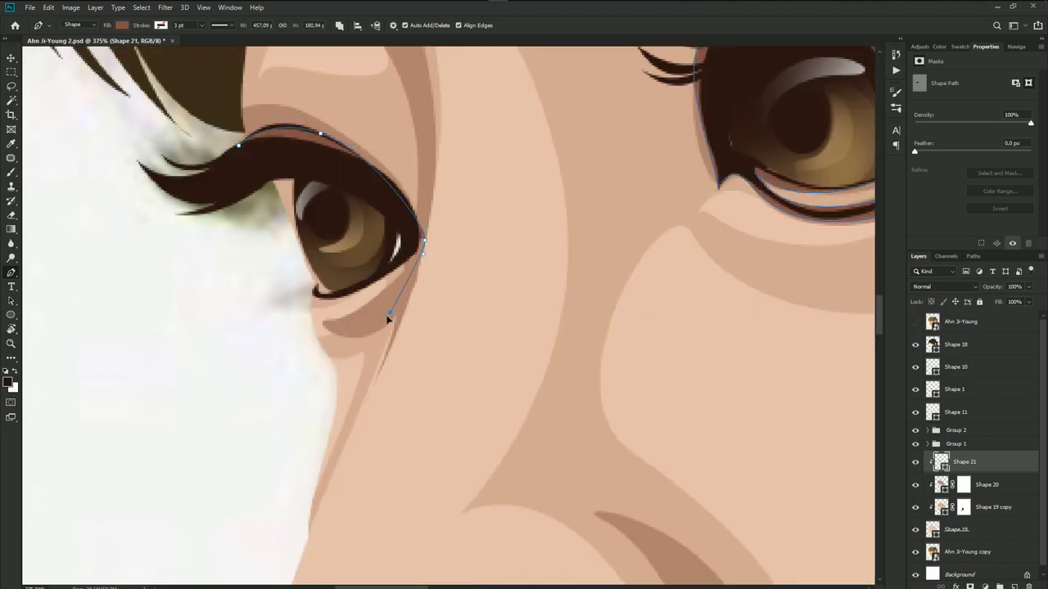
left_click(389, 312)
left_click(367, 308)
left_click(336, 292)
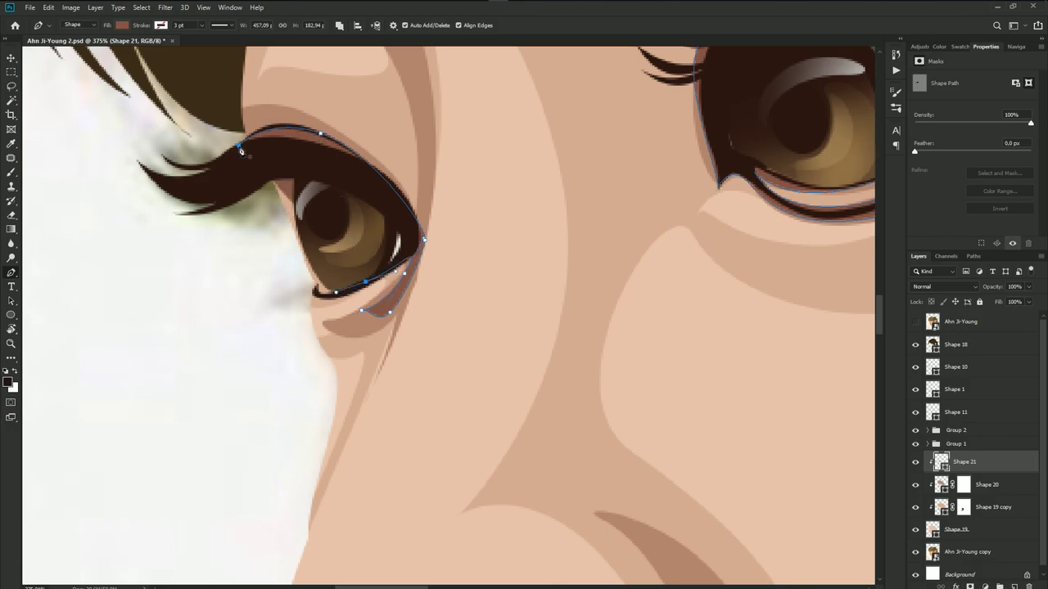
left_click(915, 321)
- Curve the eyeshadow path up around the inner corner to finish it
left_click(320, 294)
left_click_drag(316, 254, 306, 222)
left_click_drag(273, 174, 270, 141)
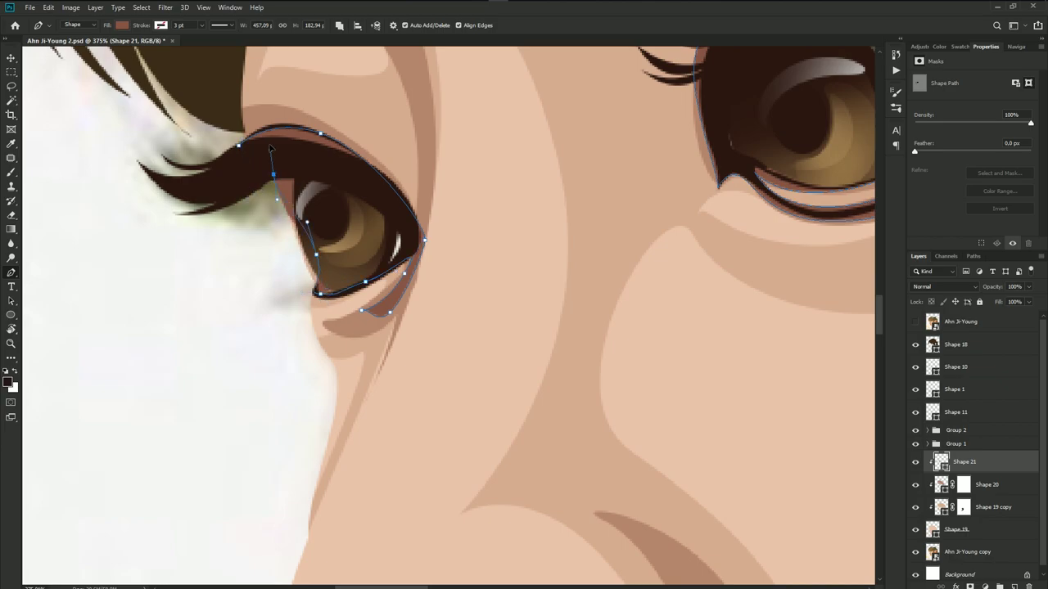
scroll(311, 319, "down", 5)
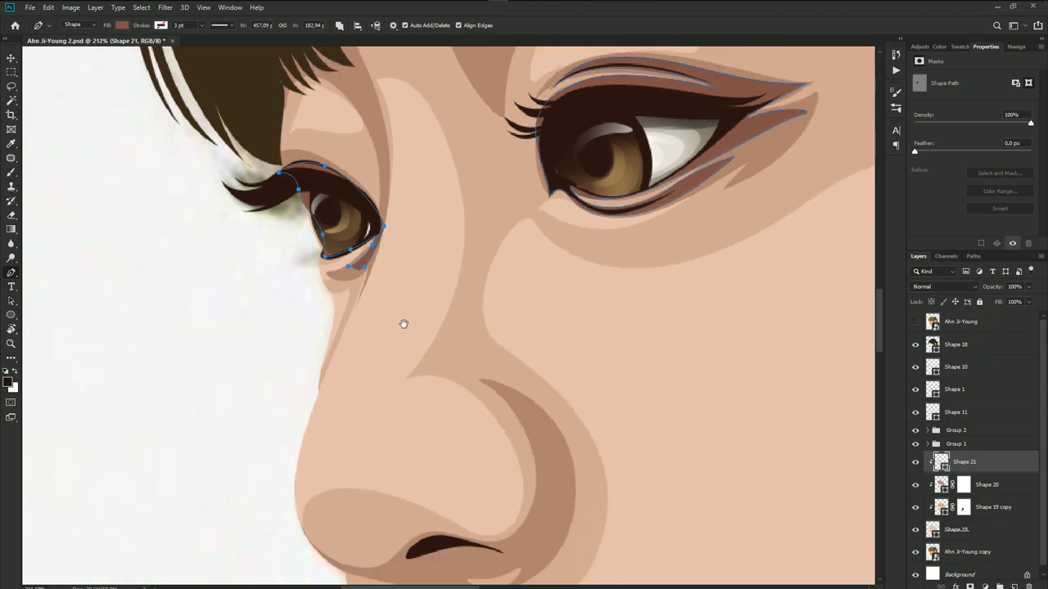
left_click_drag(402, 322, 377, 237)
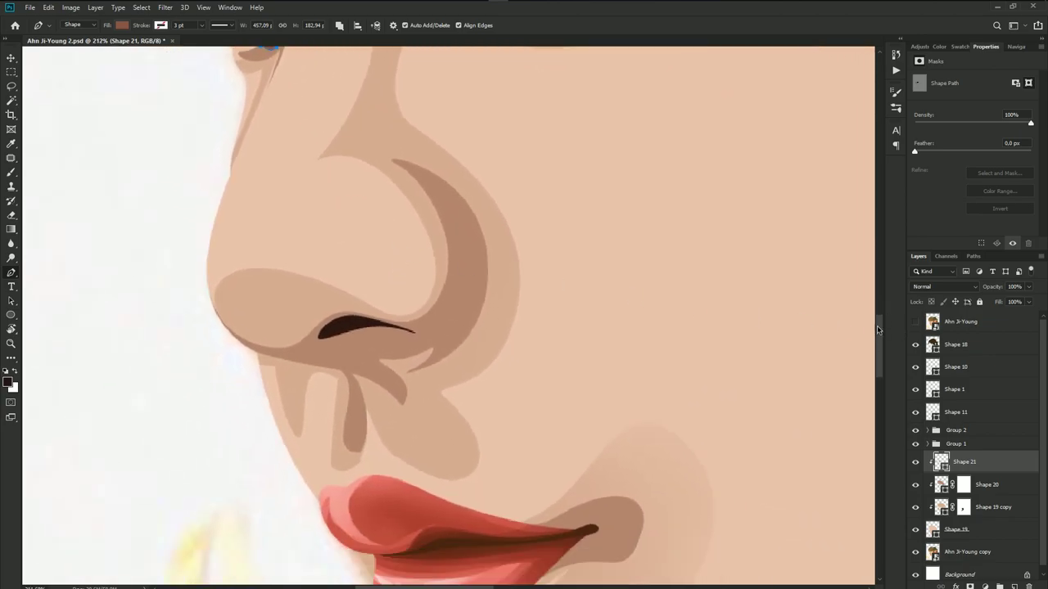
left_click(915, 322)
- Trace and close a shadow shape around the nostril wing
scroll(352, 331, "up", 2)
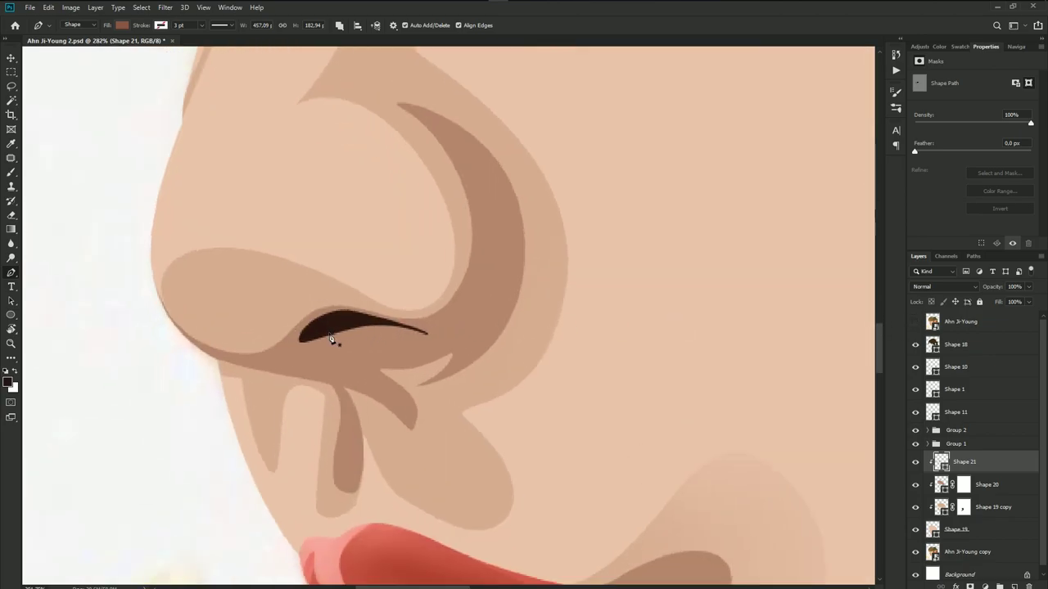
left_click(915, 321)
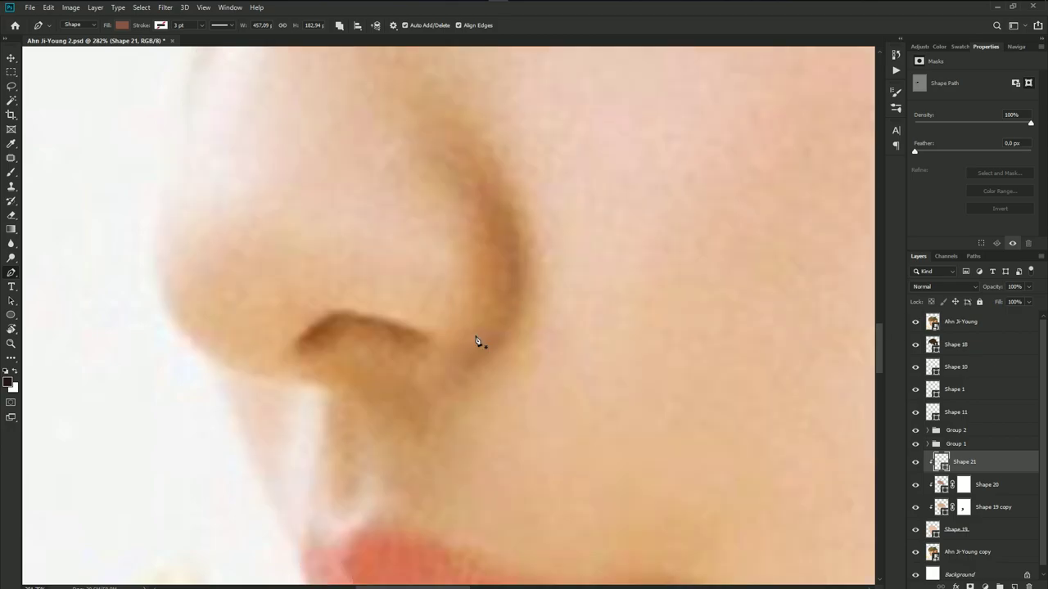
left_click(292, 341)
left_click_drag(353, 311, 391, 321)
left_click_drag(467, 337, 508, 334)
left_click_drag(471, 212, 442, 169)
left_click_drag(523, 232, 540, 313)
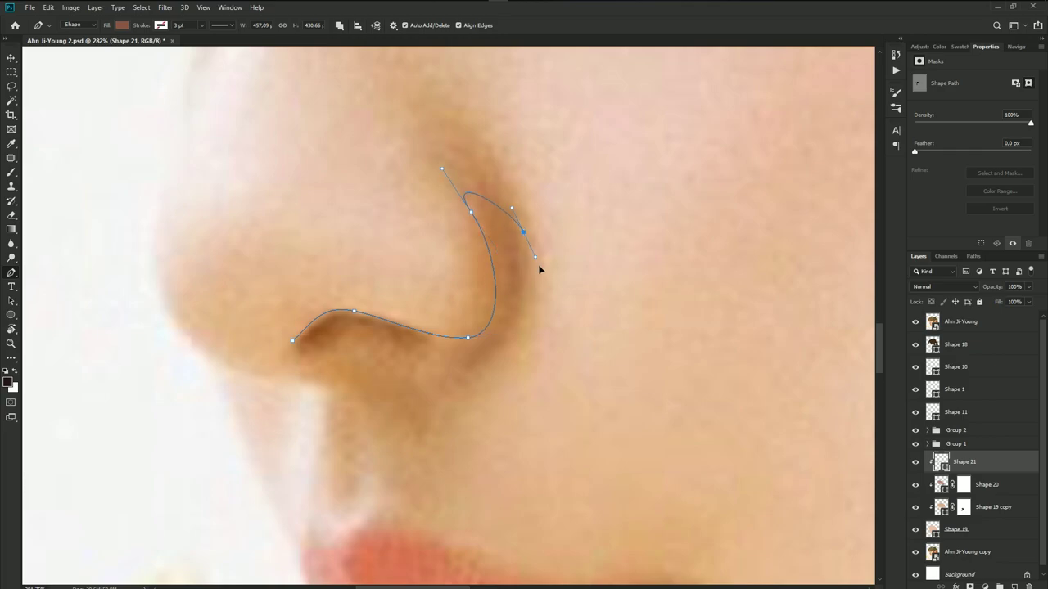
mouse_move(446, 374)
left_mouse_down()
mouse_move(407, 380)
mouse_move(322, 322)
left_mouse_up()
left_click(458, 362)
left_click_drag(303, 361, 290, 363)
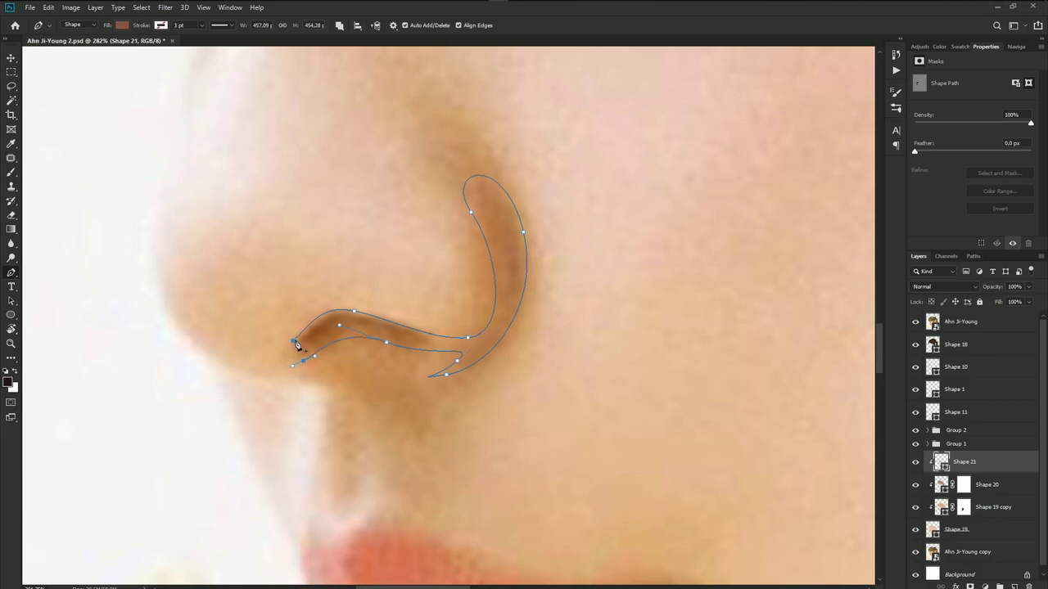
left_click(294, 341)
- Draw a hooked crease shadow below the nostril and hide the reference photo
scroll(319, 327, "down", 2)
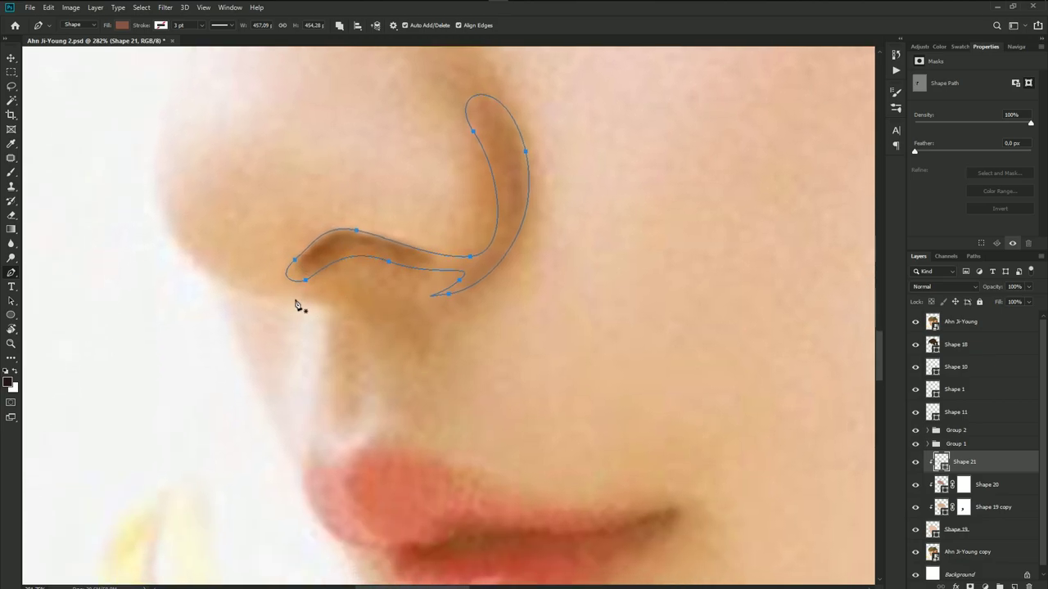
left_click(219, 277)
left_click_drag(309, 295, 374, 294)
left_click_drag(432, 324, 419, 361)
mouse_move(378, 315)
left_mouse_down()
mouse_move(329, 299)
mouse_move(342, 309)
left_mouse_up()
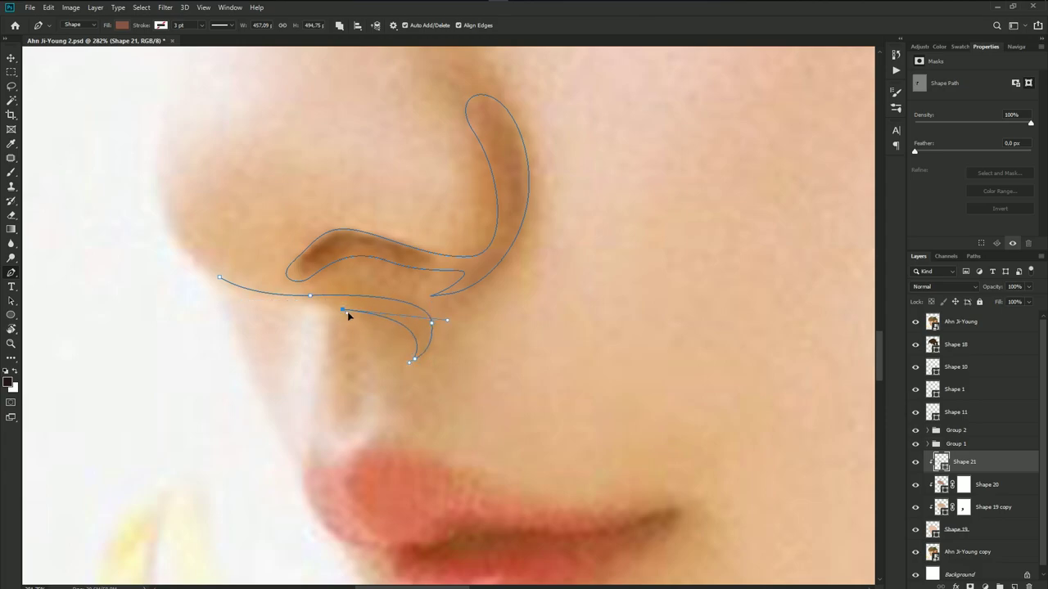
left_click_drag(353, 401, 344, 420)
left_click_drag(337, 325, 314, 298)
left_click_drag(220, 280, 215, 248)
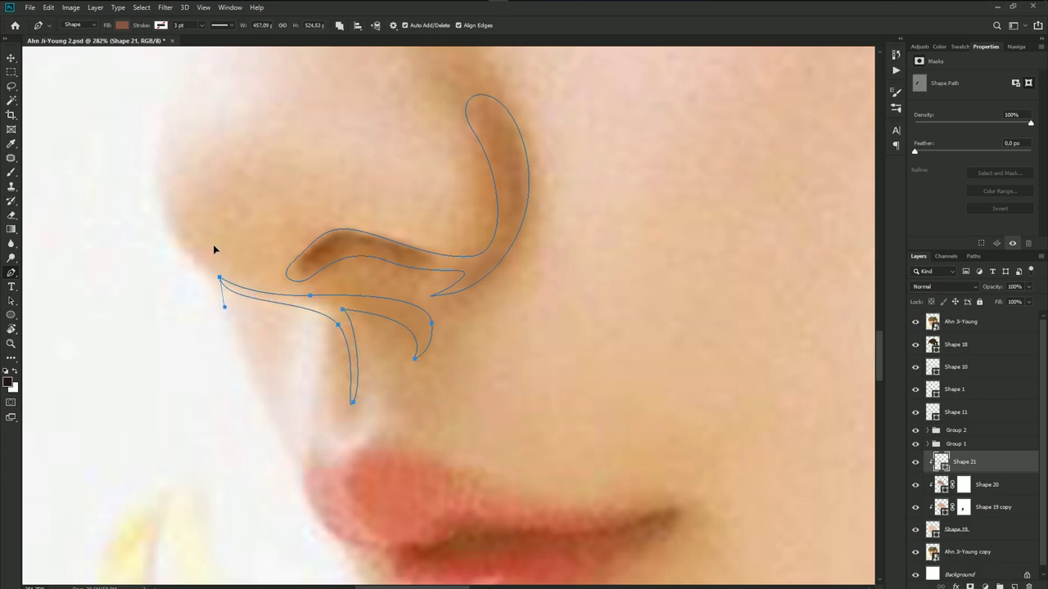
left_click(914, 327)
- Save the document and compare the nose shading with the reference photo
left_click(962, 321)
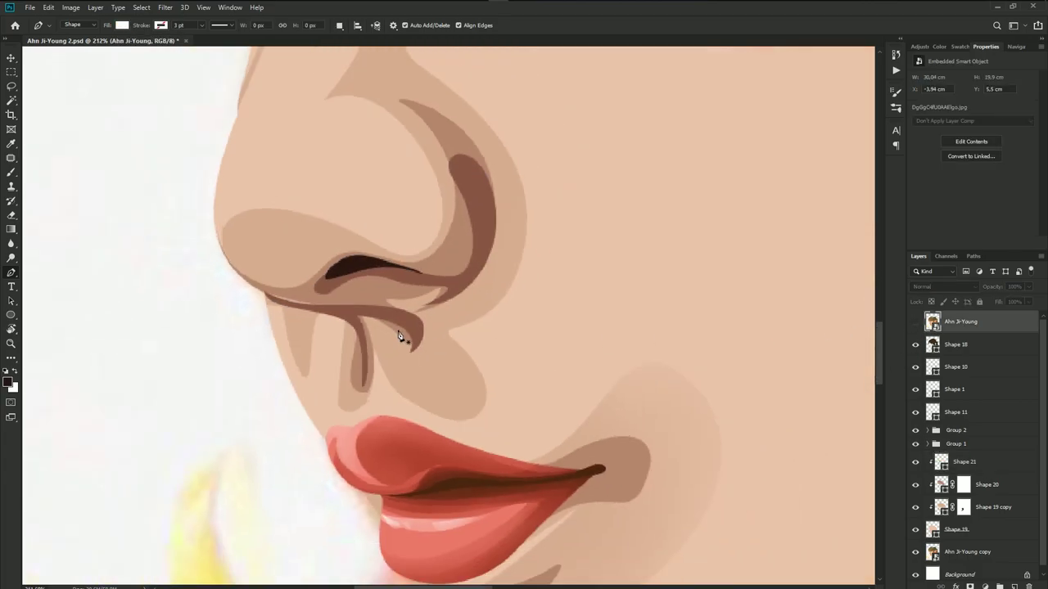
scroll(402, 335, "down", 5)
key("ctrl+s")
scroll(417, 344, "down", 3)
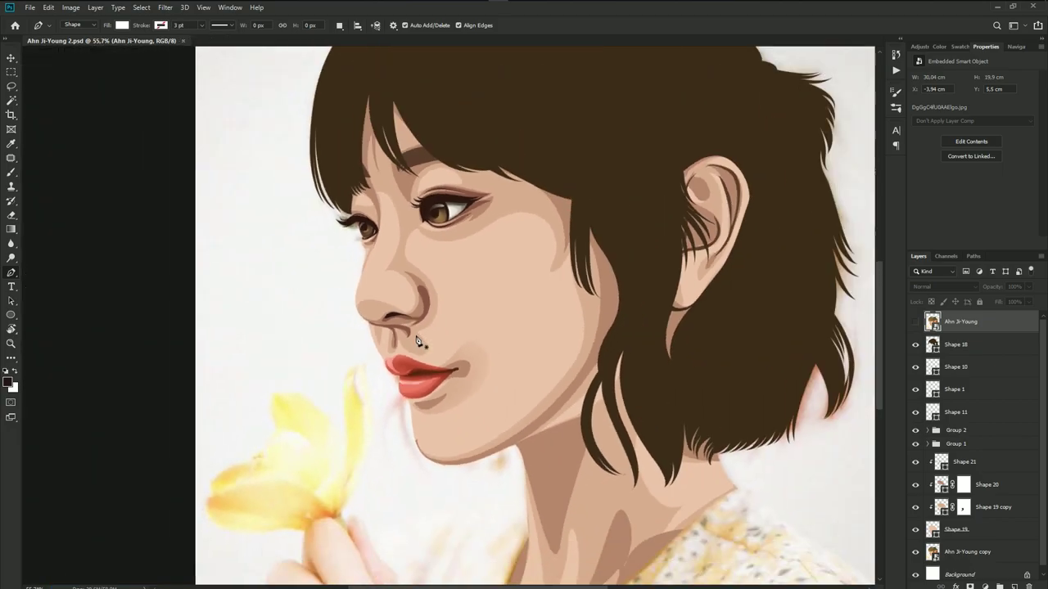
scroll(416, 344, "down", 2)
scroll(424, 326, "up", 3)
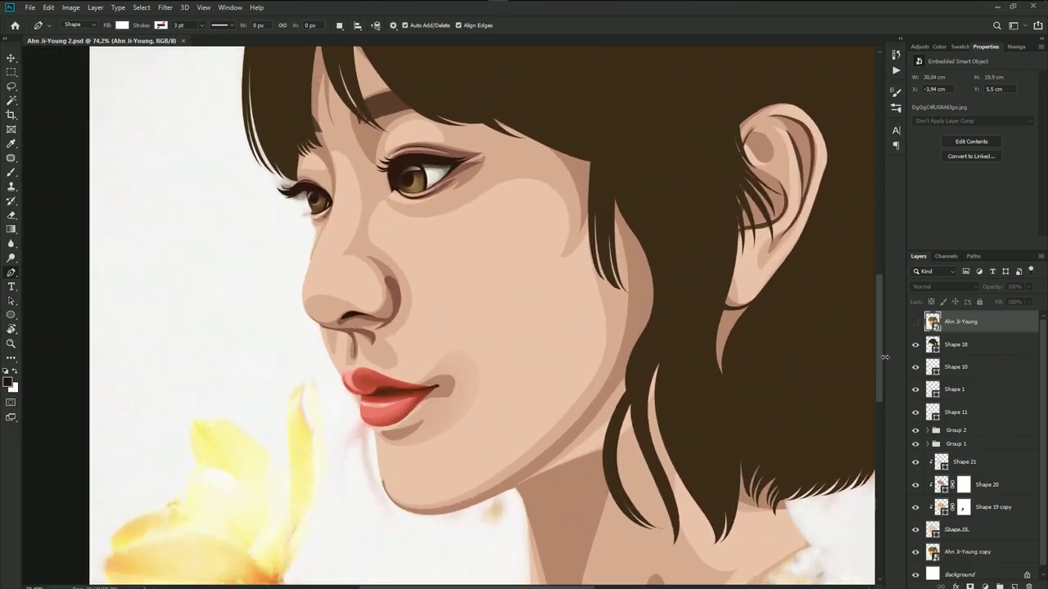
left_click(915, 323)
left_click(915, 326)
scroll(366, 350, "up", 3)
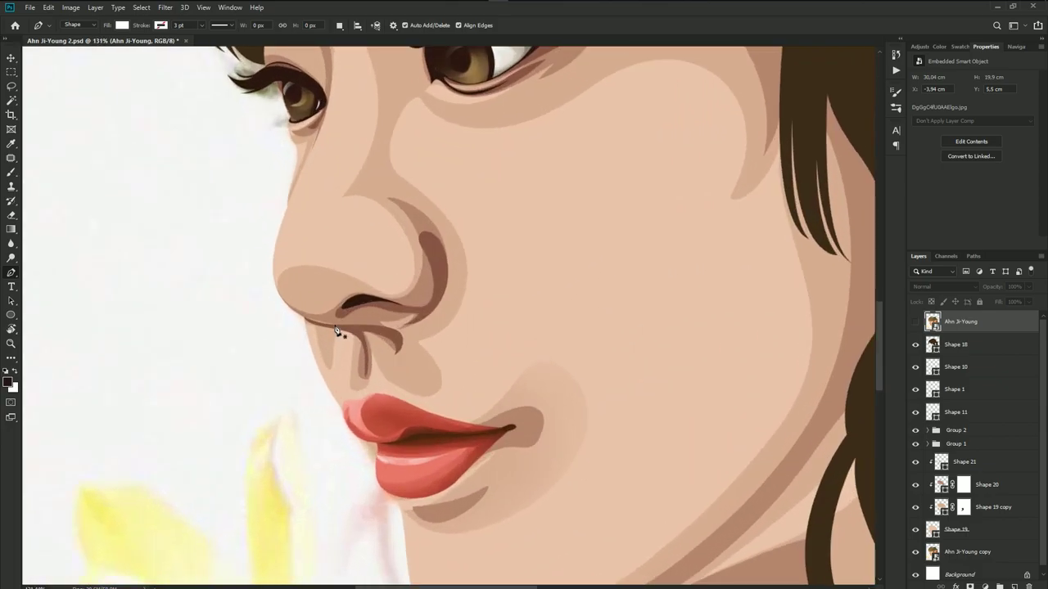
scroll(391, 345, "up", 2)
- Mask Shape 21 and paint with a small black 40% brush to fade the under-nostril shadow
left_click(966, 462)
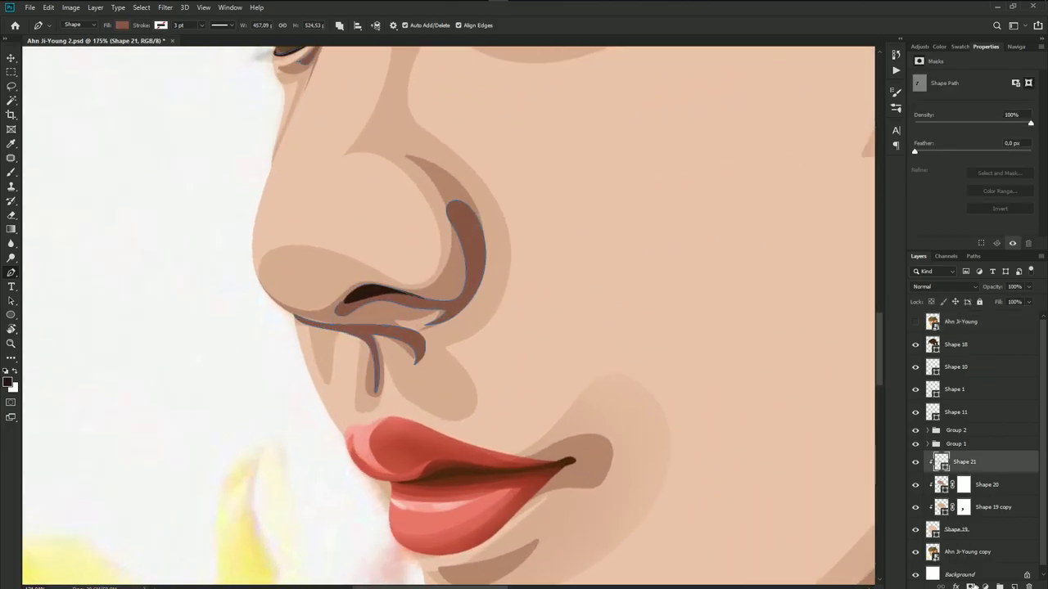
left_click(984, 587)
key("b")
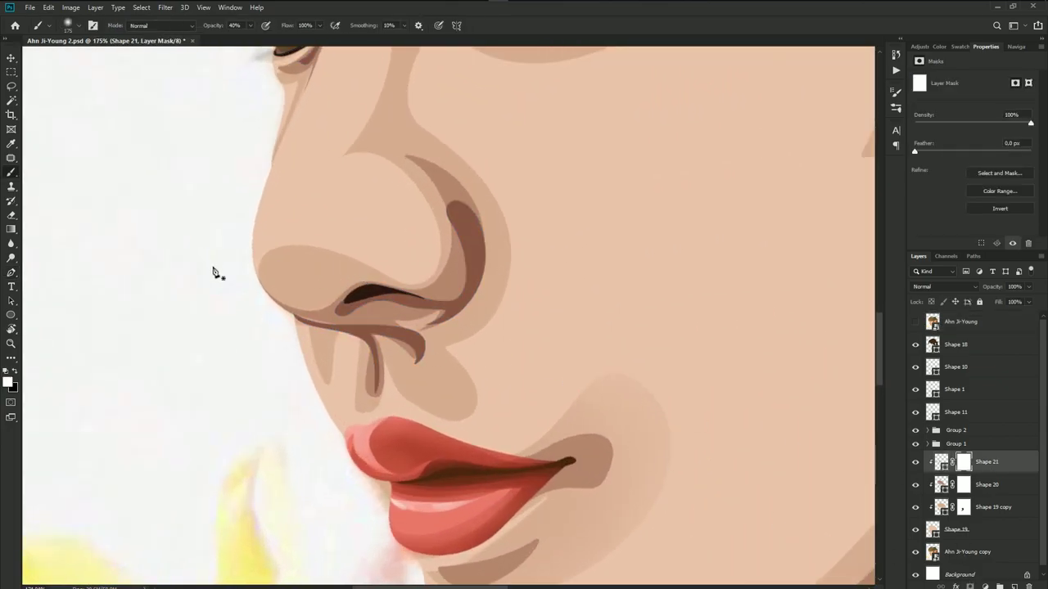
key("x")
key("bracketleft")
key("bracketleft")
key("bracketleft")
left_click(353, 336)
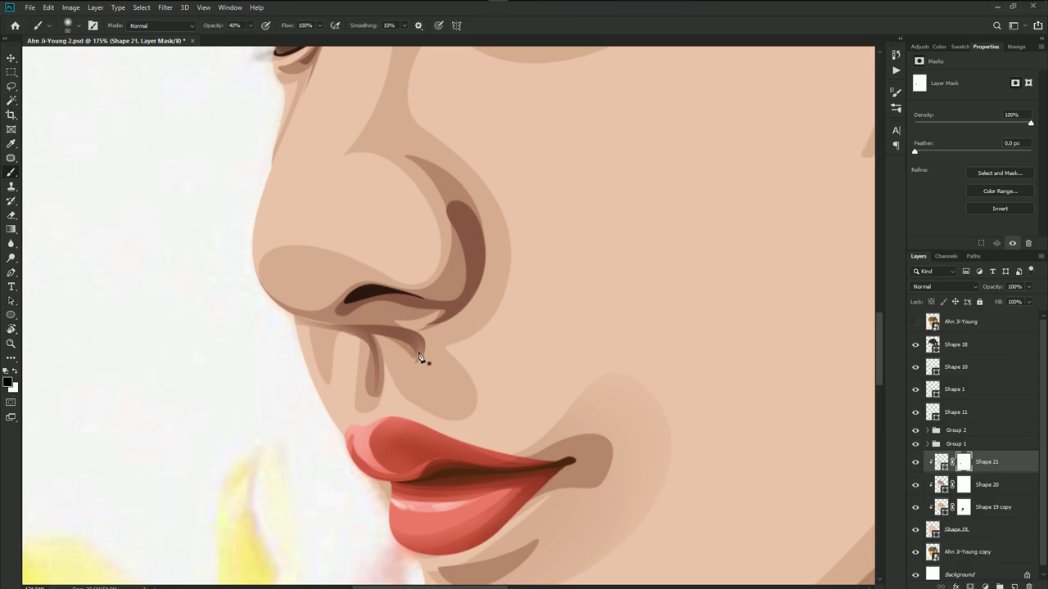
key("bracketleft")
left_click(360, 337)
- Check the softened nostril shadow against the reference photo
scroll(430, 323, "down", 1, "alt")
scroll(459, 376, "down", 1, "alt")
scroll(479, 391, "down", 1, "alt")
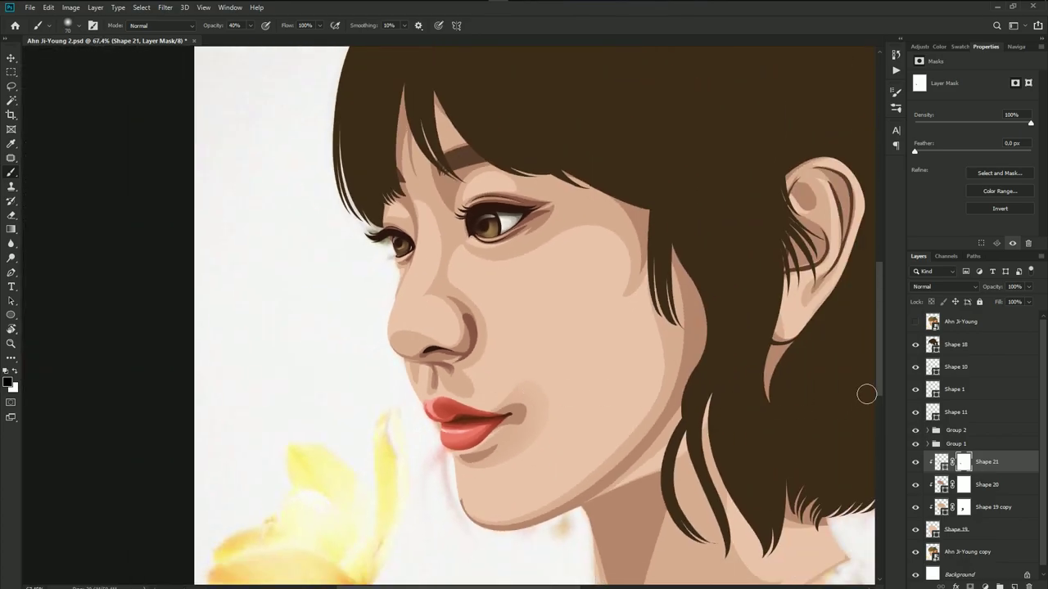
left_click(914, 322)
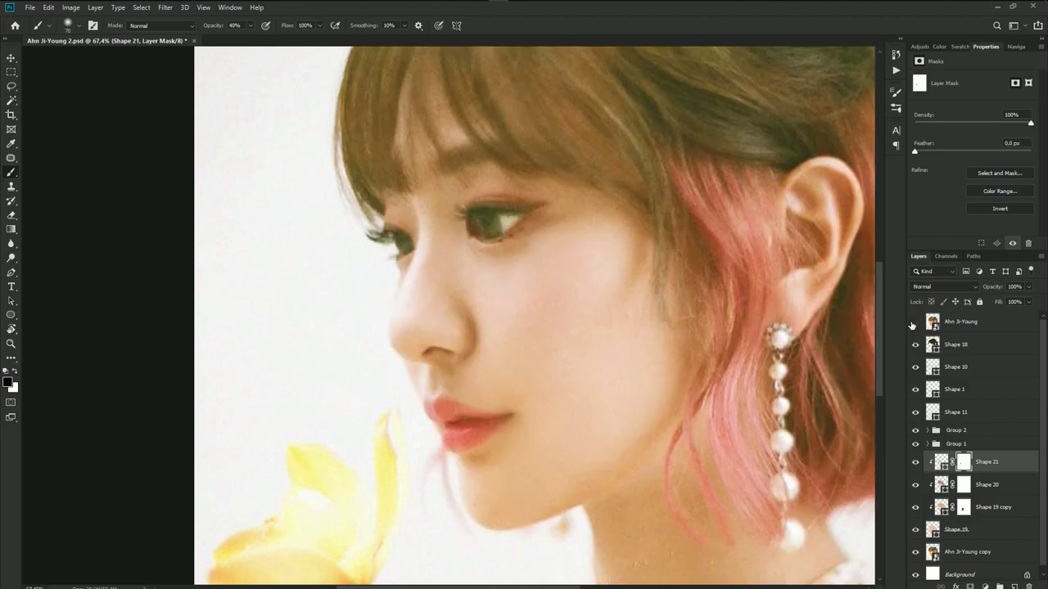
left_click(914, 322)
scroll(486, 458, "up", 2, "alt")
scroll(482, 323, "down", 2)
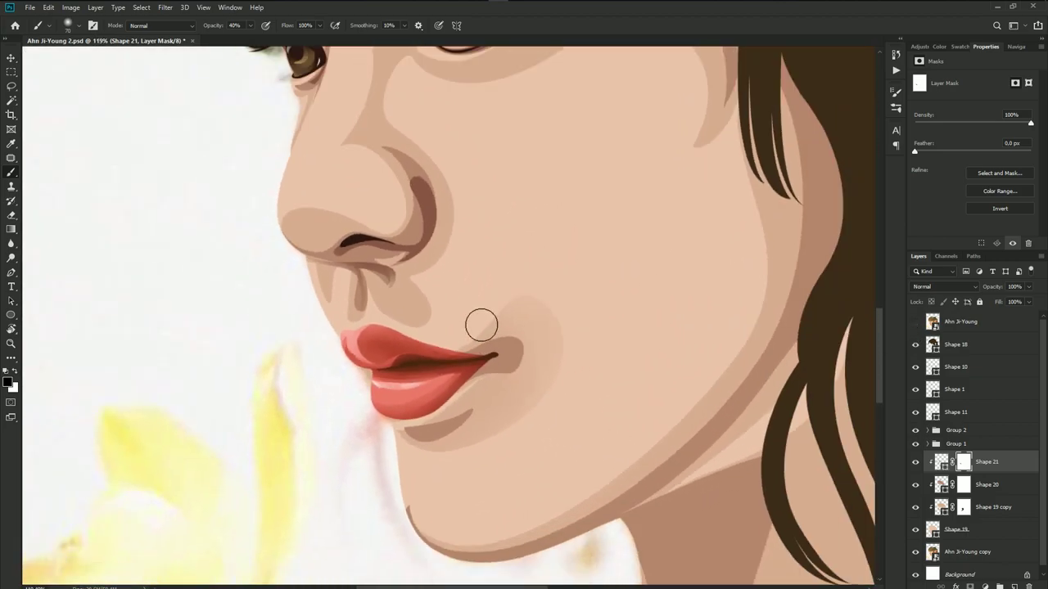
scroll(482, 323, "down", 2)
scroll(477, 310, "up", 2)
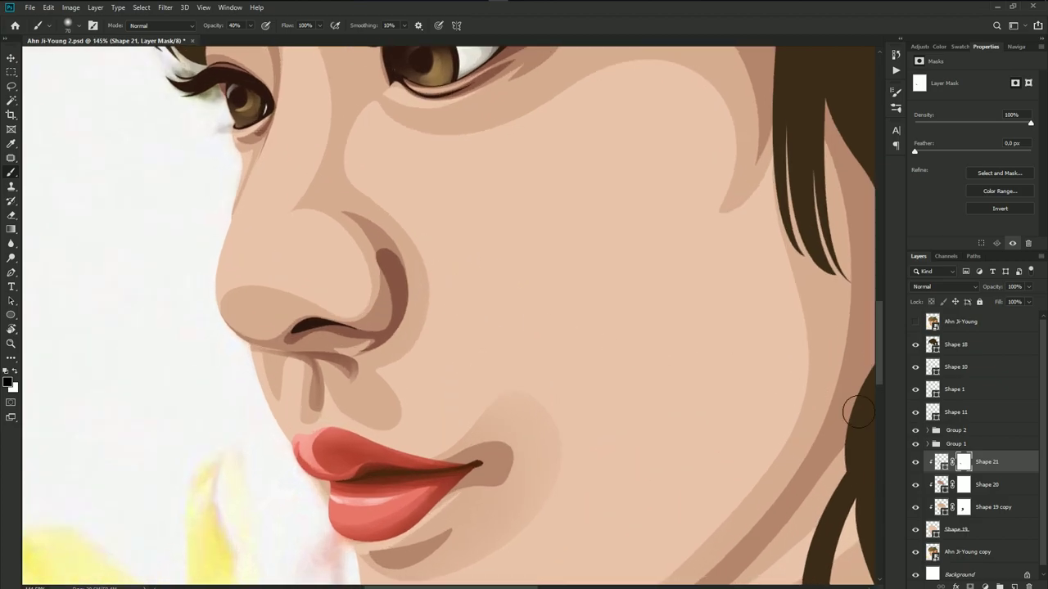
left_click(986, 484)
- Drag Shape 20's top nose-shadow anchor outward and refine its curve
key("p")
scroll(362, 229, "up", 2)
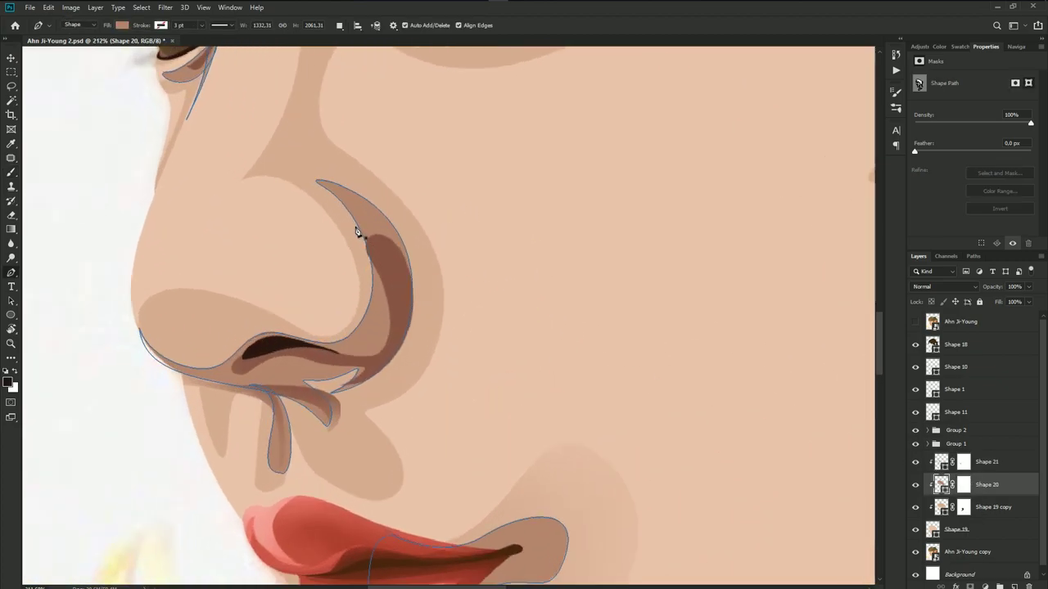
left_click_drag(324, 188, 300, 187)
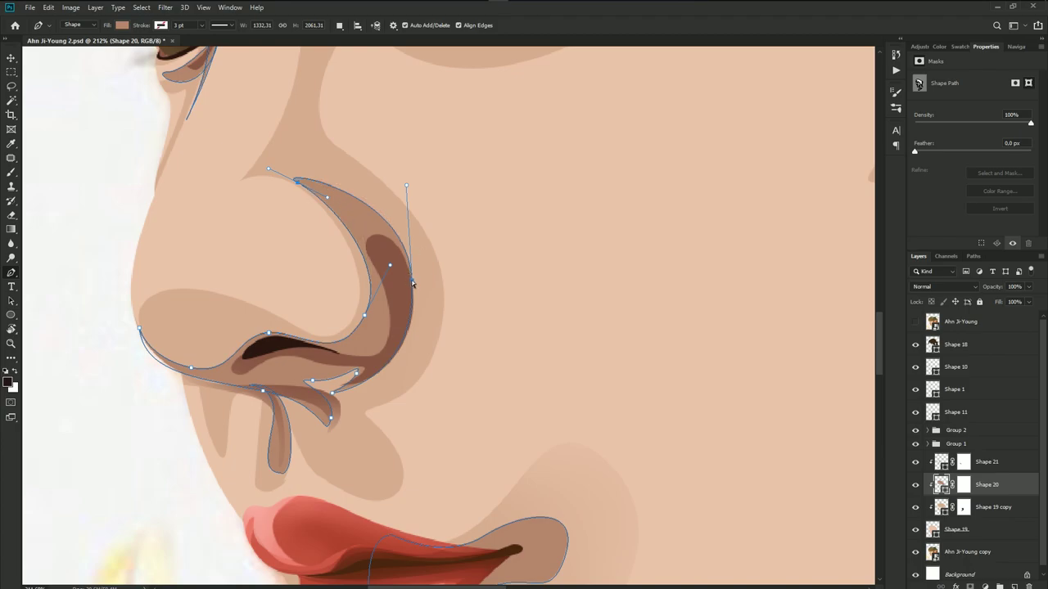
left_click_drag(413, 284, 417, 282)
key("Escape")
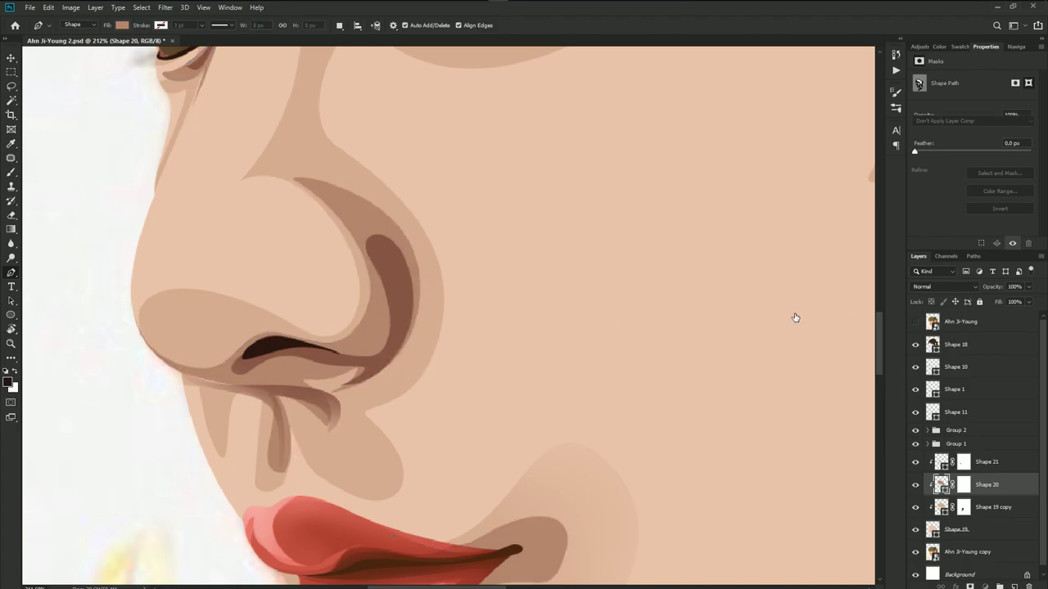
- Fit the portrait in view and make Shape 21 the active layer
key("alt+period")
key("ctrl+0")
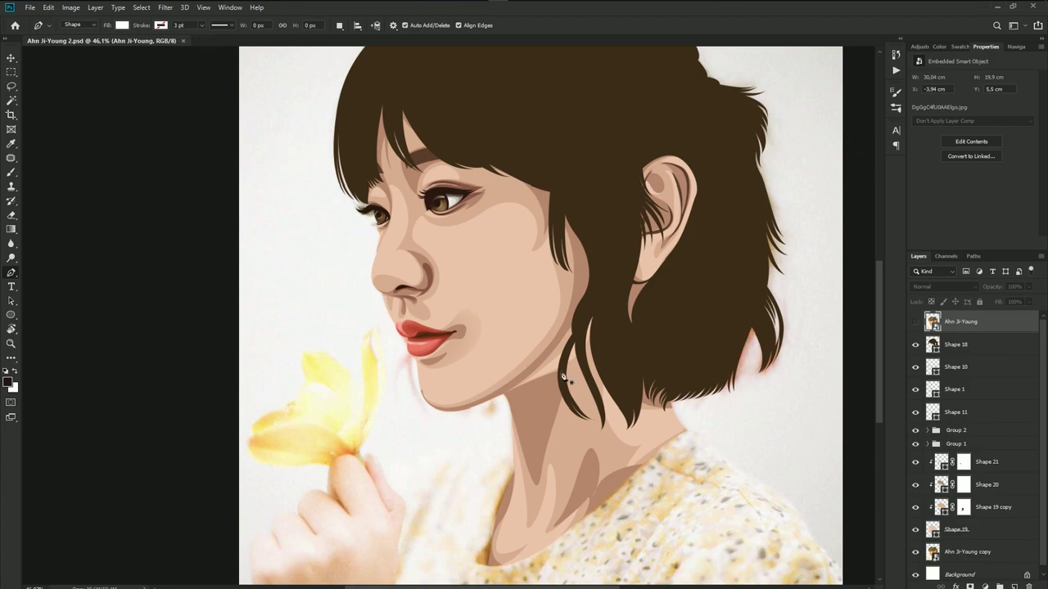
scroll(563, 376, "up", 2)
scroll(604, 330, "up", 2)
scroll(584, 374, "up", 2)
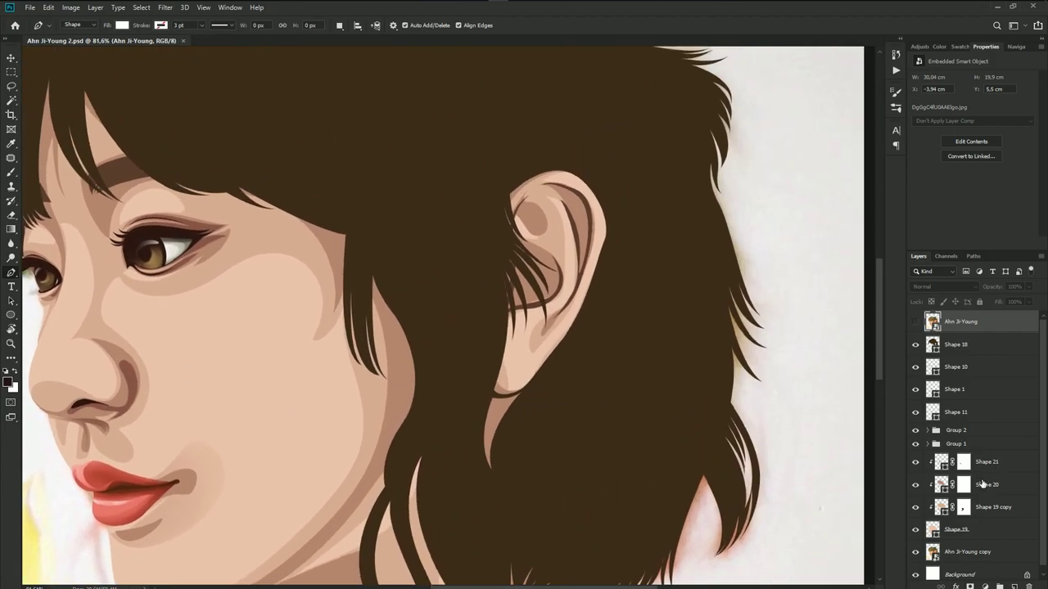
left_click(982, 485)
left_click(974, 462)
- Draw a brown shadow shape along the ear's inner rim, checking it against the reference photo
scroll(611, 294, "up", 3)
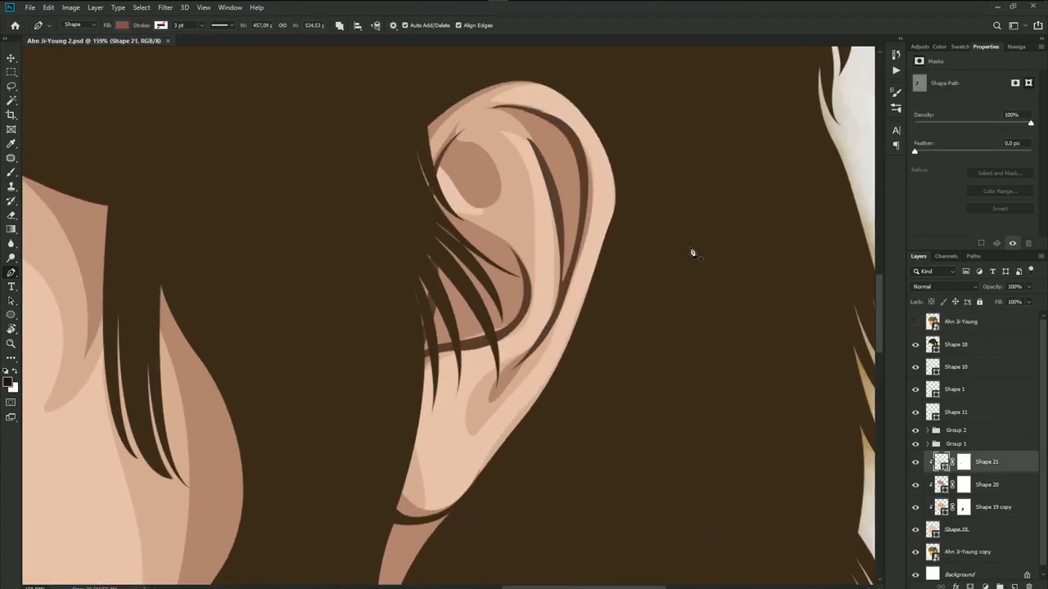
left_click(915, 322)
scroll(643, 243, "up", 1)
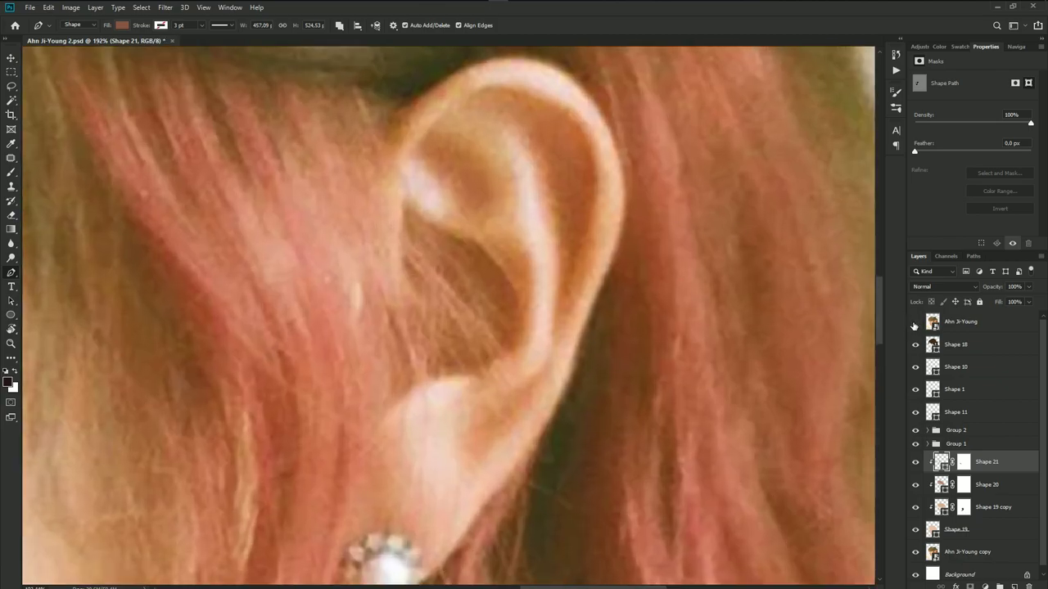
left_click(915, 322)
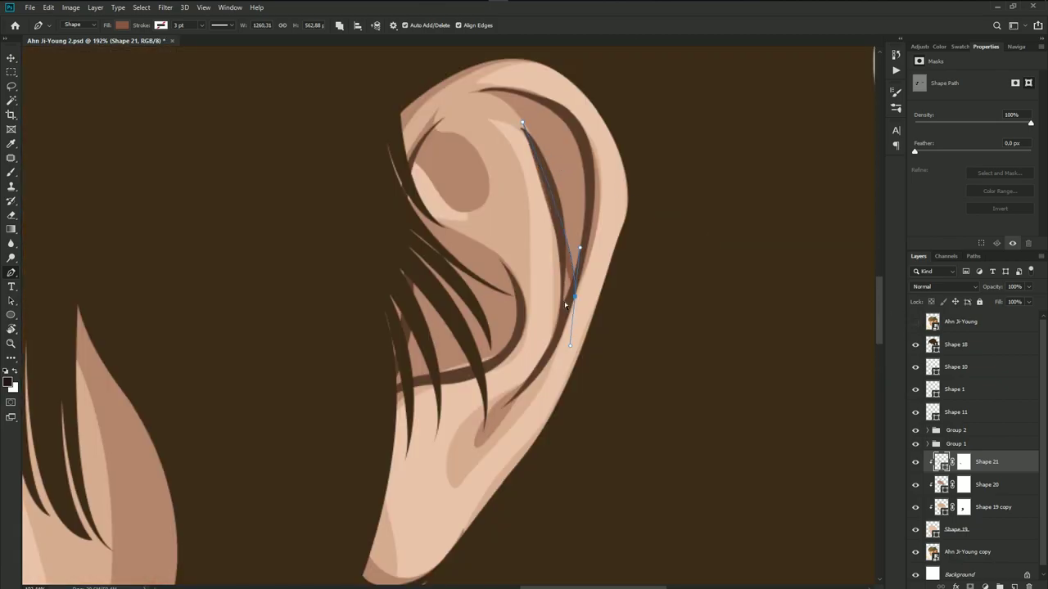
left_click_drag(565, 309, 559, 372)
mouse_move(589, 166)
left_mouse_down()
mouse_move(576, 102)
mouse_move(524, 96)
left_mouse_up()
left_click_drag(576, 234, 560, 290)
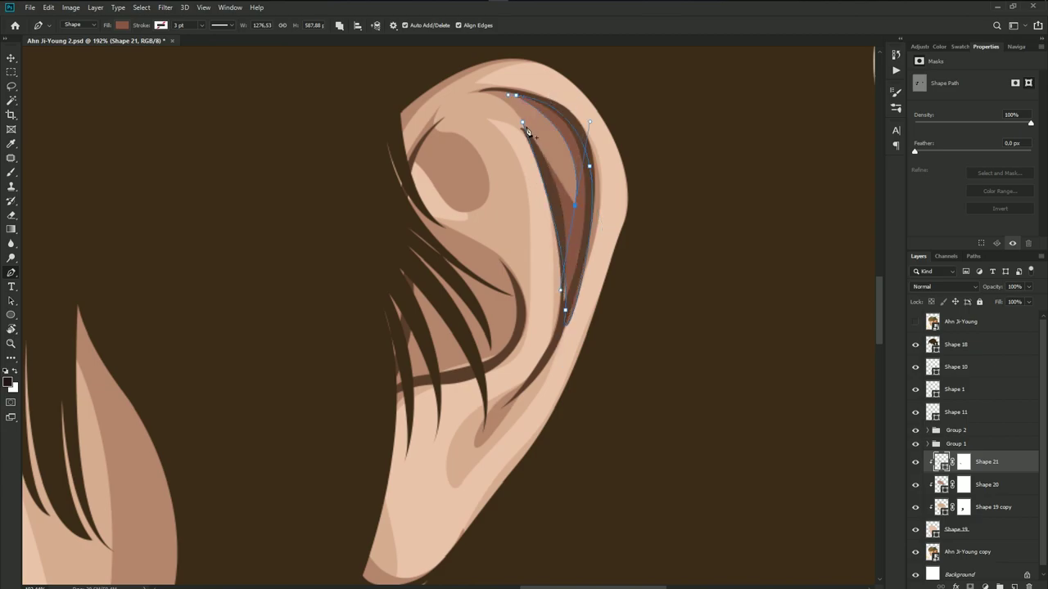
left_click_drag(480, 134, 491, 156)
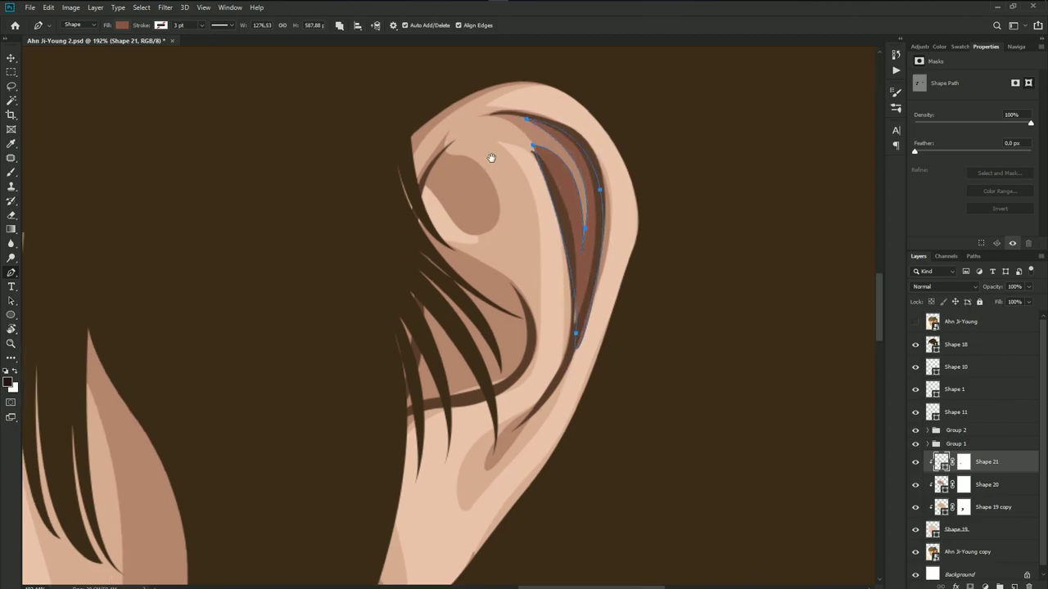
- Add a rounded shadow shape in the upper ear hollow
left_click(915, 321)
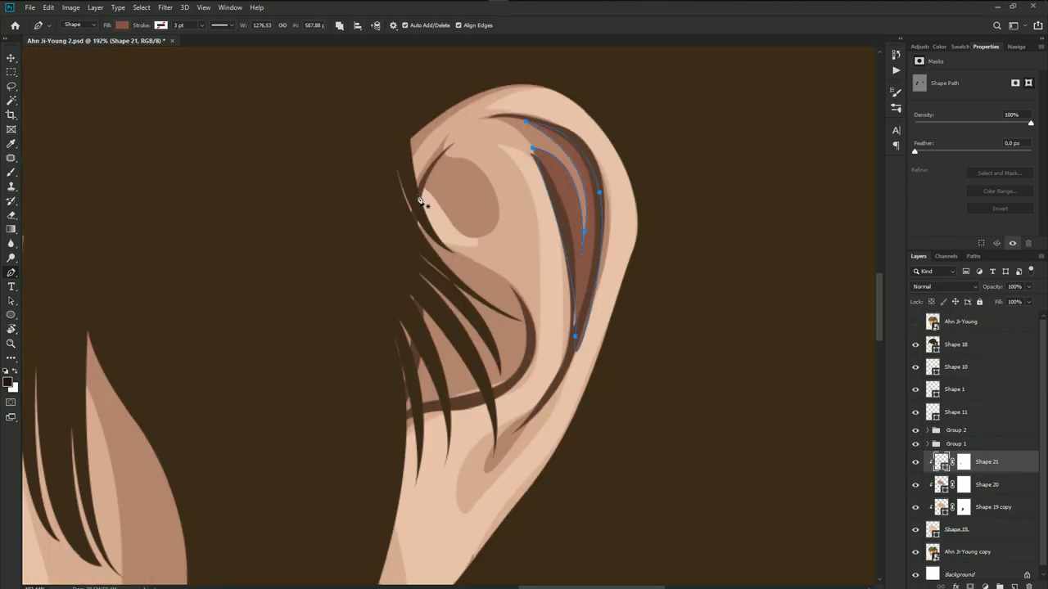
left_click_drag(461, 210, 474, 237)
left_click_drag(438, 151, 417, 145)
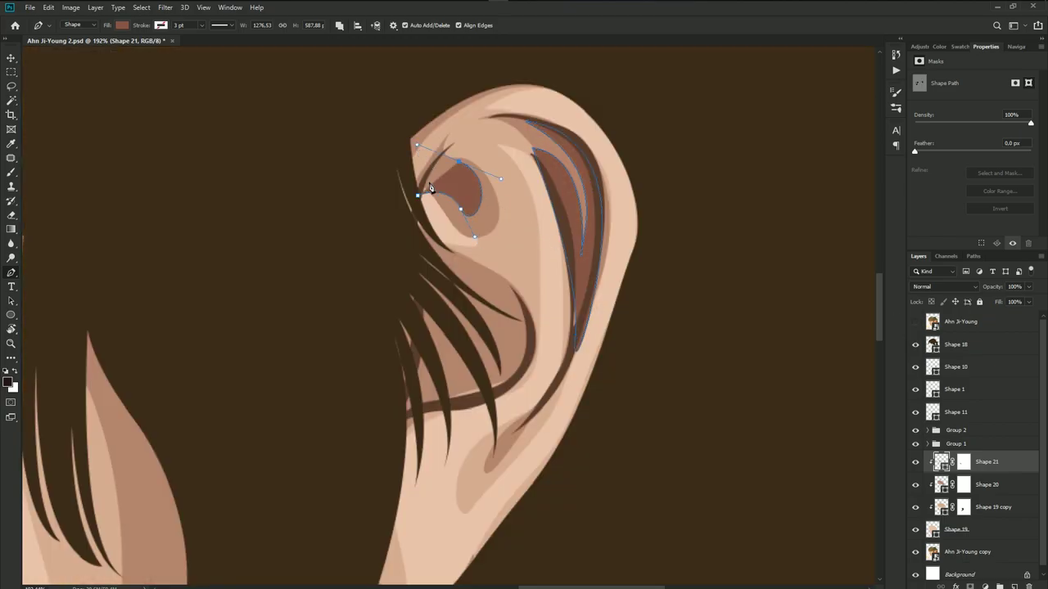
left_click(418, 197)
scroll(514, 238, "down", 3)
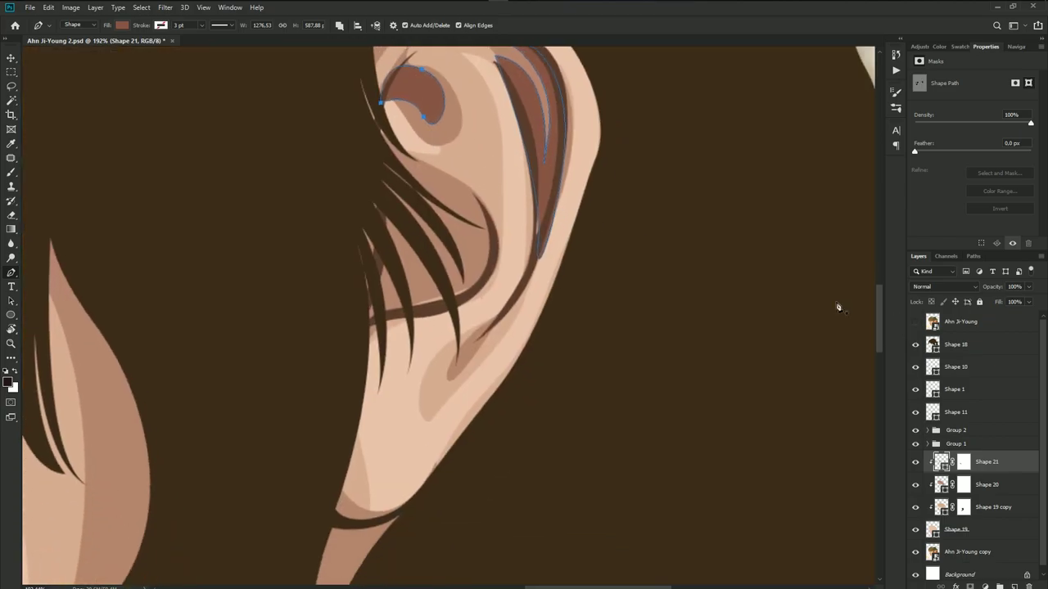
- Trace a shadow shape through the lower ear hollow and around the hair strands
left_click(914, 321)
left_click(385, 135)
left_click_drag(447, 176, 495, 199)
mouse_move(480, 279)
left_mouse_down()
mouse_move(447, 306)
mouse_move(456, 276)
left_mouse_up()
left_click(914, 321)
left_click(914, 322)
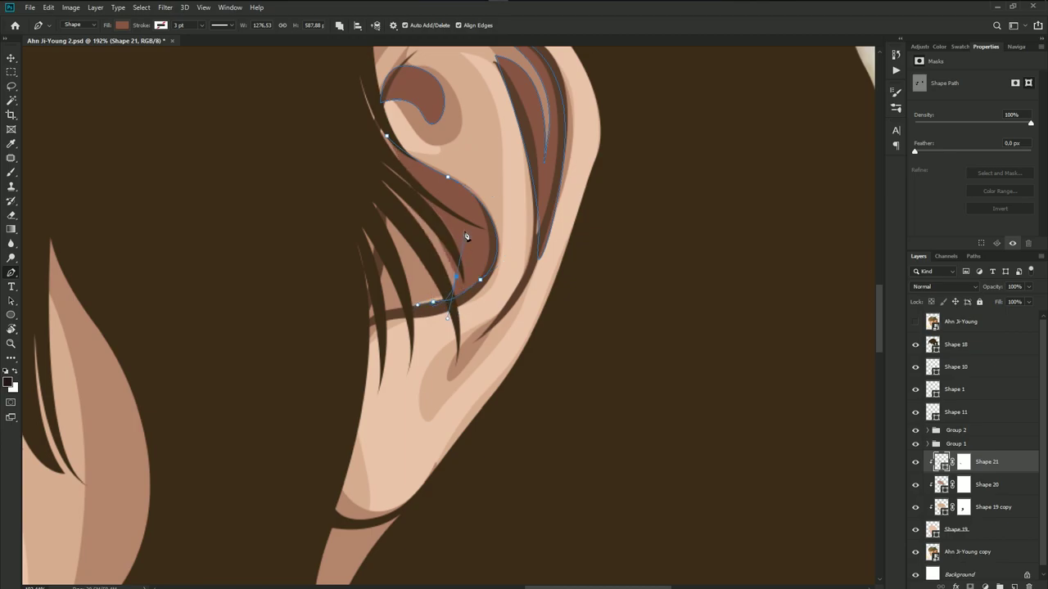
left_click_drag(407, 213, 390, 199)
left_click_drag(367, 323, 357, 333)
left_click_drag(380, 266, 385, 218)
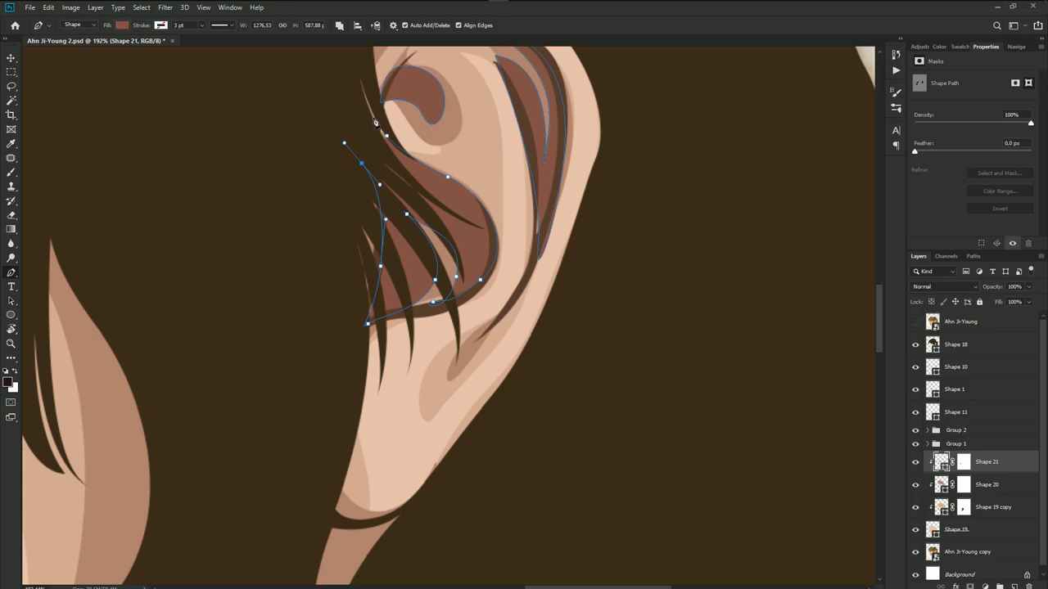
left_click_drag(381, 112, 384, 120)
- Pan back toward the face and save the document
scroll(389, 141, "down", 5)
left_click_drag(402, 199, 650, 281)
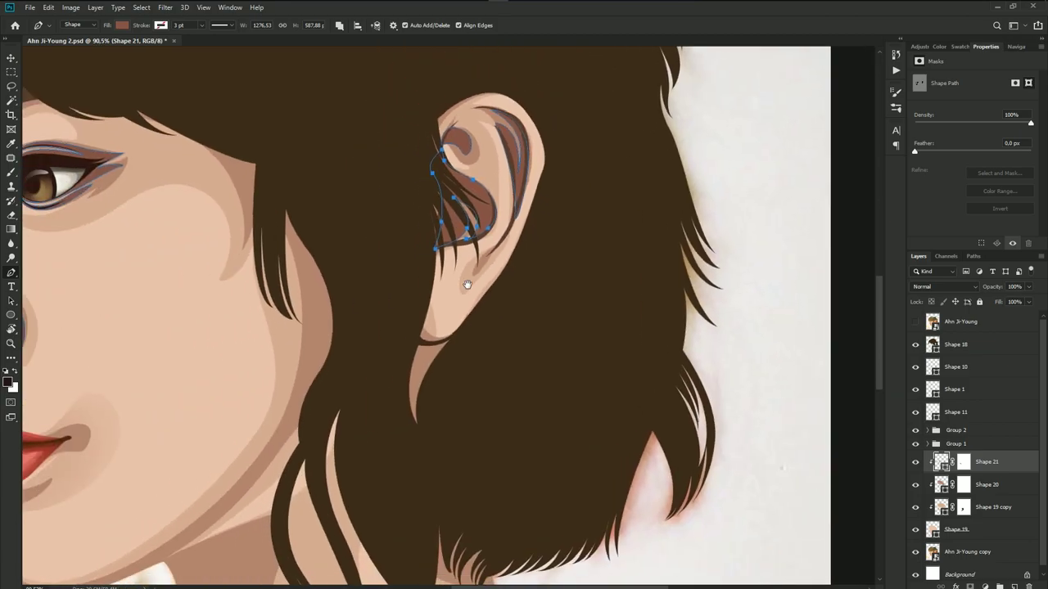
key("ctrl+s")
scroll(576, 344, "down", 3)
- Start a darker shadow path on Shape 21 above the eye, curving along the hair edge
scroll(568, 288, "up", 2)
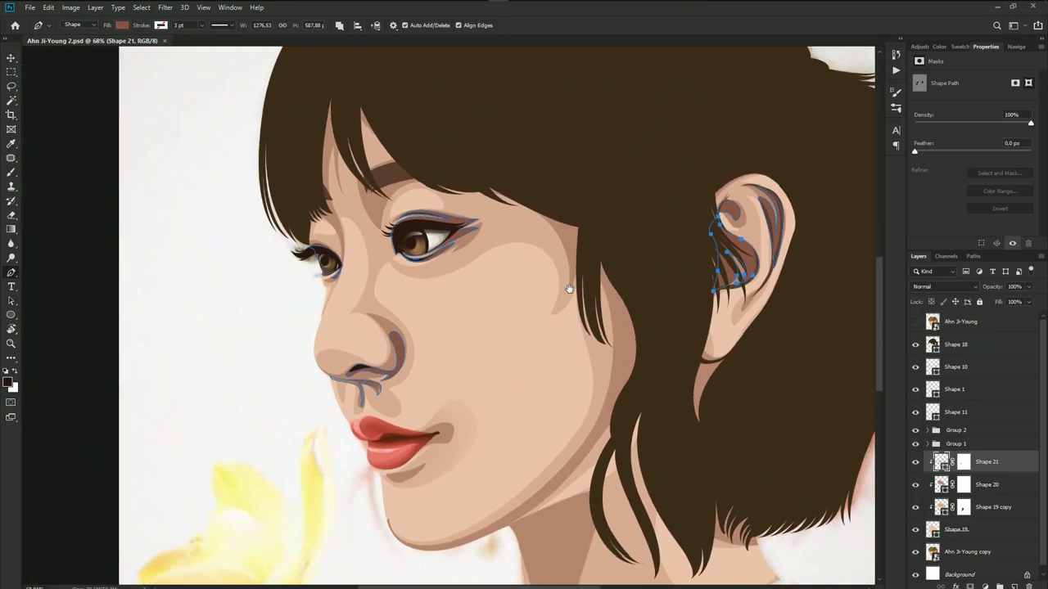
left_click(915, 324)
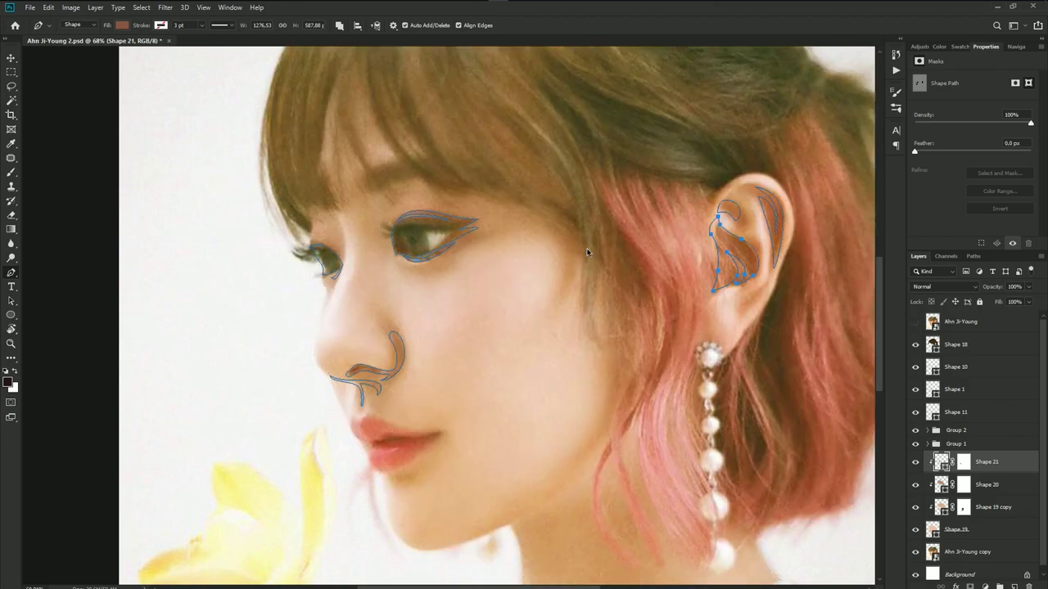
scroll(368, 221, "up", 2)
scroll(351, 223, "up", 2)
scroll(347, 225, "up", 1)
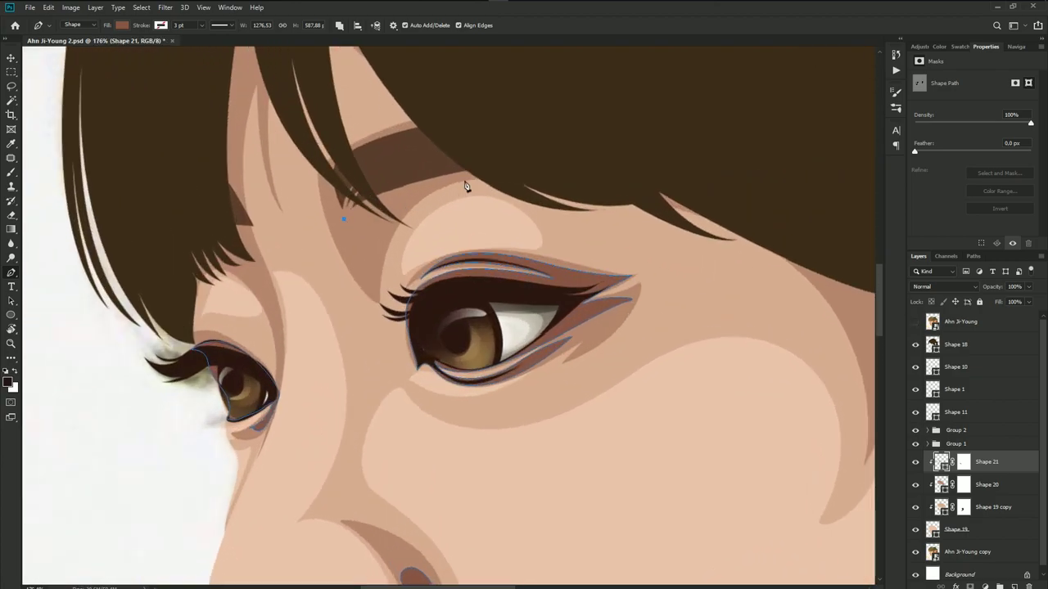
left_click_drag(514, 170, 640, 162)
scroll(638, 281, "down", 2)
scroll(637, 281, "up", 1)
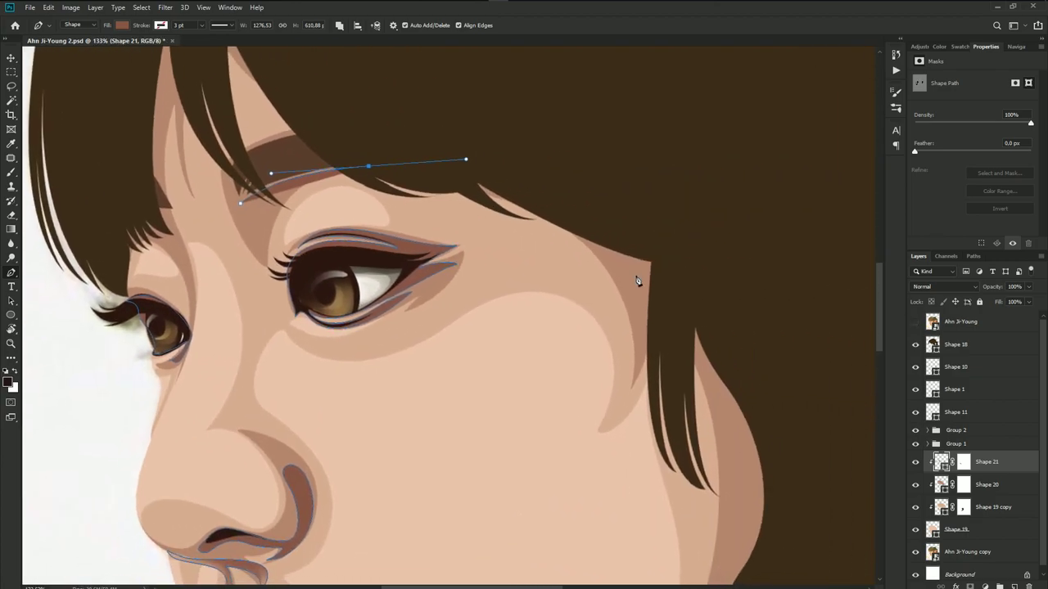
left_click_drag(682, 347, 746, 470)
scroll(753, 486, "down", 3)
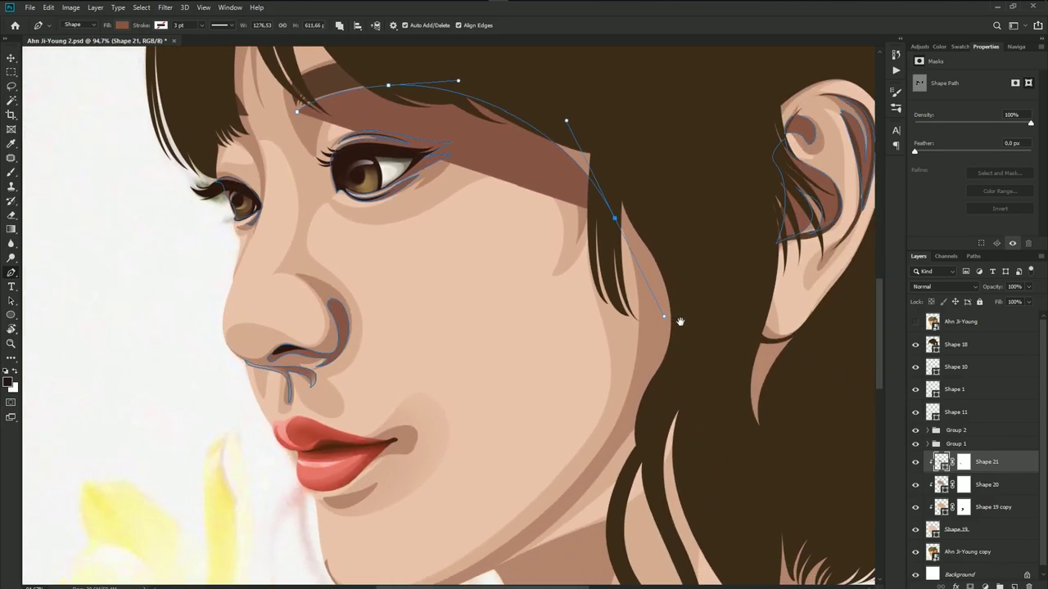
- Run the shadow past the jawline and upper hair edge, then close the shape
left_click(916, 322)
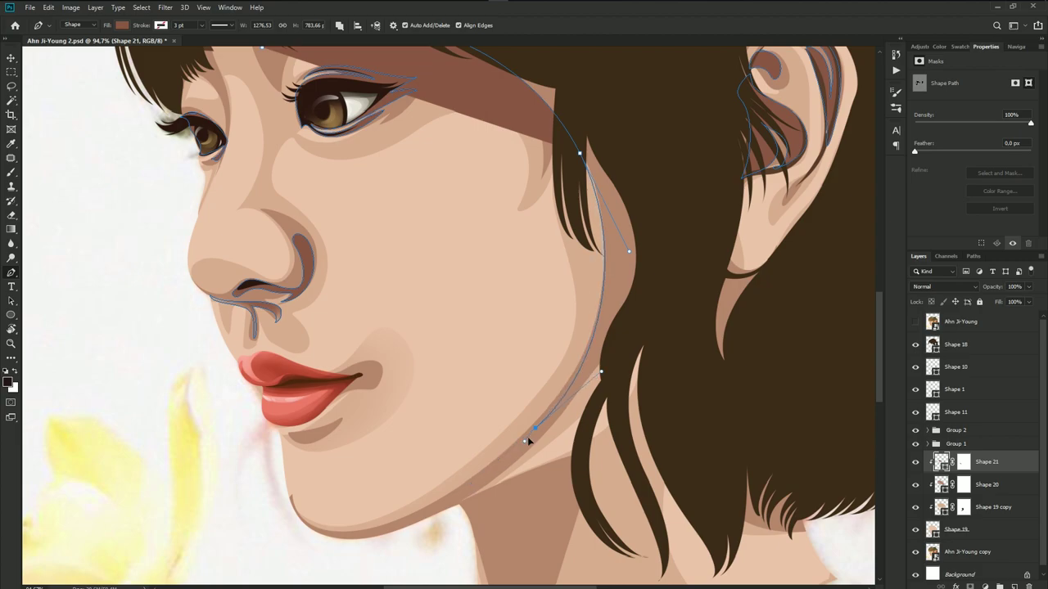
left_click_drag(533, 427, 526, 440)
left_click_drag(651, 272, 697, 169)
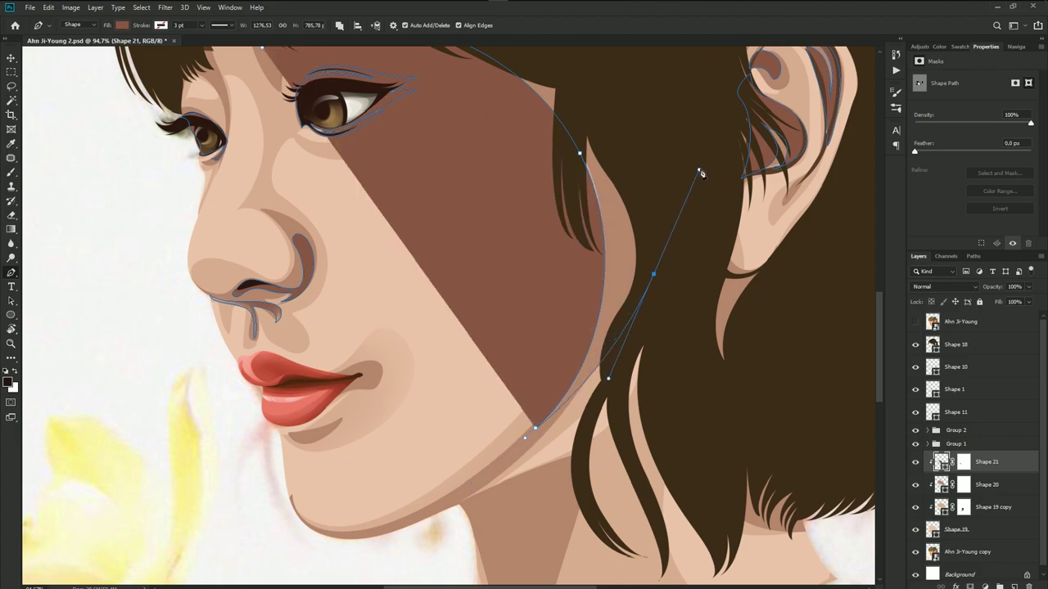
scroll(697, 169, "down", 2)
scroll(632, 173, "down", 3)
left_click_drag(477, 146, 414, 125)
scroll(409, 131, "up", 4)
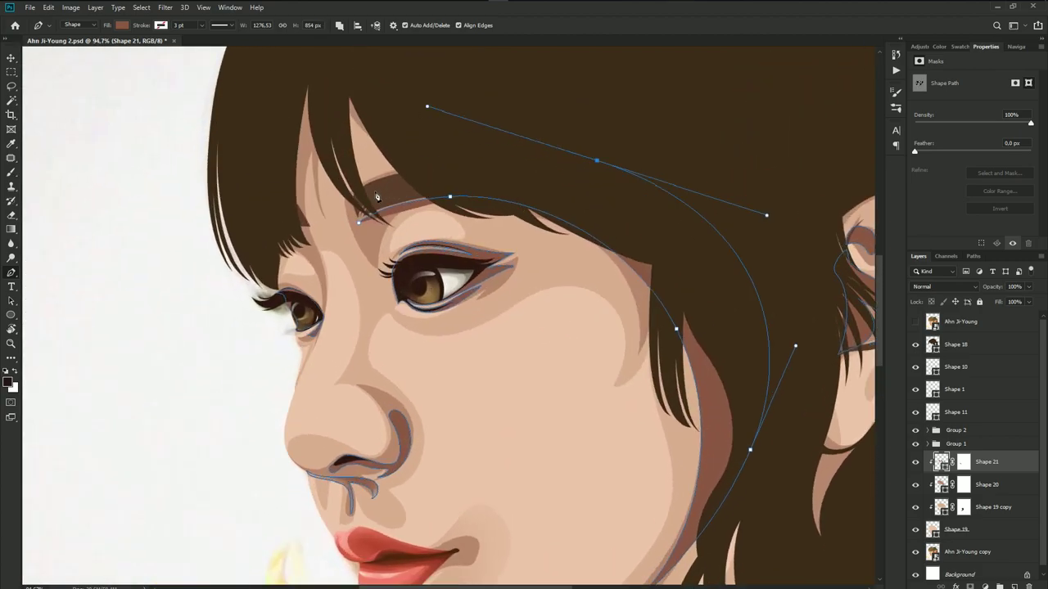
left_click(358, 195)
left_click_drag(362, 229, 369, 234)
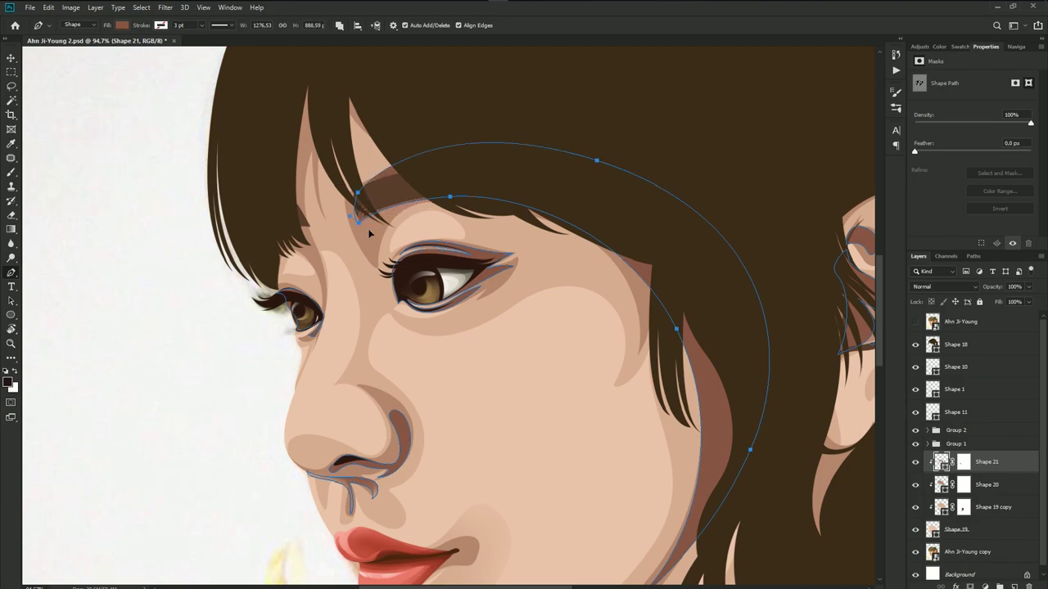
scroll(331, 288, "down", 2)
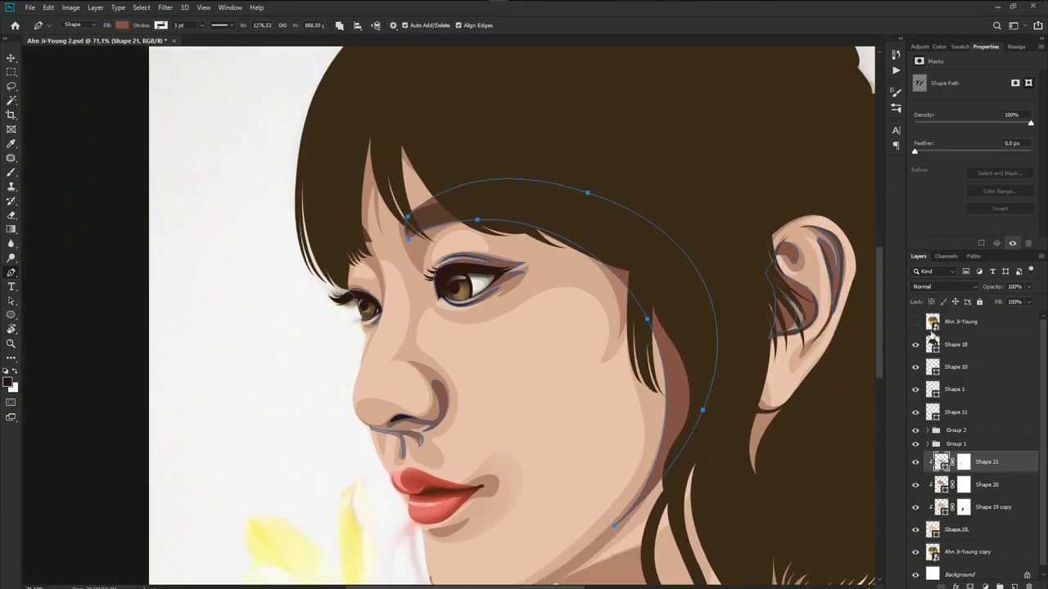
- Draw a strand shadow shape from beside the far eye up into the bangs
left_click(915, 322)
left_click(916, 322)
scroll(374, 292, "up", 4)
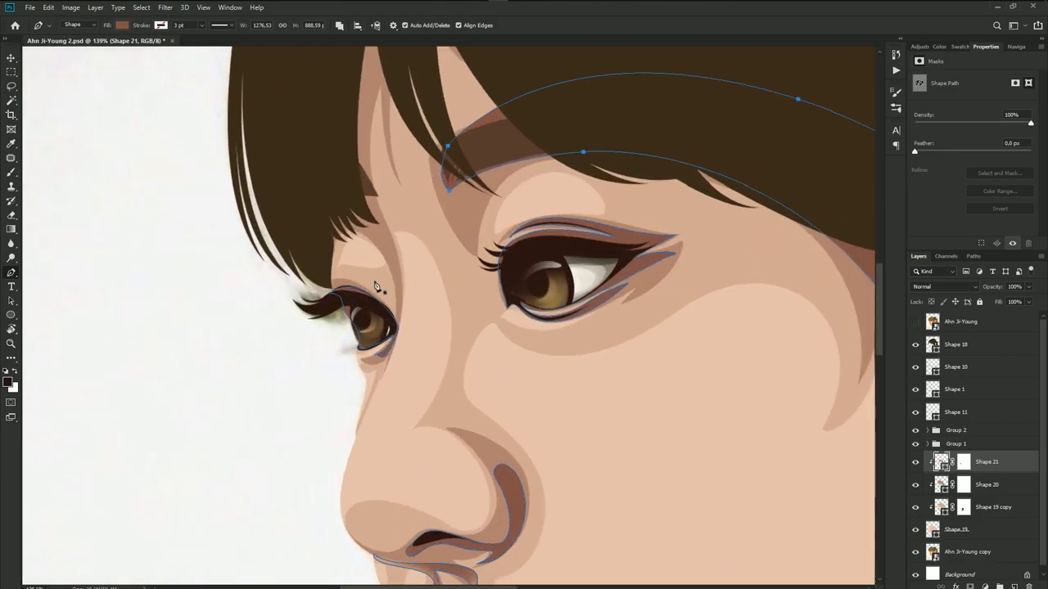
scroll(390, 231, "up", 2)
left_click_drag(394, 268, 411, 324)
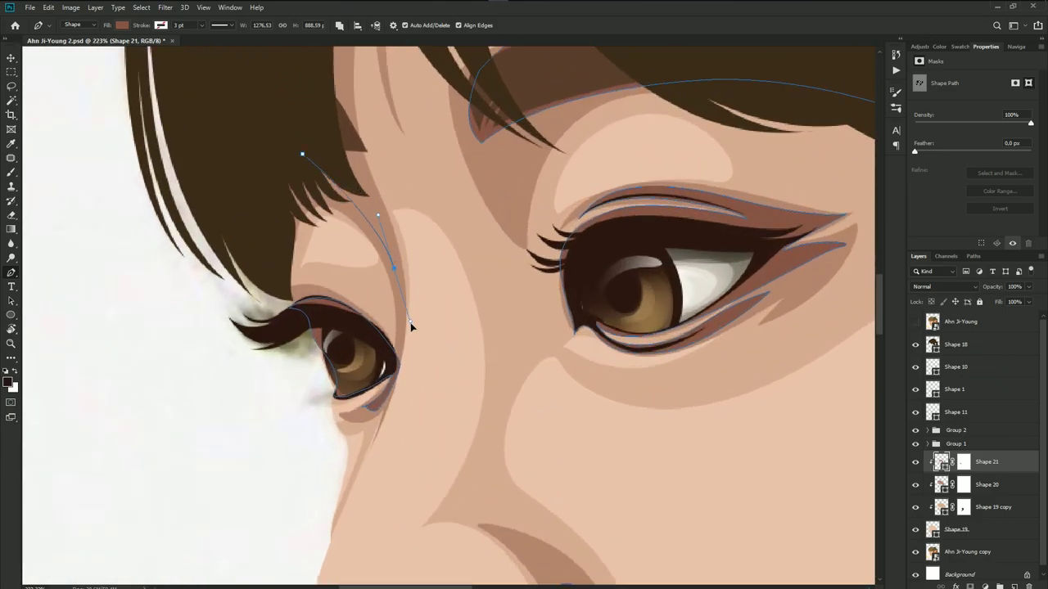
left_click_drag(340, 127, 296, 77)
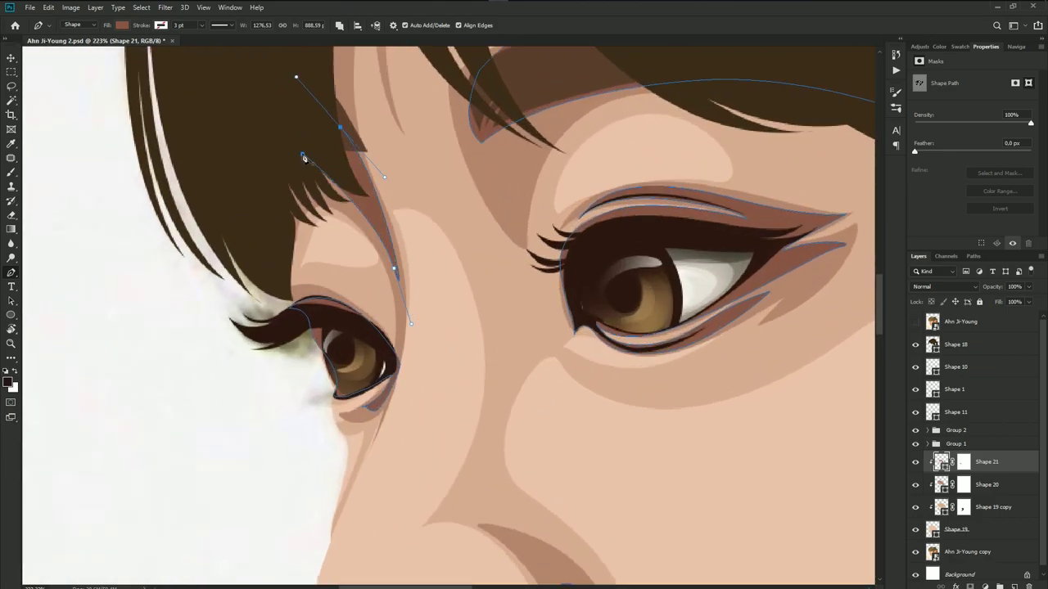
scroll(307, 151, "down", 2)
scroll(307, 164, "down", 1)
scroll(309, 221, "up", 3)
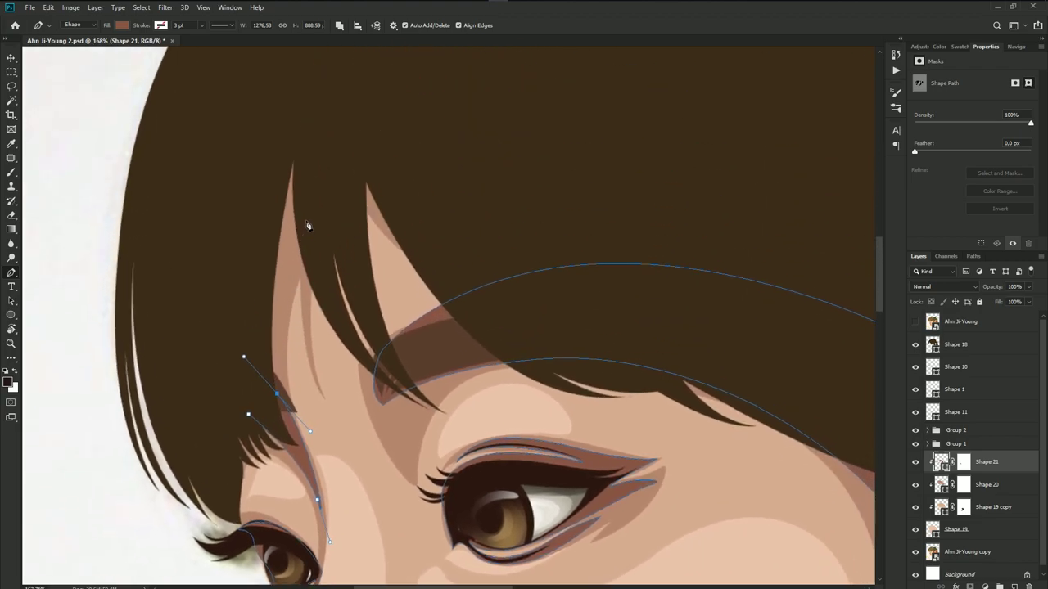
mouse_move(318, 179)
left_mouse_down()
mouse_move(348, 141)
mouse_move(262, 151)
left_mouse_up()
left_click_drag(224, 371, 226, 415)
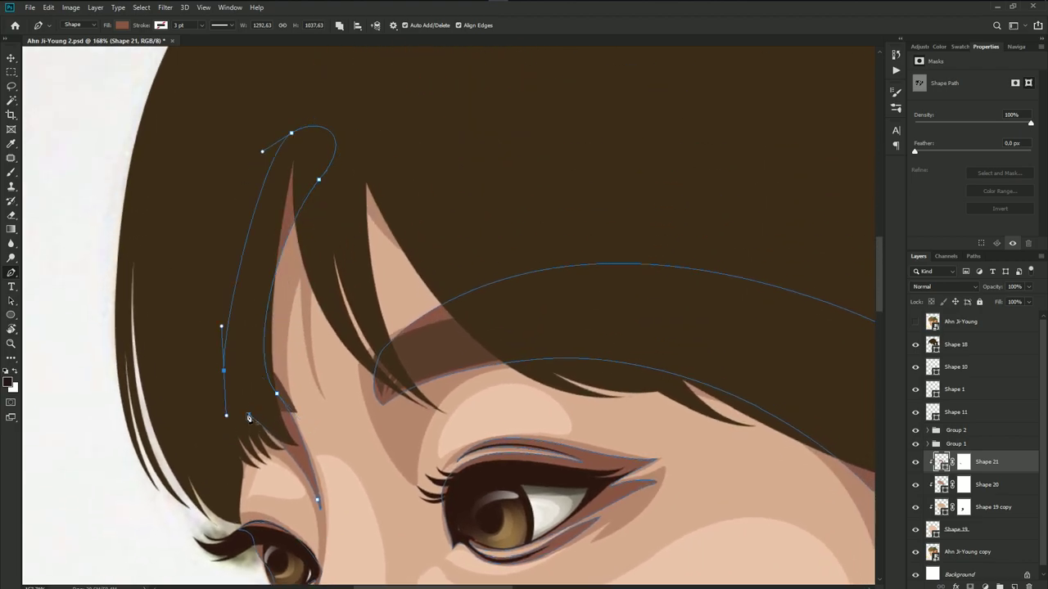
left_click(249, 416)
left_click(964, 331)
scroll(385, 304, "down", 5)
- Save the file and target Shape 20's layer mask
key("ctrl+s")
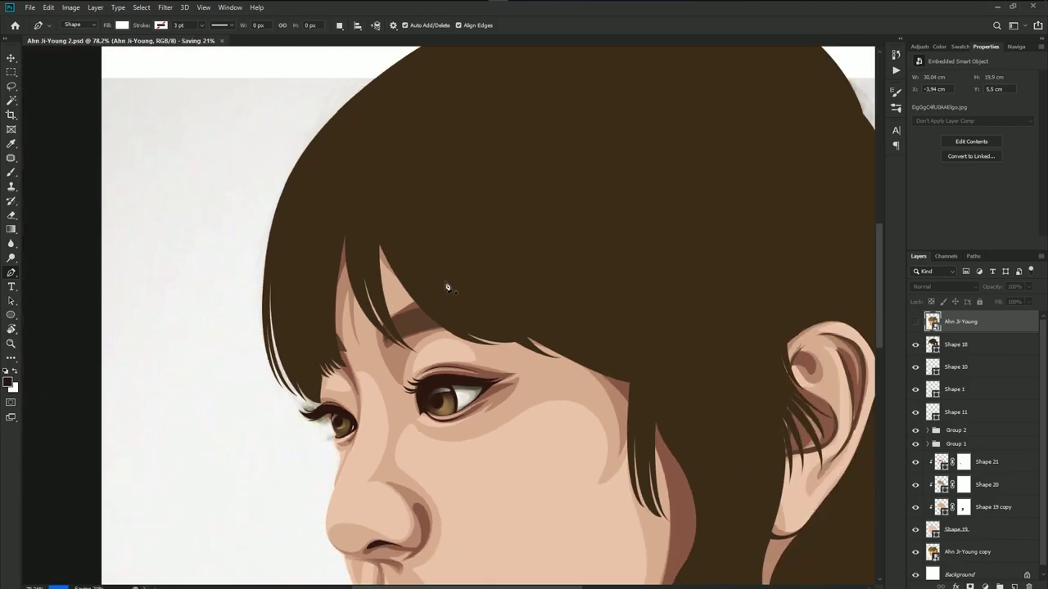
scroll(491, 319, "down", 1)
scroll(565, 327, "down", 3)
scroll(556, 327, "down", 2)
scroll(523, 348, "down", 2)
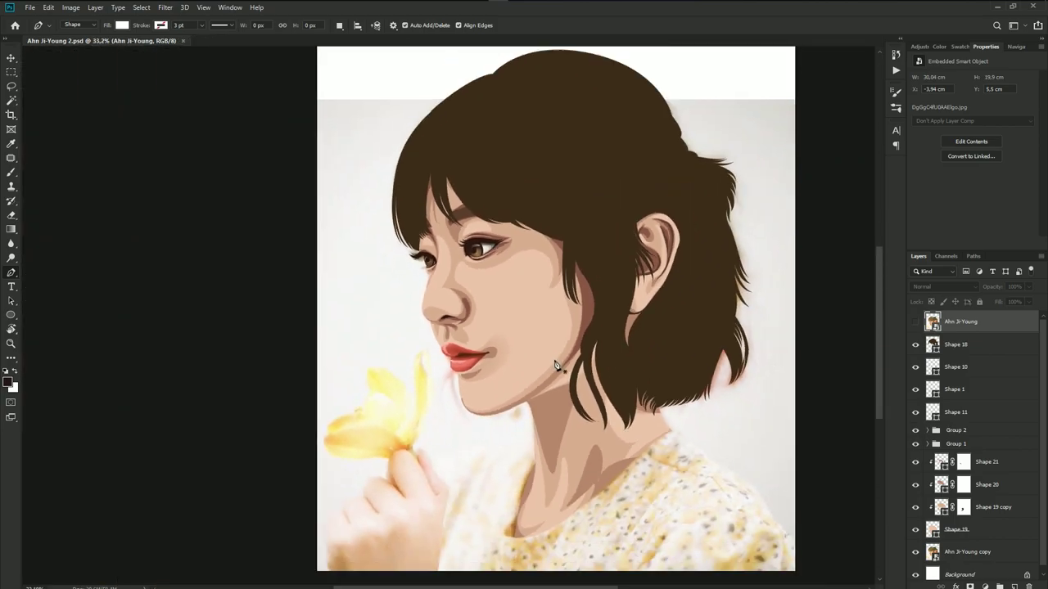
scroll(564, 364, "down", 1)
scroll(483, 475, "up", 1)
scroll(470, 480, "up", 2)
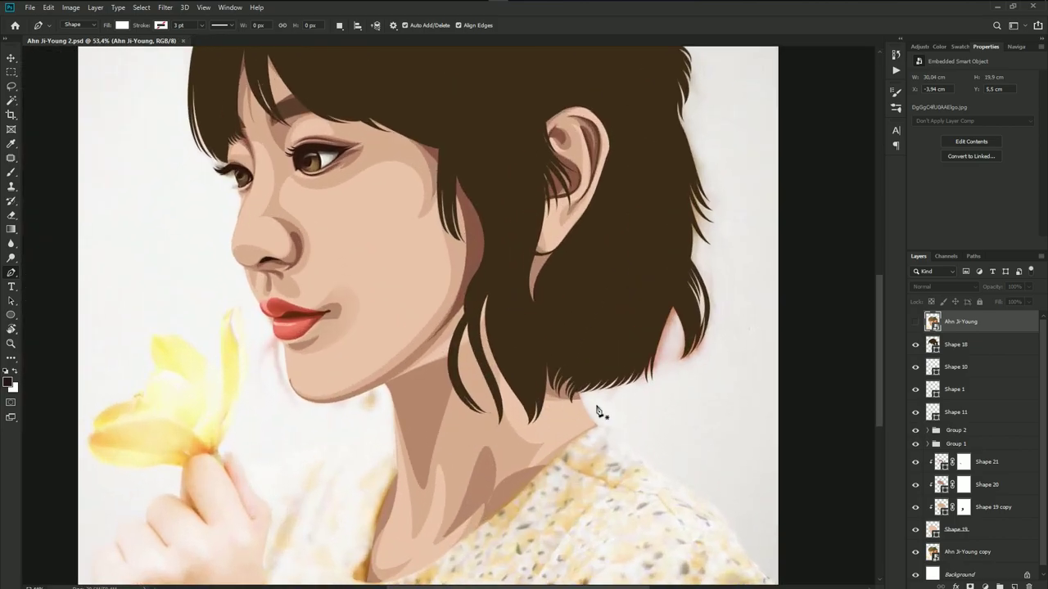
left_click(963, 505)
left_click(962, 485)
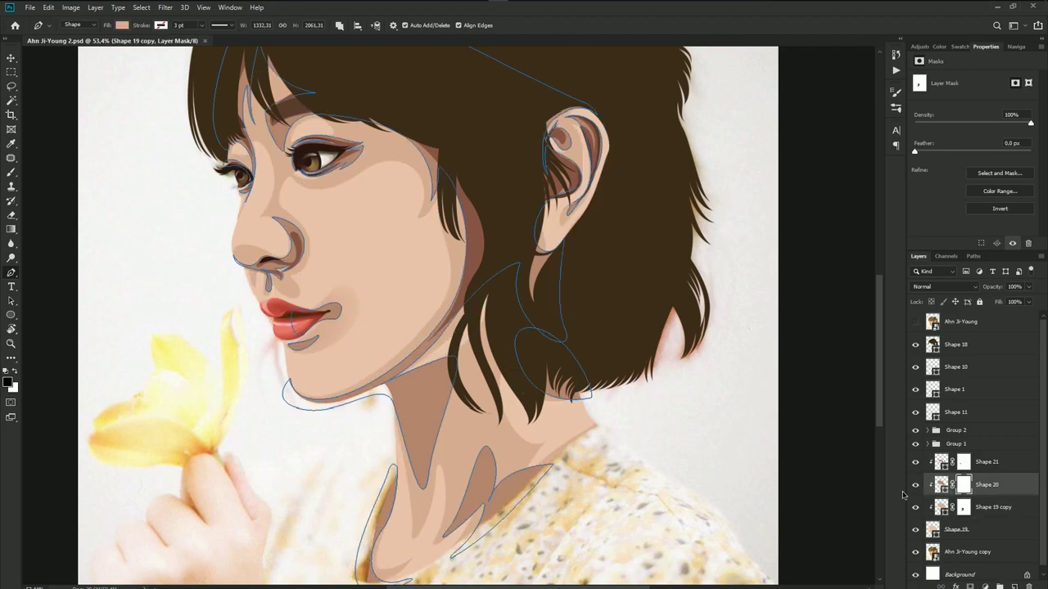
- Brush away part of the left neck shadow on the mask, shrinking the brush to 250
key("b")
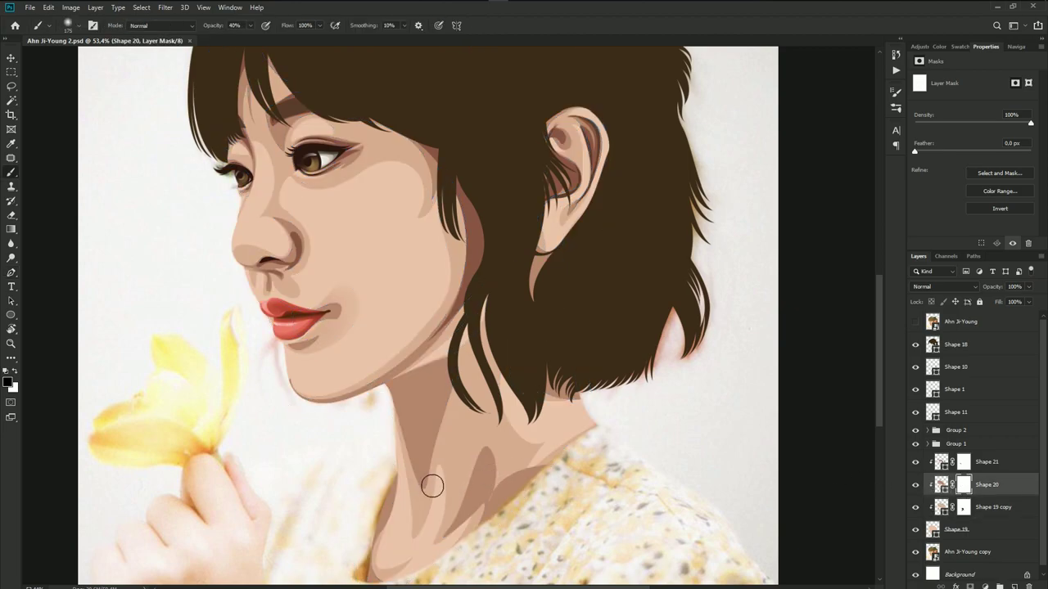
left_click(405, 471)
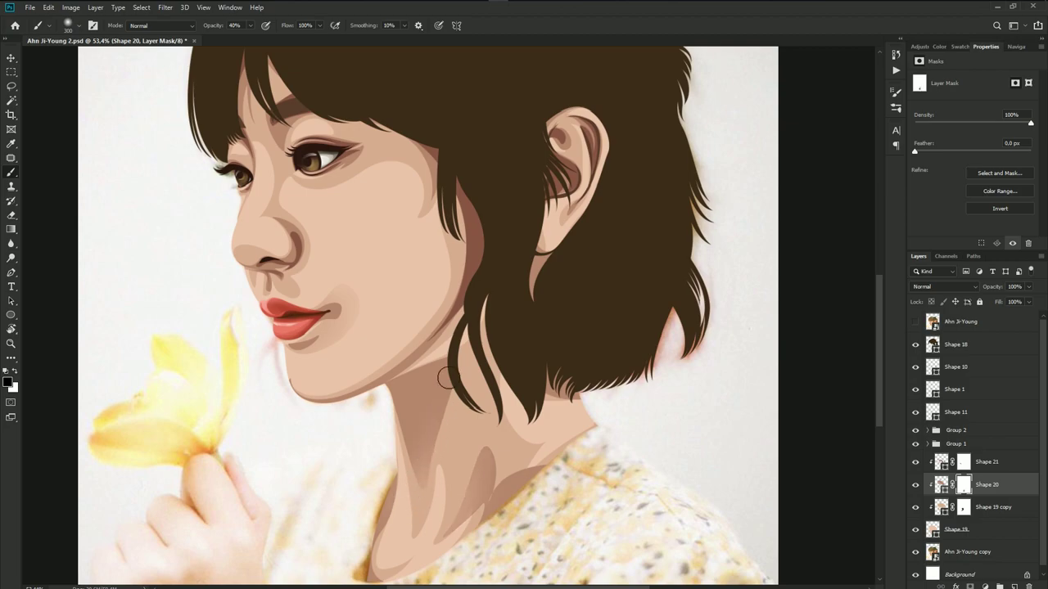
key("bracketleft")
key("bracketleft")
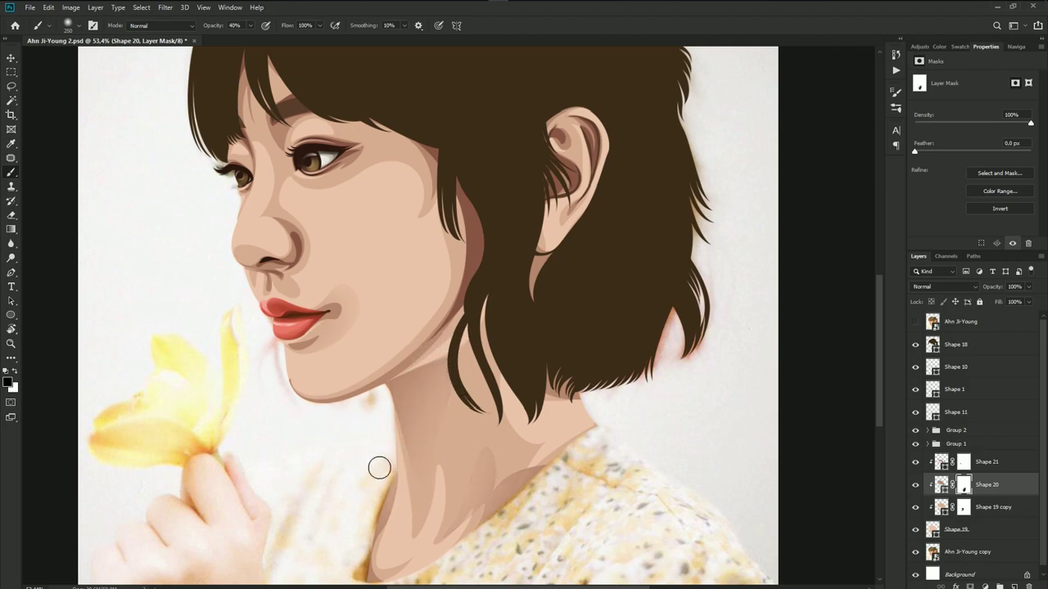
key("bracketleft")
left_click_drag(504, 505, 485, 399)
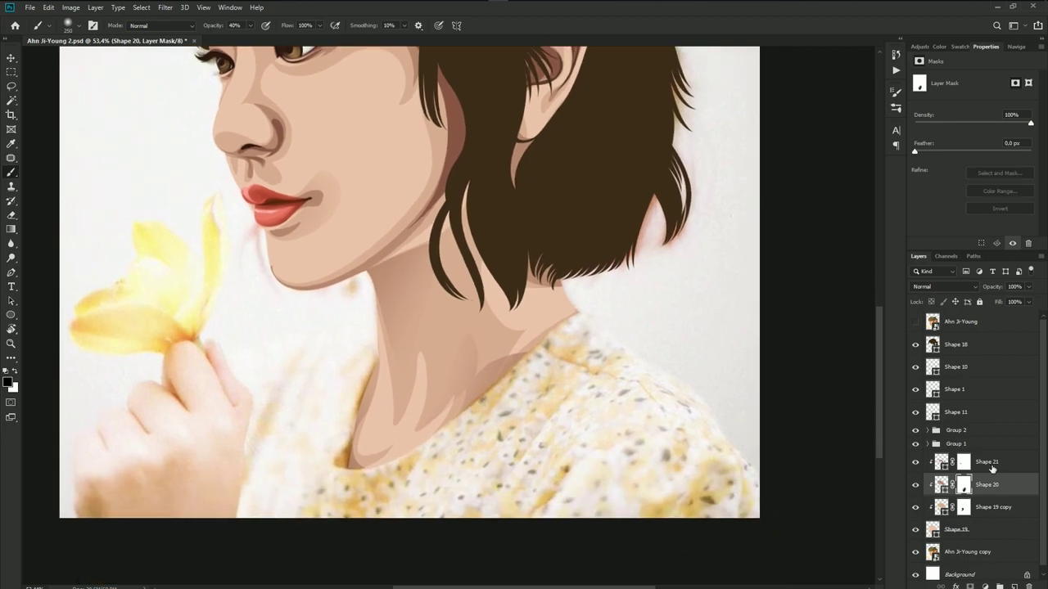
- On Shape 21, trace a closed shadow shape along the neck's left edge
left_click(986, 462)
key("p")
scroll(426, 429, "up", 3)
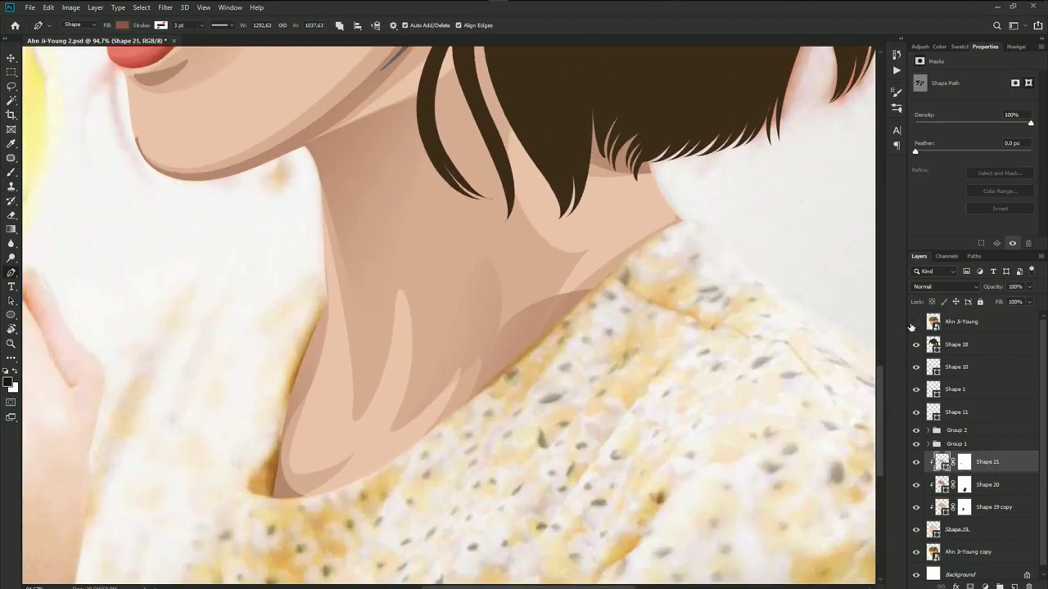
left_click(915, 323)
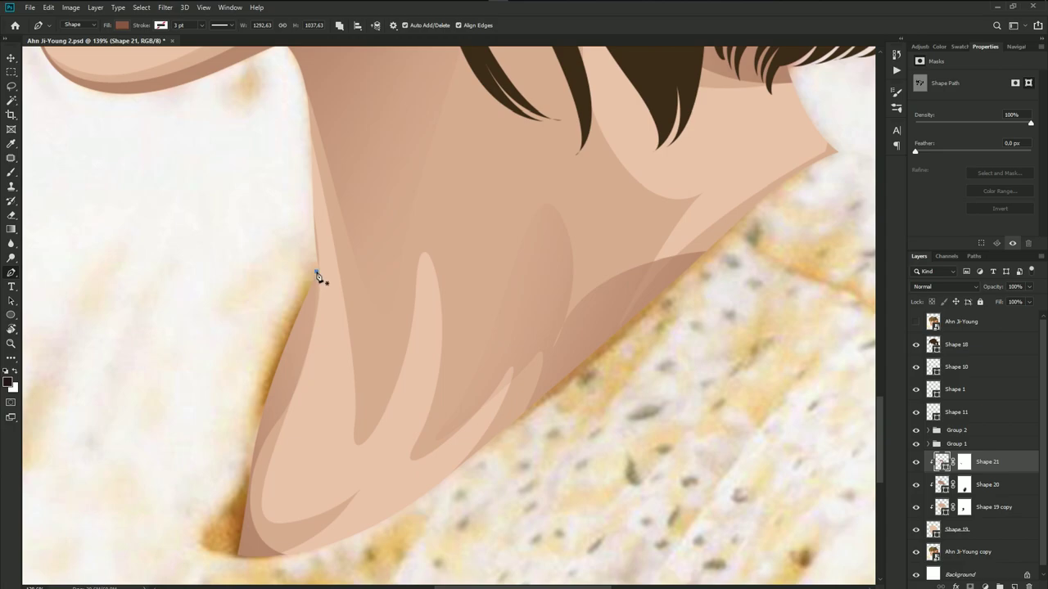
left_click_drag(267, 410, 215, 464)
scroll(269, 417, "down", 3)
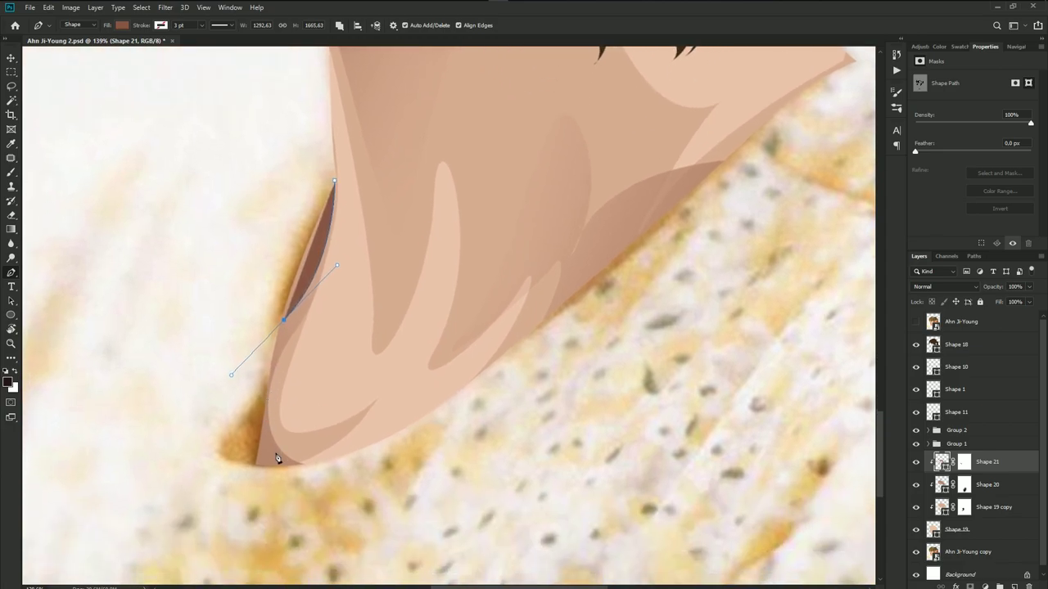
left_click_drag(297, 470, 316, 470)
left_click_drag(246, 463, 274, 274)
left_click_drag(292, 237, 339, 175)
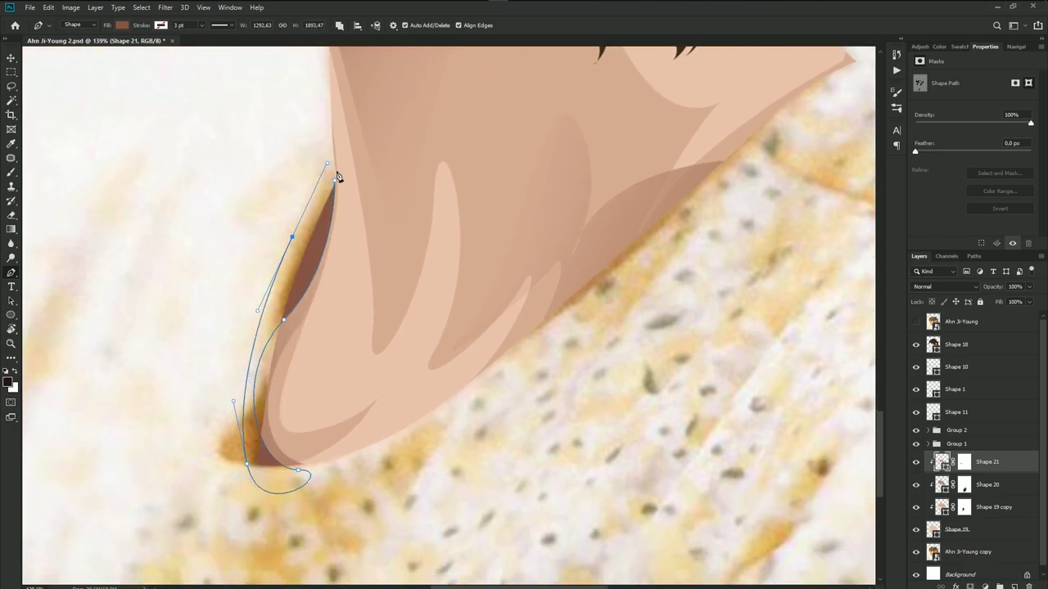
left_click(334, 180)
- Fade the neck-edge shadow by painting on Shape 21's layer mask
left_click(963, 463)
key("b")
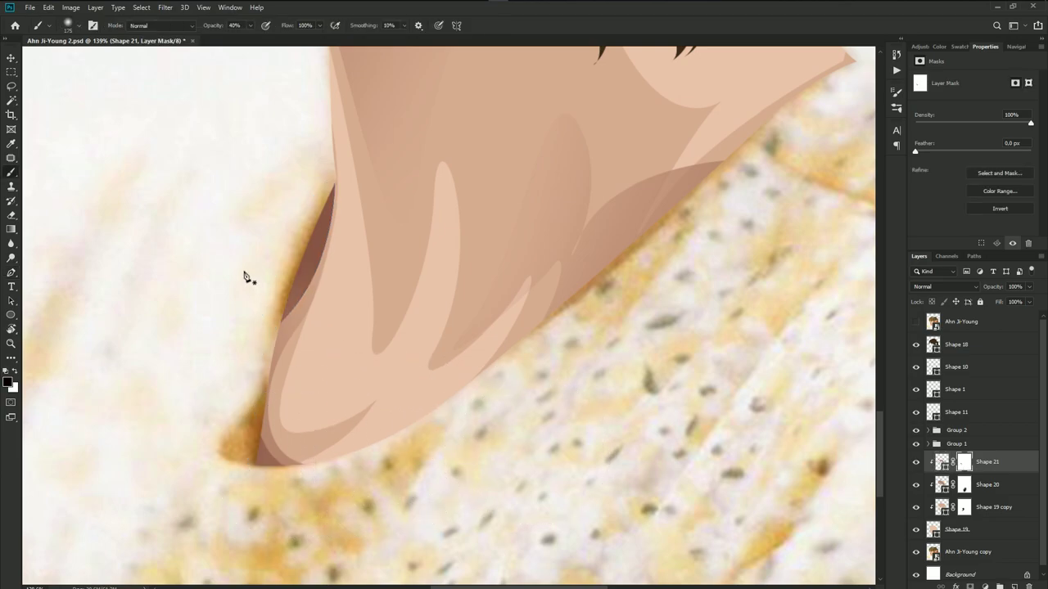
left_click_drag(243, 276, 327, 218)
scroll(368, 298, "down", 3)
scroll(367, 298, "down", 3)
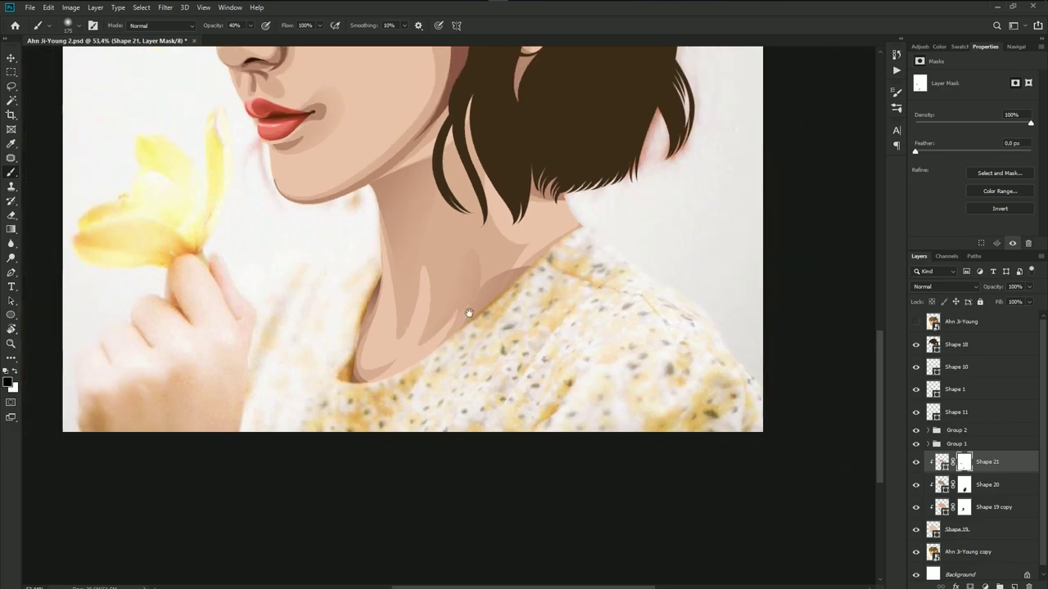
left_click_drag(440, 311, 440, 393)
- Reactivate Shape 20's mask with black as painting colour, comparing against the reference photo
key("x")
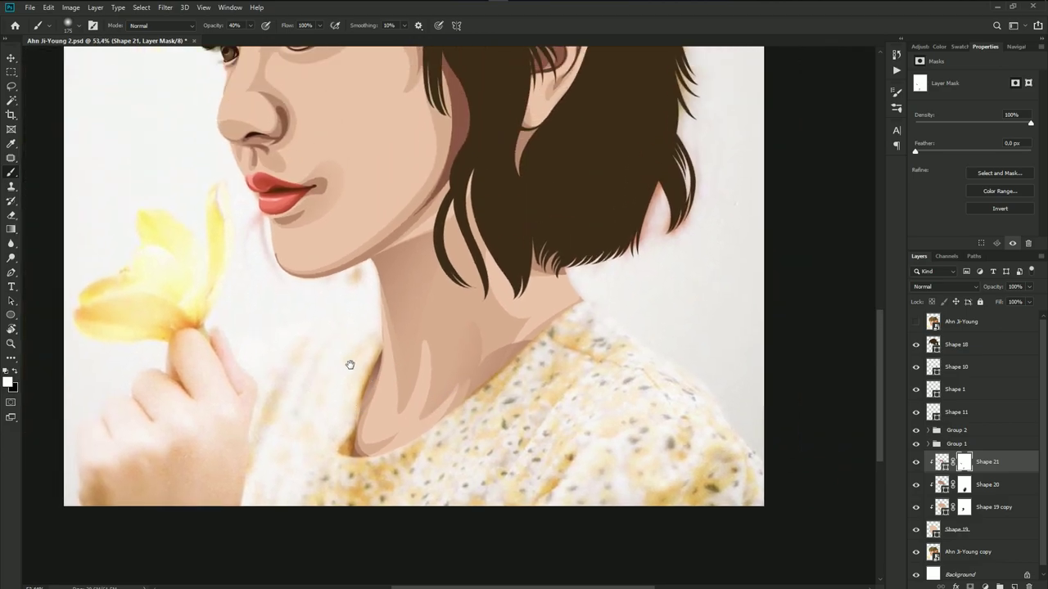
key("x")
left_click(916, 323)
left_click(915, 323)
left_click(983, 487)
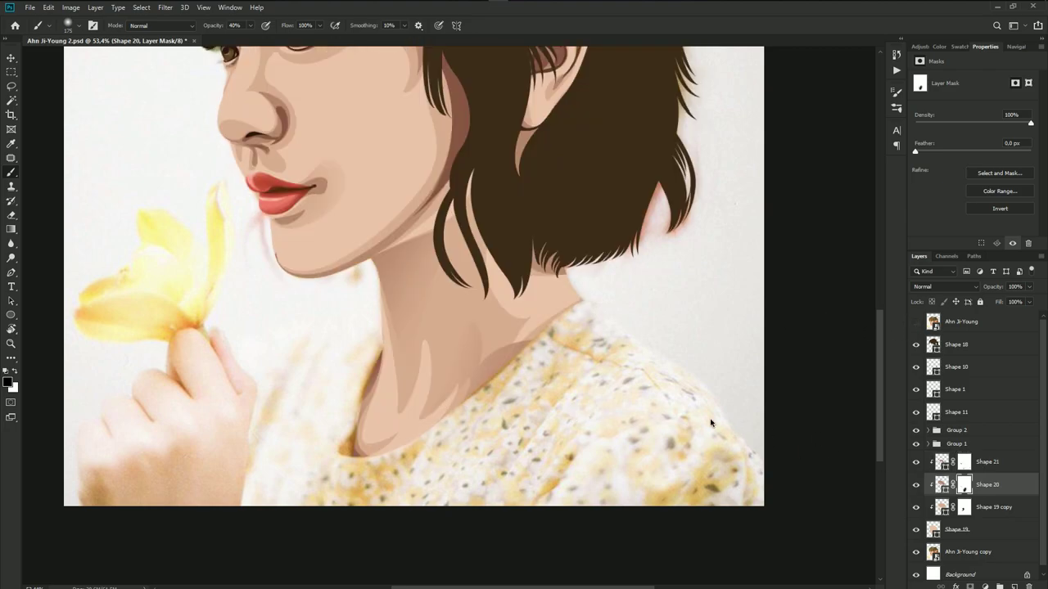
key("x")
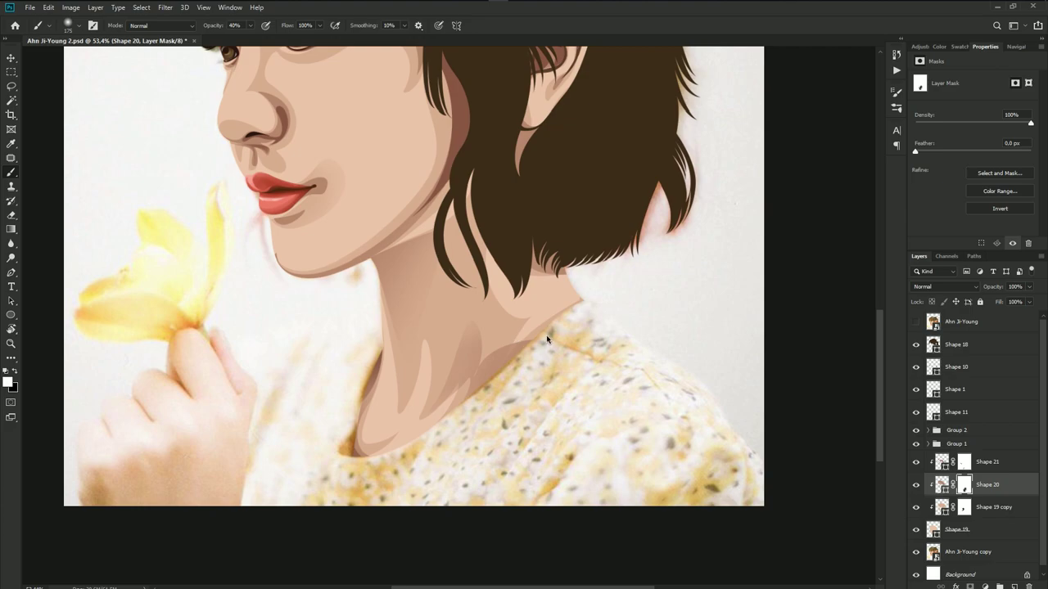
key("x")
left_click(916, 322)
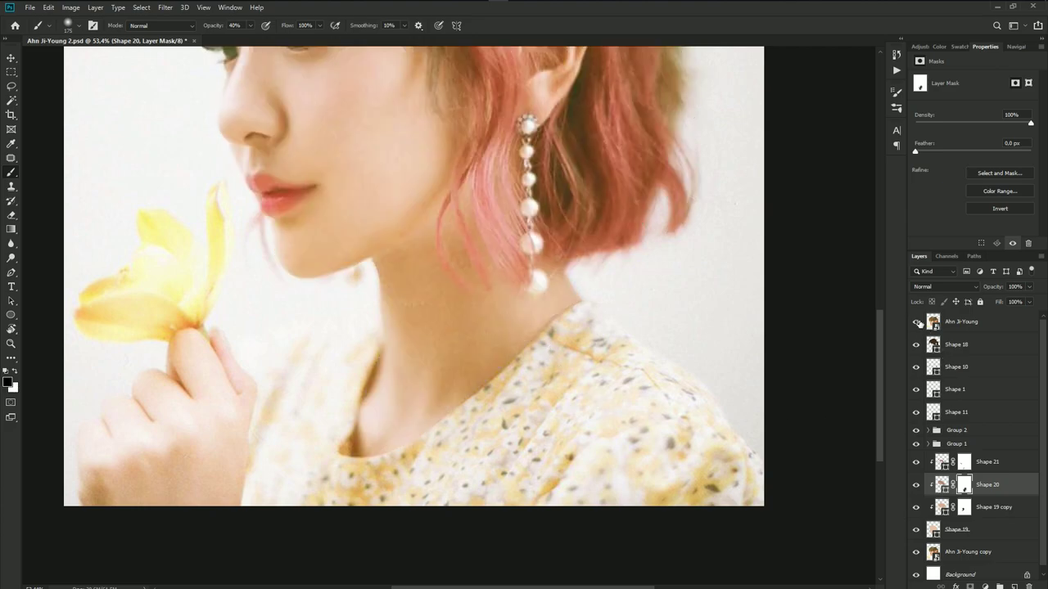
left_click(916, 323)
scroll(493, 350, "down", 3)
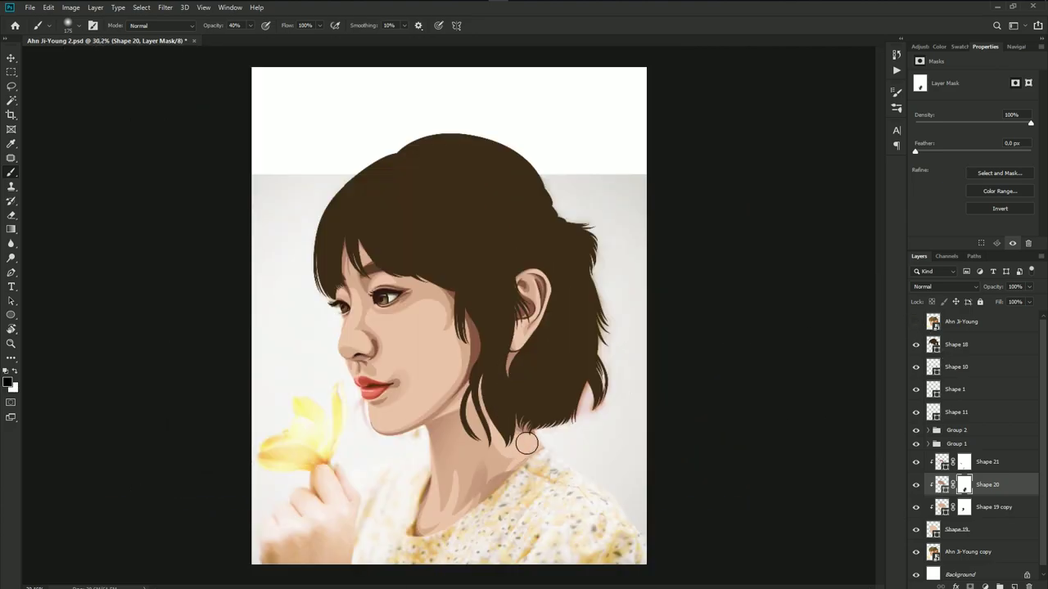
- Pull Shape 20's lower neck anchors upward and smooth the shadow curve near the collar
scroll(532, 512, "up", 2)
key("p")
scroll(533, 513, "up", 1)
scroll(415, 420, "up", 2)
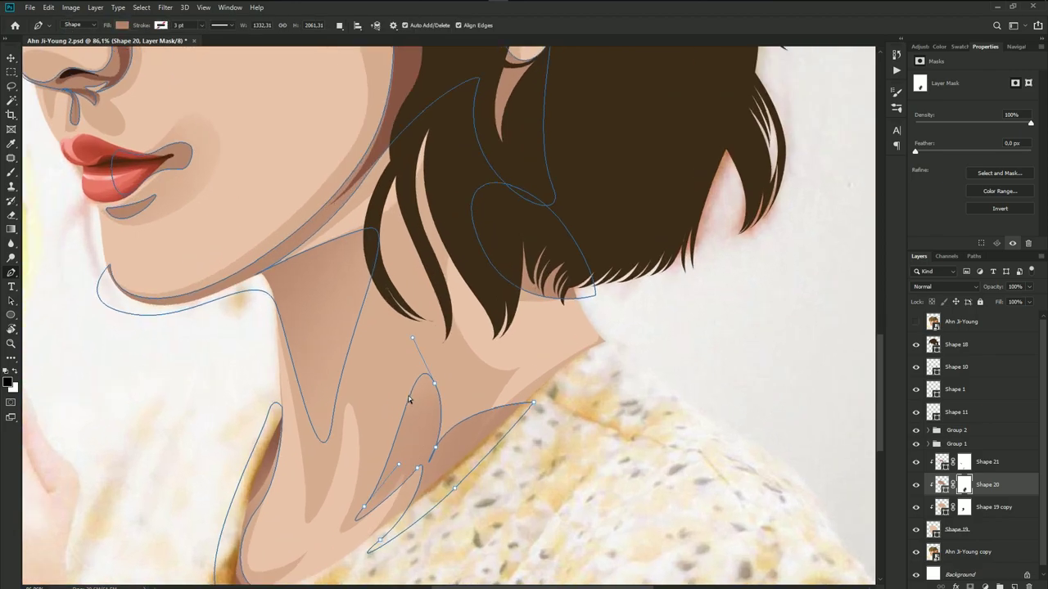
left_click_drag(409, 399, 402, 370)
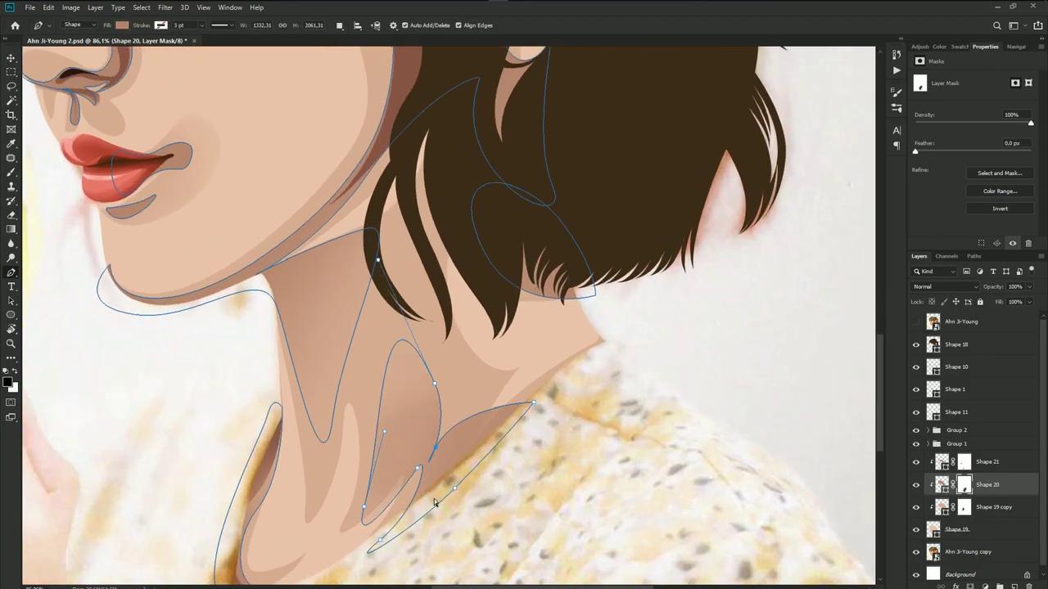
left_click_drag(418, 468, 411, 459)
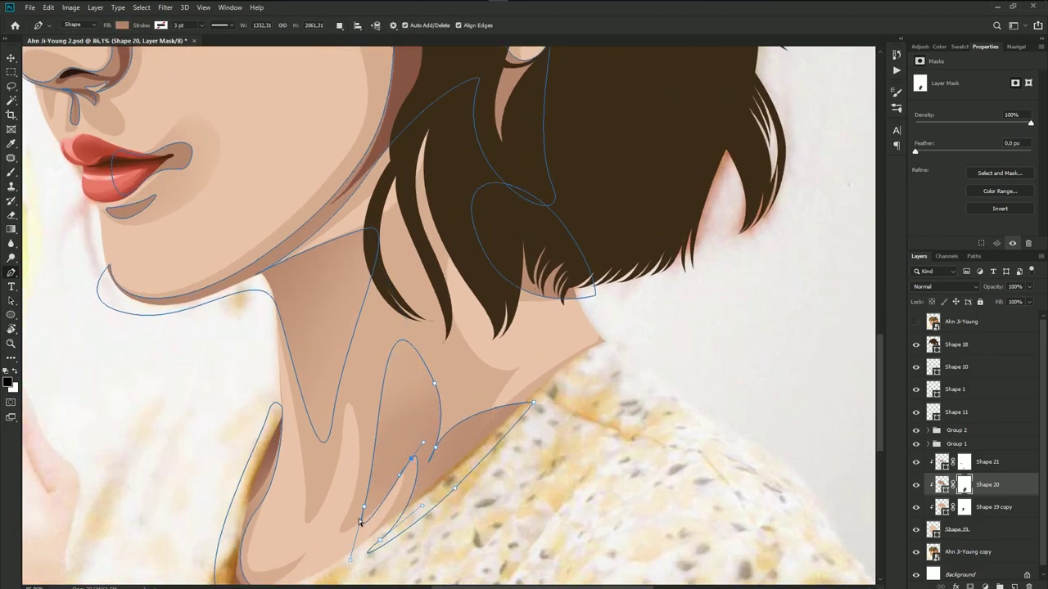
left_click_drag(363, 509, 362, 498)
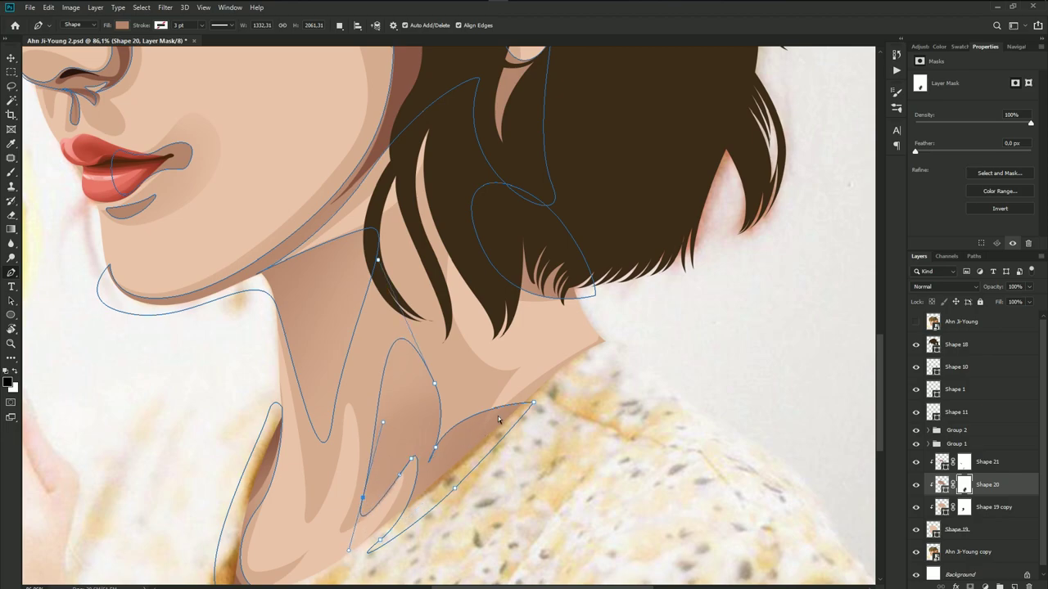
left_click_drag(437, 450, 435, 464)
left_click(950, 323)
scroll(532, 401, "down", 5)
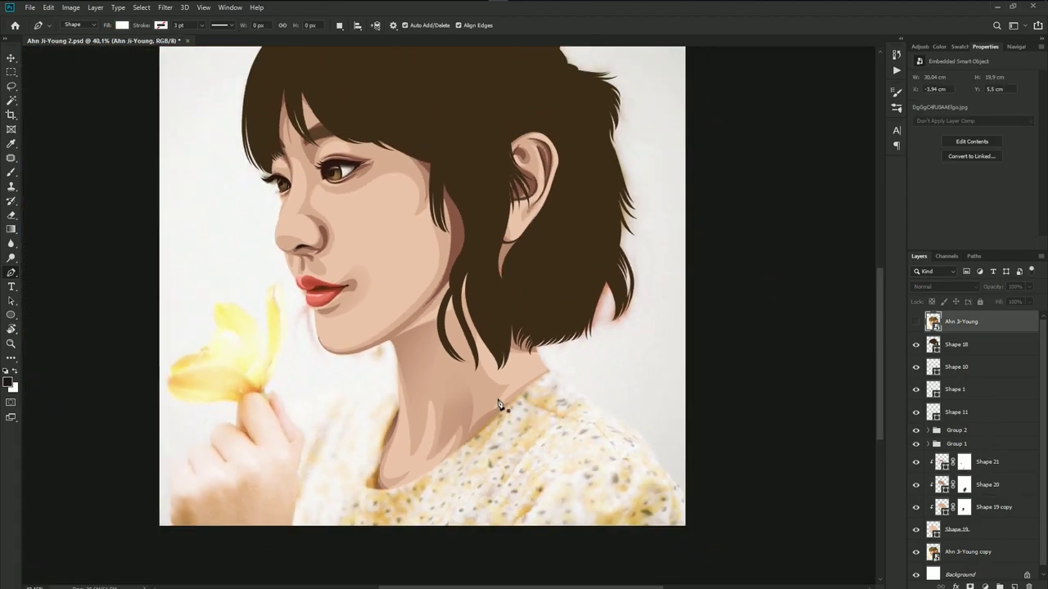
- Paint Shape 19 copy's mask with a soft black brush to fade the neck shadow edge
left_click(963, 508)
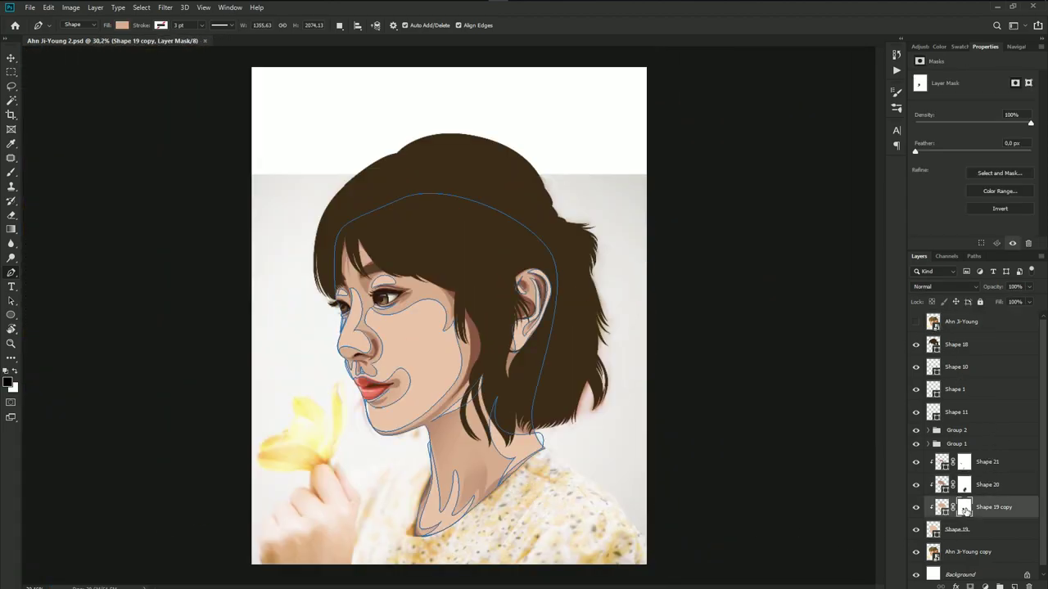
key("b")
scroll(482, 528, "up", 2)
scroll(459, 524, "up", 1)
left_click_drag(467, 521, 416, 474)
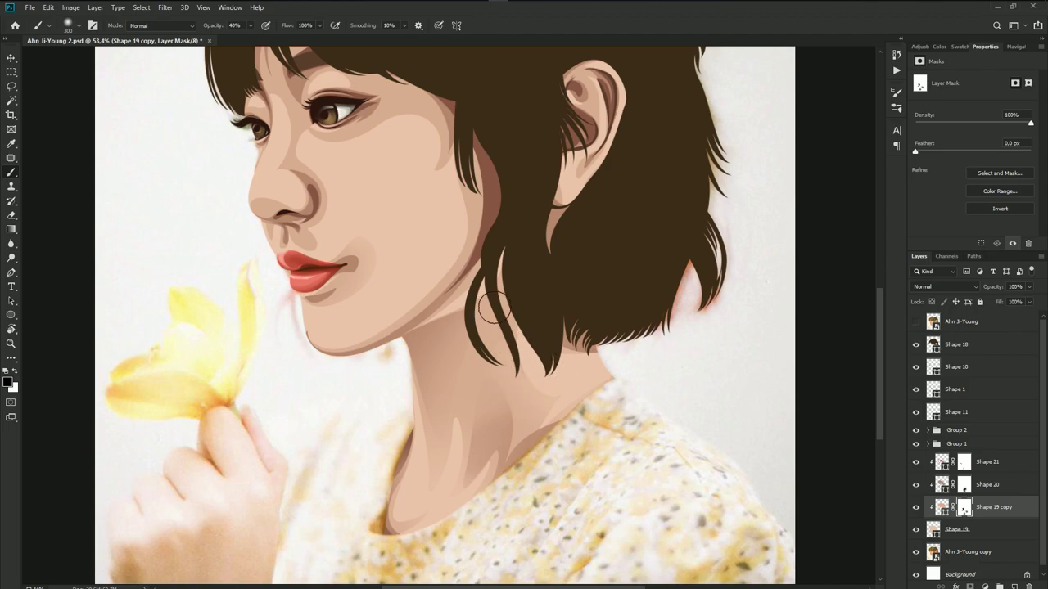
key("bracketleft")
scroll(517, 433, "down", 3, "alt")
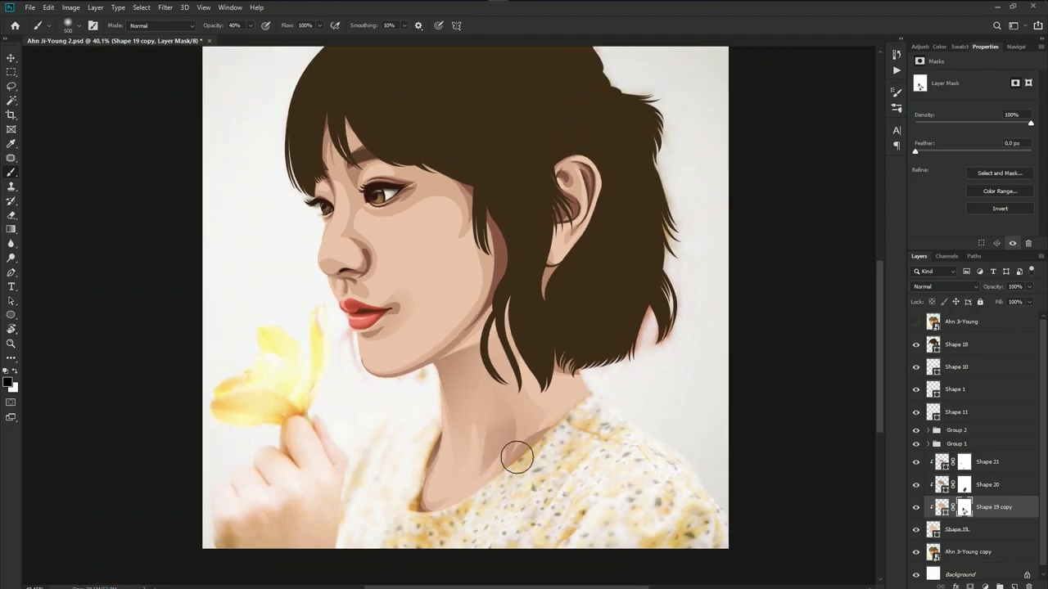
scroll(510, 451, "down", 3, "alt")
- Target Shape 20's layer mask with black as the painting colour
left_click(964, 488)
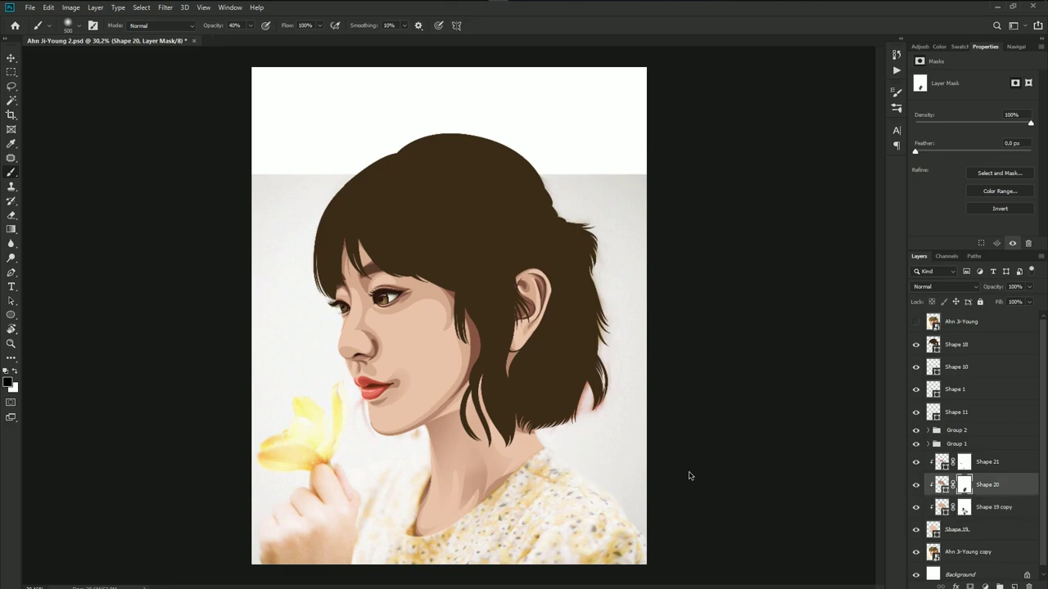
scroll(466, 422, "up", 2, "alt")
scroll(453, 411, "up", 2, "alt")
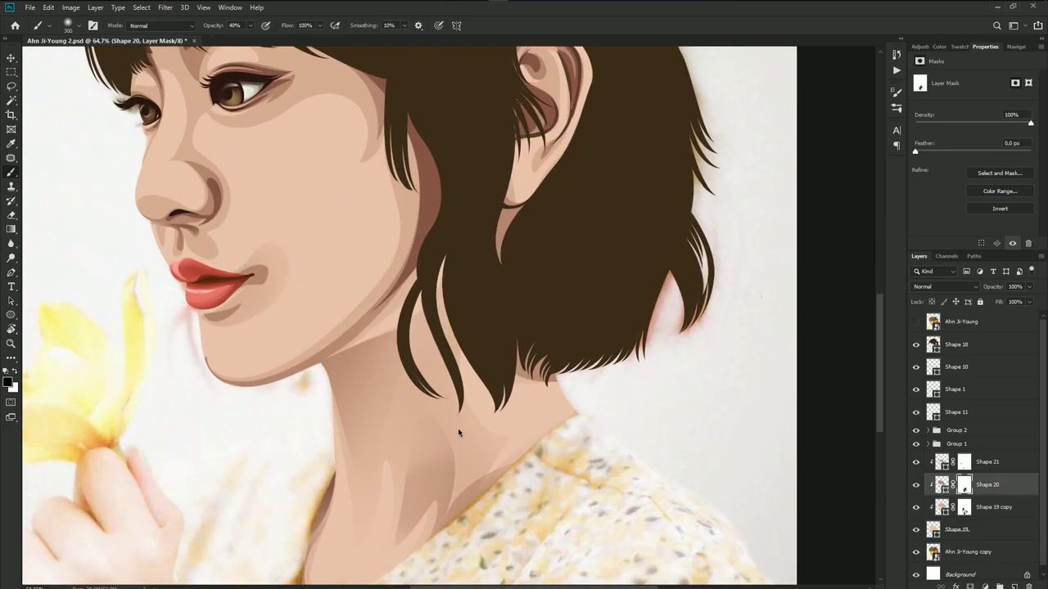
scroll(459, 432, "down", 2, "alt")
scroll(491, 442, "down", 2, "alt")
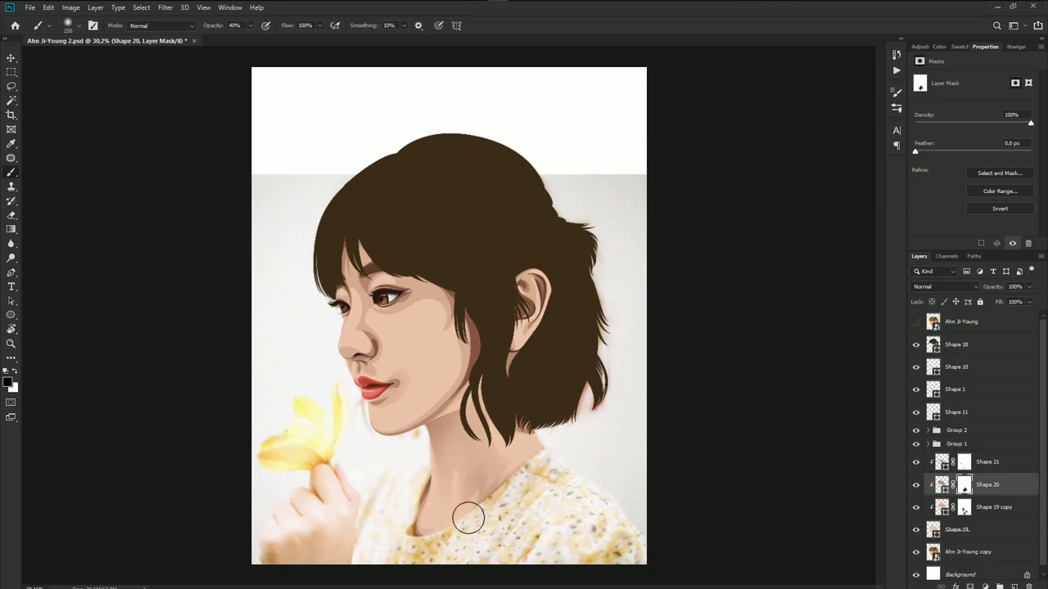
key("x")
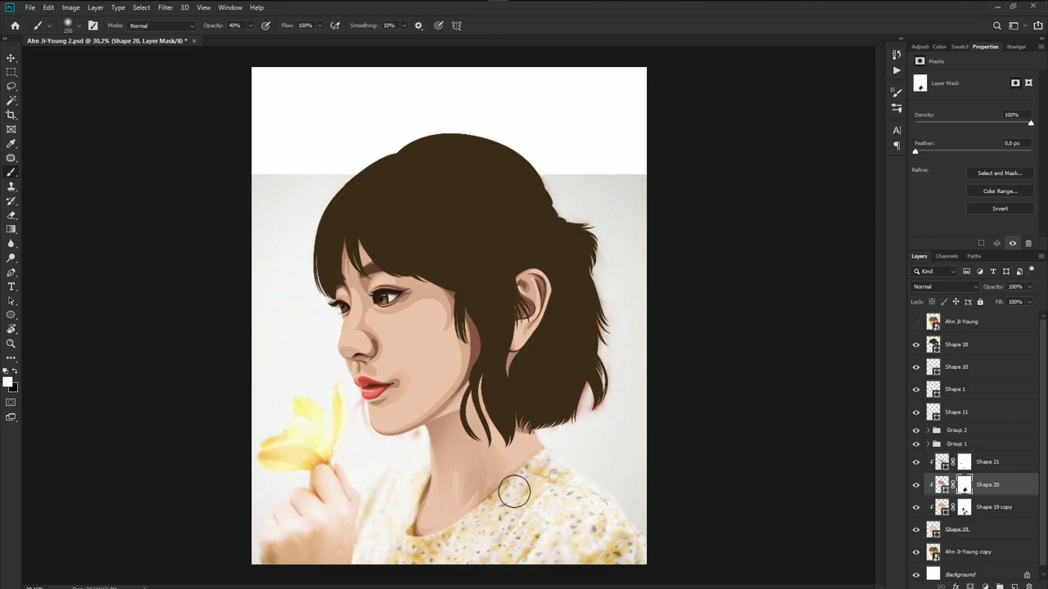
key("x")
scroll(540, 458, "down", 2)
scroll(433, 369, "up", 2)
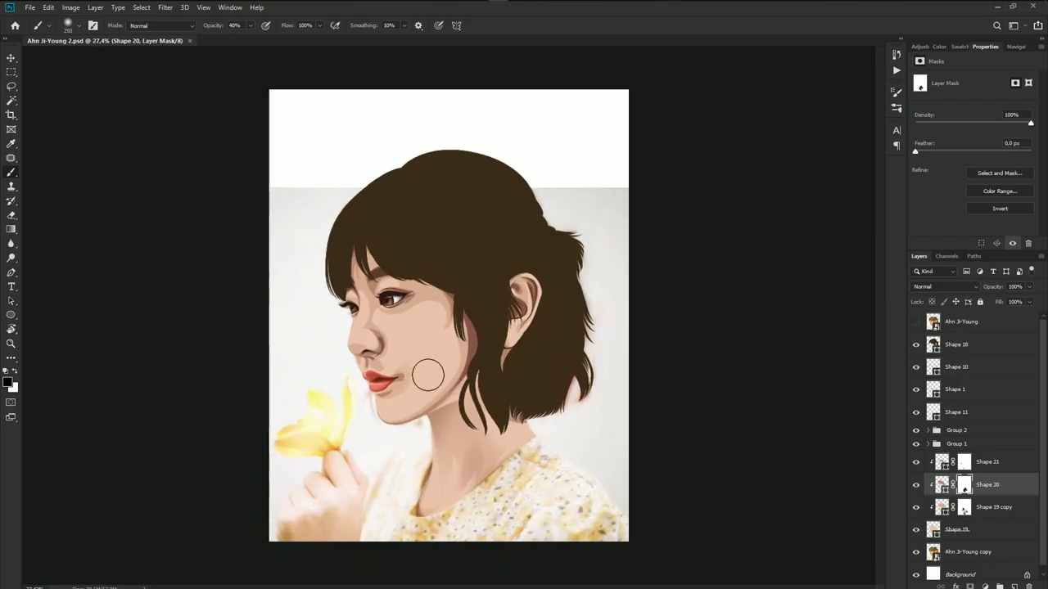
scroll(433, 410, "up", 3)
scroll(615, 432, "up", 4)
- Paint Shape 20's mask to soften the shading near the cheek
left_click(995, 507)
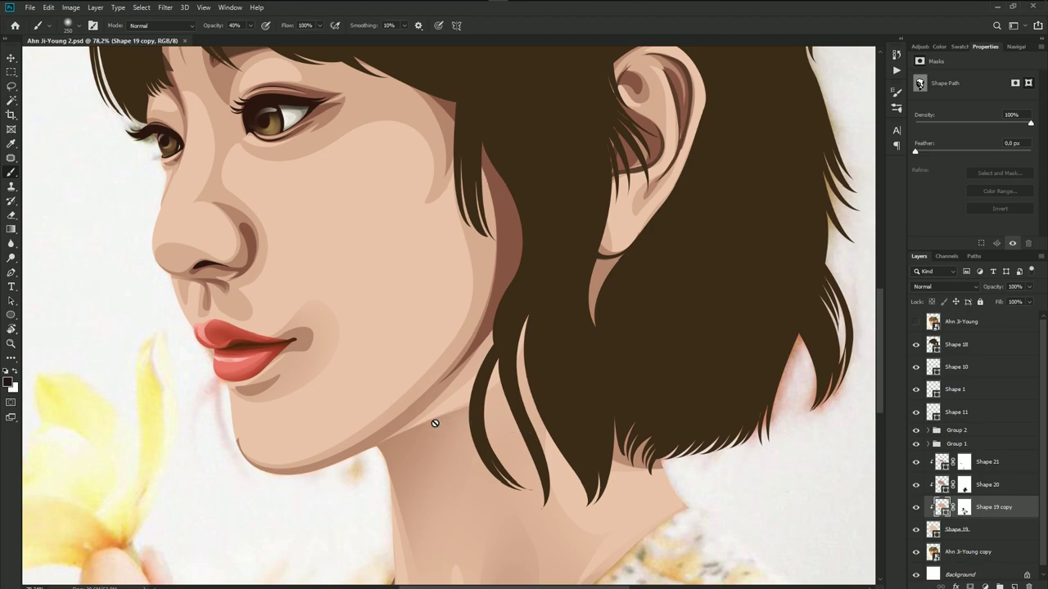
left_click(963, 486)
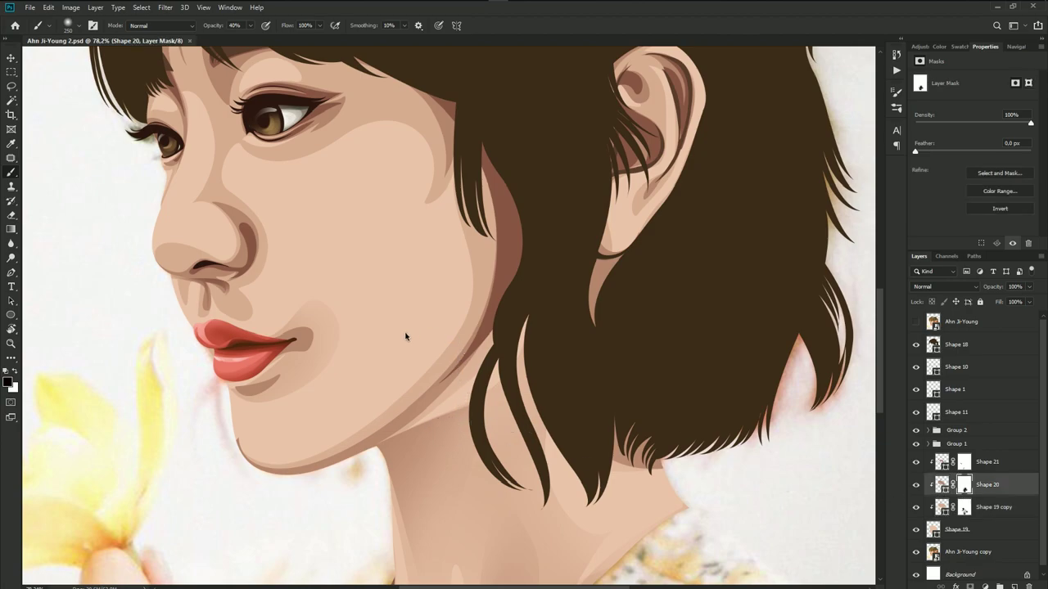
left_click_drag(363, 421, 320, 369)
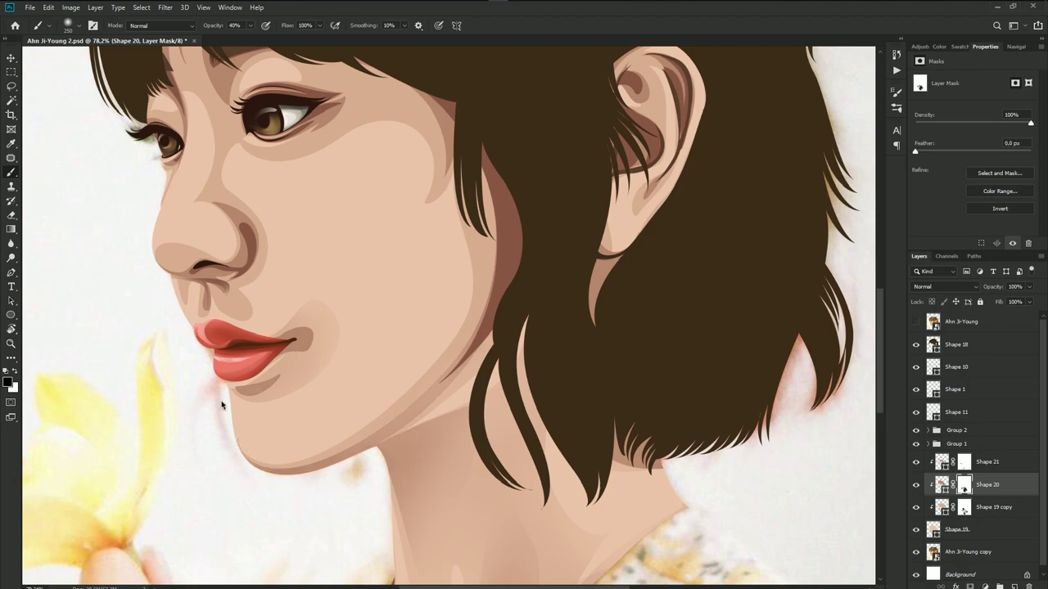
scroll(283, 352, "up", 2)
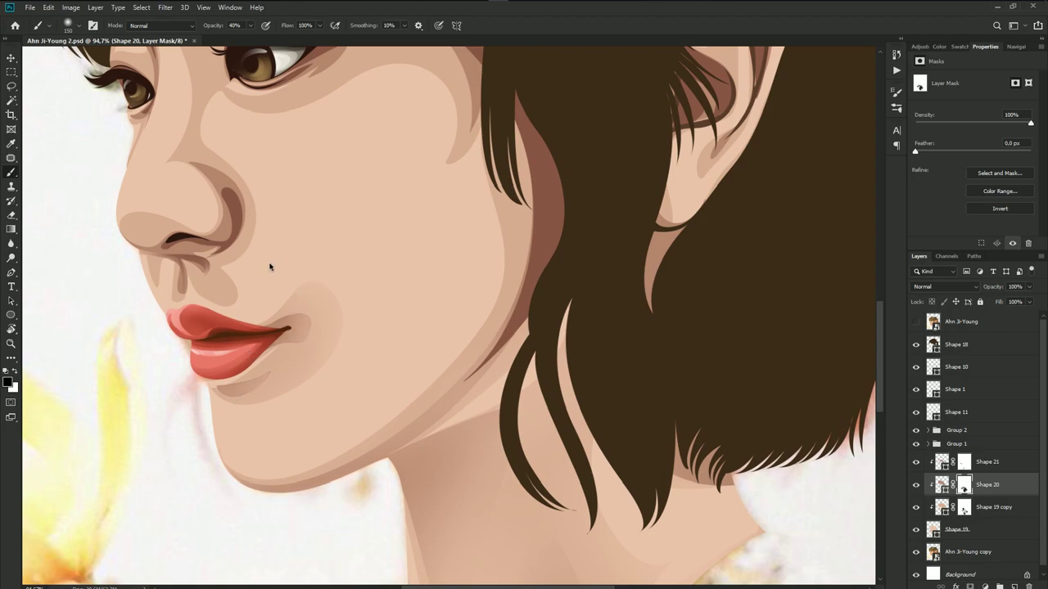
scroll(429, 365, "down", 3)
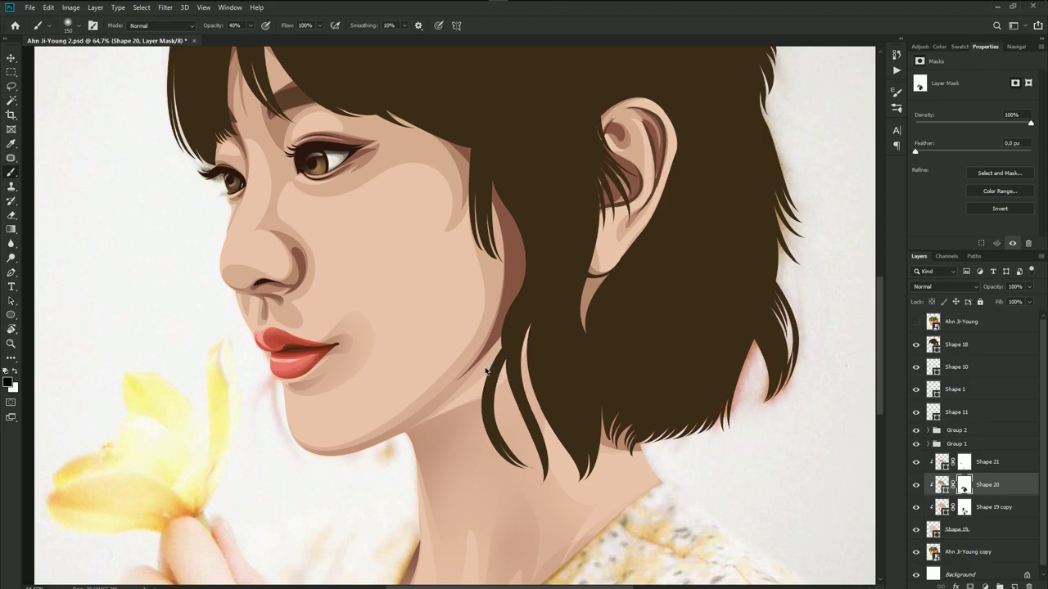
scroll(369, 302, "up", 1)
scroll(319, 262, "up", 1)
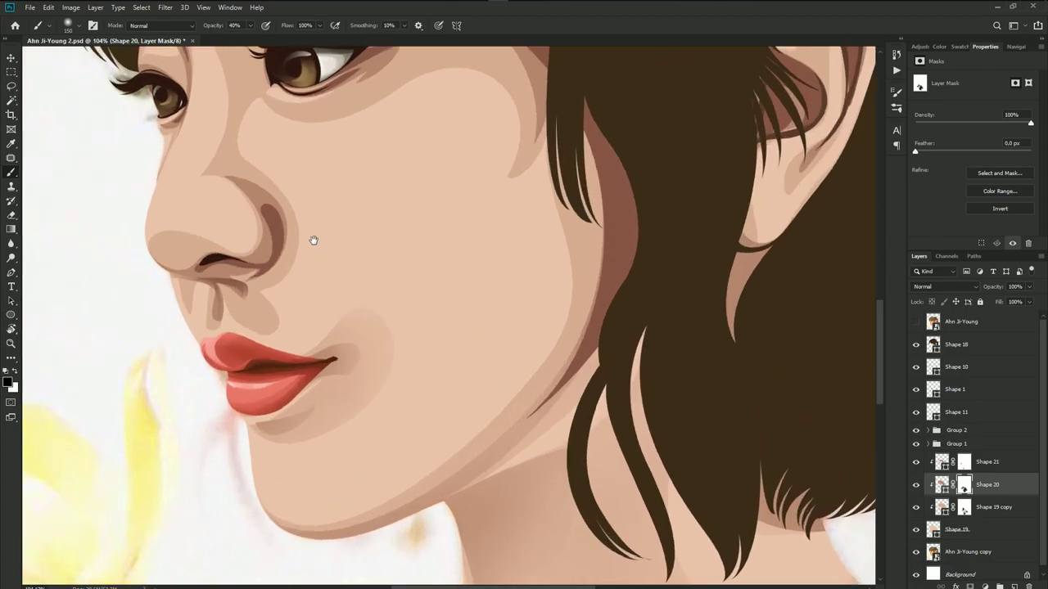
scroll(360, 290, "up", 1)
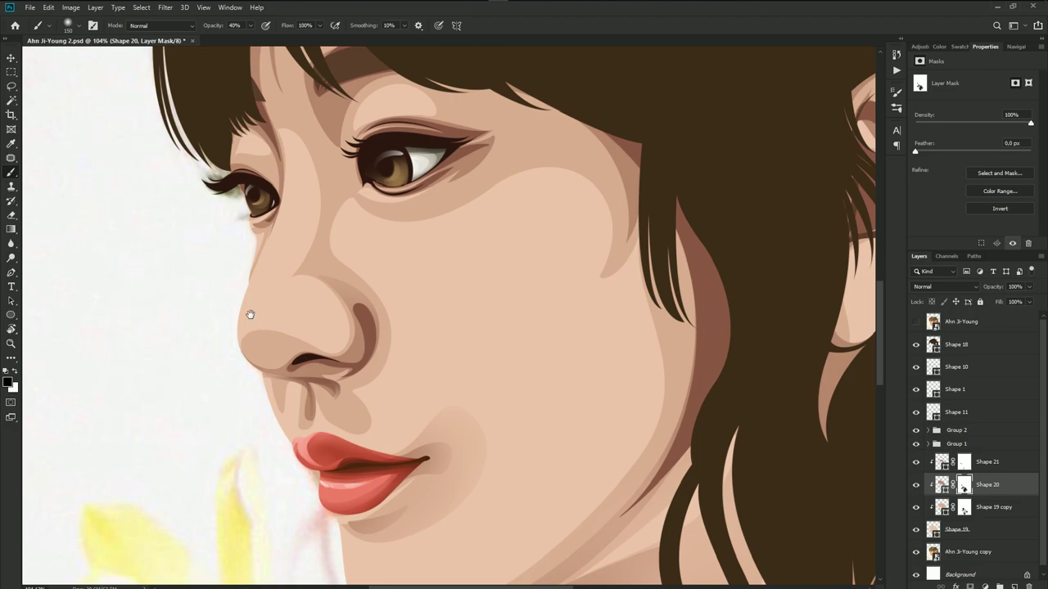
left_click_drag(283, 306, 317, 368)
scroll(310, 301, "down", 2)
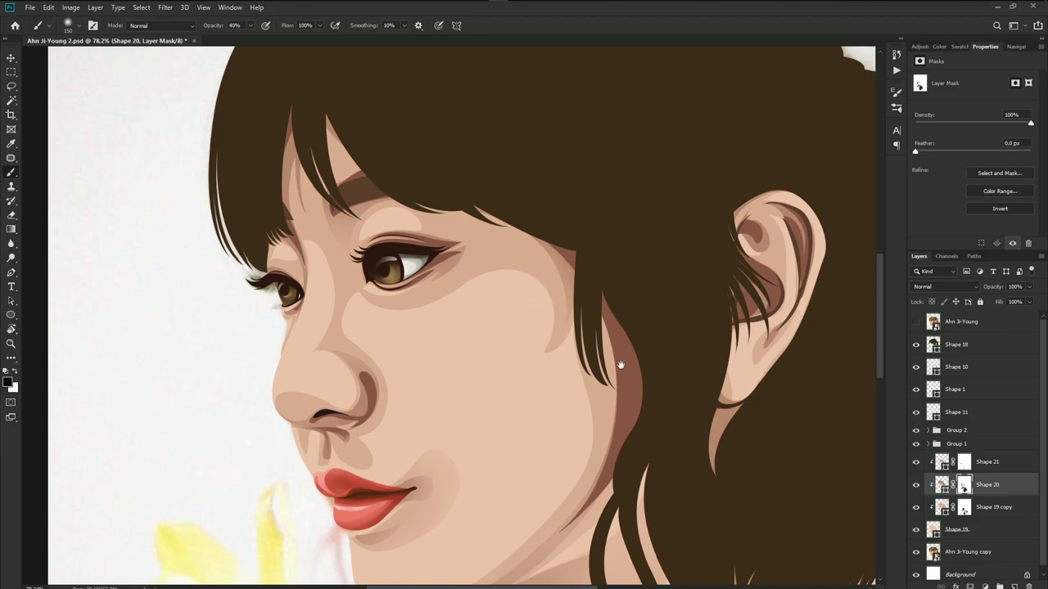
scroll(620, 364, "down", 3)
- Save, then return to Shape 19 copy's mask below the nose with brush sizes 90 and 150
key("ctrl+s")
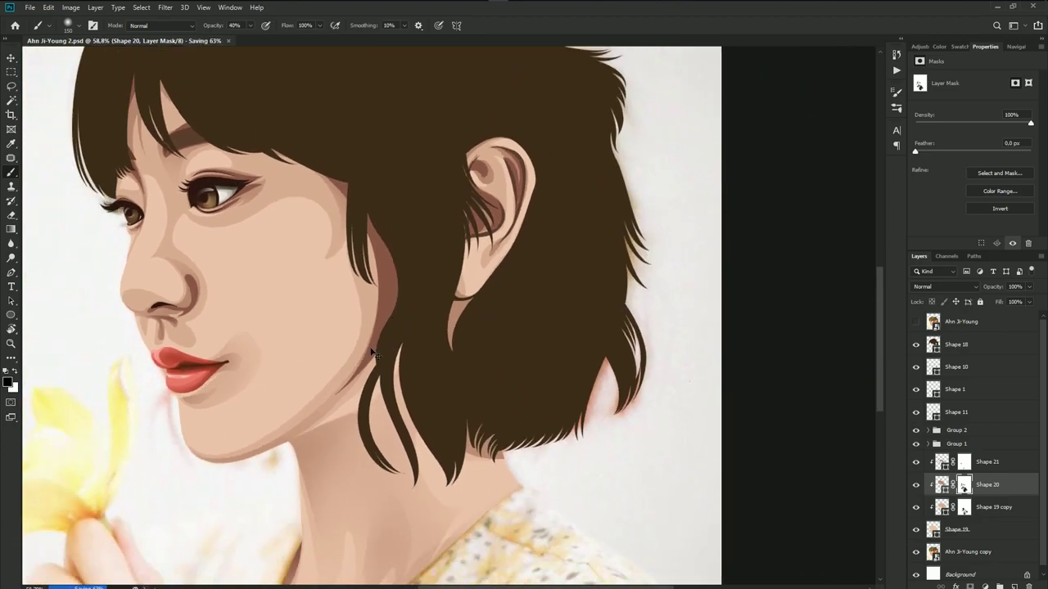
left_click_drag(483, 409, 642, 404)
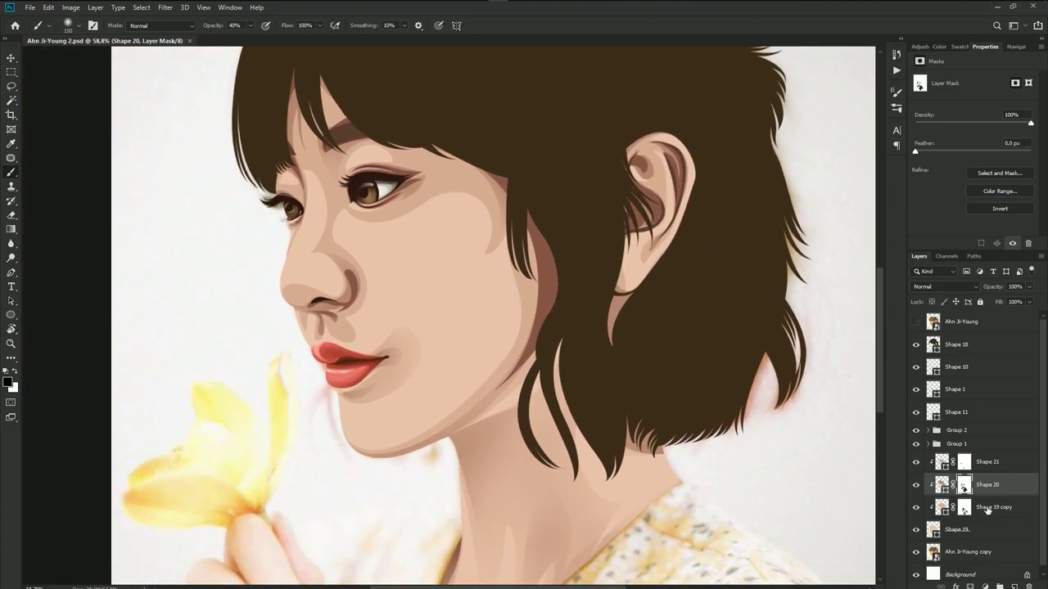
left_click(987, 509)
scroll(387, 418, "up", 4)
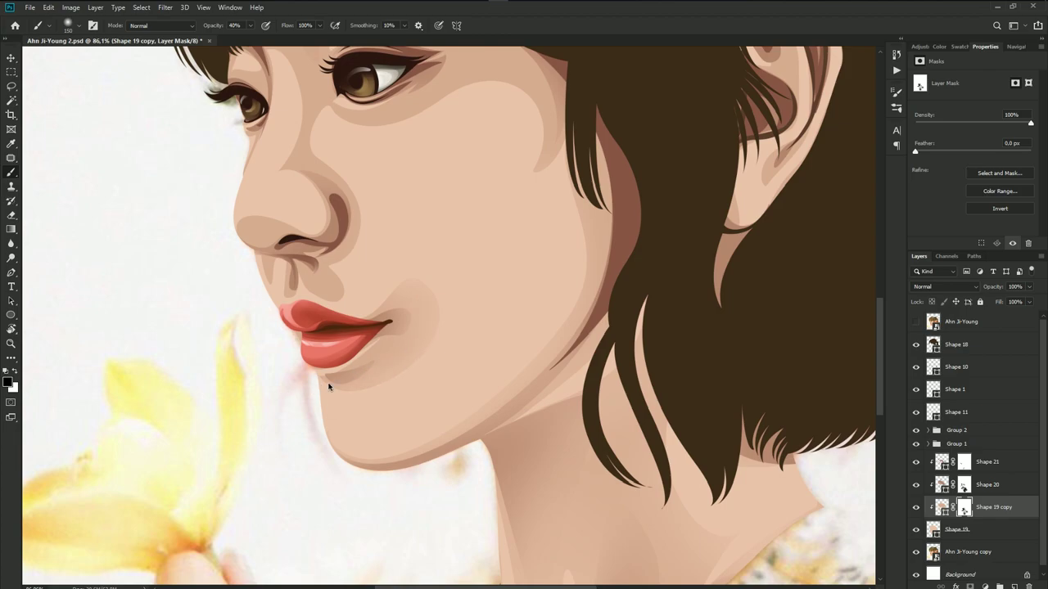
left_click_drag(328, 386, 309, 376)
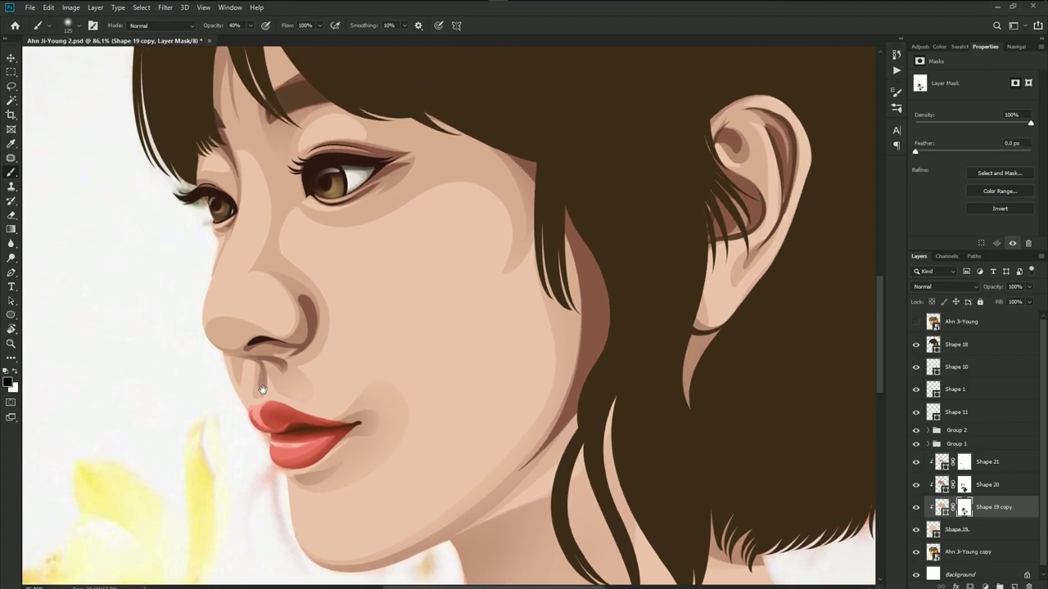
key("bracketleft")
key("bracketleft")
left_click_drag(320, 285, 308, 355)
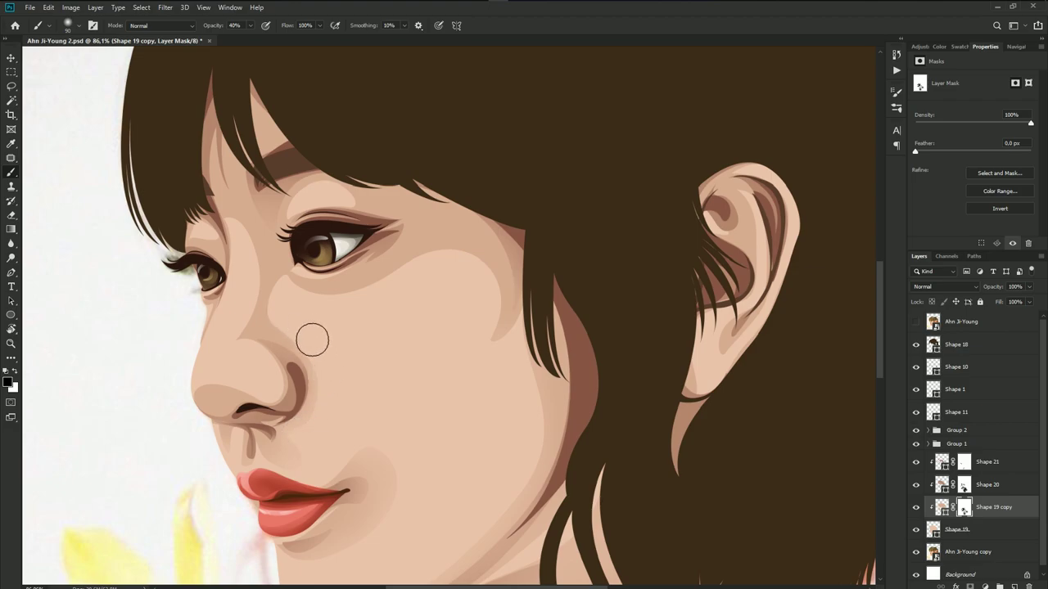
key("bracketright")
key("bracketright")
key("bracketright")
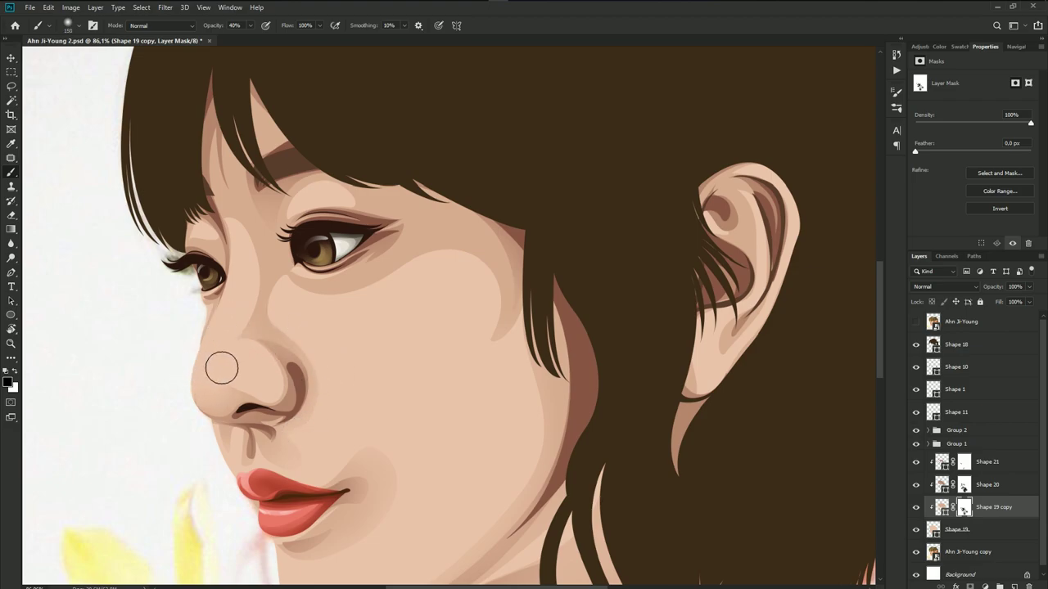
left_click(913, 323)
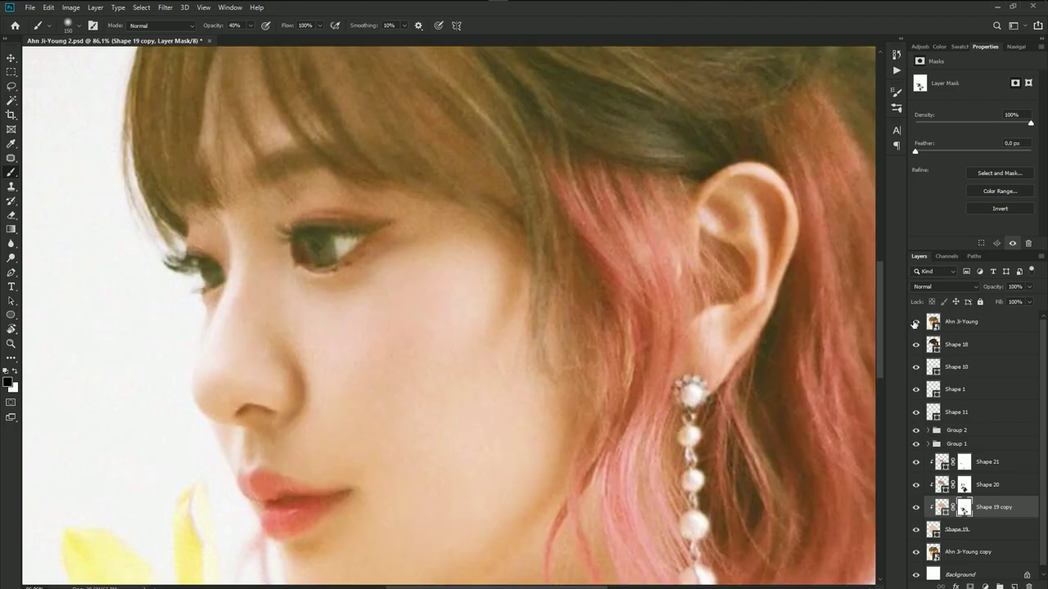
left_click(915, 322)
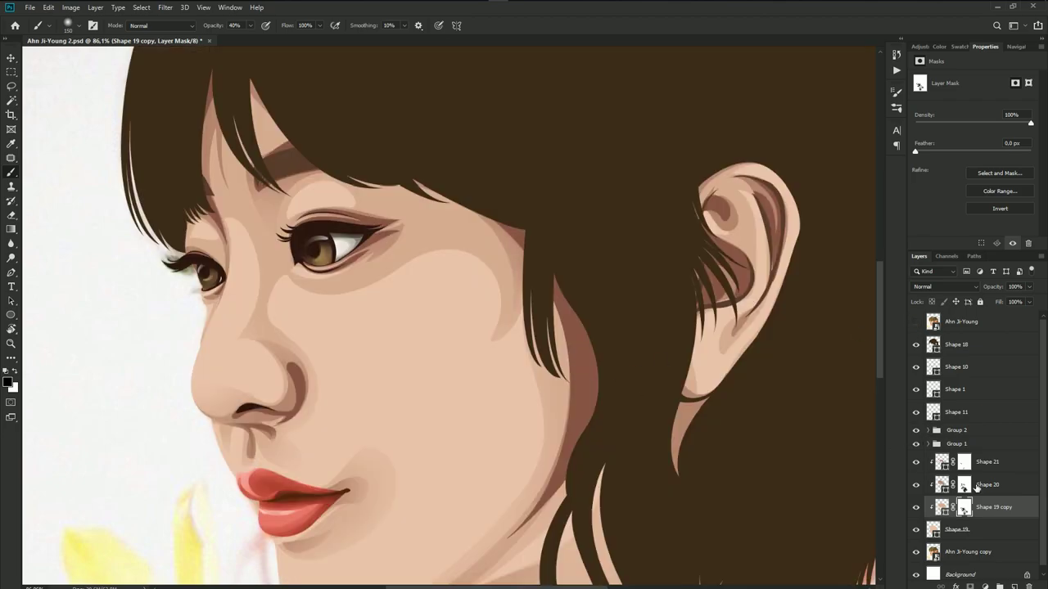
- Close the Shape 19 copy nose-shading path with a curved point and save
key("p")
scroll(250, 346, "up", 1)
scroll(277, 354, "up", 1)
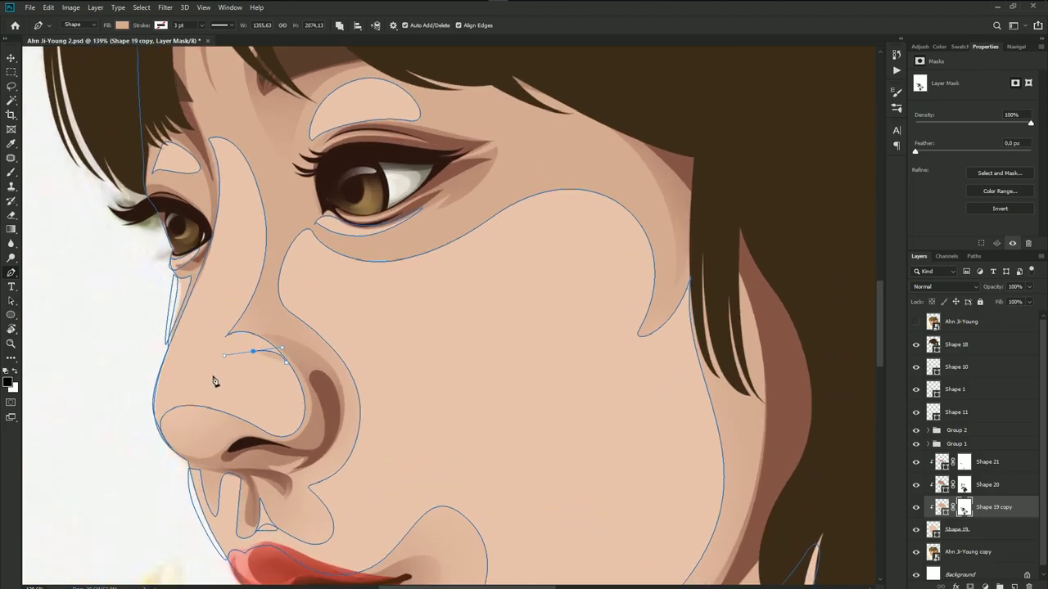
left_click_drag(210, 377, 231, 347)
left_click(286, 362)
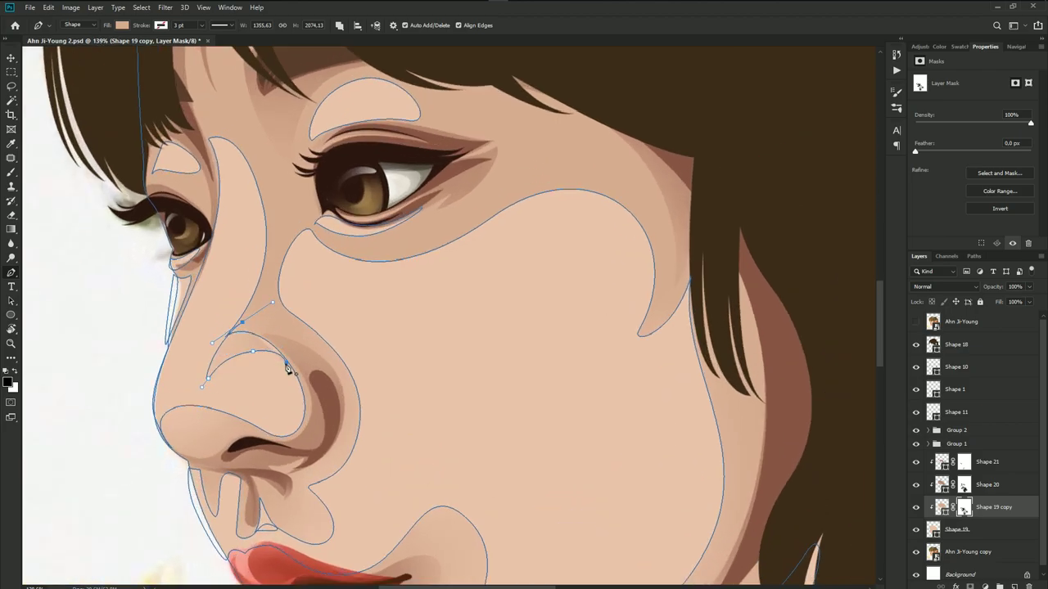
left_click_drag(287, 365, 288, 366)
left_click(952, 327)
scroll(374, 360, "down", 6)
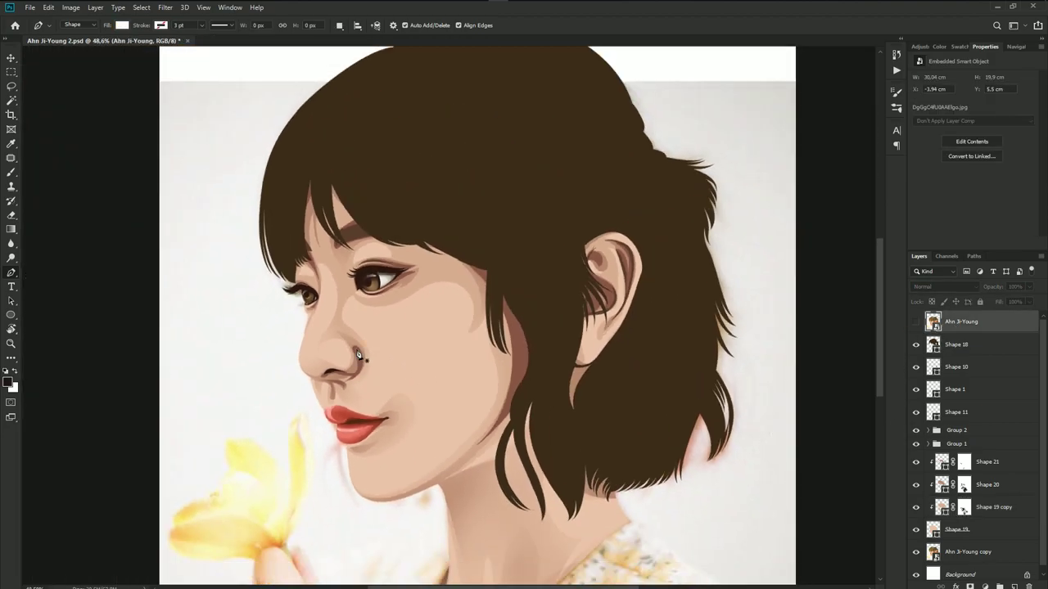
key("ctrl+s")
scroll(370, 365, "up", 2)
scroll(369, 366, "up", 2)
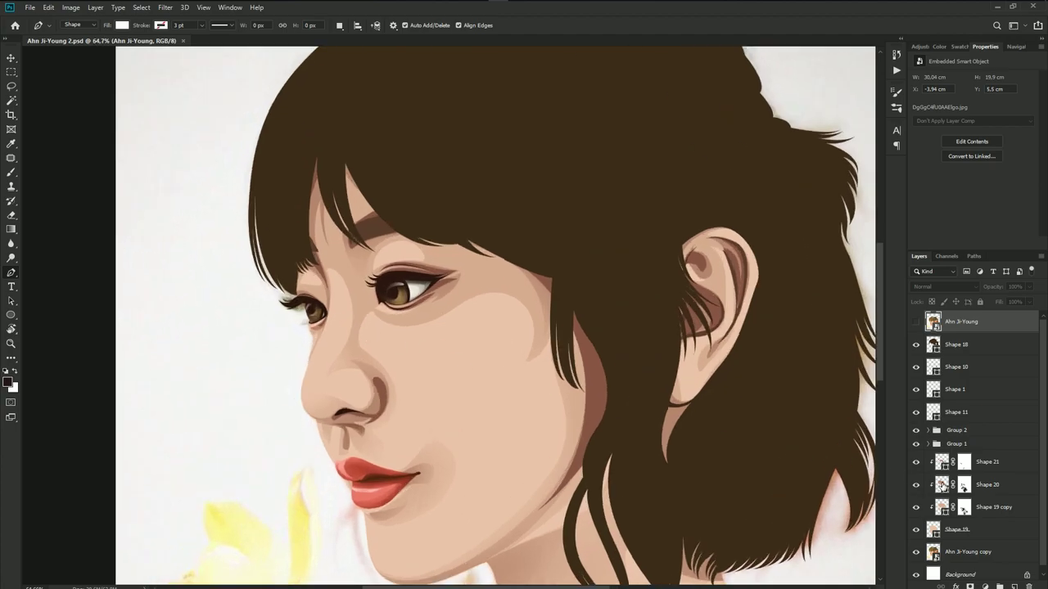
- Check the reference photo, then reshape the nose-bridge curve and the nostril-top point
left_click(964, 509)
key("b")
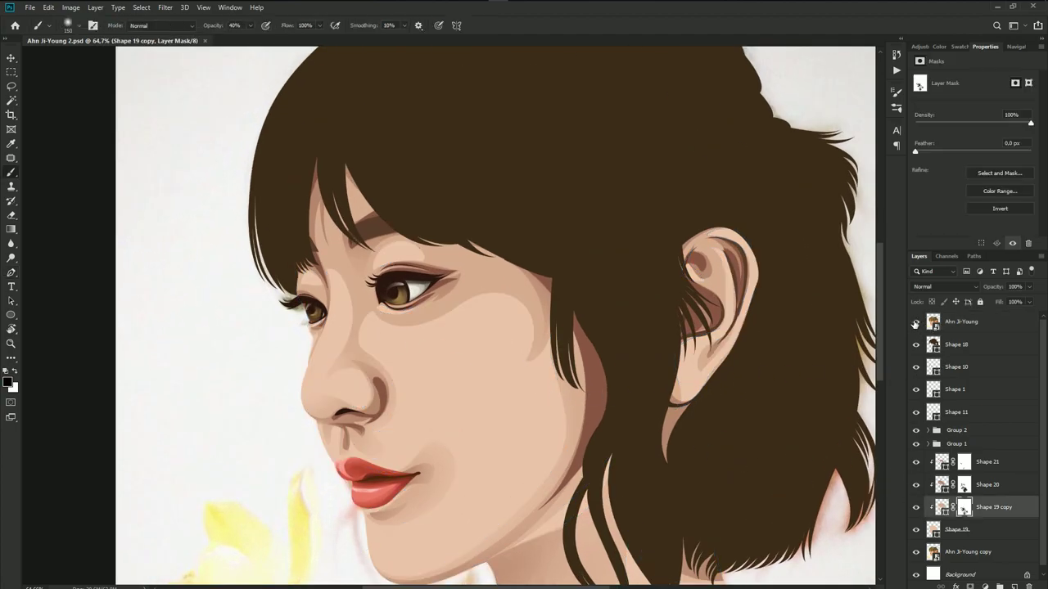
left_click(915, 322)
left_click(915, 322)
key("p")
scroll(345, 322, "up", 5)
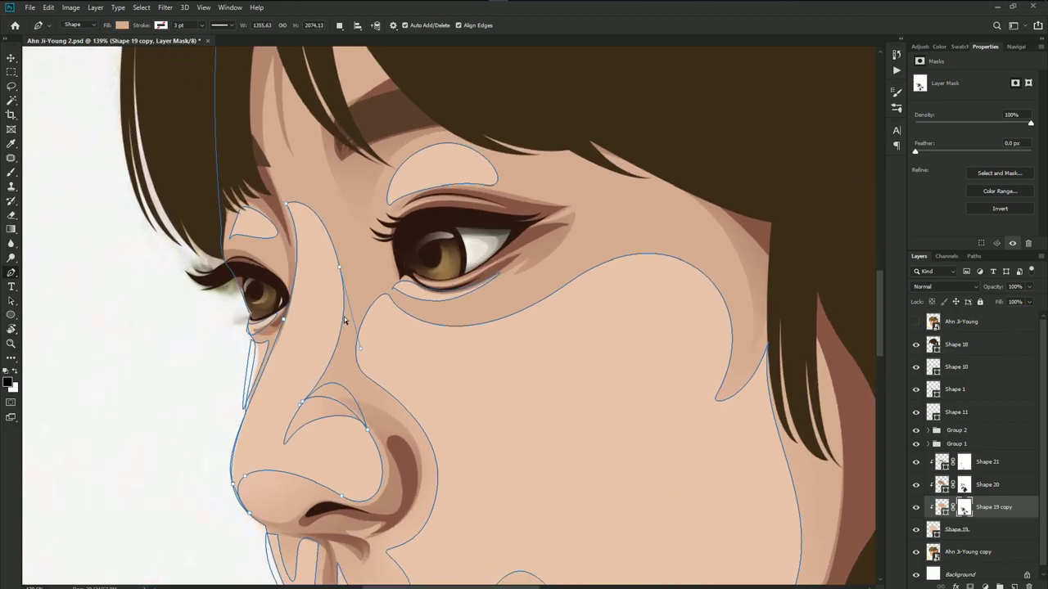
left_click_drag(341, 270, 324, 264)
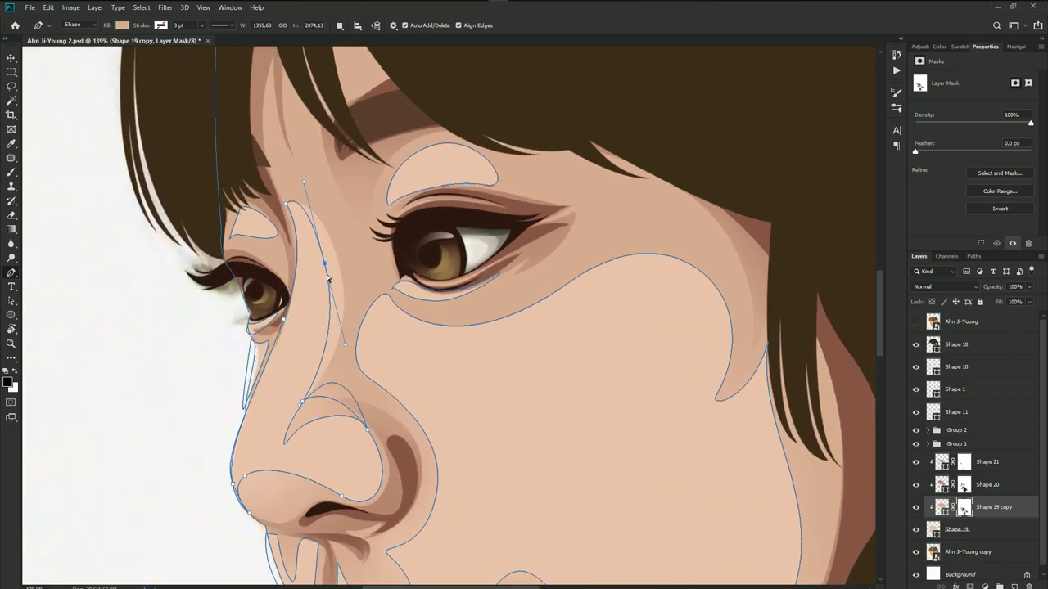
left_click_drag(345, 344, 326, 312)
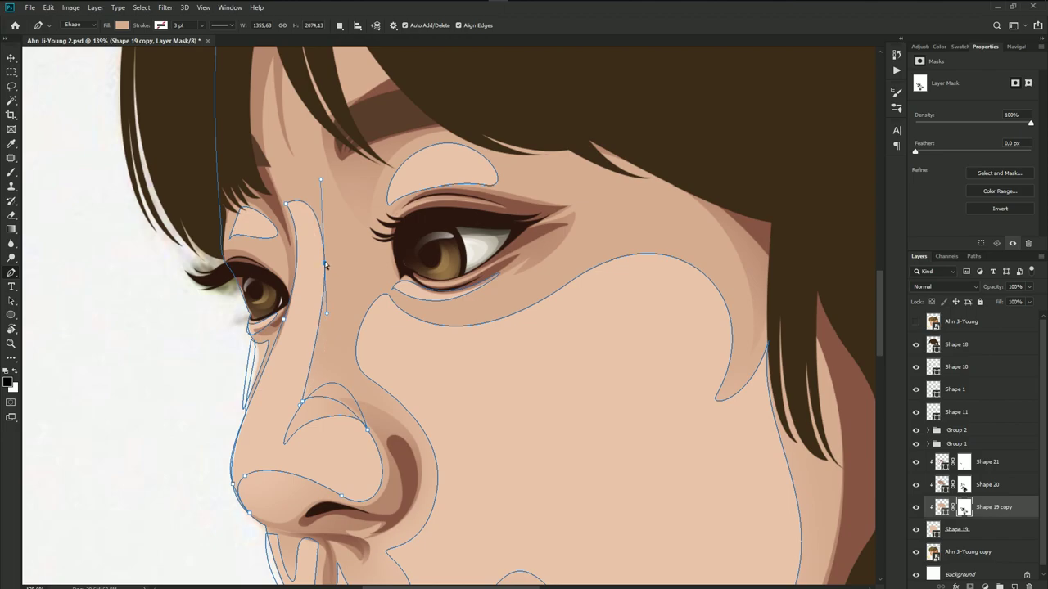
left_click_drag(325, 264, 317, 277)
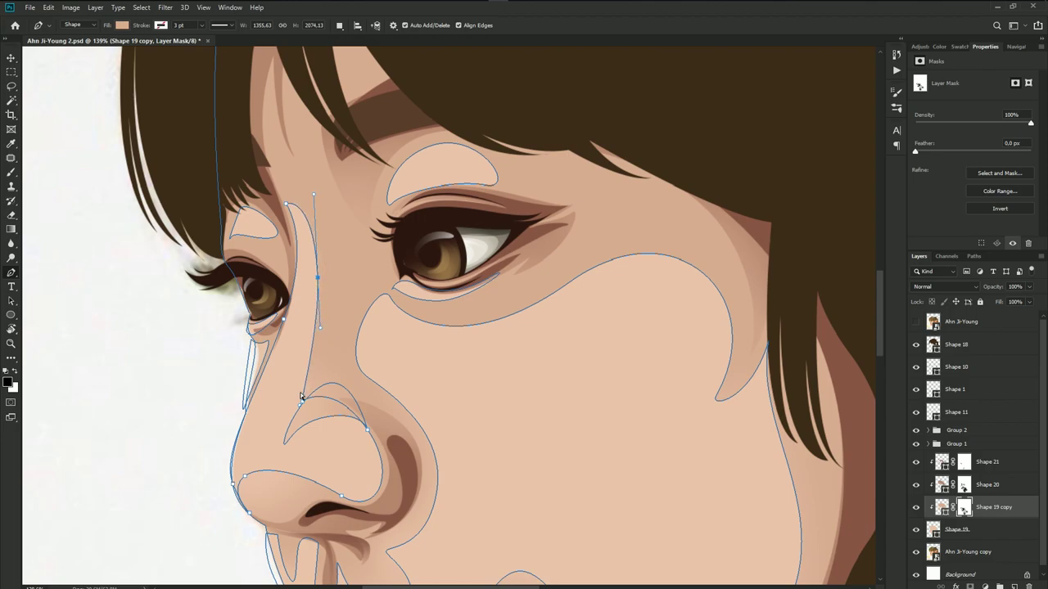
mouse_move(301, 403)
left_mouse_down()
mouse_move(292, 405)
mouse_move(301, 396)
left_mouse_up()
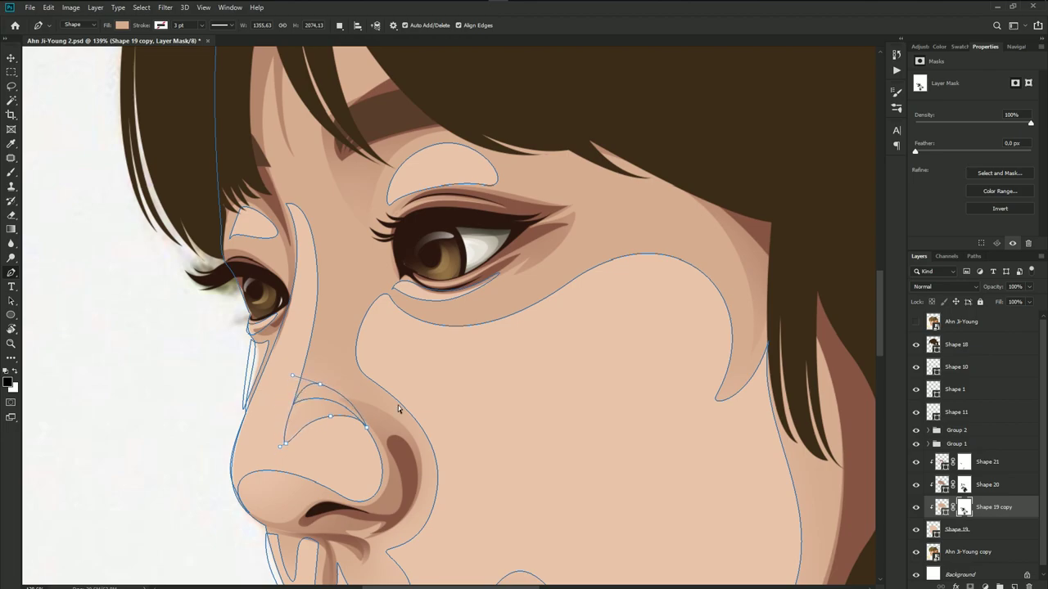
left_click(946, 325)
key("ctrl+0")
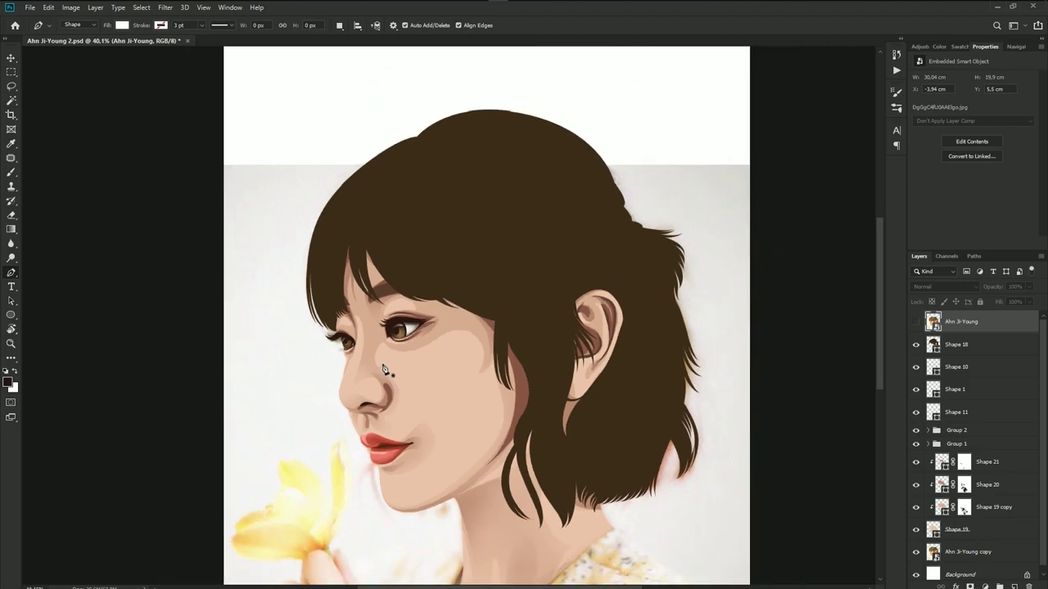
- Fit the portrait in view, target Shape 19 copy's mask and compare with the reference photo
key("ctrl+s")
scroll(410, 374, "up", 3)
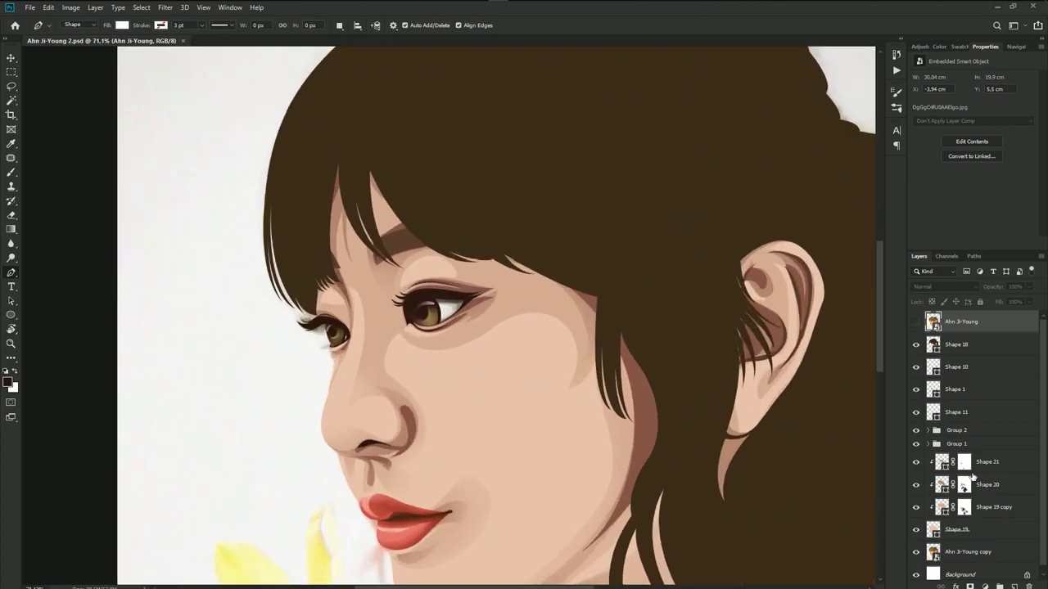
left_click(963, 506)
key("b")
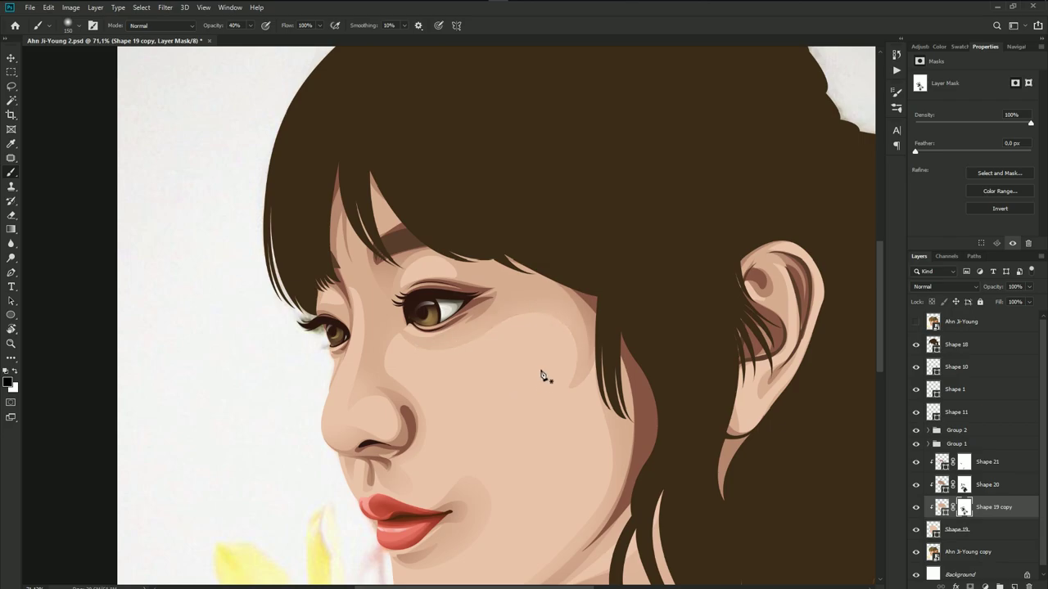
scroll(547, 376, "down", 2)
scroll(537, 414, "down", 2)
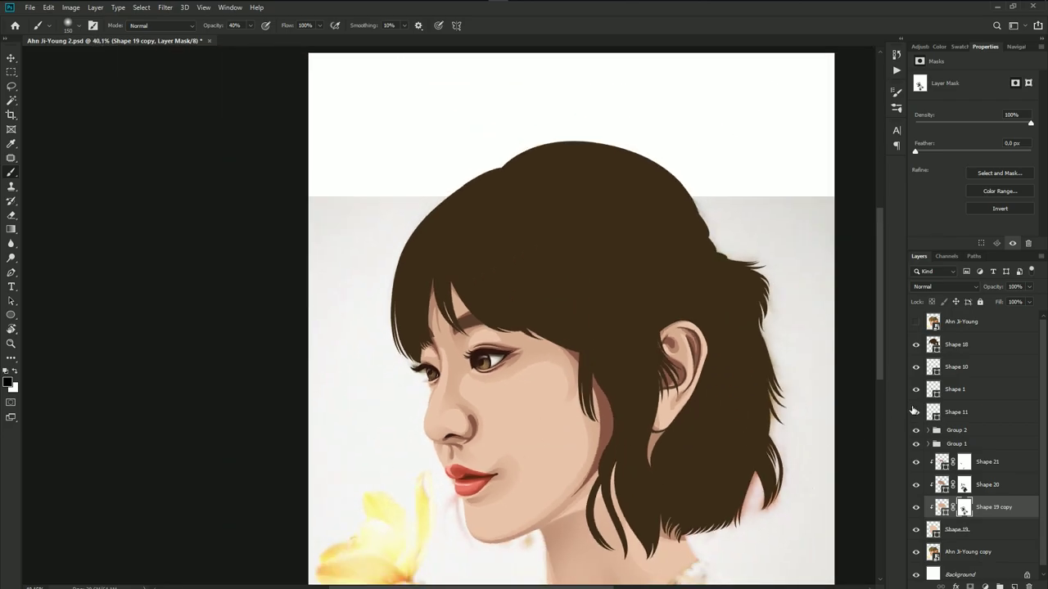
left_click(916, 324)
left_click(916, 323)
scroll(489, 409, "up", 3)
scroll(501, 392, "up", 3)
- Move the nose-side anchor down-right, reshape the inner eye-corner curve, and save
key("p")
scroll(450, 390, "up", 2)
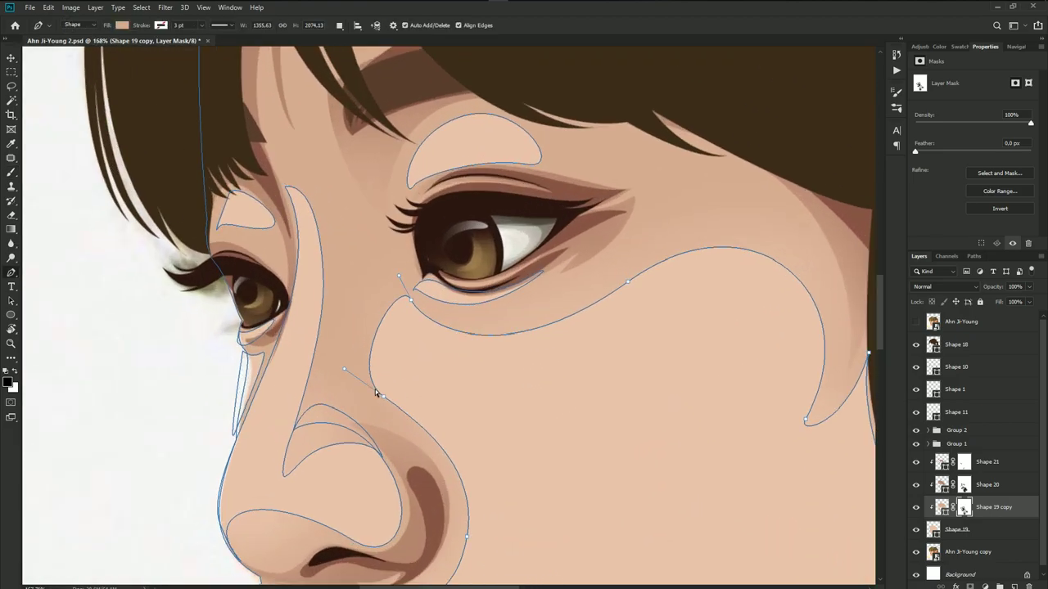
left_click_drag(377, 393, 407, 406)
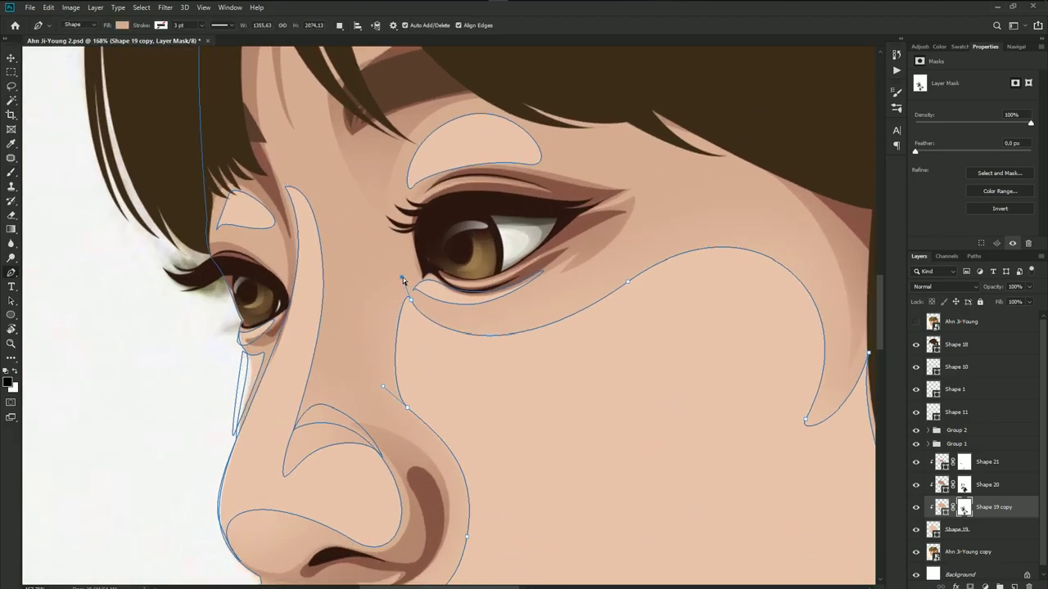
left_click_drag(402, 278, 379, 270)
left_click(915, 322)
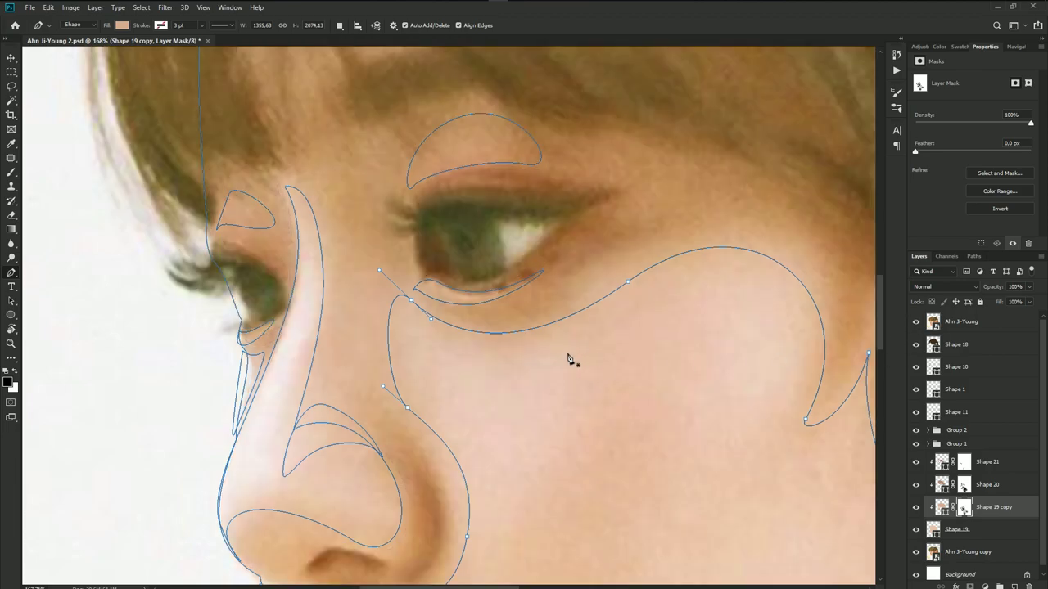
scroll(568, 358, "down", 3)
left_click(952, 325)
scroll(627, 362, "down", 3)
scroll(718, 374, "down", 2)
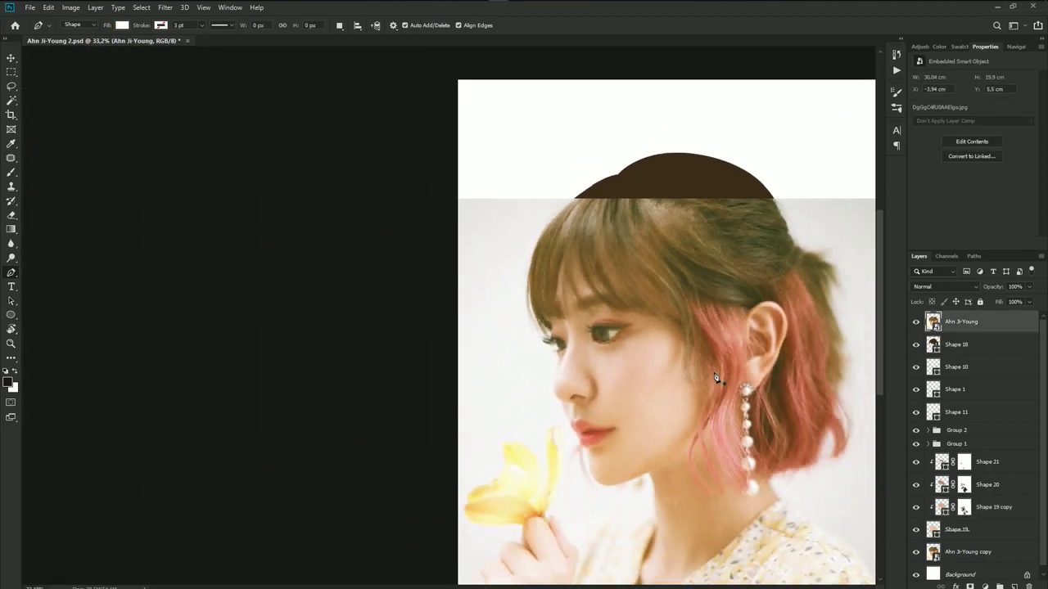
left_click(915, 323)
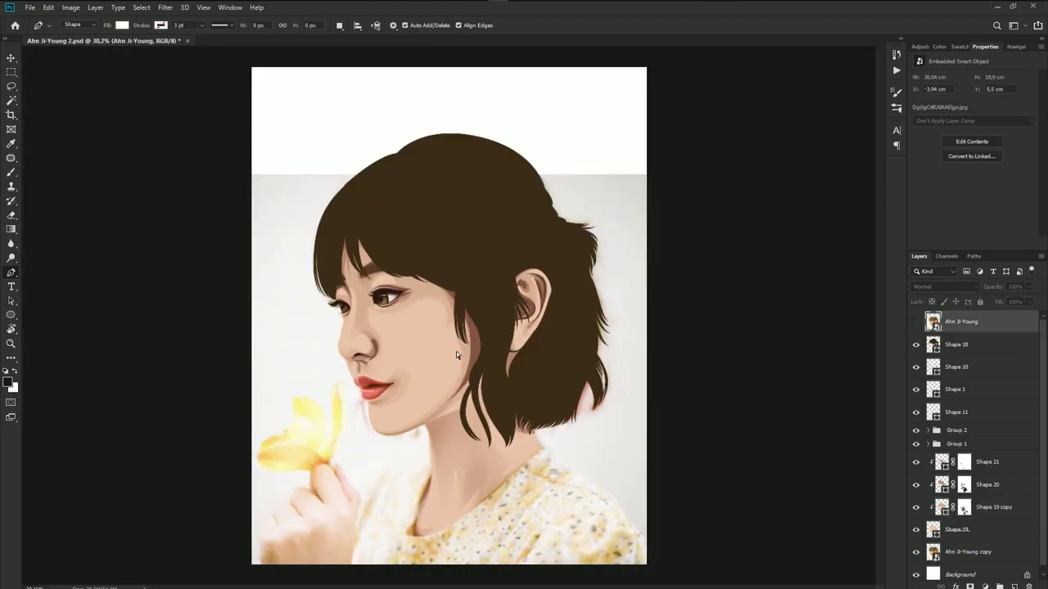
key("ctrl+s")
- Target Shape 21's layer mask for painting with the brush
scroll(478, 413, "up", 2)
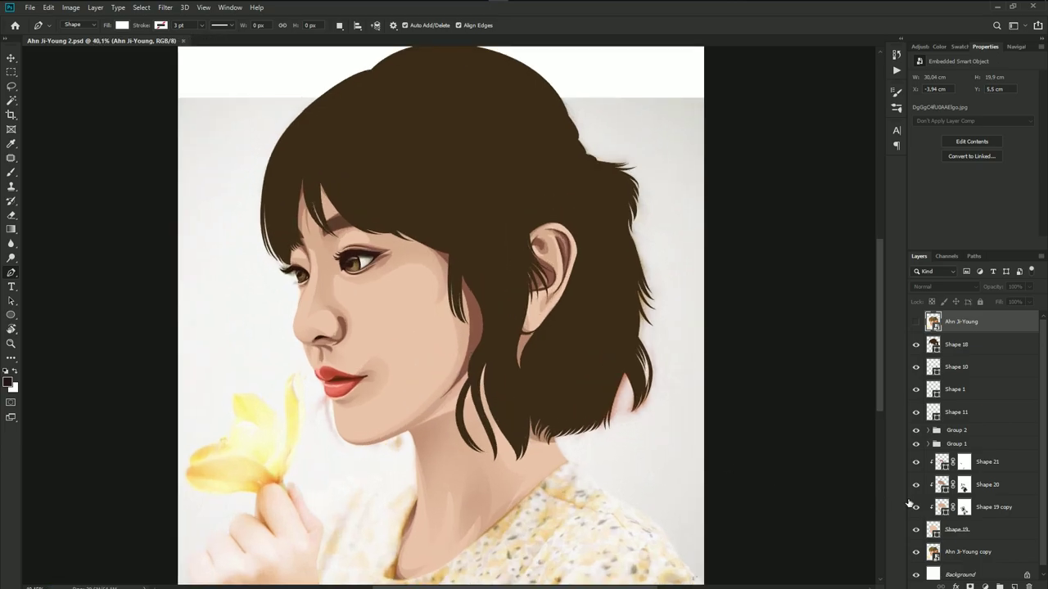
left_click(963, 463)
key("b")
scroll(444, 426, "up", 1)
- Paint Shape 21's mask with a 250 brush over the jaw shadow, then shrink it to 150
scroll(445, 414, "up", 2)
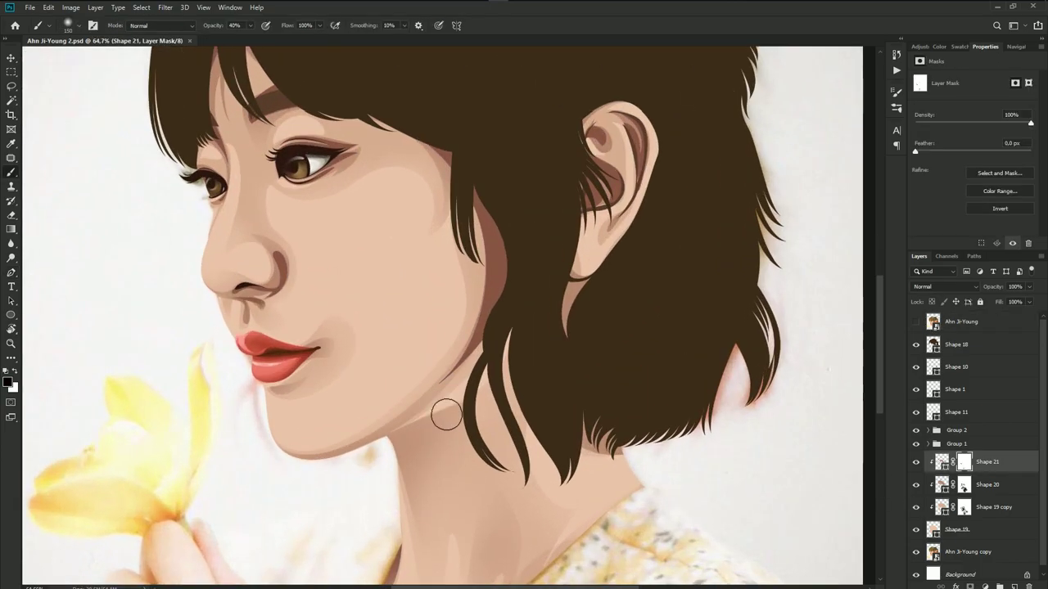
key("bracketright")
left_click_drag(418, 358, 442, 344)
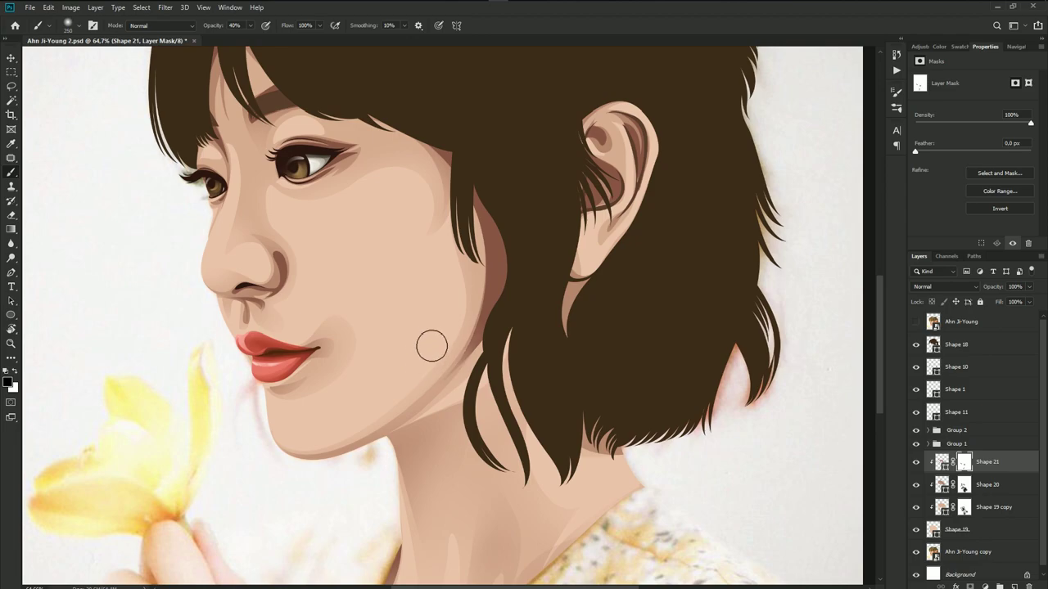
scroll(418, 350, "down", 3)
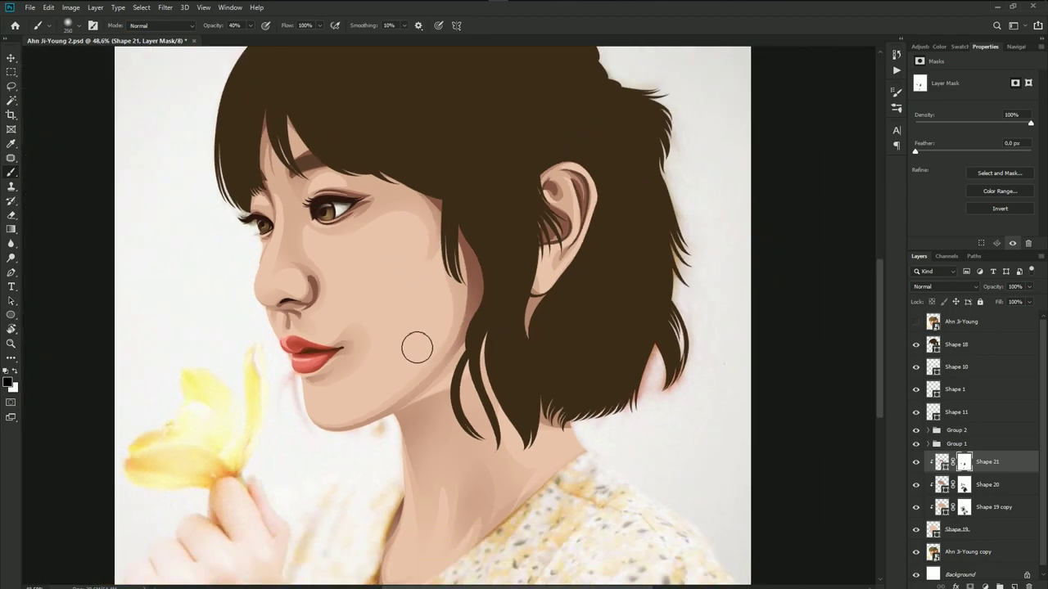
key("bracketleft")
key("bracketleft")
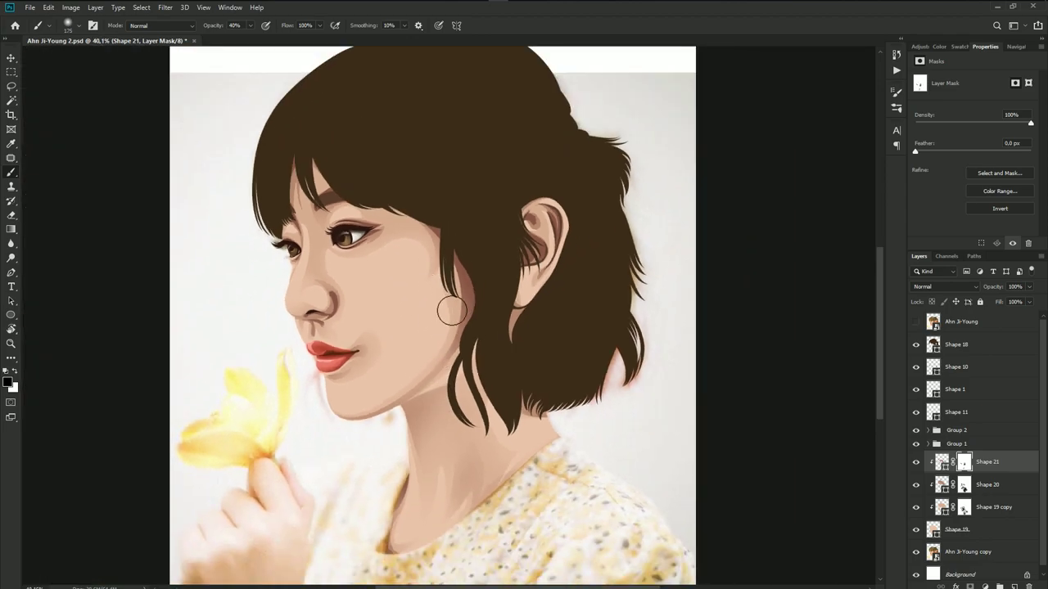
scroll(446, 309, "up", 3)
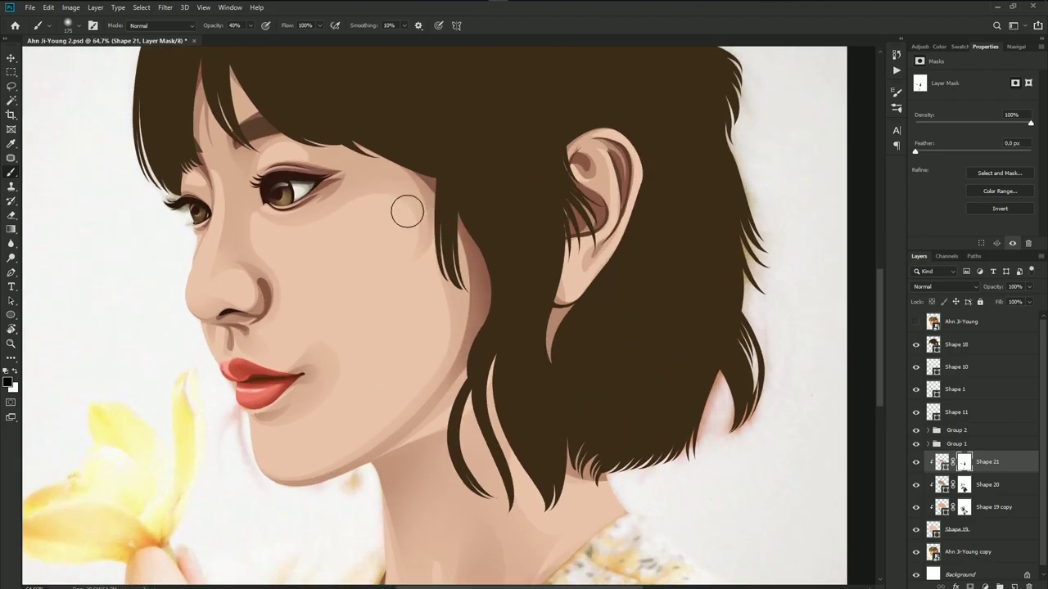
scroll(414, 283, "down", 2)
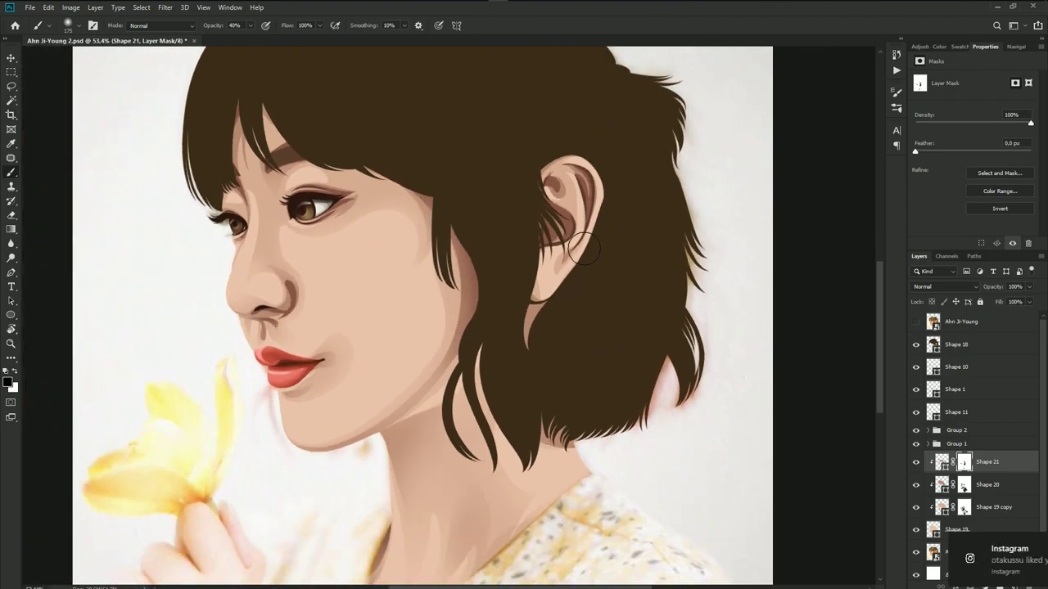
scroll(553, 169, "up", 3)
scroll(553, 169, "up", 1)
key("bracketleft")
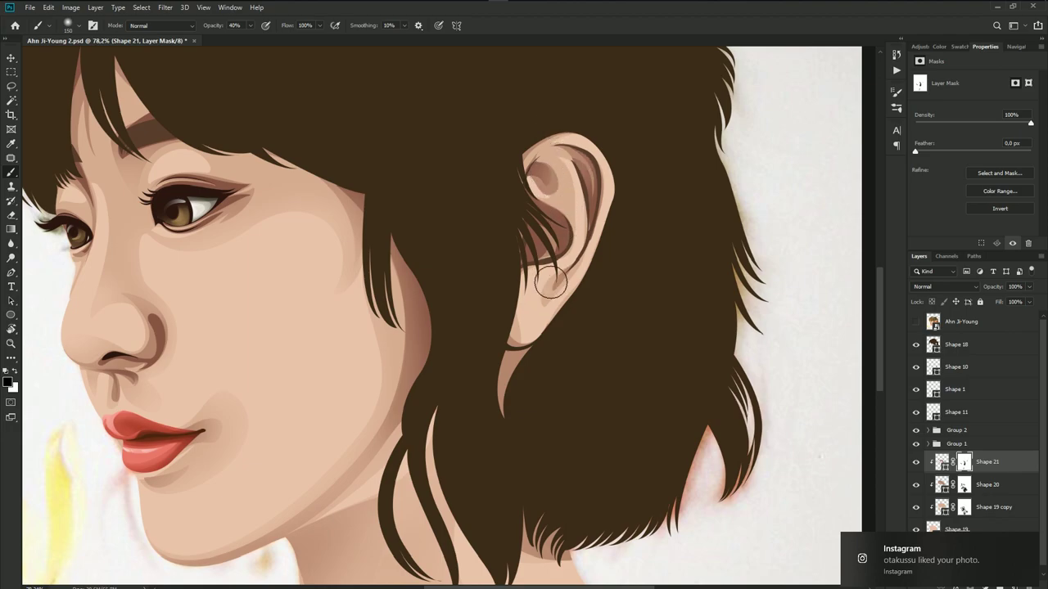
scroll(523, 327, "down", 4)
scroll(590, 364, "down", 3)
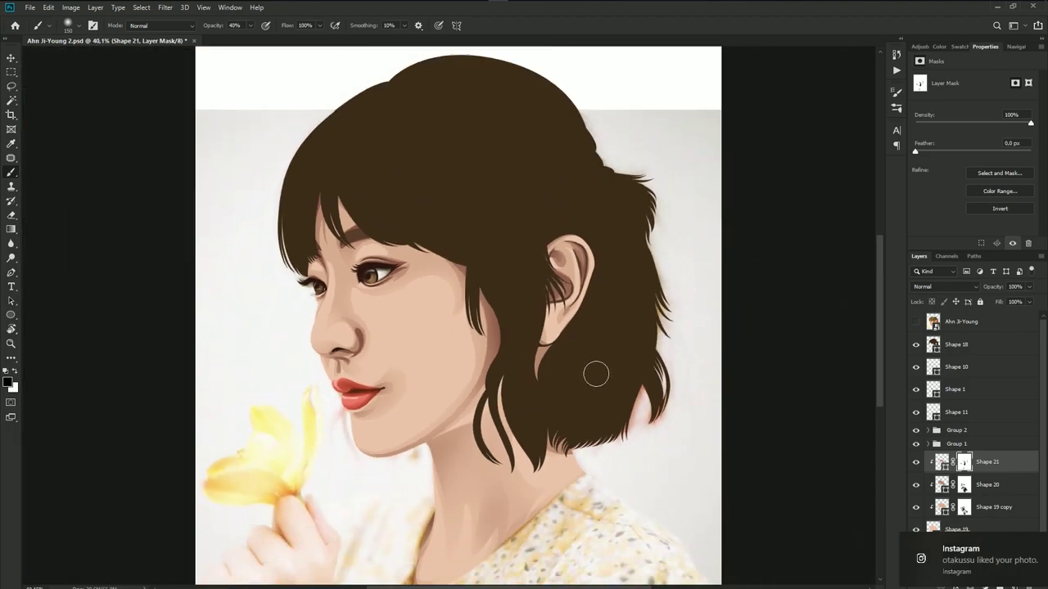
scroll(351, 311, "up", 4)
scroll(327, 306, "up", 3)
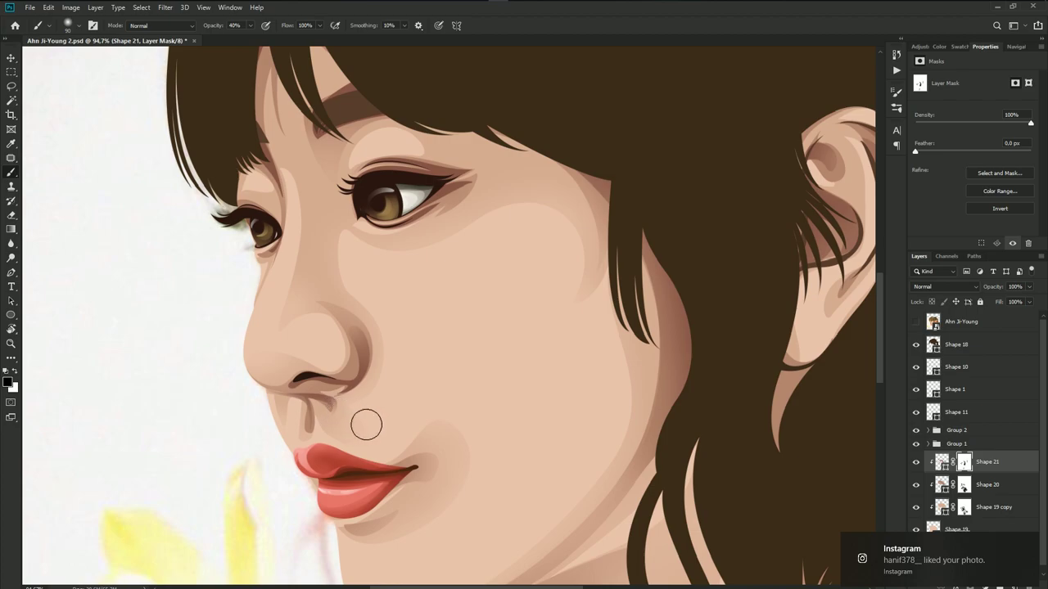
- Move between the Shape 20 and Shape 21 masks, showing Shape 21's path, and shrink the brush to 50
scroll(319, 426, "up", 2)
scroll(319, 425, "up", 1)
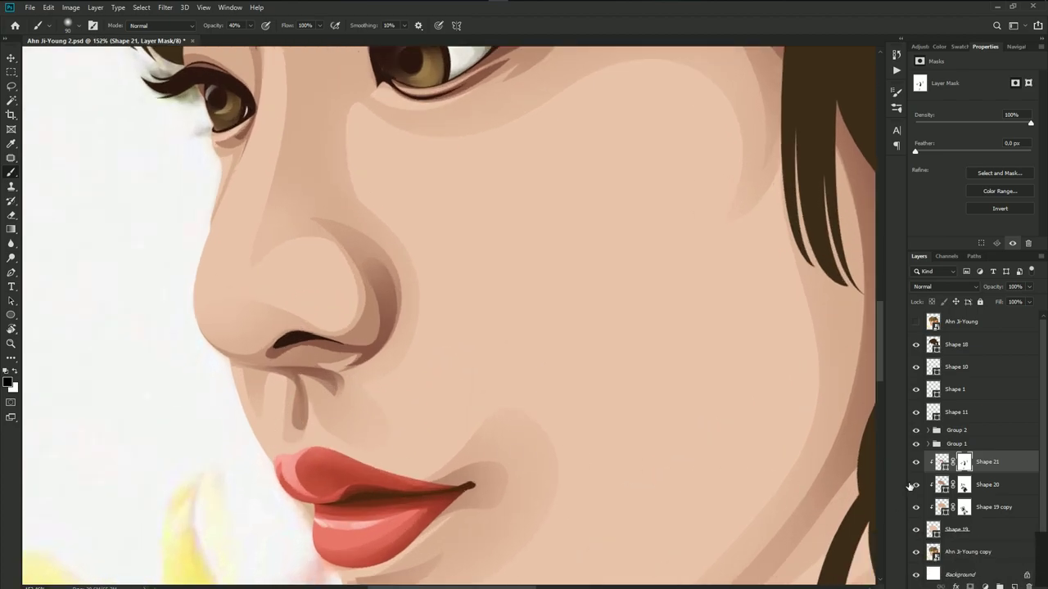
key("alt+bracketleft")
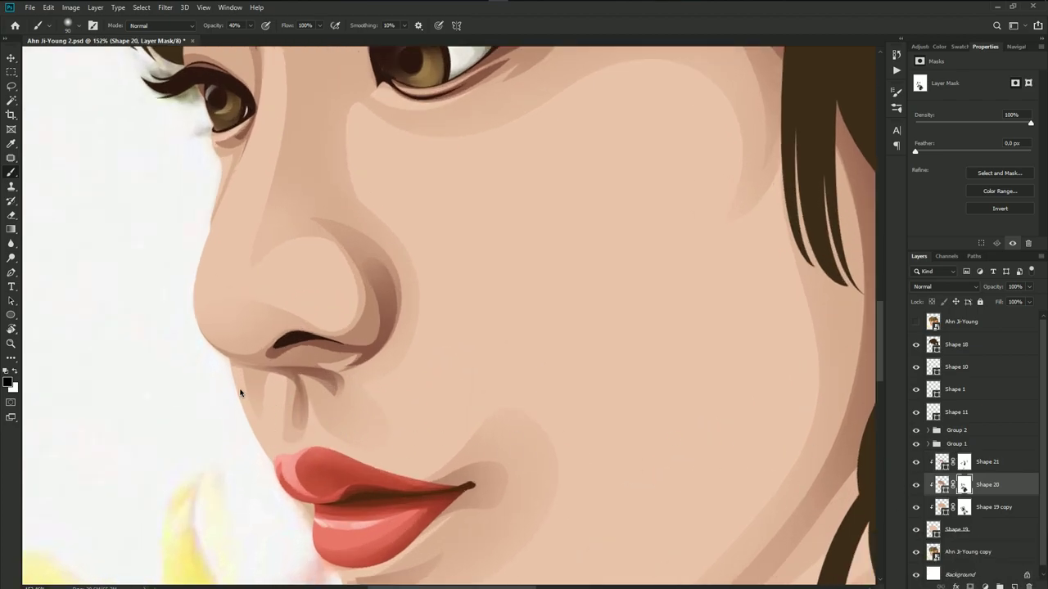
left_click(964, 464)
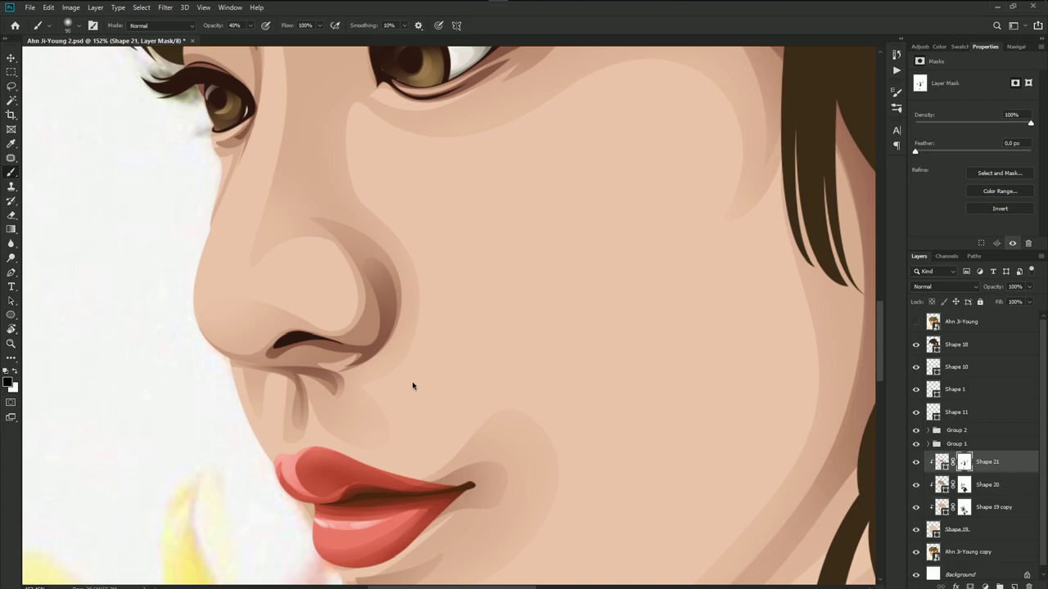
key("p")
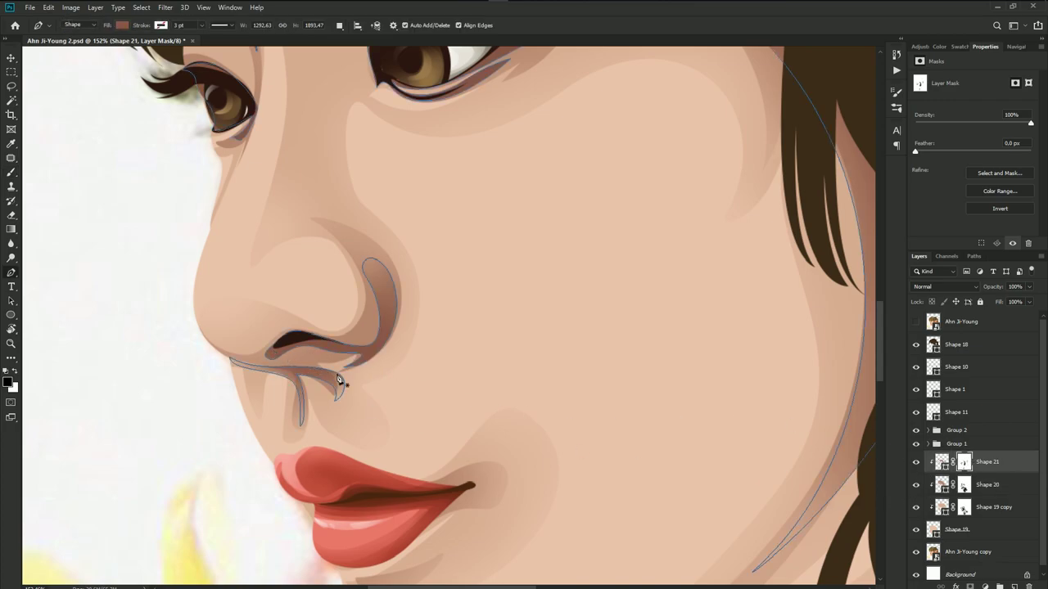
key("b")
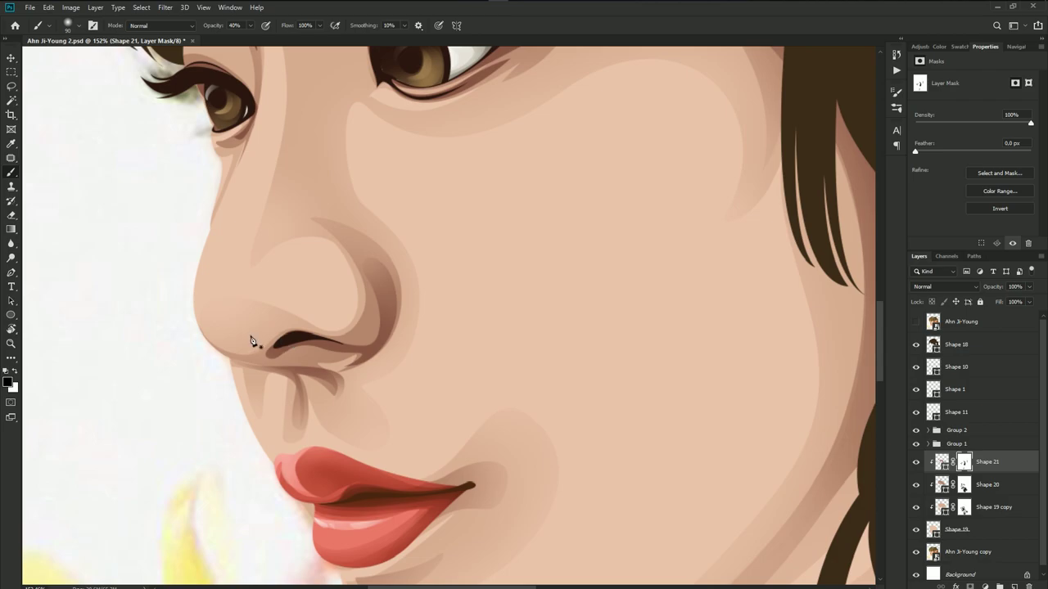
key("bracketleft")
key("bracketleft")
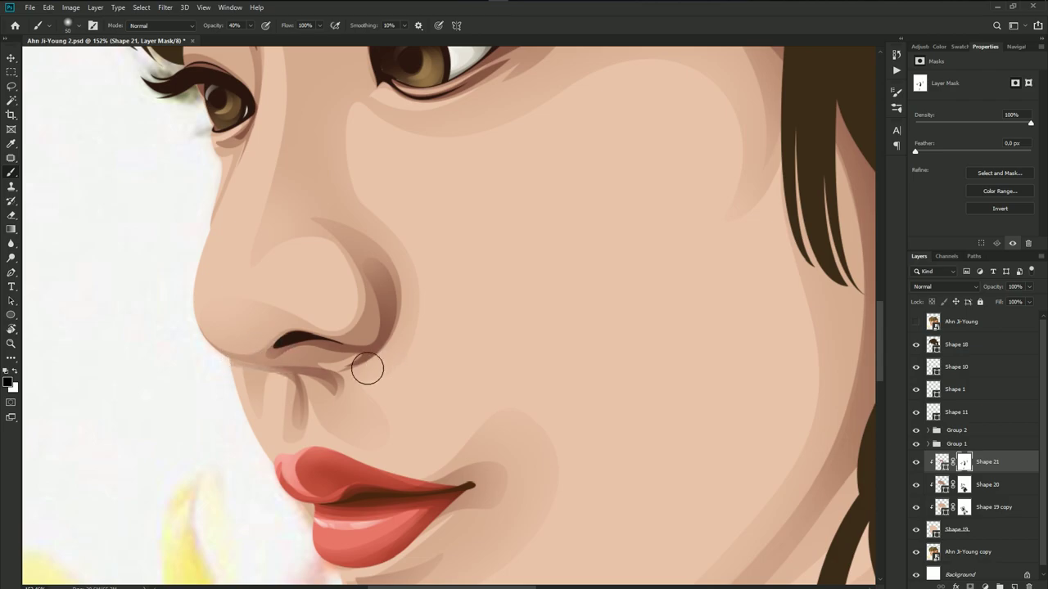
scroll(430, 372, "down", 3)
scroll(421, 381, "down", 2)
scroll(437, 420, "down", 1)
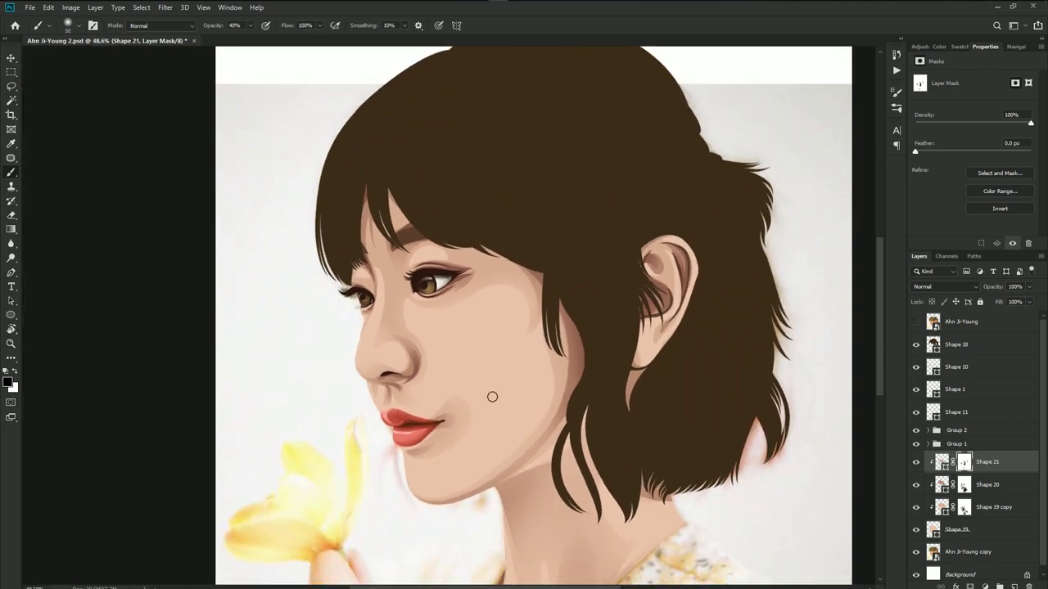
- Check the Shape 10 and Shape 1 layers by briefly hiding and reshowing them
left_click(953, 369)
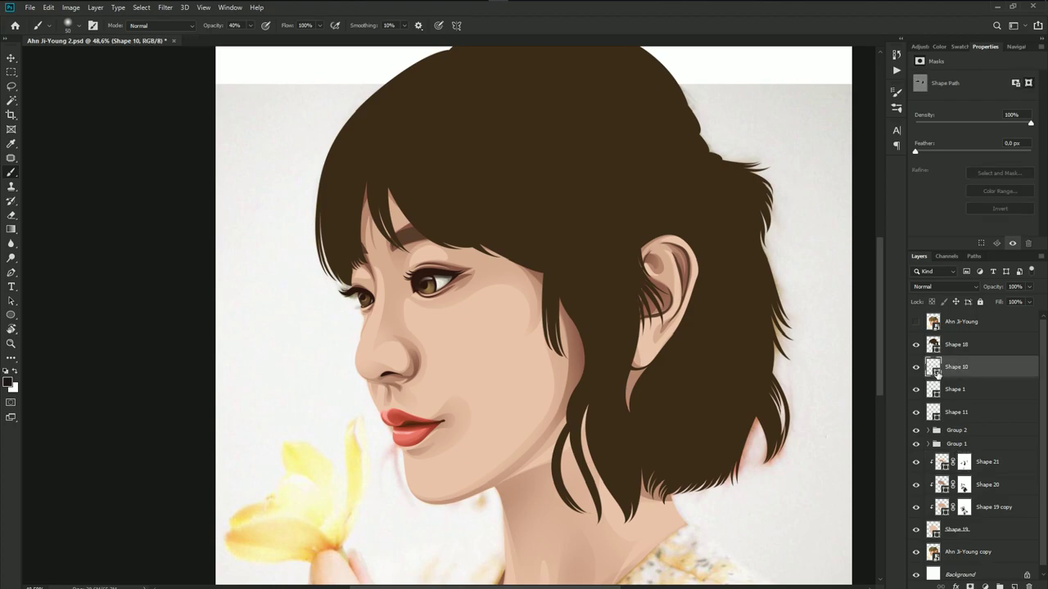
left_click(915, 368)
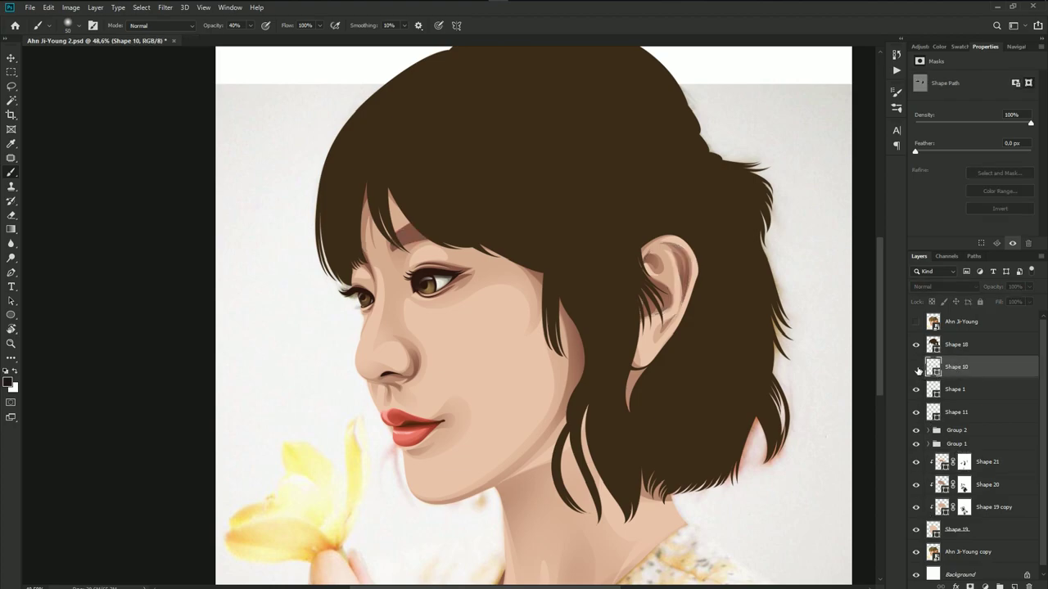
left_click(916, 367)
left_click(951, 391)
left_click(916, 390)
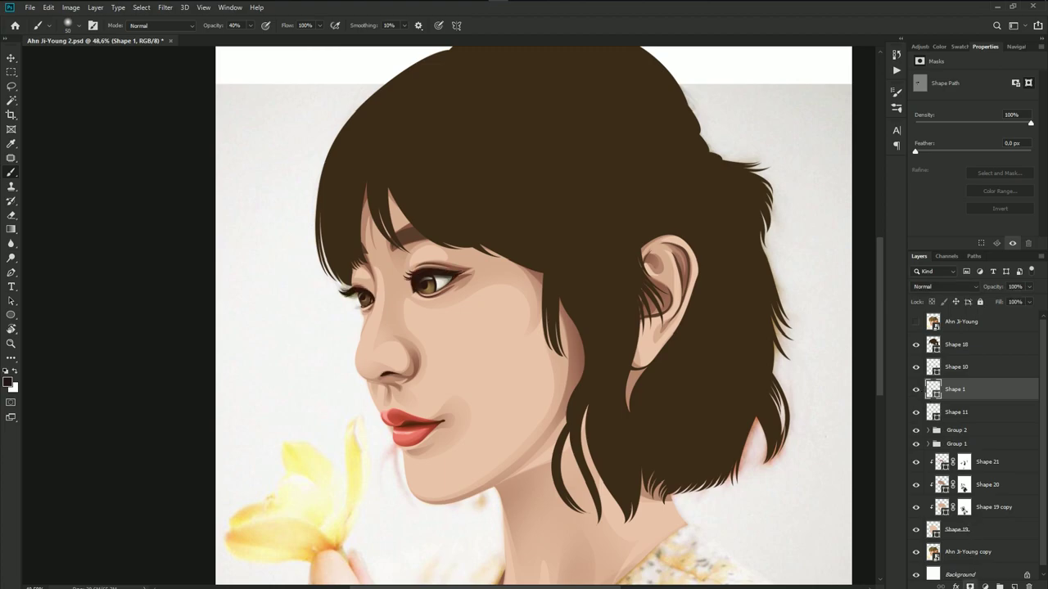
- Add a layer mask to Shape 1 and paint it to soften the dark nostril edge
left_click(984, 587)
scroll(466, 440, "up", 2)
scroll(335, 329, "up", 3)
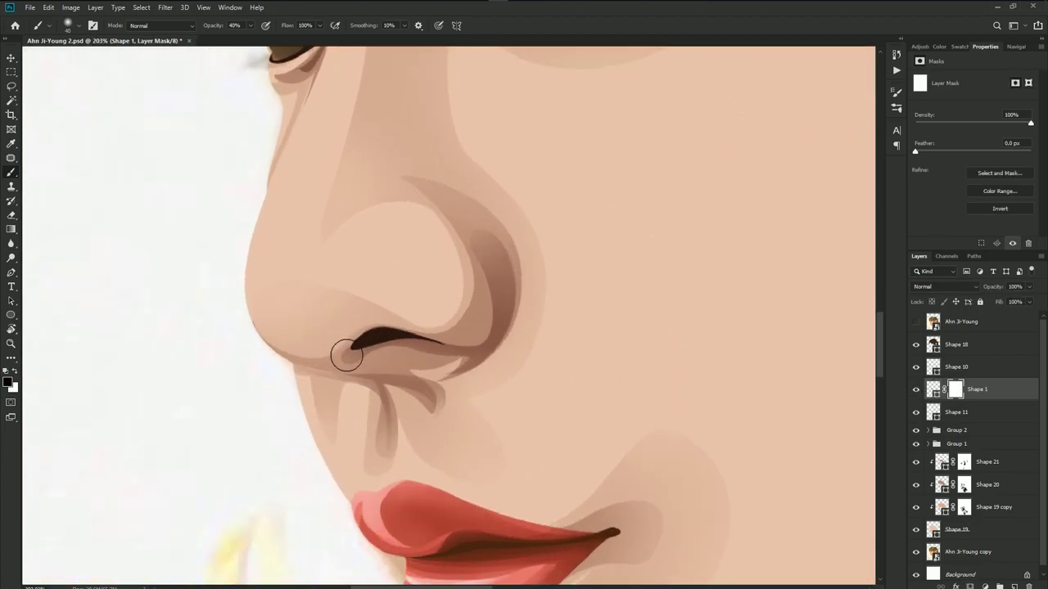
left_click_drag(344, 355, 437, 367)
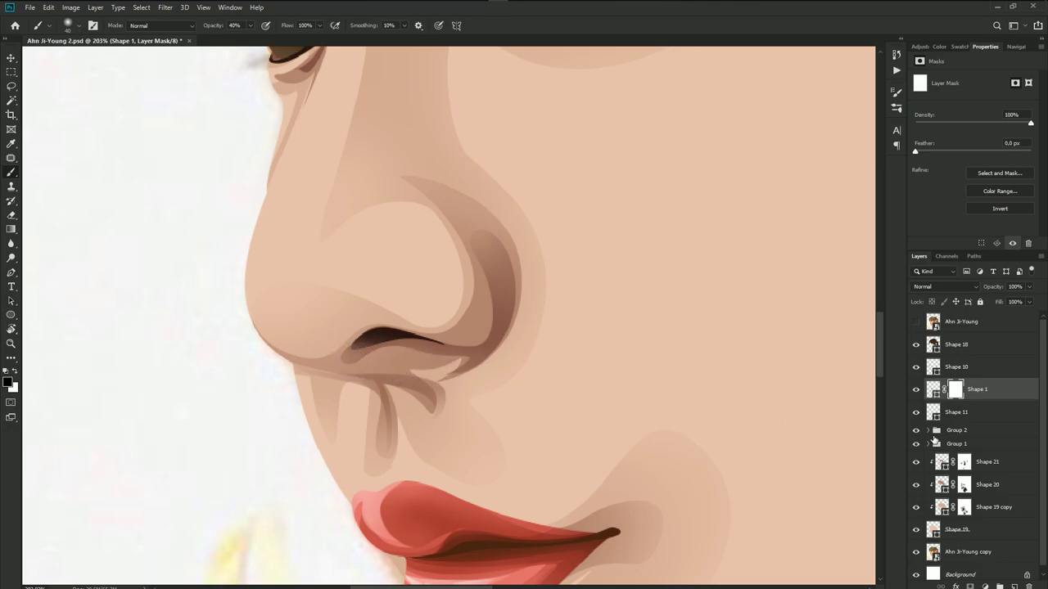
left_click(915, 322)
left_click(912, 322)
scroll(443, 347, "down", 3)
scroll(491, 369, "down", 2)
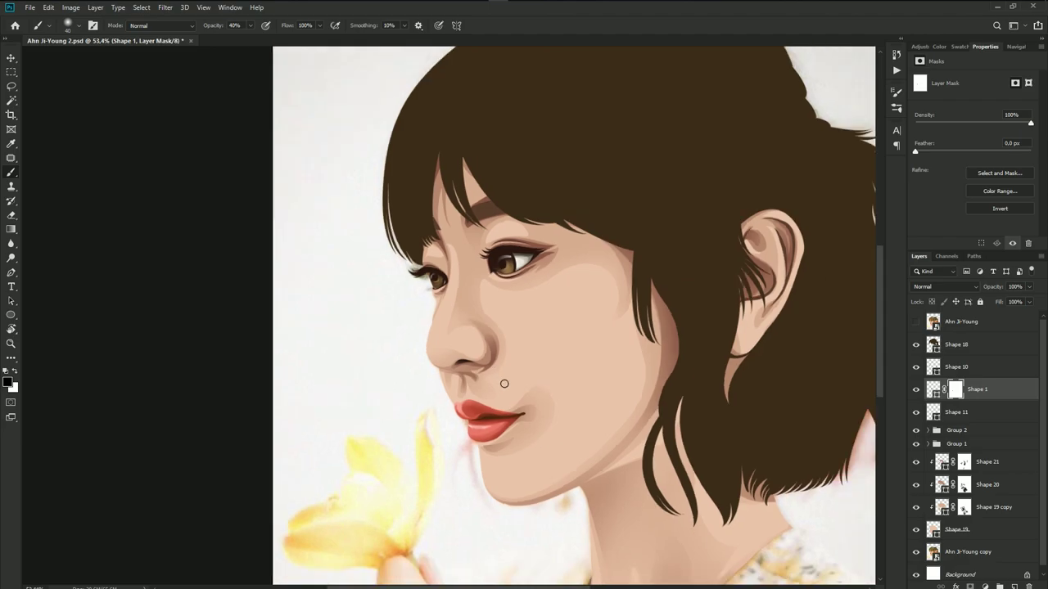
scroll(479, 374, "down", 2)
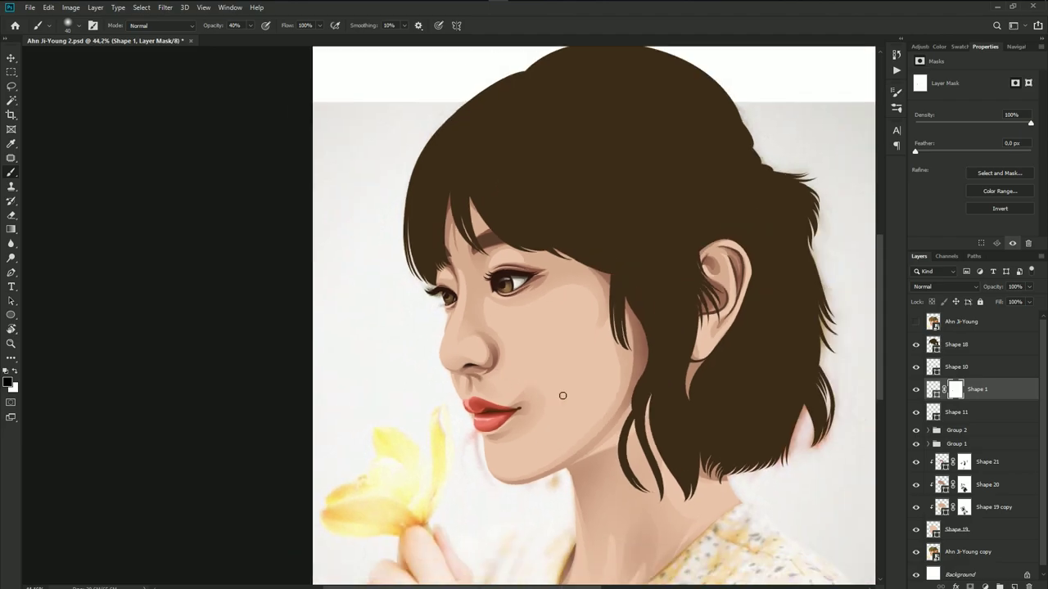
left_click(916, 322)
left_click(916, 322)
- Paint on Shape 21's mask to hide the pale highlight under the nostril
scroll(491, 381, "up", 3)
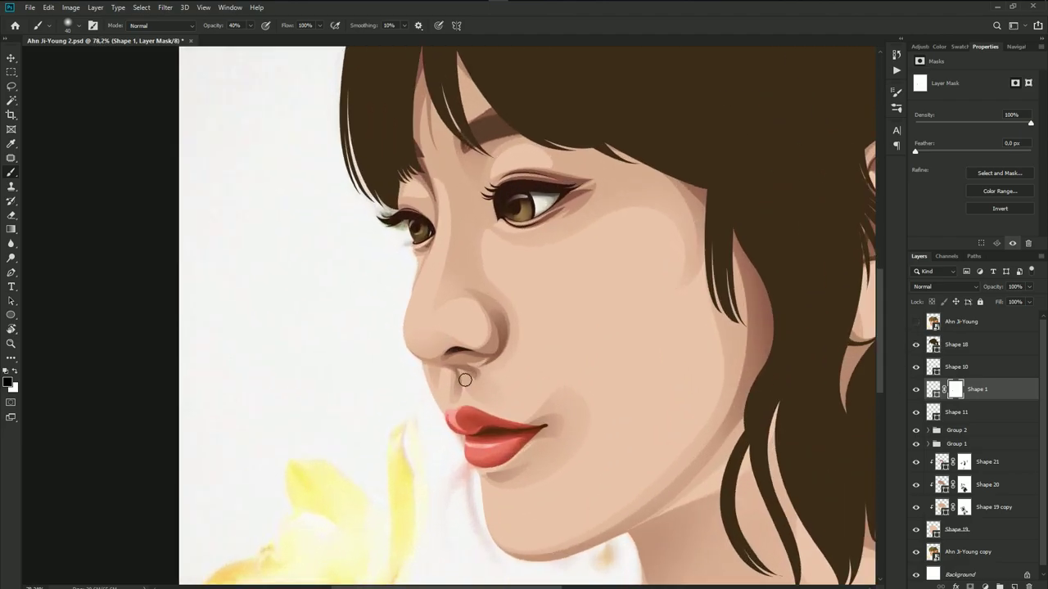
scroll(491, 380, "up", 3)
left_click(961, 471)
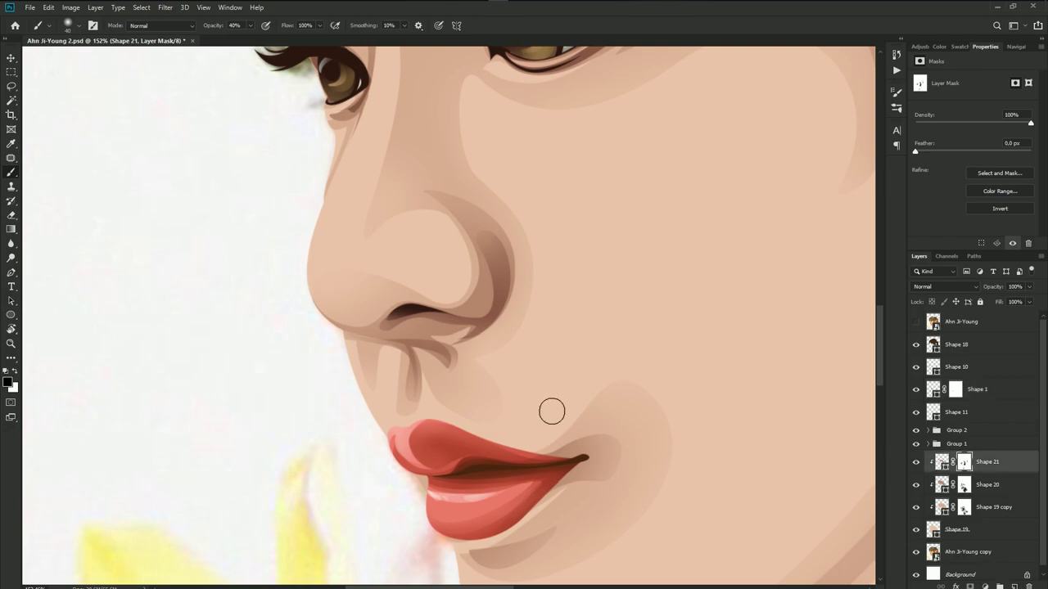
scroll(459, 374, "up", 1)
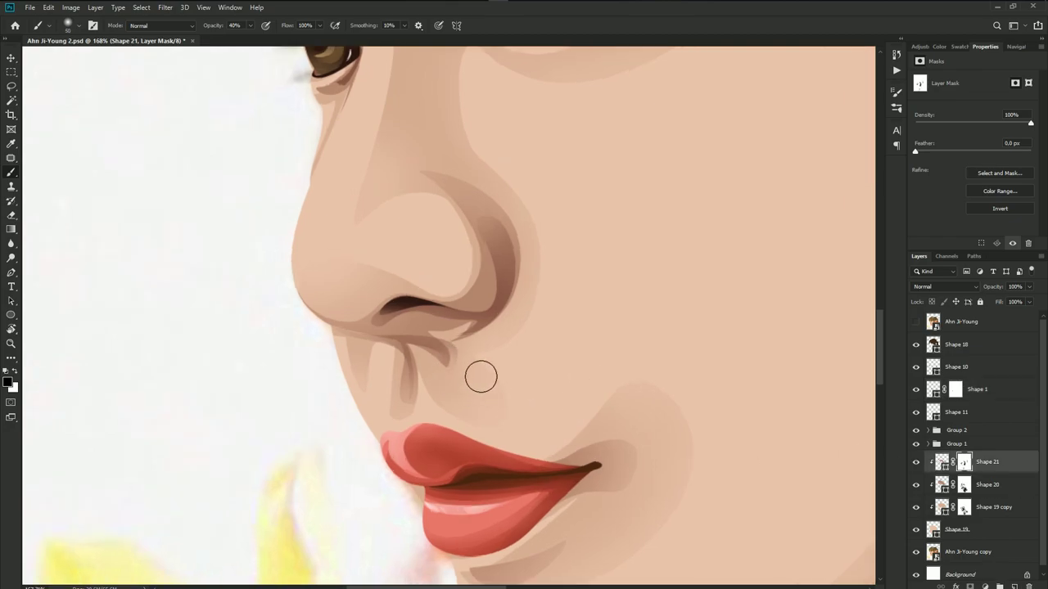
left_click_drag(480, 374, 401, 341)
left_click(963, 487)
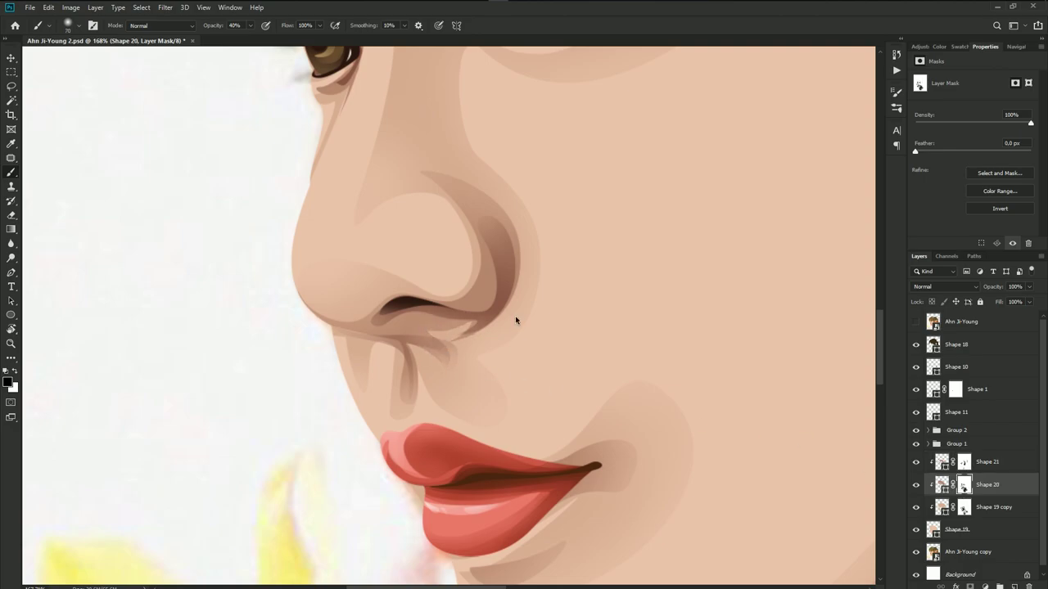
- Save the document and compare the painting against the reference photo
scroll(516, 320, "down", 3)
scroll(521, 350, "down", 3)
scroll(578, 386, "down", 3)
key("ctrl+s")
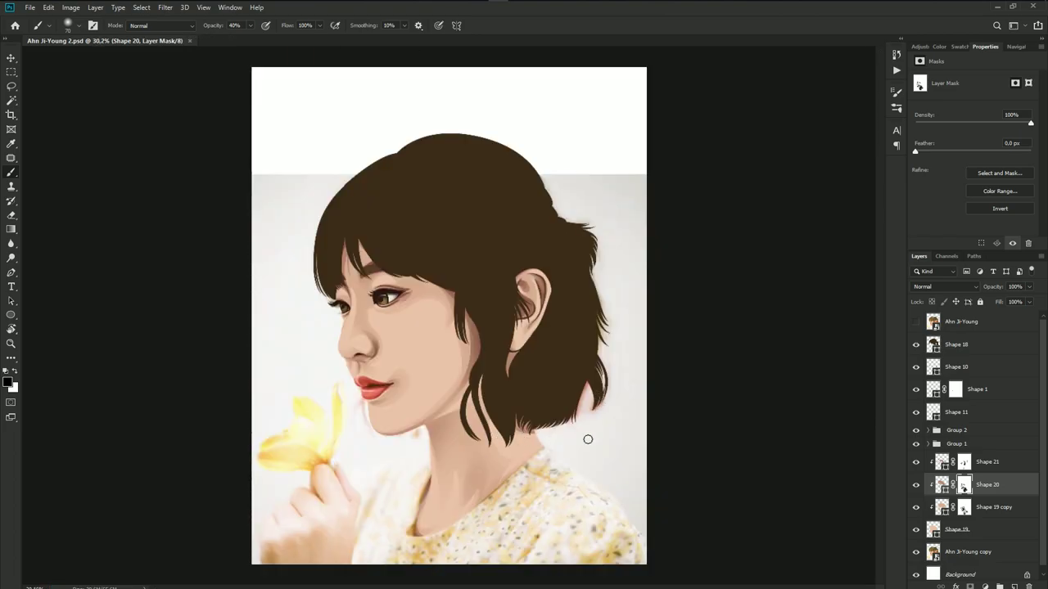
left_click(916, 322)
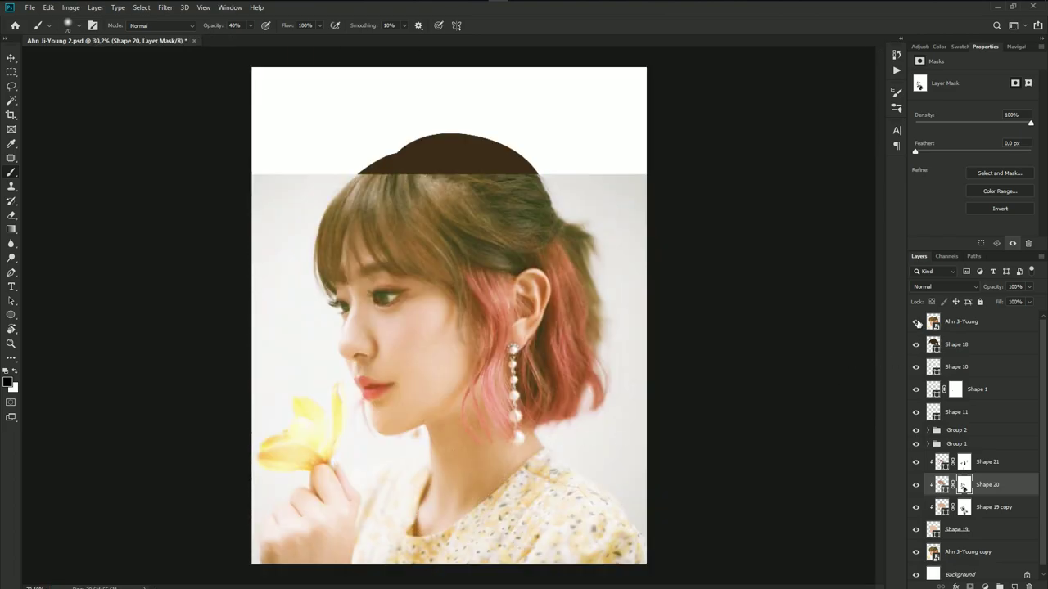
left_click(917, 323)
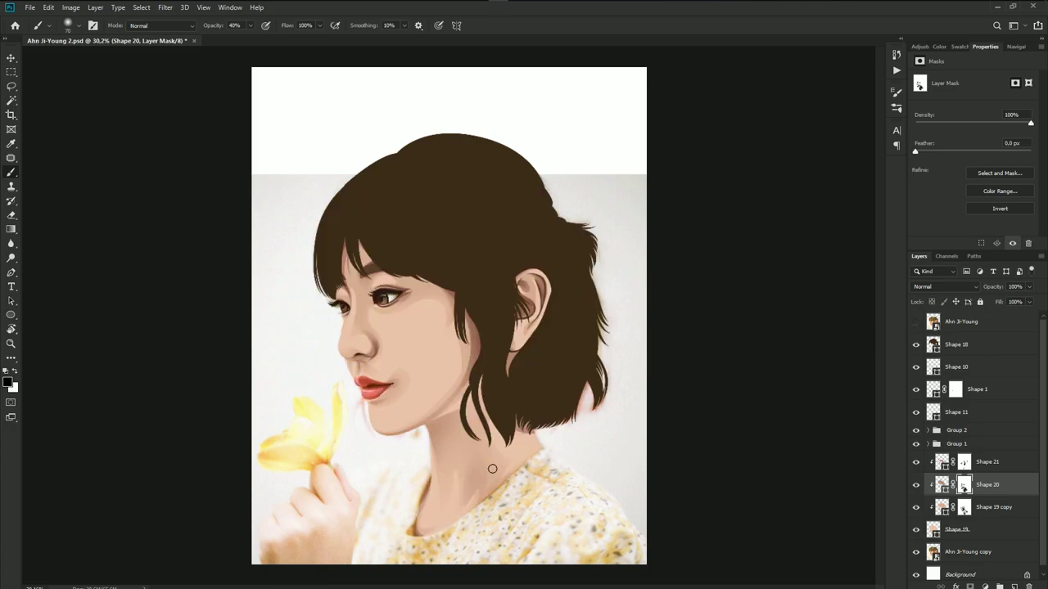
scroll(456, 419, "up", 3)
scroll(456, 419, "up", 2)
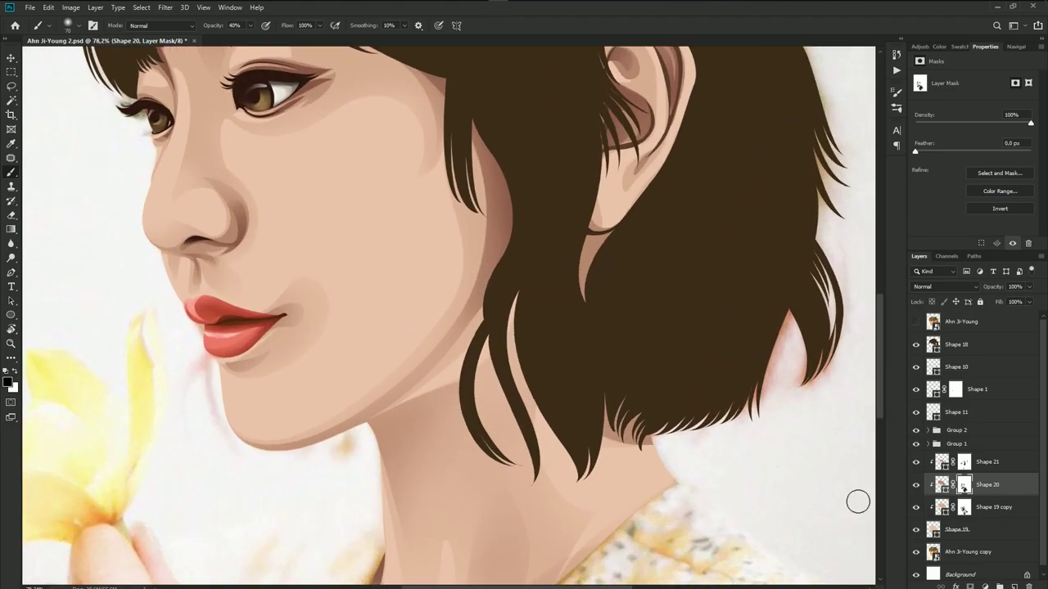
- Adjust an outline curve and anchor on the Shape 19 copy layer's path
left_click(988, 509)
key("p")
scroll(463, 382, "up", 1)
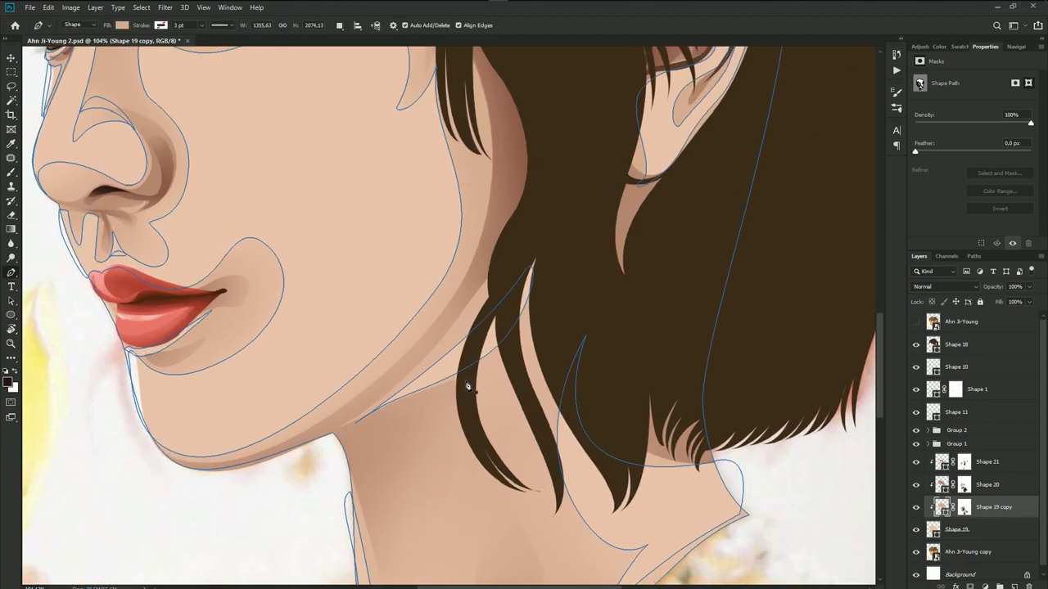
scroll(433, 384, "up", 1)
mouse_move(435, 383)
left_mouse_down()
mouse_move(365, 415)
mouse_move(395, 395)
left_mouse_up()
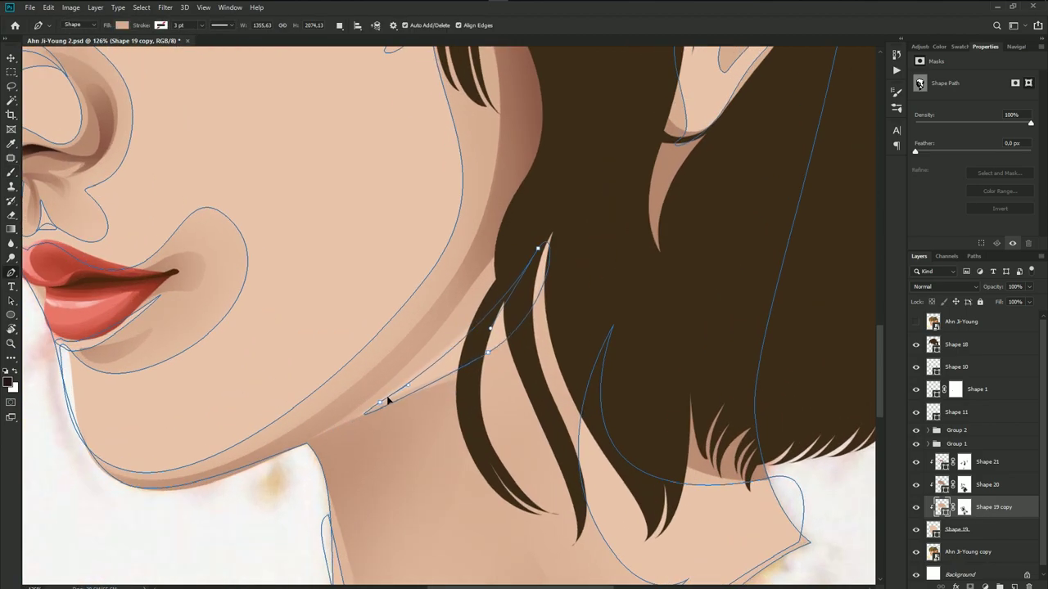
left_click(488, 353)
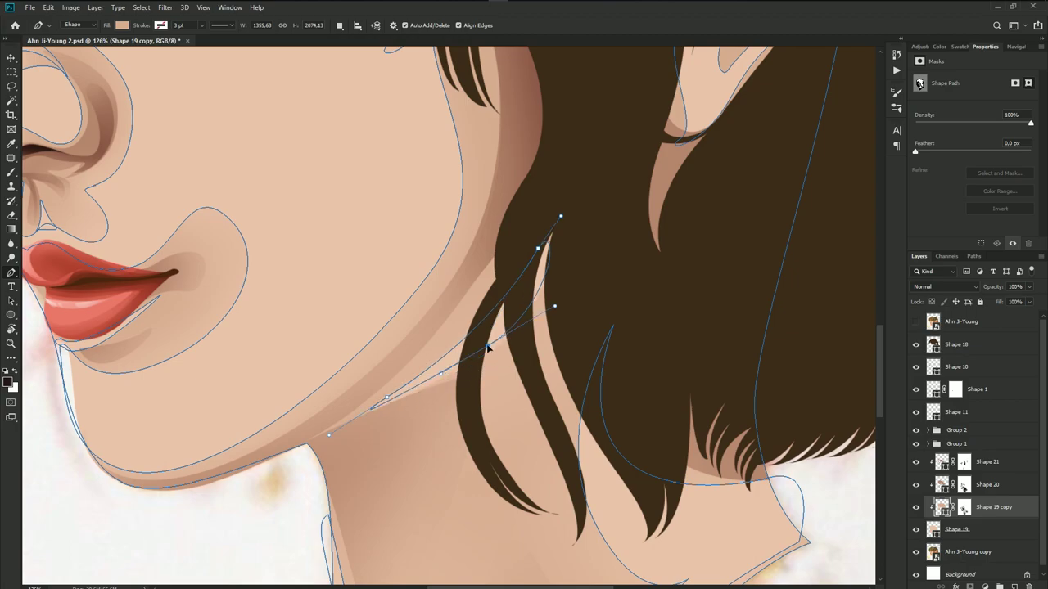
- Save the document and toggle the Ahn Ji-Young reference photo to compare
left_click(936, 328)
scroll(536, 364, "down", 3)
scroll(533, 368, "down", 3)
key("ctrl+s")
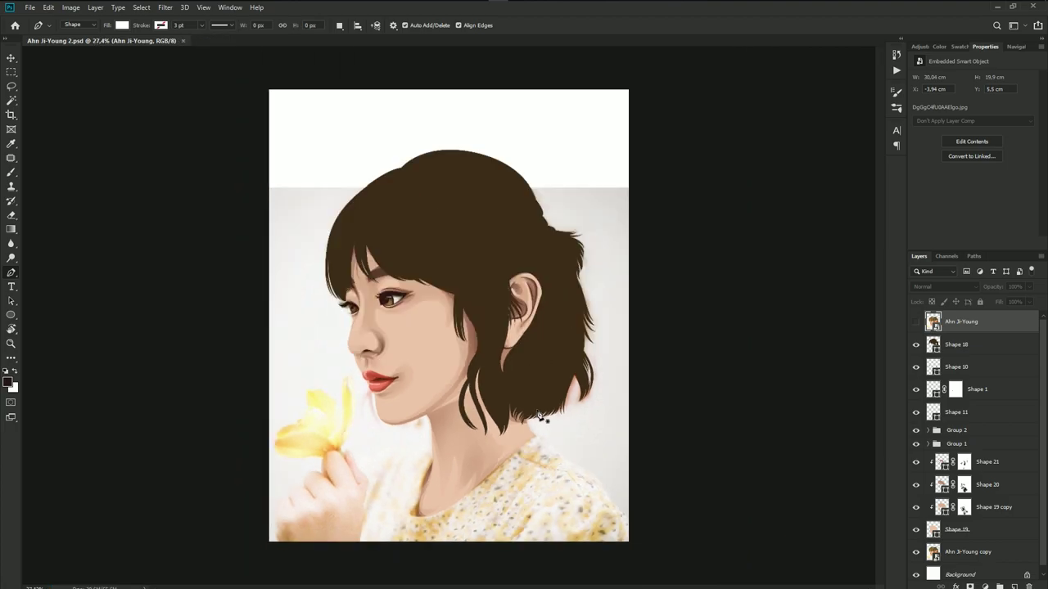
scroll(481, 320, "up", 2)
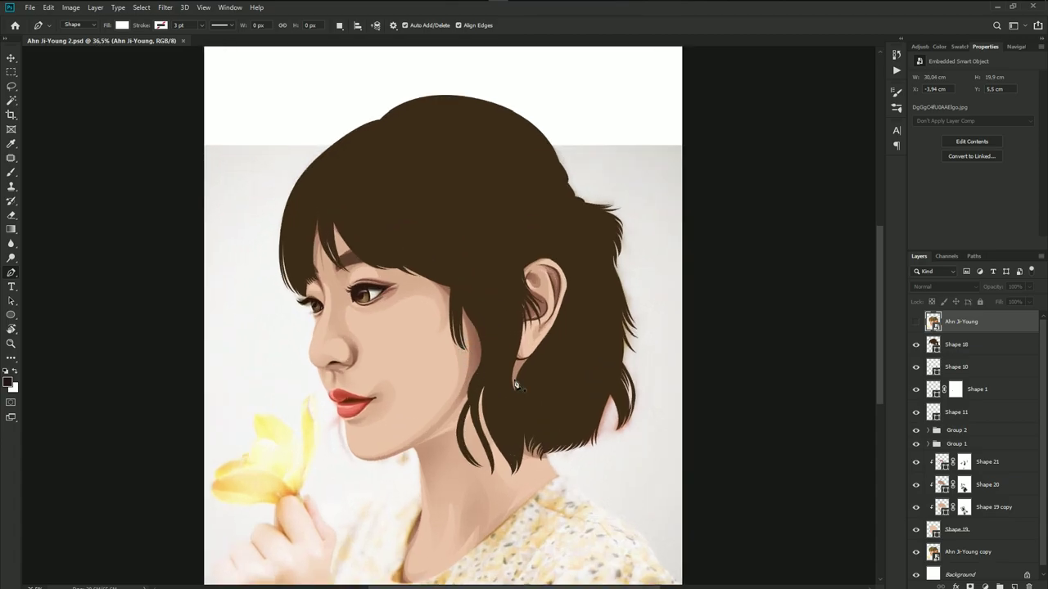
left_click(916, 322)
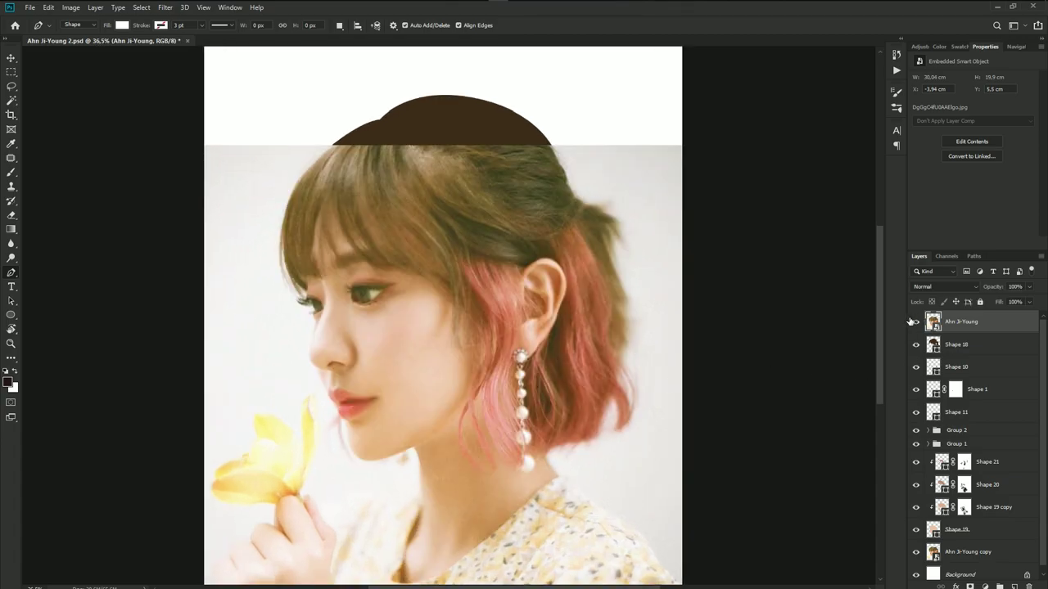
left_click(910, 321)
left_click(916, 321)
left_click(910, 321)
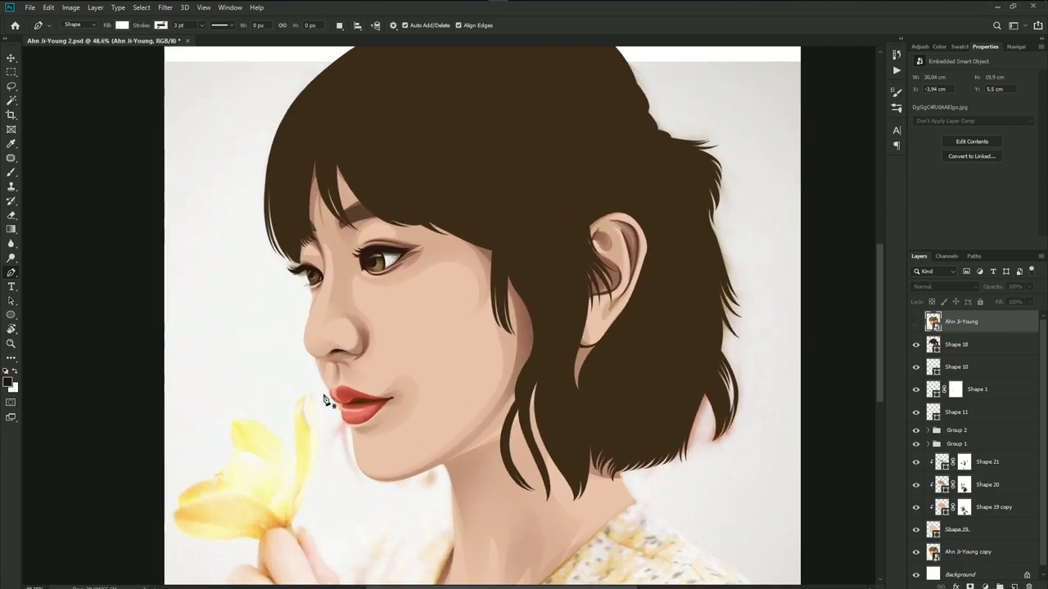
- Zoom to the lips and draw Shape 19 copy's new curve from nose to mouth corner
left_click_drag(327, 399, 466, 381)
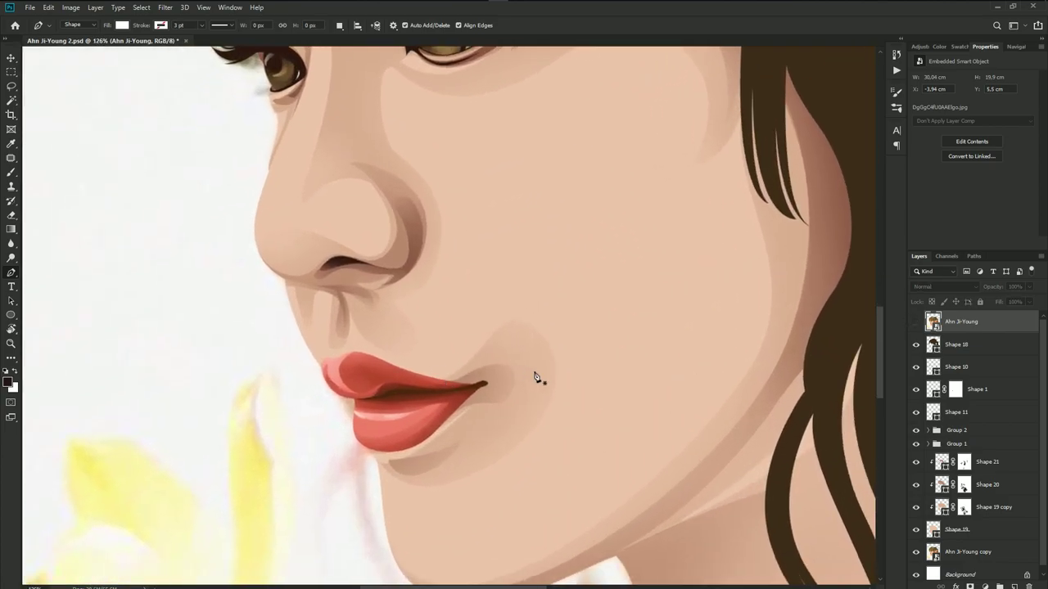
left_click(986, 511)
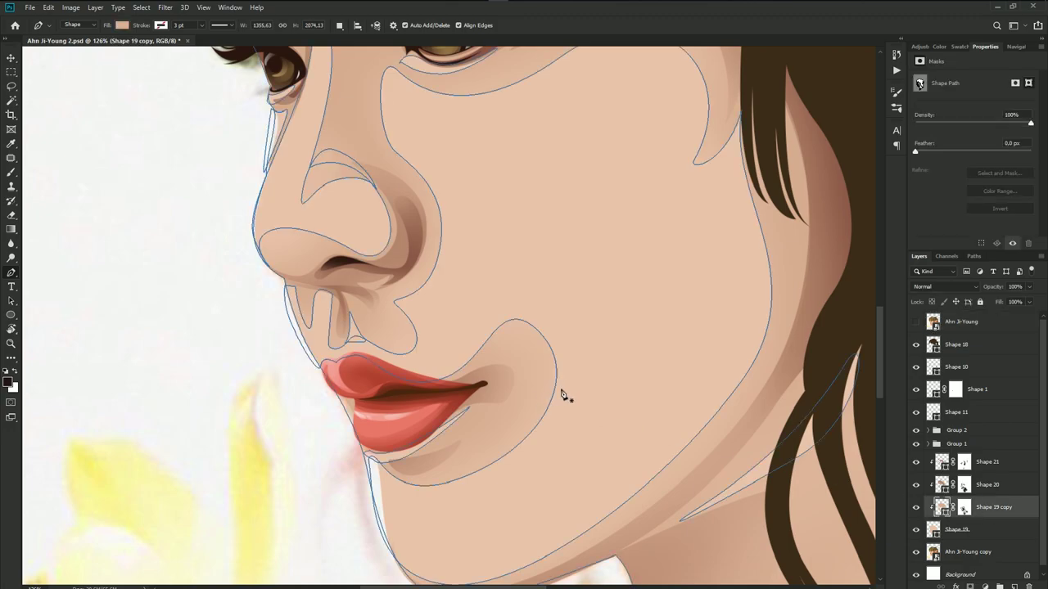
left_click(916, 322)
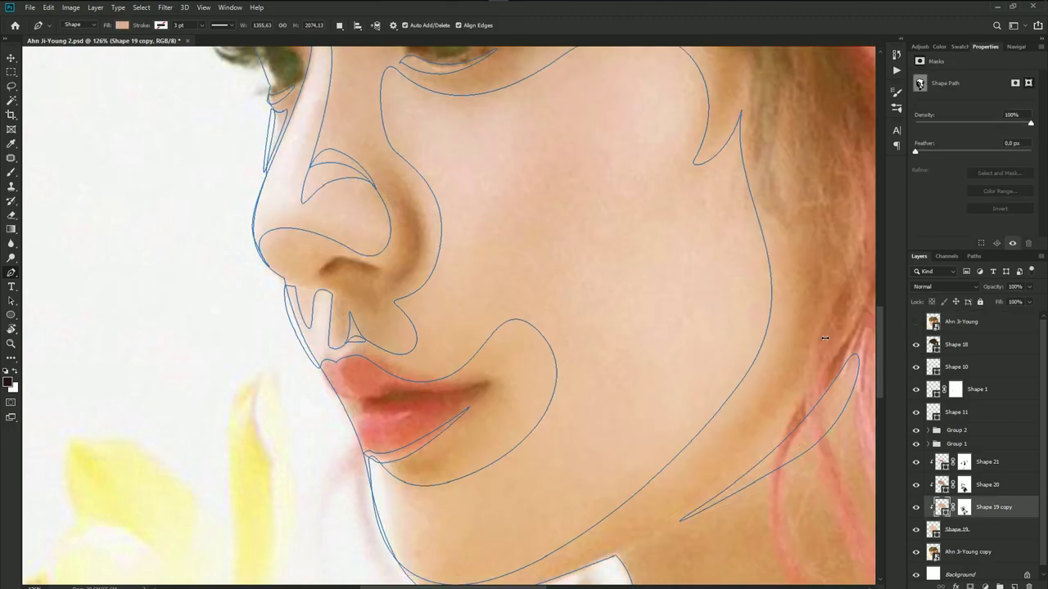
scroll(465, 331, "up", 3)
key("ctrl+h")
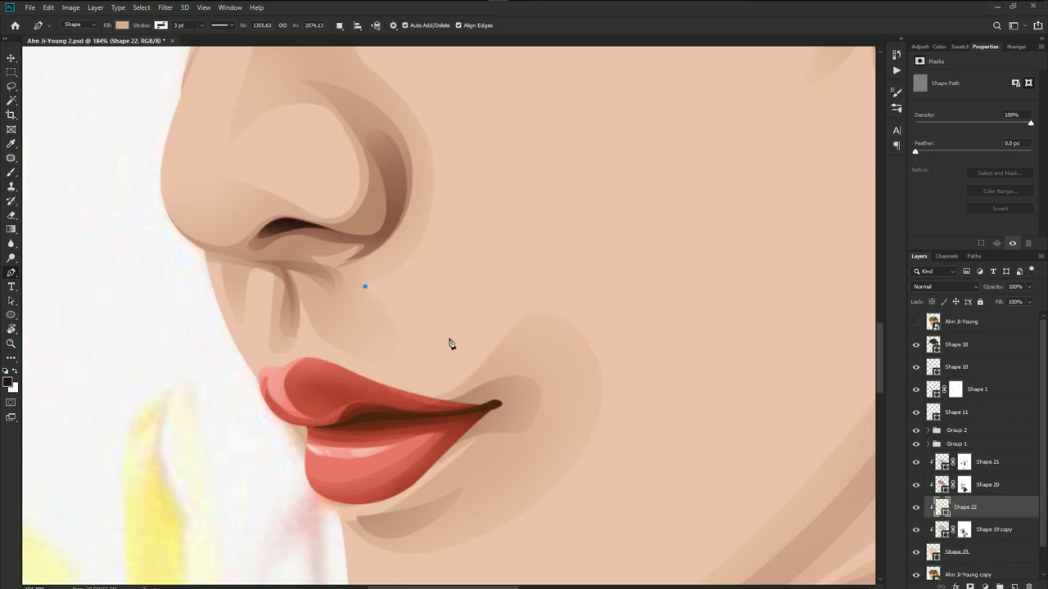
key("ctrl+h")
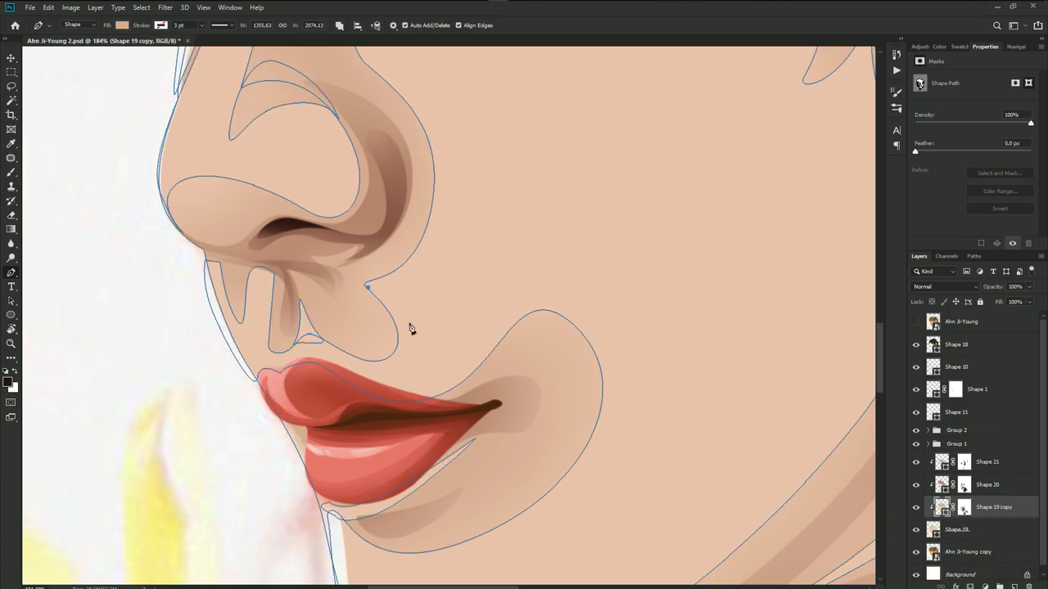
left_click_drag(527, 318, 505, 358)
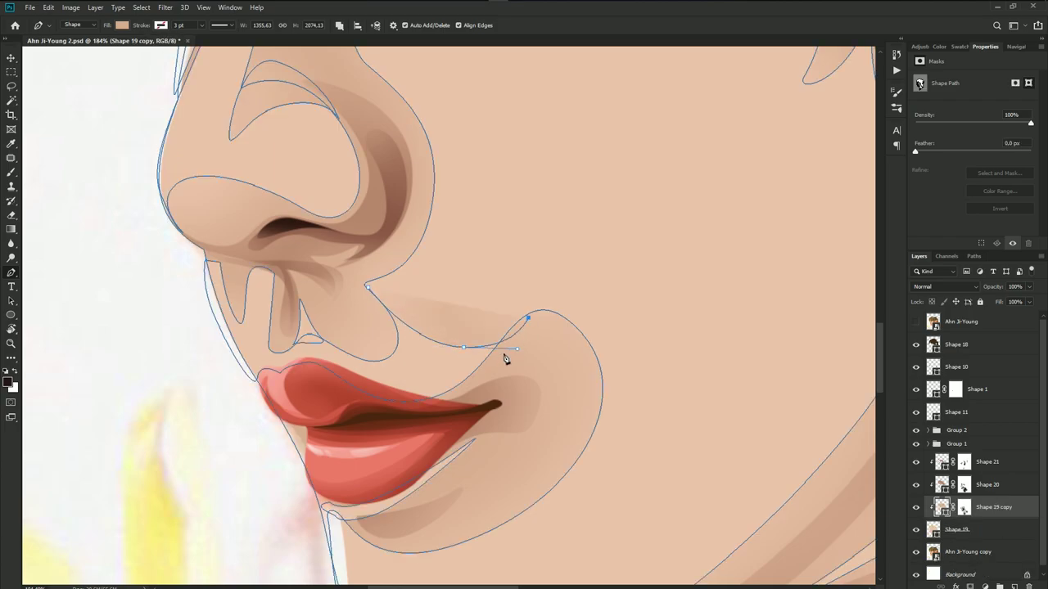
left_click_drag(528, 318, 559, 312)
left_click_drag(347, 352, 196, 261)
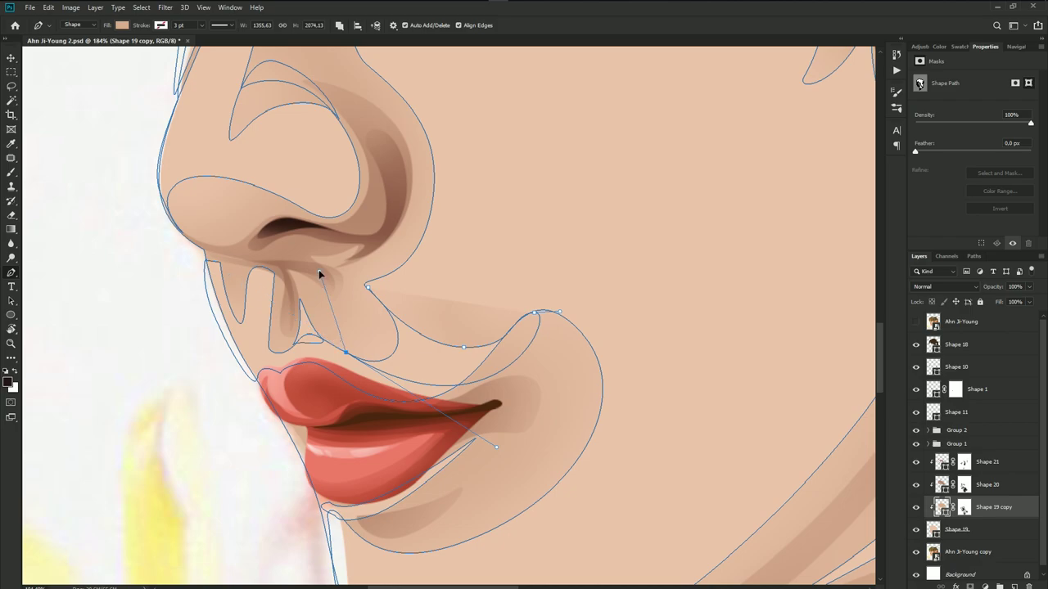
- Select the reference photo layer and save the document
left_click(933, 323)
scroll(416, 306, "down", 4)
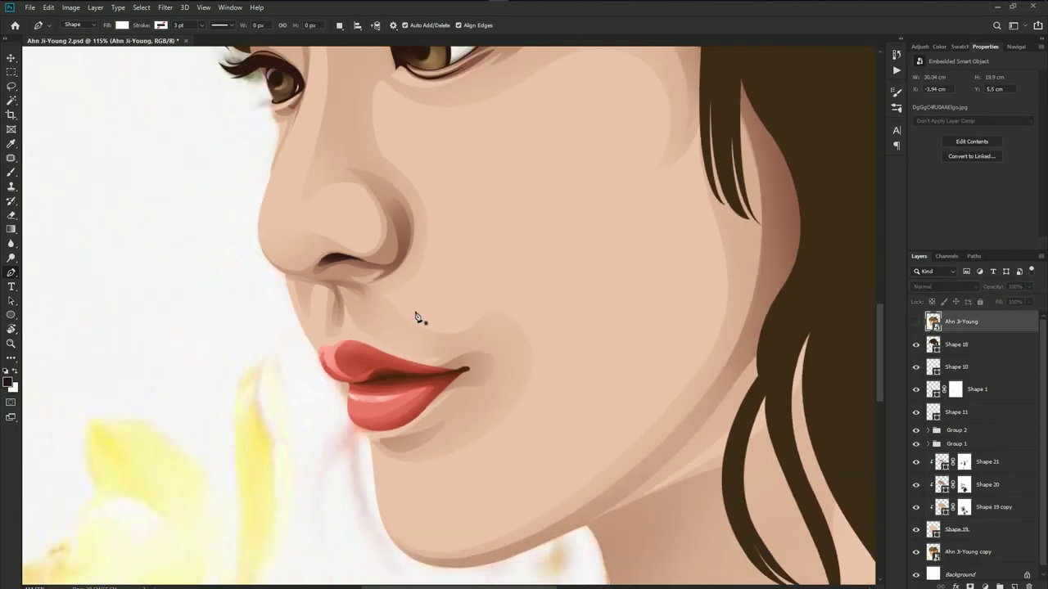
scroll(455, 341, "down", 3)
scroll(492, 357, "down", 1)
key("ctrl+s")
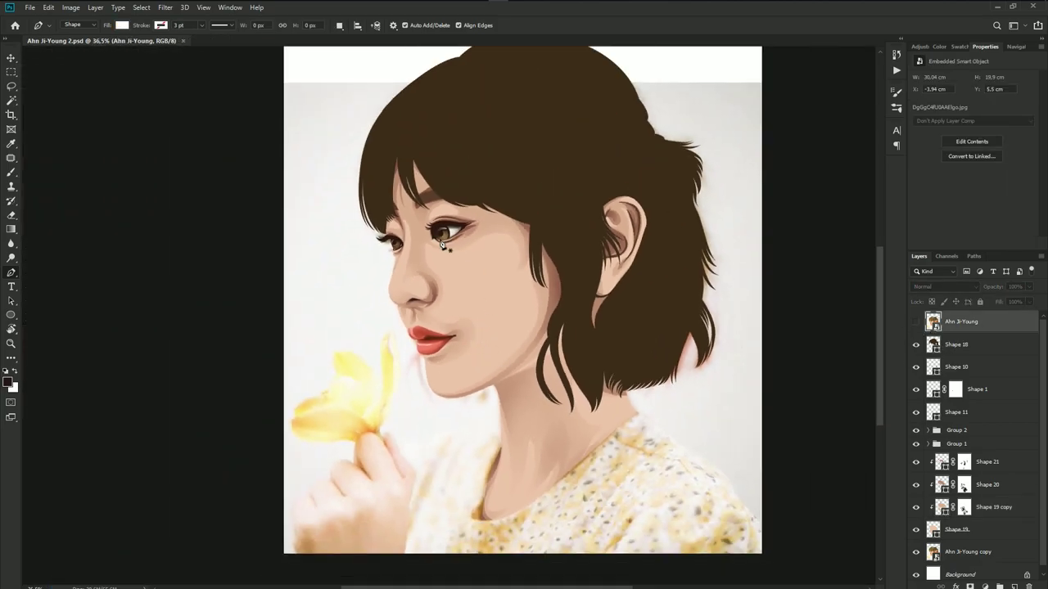
scroll(442, 245, "up", 3)
- Select Shape 21, change the path combine mode and show the reference photo
left_click(993, 462)
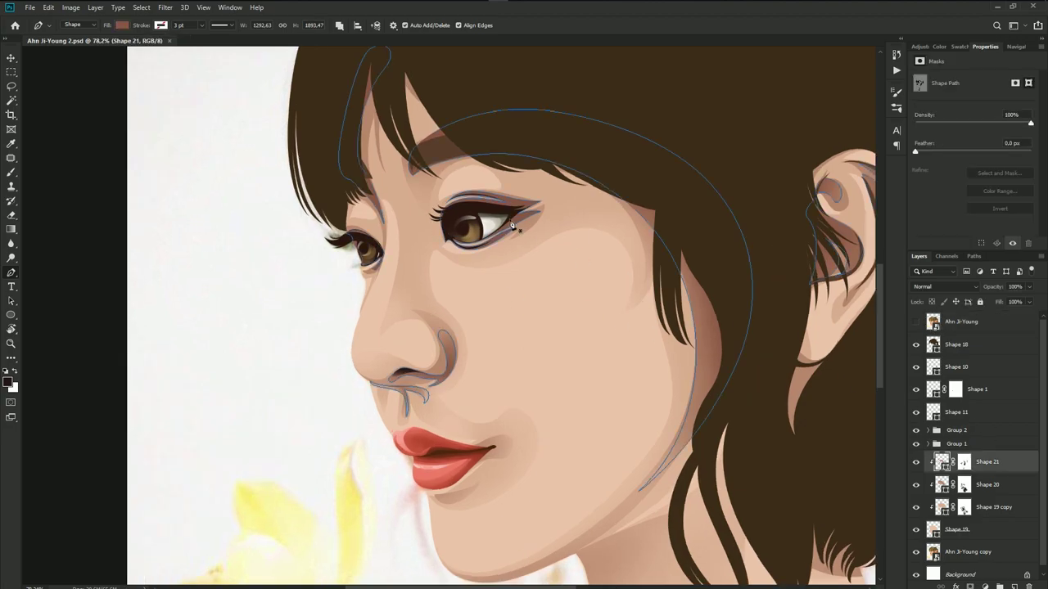
left_click(342, 27)
left_click(369, 39)
left_click(916, 322)
scroll(439, 302, "up", 2)
scroll(393, 227, "up", 1)
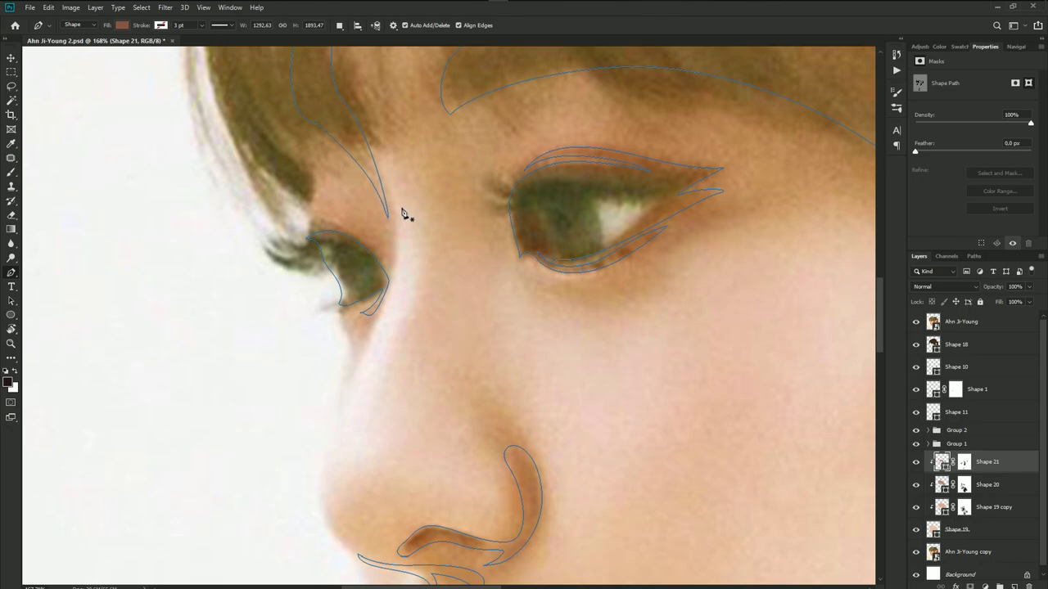
- Trace a closed outline down the nose bridge and around the nose tip
left_click(396, 199)
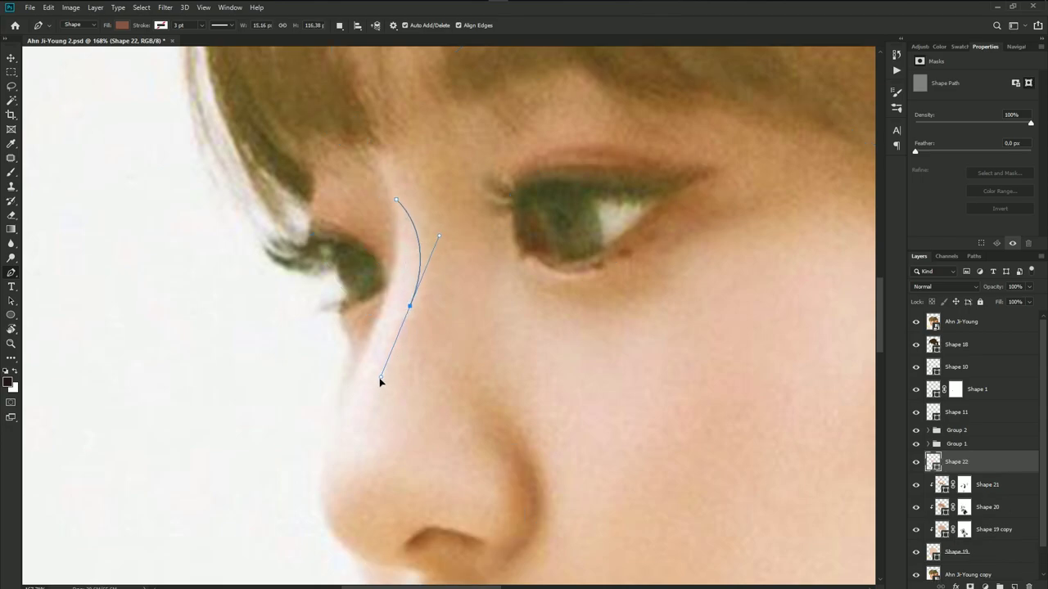
mouse_move(410, 311)
left_mouse_down()
mouse_move(378, 401)
mouse_move(397, 313)
mouse_move(376, 342)
left_mouse_up()
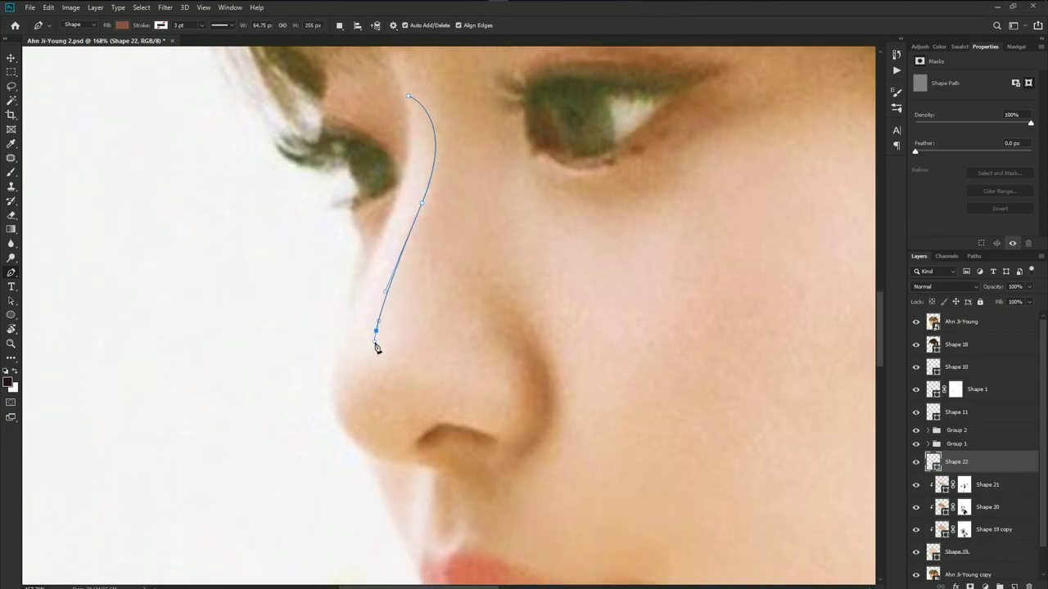
left_click_drag(458, 356, 496, 394)
left_click_drag(385, 362, 349, 386)
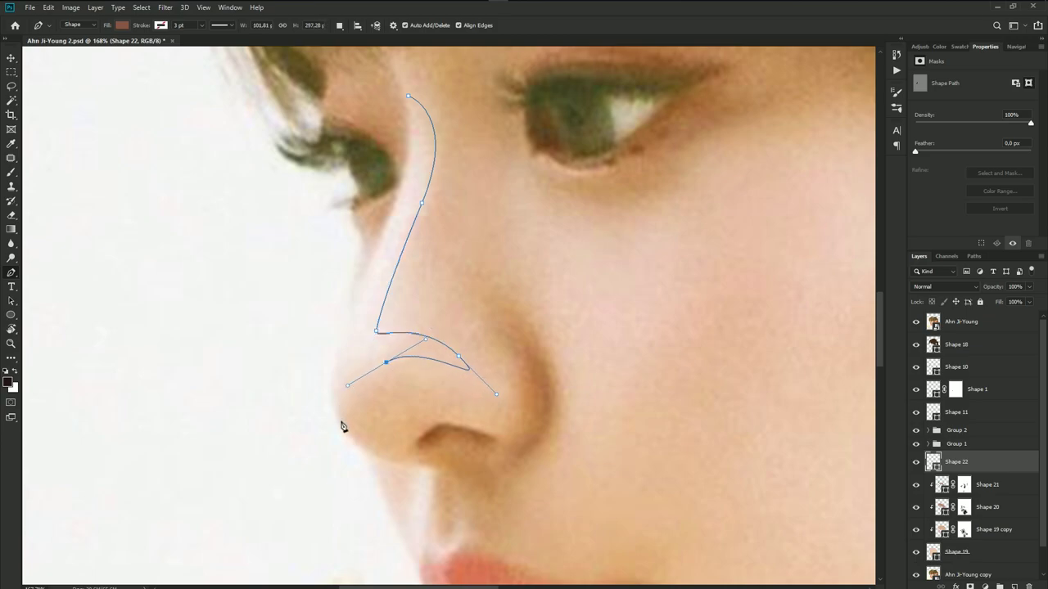
left_click(342, 424)
key("ctrl+z")
key("ctrl+z")
mouse_move(375, 360)
left_mouse_down()
mouse_move(312, 391)
mouse_move(343, 429)
left_mouse_up()
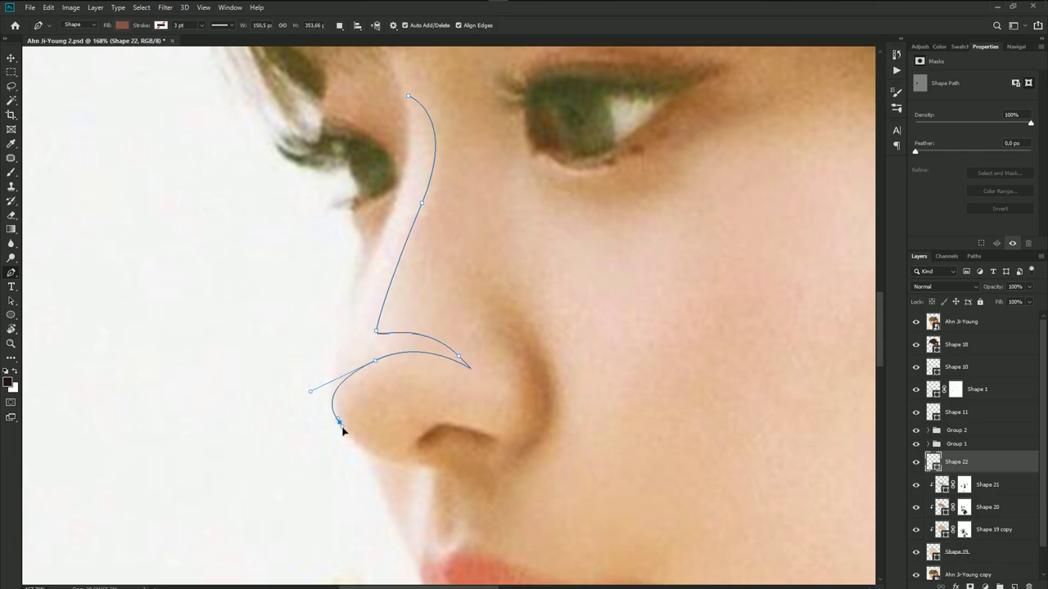
left_click_drag(354, 308, 404, 204)
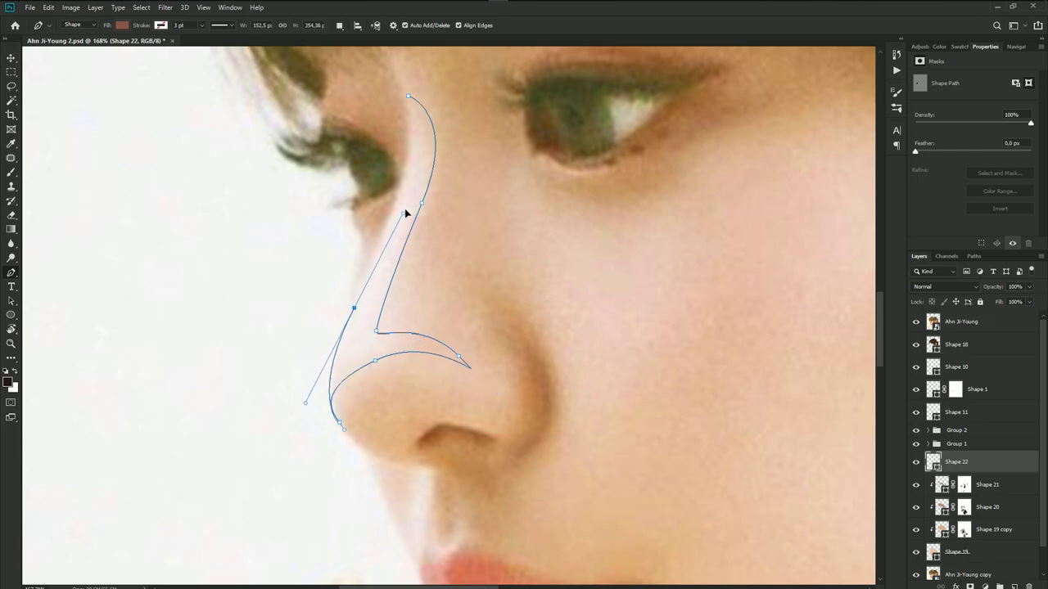
left_click_drag(409, 96, 397, 72)
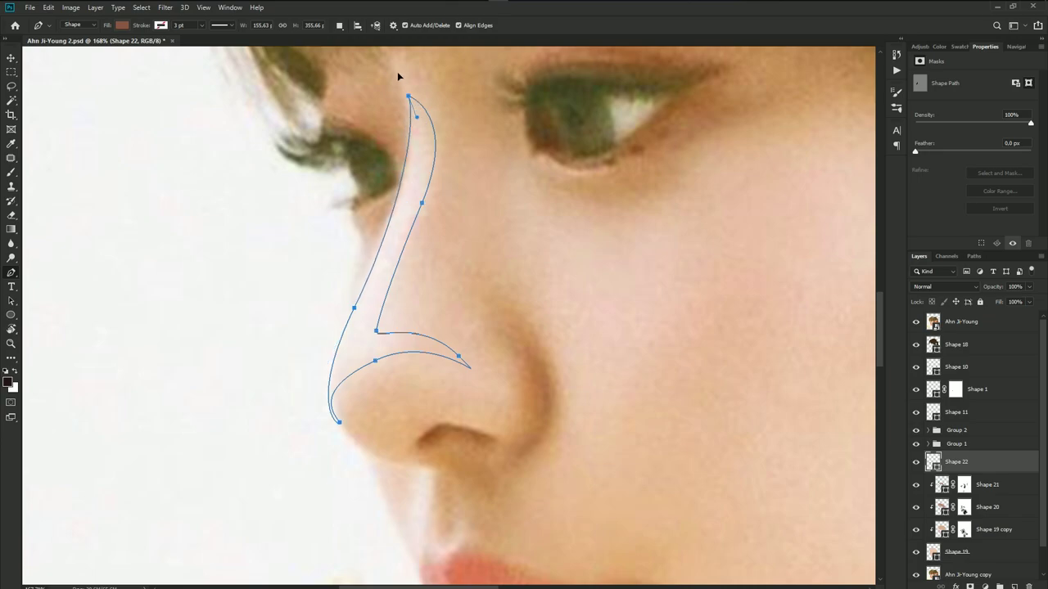
left_click(353, 307, "ctrl")
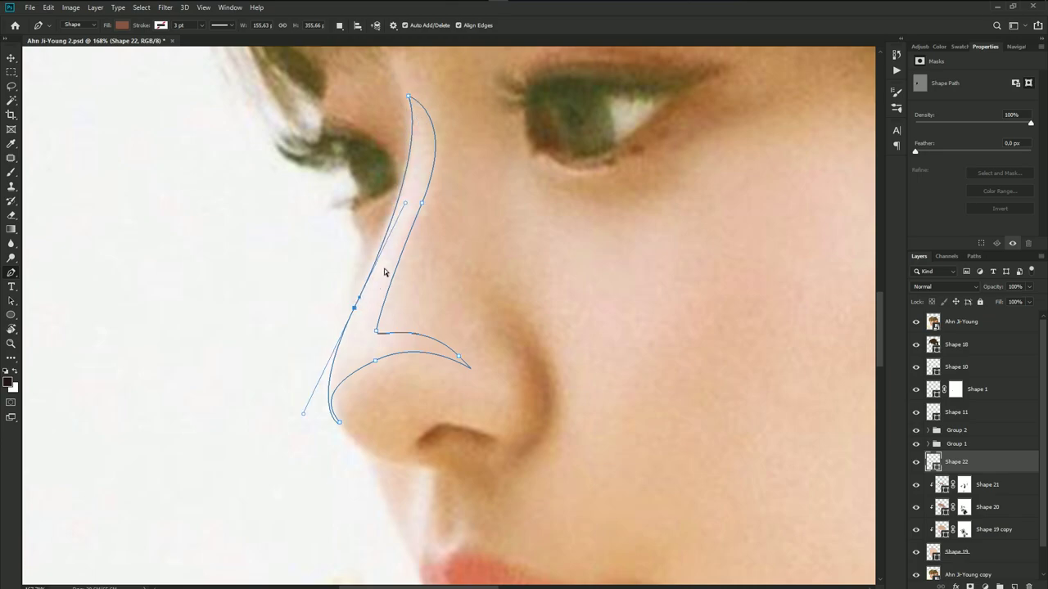
left_click_drag(407, 203, 408, 189)
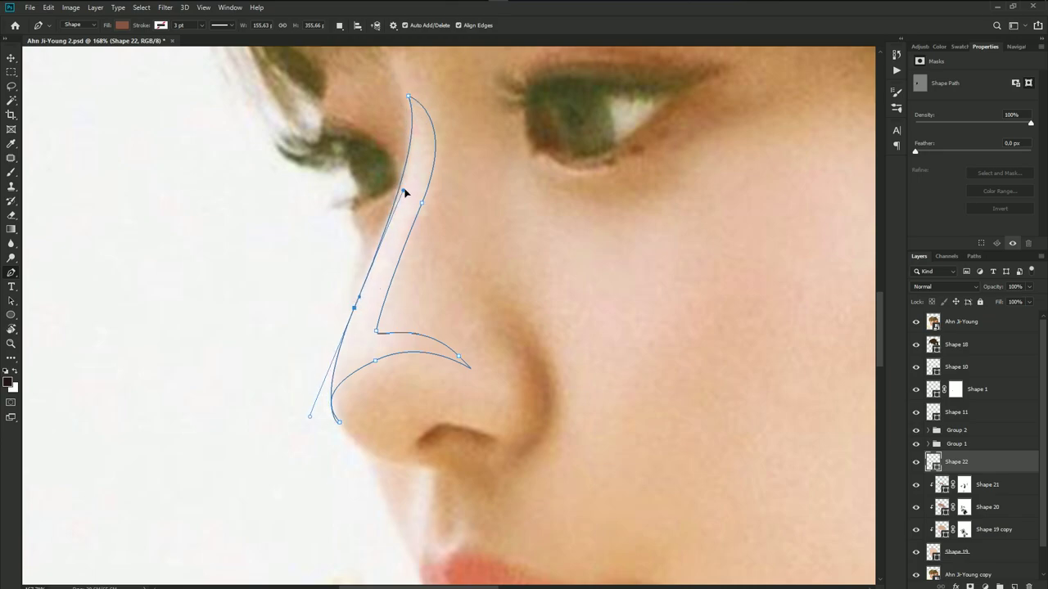
- Switch the path combine mode and start a new cheek outline under the eye
left_click(352, 26)
left_click(378, 47)
scroll(563, 273, "down", 1)
scroll(369, 287, "down", 1)
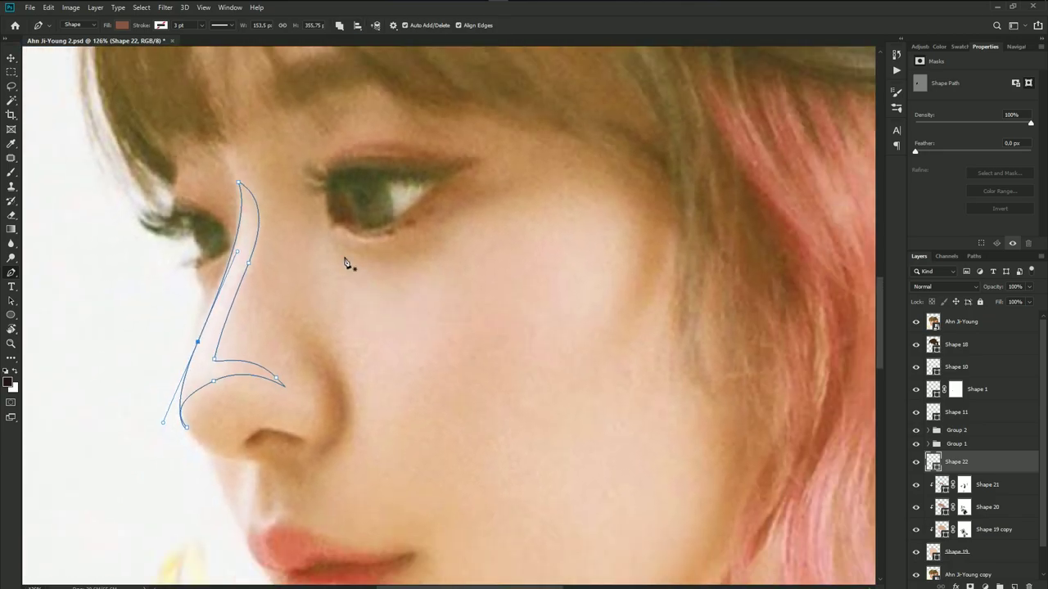
left_click_drag(332, 243, 344, 260)
left_click_drag(454, 226, 519, 175)
scroll(549, 245, "down", 1)
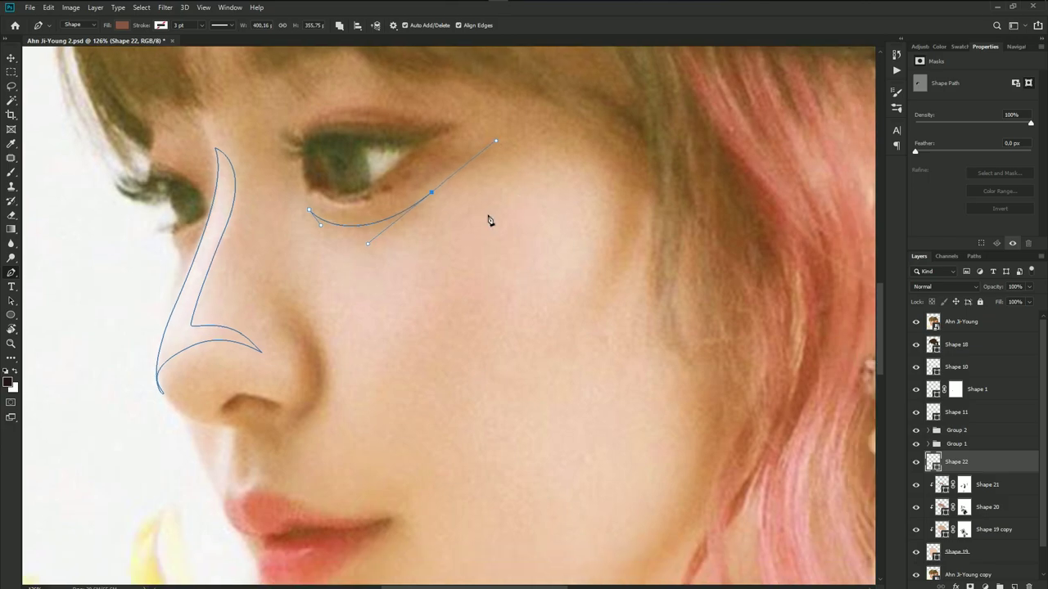
scroll(488, 217, "down", 1)
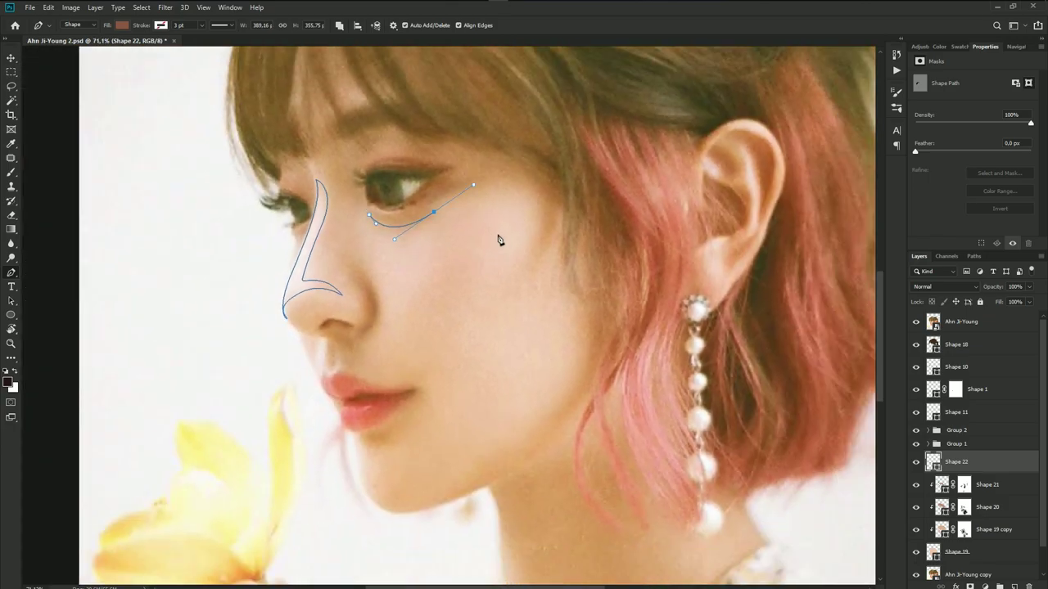
left_click_drag(533, 260, 498, 348)
key("ctrl+z")
left_click_drag(495, 268, 407, 363)
key("ctrl+z")
left_click_drag(510, 279, 431, 379)
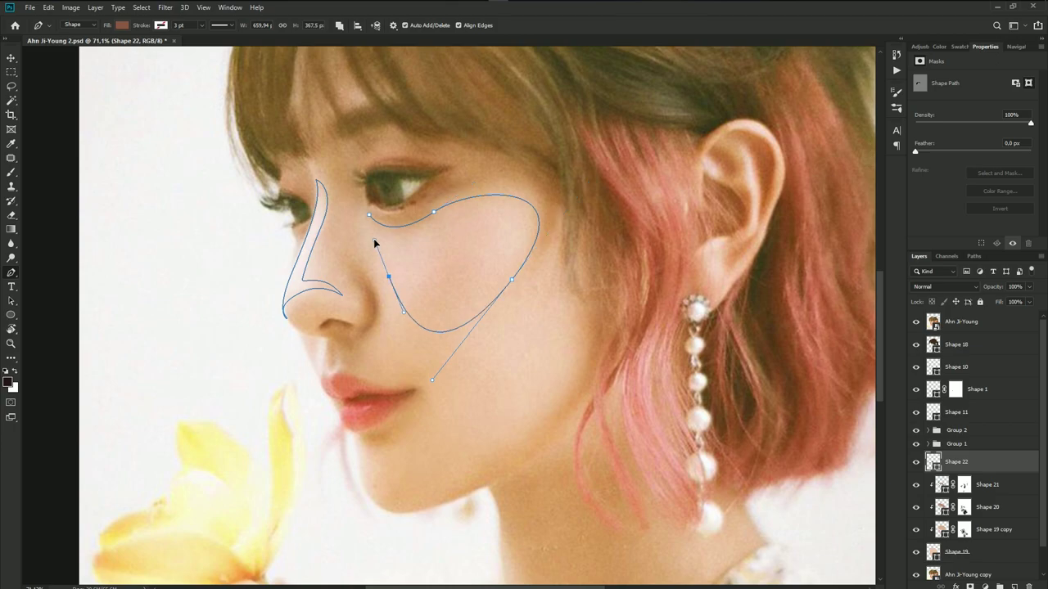
- Curve the cheek outline down past the nose and close it at its start
left_click_drag(379, 272, 363, 238)
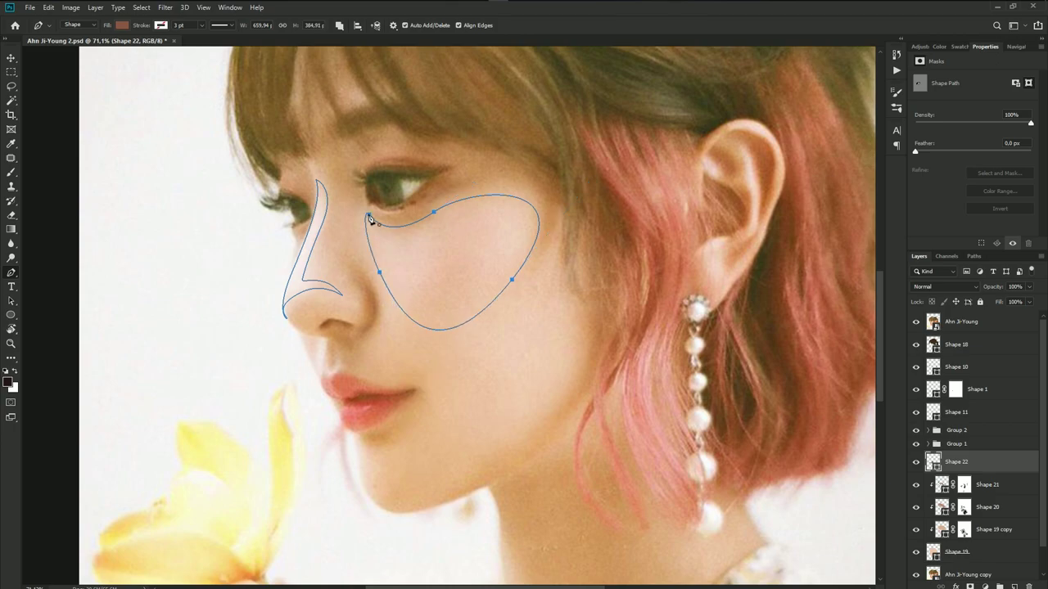
scroll(393, 278, "up", 2)
key("ctrl+z")
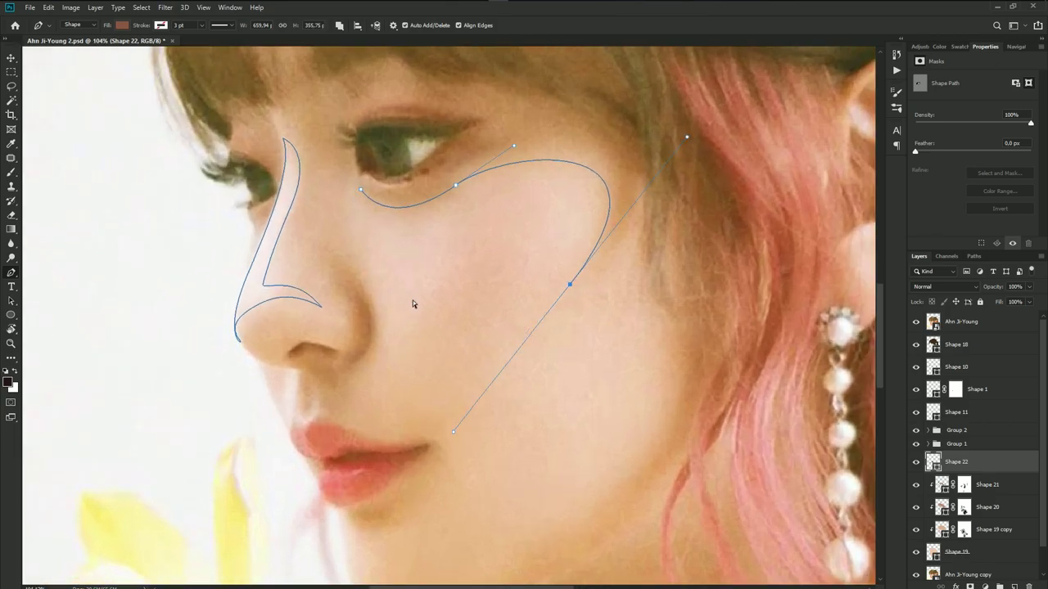
key("ctrl+z")
left_click_drag(544, 333, 466, 460)
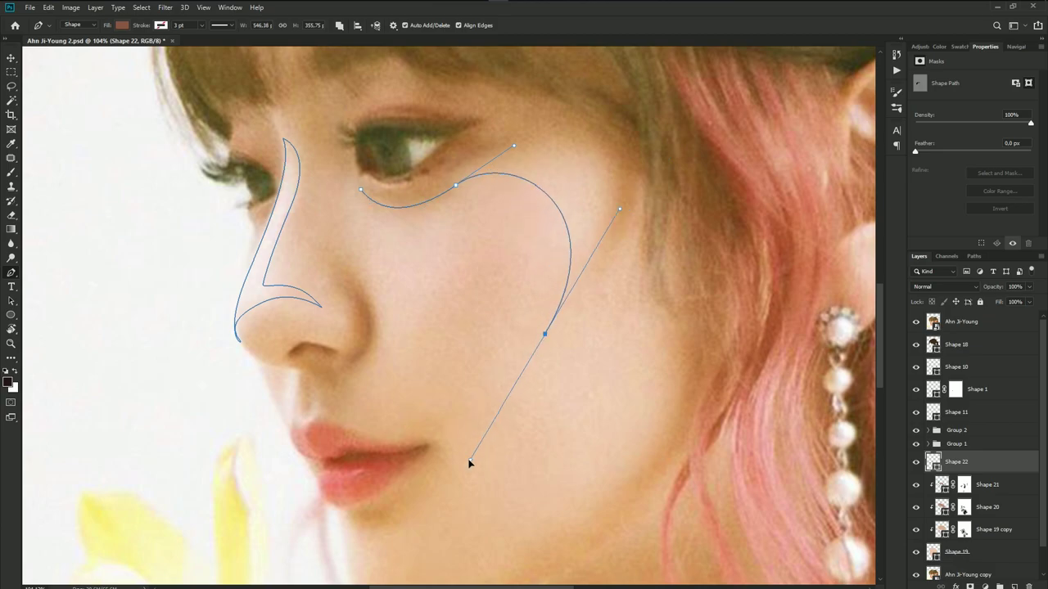
left_click(365, 264)
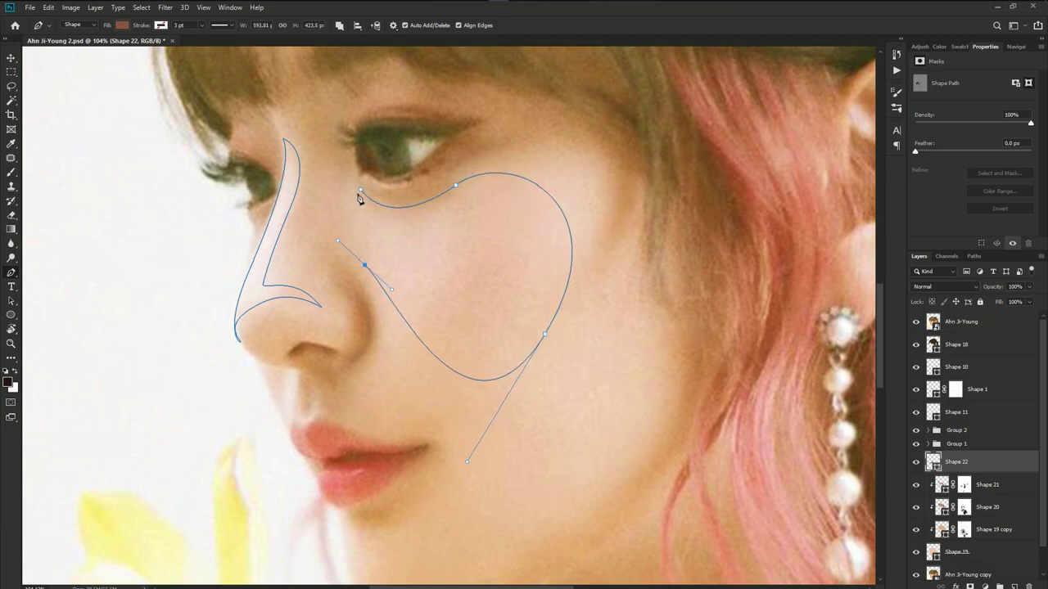
left_click(360, 191)
scroll(386, 234, "down", 3)
mouse_move(605, 382)
left_mouse_down()
mouse_move(480, 249)
mouse_move(606, 337)
left_mouse_up()
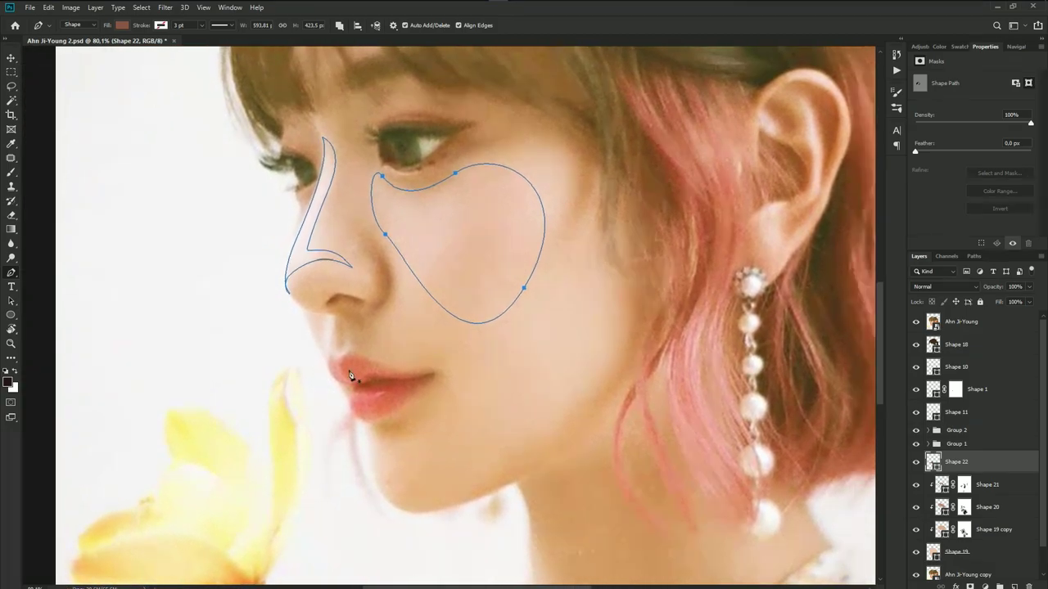
scroll(348, 319, "up", 5)
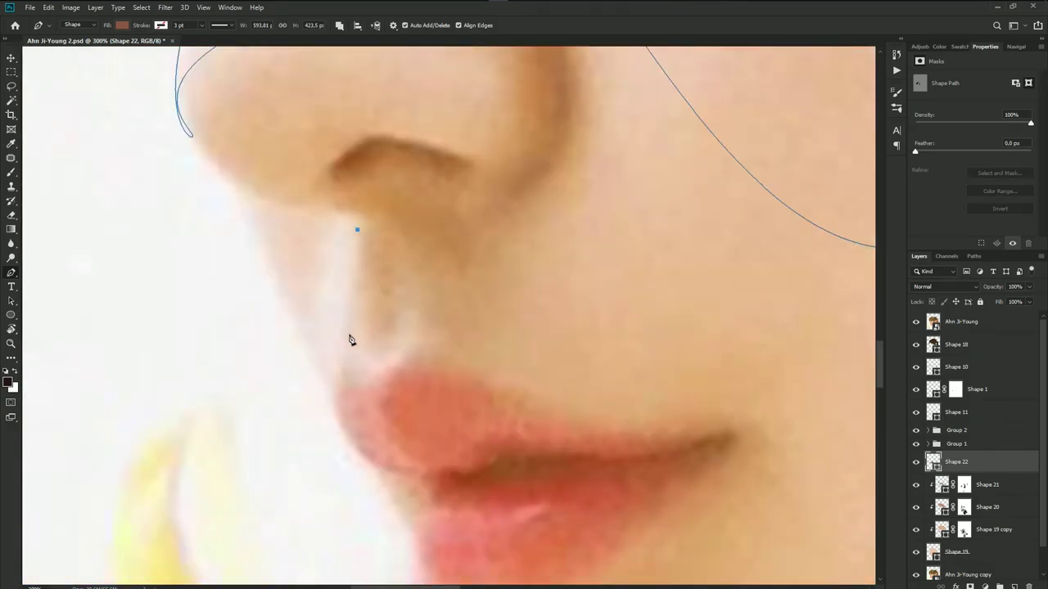
- Trace a closed outline from beneath the nose along the upper lip to its corner
left_click(348, 335)
mouse_move(383, 347)
left_mouse_down()
mouse_move(401, 333)
mouse_move(460, 349)
left_mouse_up()
left_click_drag(588, 416, 631, 432)
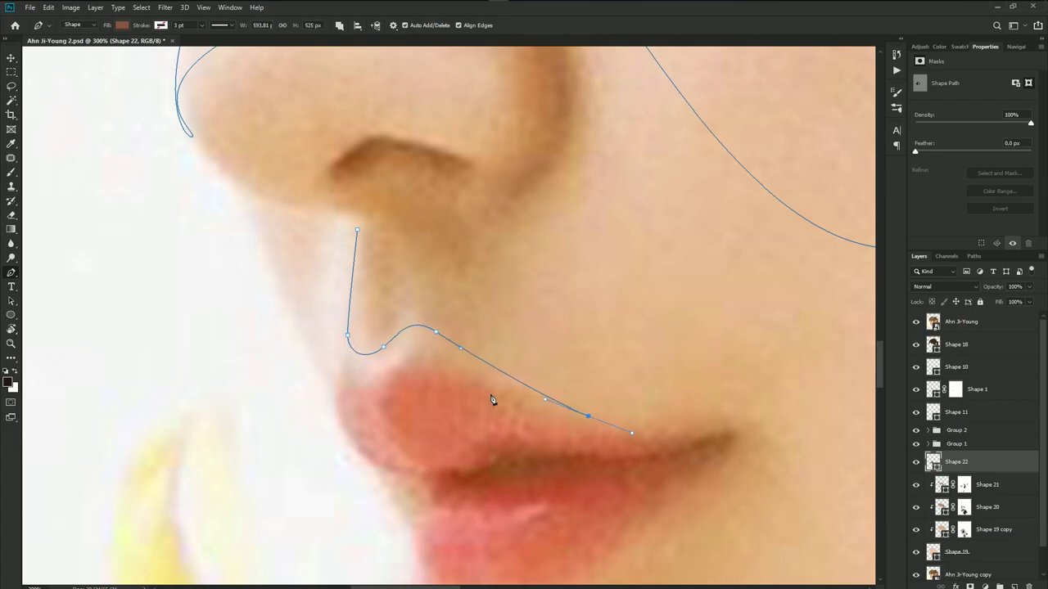
mouse_move(352, 381)
left_mouse_down()
mouse_move(335, 372)
mouse_move(348, 415)
left_mouse_up()
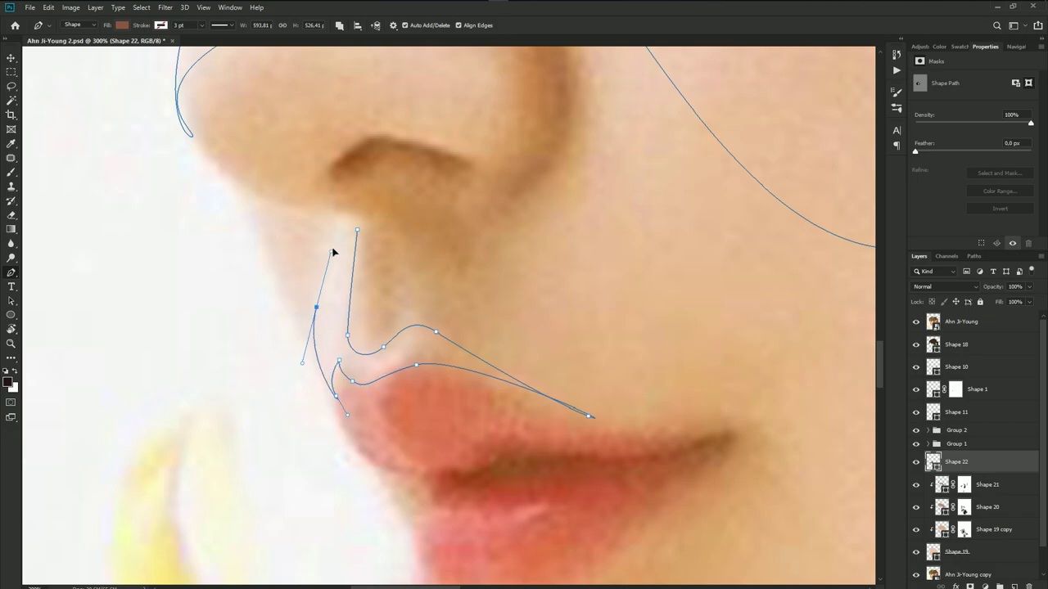
left_click_drag(242, 203, 239, 221)
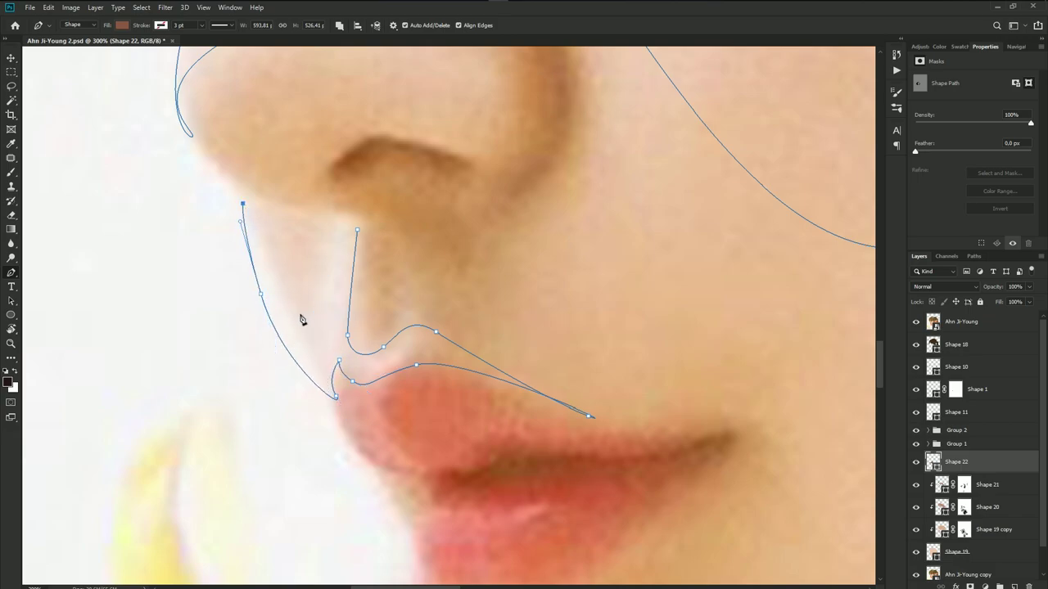
left_click_drag(304, 320, 321, 346)
left_click_drag(340, 225, 347, 218)
left_click(356, 231)
- Check the outline against the reference photo and begin changing its fill to pale skin tone efcfbb
left_click(916, 321)
scroll(614, 327, "down", 2)
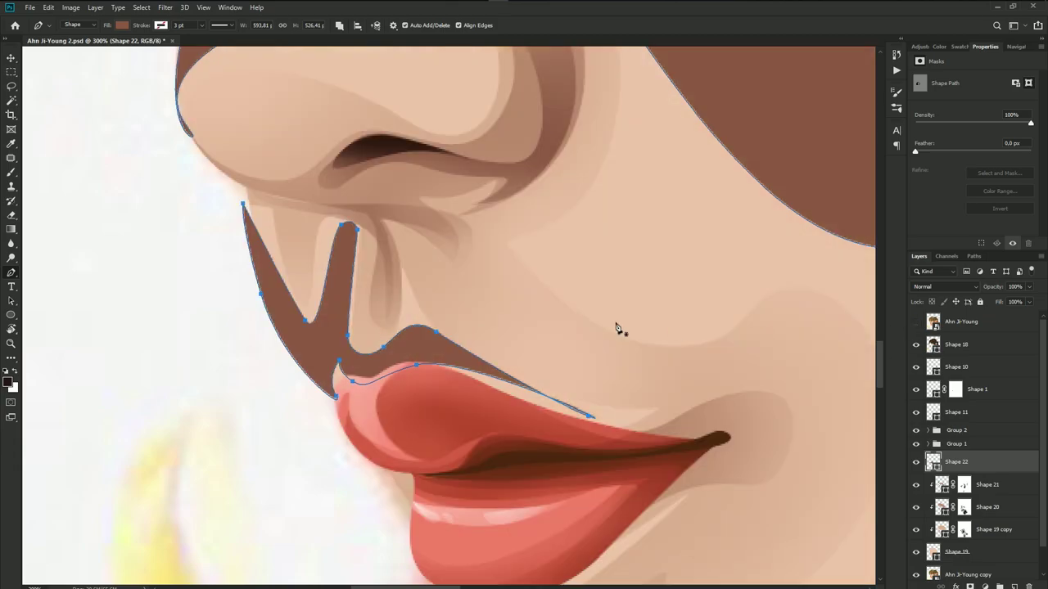
scroll(526, 299, "down", 2)
scroll(465, 385, "down", 2)
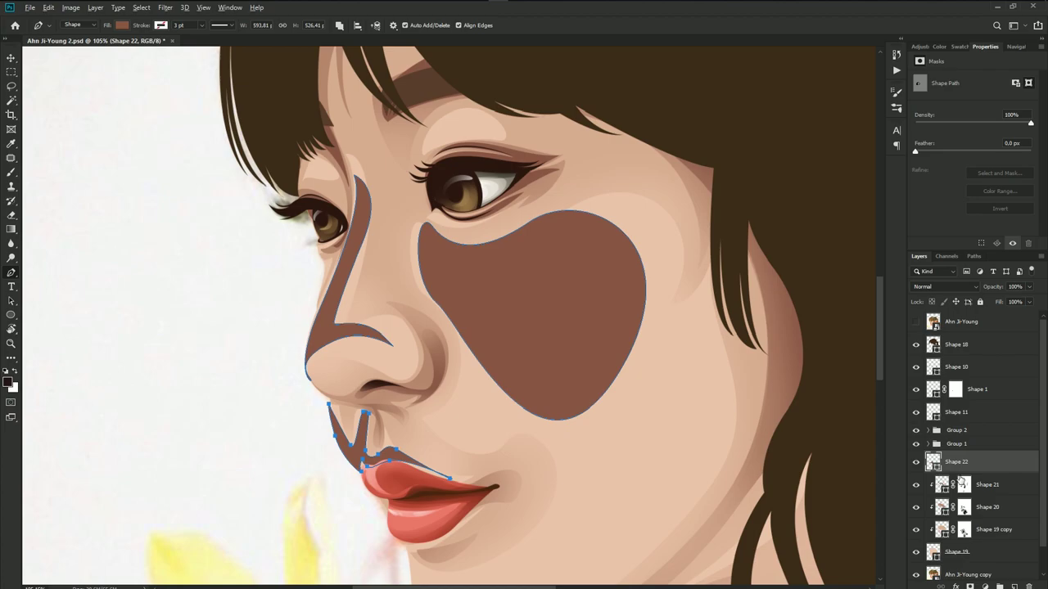
left_click(915, 321)
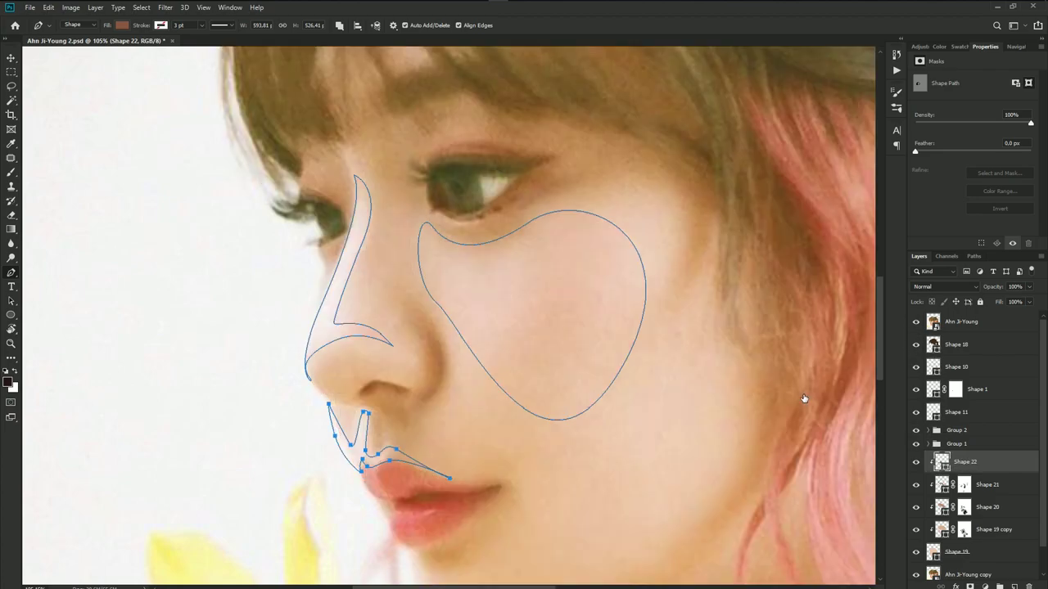
left_click(643, 251)
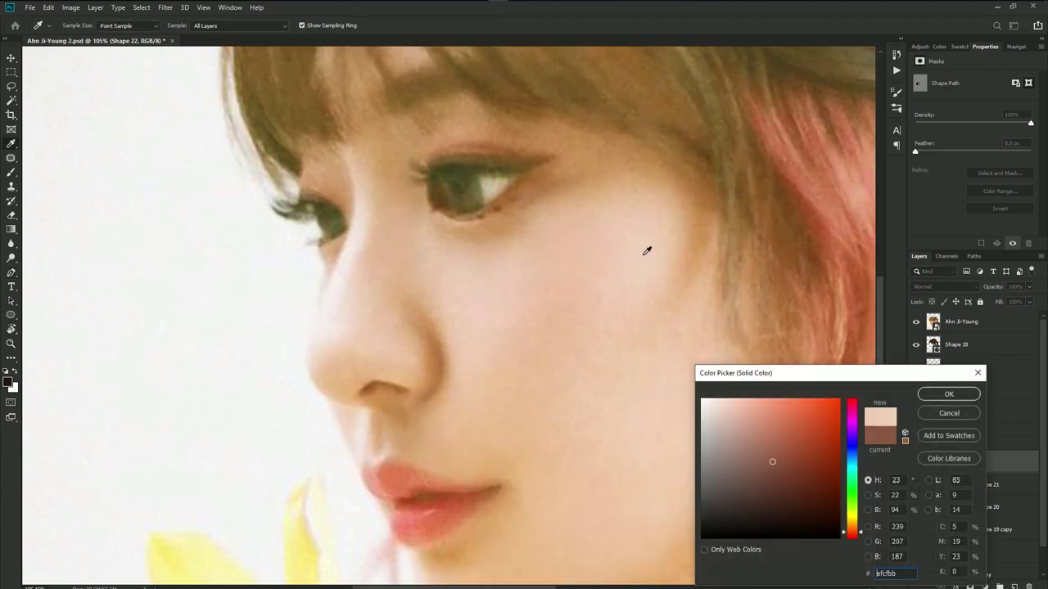
- Apply the skin fill, then resample the face skin for a lighter peach on Shape 22
key("Return")
left_click(916, 322)
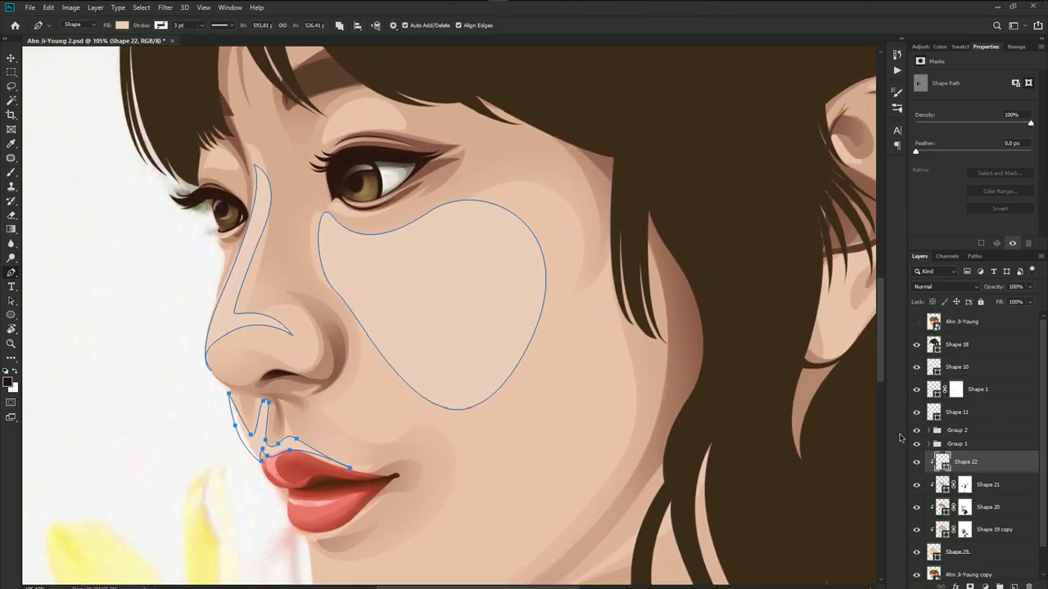
double_click(941, 462)
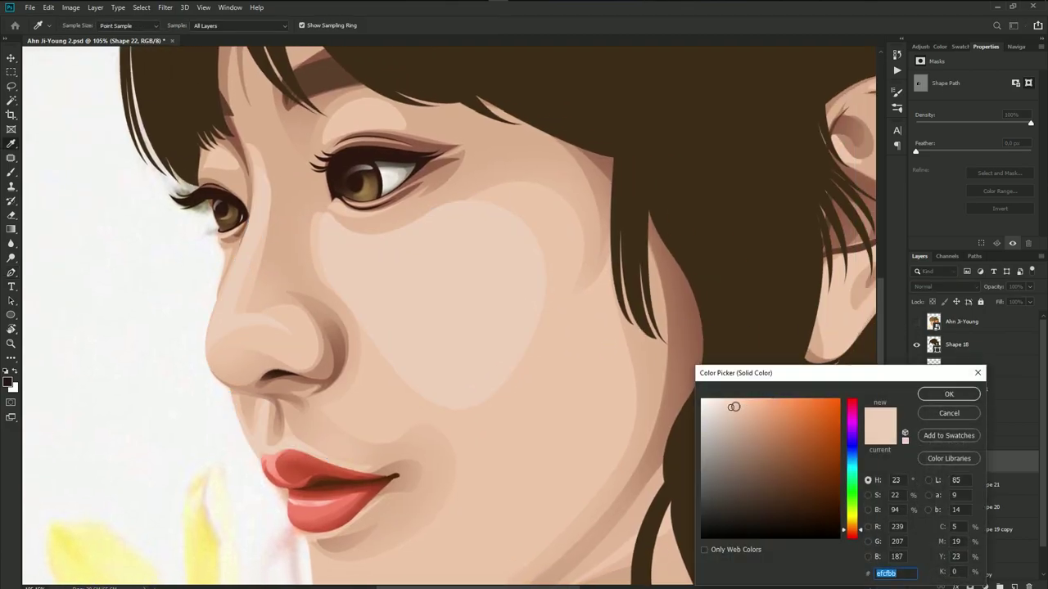
left_click(726, 405)
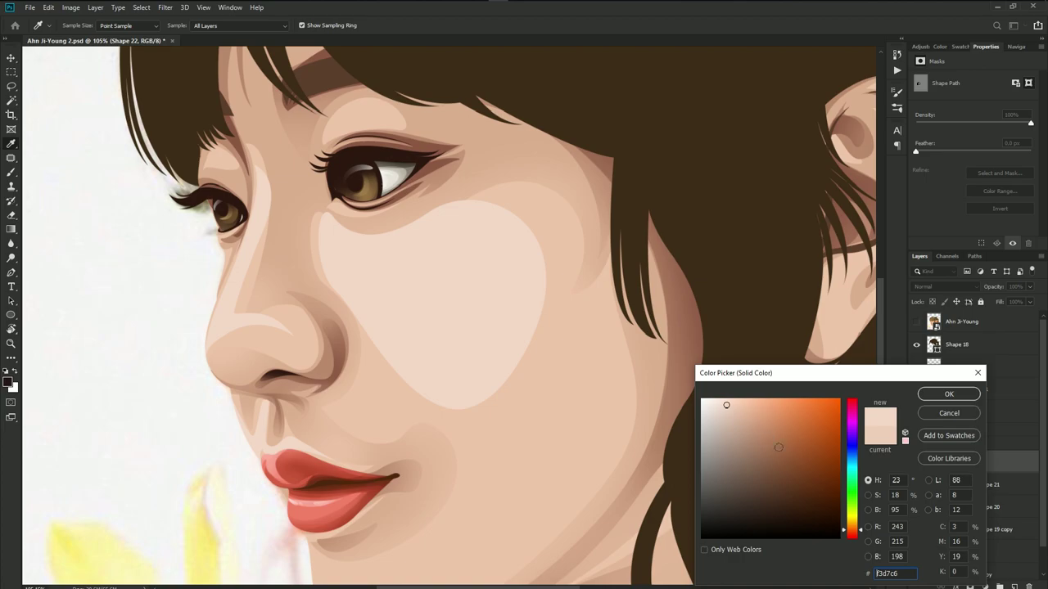
left_click_drag(852, 535, 850, 534)
left_click(544, 414)
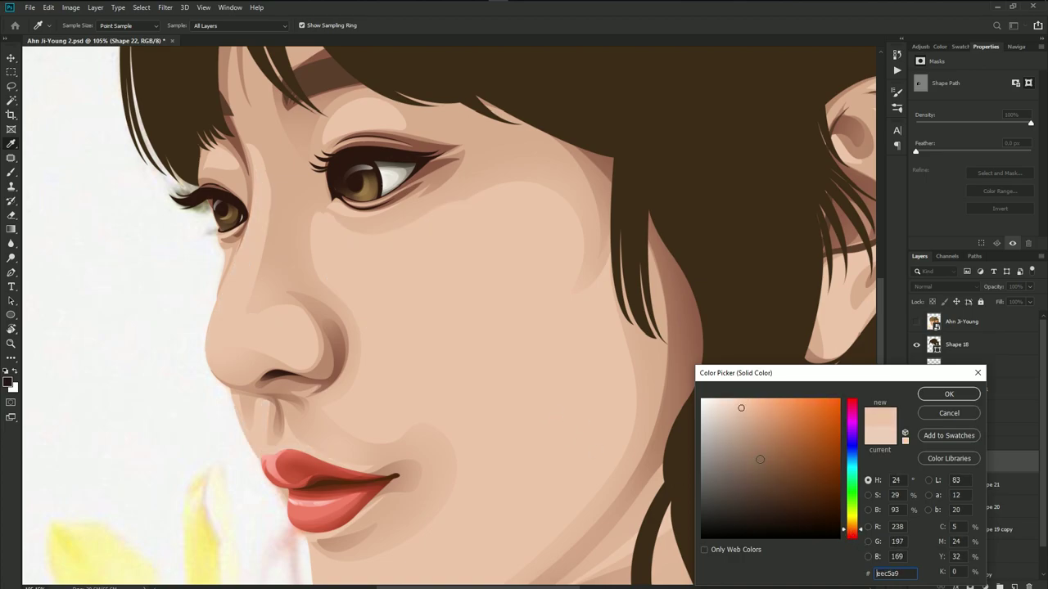
left_click(730, 401)
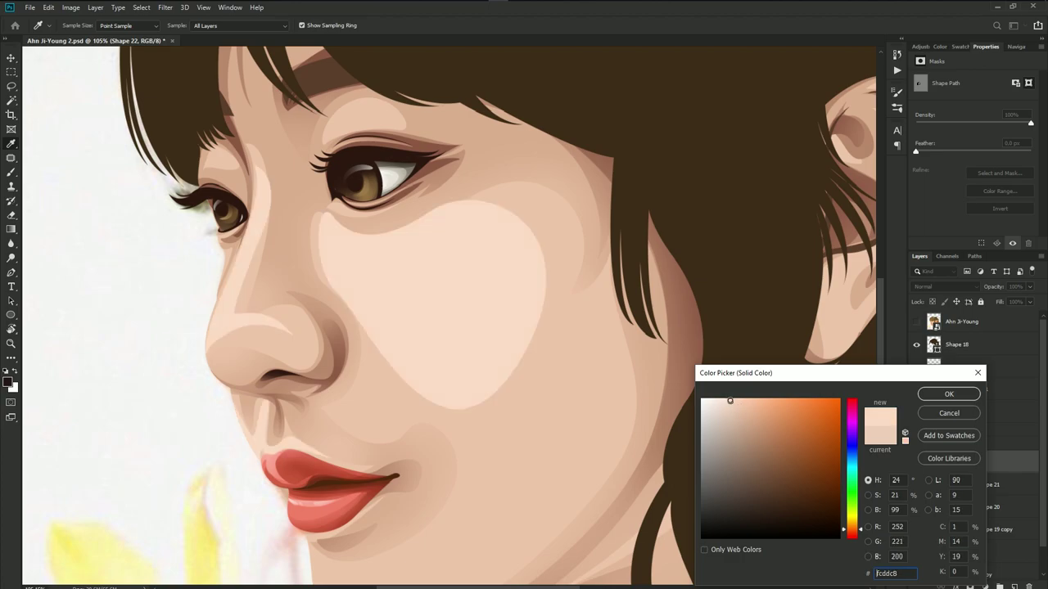
left_click(949, 394)
- Settle Shape 22's highlight fill on the pale peach f9d7c0
left_click(962, 321)
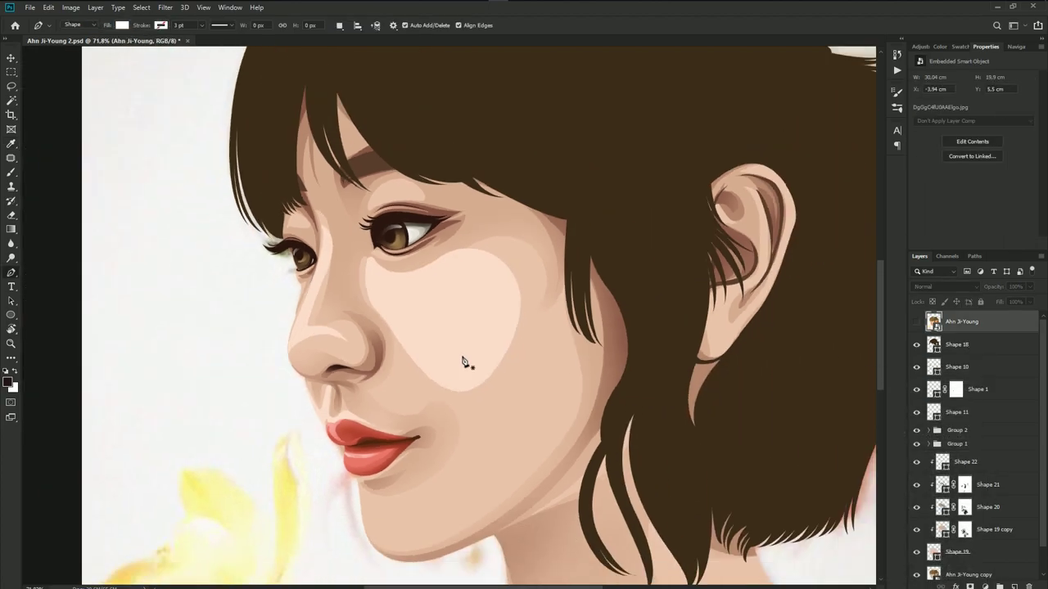
scroll(491, 392, "down", 5)
scroll(496, 383, "up", 2)
scroll(496, 383, "up", 2)
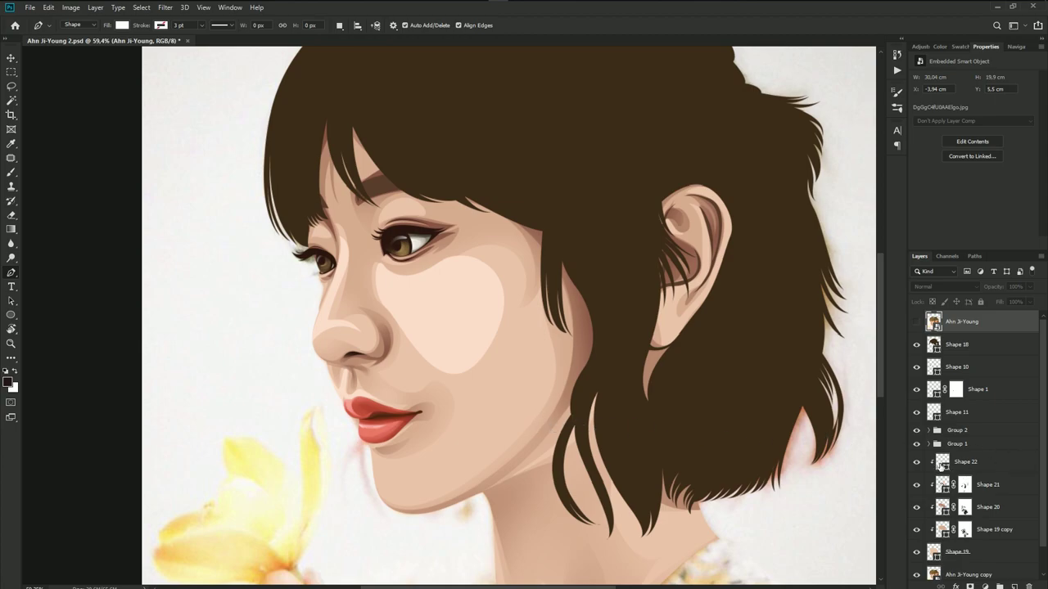
double_click(940, 463)
left_click(730, 400)
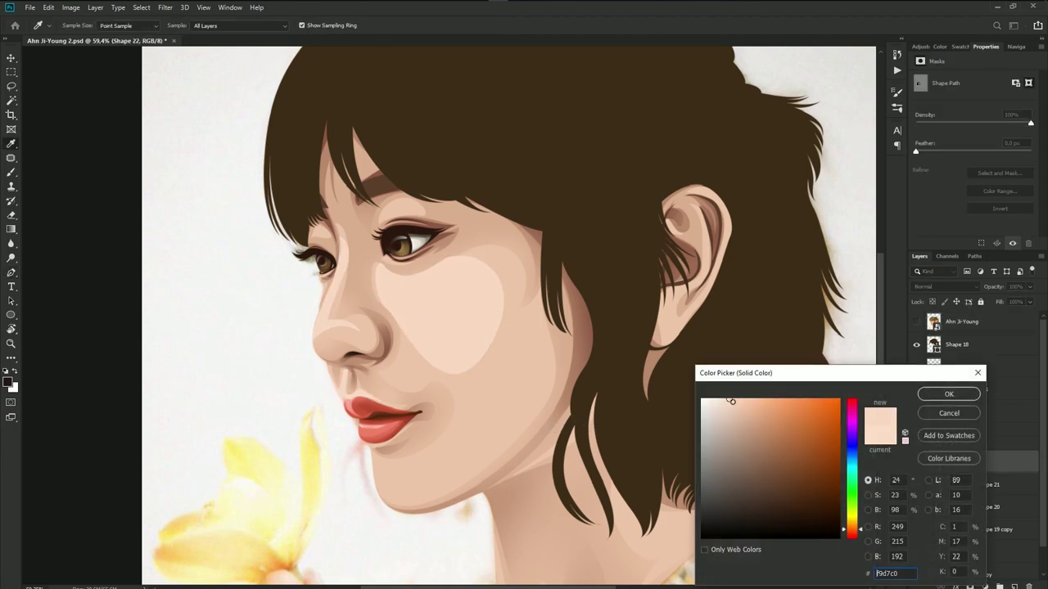
left_click(948, 394)
scroll(497, 434, "up", 2)
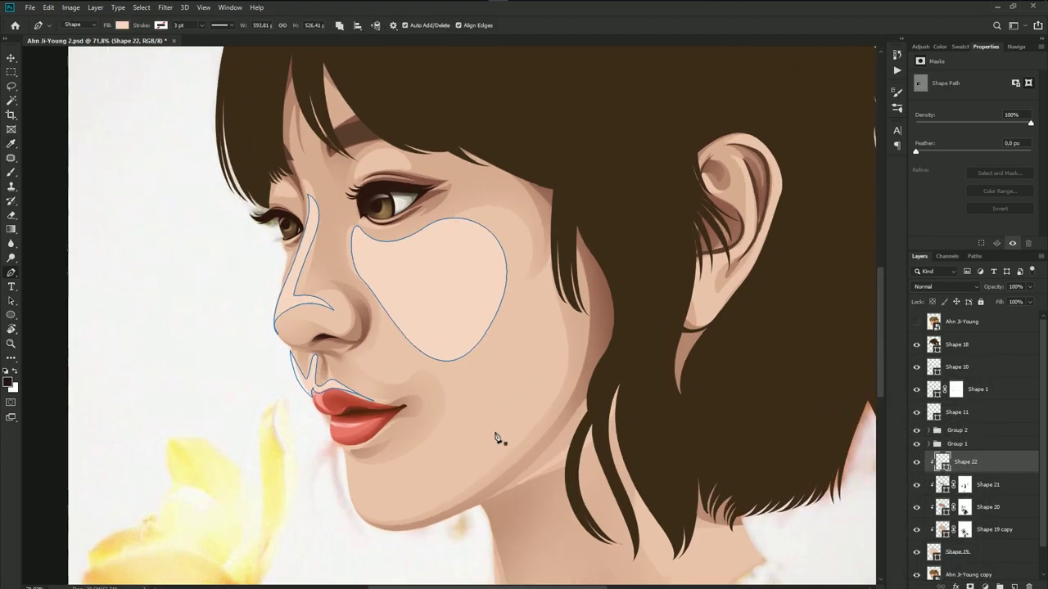
scroll(514, 438, "up", 2)
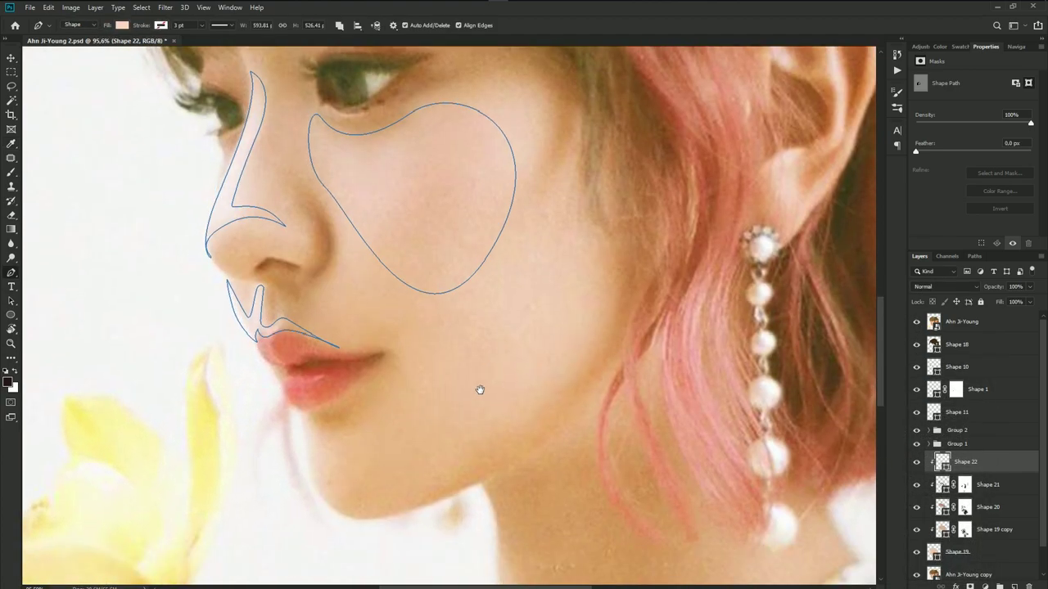
- Draw a closed, curved chin highlight outline under the lower lip
left_click(303, 417)
left_click_drag(369, 417, 418, 401)
left_click_drag(338, 497, 274, 480)
left_click(303, 418)
scroll(444, 385, "down", 2)
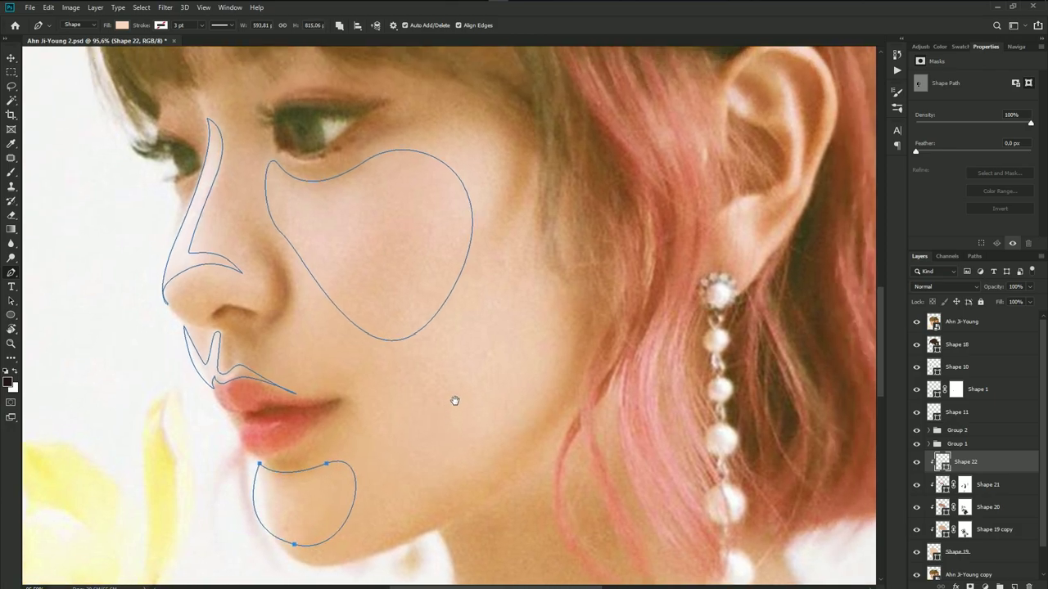
scroll(453, 400, "down", 2)
scroll(459, 358, "down", 2)
- Remove the old cheek highlight and trace a new outline from below the eye toward the jaw
left_click(917, 323)
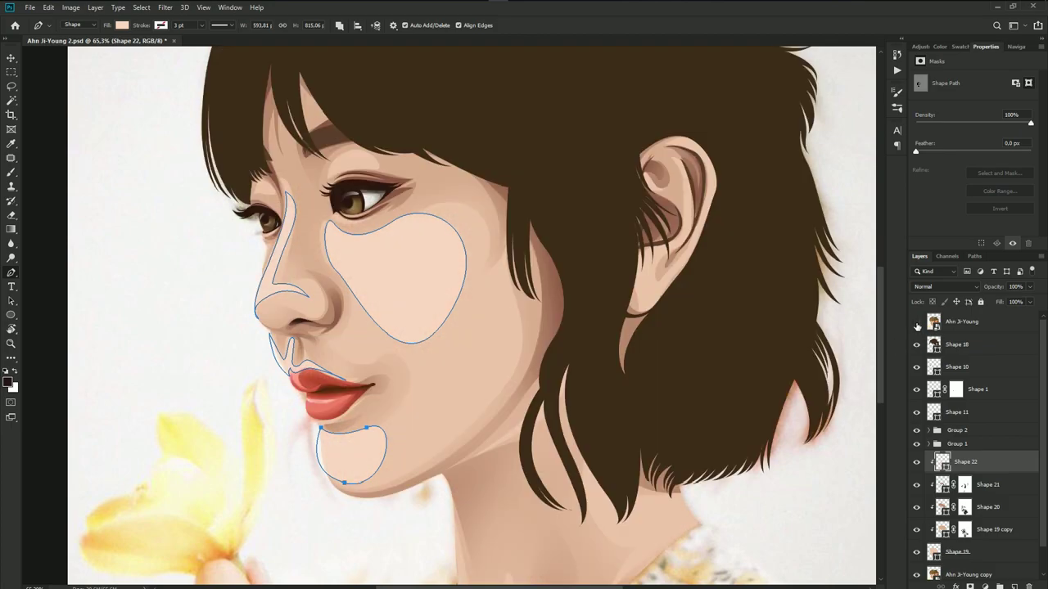
scroll(470, 257, "up", 2)
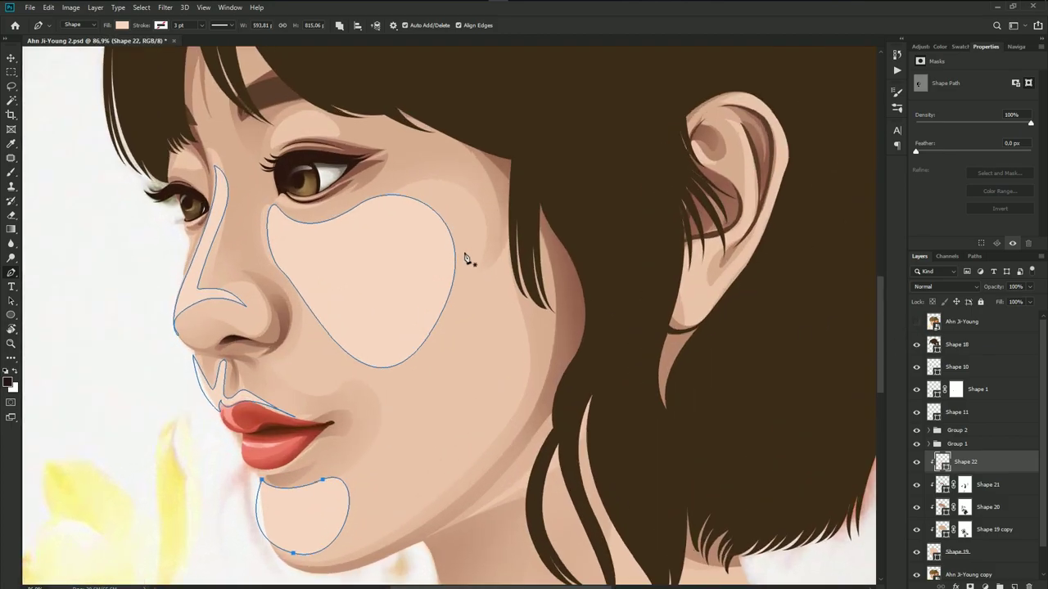
scroll(458, 246, "up", 1)
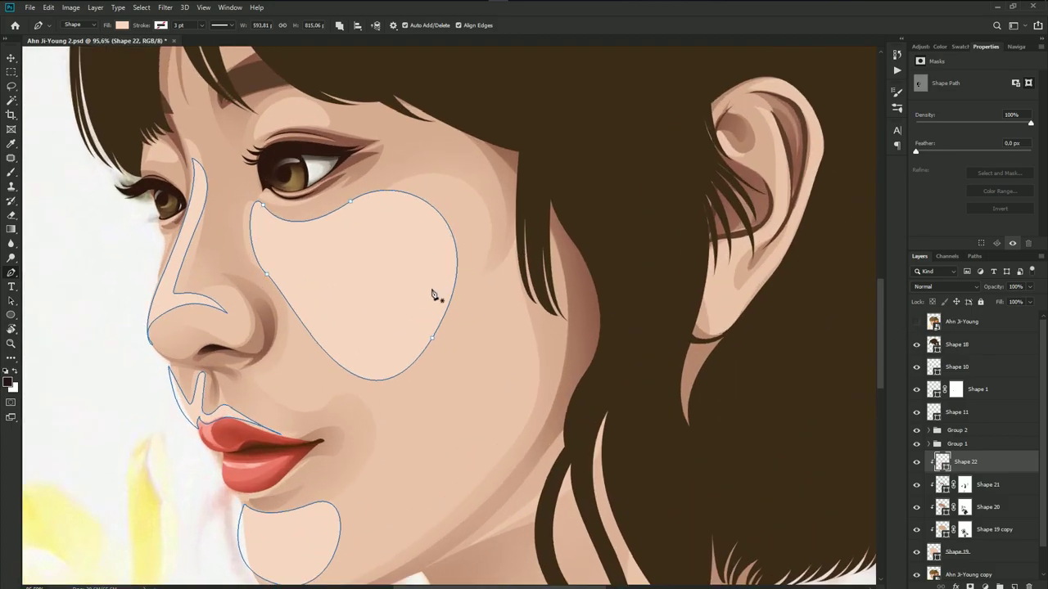
key("ctrl+z")
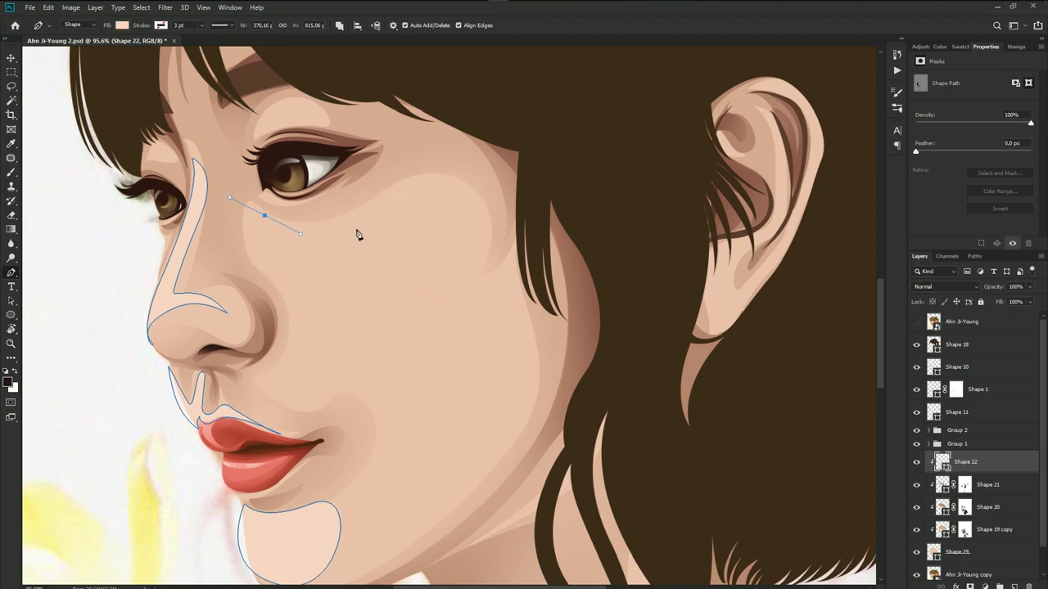
left_click_drag(380, 206, 425, 183)
left_click_drag(461, 293, 419, 349)
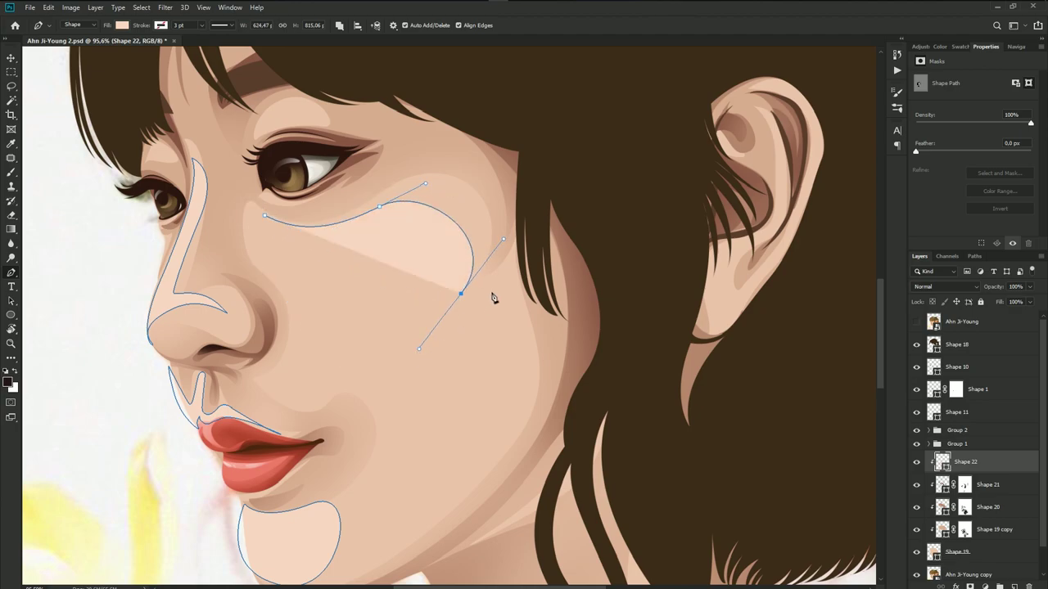
left_click_drag(494, 287, 505, 267)
left_click_drag(517, 353, 527, 256)
left_click_drag(477, 376, 377, 451)
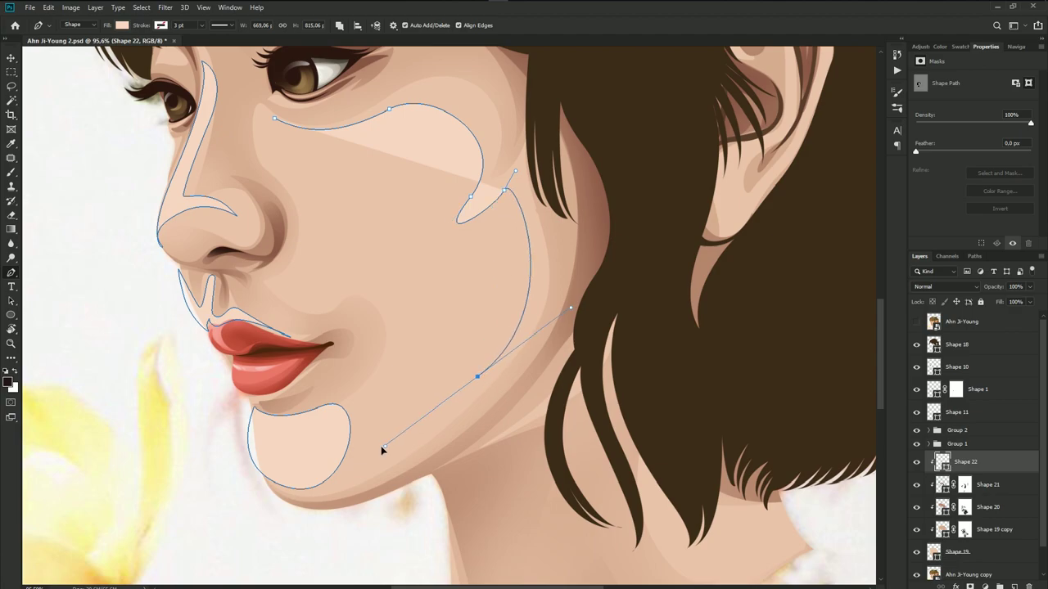
left_click_drag(375, 260, 292, 177)
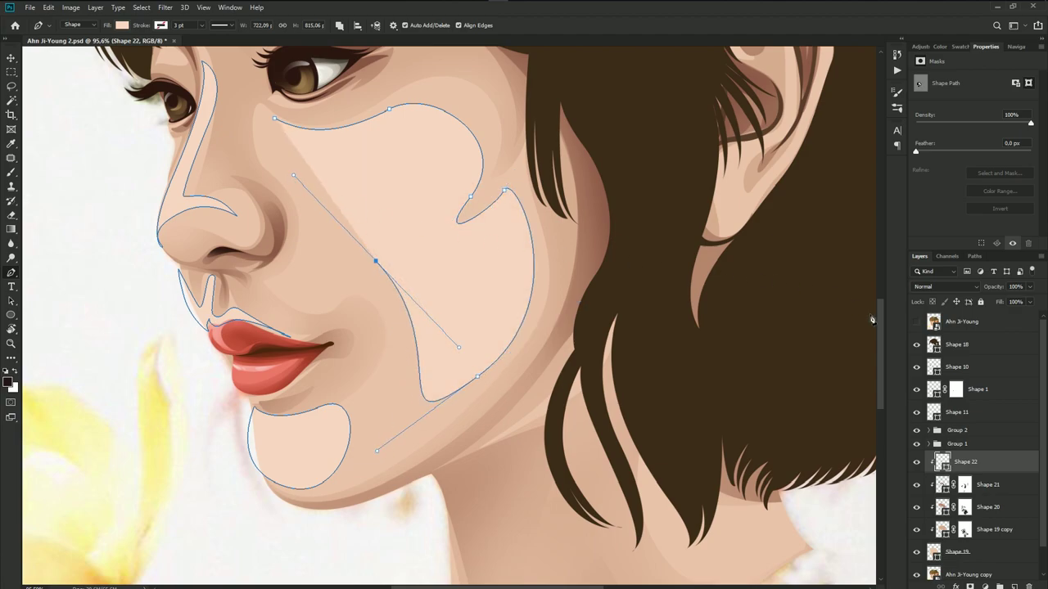
- Fix the misplaced point, close the larger cheek outline, and fit the portrait in view
left_click(916, 322)
left_click(917, 322)
key("ctrl+z")
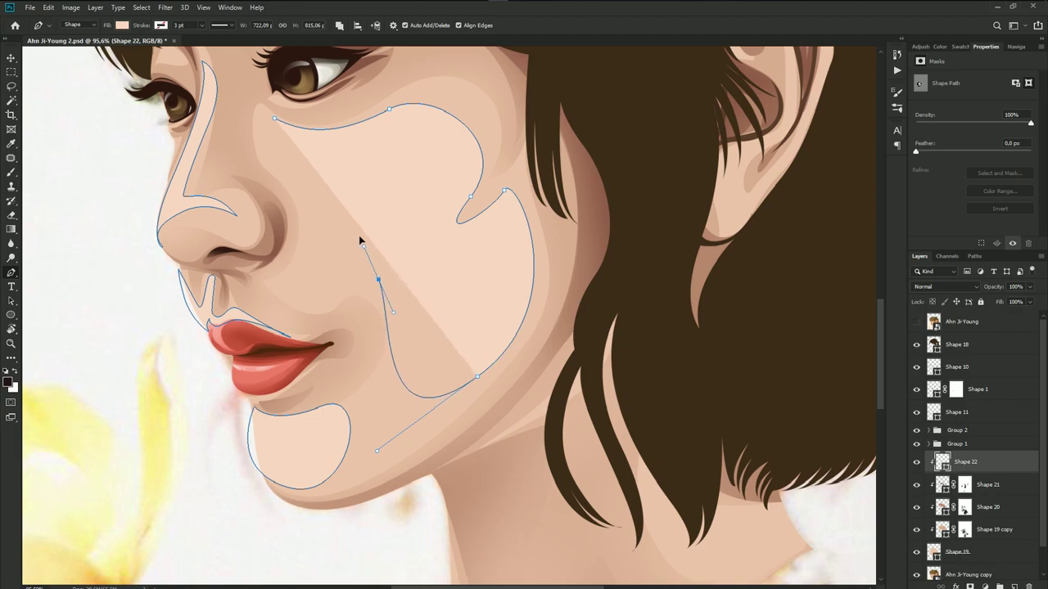
left_click_drag(378, 279, 311, 180)
left_click(266, 160)
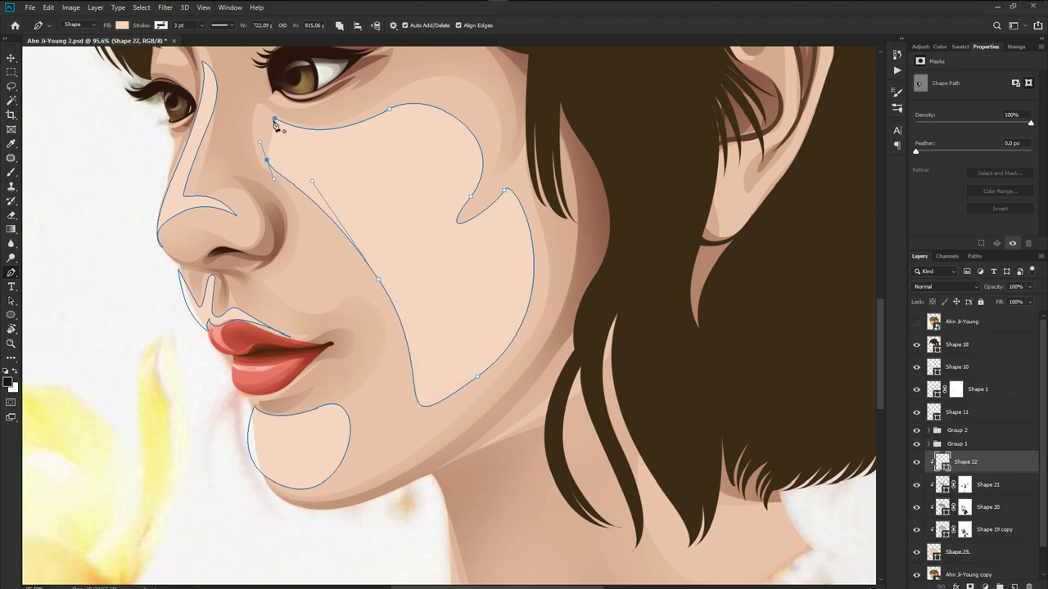
left_click(274, 121)
mouse_move(274, 120)
left_mouse_down()
mouse_move(315, 137)
mouse_move(284, 122)
left_mouse_up()
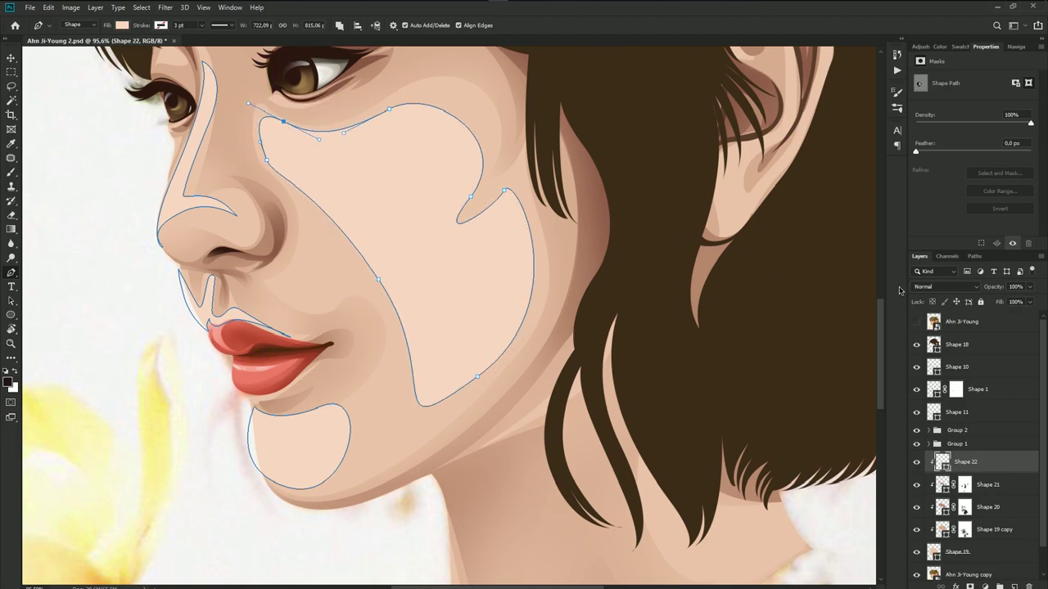
left_click(949, 321)
key("ctrl+0")
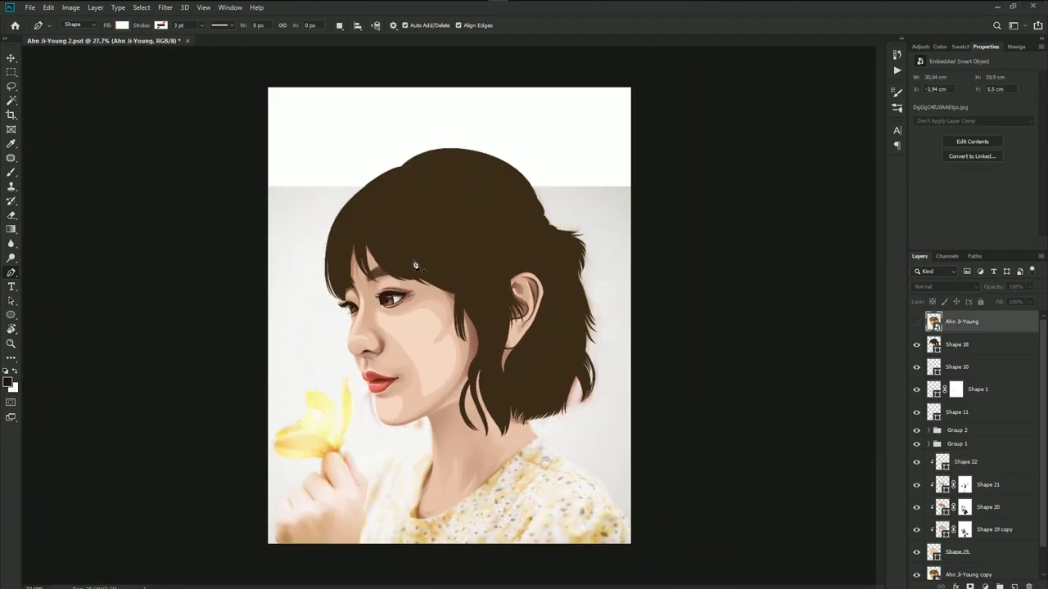
- Draw a small closed highlight shape beside the nose on the Shape 22 layer
scroll(446, 327, "up", 2)
scroll(434, 367, "up", 2)
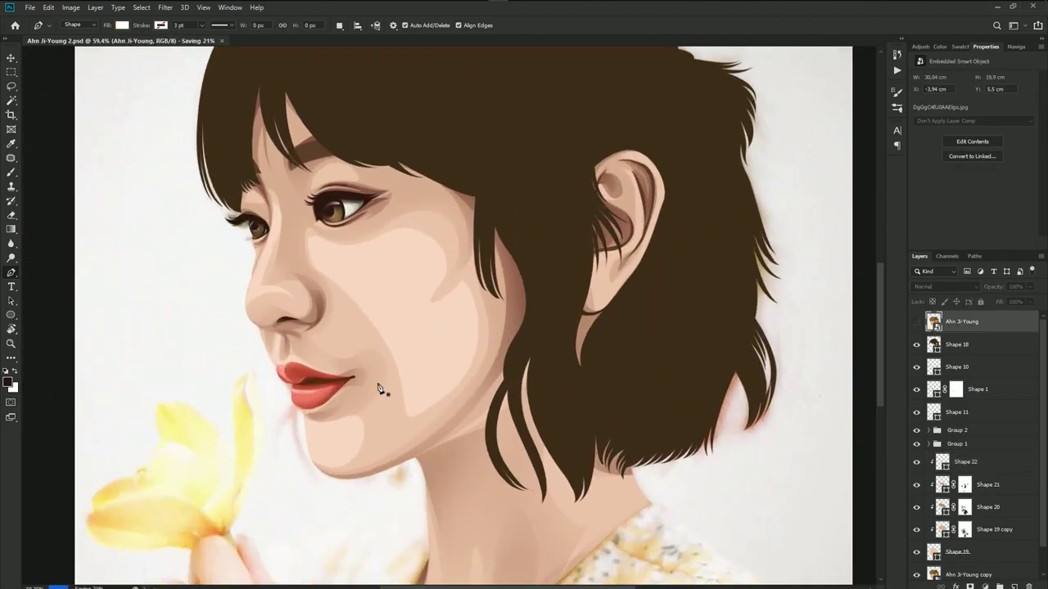
left_click_drag(382, 387, 407, 348)
left_click(915, 322)
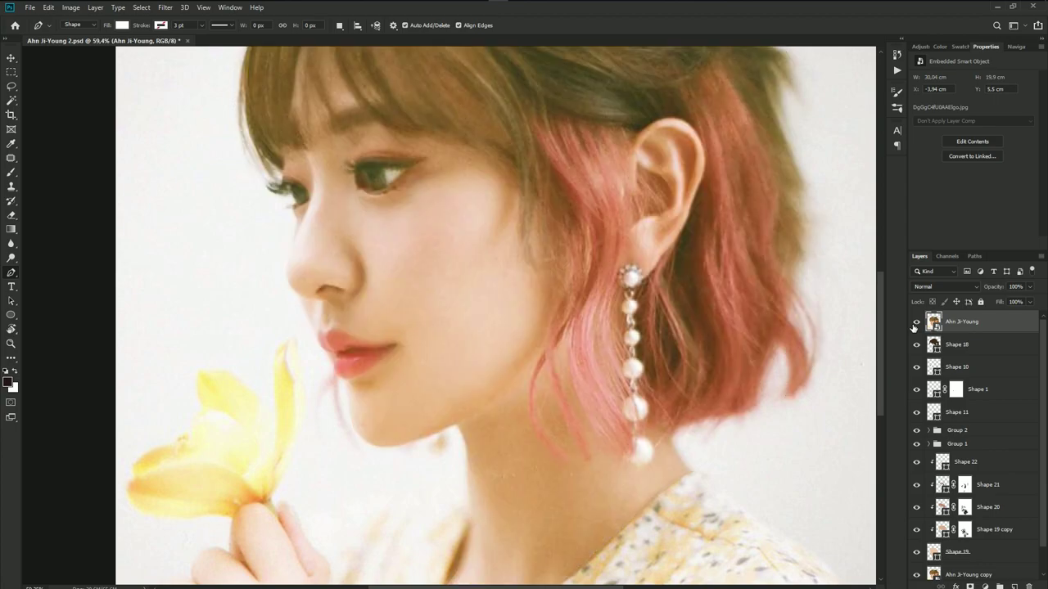
left_click(916, 322)
scroll(421, 304, "up", 3)
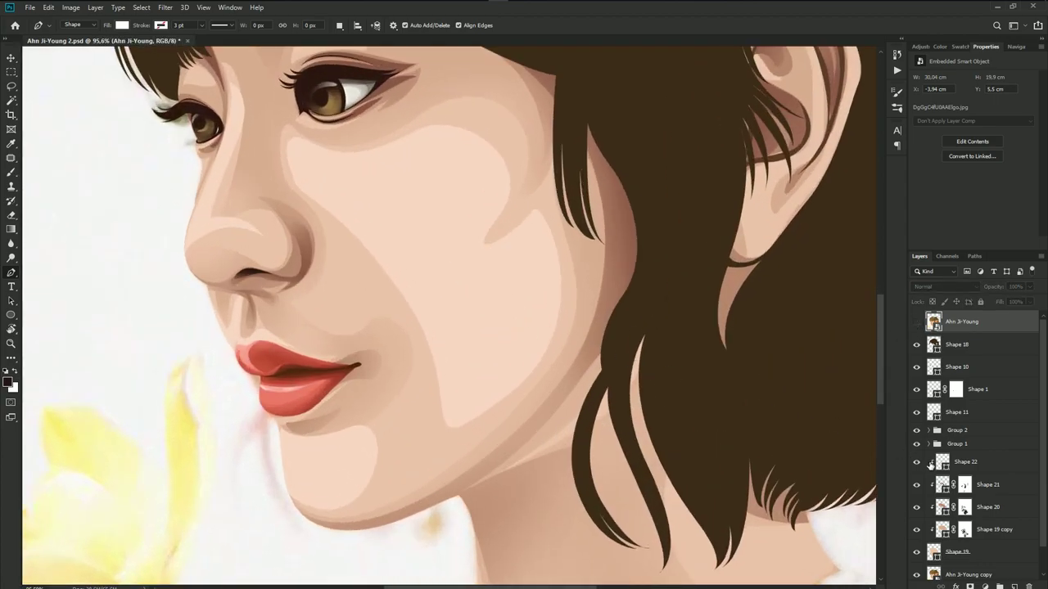
left_click(965, 462)
scroll(391, 258, "up", 2)
left_click(275, 170)
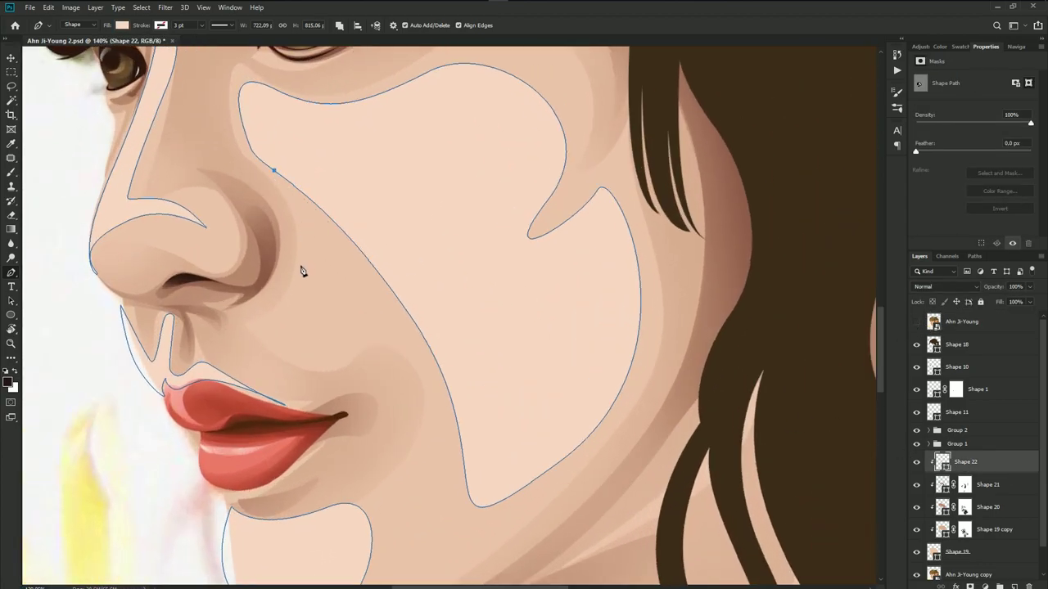
left_click_drag(302, 261, 295, 329)
left_click(261, 321)
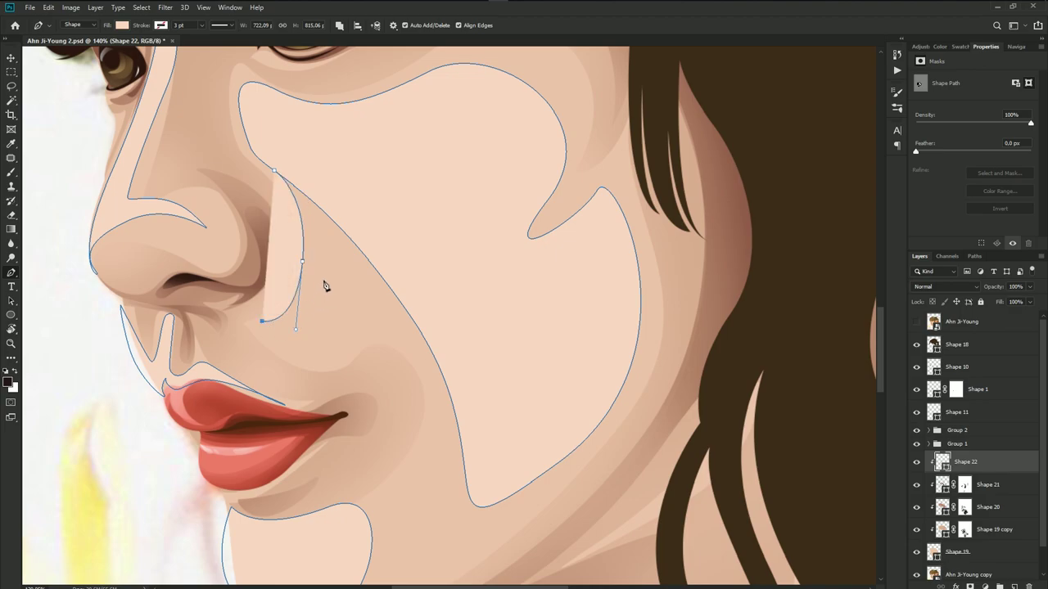
left_click_drag(334, 253, 303, 161)
left_click(275, 172)
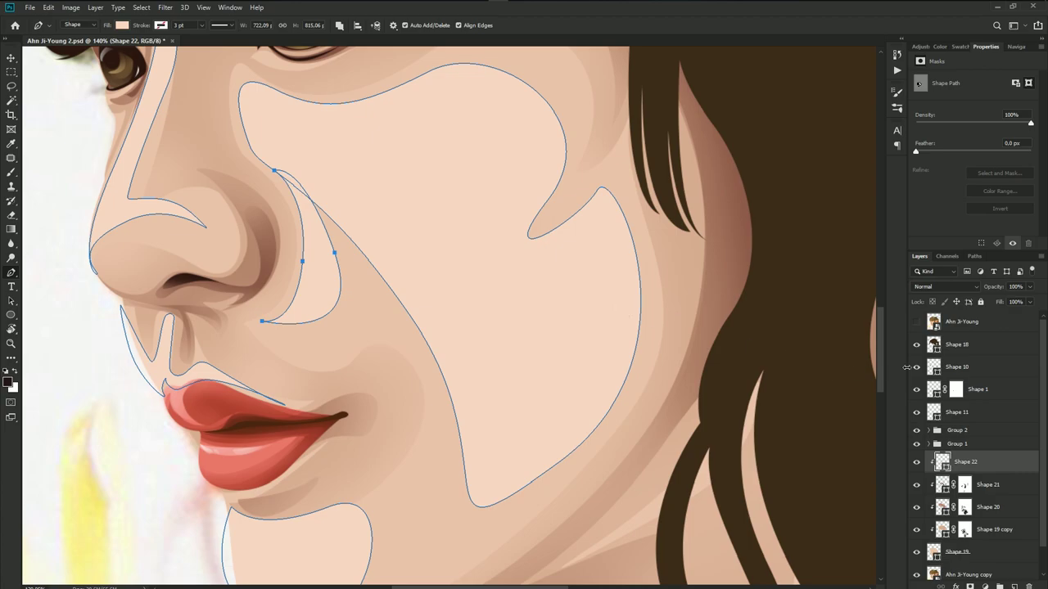
- Deselect the highlight paths and save the document
left_click(984, 324)
scroll(443, 309, "down", 2)
scroll(442, 310, "down", 3)
scroll(468, 303, "down", 2)
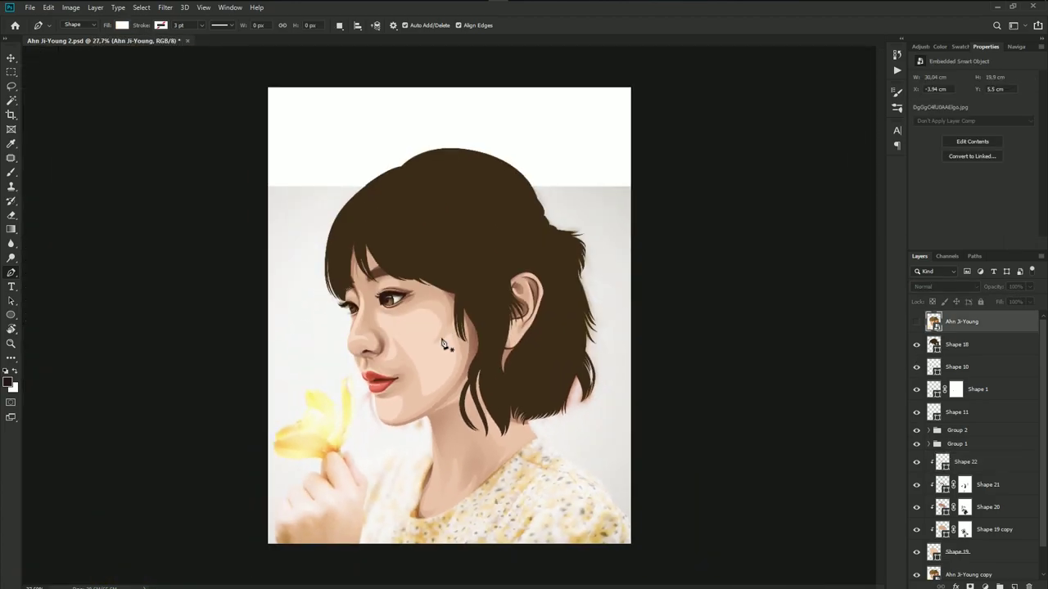
key("ctrl+s")
scroll(442, 423, "up", 2)
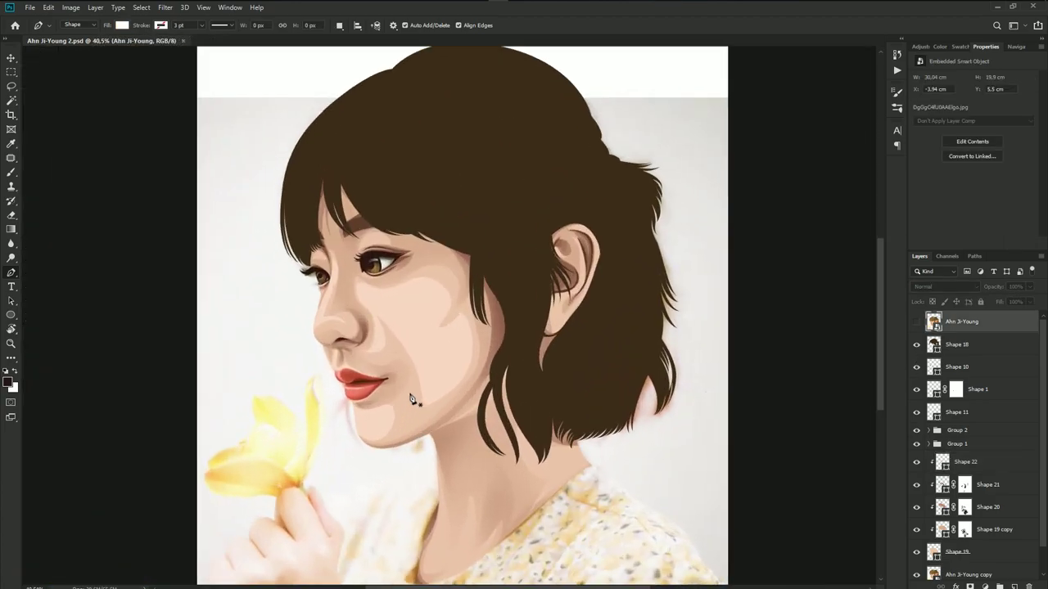
scroll(413, 397, "up", 2)
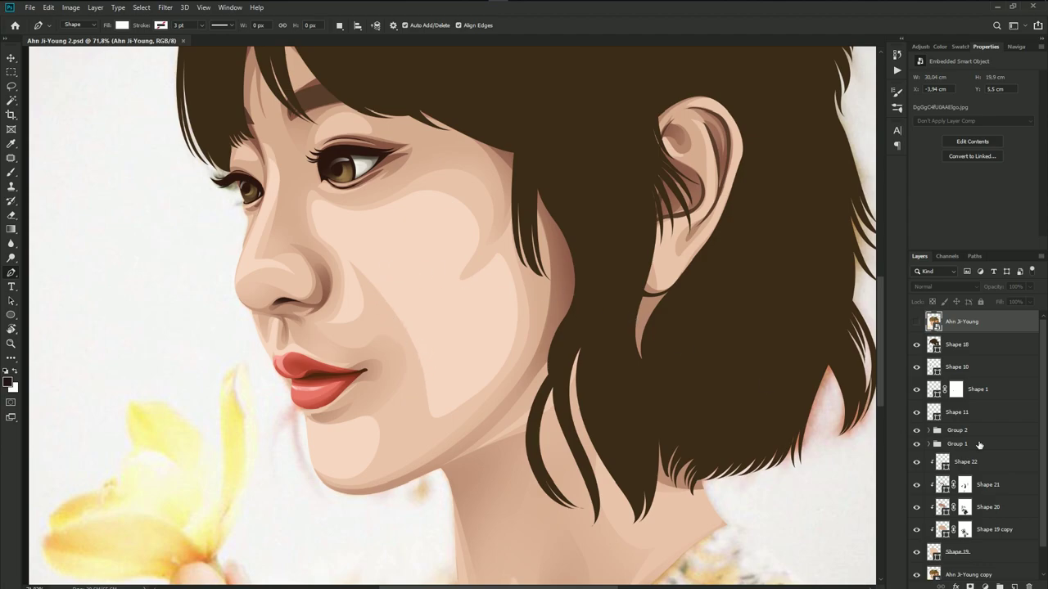
- Move and curve Shape 22's upper anchor into a sharp point beneath the inner eye
left_click(988, 476)
scroll(316, 204, "up", 1)
scroll(313, 234, "up", 2)
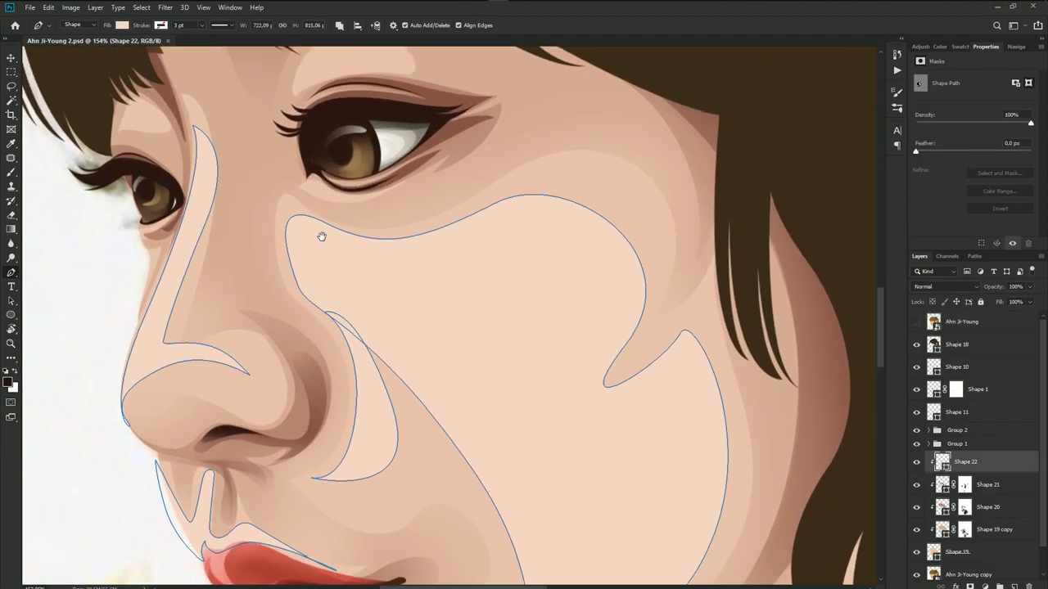
left_click(347, 253, "ctrl")
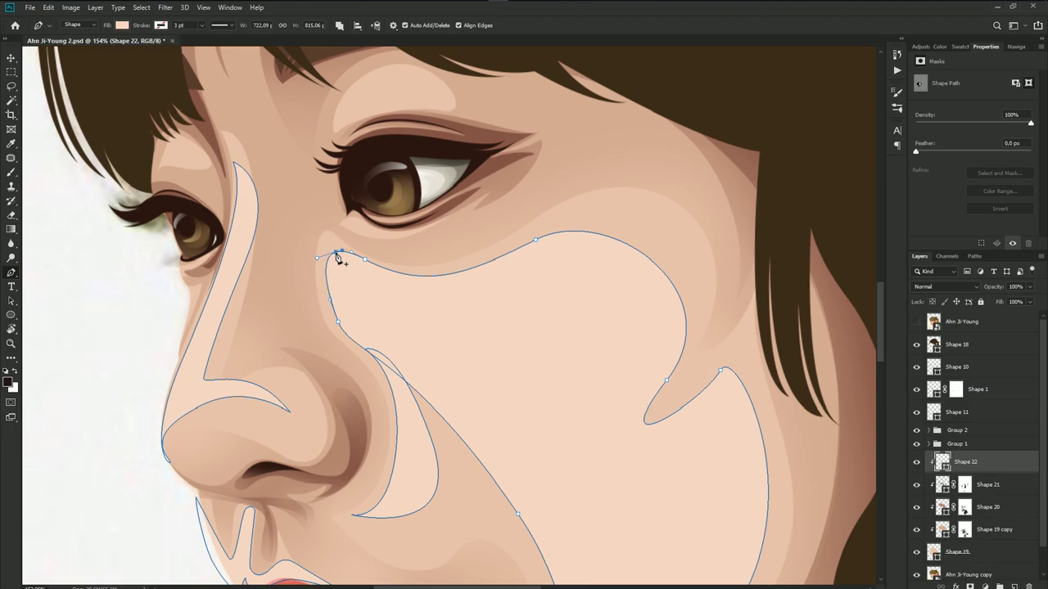
mouse_move(341, 257)
left_mouse_down()
mouse_move(327, 234)
mouse_move(319, 268)
left_mouse_up()
left_click_drag(340, 330, 319, 305)
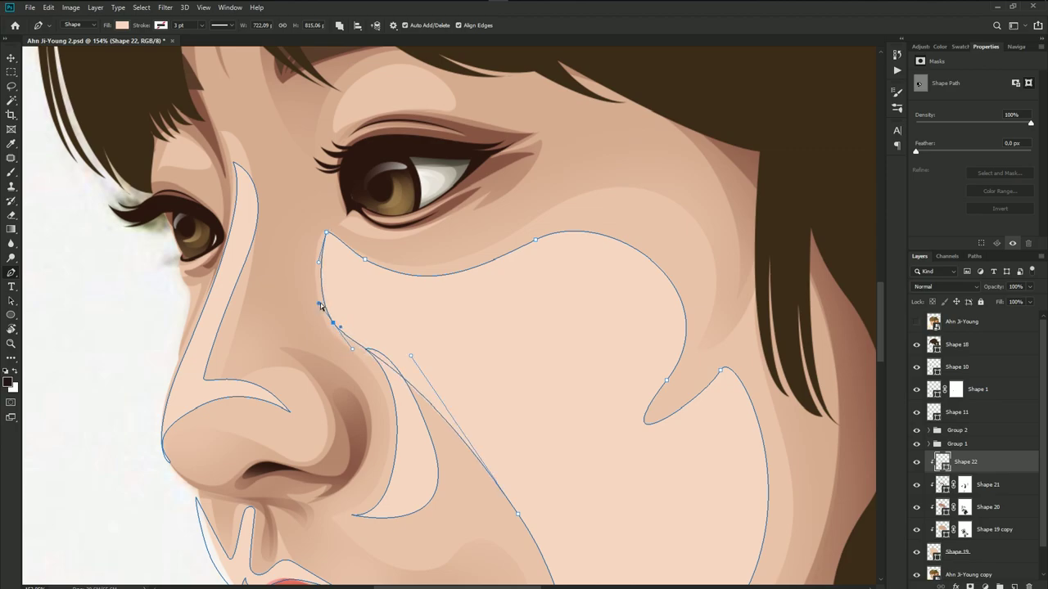
left_click(328, 232, "ctrl")
left_click_drag(335, 236, 326, 235)
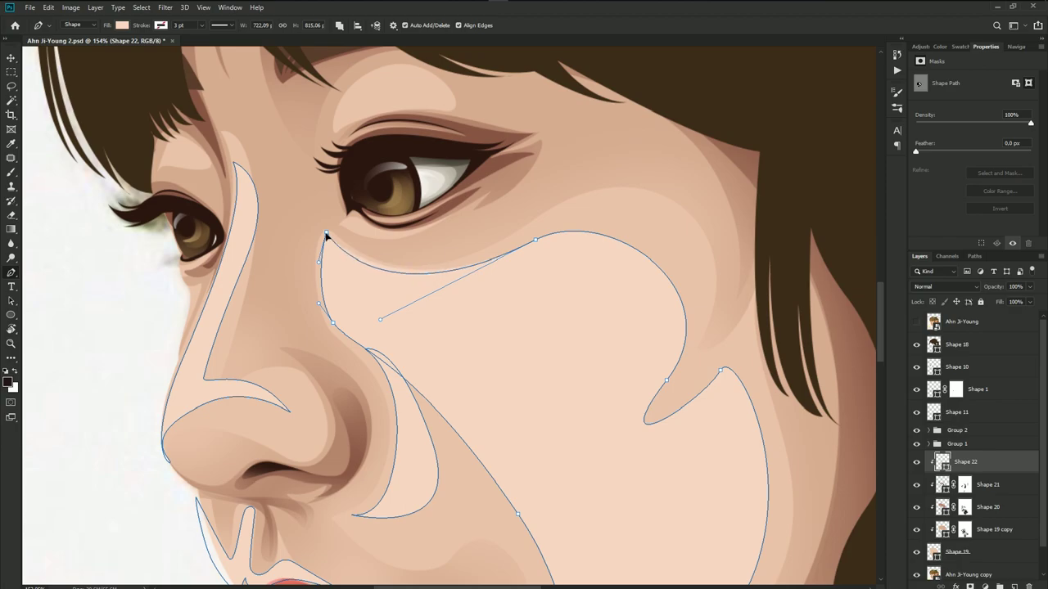
- Fit the whole portrait in view and compare it with the reference photo
left_click(966, 322)
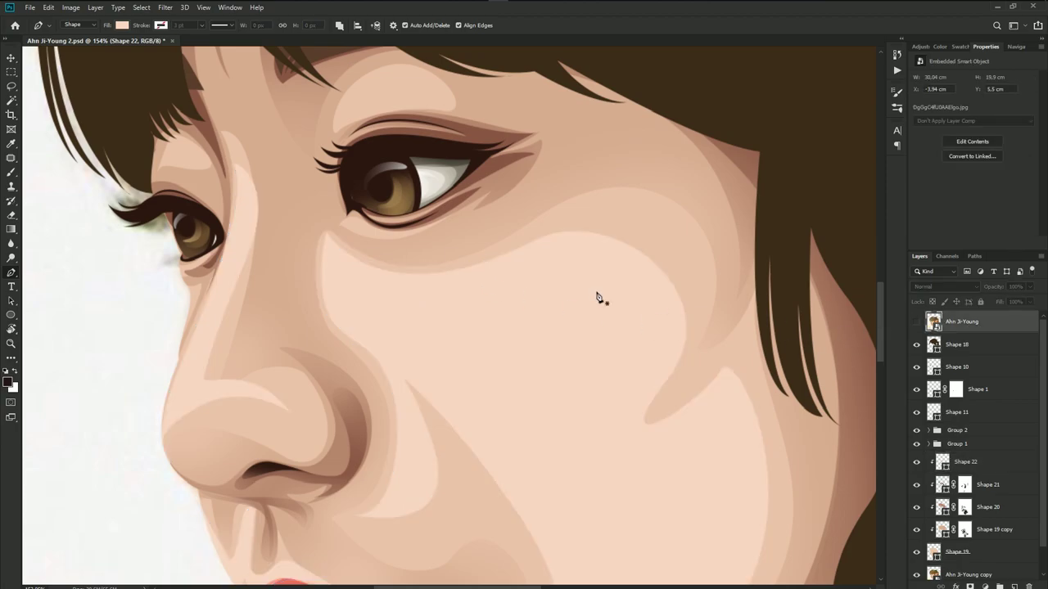
key("ctrl+0")
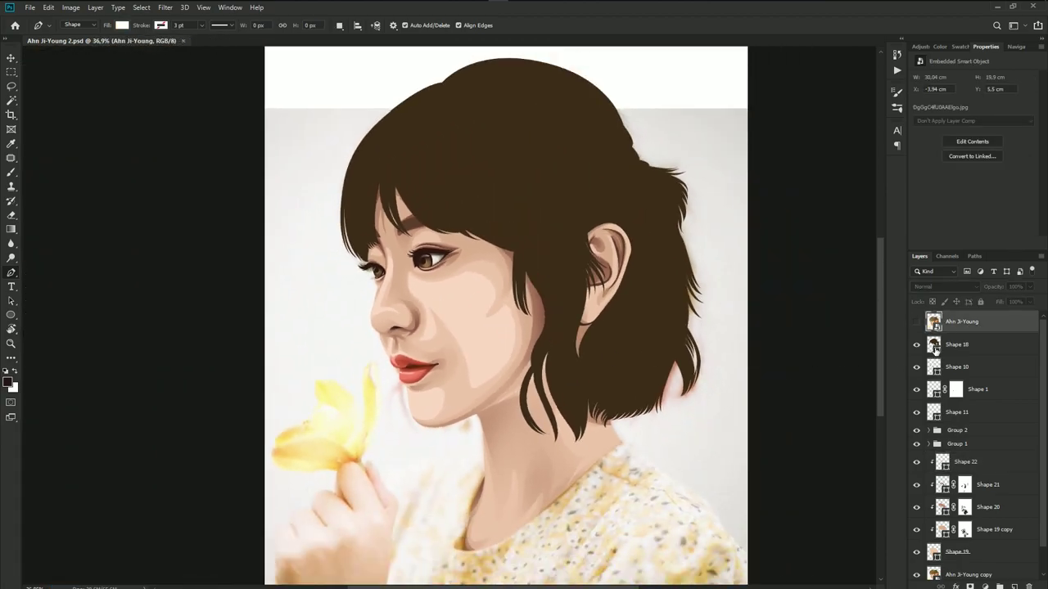
left_click(915, 322)
left_click(916, 321)
scroll(479, 299, "up", 2)
scroll(477, 299, "up", 3)
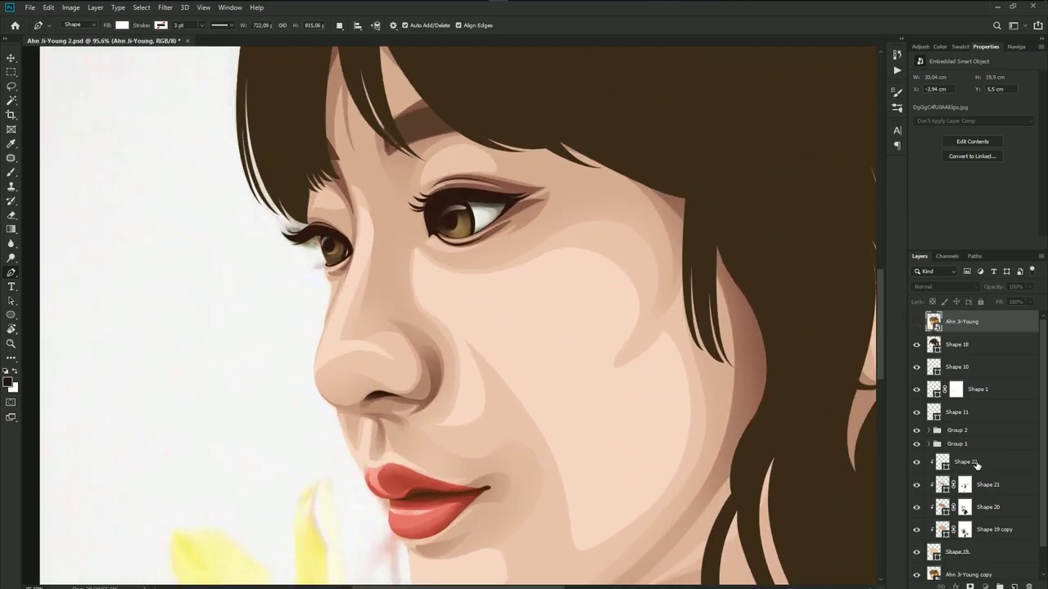
- Nudge Shape 22's anchor beside the nose right and bulge the Shape 19 copy curve leftward
left_click(949, 462)
scroll(416, 307, "up", 2)
scroll(416, 308, "up", 1)
left_click(415, 308, "ctrl")
left_click_drag(415, 308, 422, 309)
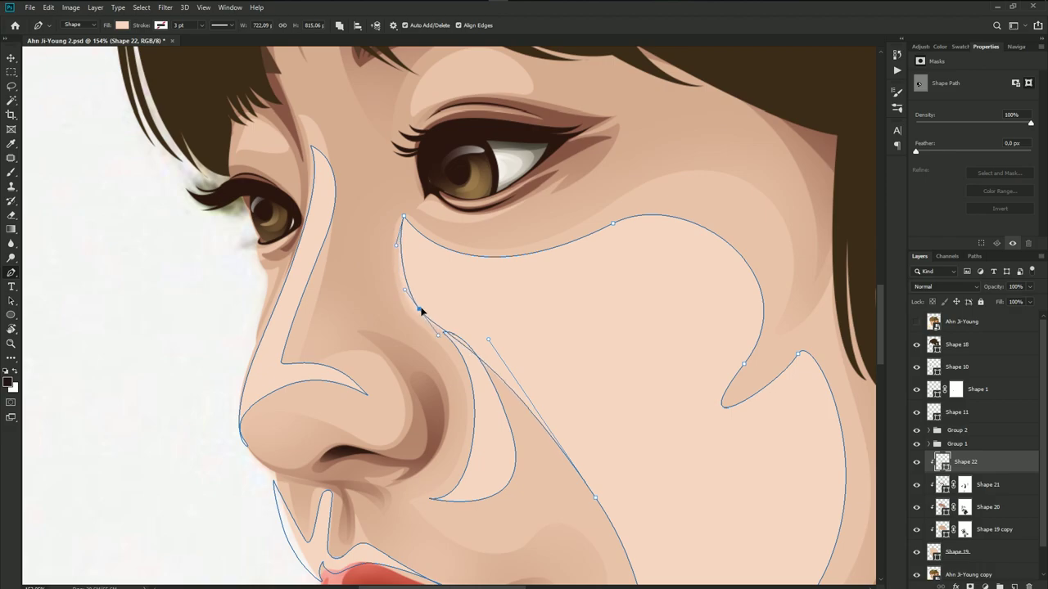
left_click(952, 527)
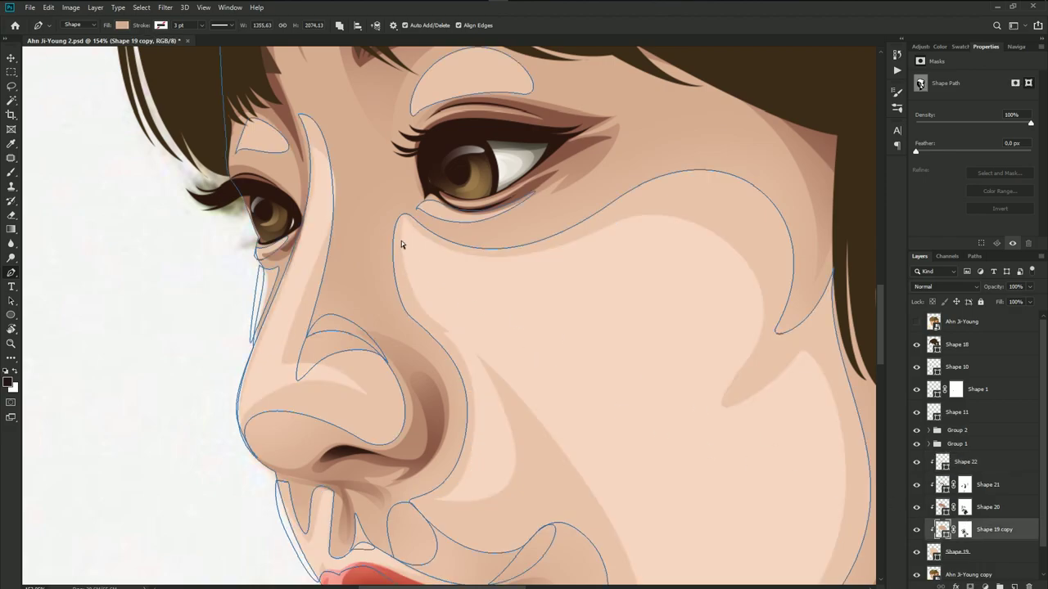
left_click_drag(395, 234, 383, 231)
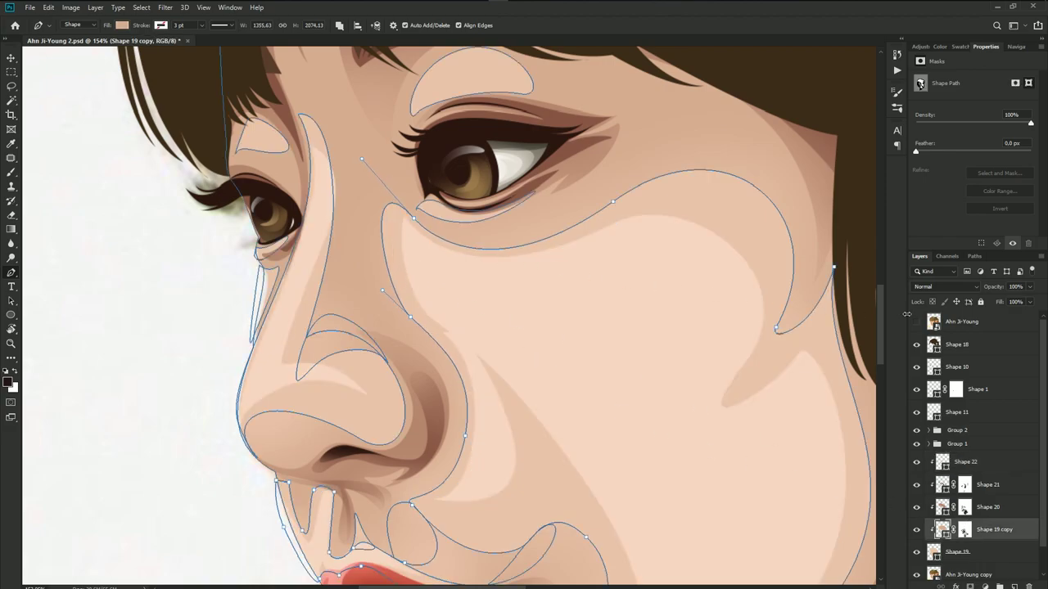
- Save the document and check the highlights against the reference photo
left_click(963, 322)
scroll(416, 283, "down", 3)
scroll(416, 277, "down", 3)
scroll(415, 277, "down", 3)
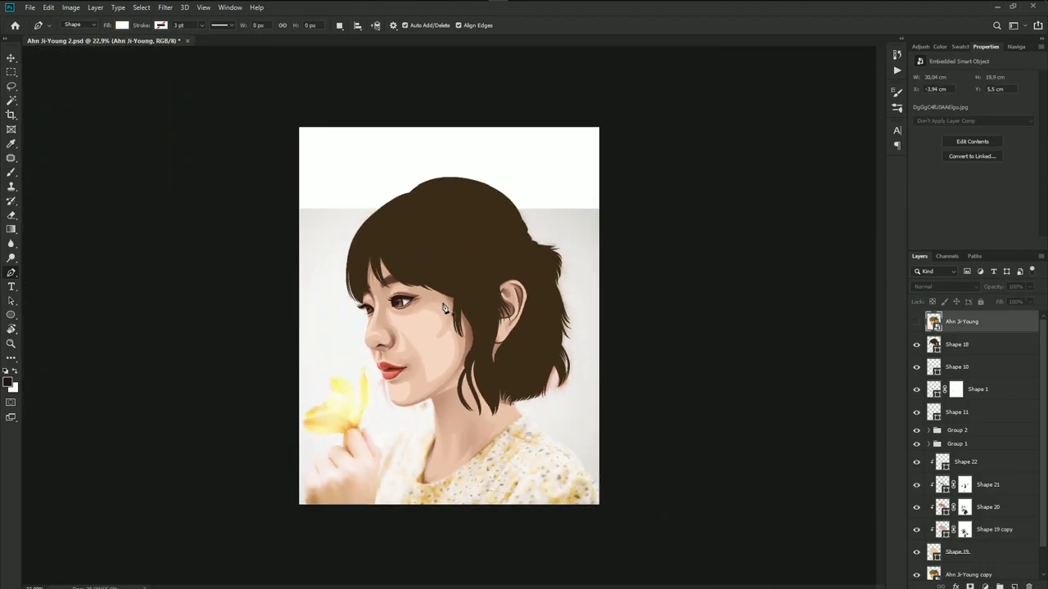
key("ctrl+s")
left_click(916, 321)
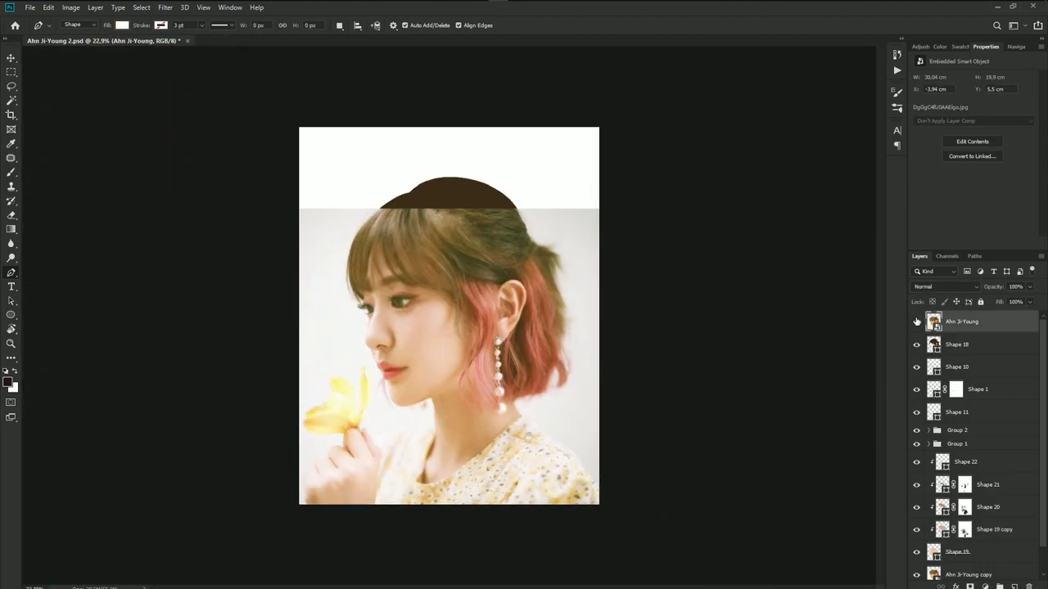
left_click(917, 324)
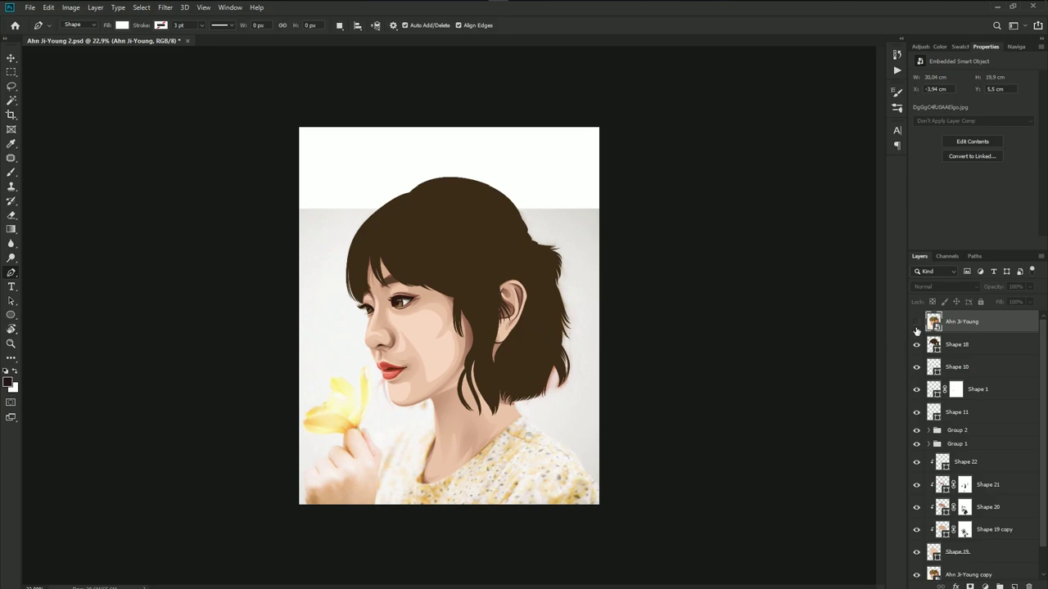
left_click(917, 322)
left_click(917, 322)
scroll(458, 328, "up", 5)
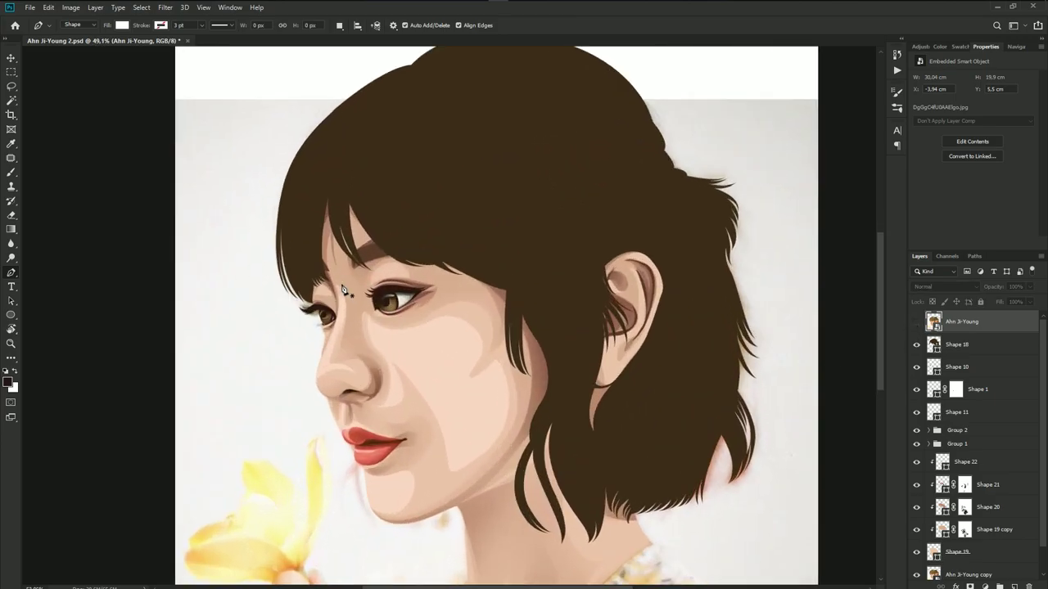
- Make Shape 20 the active skin-shade layer after checking the Shape 18 hair layer
left_click(1005, 508)
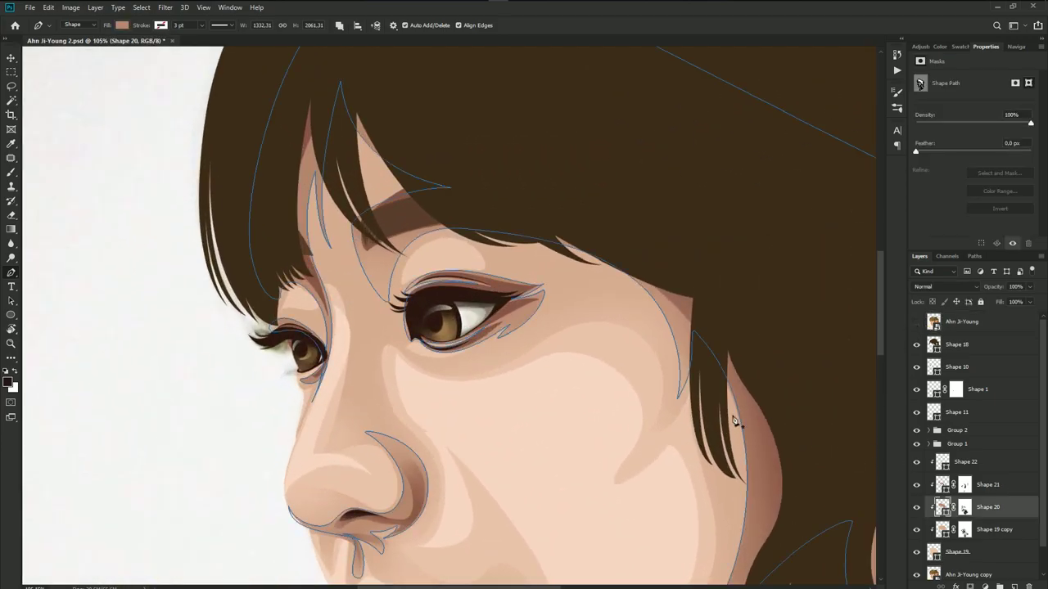
scroll(388, 220, "up", 2)
scroll(388, 220, "up", 2)
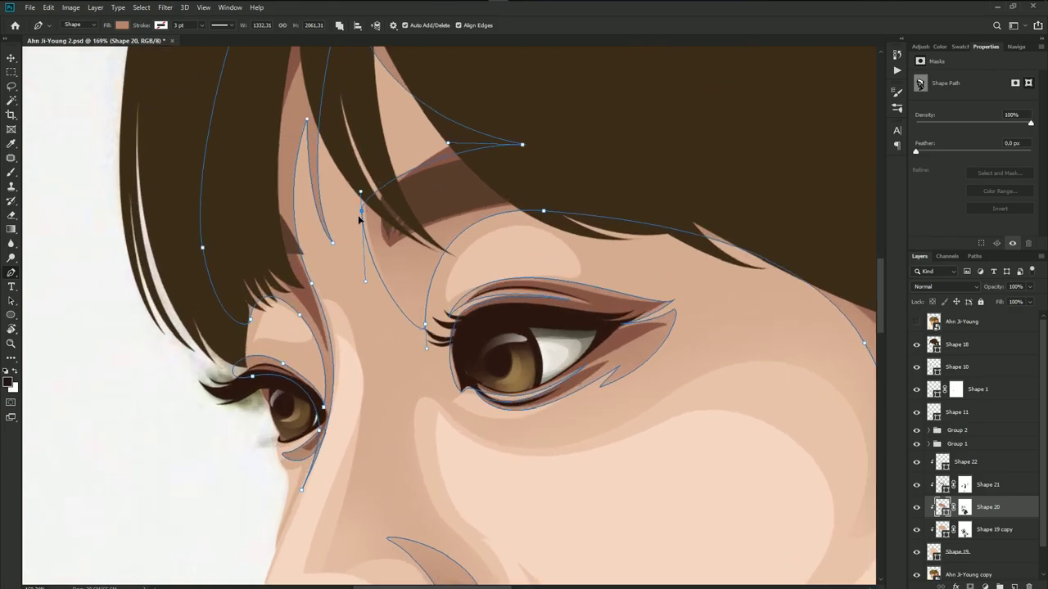
key("Return")
left_click(956, 345)
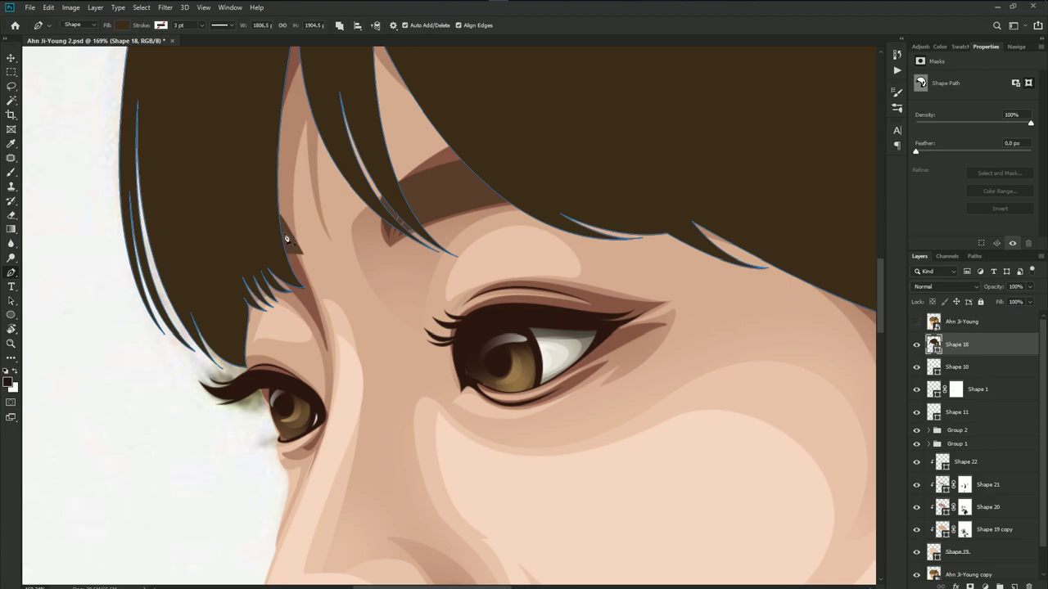
left_click(961, 496)
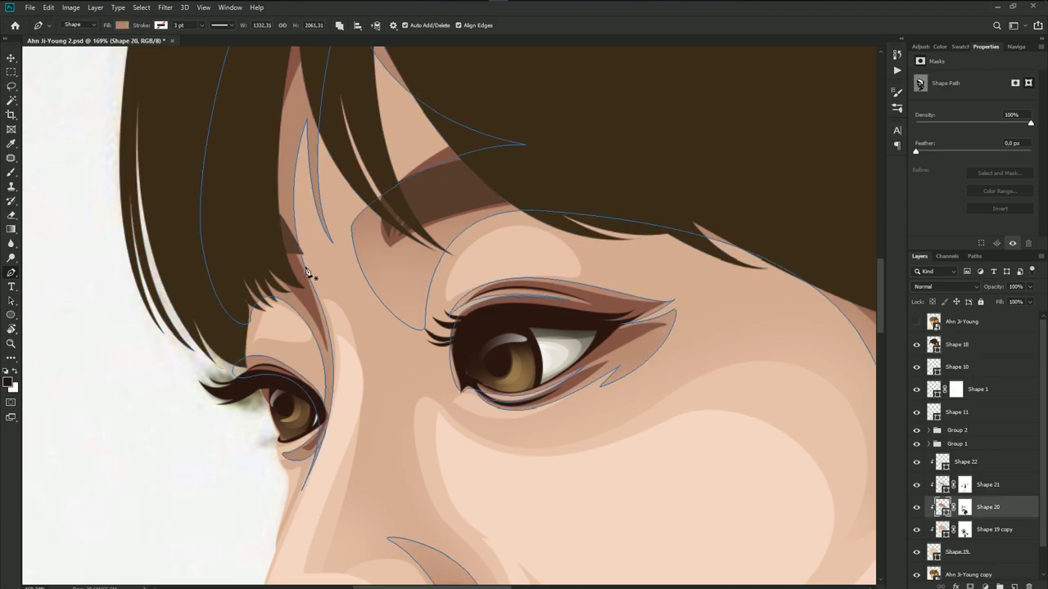
- Draw a closed curved shade shape from between the brows to the inner eye corner
left_click_drag(373, 211, 431, 167)
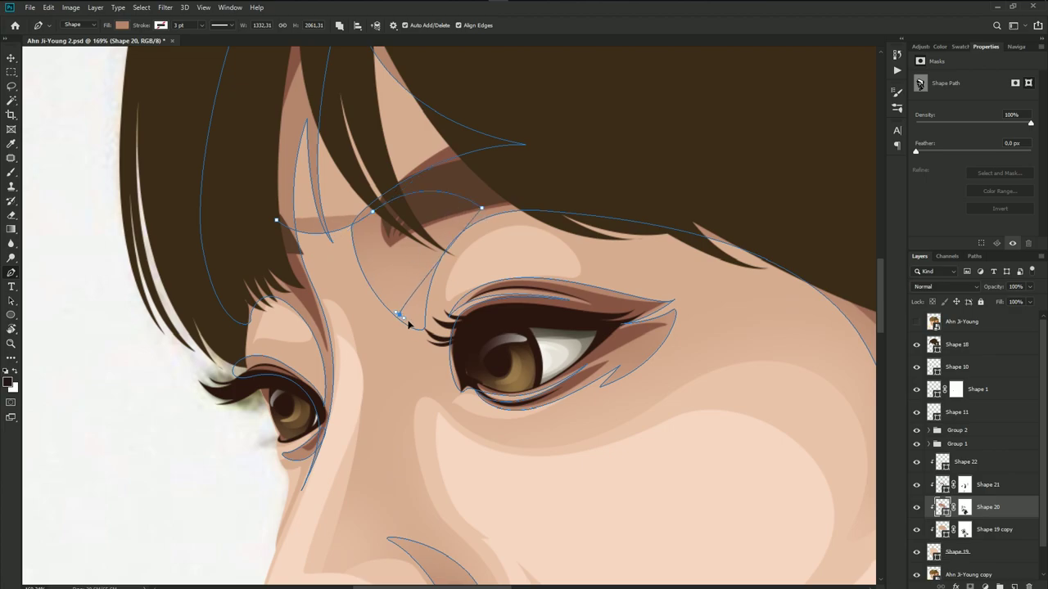
left_click_drag(364, 286, 363, 291)
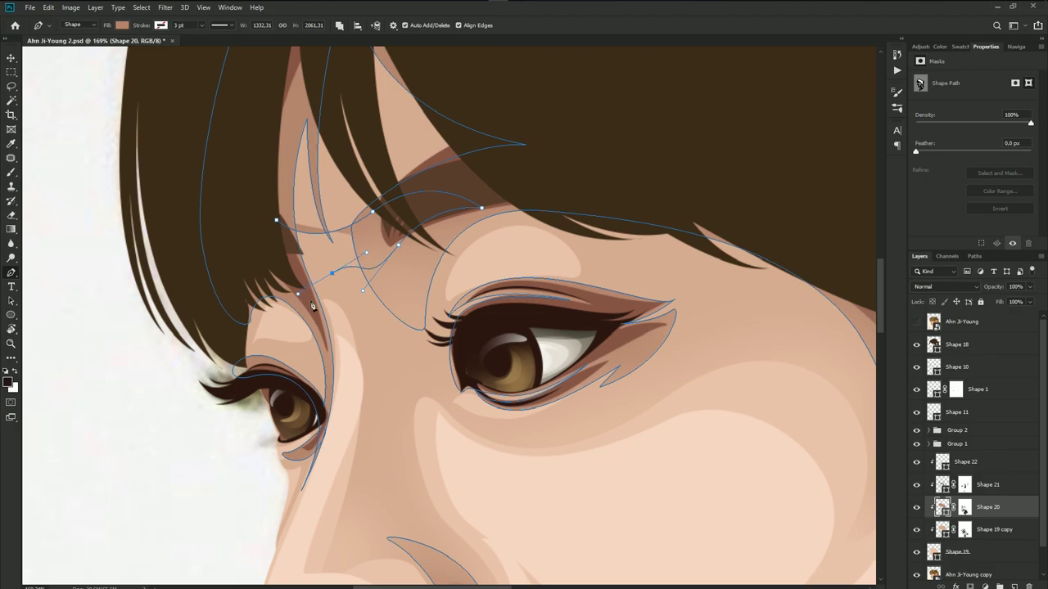
left_click(387, 306)
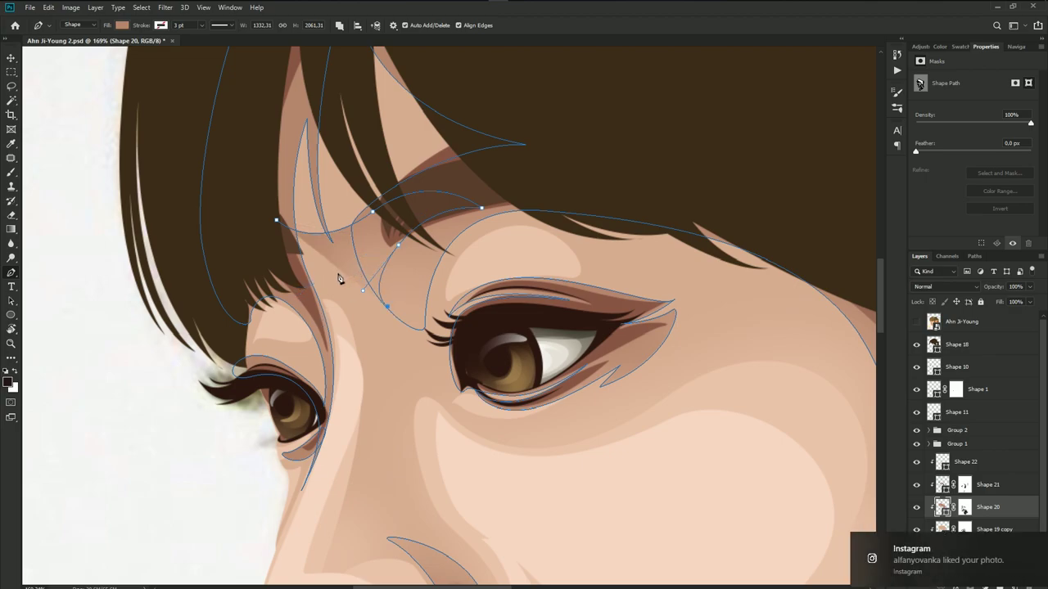
left_click_drag(337, 273, 304, 281)
left_click_drag(330, 328, 319, 308)
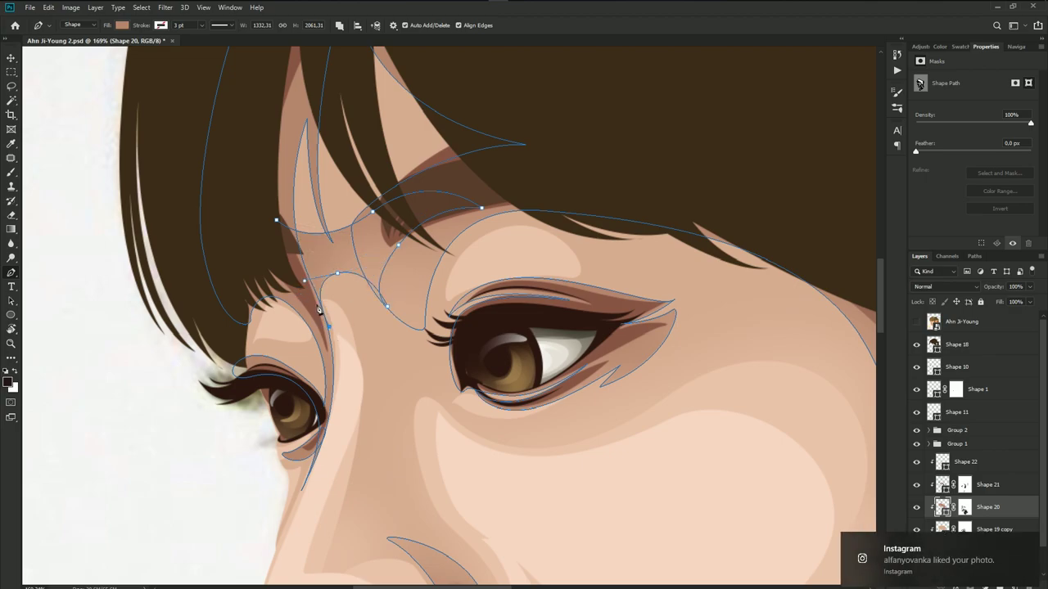
left_click(277, 222)
left_click(957, 322)
scroll(486, 322, "down", 5)
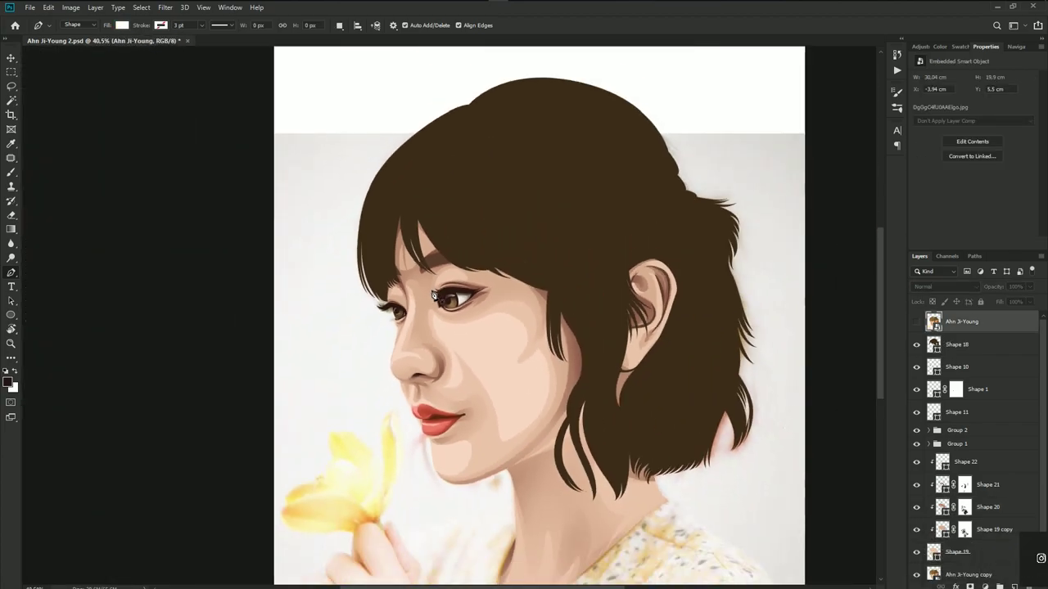
- Reshape the curve at an anchor on Shape 20's brow shading path
left_click(916, 322)
scroll(516, 301, "up", 2)
scroll(516, 301, "up", 2)
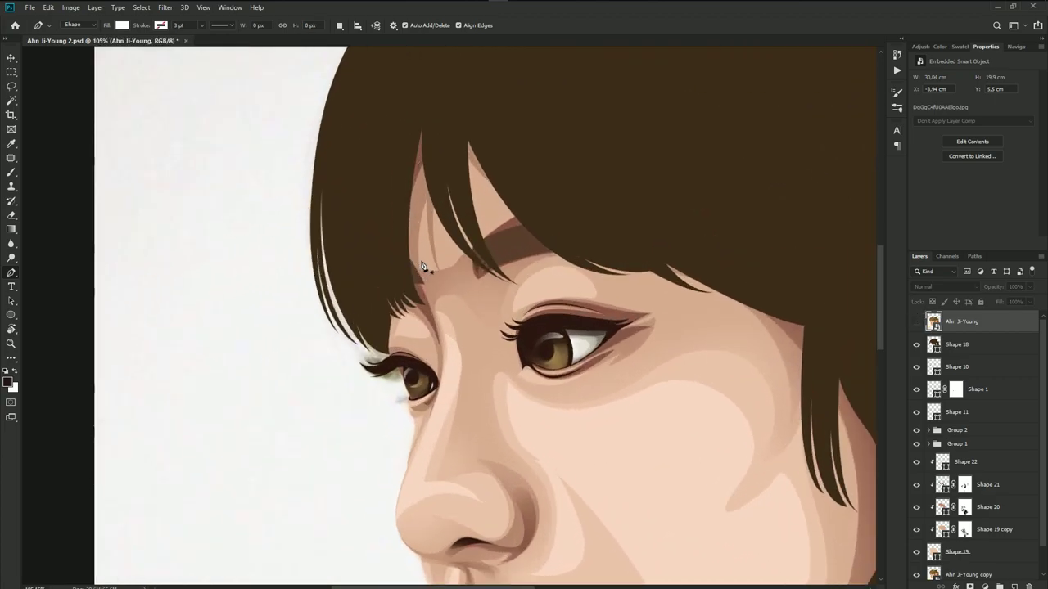
scroll(541, 303, "up", 2)
left_click_drag(540, 302, 507, 280)
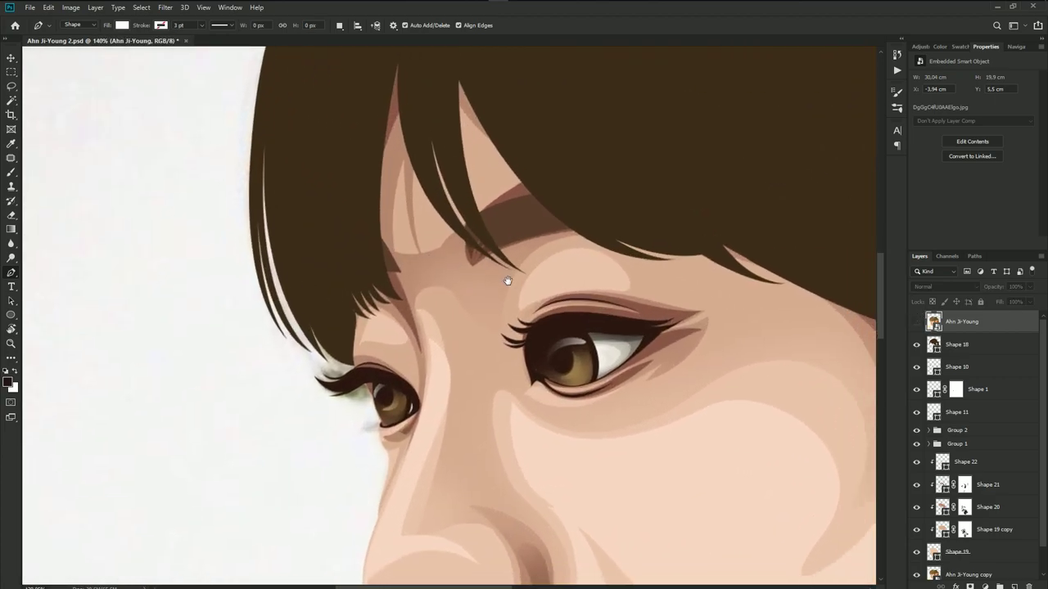
left_click(973, 513)
scroll(449, 237, "up", 2)
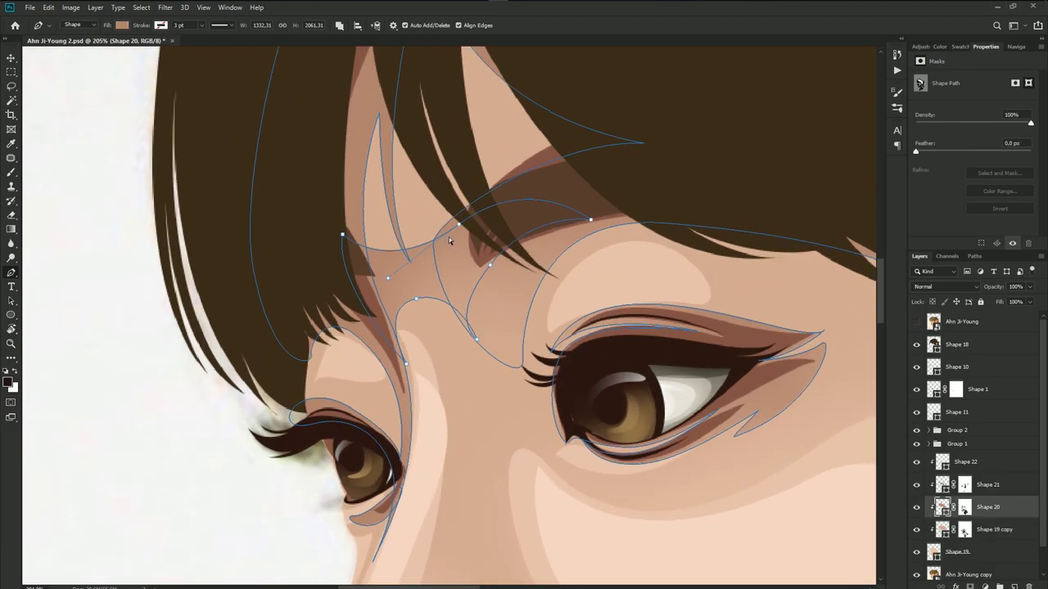
left_click(456, 221, "ctrl")
left_click(453, 218, "alt")
- Deselect the path, save, and compare with the reference photo
left_click(974, 321)
scroll(416, 281, "down", 2)
scroll(416, 281, "down", 4)
scroll(473, 310, "down", 3)
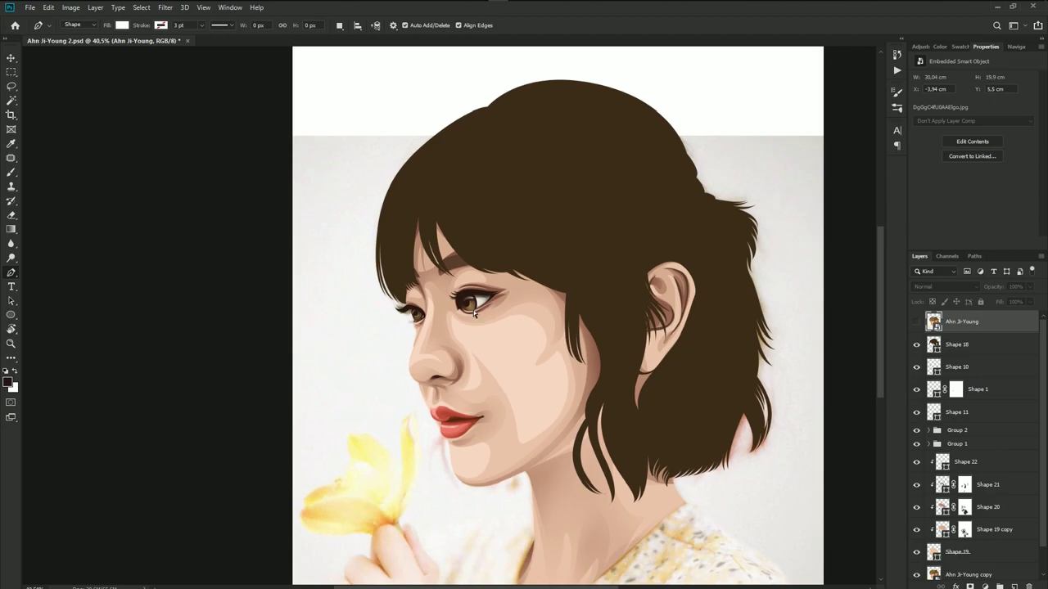
key("ctrl+s")
left_click(917, 324)
- Reshape the Shape 19 copy path segment beside the nose and save
left_click(990, 529)
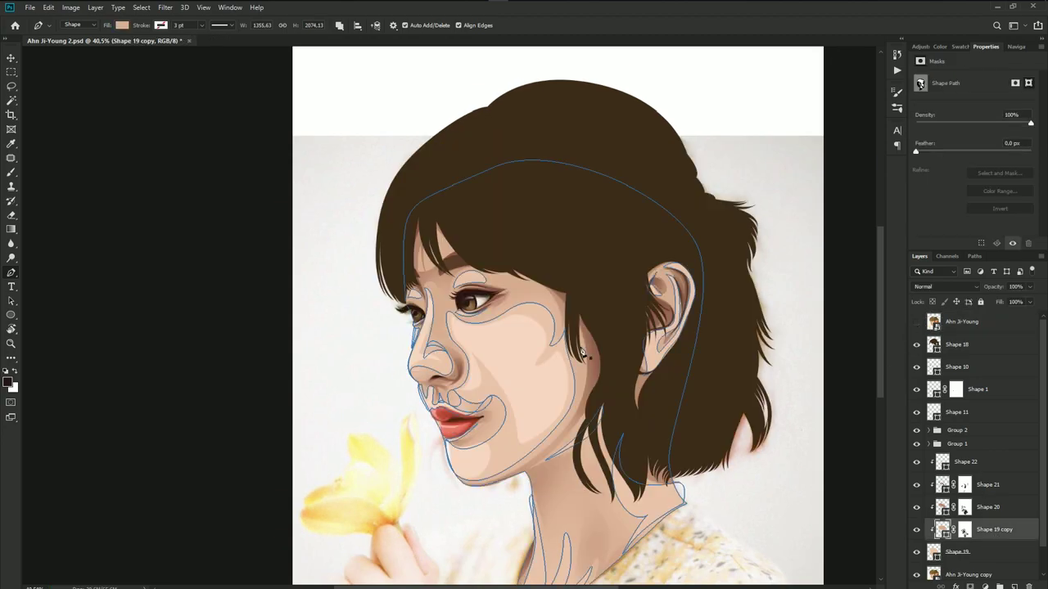
scroll(413, 296, "up", 3)
scroll(413, 296, "up", 2)
mouse_move(414, 298)
left_mouse_down()
mouse_move(440, 344)
mouse_move(429, 352)
left_mouse_up()
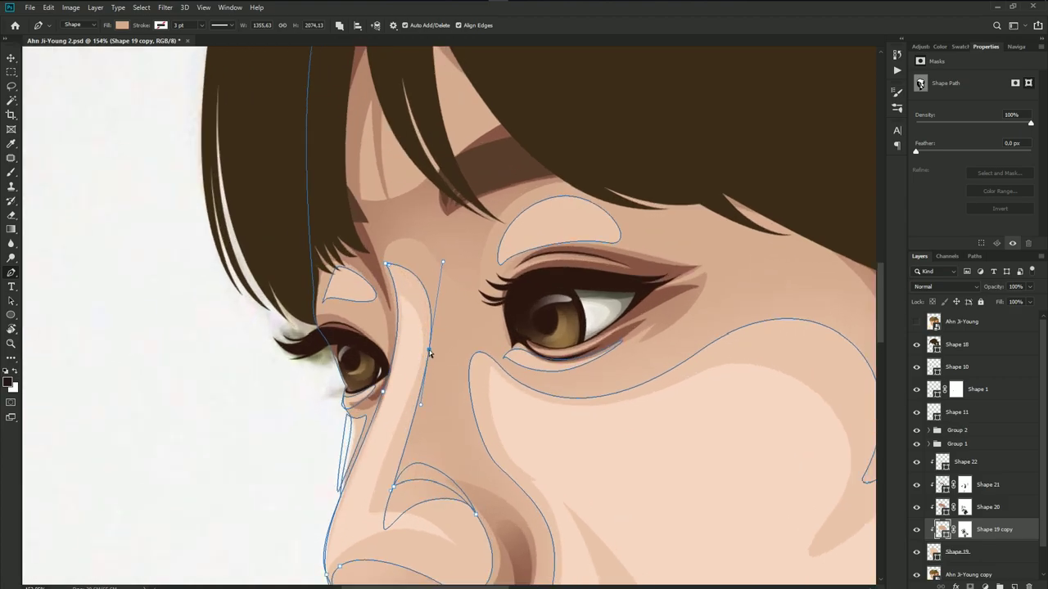
left_click(961, 321)
scroll(494, 379, "down", 3)
scroll(494, 379, "down", 2)
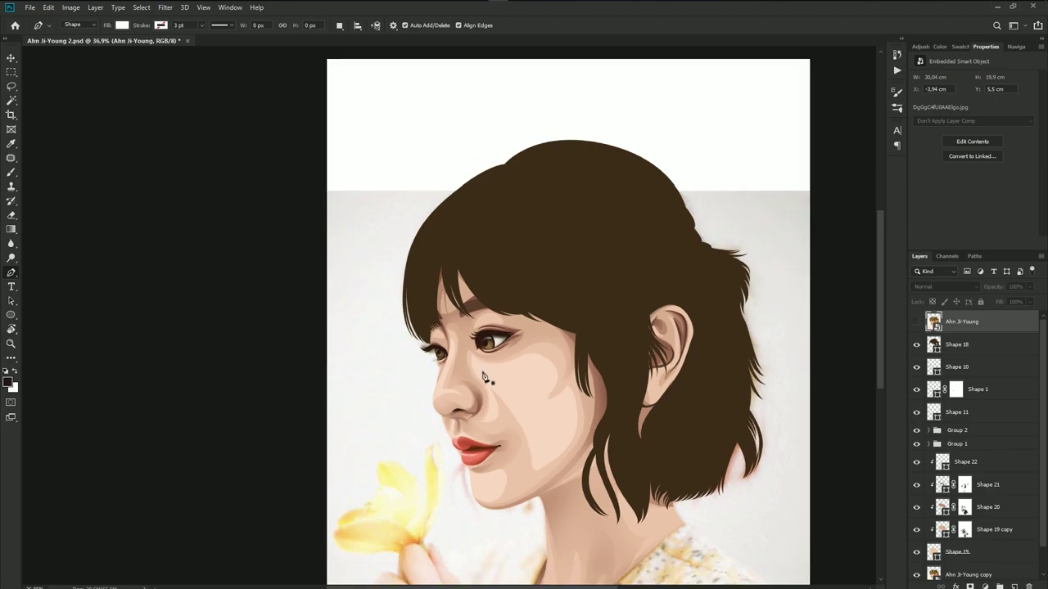
key("ctrl+s")
scroll(568, 399, "down", 1)
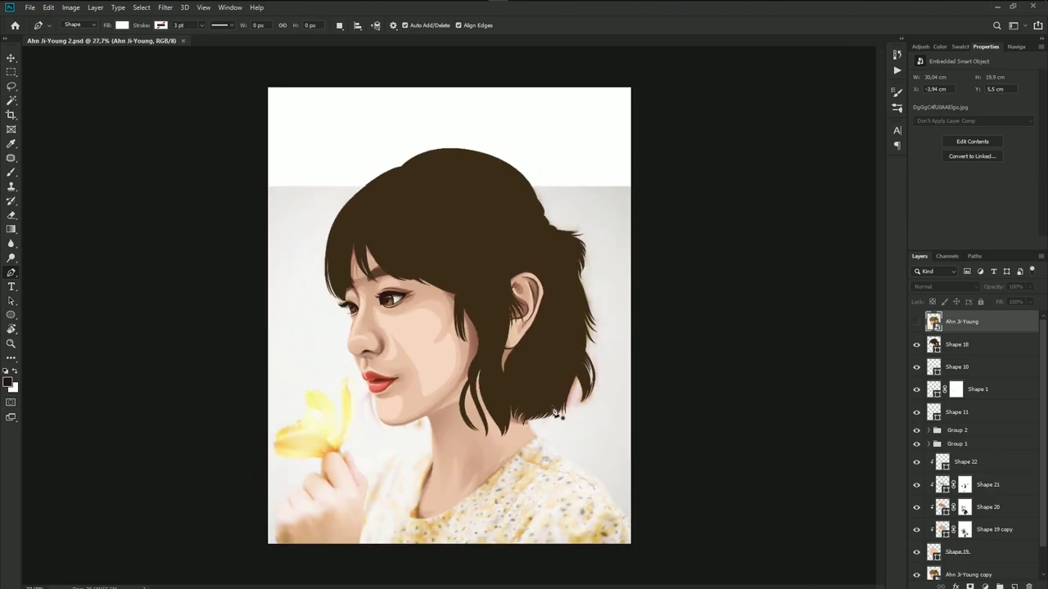
- Toggle the reference photo to re-check the nose-bridge shading
left_click(917, 322)
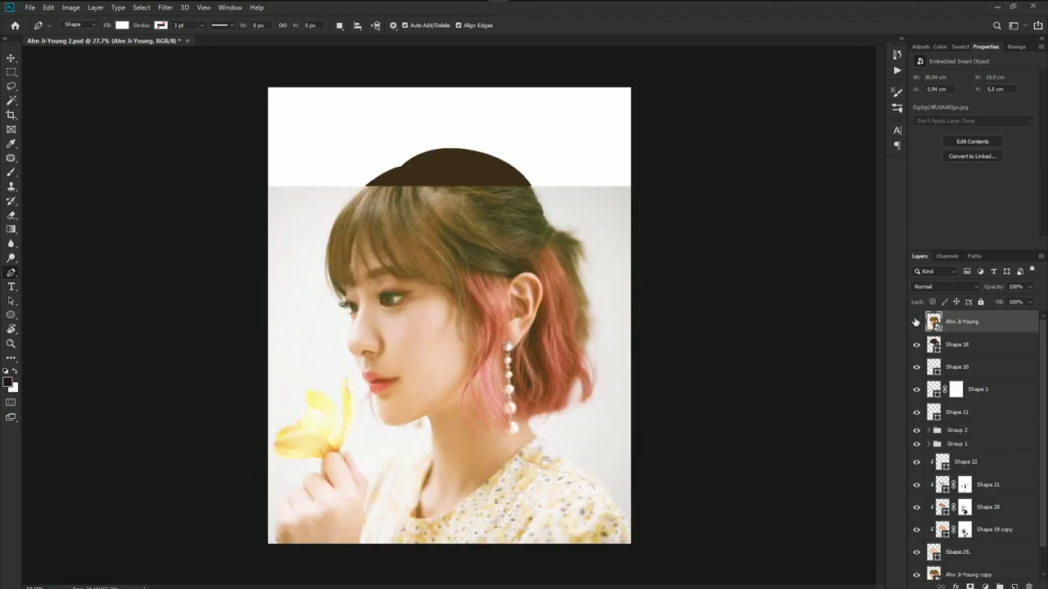
left_click(916, 322)
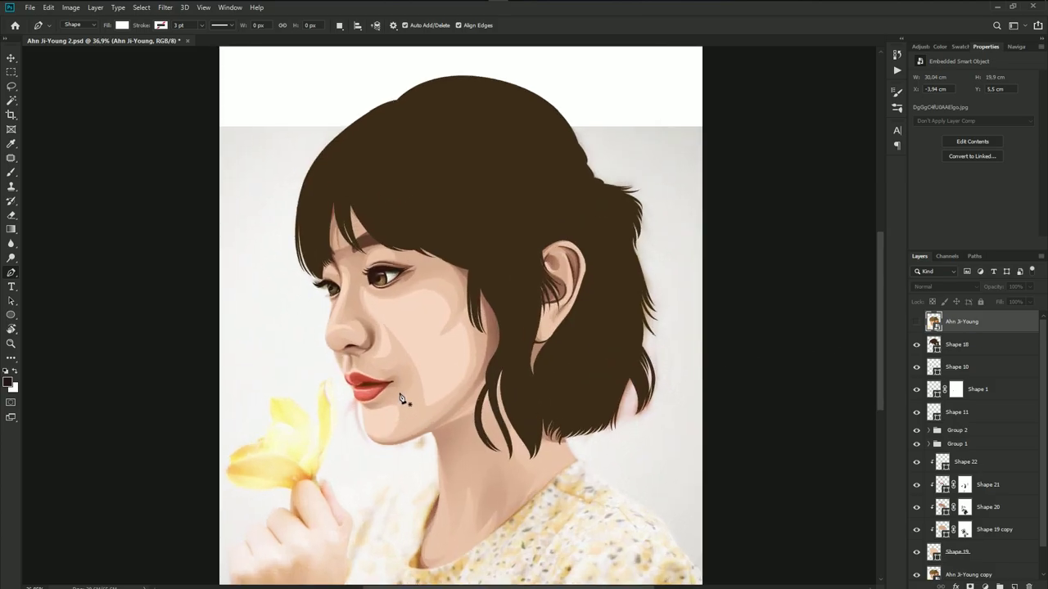
scroll(431, 409, "up", 2)
scroll(414, 440, "up", 1)
scroll(491, 414, "up", 1)
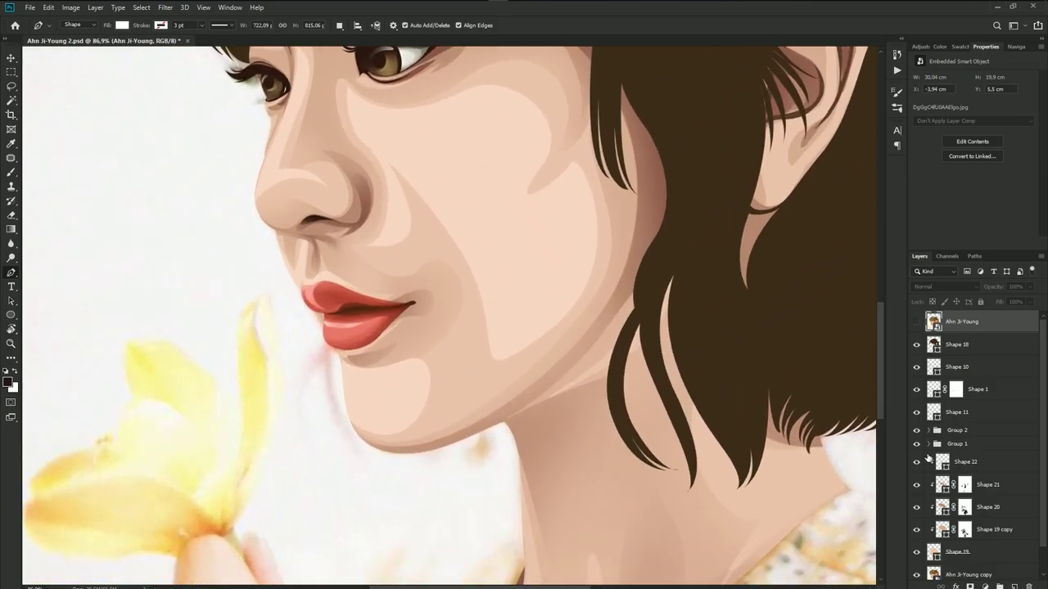
- Add an anchor to Shape 22's chin curve and bulge its right side outward
left_click(949, 462)
scroll(398, 386, "up", 1)
left_click(356, 370, "ctrl")
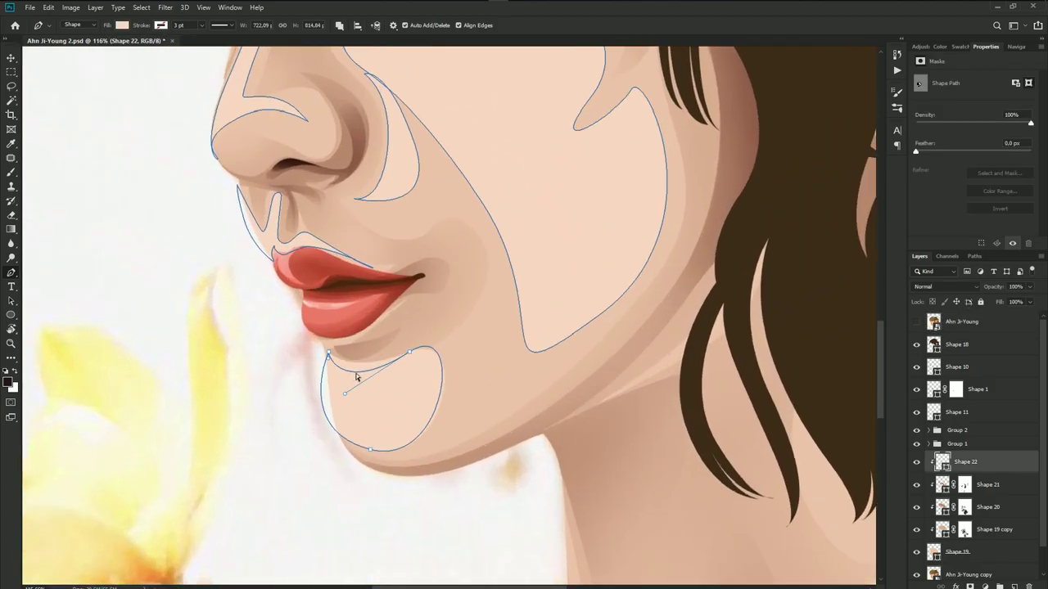
left_click_drag(414, 355, 418, 360)
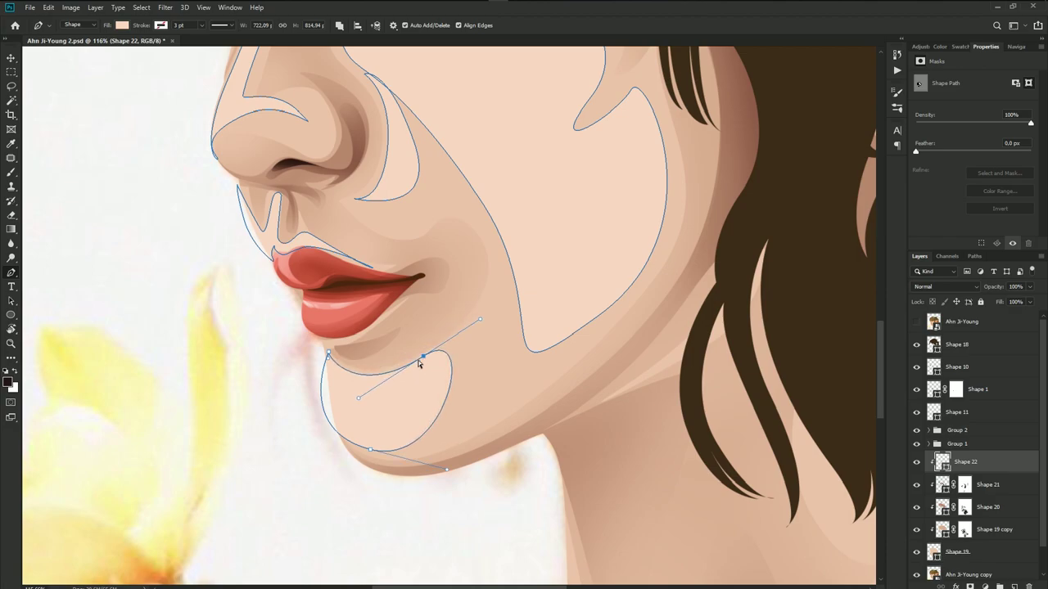
left_click_drag(448, 401, 475, 401)
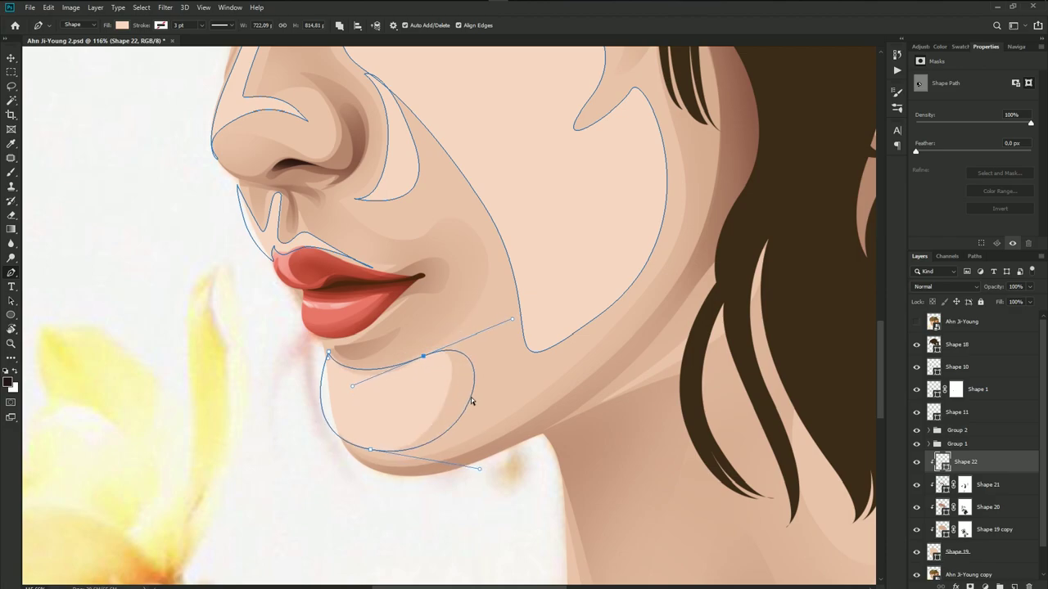
- Save, set Pen Path Operations to New Layer on Shape 22, and show the reference photo
left_click(961, 322)
scroll(543, 374, "down", 5)
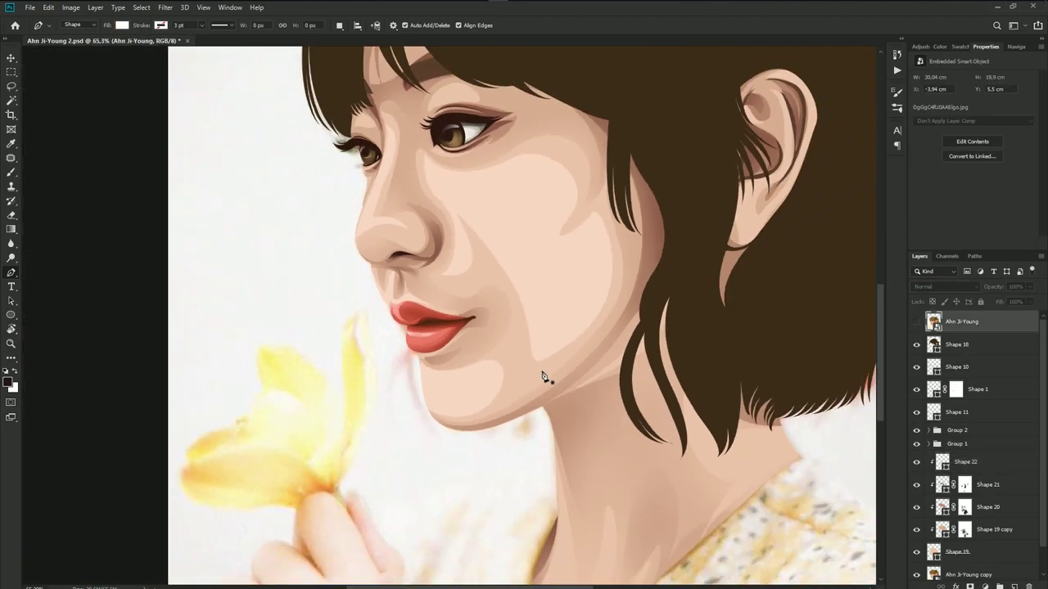
scroll(567, 382, "down", 2)
key("ctrl+s")
left_click_drag(556, 347, 491, 385)
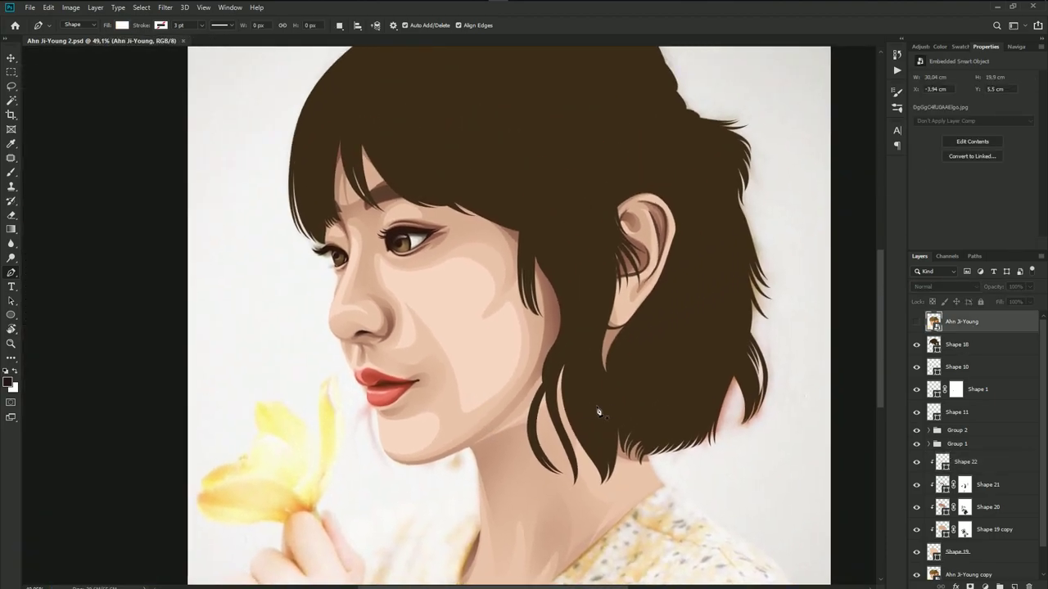
left_click(964, 462)
left_click(356, 25)
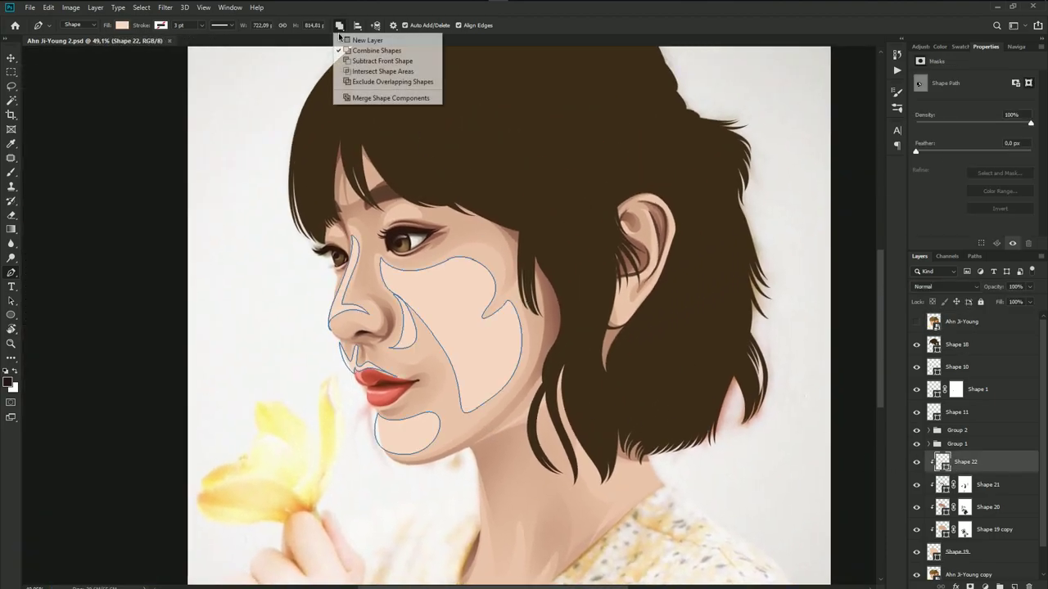
left_click(916, 322)
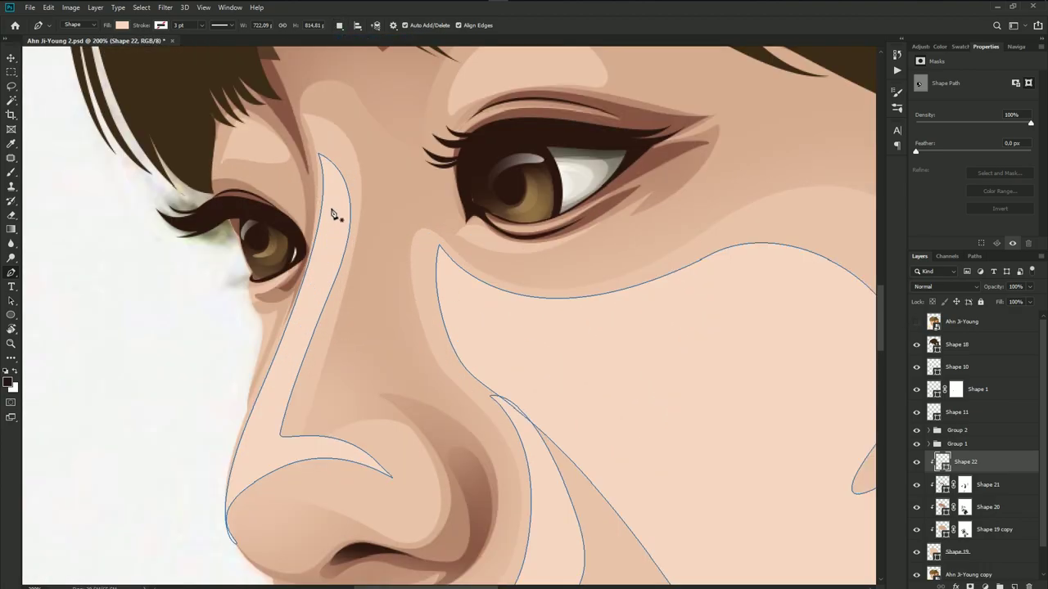
- Start the nose-bridge highlight path with curved anchors, undoing the misplaced ones
left_click_drag(327, 213, 327, 228)
left_click_drag(307, 316, 329, 207)
left_click_drag(257, 367, 247, 408)
left_click_drag(314, 369, 332, 367)
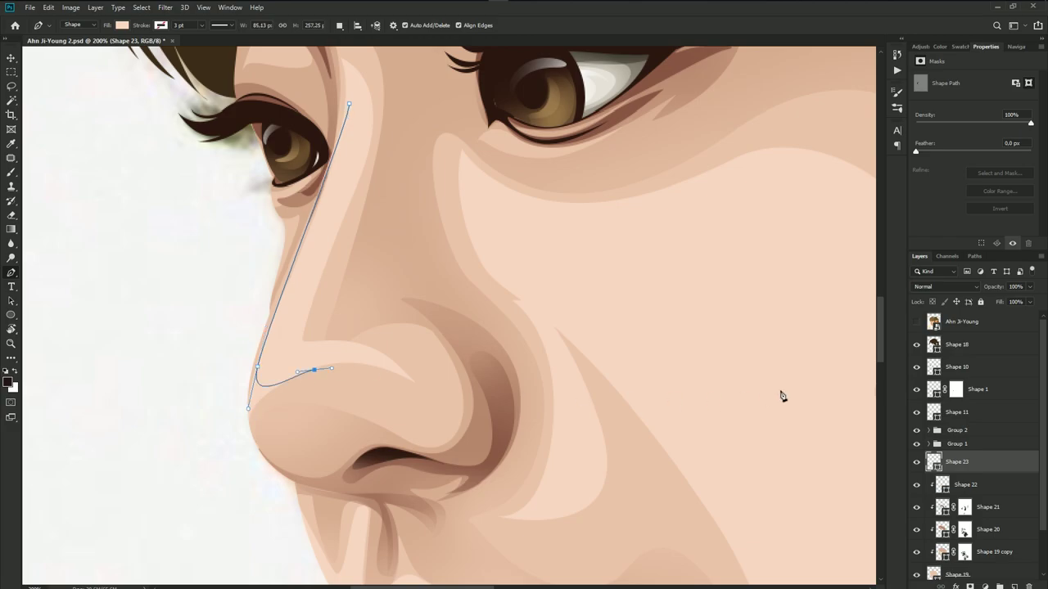
left_click(916, 321)
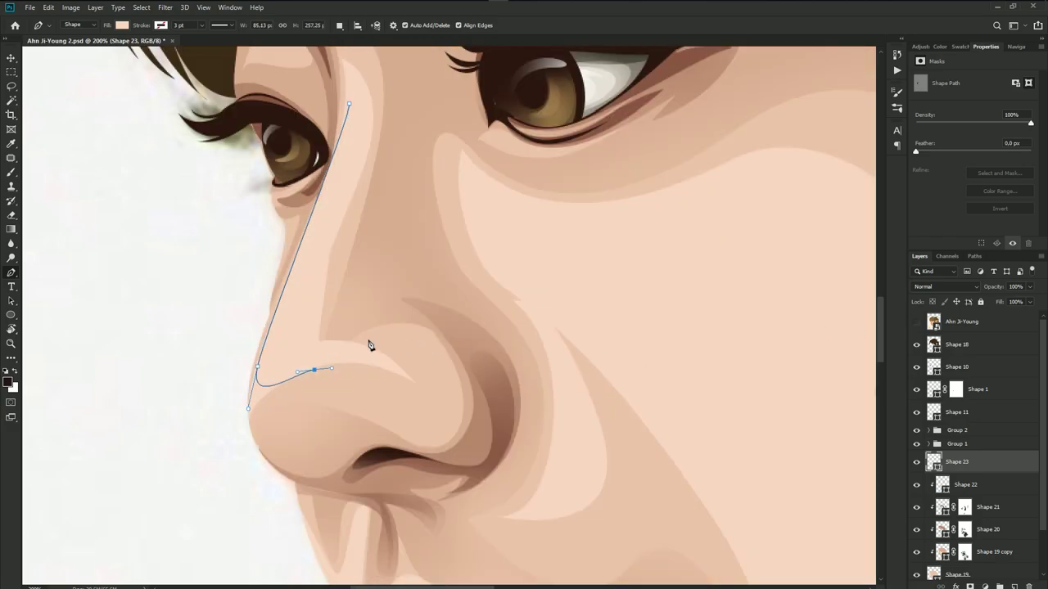
key("ctrl+z")
left_click_drag(318, 290, 340, 211)
key("ctrl+z")
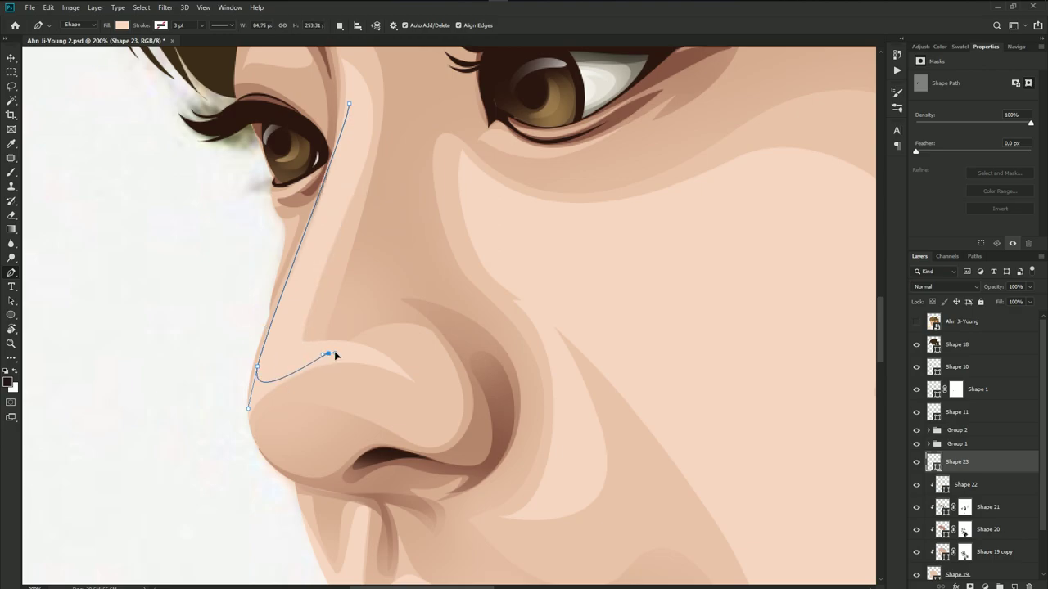
- Finish the nose-bridge outline and close it with a rounded top
left_click_drag(319, 352, 334, 348)
left_click_drag(323, 272, 359, 173)
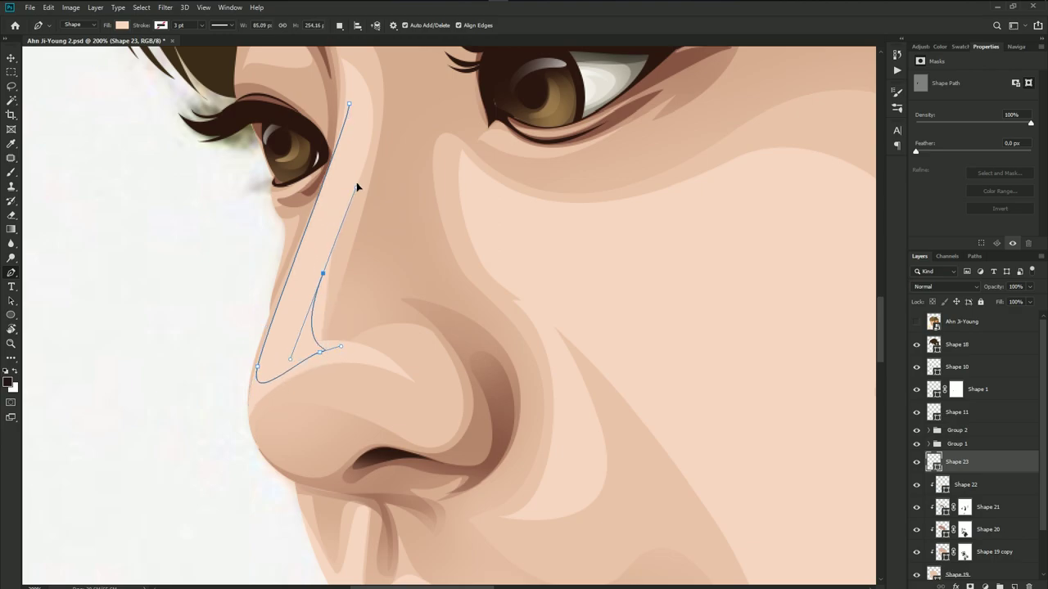
left_click_drag(349, 104, 333, 154)
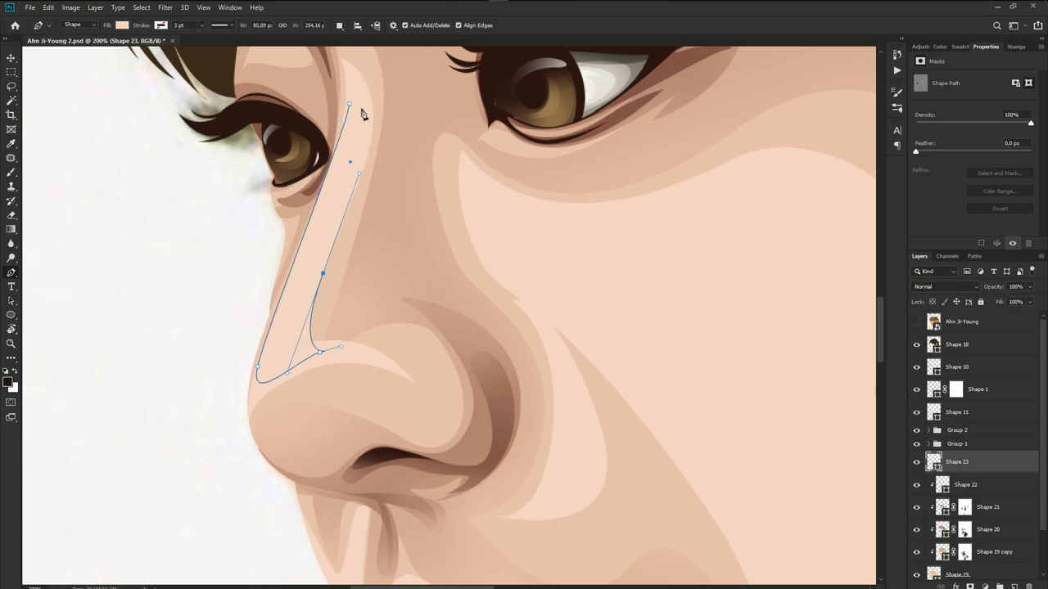
mouse_move(362, 110)
left_mouse_down()
mouse_move(354, 78)
mouse_move(350, 120)
mouse_move(372, 84)
left_mouse_up()
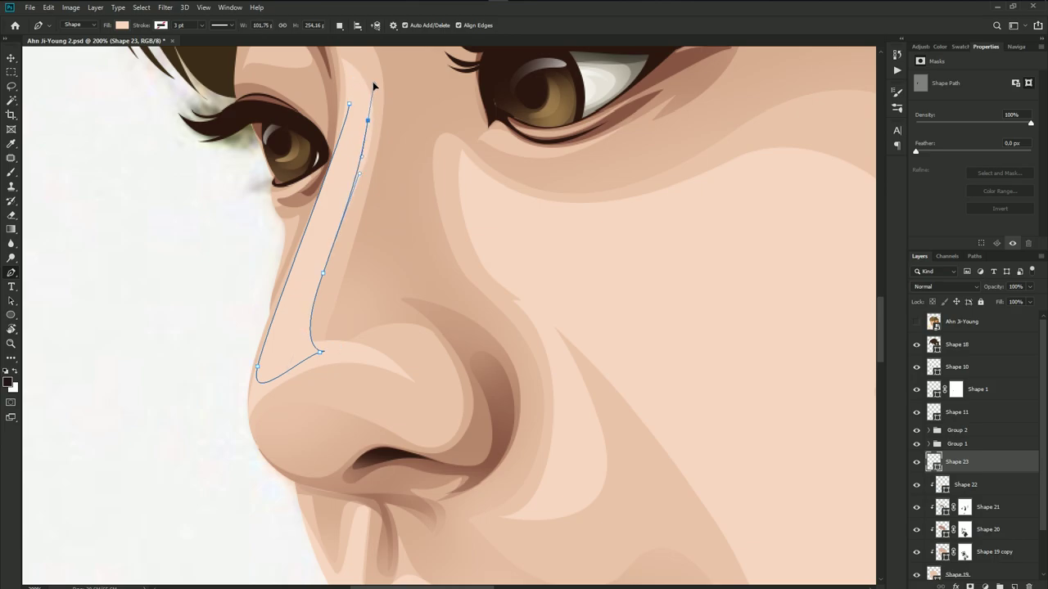
left_click(350, 103)
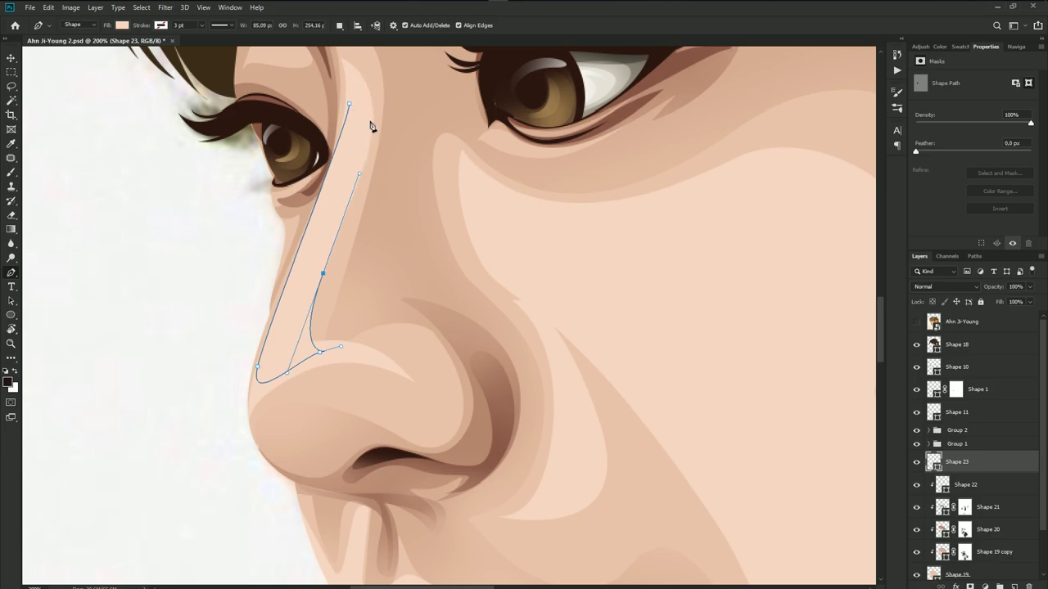
left_click_drag(369, 121, 369, 99)
left_click(350, 104)
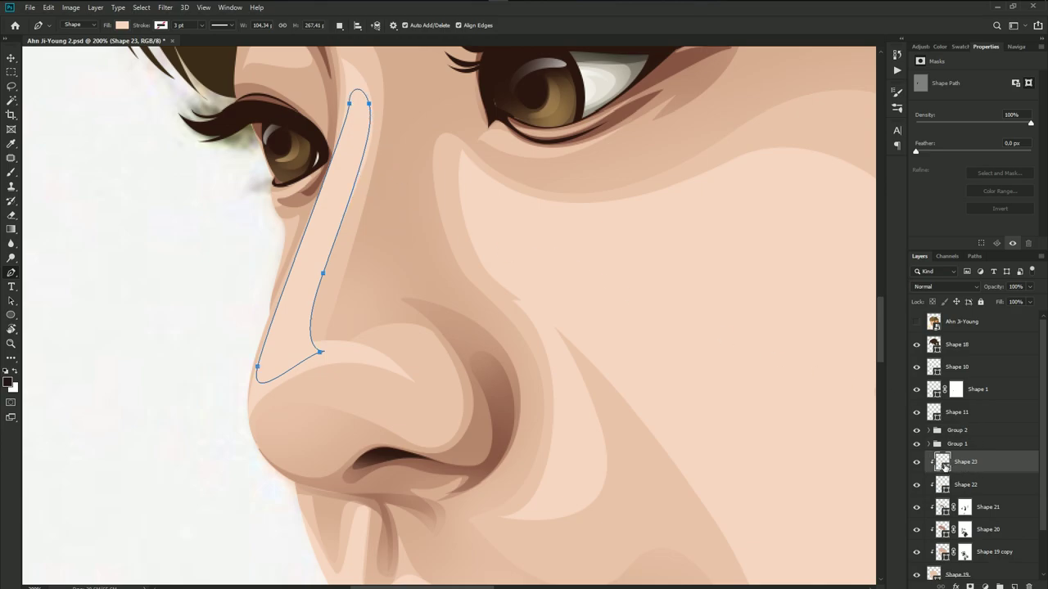
- Fill the new Shape 23 with the near-white fff6f0
double_click(939, 463)
left_click_drag(721, 399, 707, 392)
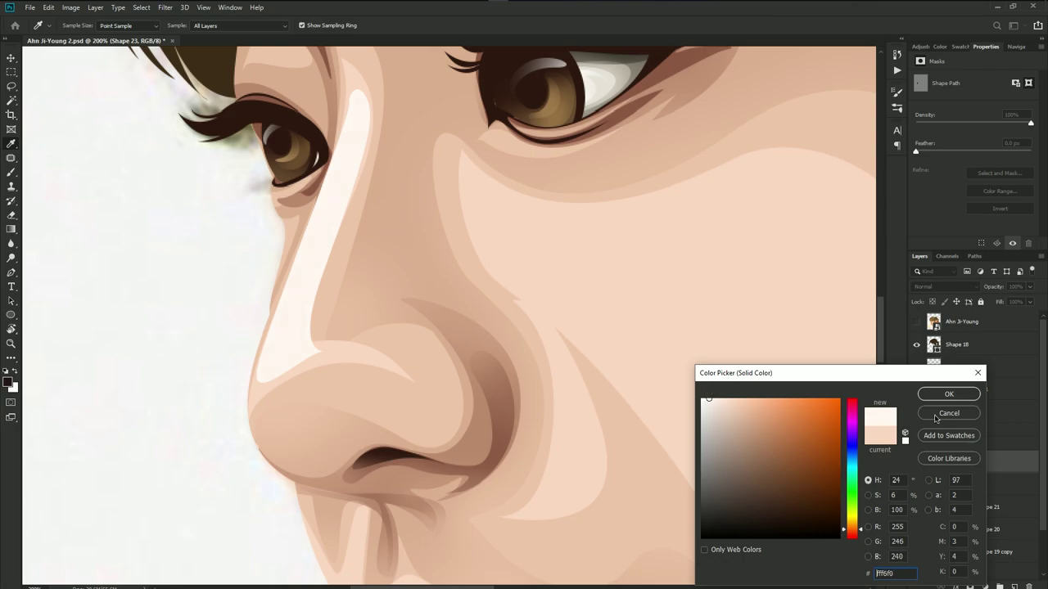
left_click(949, 394)
scroll(647, 407, "down", 3)
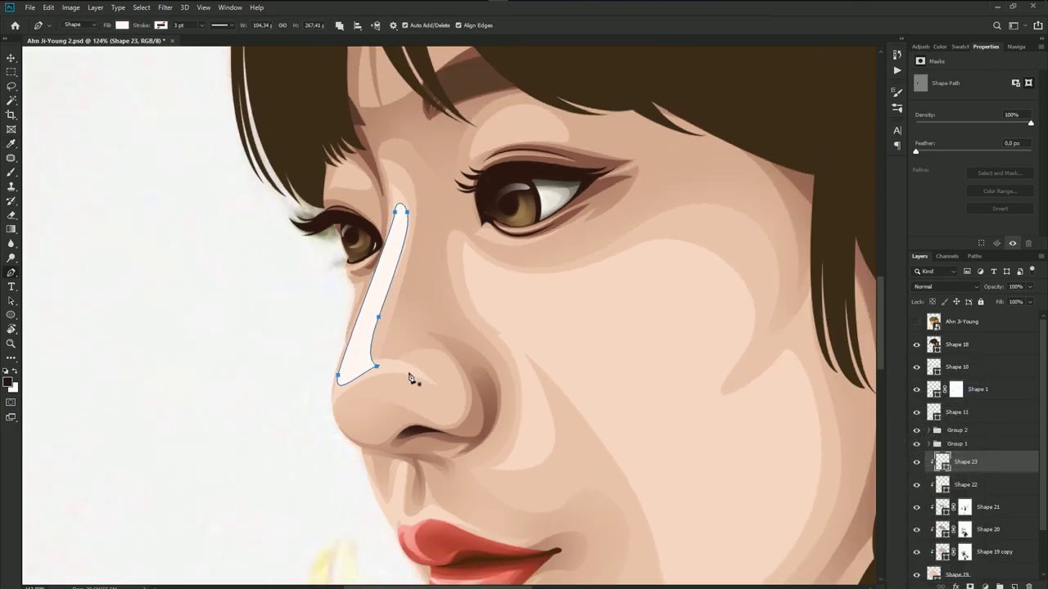
- Trace a curved white highlight beneath the nose, checking it against the reference photo
left_click(916, 322)
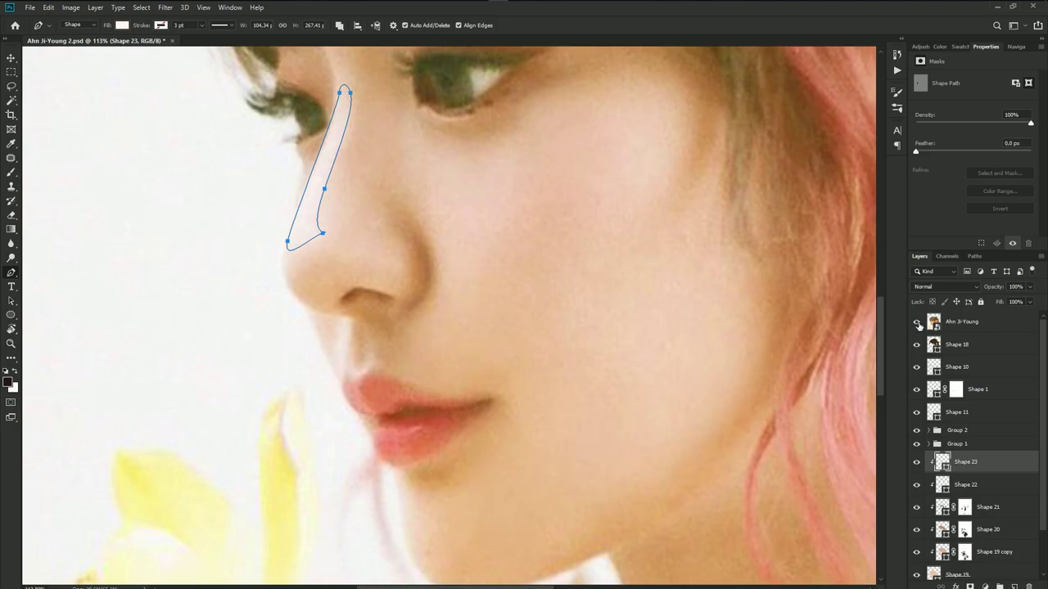
scroll(356, 347, "up", 3)
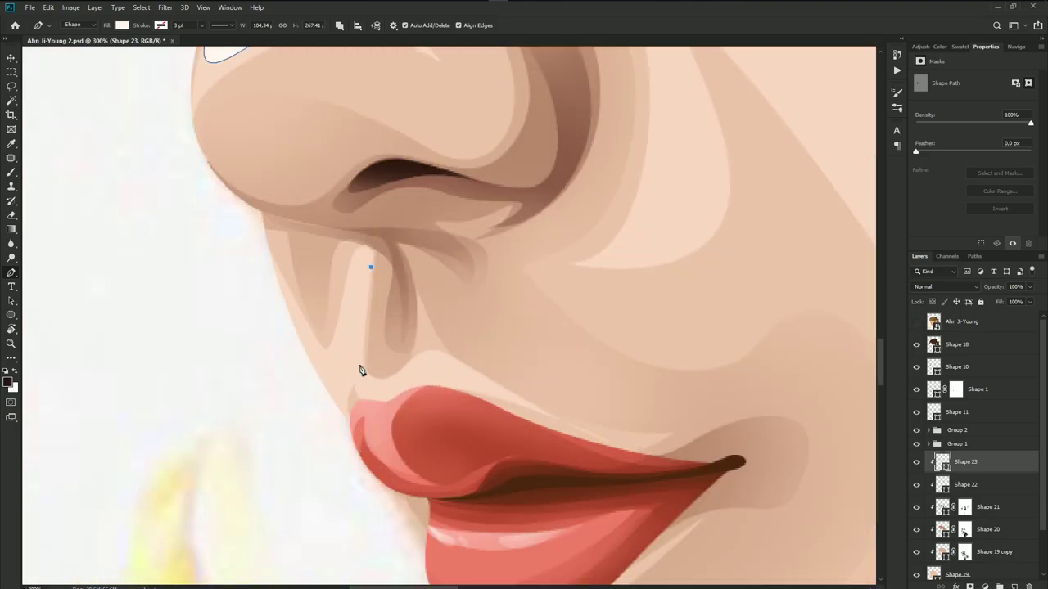
left_click(361, 372)
left_click_drag(407, 372, 420, 357)
left_click_drag(381, 402, 355, 401)
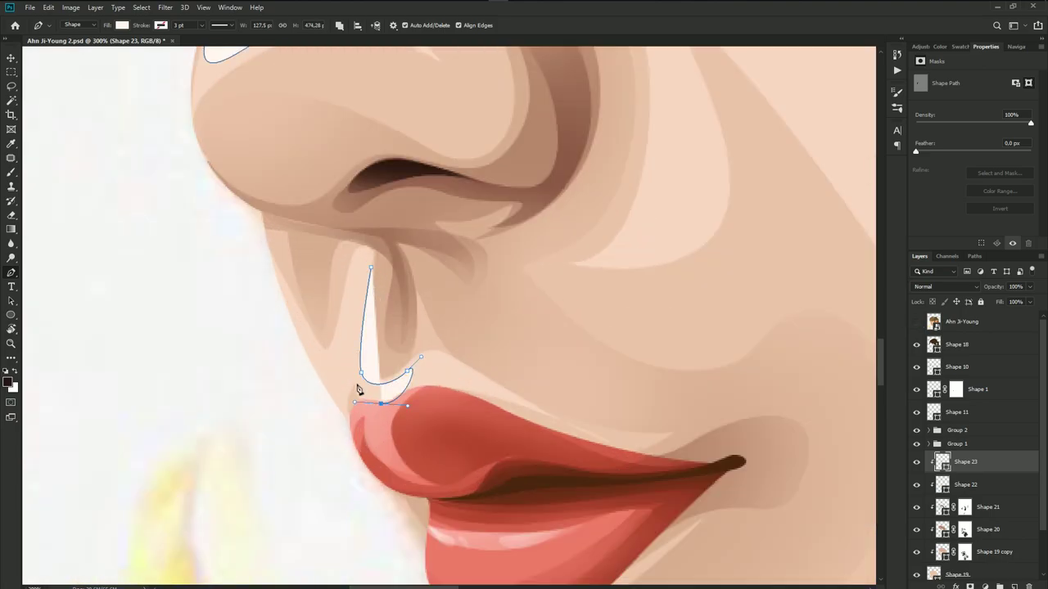
left_click(917, 321)
left_click(355, 374)
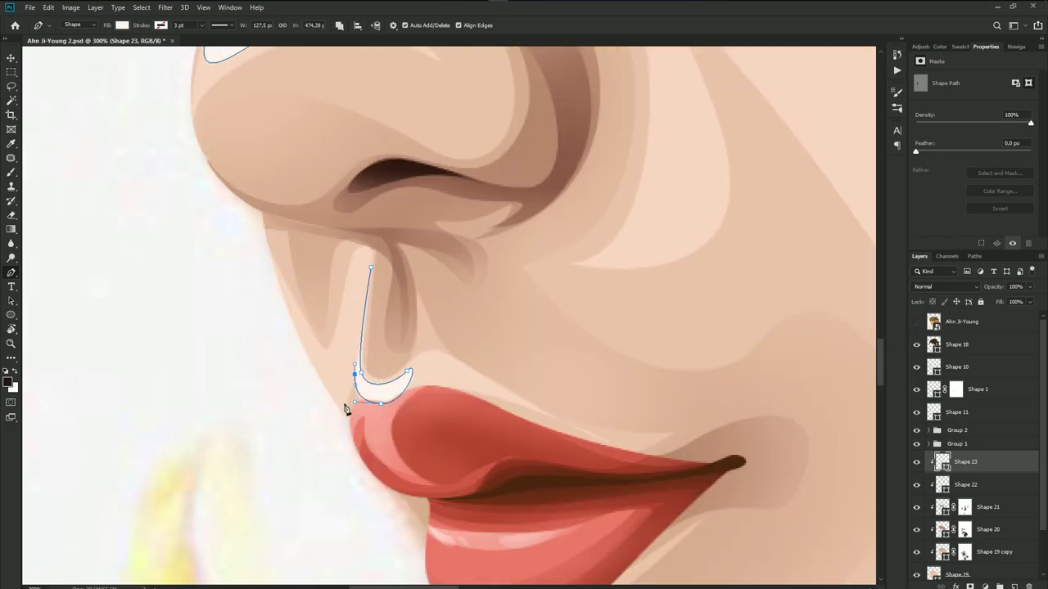
left_click_drag(346, 406, 347, 419)
left_click_drag(370, 268, 438, 298)
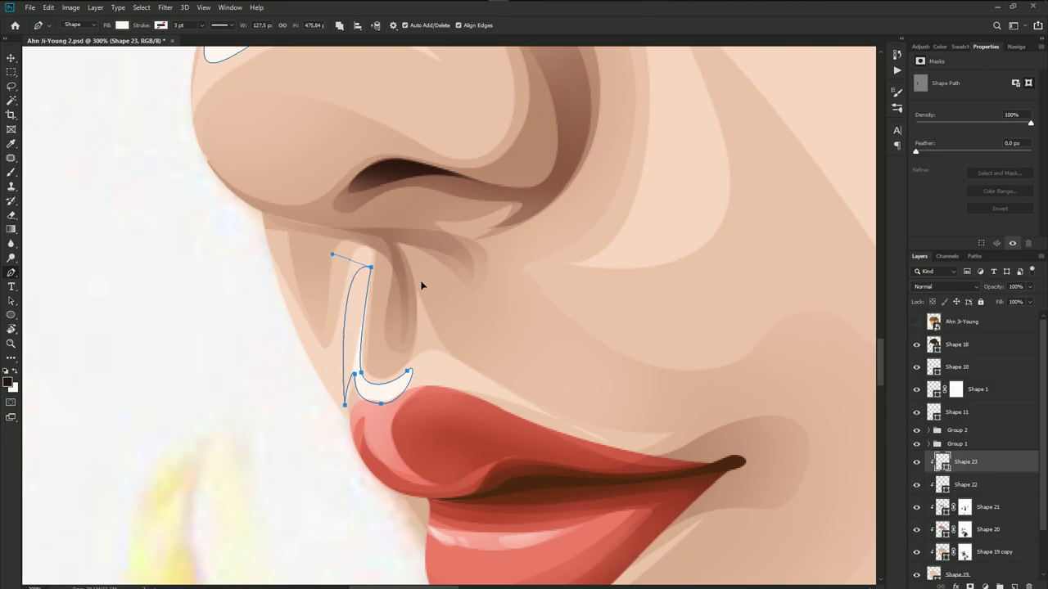
left_click(917, 322)
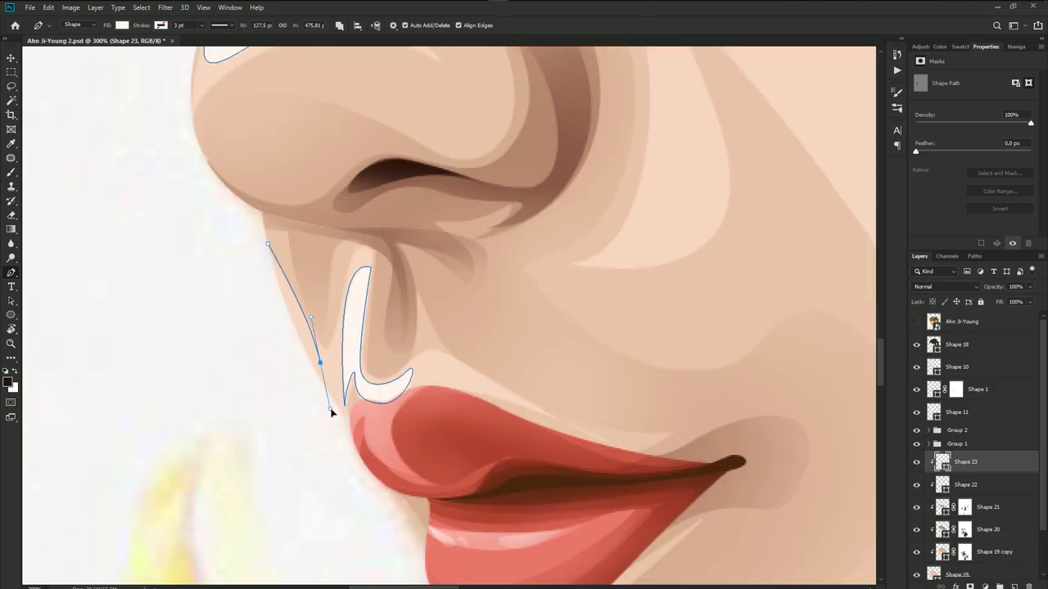
- Trace a closed highlight along the upper lip's outer edge
left_click_drag(316, 339, 354, 462)
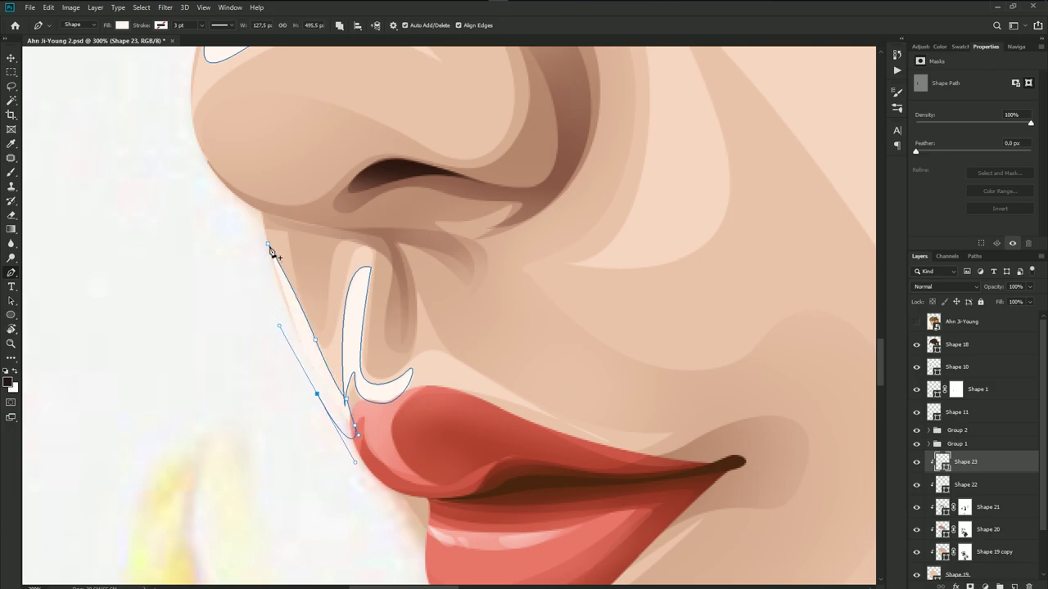
left_click(268, 244)
scroll(271, 252, "down", 3)
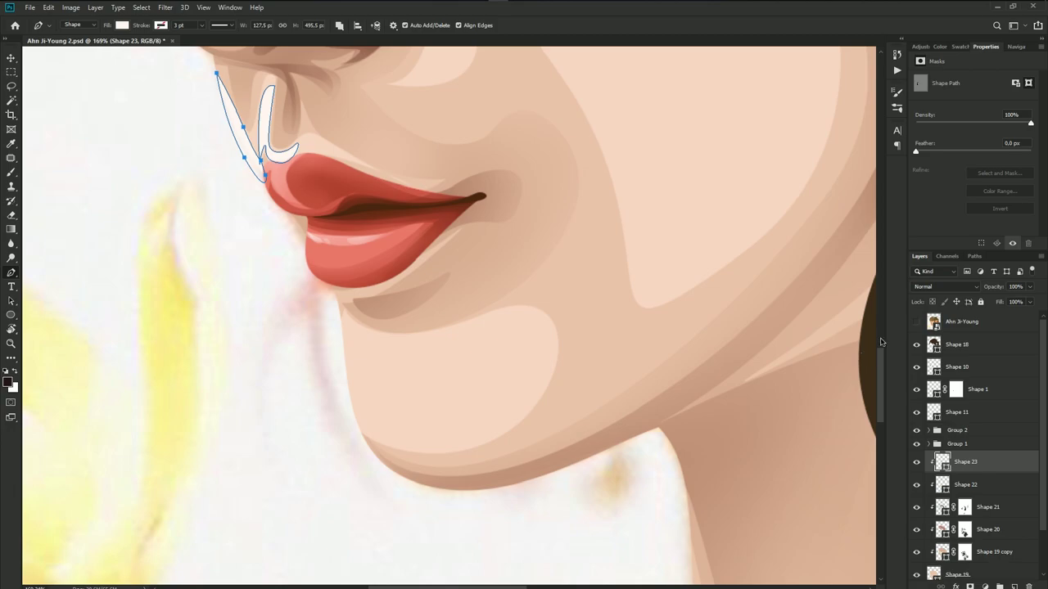
left_click(917, 321)
scroll(381, 322, "up", 2)
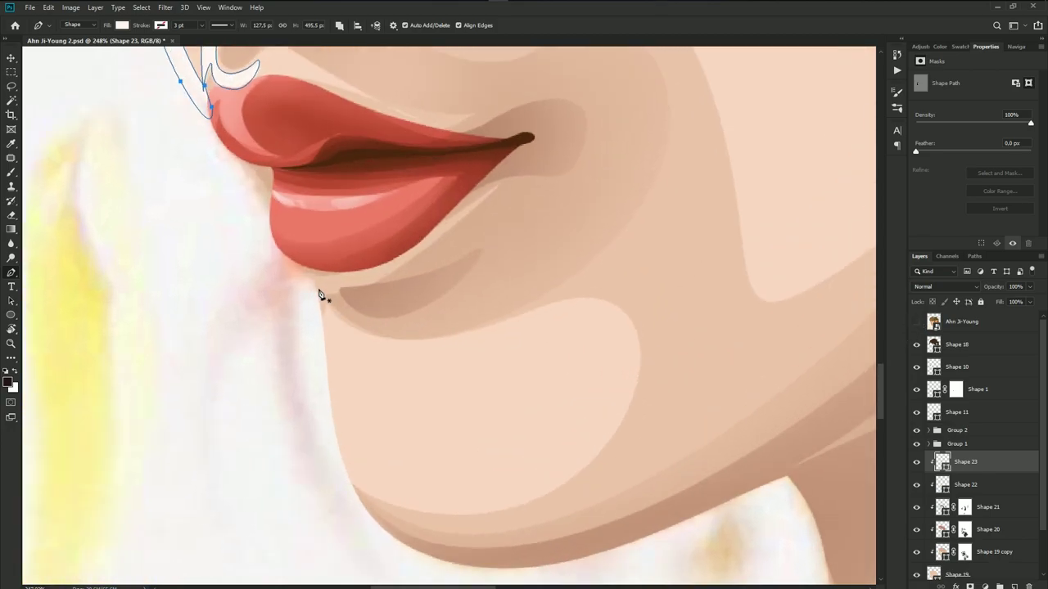
- Trace a thin highlight sliver down the chin edge and save the portrait
left_click_drag(332, 313, 340, 331)
left_click_drag(363, 504, 385, 533)
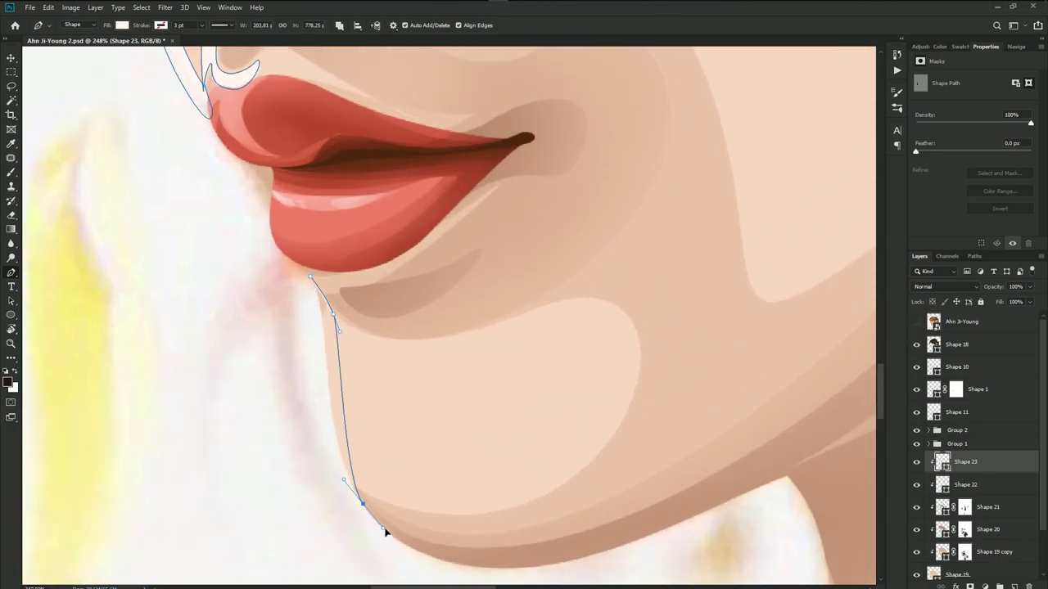
left_click(320, 427)
left_click(310, 278)
left_click_drag(309, 278, 312, 284)
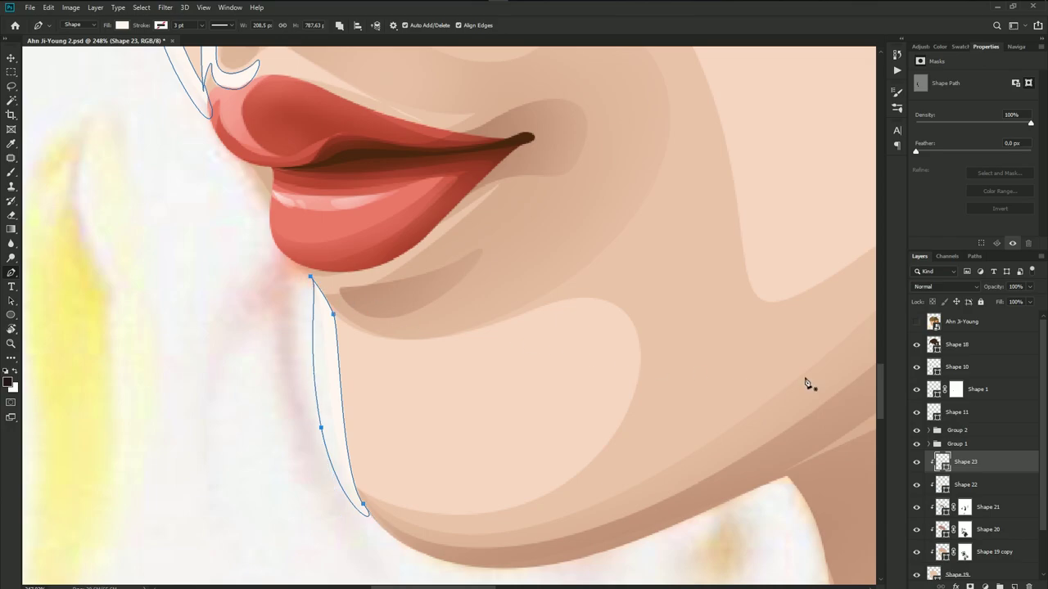
left_click(963, 322)
scroll(381, 334, "down", 6)
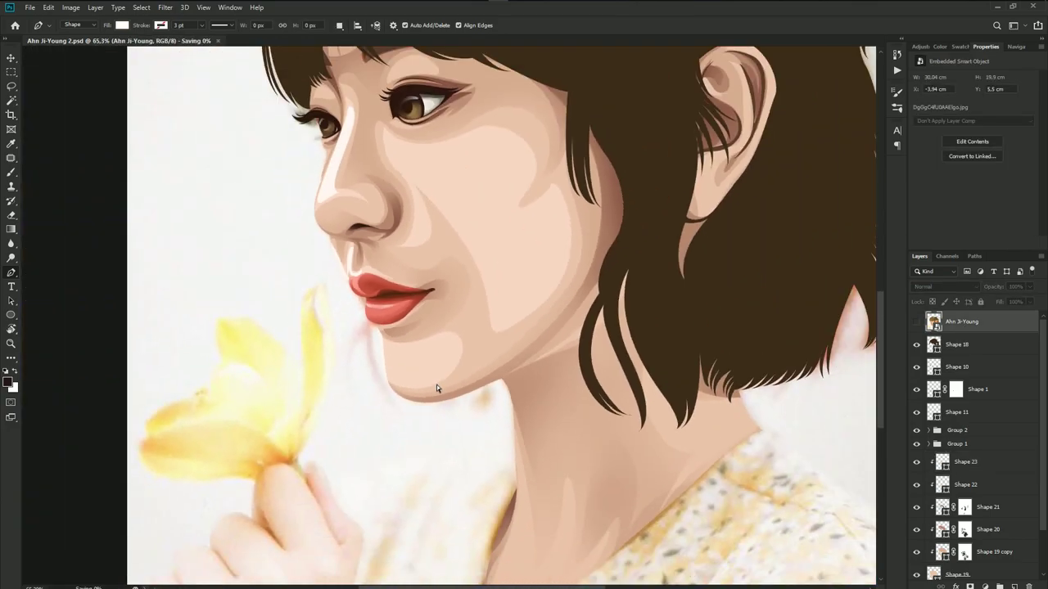
key("ctrl+s")
- Toggle the reference photo to compare and select the Shape 23 highlight layer
left_click_drag(408, 243, 375, 381)
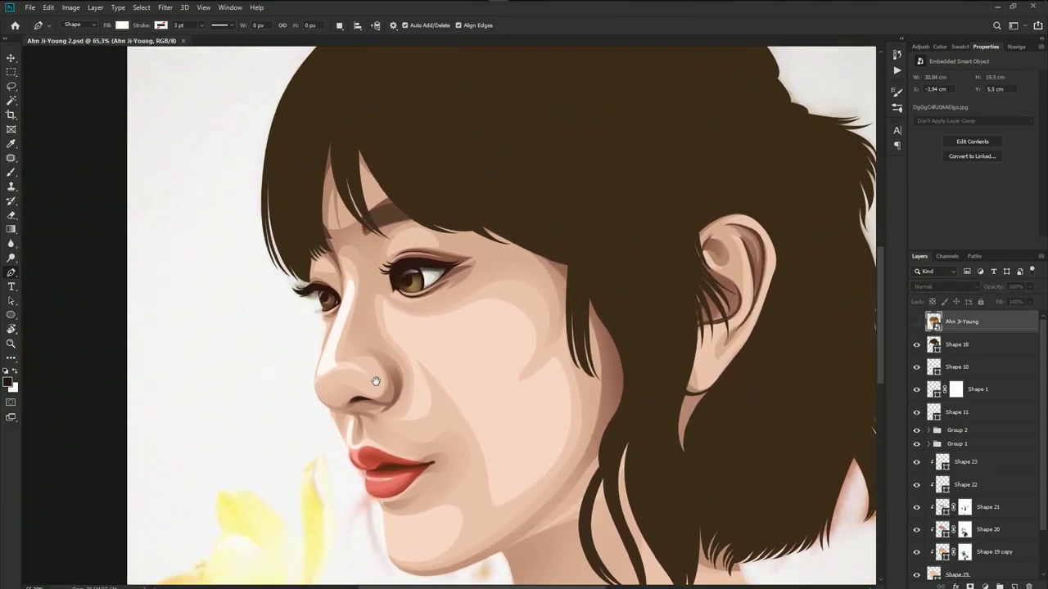
left_click(917, 322)
left_click(917, 322)
scroll(363, 318, "down", 1)
scroll(363, 318, "down", 1)
scroll(420, 312, "up", 1)
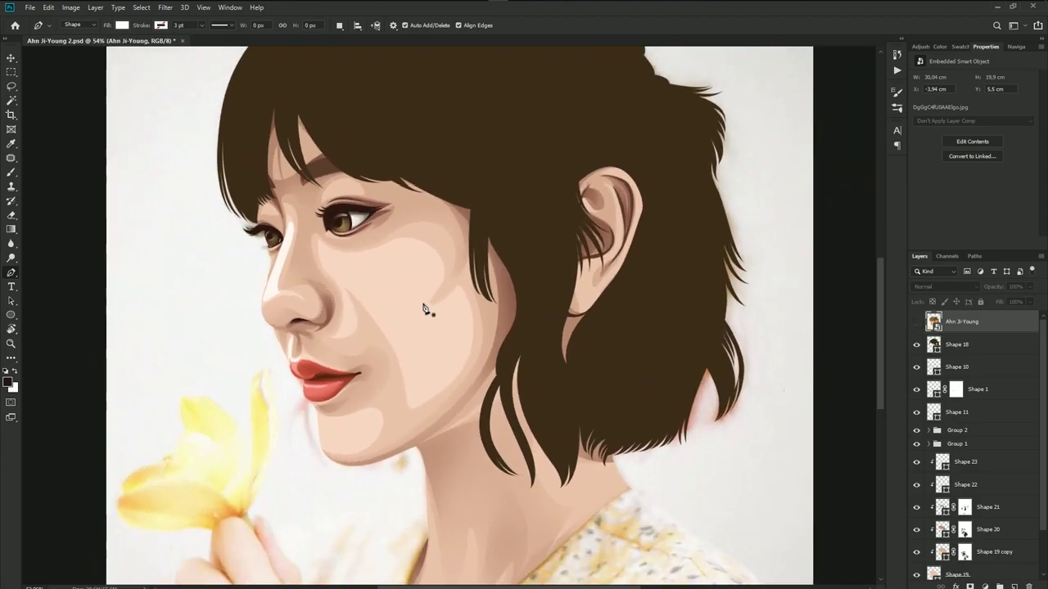
left_click(965, 458)
left_click(916, 321)
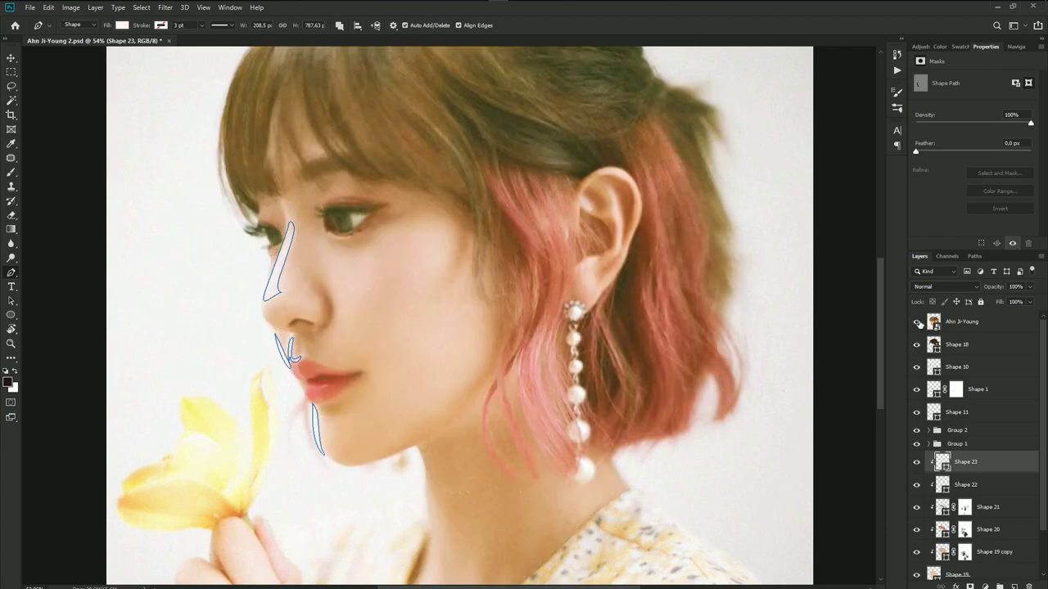
scroll(376, 282, "up", 2)
scroll(327, 250, "up", 3)
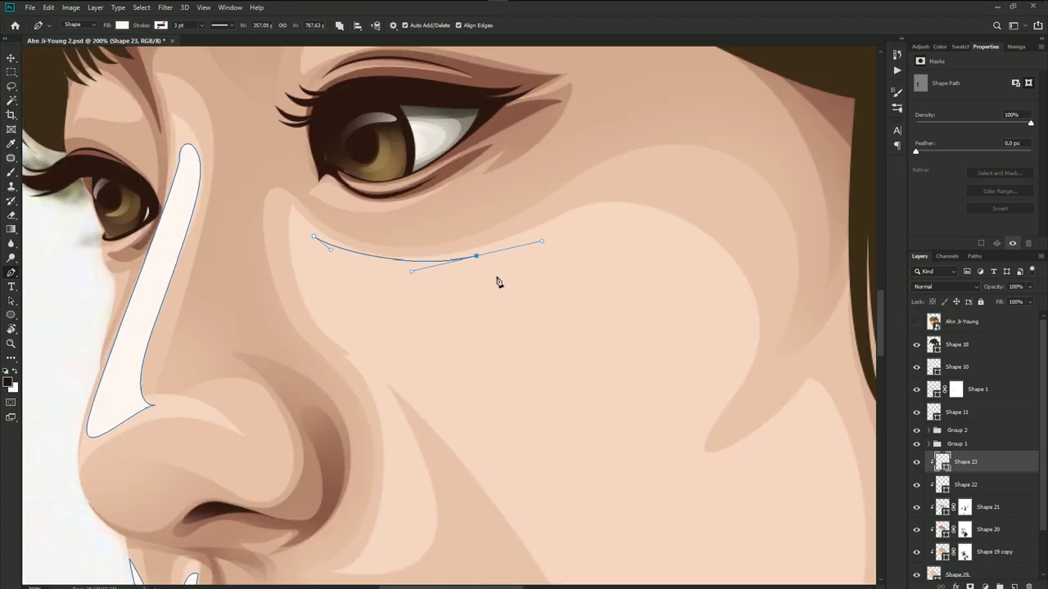
- Draw a closed crescent highlight on the cheek under the eye and save
left_click_drag(462, 255, 528, 237)
left_click_drag(377, 336, 276, 292)
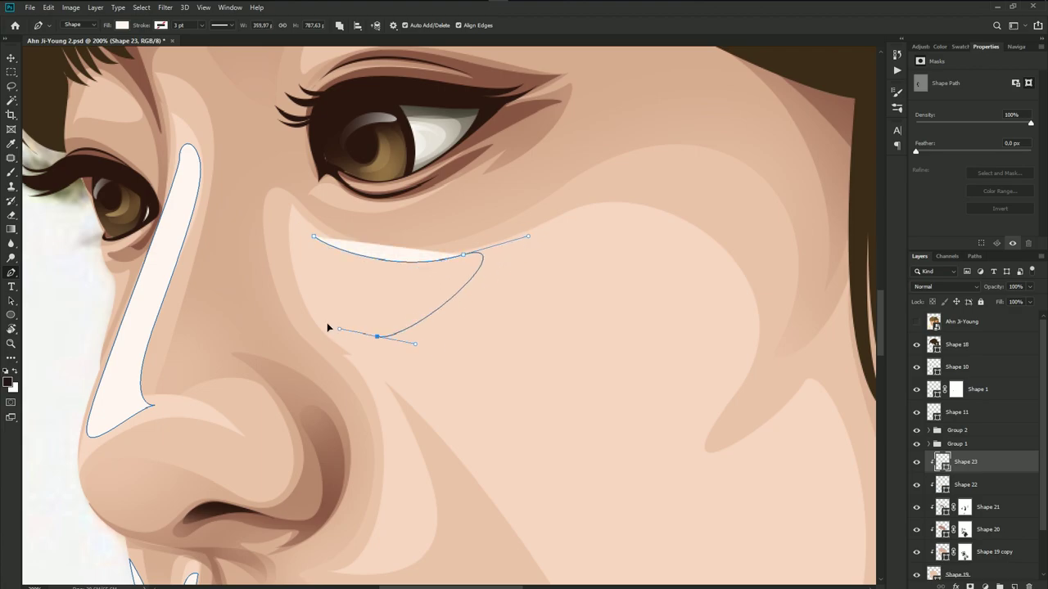
left_click_drag(354, 278, 357, 280)
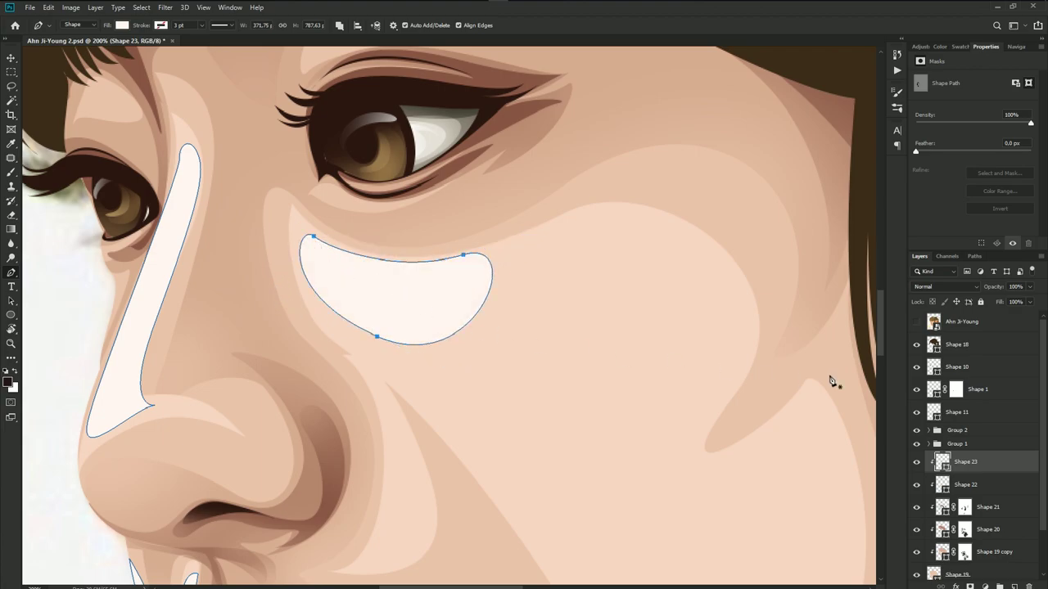
left_click(964, 331)
scroll(425, 307, "down", 10)
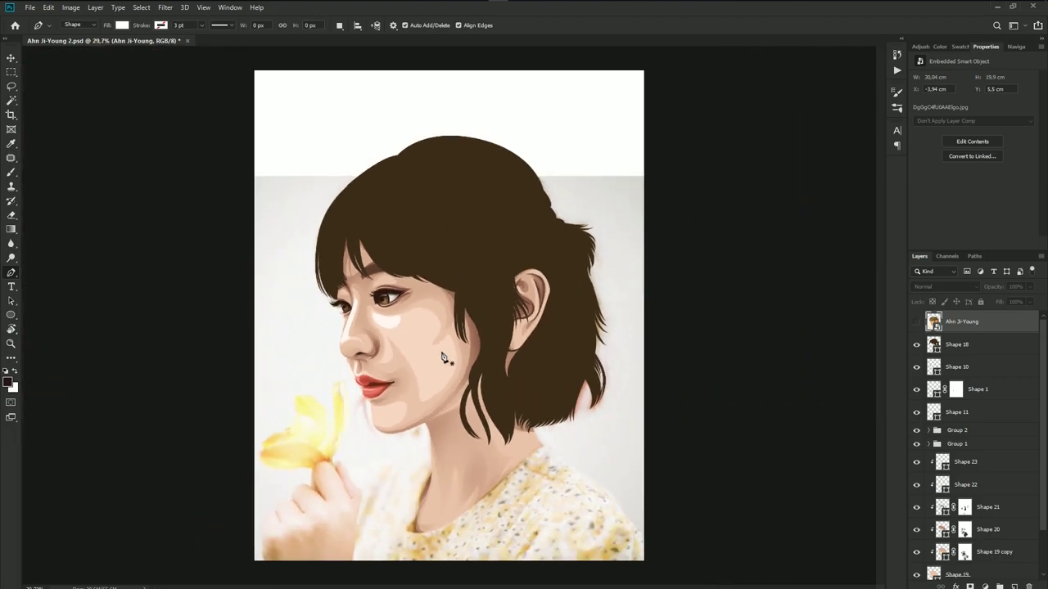
key("ctrl+s")
left_click(978, 467)
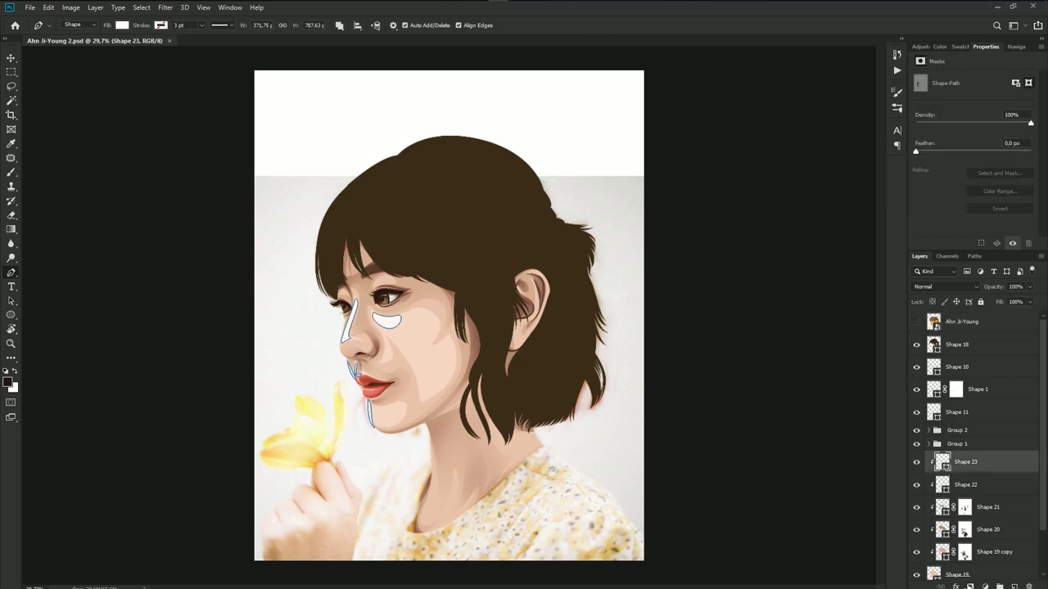
- Add layer masks to Shape 23 and Shape 22
left_click(970, 586)
left_click(982, 484)
left_click(969, 586)
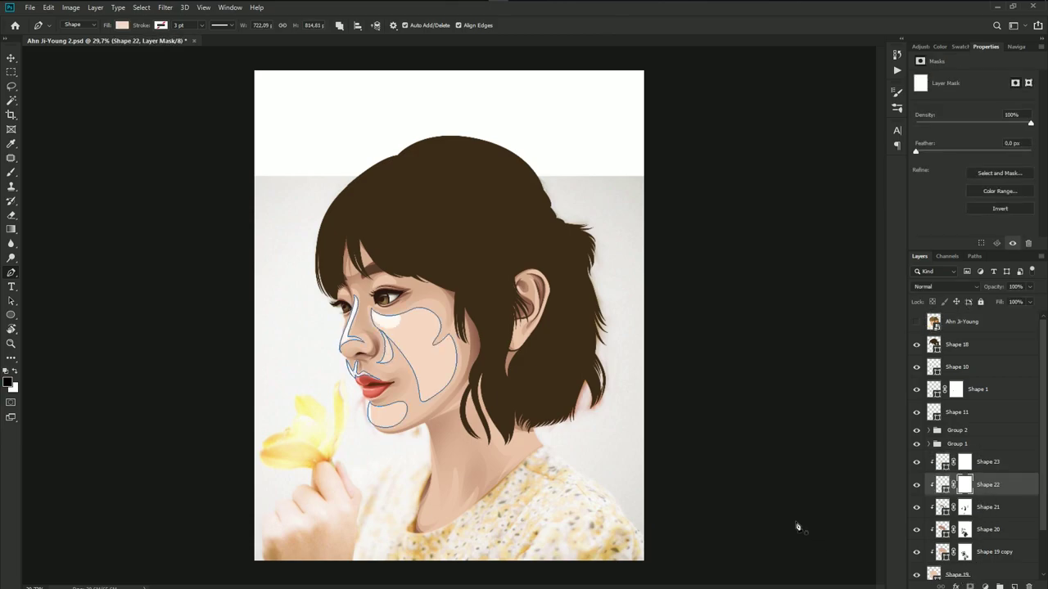
- Paint on Shape 22's mask with an enlarged brush to fade the smile-line shading
key("b")
scroll(442, 439, "up", 3)
scroll(437, 426, "up", 2)
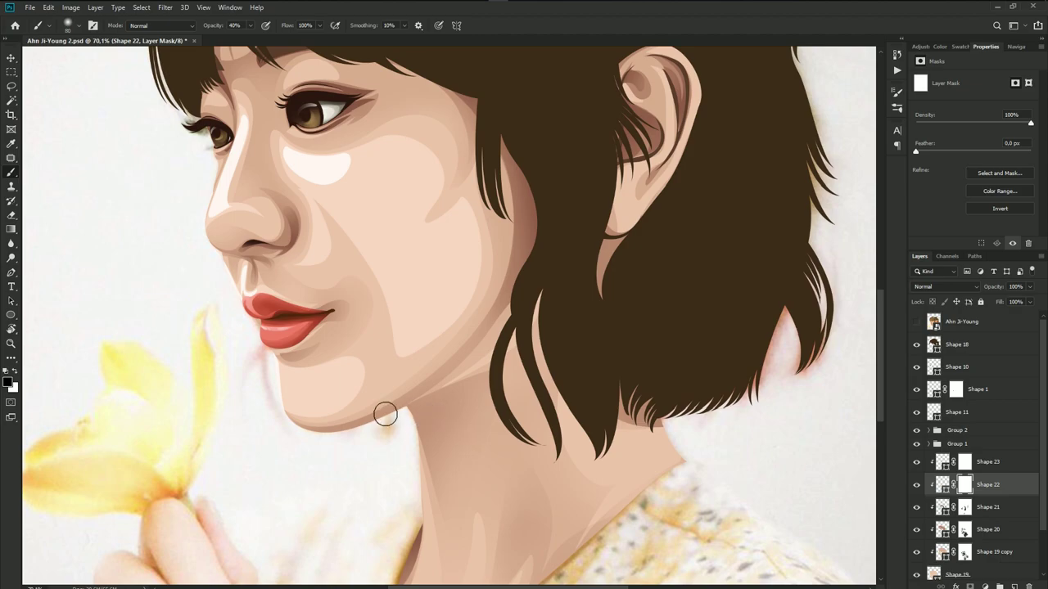
key("bracketright")
key("bracketright")
key("bracketright")
key("bracketright")
mouse_move(393, 381)
left_mouse_down()
mouse_move(416, 327)
mouse_move(479, 250)
left_mouse_up()
key("bracketleft")
key("bracketleft")
key("bracketleft")
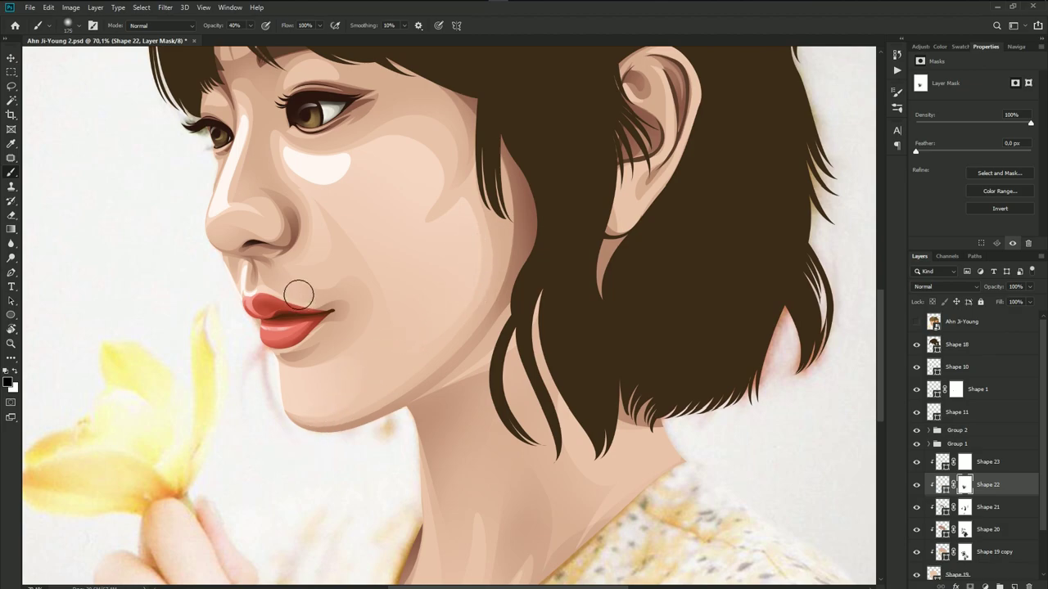
- Bring the nose and eye into view and select the Shape 19 copy mask
scroll(299, 295, "up", 3)
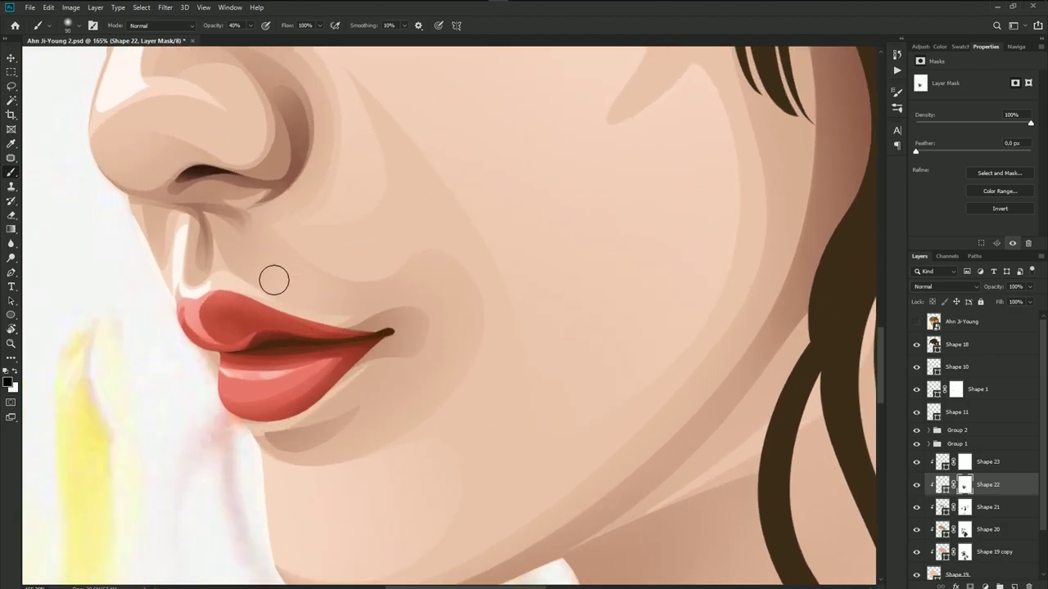
left_click_drag(233, 194, 360, 343)
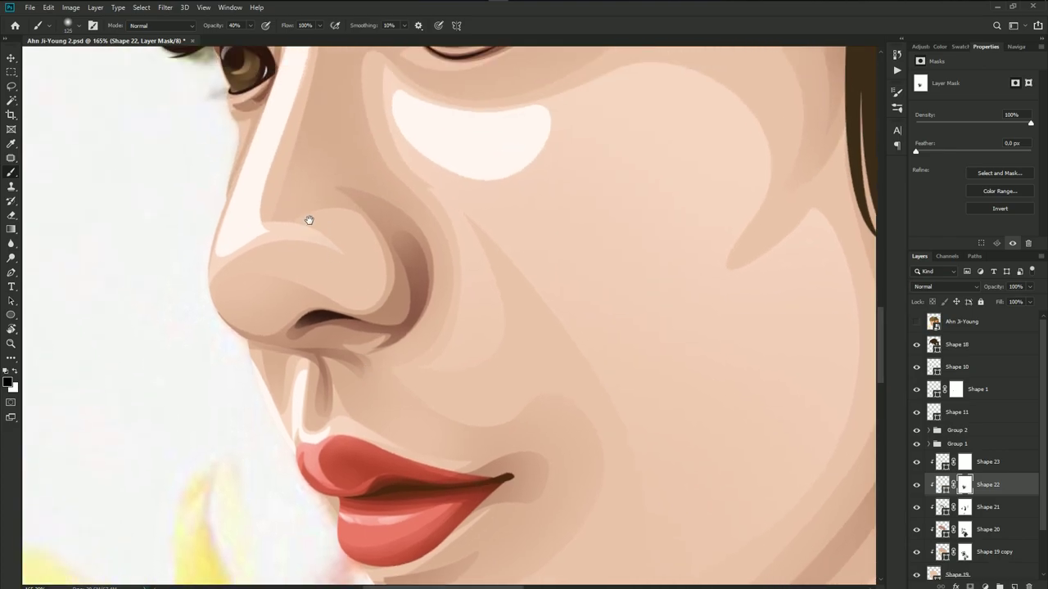
scroll(247, 249, "down", 5)
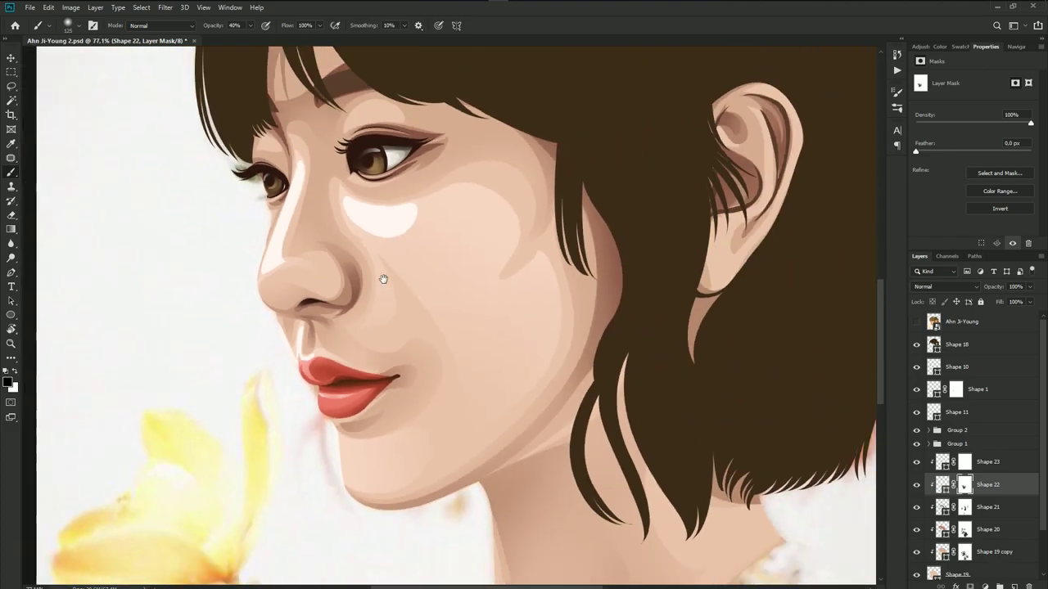
scroll(385, 294, "up", 2)
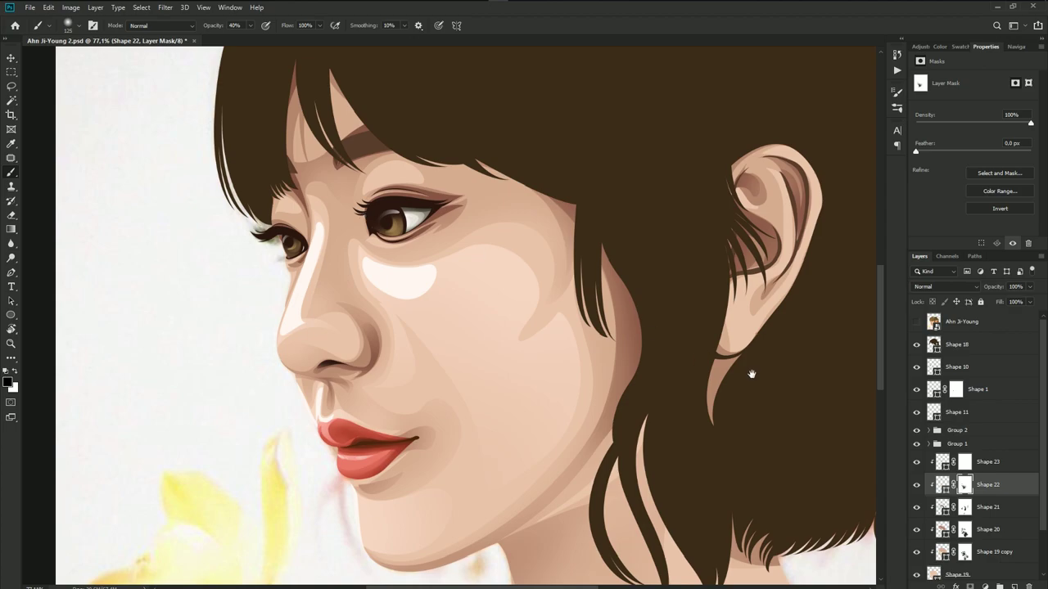
left_click(964, 551)
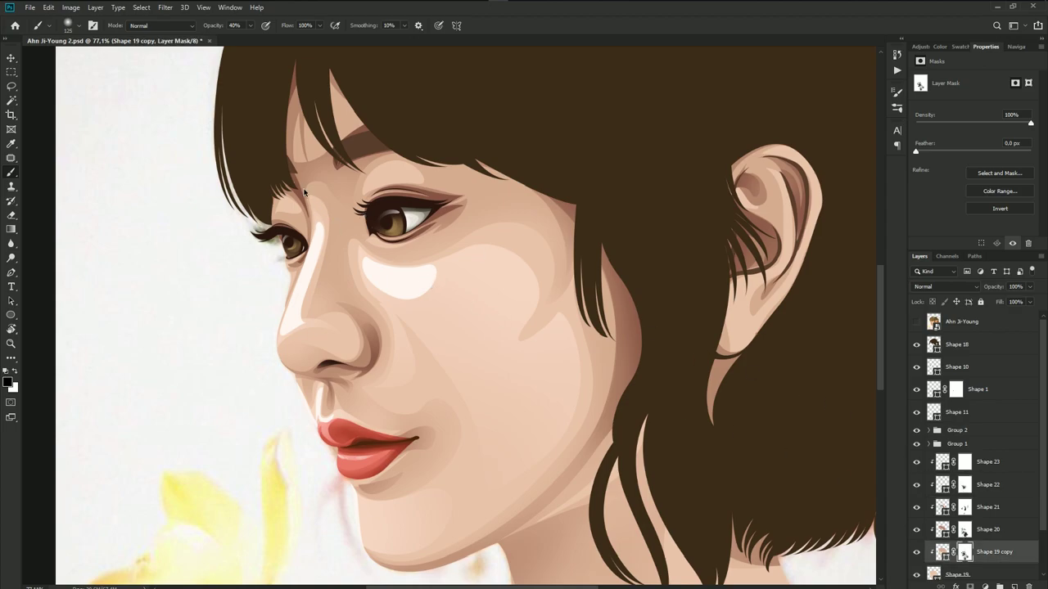
scroll(357, 299, "down", 2)
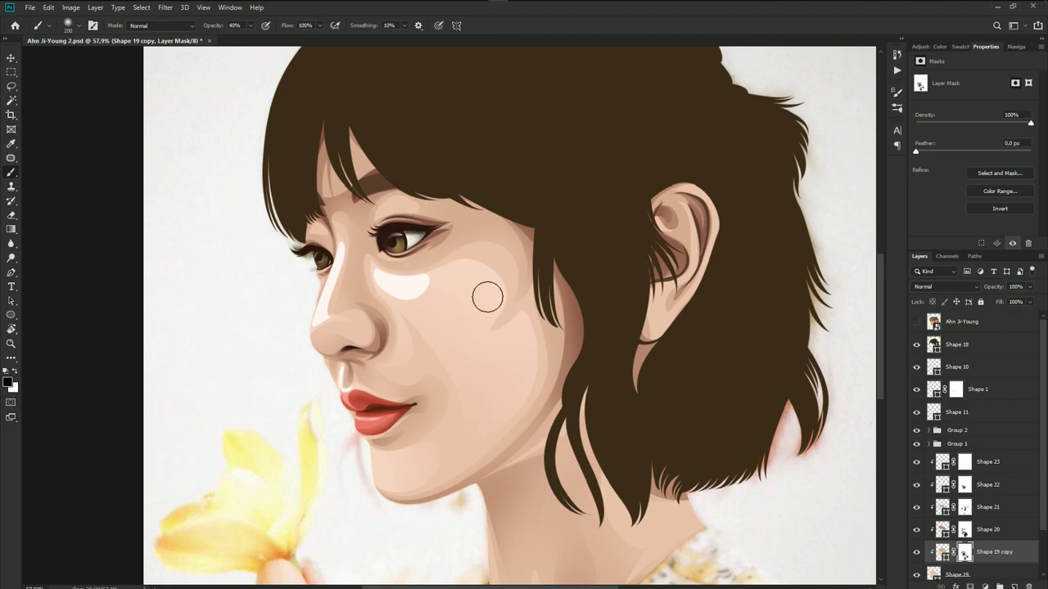
- Switch between the Shape 23 and Shape 22 masks, comparing with the reference photo
left_click(965, 463)
left_click(963, 487)
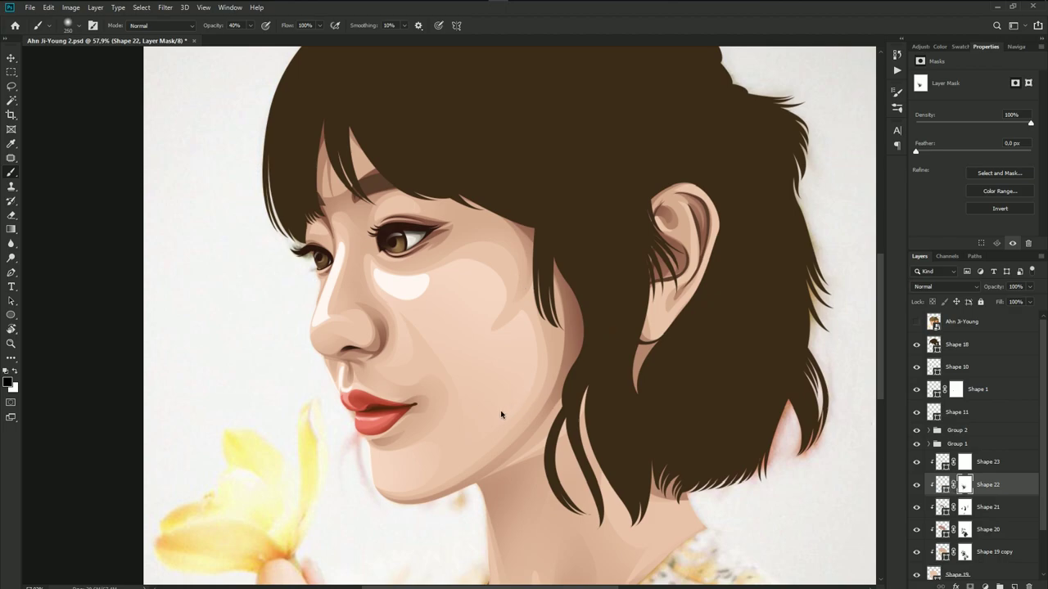
scroll(565, 358, "down", 3)
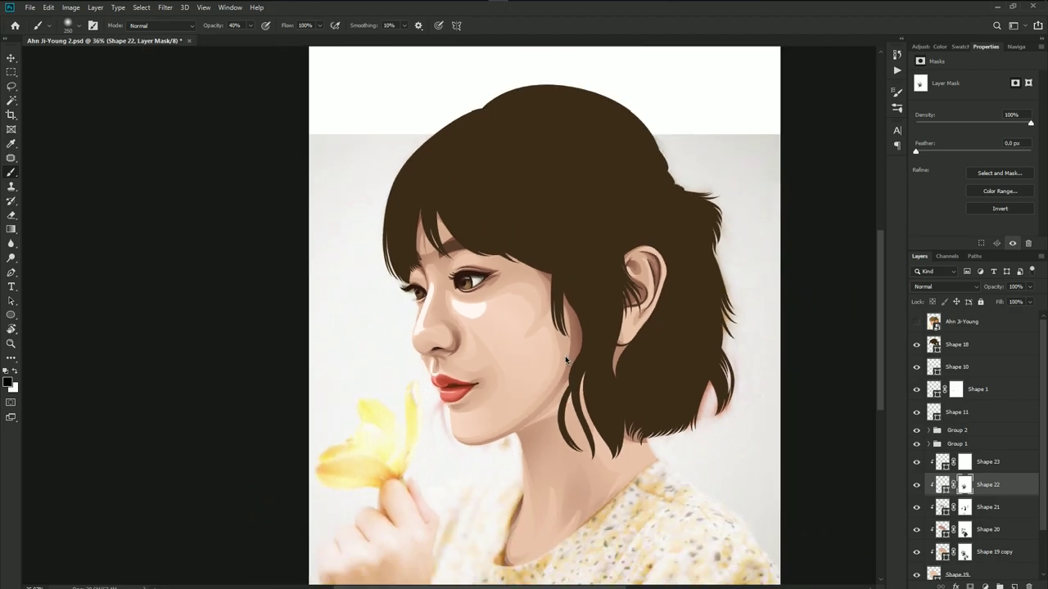
scroll(409, 368, "up", 2)
scroll(407, 343, "up", 2)
scroll(407, 319, "up", 2)
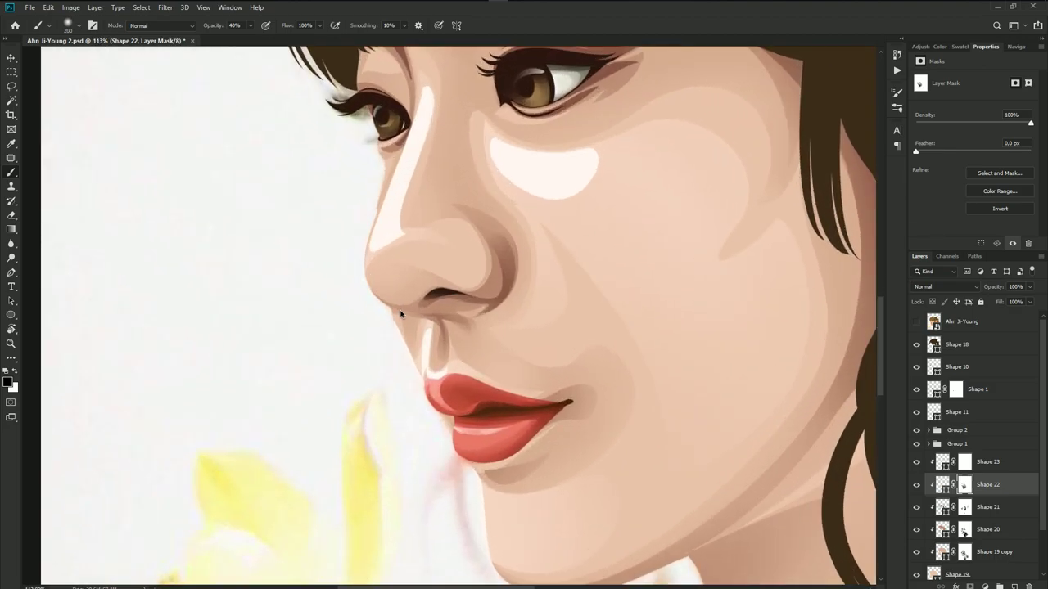
scroll(406, 301, "up", 2)
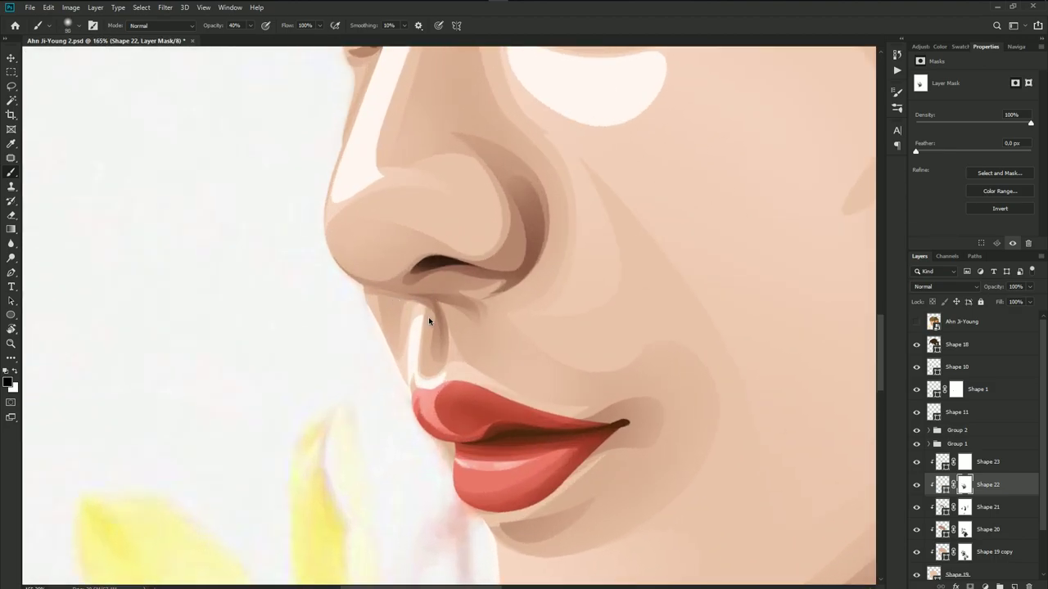
left_click(966, 464)
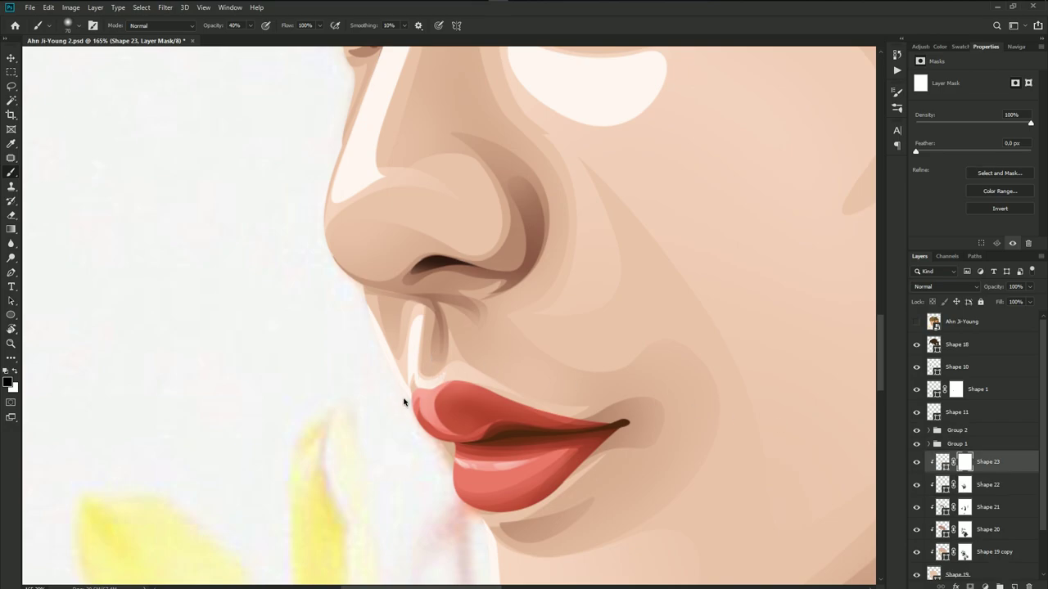
left_click(916, 324)
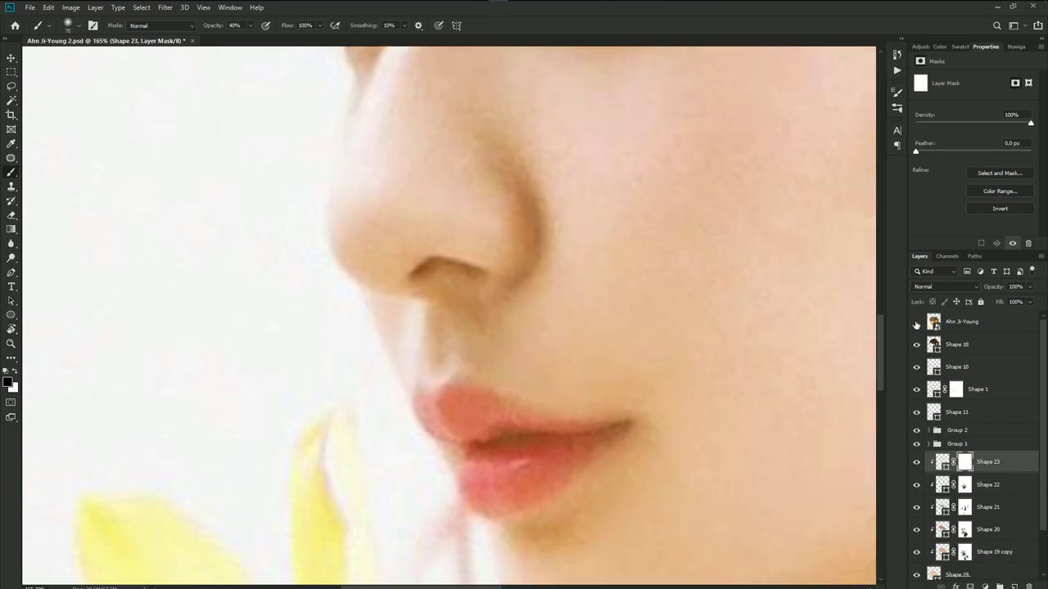
scroll(397, 289, "down", 3)
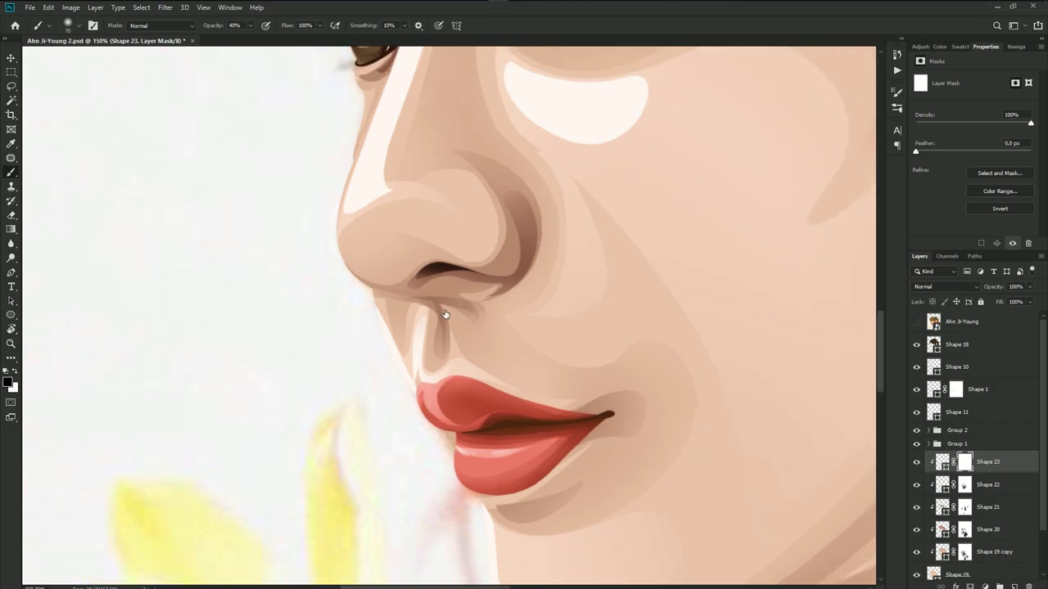
- Raise an anchor on the upper-lip highlight path and save the document
key("p")
scroll(451, 336, "up", 2)
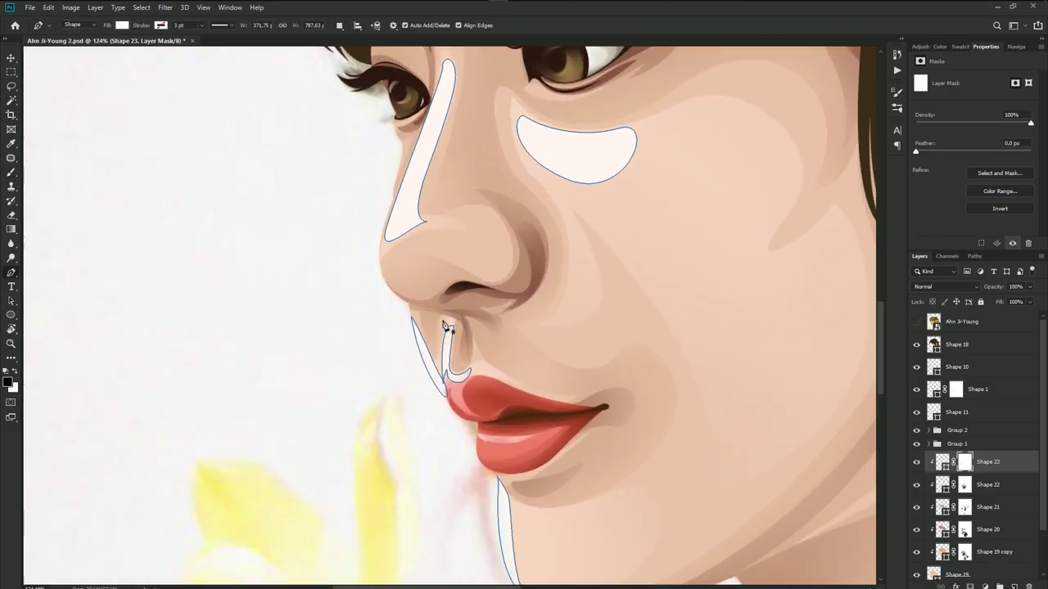
scroll(451, 336, "up", 2)
scroll(451, 336, "up", 1)
left_click_drag(463, 332, 462, 311)
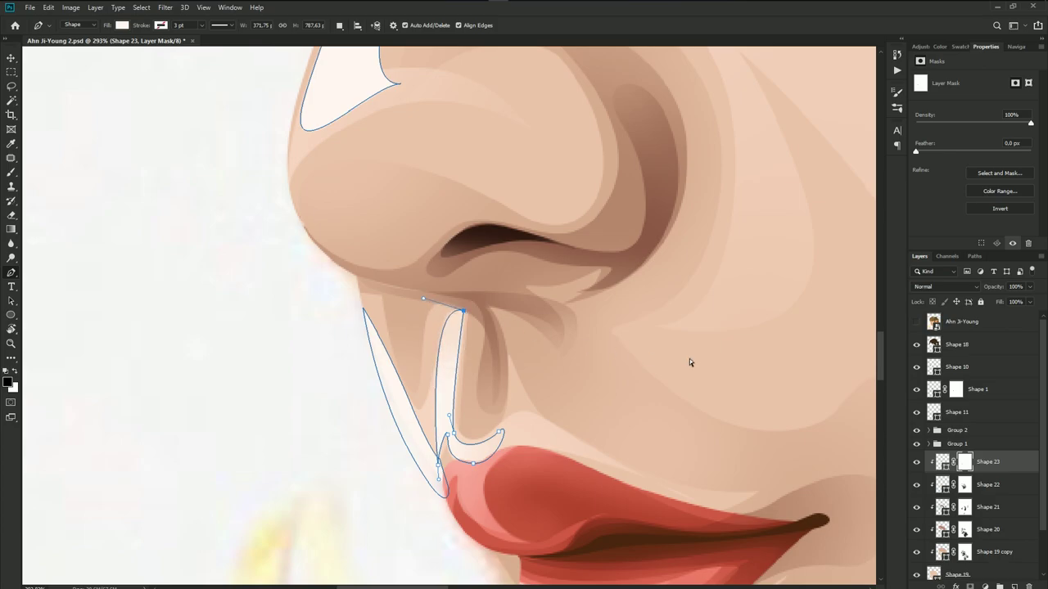
left_click(976, 324)
scroll(510, 327, "down", 2)
scroll(529, 327, "down", 2)
scroll(536, 343, "down", 2)
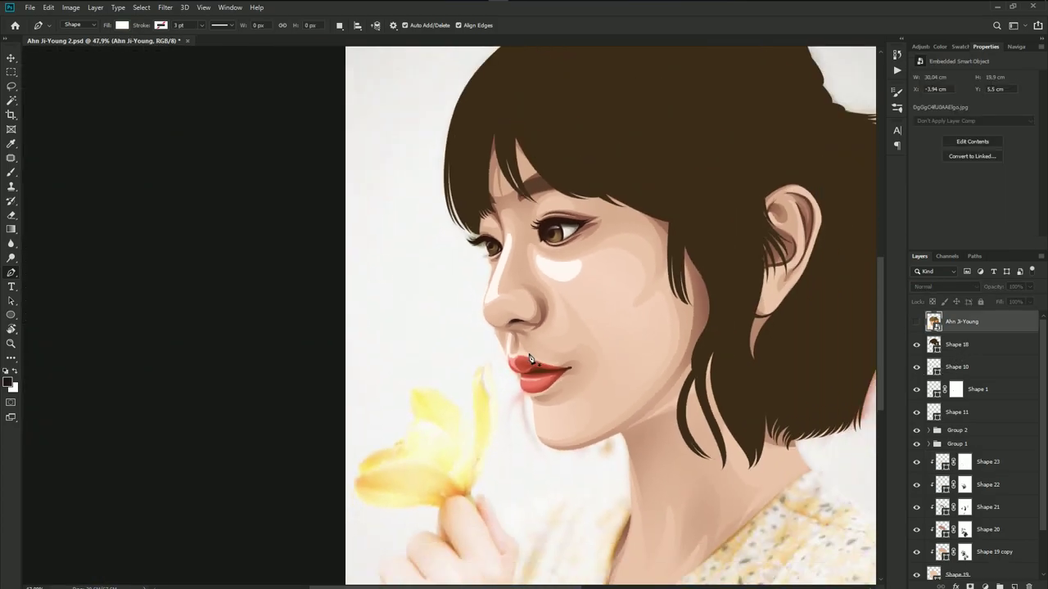
key("ctrl+s")
- Paint on Shape 23's mask to fade the white cheek highlight under the eye
left_click_drag(576, 293, 512, 340)
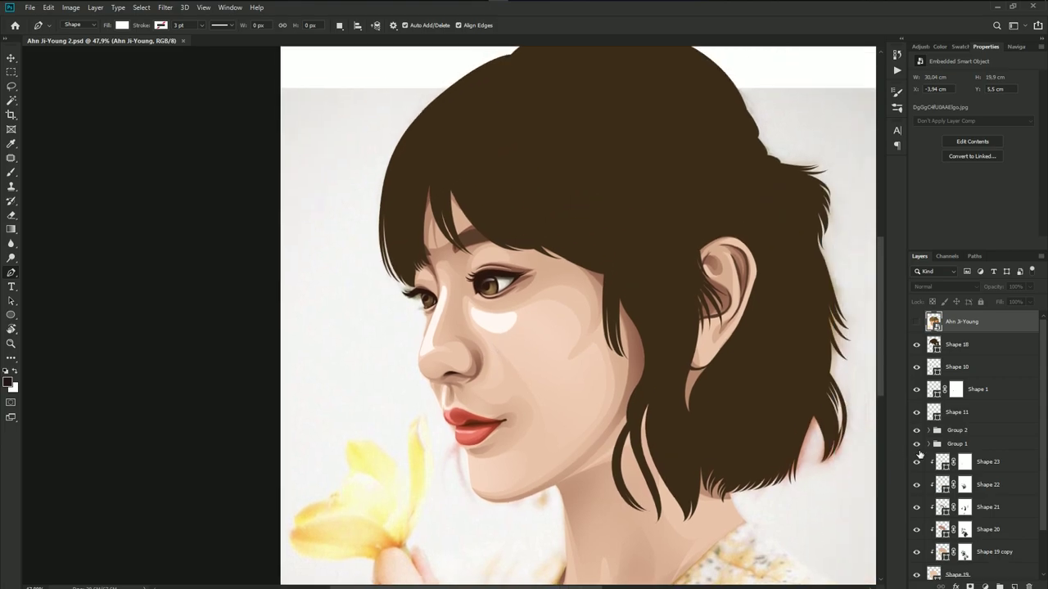
left_click(972, 464)
key("b")
scroll(514, 328, "up", 2)
scroll(515, 327, "up", 2)
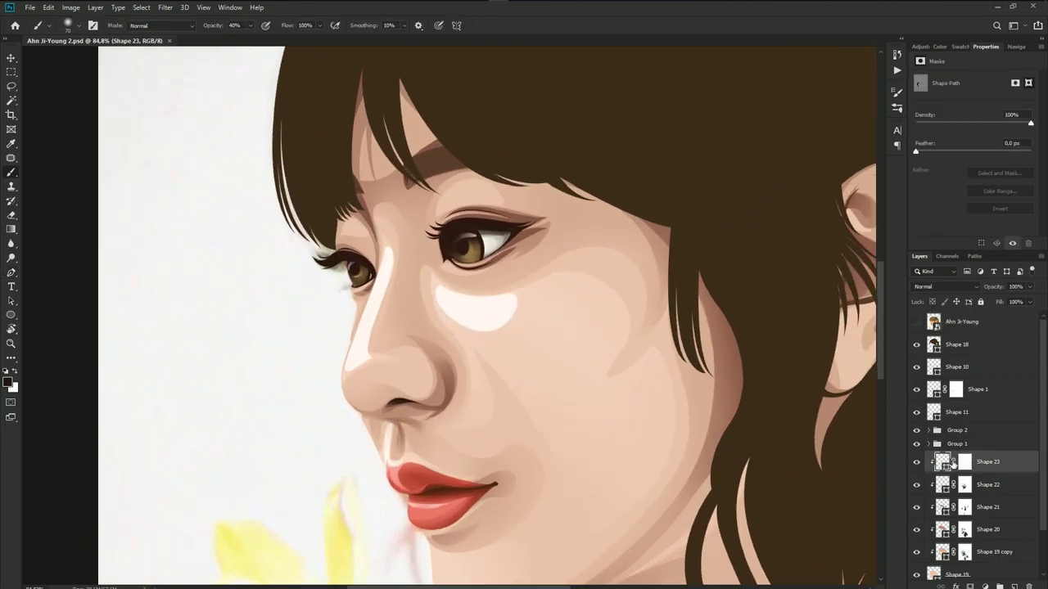
left_click(916, 321)
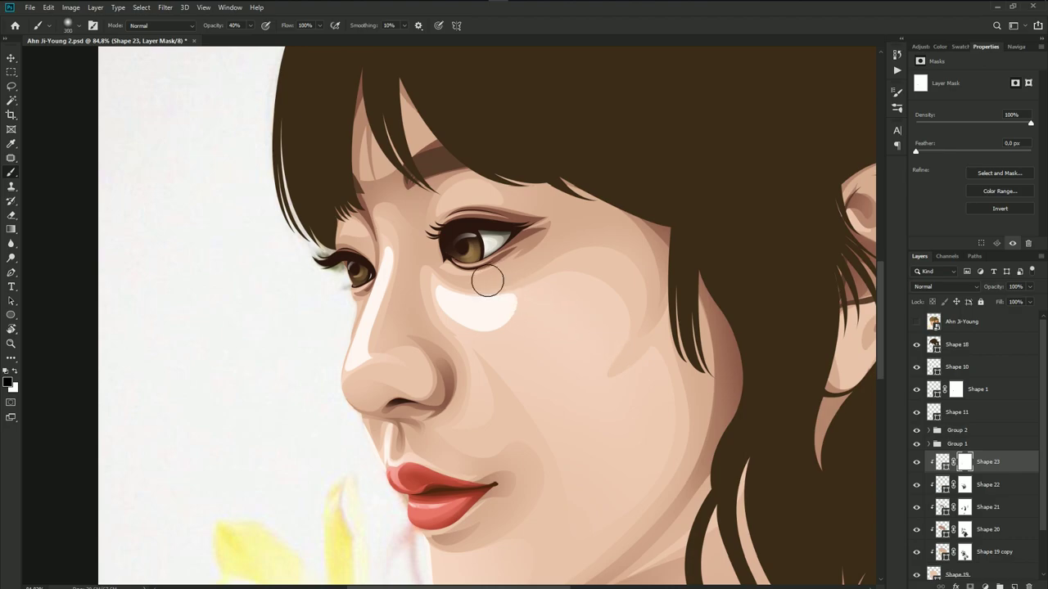
mouse_move(501, 305)
left_mouse_down()
mouse_move(484, 283)
mouse_move(433, 273)
mouse_move(492, 279)
left_mouse_up()
scroll(492, 280, "down", 2)
scroll(550, 360, "down", 1)
scroll(563, 386, "up", 2)
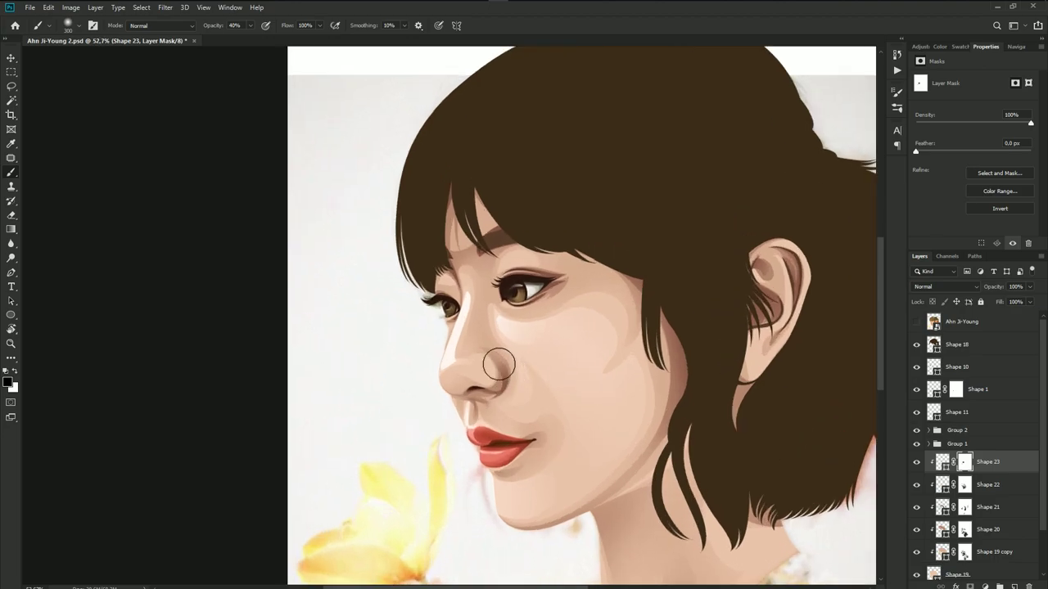
scroll(494, 362, "up", 2)
left_click(917, 321)
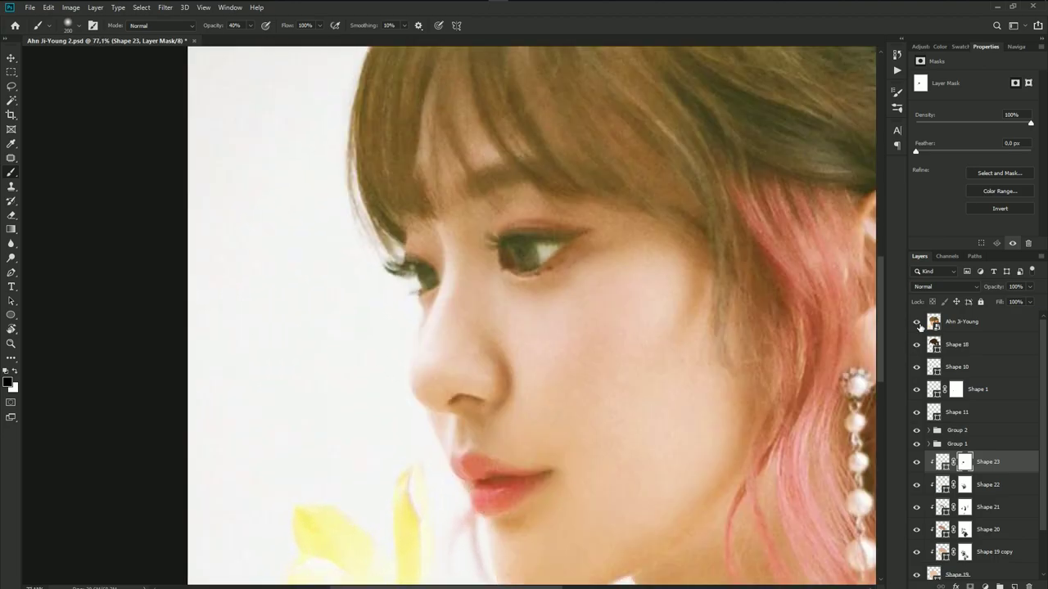
- Shrink the brush size twice while checking the reference photo
key("bracketleft")
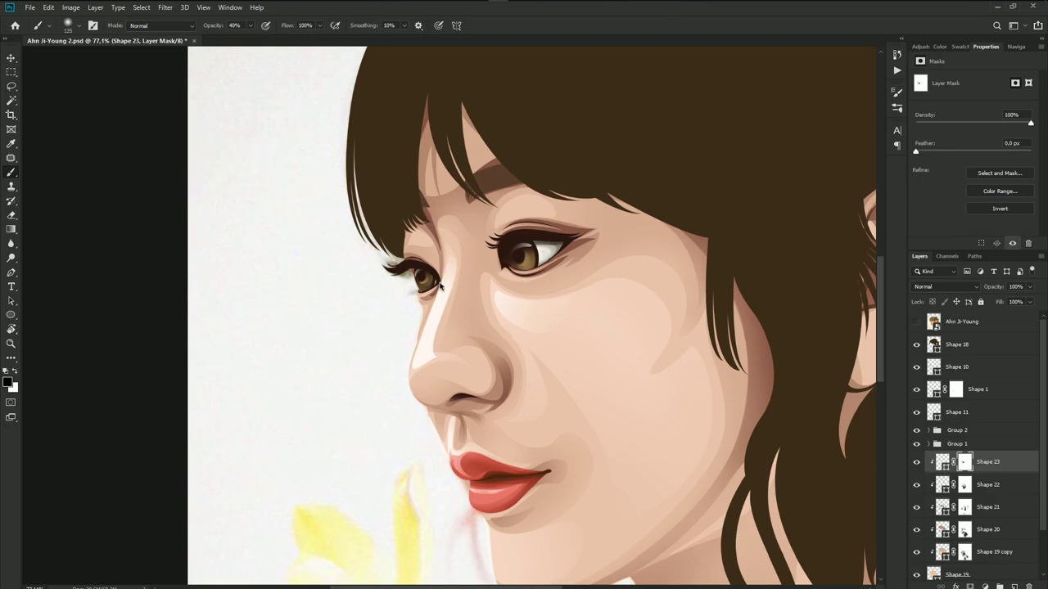
left_click(916, 321)
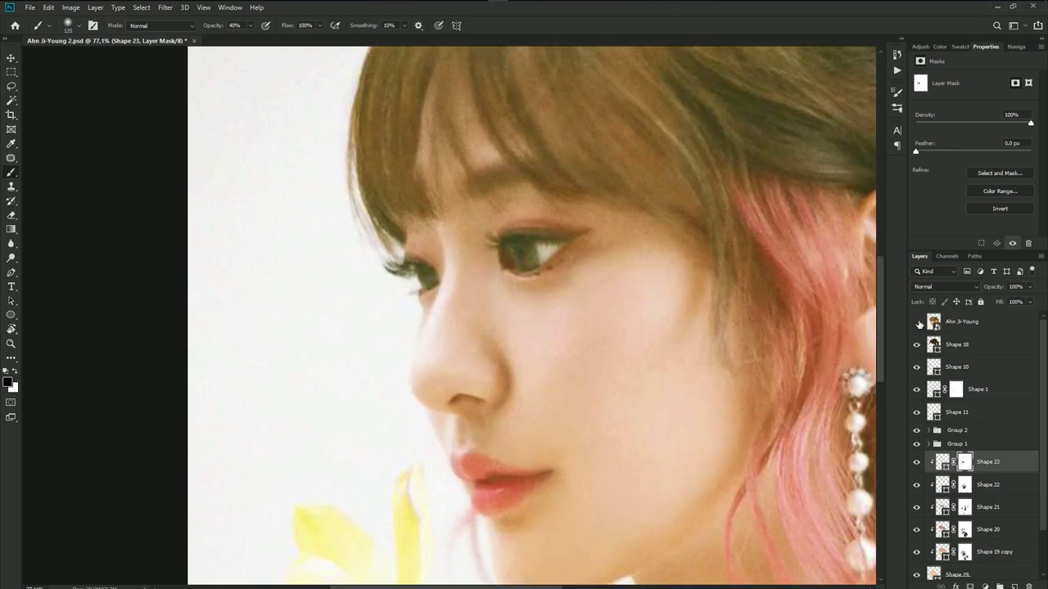
key("bracketleft")
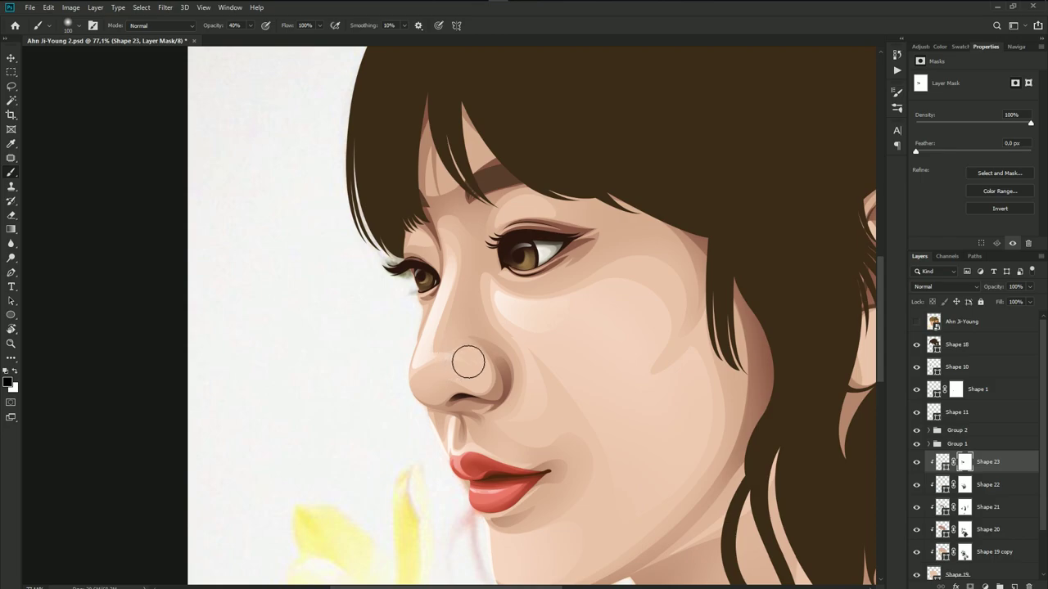
- Trace a closed highlight path from below the nose tip up the nose edge to the bridge
key("p")
scroll(434, 360, "up", 5)
left_click(916, 323)
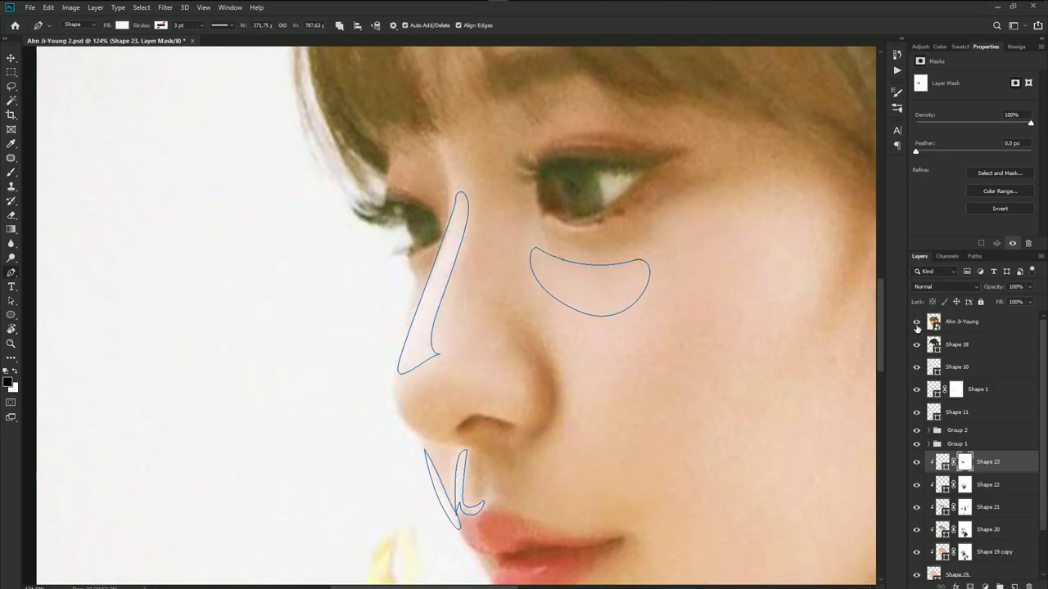
scroll(426, 357, "up", 3)
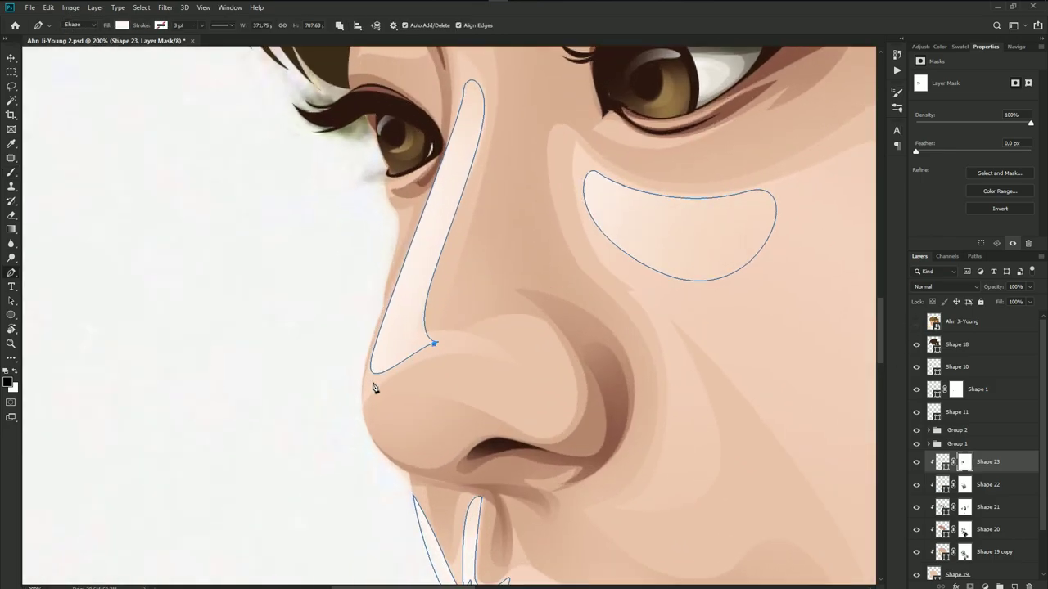
mouse_move(371, 390)
left_mouse_down()
mouse_move(362, 414)
mouse_move(378, 443)
left_mouse_up()
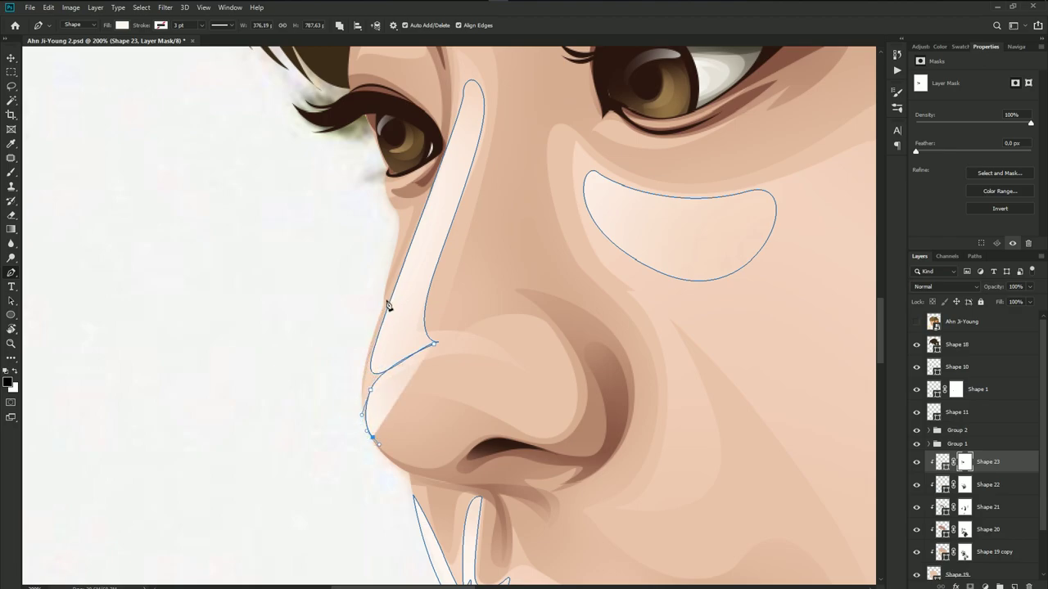
left_click_drag(386, 302, 441, 170)
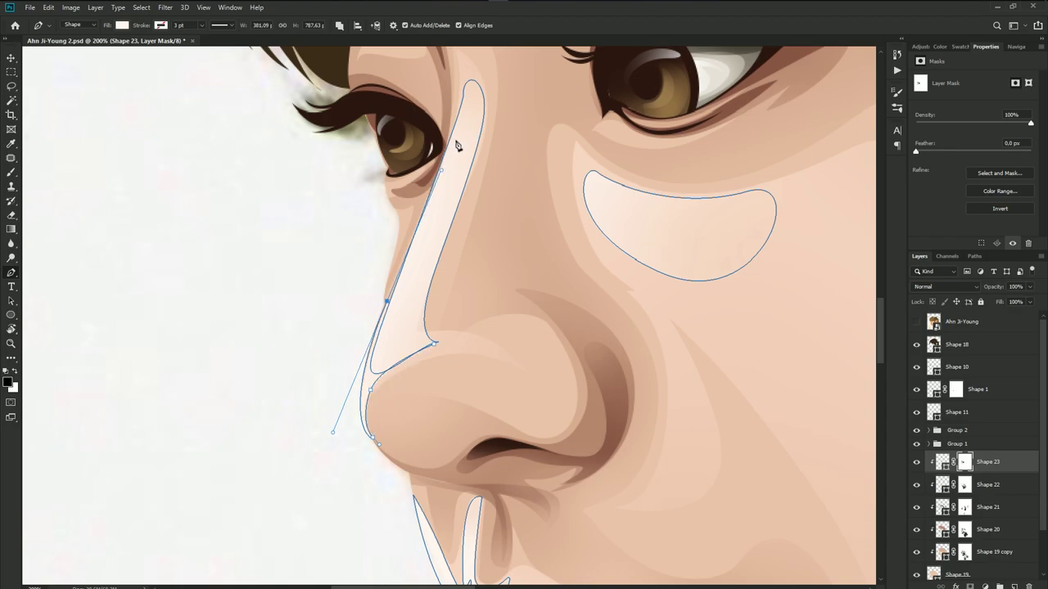
left_click(439, 172)
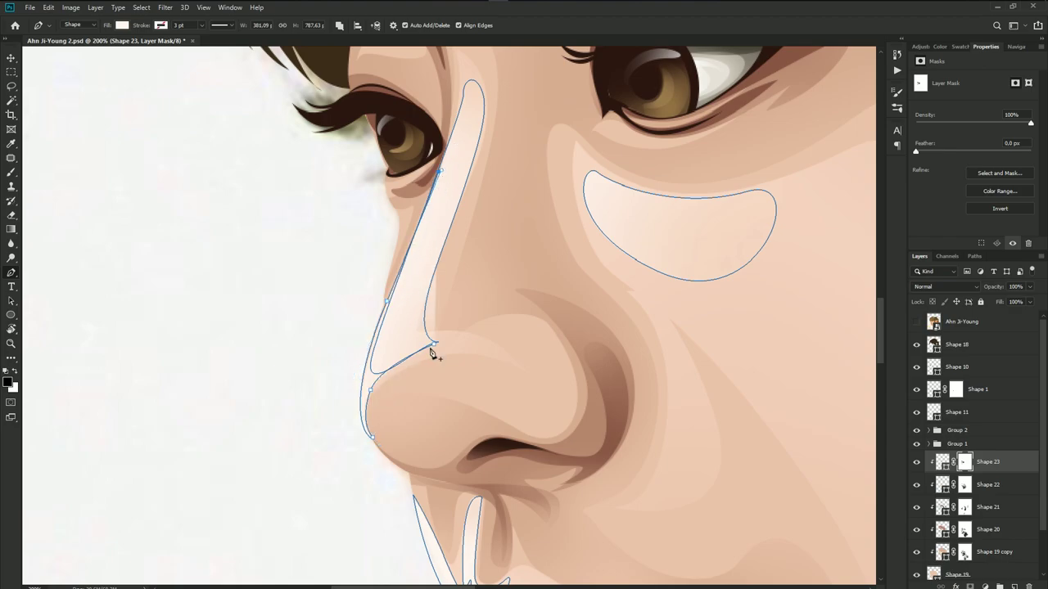
left_click_drag(433, 343, 480, 344)
- Save the portrait and toggle the reference photo on and off to compare
left_click(956, 321)
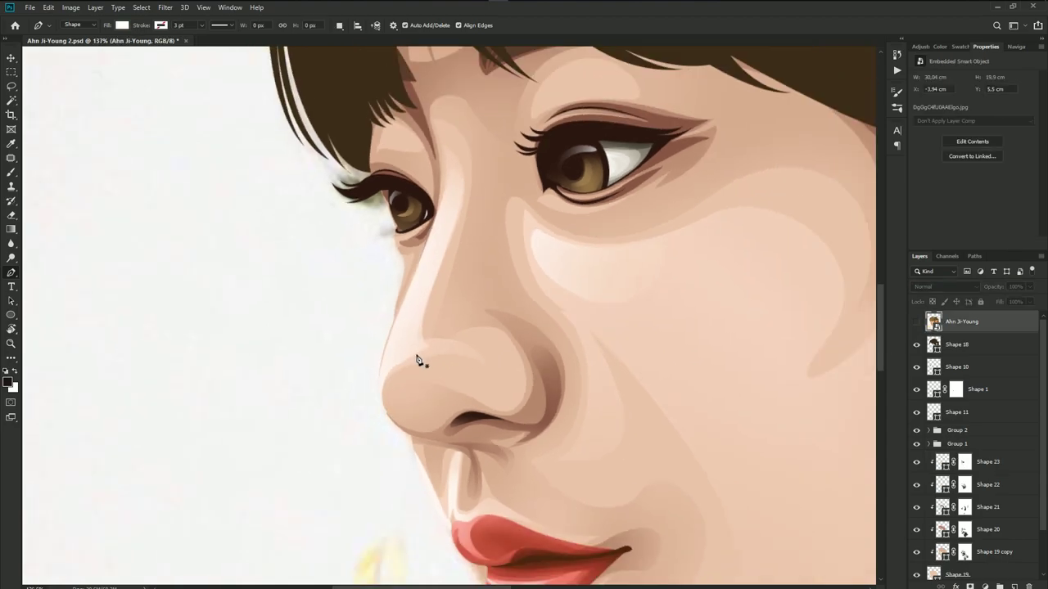
scroll(491, 368, "down", 5)
key("ctrl+s")
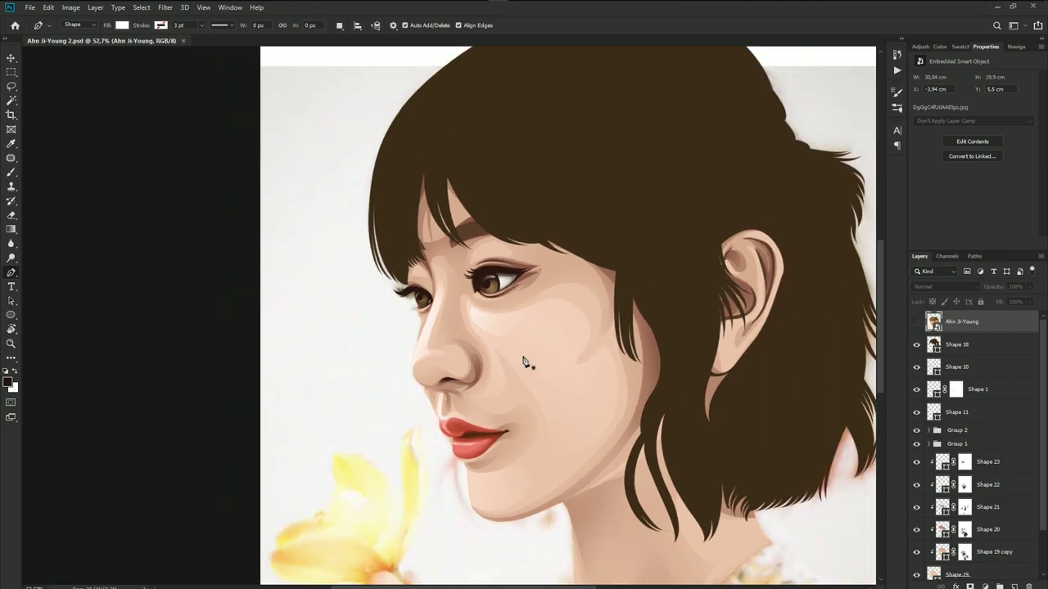
scroll(524, 365, "down", 2)
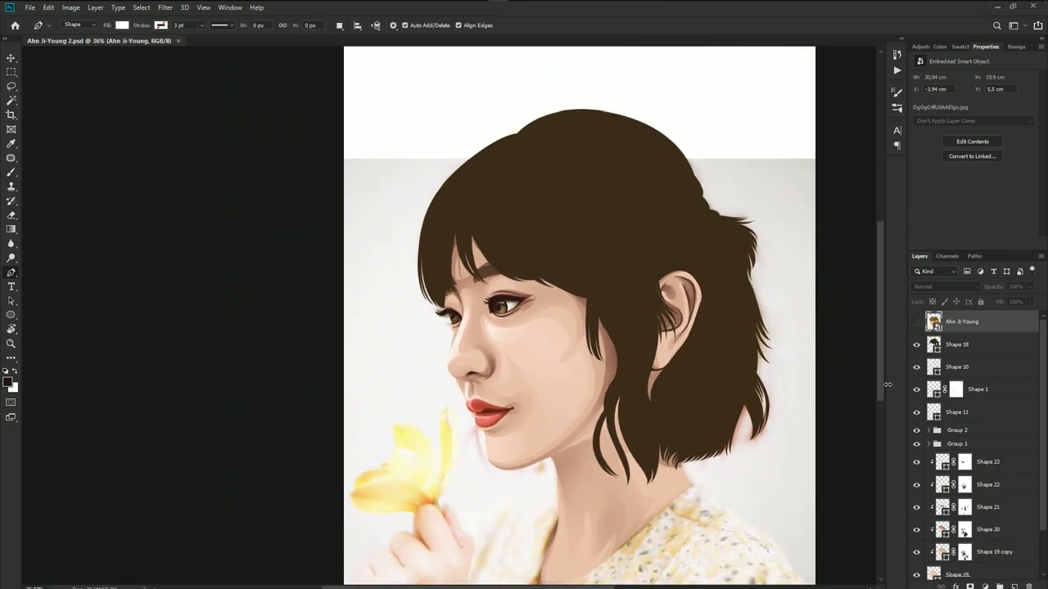
left_click(916, 324)
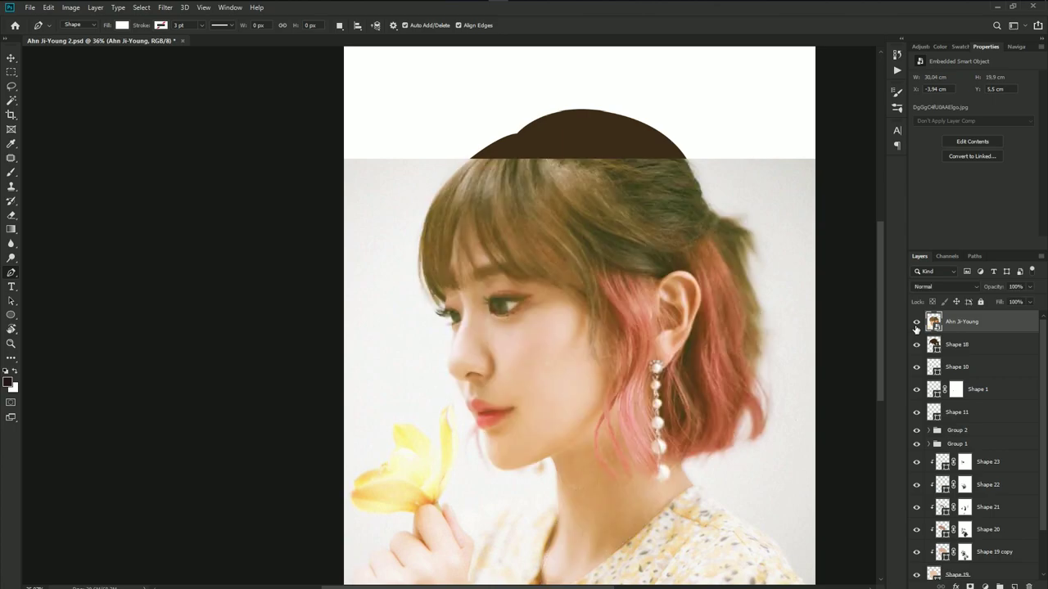
left_click(915, 324)
scroll(622, 401, "up", 2)
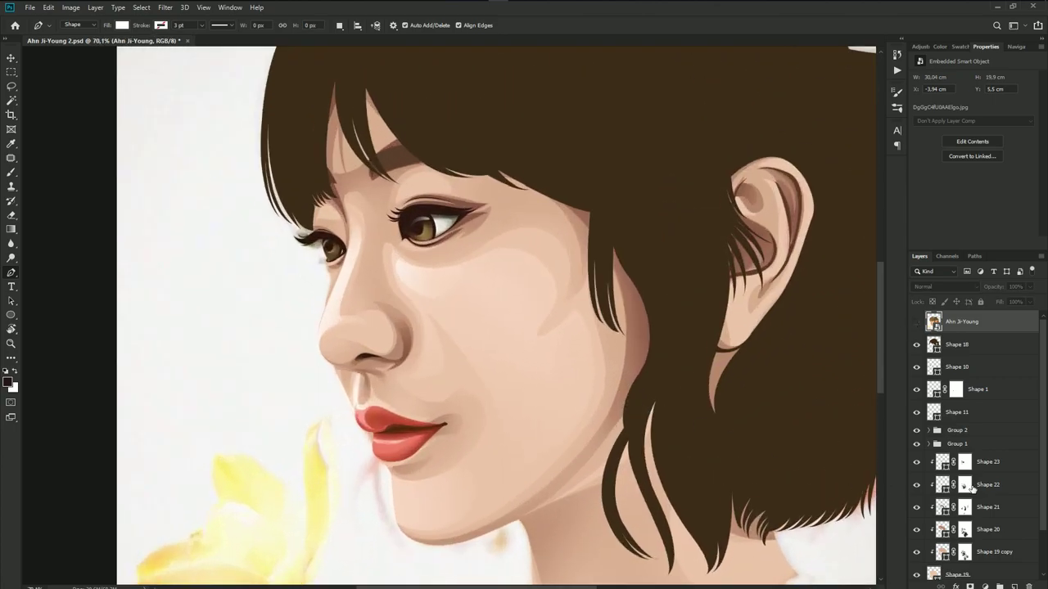
- Reshape Shape 22's cheek shading curve by dragging one of its anchors
left_click(988, 484)
scroll(561, 326, "up", 2)
scroll(563, 307, "up", 2)
mouse_move(563, 308)
left_mouse_down()
mouse_move(559, 283)
mouse_move(536, 294)
left_mouse_up()
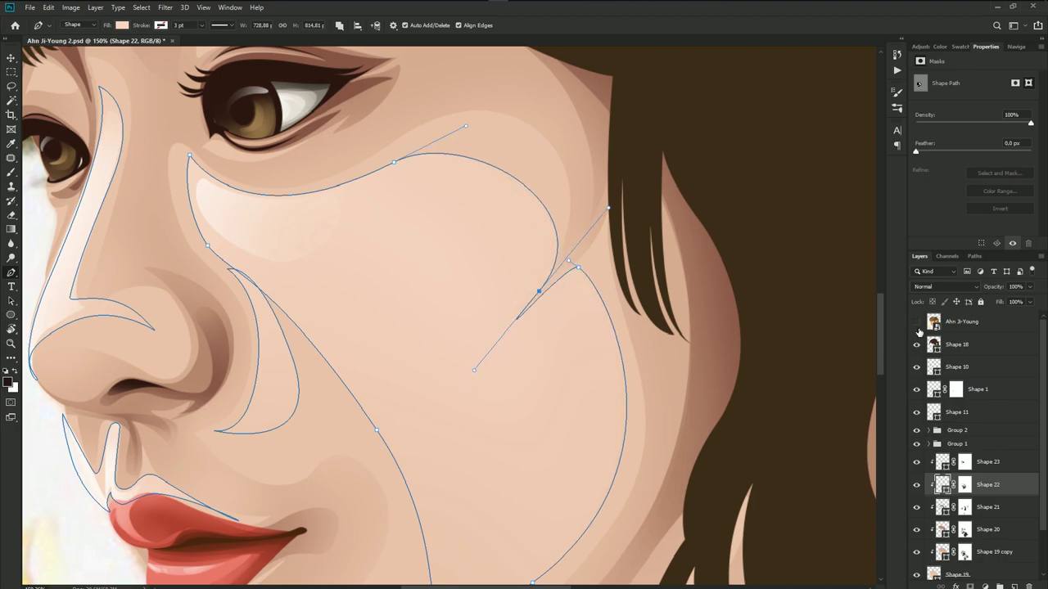
key("alt+period")
- Save again, recheck against the reference photo, and select Shape 20's jaw outline
scroll(524, 304, "down", 3)
scroll(552, 309, "down", 2)
key("ctrl+s")
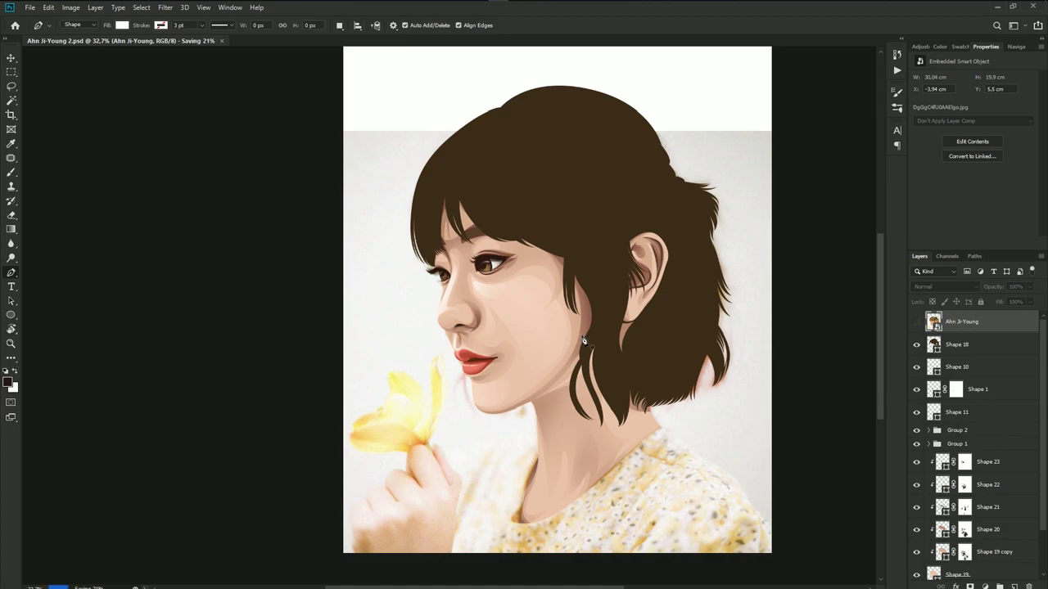
scroll(591, 334, "down", 1)
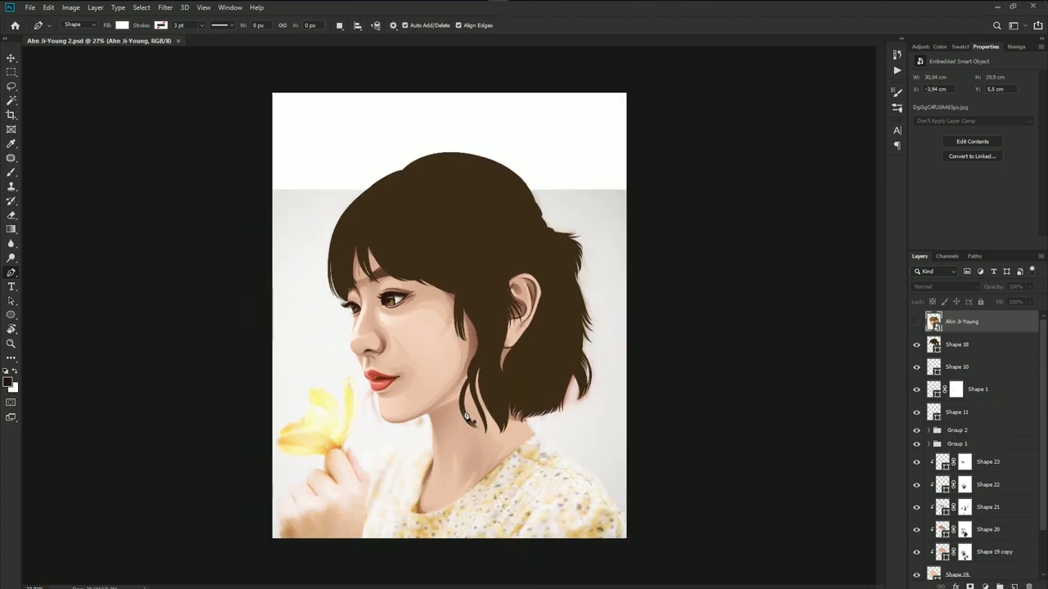
scroll(469, 418, "up", 3)
left_click(917, 323)
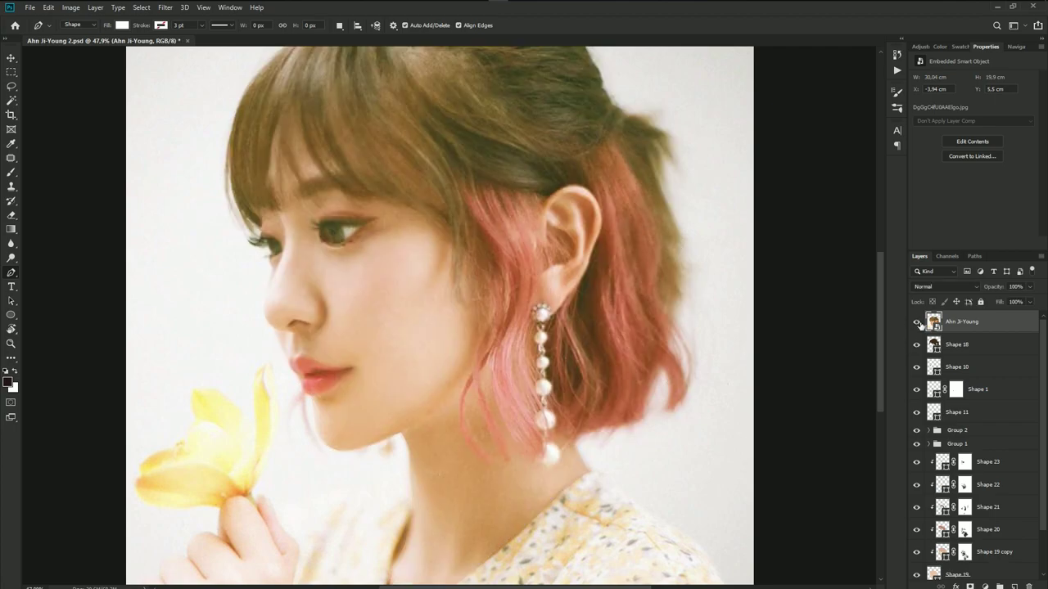
left_click(916, 322)
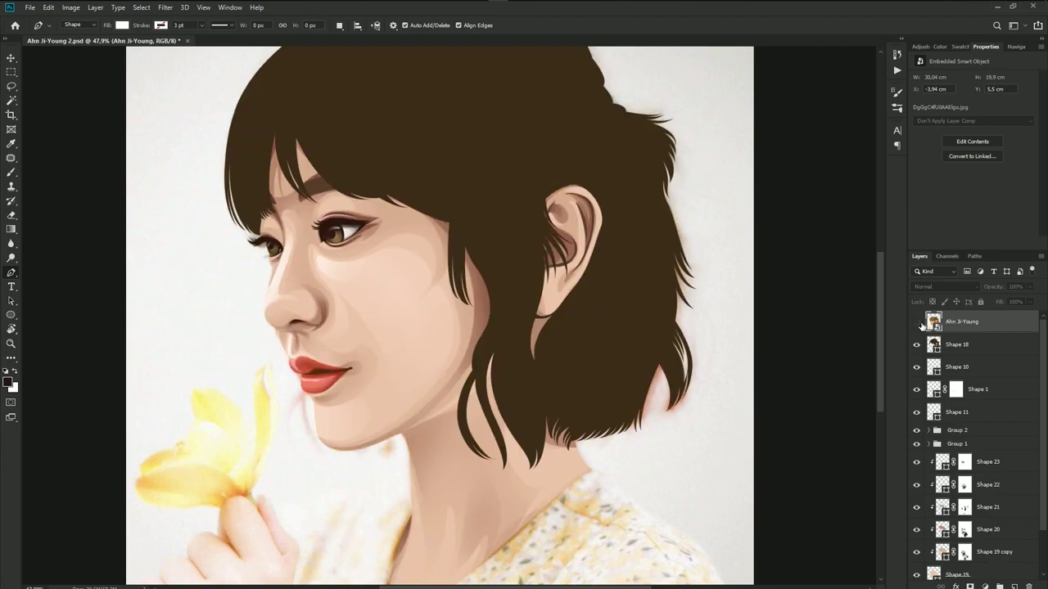
left_click(996, 536)
scroll(430, 399, "up", 3)
scroll(430, 399, "up", 2)
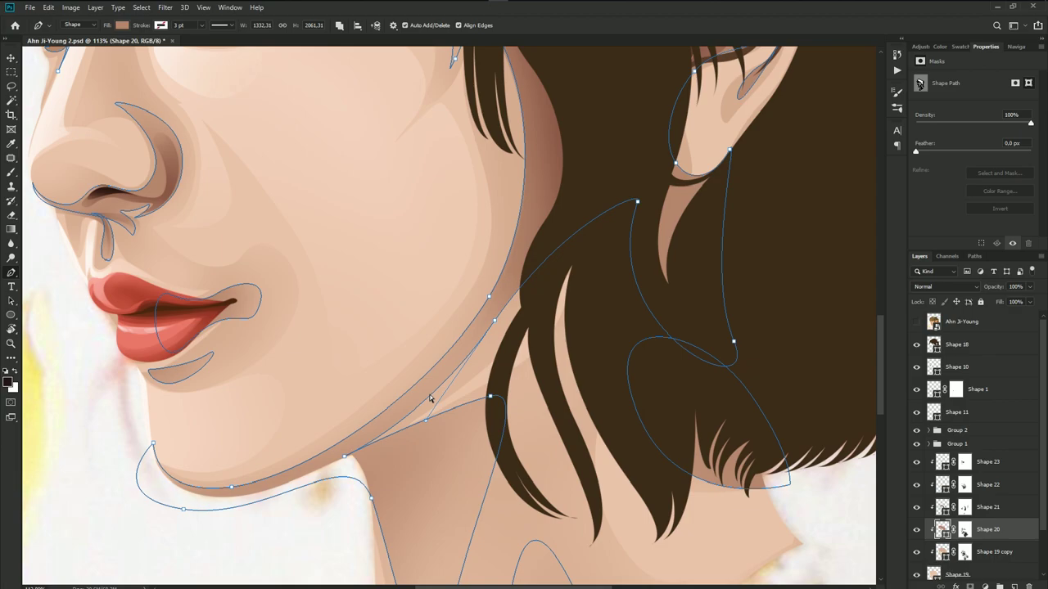
- Adjust the jaw curve, save, and compare it with the reference photo
left_click_drag(430, 399, 434, 403)
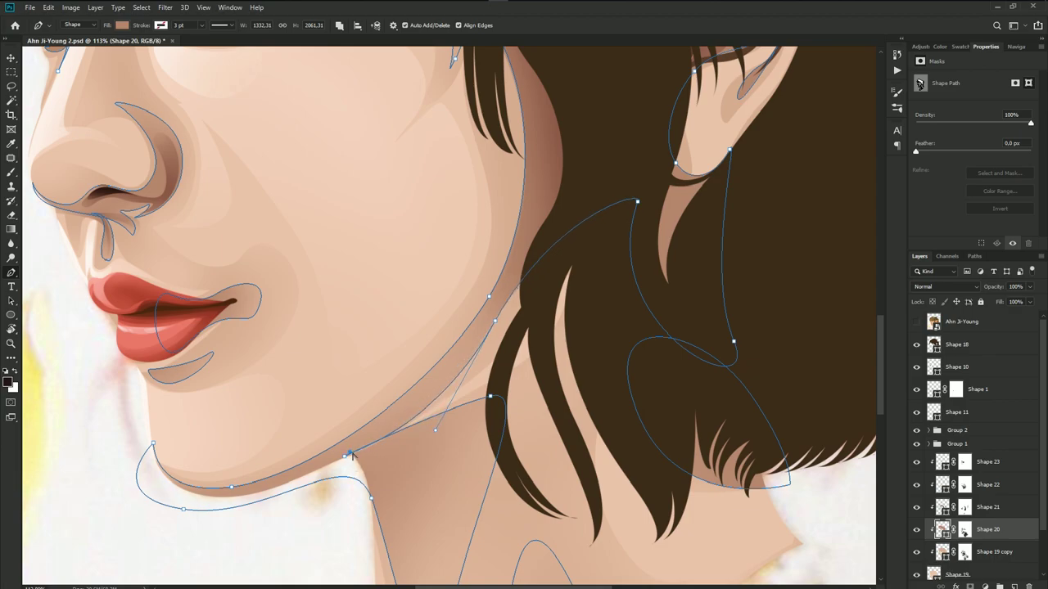
left_click(961, 328)
key("ctrl+0")
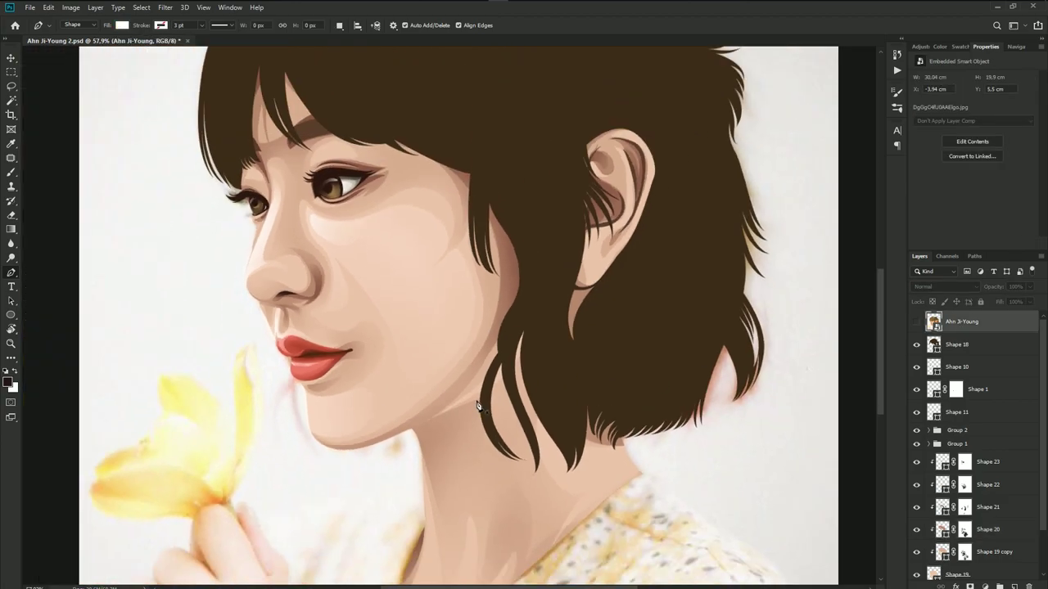
key("ctrl+s")
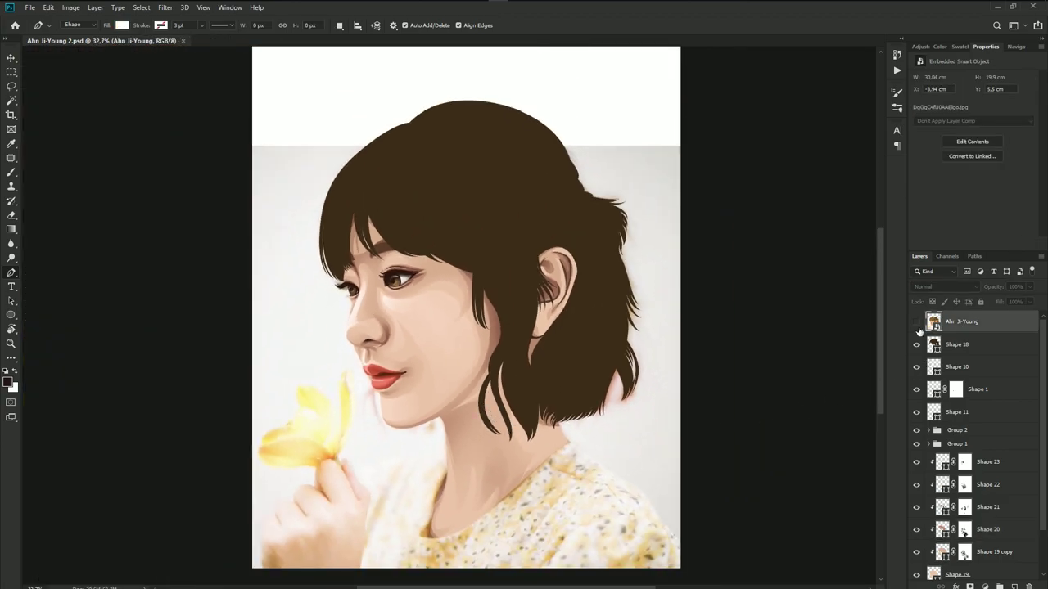
left_click(916, 321)
left_click(917, 322)
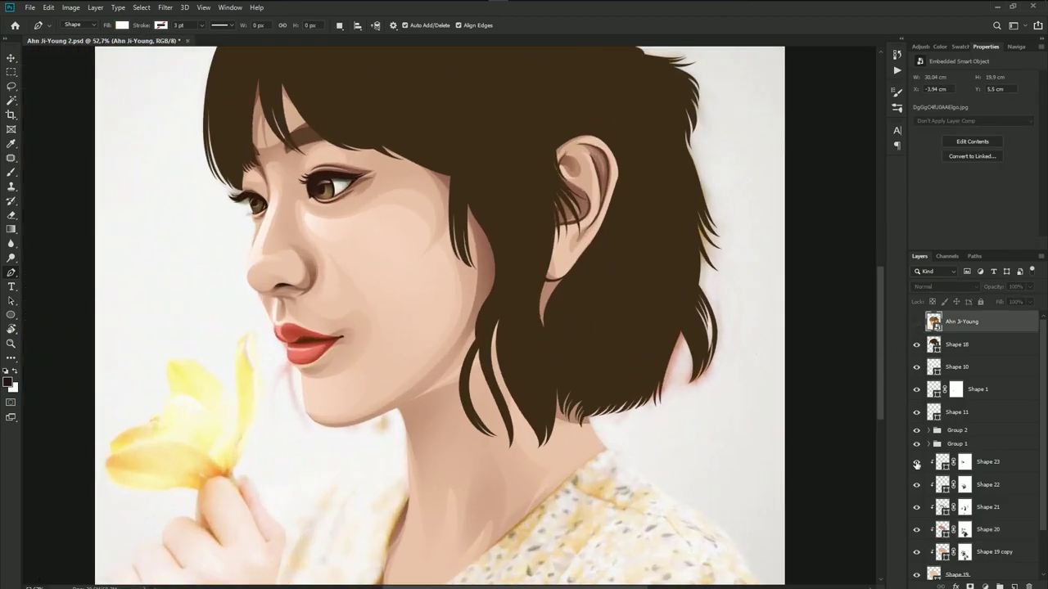
- Nudge Shape 20's jaw anchor left and move the chin anchor, then save
left_click(982, 529)
scroll(378, 366, "up", 5)
scroll(378, 366, "up", 2)
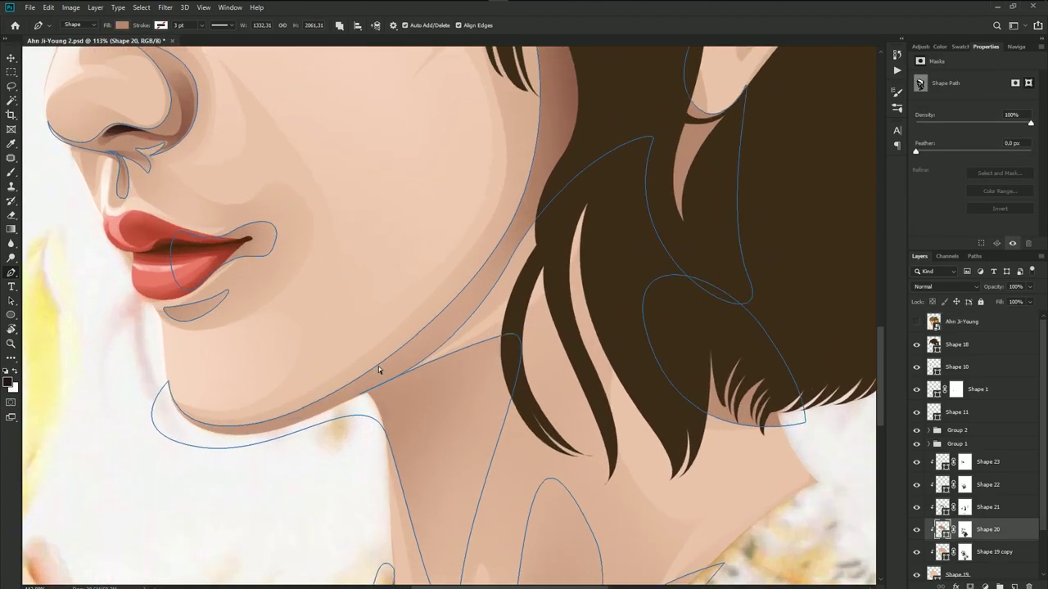
left_click_drag(505, 236, 500, 234)
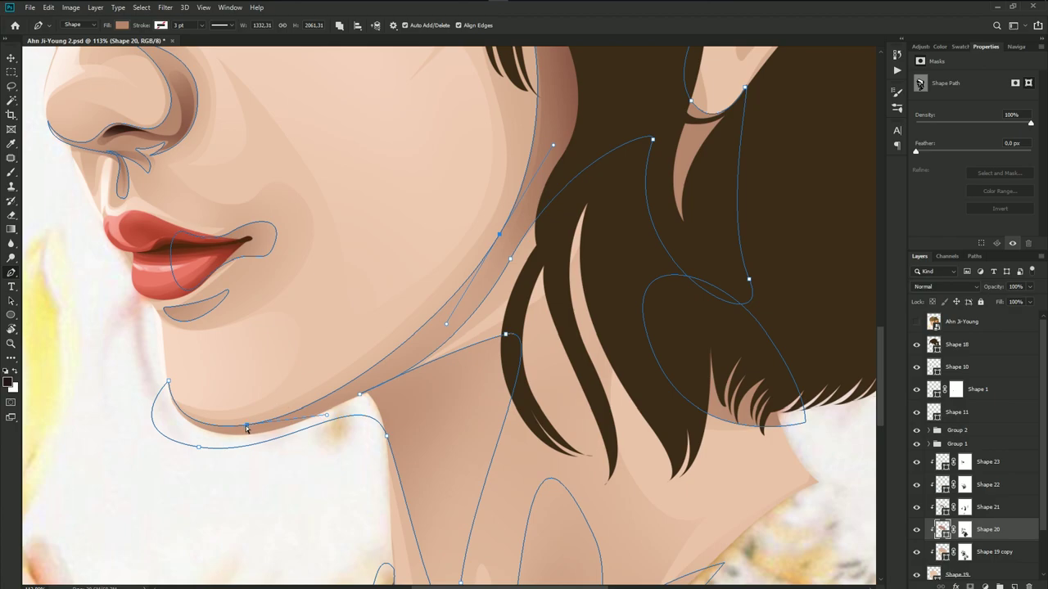
left_click_drag(246, 425, 238, 431)
key("ctrl+0")
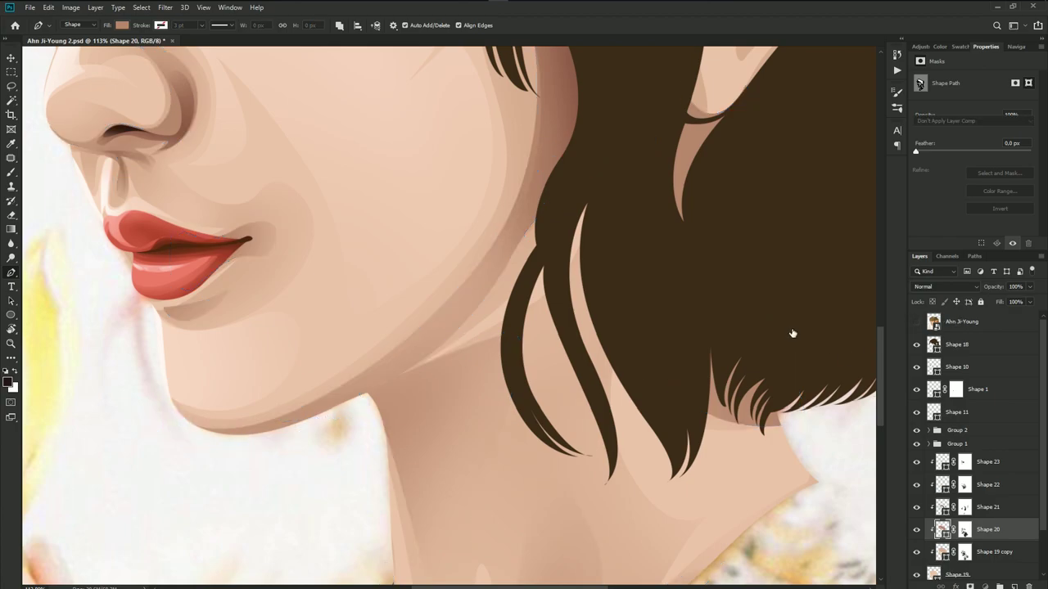
key("ctrl+s")
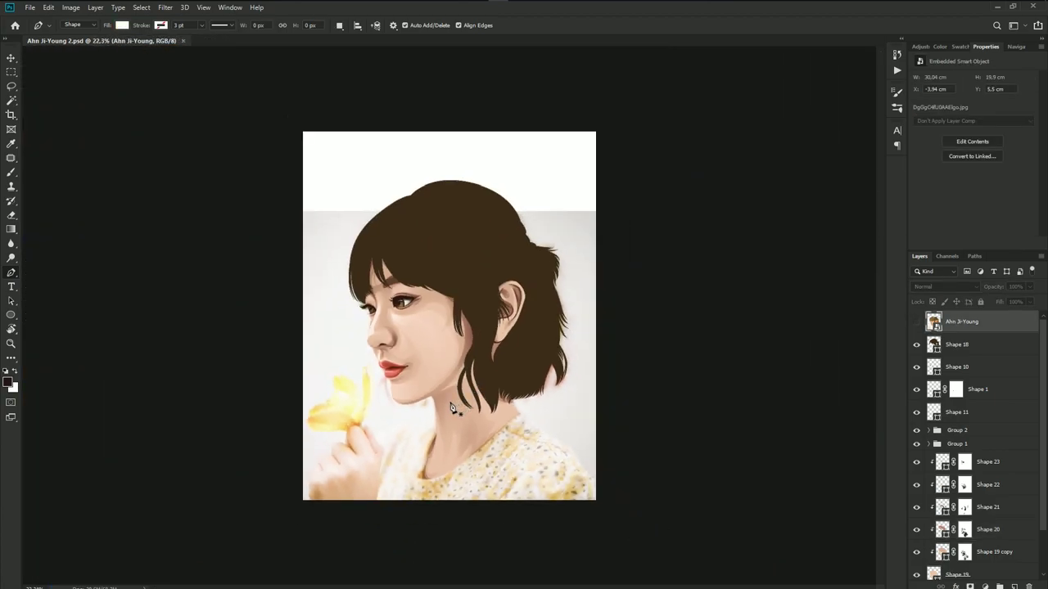
- Group the Shape 23 through Shape 19 copy layers into Group 3 and save
key("ctrl+plus")
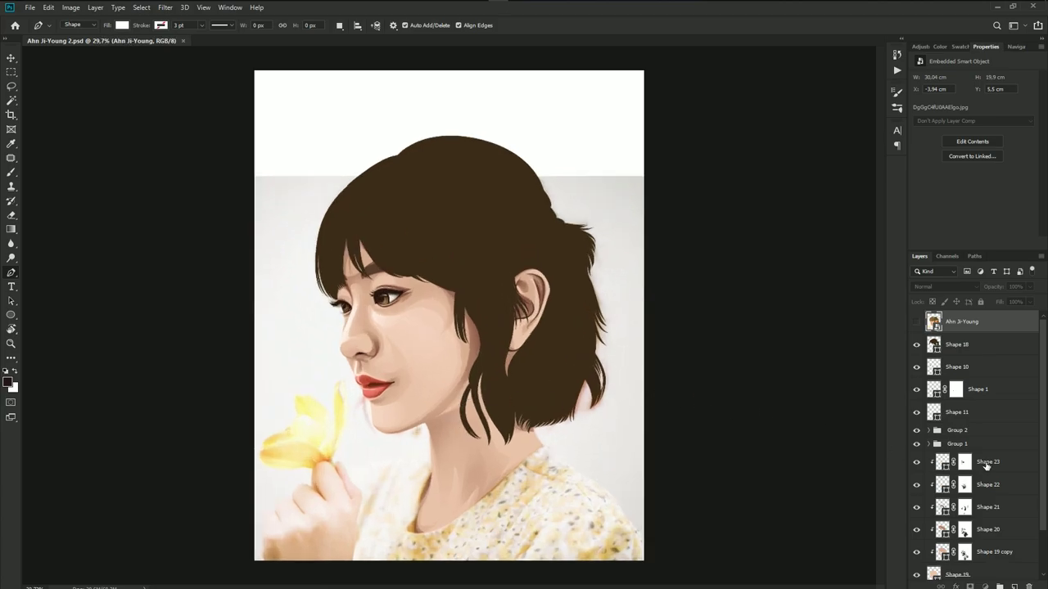
left_click(986, 463)
scroll(982, 458, "down", 1)
left_click(966, 503, "shift")
left_click(967, 526, "shift")
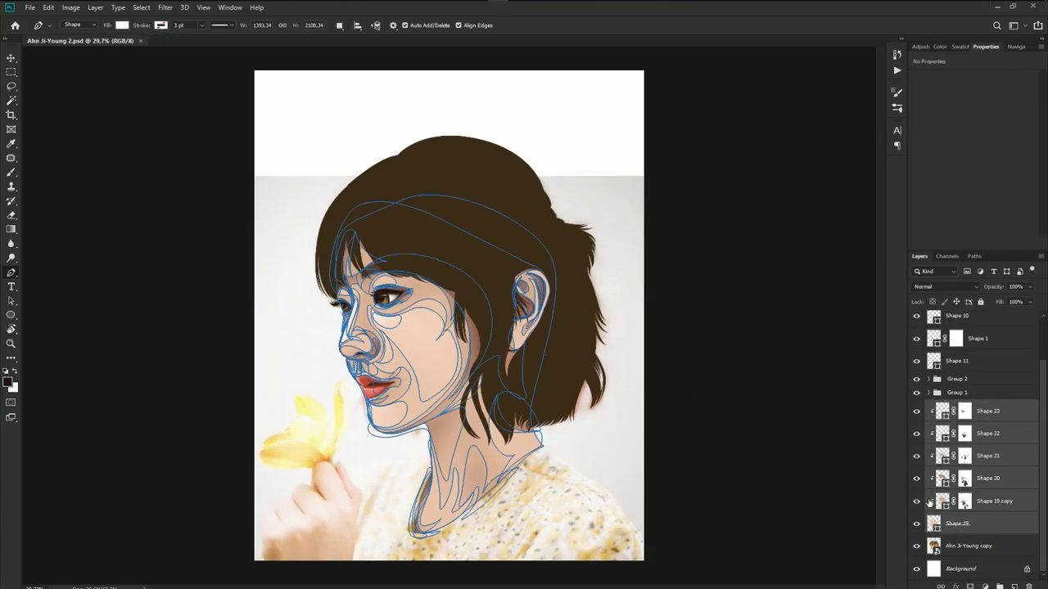
key("ctrl+g")
key("ctrl+s")
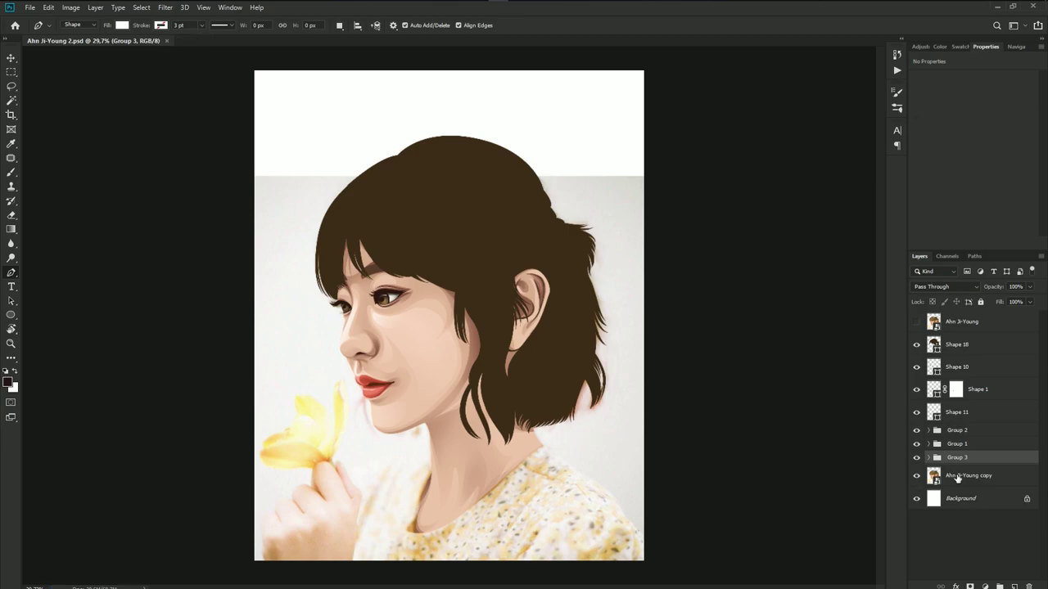
left_click(969, 475)
scroll(360, 529, "up", 2)
left_click_drag(366, 527, 392, 409)
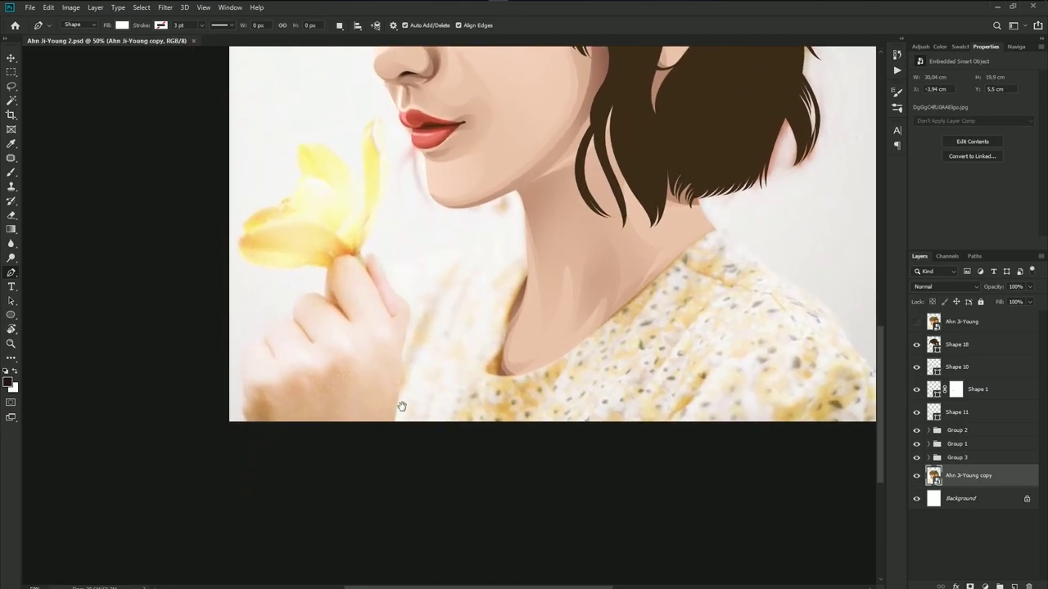
- Start the hand outline, curving up its right edge and around the top fingertip
scroll(389, 436, "up", 2)
left_click(400, 437)
scroll(421, 467, "up", 2)
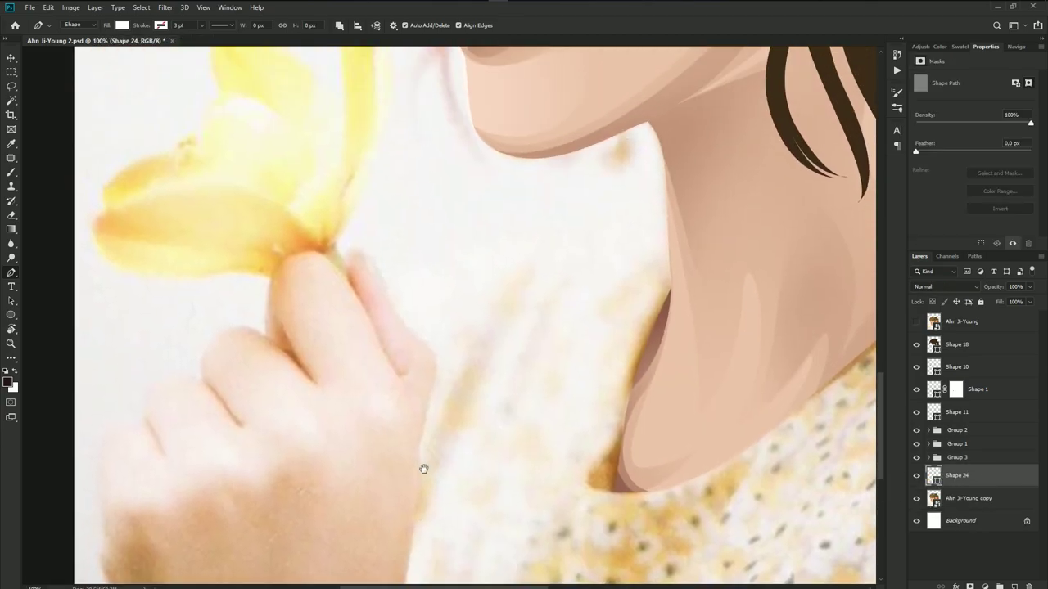
left_click_drag(419, 456, 436, 368)
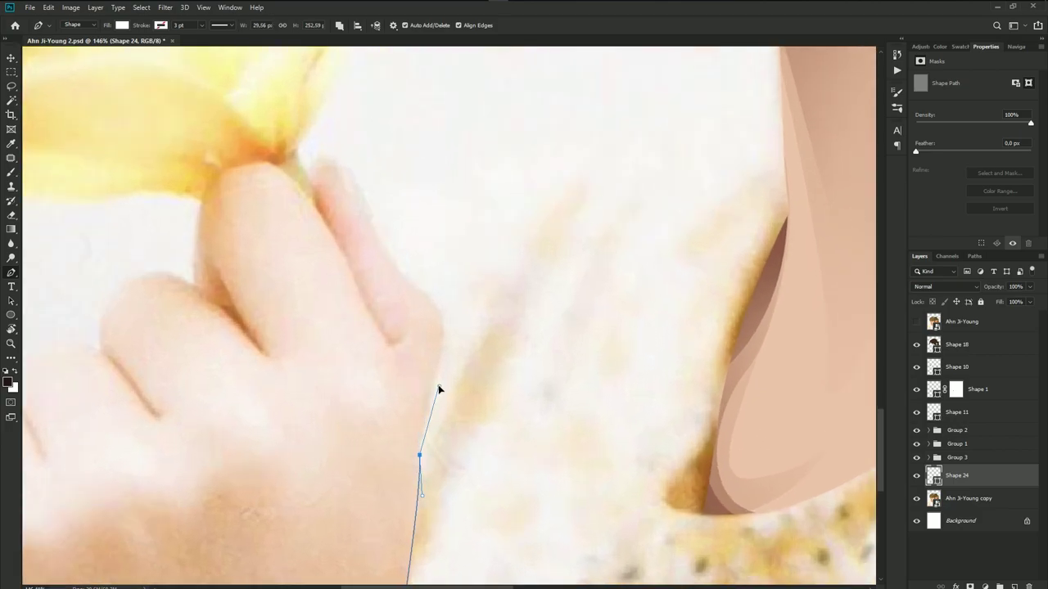
left_click_drag(440, 319, 432, 298)
scroll(407, 280, "up", 2)
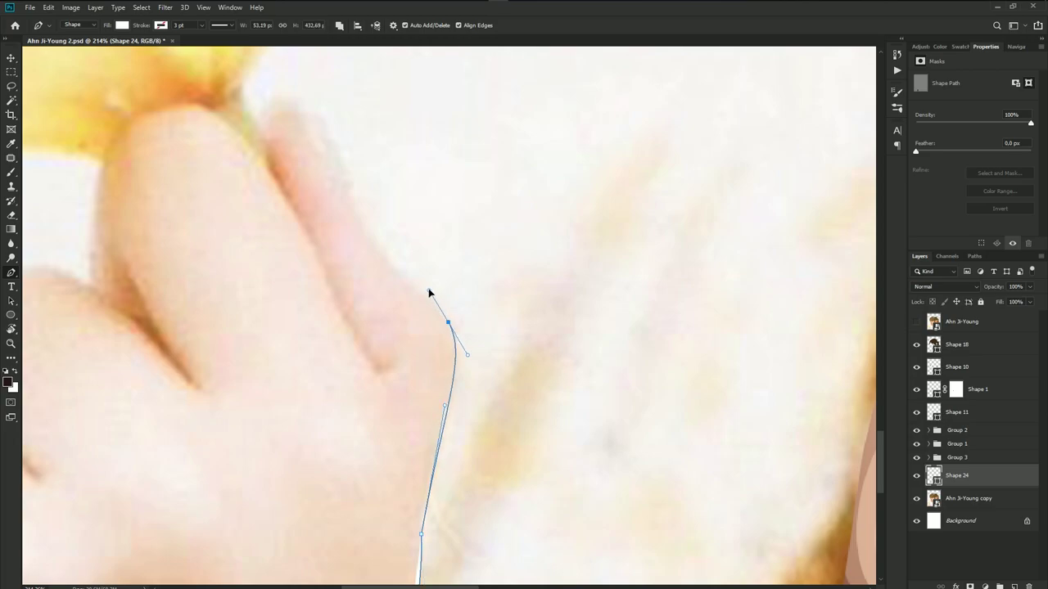
left_click_drag(422, 288, 418, 341)
left_click_drag(362, 282, 347, 232)
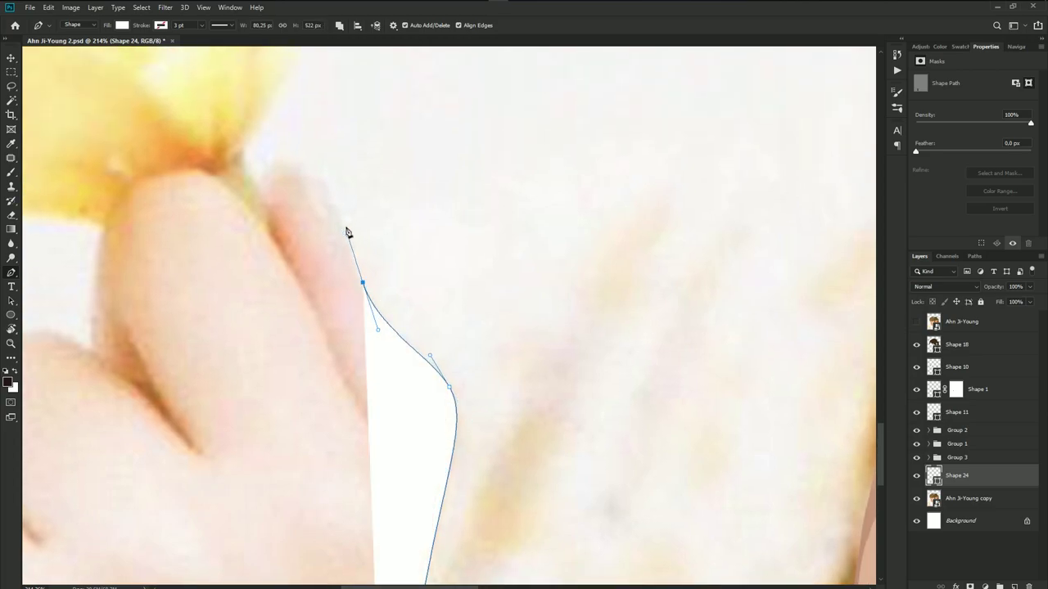
left_click_drag(303, 167, 271, 155)
left_click_drag(263, 205, 288, 276)
key("ctrl+z")
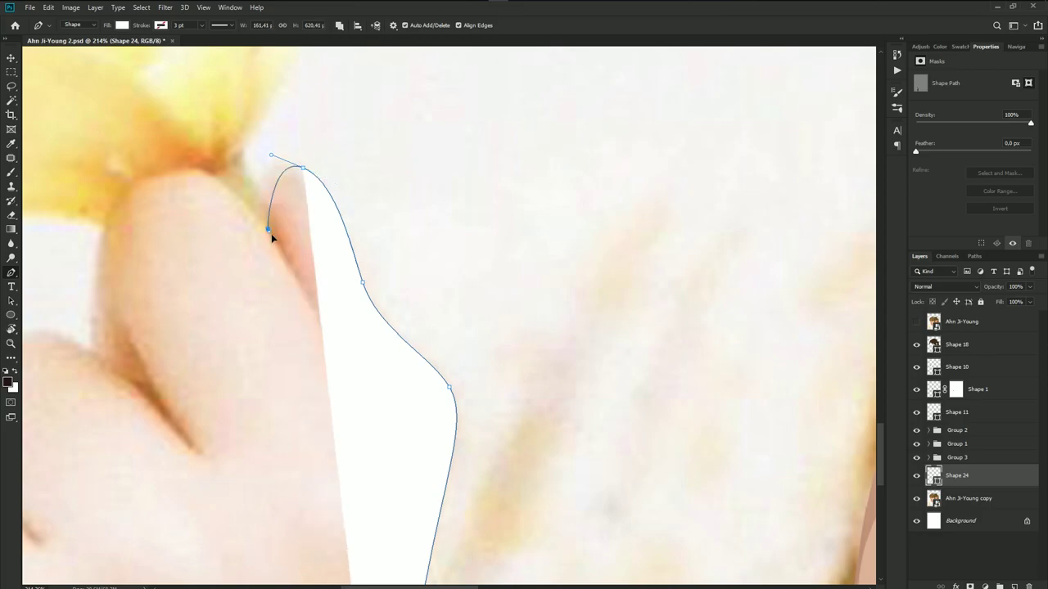
- Trace the remaining fingertips and knuckles down to the hand's left side
left_click_drag(158, 171, 112, 187)
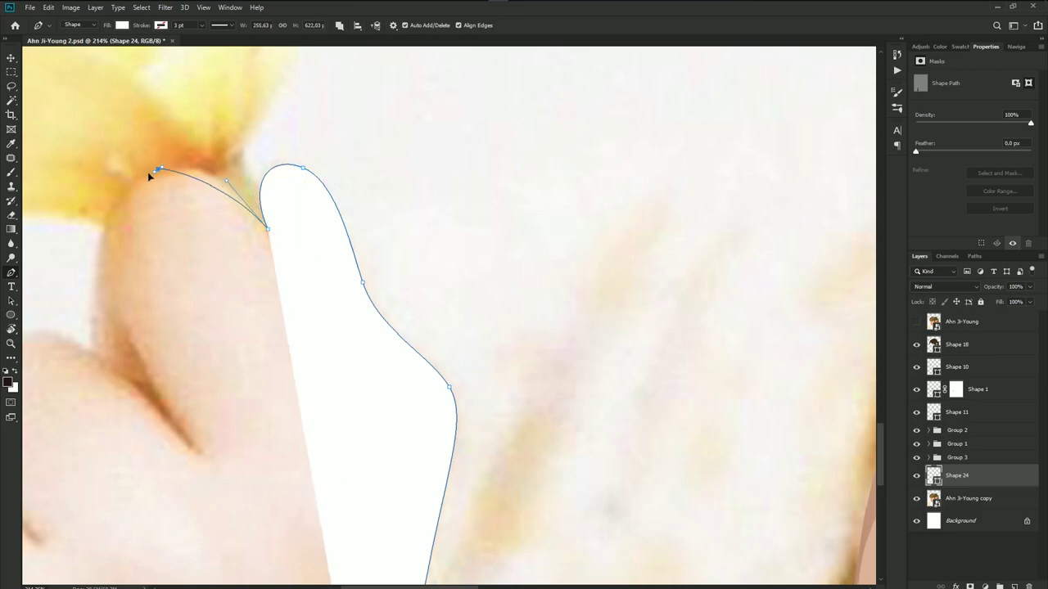
mouse_move(104, 245)
left_mouse_down()
mouse_move(277, 194)
mouse_move(264, 252)
left_mouse_up()
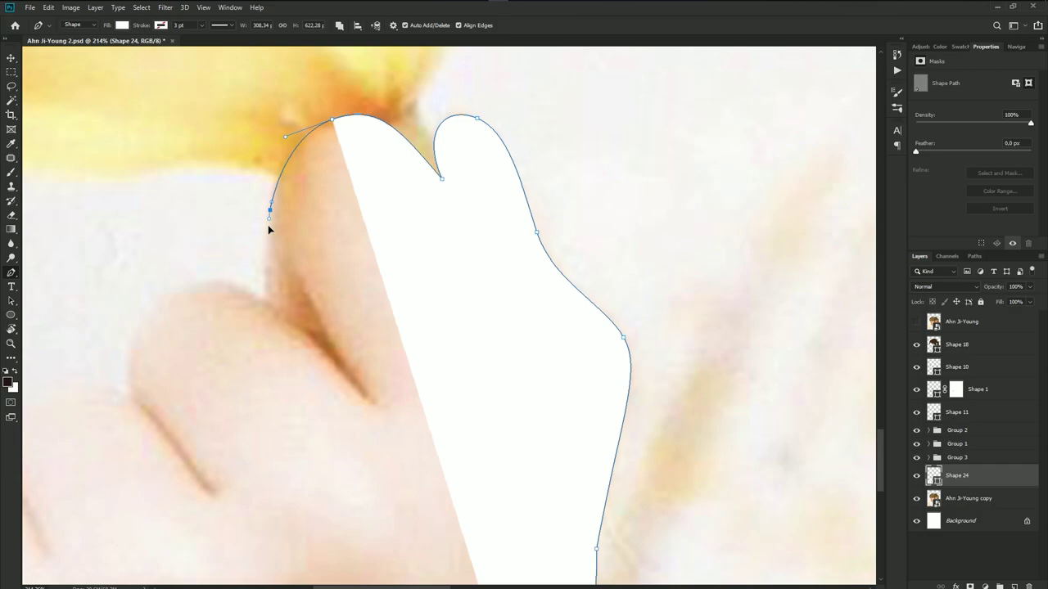
left_click(267, 300)
left_click_drag(246, 351, 344, 216)
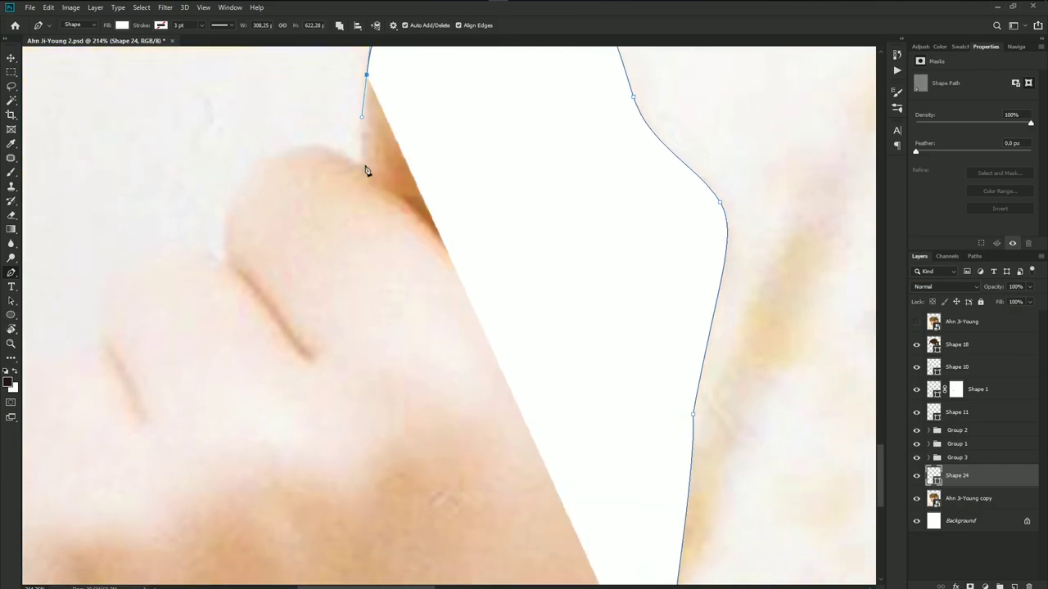
left_click_drag(303, 148, 283, 149)
mouse_move(238, 185)
left_mouse_down()
mouse_move(276, 147)
mouse_move(263, 189)
left_mouse_up()
mouse_move(267, 227)
left_mouse_down()
mouse_move(272, 241)
mouse_move(322, 182)
left_mouse_up()
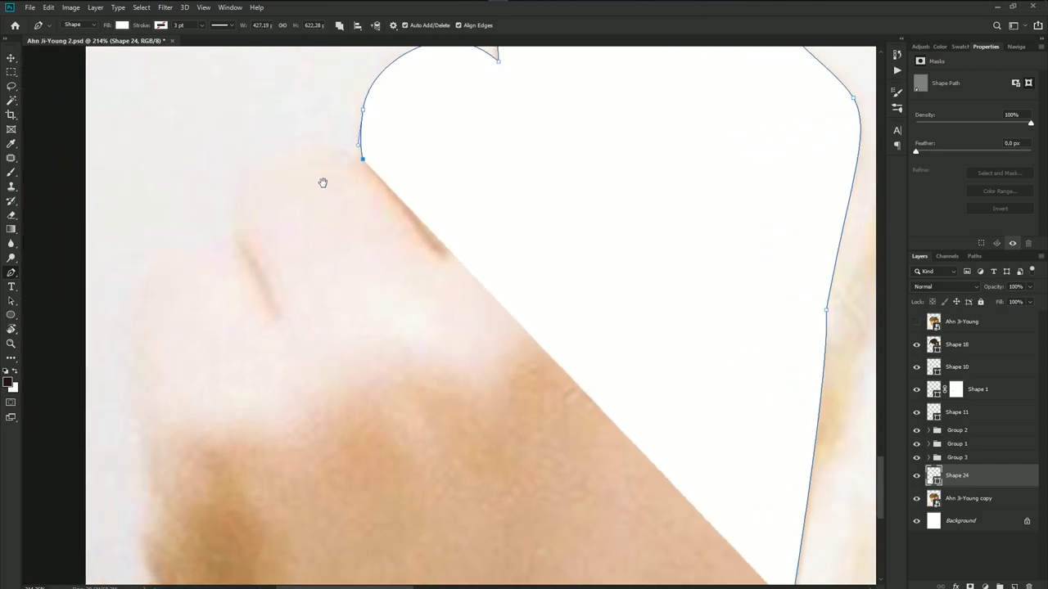
left_click_drag(284, 152, 237, 168)
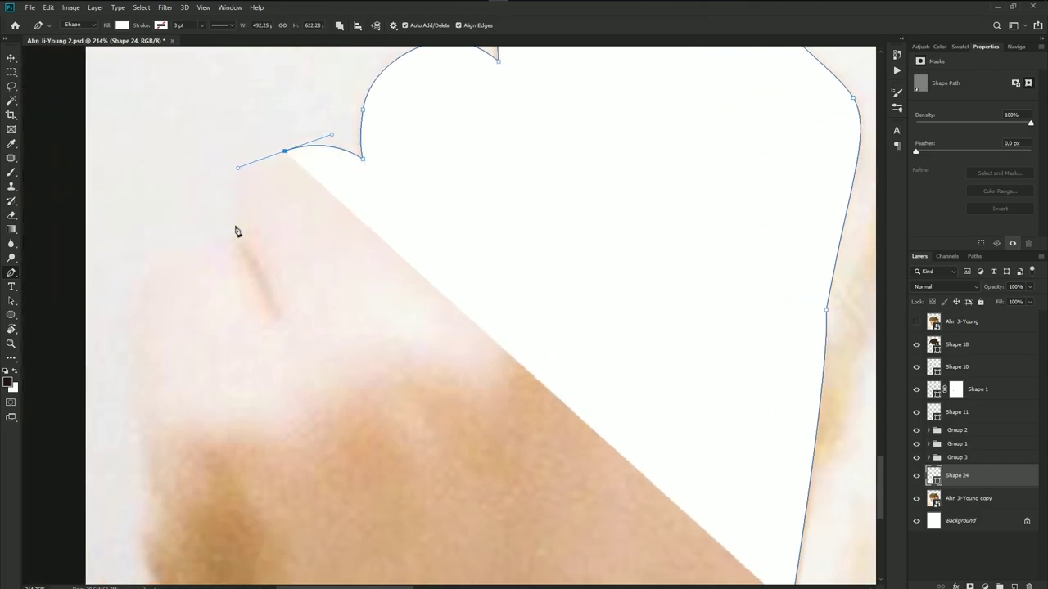
left_click_drag(235, 240, 198, 228)
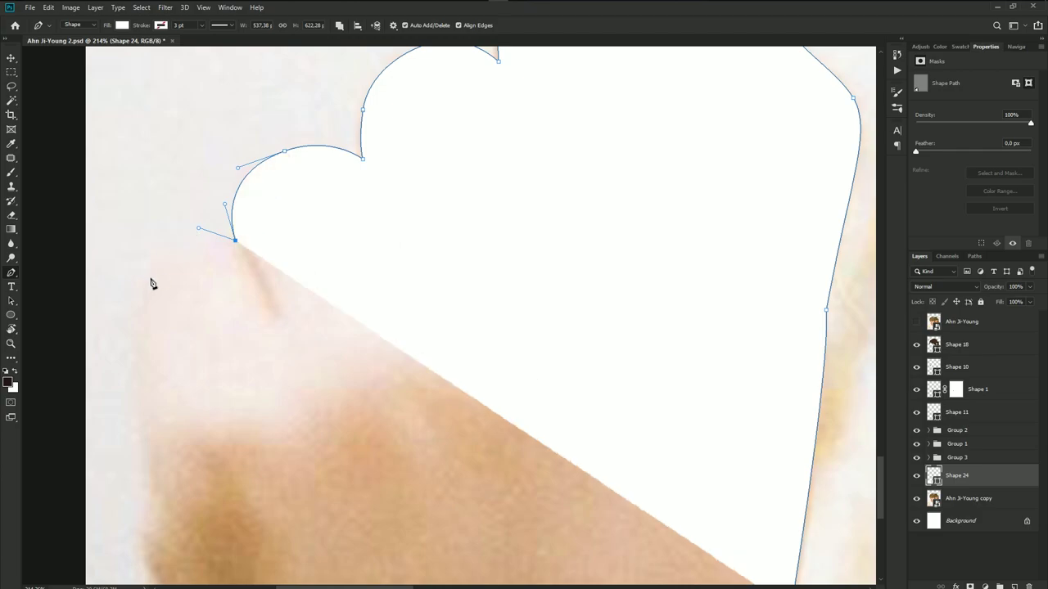
mouse_move(142, 290)
left_mouse_down()
mouse_move(141, 323)
mouse_move(200, 415)
left_mouse_up()
- Close the hand outline along the bottom, completing the white Shape 24
scroll(139, 341, "down", 2)
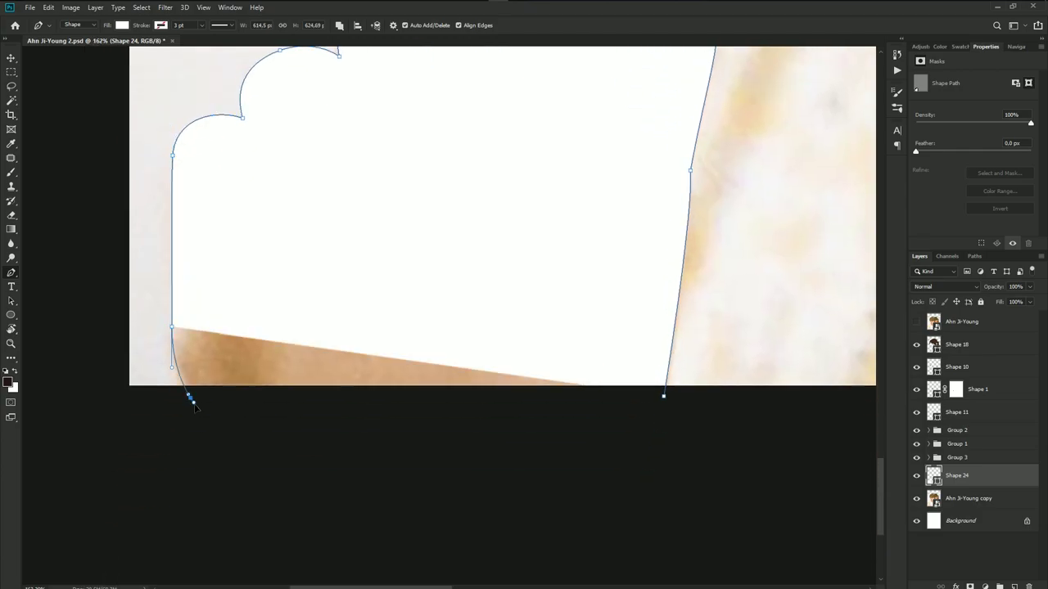
left_click(662, 398)
scroll(488, 320, "down", 2)
scroll(602, 281, "down", 1)
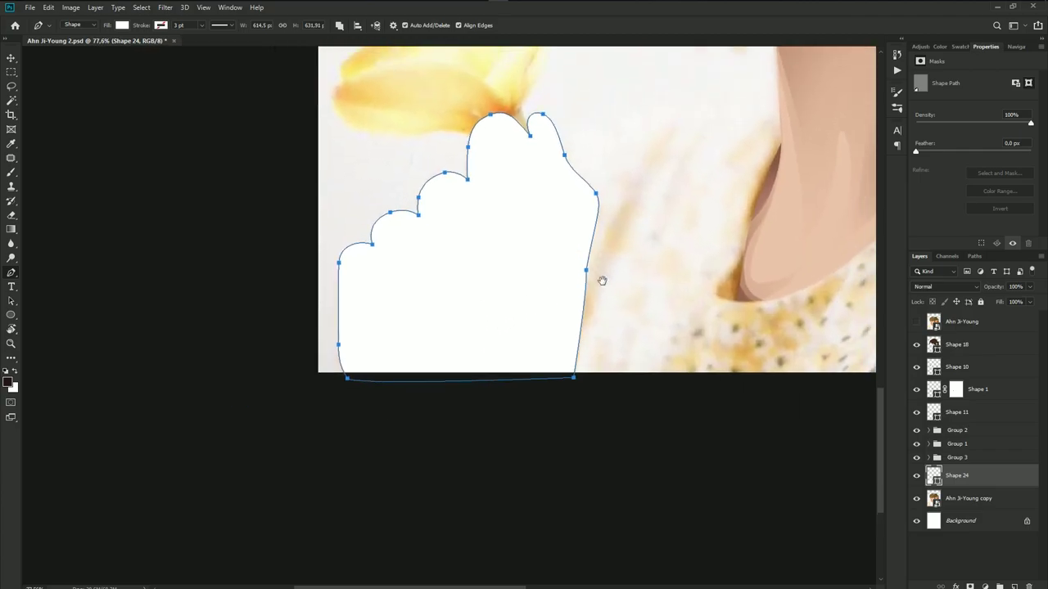
left_click_drag(602, 280, 416, 374)
scroll(532, 389, "down", 1)
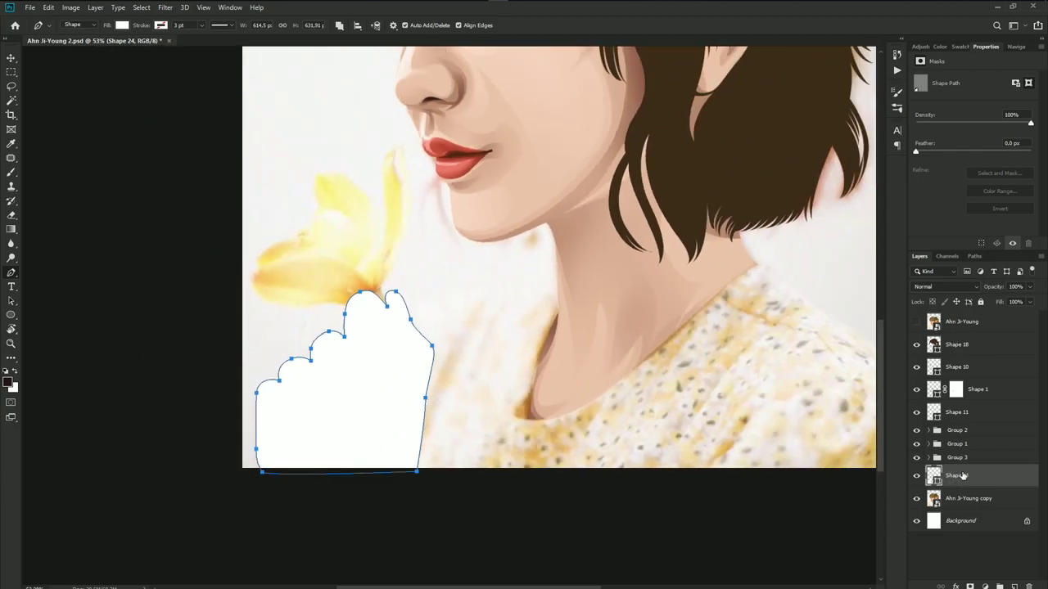
- Expand Group 3 in the Layers panel and select its Shape 22 layer
left_click(927, 444)
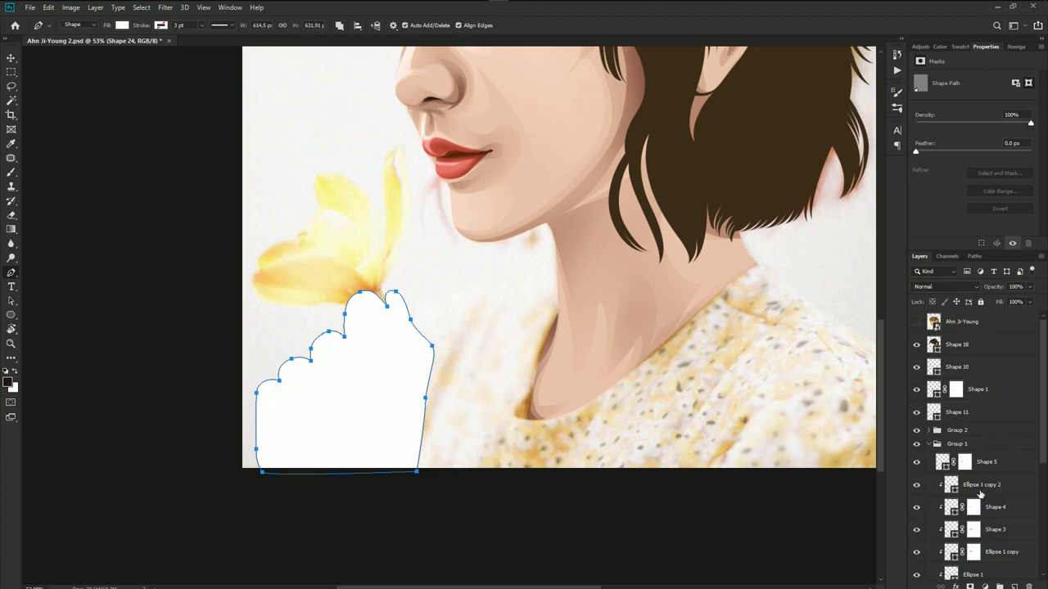
left_click(928, 444)
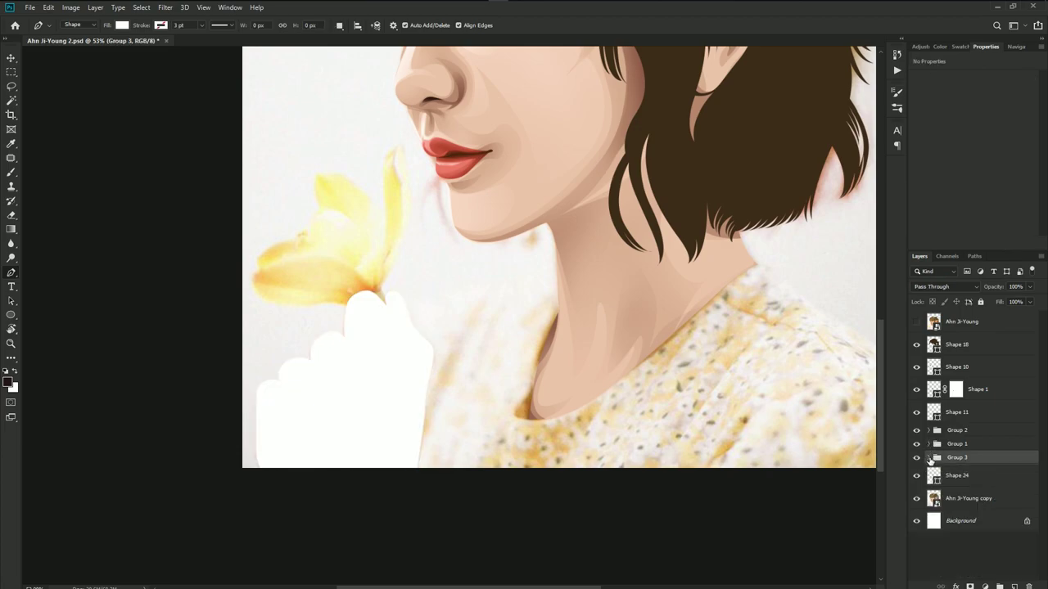
left_click(928, 458)
left_click(997, 499)
scroll(736, 311, "up", 5)
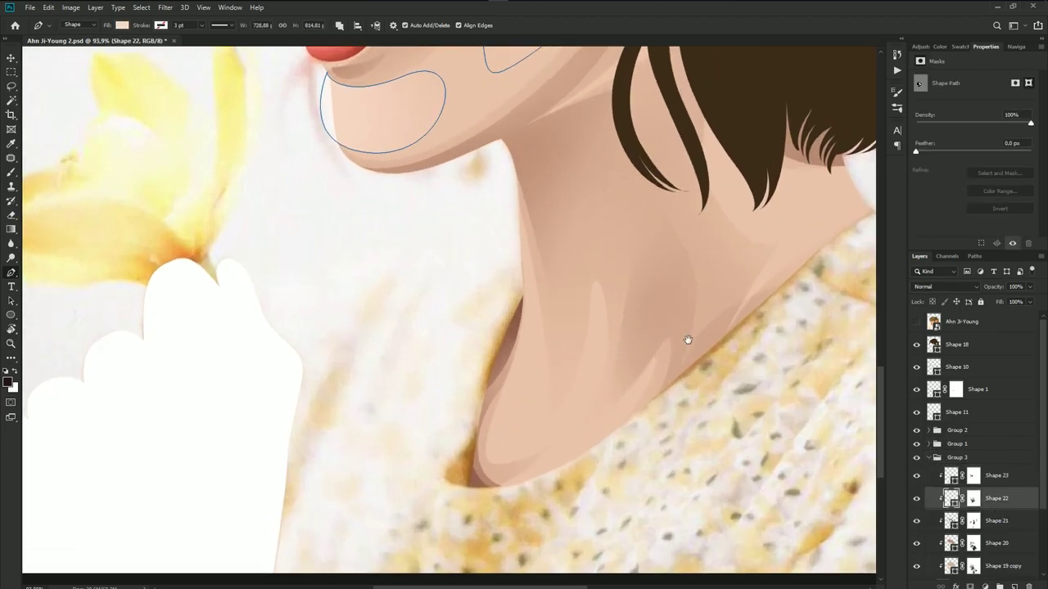
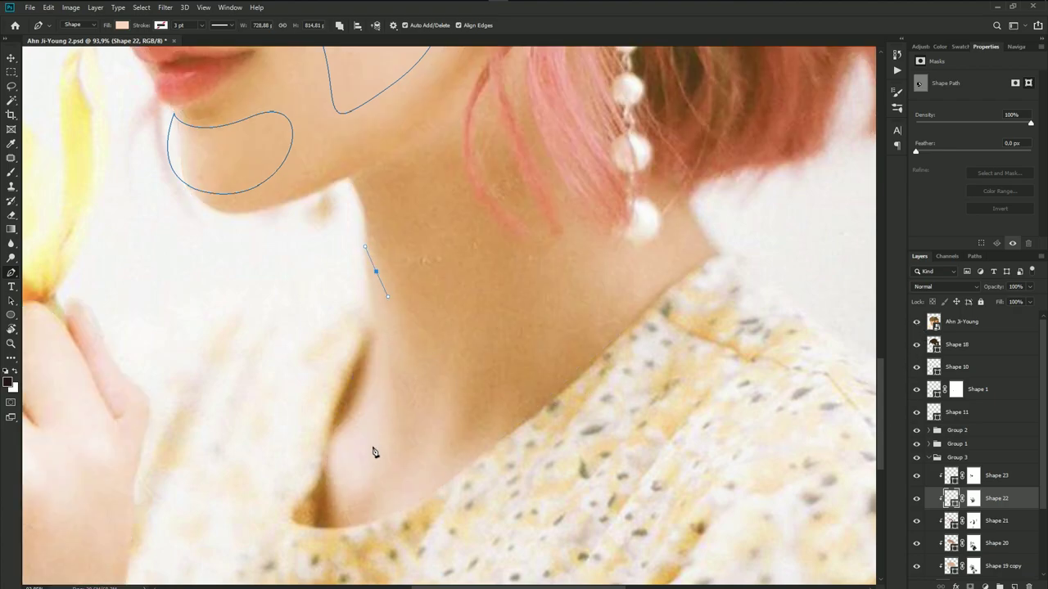
- Draw two curved shadow shapes running down the neck with the Pen tool
left_click_drag(359, 486, 325, 536)
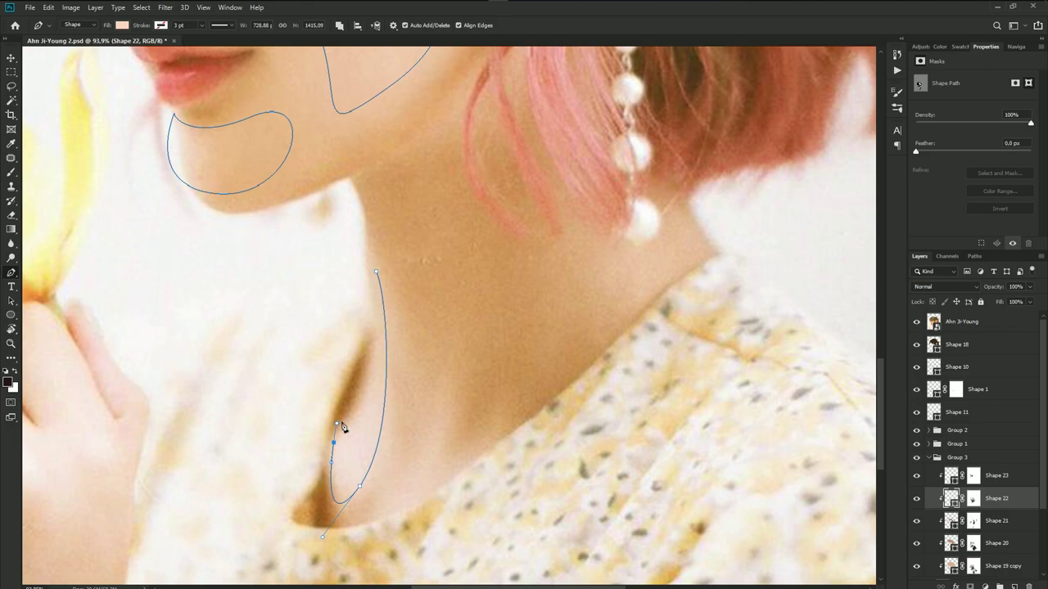
left_click_drag(349, 415, 368, 383)
mouse_move(376, 274)
left_mouse_down()
mouse_move(373, 302)
mouse_move(377, 278)
left_mouse_up()
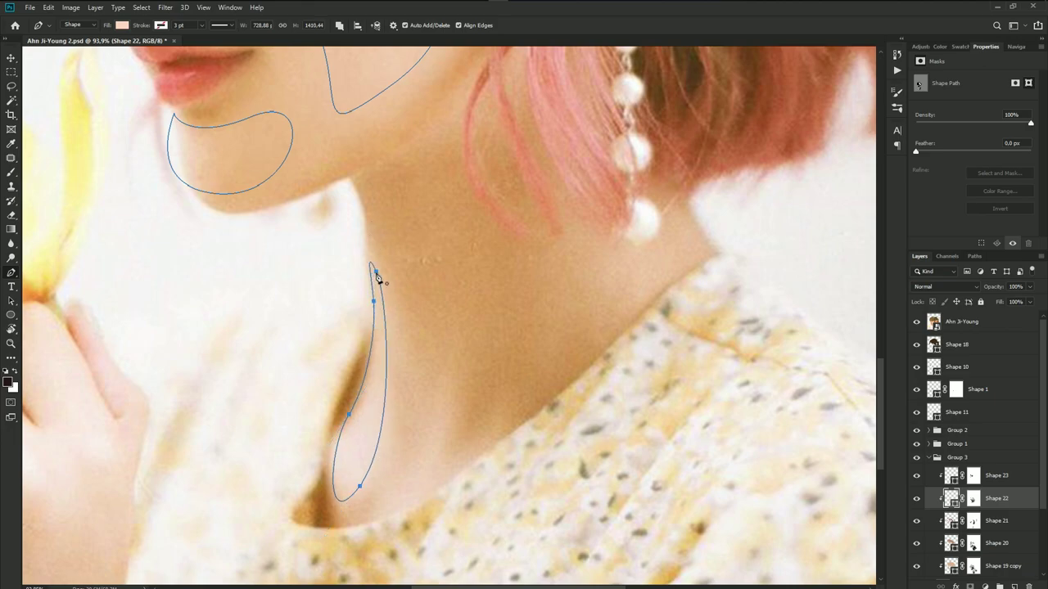
left_click_drag(379, 505, 347, 534)
left_click_drag(427, 485, 448, 447)
left_click(440, 383)
- Hide the reference photo, softly brush the Shape 22 neck-shadow mask, and save
left_click(916, 324)
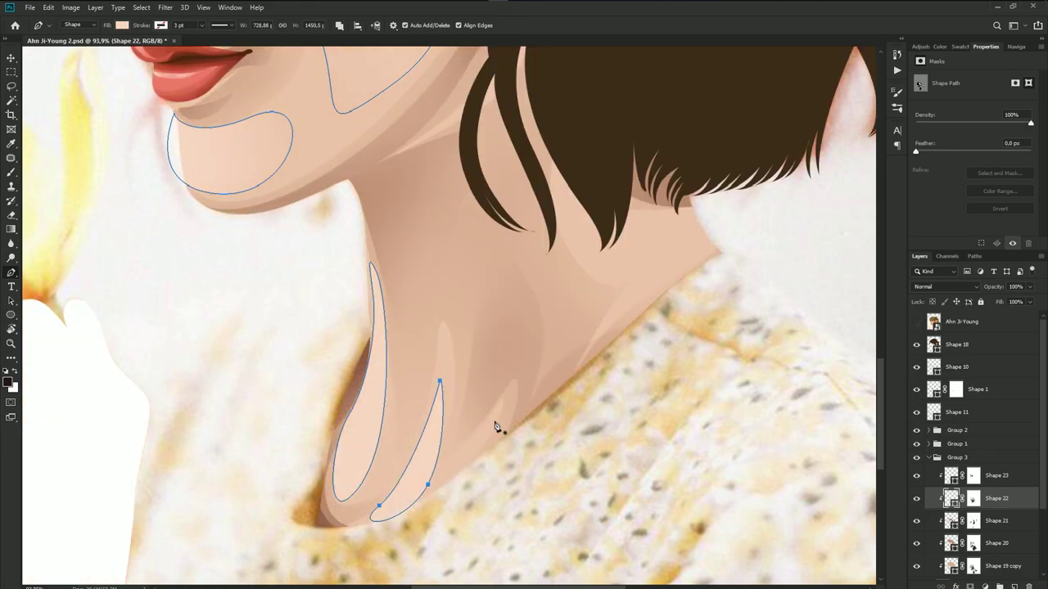
left_click(972, 500)
key("b")
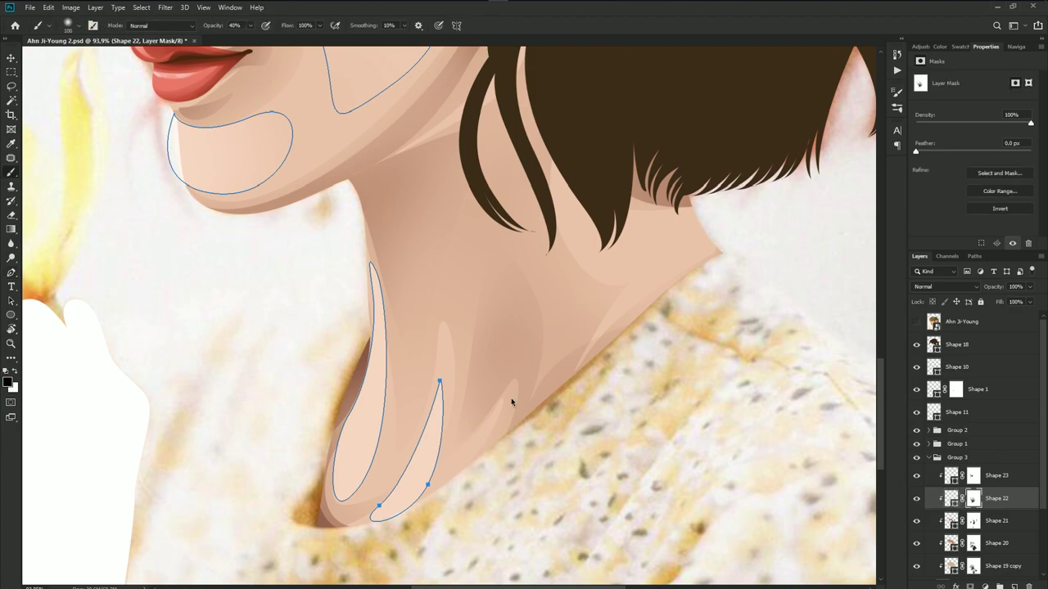
scroll(499, 397, "down", 3)
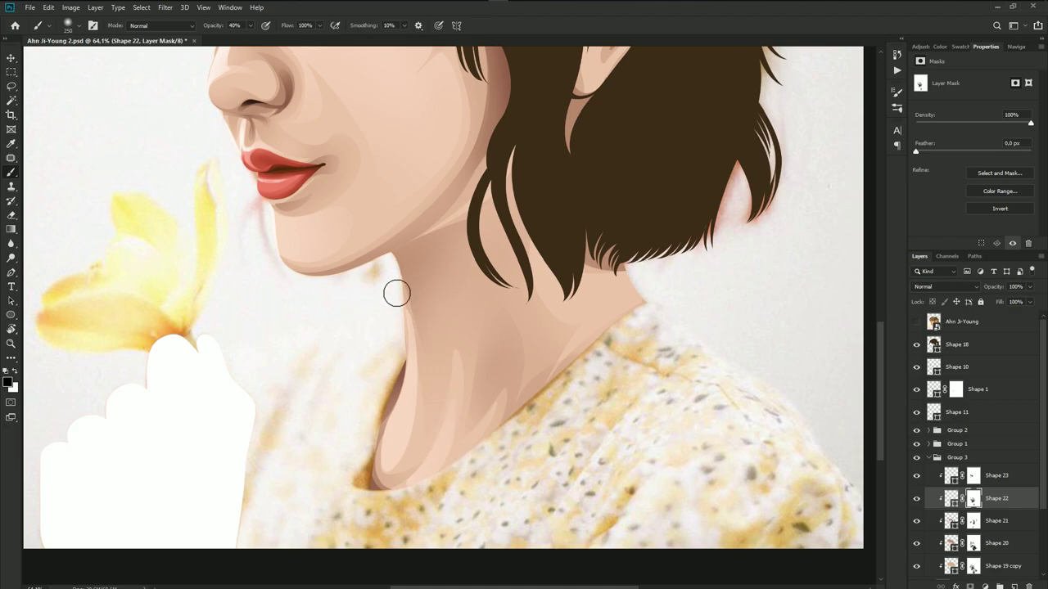
scroll(486, 456, "down", 2)
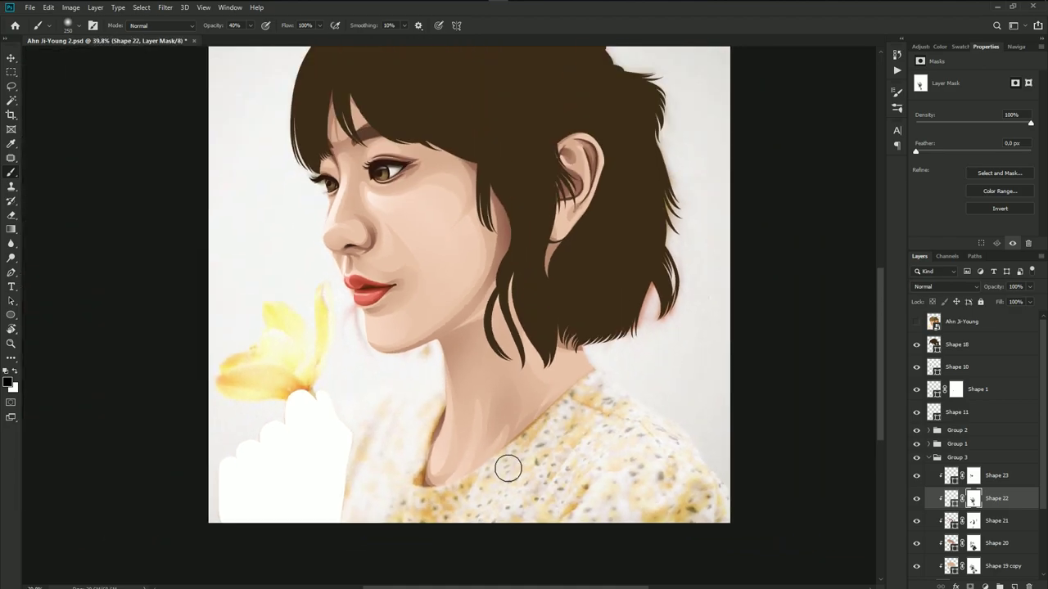
scroll(505, 467, "down", 1)
scroll(480, 463, "up", 2)
scroll(465, 437, "up", 1)
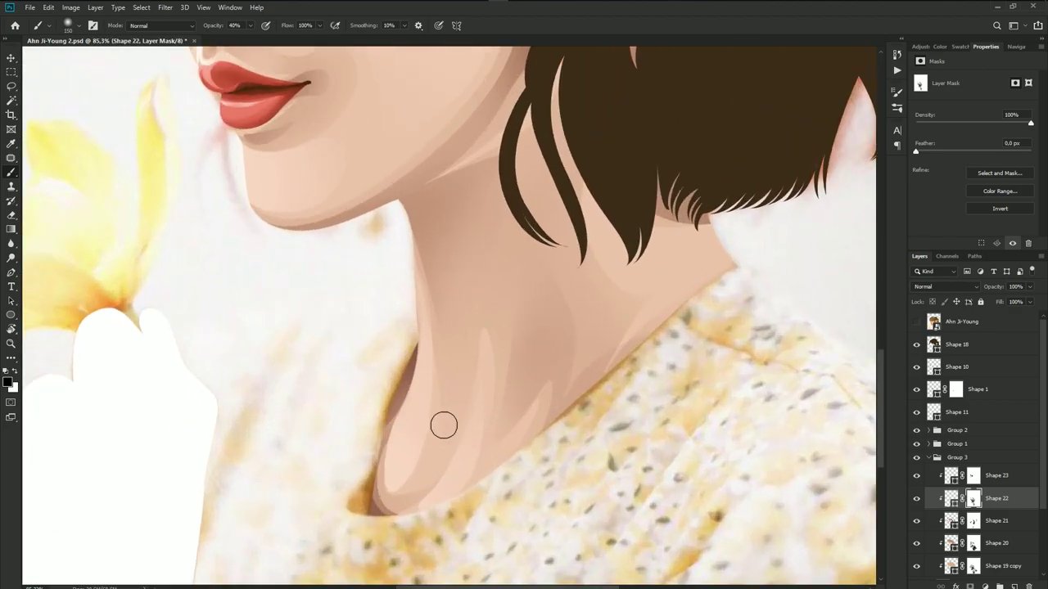
scroll(409, 499, "down", 2)
scroll(475, 495, "down", 1)
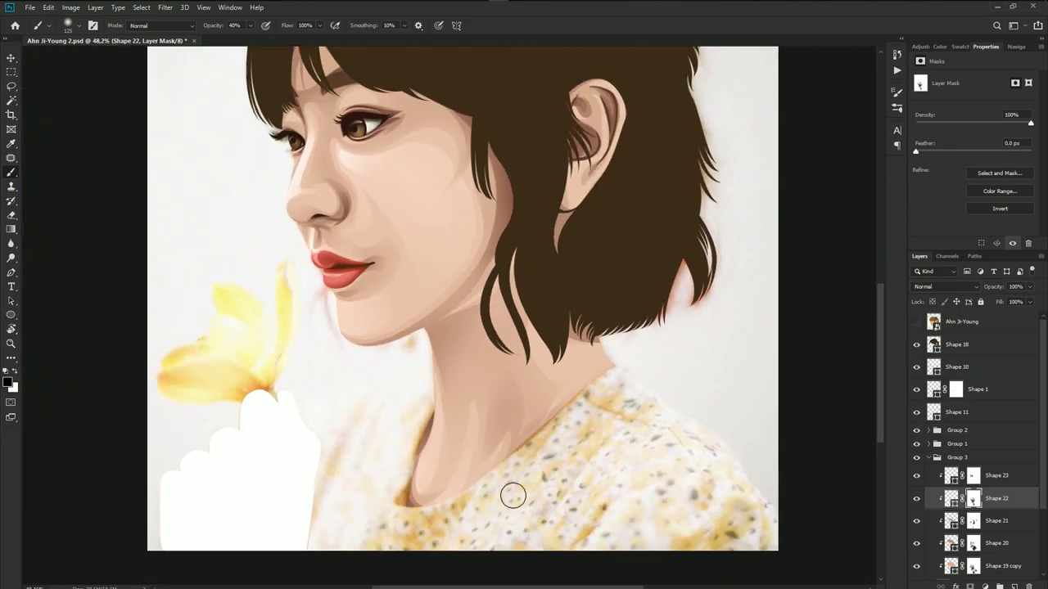
key("ctrl+s")
- Soften the chin shading by brushing the Shape 23 mask, then save
scroll(384, 372, "up", 2)
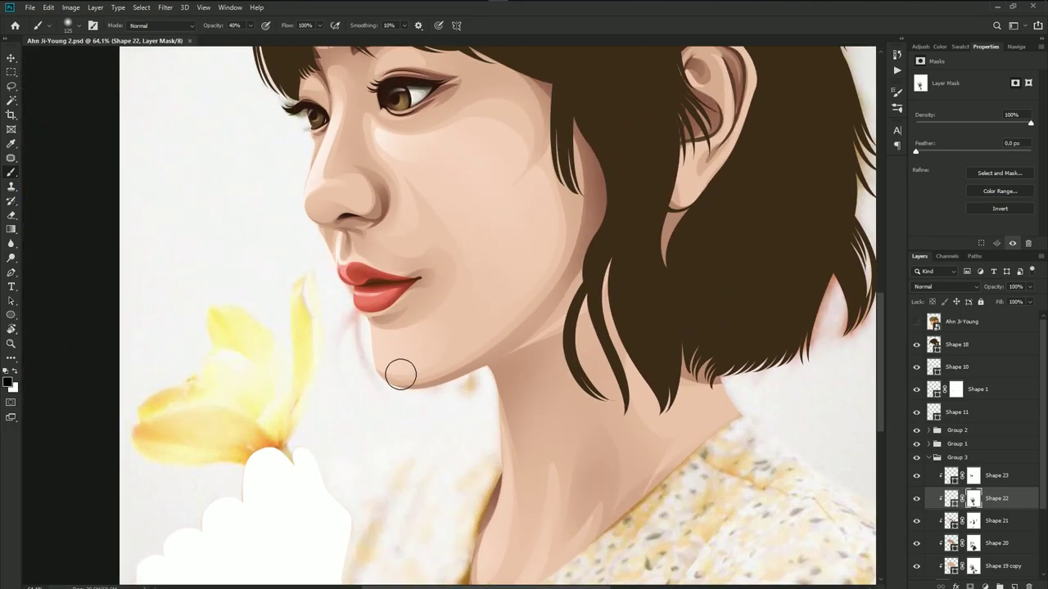
scroll(400, 368, "up", 2)
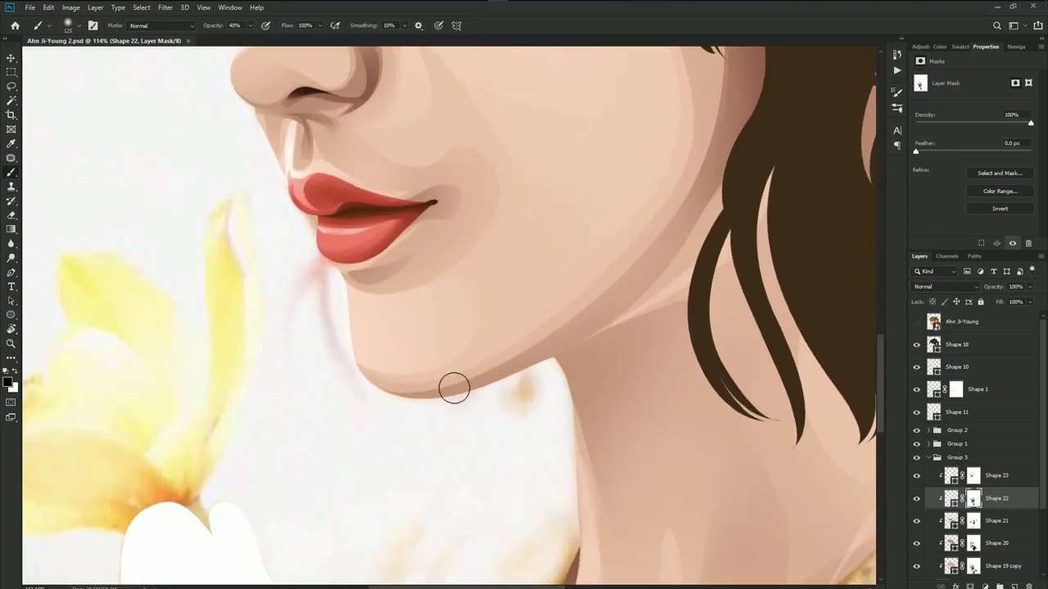
left_click(972, 476)
scroll(360, 356, "up", 1)
scroll(344, 340, "up", 1)
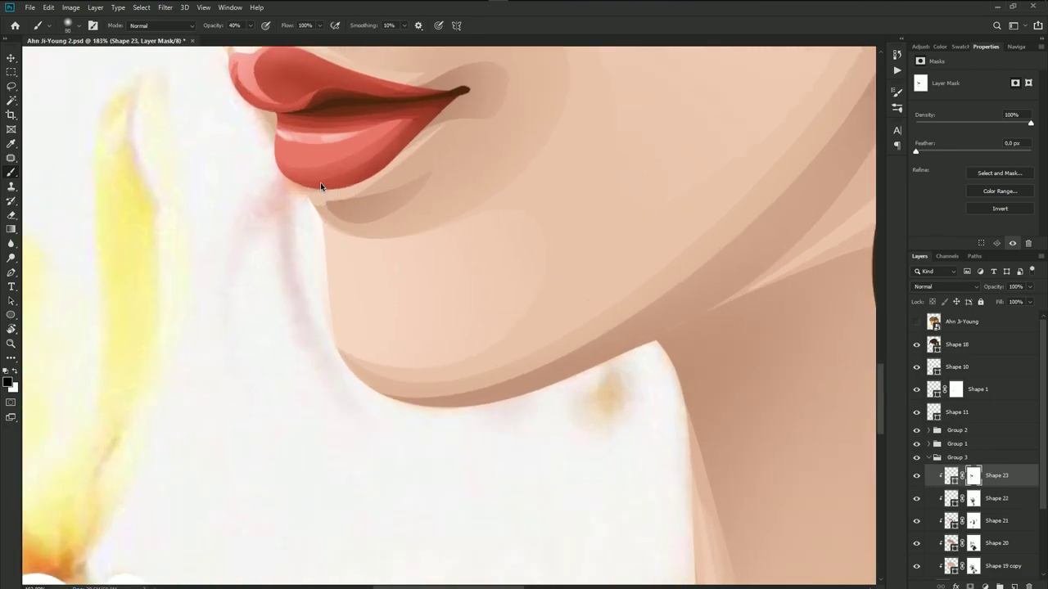
scroll(400, 264, "down", 3)
scroll(451, 306, "down", 2)
scroll(524, 374, "down", 2)
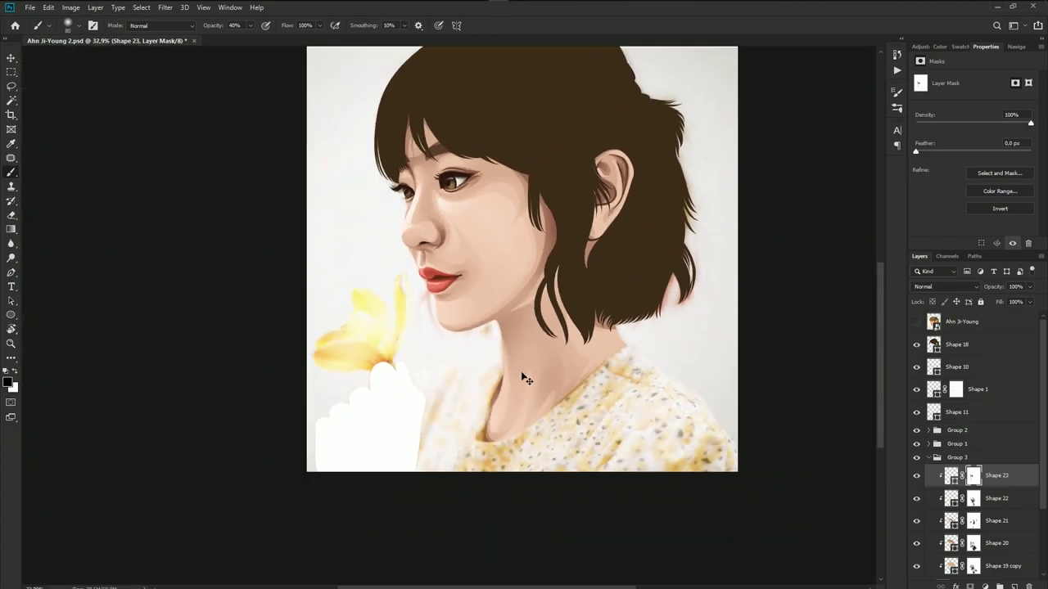
key("ctrl+s")
- Soften the cheek shading by brushing the Shape 20 mask, save, and collapse Group 3
left_click(929, 458)
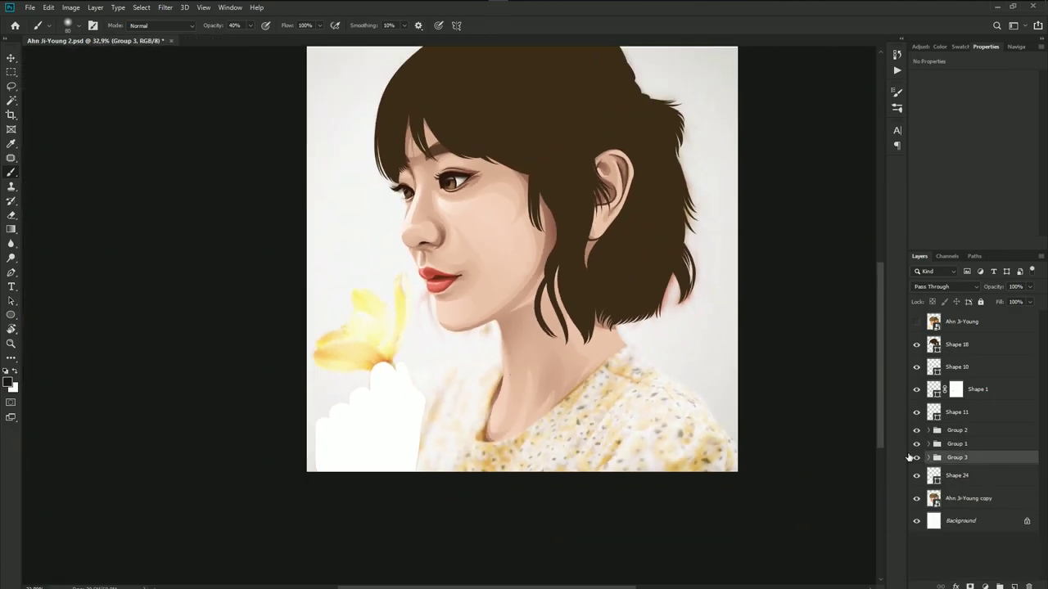
scroll(574, 391, "down", 1)
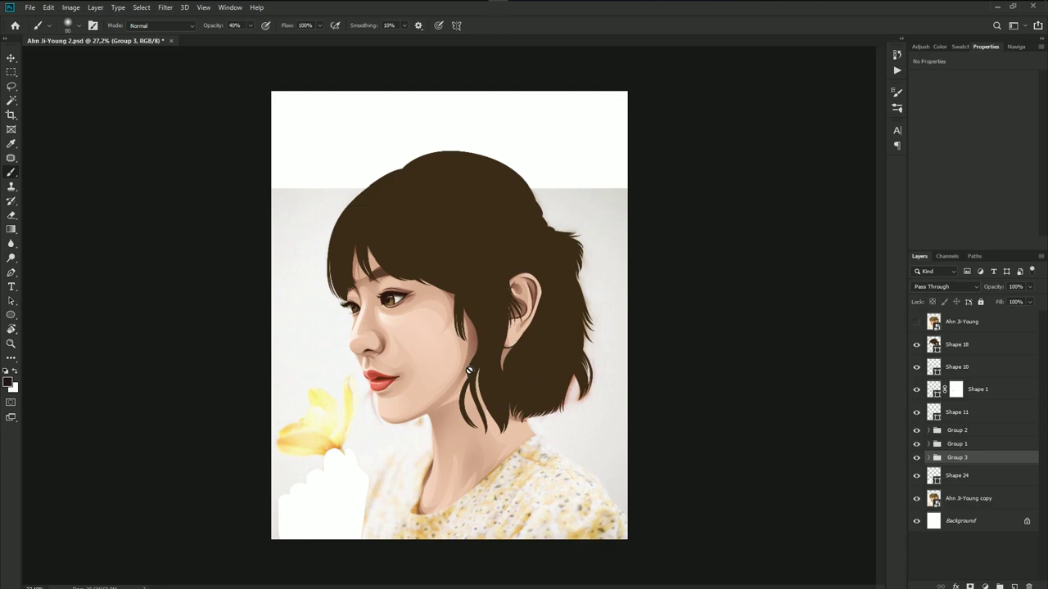
scroll(469, 371, "up", 2)
scroll(442, 351, "up", 2)
scroll(479, 346, "up", 2)
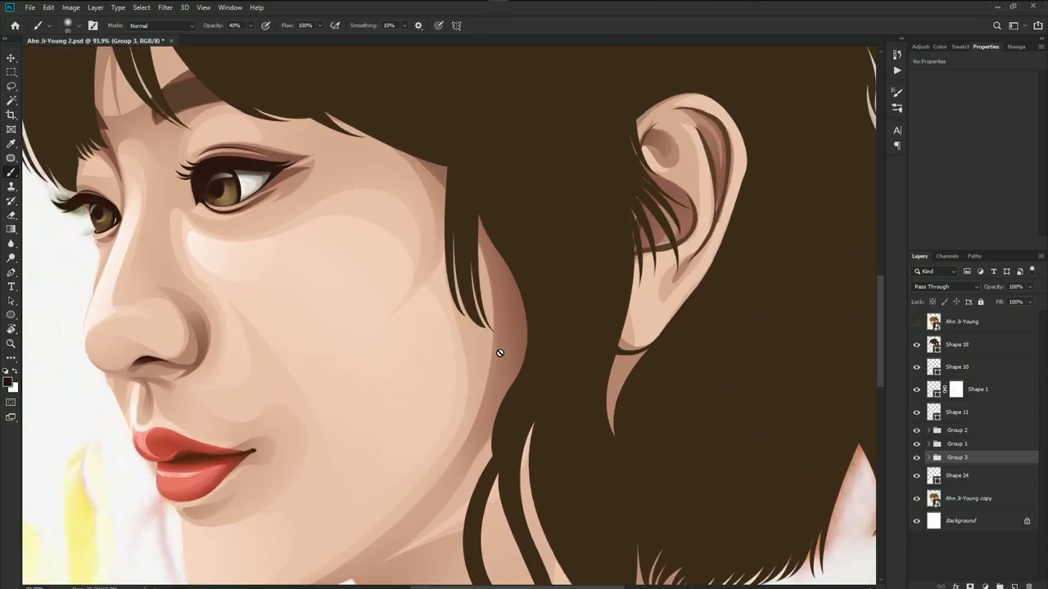
key("v")
left_click(828, 461)
left_click(973, 543)
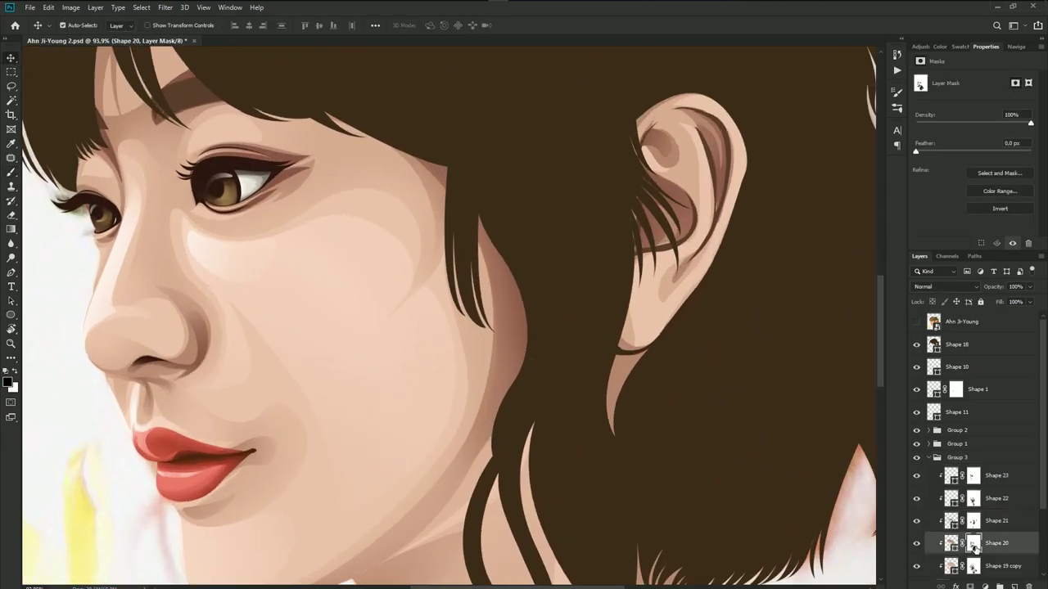
key("b")
scroll(484, 357, "down", 1)
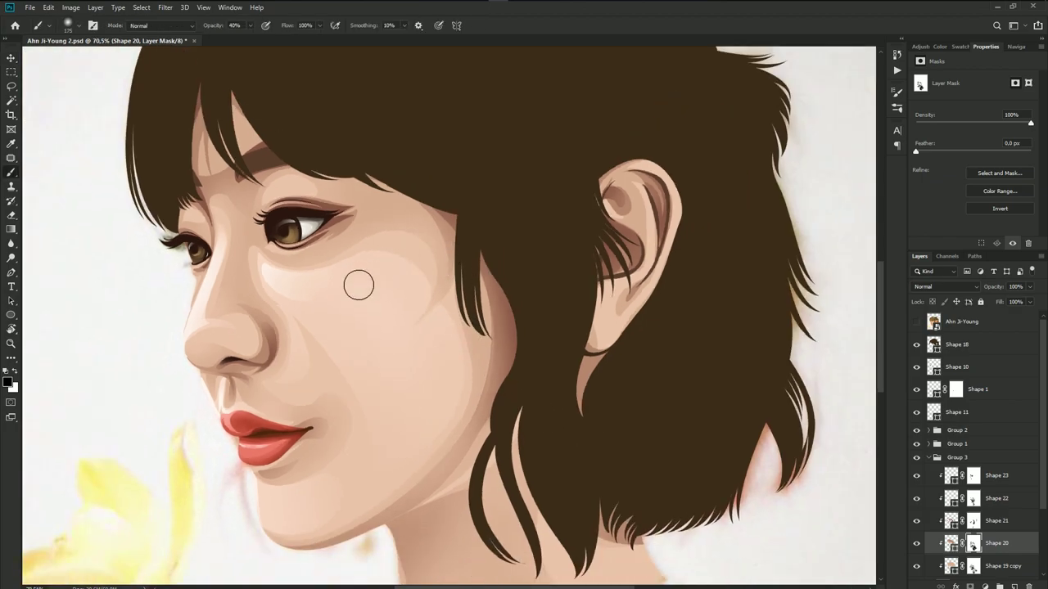
scroll(387, 304, "down", 4)
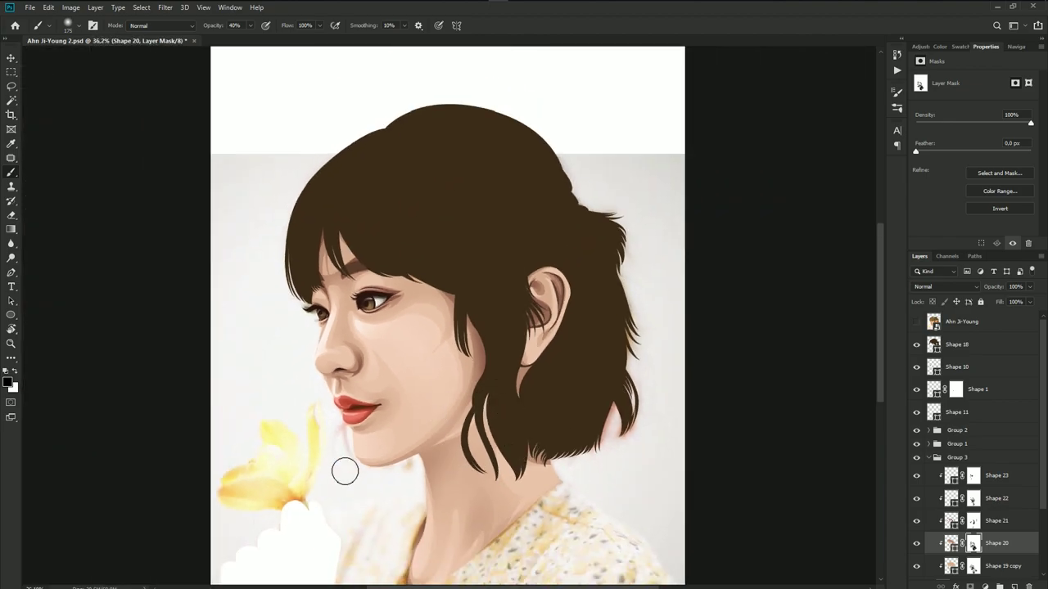
key("ctrl+s")
left_click(927, 457)
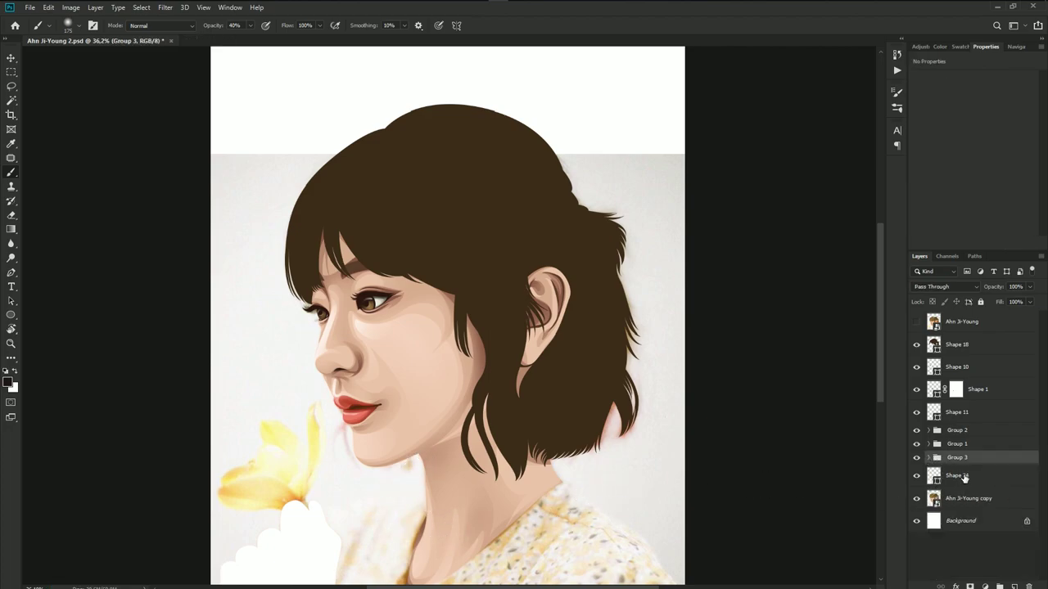
- Fill the Shape 24 hand with skin tone eec5a9 sampled from the portrait
left_click(956, 475)
scroll(516, 466, "down", 2, "alt")
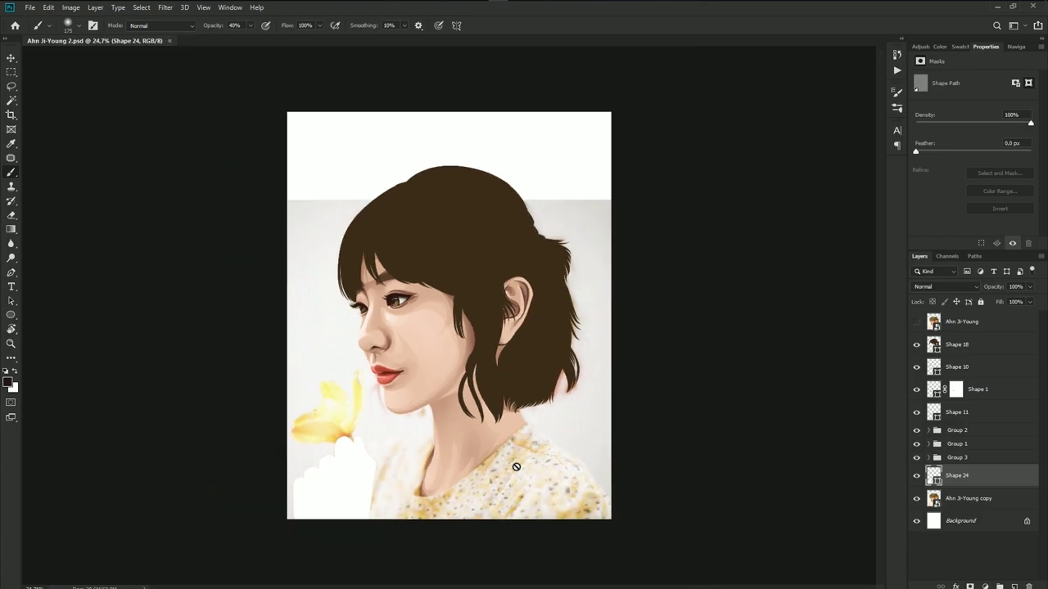
scroll(454, 440, "up", 2, "alt")
double_click(932, 476)
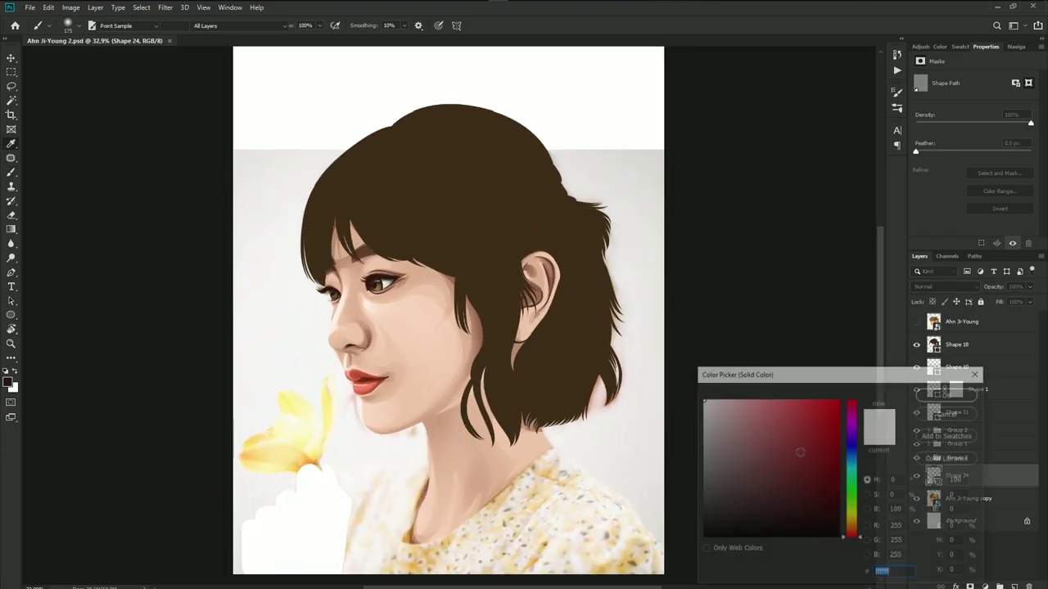
left_click(484, 314)
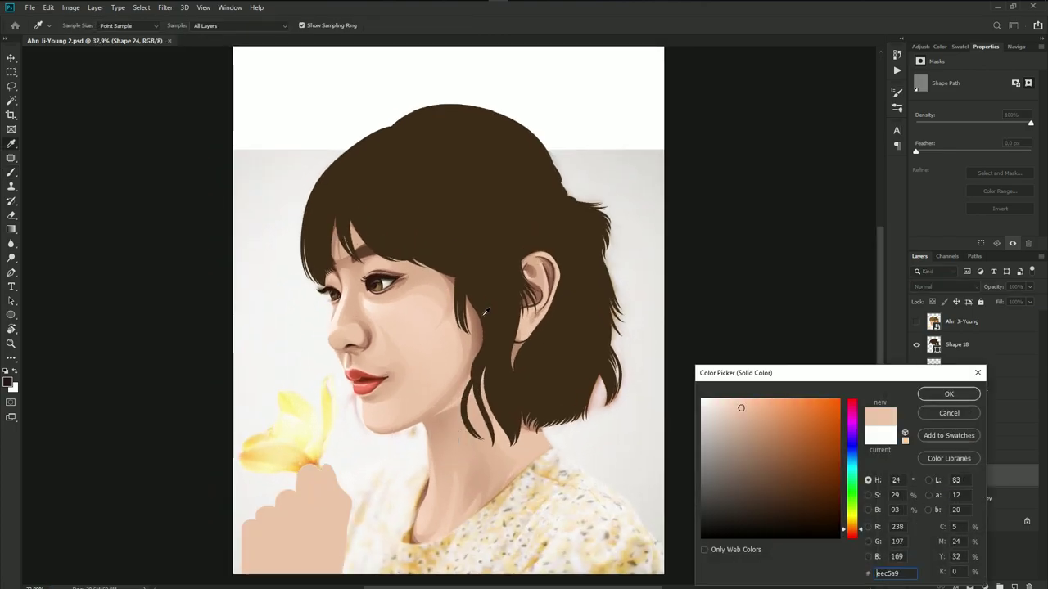
left_click(946, 393)
- Duplicate the hand shape, fill the copy with e6bb9e, clip it to the hand, and add a mask
key("ctrl+j")
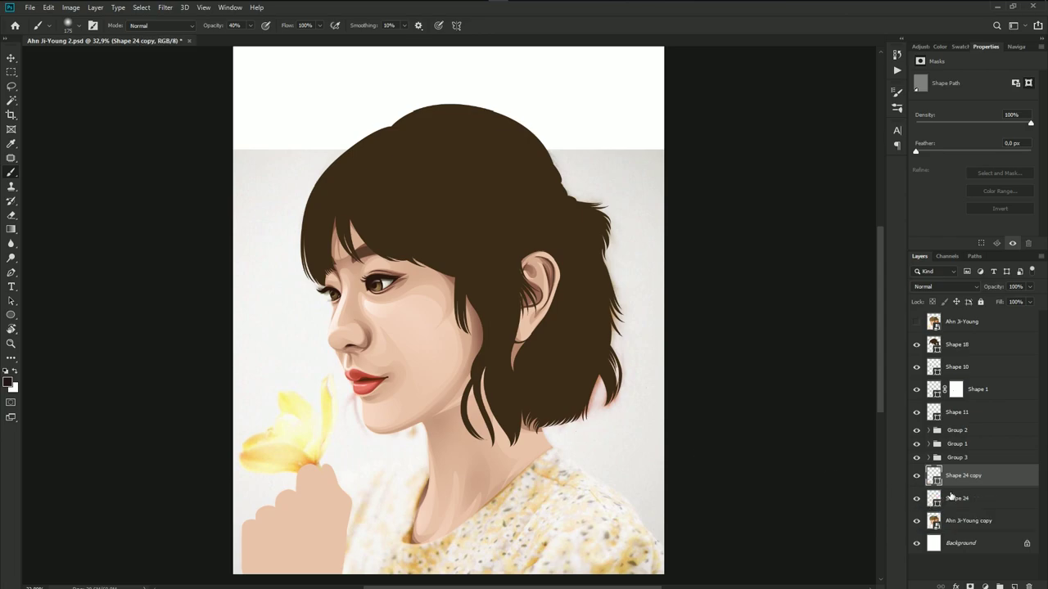
double_click(943, 478)
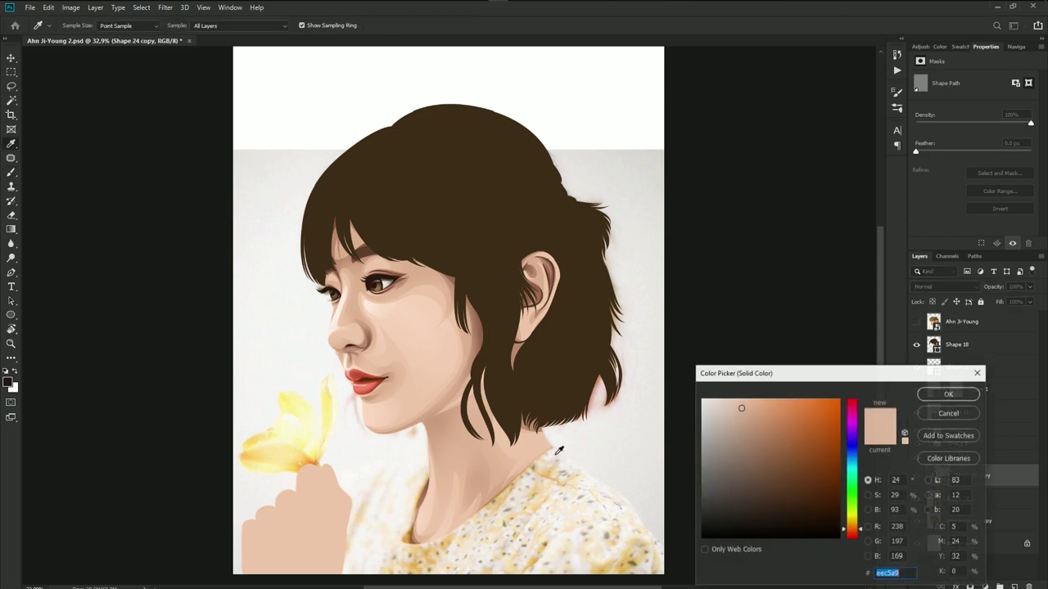
left_click(452, 443)
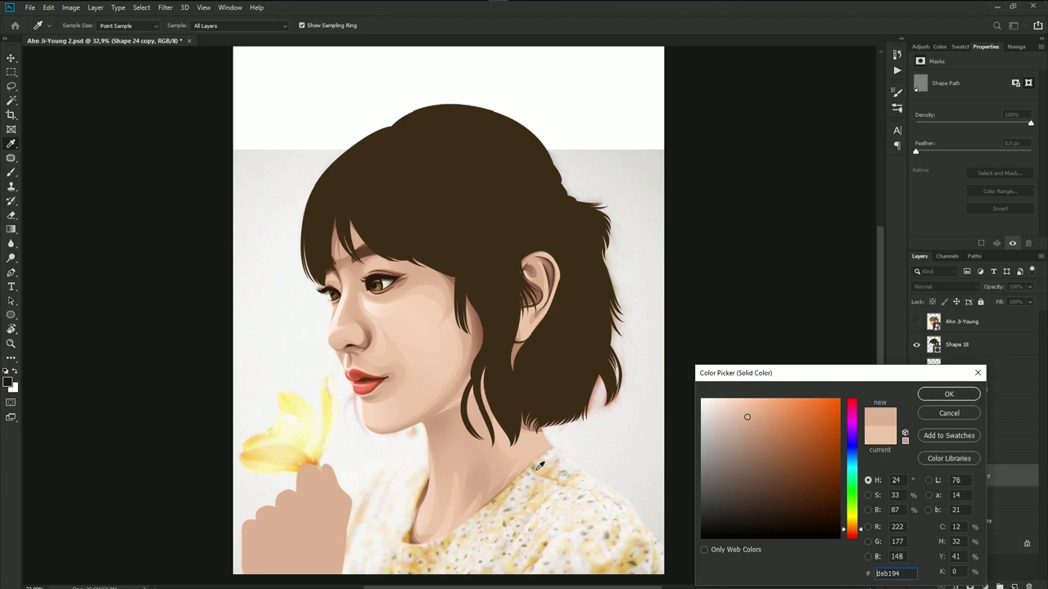
left_click(450, 482)
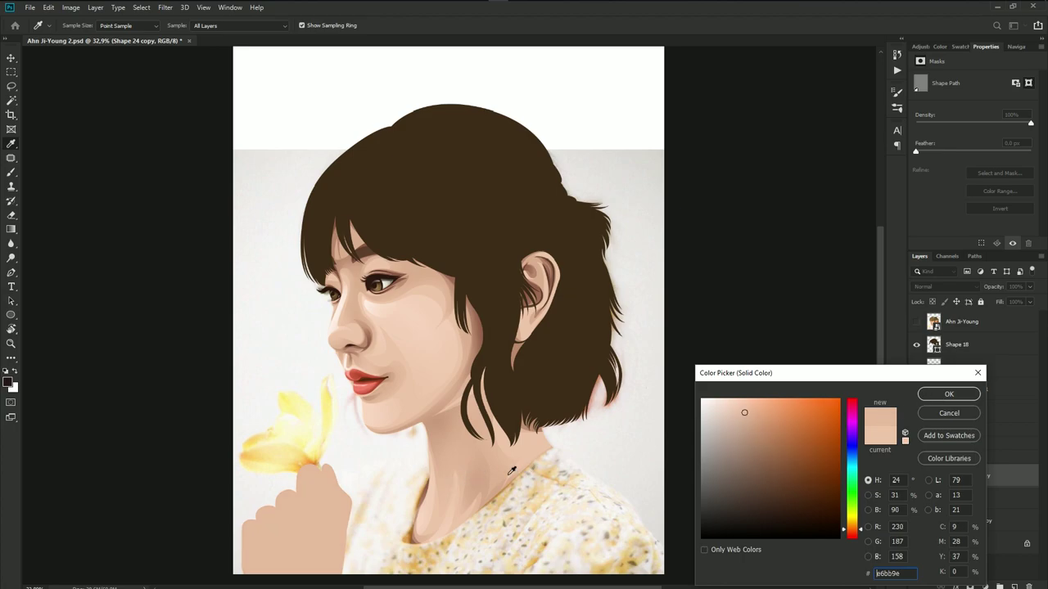
left_click(925, 396)
left_click(916, 476)
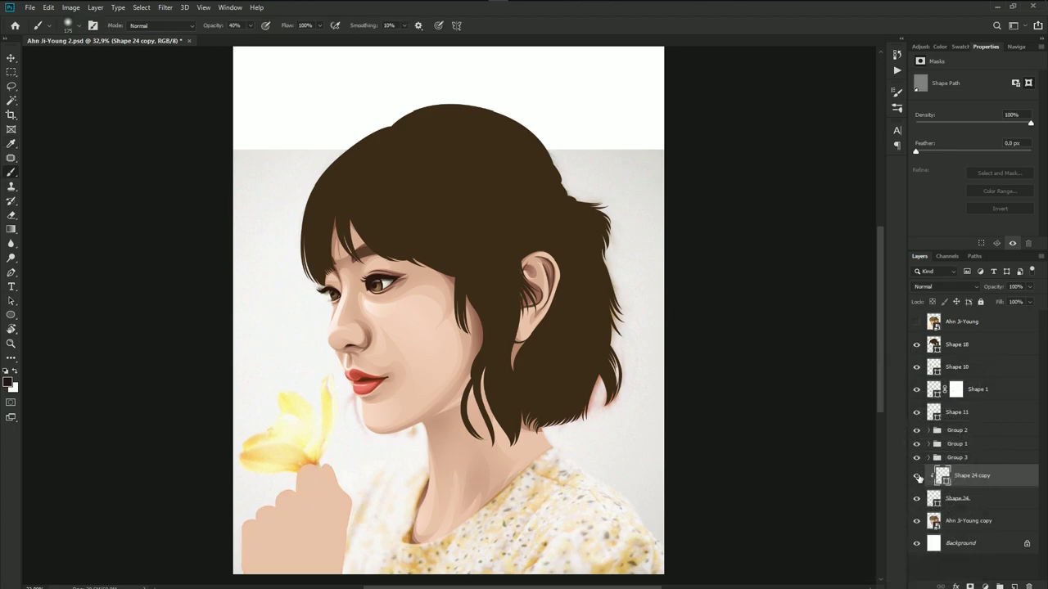
key("p")
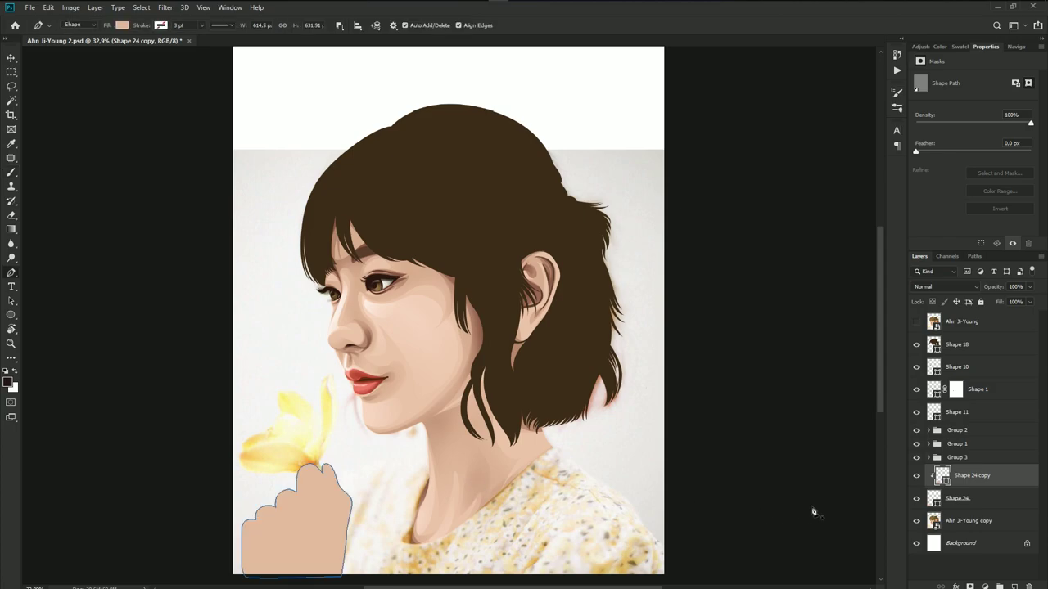
left_click(969, 587)
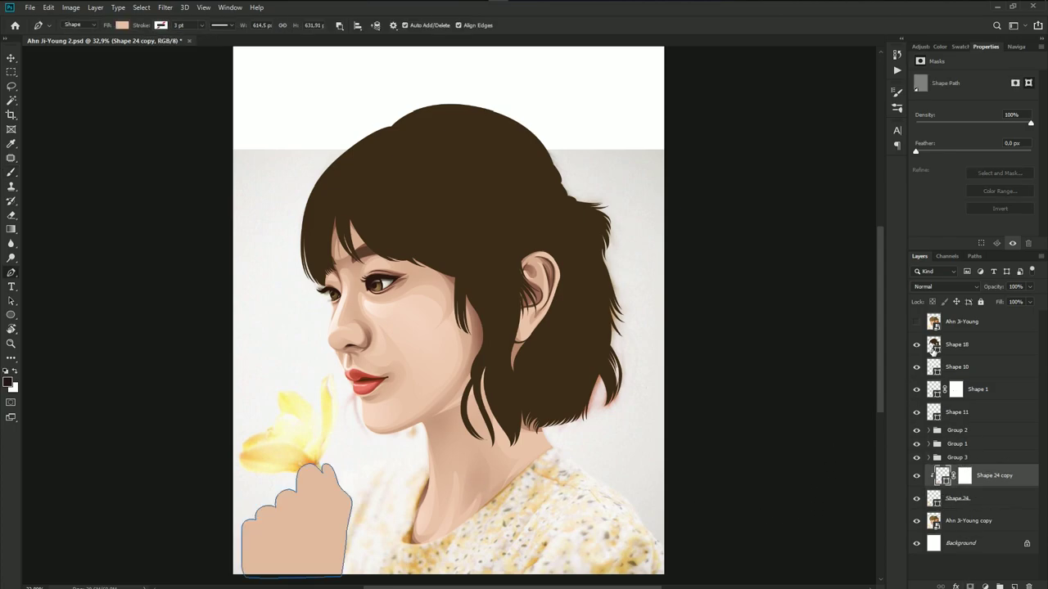
- Show the reference photo and trace the knuckle line across the hand
left_click(916, 321)
scroll(328, 533, "up", 1)
left_click_drag(328, 533, 390, 373)
scroll(391, 373, "up", 3)
scroll(402, 363, "up", 2)
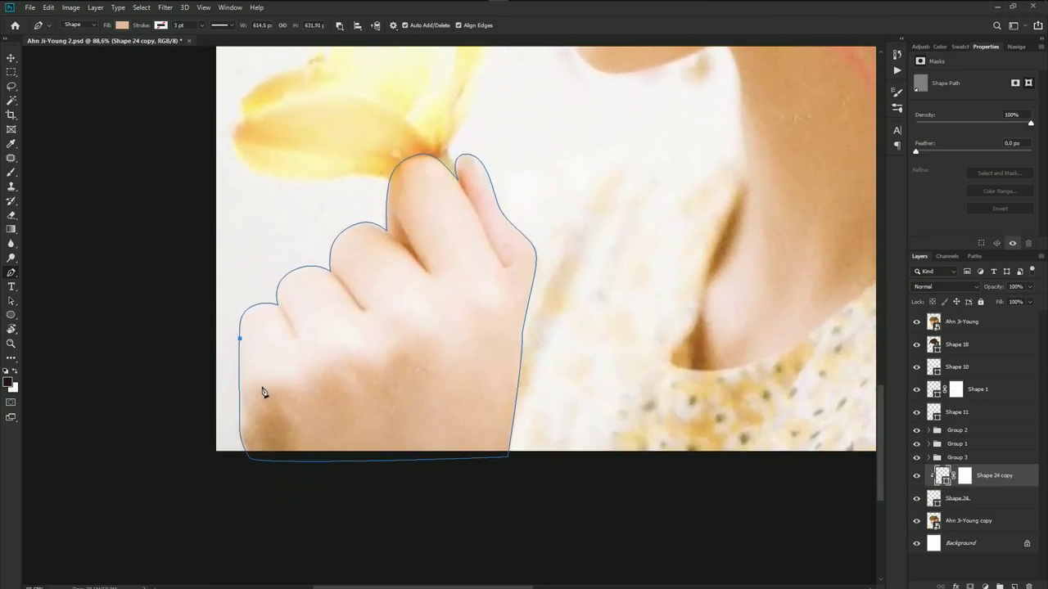
left_click_drag(322, 356, 338, 341)
left_click(374, 357)
mouse_move(428, 326)
left_mouse_down()
mouse_move(460, 325)
mouse_move(525, 284)
left_mouse_up()
left_click(473, 354)
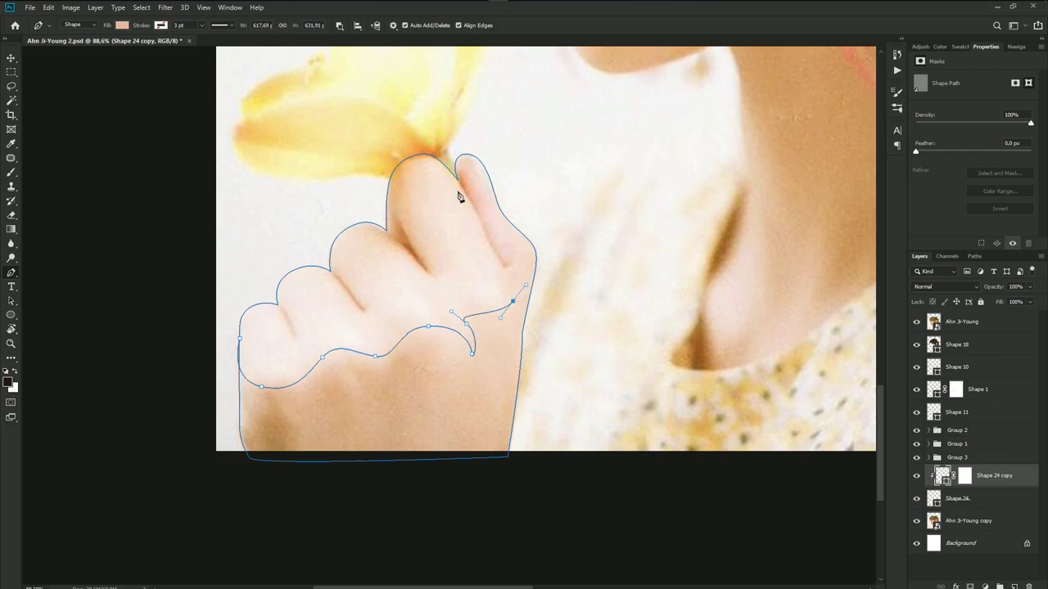
- Trace the index, middle and ring finger outlines and close the path
left_click_drag(449, 177, 426, 153)
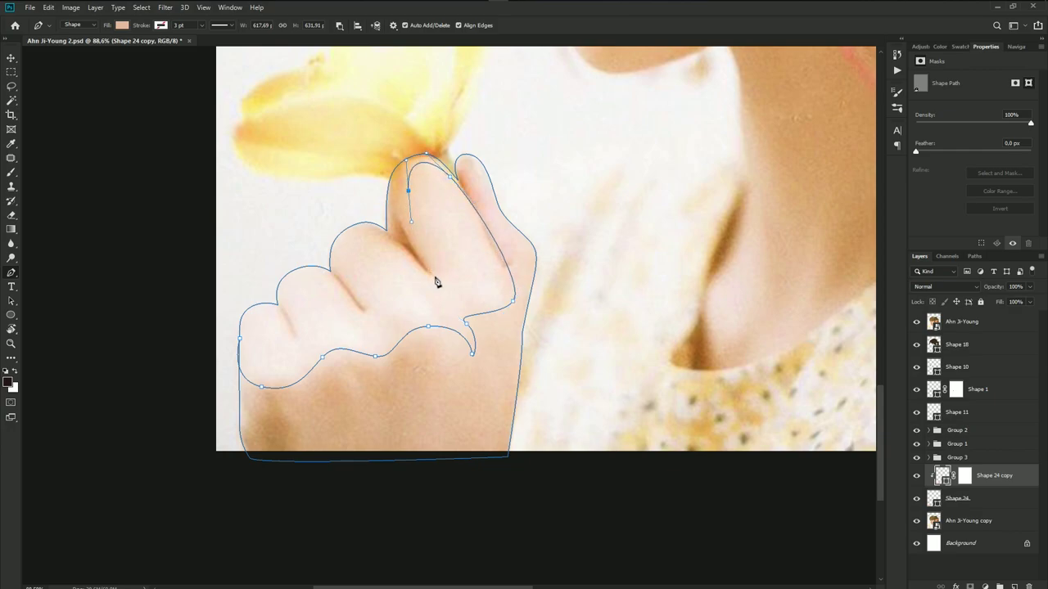
mouse_move(417, 263)
left_mouse_down()
mouse_move(397, 237)
mouse_move(335, 243)
left_mouse_up()
left_click_drag(367, 311, 372, 322)
left_click_drag(286, 282, 273, 305)
left_click_drag(301, 338, 294, 348)
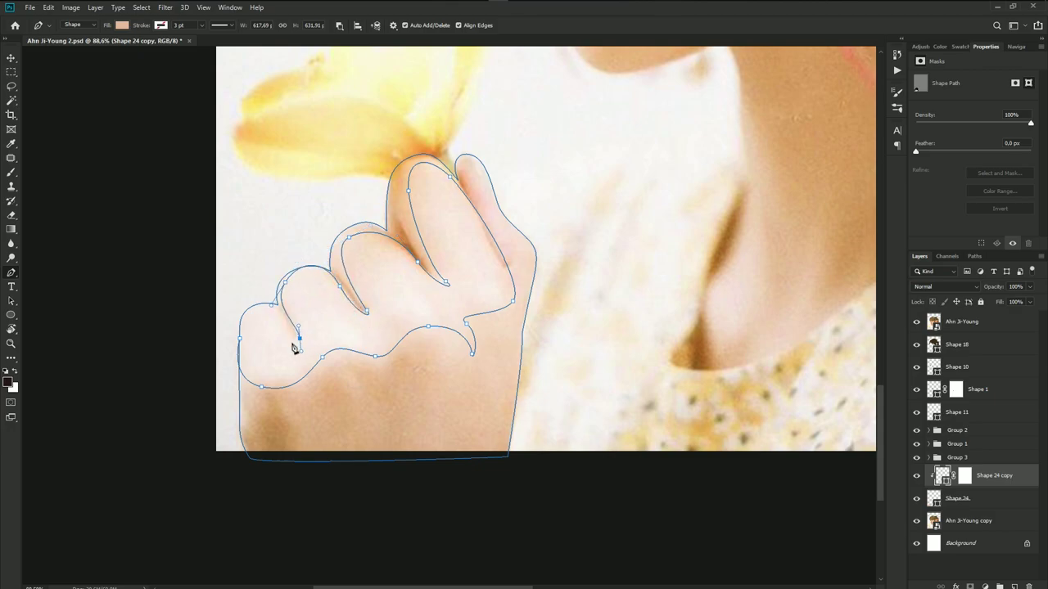
mouse_move(272, 310)
left_mouse_down()
mouse_move(250, 330)
mouse_move(247, 363)
left_mouse_up()
- Hide the reference photo, review the hand's fill colour, and reselect the hand layer
left_click(916, 325)
left_click(962, 321)
scroll(642, 341, "down", 3)
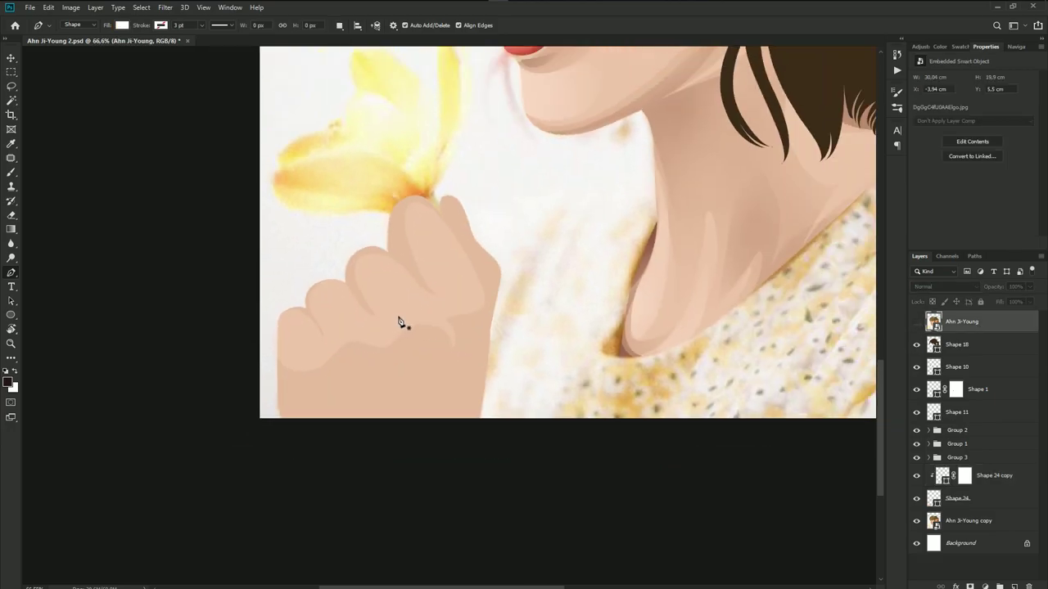
scroll(400, 320, "down", 3)
scroll(521, 330, "down", 2)
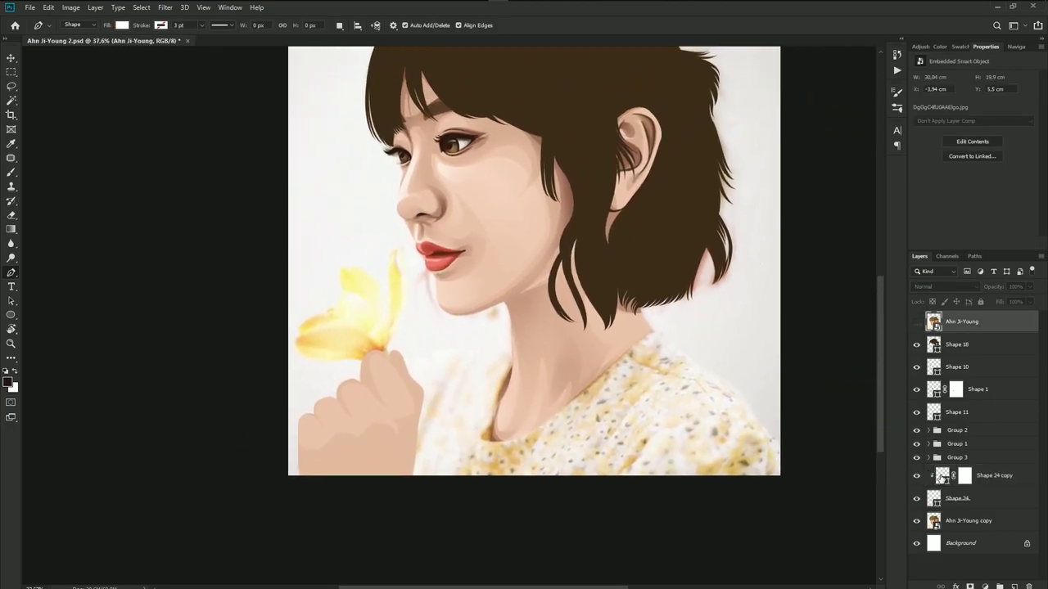
double_click(942, 476)
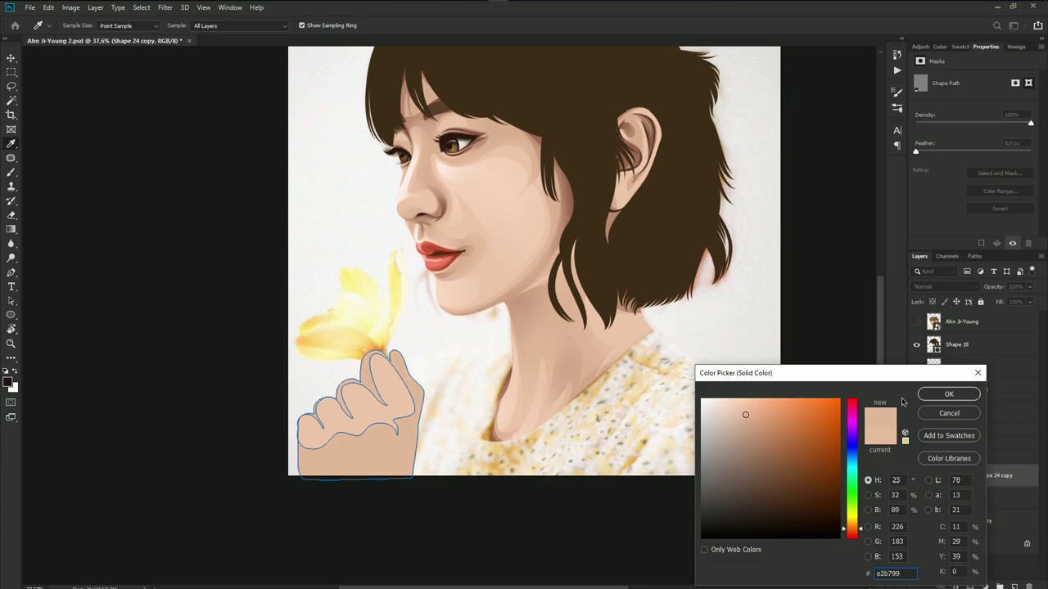
left_click(948, 396)
left_click(978, 521)
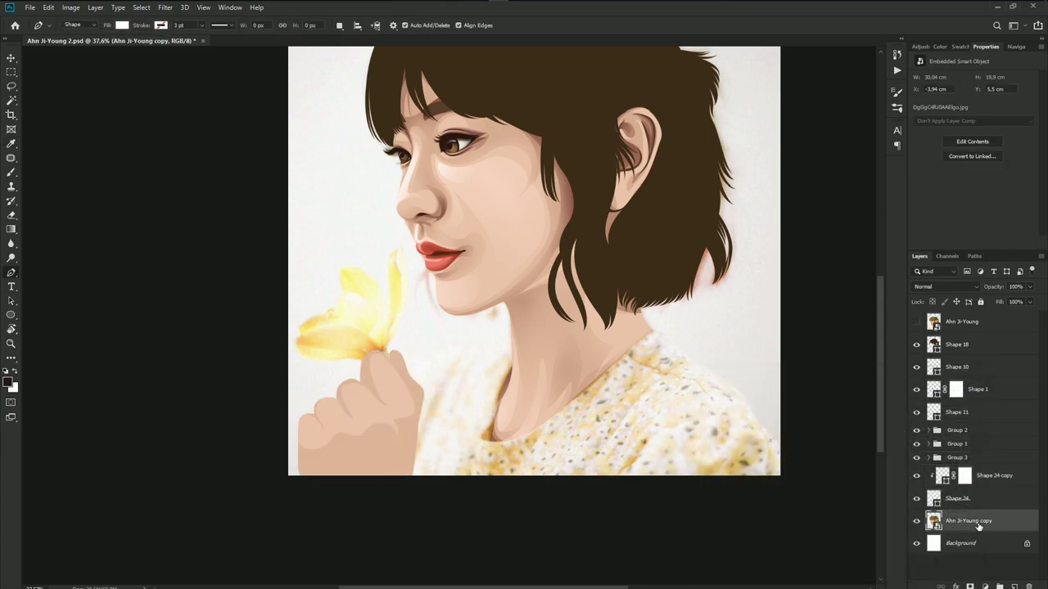
left_click(990, 478)
- Start a new Shape 25 layer for the hand's shading
scroll(398, 433, "up", 3)
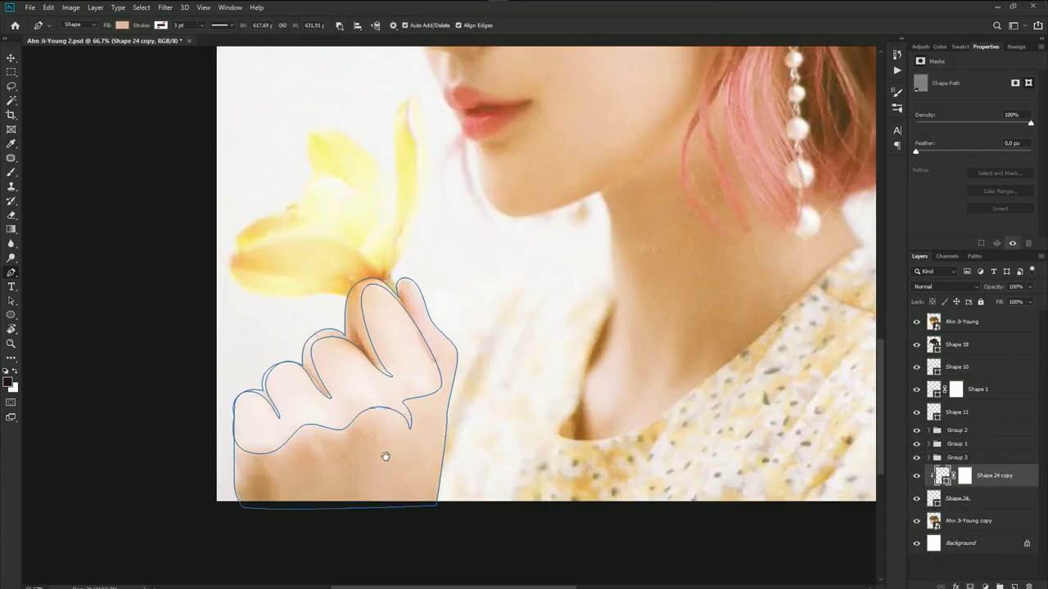
scroll(449, 369, "up", 2)
left_click_drag(450, 378, 466, 350)
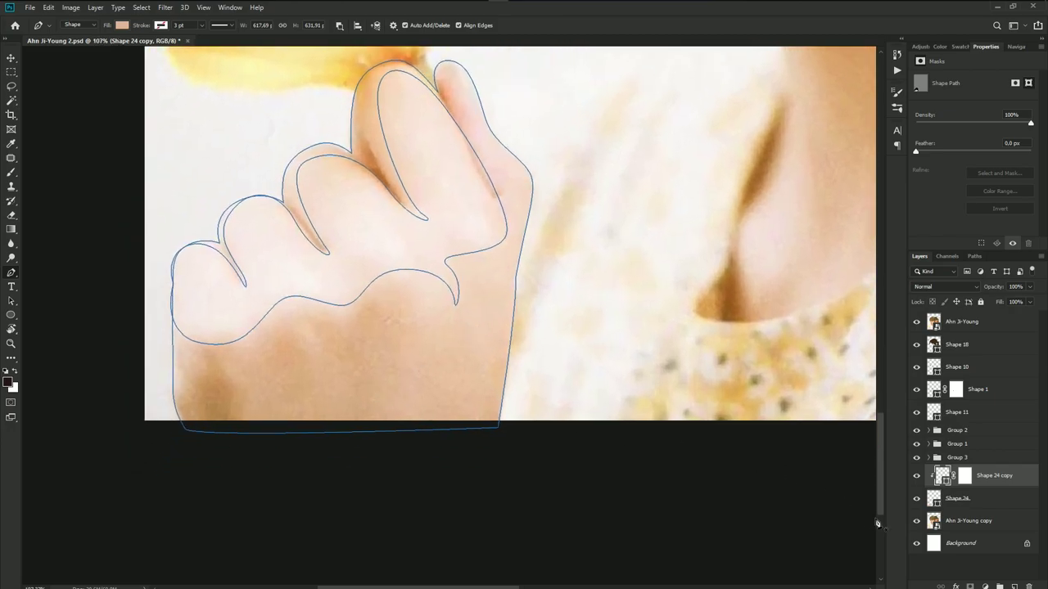
left_click(357, 25)
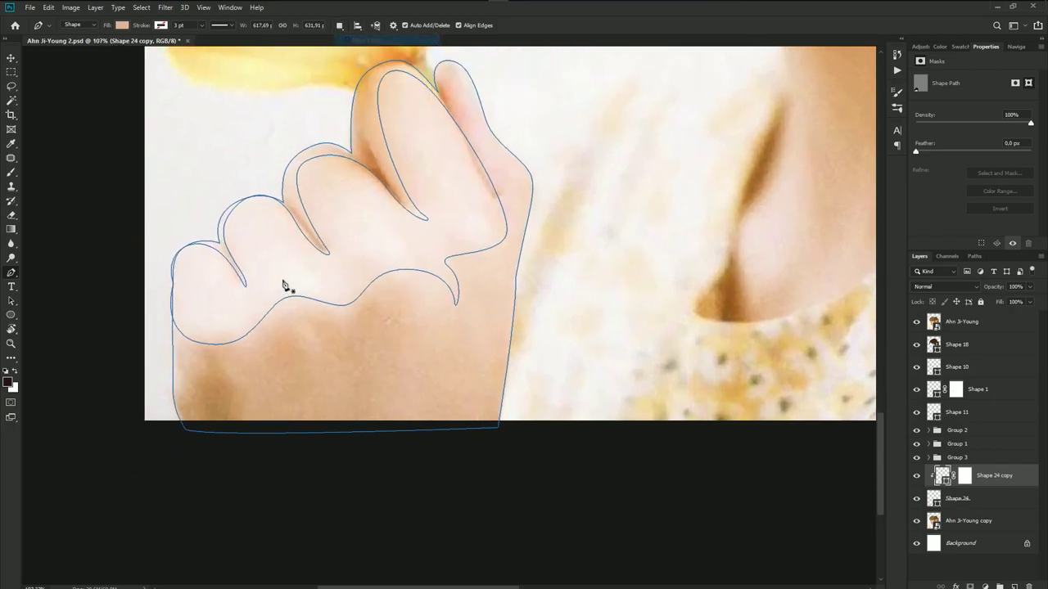
left_click(178, 329)
- Draw the shadow along the hand's lower edge and clip the layer to the hand
key("ctrl+z")
left_click(170, 311)
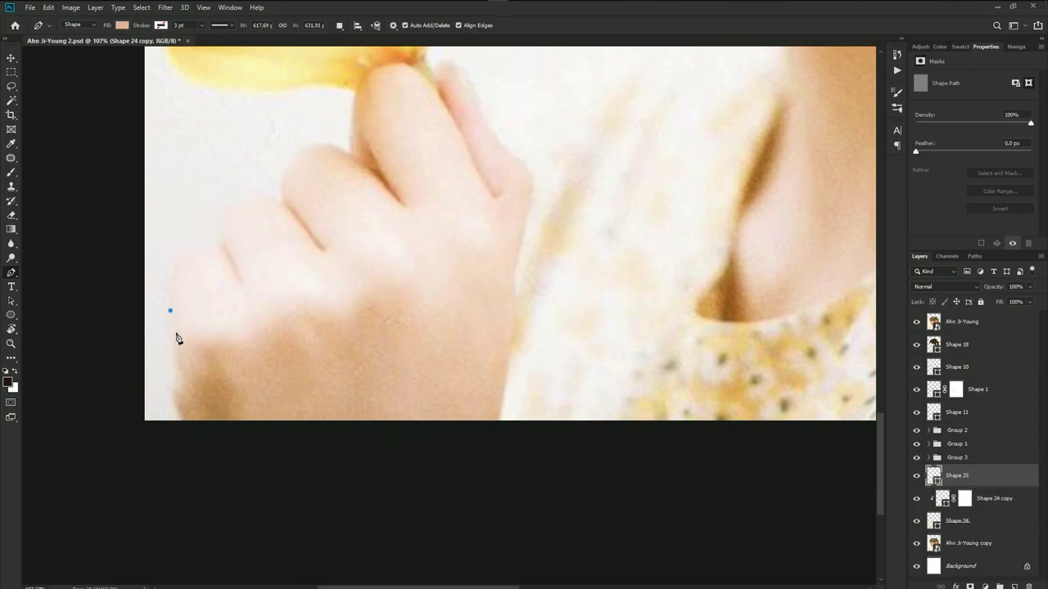
left_click_drag(207, 347, 243, 352)
left_click_drag(224, 431, 213, 460)
left_click_drag(173, 413, 167, 333)
left_click(172, 357)
left_click(207, 370)
left_click(170, 311)
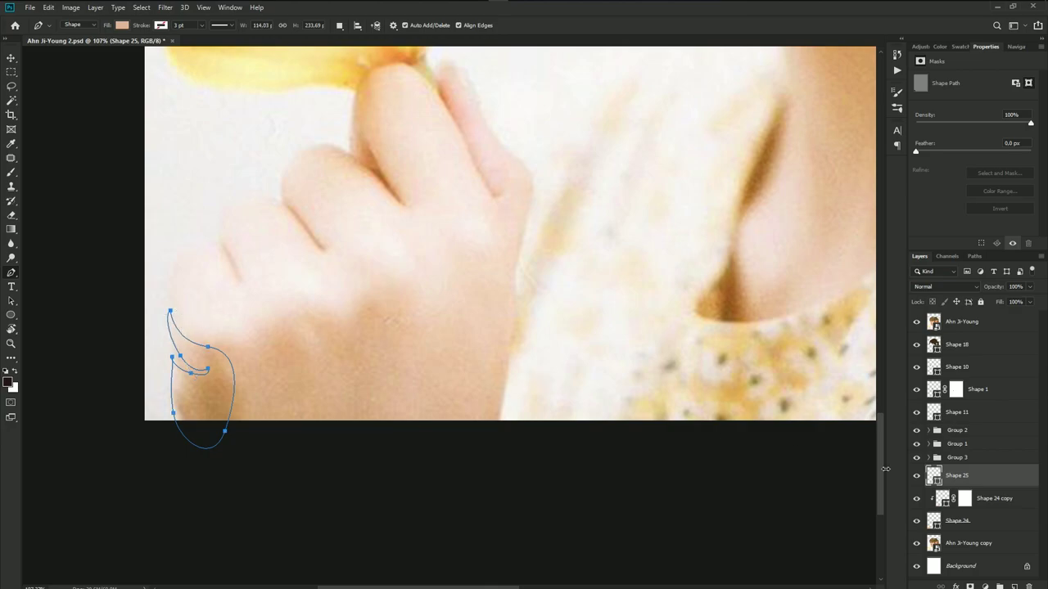
left_click(993, 482, "alt")
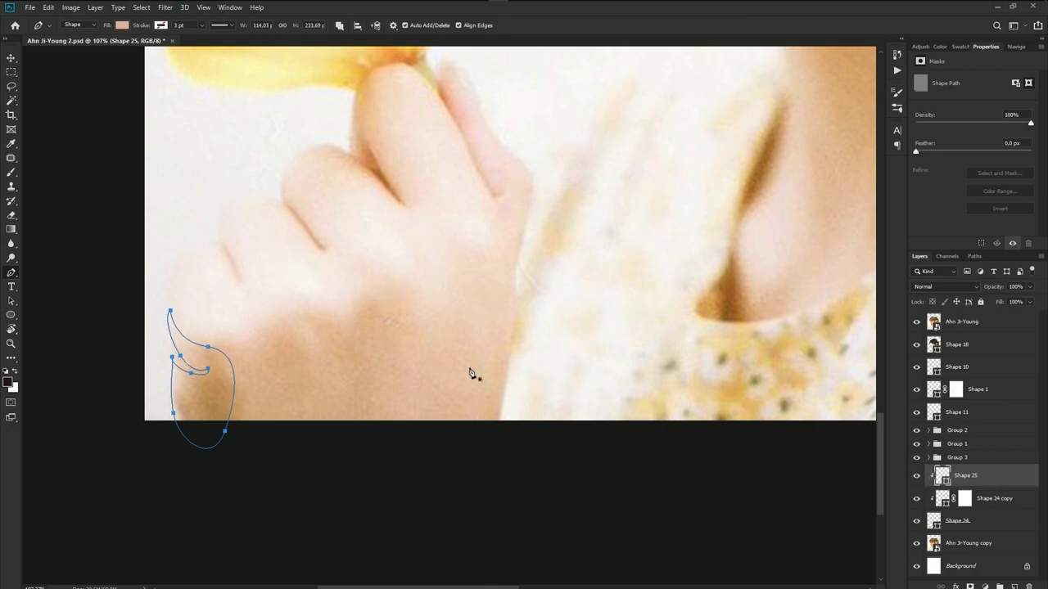
- Add a wavy shadow band across the back of the hand
left_click_drag(251, 342, 264, 336)
mouse_move(311, 309)
left_mouse_down()
mouse_move(355, 330)
mouse_move(386, 283)
mouse_move(424, 309)
mouse_move(352, 353)
mouse_move(274, 320)
left_mouse_up()
left_click_drag(294, 366, 306, 382)
left_click(252, 344)
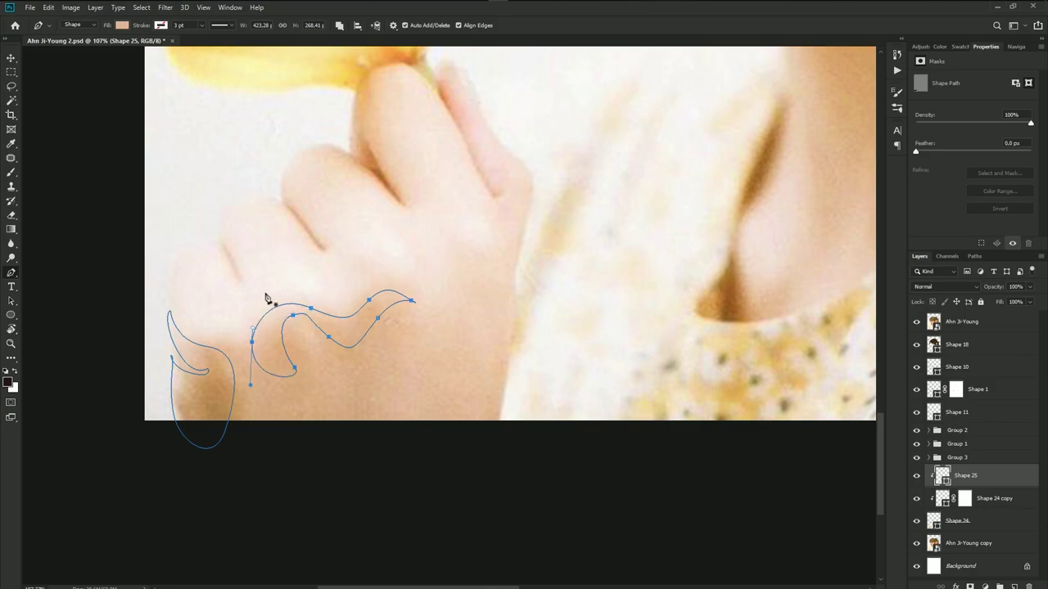
scroll(328, 356, "down", 1)
scroll(401, 352, "down", 1)
scroll(446, 393, "up", 1)
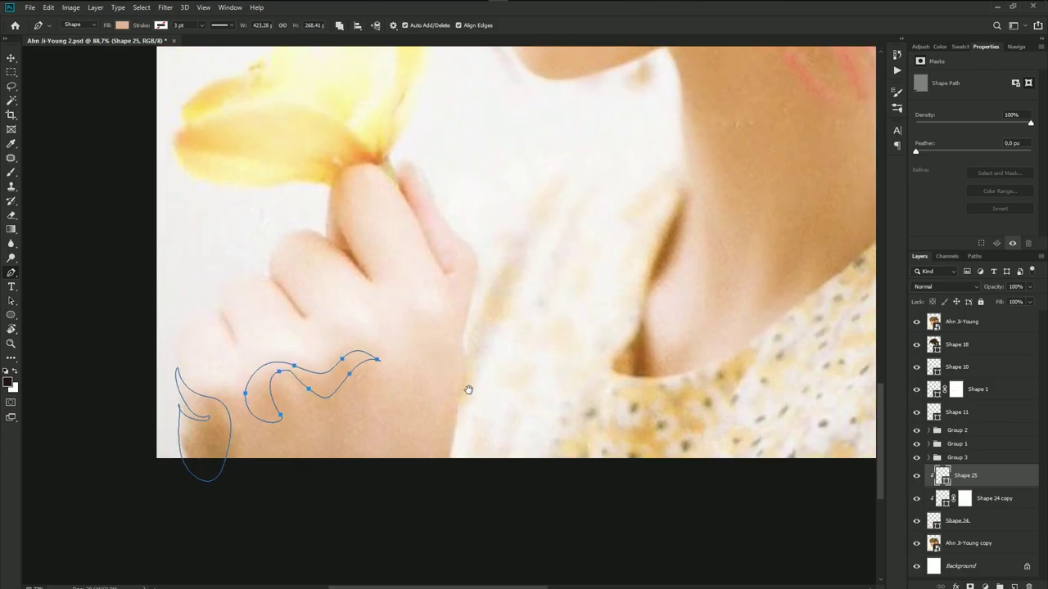
scroll(253, 309, "up", 1)
scroll(221, 336, "up", 1)
- Trace the finger-top shadow over the little, ring, middle and index fingers
left_click(188, 313)
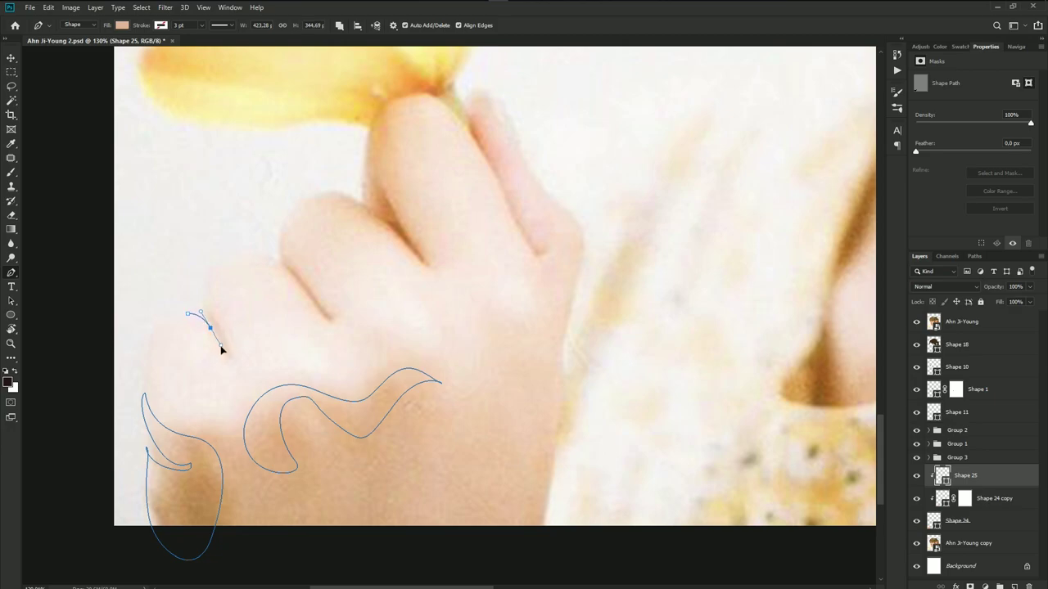
left_click_drag(230, 355, 232, 363)
mouse_move(212, 291)
left_mouse_down()
mouse_move(216, 270)
mouse_move(213, 293)
left_mouse_up()
left_click_drag(267, 259, 284, 268)
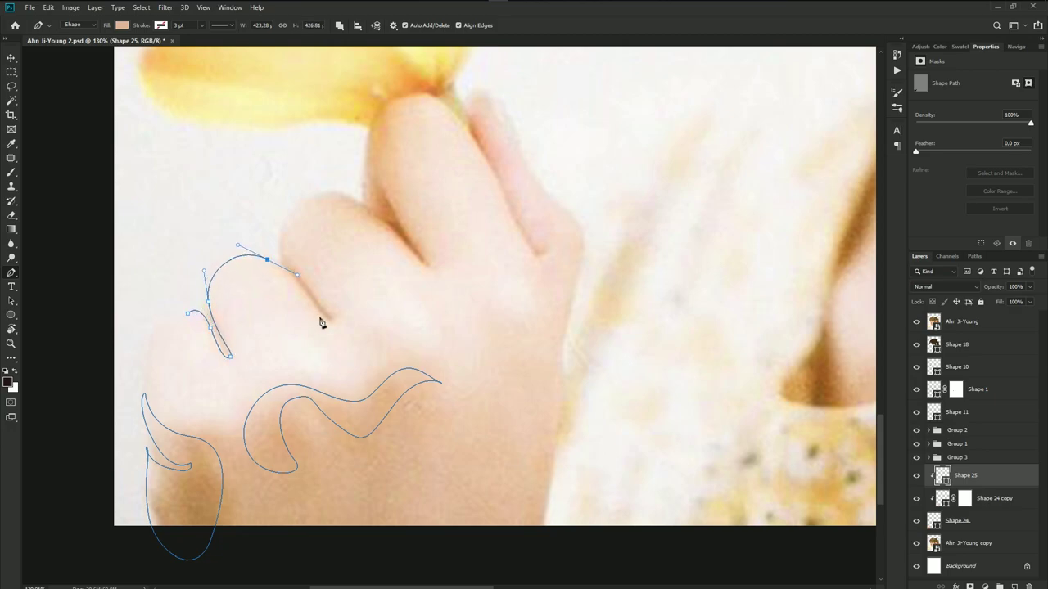
left_click_drag(335, 322, 354, 320)
left_click_drag(339, 197, 371, 206)
left_click_drag(430, 267, 452, 272)
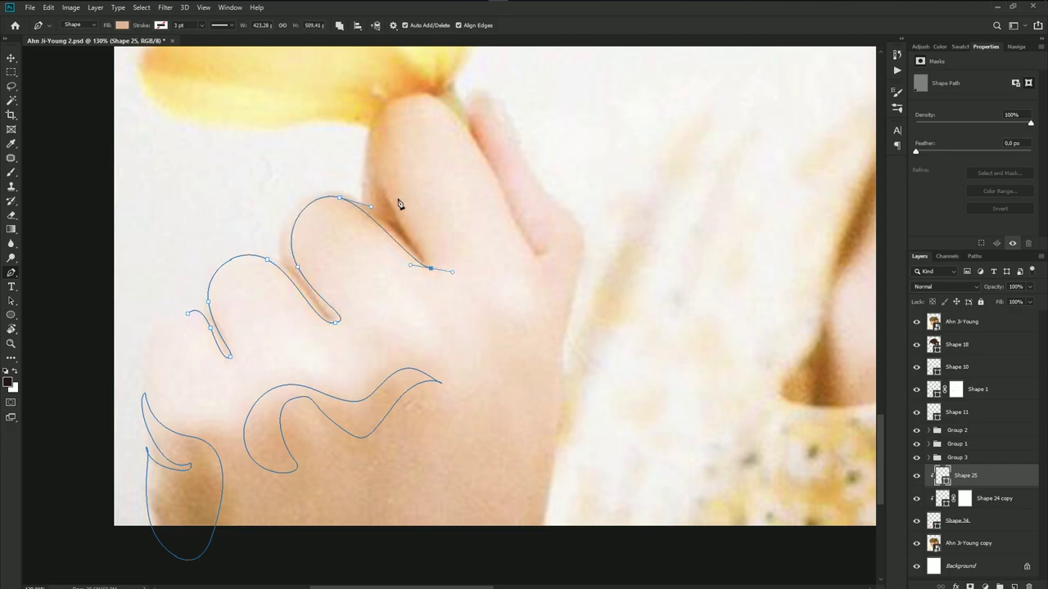
left_click_drag(391, 190, 379, 131)
mouse_move(392, 190)
left_mouse_down()
mouse_move(372, 109)
mouse_move(380, 94)
mouse_move(452, 112)
left_mouse_up()
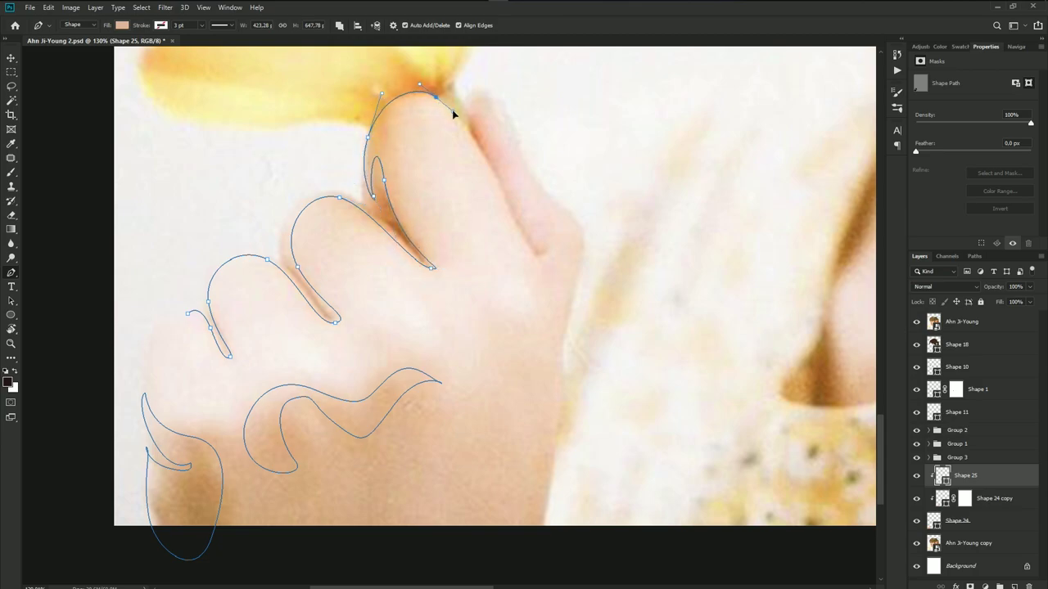
- Continue the finger shadow around the index fingertip and close it over the hand's top
left_click(497, 183)
left_click(514, 223)
left_click_drag(553, 254, 575, 246)
left_click_drag(528, 221, 504, 162)
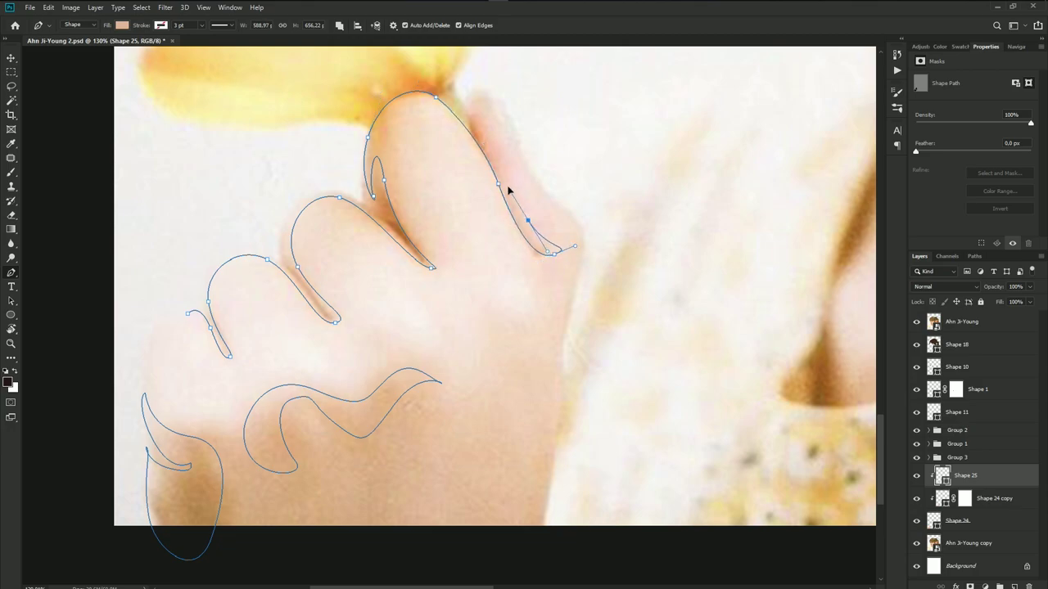
left_click(478, 104)
left_click(505, 99)
left_click_drag(454, 72, 387, 74)
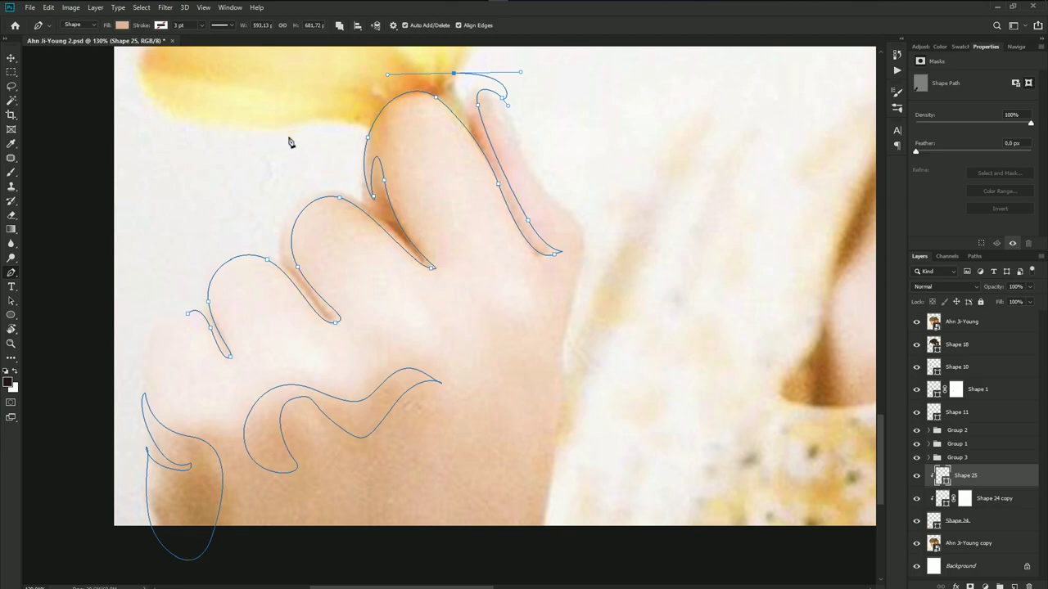
left_click_drag(296, 129, 222, 190)
left_click(170, 279)
left_click(188, 312)
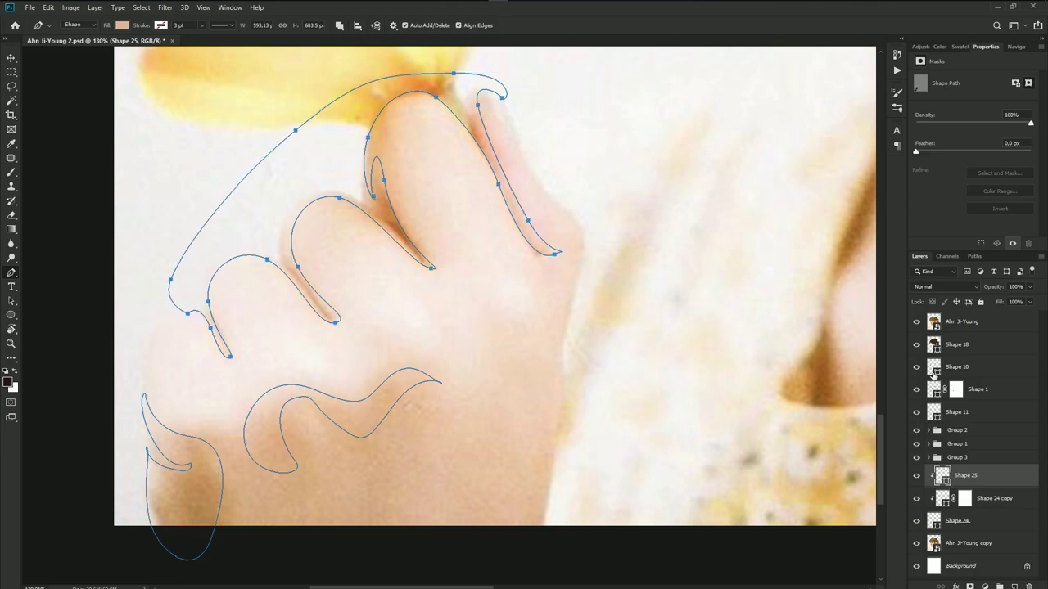
- Scroll back down to view the finished hand shadows
scroll(643, 339, "down", 4)
scroll(690, 323, "down", 2)
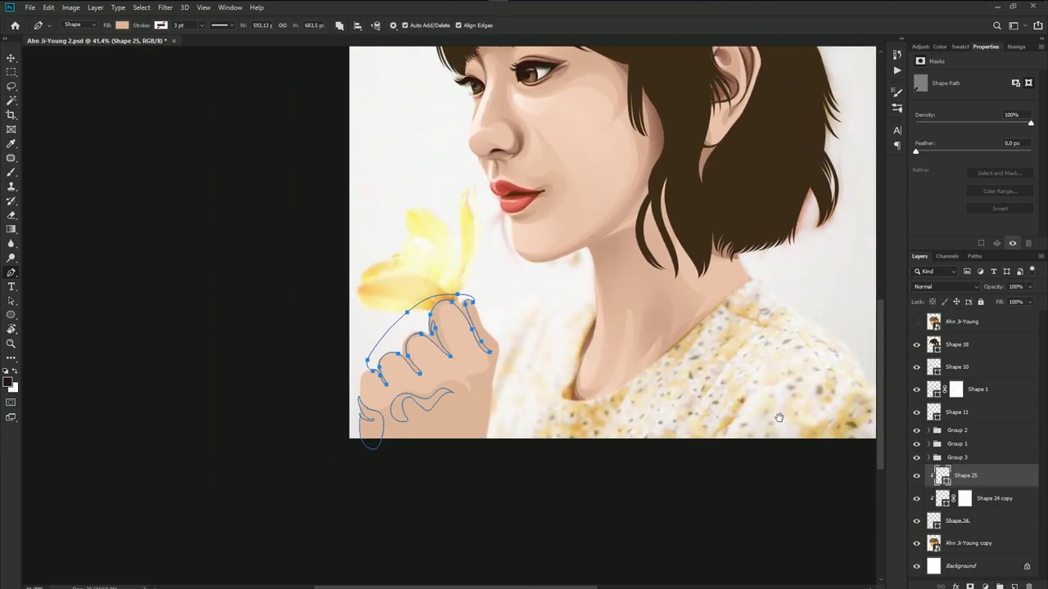
- Give the Shape 25 shadows a darker skin tone sampled from the portrait
double_click(942, 474)
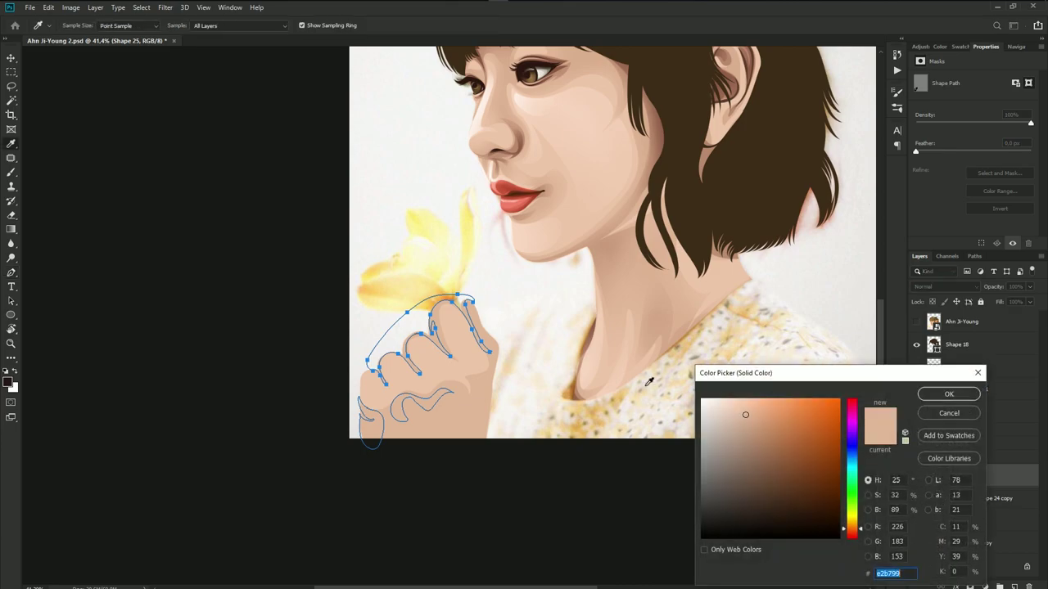
left_click(586, 346)
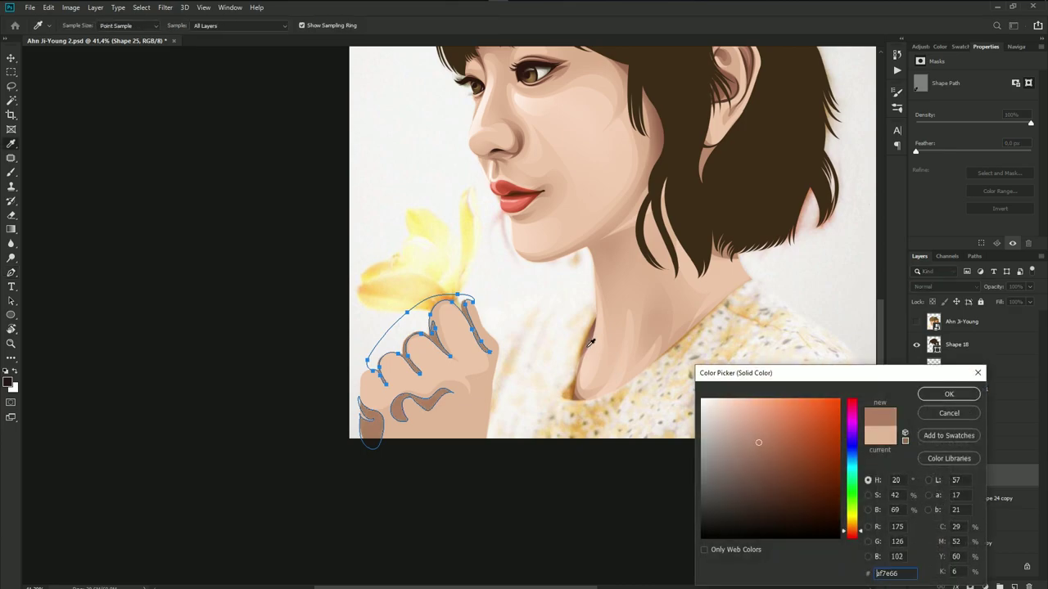
left_click(602, 249)
left_click(663, 170)
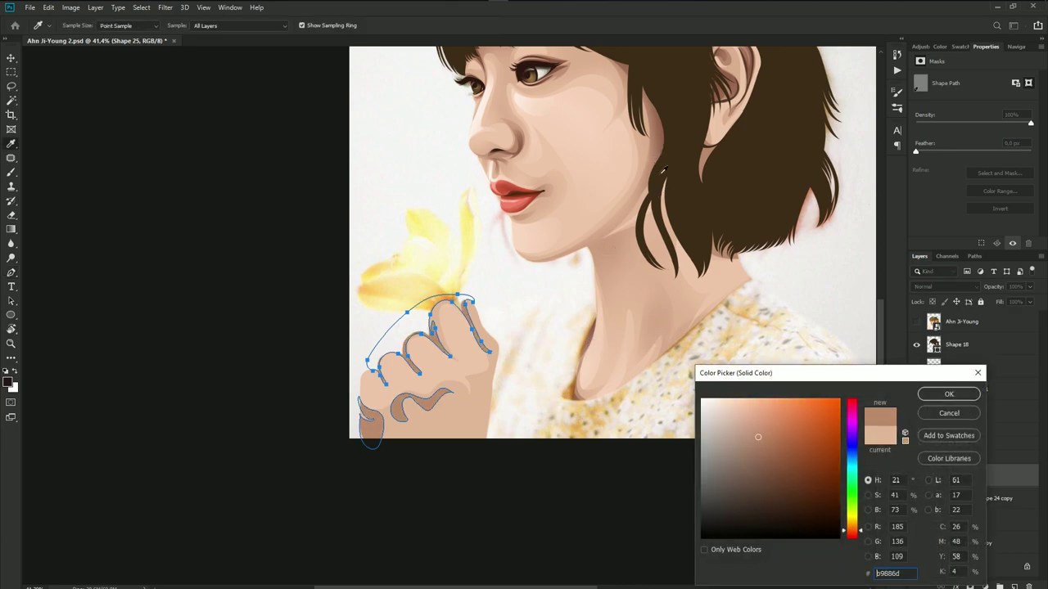
left_click(947, 395)
left_click(961, 321)
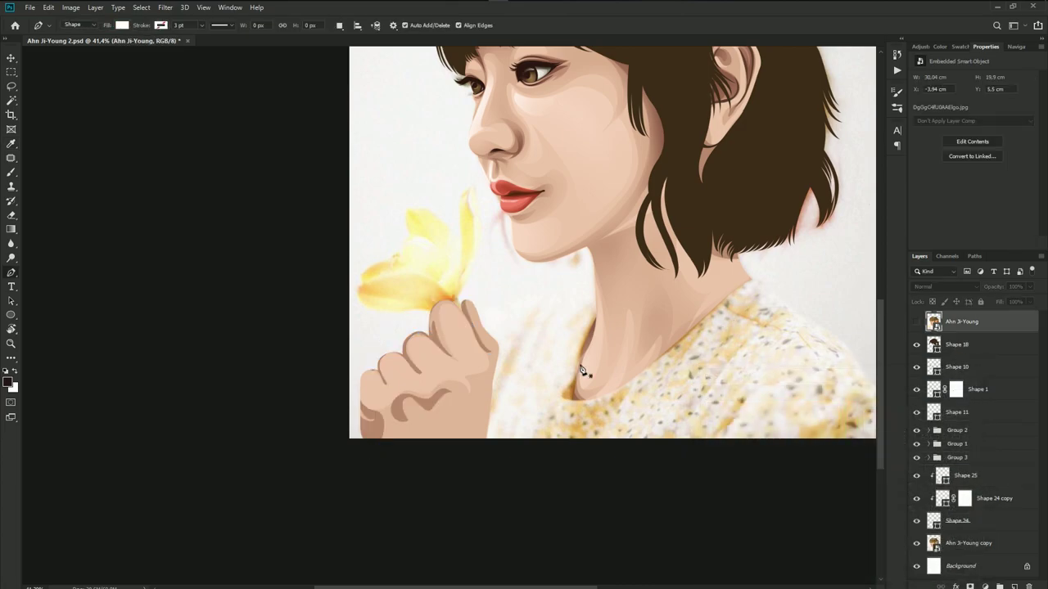
scroll(411, 439, "down", 2)
scroll(411, 440, "up", 2)
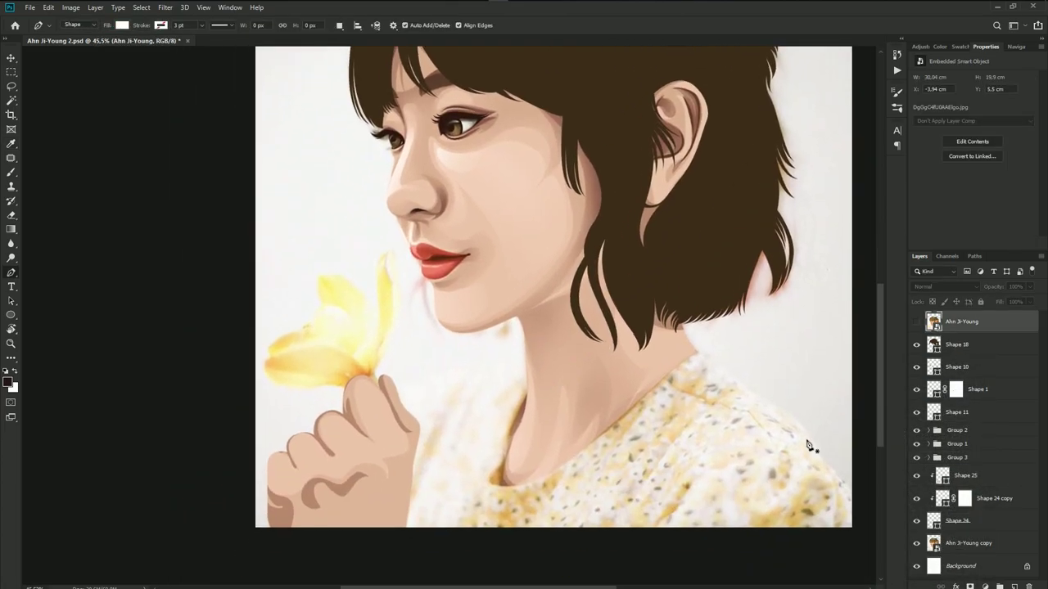
- Shift the shadow colour to redder b5836a and add a layer mask to Shape 25
double_click(941, 476)
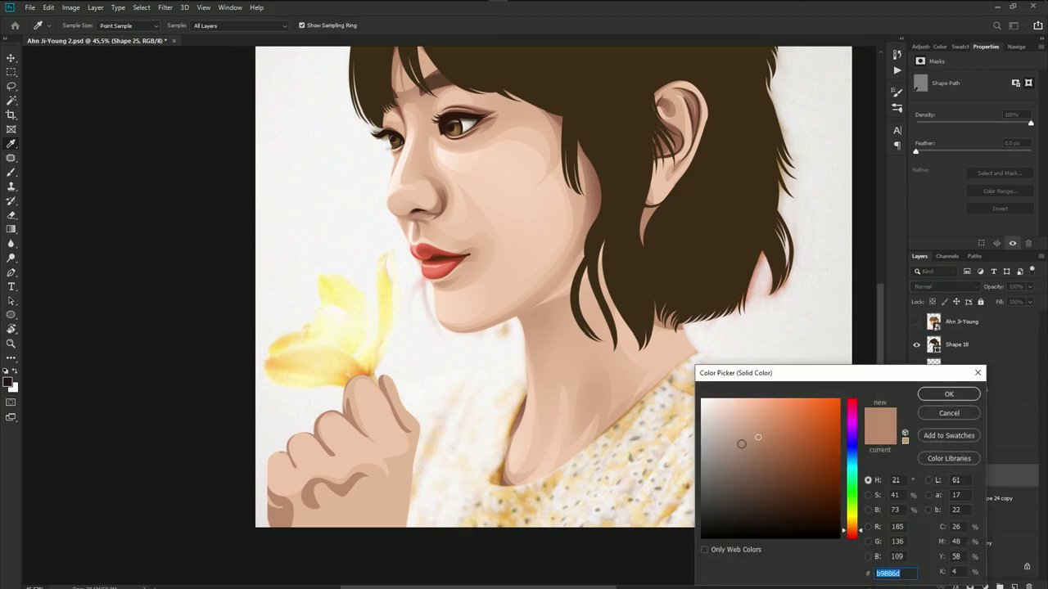
left_click(401, 480)
left_click(754, 443)
left_click_drag(849, 533, 852, 535)
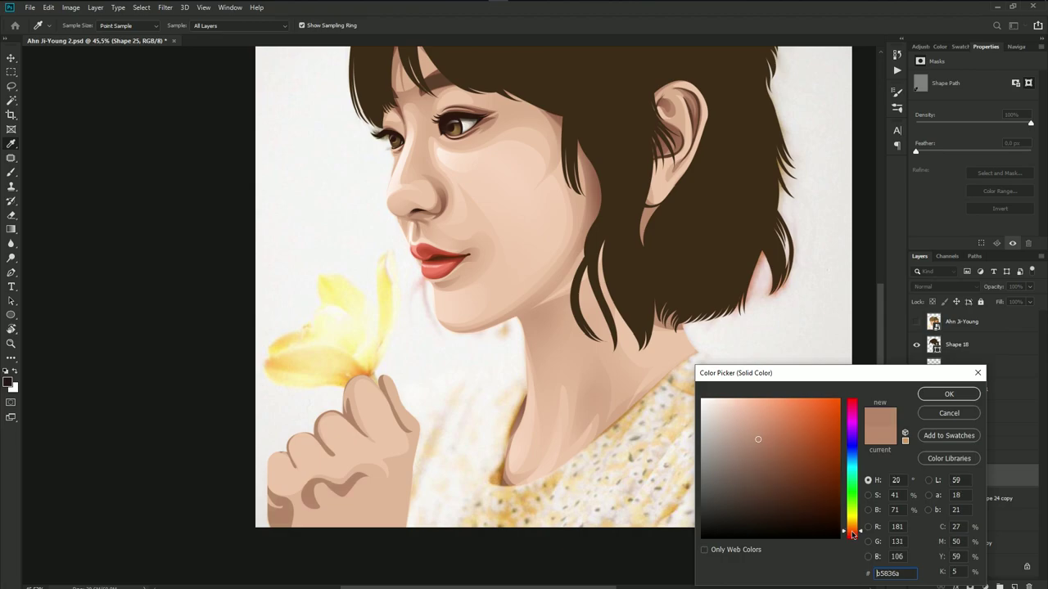
left_click(948, 394)
scroll(376, 455, "up", 3)
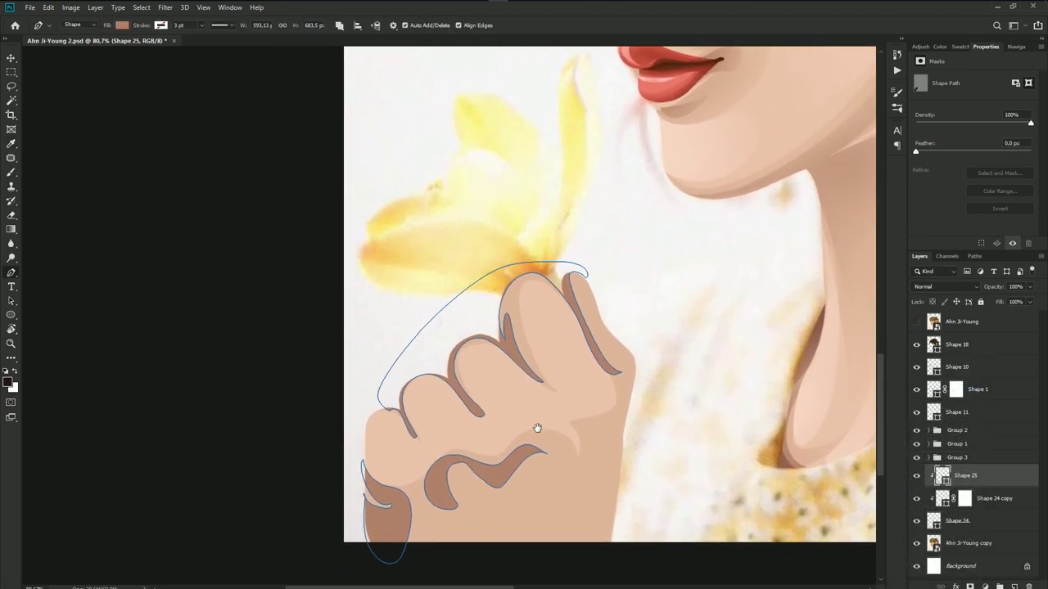
left_click(970, 586)
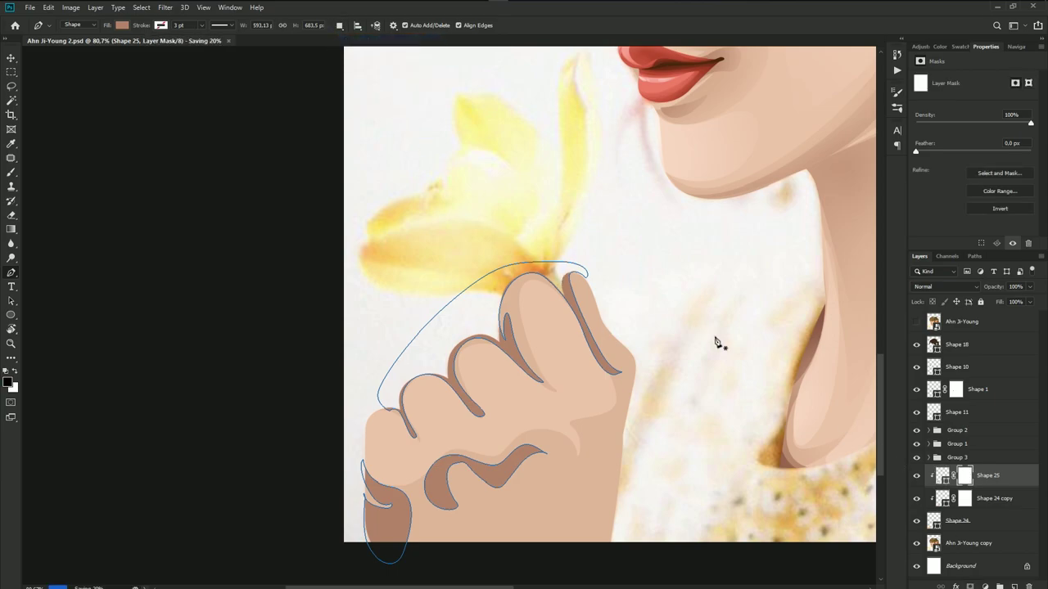
scroll(456, 468, "up", 2)
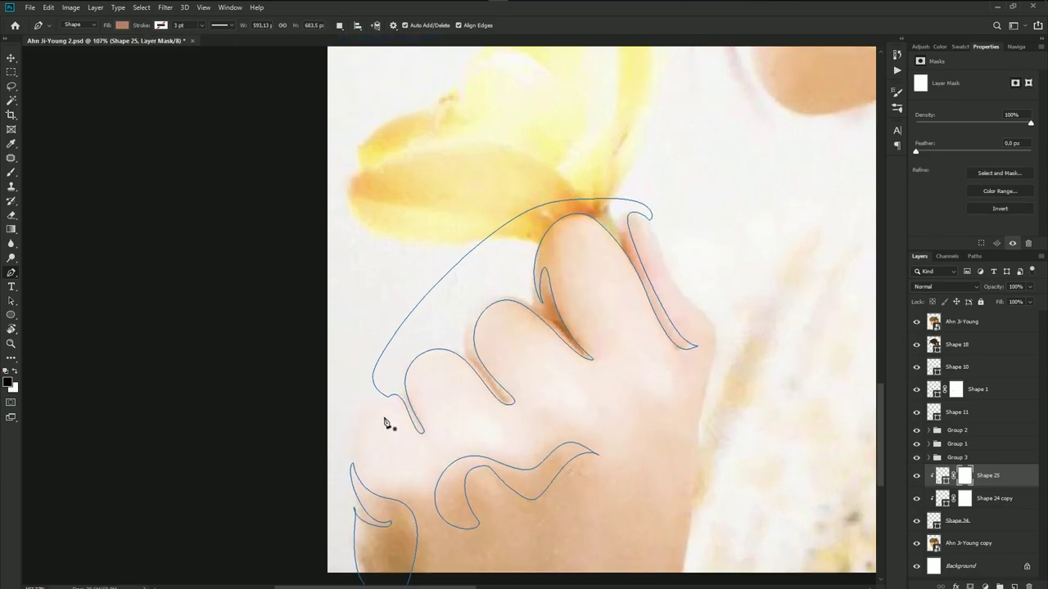
- Trace a closed highlight shape along the outer finger with the Pen tool
left_click_drag(372, 399, 354, 406)
left_click_drag(379, 477, 397, 494)
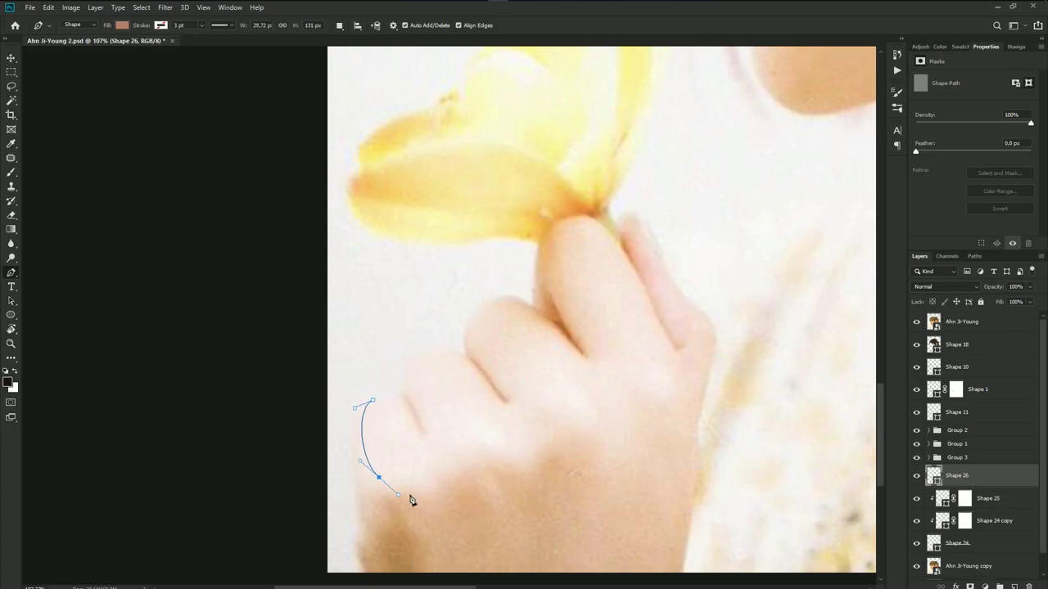
left_click(439, 468)
left_click_drag(509, 450, 545, 465)
left_click_drag(477, 421, 449, 414)
left_click_drag(441, 358, 417, 374)
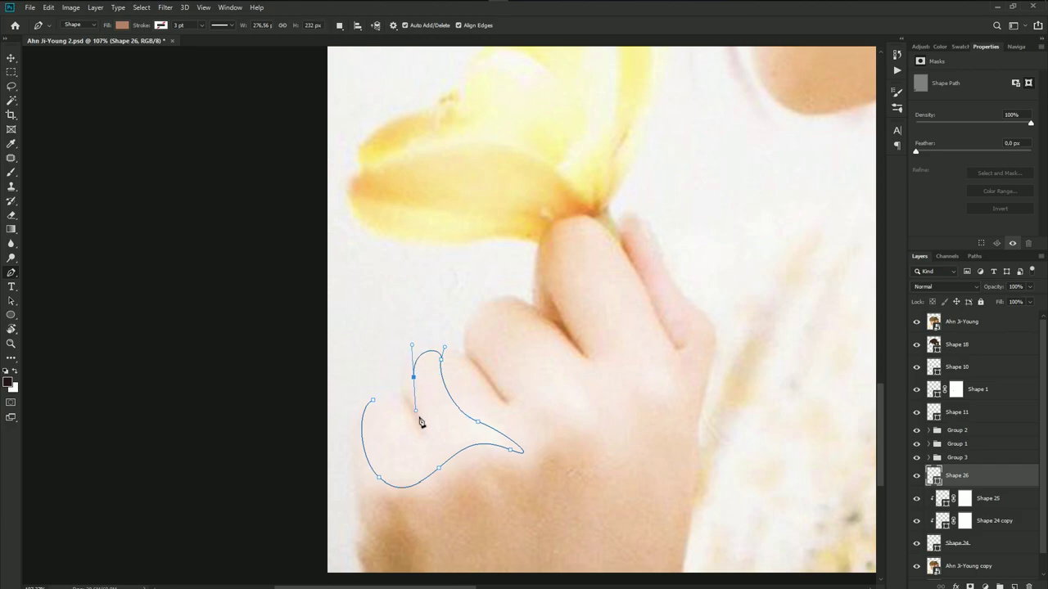
left_click_drag(433, 441, 407, 434)
left_click(410, 437)
left_click(372, 400)
- Draw a second highlight shape on the next finger toward the knuckle
left_click_drag(487, 397, 428, 410)
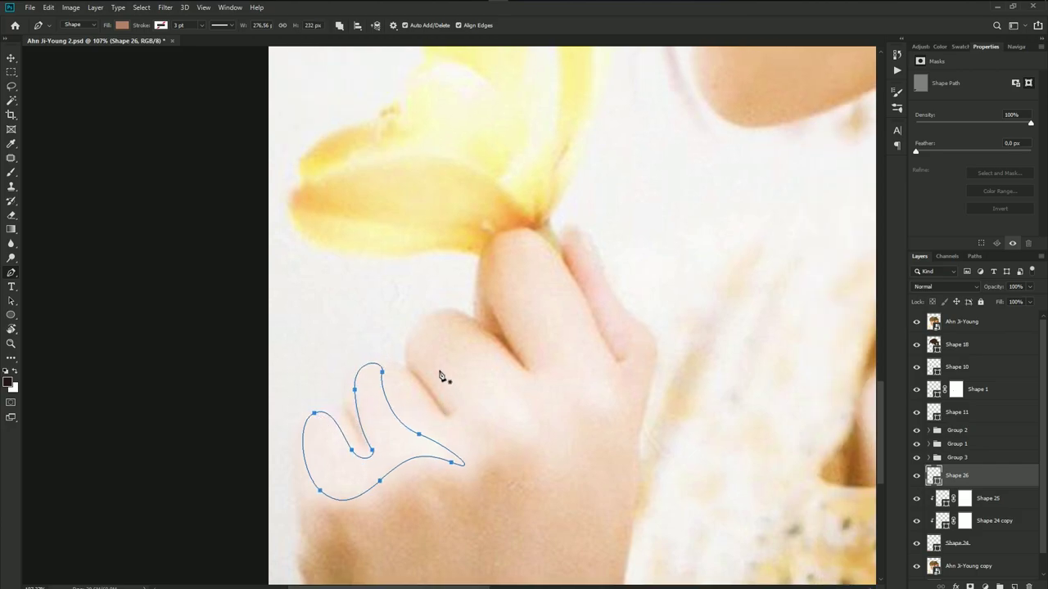
left_click_drag(419, 362, 435, 380)
left_click(483, 423)
left_click(538, 441)
left_click_drag(504, 390, 426, 351)
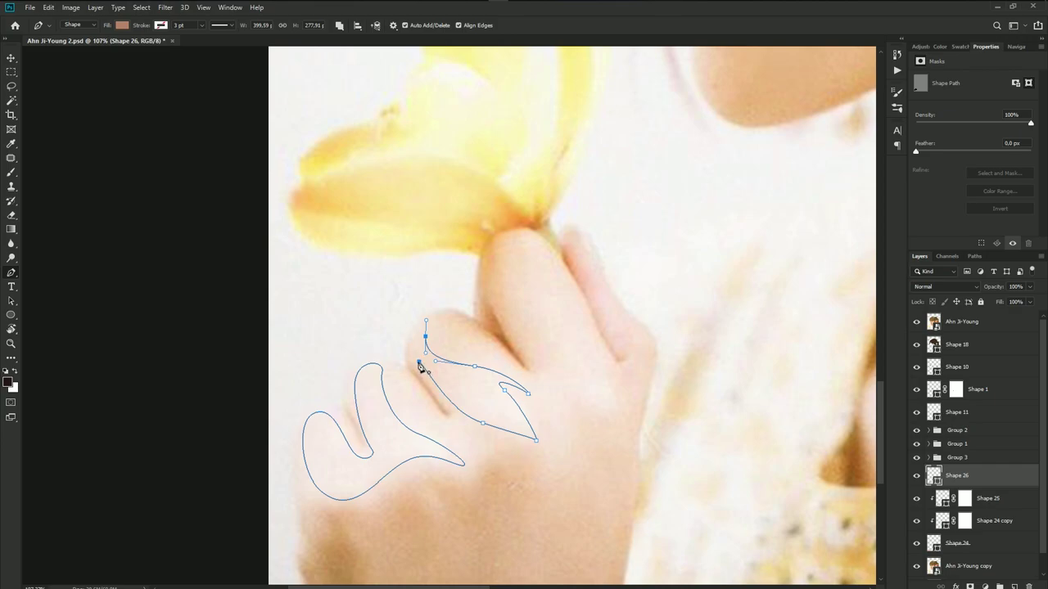
left_click(419, 362)
- Add a third highlight shape covering the index finger
left_click_drag(558, 260, 573, 277)
left_click_drag(613, 377, 601, 410)
left_click_drag(574, 370, 544, 373)
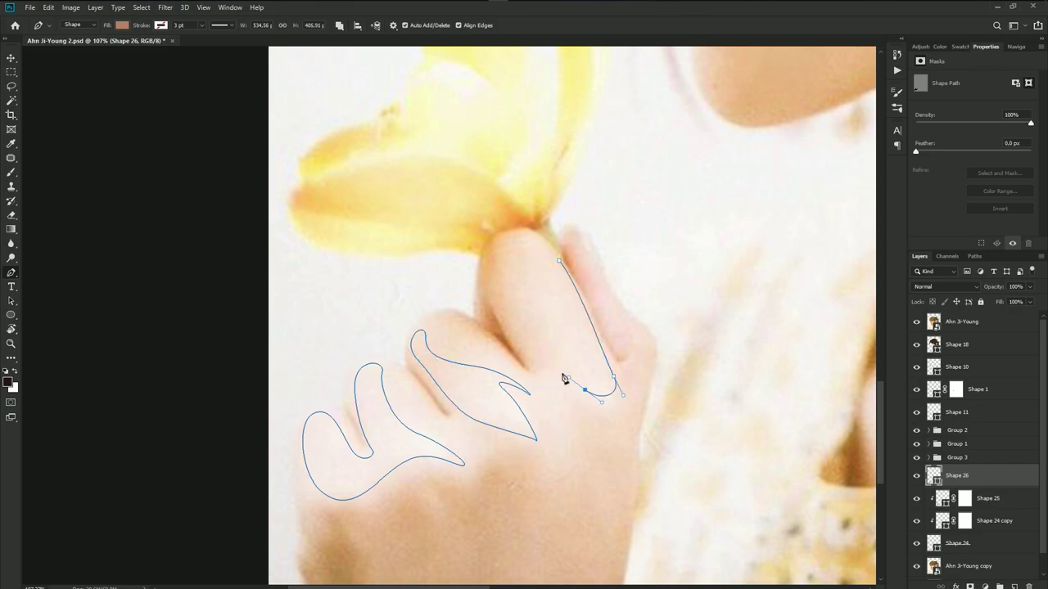
left_click_drag(531, 260, 507, 245)
left_click(558, 262)
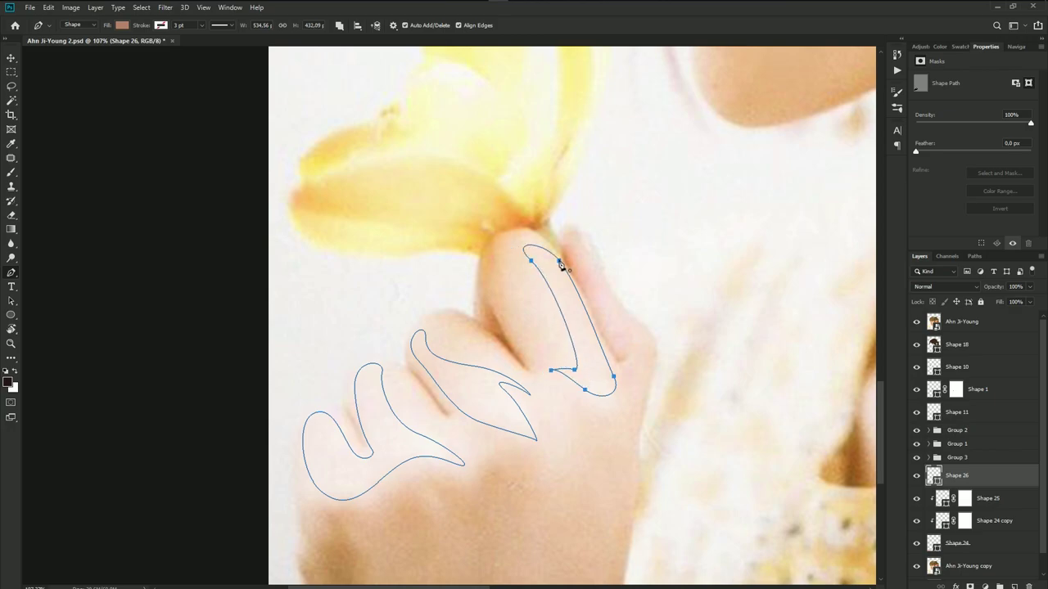
- Clip the highlight layer to the hand with Ctrl+Alt+G and give it a pale fill
left_click(917, 322)
key("ctrl+alt+g")
left_click(916, 321)
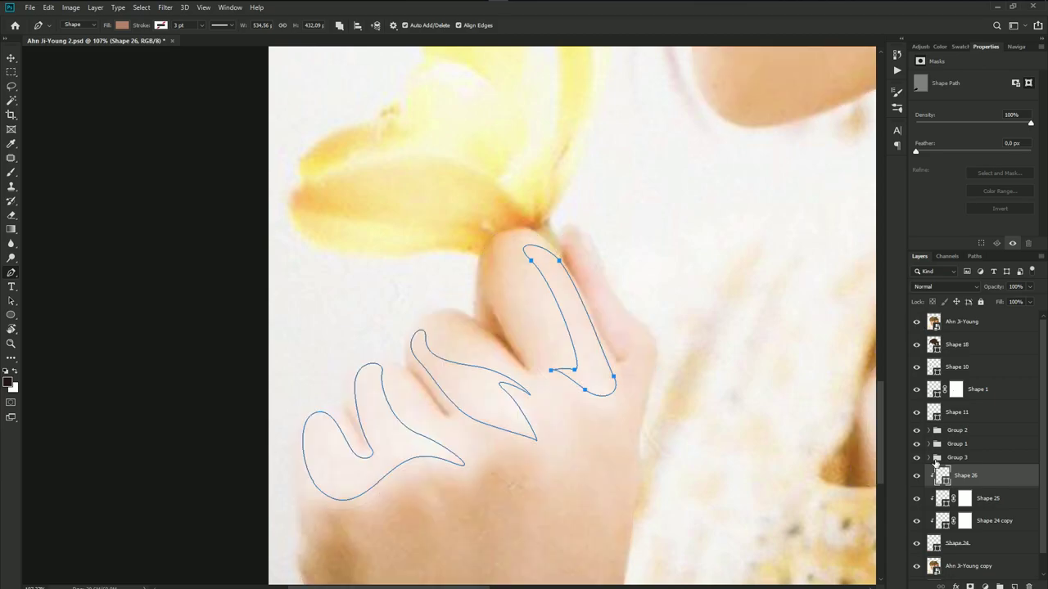
double_click(941, 477)
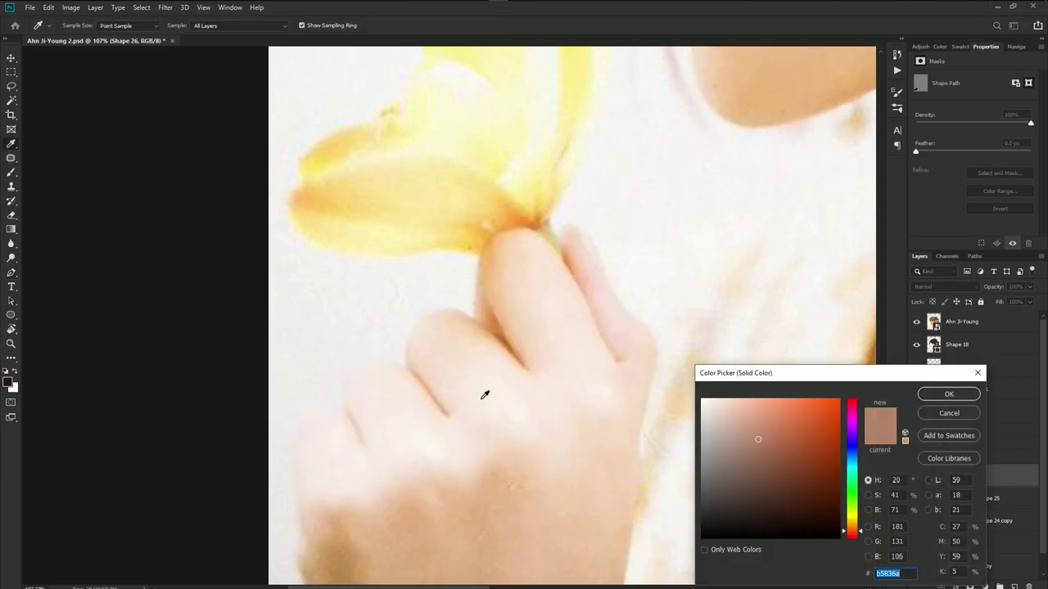
left_click(949, 394)
- Change the highlight fill to a warmer light peach, fee0cc
left_click(916, 321)
key("p")
scroll(600, 398, "down", 5)
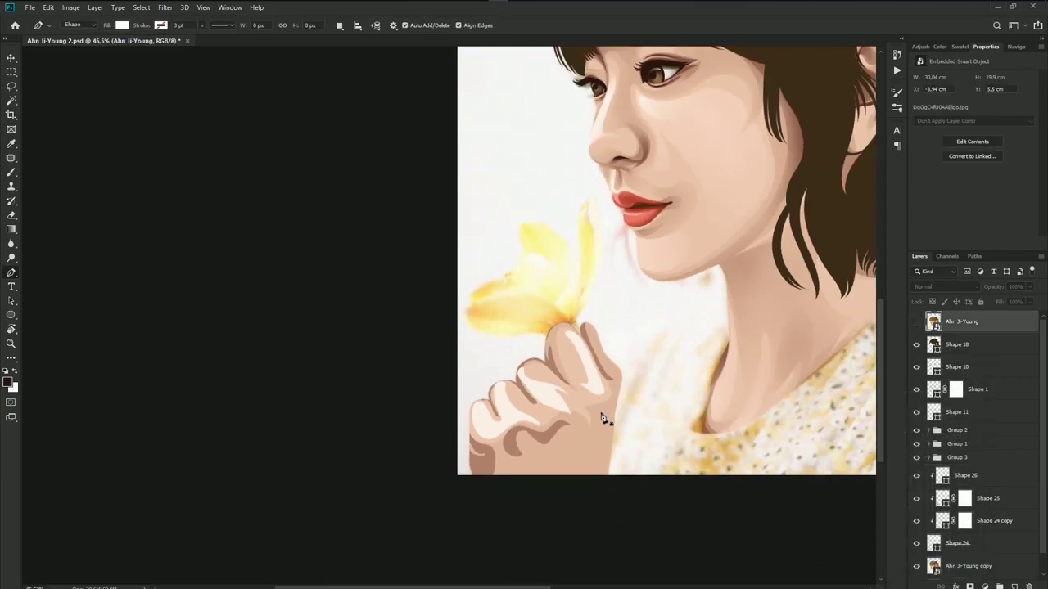
scroll(601, 405, "right", 3)
scroll(601, 405, "down", 1)
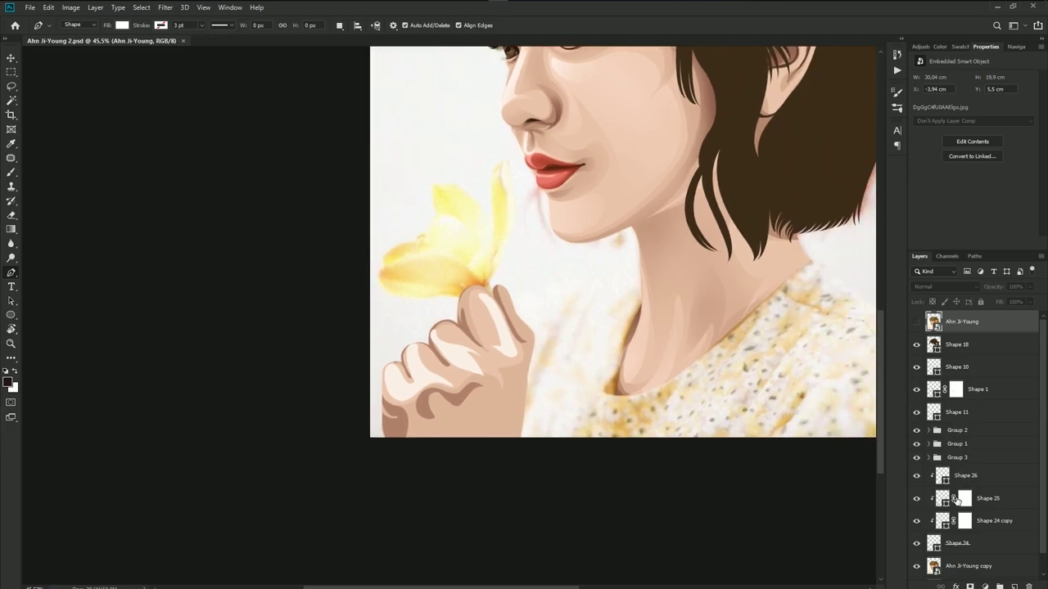
double_click(943, 479)
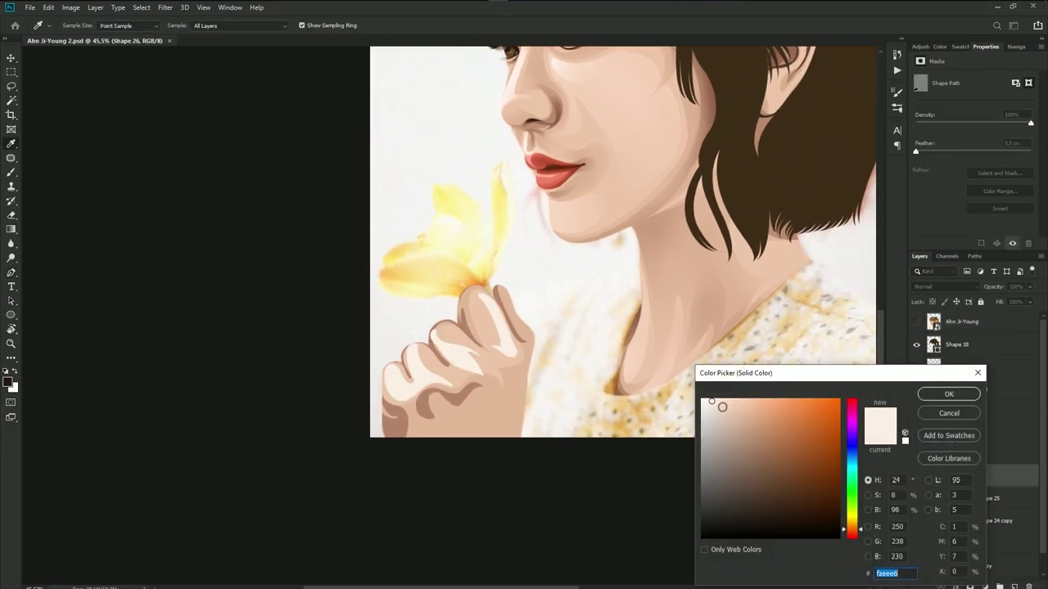
left_click_drag(721, 407, 727, 400)
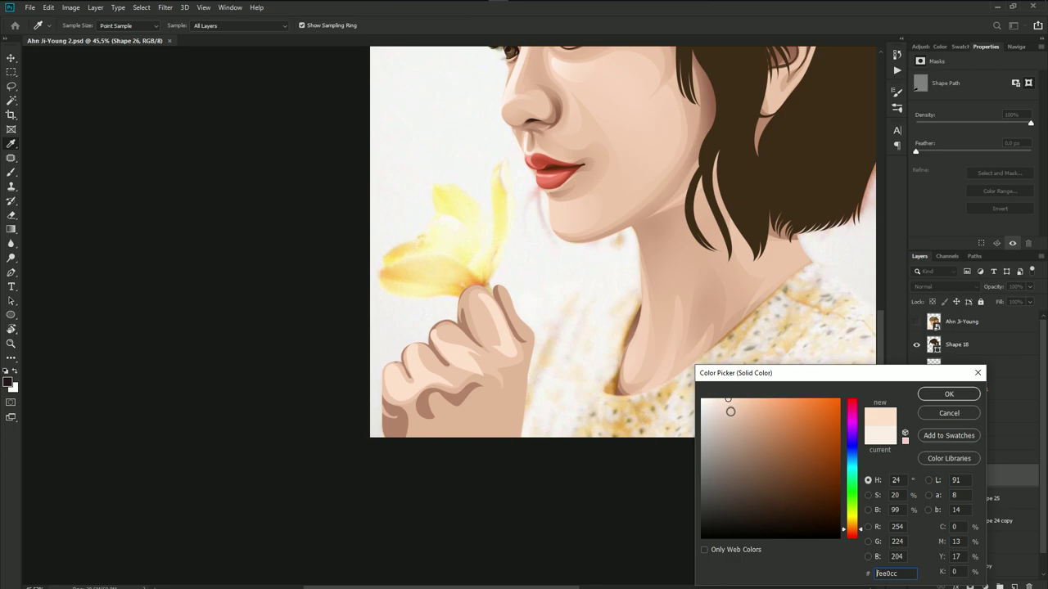
left_click(948, 394)
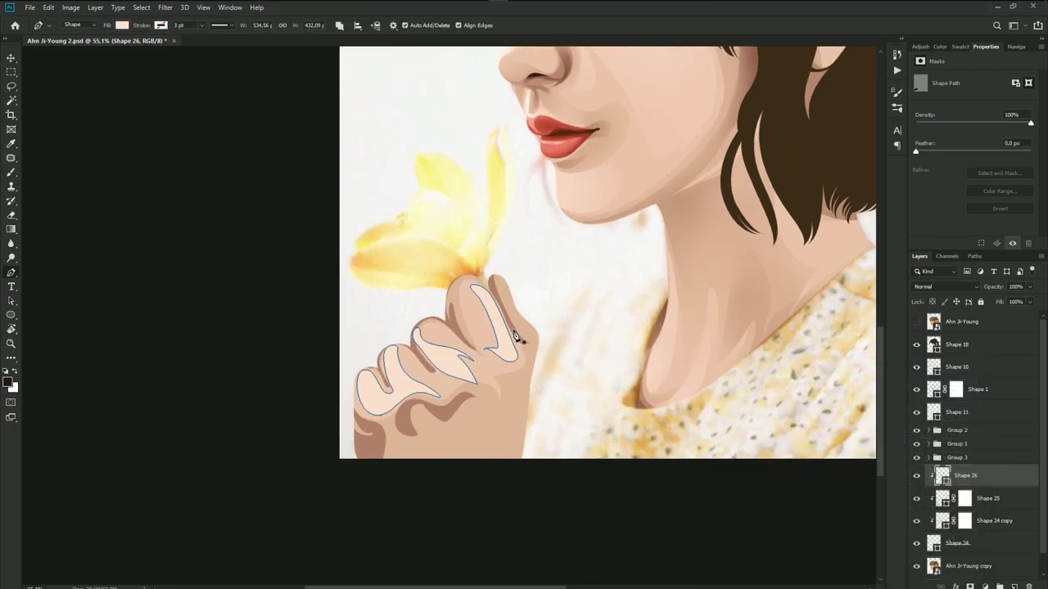
- Draw a highlight stripe along the index finger's edge up to the fingertip
scroll(592, 355, "up", 5)
left_click(916, 322)
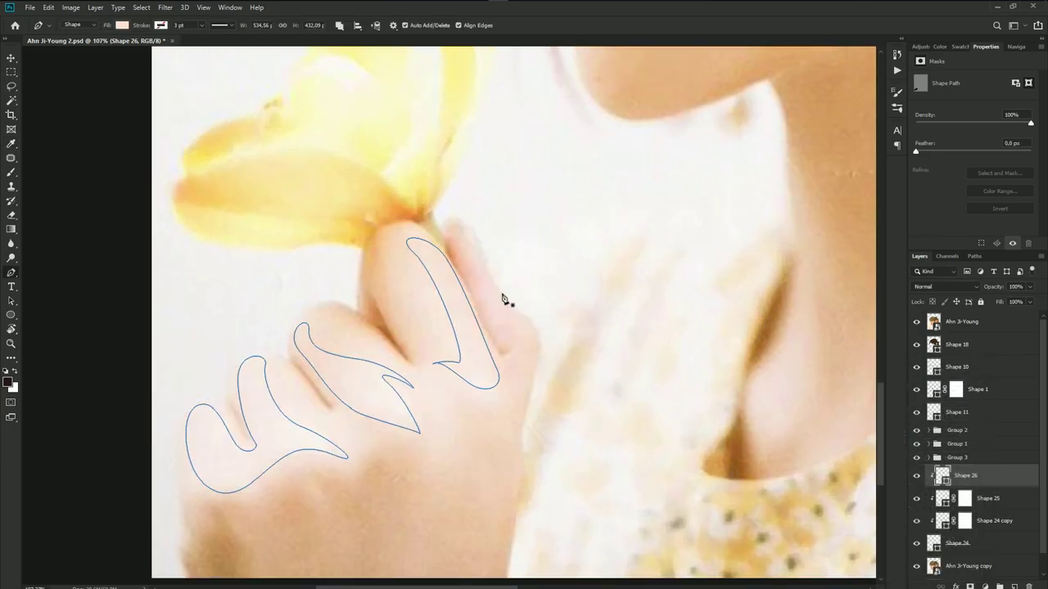
scroll(483, 262, "up", 3)
left_click(454, 206)
left_click_drag(496, 340, 557, 414)
left_click_drag(537, 330, 501, 300)
left_click_drag(483, 225, 473, 193)
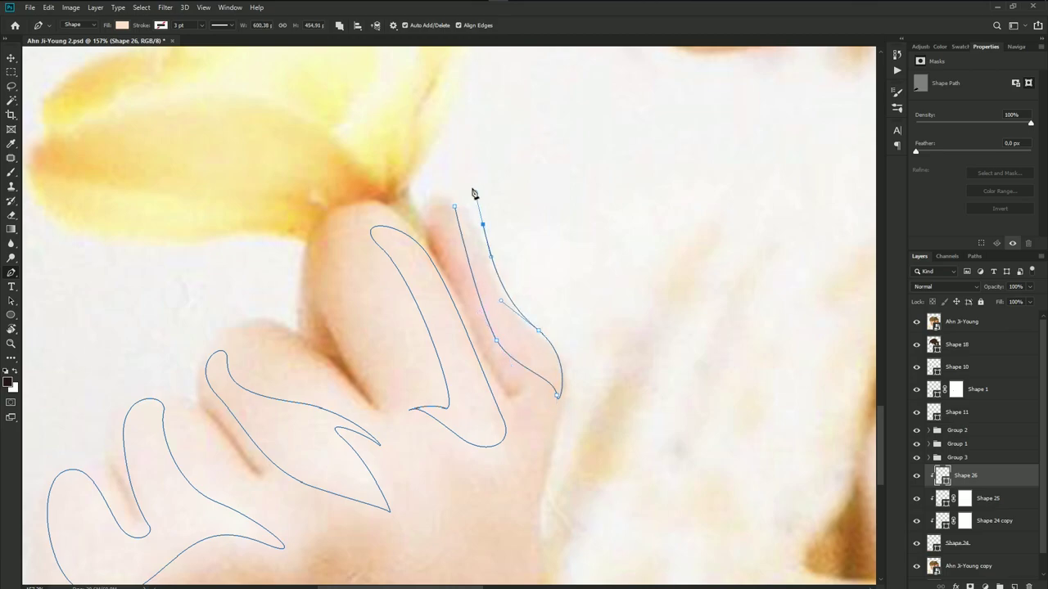
left_click(455, 207)
- Save the document and add a layer mask to Shape 26
left_click(946, 327)
scroll(515, 307, "down", 5)
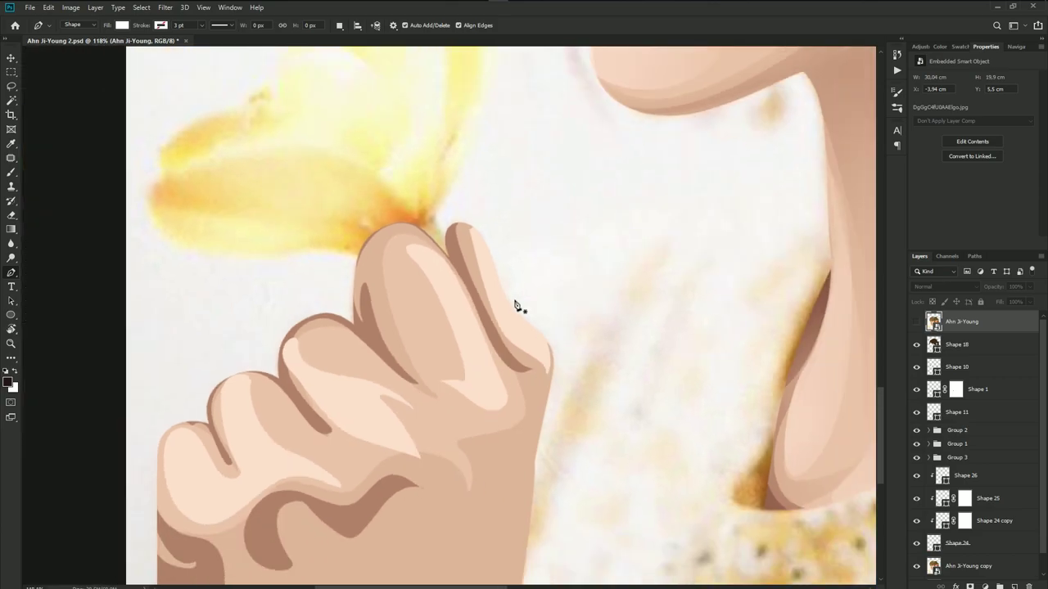
key("ctrl+s")
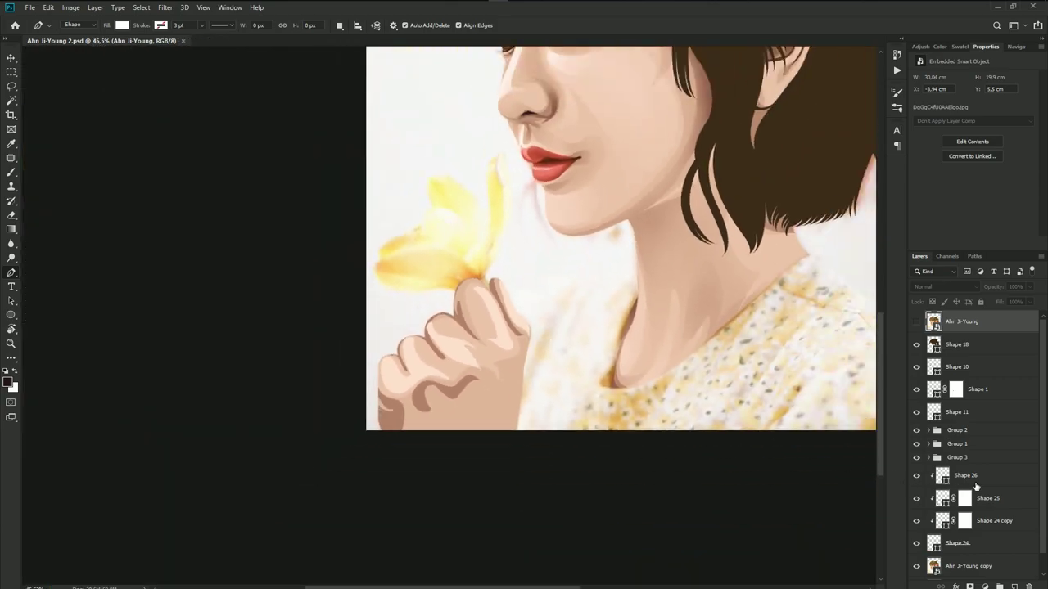
left_click(978, 478)
left_click(971, 586)
- Paint on the Shape 25 mask with a 300 px soft brush to soften the finger shadow wave
key("b")
scroll(487, 352, "up", 2)
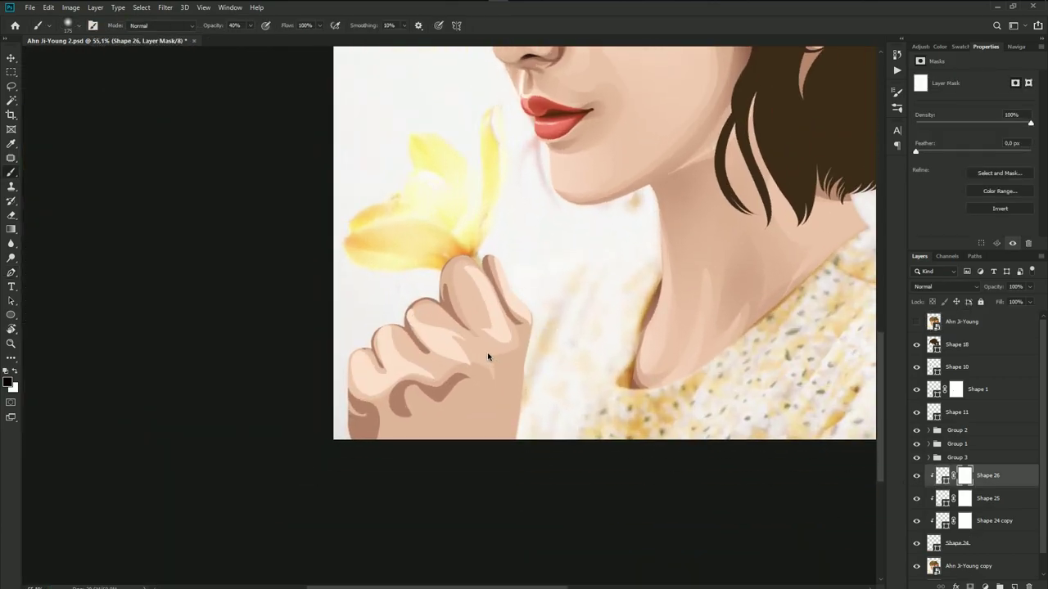
scroll(487, 352, "up", 1)
key("bracketright")
key("bracketright")
key("bracketright")
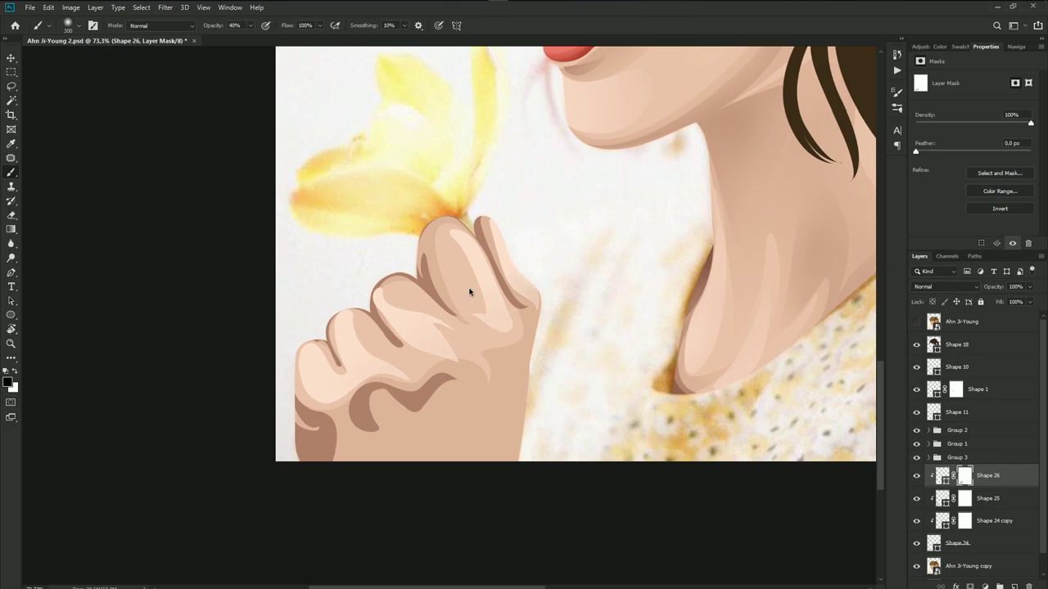
left_click(964, 499)
mouse_move(439, 354)
left_mouse_down()
mouse_move(434, 369)
mouse_move(402, 374)
mouse_move(339, 327)
left_mouse_up()
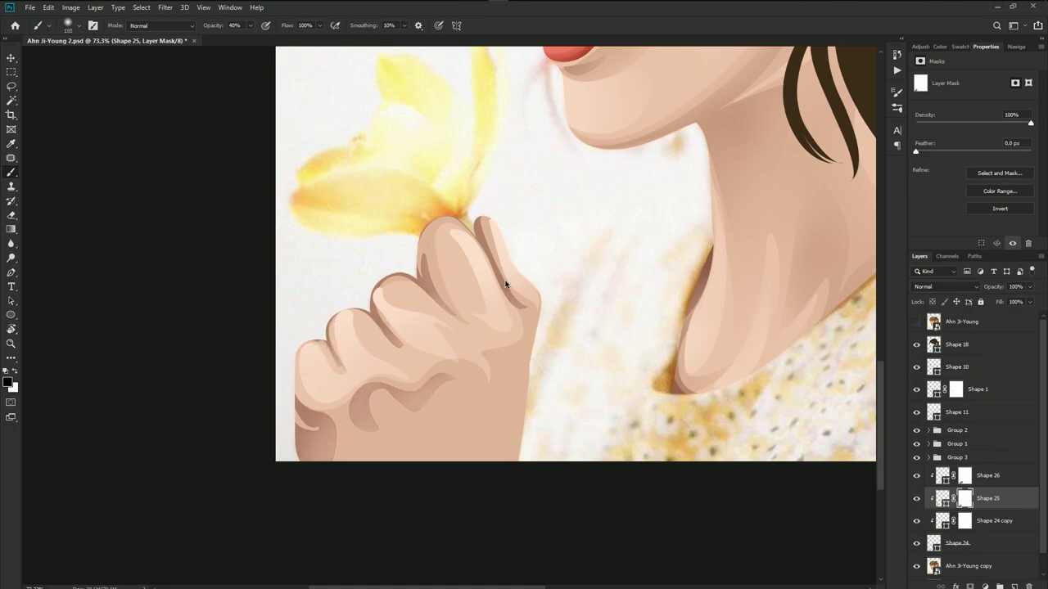
- Show the reference photo and undo a stray pen point on the hand's right edge
scroll(462, 356, "down", 2)
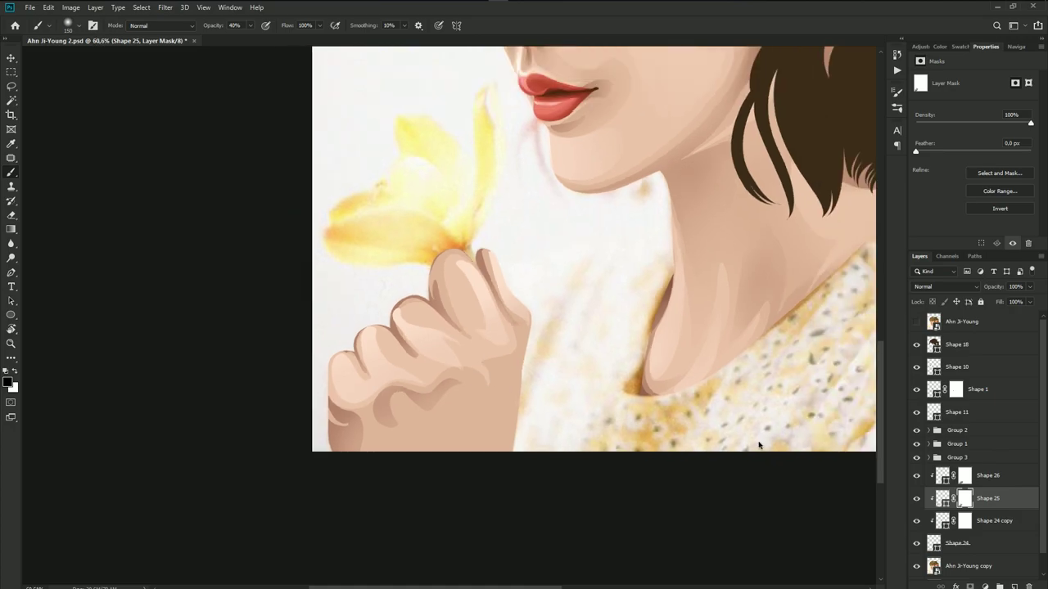
key("p")
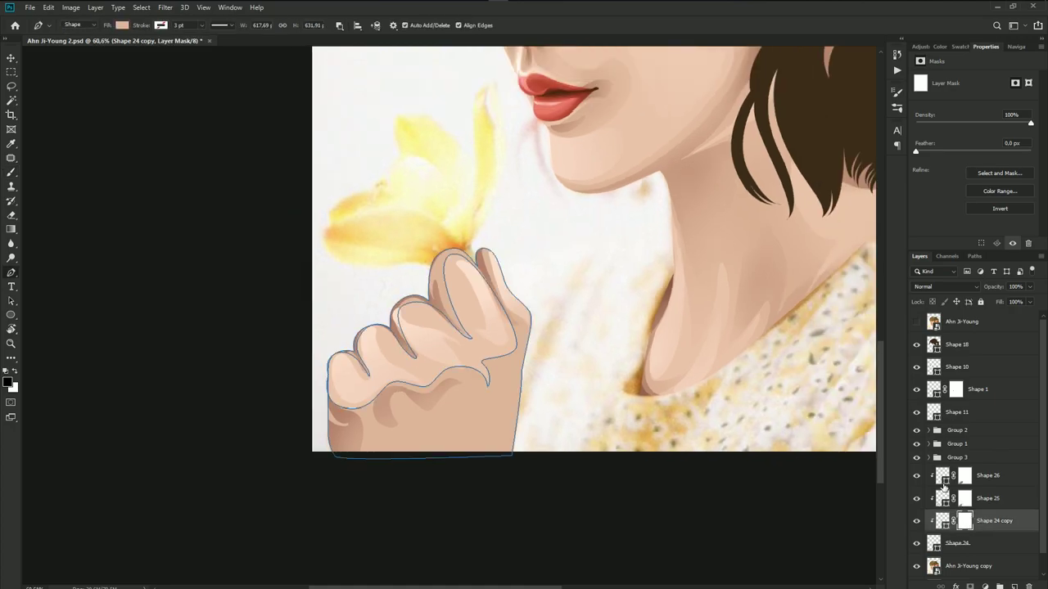
left_click(917, 323)
scroll(483, 405, "up", 2)
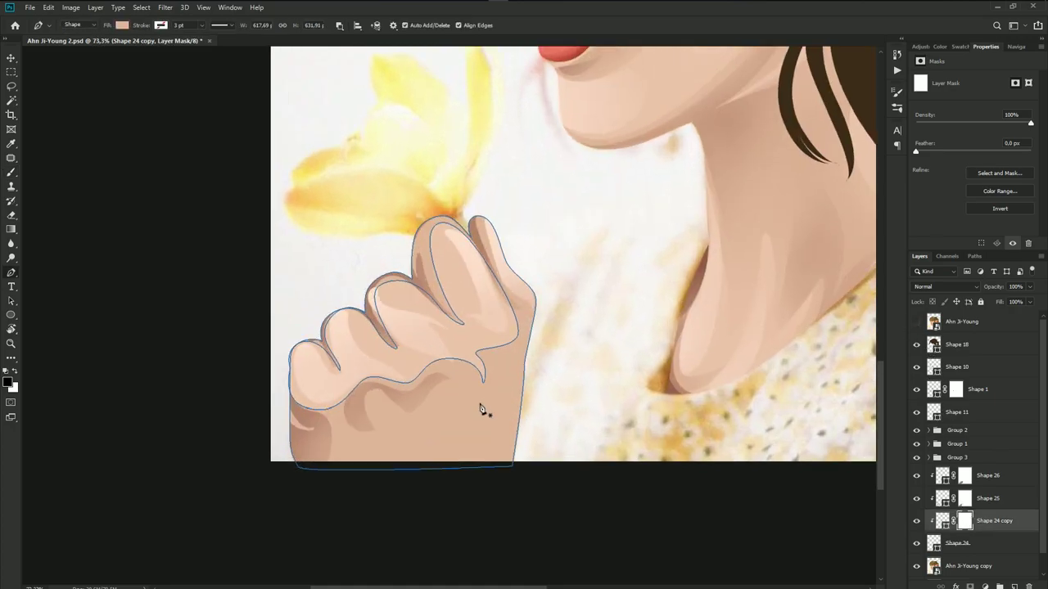
scroll(499, 399, "up", 2)
left_click(917, 323)
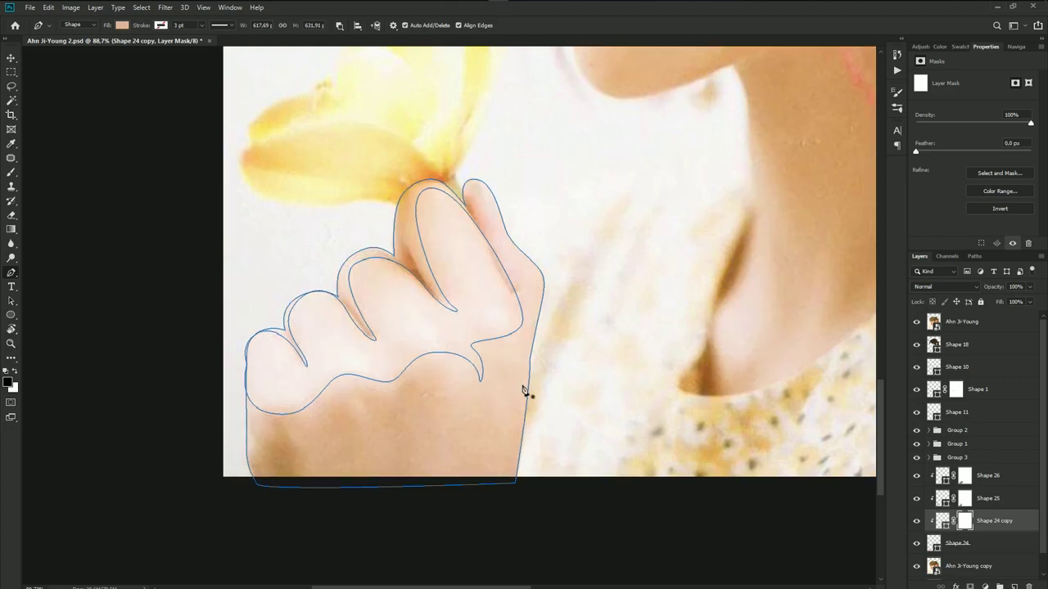
left_click_drag(511, 368, 493, 355)
key("ctrl+z")
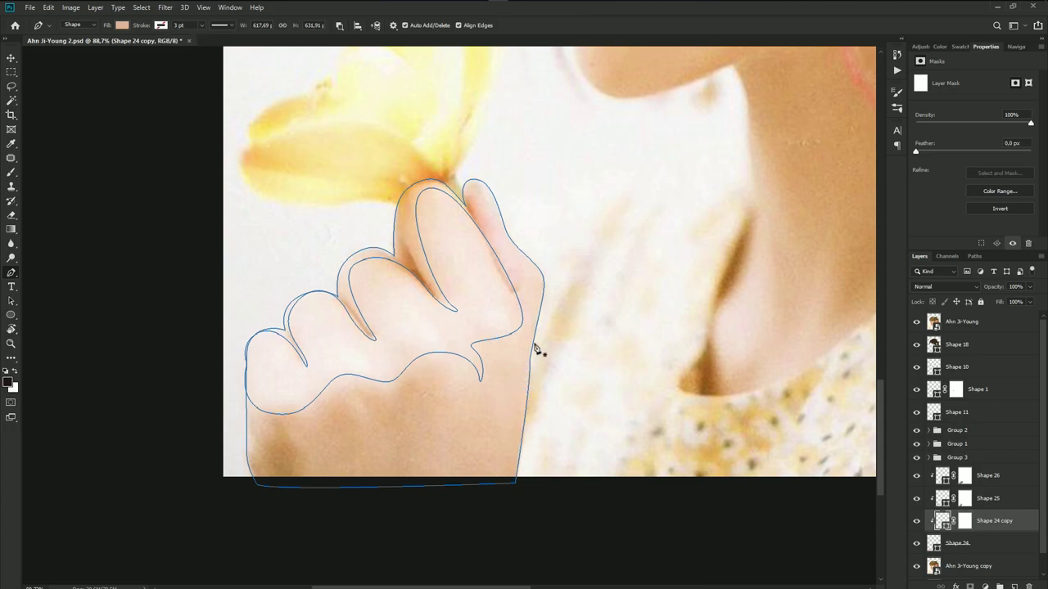
- Outline a shadow shape across the back of the hand below the knuckles
left_click_drag(478, 396, 403, 414)
left_click_drag(387, 449, 367, 461)
left_click_drag(360, 416, 358, 428)
left_click_drag(358, 473, 346, 506)
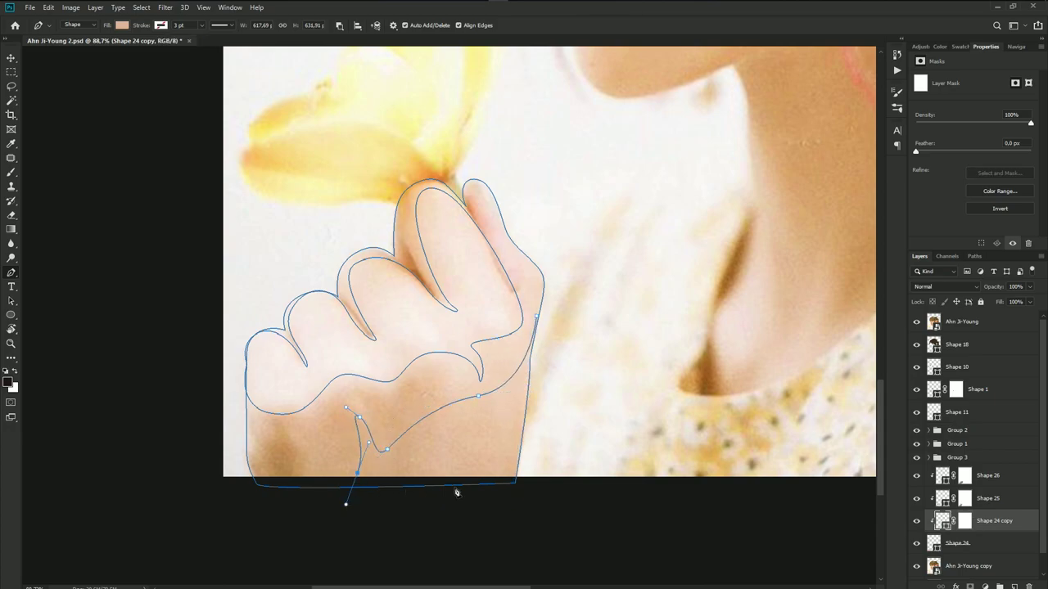
left_click_drag(524, 480, 557, 492)
key("ctrl+z")
left_click(493, 495)
left_click(513, 418)
- Hide the reference photo, select the Shape 24 copy mask for brushing, and save
left_click(950, 323)
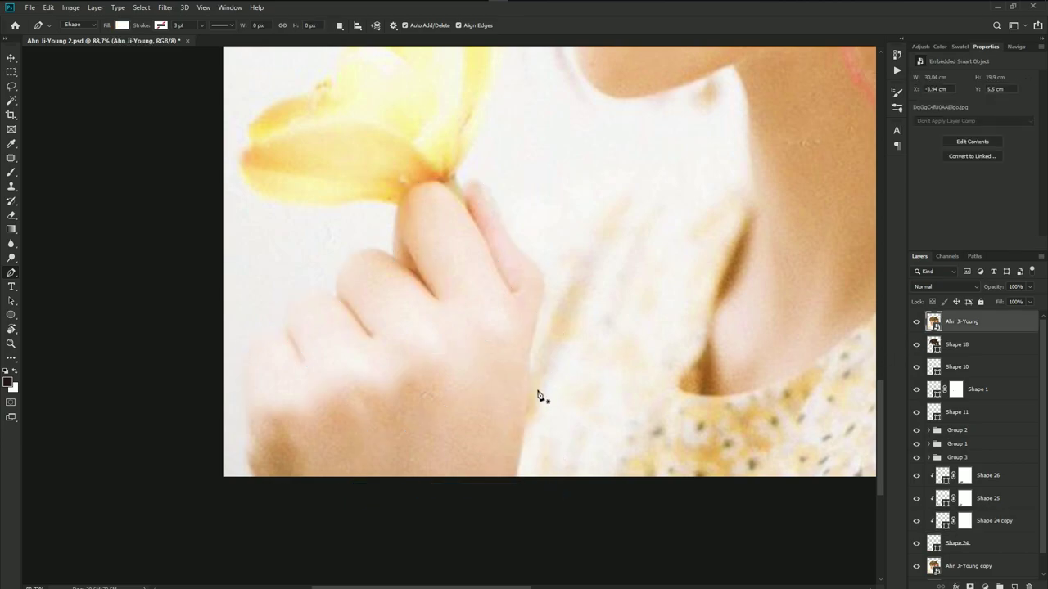
scroll(537, 398, "down", 1)
left_click(915, 321)
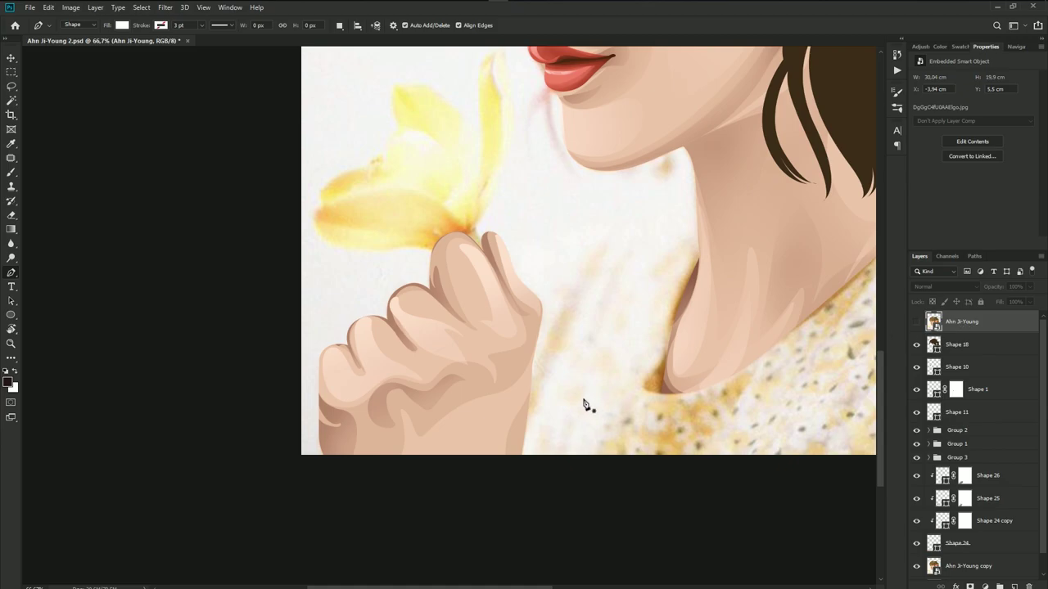
left_click(965, 522)
key("b")
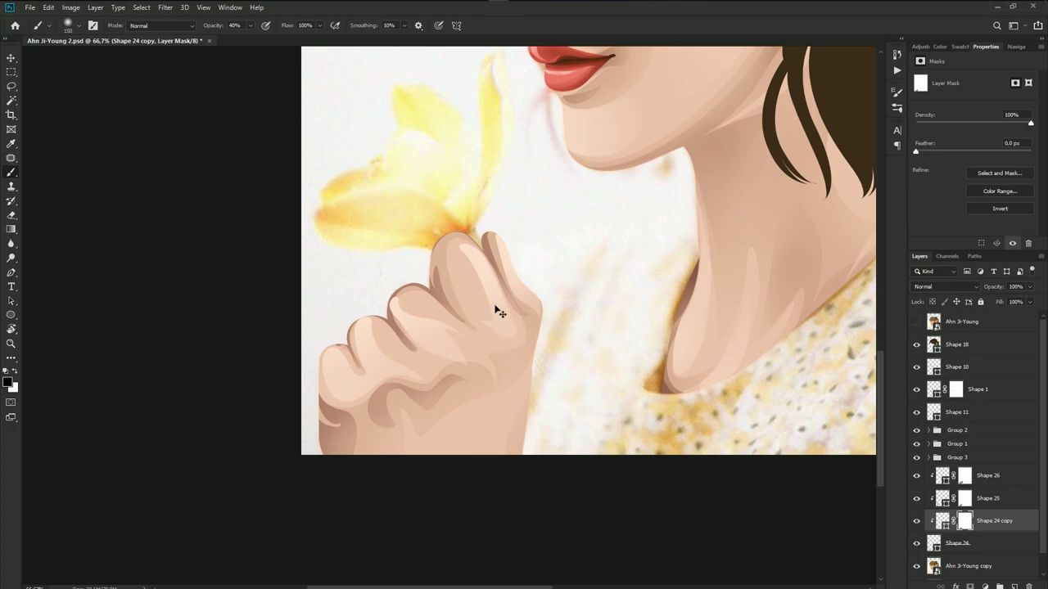
scroll(474, 279, "down", 2)
scroll(532, 360, "down", 2)
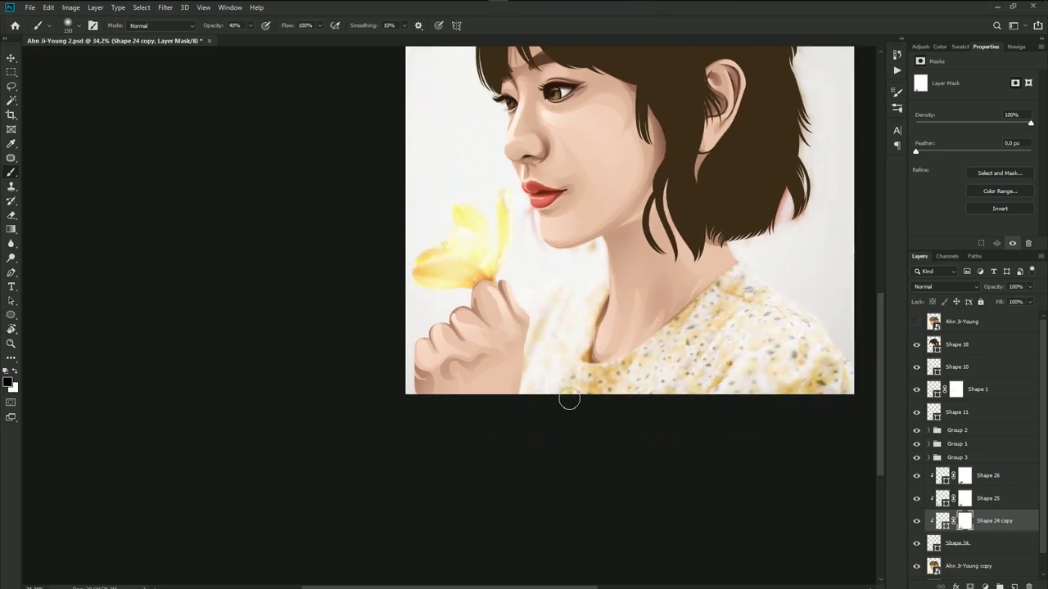
key("ctrl+s")
- Paint out the shading line between two fingers on the Shape 25 mask
left_click(964, 498)
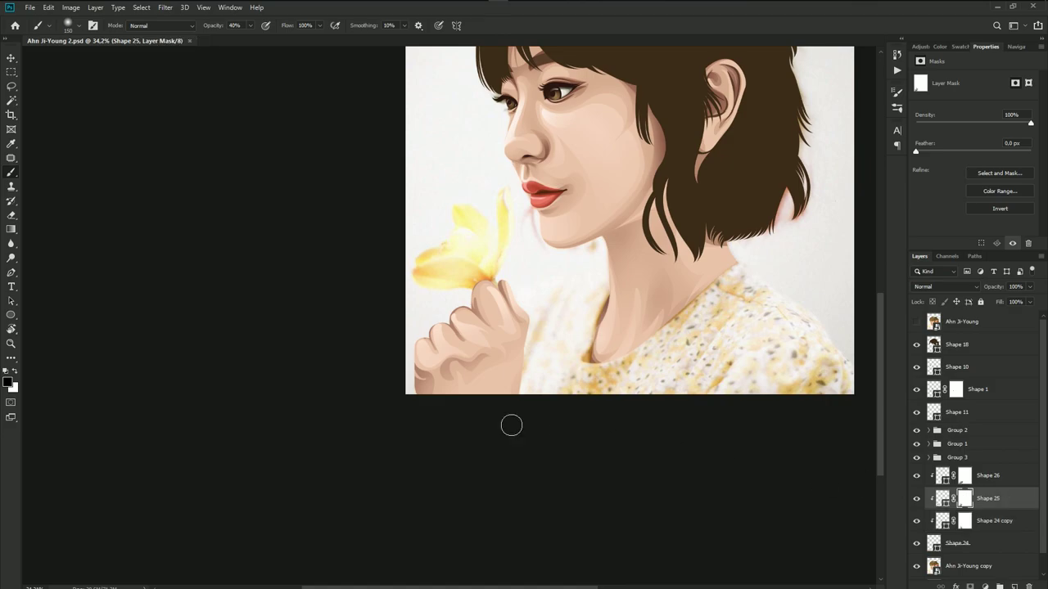
scroll(458, 380, "up", 2)
left_click_drag(424, 330, 410, 386)
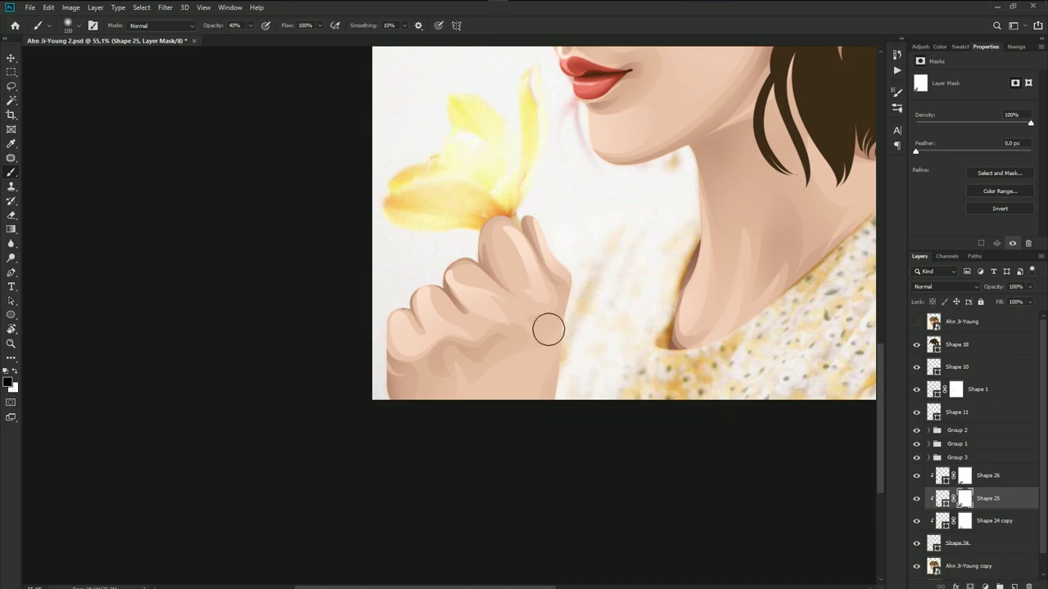
key("ctrl+0")
key("ctrl+s")
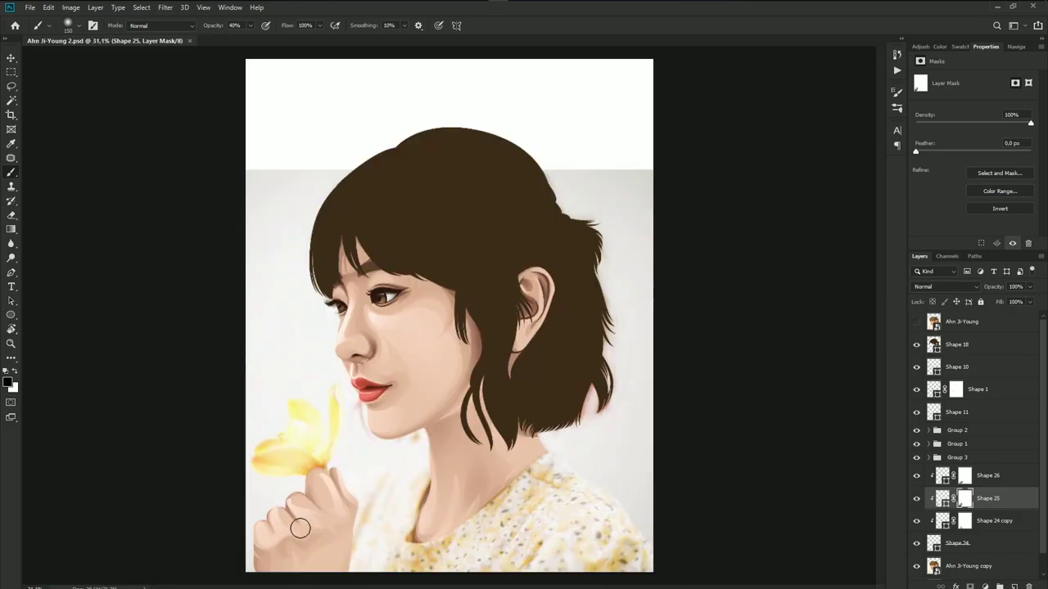
- Group the hand shading shapes, Shapes 26 through 24, into Group 4
scroll(409, 508, "up", 1)
left_click(962, 542)
left_click(954, 474, "shift")
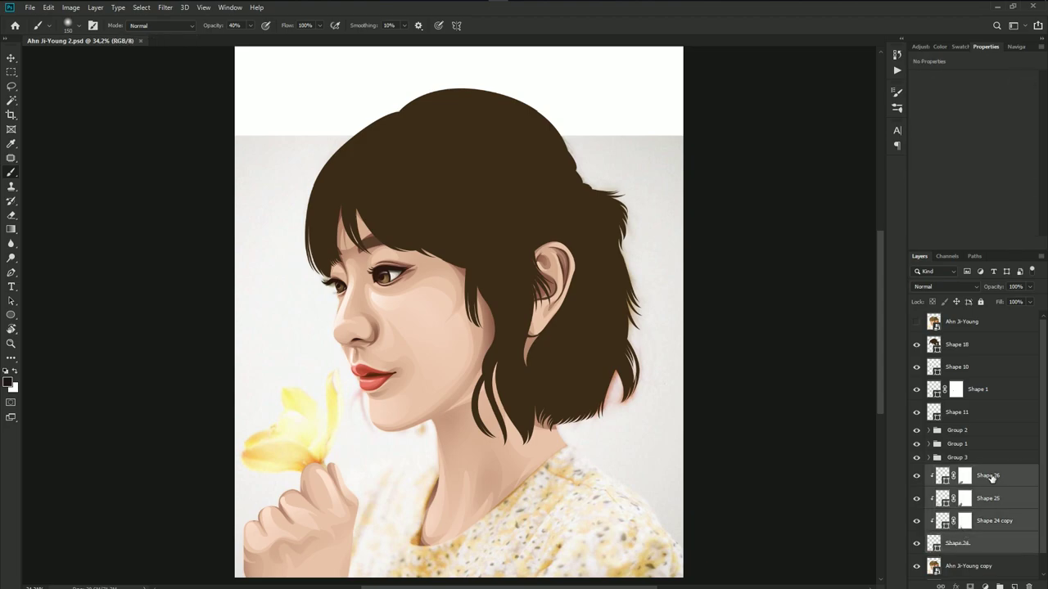
key("ctrl+g")
key("ctrl+s")
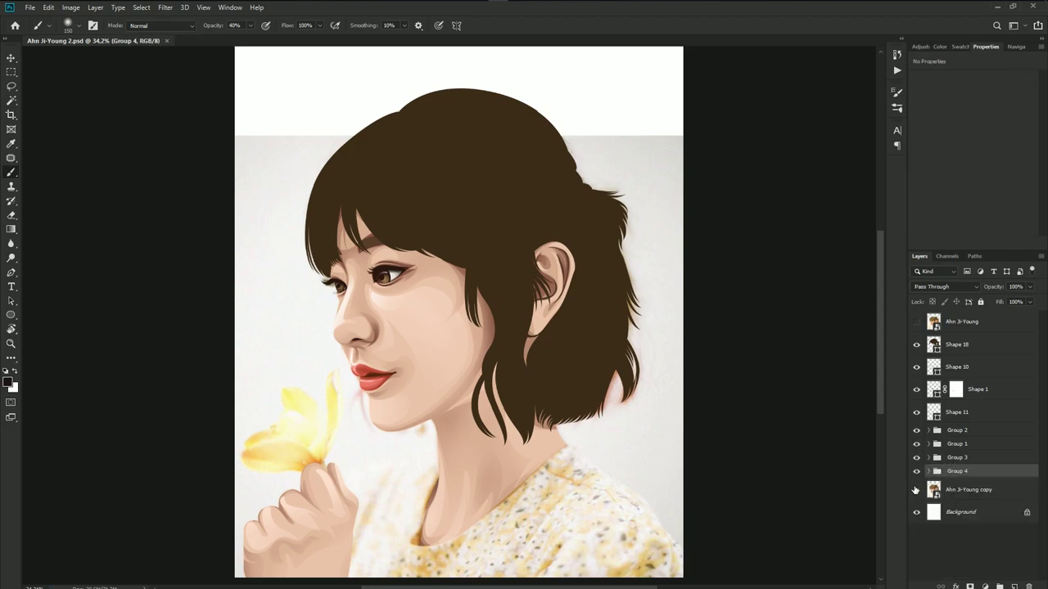
- Hide the reference photo and review the artwork at different zoom levels
left_click(915, 489)
key("ctrl+minus")
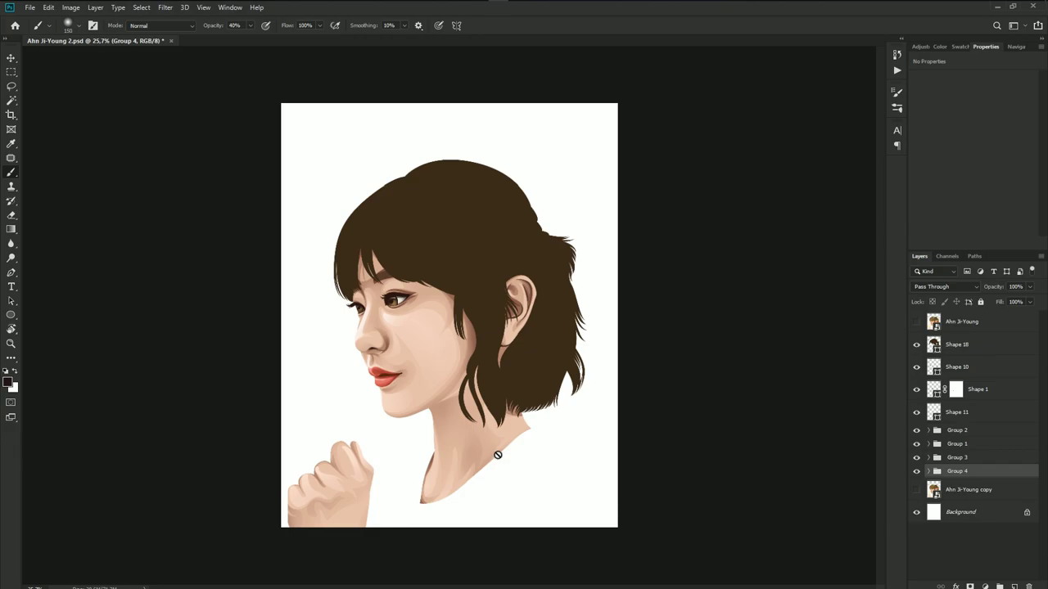
key("ctrl+plus")
scroll(489, 379, "down", 2)
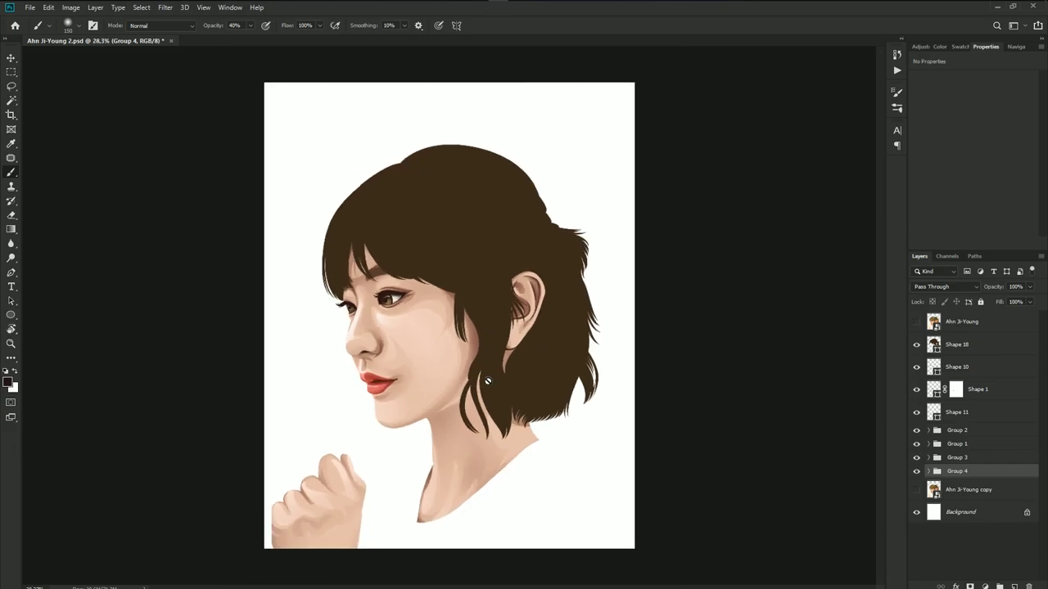
scroll(473, 420, "up", 2)
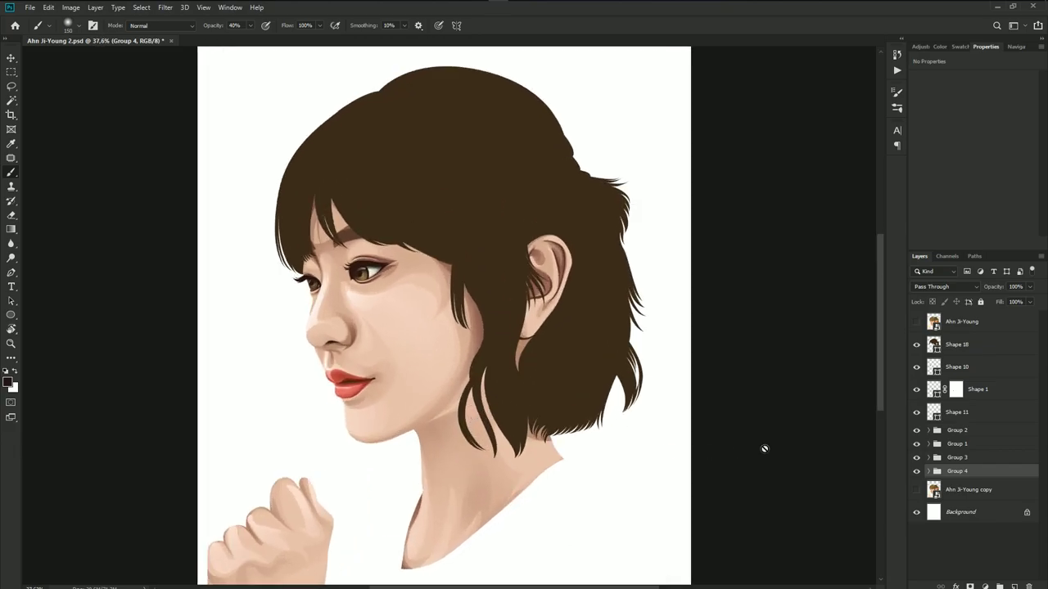
- Select the photo copy layer and compare the reference photo against the illustration
left_click(969, 491)
key("p")
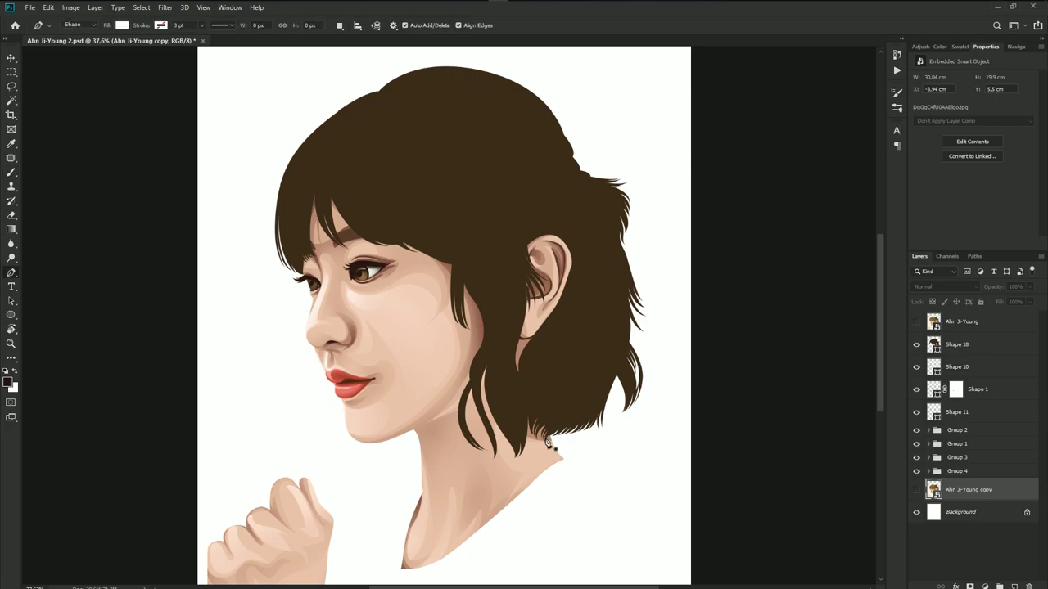
scroll(569, 463, "down", 3)
left_click(916, 321)
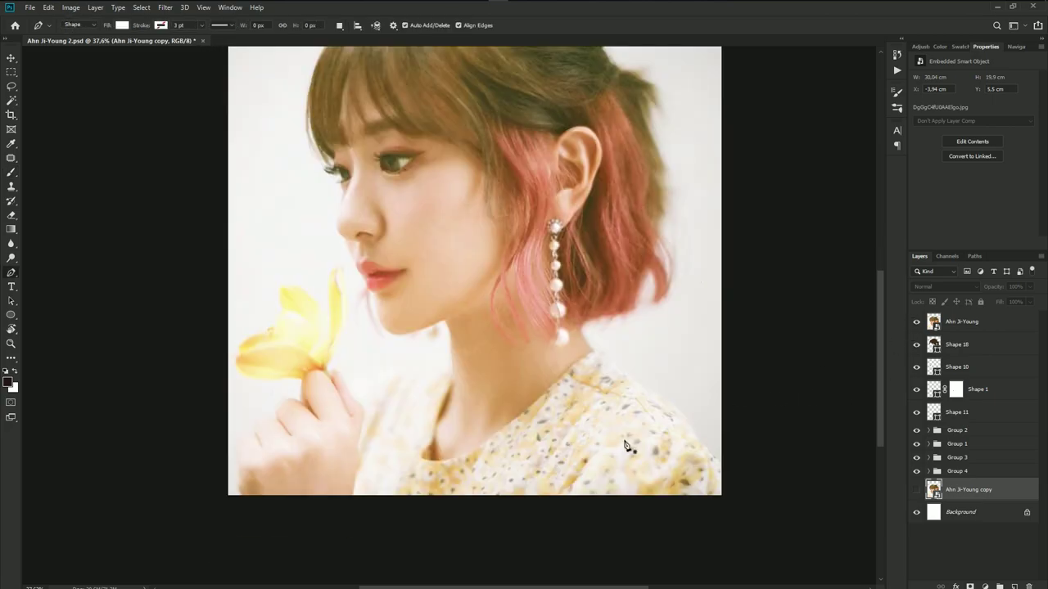
scroll(627, 444, "up", 1)
scroll(615, 363, "up", 2)
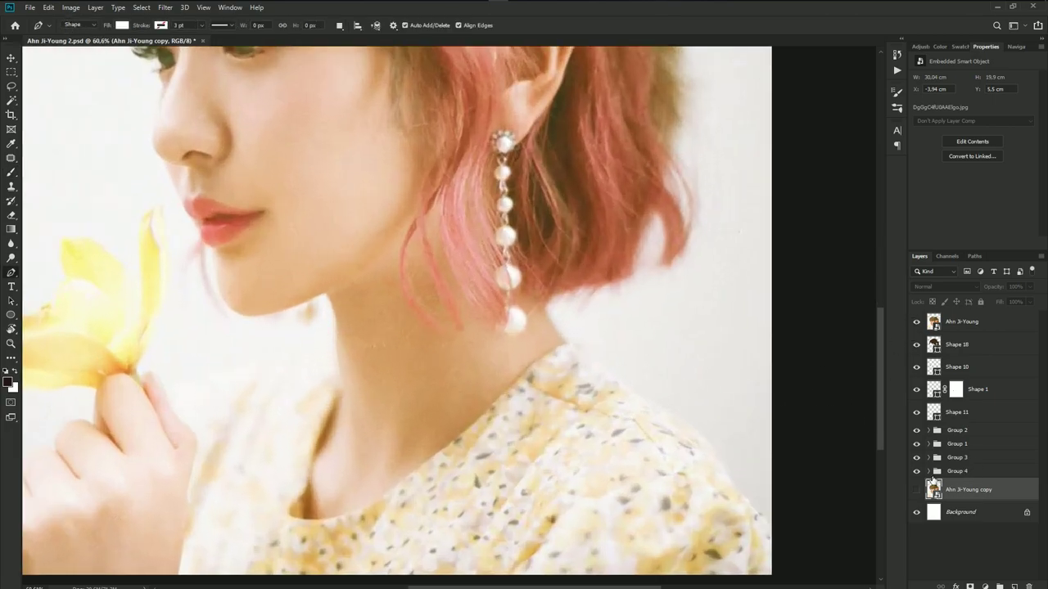
left_click(916, 322)
scroll(701, 363, "up", 1)
scroll(757, 456, "up", 1)
scroll(756, 456, "up", 1)
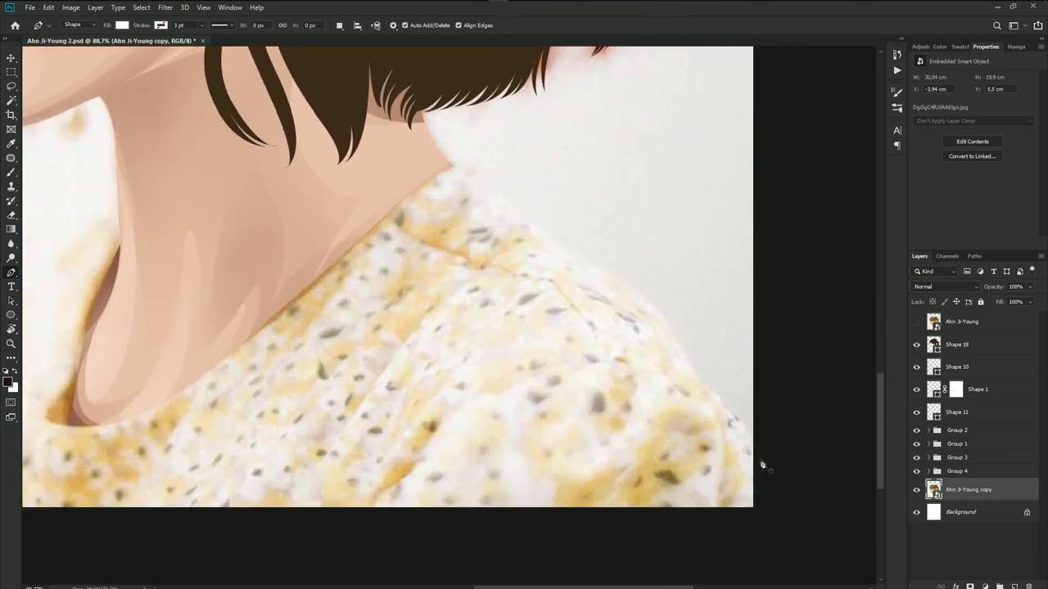
- Trace the shirt outline from the lower shoulder up to the neckline
left_click(760, 461)
left_click(719, 395)
left_click(680, 352)
left_click_drag(673, 346, 703, 409)
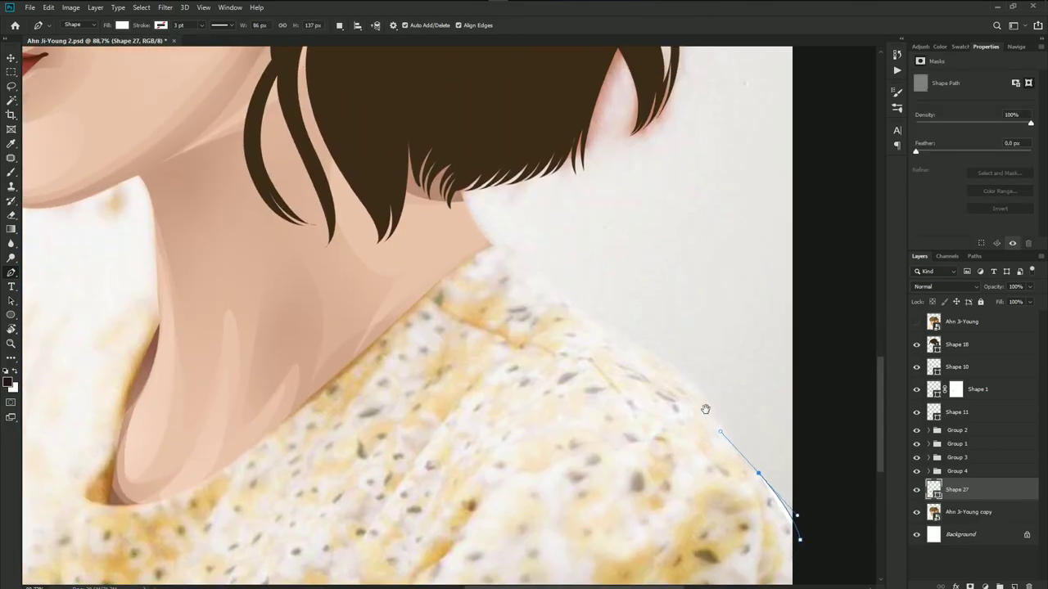
left_click_drag(640, 343, 571, 305)
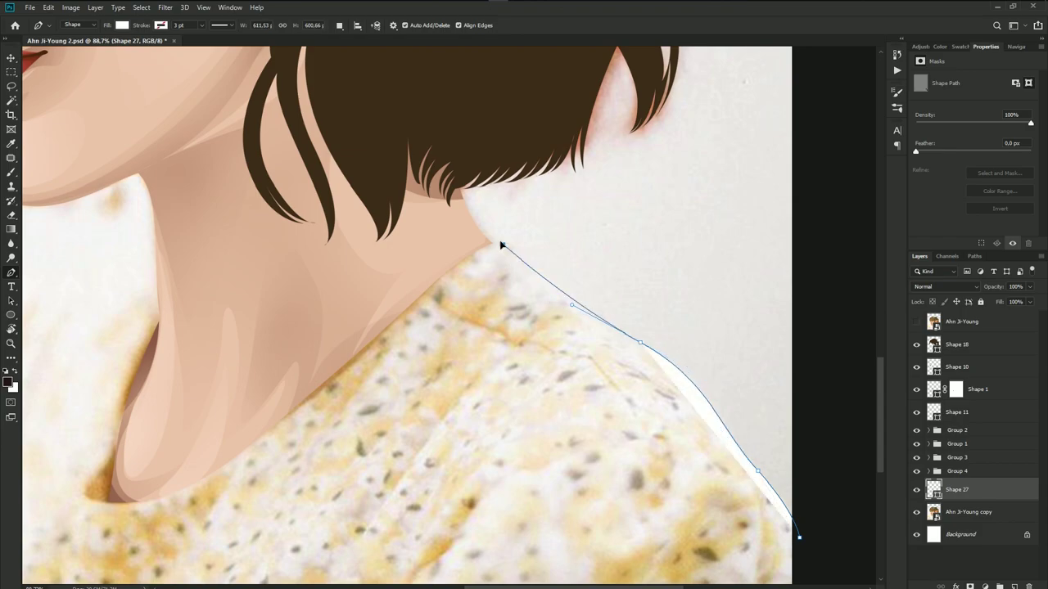
left_click(527, 260)
left_click_drag(462, 248, 417, 272)
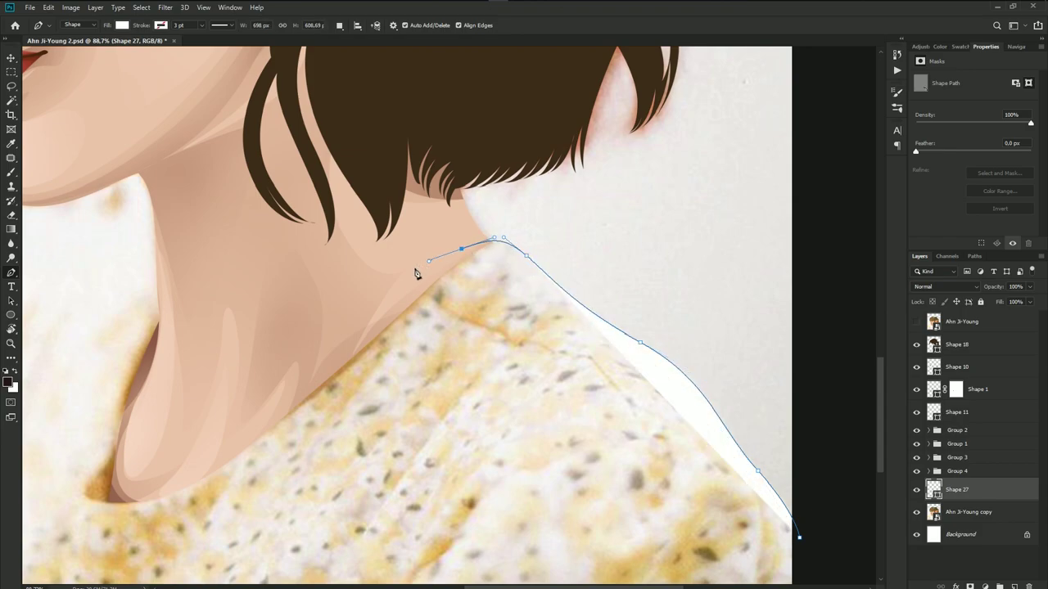
- Continue the shirt outline across the collar, down beside the hand, along the bottom, and close it
scroll(384, 261, "down", 2)
scroll(385, 260, "left", 3)
left_click(356, 238)
scroll(480, 265, "down", 2)
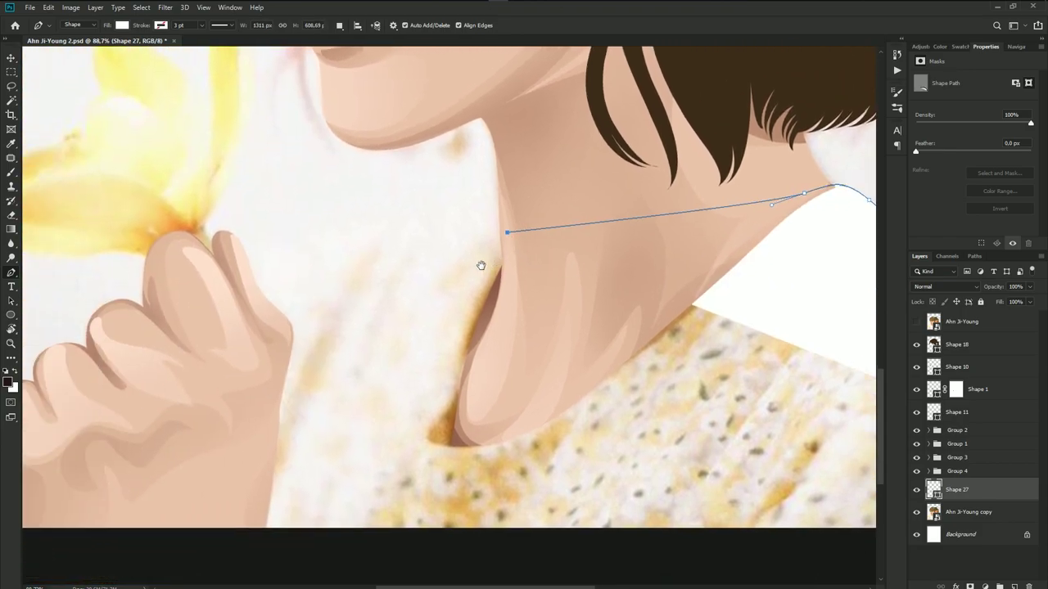
scroll(526, 274, "down", 2)
scroll(549, 253, "down", 2)
left_click_drag(485, 245, 451, 253)
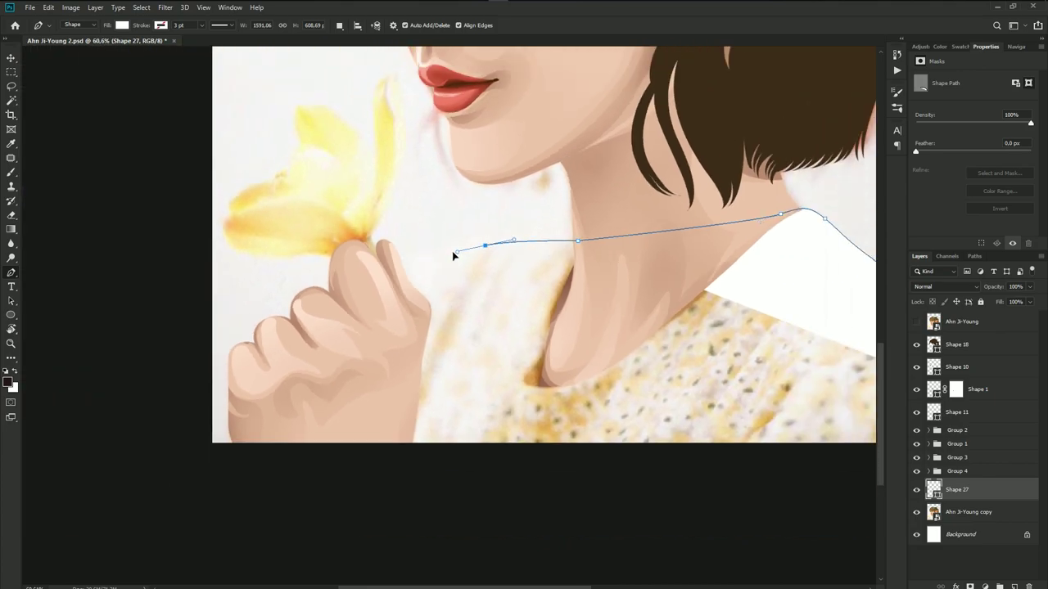
left_click(419, 310)
left_click_drag(389, 450, 398, 473)
left_click_drag(703, 478, 795, 460)
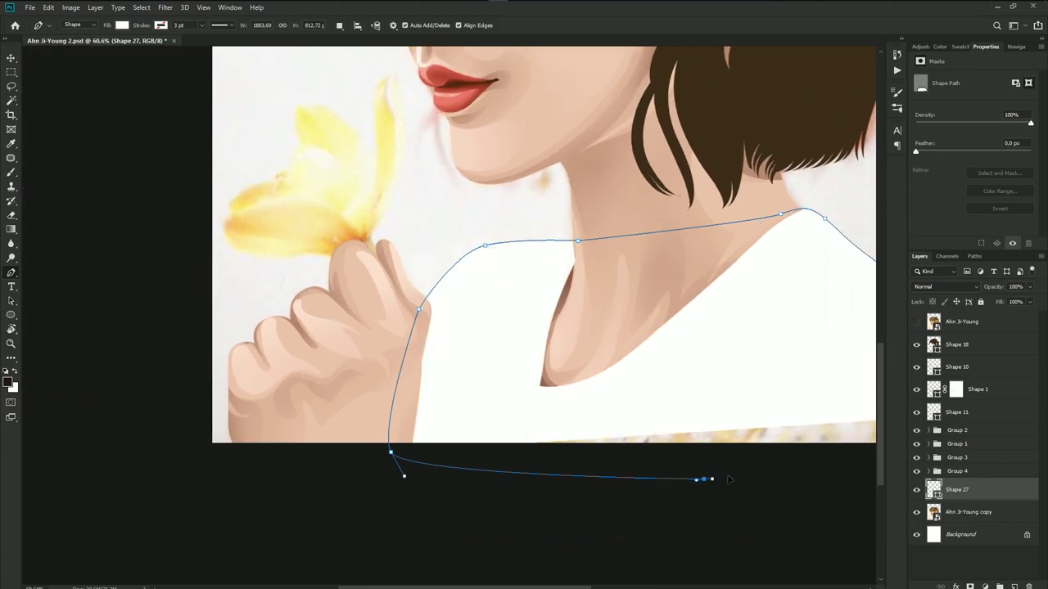
scroll(796, 460, "right", 4)
left_click_drag(716, 468, 753, 461)
left_click(723, 410)
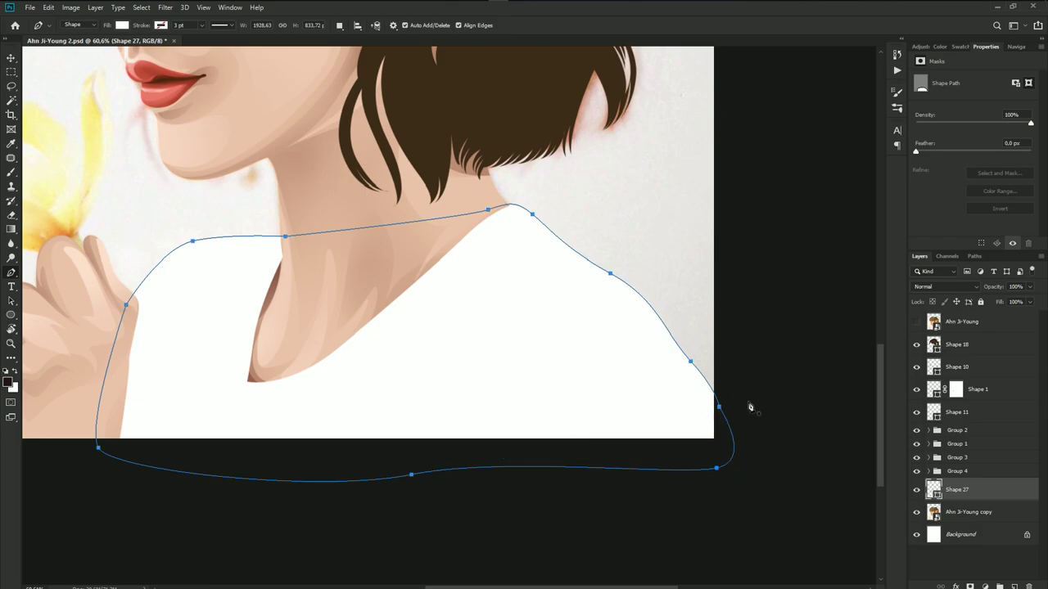
- Fill Shape 27 with the golden yellow sampled from the photo's shirt
left_click(917, 322)
double_click(934, 489)
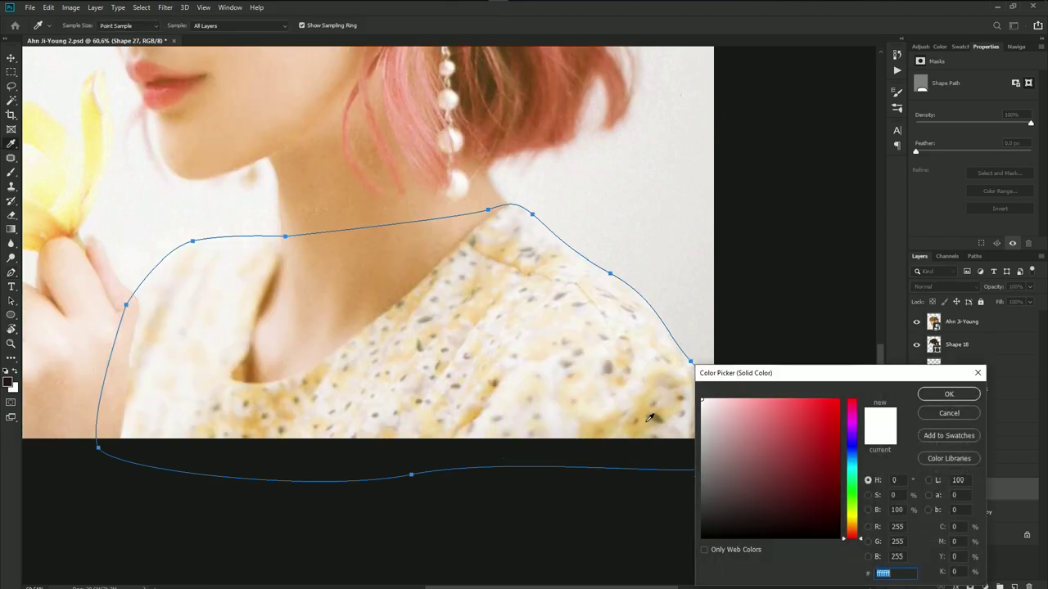
left_click(647, 404)
left_click(946, 396)
left_click(916, 321)
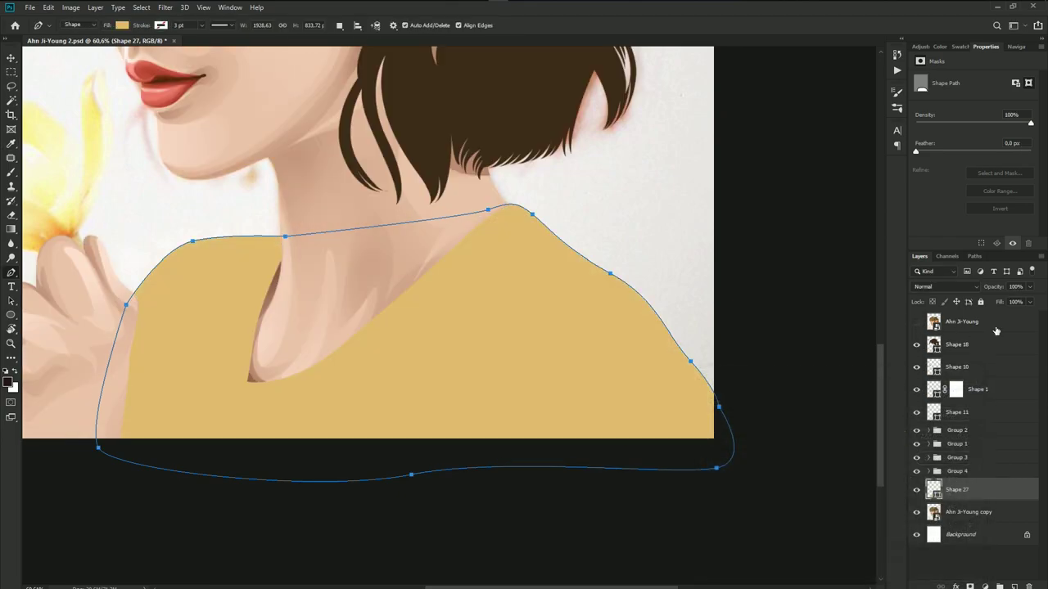
left_click(974, 322)
key("ctrl+0")
scroll(499, 471, "up", 2)
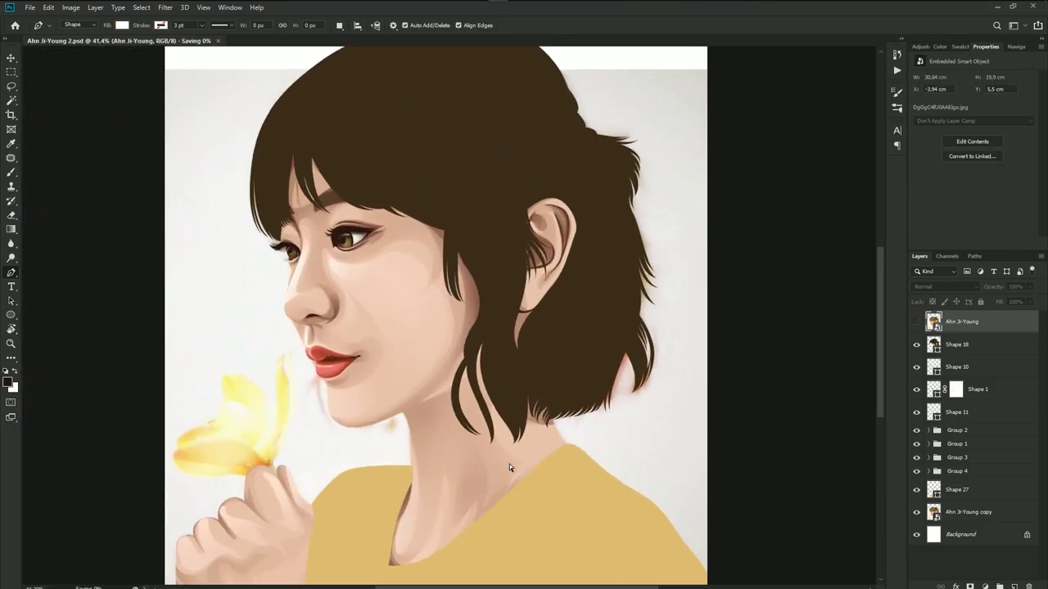
left_click(970, 491)
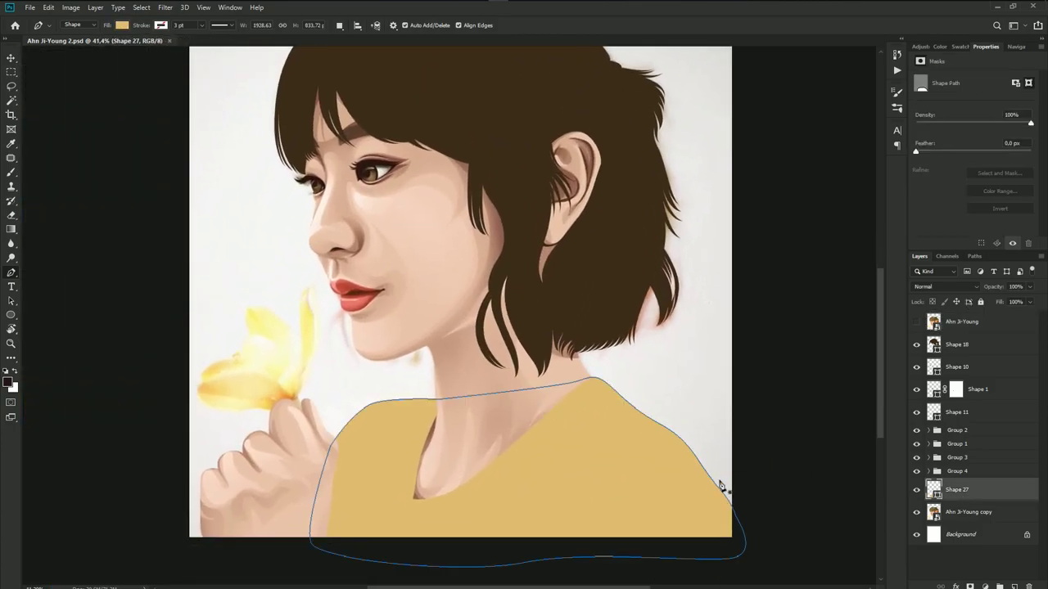
- Duplicate the shirt shape as Shape 27 copy and give it a darker mustard fill
key("ctrl+j")
left_click_drag(969, 497, 947, 431)
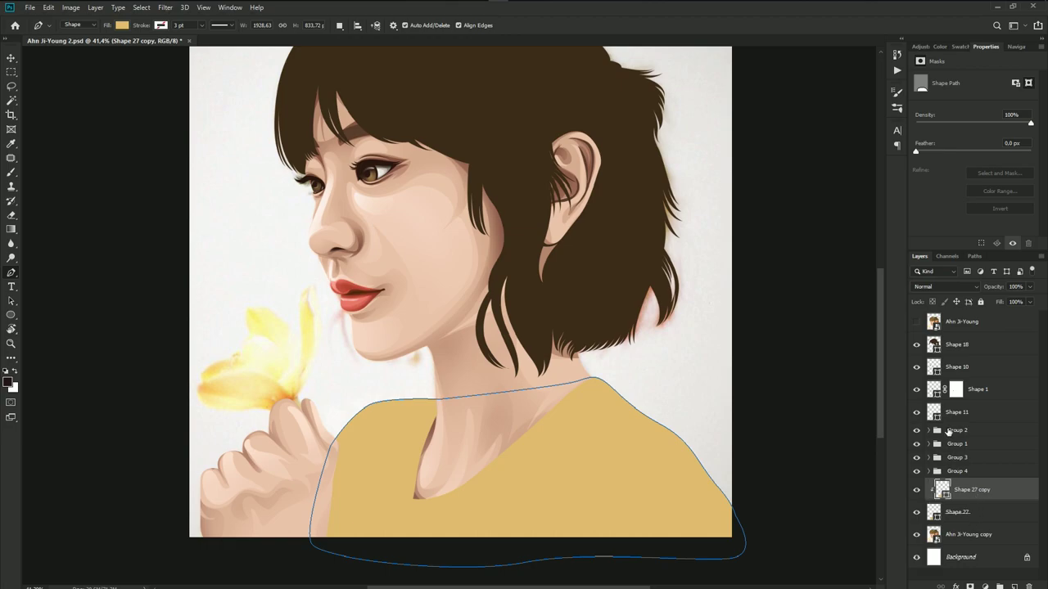
double_click(941, 489)
left_click(785, 437)
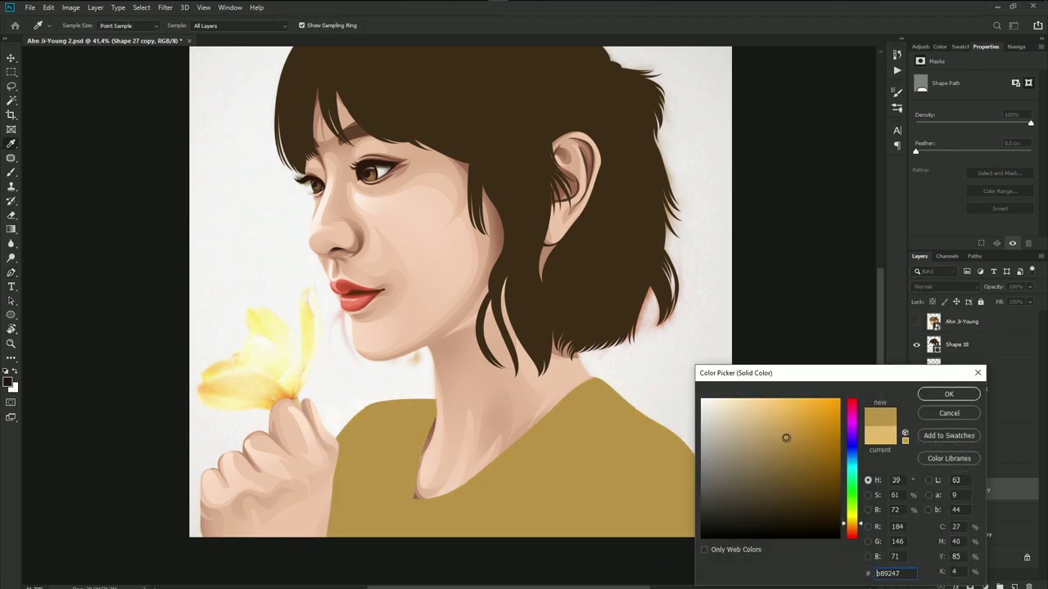
left_click(948, 393)
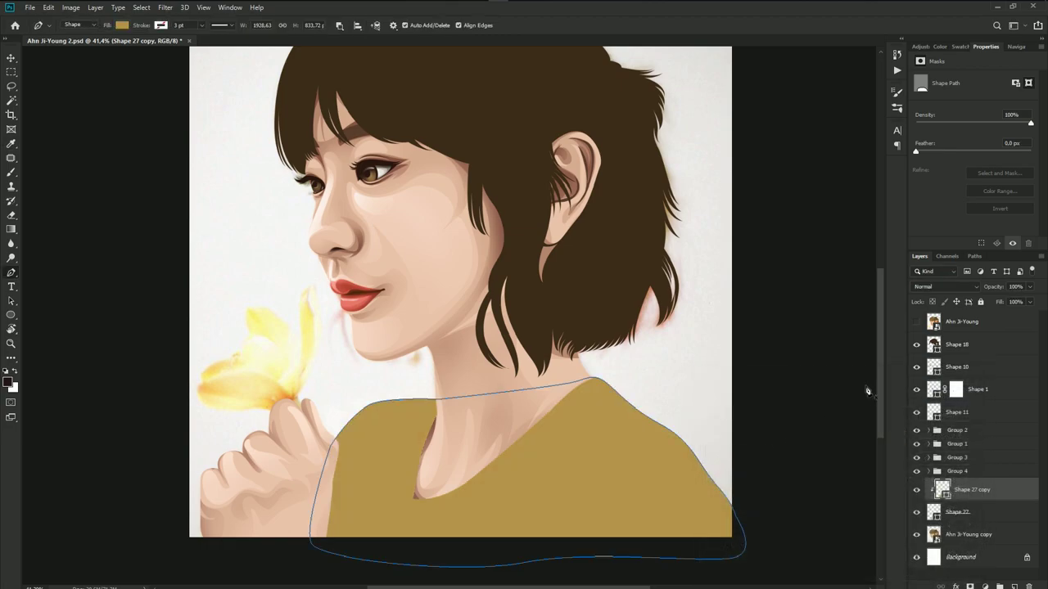
- With the reference photo showing, begin a fold shadow from the lower shirt up the shoulder
left_click(916, 323)
scroll(679, 491, "up", 1)
scroll(664, 508, "up", 1)
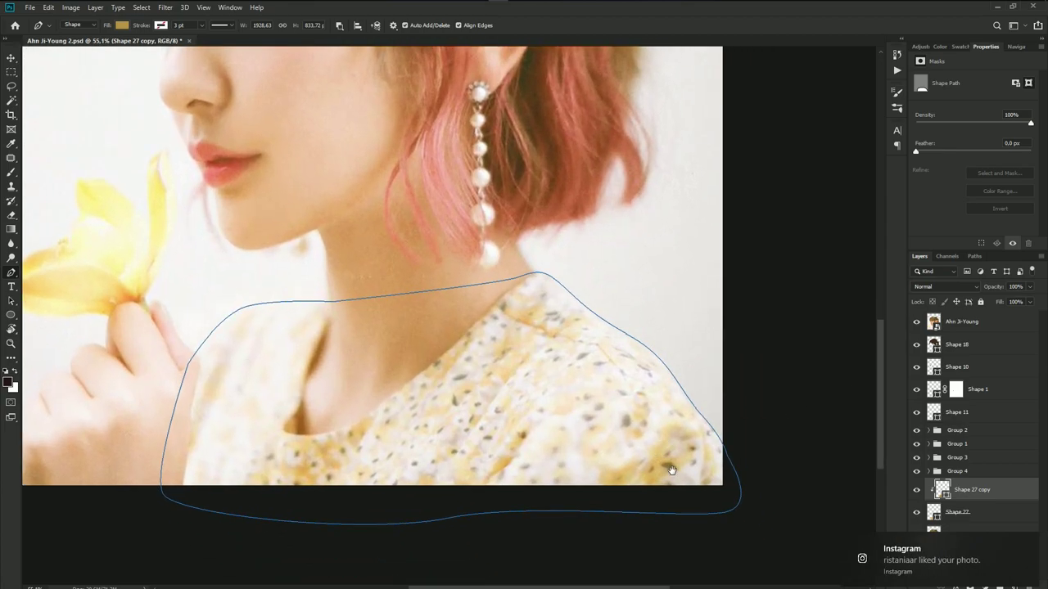
scroll(687, 491, "up", 1)
left_click_drag(562, 487, 525, 533)
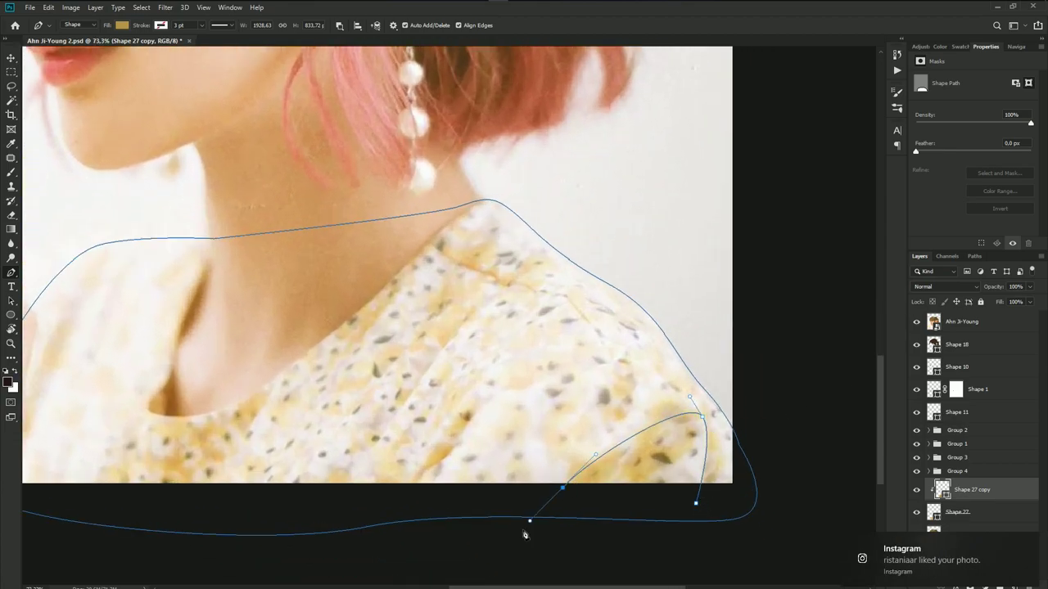
left_click(436, 490)
mouse_move(561, 364)
left_mouse_down()
mouse_move(612, 354)
mouse_move(587, 356)
left_mouse_up()
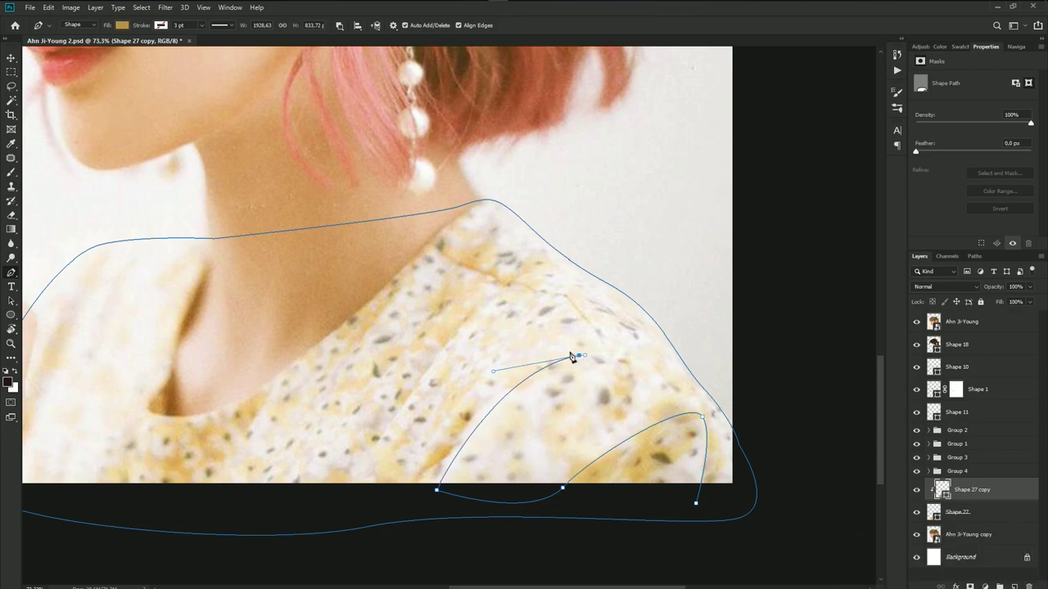
- Trace further shoulder folds toward the neckline and close the outline at the bottom right
scroll(411, 481, "down", 3)
left_click_drag(411, 395, 361, 513)
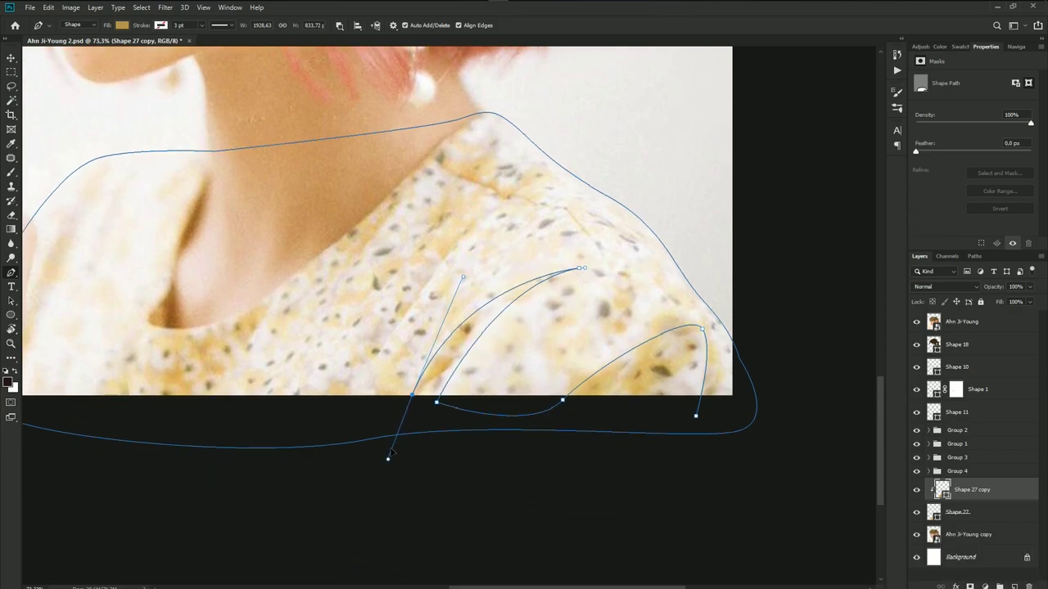
scroll(407, 405, "down", 1)
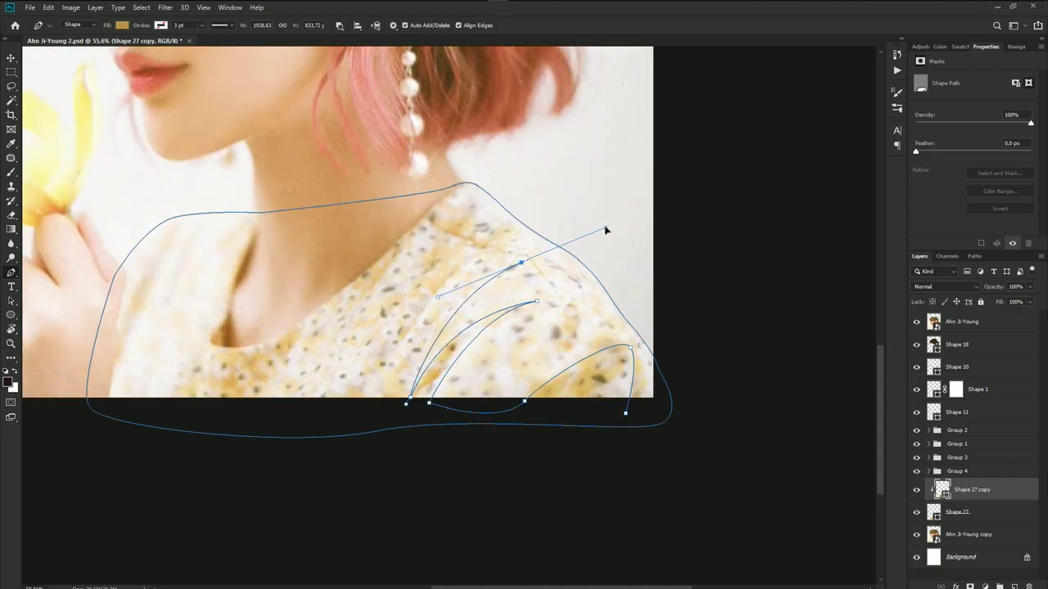
left_click_drag(479, 279, 520, 260)
left_click_drag(372, 402, 333, 439)
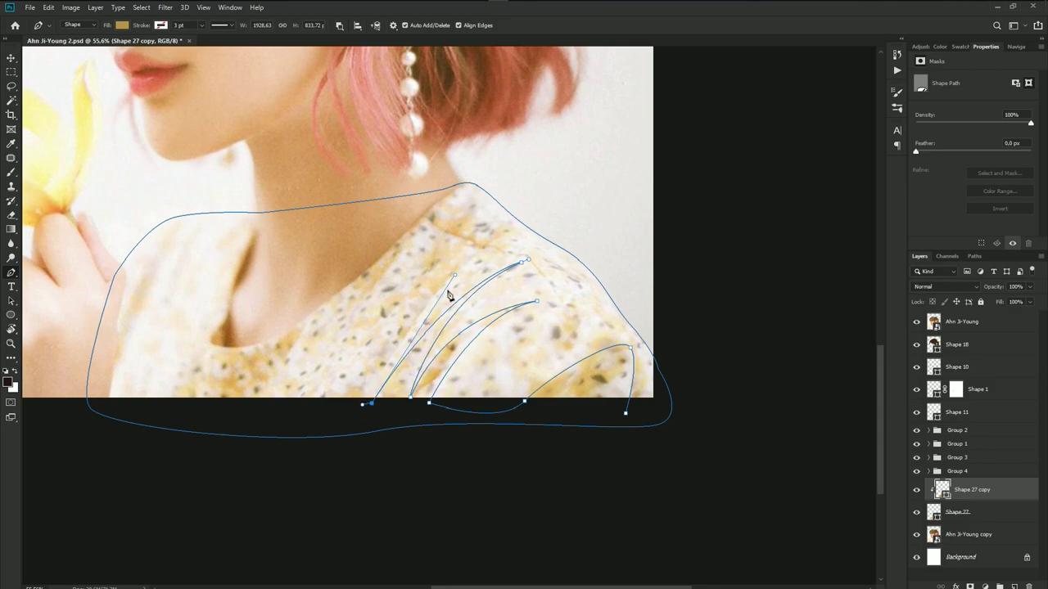
left_click_drag(509, 235, 532, 229)
left_click_drag(471, 212, 448, 213)
left_click_drag(328, 404, 316, 417)
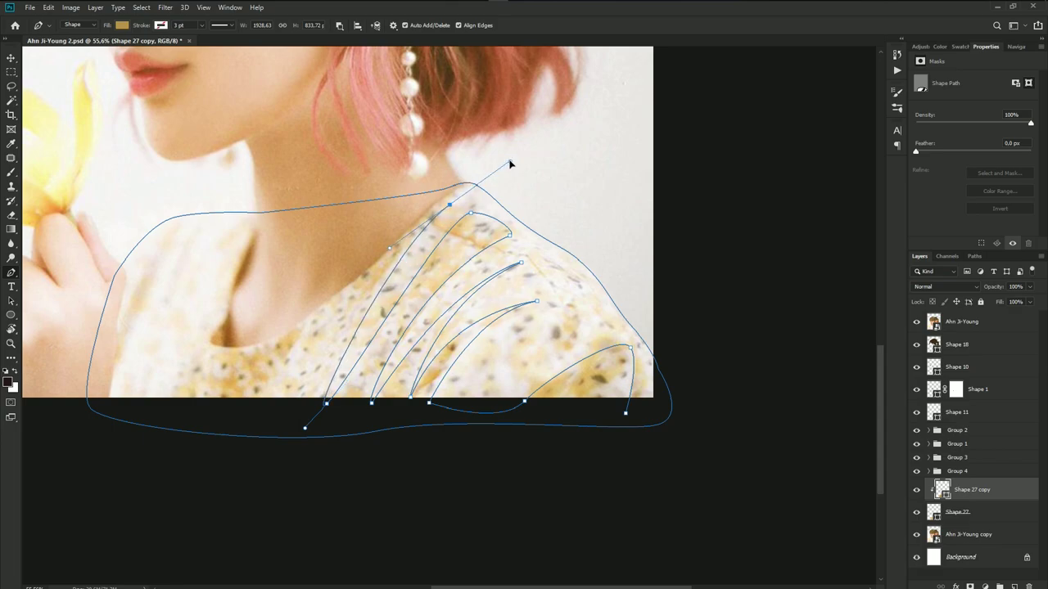
left_click_drag(471, 187, 526, 171)
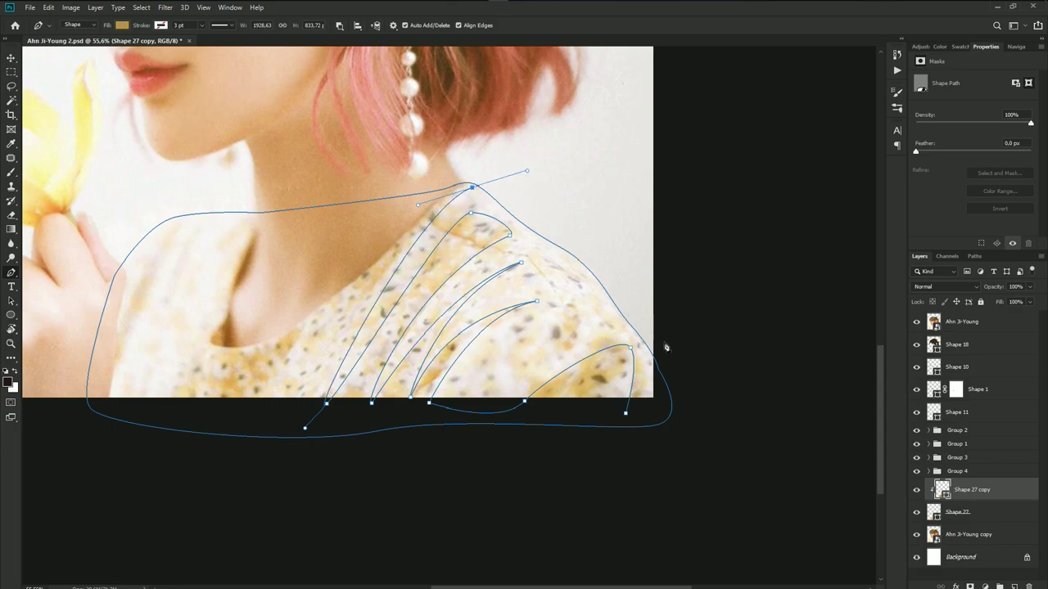
left_click_drag(646, 445, 624, 420)
scroll(360, 311, "up", 2)
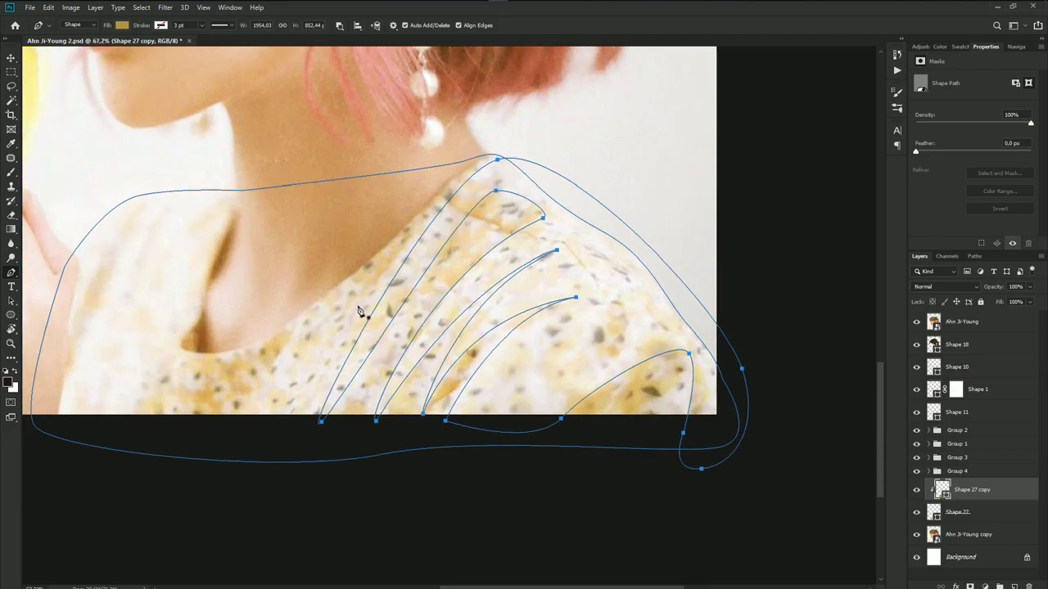
key("Escape")
- Trace a fold shadow curving around the neckline from the shirt's lower edge
left_click(283, 426)
left_click(172, 433)
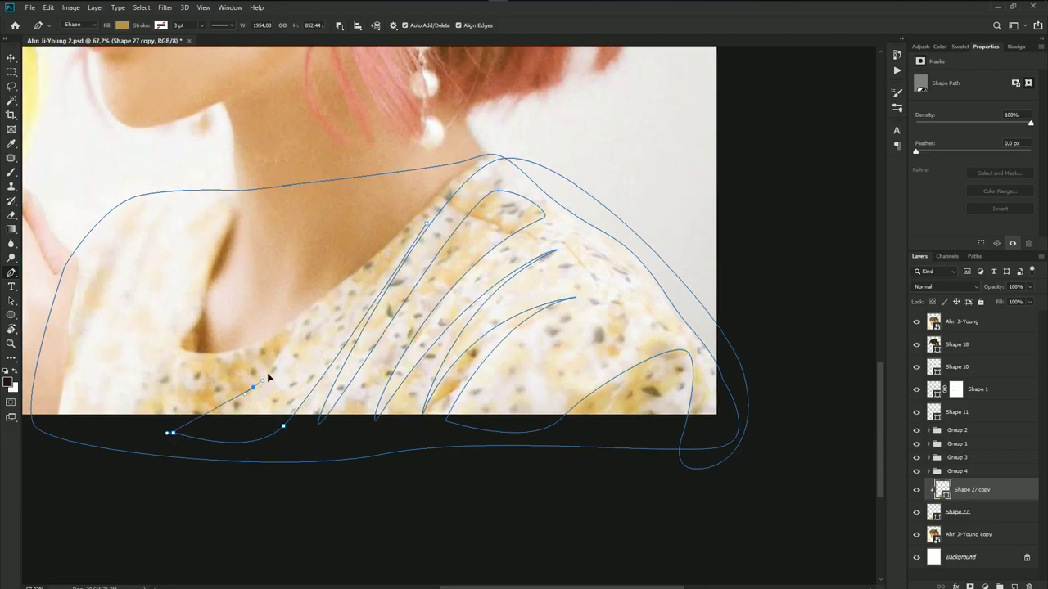
left_click_drag(253, 387, 302, 338)
left_click(343, 289)
mouse_move(224, 365)
left_mouse_down()
mouse_move(164, 380)
mouse_move(170, 360)
left_mouse_up()
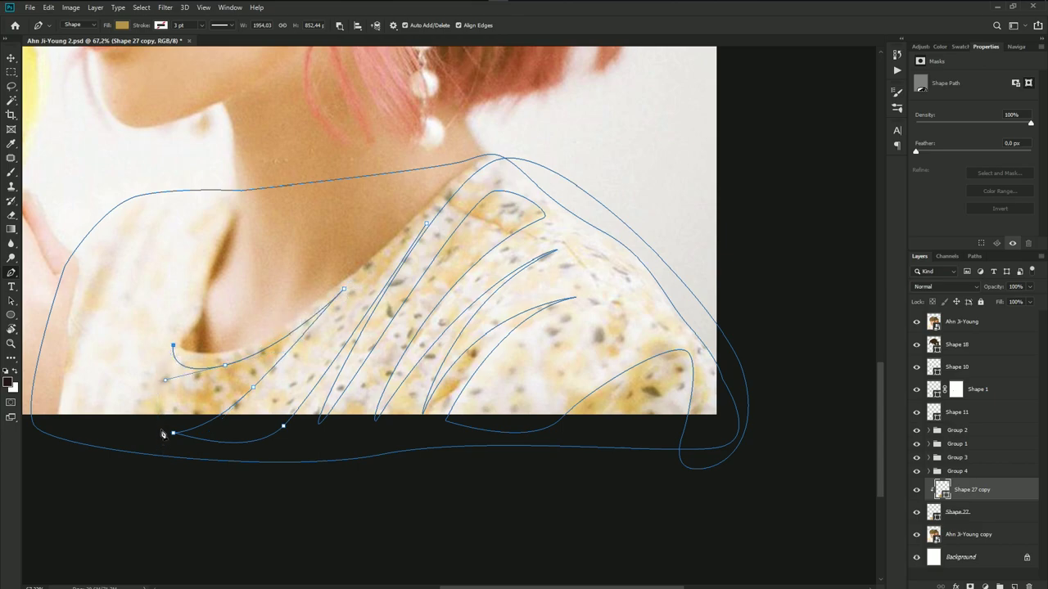
mouse_move(160, 431)
left_mouse_down()
mouse_move(170, 444)
mouse_move(141, 392)
left_mouse_up()
key("ctrl+z")
left_click_drag(170, 339, 208, 252)
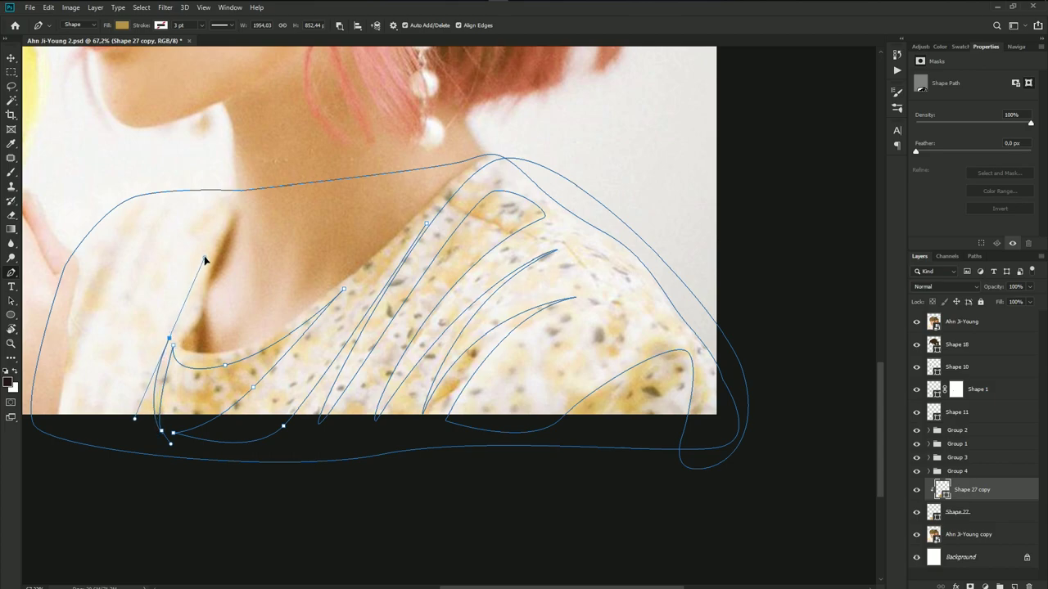
left_click(223, 236)
left_click_drag(191, 353, 207, 358)
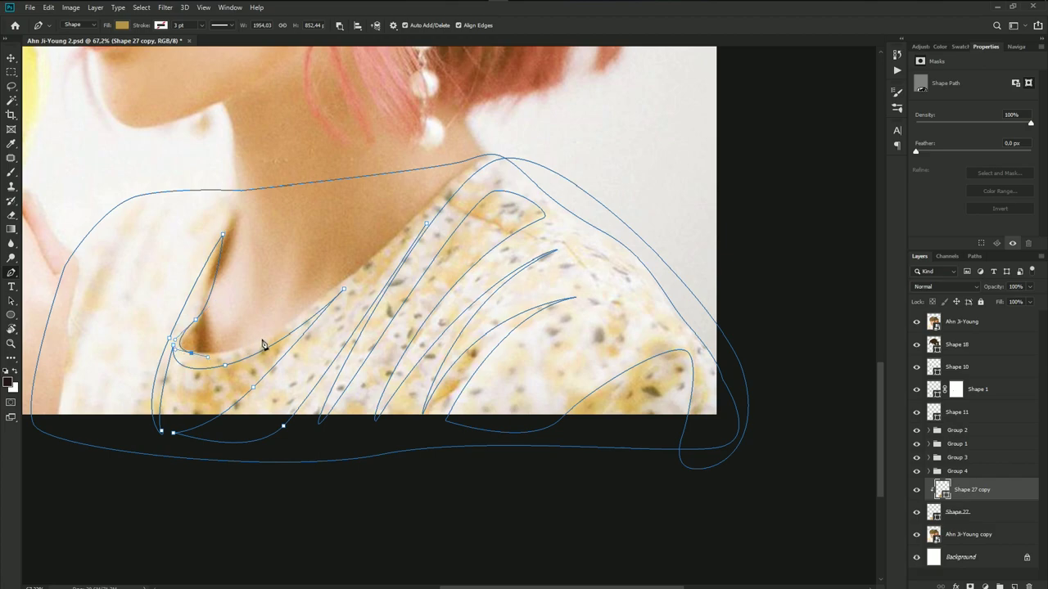
left_click_drag(282, 326, 324, 291)
left_click_drag(426, 223, 386, 245)
left_click_drag(307, 362, 296, 374)
key("Return")
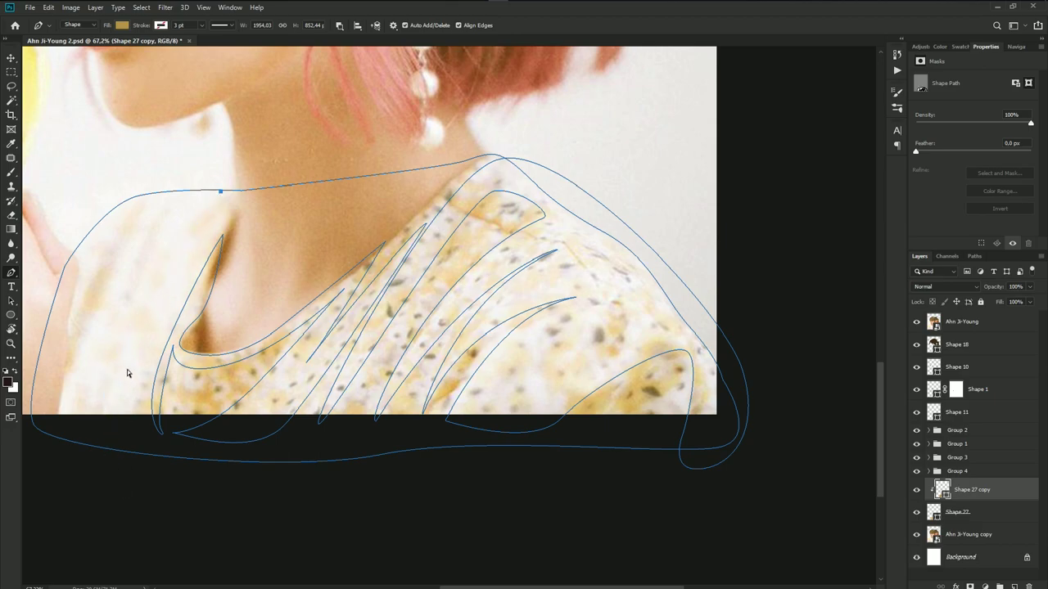
- Draw two closed fold shapes on the left side below the collar
left_click_drag(121, 364, 119, 442)
left_click_drag(193, 192, 215, 174)
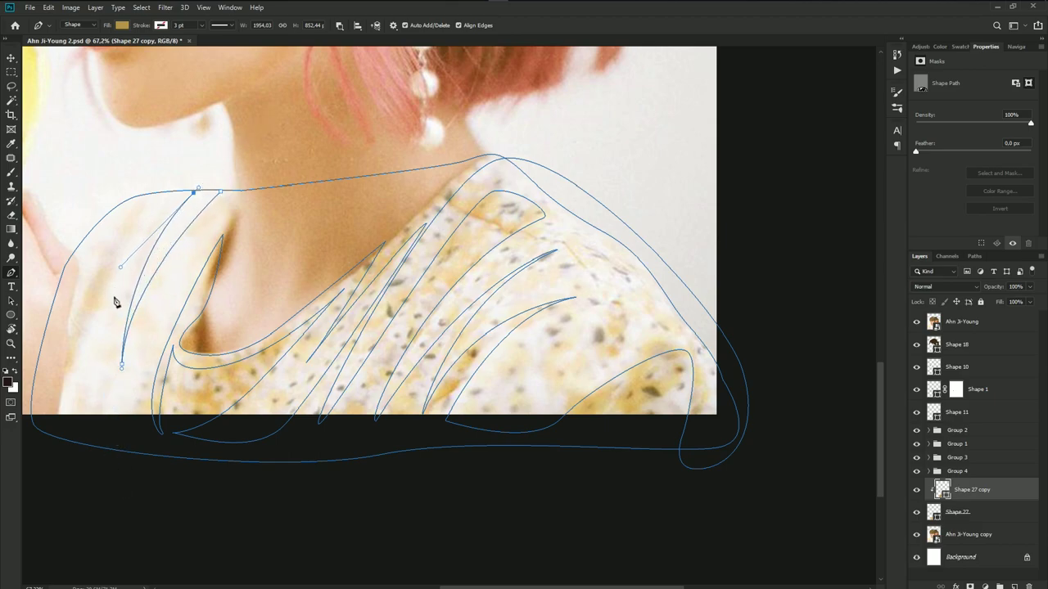
left_click_drag(117, 317, 91, 421)
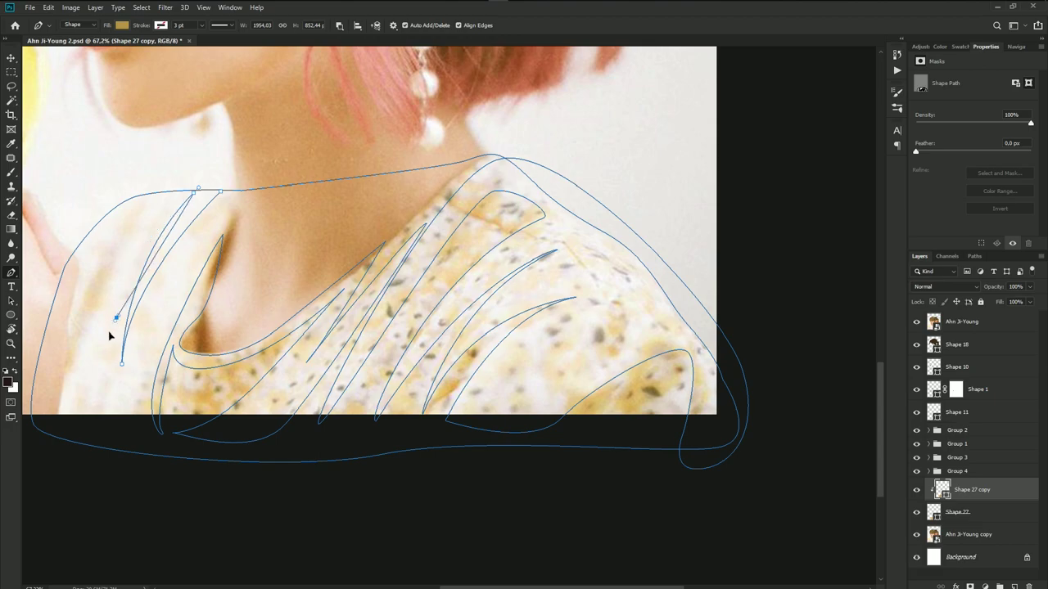
left_click(105, 434)
left_click_drag(68, 423, 49, 404)
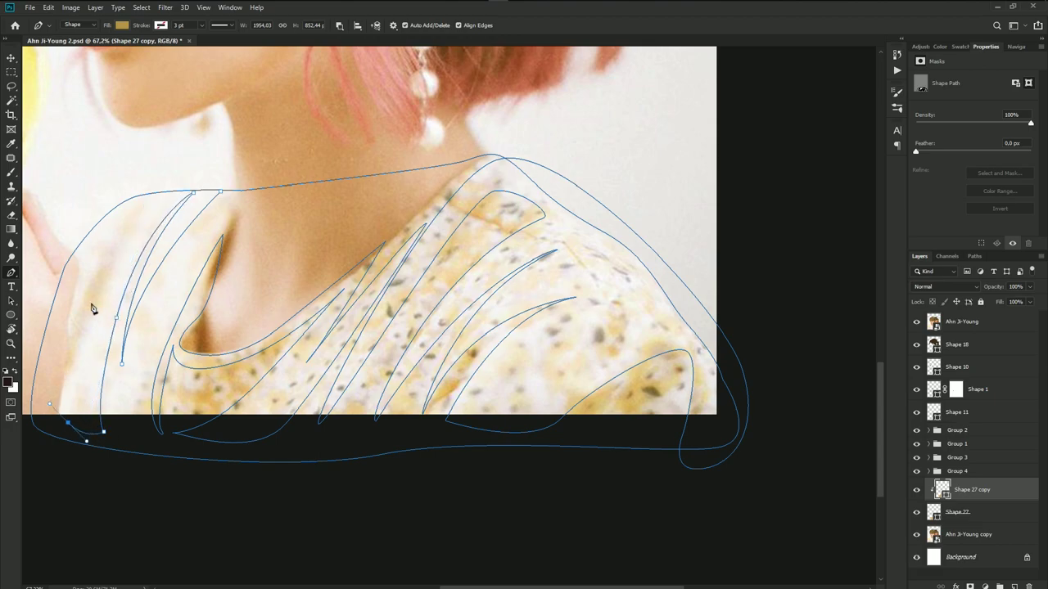
left_click_drag(151, 202, 182, 168)
left_click_drag(98, 221, 156, 154)
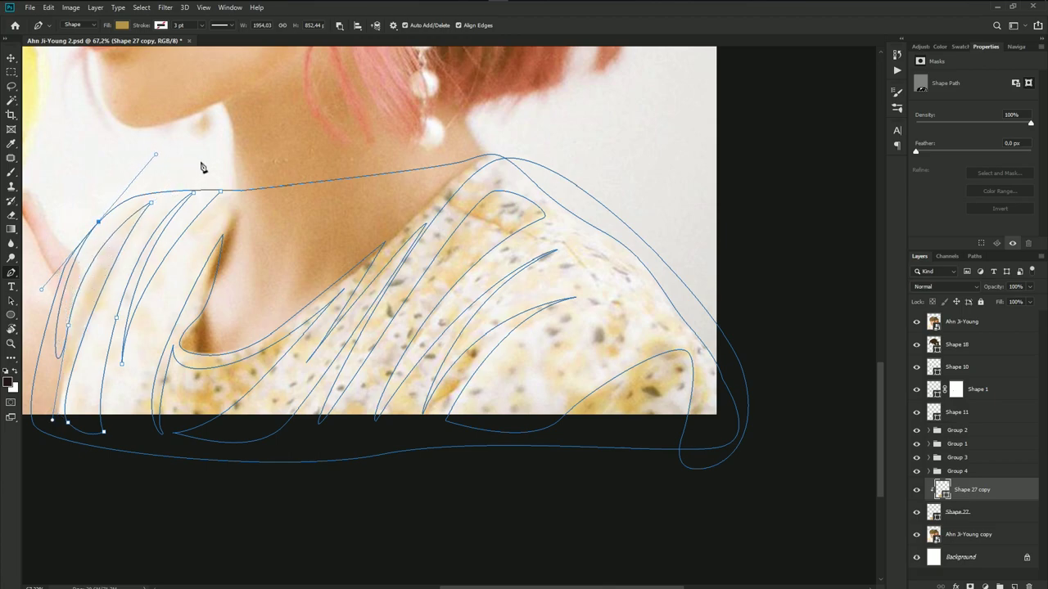
left_click(221, 192)
left_click_drag(134, 423, 137, 465)
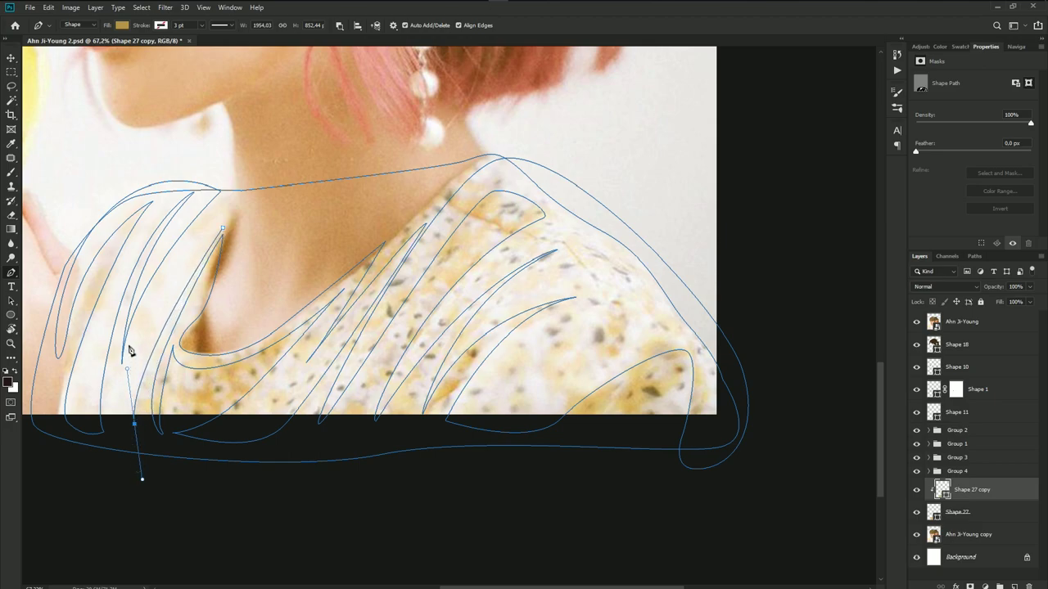
left_click_drag(129, 332, 166, 248)
left_click(223, 229)
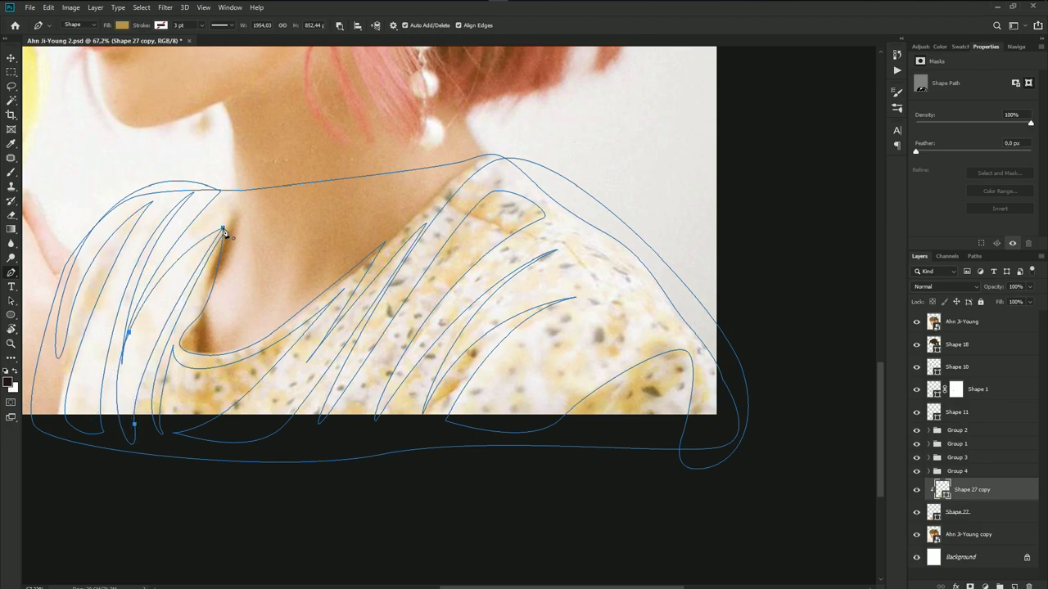
- Hide the reference photo, fit the whole portrait in view, and save the document
left_click(962, 322)
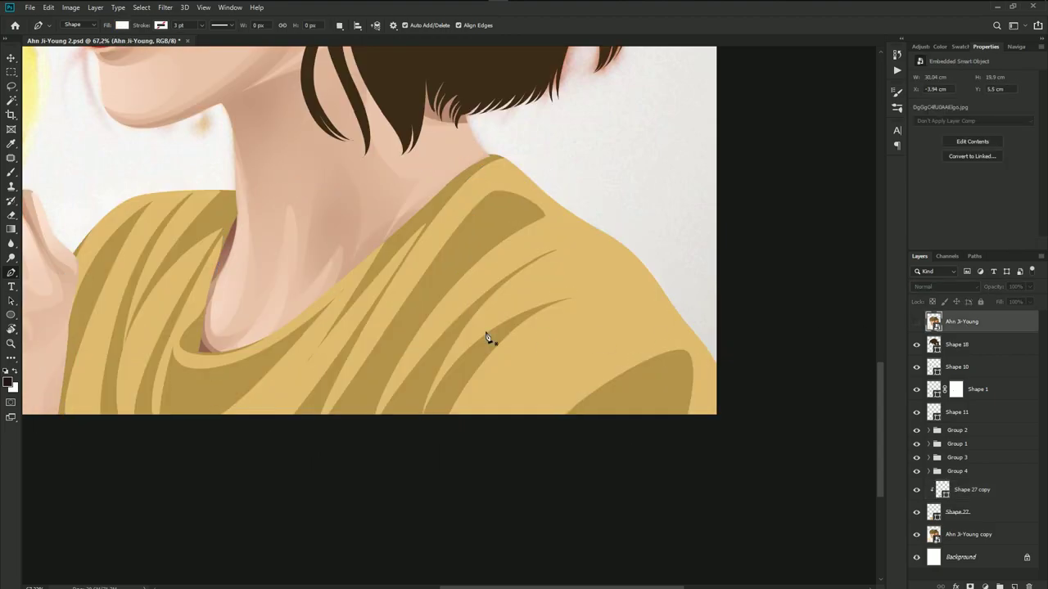
key("ctrl+0")
key("ctrl+s")
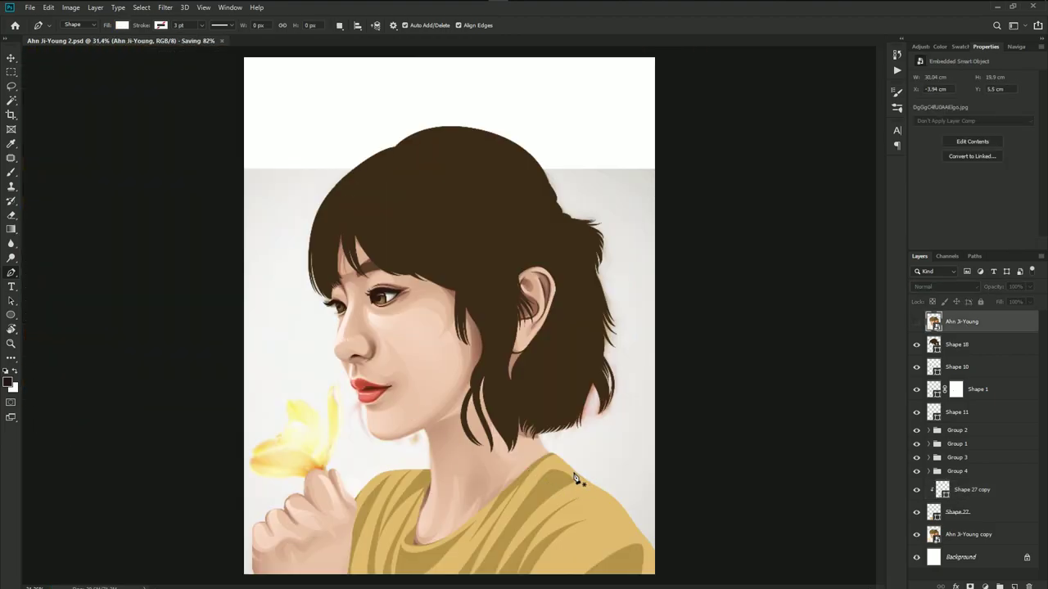
scroll(529, 493, "up", 2)
scroll(540, 426, "down", 2)
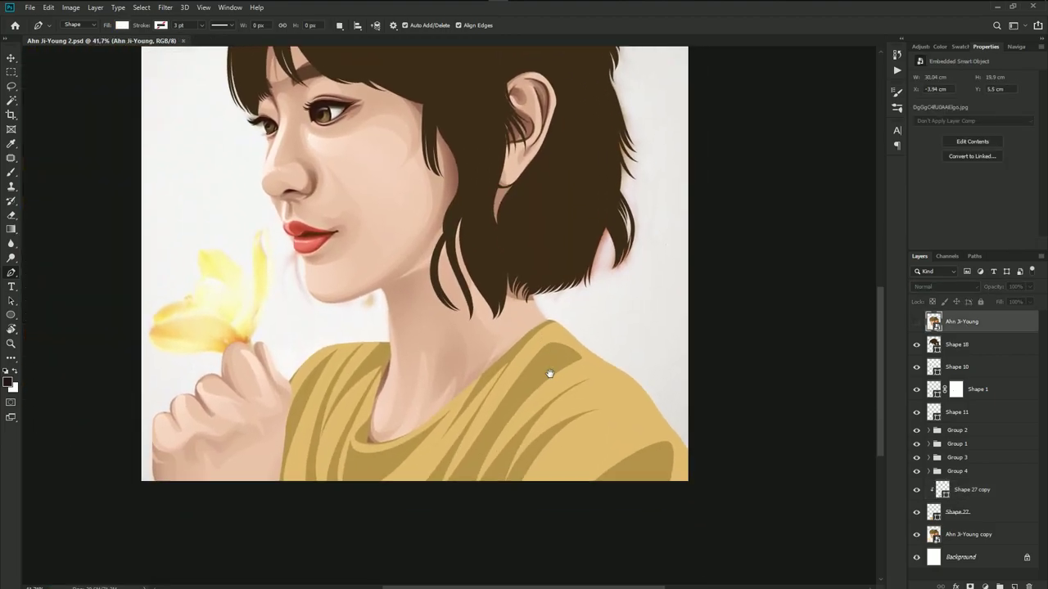
- Add a layer mask to the Shape 27 copy fold-shadow layer and check it against the photo
left_click(976, 490)
left_click(970, 586)
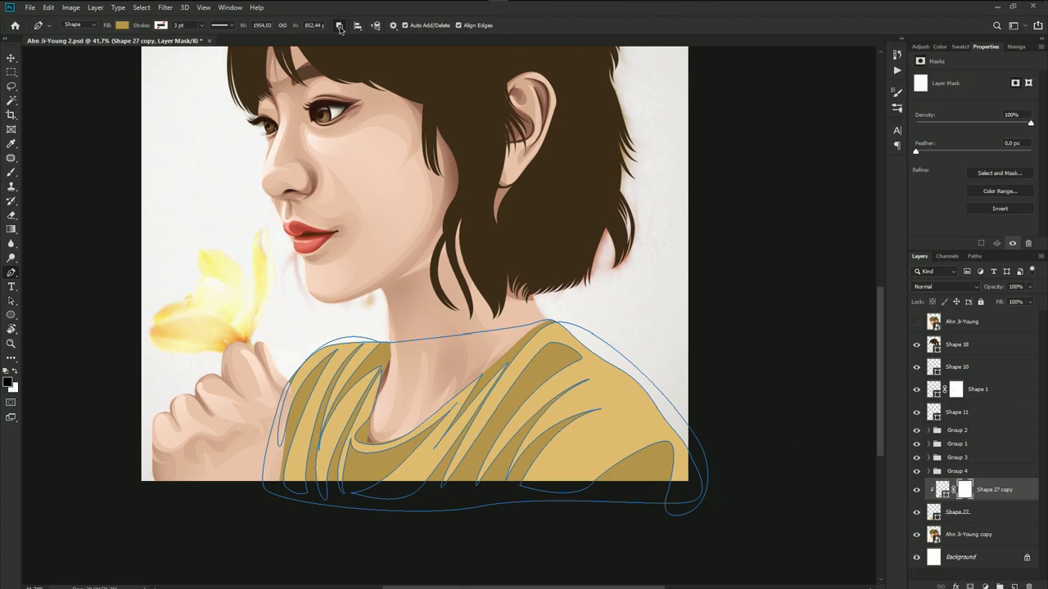
scroll(432, 169, "down", 2)
scroll(467, 220, "up", 2)
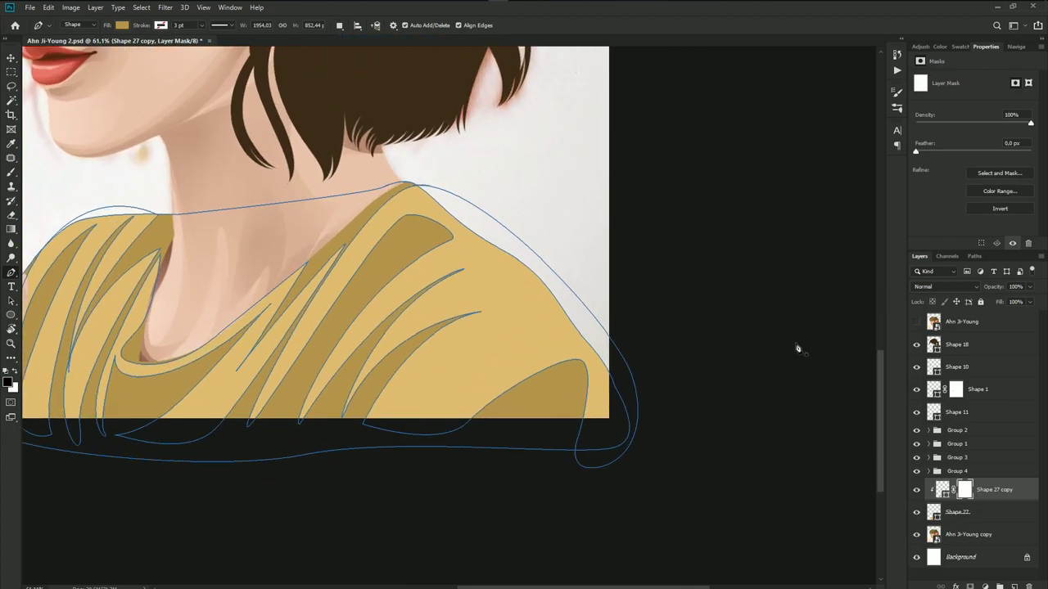
left_click(916, 323)
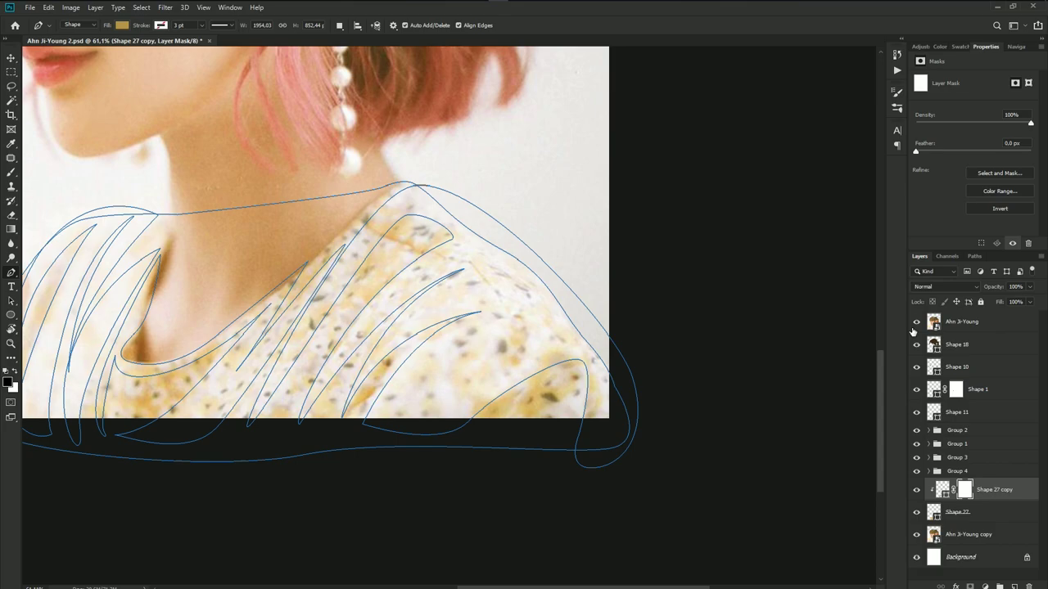
left_click(916, 322)
scroll(524, 236, "up", 1)
scroll(351, 241, "up", 1)
- Start the shoulder shadow shape with its curved top edge, right tip and lower edge
left_click(333, 261)
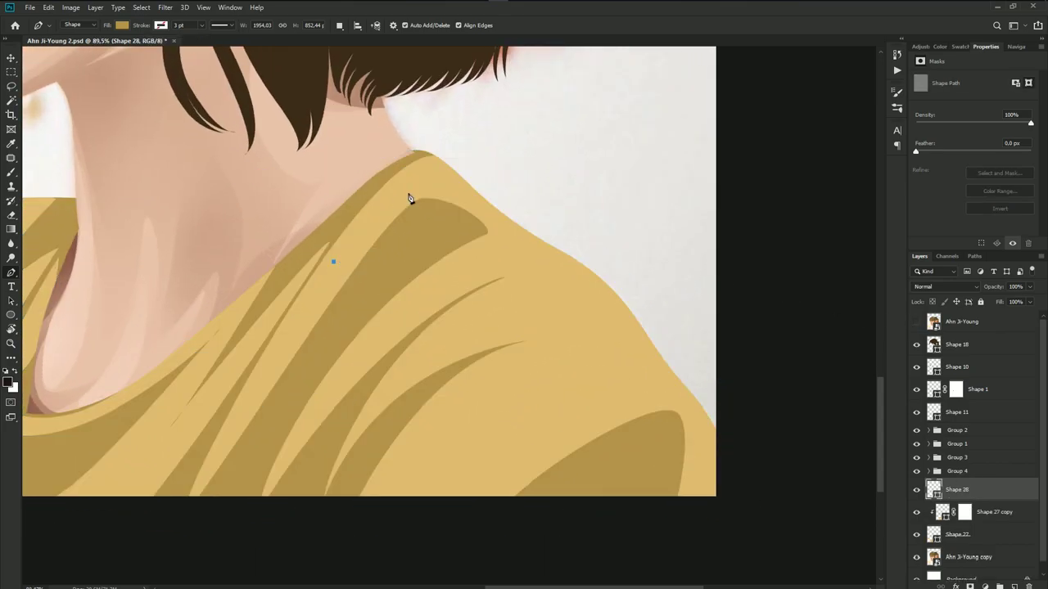
left_click_drag(417, 186, 450, 180)
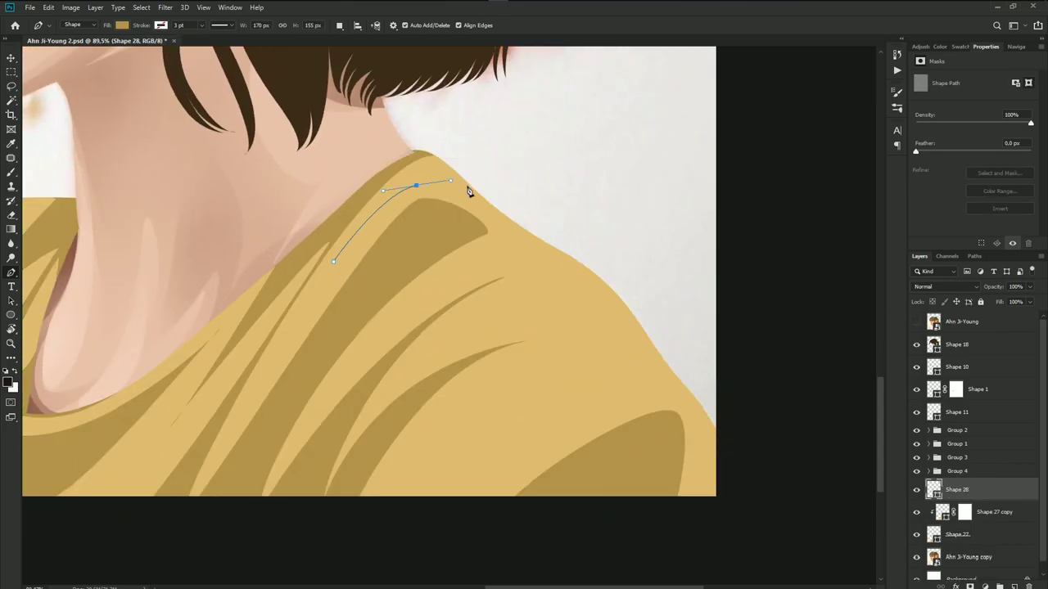
left_click(504, 232)
left_click_drag(418, 280, 370, 327)
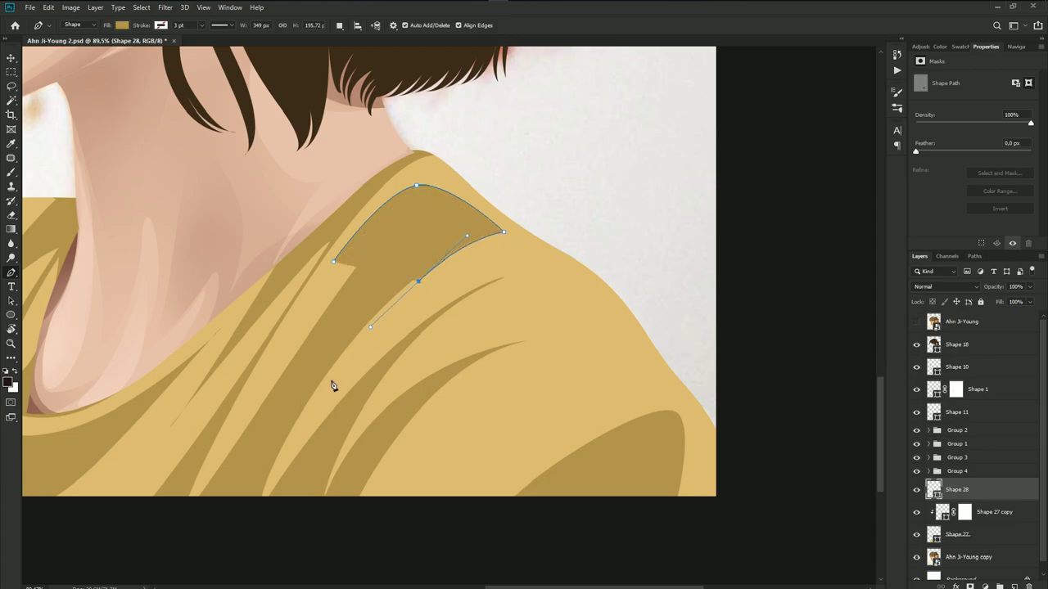
left_click_drag(327, 386, 253, 510)
key("ctrl+z")
key("ctrl+z")
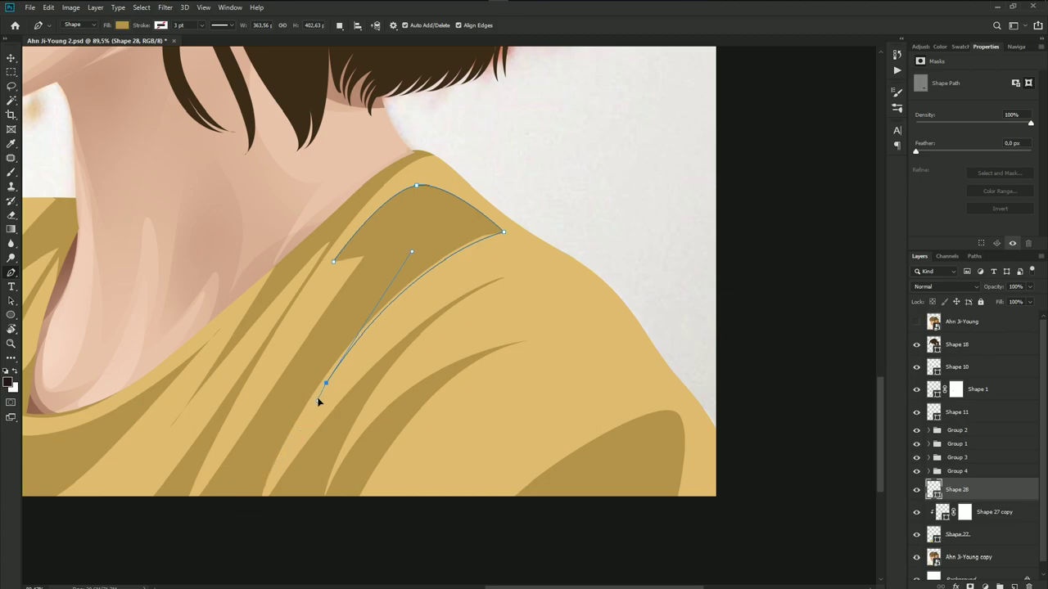
left_click(326, 383, "alt")
left_click_drag(541, 258, 653, 278)
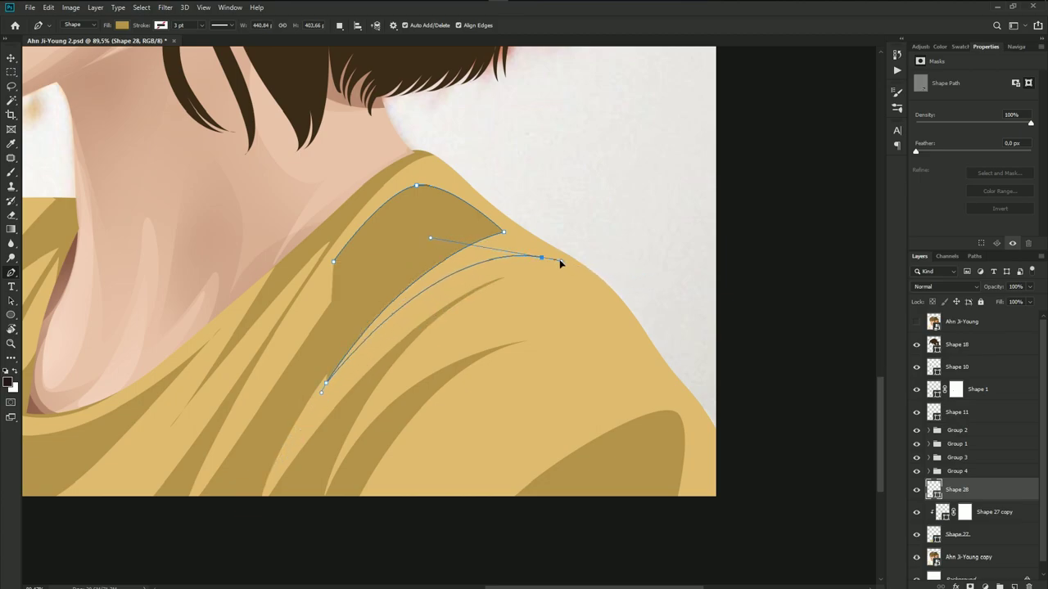
- Against the reference photo, outline the next fold stripes down the shoulder
left_click(915, 322)
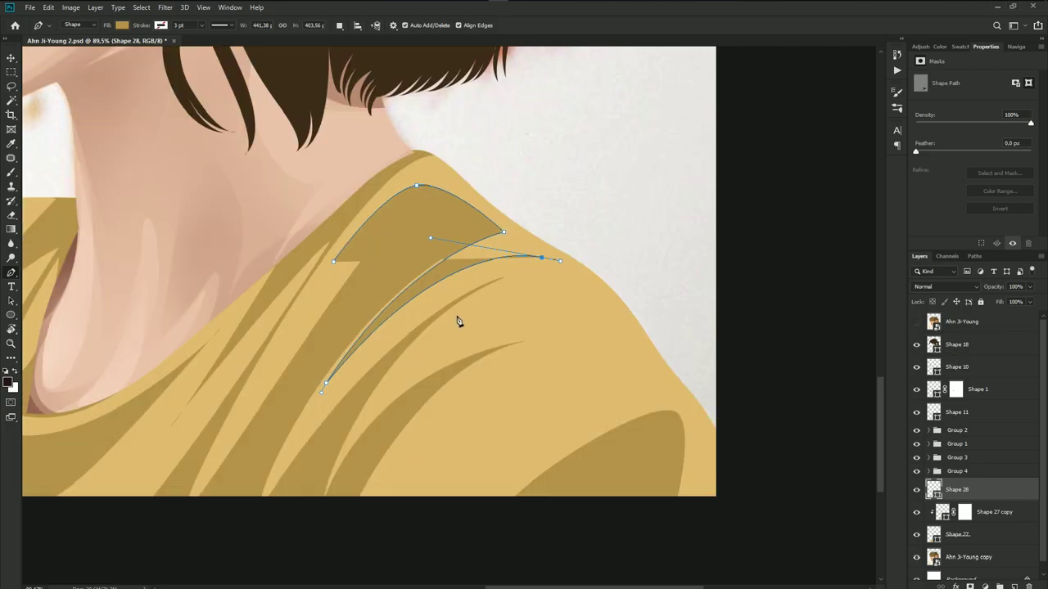
left_click(452, 316)
left_click(390, 368)
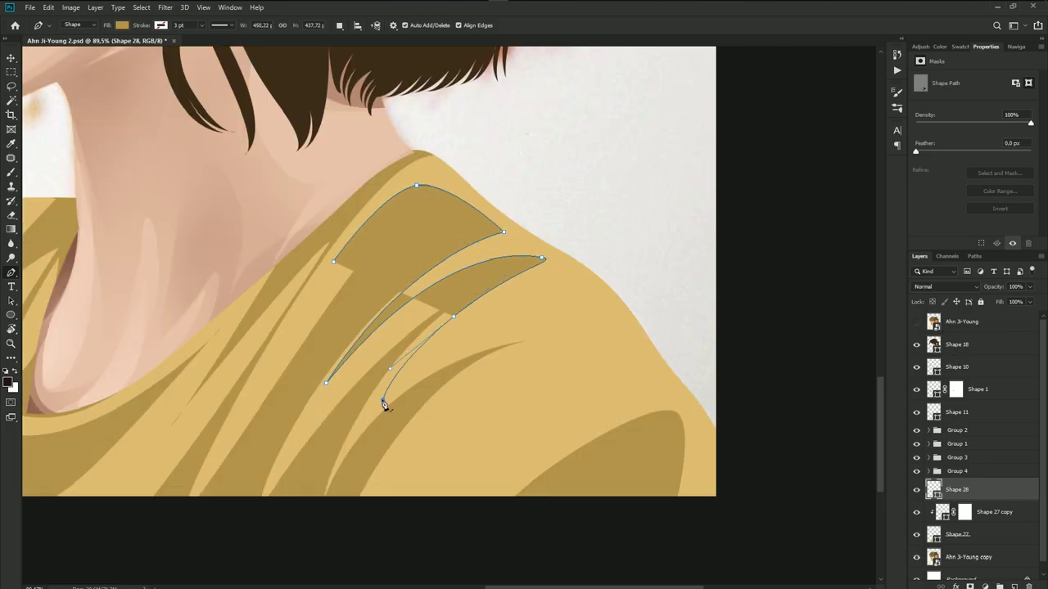
left_click(382, 400)
left_click(366, 415)
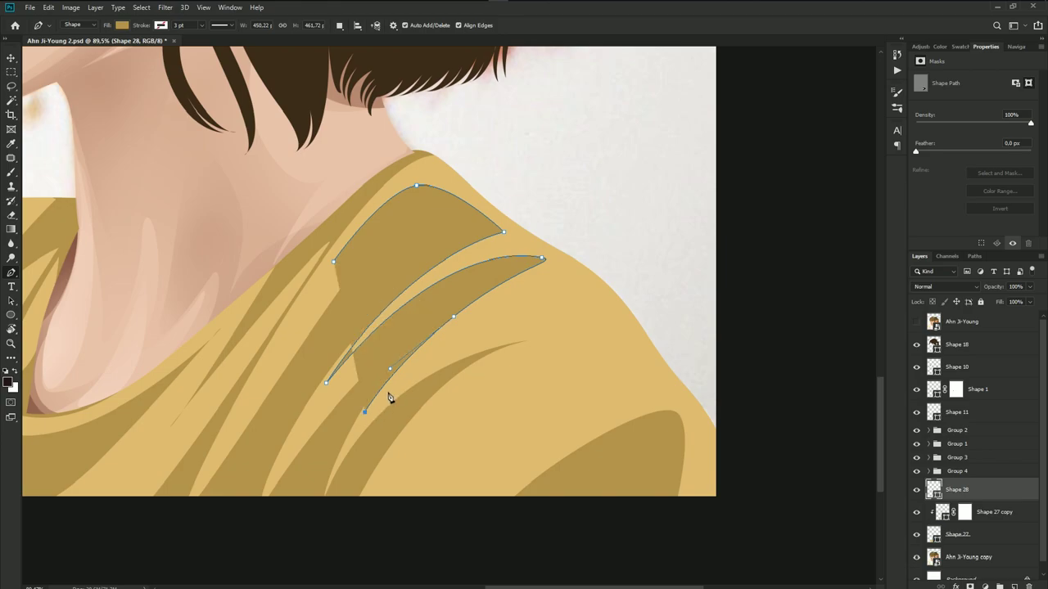
left_click_drag(578, 282, 595, 286)
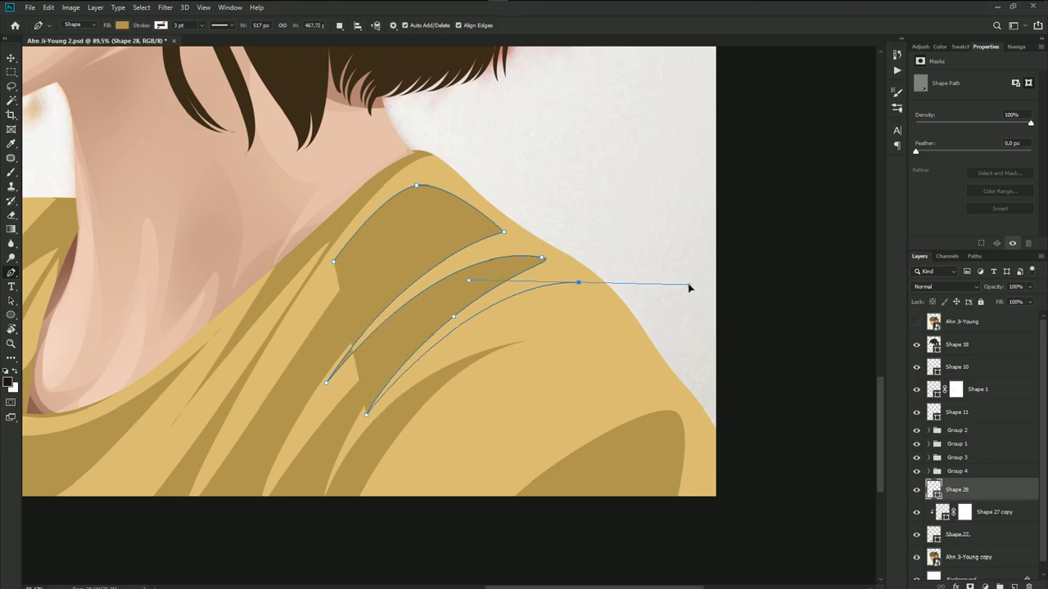
- Add the fourth and fifth curved fold stripes along the lower shoulder
left_click(917, 322)
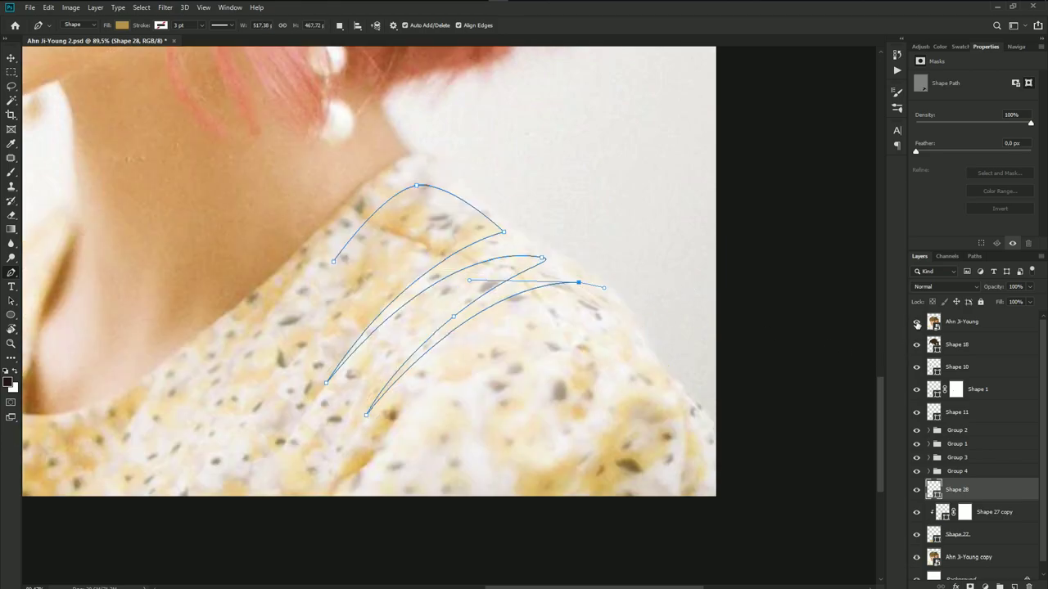
left_click(917, 322)
left_click(624, 333)
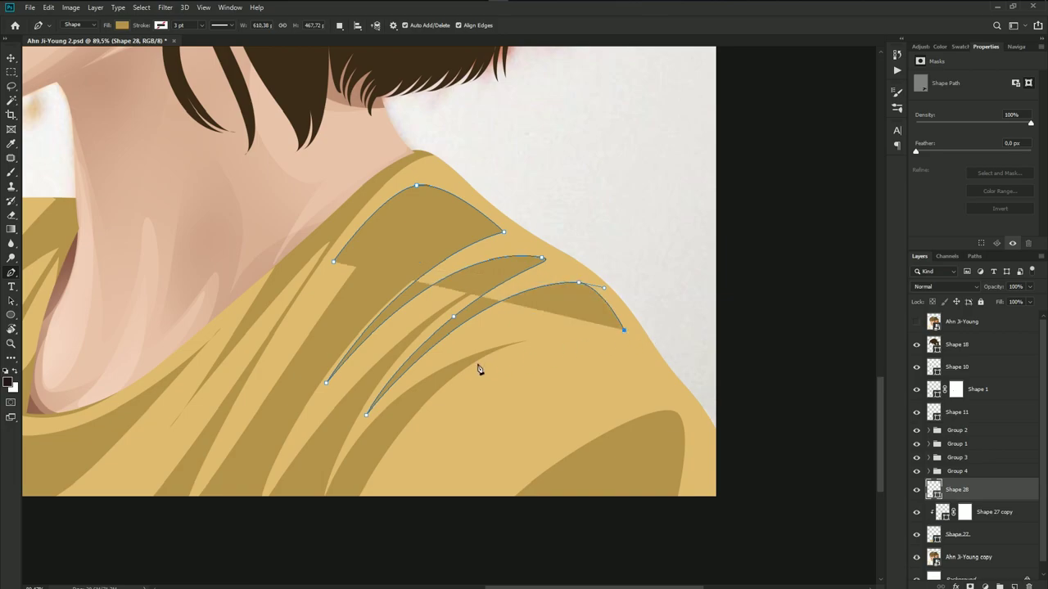
left_click(398, 449)
left_click_drag(533, 357, 623, 342)
left_click(916, 323)
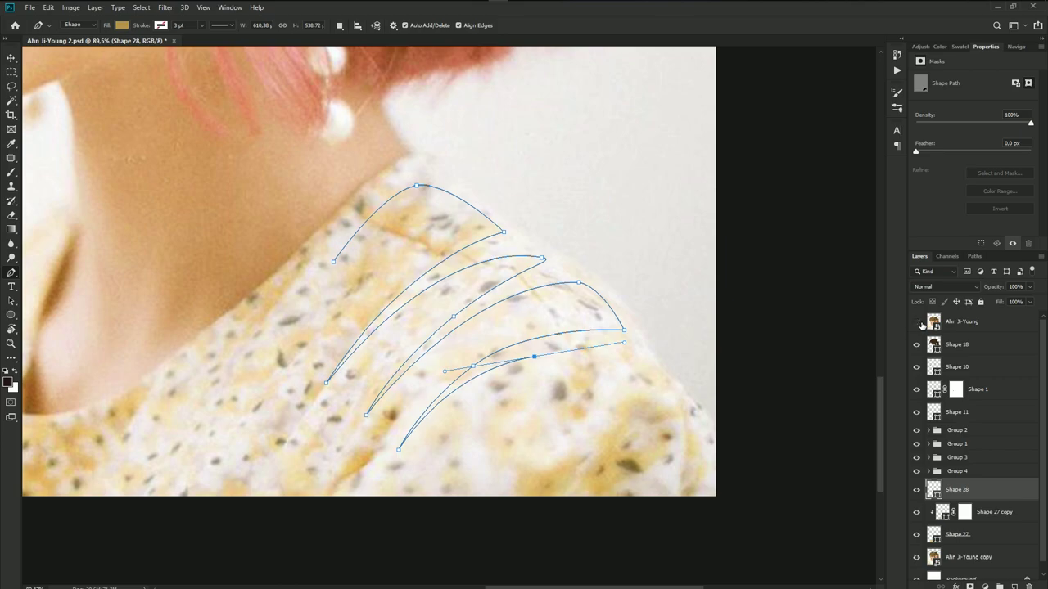
left_click_drag(654, 381, 563, 421)
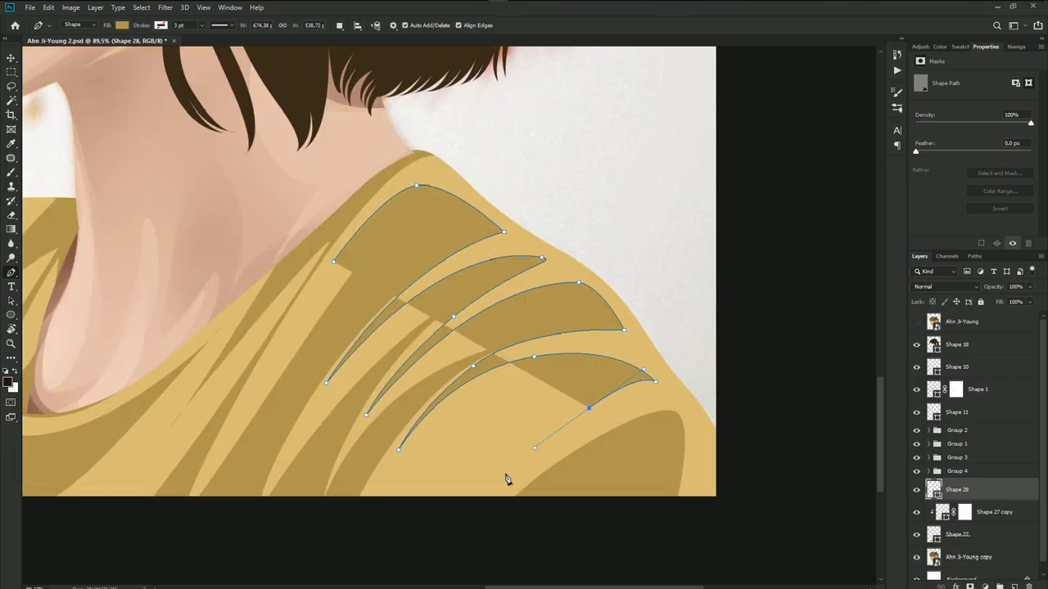
left_click_drag(489, 497, 482, 507)
- Run the outline around the arm and outer shoulder and close it at the start point
left_click_drag(587, 406, 716, 401)
left_click_drag(674, 525, 668, 545)
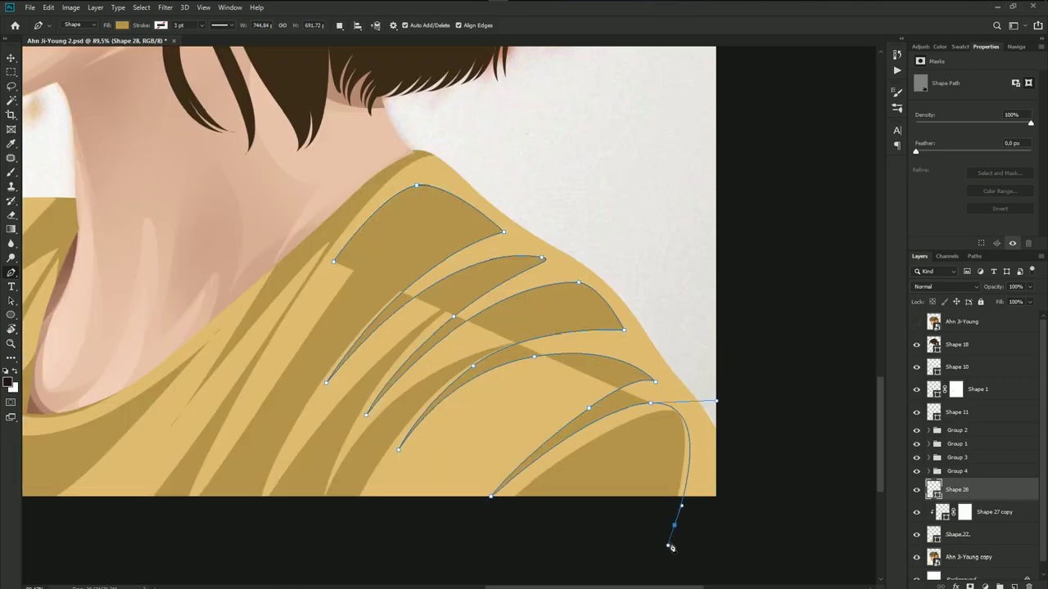
left_click_drag(712, 489, 726, 433)
left_click_drag(619, 257, 553, 193)
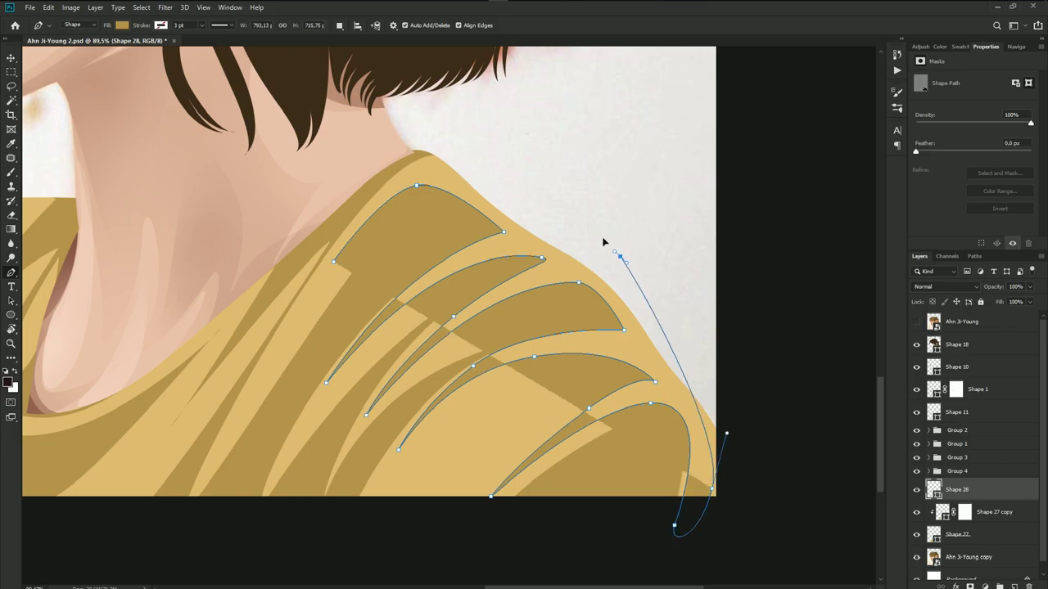
left_click_drag(423, 163, 396, 174)
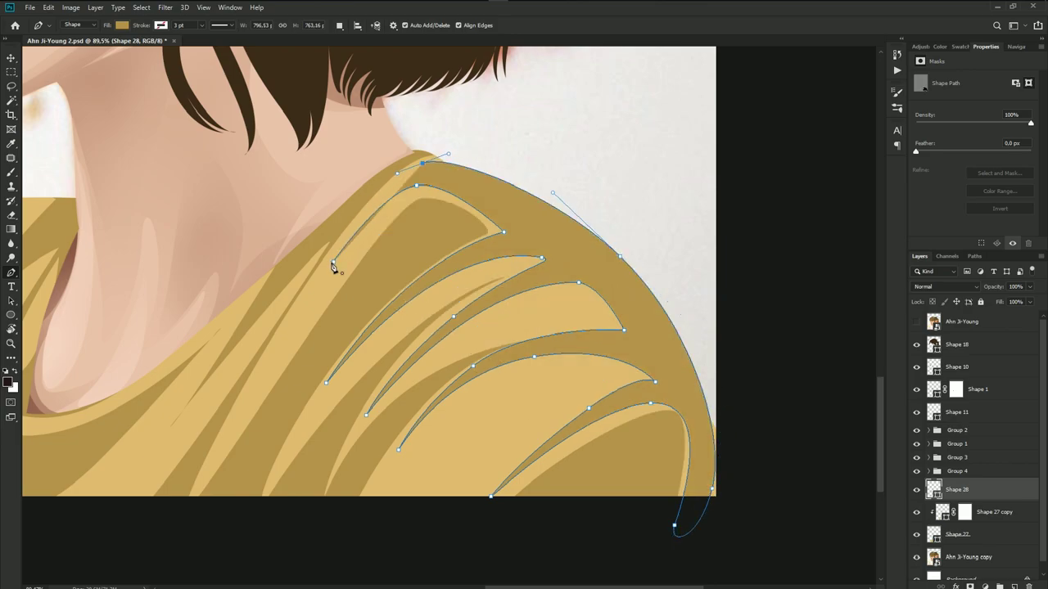
left_click_drag(334, 262, 315, 320)
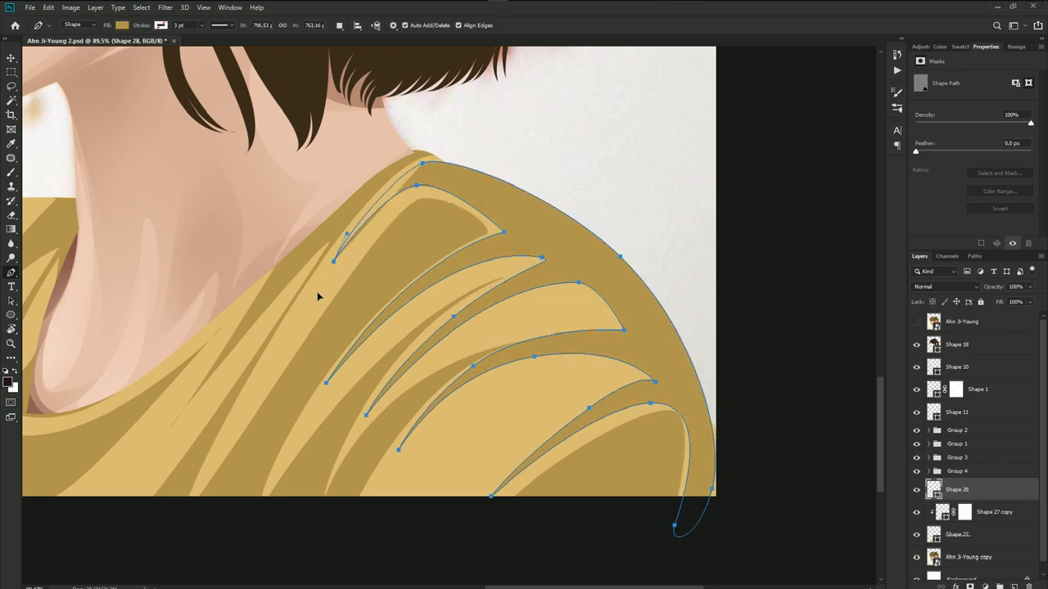
- Change Shape 28's fill to pale cream #ffe6b6
double_click(935, 491)
left_click(584, 409)
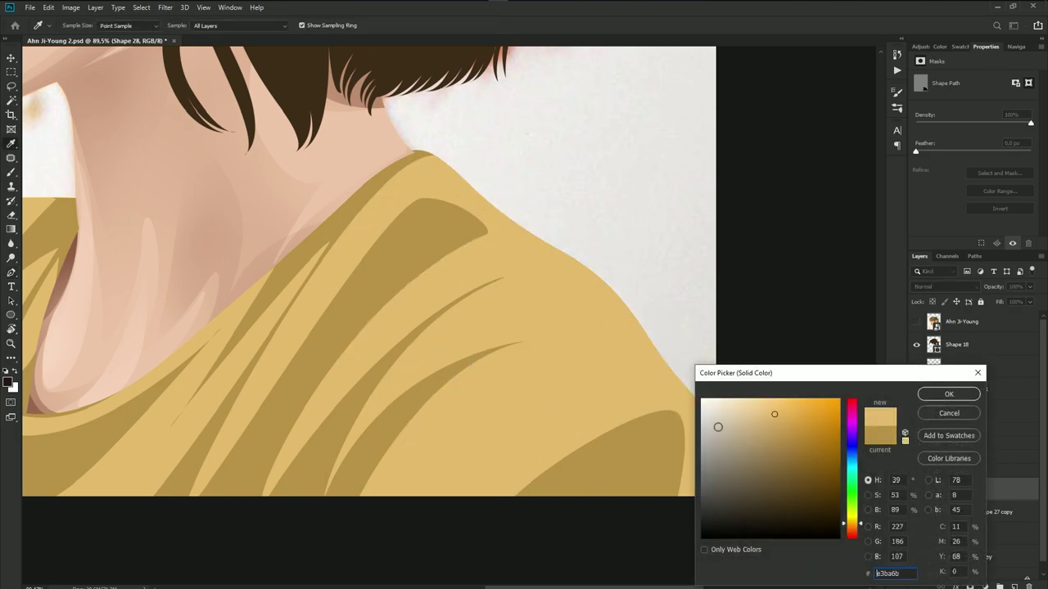
left_click_drag(752, 404, 740, 395)
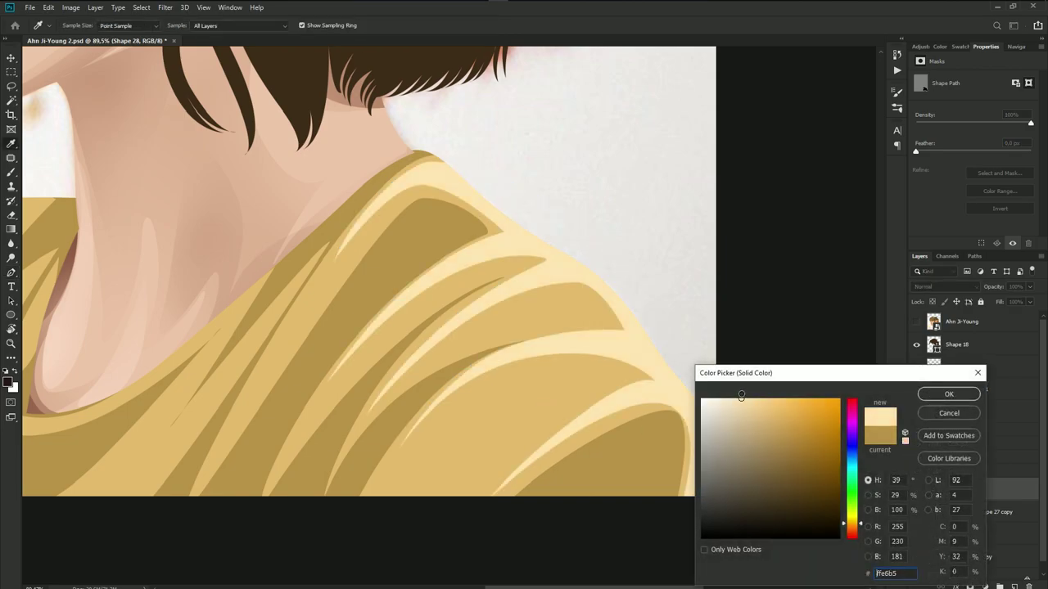
left_click(948, 394)
- Trace a thin pale cream highlight spike along the neckline
scroll(478, 370, "down", 2)
left_click_drag(365, 369, 508, 356)
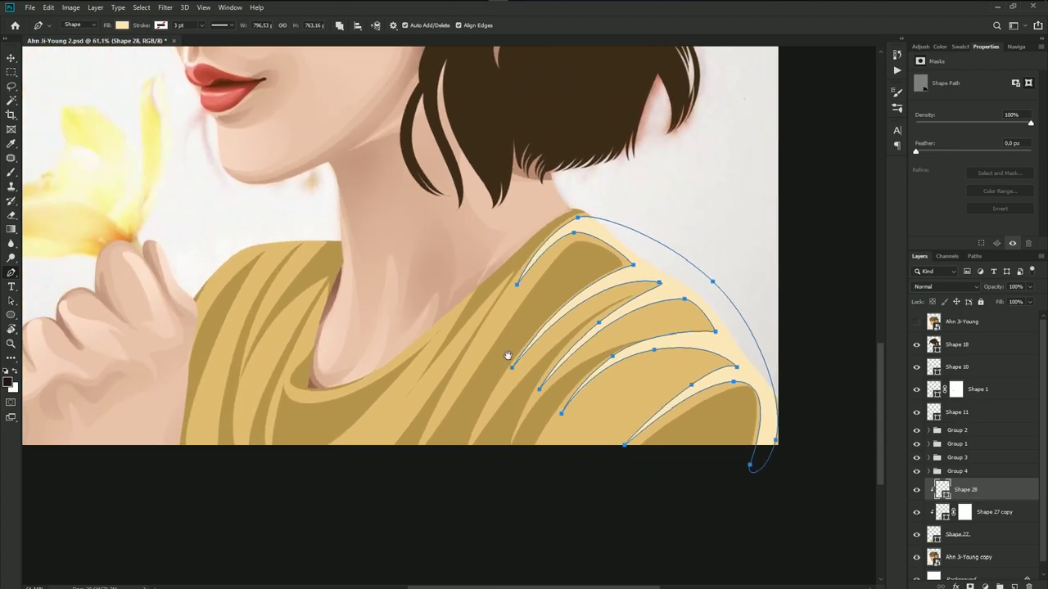
left_click(909, 322)
left_click(916, 321)
scroll(350, 379, "up", 1)
scroll(323, 398, "up", 1)
left_click(320, 393)
left_click_drag(469, 305, 477, 300)
key("ctrl+z")
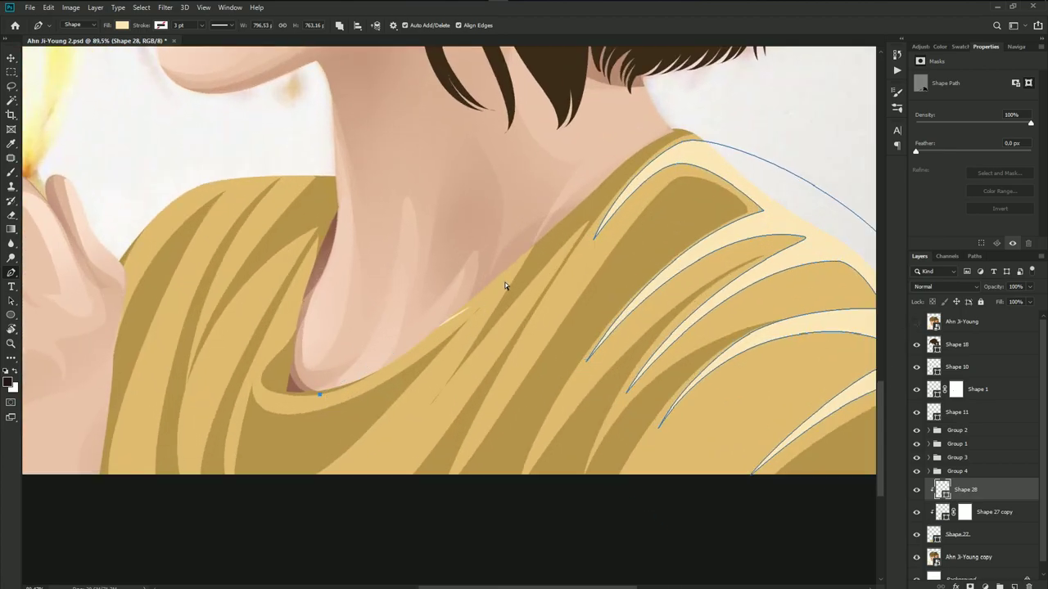
left_click_drag(521, 258, 605, 174)
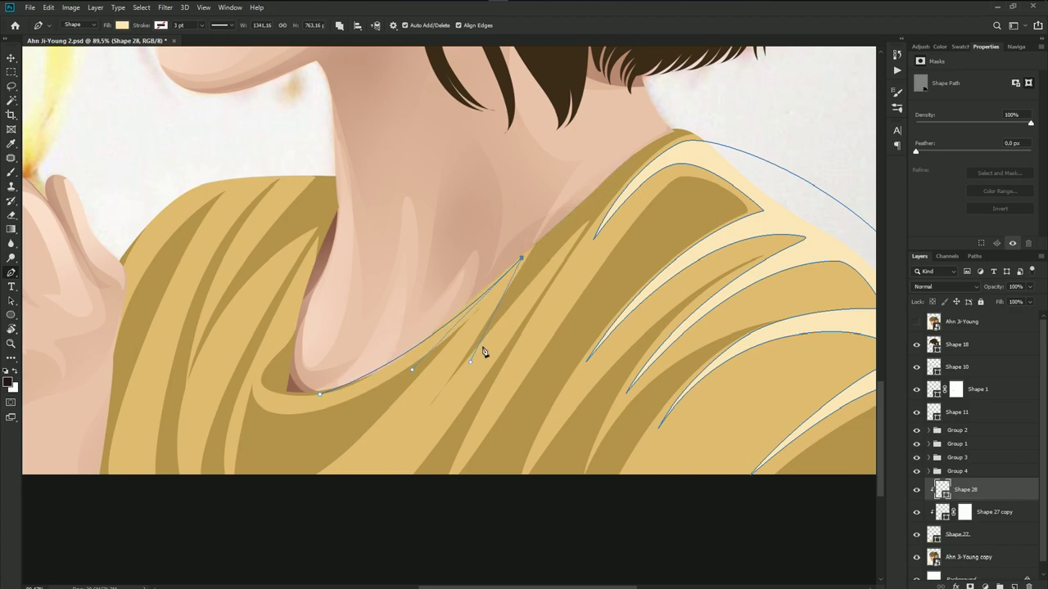
left_click_drag(392, 424, 452, 352)
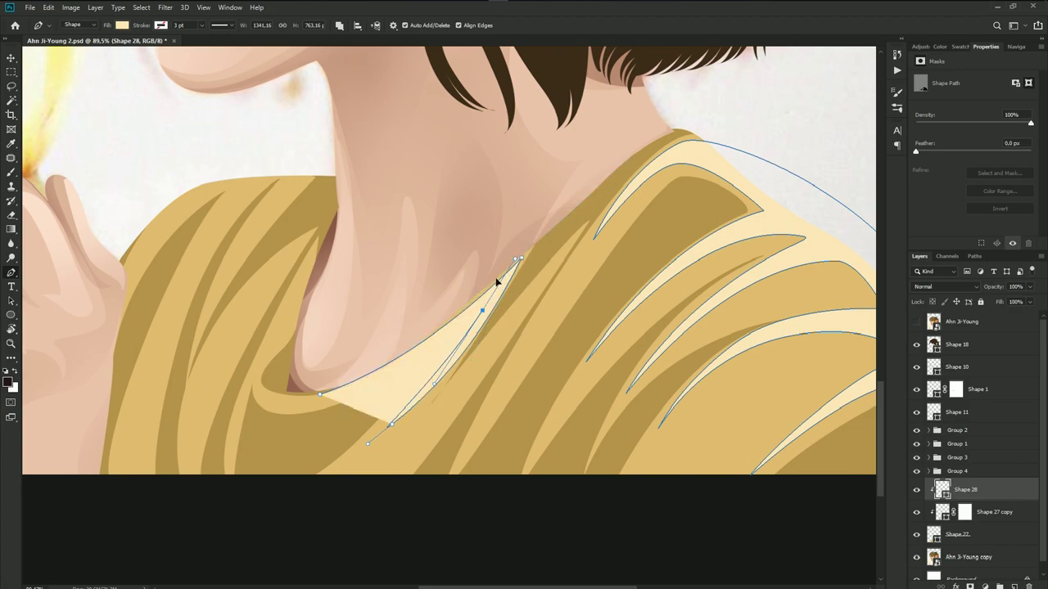
mouse_move(319, 393)
left_mouse_down()
mouse_move(297, 393)
mouse_move(374, 374)
left_mouse_up()
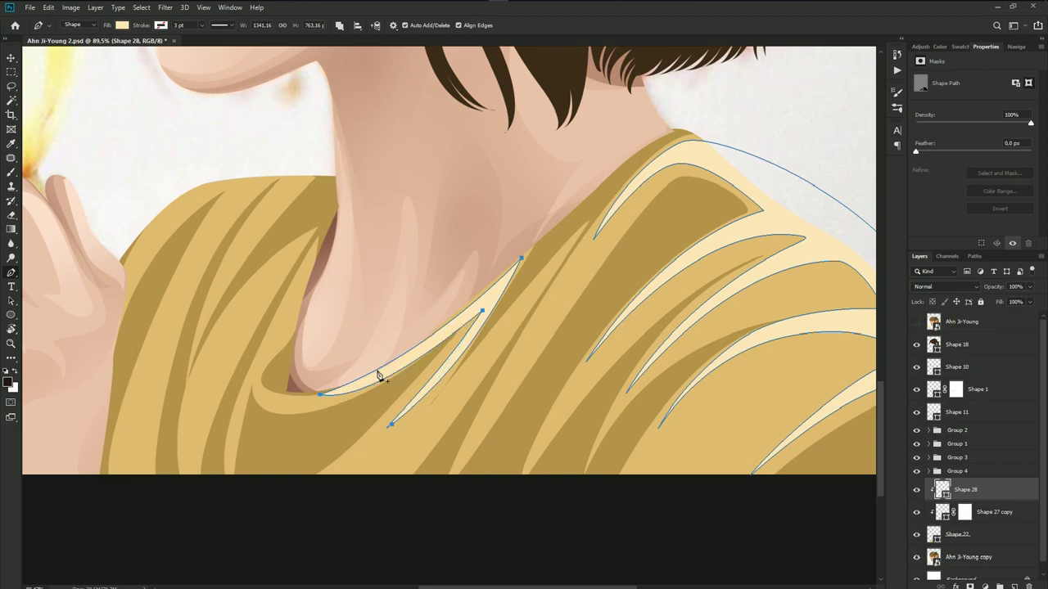
left_click_drag(396, 306, 514, 335)
left_click(914, 323)
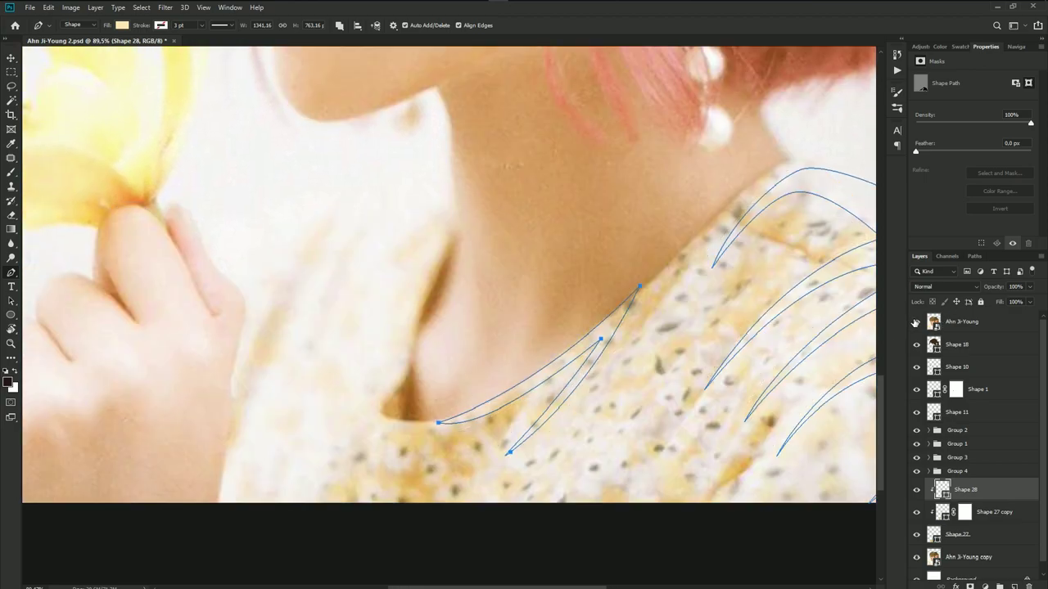
left_click(914, 323)
- Draw a highlight sliver down the left shoulder's outer curve and close it
left_click(439, 202)
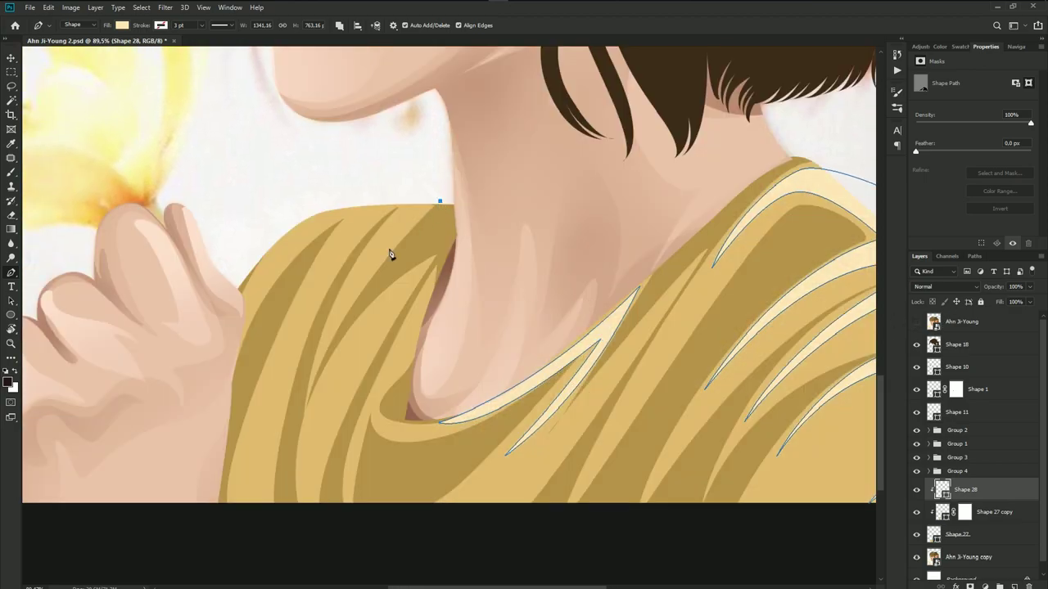
left_click_drag(315, 369, 291, 468)
left_click_drag(403, 206, 325, 255)
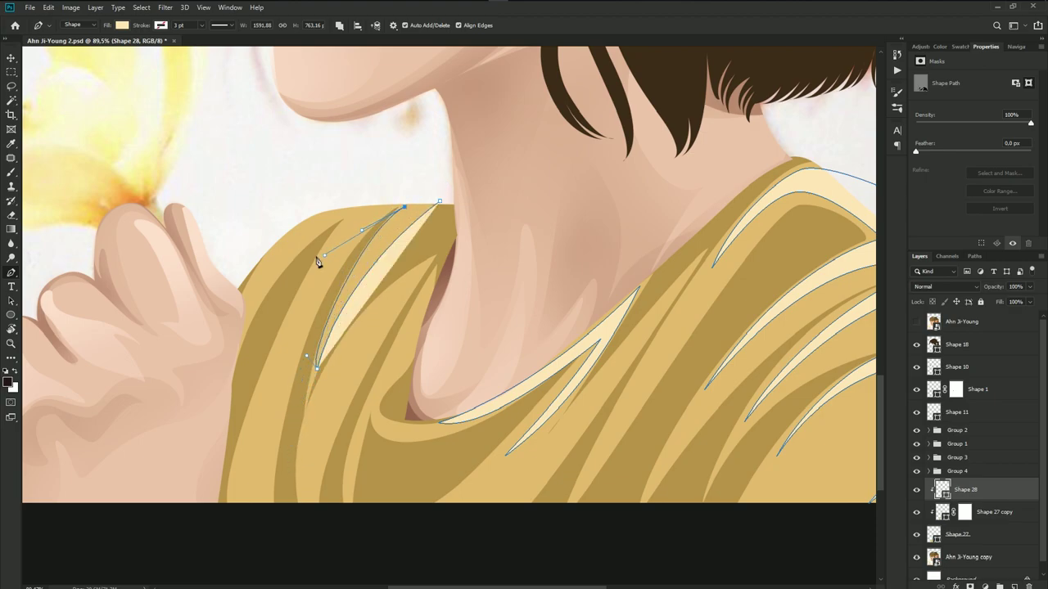
left_click_drag(247, 447, 253, 524)
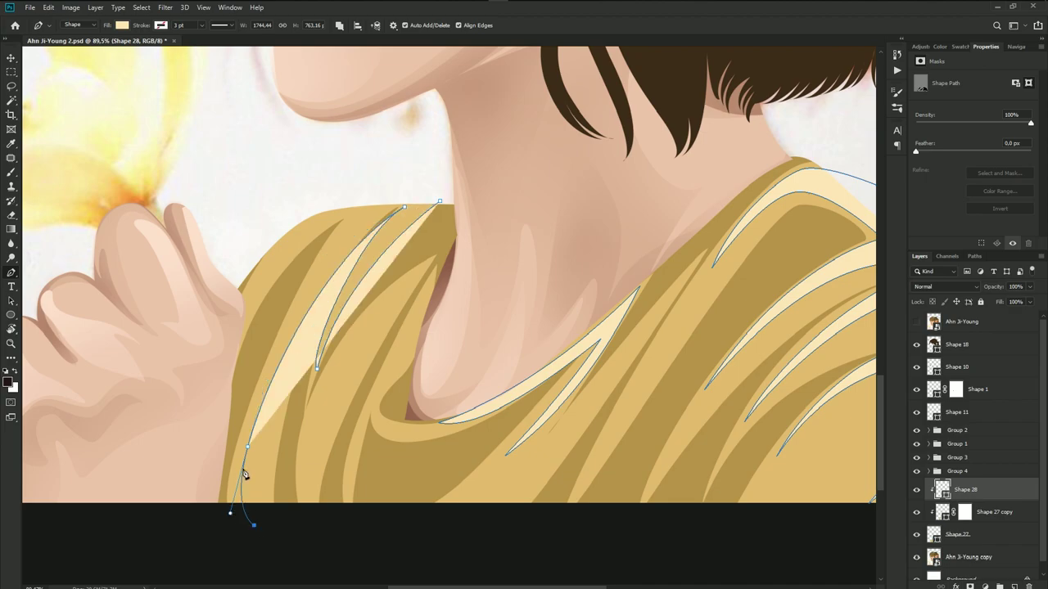
left_click_drag(358, 212, 375, 202)
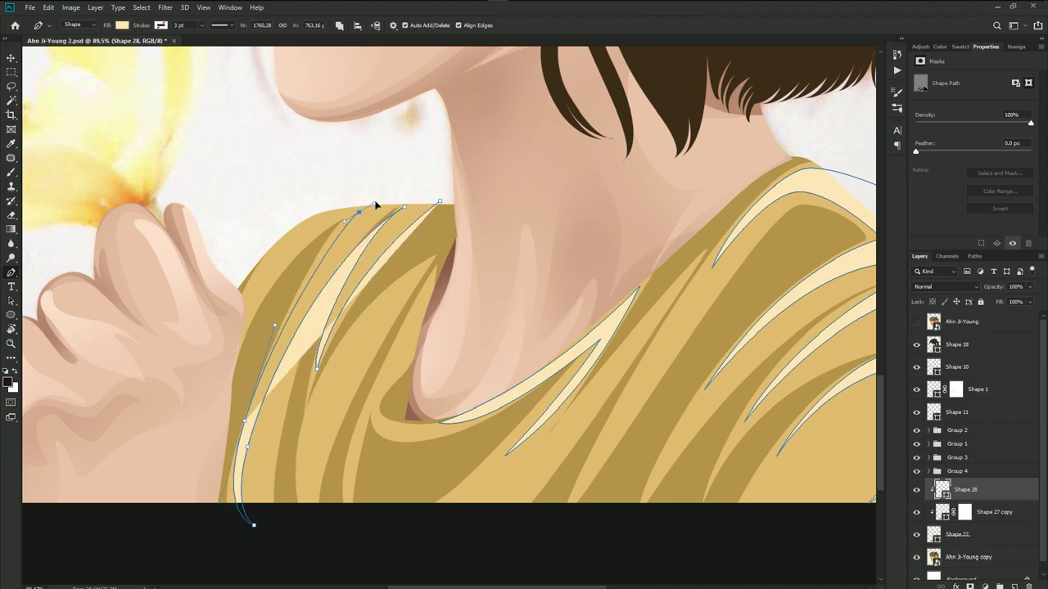
left_click_drag(236, 347, 247, 340)
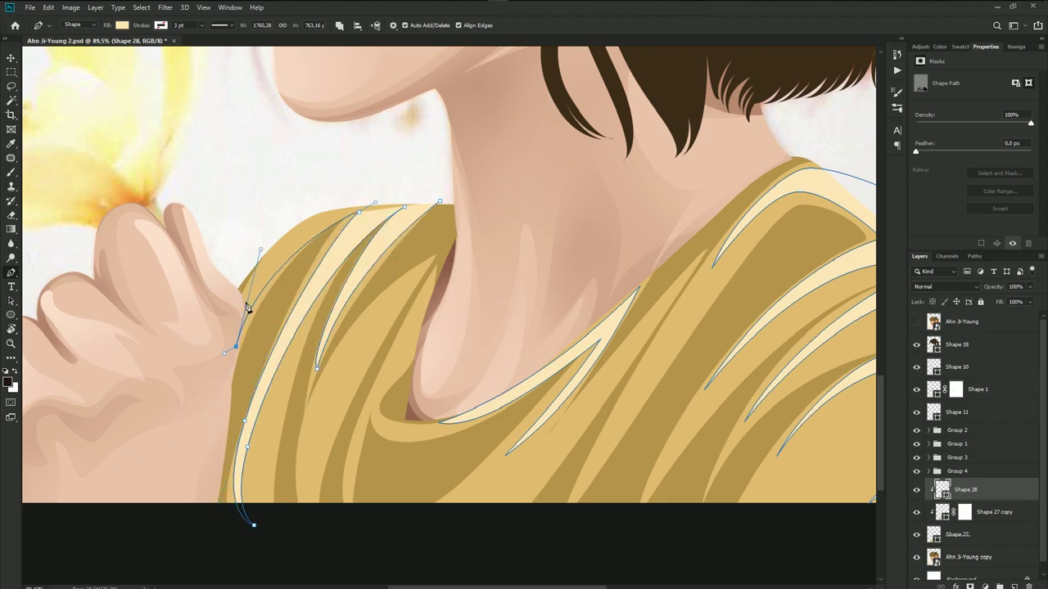
left_click_drag(308, 216, 328, 203)
left_click_drag(439, 201, 484, 237)
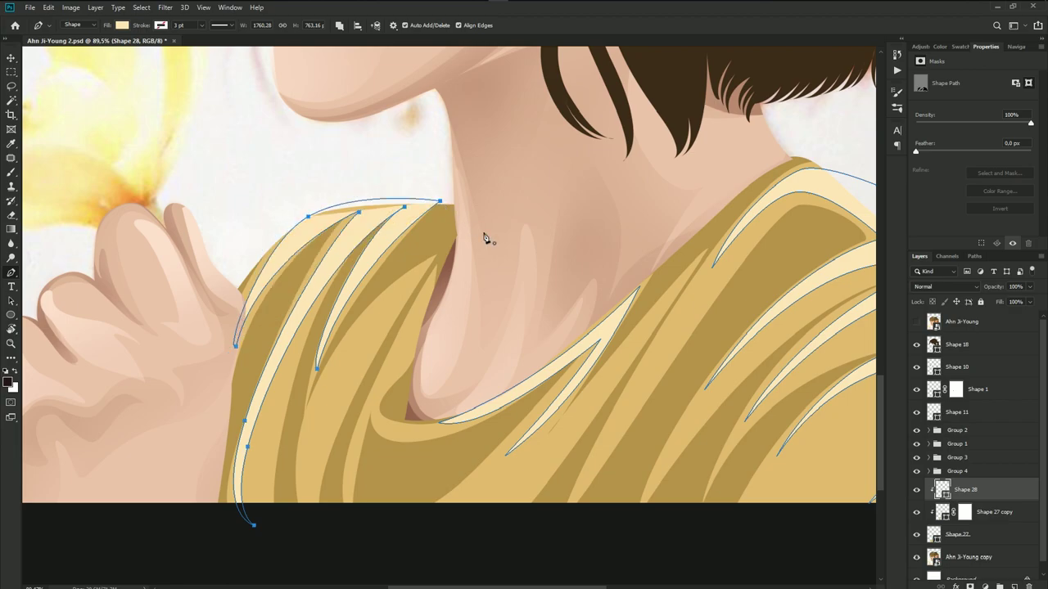
left_click(962, 321)
scroll(465, 389, "down", 3)
- Save the file and reselect the cream highlight shape, checking it against the reference photo
scroll(464, 389, "down", 3)
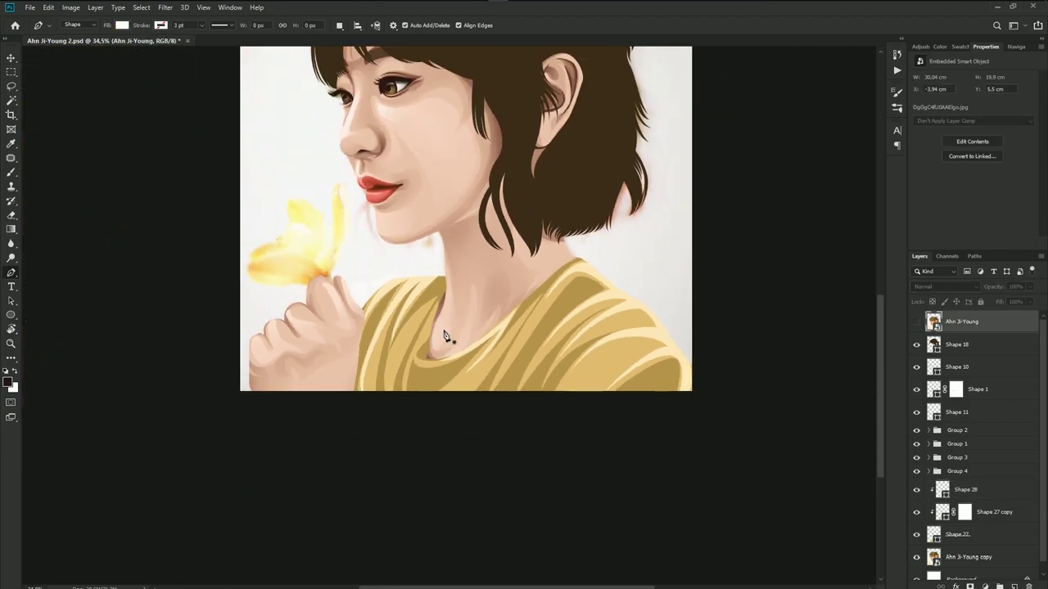
key("ctrl+s")
scroll(465, 389, "up", 2)
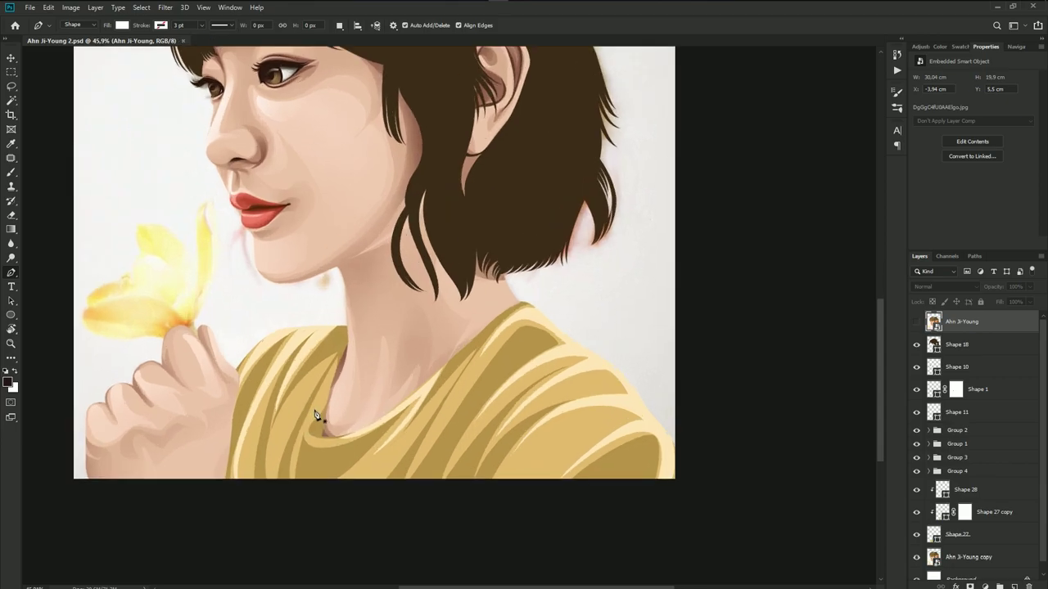
scroll(311, 421, "up", 3)
scroll(458, 363, "down", 2)
left_click(965, 489)
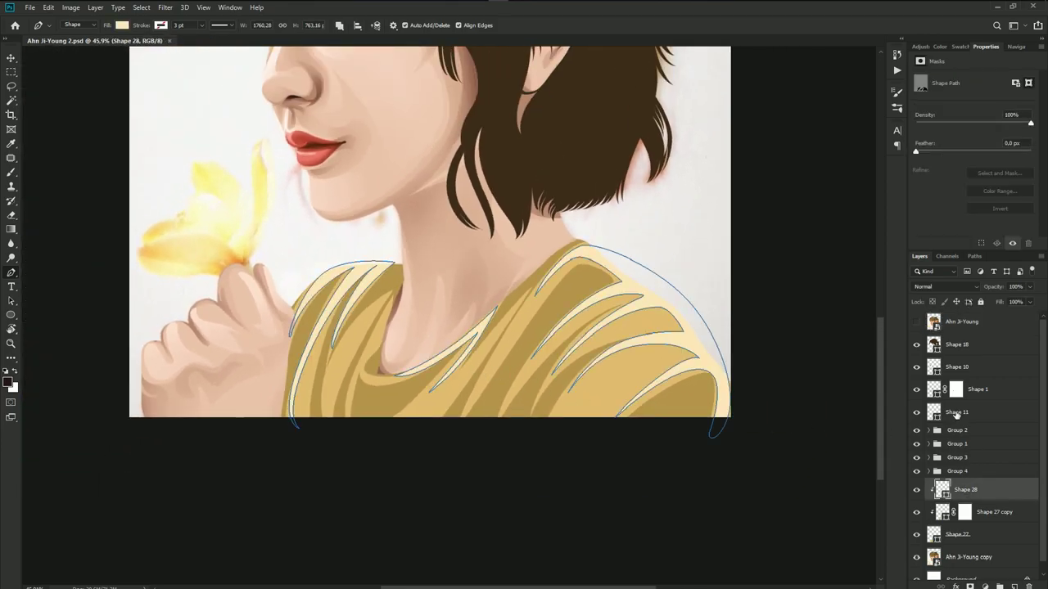
left_click(913, 324)
left_click(916, 322)
scroll(338, 402, "up", 1)
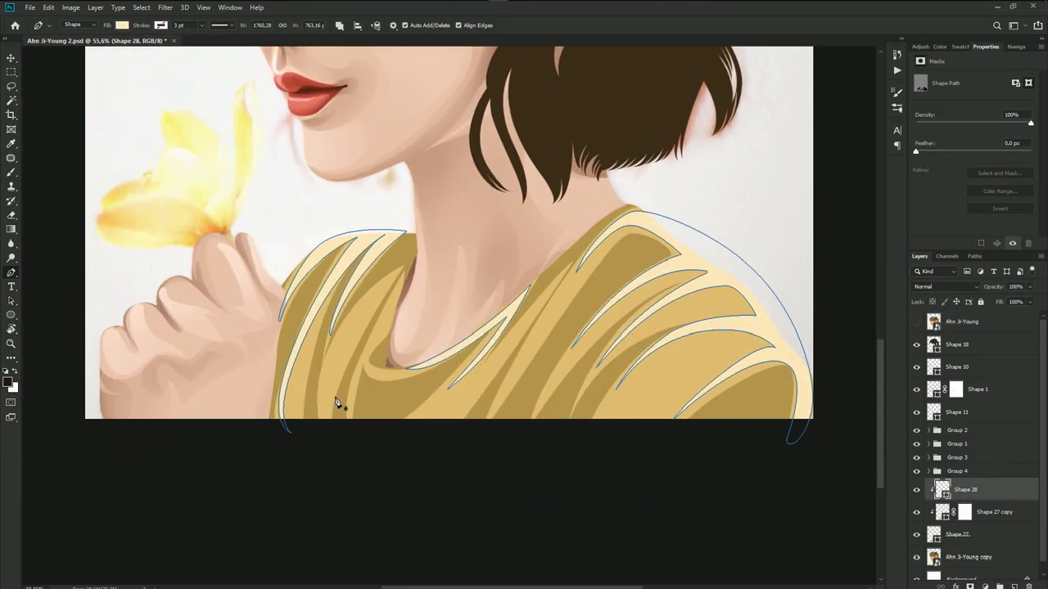
scroll(343, 385, "up", 1)
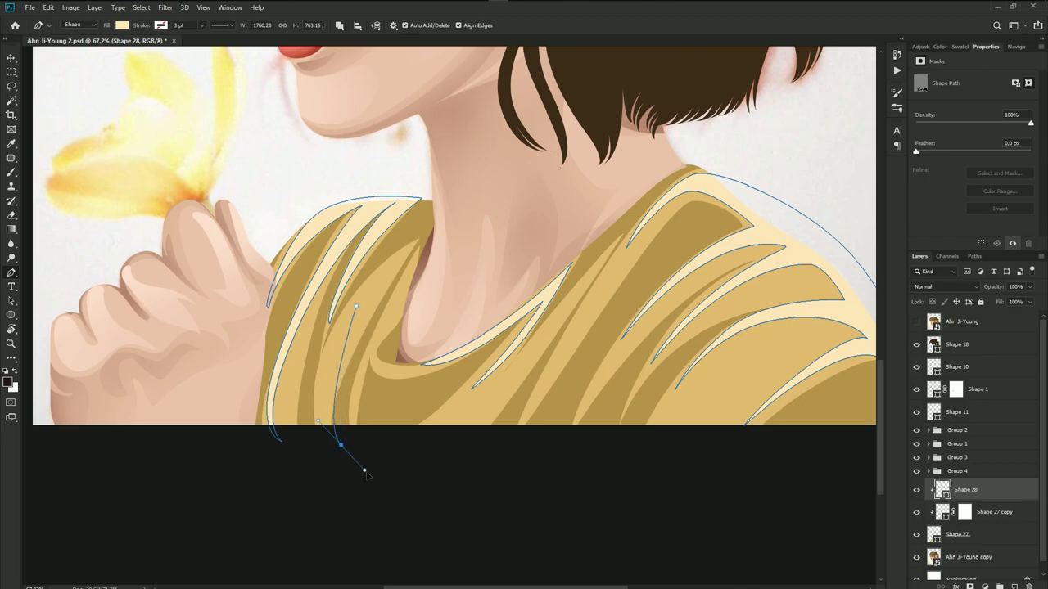
- Add a fold point and close the pale highlight path on the shirt front, then save
mouse_move(341, 445)
left_mouse_down()
mouse_move(371, 475)
mouse_move(304, 440)
left_mouse_up()
left_click_drag(355, 308, 402, 289)
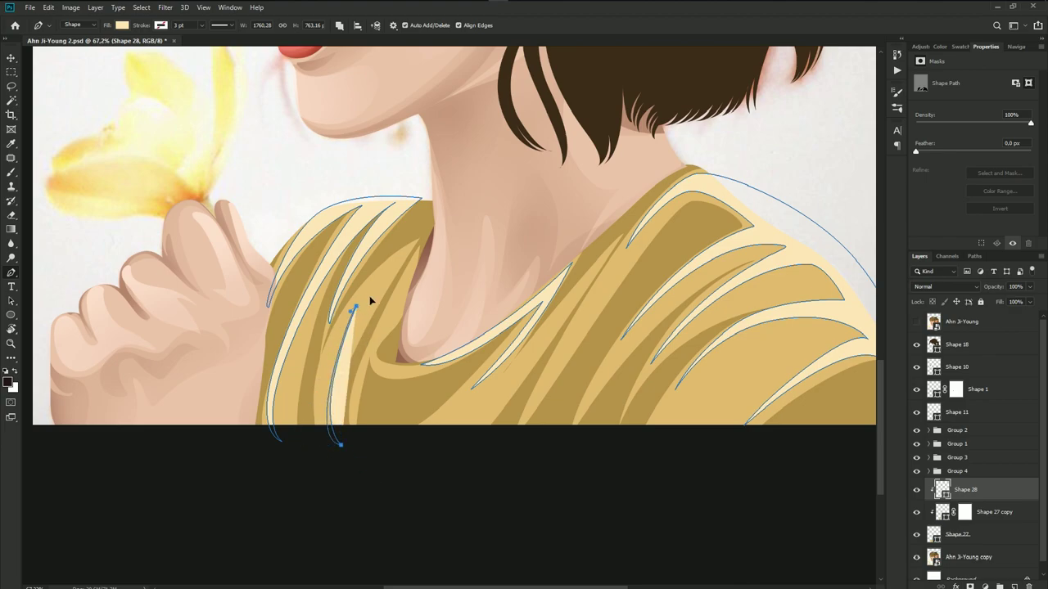
left_click(962, 321)
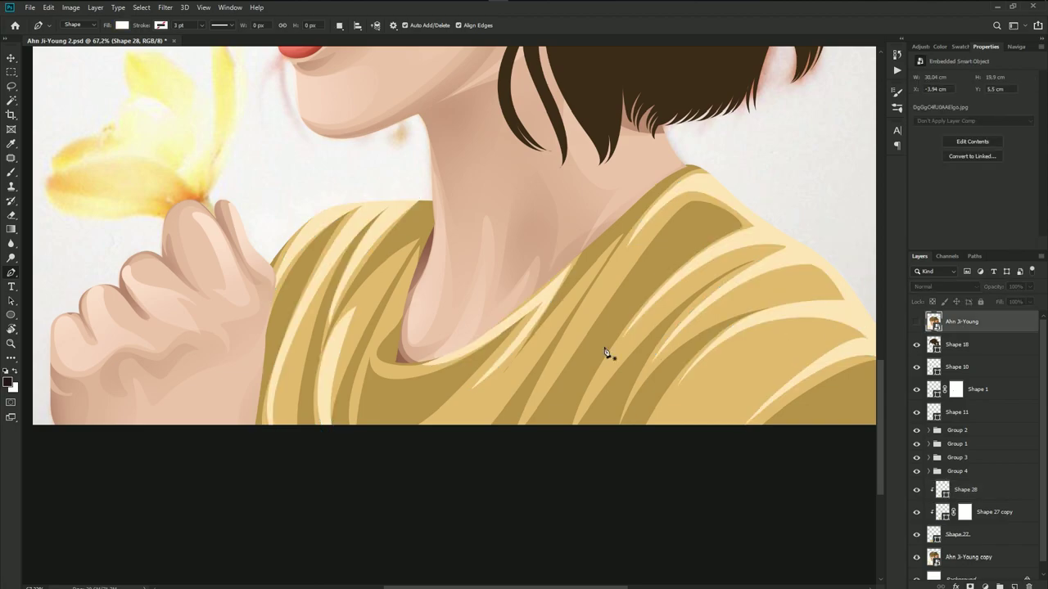
scroll(605, 350, "down", 3)
key("ctrl+s")
- Copy the Shape 27 copy shirt mask onto the Shape 28 highlight layer
scroll(513, 355, "down", 1)
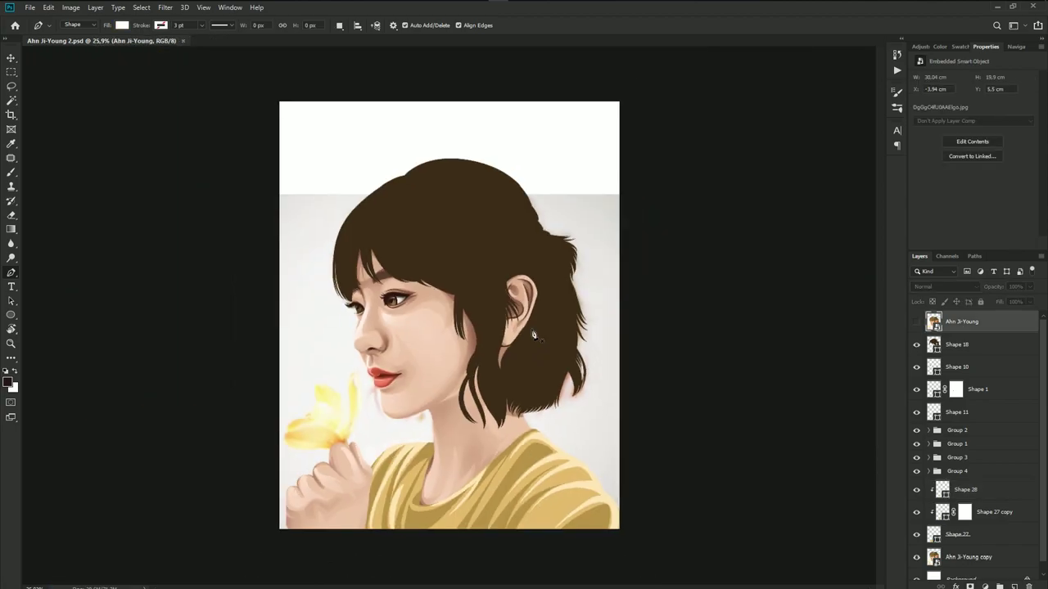
scroll(444, 469, "up", 1)
scroll(444, 468, "up", 1)
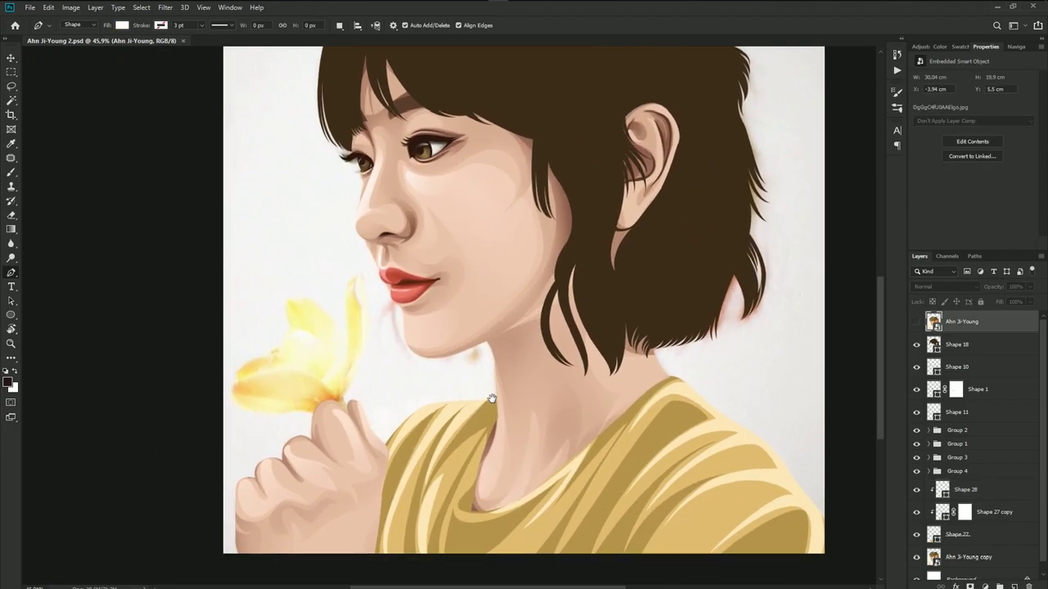
mouse_move(497, 444)
left_mouse_down()
mouse_move(545, 346)
mouse_move(533, 417)
left_mouse_up()
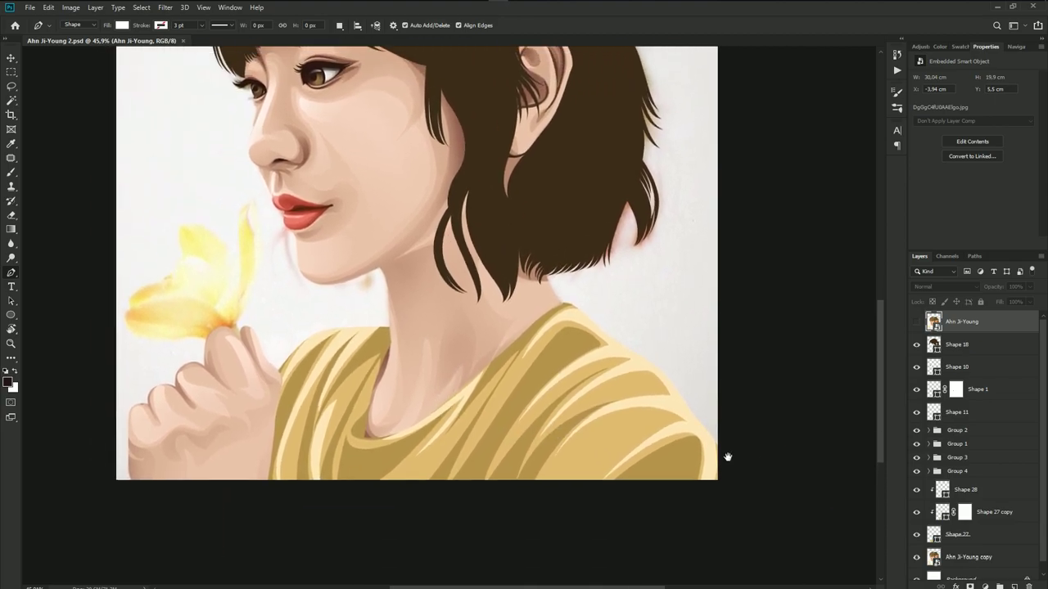
left_click_drag(966, 513, 966, 490)
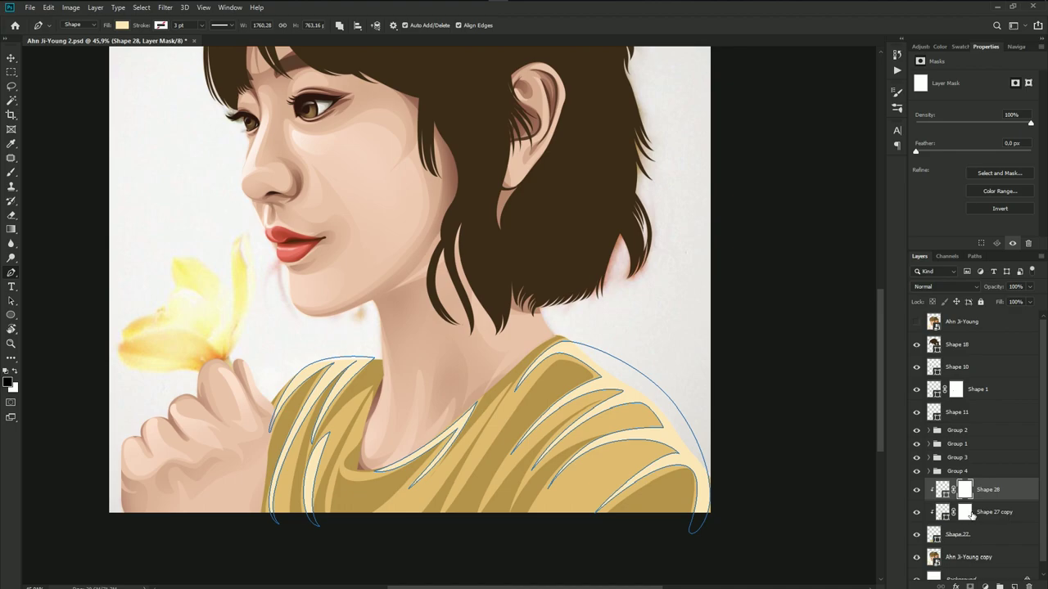
left_click(994, 517)
left_click(916, 325)
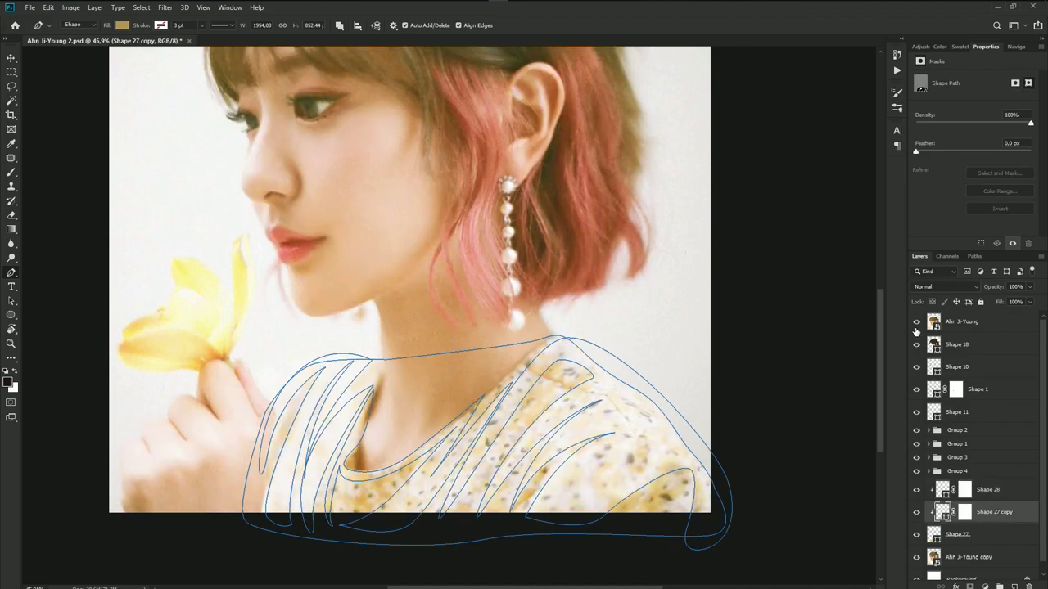
left_click(915, 322)
- Set the shape Path Operations to New Layer
scroll(348, 489, "up", 2)
scroll(351, 487, "up", 2)
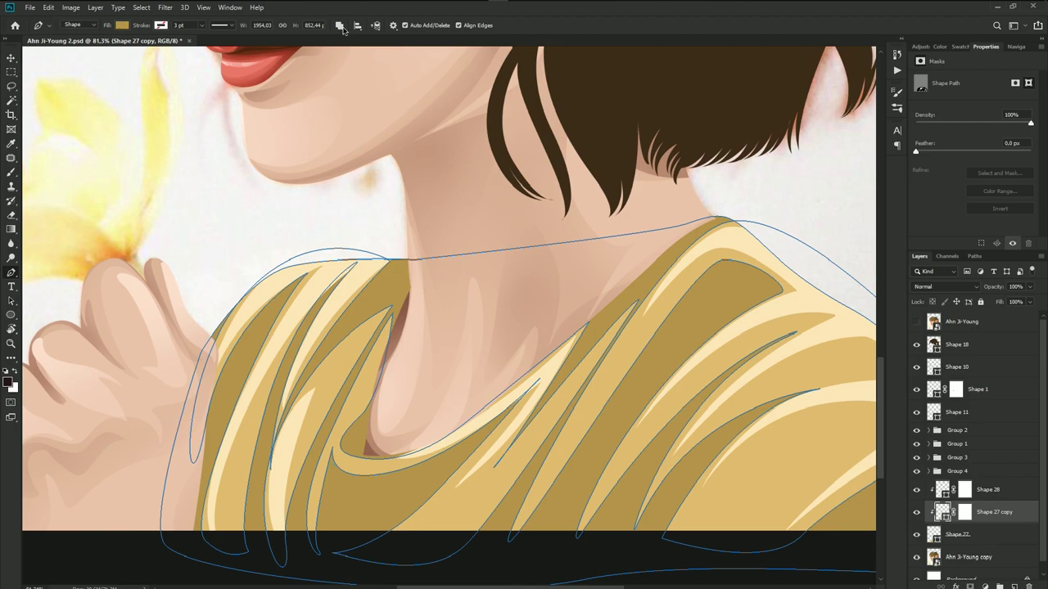
left_click(340, 26)
left_click(360, 40)
- Pen-draw a closed shadow shape along the inner left neckline up the collar
left_click(333, 469)
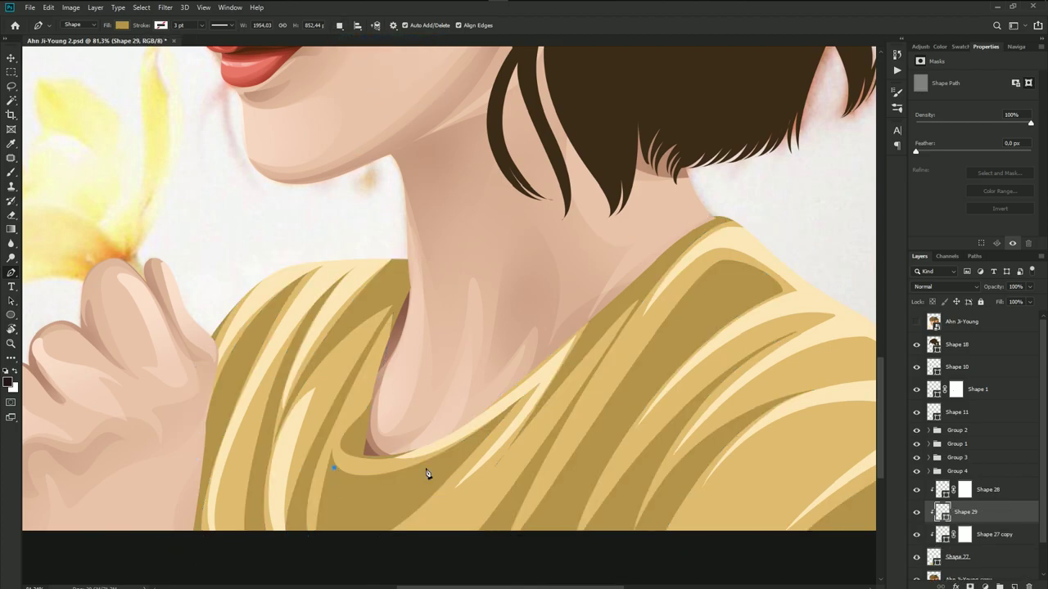
key("ctrl+z")
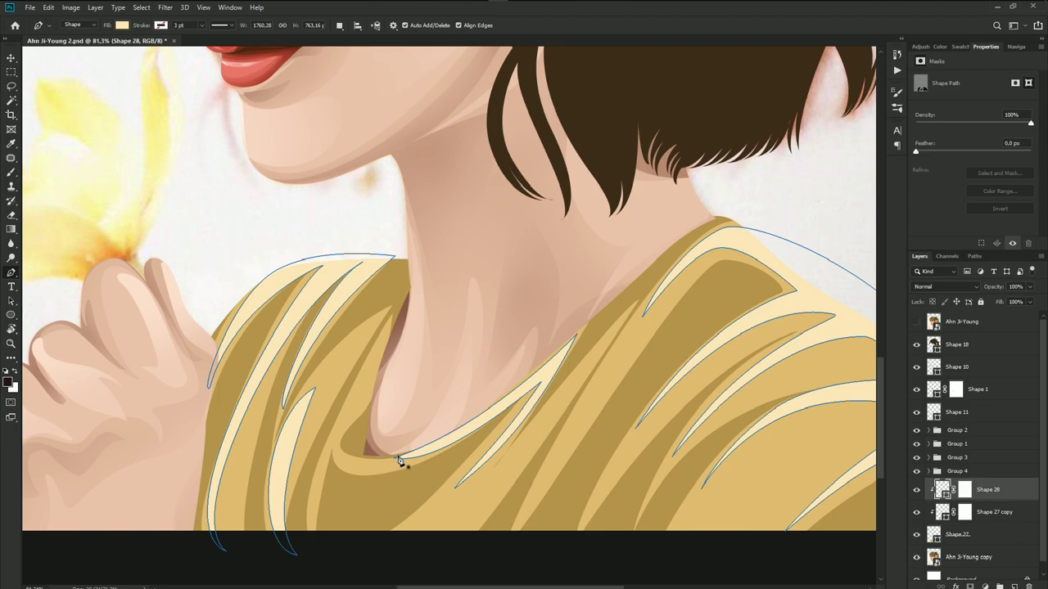
left_click(402, 453)
left_click_drag(334, 446, 355, 453)
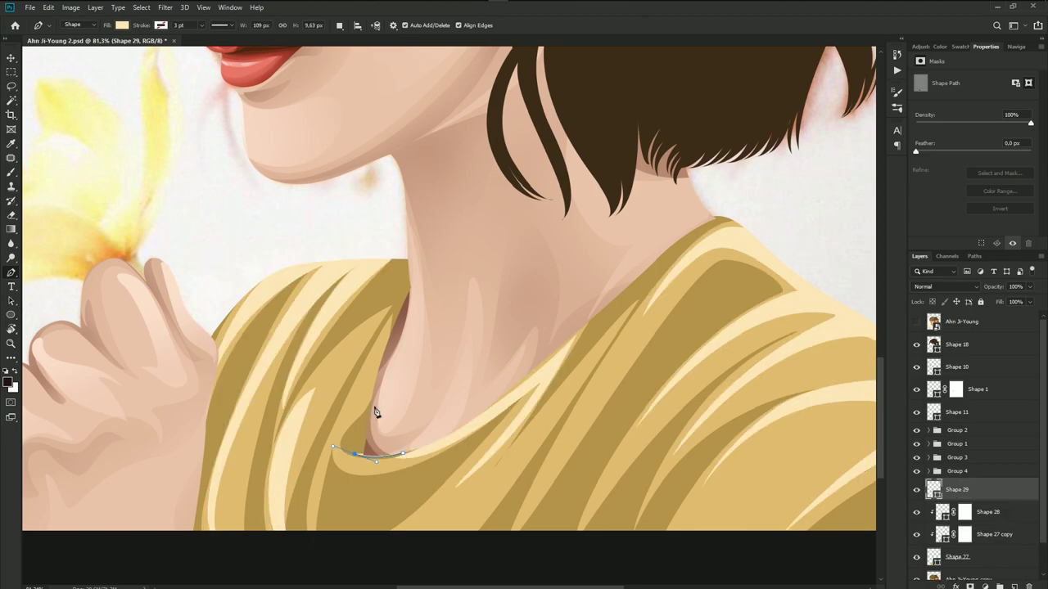
left_click_drag(375, 406, 399, 384)
left_click(916, 323)
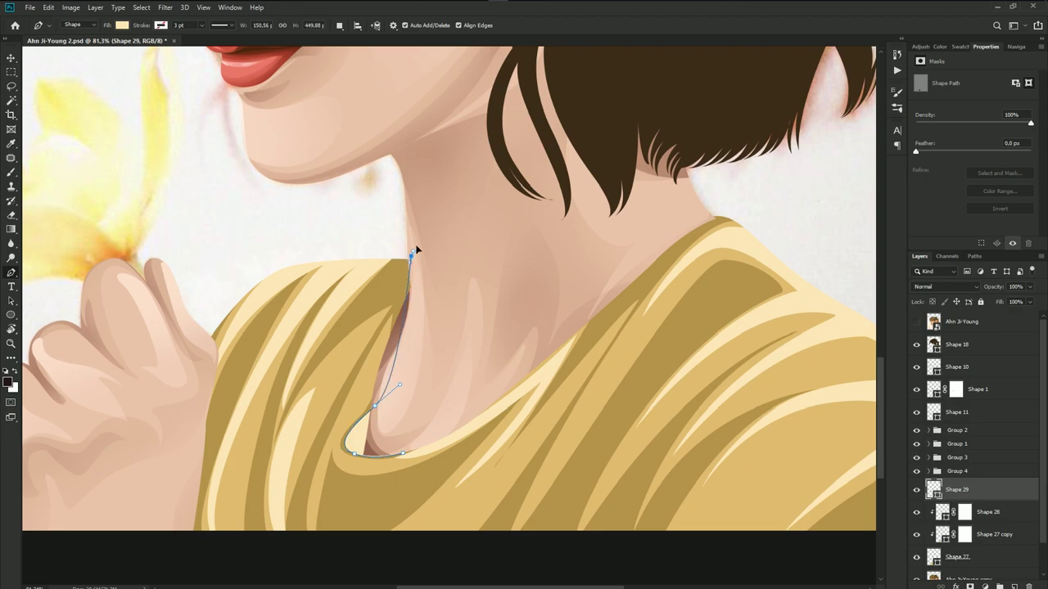
left_click_drag(410, 256, 438, 234)
left_click(403, 454)
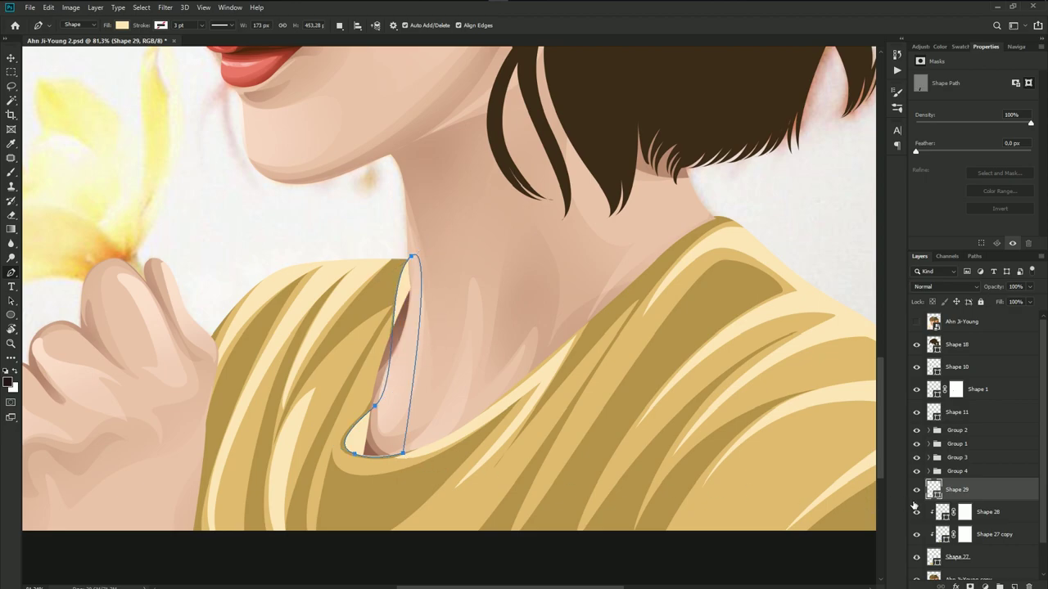
- Clip the neckline shadow to the shirt and fill it with brown #885e29
left_click(947, 499, "alt")
double_click(940, 491)
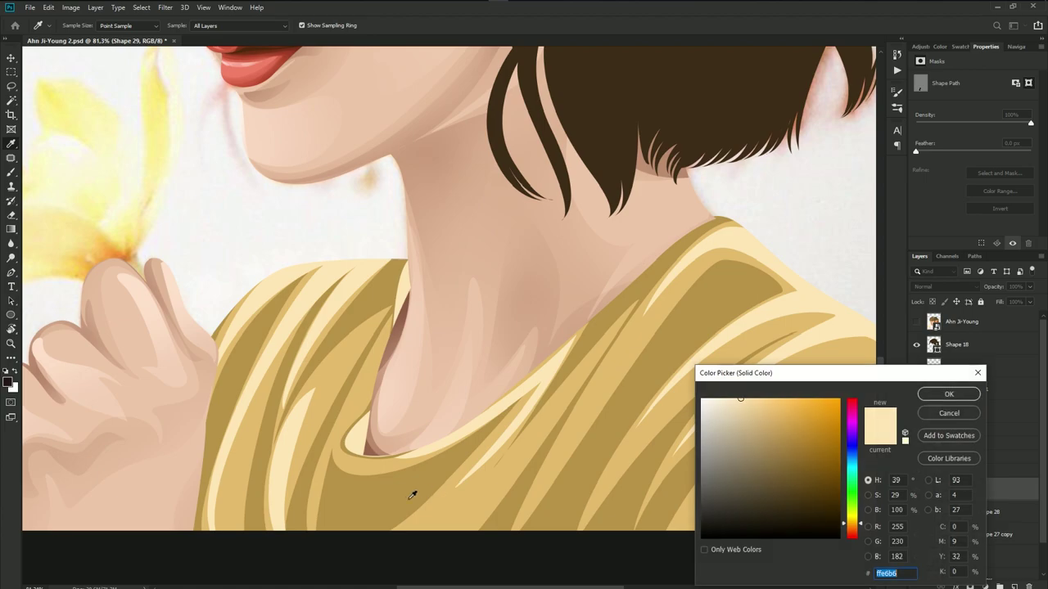
left_click(456, 491)
left_click(803, 470)
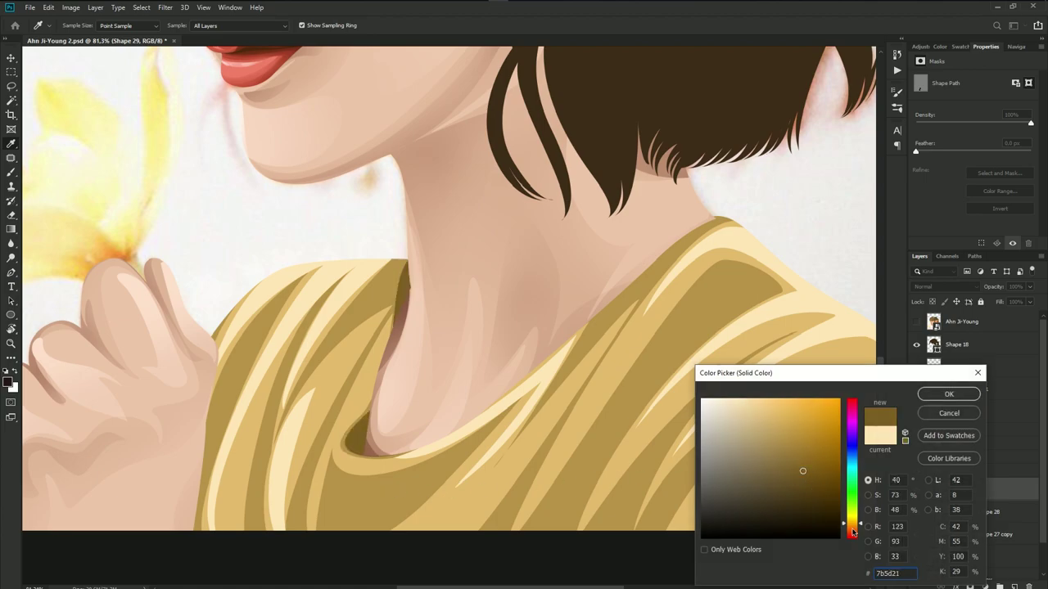
left_click_drag(851, 532, 849, 528)
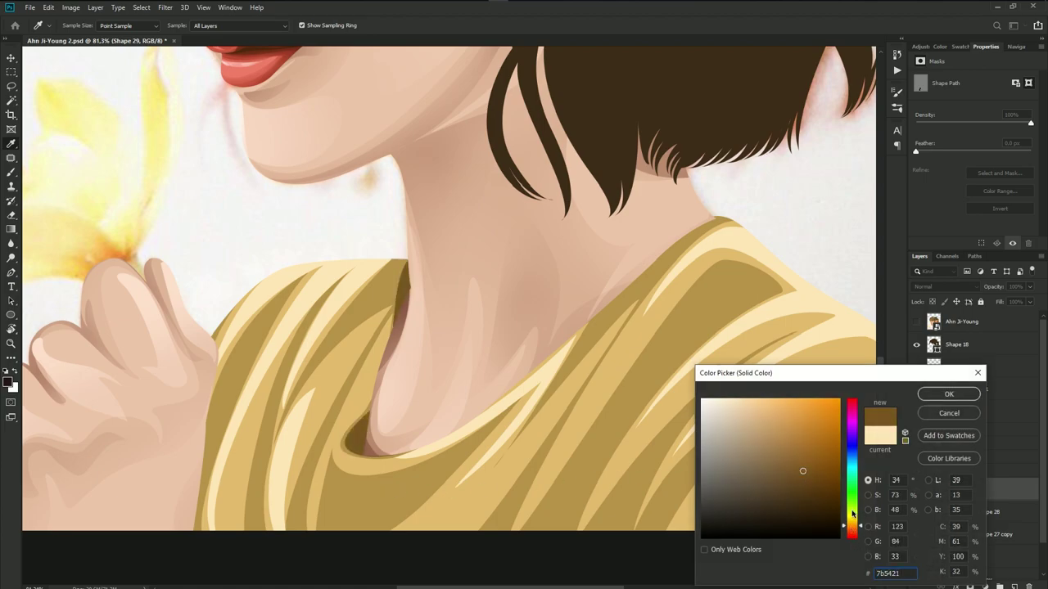
left_click(803, 460)
left_click_drag(803, 460, 798, 464)
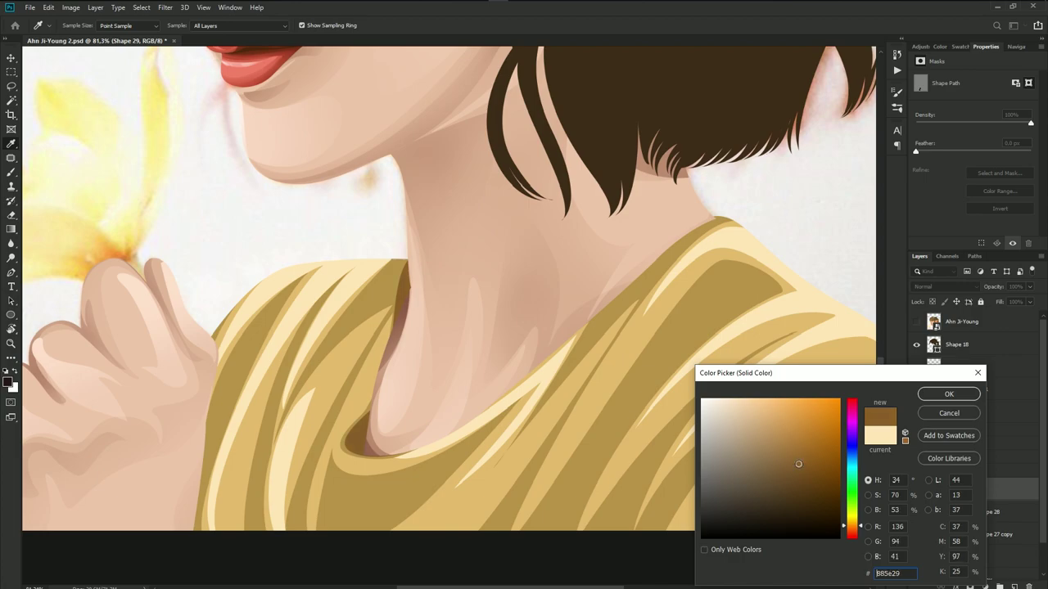
left_click(949, 393)
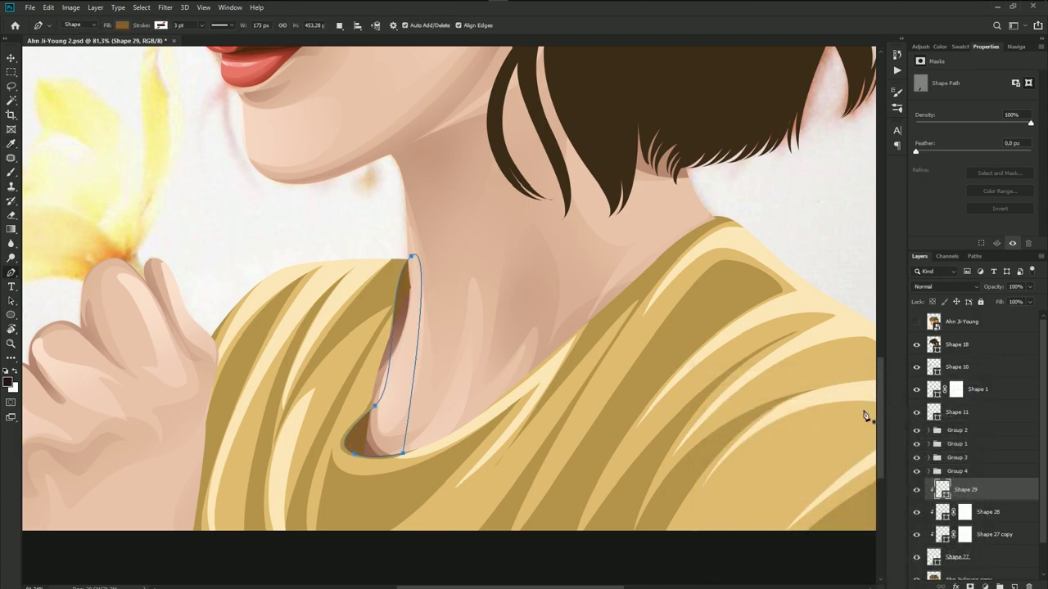
scroll(397, 379, "down", 2)
- Draw thin crescent shadows under the neckline and across the chest toward the shoulder
left_click(331, 395)
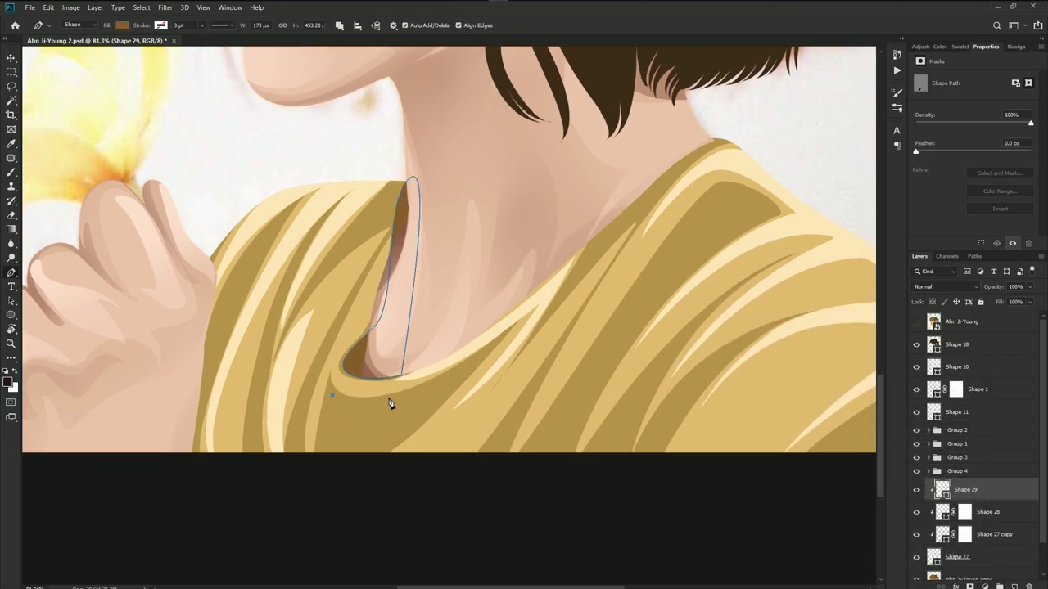
left_click_drag(417, 386, 464, 358)
left_click_drag(347, 458, 312, 477)
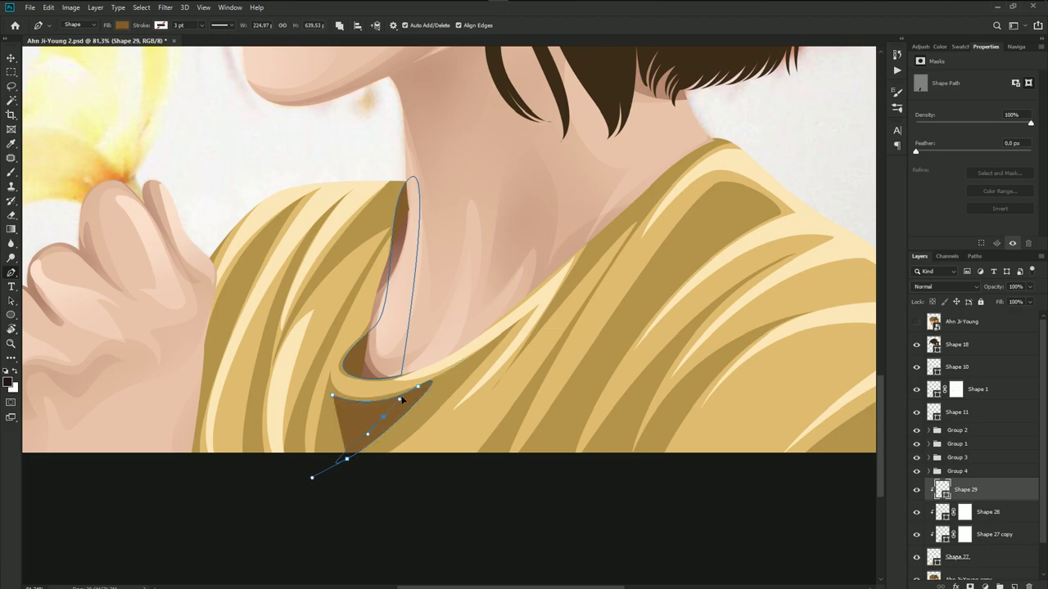
left_click_drag(333, 397, 444, 355)
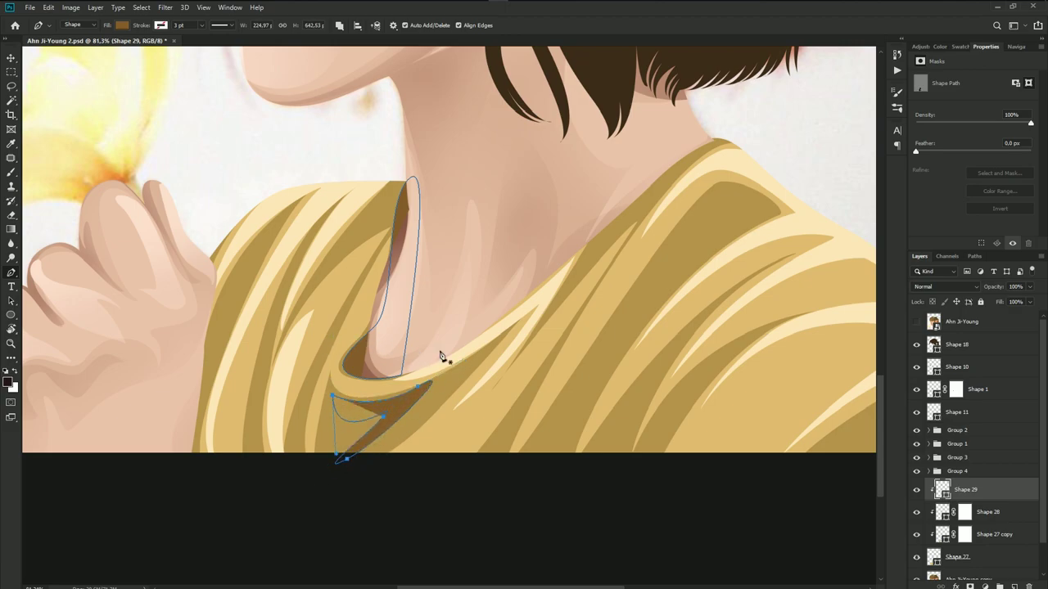
left_click_drag(620, 387, 544, 396)
left_click(917, 324)
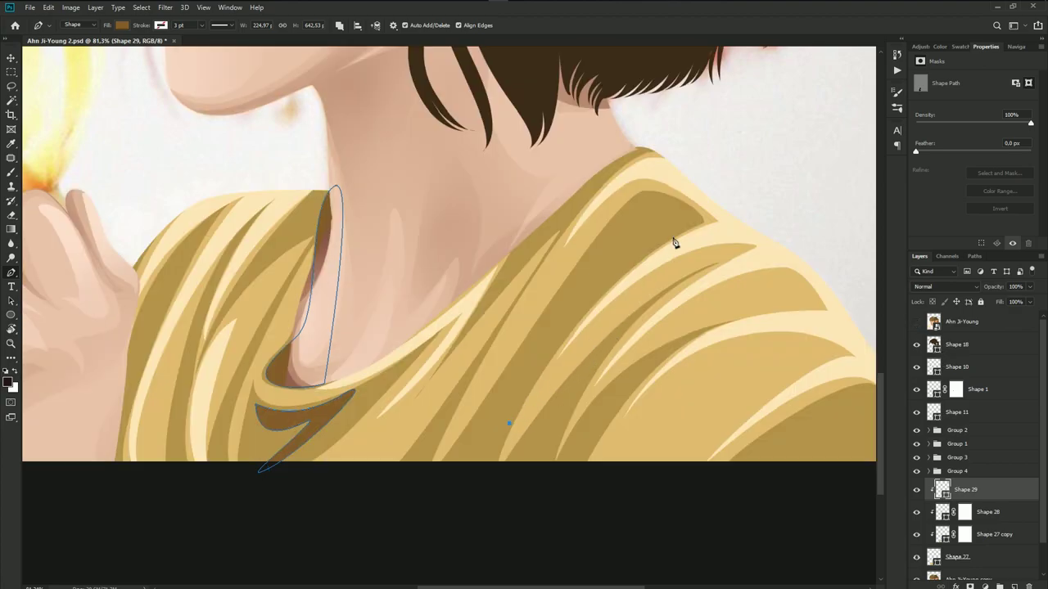
left_click_drag(672, 239, 732, 215)
left_click(509, 424)
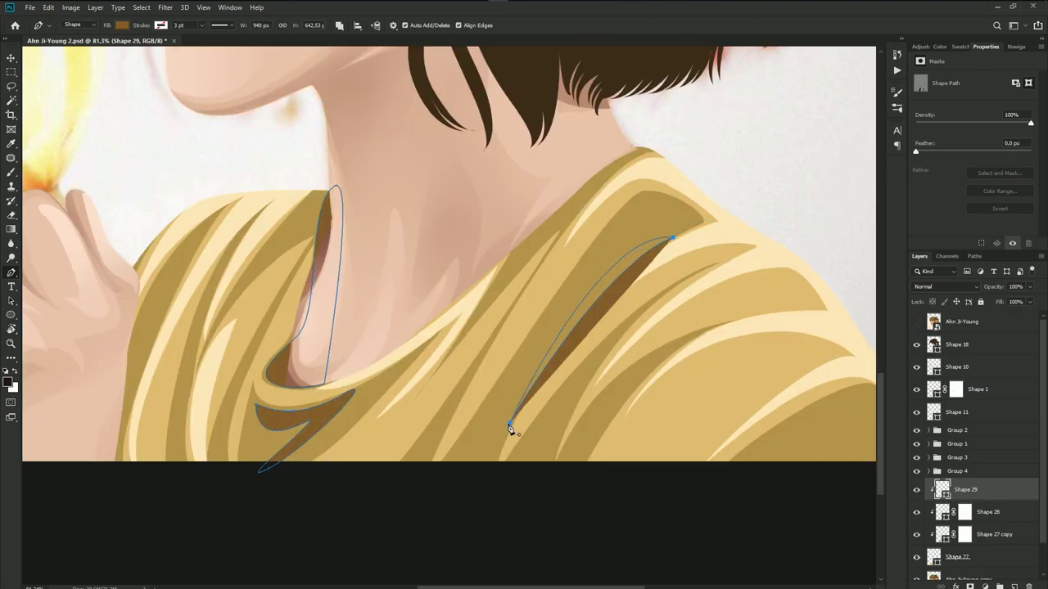
left_click_drag(509, 425, 500, 444)
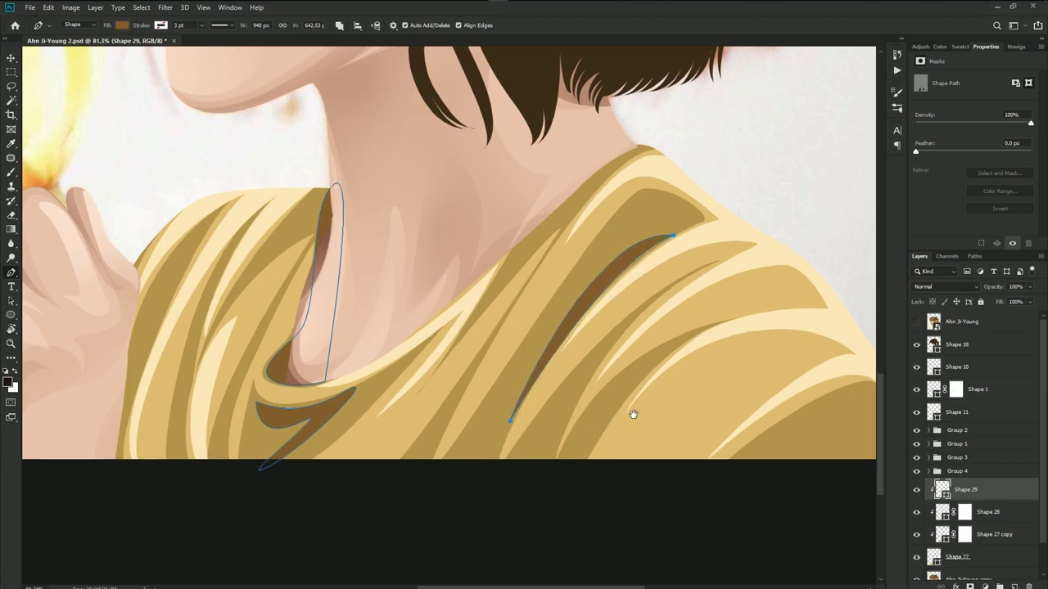
- Draw another crescent fold shadow on the right chest curving up to the shoulder
left_click_drag(633, 414, 516, 339)
left_click(917, 322)
left_click(917, 322)
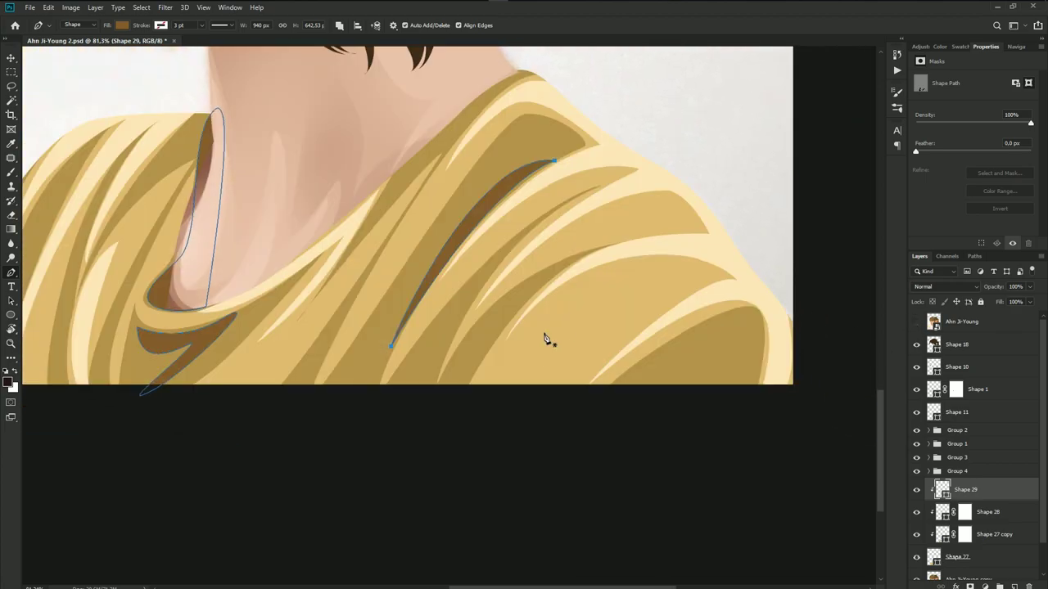
left_click(458, 394)
left_click_drag(563, 271, 497, 305)
left_click_drag(448, 391, 460, 409)
left_click(458, 393)
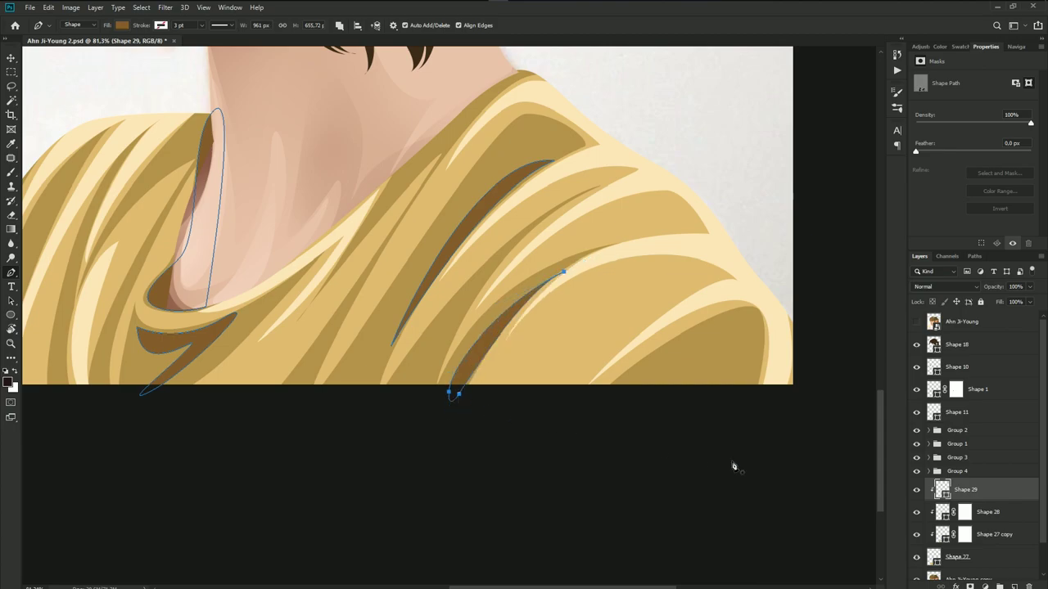
- Recolour the new shadows to dark brown #705726 and save the document
double_click(938, 492)
left_click(671, 358)
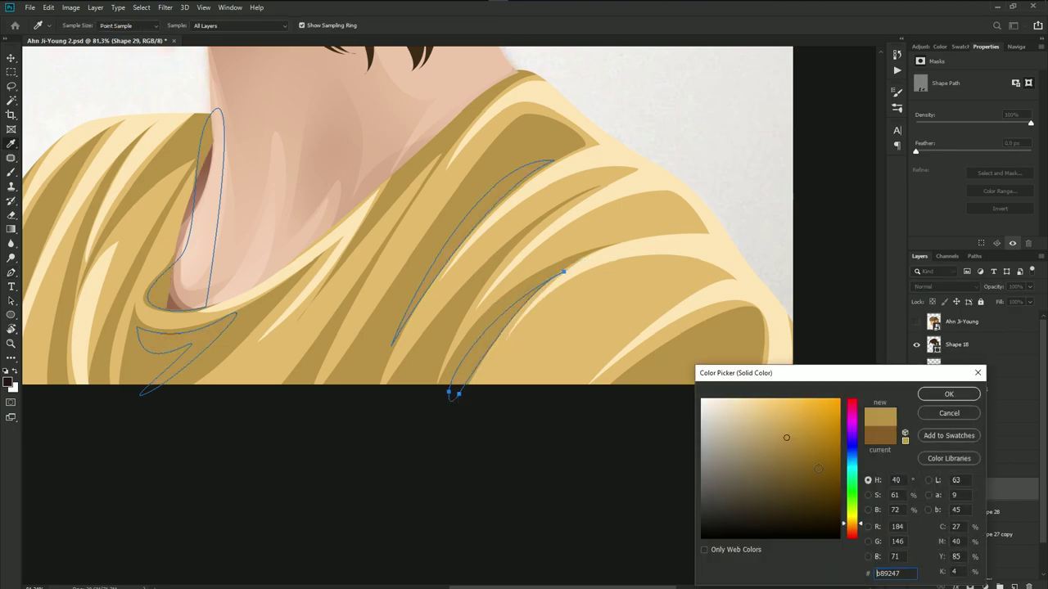
left_click(792, 477)
left_click(948, 393)
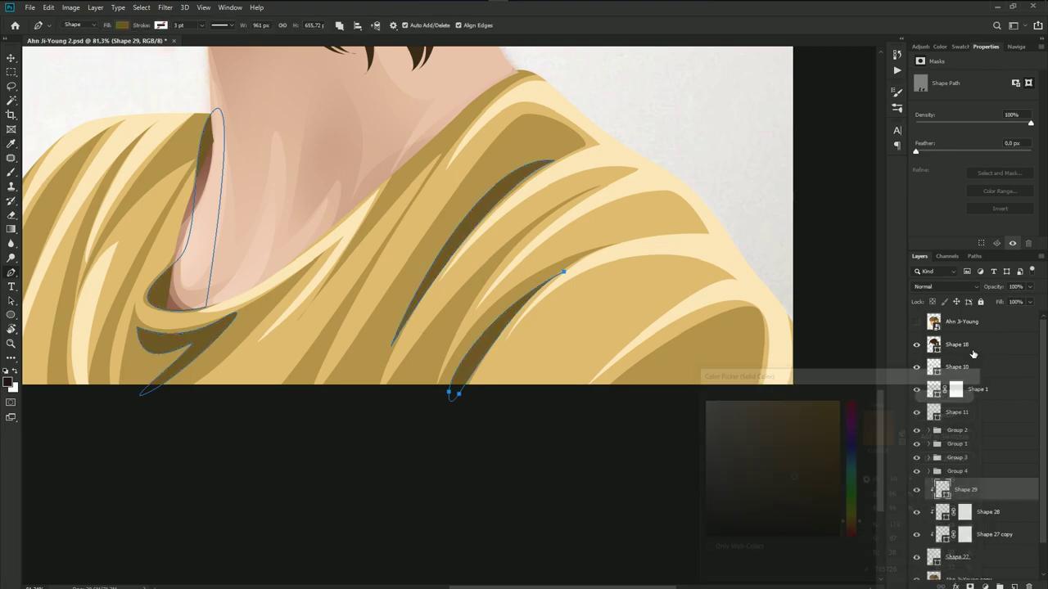
scroll(477, 368, "down", 3)
key("ctrl+s")
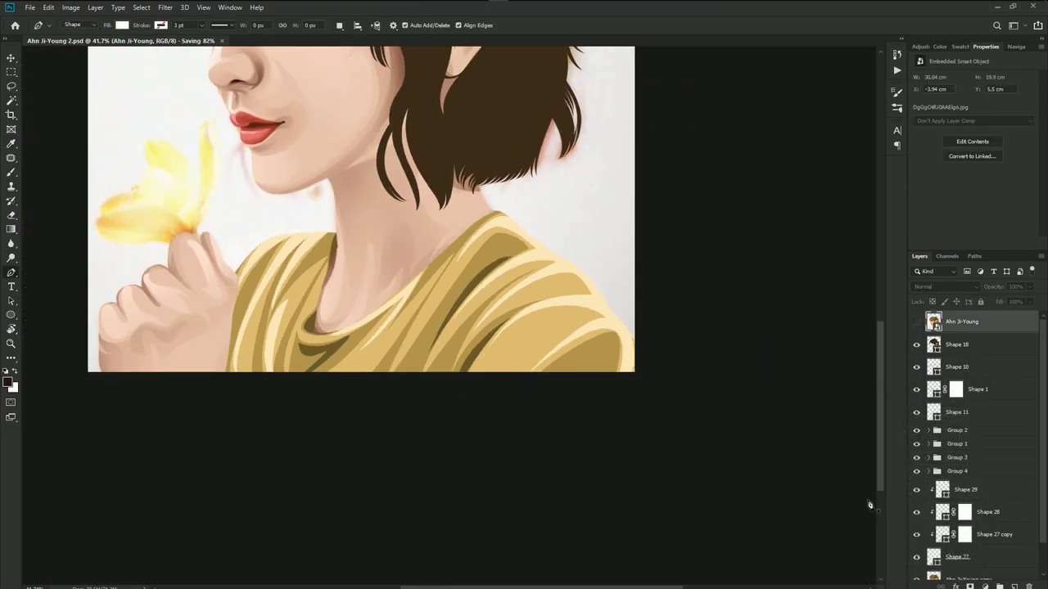
- Mask Shape 29, move it below Shape 28, and brush-soften its shoulder and collar shadows
left_click(987, 491)
left_click(969, 587)
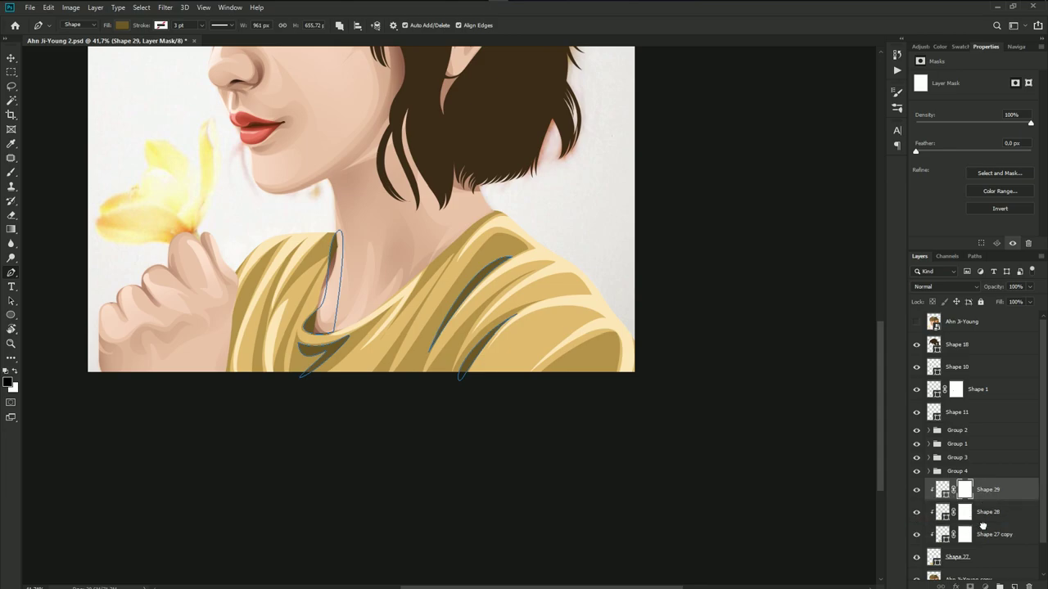
left_click_drag(986, 494, 986, 524)
key("b")
scroll(409, 356, "up", 3)
left_click_drag(487, 391, 492, 398)
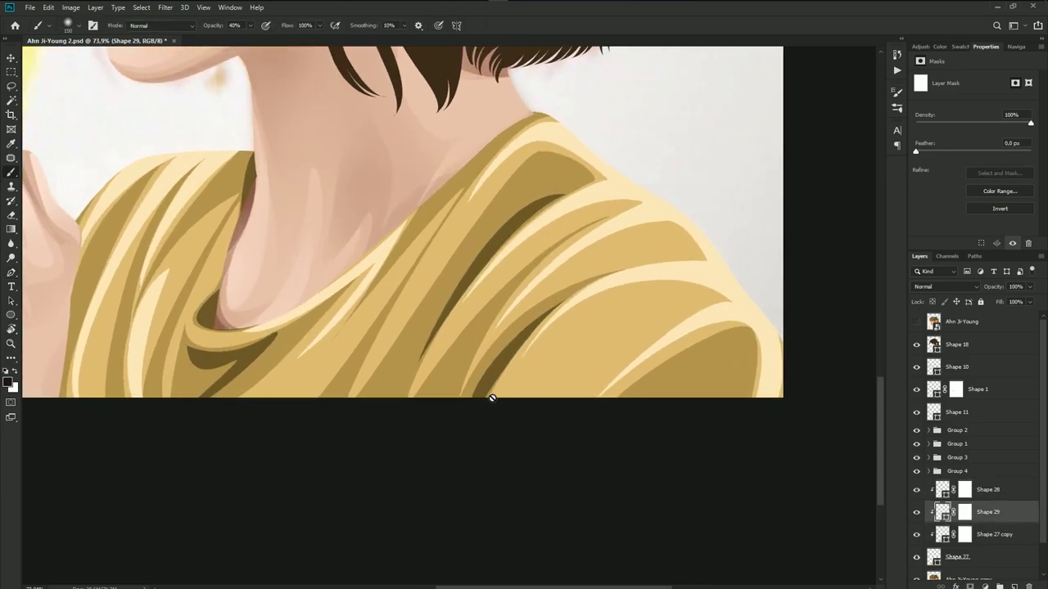
left_click(964, 513)
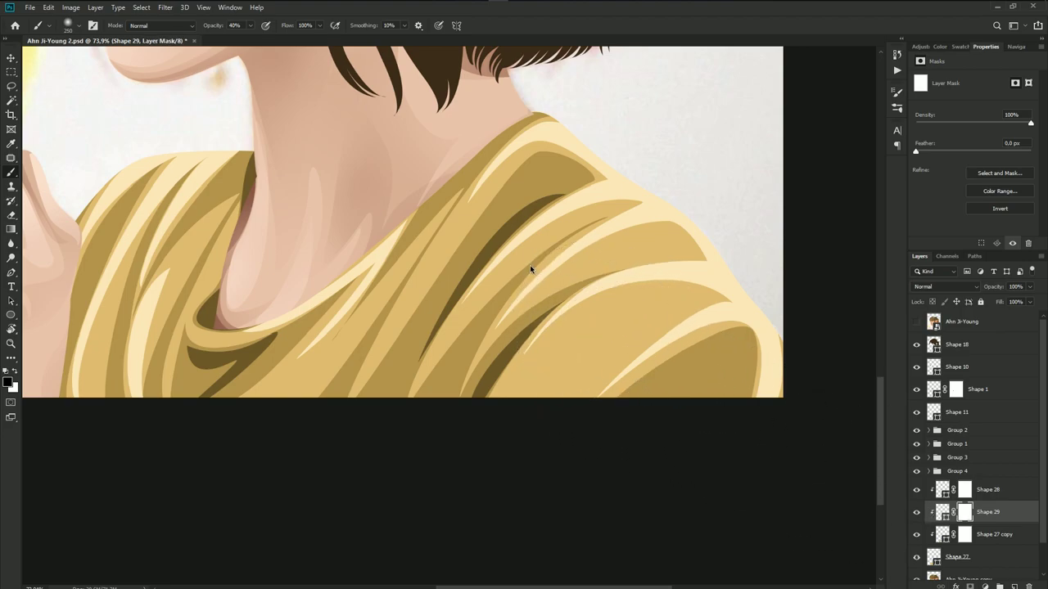
key("bracketright")
left_click_drag(517, 165, 322, 300)
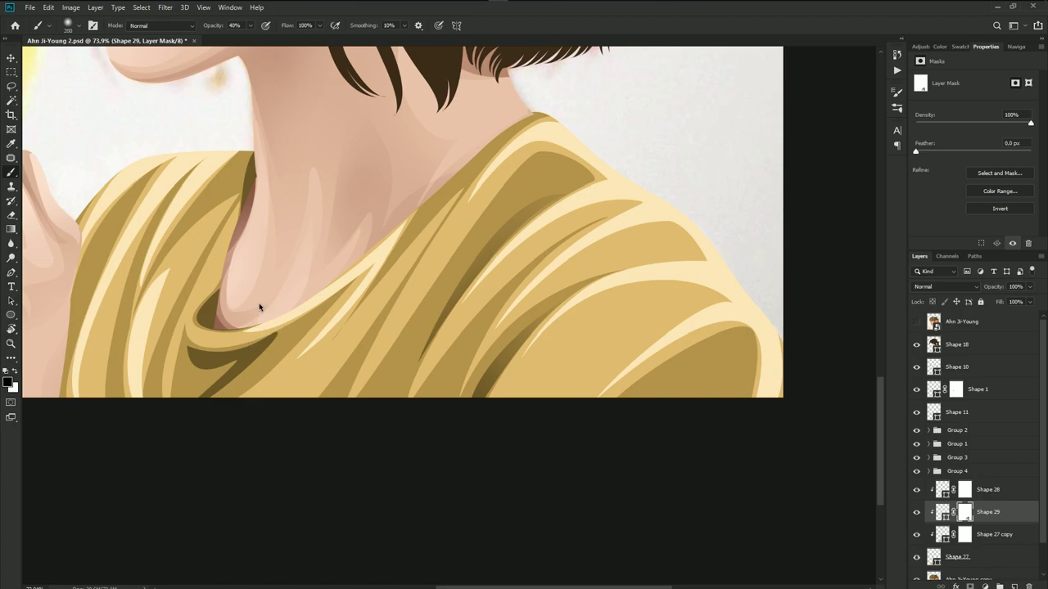
mouse_move(131, 325)
left_mouse_down()
mouse_move(165, 343)
mouse_move(244, 325)
mouse_move(200, 379)
left_mouse_up()
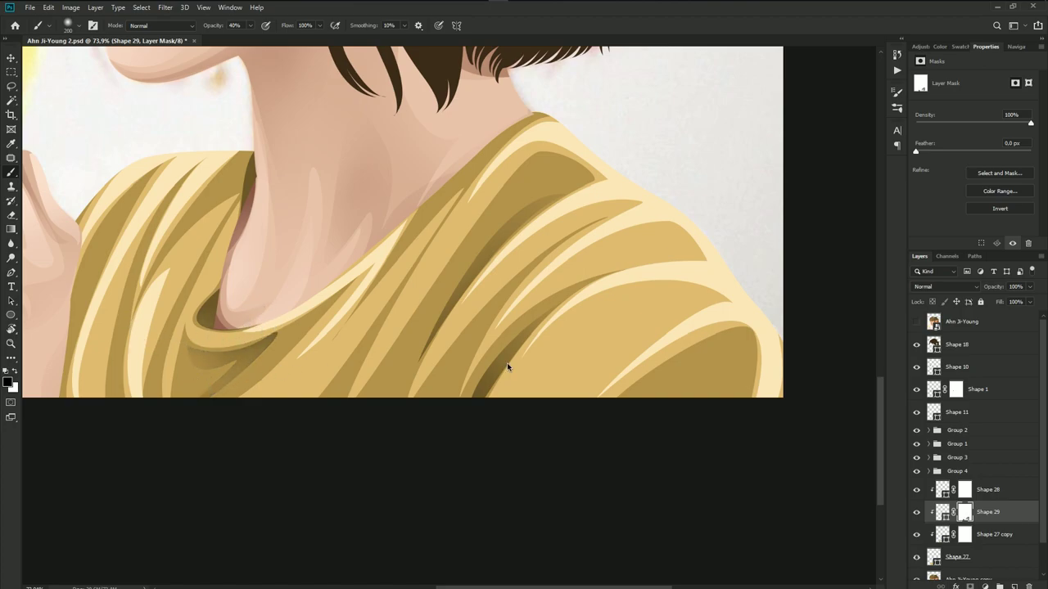
- Paint on the Shape 27 copy mask to fade dark folds across the shirt
left_click(964, 535)
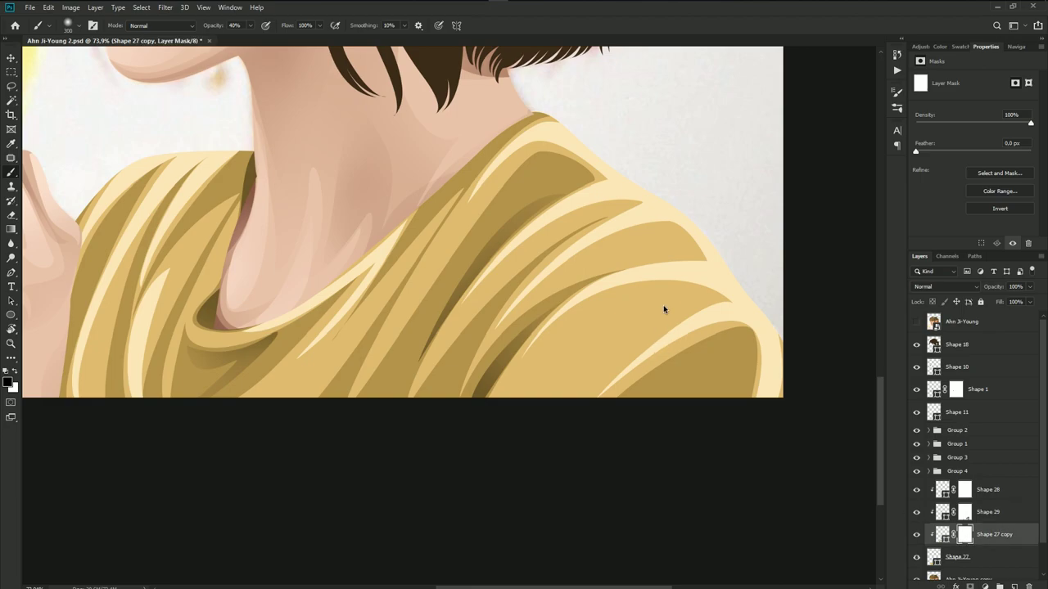
scroll(663, 307, "down", 2)
left_click(662, 261)
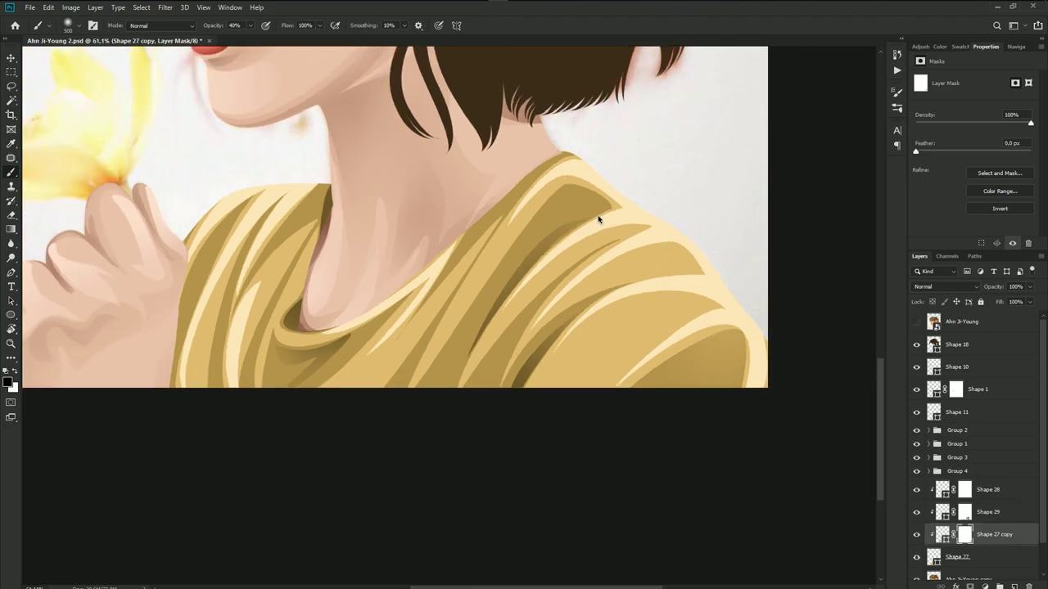
key("bracketleft")
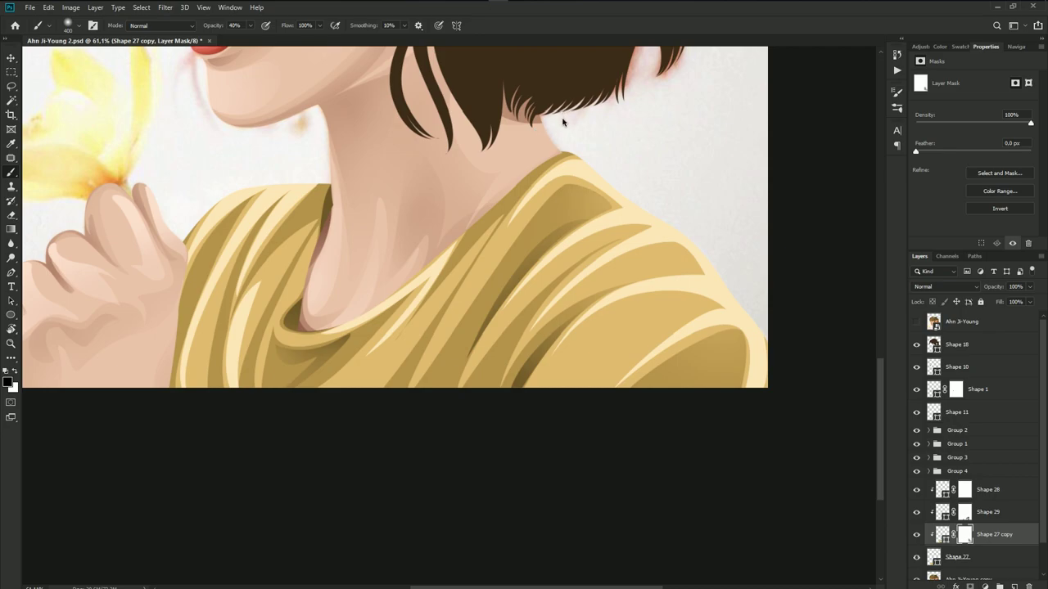
left_click(525, 215)
left_click(672, 262)
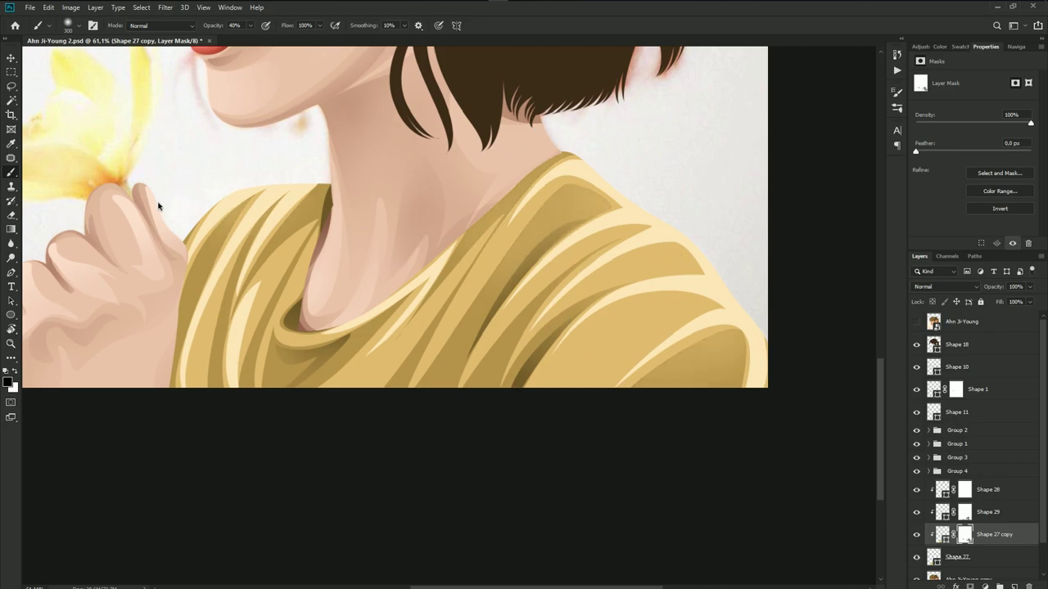
left_click(213, 305)
left_click_drag(266, 219, 243, 331)
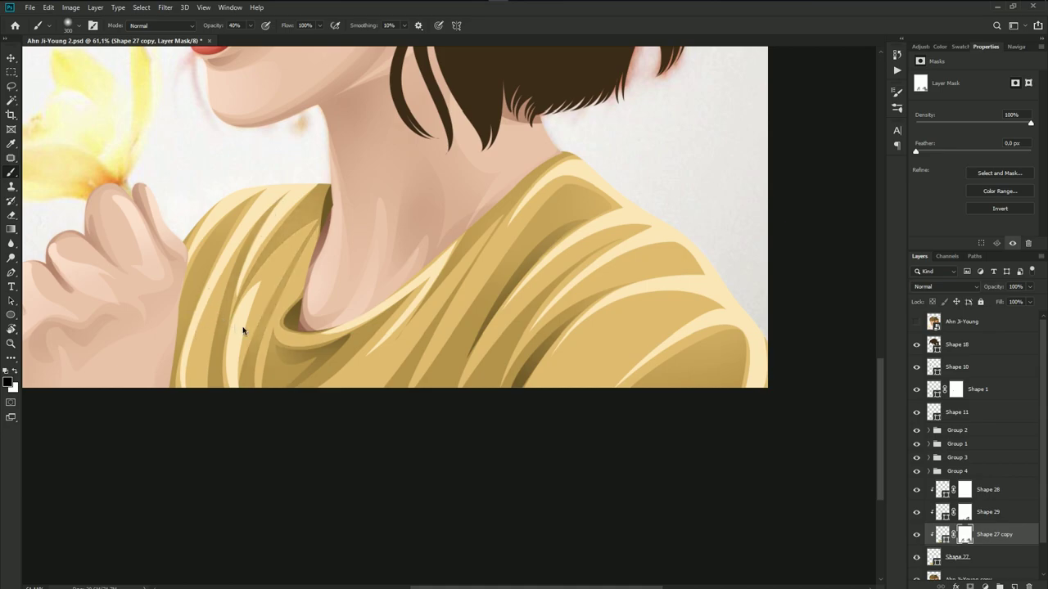
left_click_drag(396, 248, 513, 362)
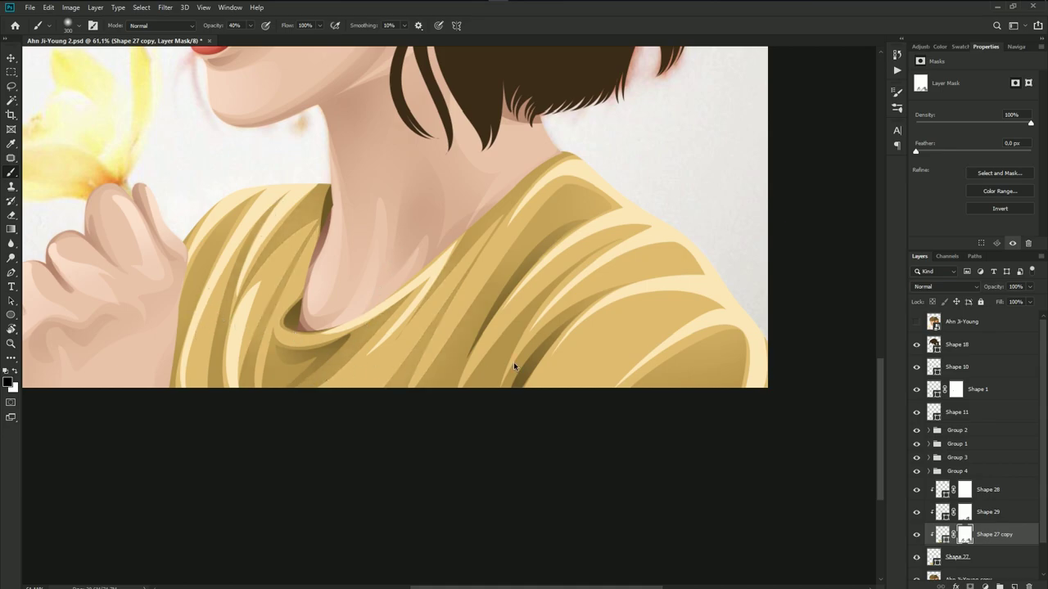
- Paint on Shape 28's mask to tone down the bright highlight folds
left_click(966, 490)
mouse_move(588, 329)
left_mouse_down()
mouse_move(521, 302)
mouse_move(487, 259)
mouse_move(468, 178)
left_mouse_up()
left_click_drag(525, 231, 559, 360)
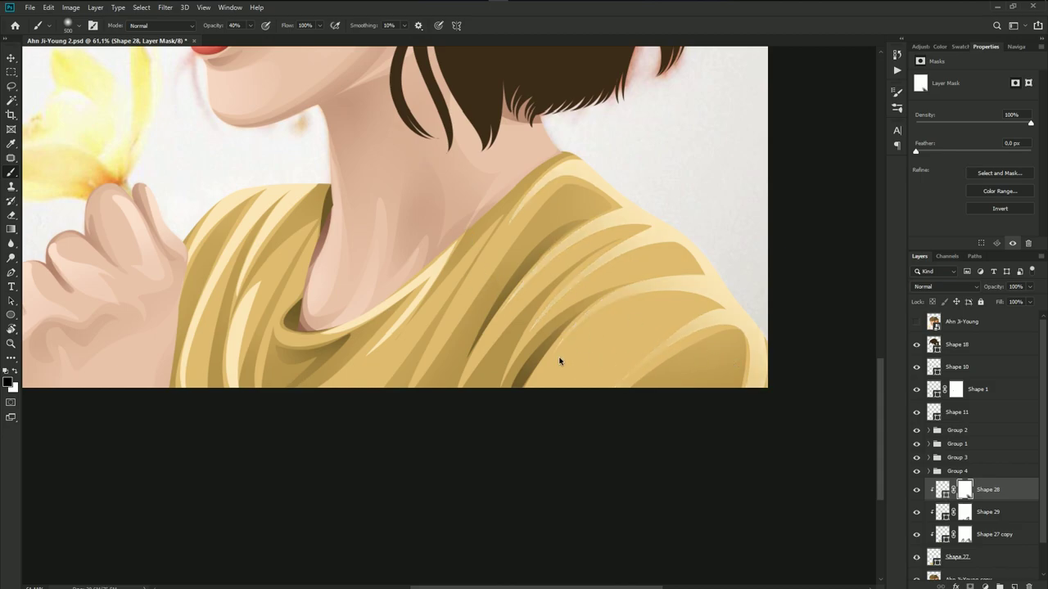
left_click_drag(290, 305, 300, 313)
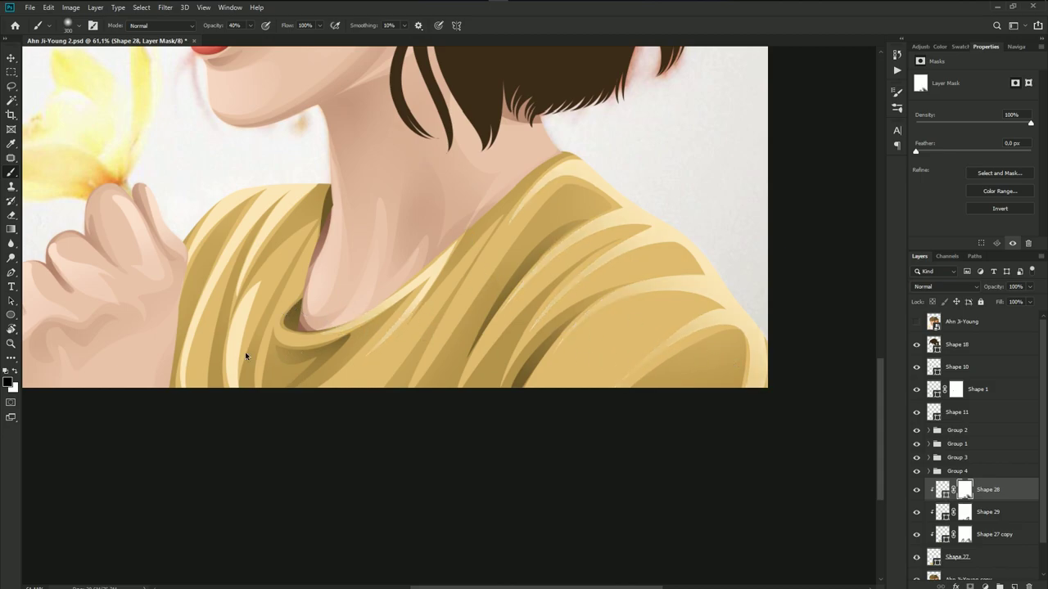
mouse_move(196, 376)
left_mouse_down()
mouse_move(152, 246)
mouse_move(169, 217)
mouse_move(302, 316)
left_mouse_up()
- Save, then group Shape 28, 29, 27 copy and 27 into Group 5
scroll(391, 350, "down", 3)
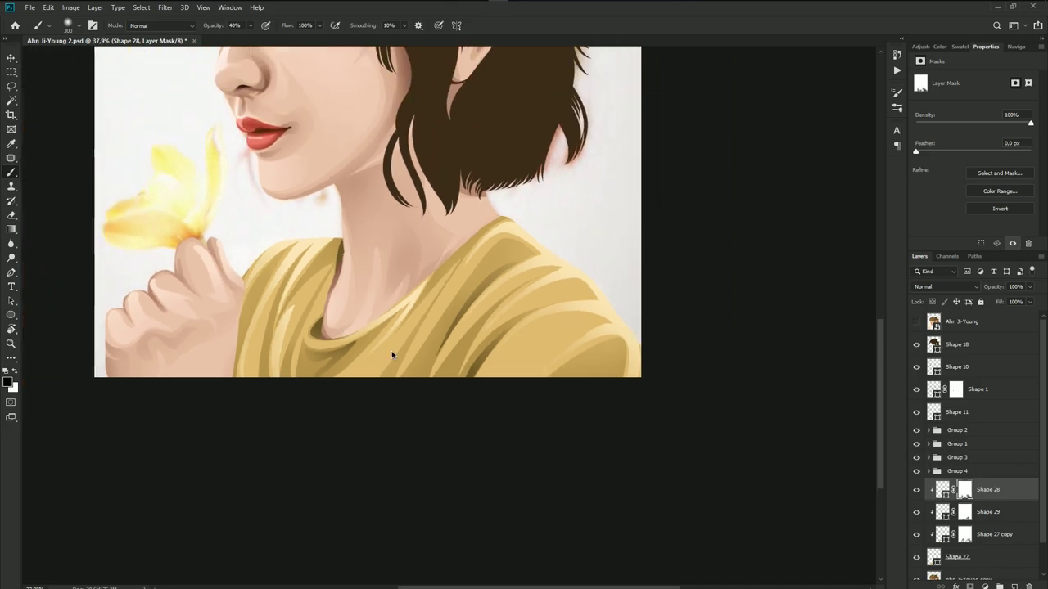
scroll(566, 336, "down", 2)
key("ctrl+s")
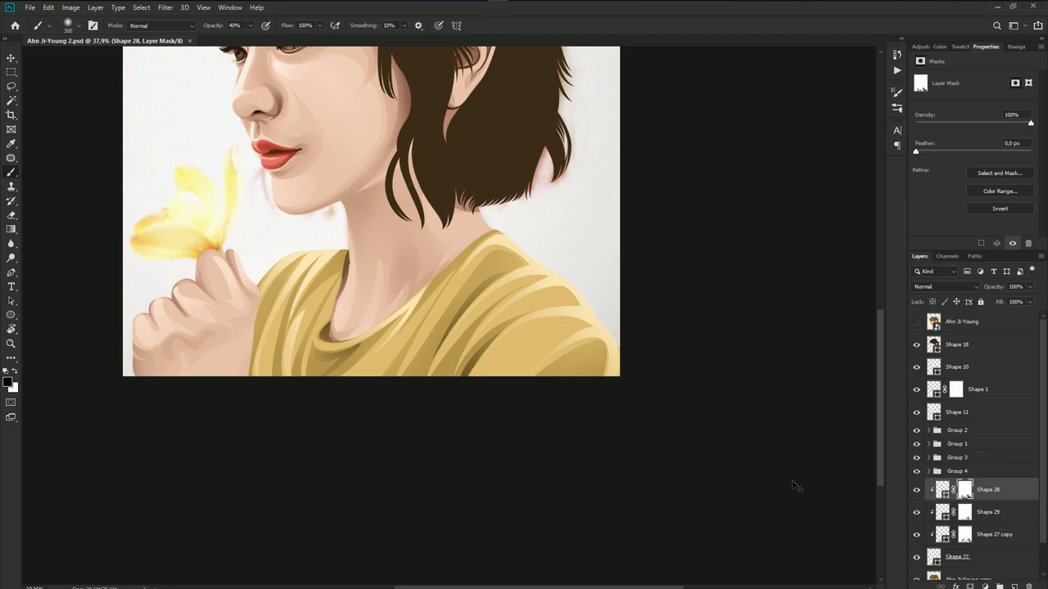
left_click(982, 555, "shift")
key("ctrl+g")
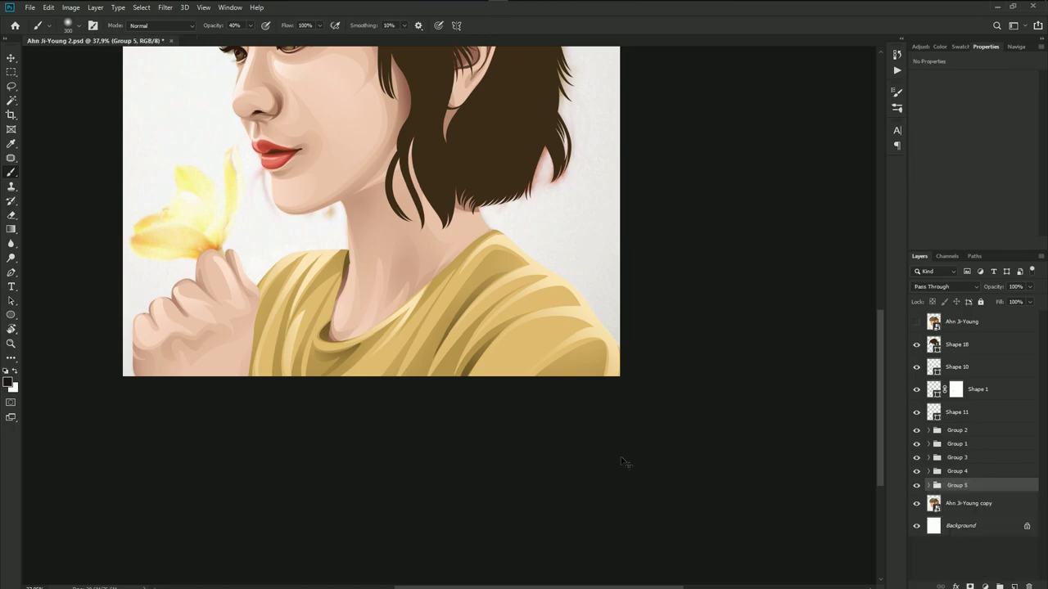
- Fit the portrait on screen and hide the reference photo layer, leaving white background
key("ctrl+0")
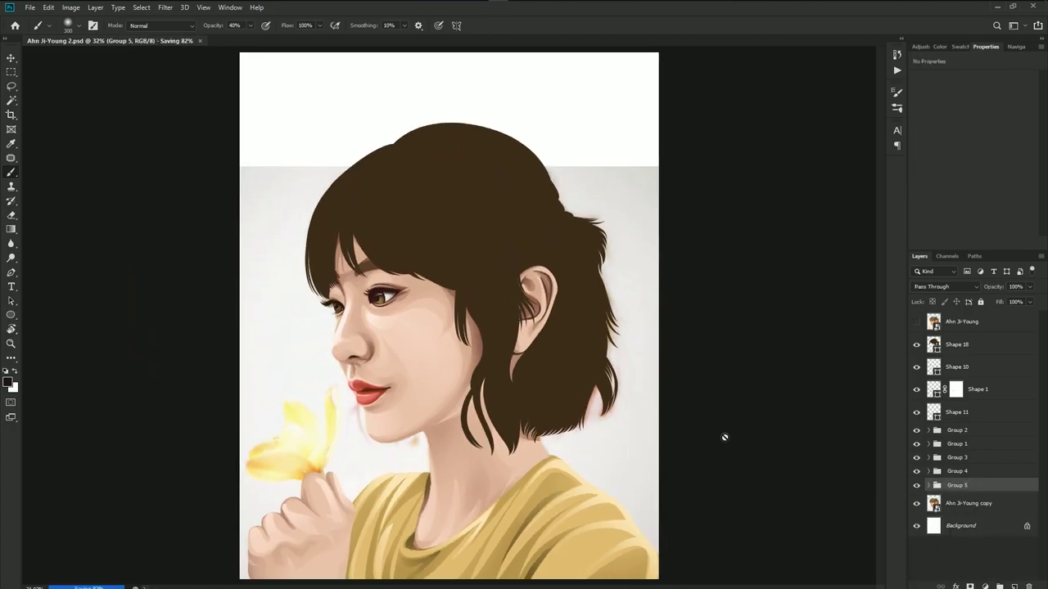
left_click(916, 526)
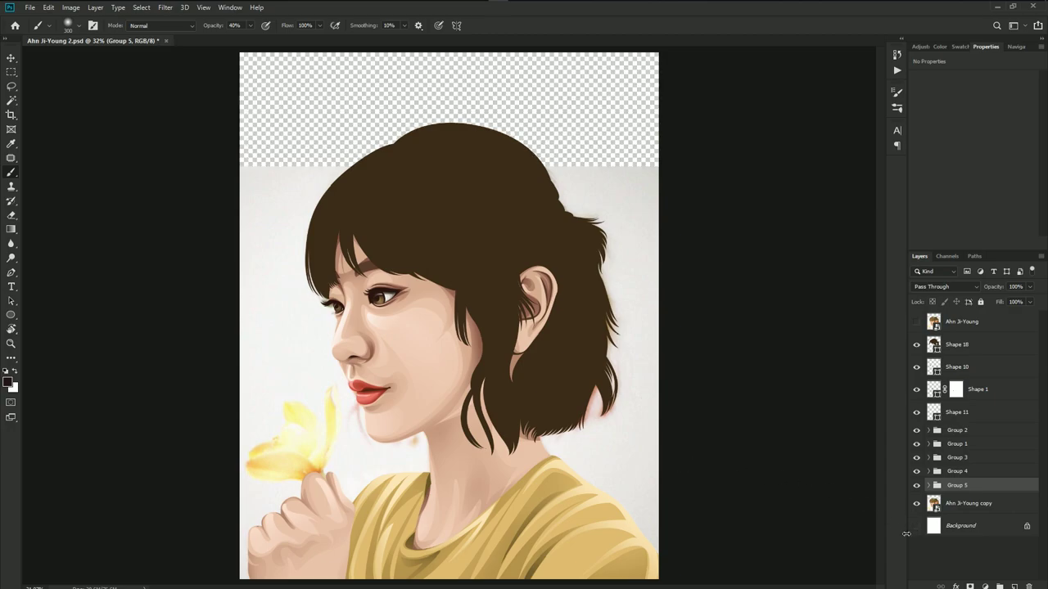
left_click(915, 526)
left_click(917, 503)
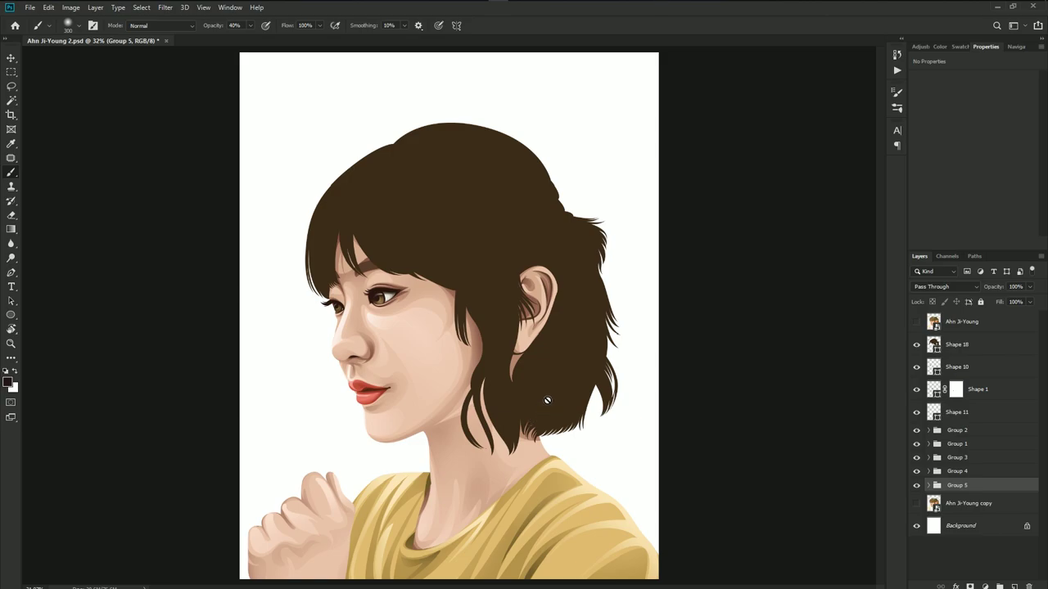
scroll(514, 338, "up", 2)
scroll(515, 336, "up", 1)
scroll(515, 382, "down", 1)
scroll(513, 381, "down", 1)
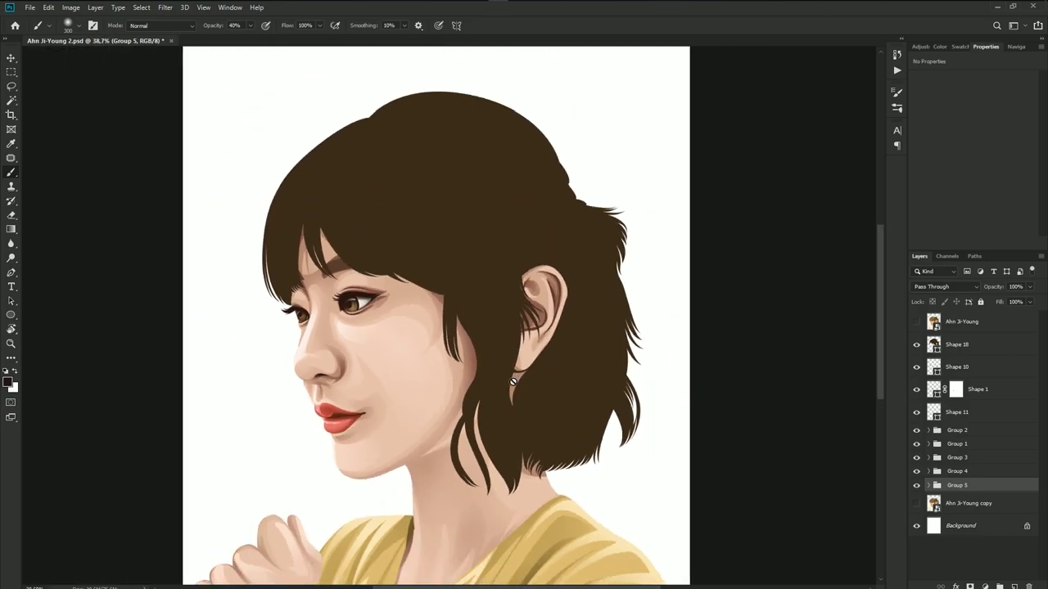
scroll(323, 279, "up", 2)
scroll(328, 288, "up", 4)
- Auto-select Shape 21 in Group 3 and target its layer mask with the Brush
scroll(328, 291, "up", 1)
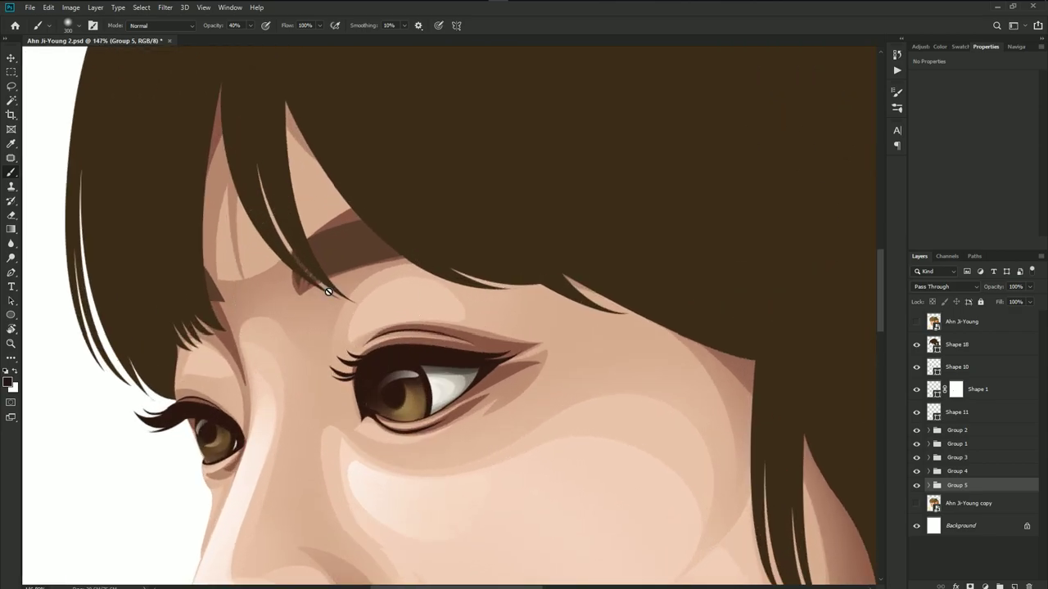
key("v")
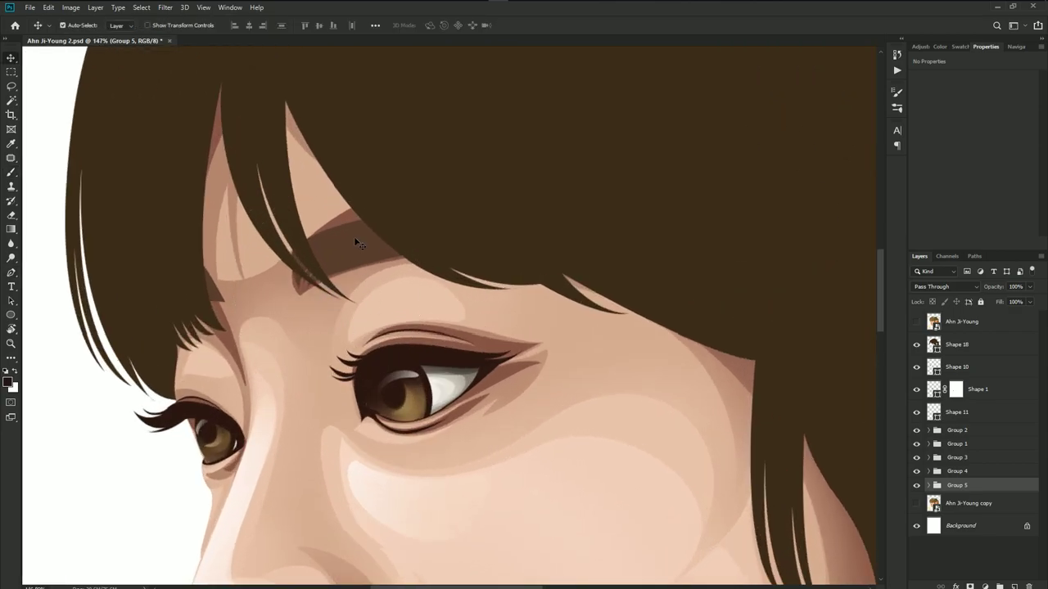
left_click(351, 239)
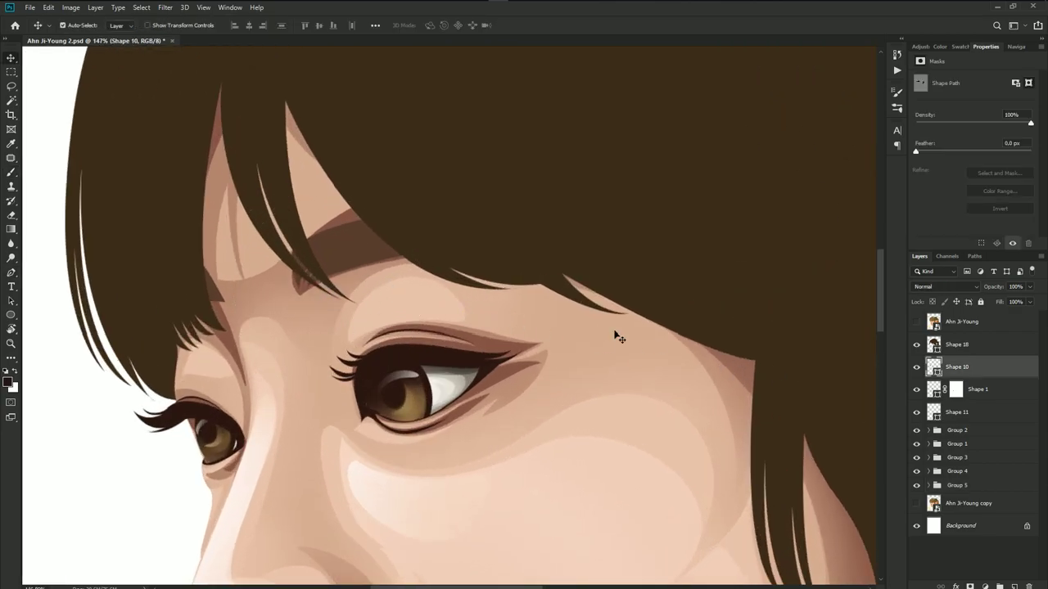
left_click(348, 217)
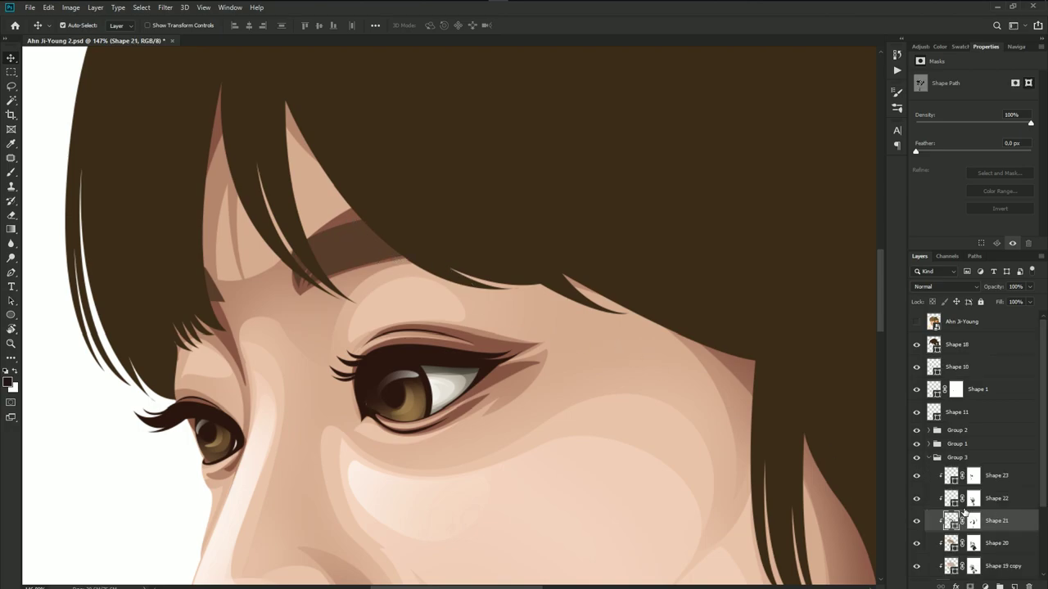
left_click(972, 521)
key("b")
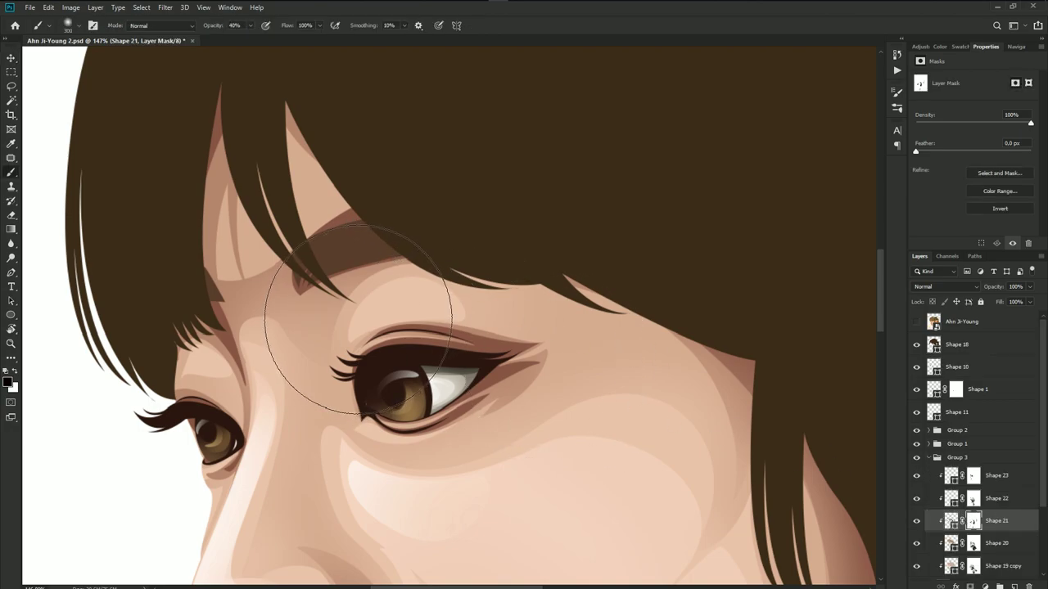
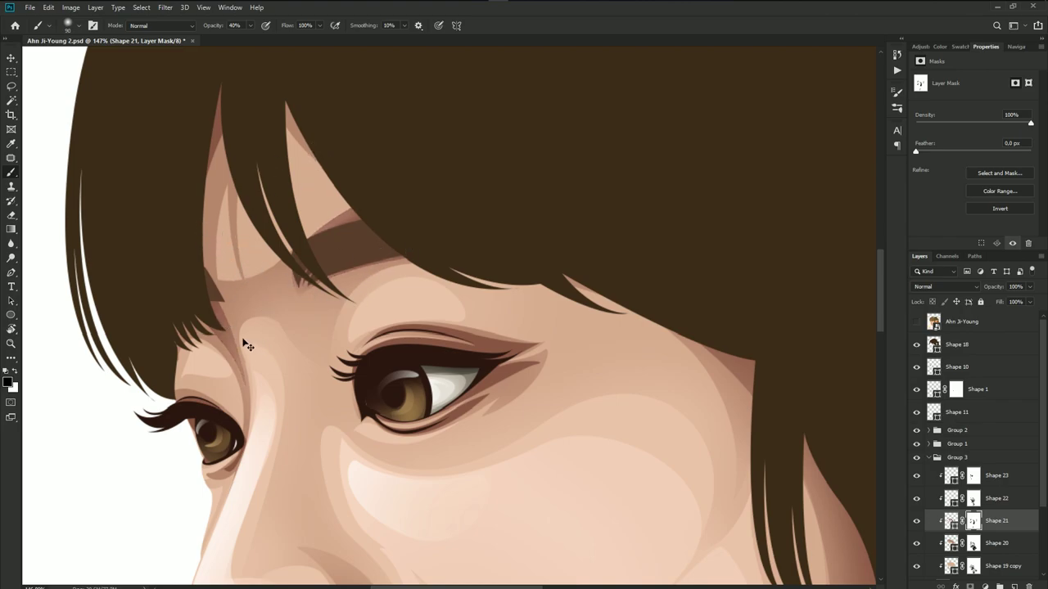
- Compare the painting with the reference photo by toggling the photo's visibility on and off
scroll(355, 344, "down", 2)
scroll(413, 381, "down", 3)
scroll(413, 381, "up", 2)
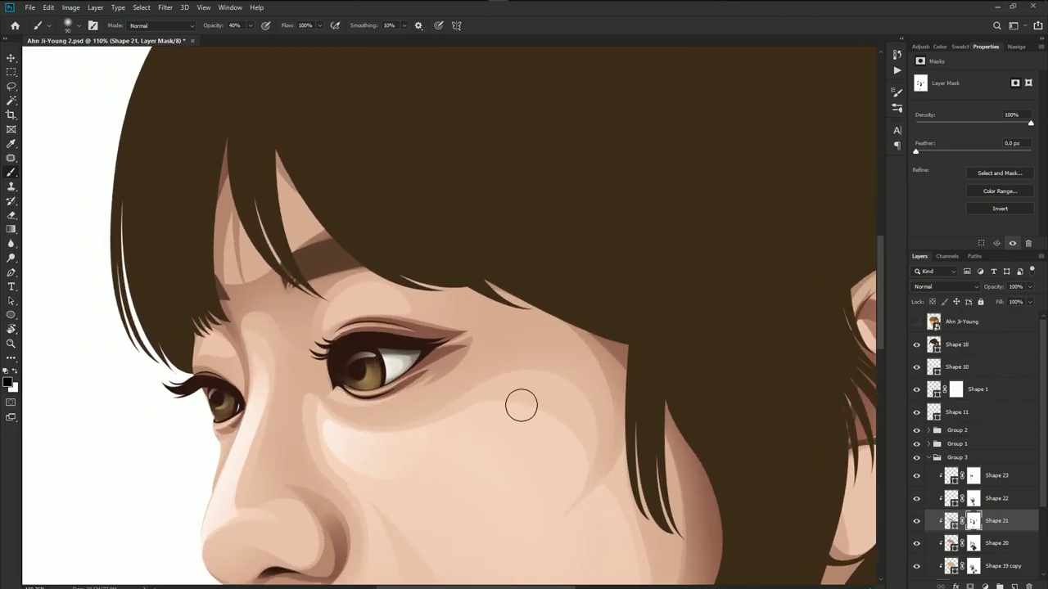
scroll(519, 404, "up", 2)
scroll(491, 373, "up", 1)
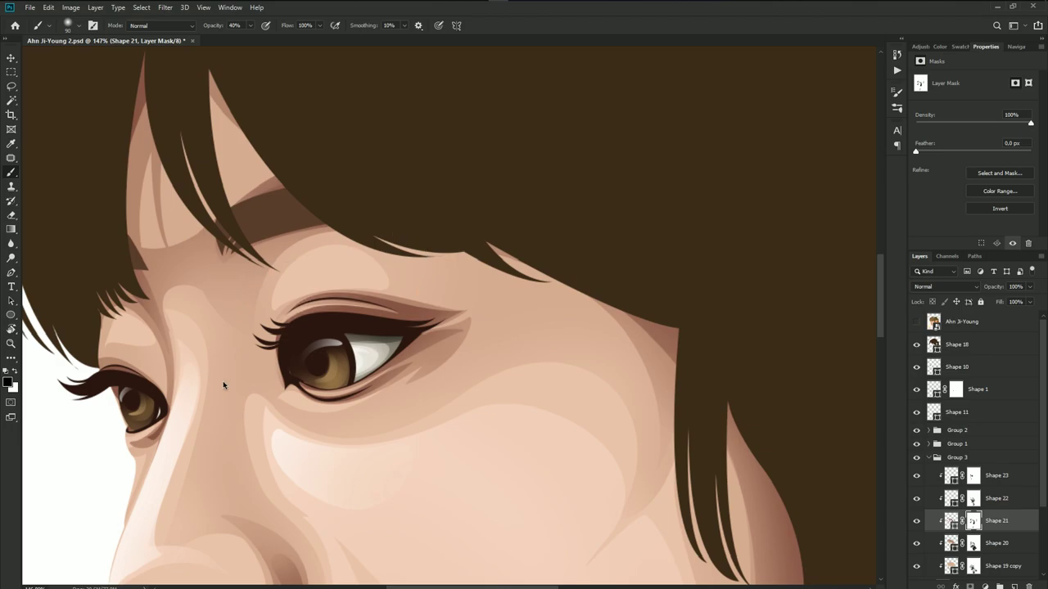
scroll(392, 448, "down", 3)
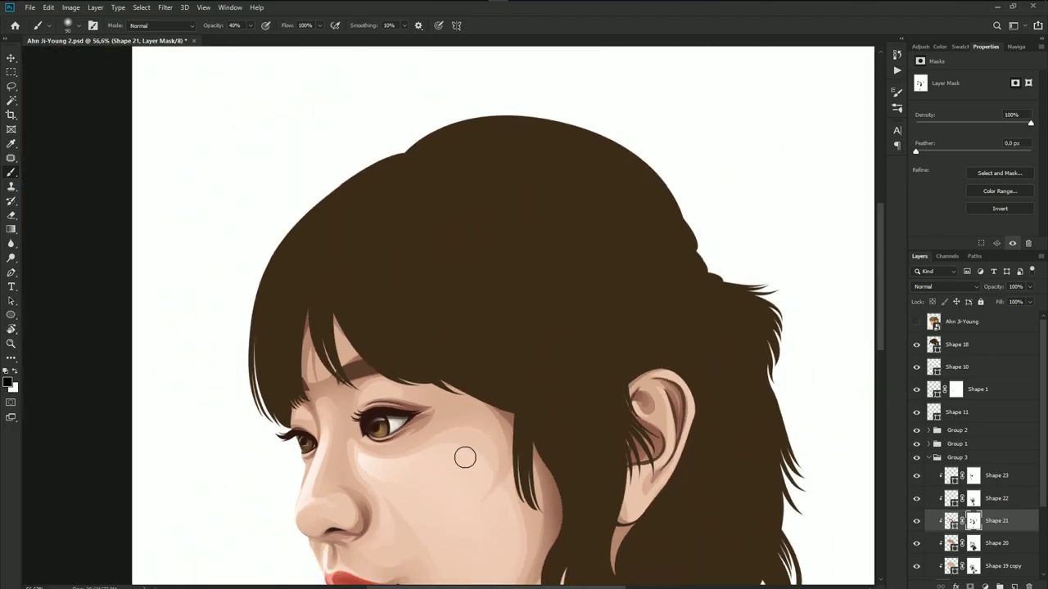
scroll(456, 414, "down", 2)
scroll(512, 453, "down", 1)
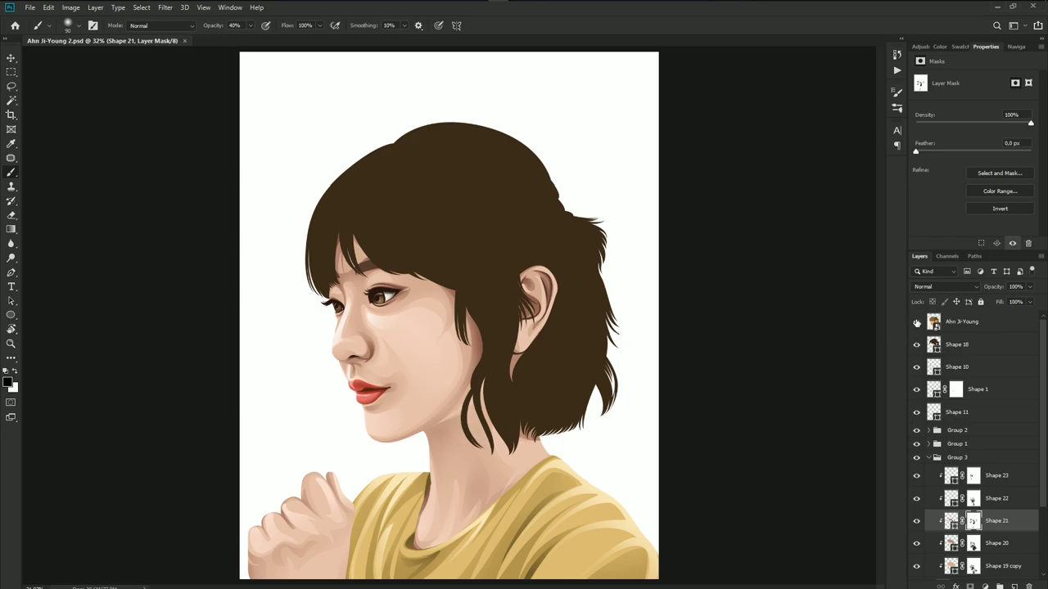
left_click(917, 323)
left_click(917, 322)
left_click(917, 322)
left_click(917, 323)
- Step through the Shape 19 copy, Shape 19, Shape 22 mask and Shape 23 skin layers
left_click(979, 559)
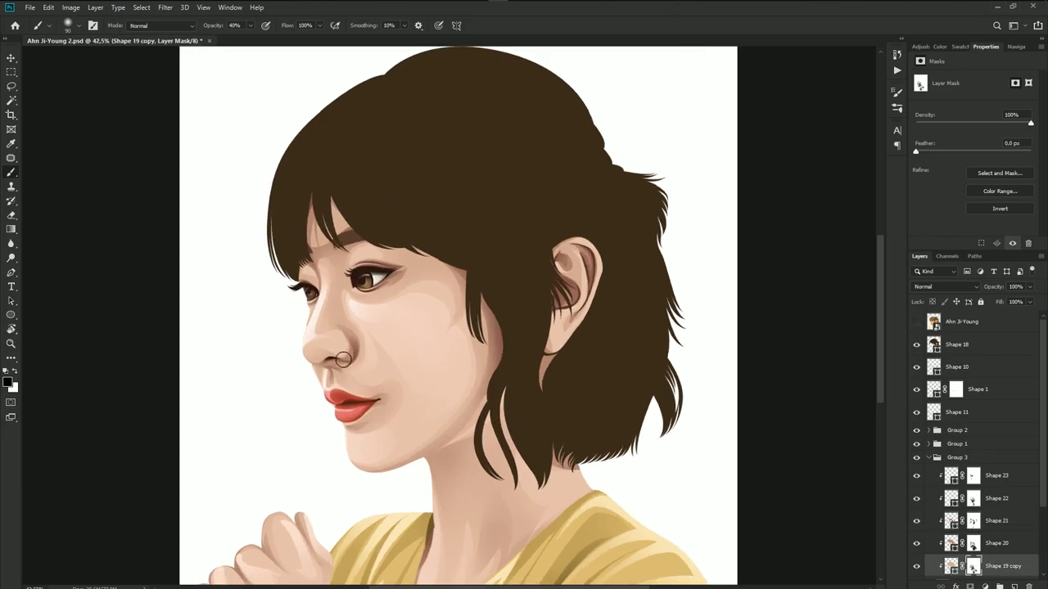
scroll(316, 327, "up", 3)
scroll(312, 322, "up", 3)
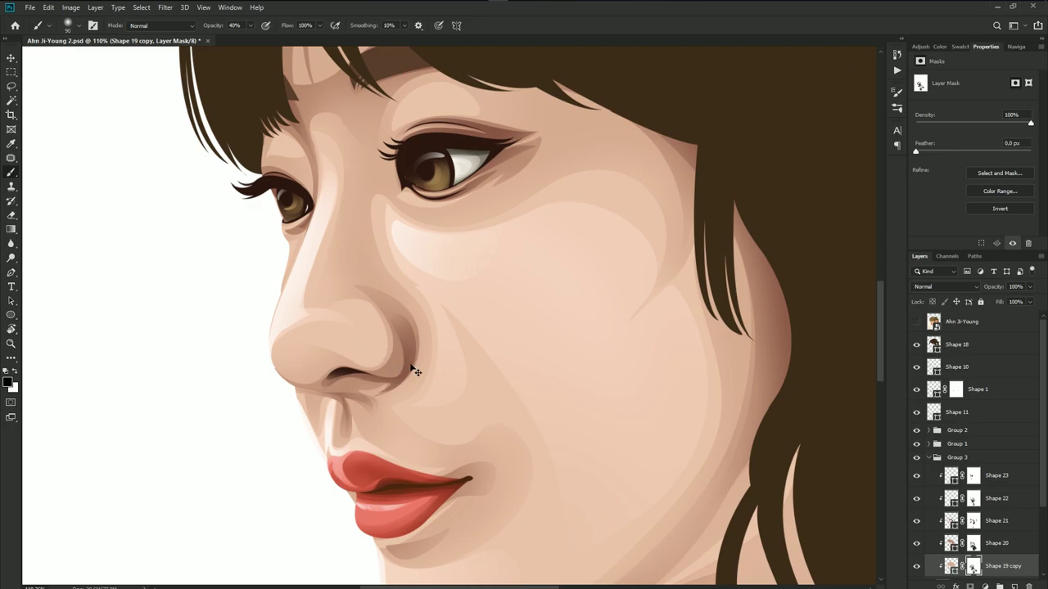
scroll(1012, 550, "down", 1)
key("alt+bracketleft")
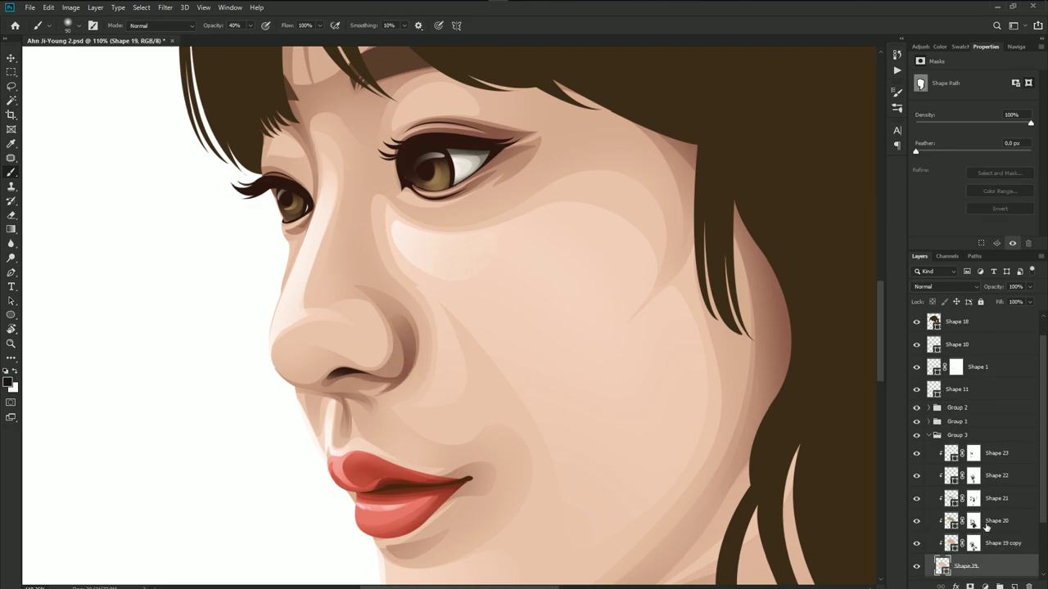
left_click(973, 476)
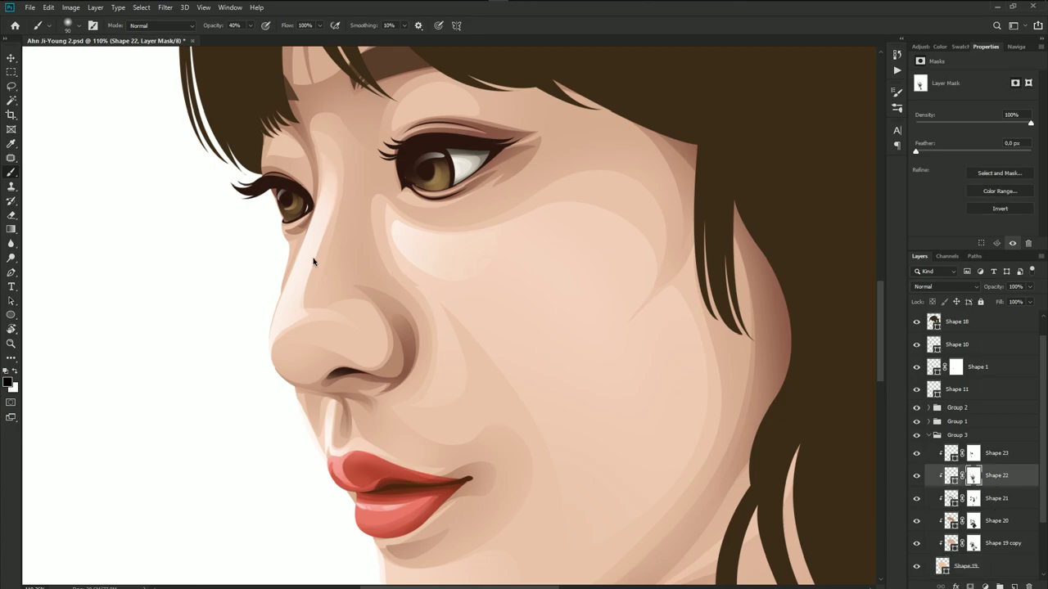
scroll(350, 339, "down", 3)
scroll(350, 339, "down", 2)
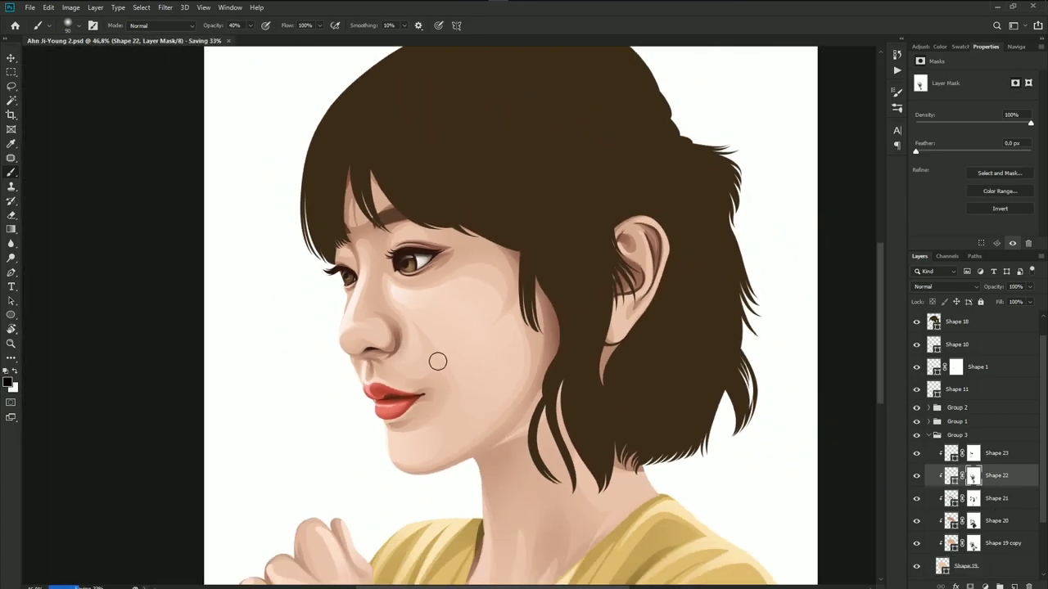
scroll(492, 372, "down", 2)
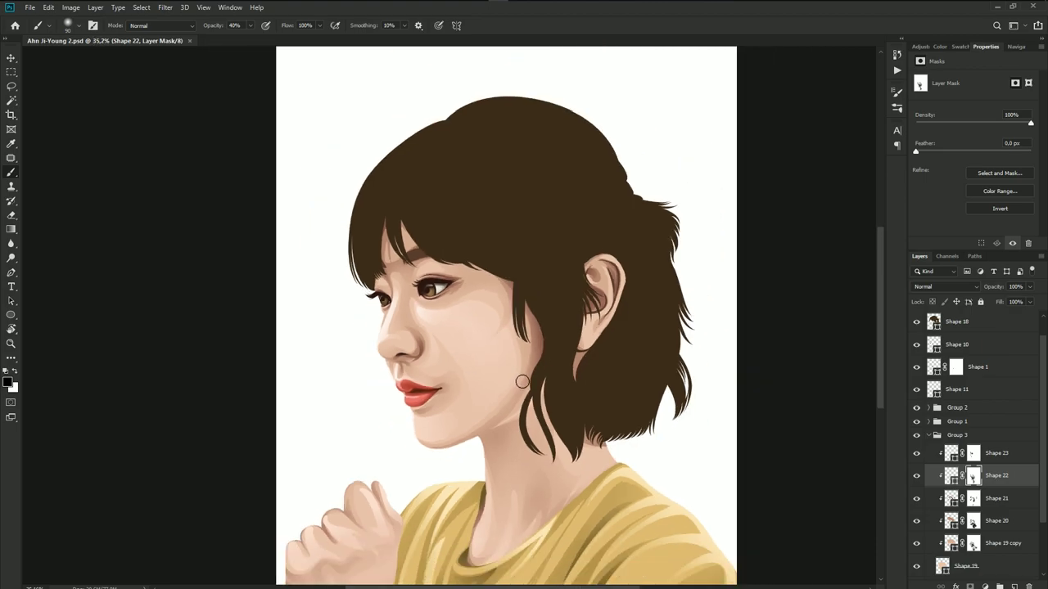
scroll(522, 382, "down", 1)
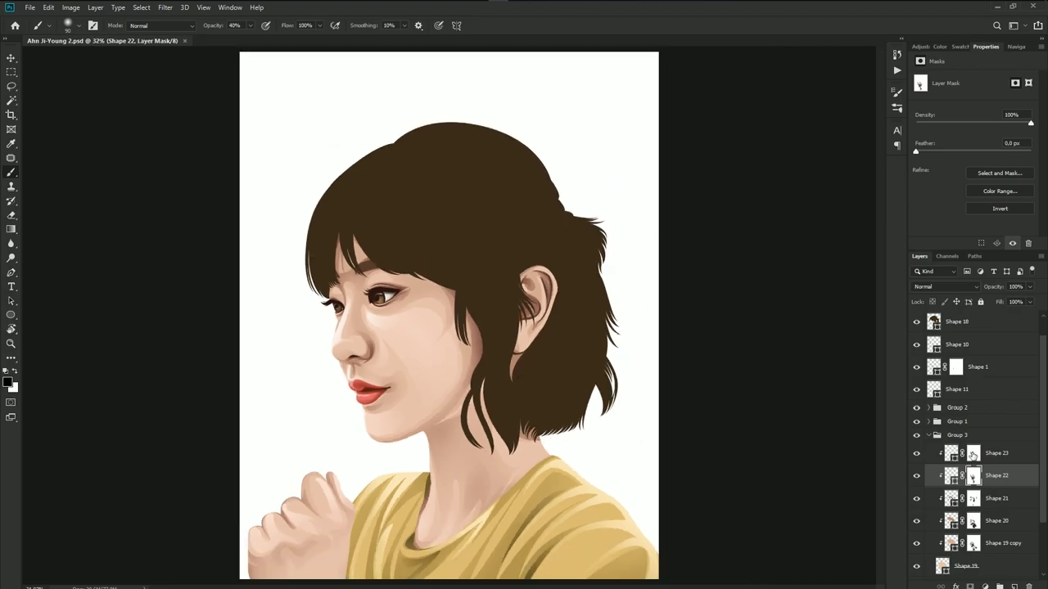
key("alt+bracketright")
- Hide and reshow the Group 3 skin layers to compare, then clear the layer selection
scroll(380, 315, "up", 4)
scroll(381, 315, "up", 3)
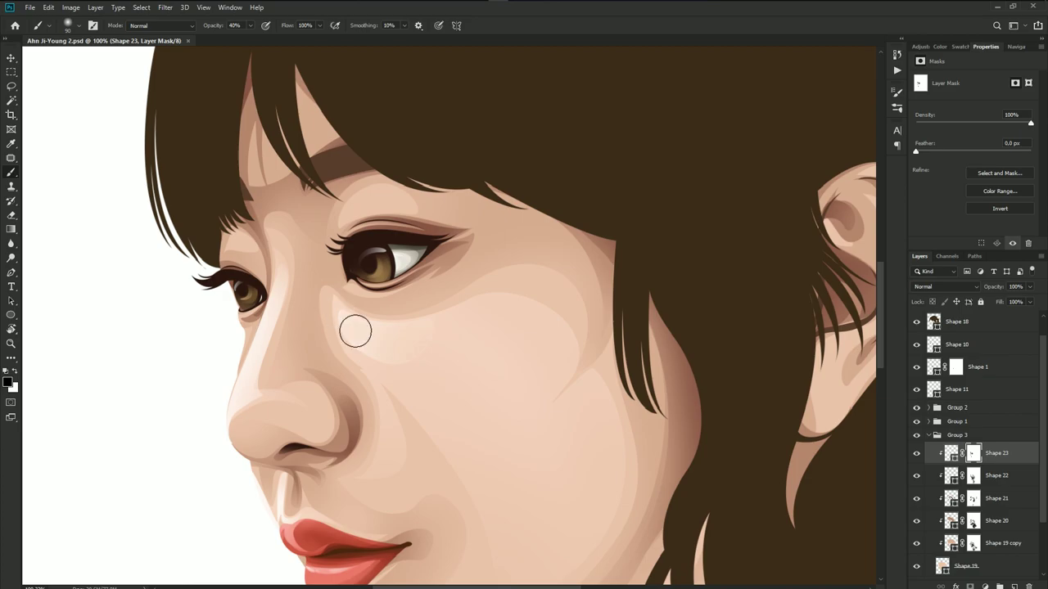
scroll(311, 352, "down", 1)
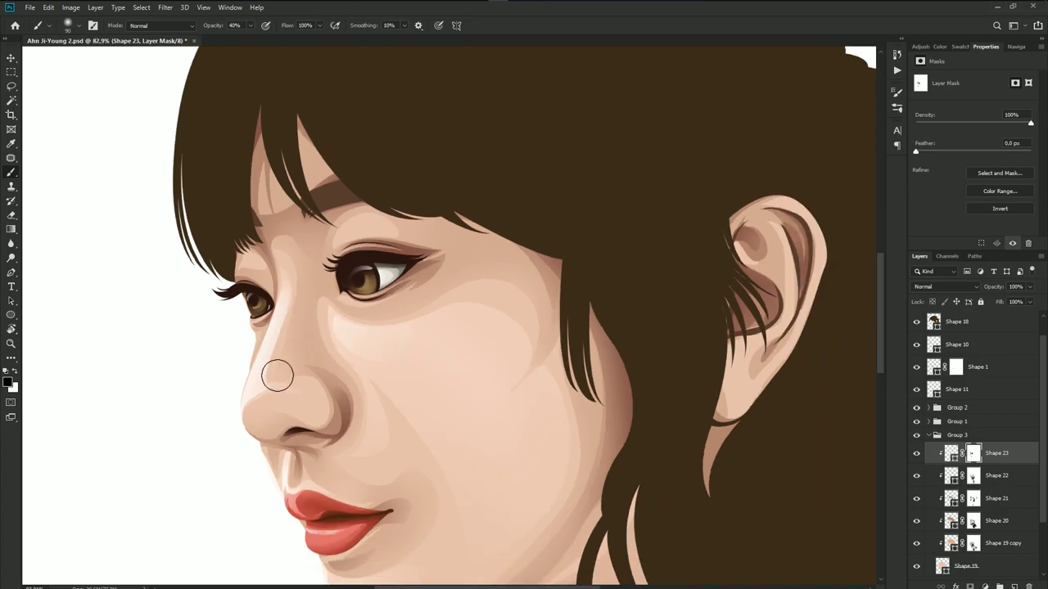
scroll(304, 297, "down", 1)
scroll(363, 404, "down", 2)
scroll(415, 428, "down", 3)
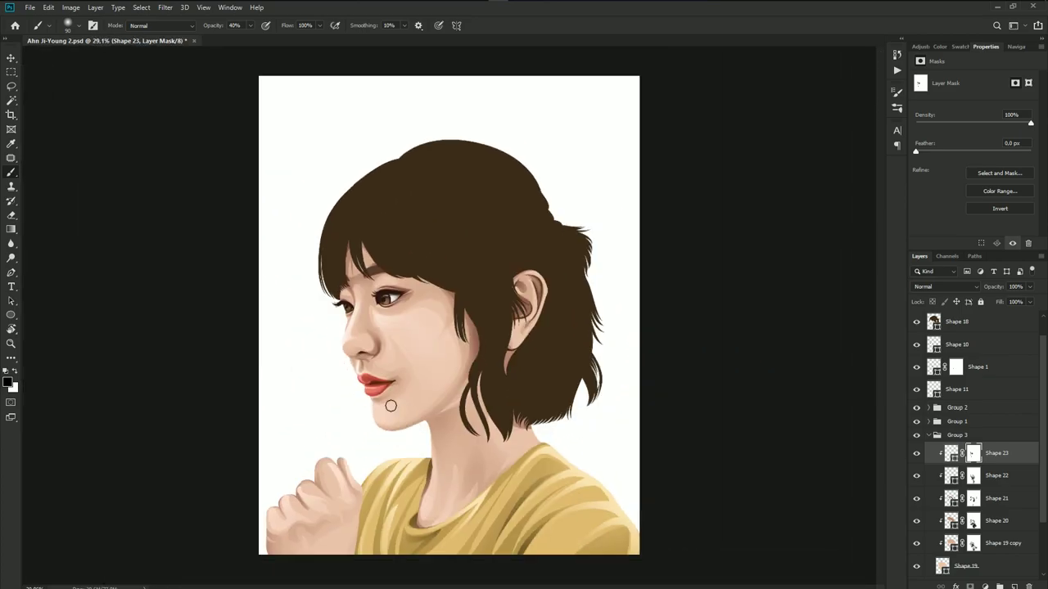
left_click(917, 435)
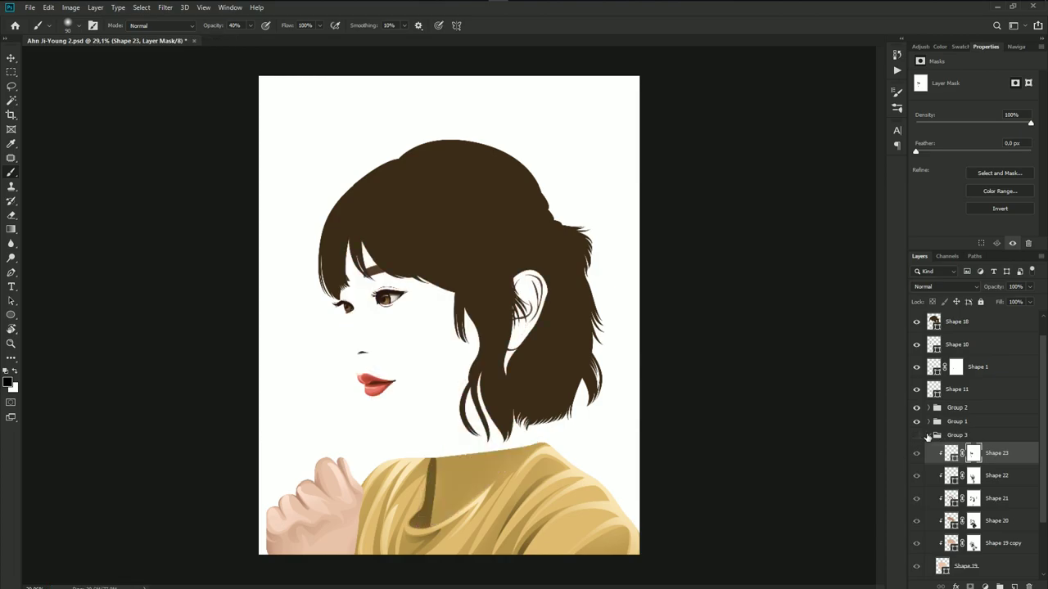
left_click(928, 434)
left_click(953, 544)
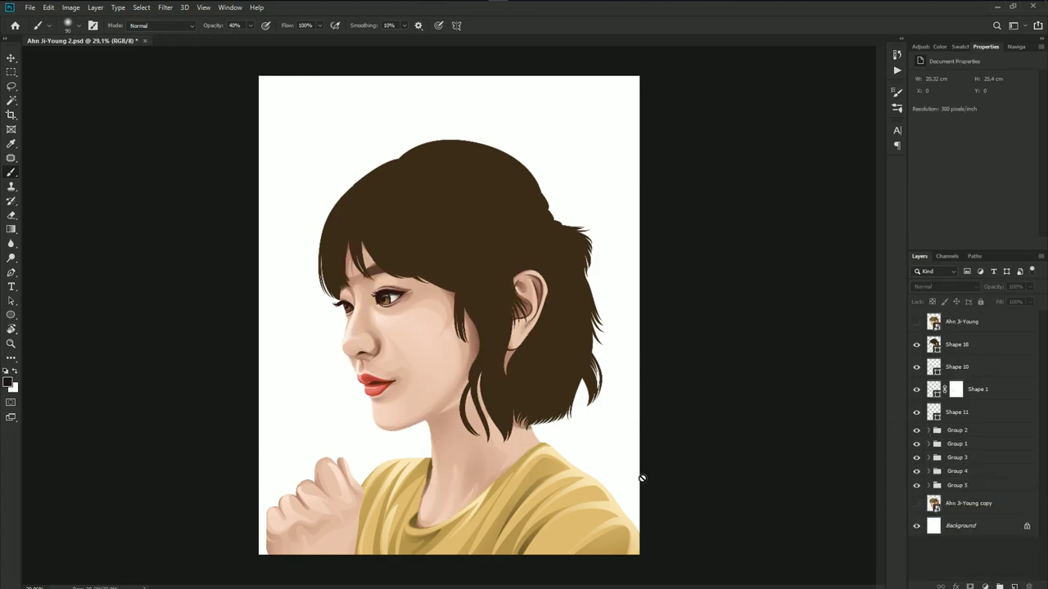
- Select the reference photo copy layer, make it visible, and switch to the Pen tool
left_click(962, 507)
key("p")
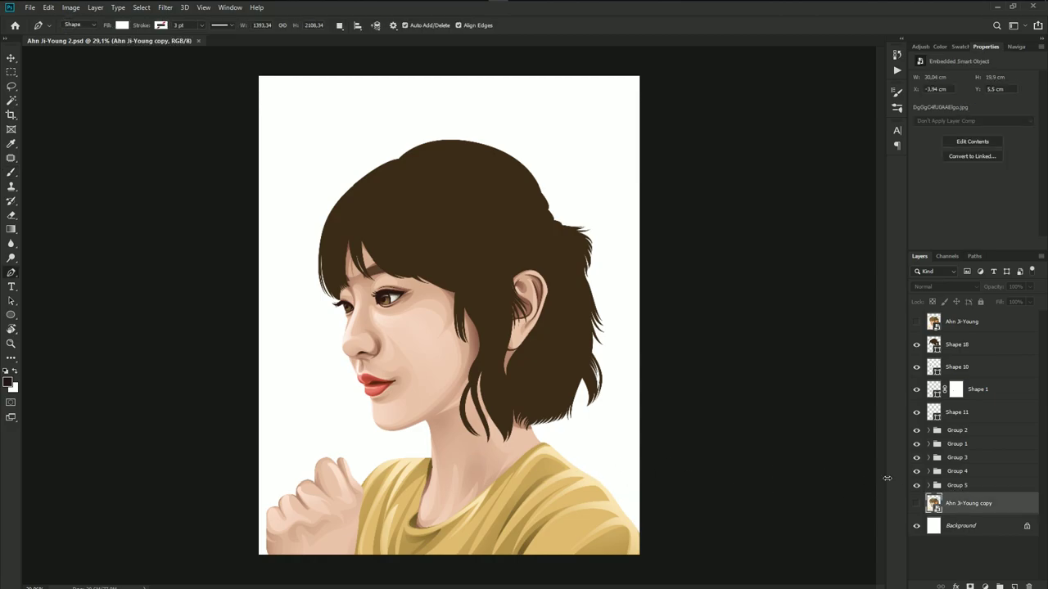
left_click(917, 323)
scroll(456, 428, "up", 2)
scroll(339, 467, "up", 3)
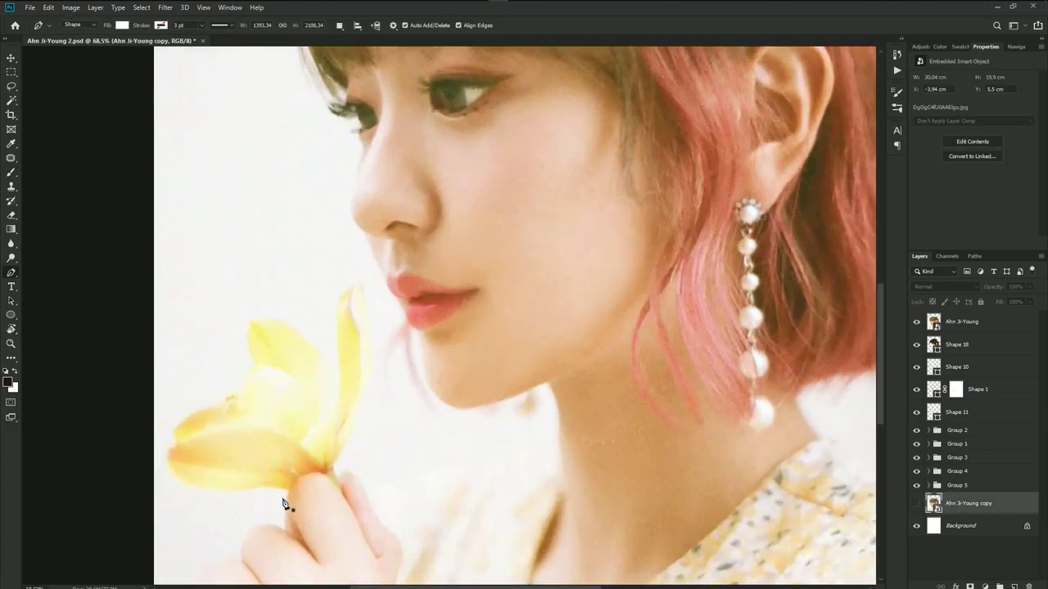
scroll(286, 503, "up", 3)
scroll(288, 501, "up", 3)
- Start the new flower shape by tracing the left petal and the upper petal
left_click(295, 495)
mouse_move(295, 495)
left_mouse_down()
mouse_move(370, 469)
mouse_move(264, 474)
left_mouse_up()
mouse_move(189, 428)
left_mouse_down()
mouse_move(170, 389)
mouse_move(187, 347)
left_mouse_up()
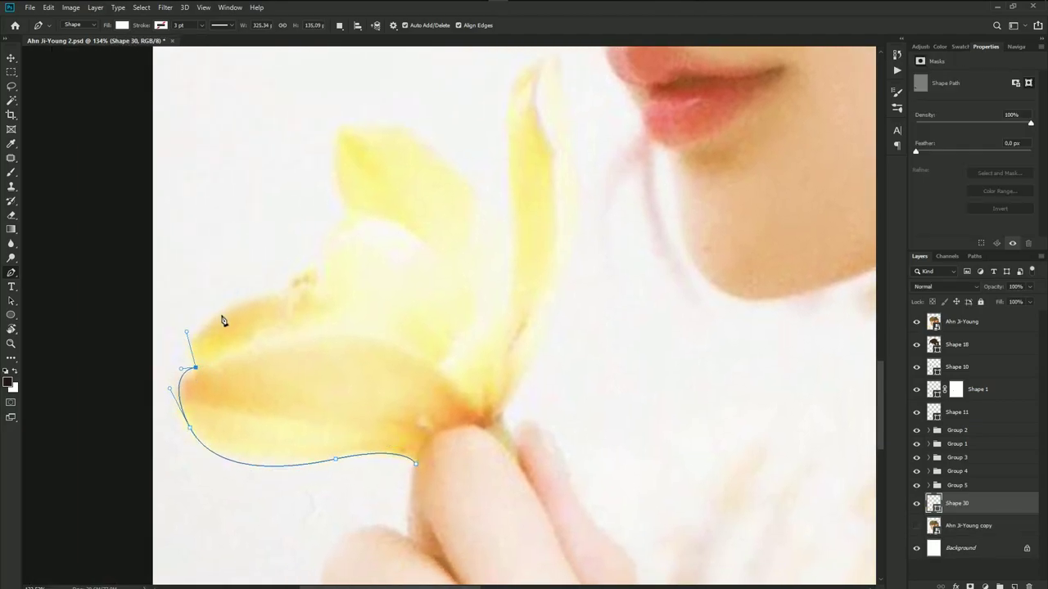
left_click_drag(228, 311, 340, 273)
left_click(344, 211)
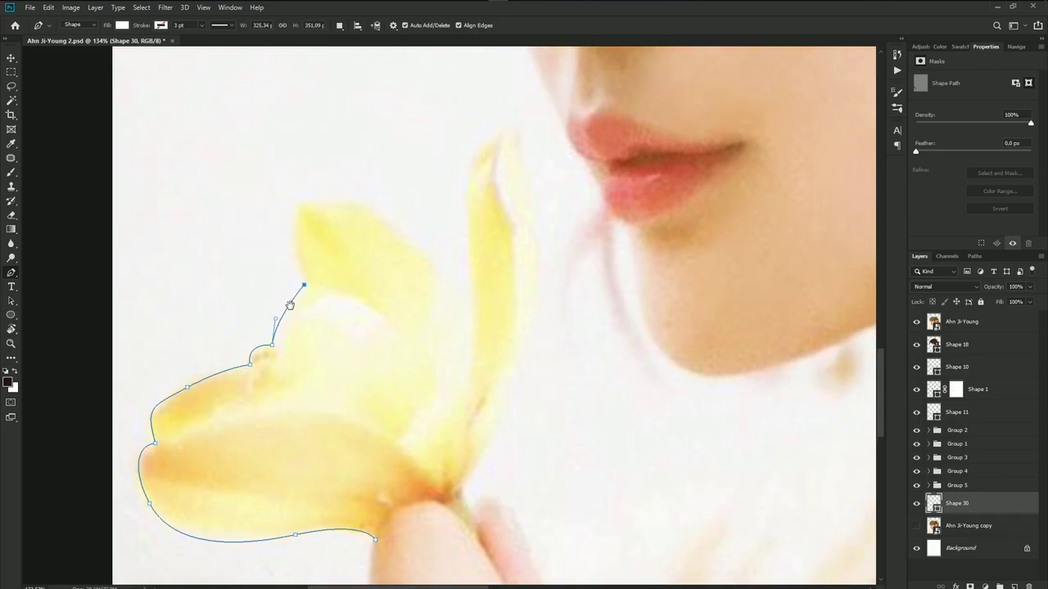
left_click_drag(345, 210, 280, 340)
mouse_move(278, 259)
left_mouse_down()
mouse_move(286, 244)
mouse_move(356, 261)
left_mouse_up()
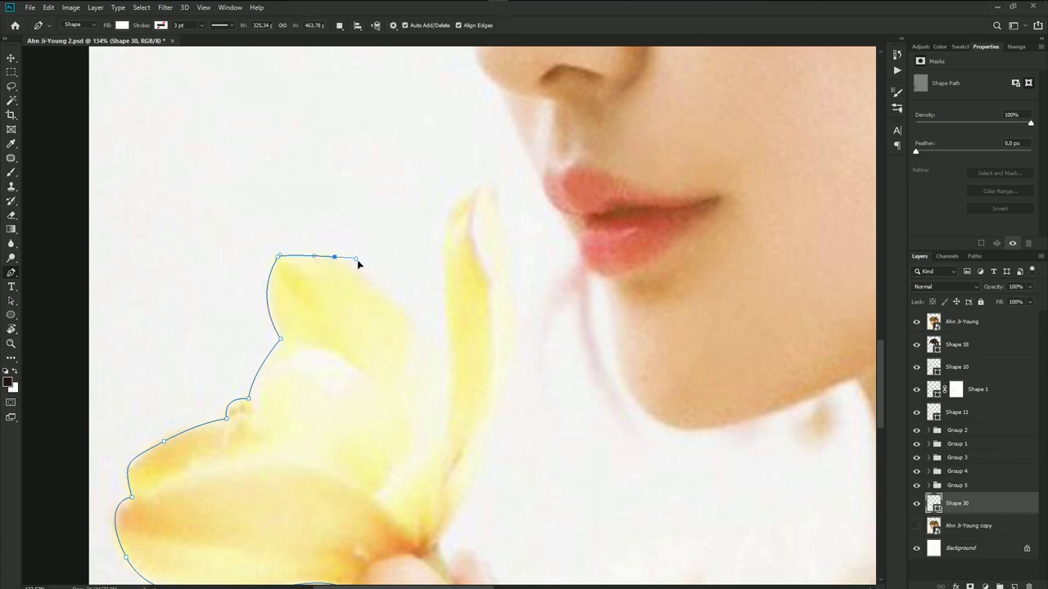
left_click(418, 318)
left_click_drag(440, 352, 444, 362)
- Trace the tall right petal, close the Shape 30 flower outline, and open its fill colour
scroll(449, 345, "down", 2)
left_click(359, 308)
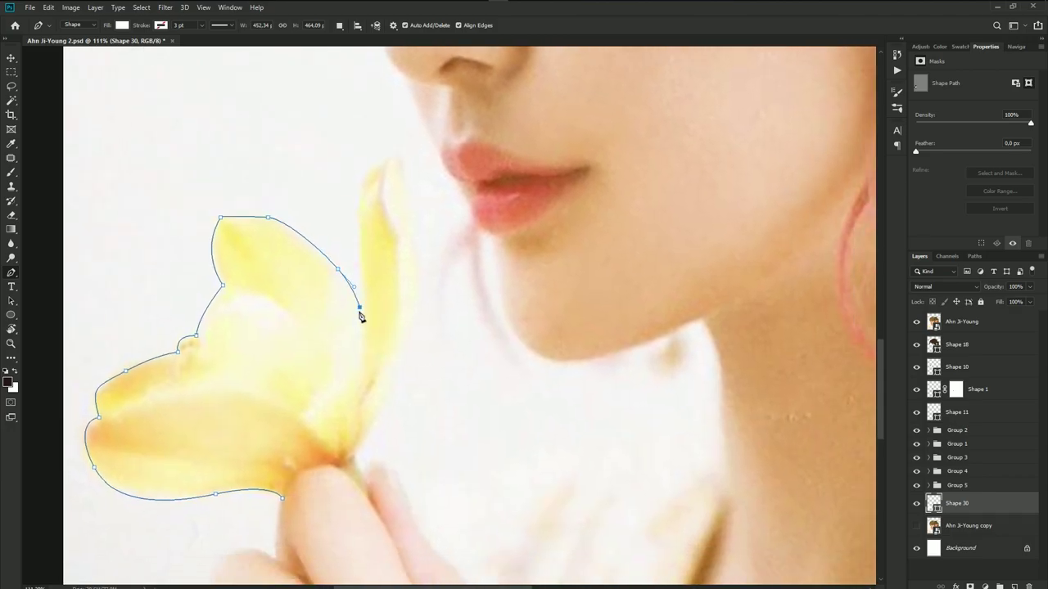
mouse_move(354, 202)
left_mouse_down()
mouse_move(355, 175)
mouse_move(413, 217)
left_mouse_up()
left_click(403, 154)
left_click_drag(423, 257, 408, 122)
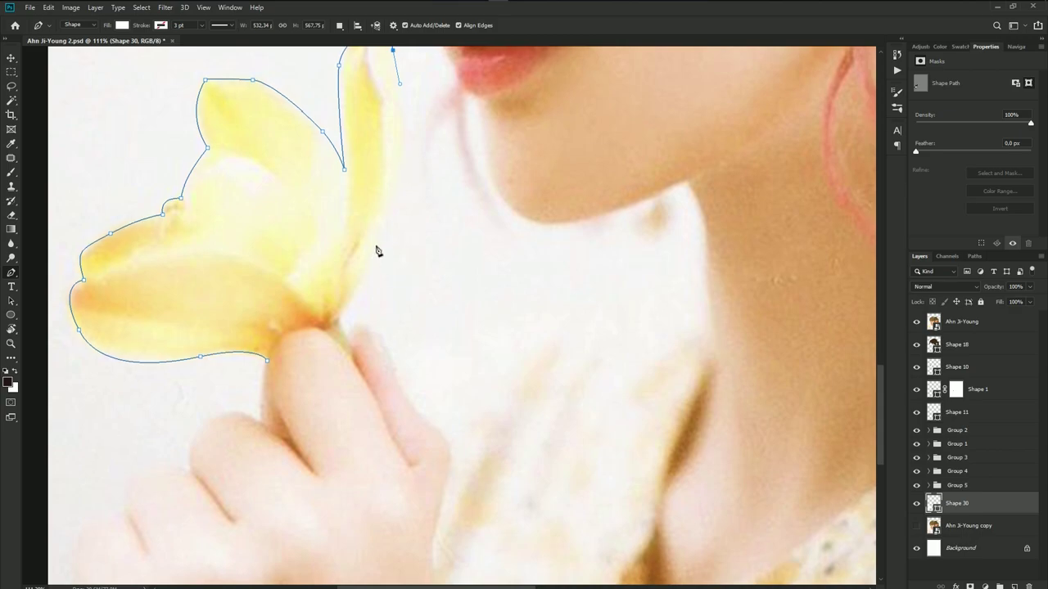
left_click(342, 323)
left_click(350, 341)
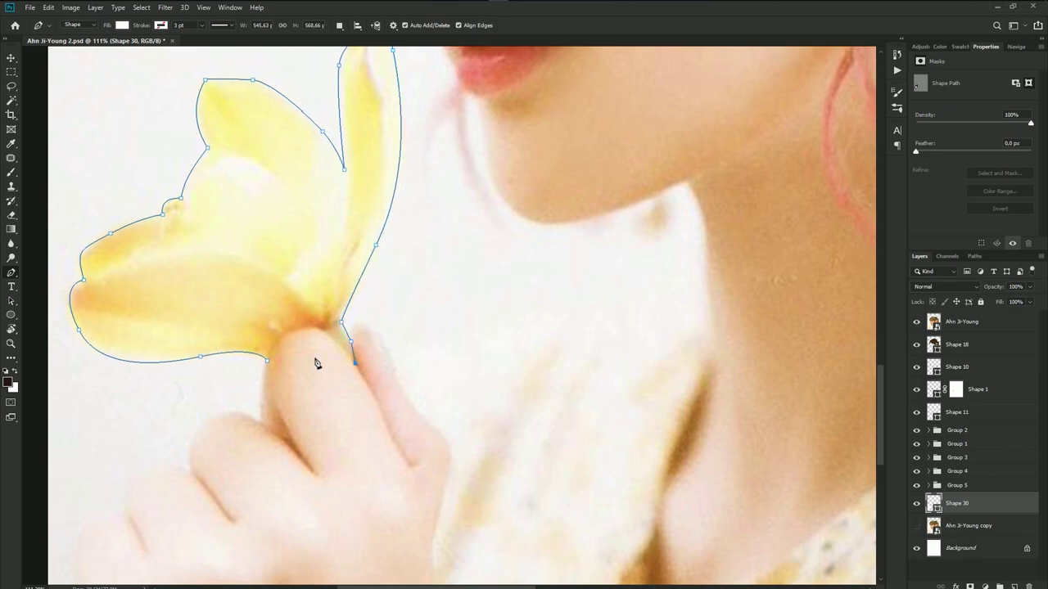
left_click(268, 363)
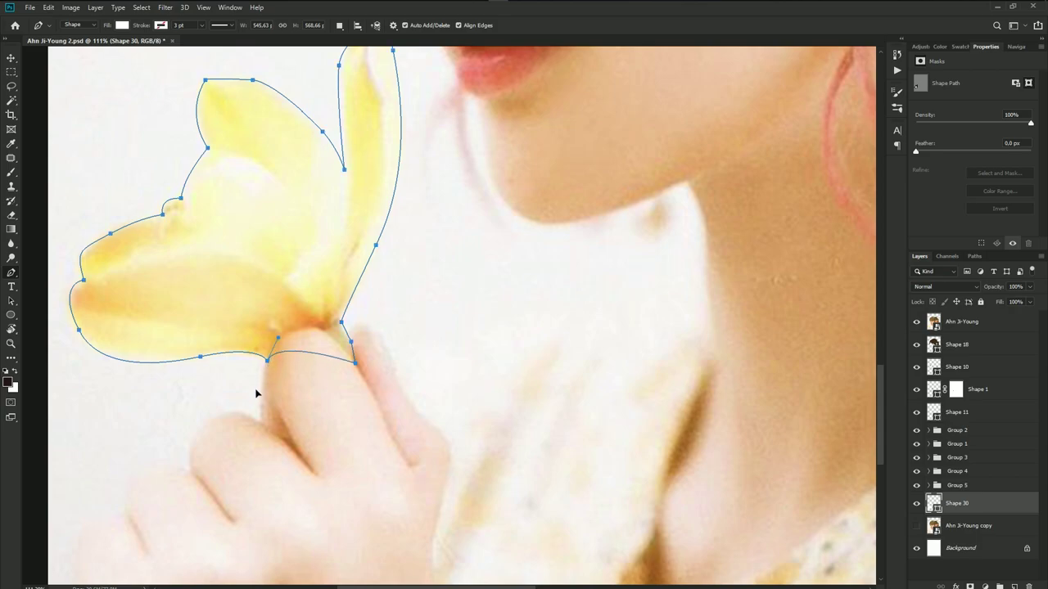
double_click(932, 504)
- Fill the flower with yellow sampled from the petal, hide the reference photo, and save
left_click(260, 276)
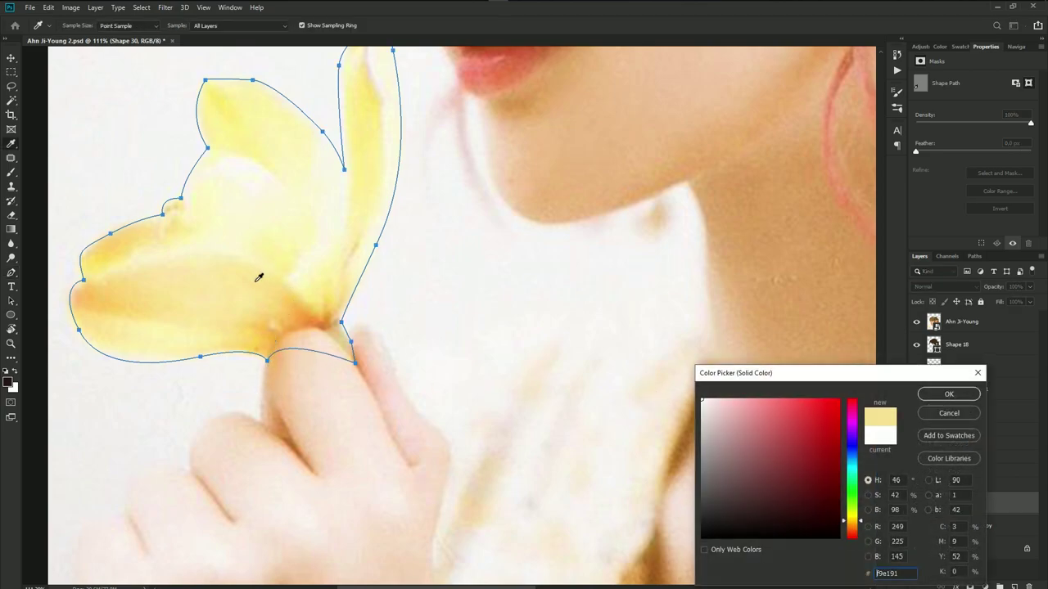
left_click(948, 394)
left_click(916, 322)
left_click(978, 327)
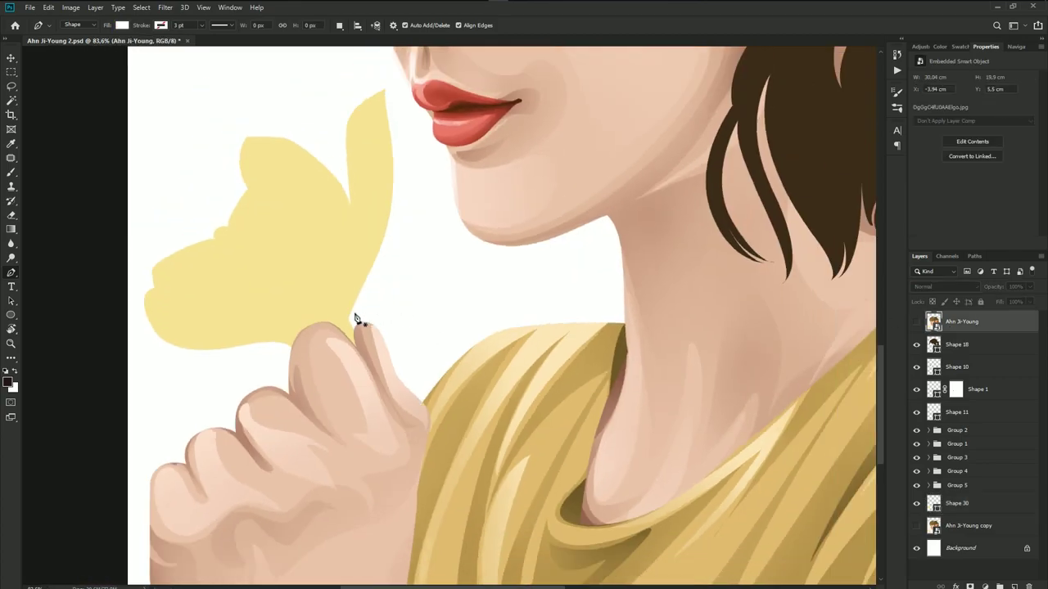
scroll(393, 327, "down", 10)
key("ctrl+s")
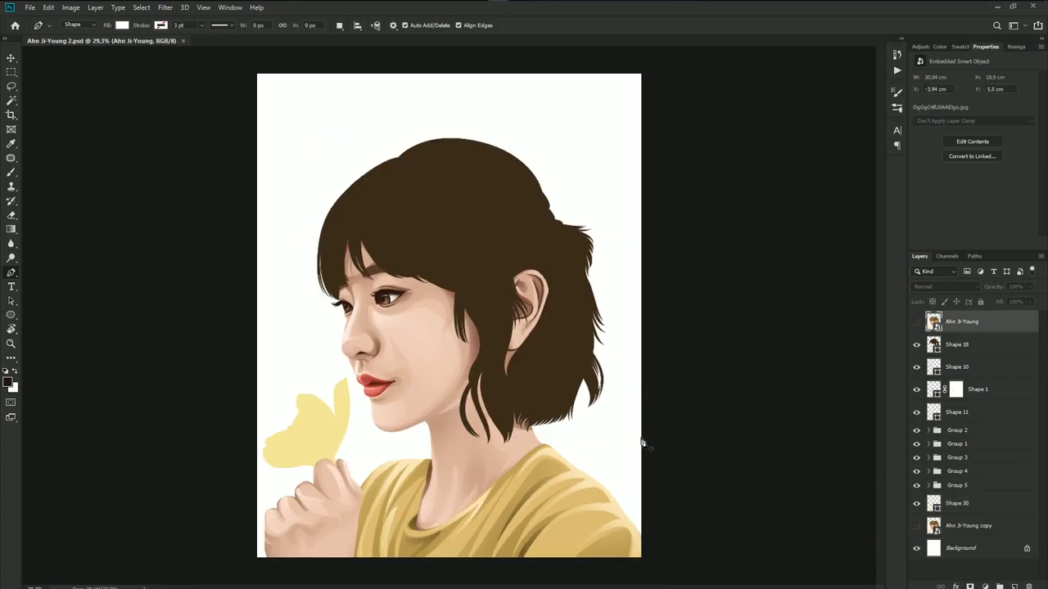
- Duplicate the flower as Shape 30 copy and refill it with golden tan #cdab60
left_click(966, 504)
key("ctrl+j")
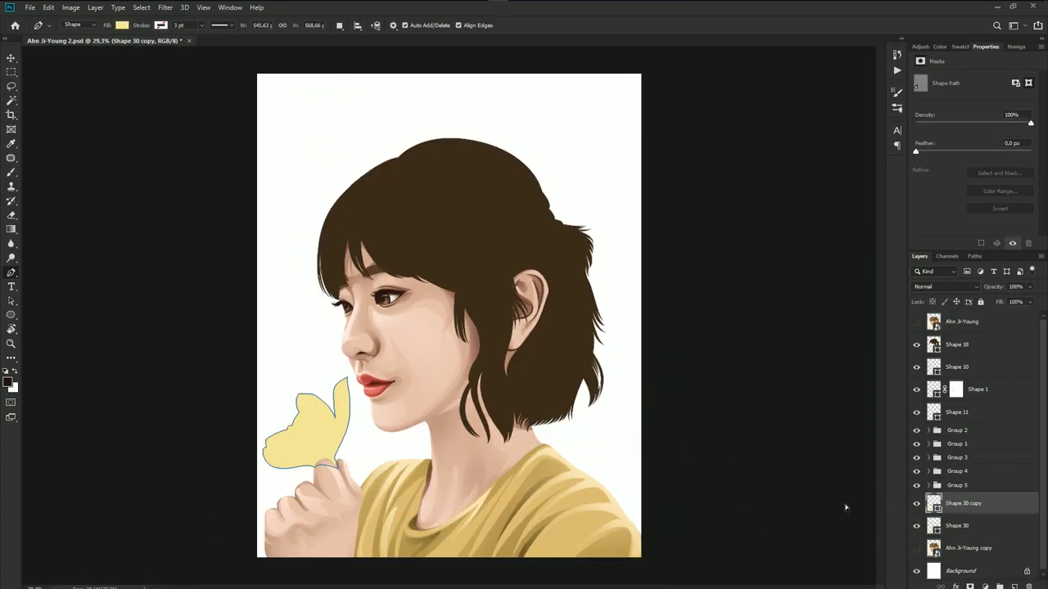
double_click(945, 508)
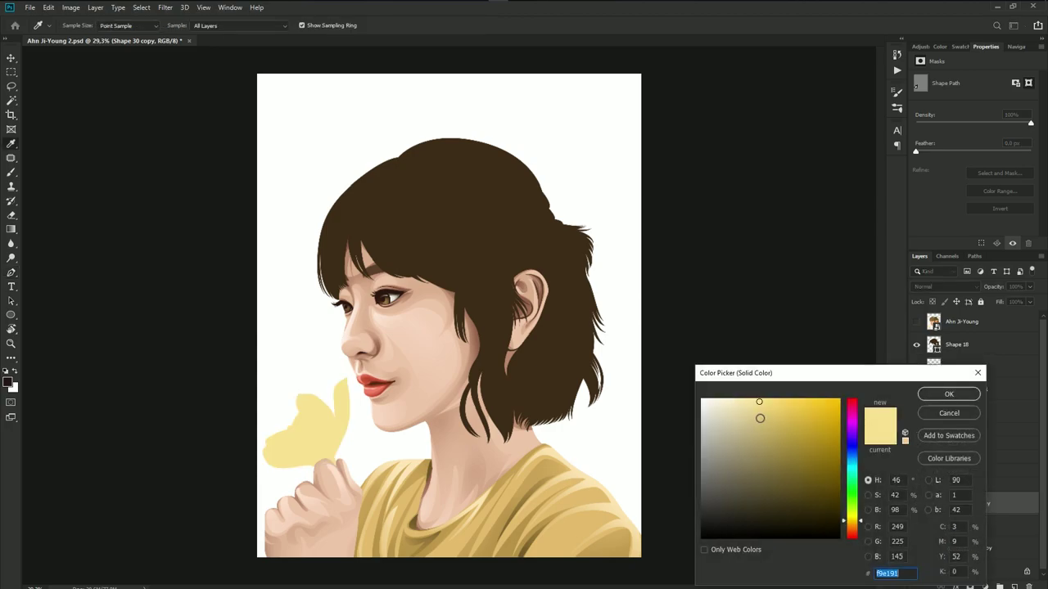
left_click(775, 426)
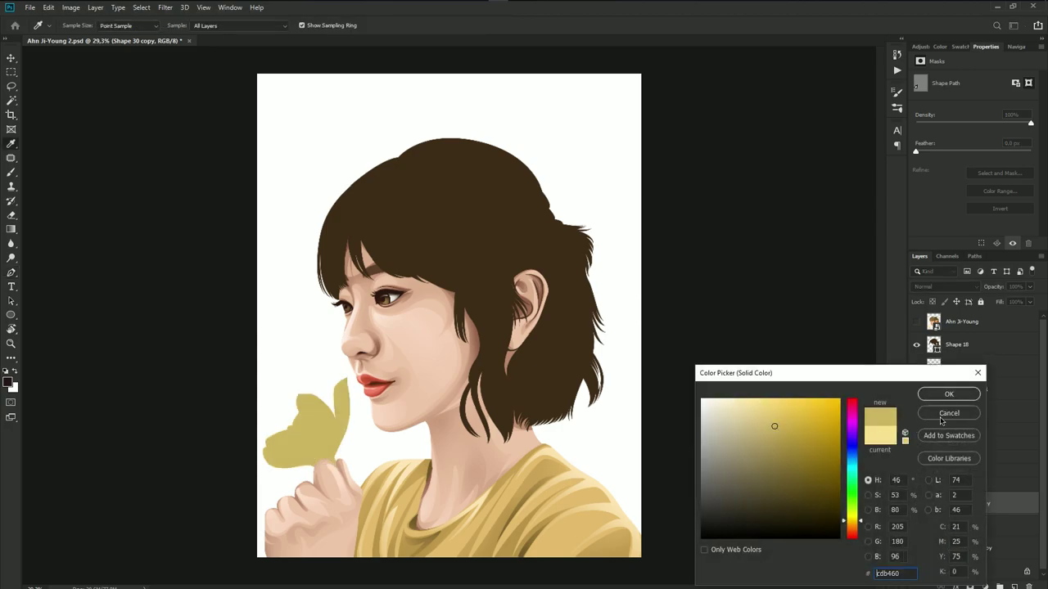
type("cdab60")
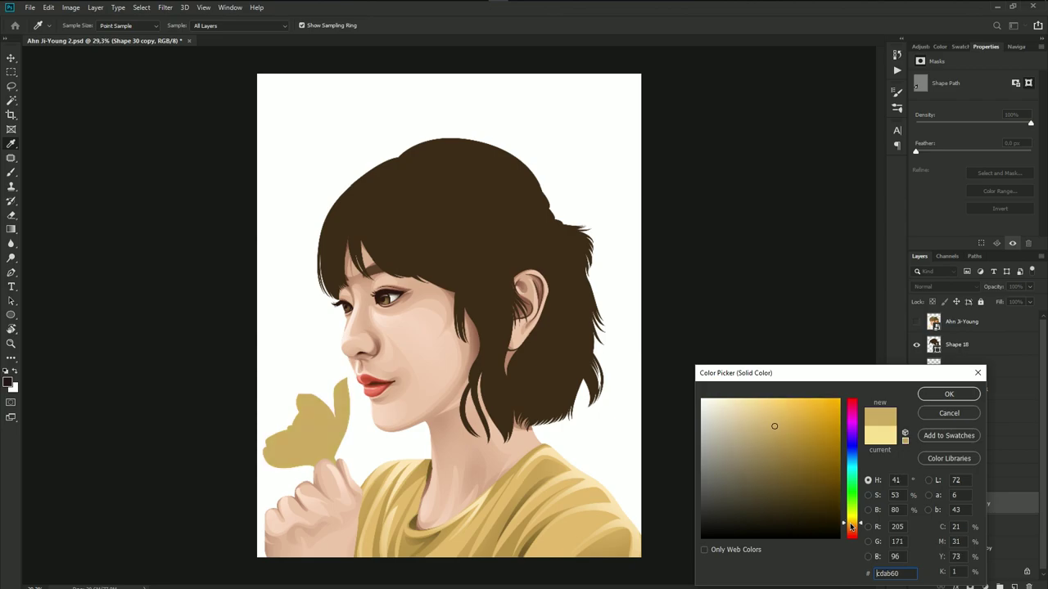
left_click(940, 397)
scroll(319, 450, "up", 3)
scroll(320, 450, "up", 3)
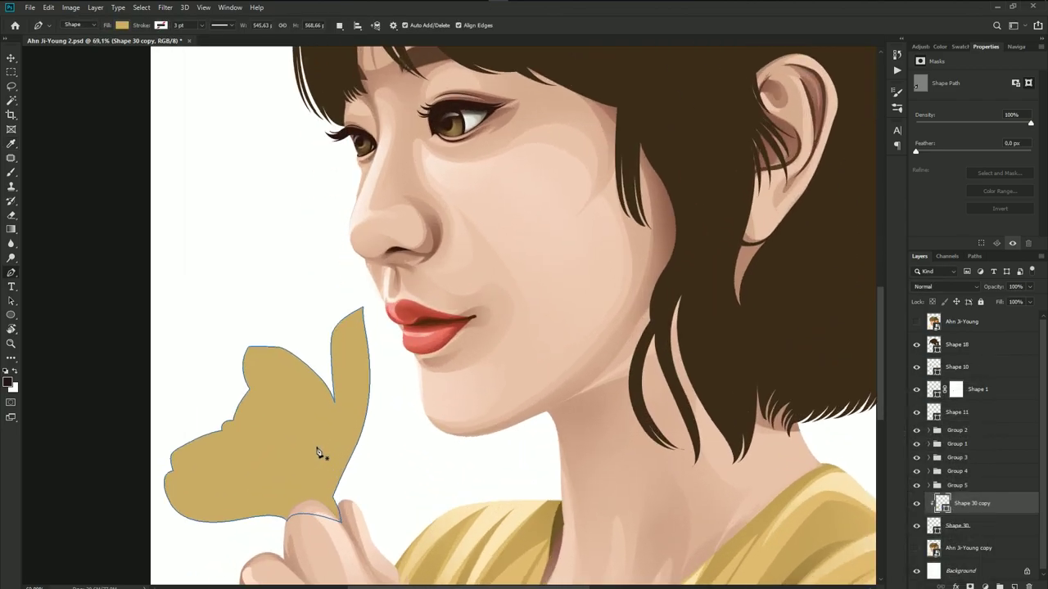
- Show the reference photo and trace the lower petal as a closed path
left_click(916, 322)
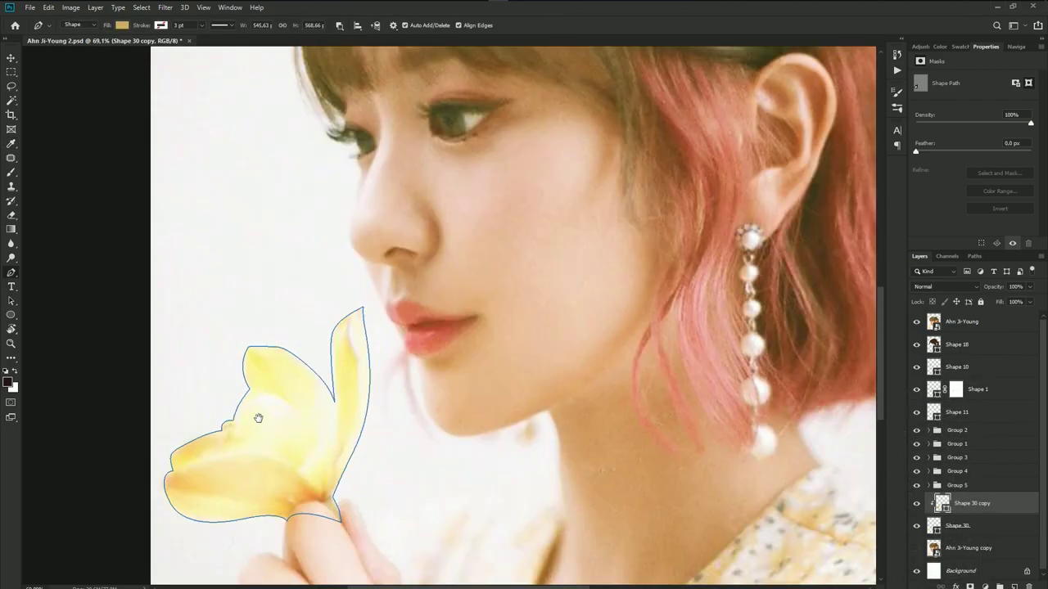
left_click_drag(283, 517, 398, 419)
scroll(398, 418, "up", 3)
scroll(398, 418, "up", 2)
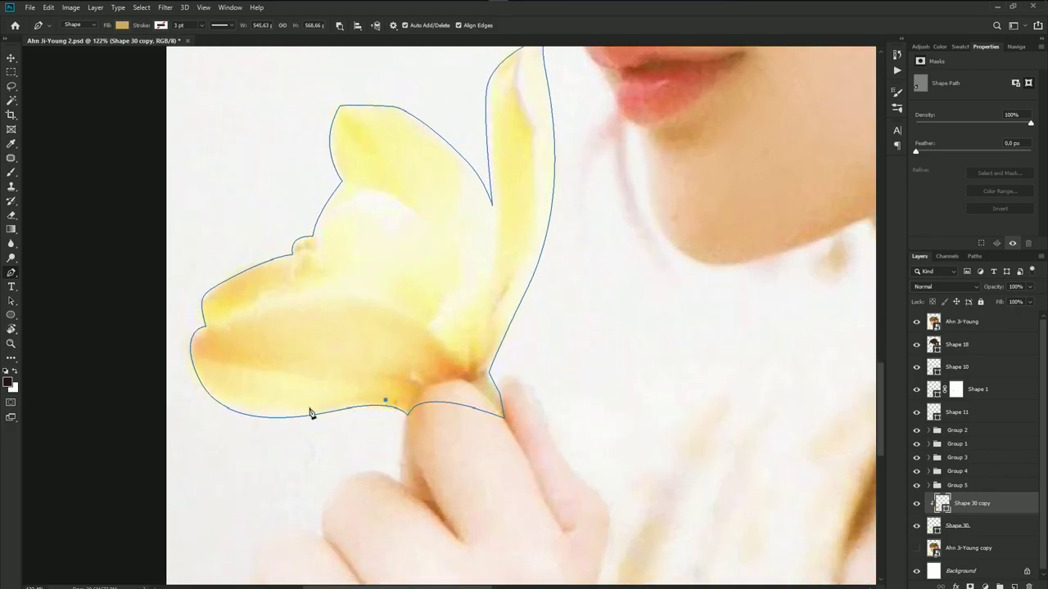
left_click(369, 398)
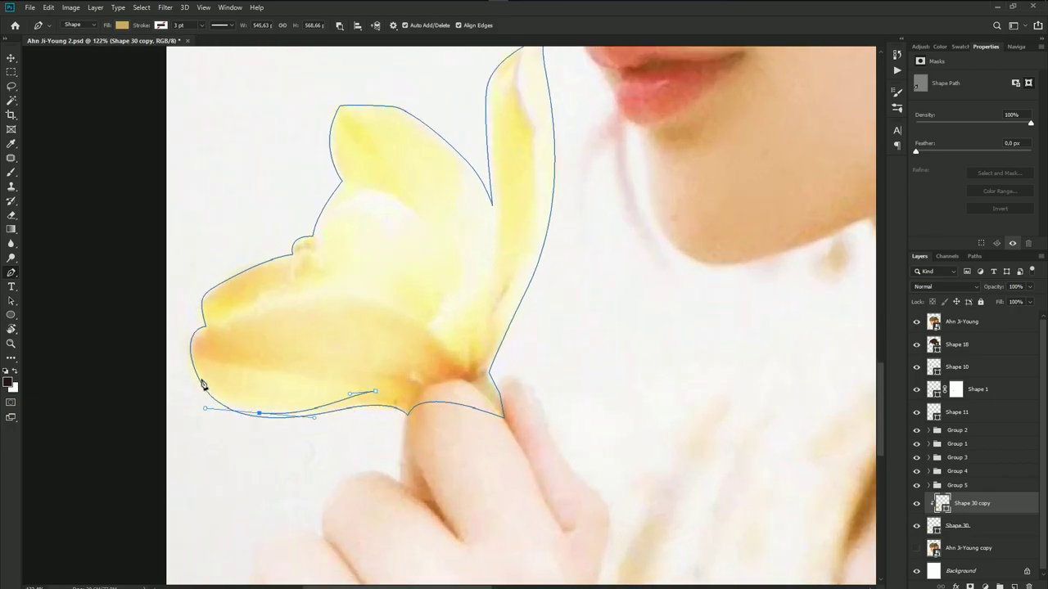
left_click_drag(200, 367, 313, 376)
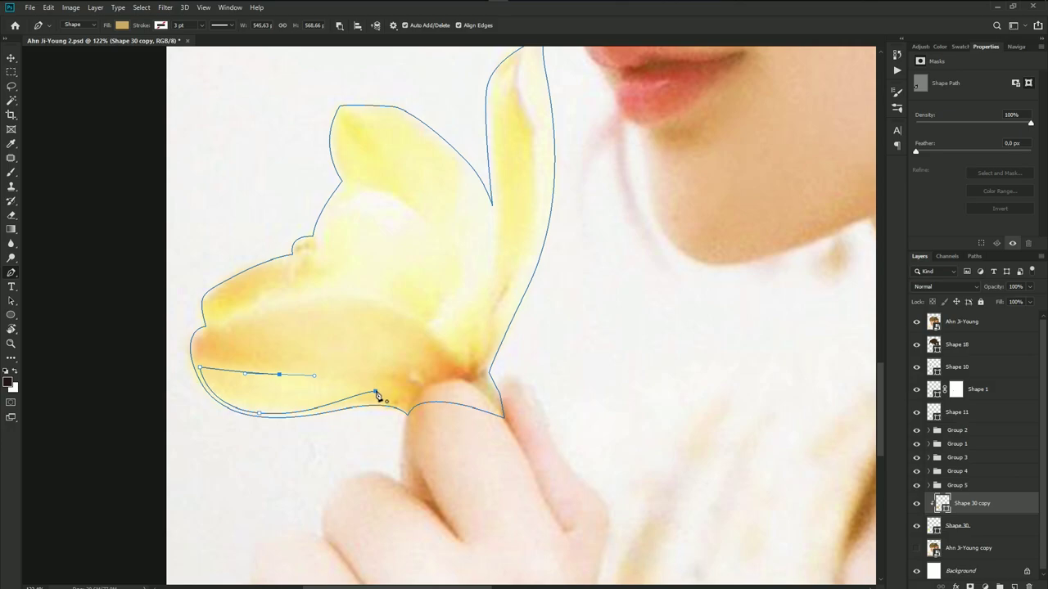
left_click_drag(377, 395, 370, 393)
left_click_drag(295, 368, 254, 363)
left_click(227, 328)
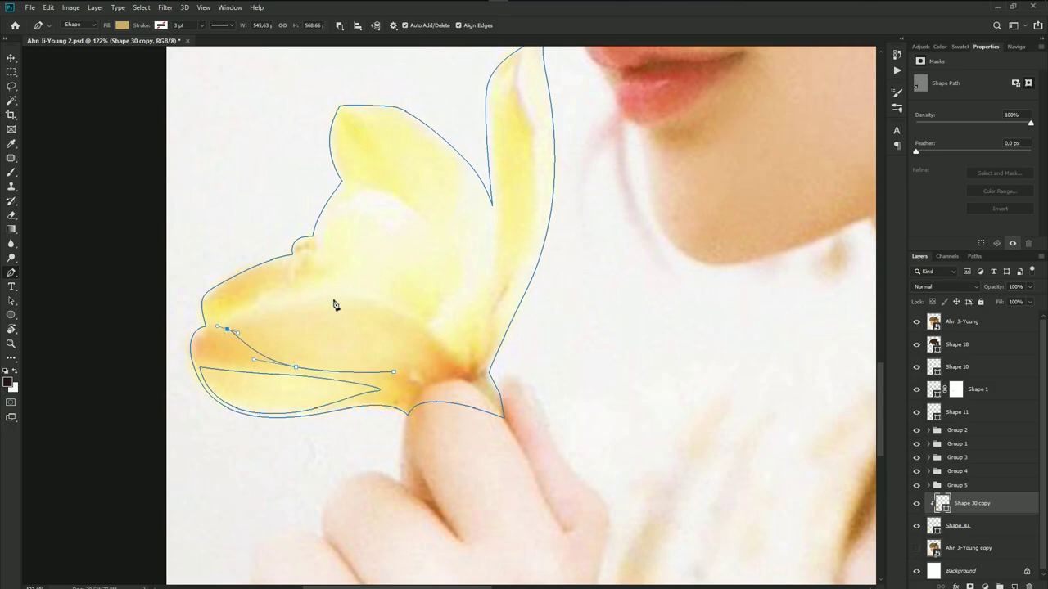
left_click_drag(360, 296, 428, 315)
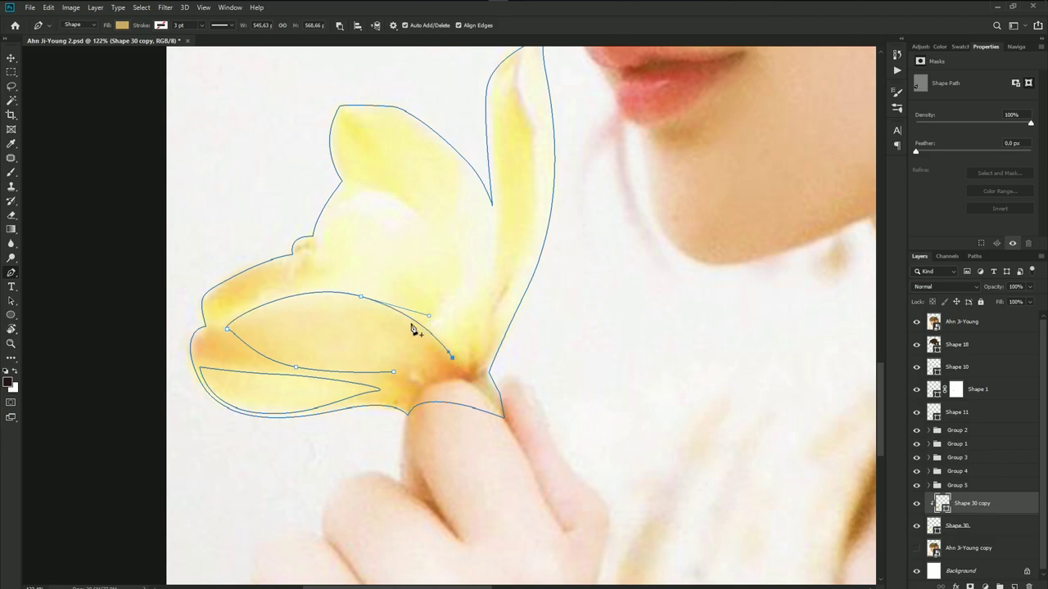
left_click_drag(426, 357, 426, 377)
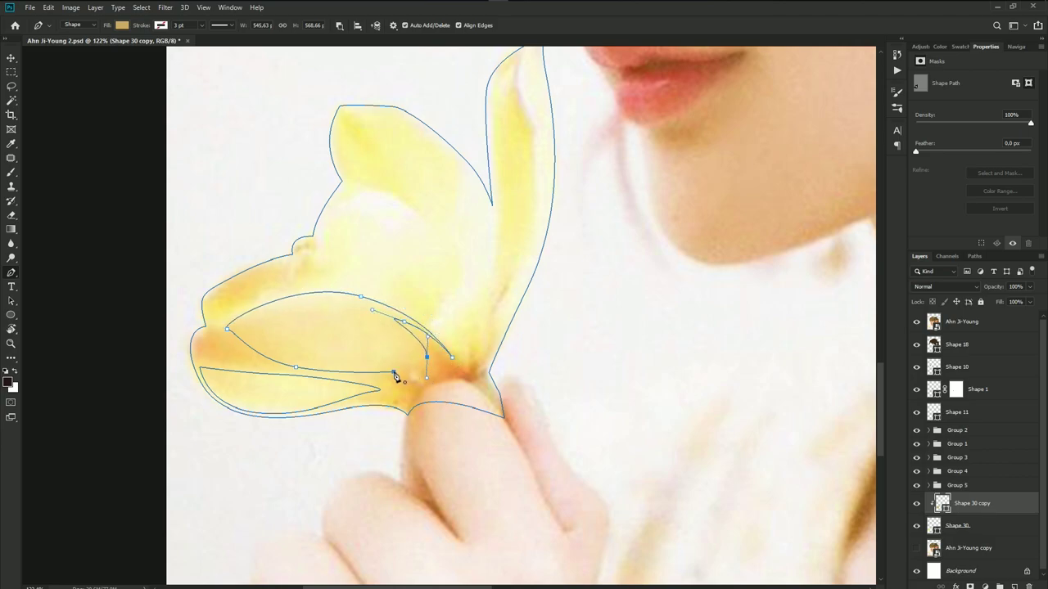
left_click(394, 373)
- Trace the next petal and the middle petal as closed paths
left_click_drag(369, 346, 403, 335)
left_click_drag(296, 301, 251, 355)
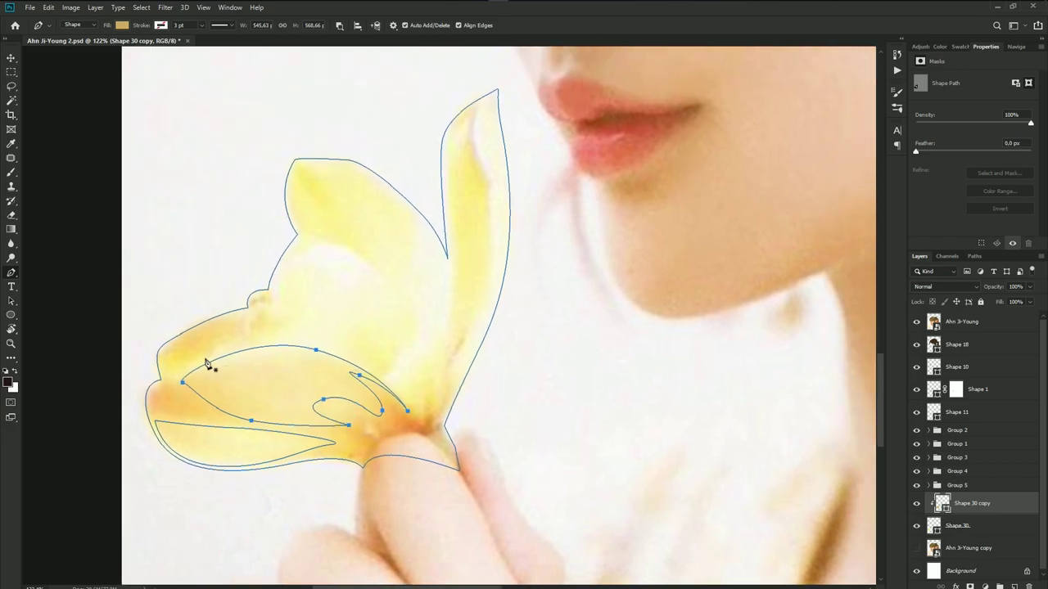
left_click(182, 379)
mouse_move(381, 376)
left_mouse_down()
mouse_move(390, 371)
mouse_move(339, 347)
left_mouse_up()
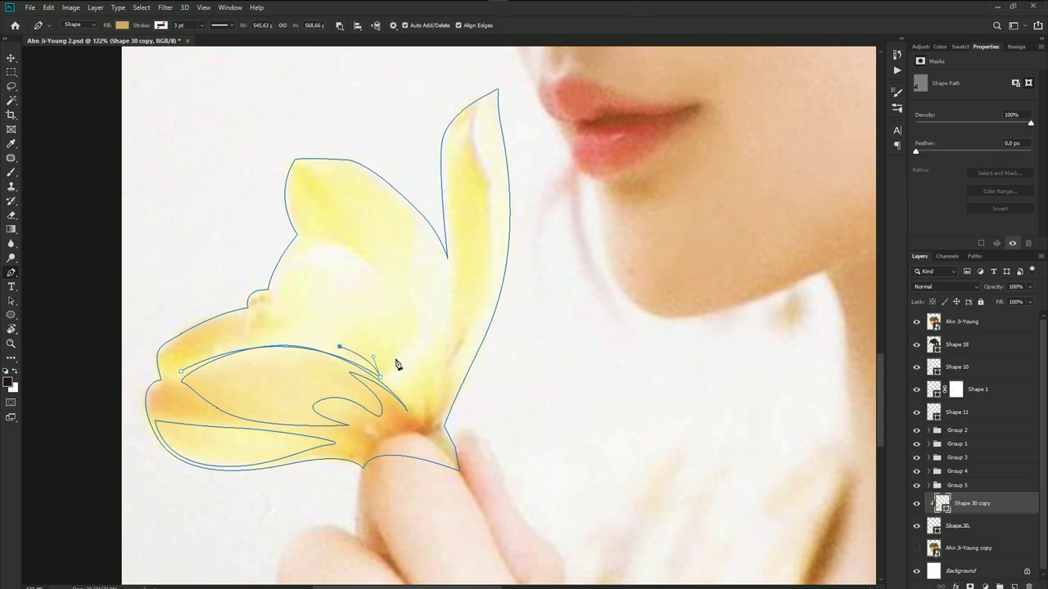
left_click_drag(415, 378, 428, 334)
left_click_drag(329, 244, 311, 237)
left_click(271, 288)
left_click_drag(319, 285, 335, 277)
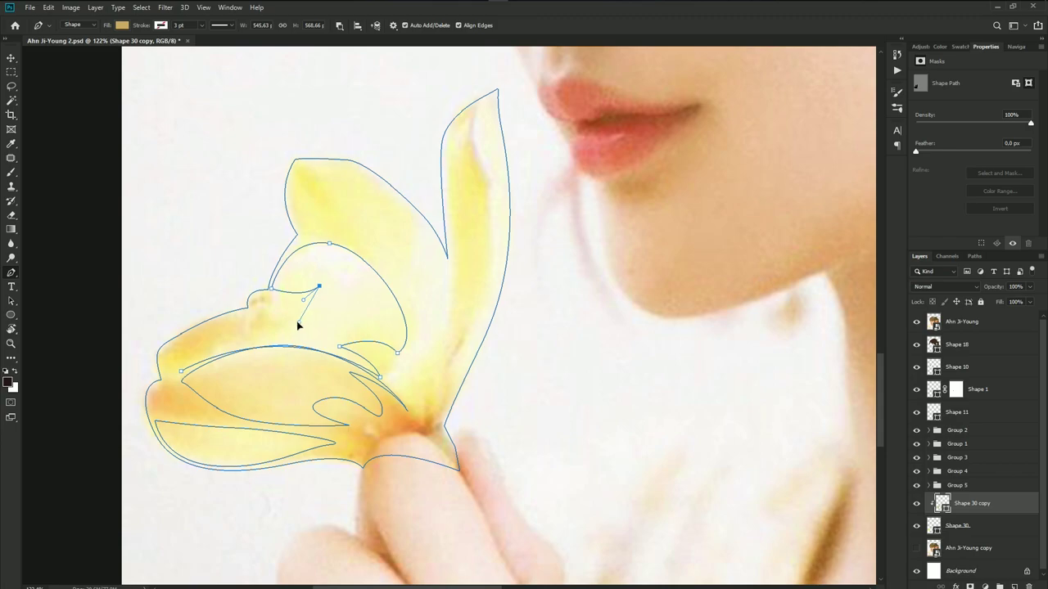
left_click(181, 374)
- Trace the upper petal from its base around its tip and close it
left_click_drag(390, 379, 379, 374)
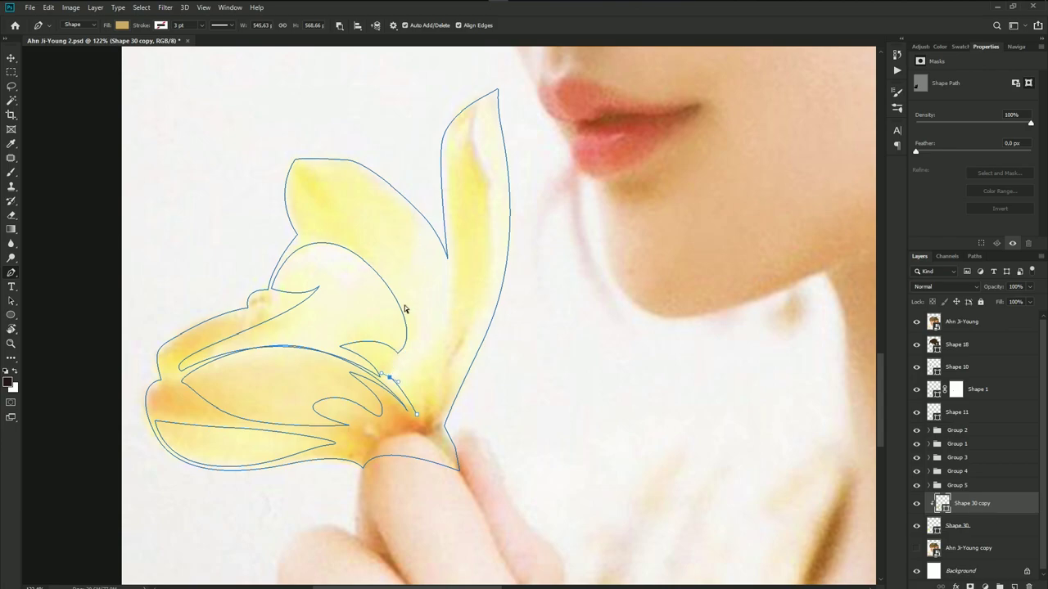
left_click_drag(407, 290, 390, 218)
left_click_drag(328, 159, 313, 156)
mouse_move(418, 217)
left_mouse_down()
mouse_move(472, 285)
mouse_move(470, 302)
left_mouse_up()
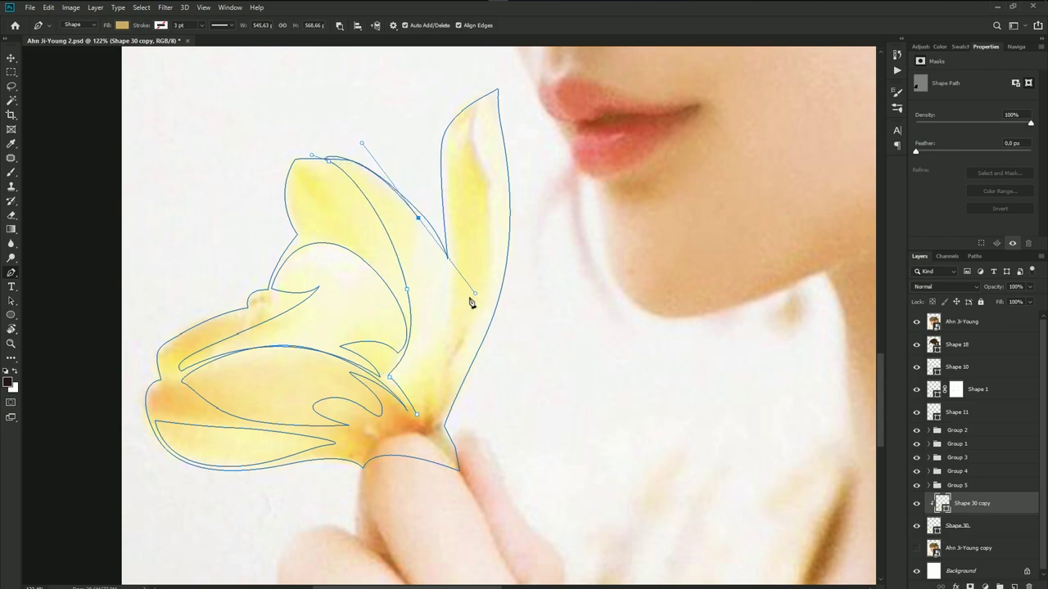
left_click(441, 339)
left_click(432, 409)
left_click_drag(428, 360, 421, 341)
left_click(417, 413)
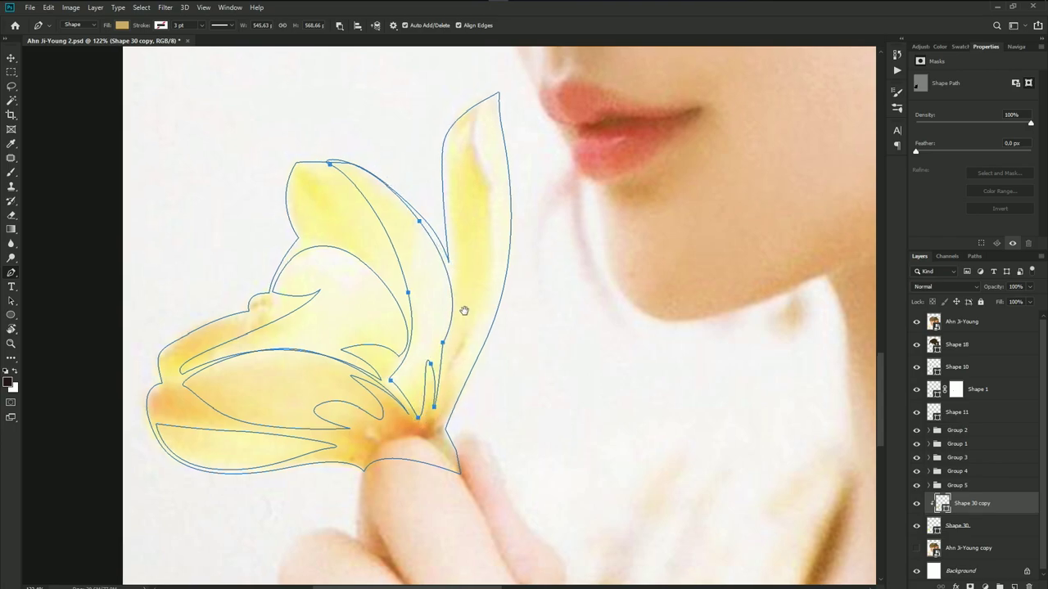
- Outline the tall petal, hide the reference photo, and commit the petal paths
scroll(466, 306, "up", 2)
left_click_drag(460, 190, 461, 216)
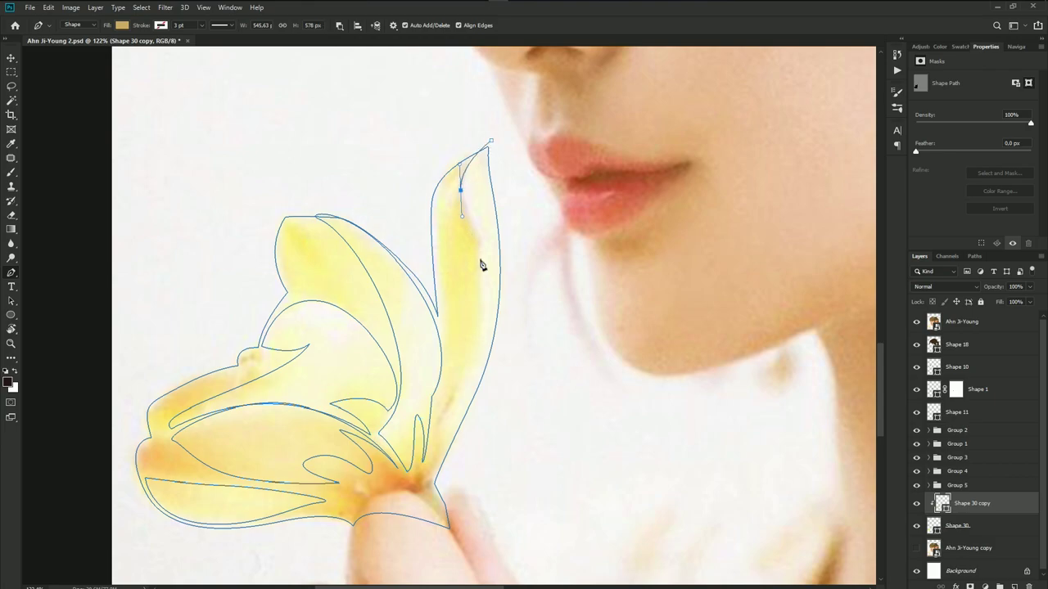
left_click_drag(470, 308, 475, 223)
left_click_drag(452, 342, 434, 433)
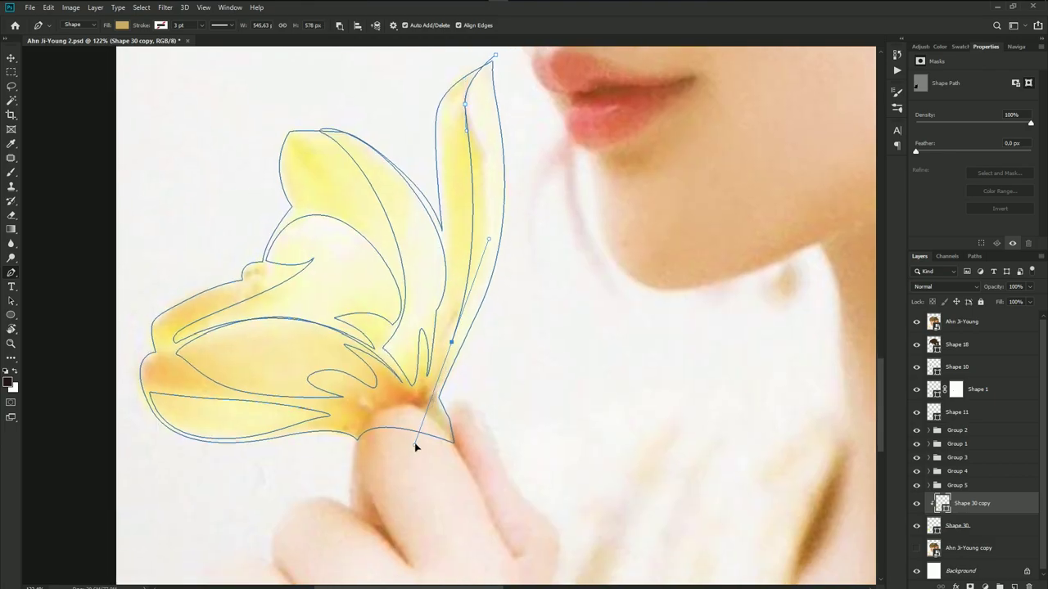
left_click(435, 394)
mouse_move(502, 240)
left_mouse_down()
mouse_move(516, 135)
mouse_move(479, 212)
left_mouse_up()
left_click(460, 150)
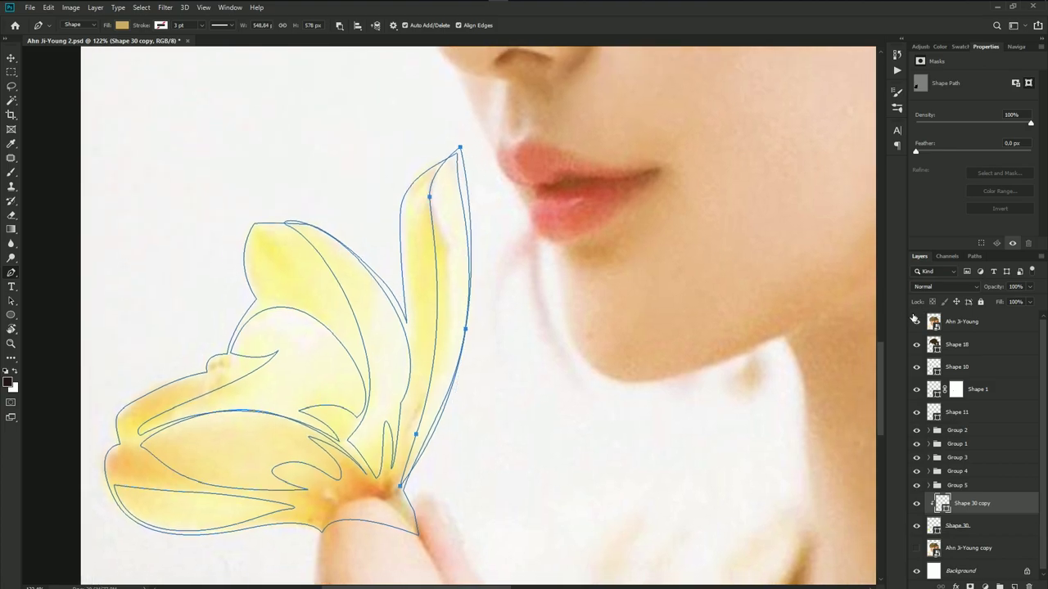
key("alt+period")
key("ctrl+comma")
- Reselect the flower shape layer, check its path-combining options, and reshow the reference photo
scroll(439, 319, "down", 5, "alt")
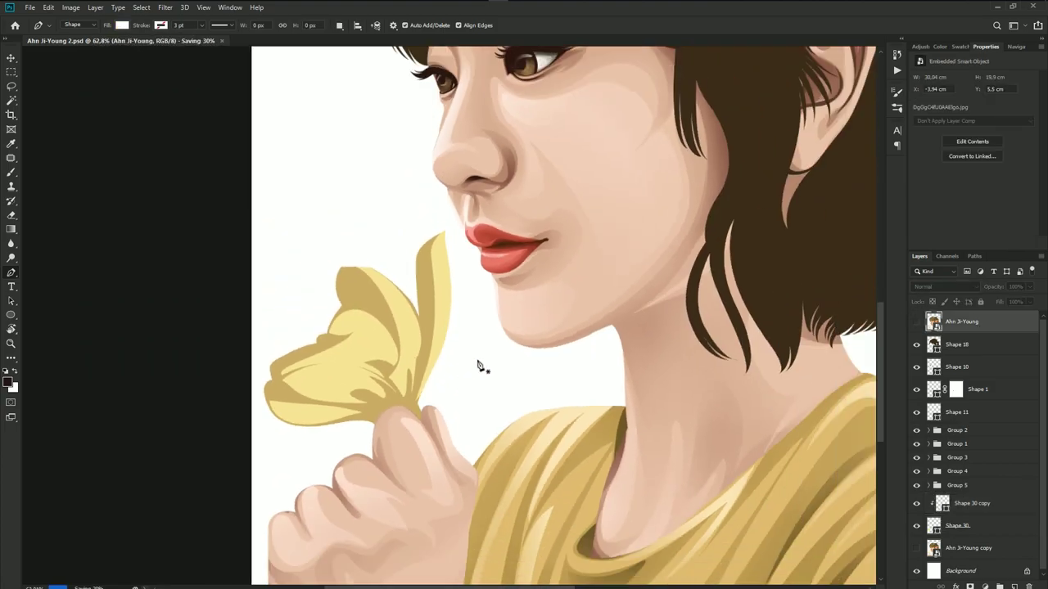
left_click(970, 503)
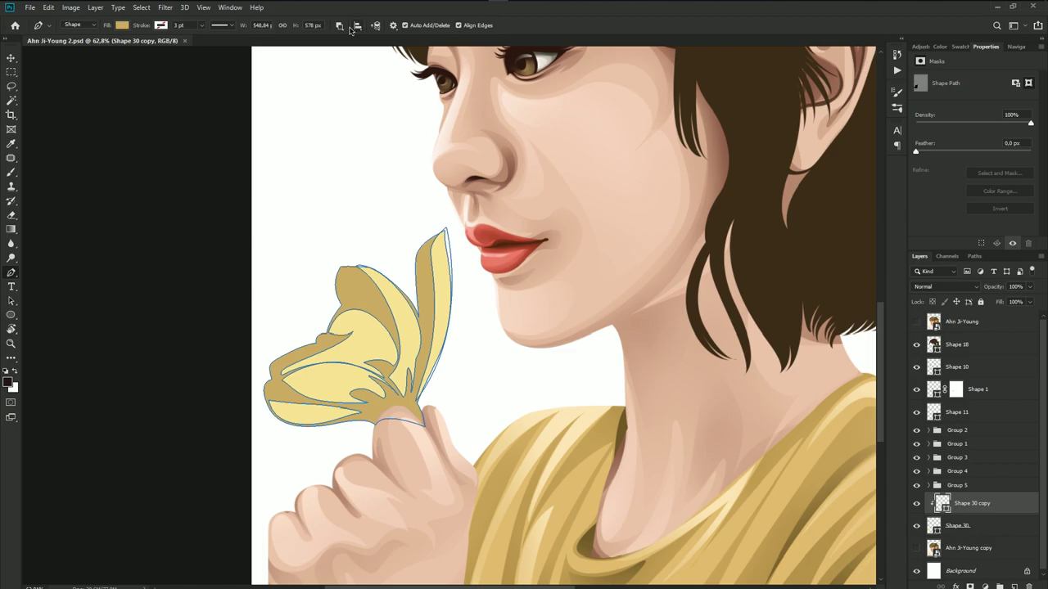
left_click(357, 26)
left_click(385, 39)
scroll(347, 407, "up", 5, "alt")
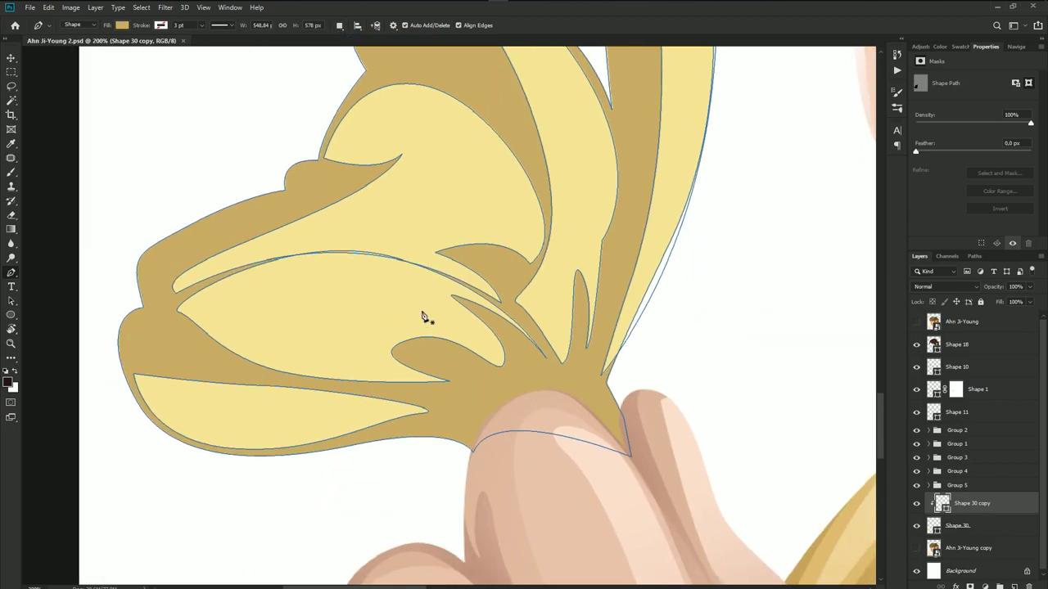
left_click(917, 322)
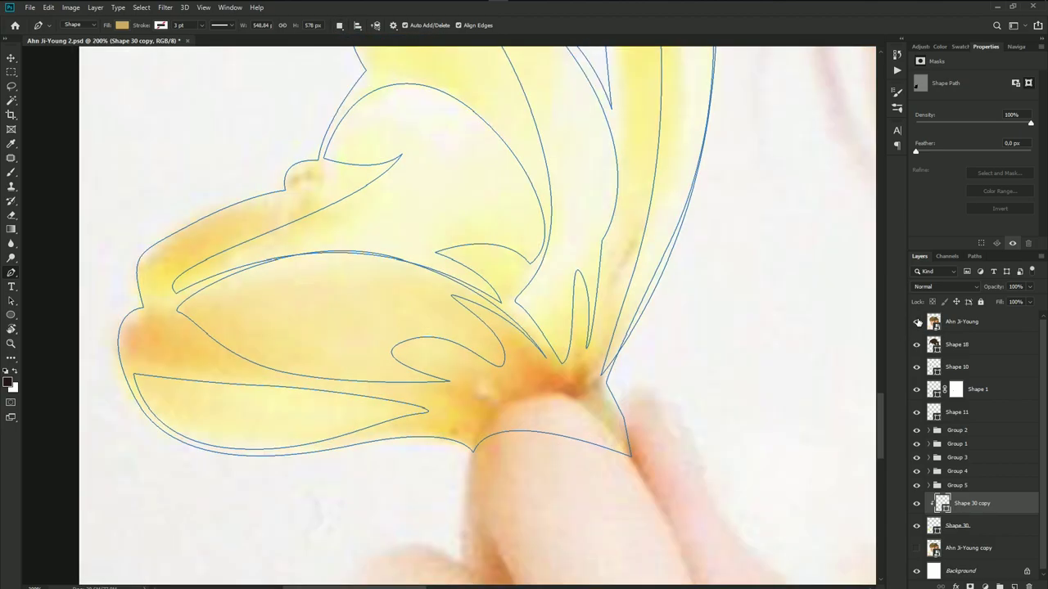
- Trace a curved lens-shaped highlight sliver across the lower petal
left_click(225, 273)
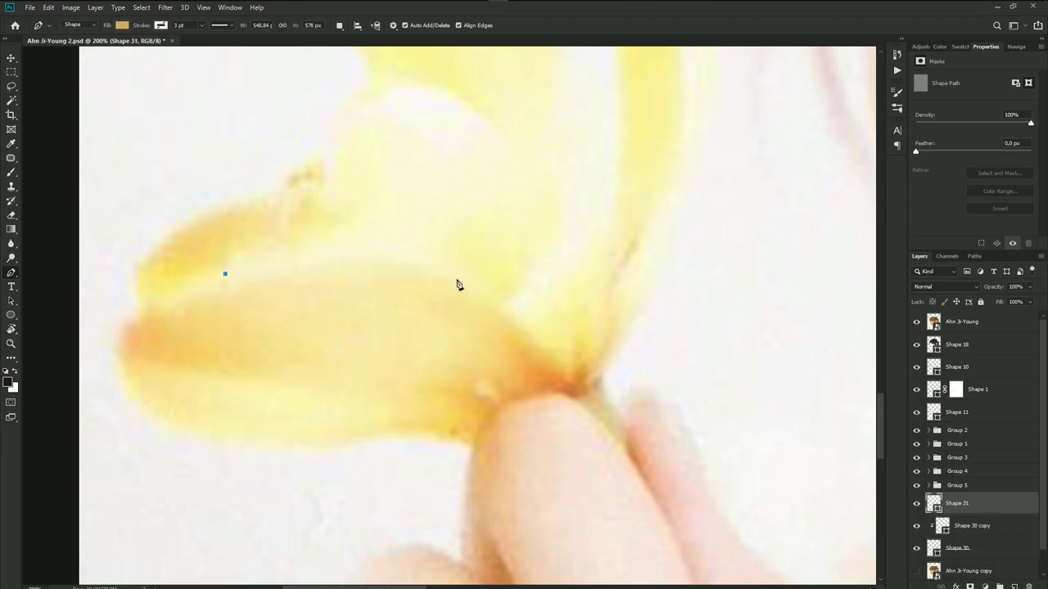
left_click_drag(483, 290, 587, 356)
left_click(483, 291, "alt")
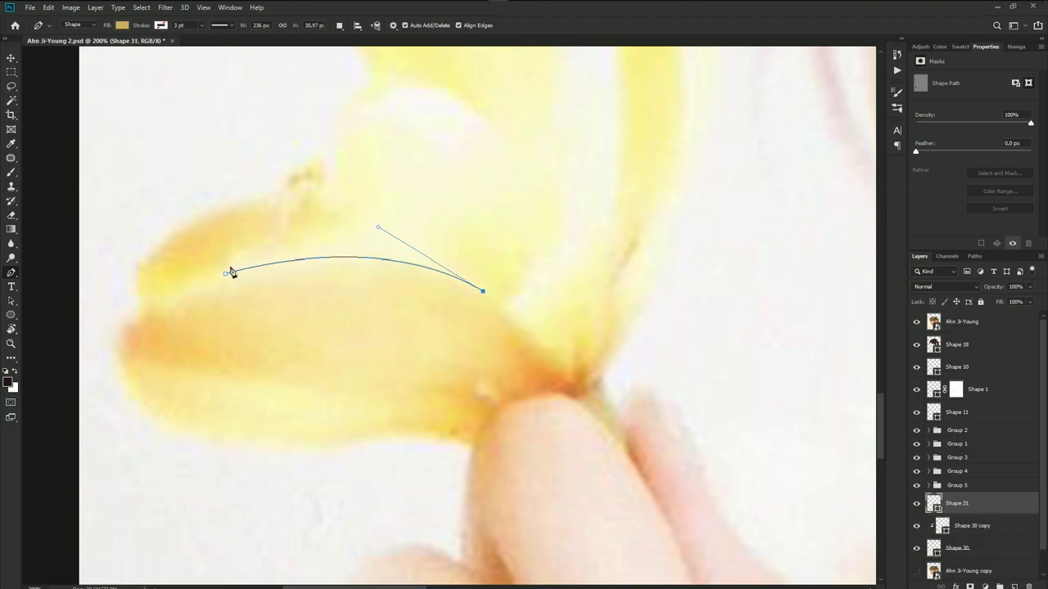
left_click_drag(225, 274, 195, 292)
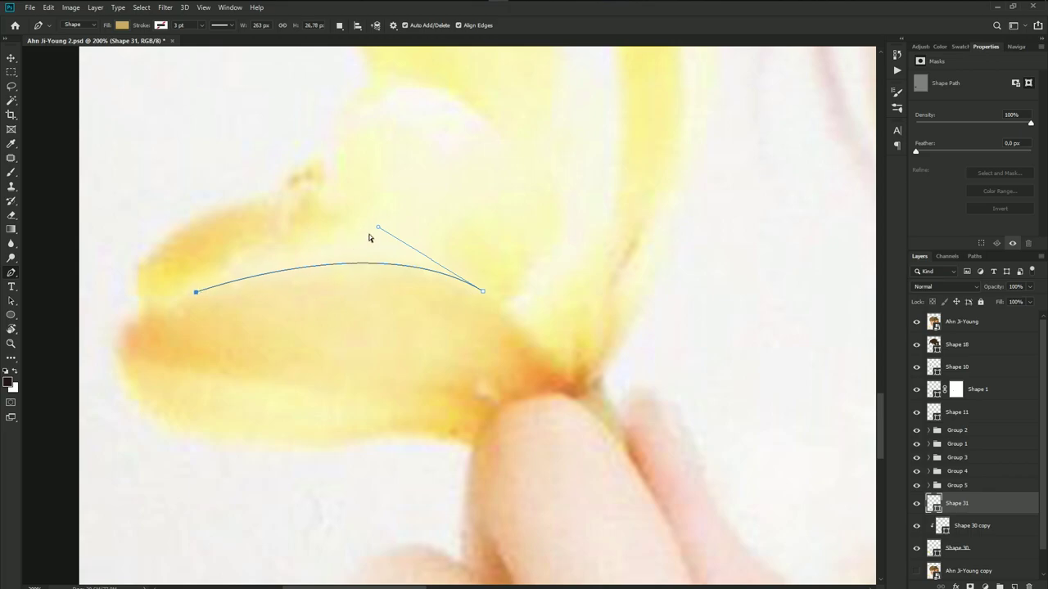
left_click_drag(378, 229, 372, 220)
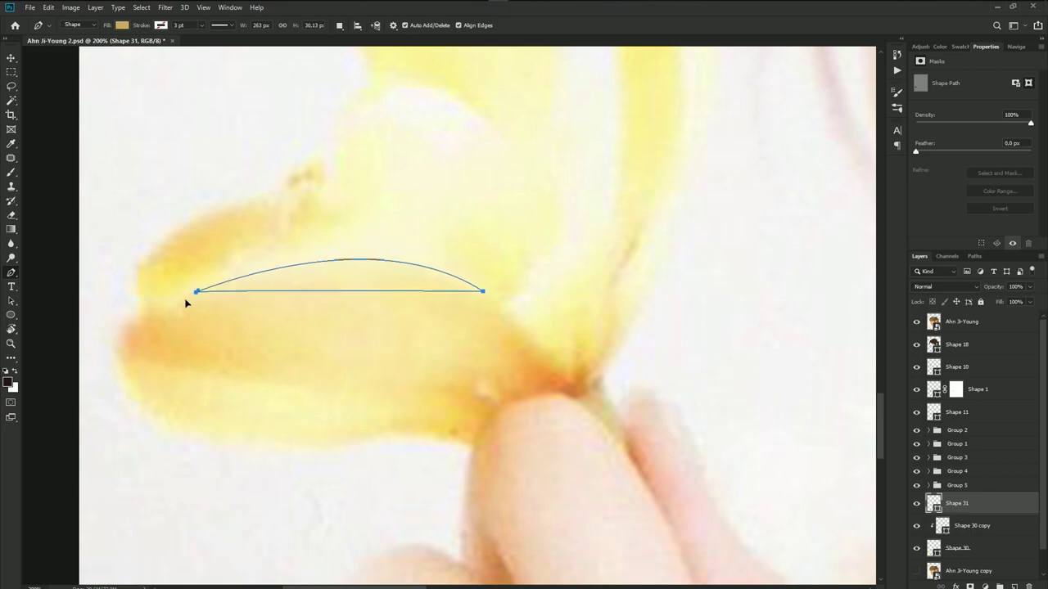
mouse_move(195, 293)
left_mouse_down()
mouse_move(338, 199)
mouse_move(369, 192)
left_mouse_up()
left_click_drag(290, 265, 286, 291)
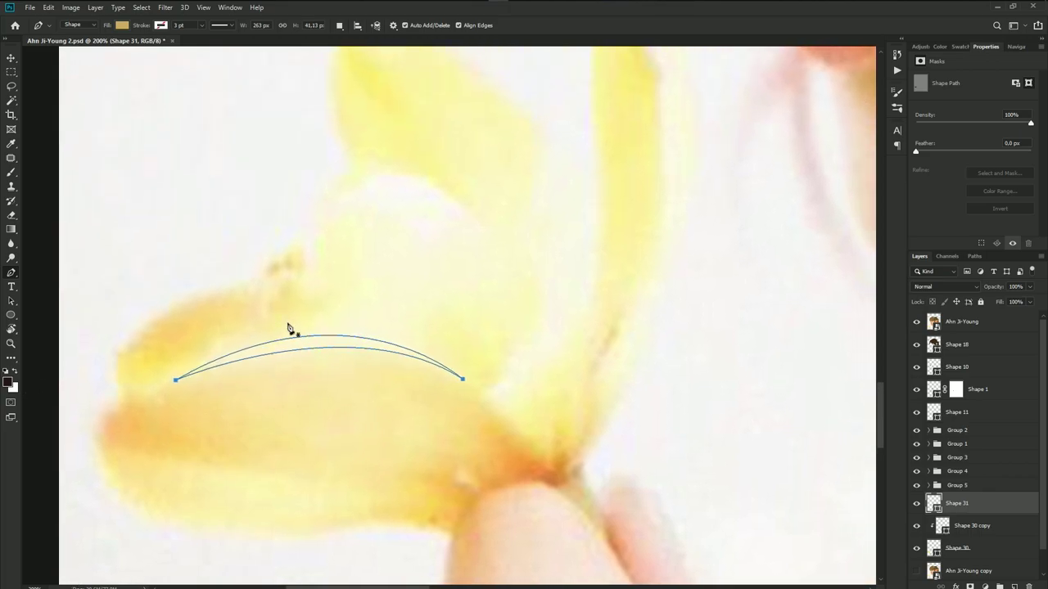
scroll(309, 262, "down", 1)
- Trace a thin curved highlight sliver over the upper petal
left_click(310, 271)
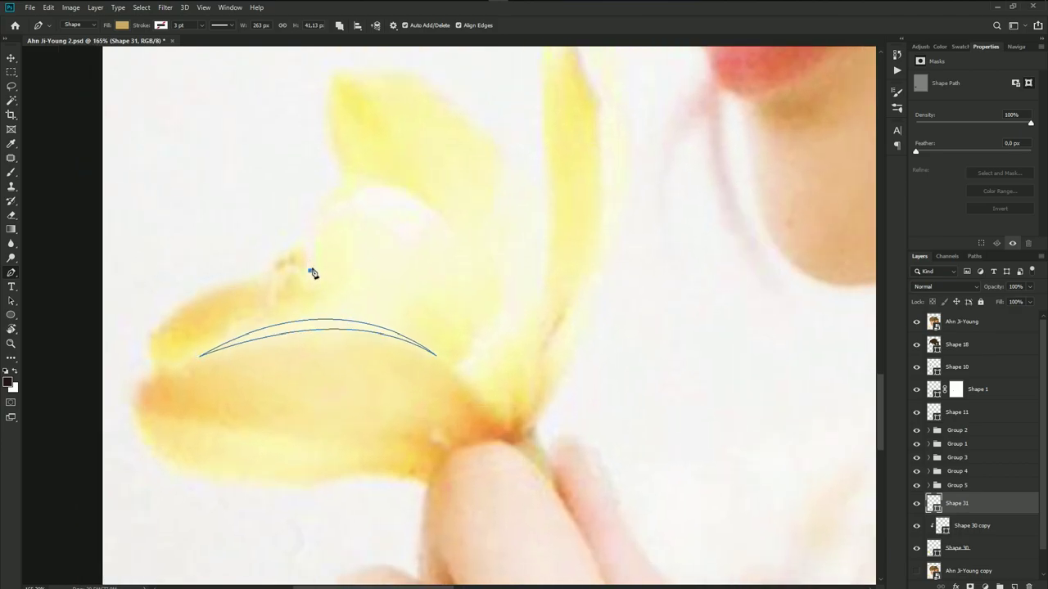
left_click_drag(431, 218, 470, 253)
left_click(471, 269)
left_click_drag(412, 197, 352, 178)
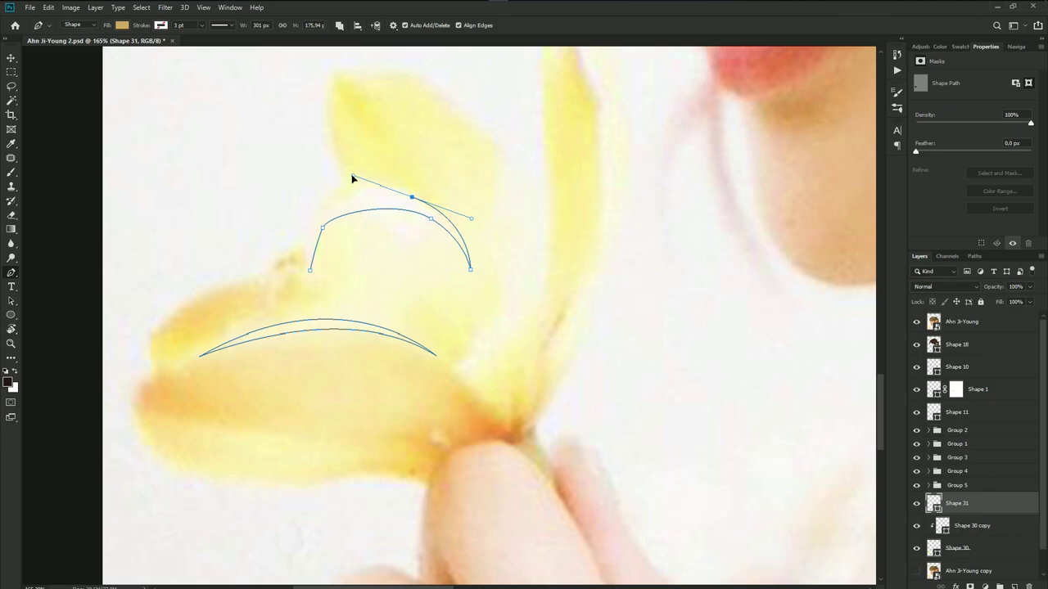
left_click(315, 220)
left_click(310, 271)
- Trace a highlight sliver from the right petal's tip down to its base
left_click_drag(564, 278, 484, 351)
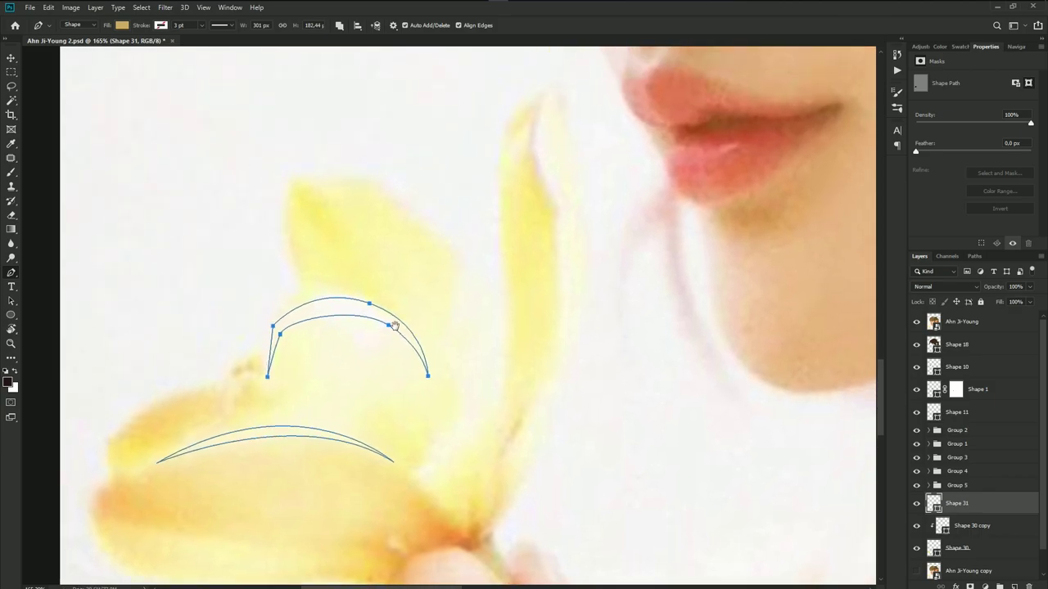
left_click(503, 72)
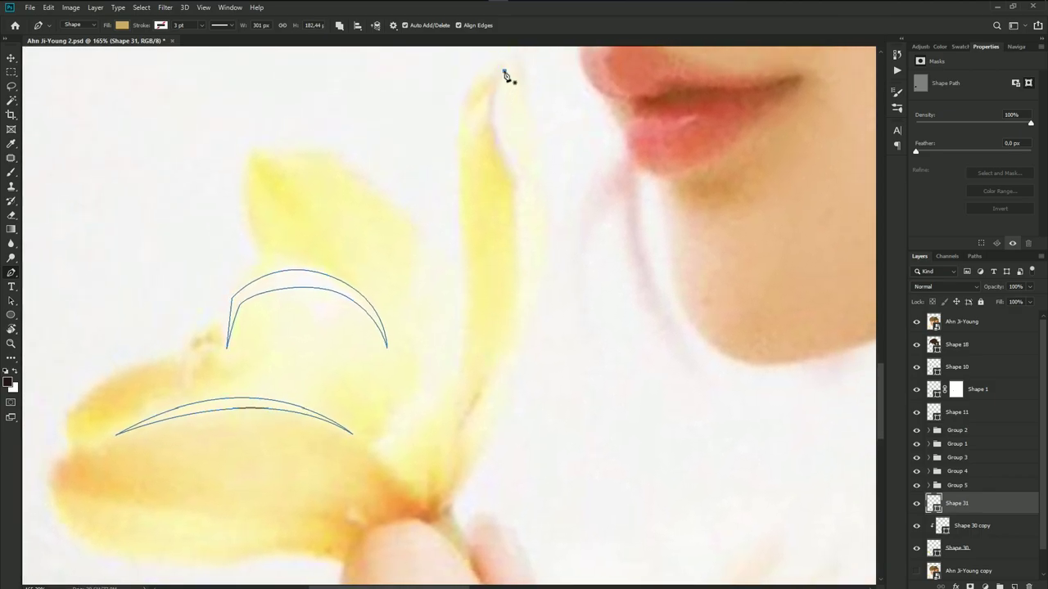
left_click_drag(494, 127, 497, 148)
left_click_drag(503, 352, 496, 370)
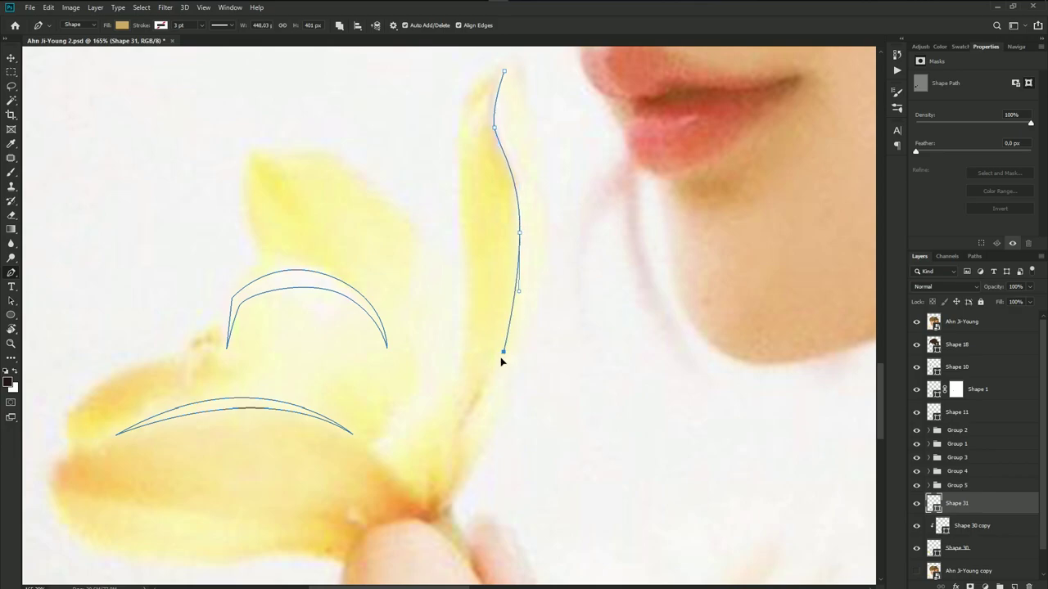
left_click_drag(524, 228, 524, 168)
left_click_drag(502, 126, 503, 112)
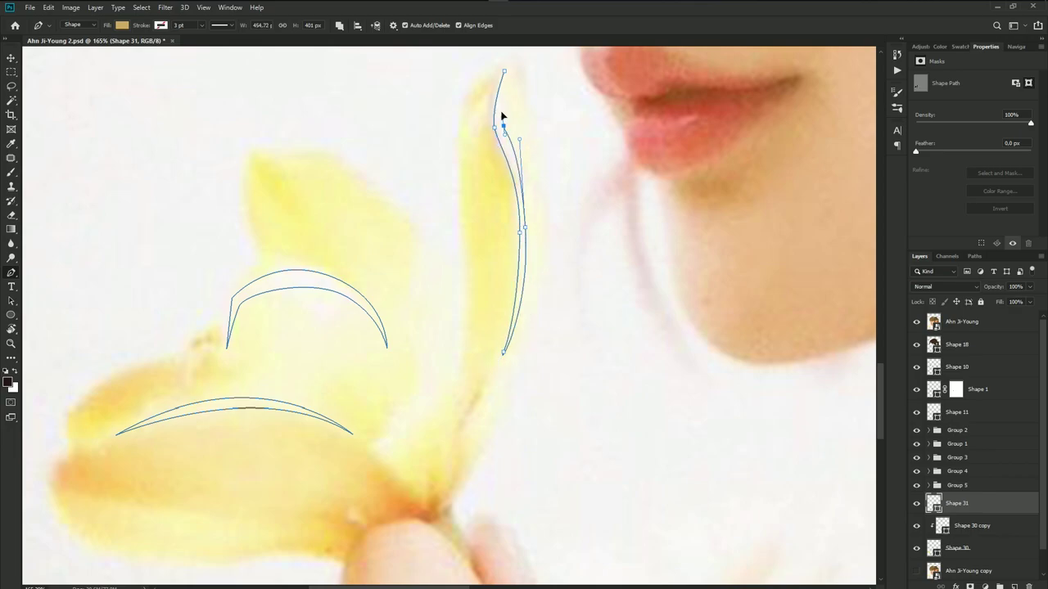
scroll(495, 230, "down", 5)
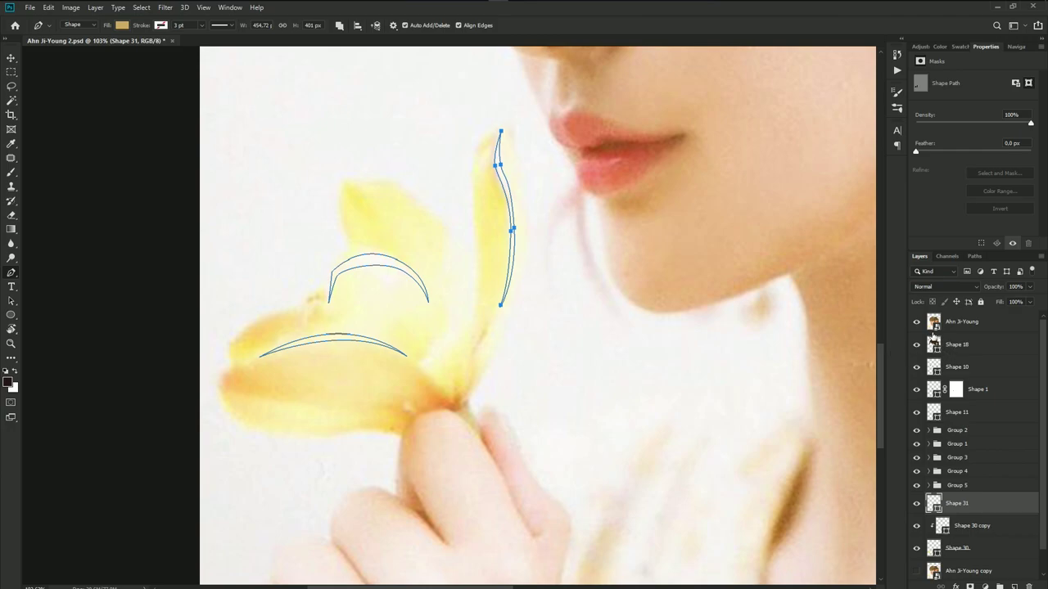
- Hide and reshow the reference photo to compare the traced highlights
left_click(916, 323)
left_click(916, 323)
scroll(470, 297, "up", 1)
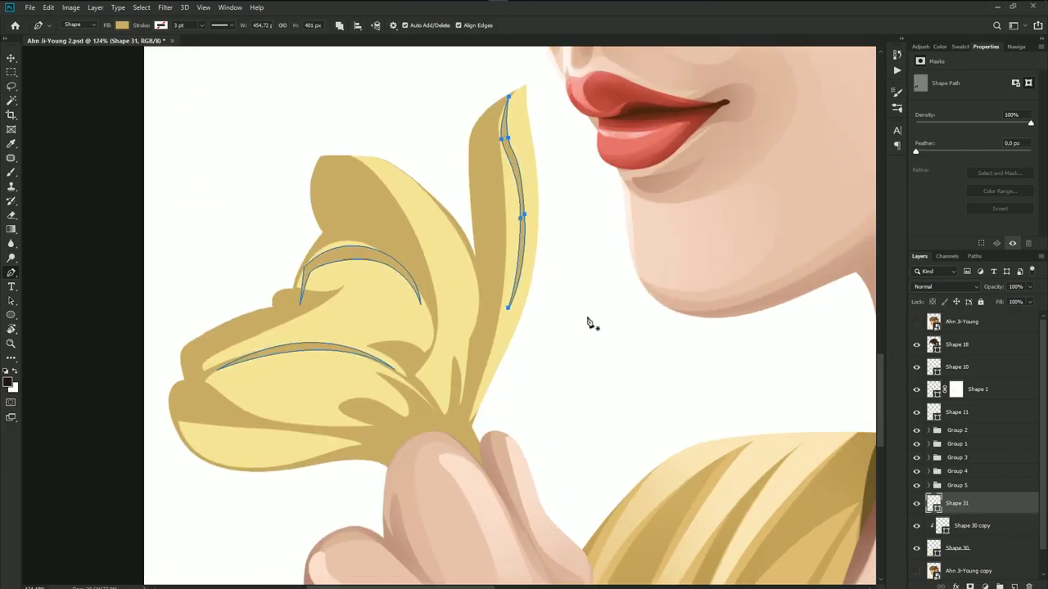
left_click(916, 323)
- Trace a highlight sliver down the middle petal and check it without the photo
left_click(436, 210)
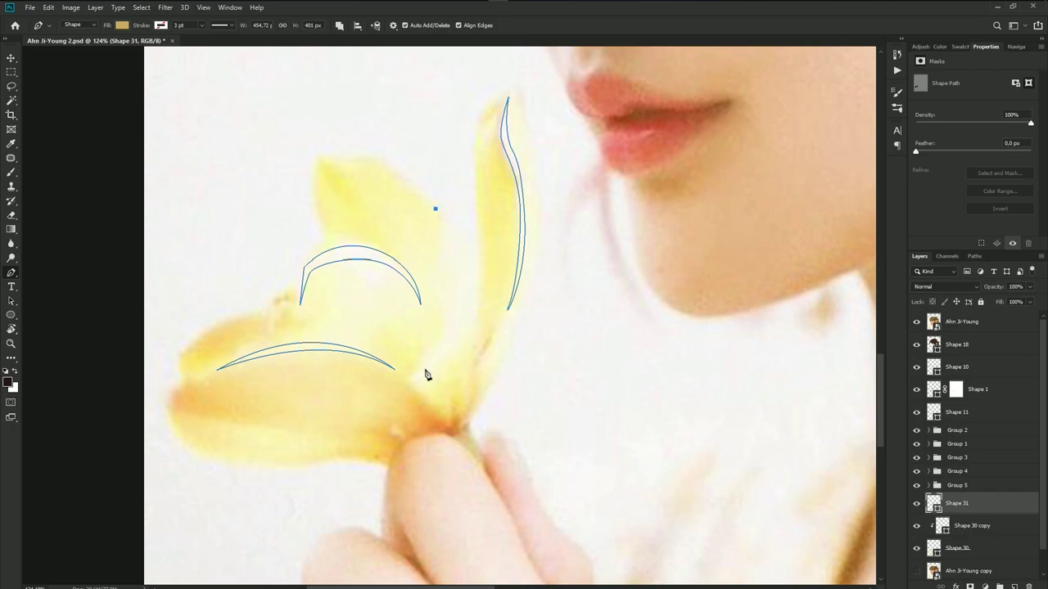
left_click_drag(410, 378, 341, 420)
left_click_drag(462, 312, 473, 260)
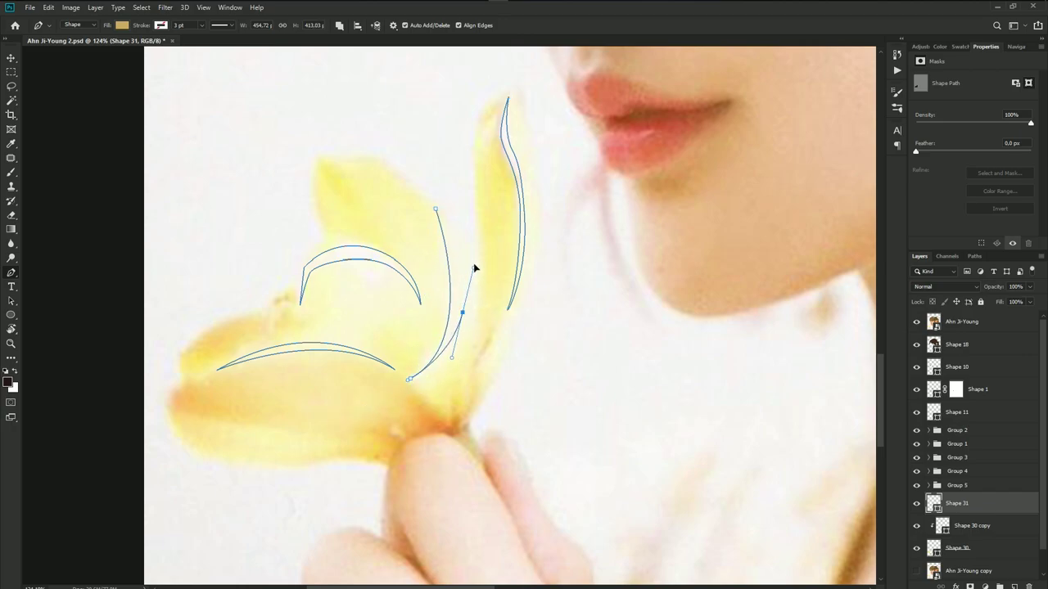
left_click(436, 210)
left_click(917, 322)
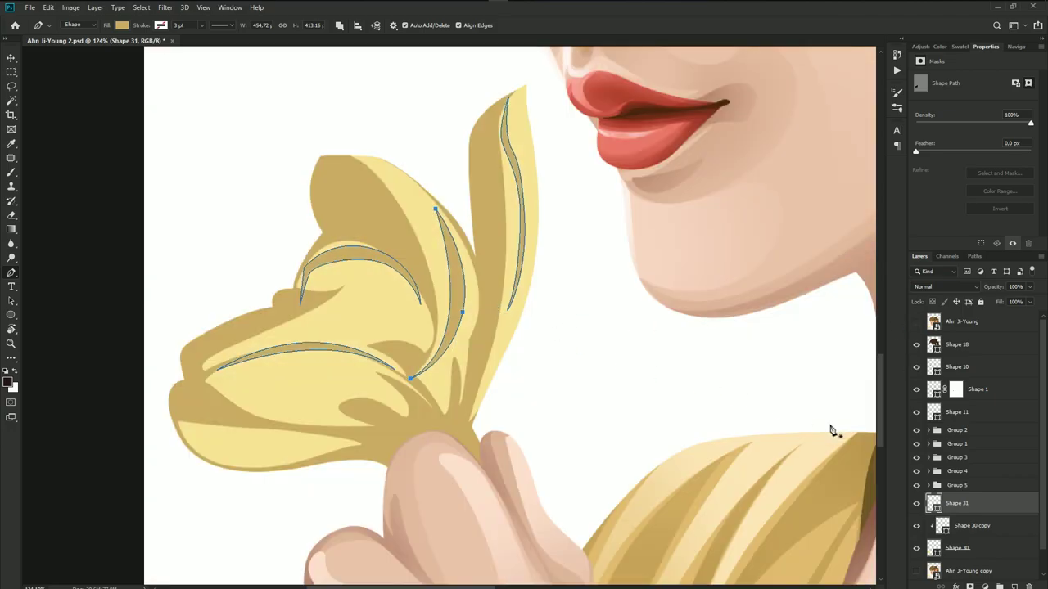
left_click(917, 322)
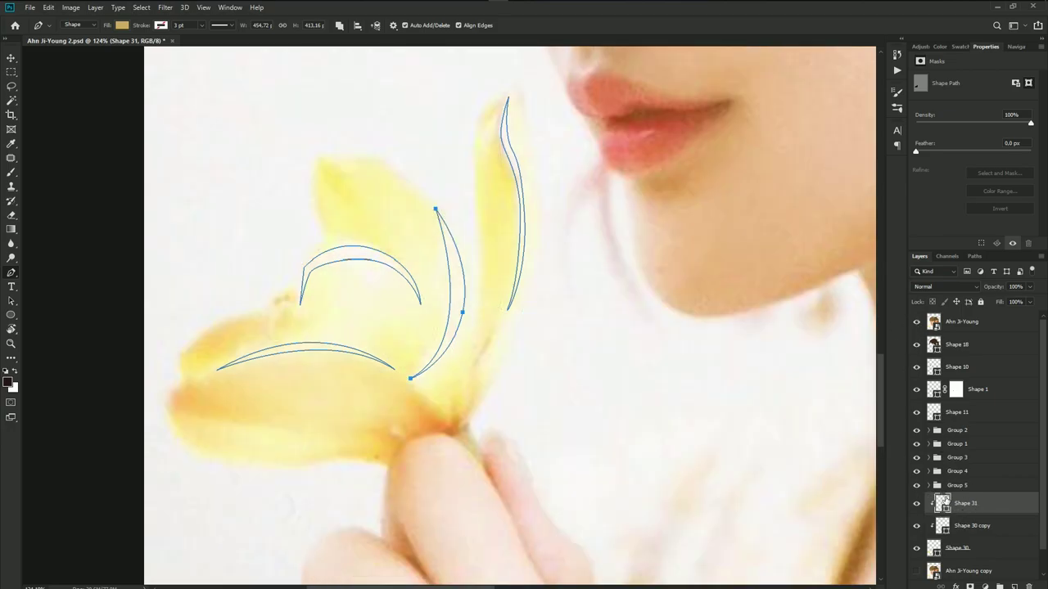
- Recolour the Shape 31 highlights with a near-white sampled colour and preview without the photo
double_click(941, 502)
left_click(366, 254)
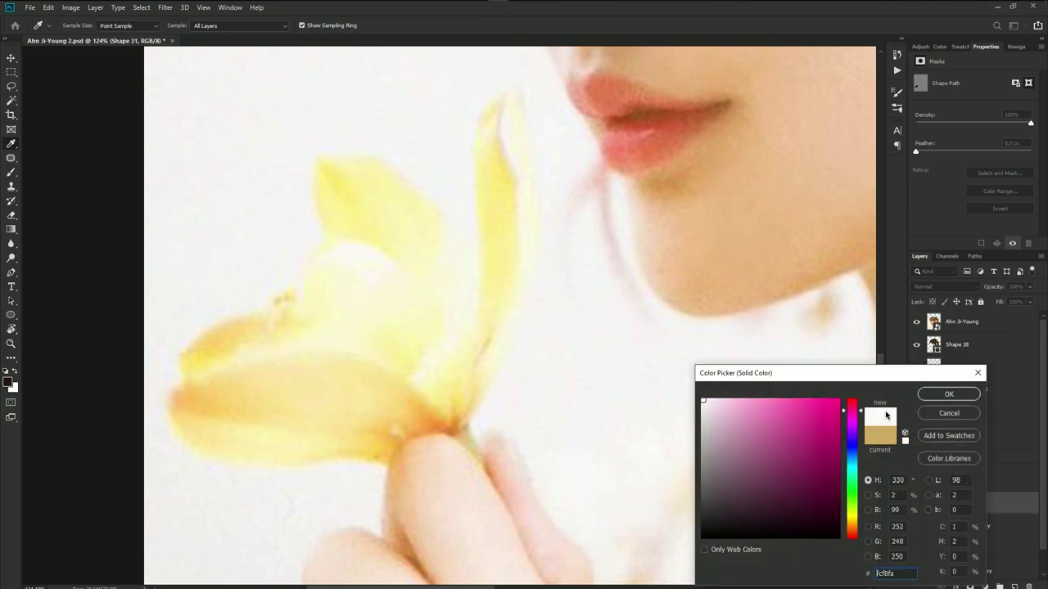
left_click(949, 393)
left_click(917, 322)
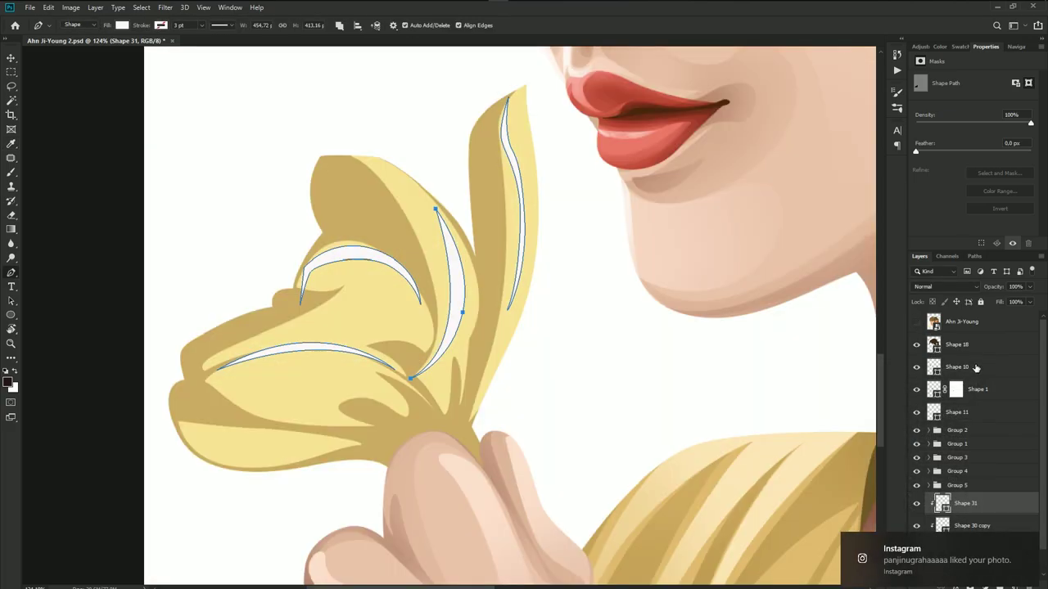
left_click(958, 367)
scroll(473, 336, "down", 5)
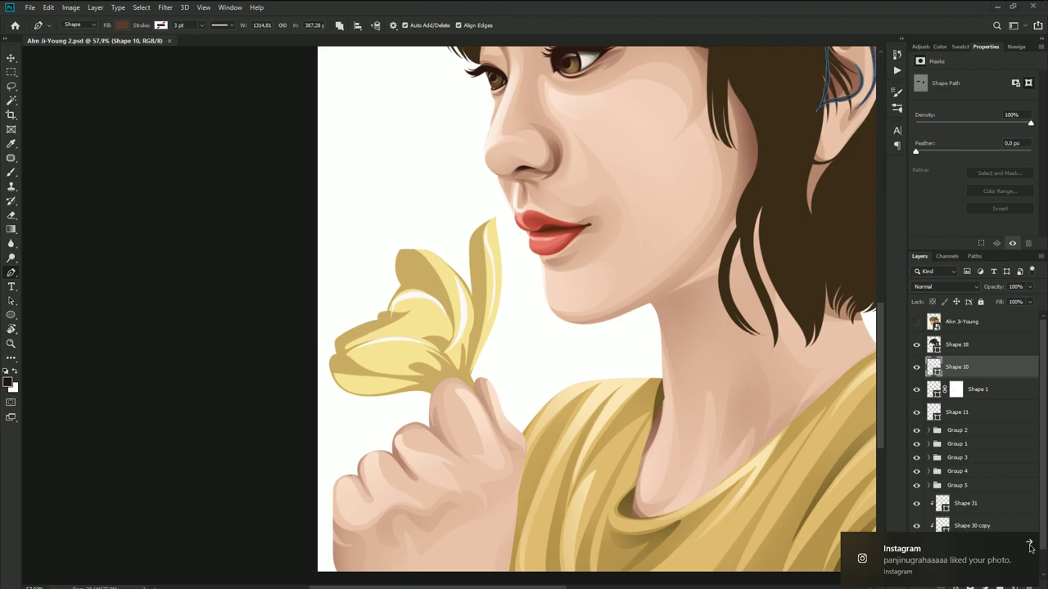
- Change the highlight colour to pale cream #fffbef
double_click(941, 502)
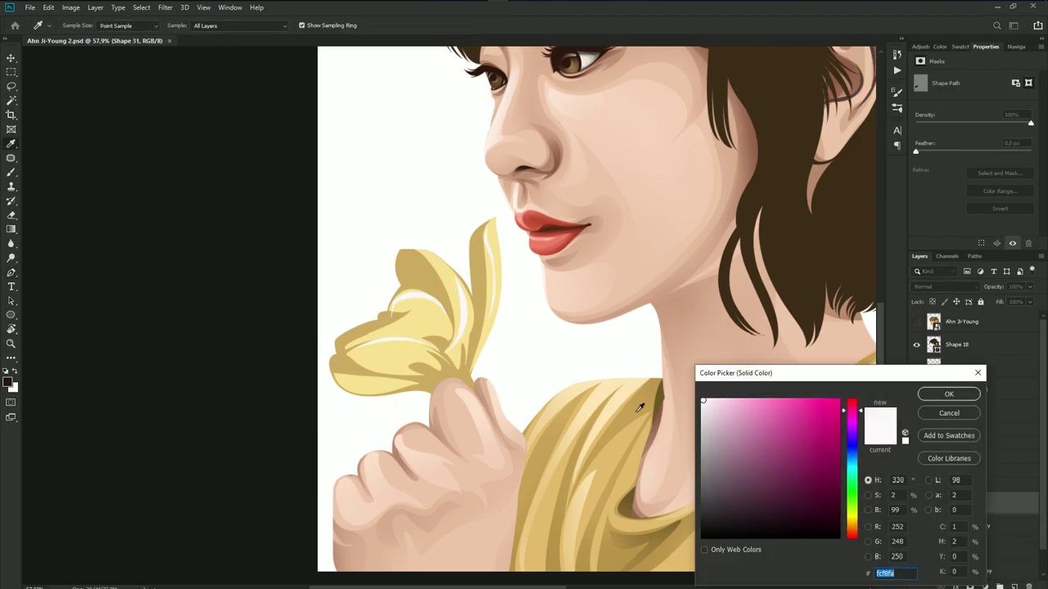
left_click(427, 324)
left_click_drag(718, 421, 710, 390)
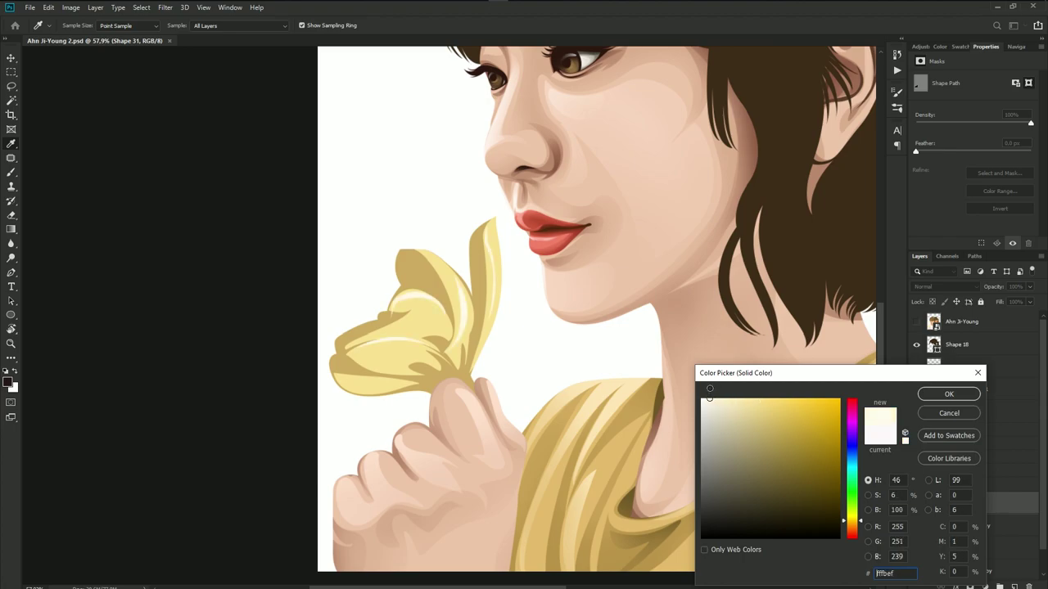
left_click(949, 394)
scroll(468, 327, "up", 3)
scroll(442, 304, "up", 2)
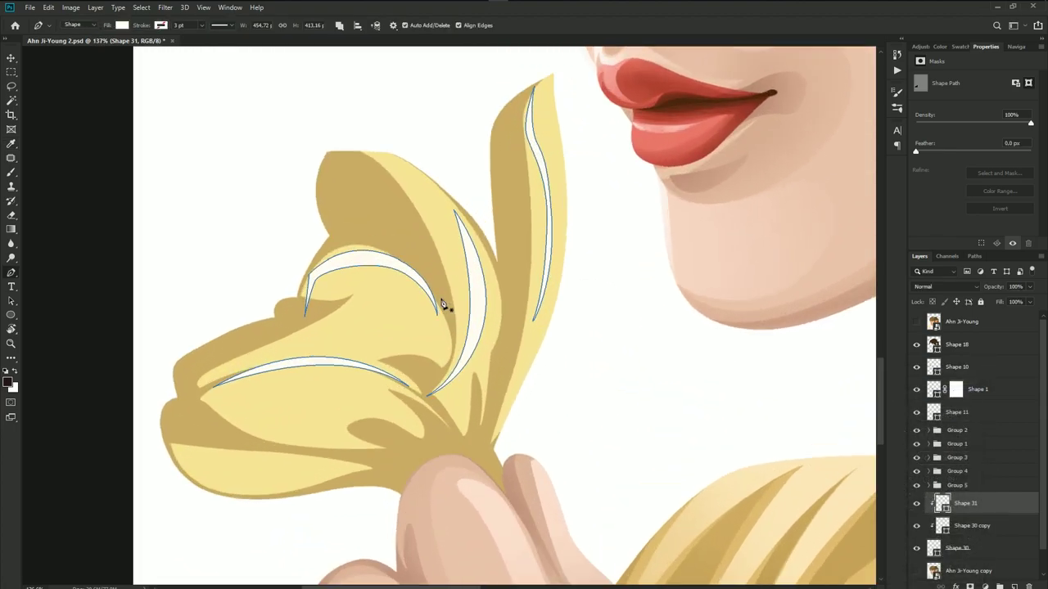
left_click(916, 320)
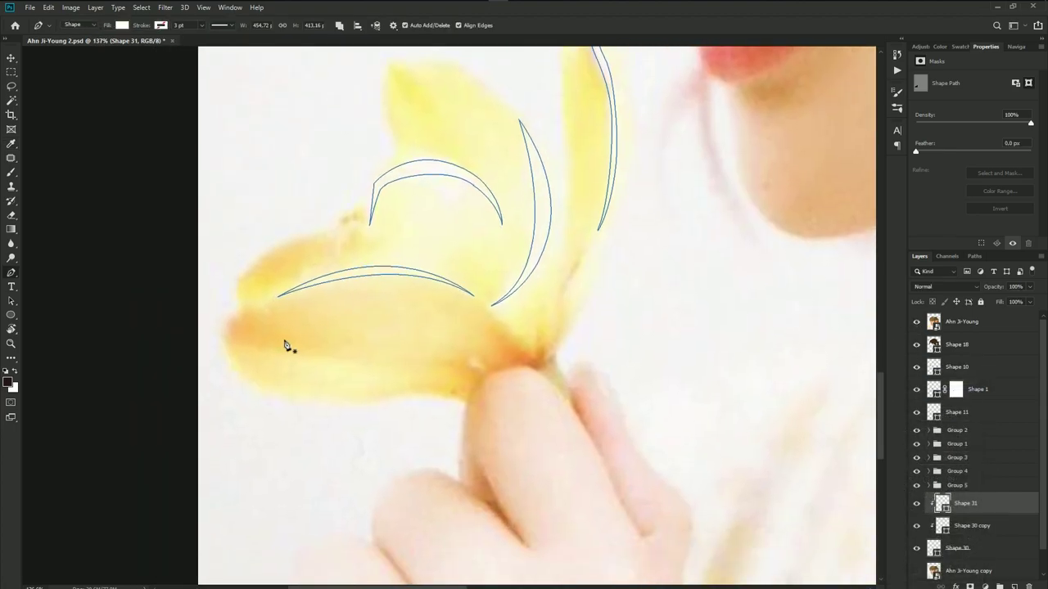
- Add a highlight sliver along the lower petal's edge and check it against the photo
left_click(254, 350)
left_click_drag(389, 368, 410, 367)
left_click(254, 350)
left_click(916, 322)
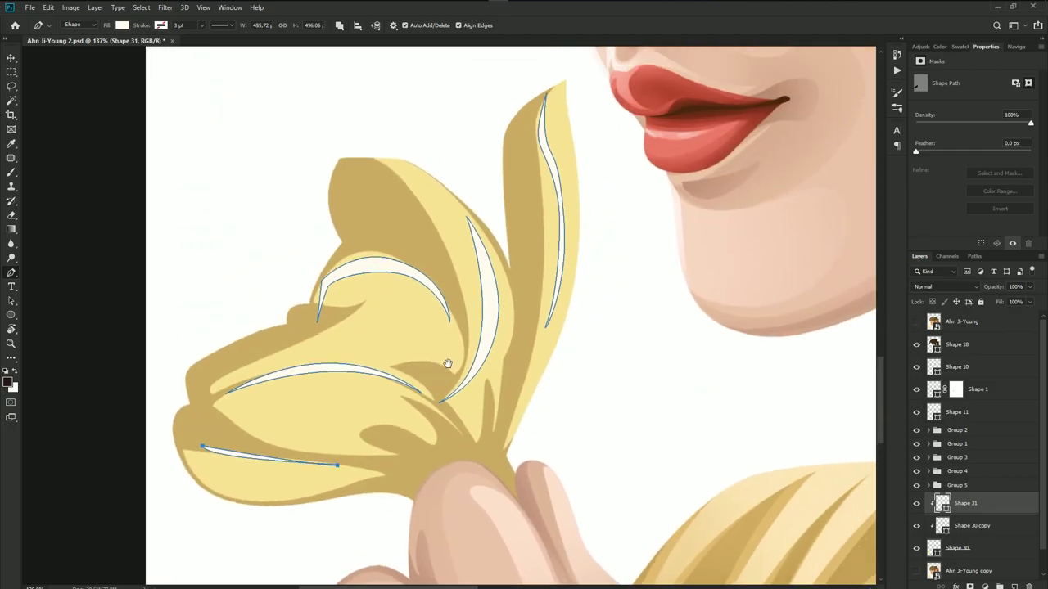
left_click_drag(640, 344, 727, 384)
left_click(917, 322)
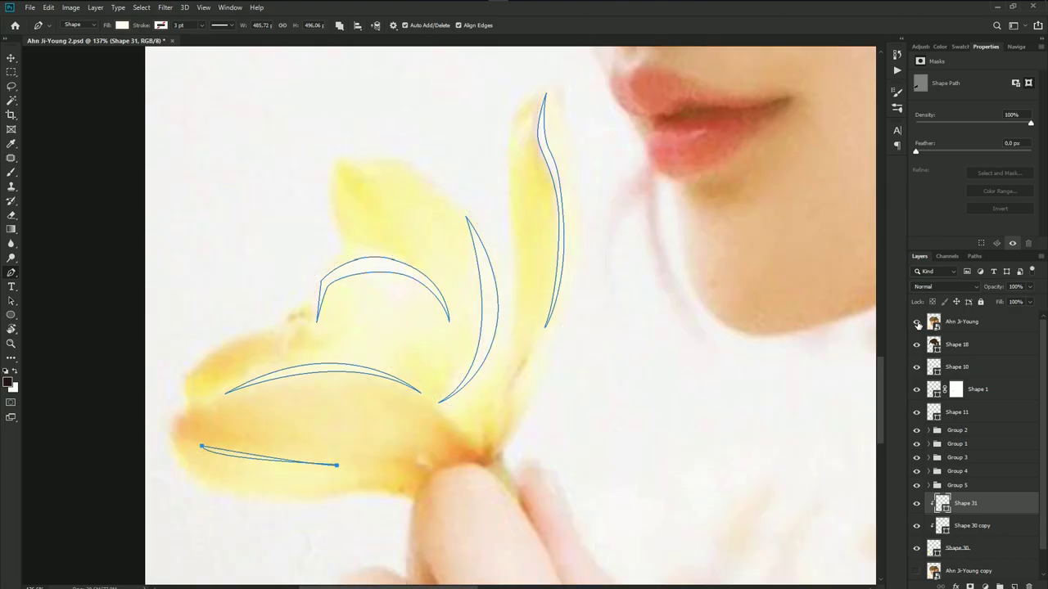
left_click(916, 321)
- Trace a cream highlight sliver down the right petal from tip to base
left_click(524, 110)
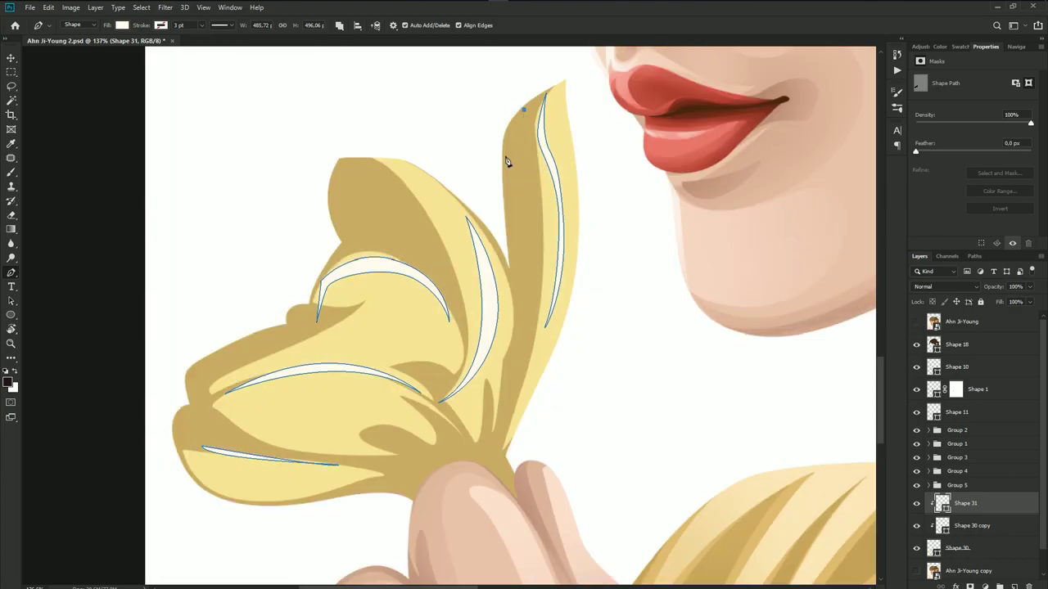
left_click_drag(507, 176, 515, 232)
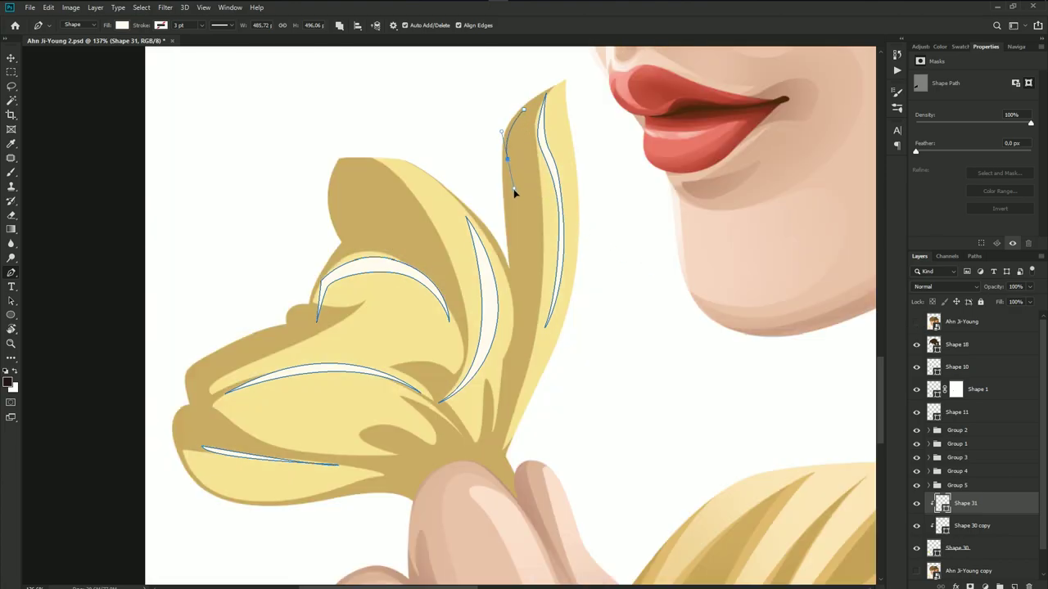
left_click_drag(505, 361, 474, 393)
left_click(520, 316)
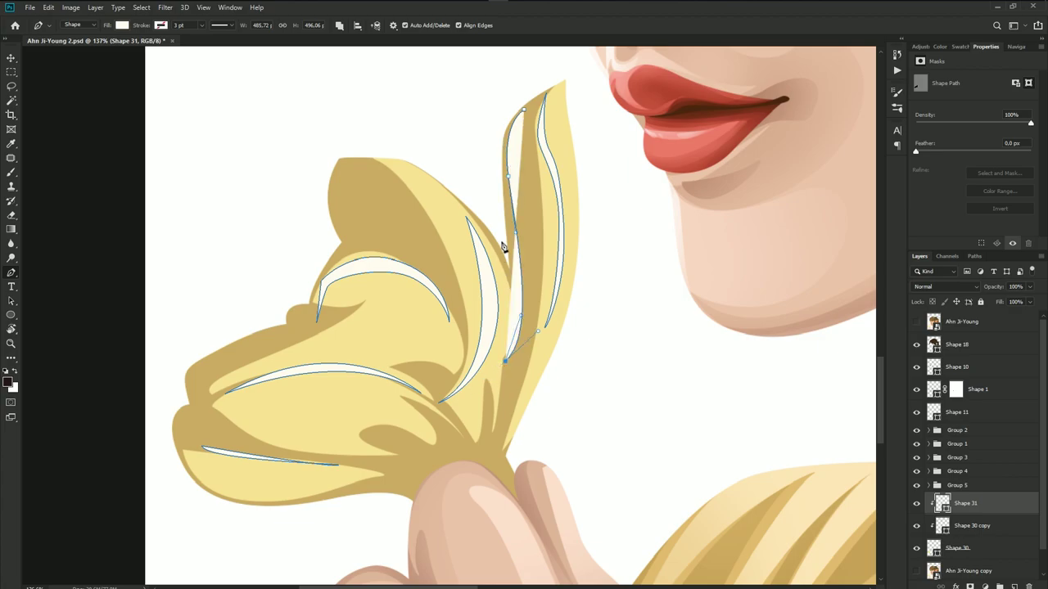
left_click_drag(512, 261, 491, 176)
left_click_drag(525, 115, 549, 113)
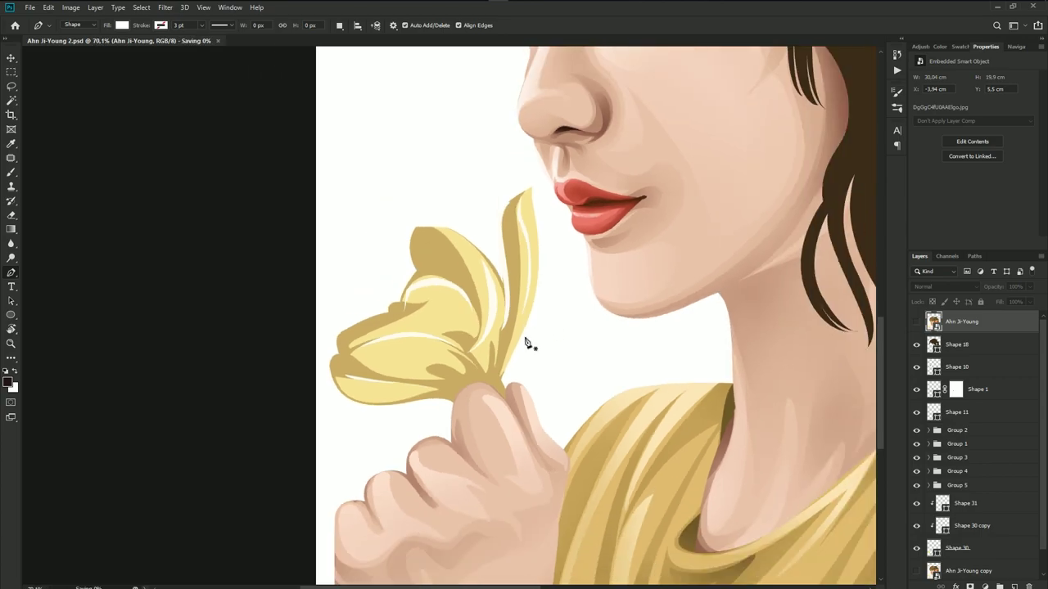
scroll(523, 343, "up", 2)
scroll(526, 350, "up", 3)
scroll(529, 327, "up", 2)
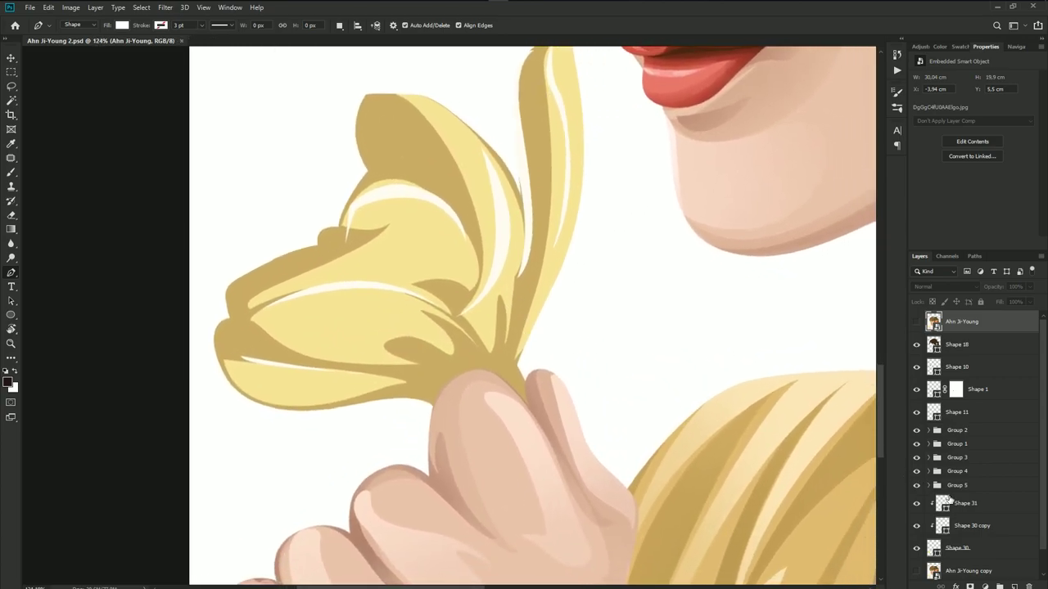
- Add layer masks to the highlight and flower layers and set new paths to New Layer
left_click(951, 501)
left_click(970, 586)
left_click(982, 526)
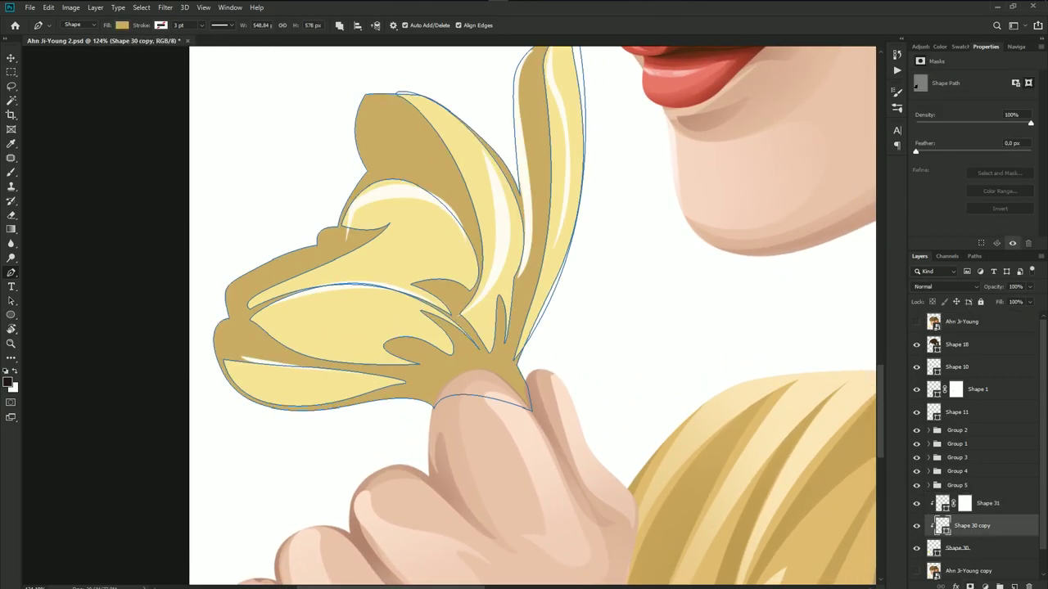
left_click(970, 587)
left_click(341, 26)
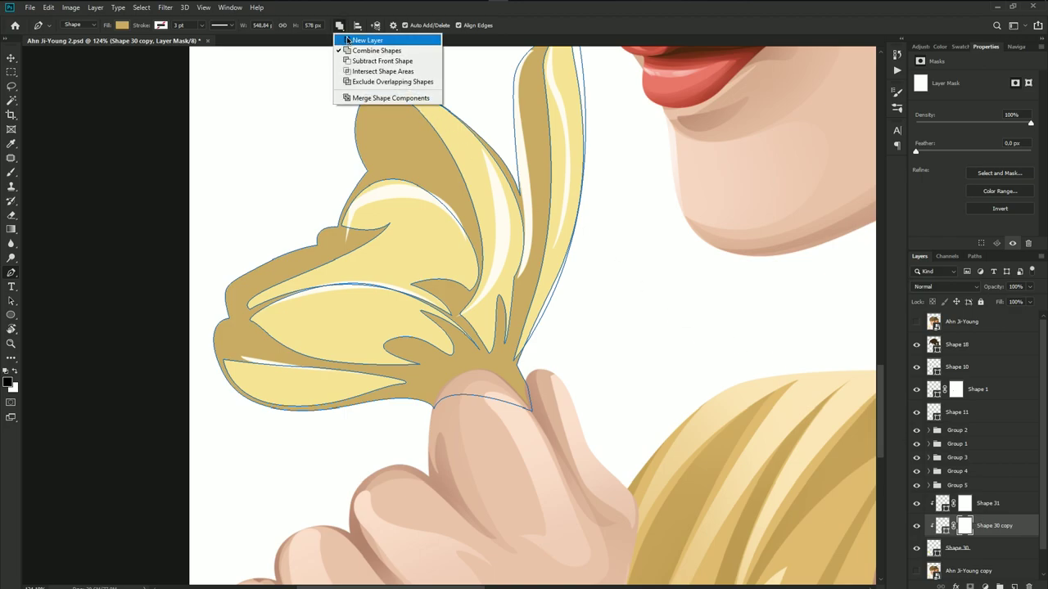
left_click(368, 38)
scroll(461, 383, "up", 2)
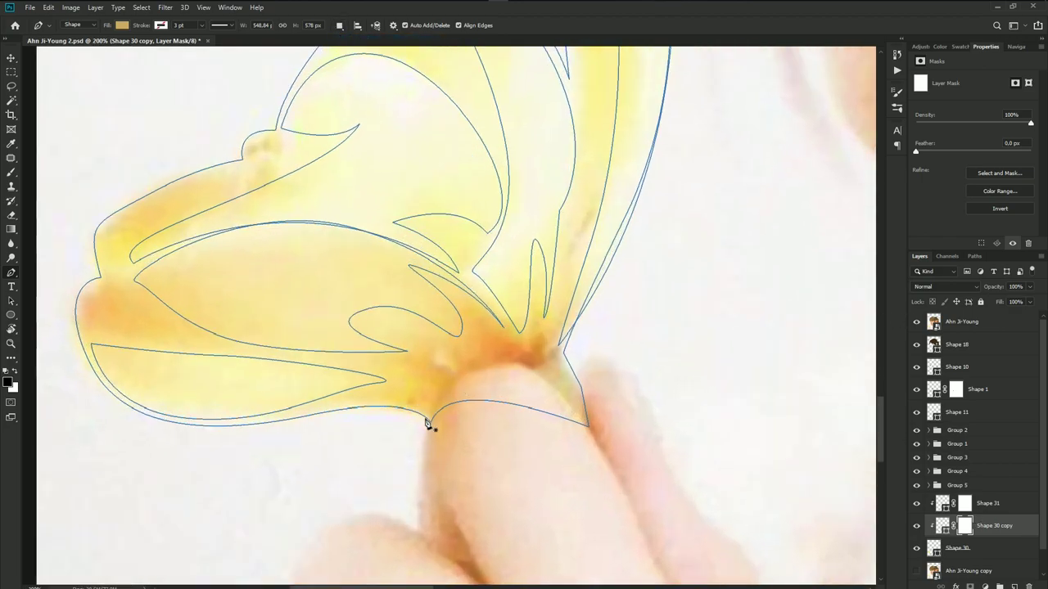
- Outline the lower part of the flower-base shading shape above the thumb
left_click(429, 418)
mouse_move(334, 405)
left_mouse_down()
mouse_move(304, 416)
mouse_move(338, 410)
left_mouse_up()
key("ctrl+z")
left_click_drag(434, 384, 453, 388)
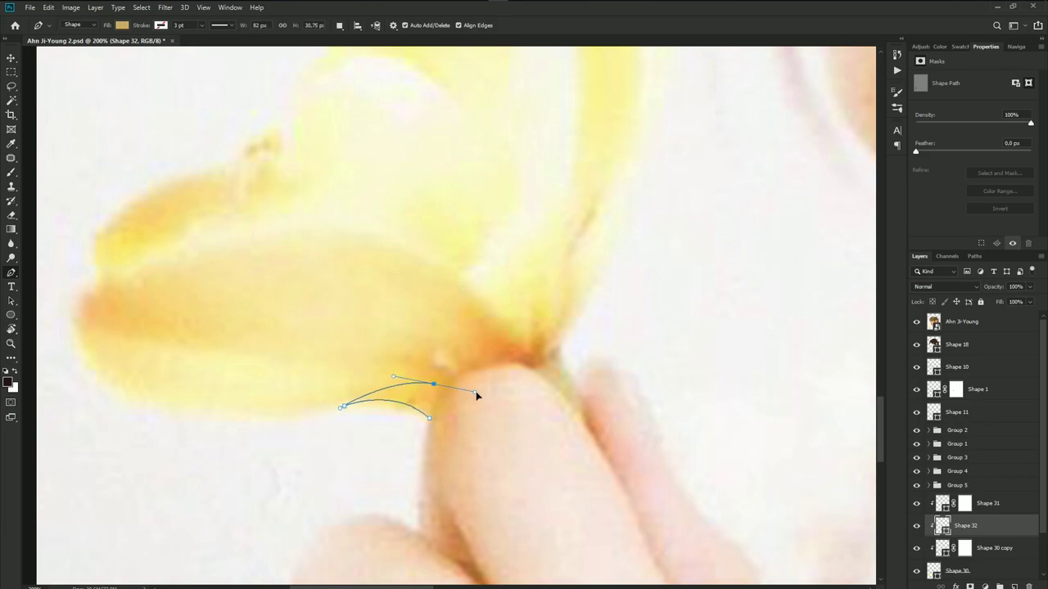
left_click_drag(369, 359, 336, 360)
left_click_drag(473, 358, 548, 393)
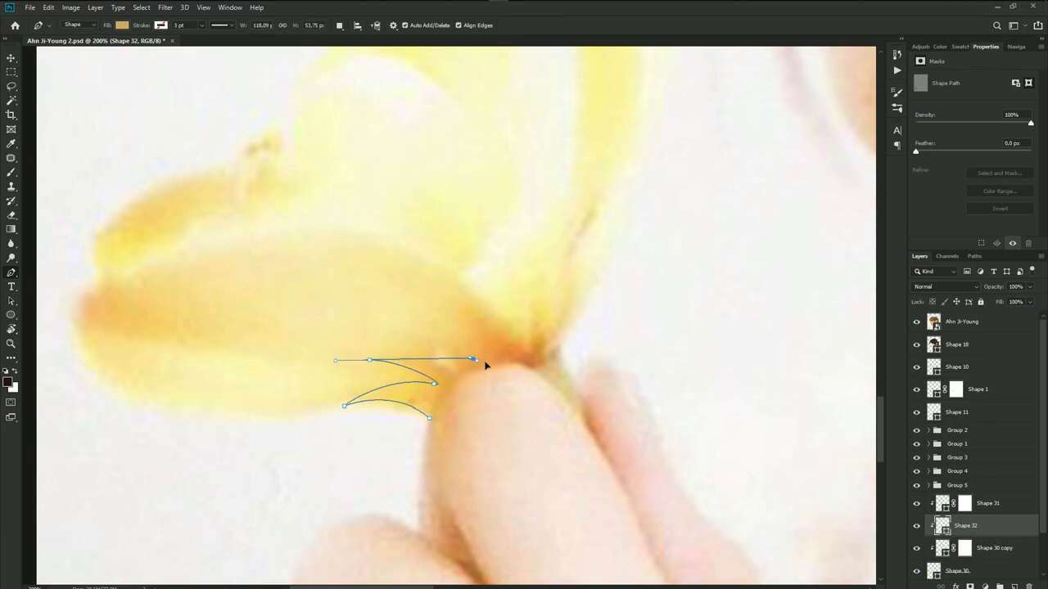
left_click_drag(463, 307, 475, 287)
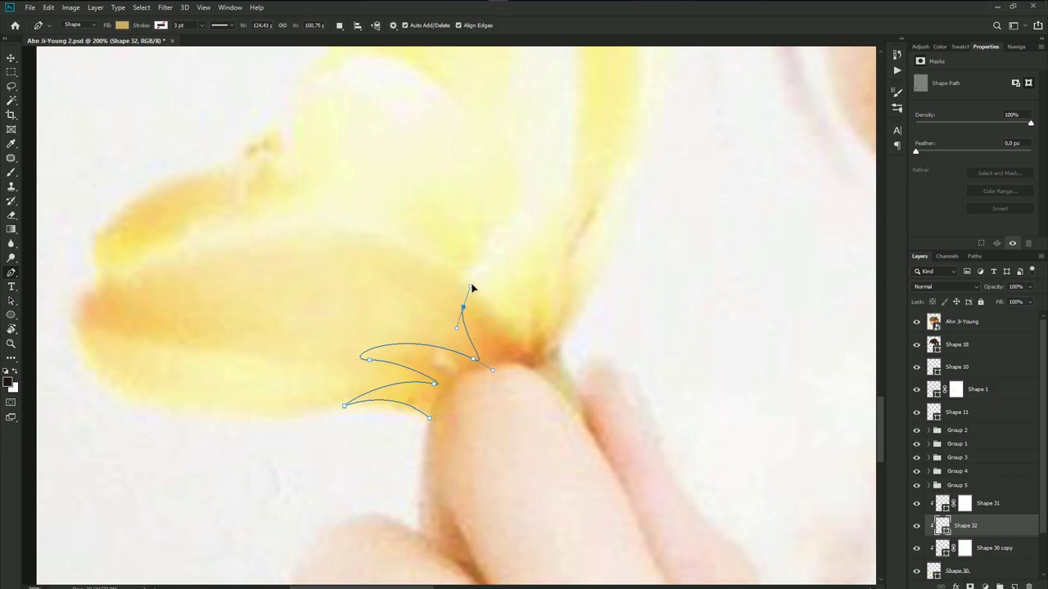
left_click(445, 270)
- Continue the base shading shape through the pointed sepals and close it at the thumb
left_click_drag(506, 333, 538, 380)
left_click_drag(533, 300, 543, 272)
left_click_drag(544, 325, 557, 350)
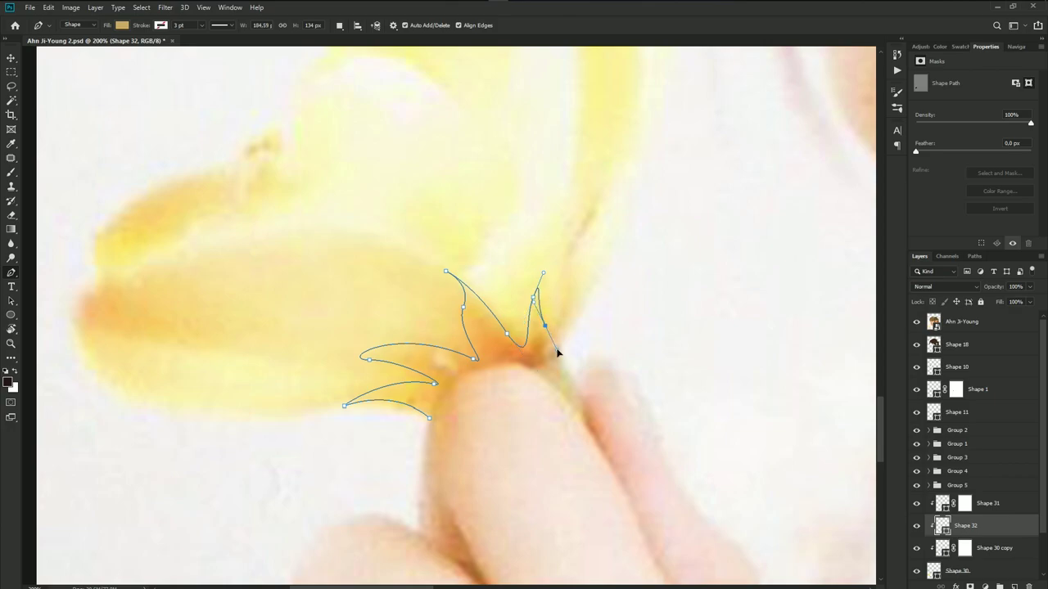
mouse_move(564, 277)
left_mouse_down()
mouse_move(566, 246)
mouse_move(574, 322)
left_mouse_up()
left_click(597, 196)
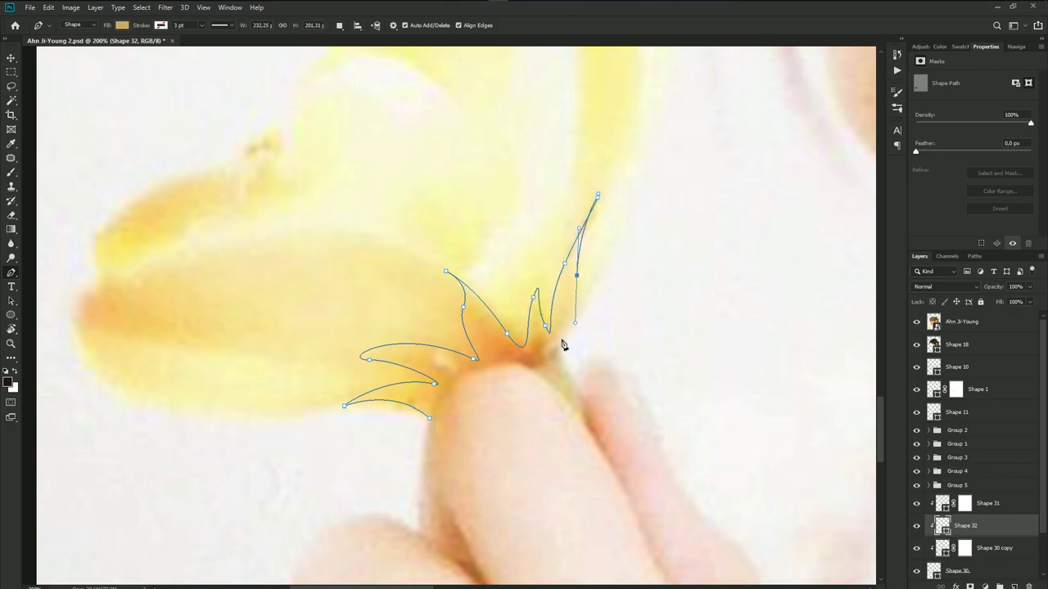
mouse_move(557, 359)
left_mouse_down()
mouse_move(548, 379)
mouse_move(503, 397)
left_mouse_up()
left_click(584, 409)
left_click(429, 418)
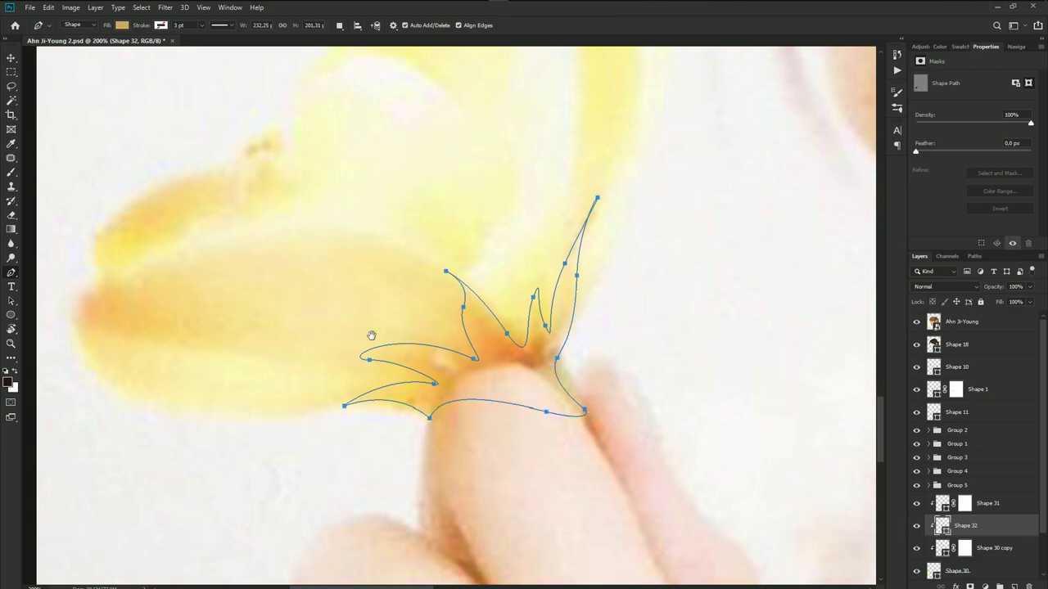
- Start a shading shape on the left petal, curving its first edges around the tip
left_click_drag(367, 335, 571, 362)
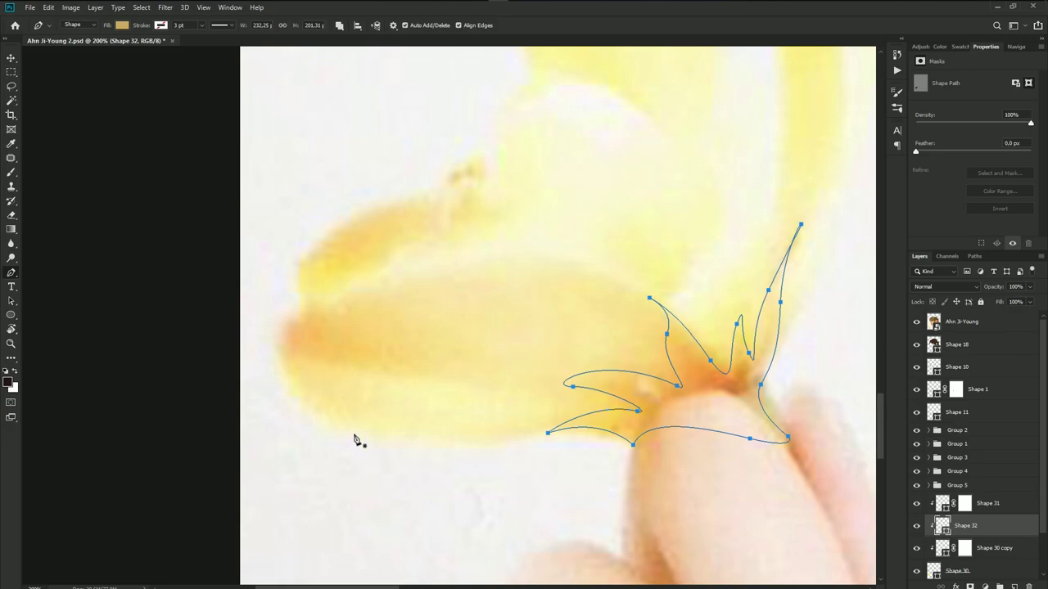
left_click(355, 434)
left_click_drag(293, 366, 283, 329)
mouse_move(300, 369)
left_mouse_down()
mouse_move(272, 306)
mouse_move(293, 315)
left_mouse_up()
left_click(427, 379)
left_click_drag(382, 289, 390, 288)
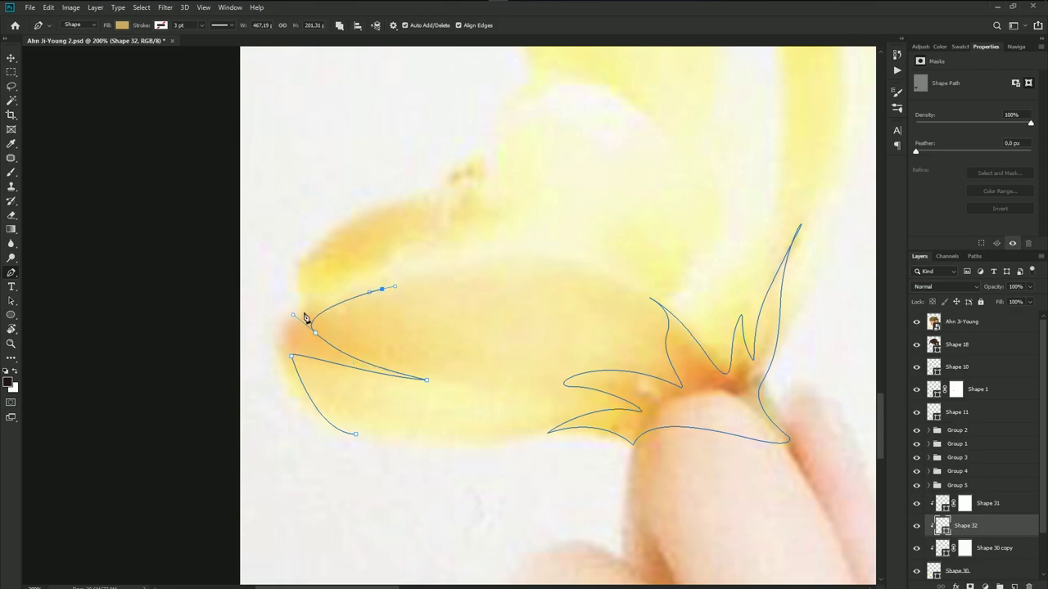
mouse_move(302, 314)
left_mouse_down()
mouse_move(327, 295)
mouse_move(287, 338)
left_mouse_up()
- Finish the left petal shading outline along its upper and lower edges and close it
left_click_drag(352, 293, 374, 289)
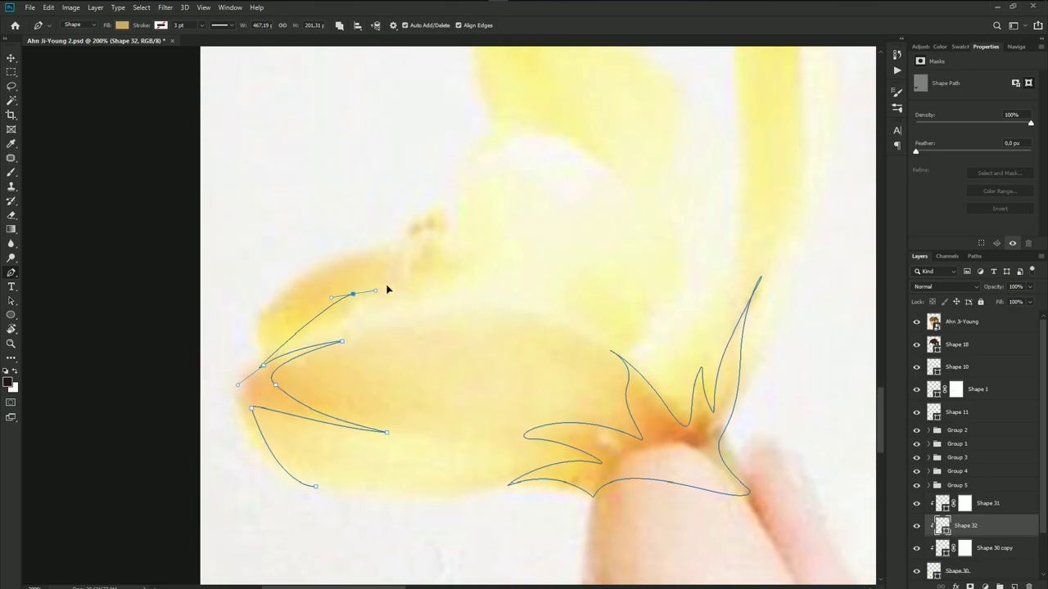
left_click(465, 262)
left_click_drag(337, 260, 248, 303)
scroll(237, 343, "down", 2)
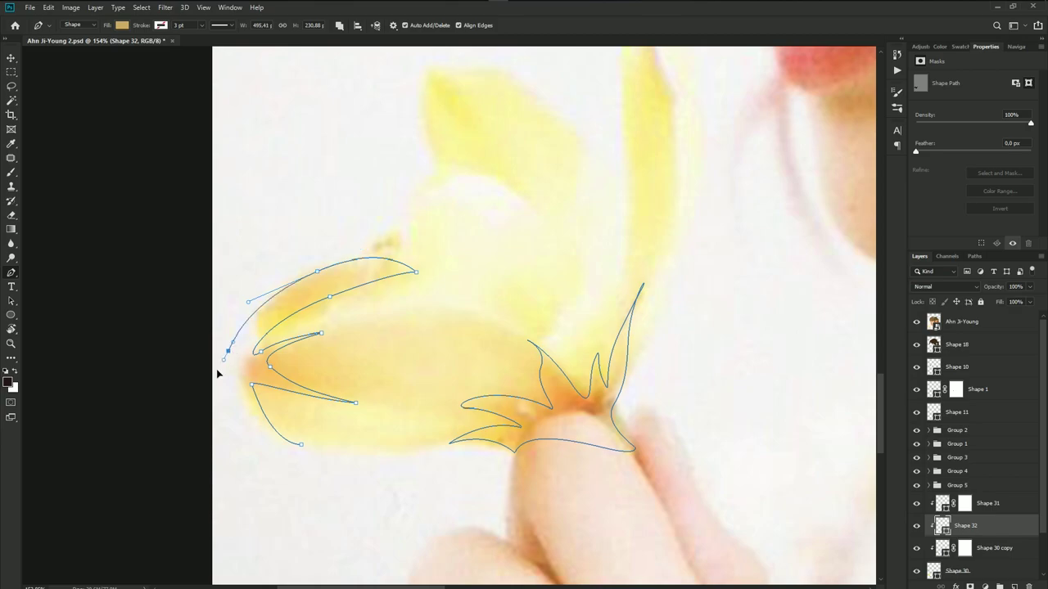
left_click(211, 381)
left_click_drag(241, 440, 293, 463)
left_click(303, 448)
- Draw a closed shading shape over the upper petal
scroll(458, 369, "up", 3)
scroll(418, 346, "right", 3)
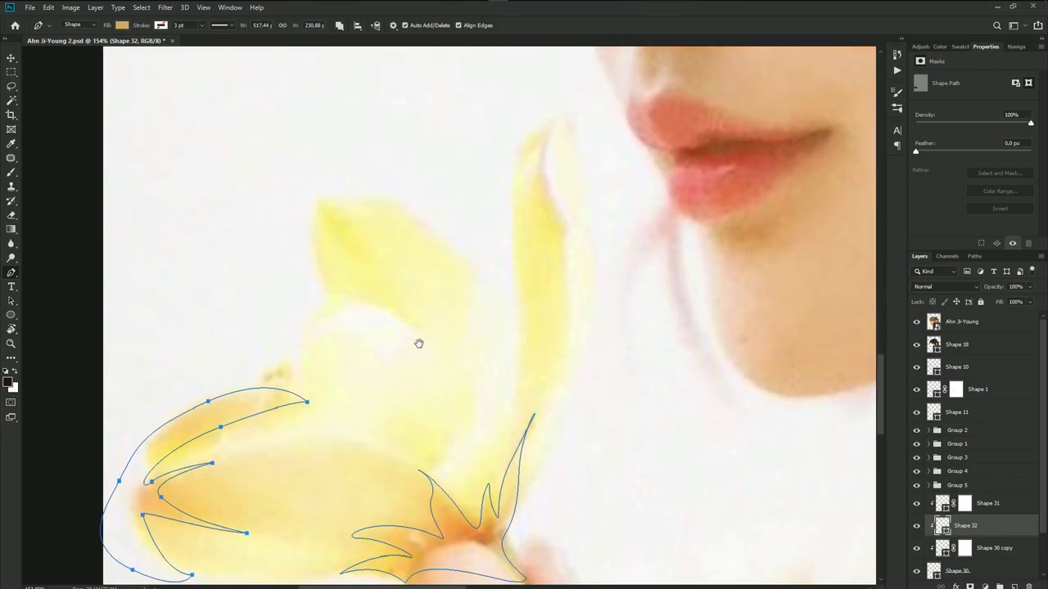
left_click(307, 321)
left_click_drag(422, 342, 323, 271)
mouse_move(325, 215)
left_mouse_down()
mouse_move(340, 195)
mouse_move(311, 206)
mouse_move(304, 245)
left_mouse_up()
left_click(307, 322)
left_click_drag(564, 301, 476, 299)
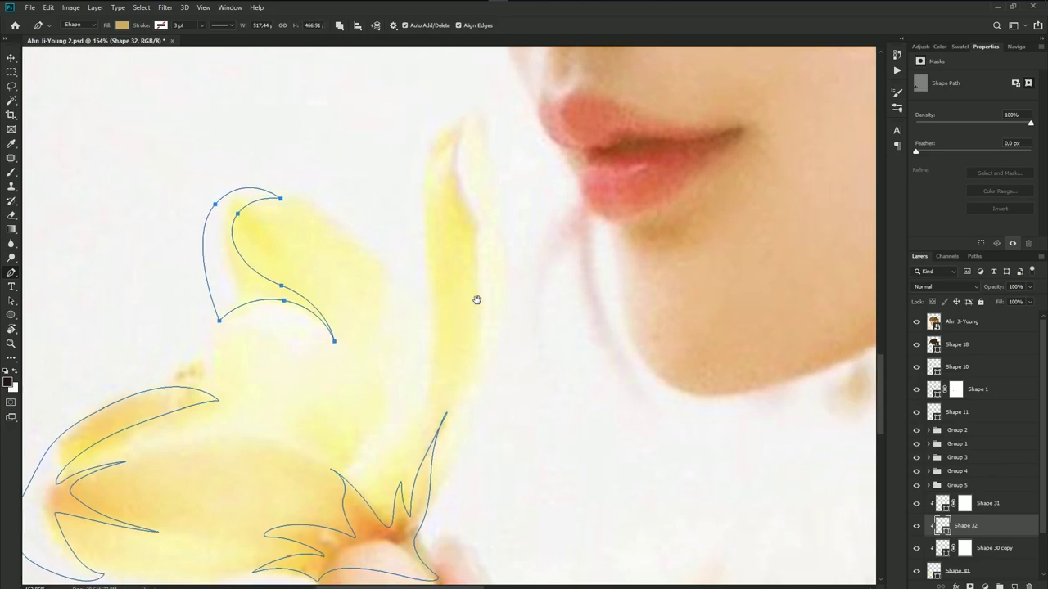
- Draw a closed shading shape down the tall right petal
left_click(464, 117)
left_click_drag(456, 171, 459, 187)
left_click_drag(476, 222, 477, 228)
left_click_drag(475, 342, 469, 361)
left_click_drag(464, 244, 434, 188)
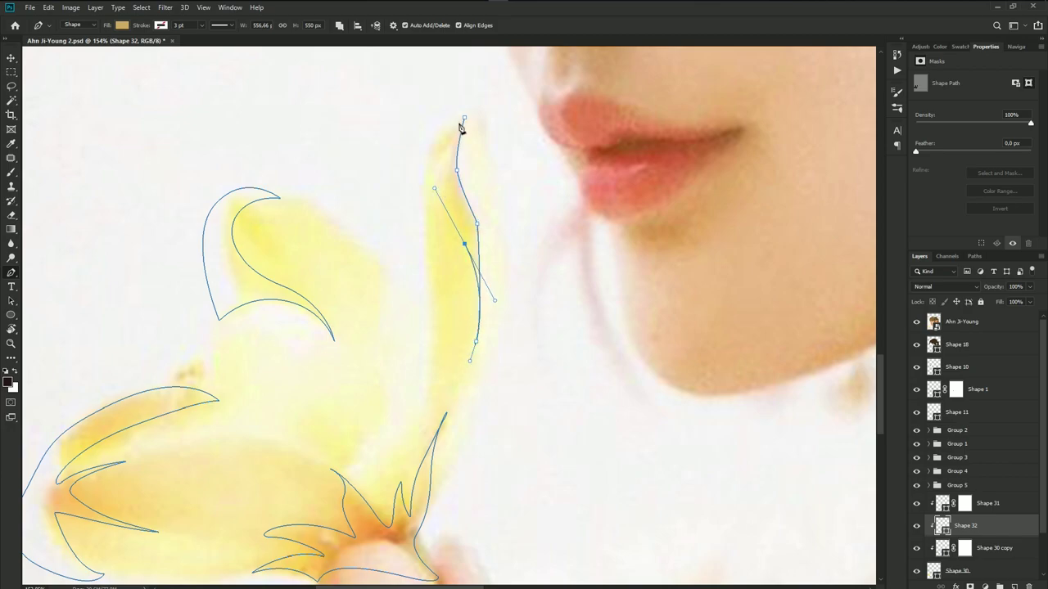
left_click(453, 139)
left_click(435, 165)
left_click_drag(464, 117, 494, 109)
- Fill the shading shapes with a darker orange sampled from the photo
left_click(916, 322)
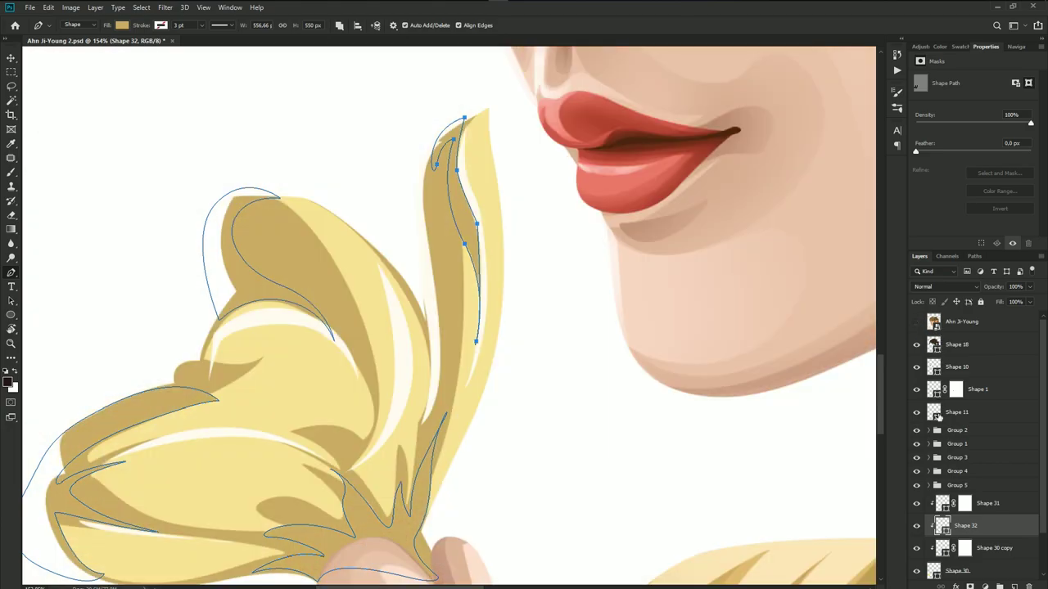
scroll(584, 330, "down", 5)
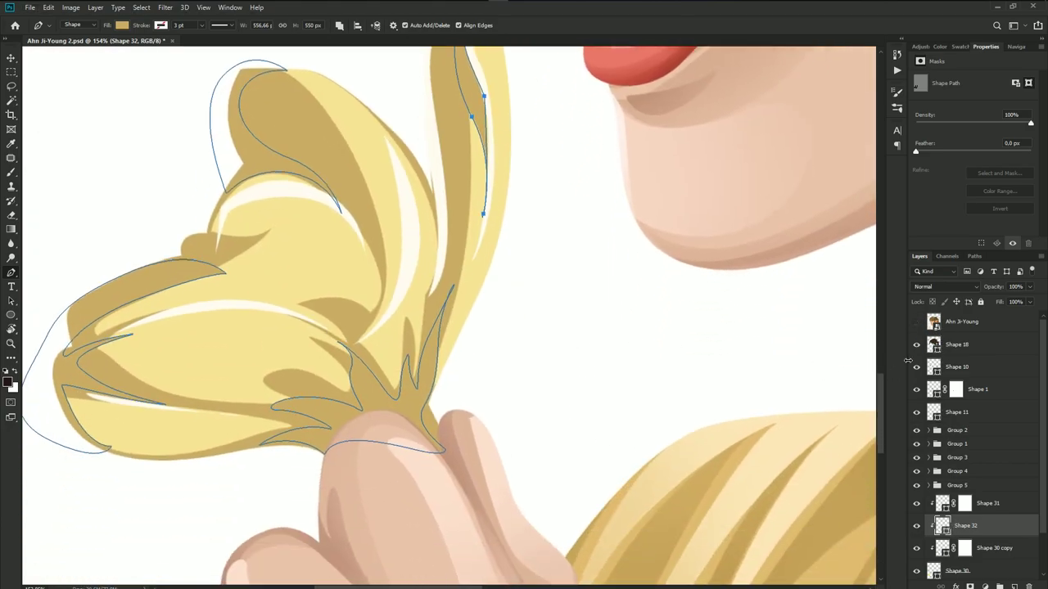
left_click(915, 322)
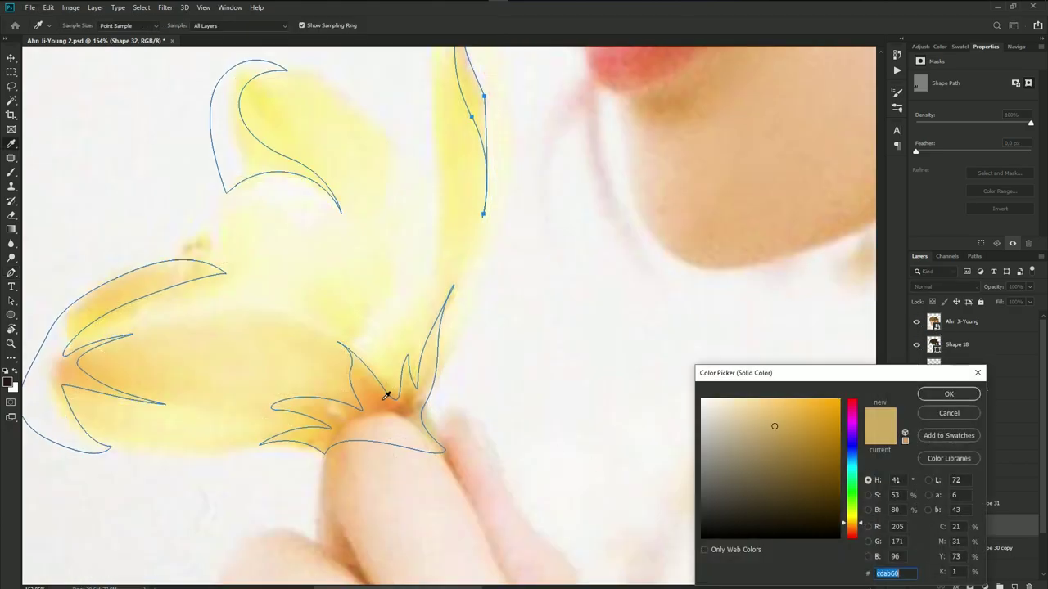
left_click(374, 385)
left_click(385, 396)
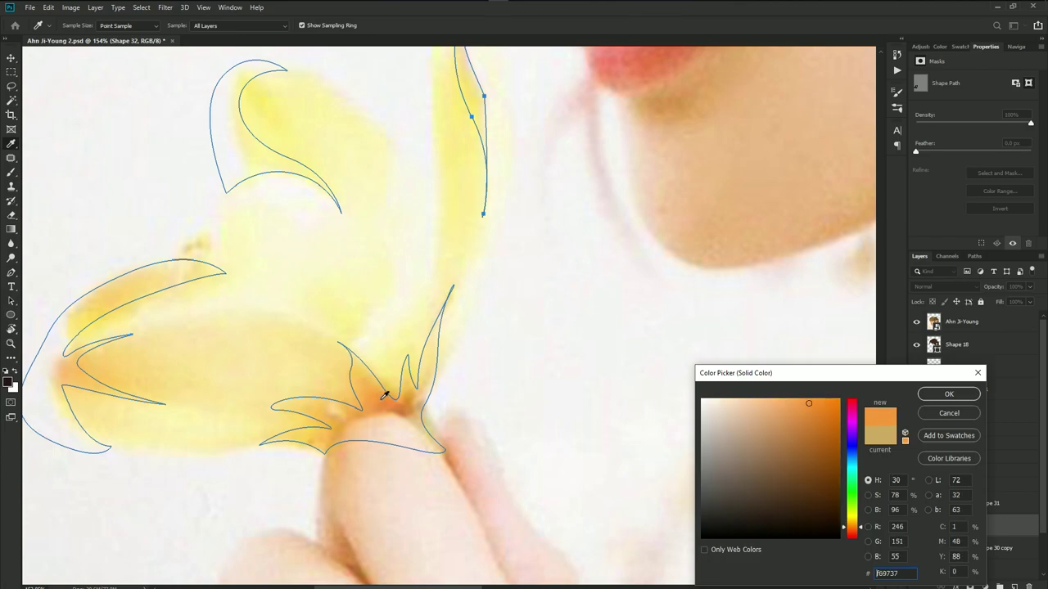
left_click(949, 393)
left_click(916, 321)
scroll(512, 390, "down", 3)
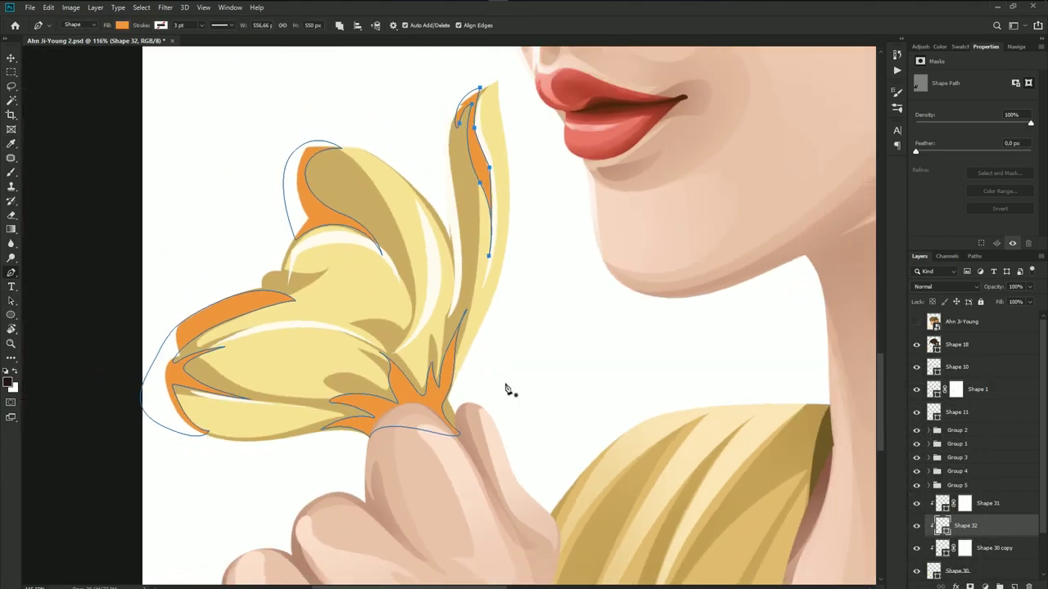
- Adjust the shading fill to olive-brown #996833 in the Color Picker
double_click(941, 525)
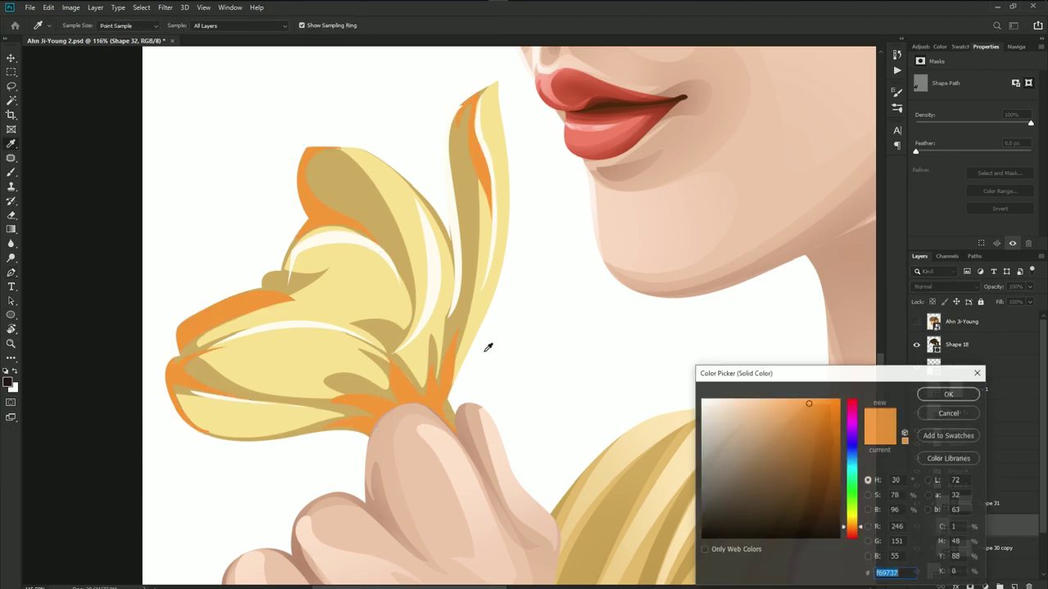
left_click(462, 315)
left_click(793, 460)
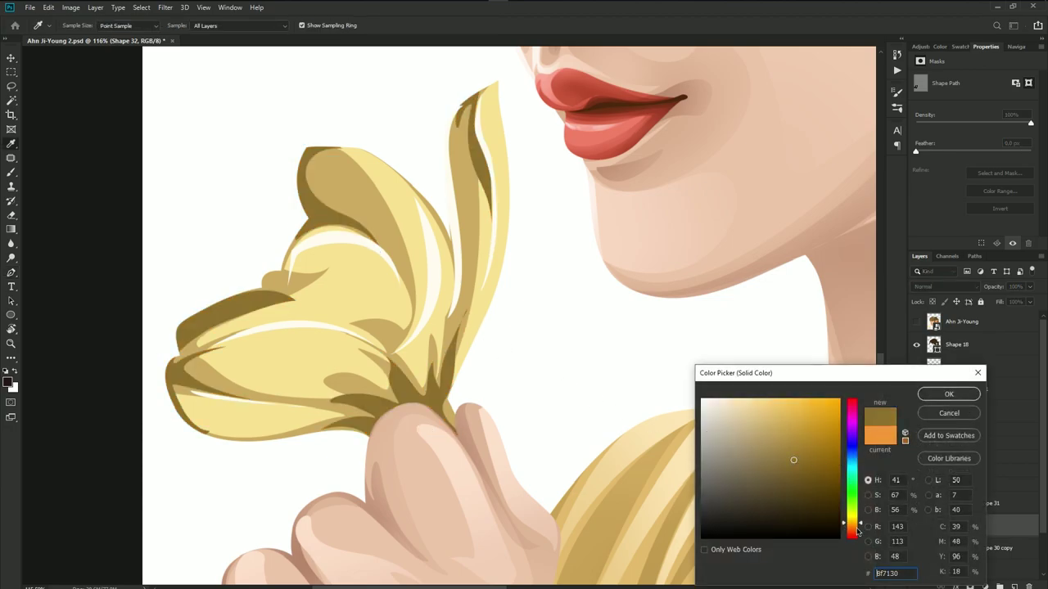
left_click(852, 529)
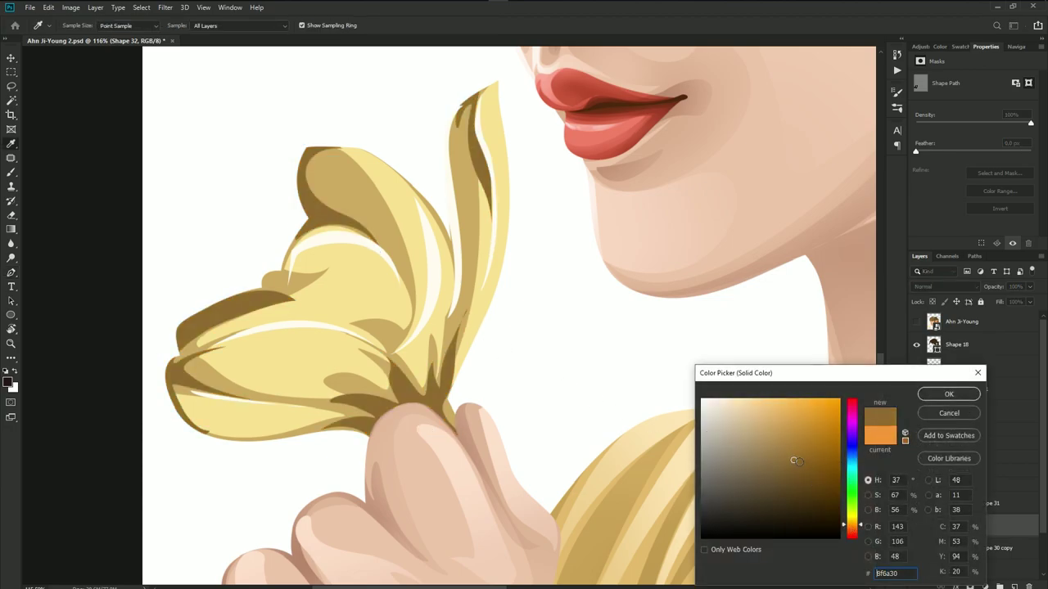
left_click(793, 455)
left_click(851, 531)
left_click(948, 394)
- Add a layer mask to the Shape 32 shading layer and switch to a soft brush
scroll(524, 398, "down", 1)
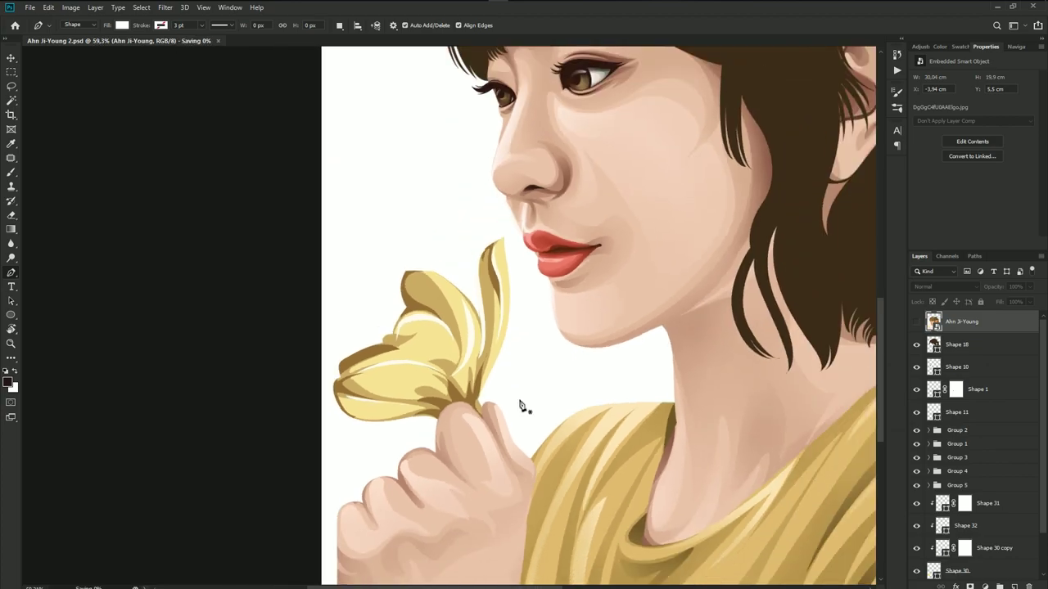
scroll(507, 362, "down", 1)
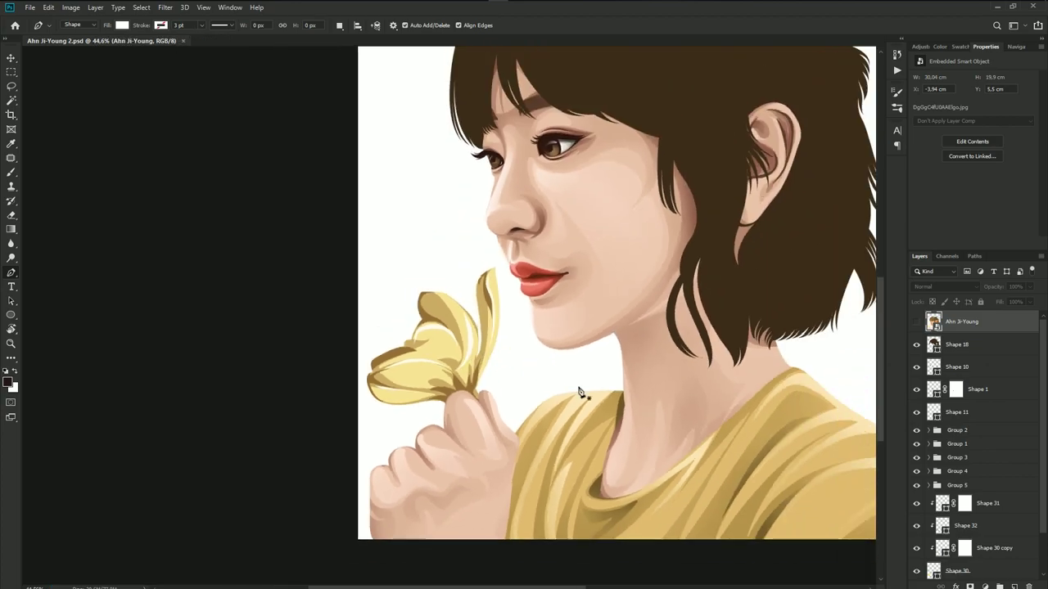
left_click(978, 532)
left_click(970, 587)
left_click(964, 548)
key("b")
- On Shape 32's mask, use a 250 brush to fade the top petal, base and left petal shading
scroll(484, 357, "up", 1)
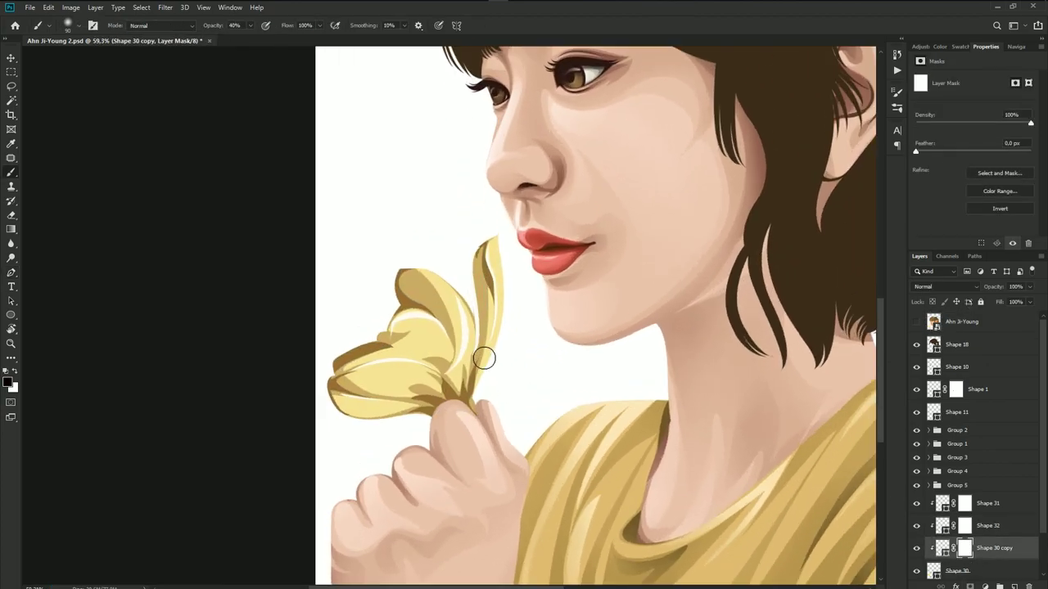
scroll(483, 358, "up", 1)
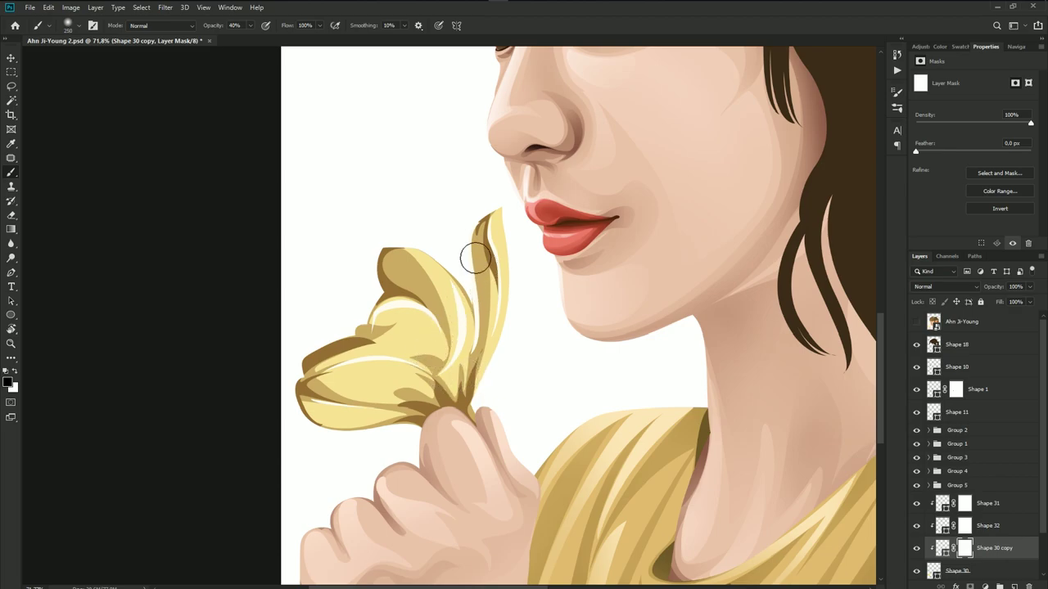
key("bracketright")
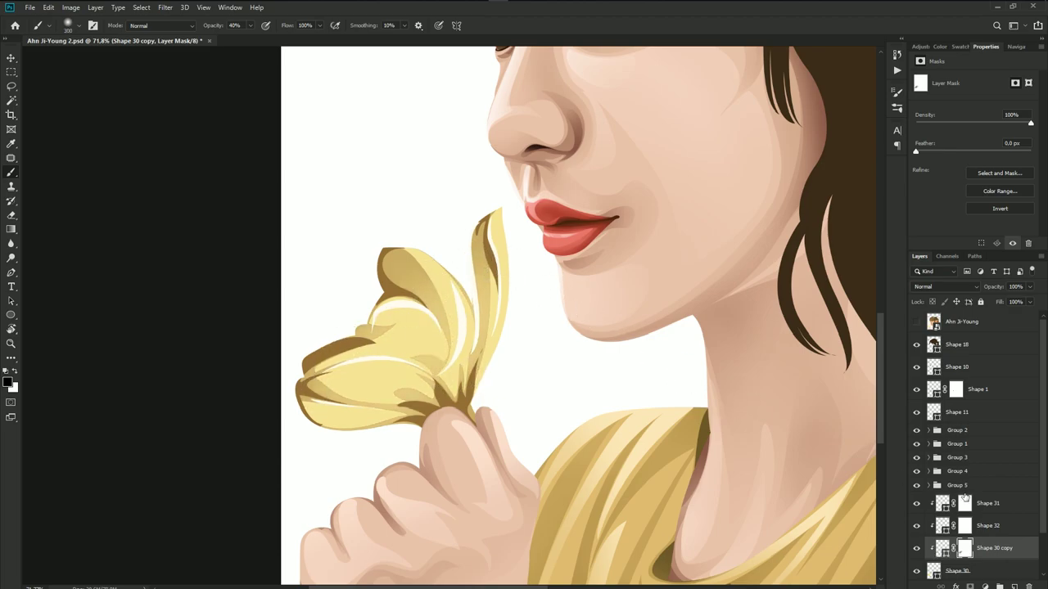
left_click(966, 527)
key("bracketleft")
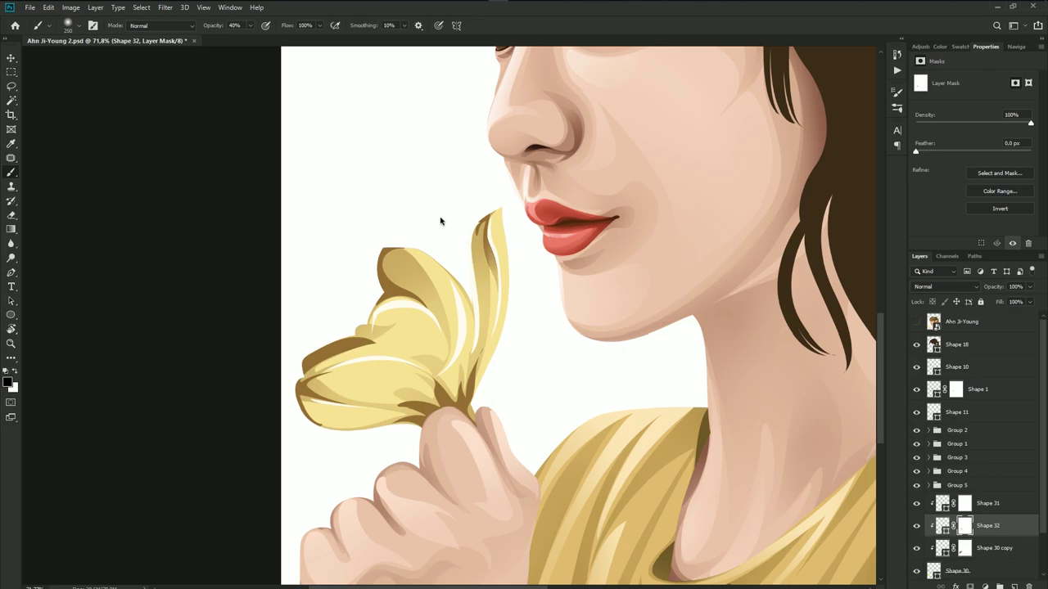
mouse_move(382, 262)
left_mouse_down()
mouse_move(365, 188)
mouse_move(360, 202)
left_mouse_up()
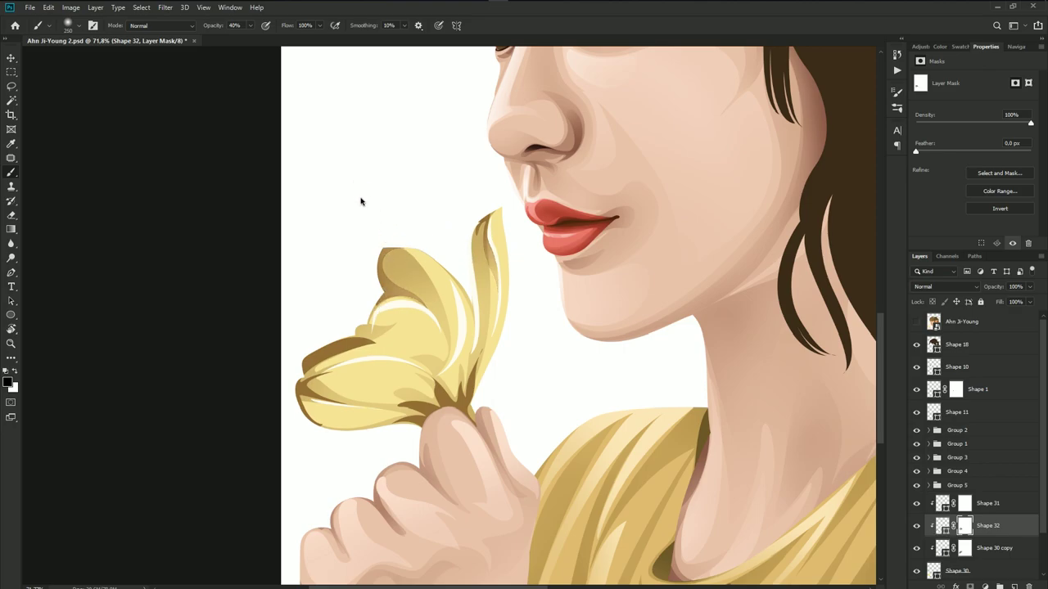
left_click_drag(401, 410, 435, 405)
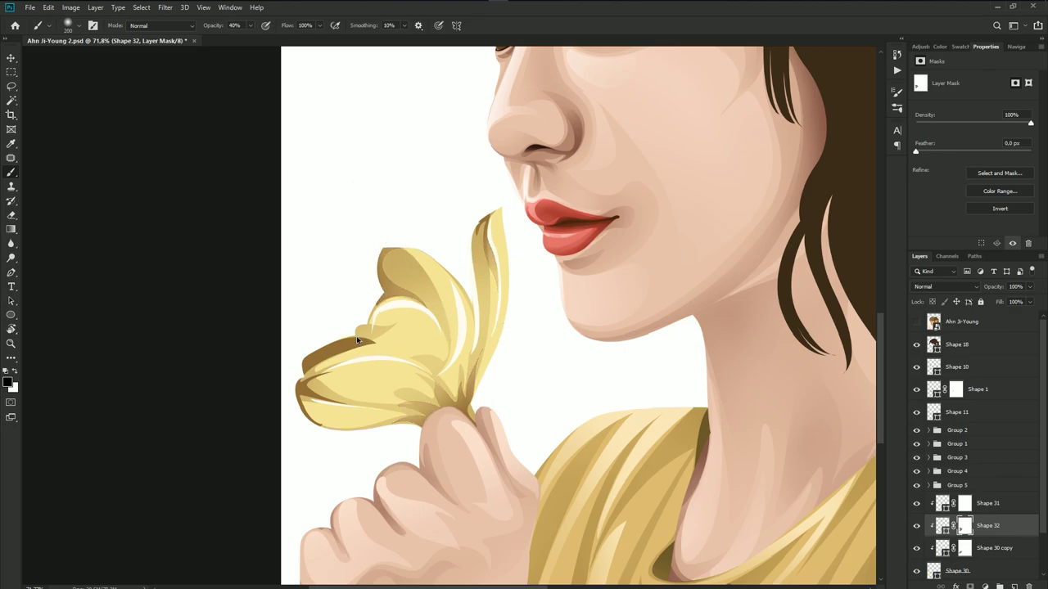
mouse_move(344, 324)
left_mouse_down()
mouse_move(328, 360)
mouse_move(362, 297)
mouse_move(404, 381)
left_mouse_up()
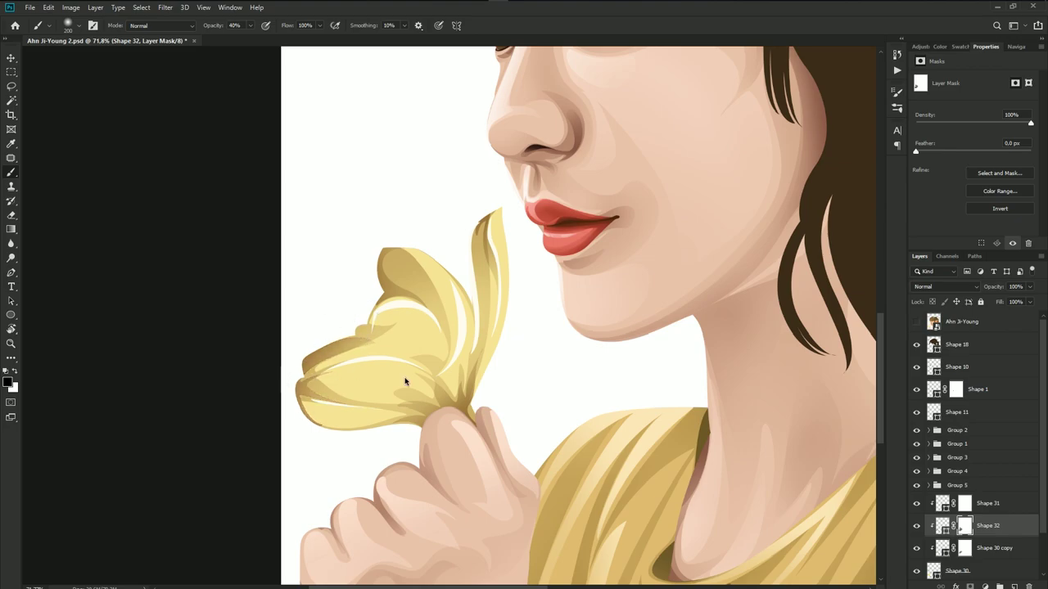
- Paint away the dark upper-petal shading on the Shape 30 copy mask
left_click(963, 503)
scroll(450, 385, "up", 1)
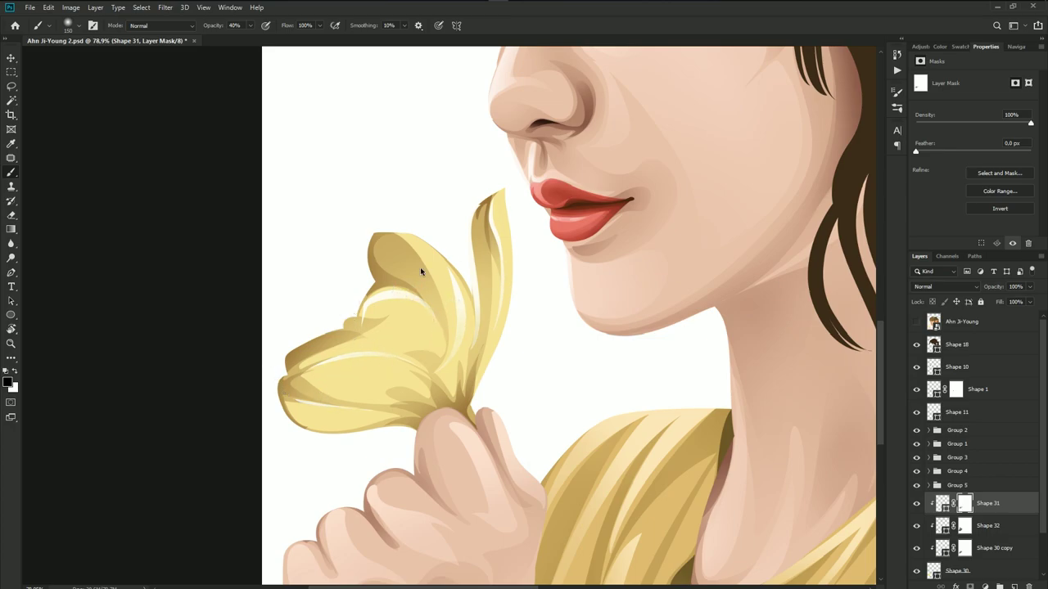
scroll(486, 311, "down", 1)
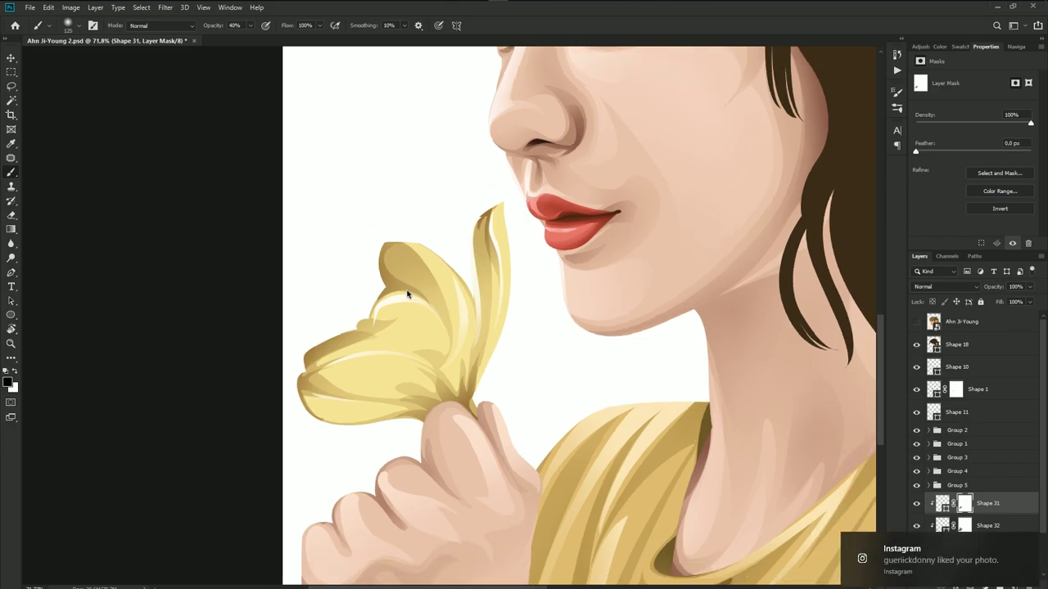
scroll(410, 336, "down", 3)
scroll(489, 368, "down", 2)
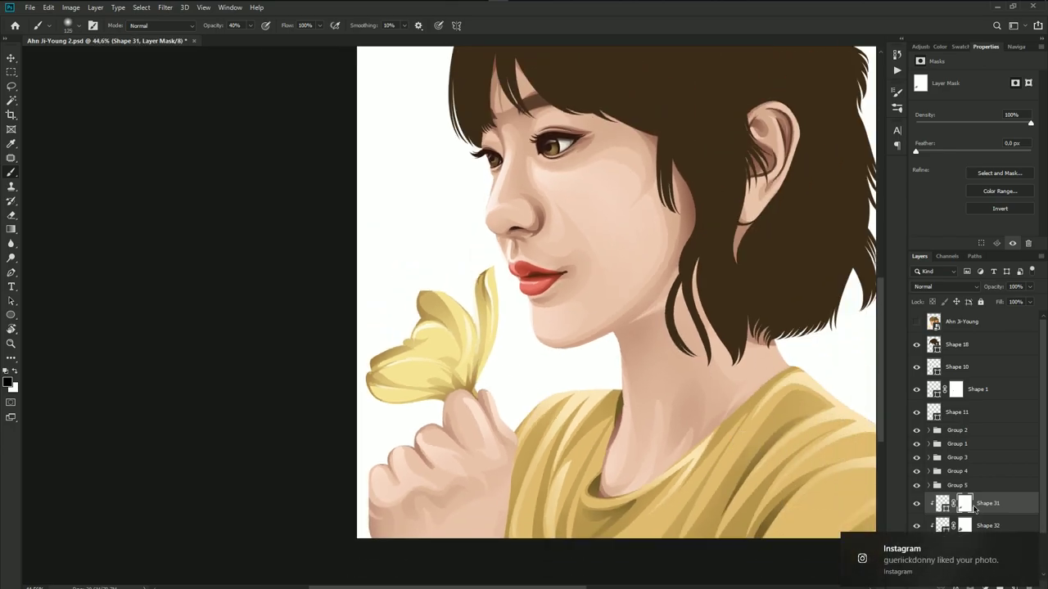
left_click(1031, 544)
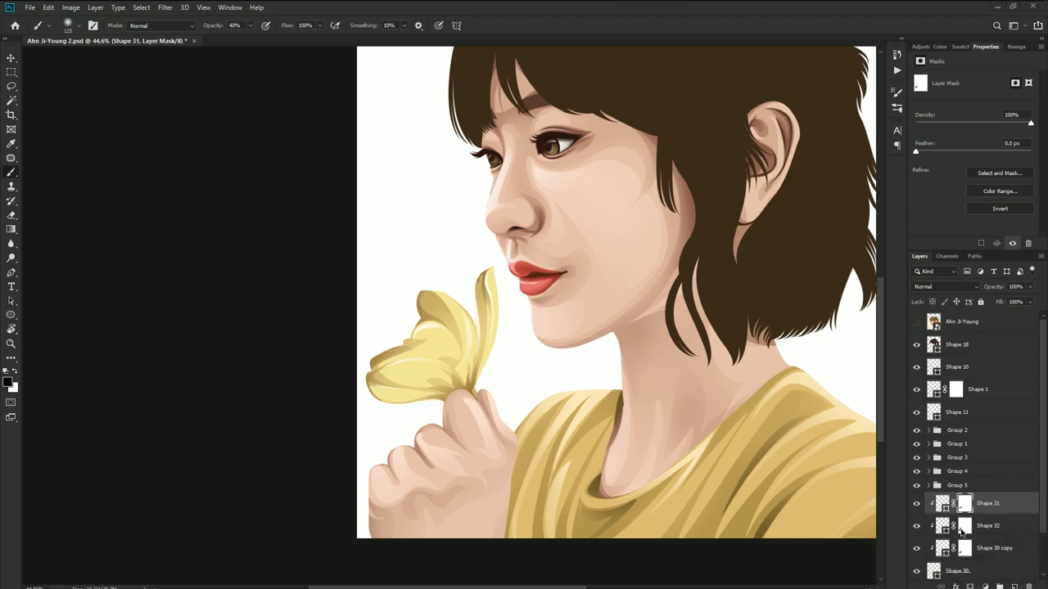
left_click(964, 528)
left_click(965, 548)
scroll(459, 373, "up", 3)
scroll(454, 372, "up", 5)
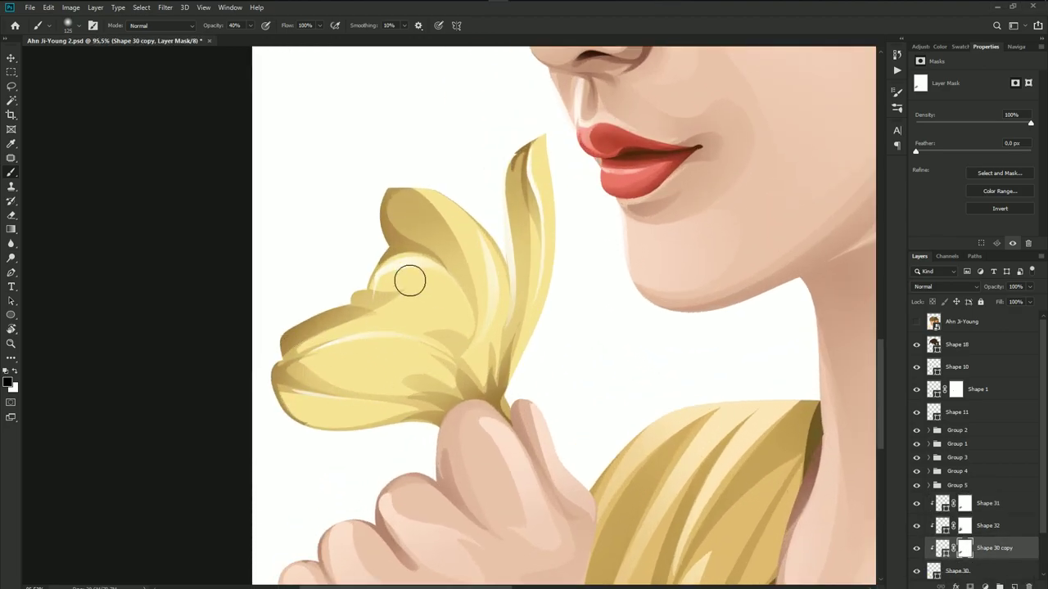
left_click_drag(460, 238, 364, 175)
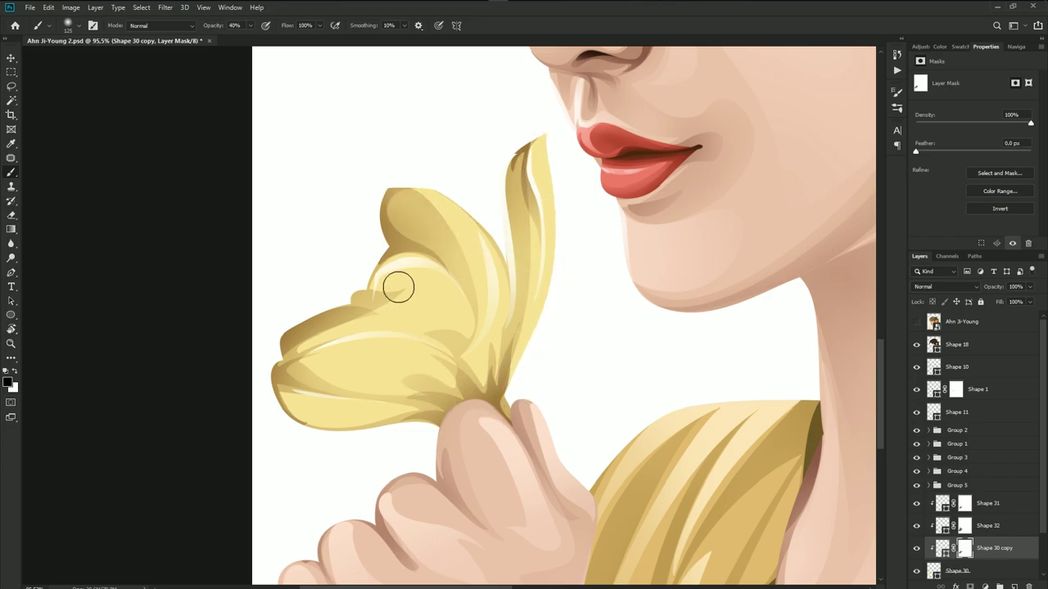
- On Shape 32's mask, lighten more upper-petal shading and the tall petal's tip
left_click(963, 528)
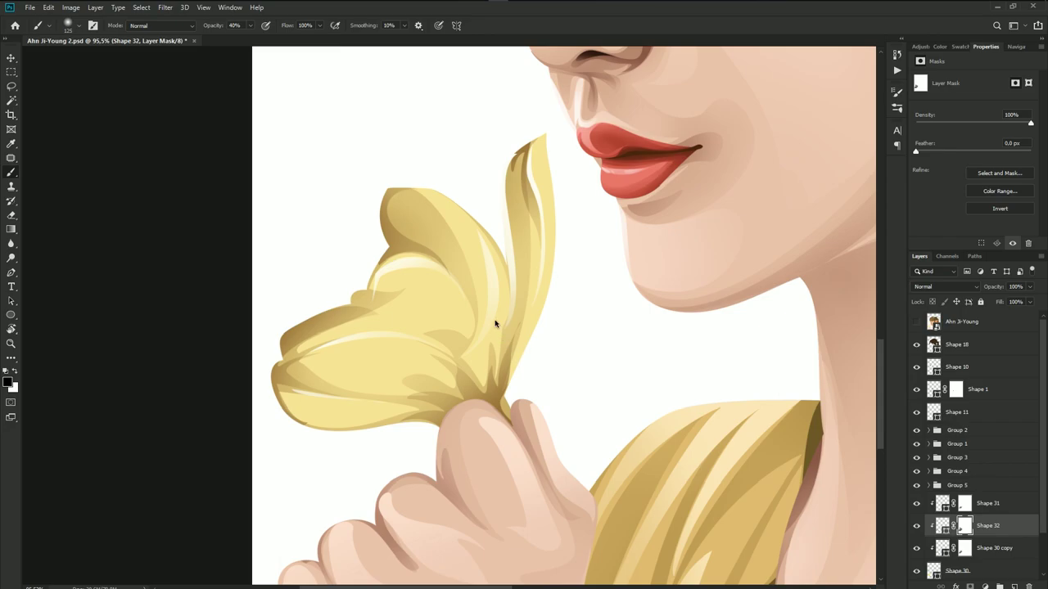
left_click_drag(424, 245, 383, 207)
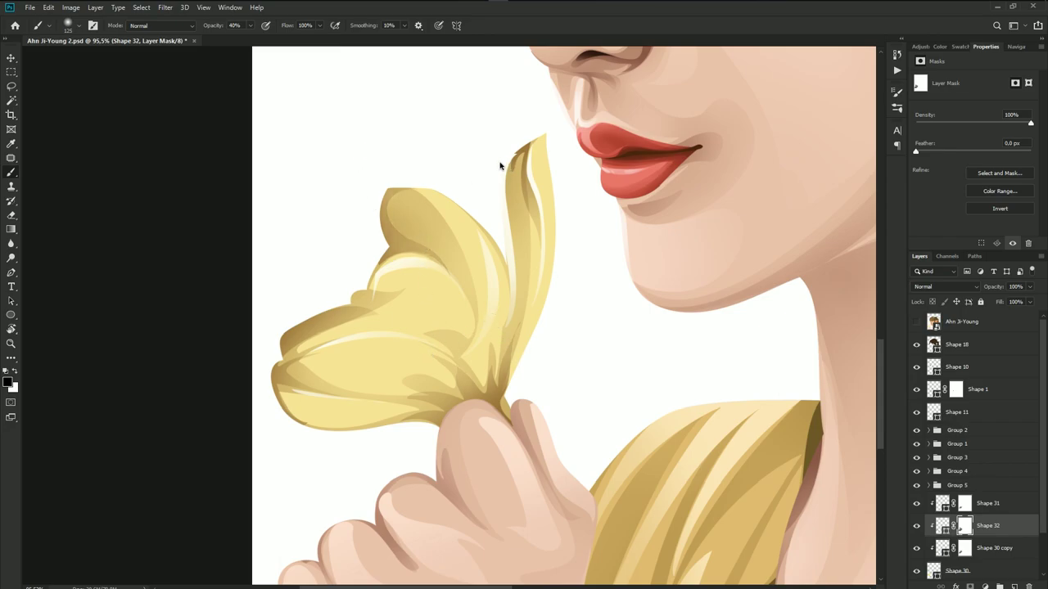
left_click_drag(499, 165, 479, 147)
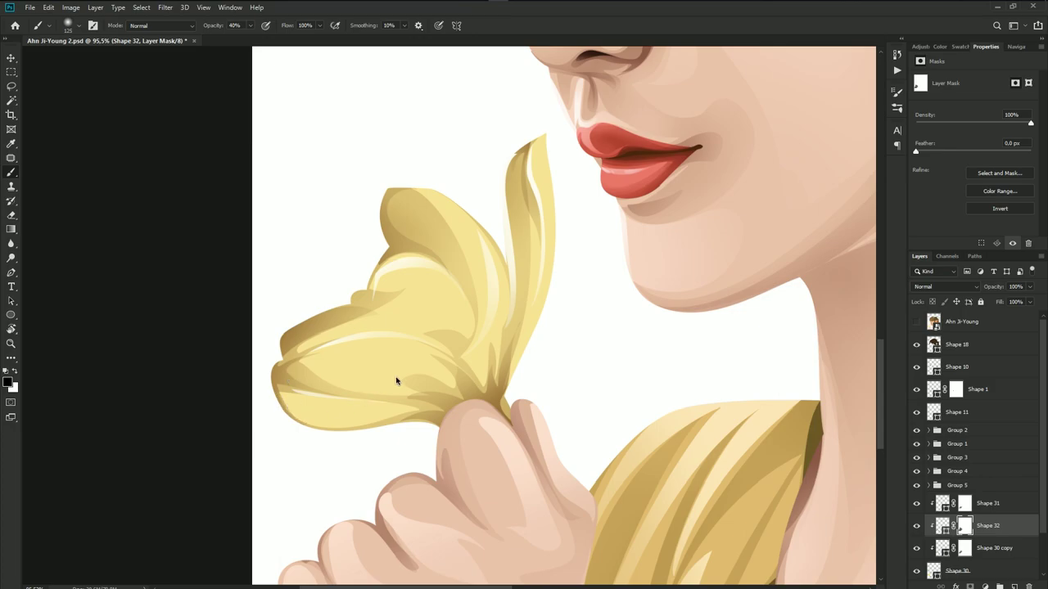
- Group the layers Shape 31 through Shape 30 into Group 6 and save the file
scroll(602, 442, "down", 2)
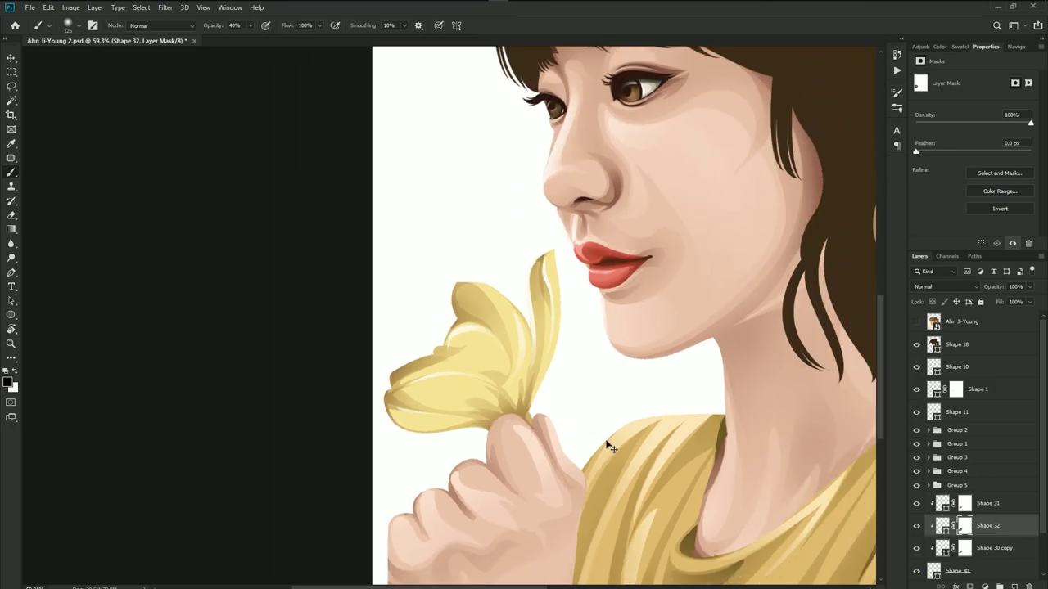
left_click(916, 322)
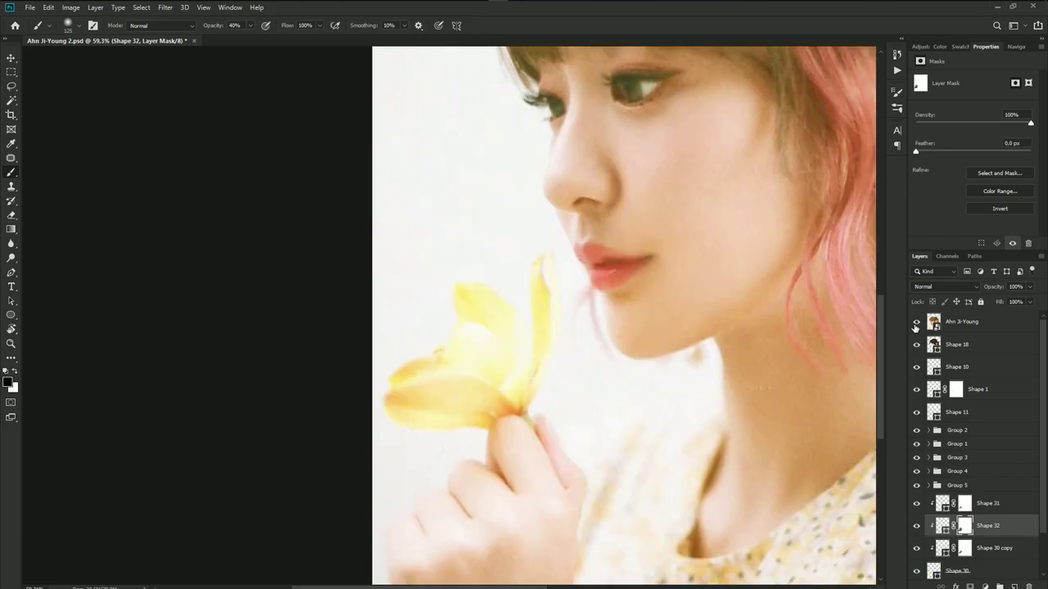
left_click(915, 322)
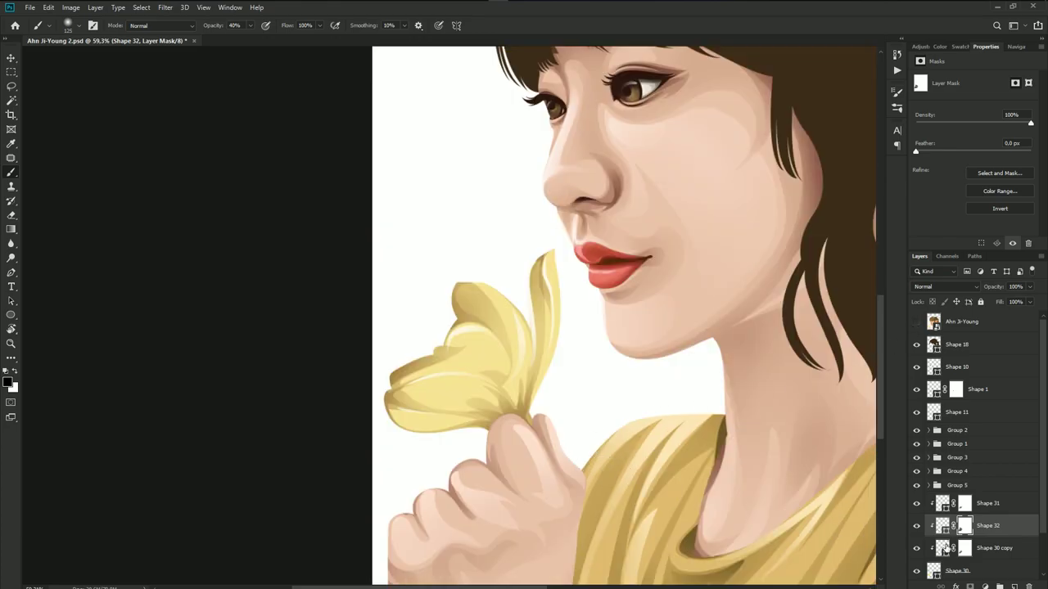
left_click(972, 570)
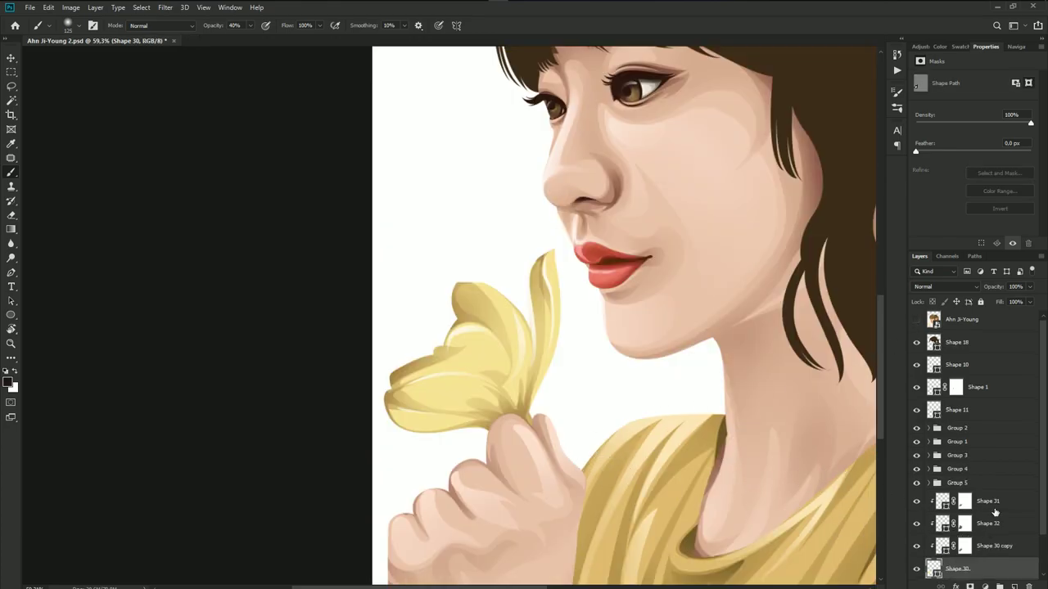
left_click(990, 504, "shift")
key("ctrl+g")
key("ctrl+s")
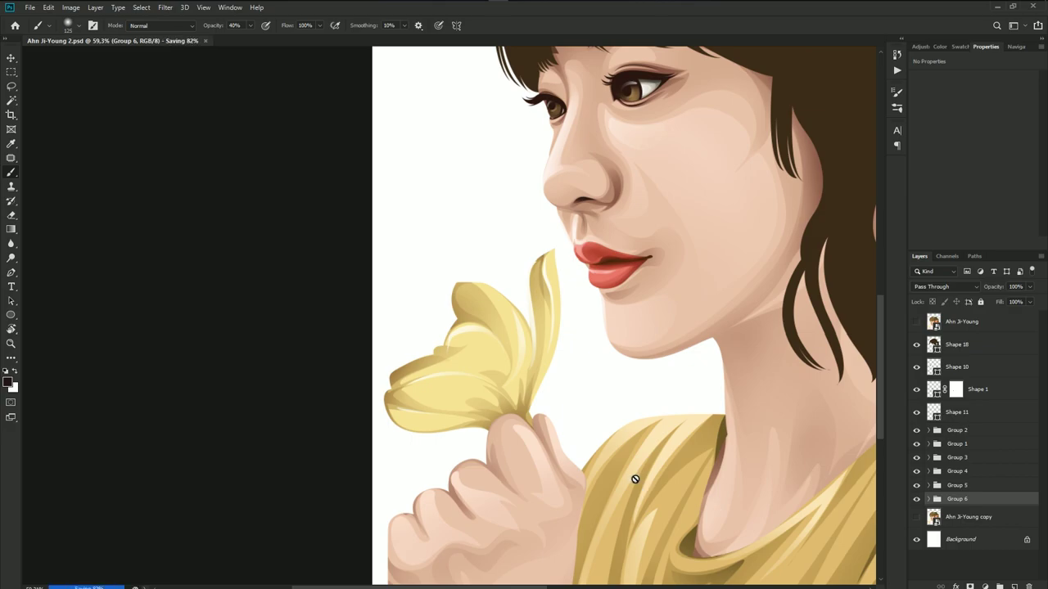
- Fit the canvas on screen and toggle the reference photo to compare it with the illustration
key("ctrl+0")
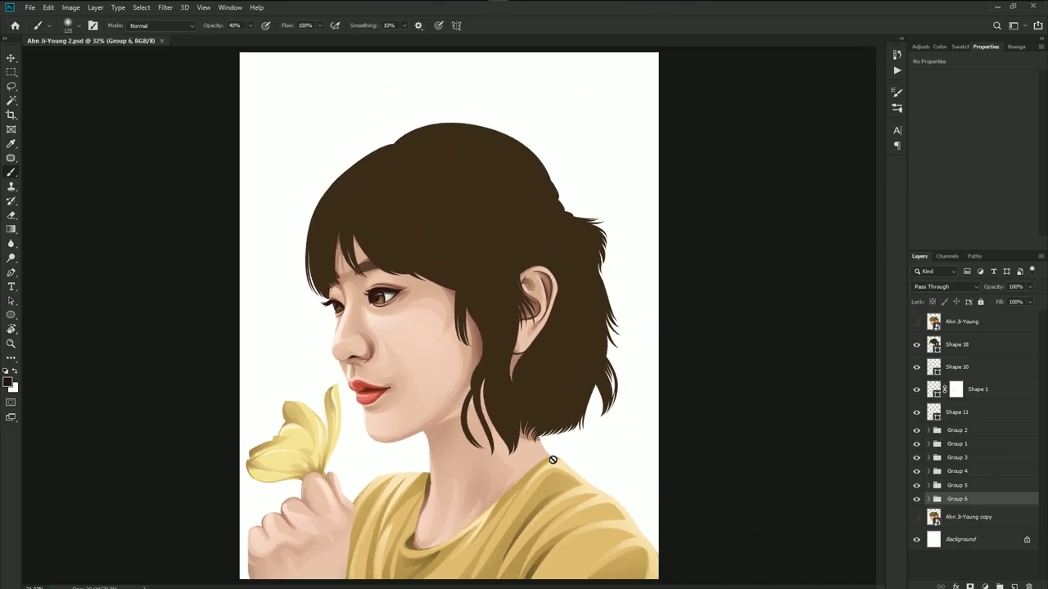
scroll(465, 452, "down", 1)
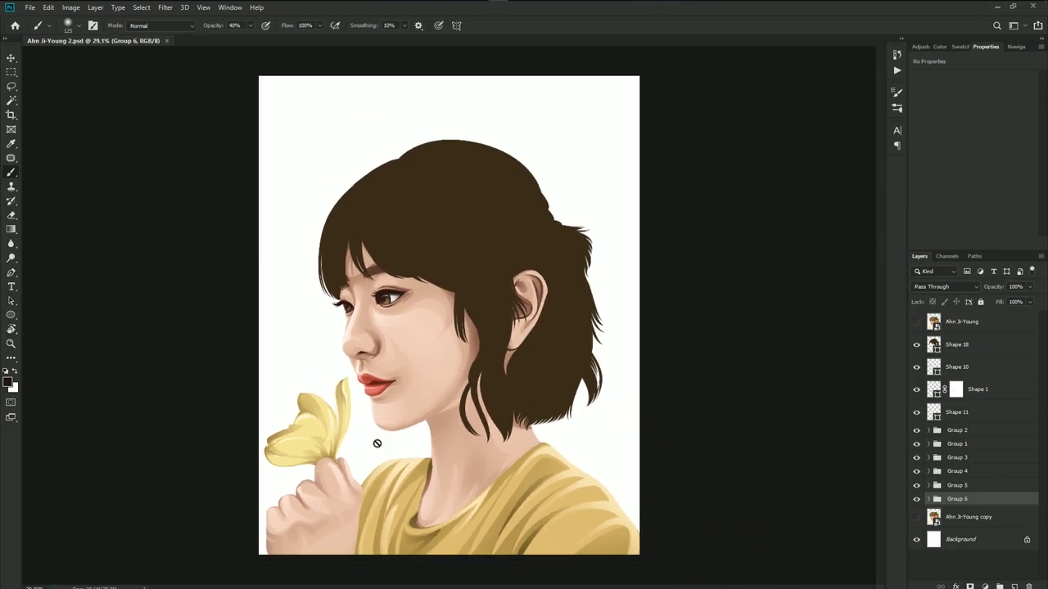
left_click(916, 321)
left_click(914, 323)
left_click(916, 322)
left_click(916, 322)
left_click(916, 322)
left_click(918, 322)
scroll(399, 393, "up", 3)
scroll(385, 405, "up", 3)
- Pull the Shape 19 copy shadow segment below the lower lip upward
scroll(401, 416, "up", 3)
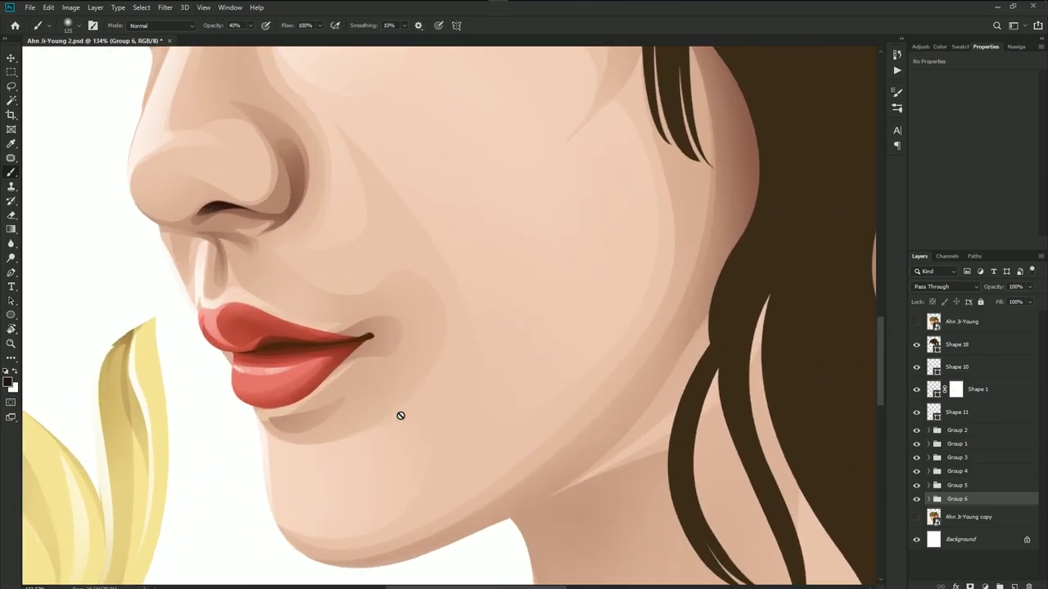
key("v")
left_click(384, 404)
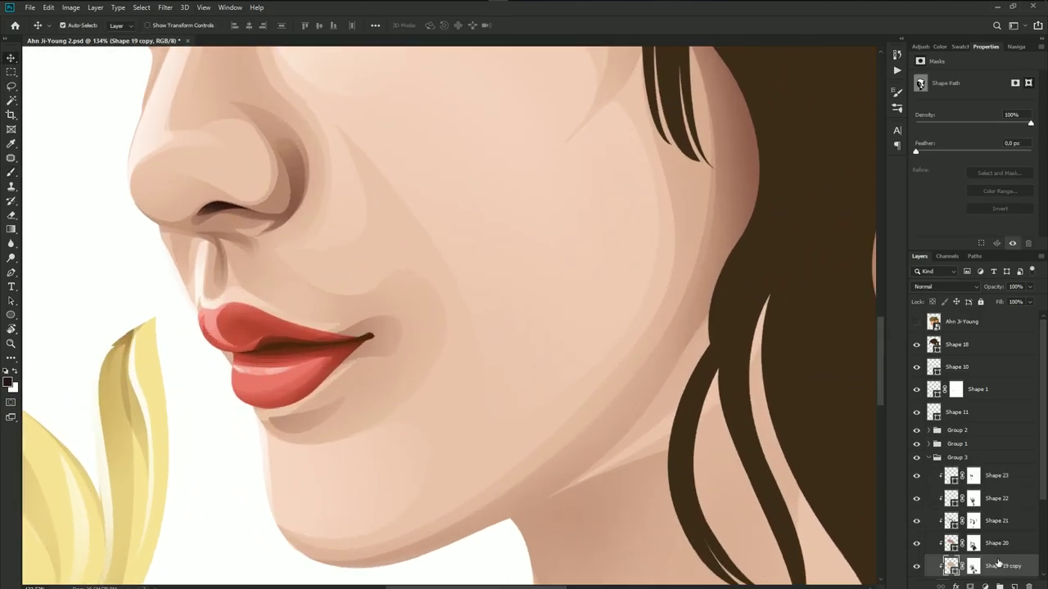
key("p")
scroll(486, 467, "up", 1)
left_click(375, 404, "ctrl")
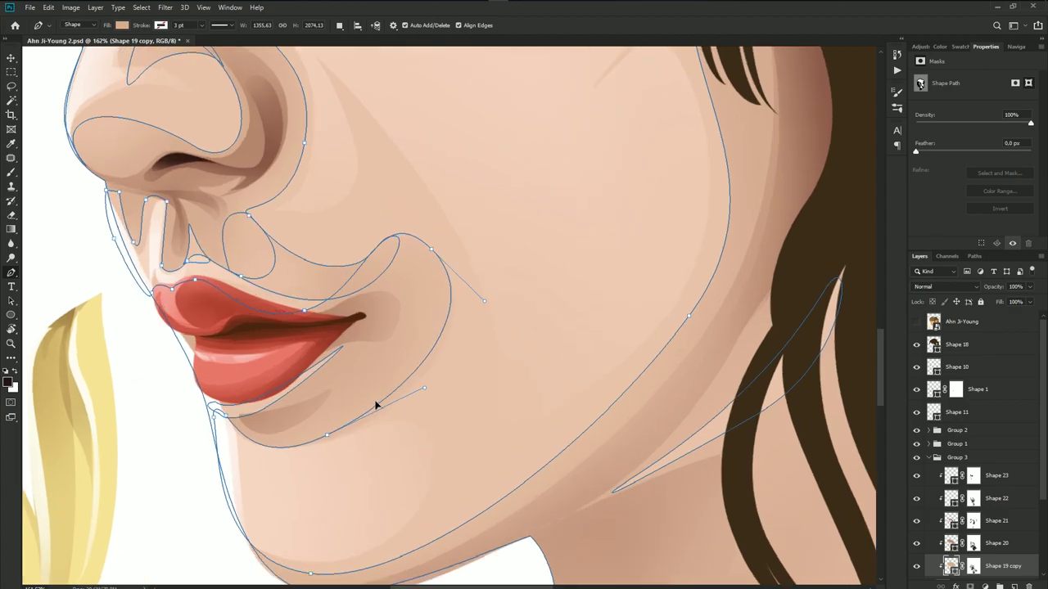
left_click_drag(376, 404, 377, 389)
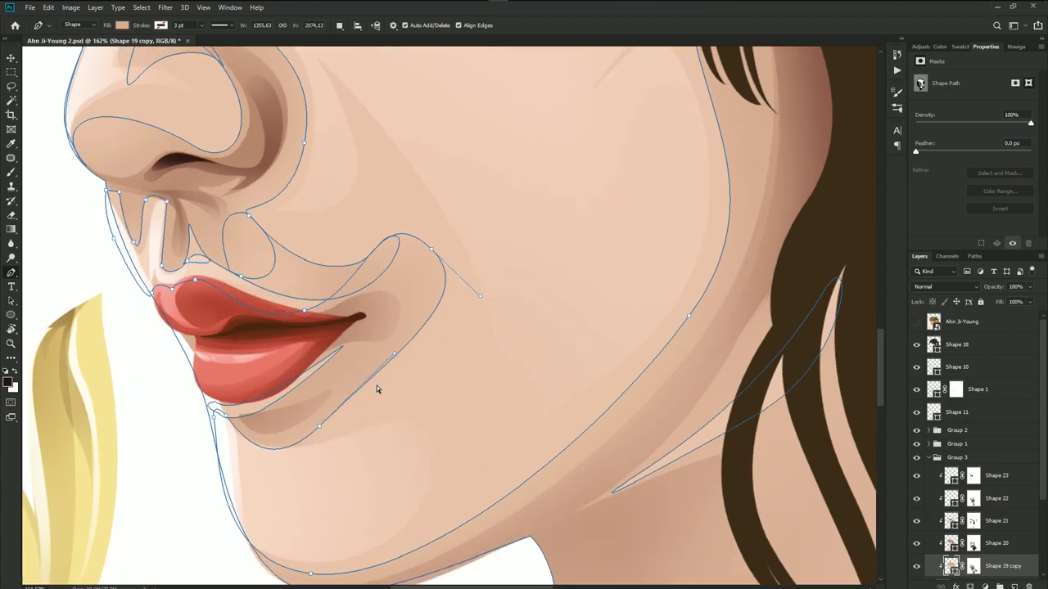
- Check against the reference photo, then reshape Shape 19 copy's shadow curve beside the mouth corner
left_click(969, 323)
key("ctrl+0")
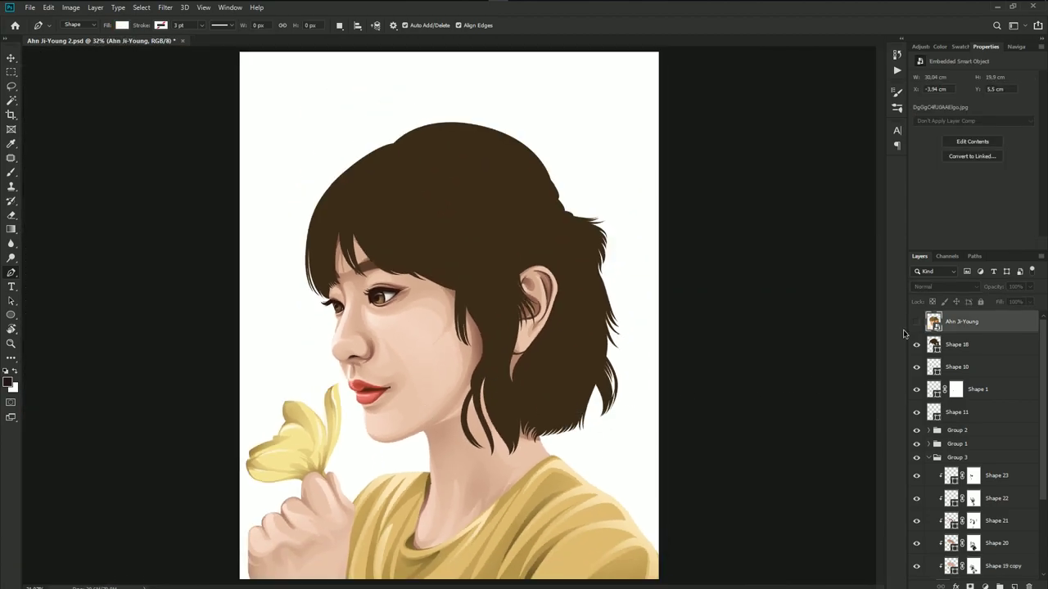
left_click(917, 322)
left_click(918, 323)
scroll(390, 417, "up", 5)
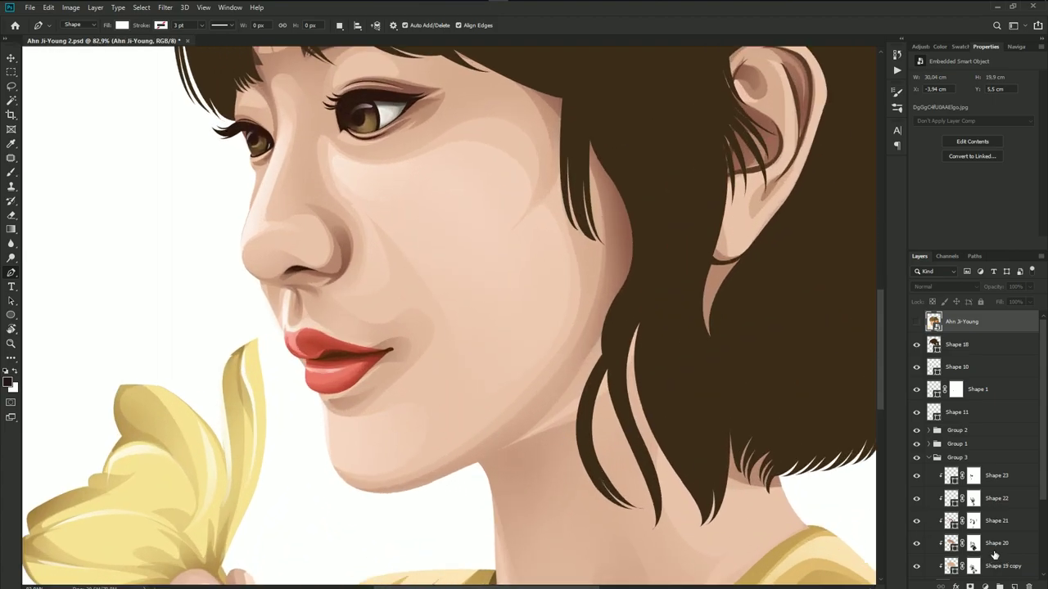
scroll(994, 555, "down", 3)
left_click(1003, 497)
scroll(434, 368, "up", 5)
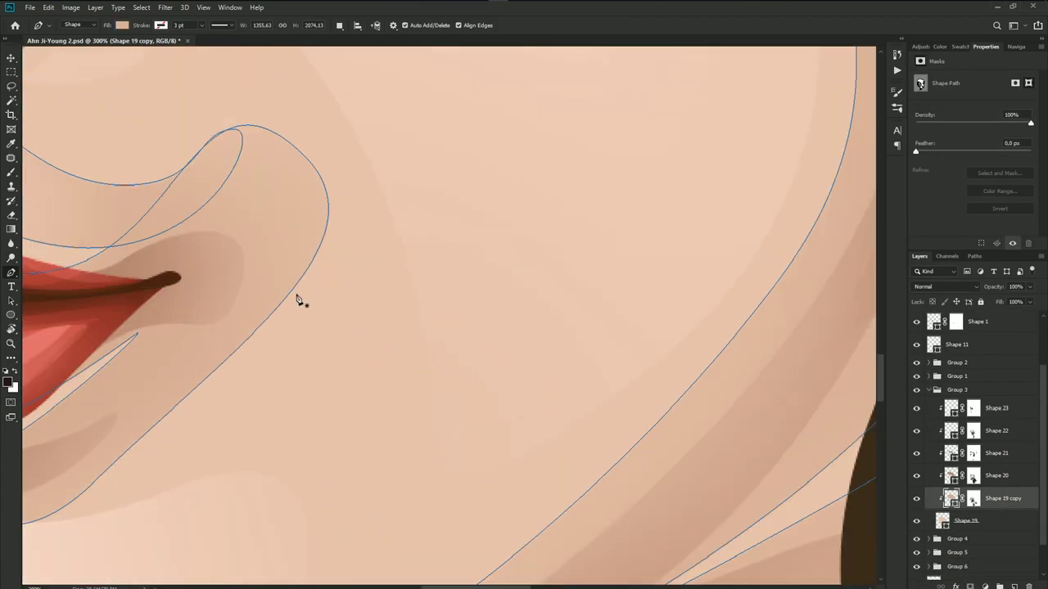
left_click_drag(293, 288, 320, 318)
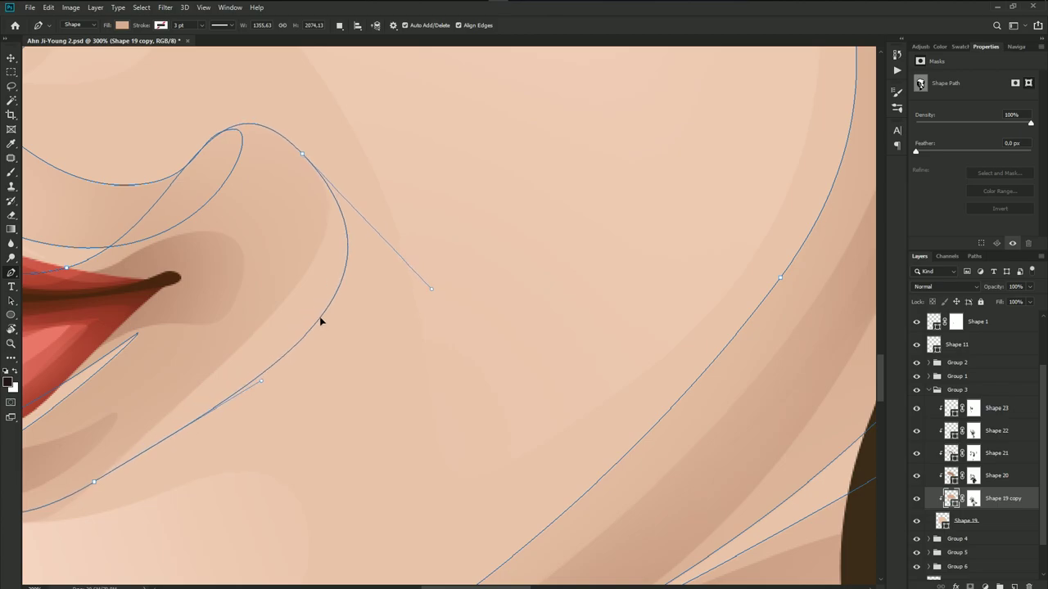
- Collapse Group 3 and save the portrait
scroll(320, 318, "down", 1)
scroll(320, 337, "down", 1)
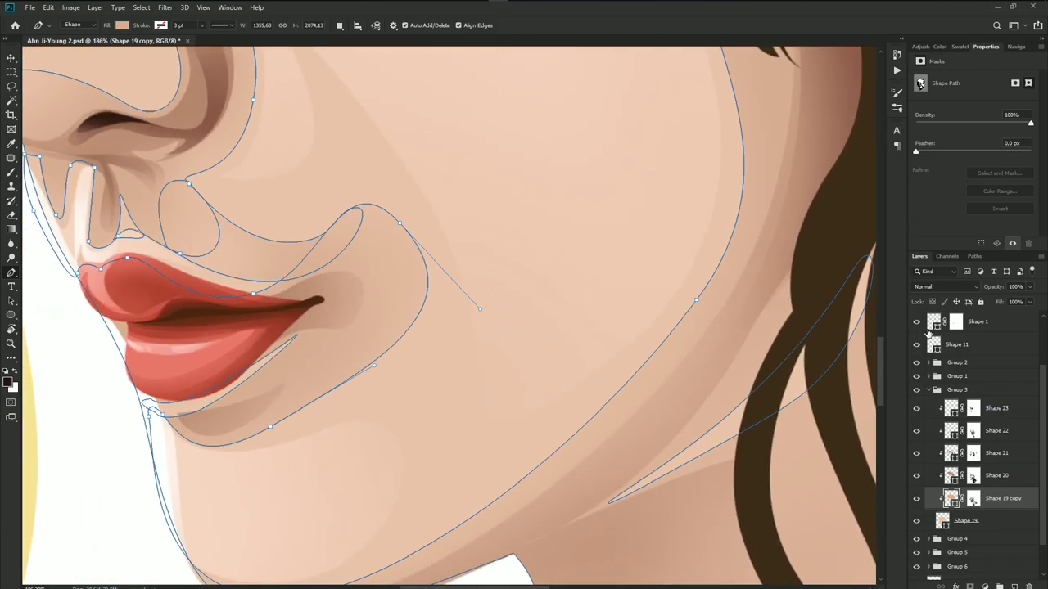
left_click(929, 390)
key("ctrl+s")
scroll(540, 462, "down", 2)
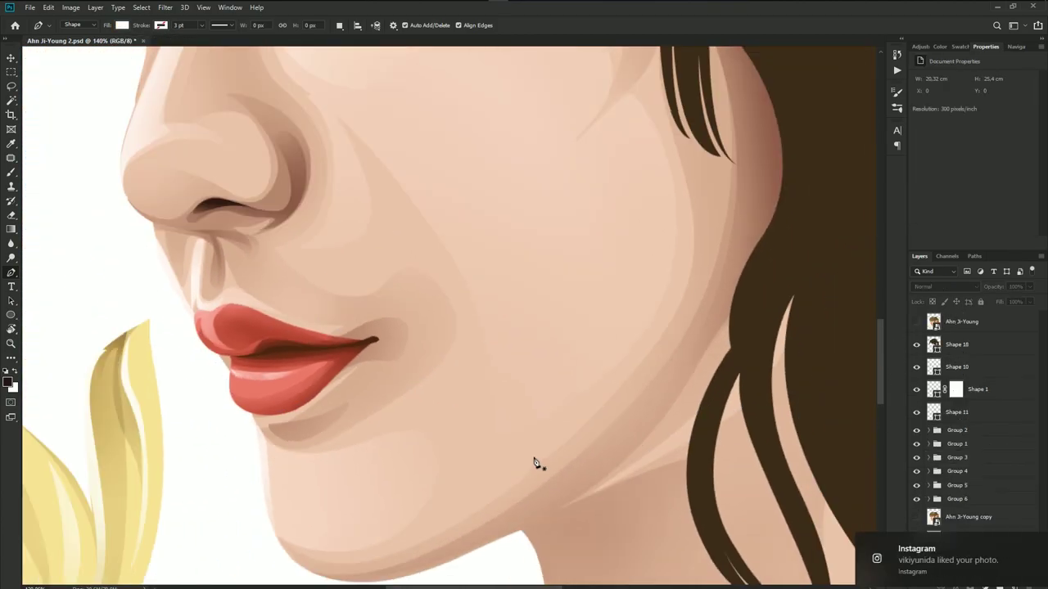
scroll(540, 462, "down", 2)
scroll(542, 460, "down", 1)
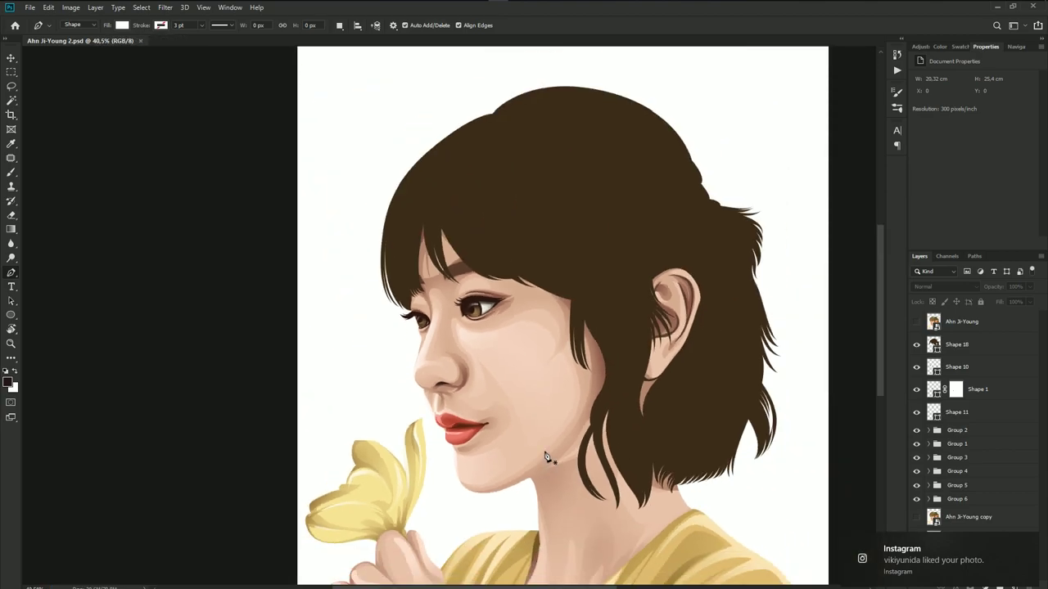
scroll(546, 461, "down", 1)
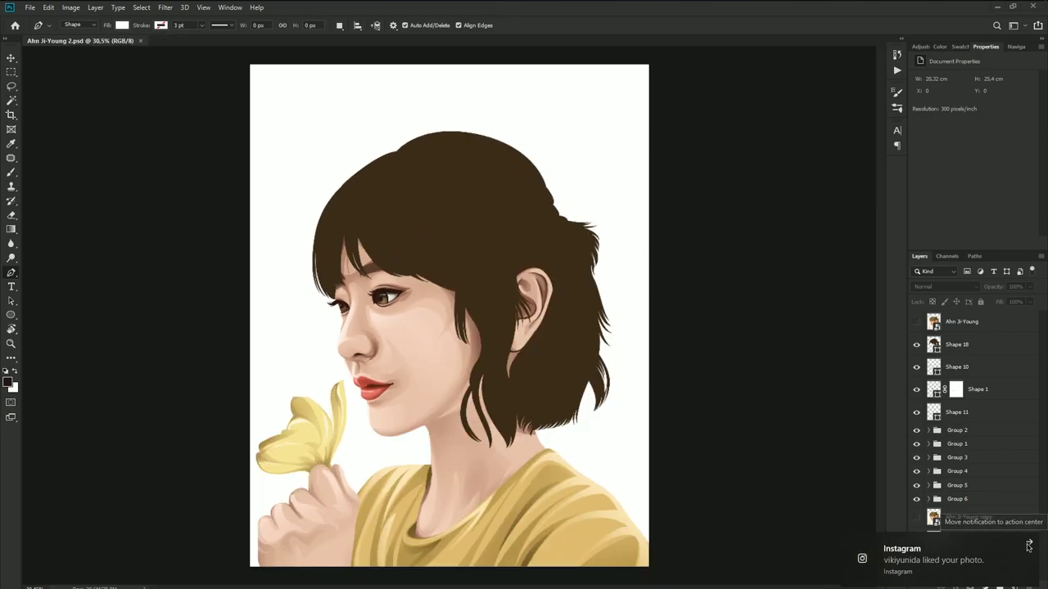
left_click(1026, 544)
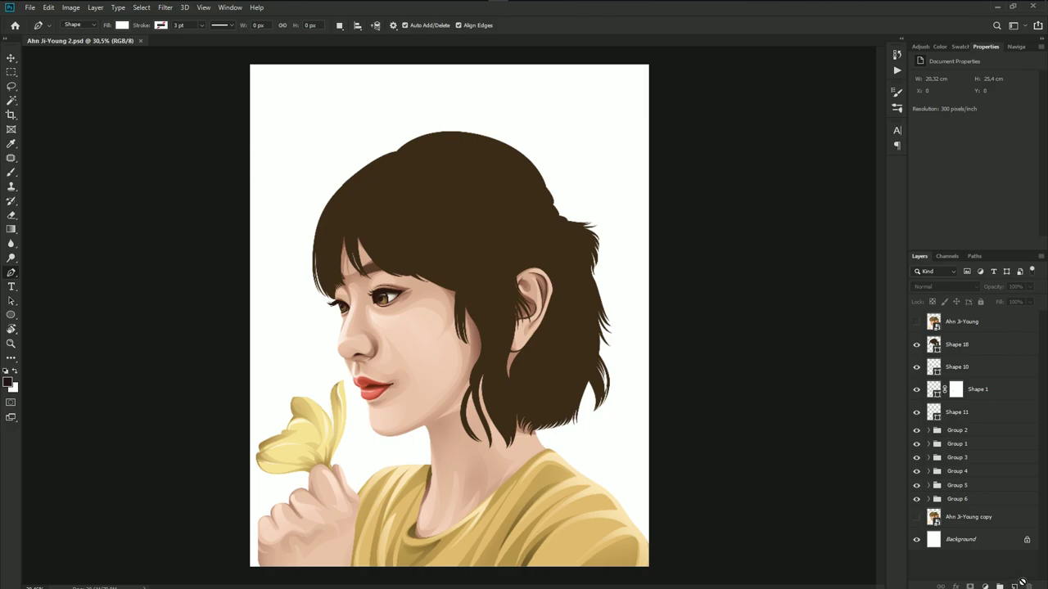